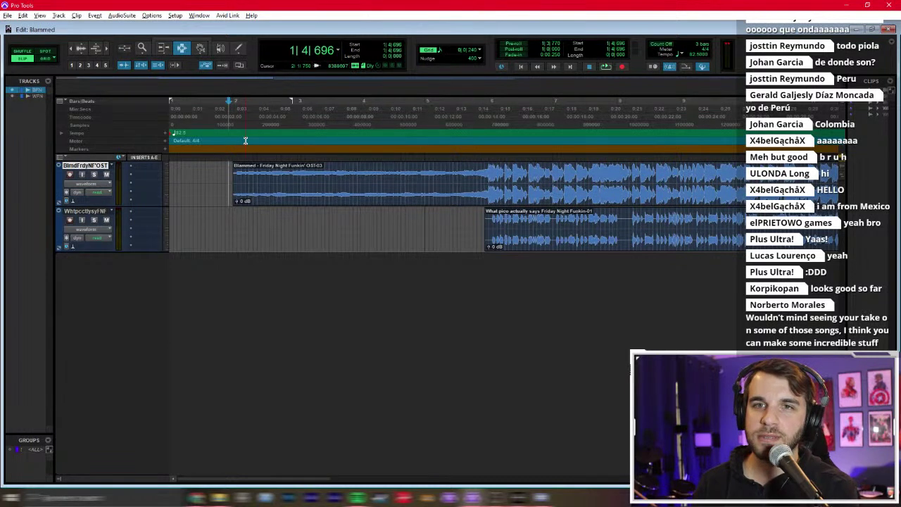
left_click(227, 177)
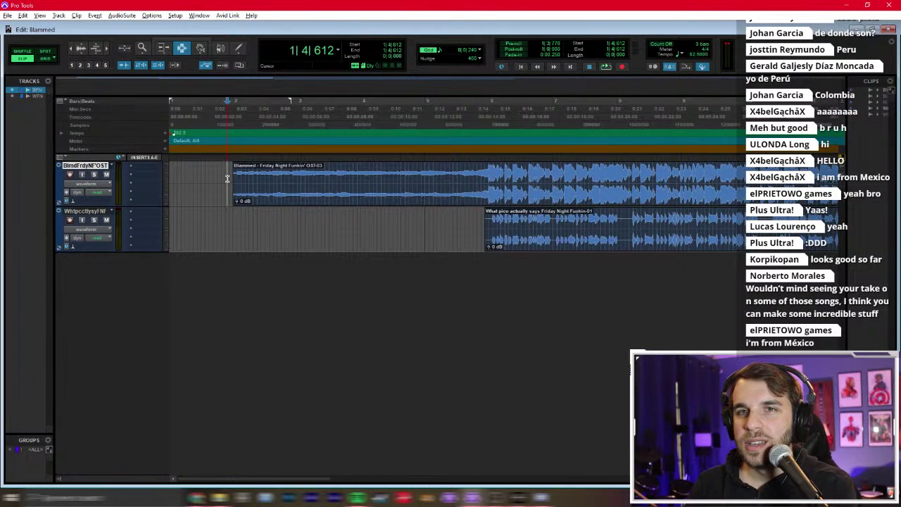
left_click(240, 226)
left_click(177, 183)
left_click(225, 225)
left_click(205, 182)
left_click(215, 211)
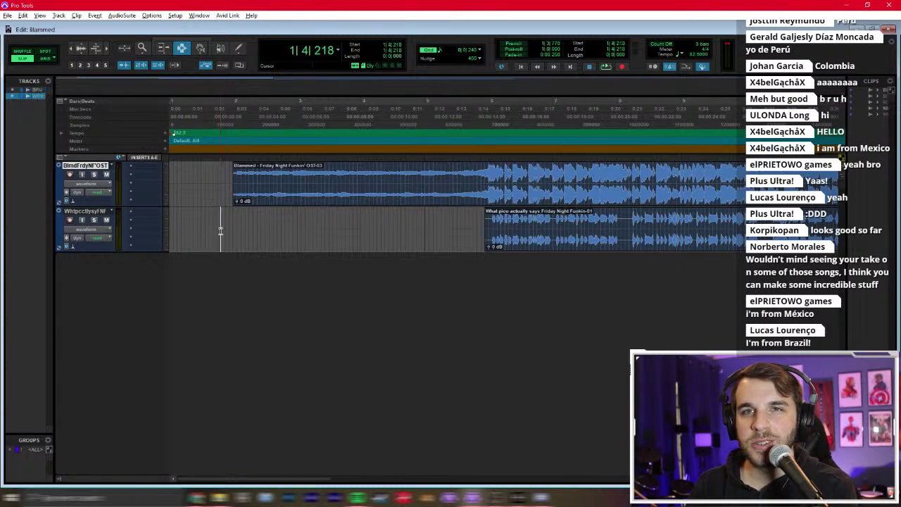
Step: Solo the Blammed OST track and play it from just before its clip begins
left_click(224, 200)
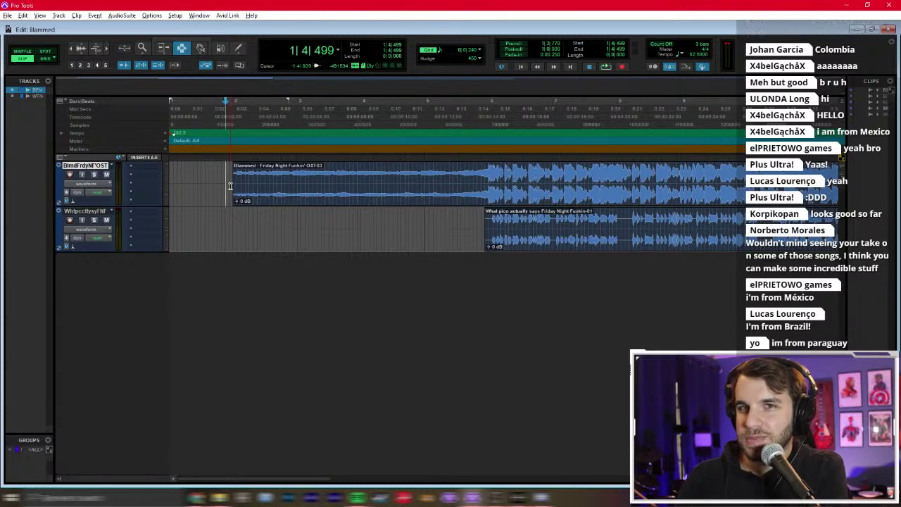
key("shift+s")
key("space")
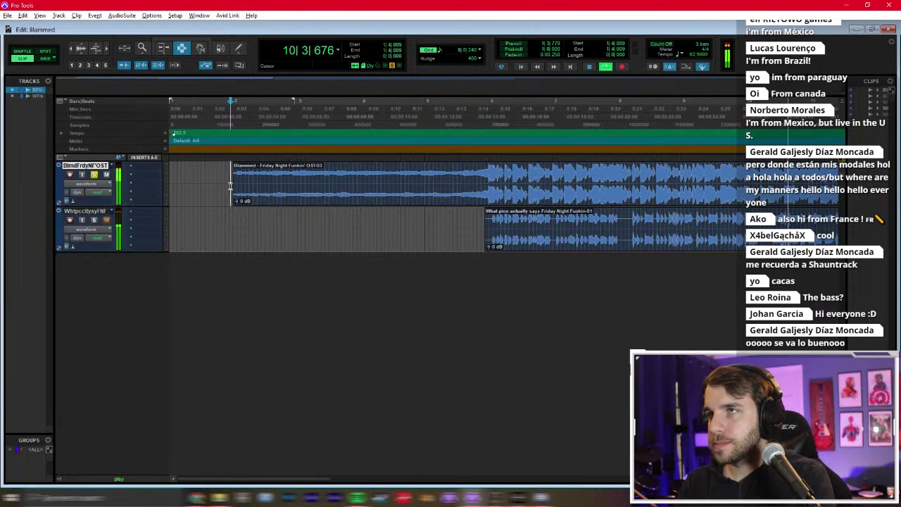
key("space")
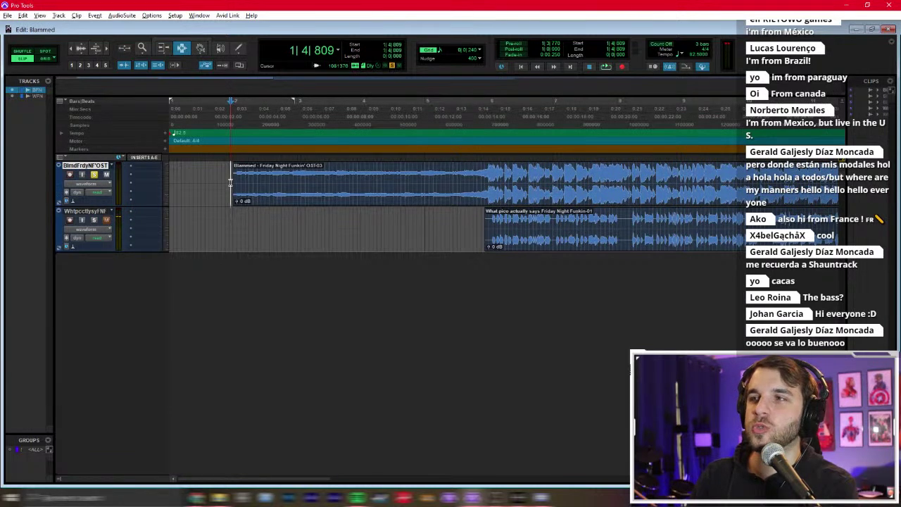
Step: Place the playback cursor just before bar 6 and listen to the soloed Blammed OST track from there
left_click(227, 190)
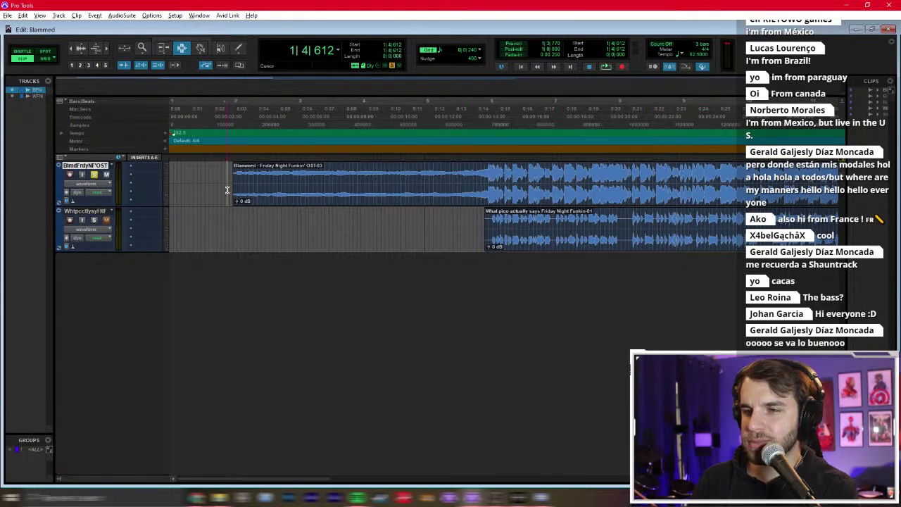
left_click(469, 176)
key("Tab")
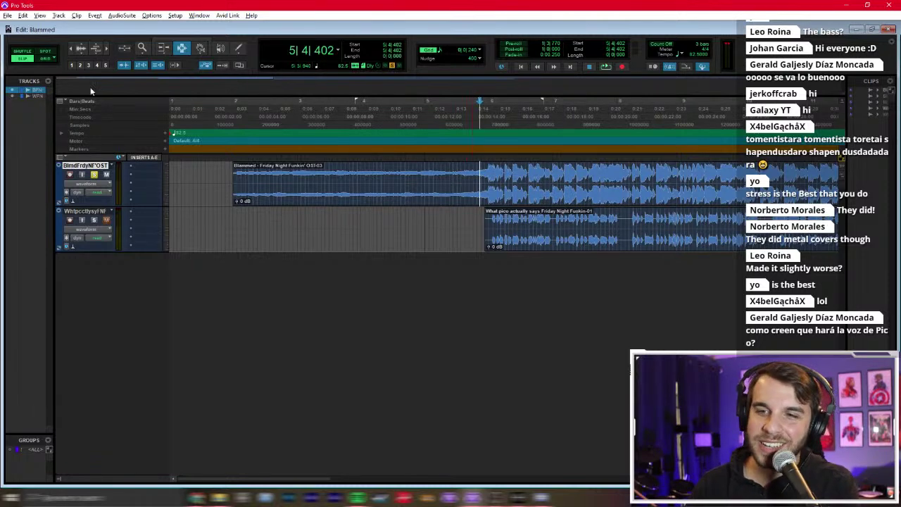
left_click(94, 220)
left_click(94, 174)
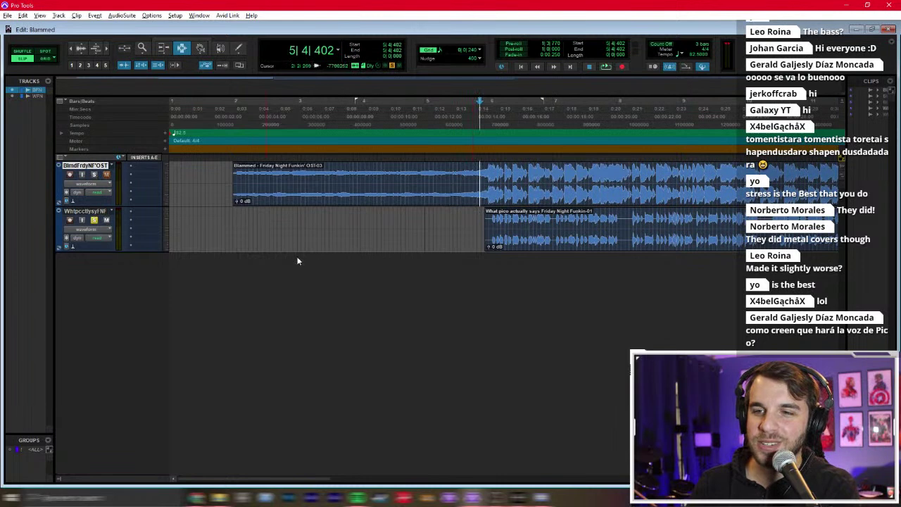
left_click(476, 230)
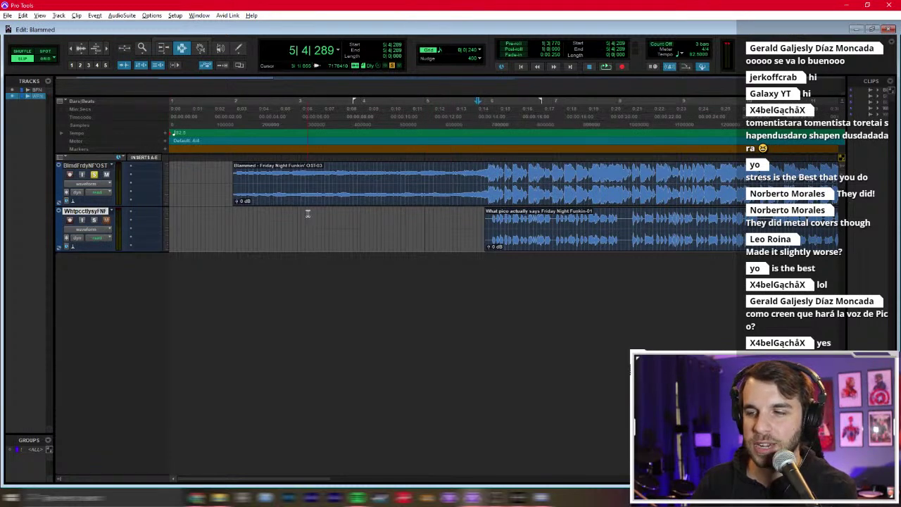
key("space")
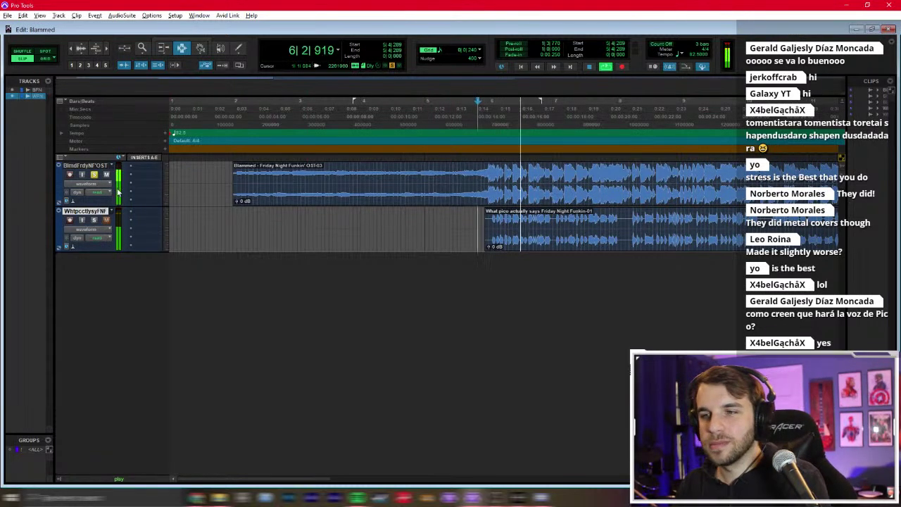
key("space")
Step: Solo the "What pico actually says" track instead and play it from just before bar 6
left_click(94, 174)
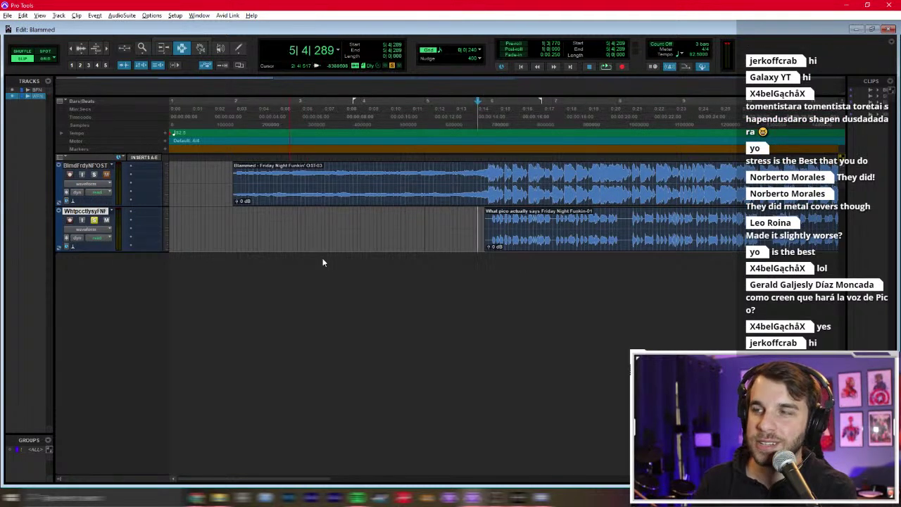
key("space")
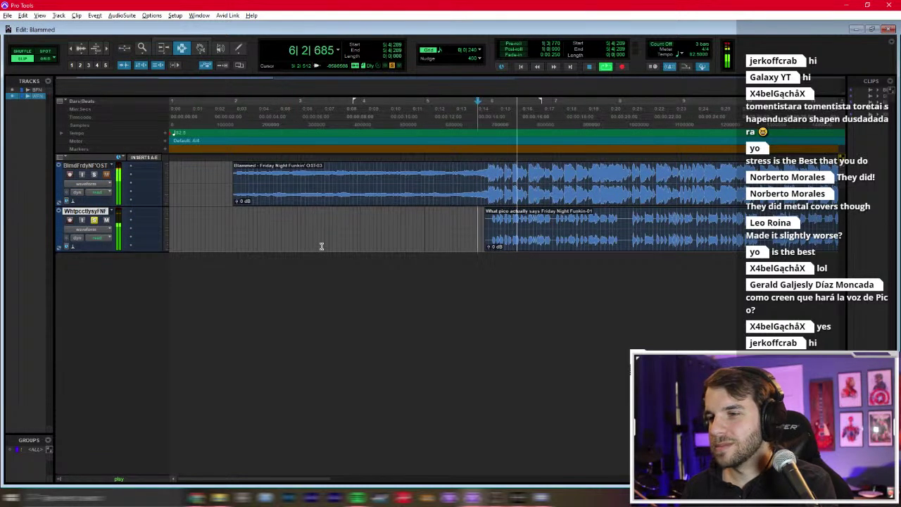
key("space")
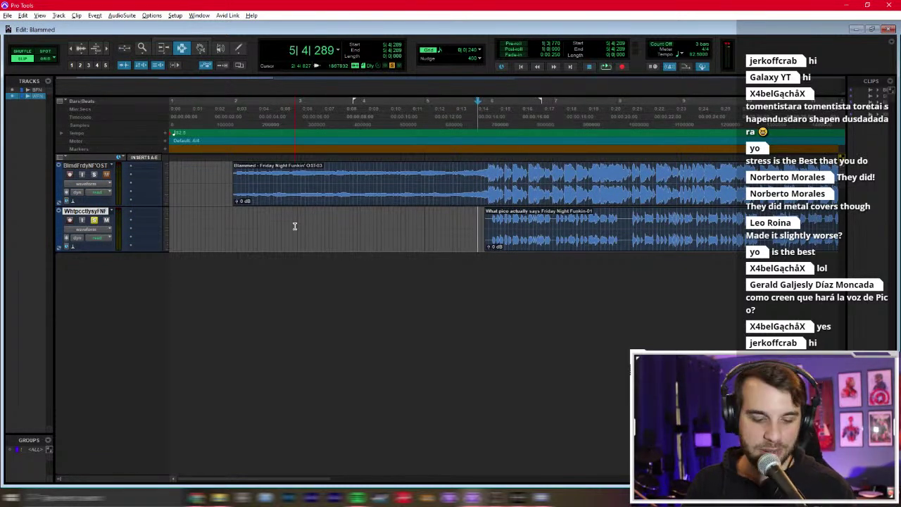
Step: Insert the AIR Frequency Shifter (stereo) on the "What pico actually says" track
left_click(139, 212)
type("freq")
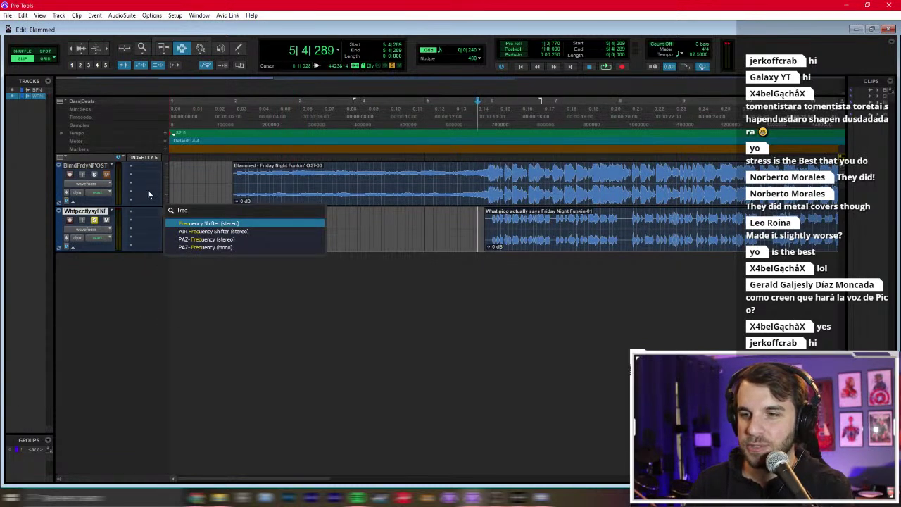
left_click(210, 231)
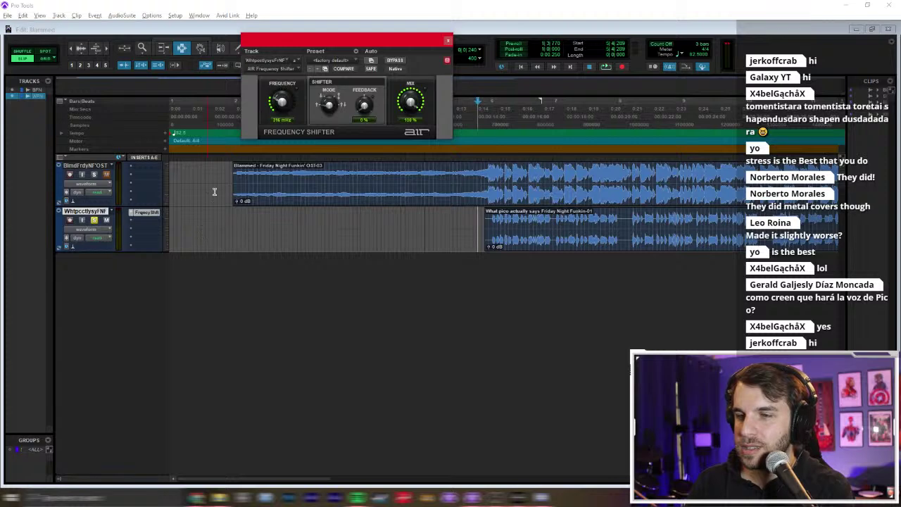
left_click_drag(353, 38, 308, 130)
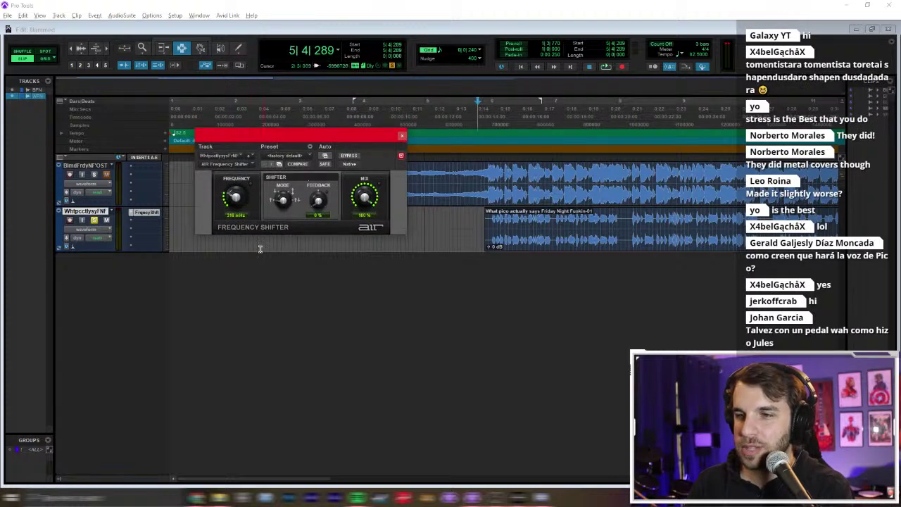
Step: Play the Pico vocals while raising the Frequency Shifter's frequency to 417 Hz
key("space")
left_click_drag(236, 205, 238, 155)
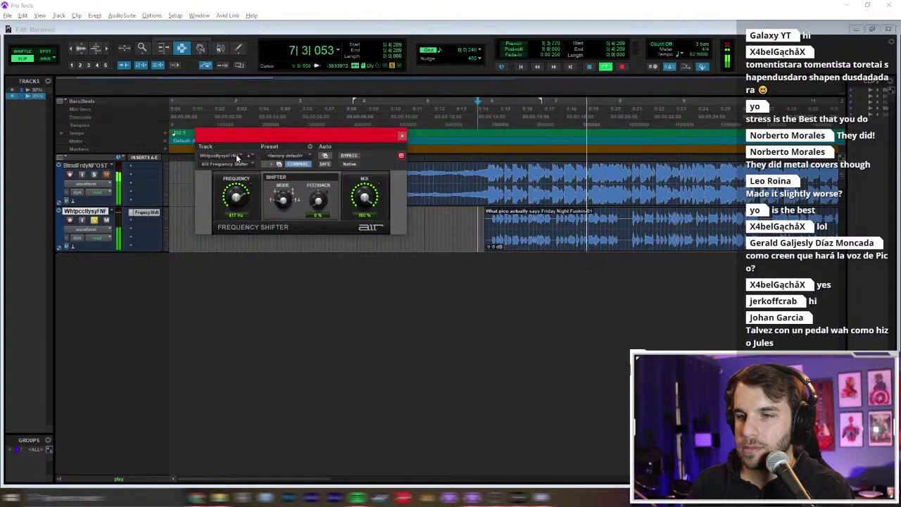
key("space")
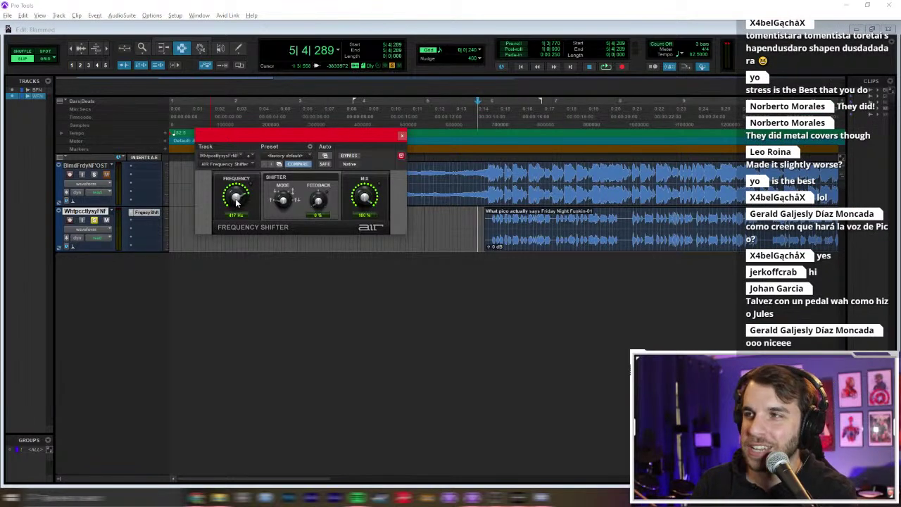
Step: Turn the shift frequency back down and remove the Frequency Shifter from the Pico vocals track
left_click_drag(236, 202, 221, 241)
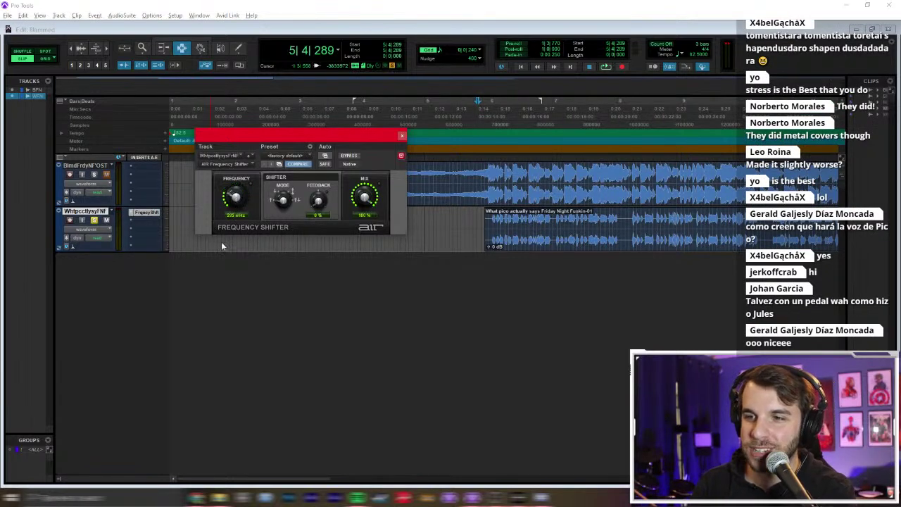
left_click(131, 213)
left_click(148, 214)
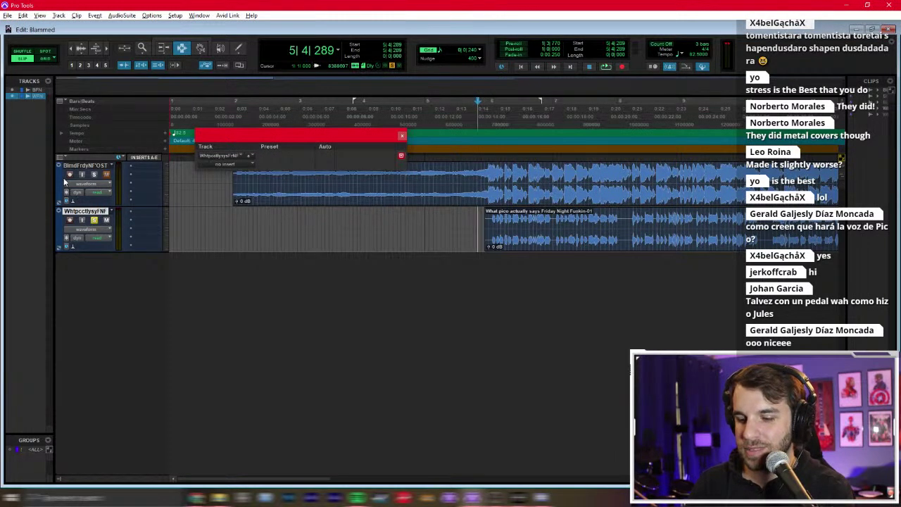
Step: Create a new mono audio track and insert a Frequency Shifter on it
key("ctrl+shift+n")
key("Return")
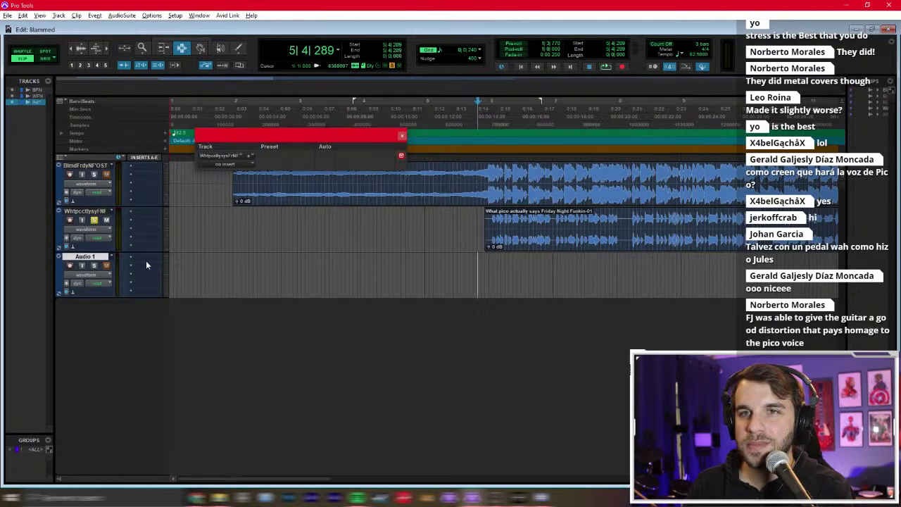
left_click(134, 259)
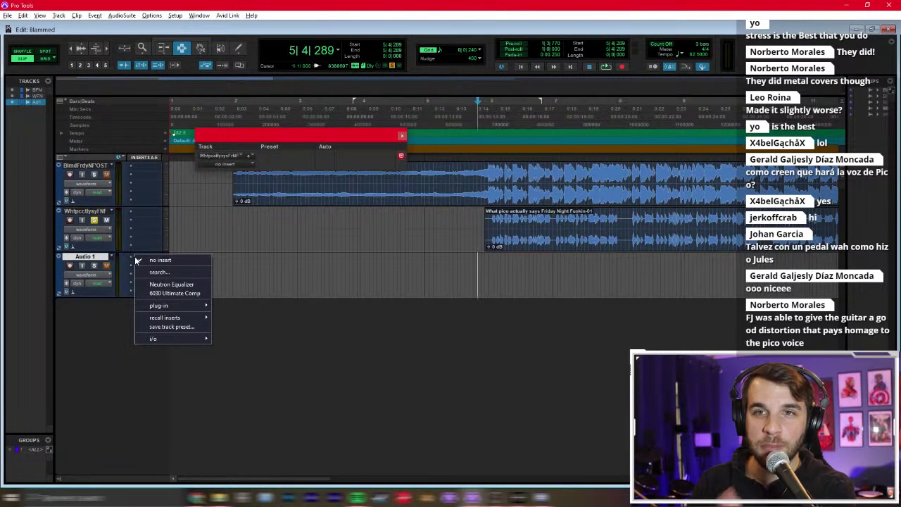
left_click(159, 272)
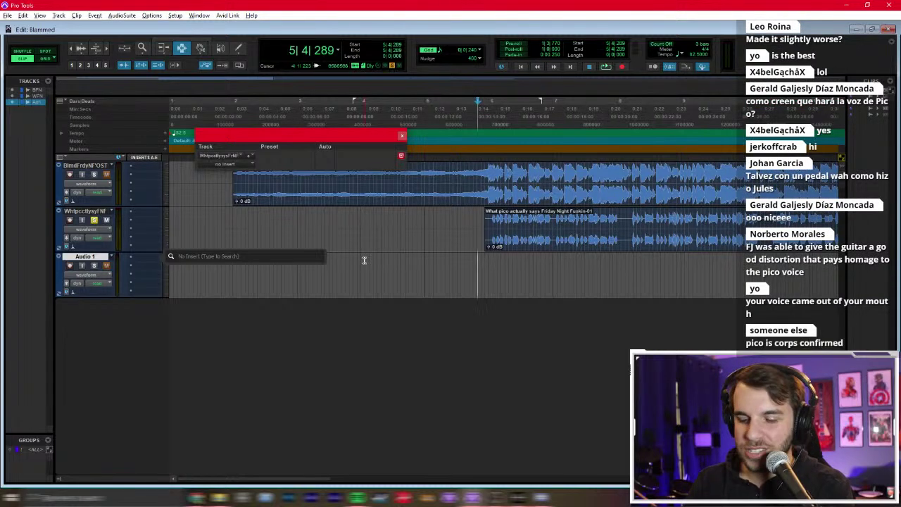
type("freq")
key("Return")
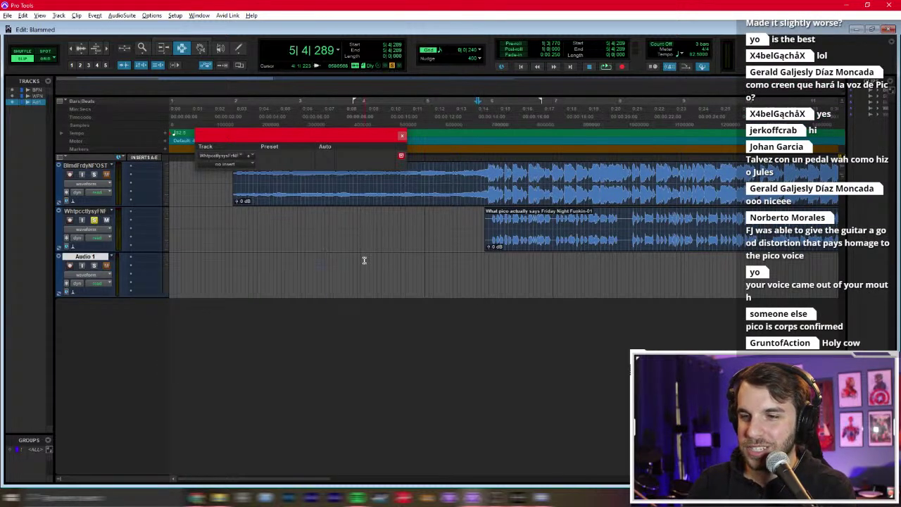
left_click(221, 167)
type("freq")
key("Return")
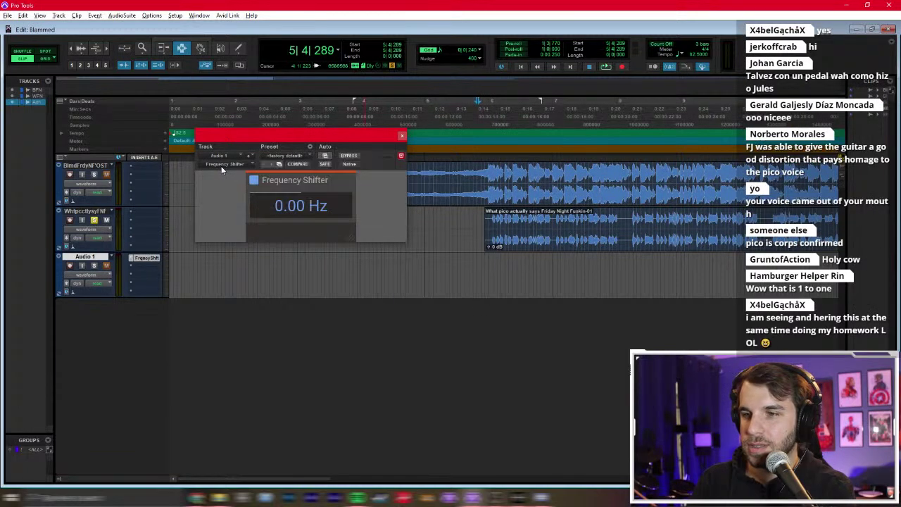
Step: In the mixer, set Audio 1's input to IN 3 (Mono), record-enable it, and unsolo the Pico vocals track
key("ctrl+equal")
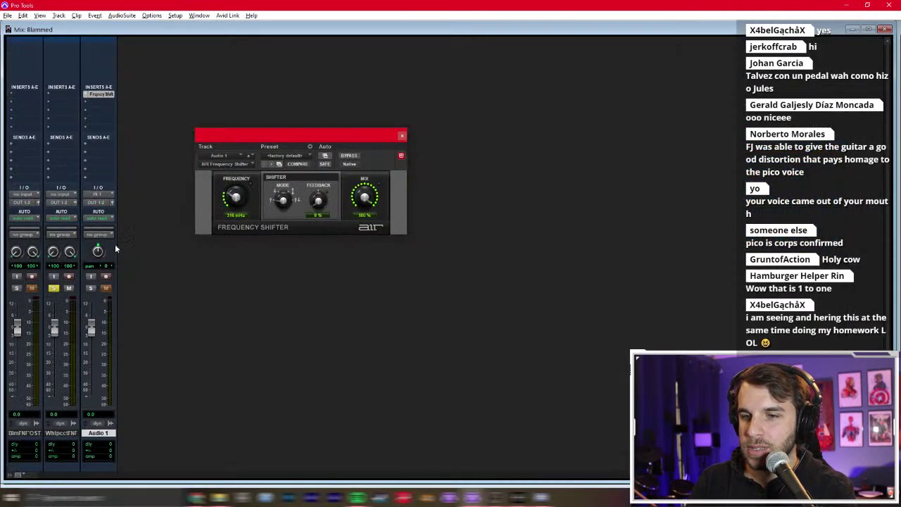
left_click(98, 194)
mouse_move(140, 220)
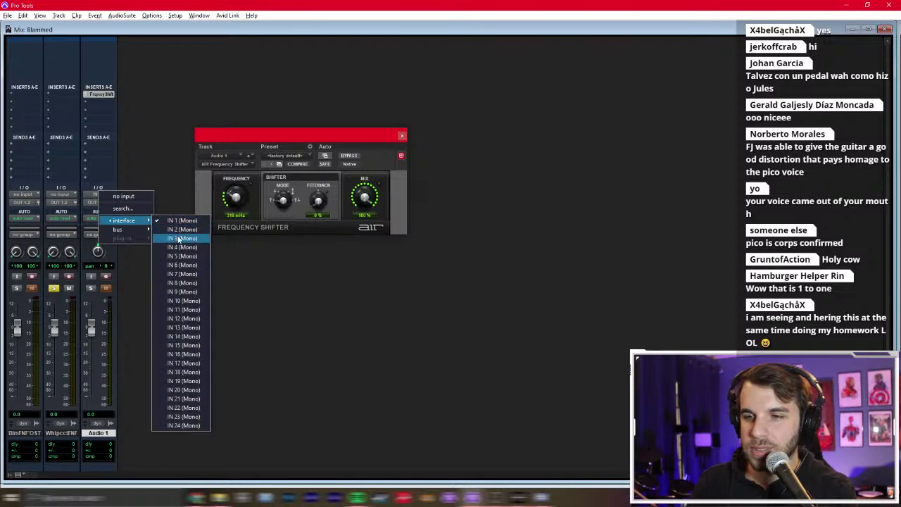
left_click(178, 240)
left_click(107, 277)
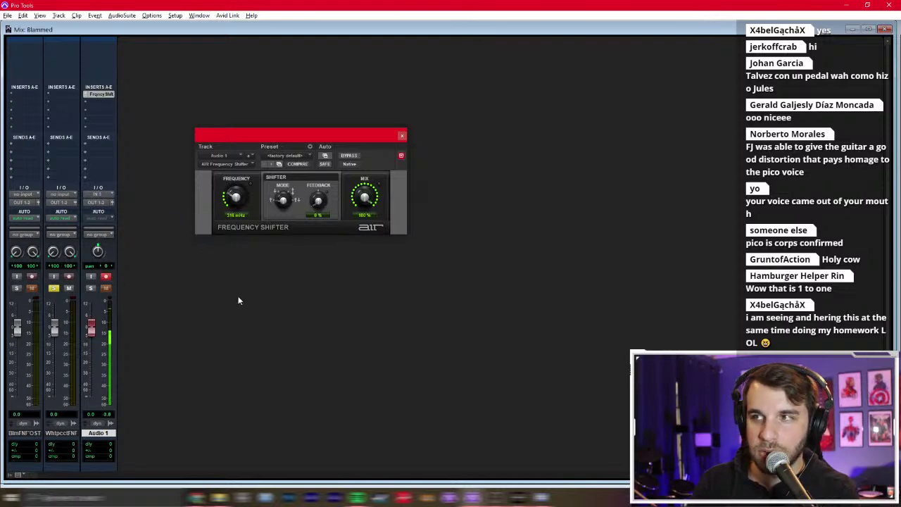
left_click(54, 288)
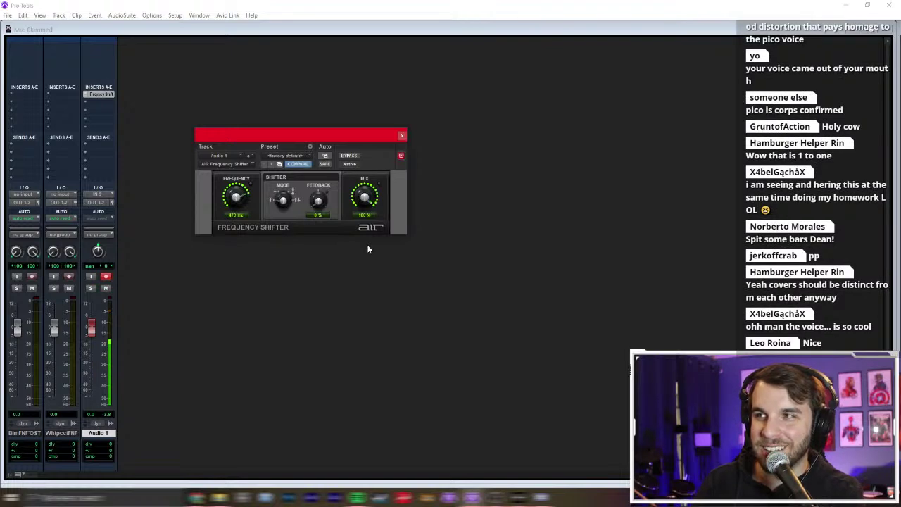
Step: Try out the AIR Frequency Shifter on the live input, adjusting frequency to 417 Hz and keeping the mix at 100%
left_click_drag(342, 139, 420, 142)
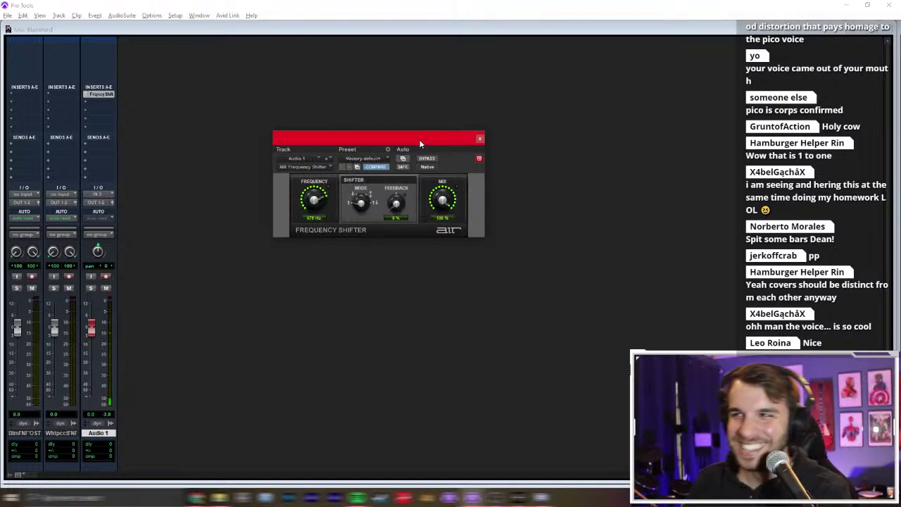
left_click_drag(317, 195, 321, 196)
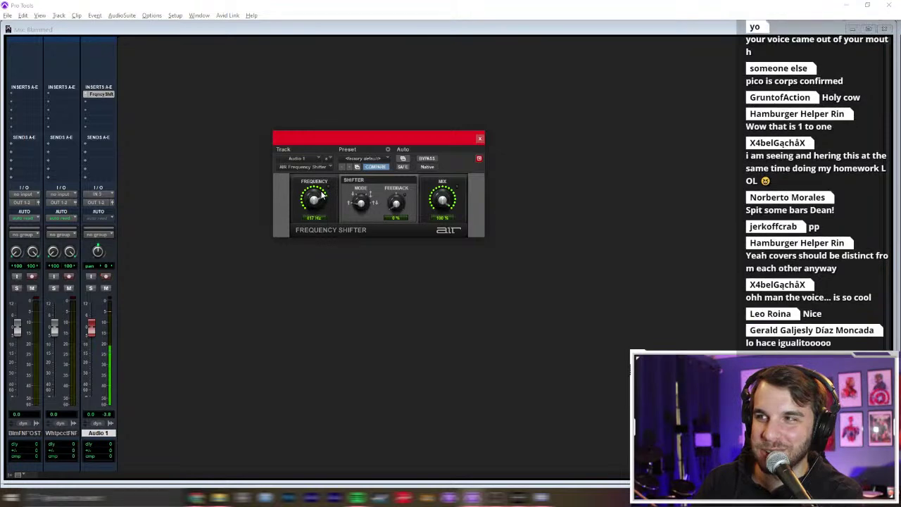
left_click_drag(347, 143, 341, 148)
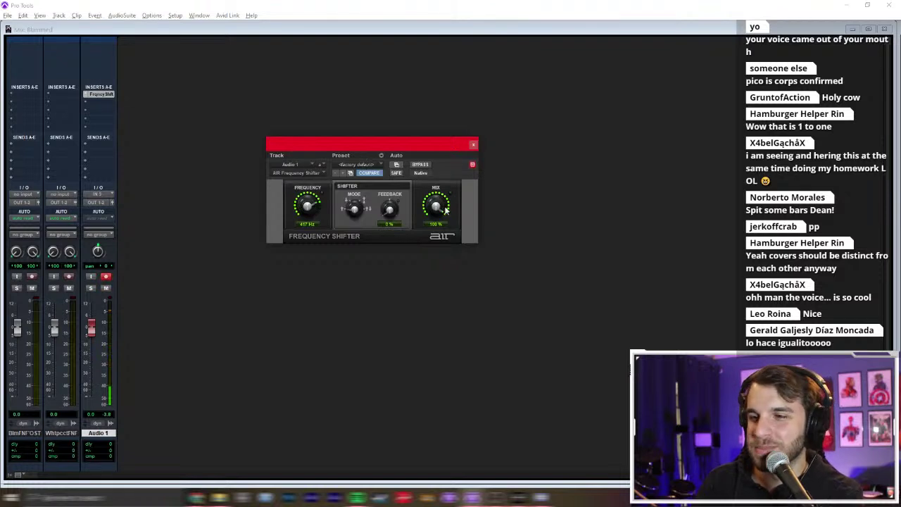
left_click_drag(436, 205, 438, 233)
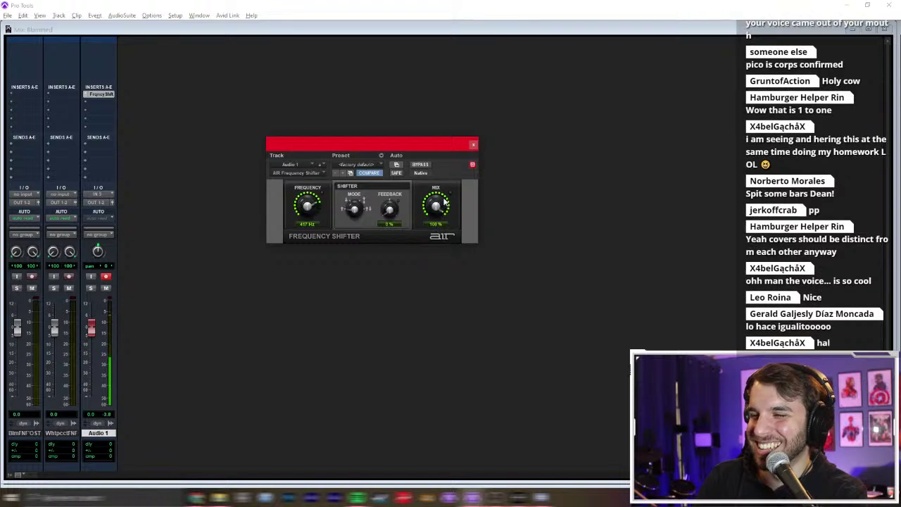
Step: Remove the Frequency Shifter insert from Audio 1
left_click(113, 255)
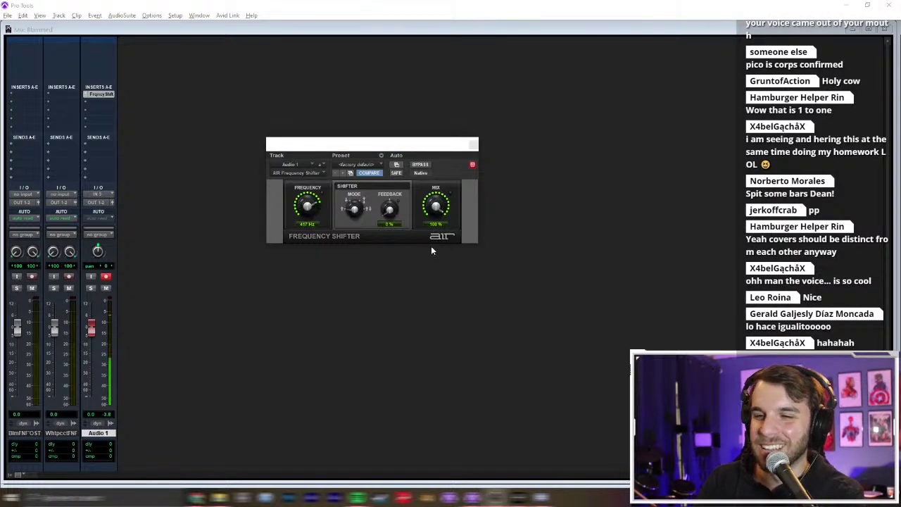
left_click(99, 94)
left_click(173, 94)
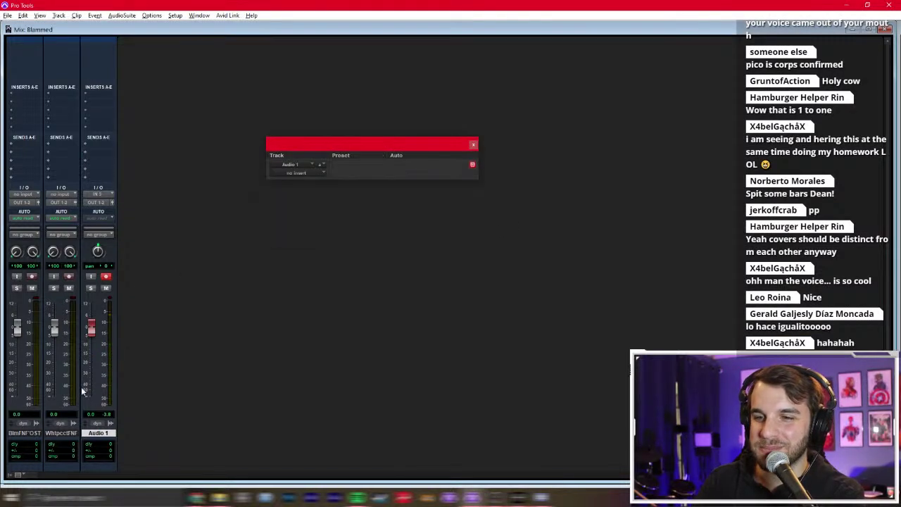
Step: Delete the Audio 1 track and mute the Pico vocals track in the Edit window
right_click(100, 432)
left_click(125, 424)
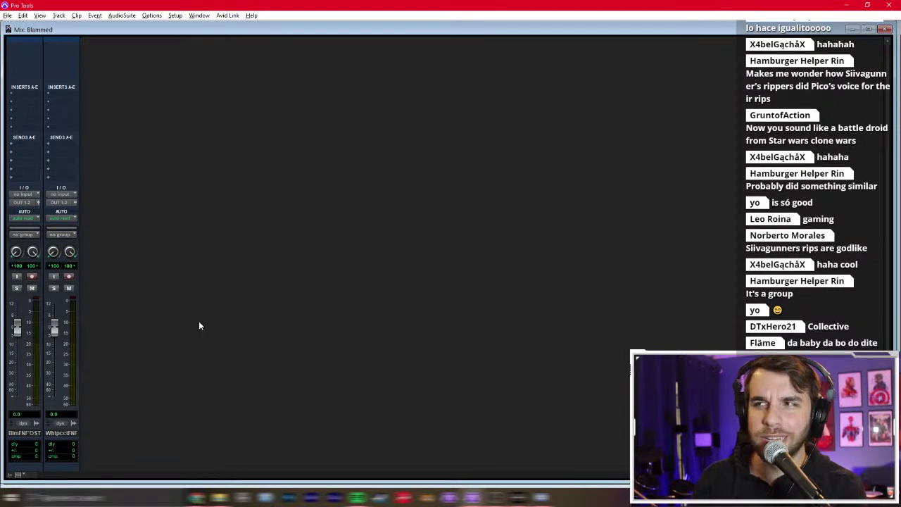
key("ctrl+equal")
left_click(107, 220)
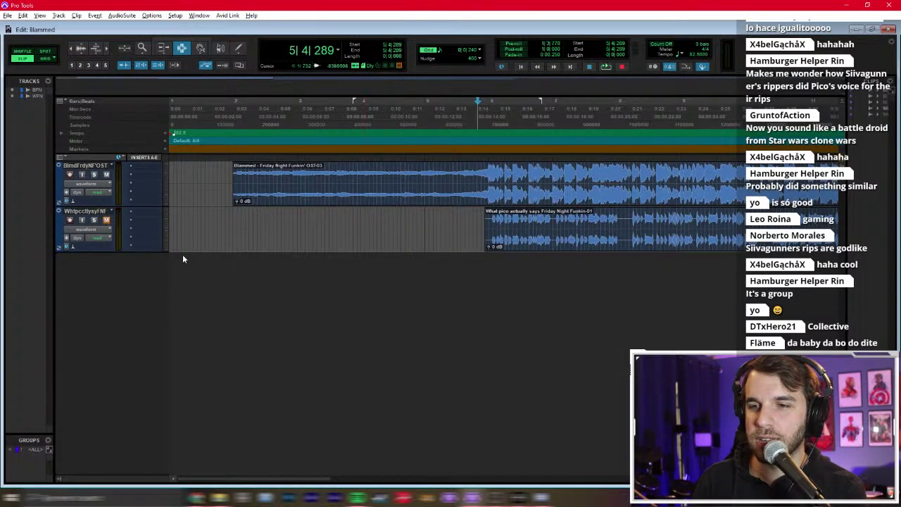
Step: Select the Blammed track and begin a batch of new tracks with one stereo instrument track named Drums
left_click(333, 236)
left_click(276, 197)
left_click(233, 201)
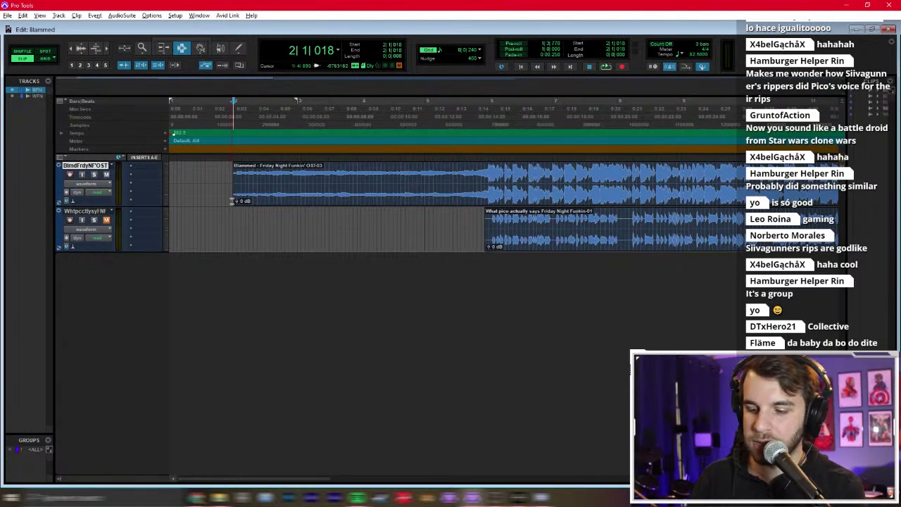
key("ctrl+shift+n")
key("ctrl+Down")
key("ctrl+Down")
key("ctrl+Down")
key("ctrl+Down")
key("ctrl+Down")
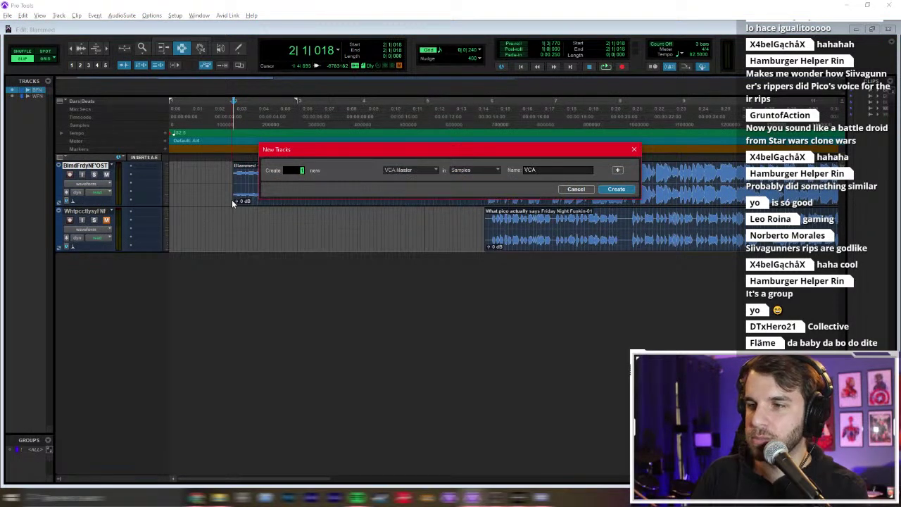
key("Tab")
type("Drums")
Step: Add one mono audio track named Bass and two mono audio tracks named RG to the batch
key("ctrl+shift+Down")
key("Tab")
type("Bass")
key("ctrl+shift+Down")
type("2")
key("Tab")
type("RG")
Step: Add one stereo aux input and four stereo instrument tracks with default names, and create the whole batch
key("ctrl+shift+Down")
key("ctrl+Down")
key("ctrl+Right")
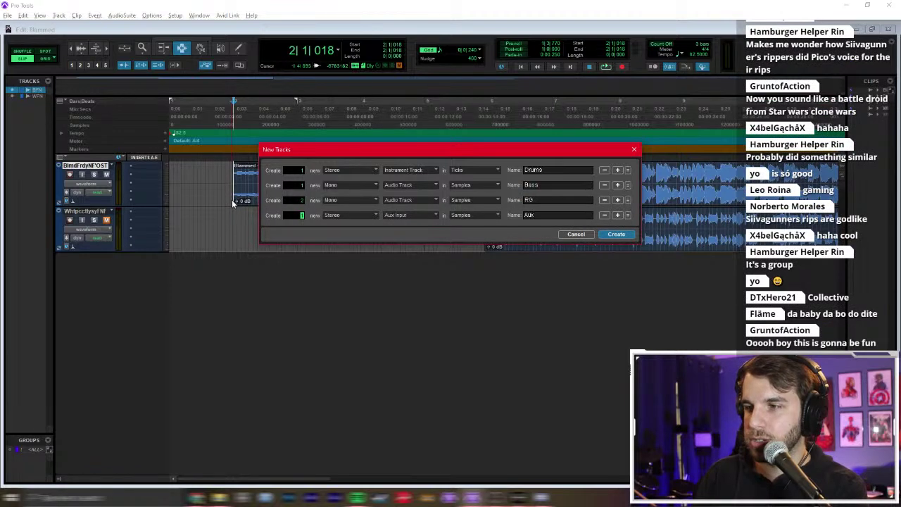
key("ctrl+shift+Down")
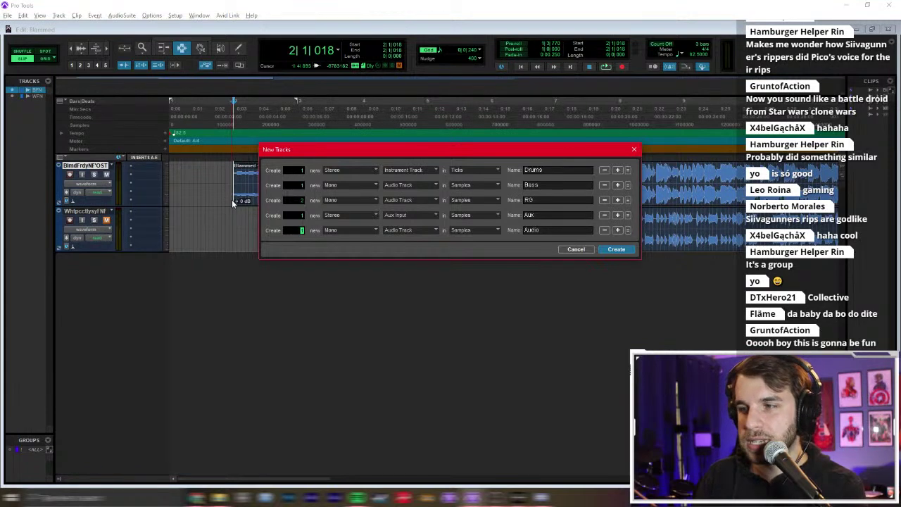
key("ctrl+Down")
key("ctrl+Down")
key("ctrl+Down")
key("ctrl+Down")
key("ctrl+Down")
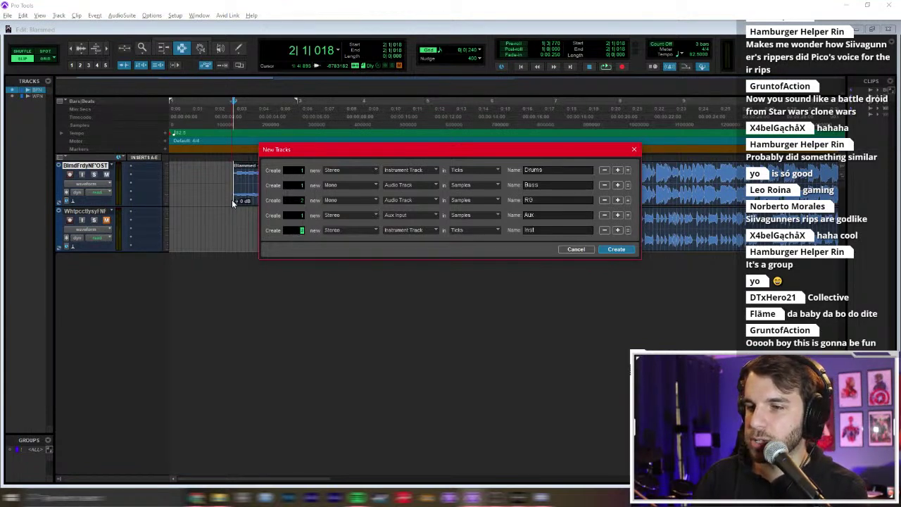
key("Return")
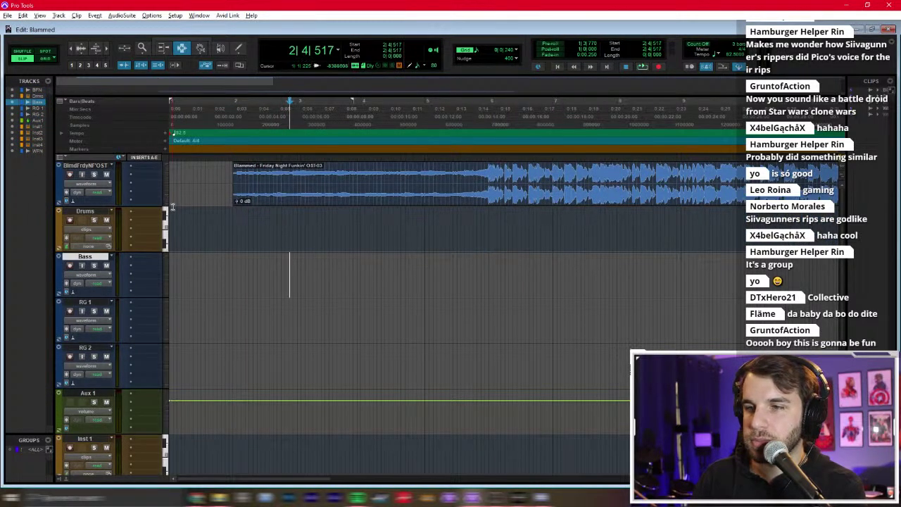
Step: Move the Pico vocals track directly below the Blammed song track
key("ctrl+bracketleft")
left_click(211, 217)
key("ctrl+bracketleft")
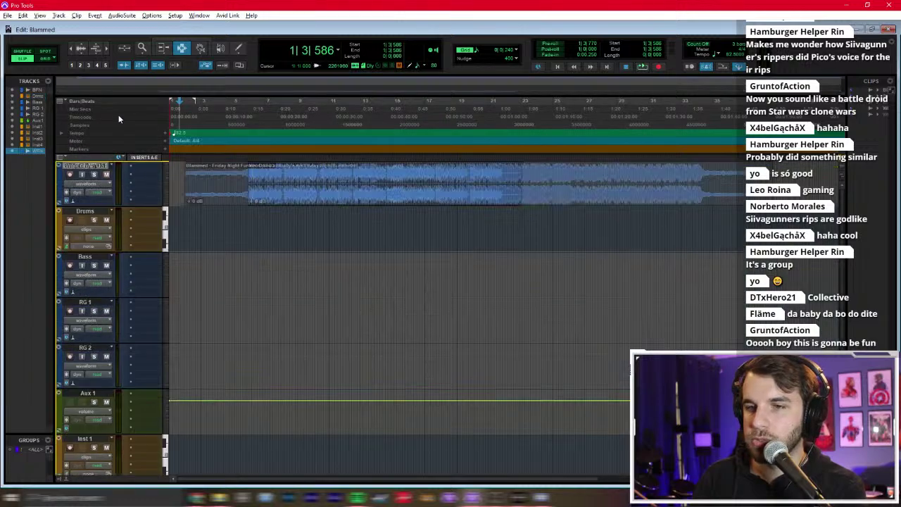
Step: Rename the Blammed song track to DEMO and the Pico vocals track to PICO
double_click(85, 164)
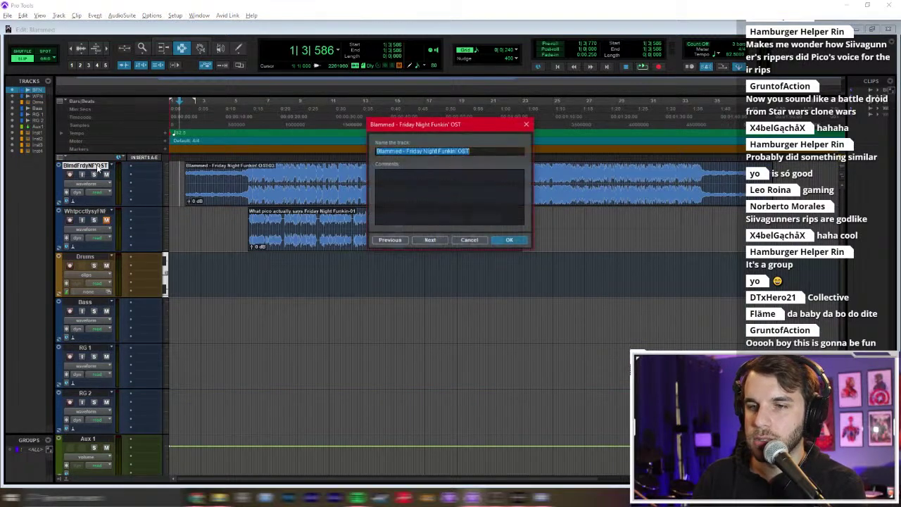
type("DEMO")
key("ctrl+Right")
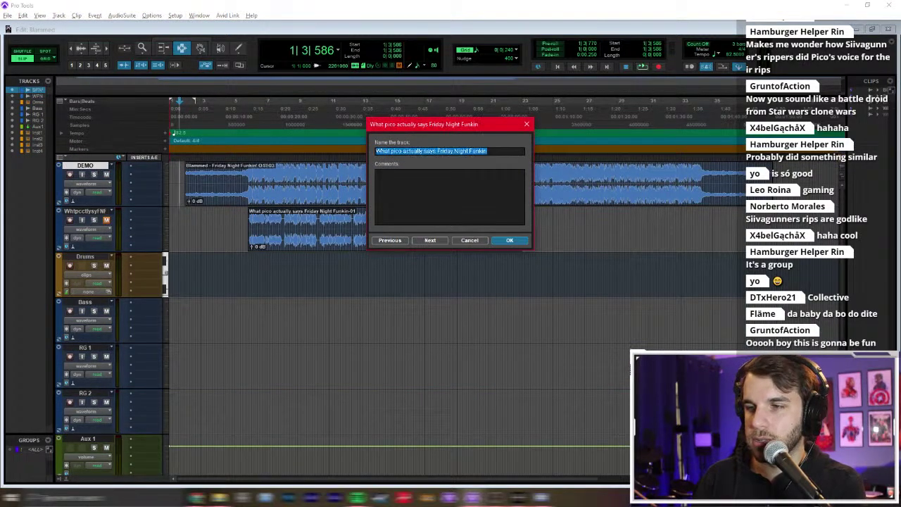
type("PiCO")
key("Return")
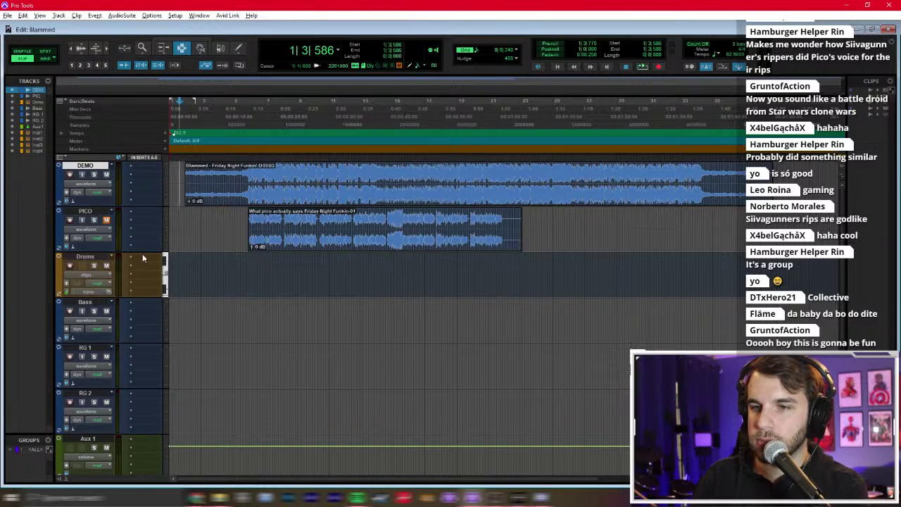
Step: Reduce the height of the PICO track and switch the edit mode to Grid
left_click(181, 273)
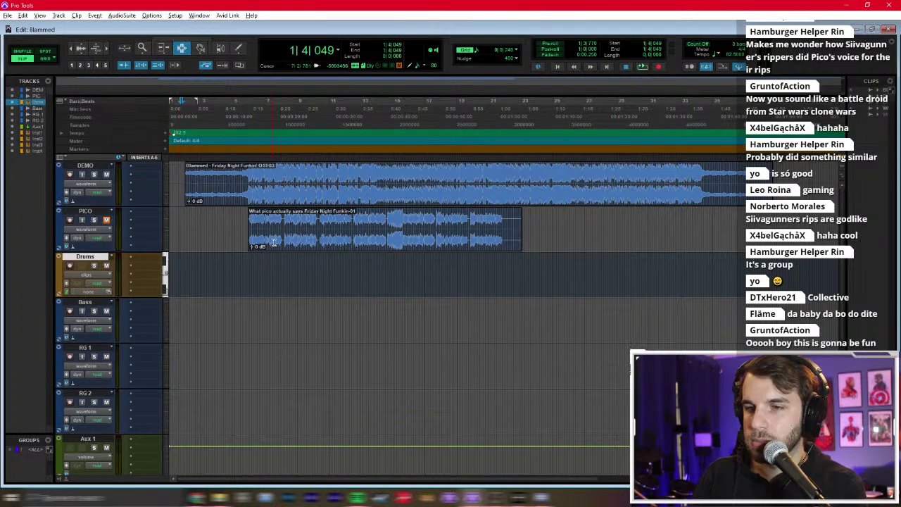
left_click_drag(136, 252, 136, 228)
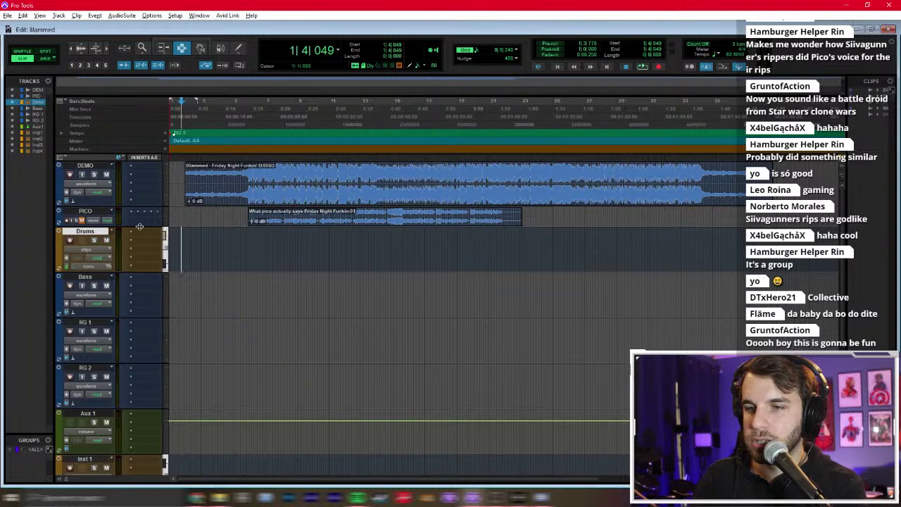
left_click(235, 252)
left_click(195, 258)
key("ctrl+]")
left_click(200, 262)
Step: Insert Kontakt on the Drums track and open its library browser for searching
left_click(145, 234)
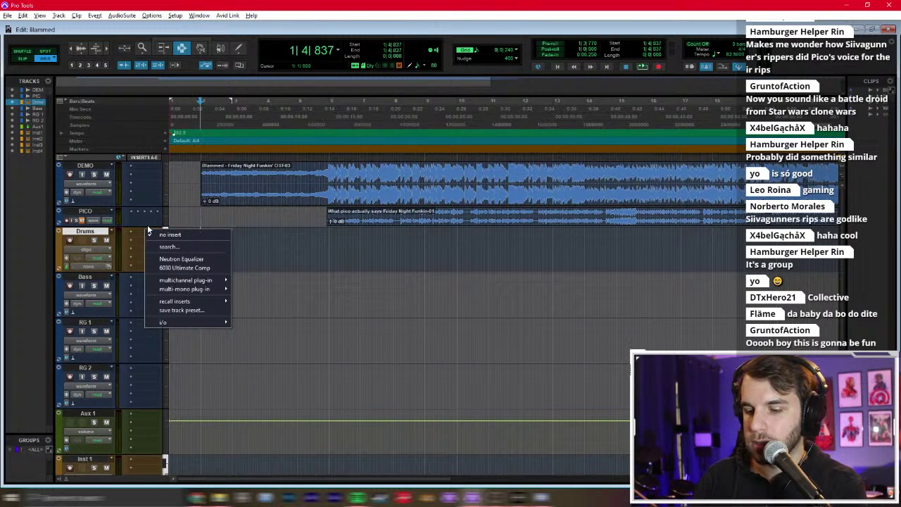
left_click(147, 225)
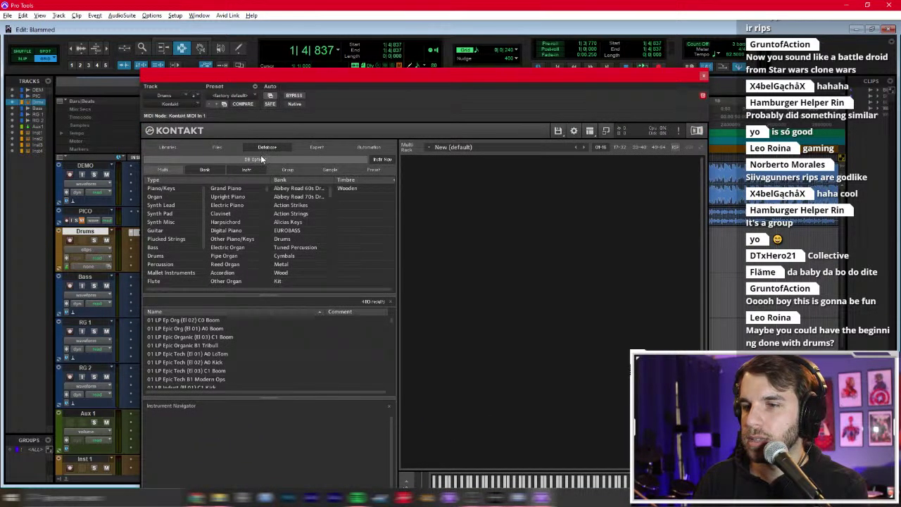
left_click(169, 147)
left_click(261, 162)
type("Plunusslud")
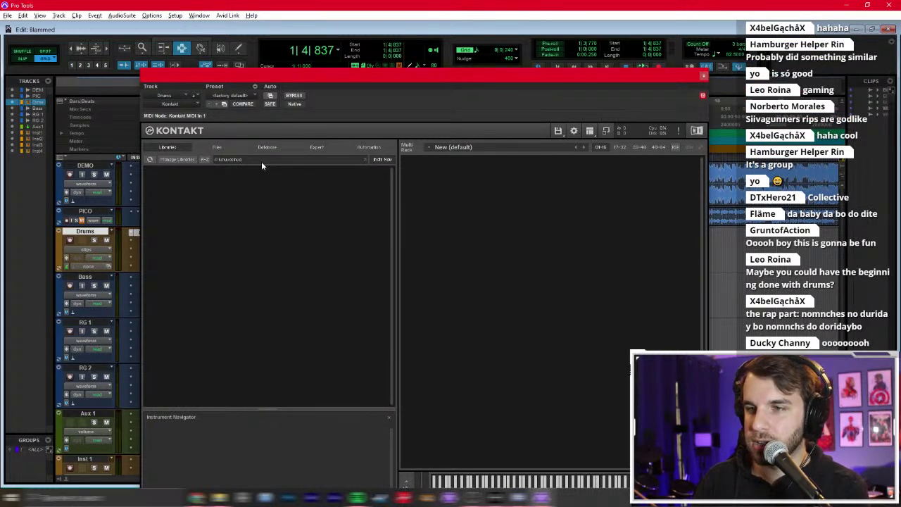
key("BackSpace")
key("BackSpace")
key("BackSpace")
key("BackSpace")
key("BackSpace")
key("BackSpace")
key("BackSpace")
key("BackSpace")
key("BackSpace")
Step: Search the Kontakt libraries for Invasion and load The Invasion.nki into the rack
type("Invas")
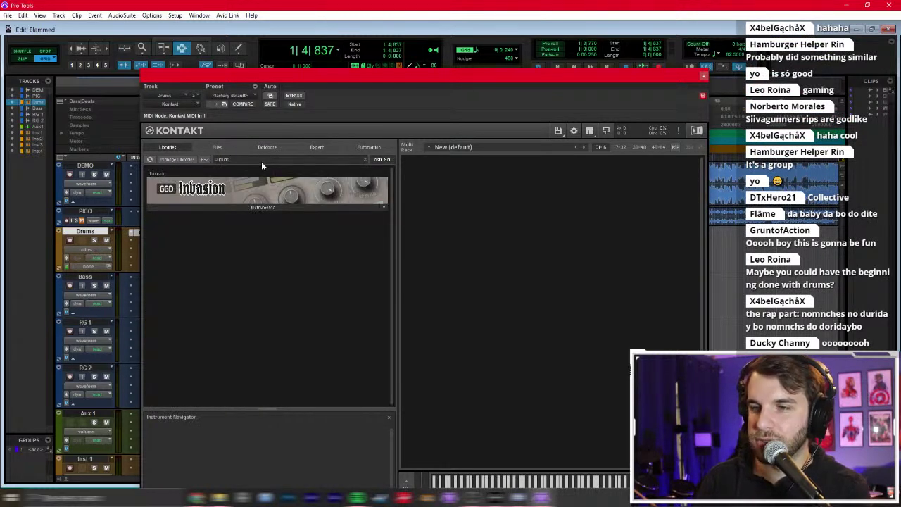
left_click(218, 207)
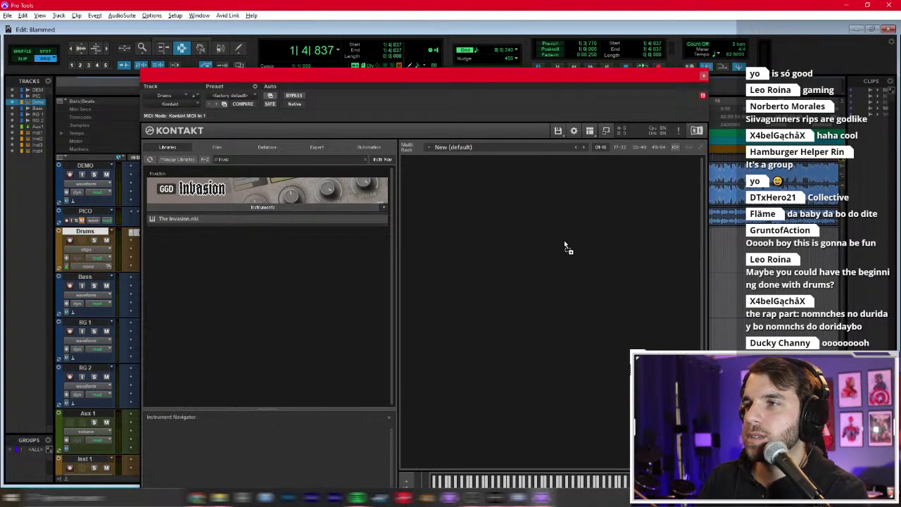
left_click_drag(564, 240, 563, 240)
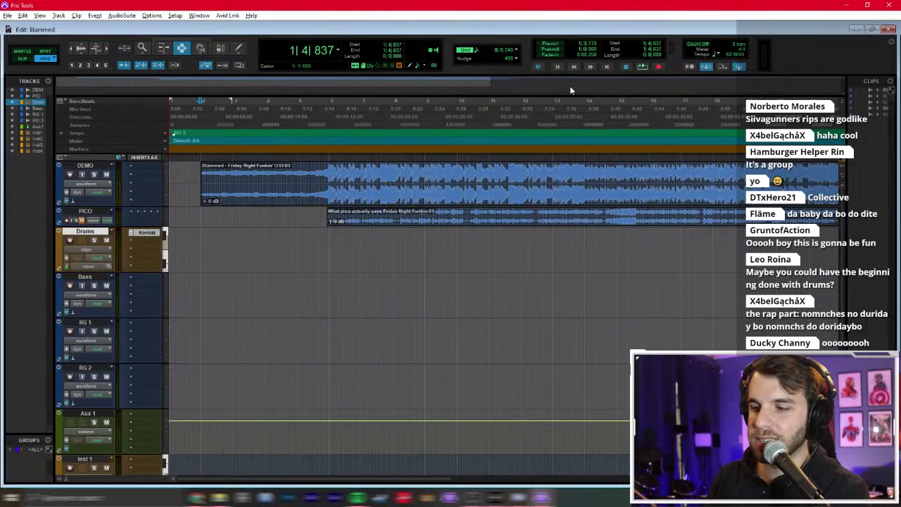
left_click(334, 261)
left_click(284, 259)
left_click(211, 258)
left_click(200, 259)
left_click(210, 258)
left_click(241, 257)
left_click(220, 258)
left_click(294, 258)
left_click(279, 255)
left_click(312, 250)
left_click(341, 251)
left_click(325, 254)
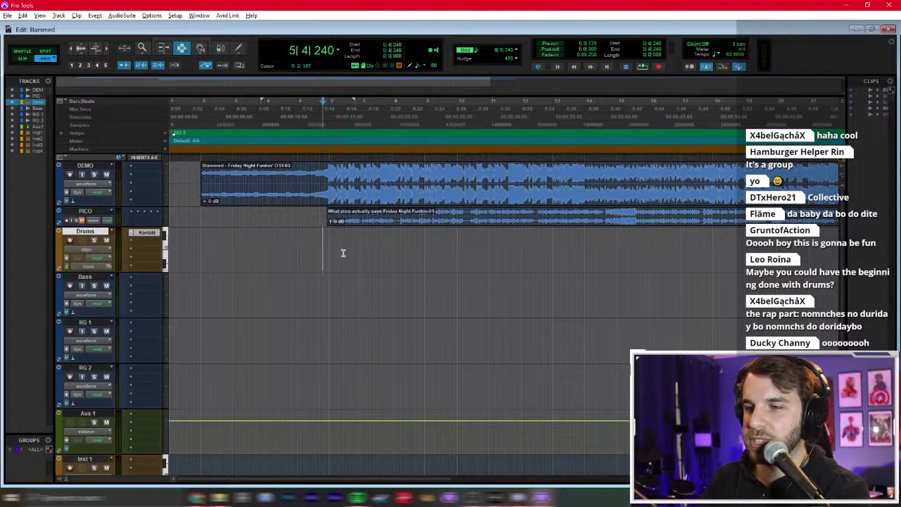
left_click(347, 252)
left_click(351, 252)
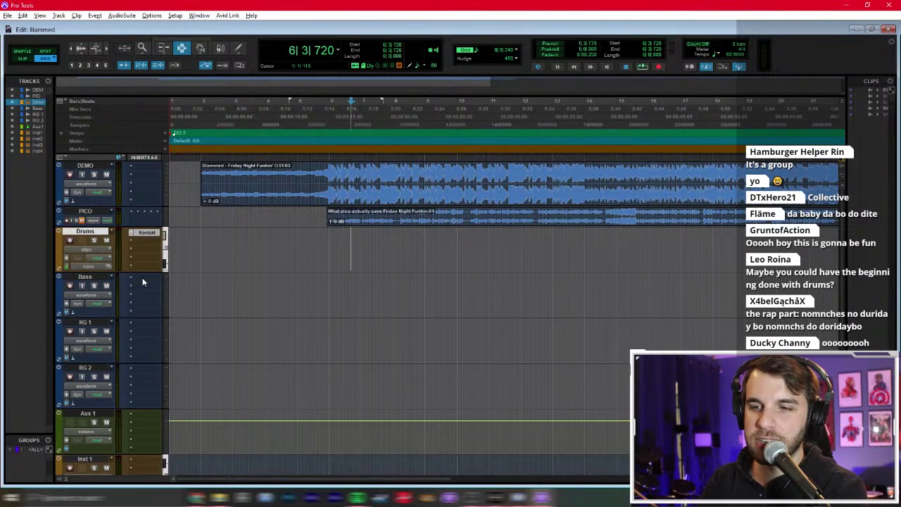
key("semicolon")
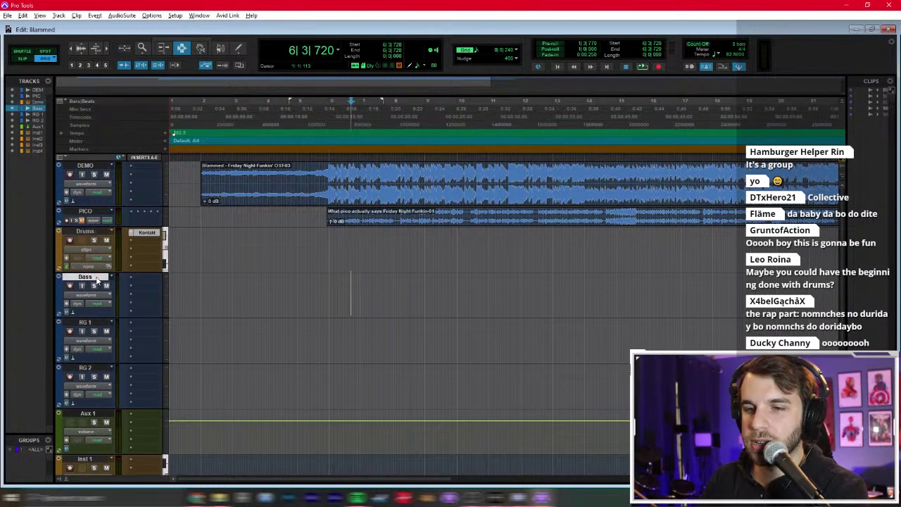
left_click(137, 281)
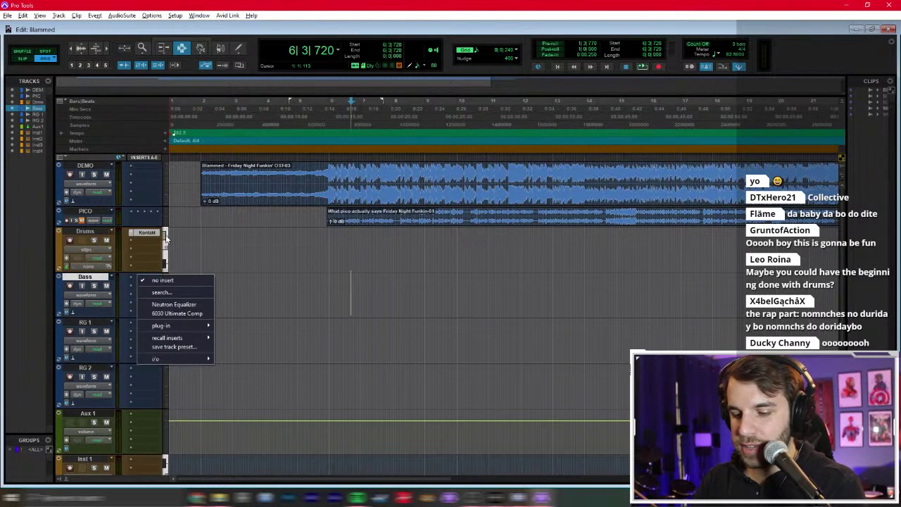
left_click(259, 248)
left_click(298, 249)
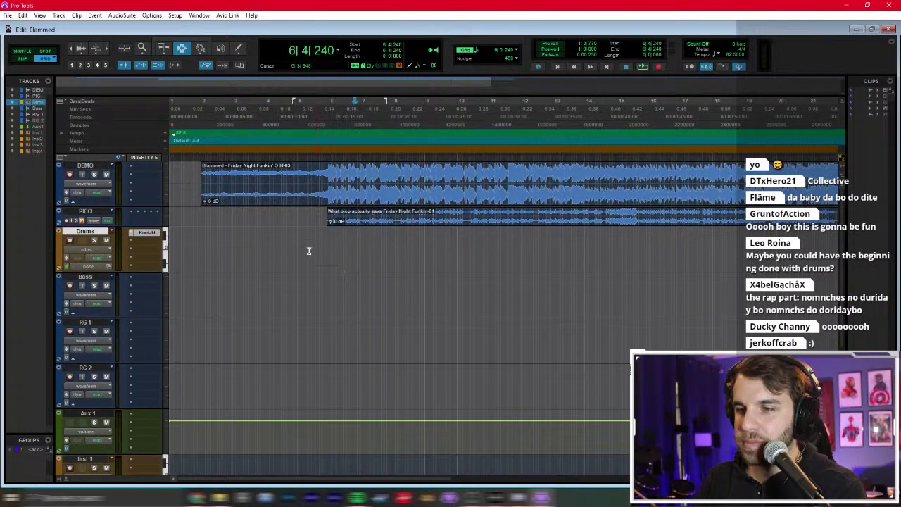
left_click(308, 250)
Step: Insert Fortin Nameless Suite on the RG 1 and RG 2 tracks, and close the open plug-in windows
left_click(144, 325)
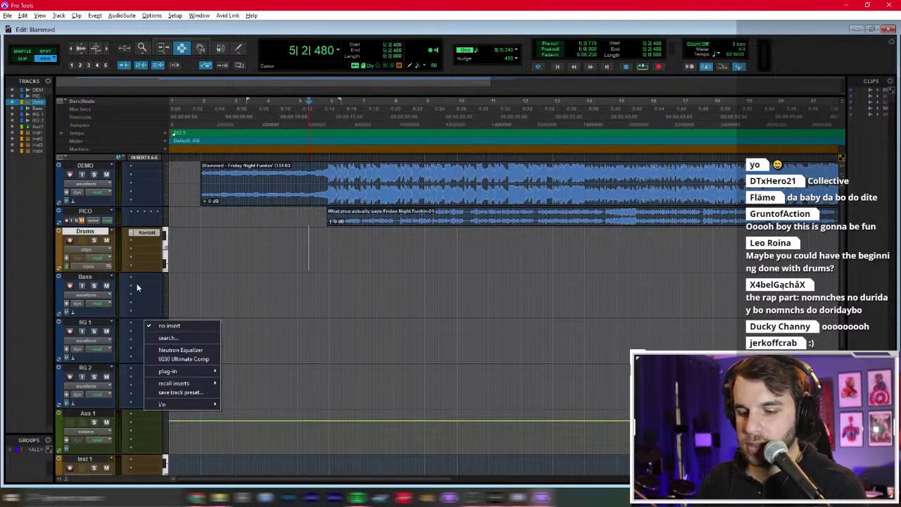
type("nat")
key("Escape")
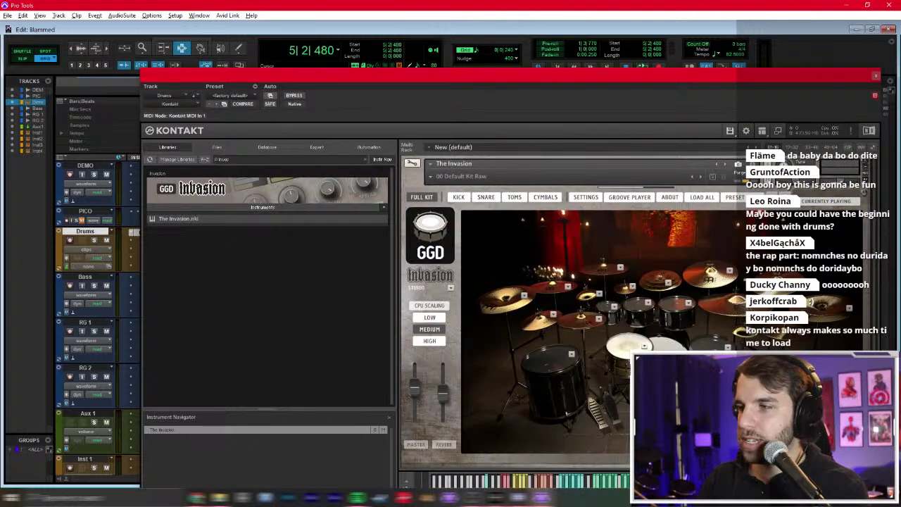
left_click(876, 75)
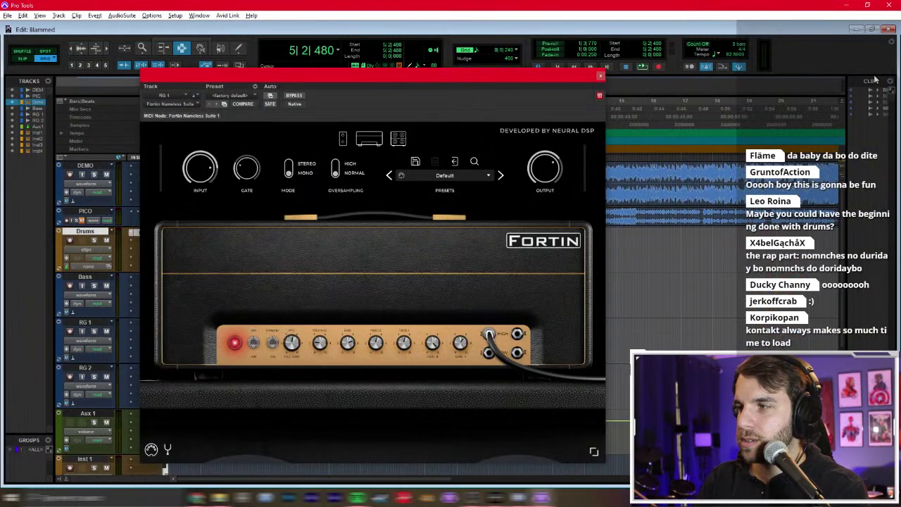
left_click(599, 77)
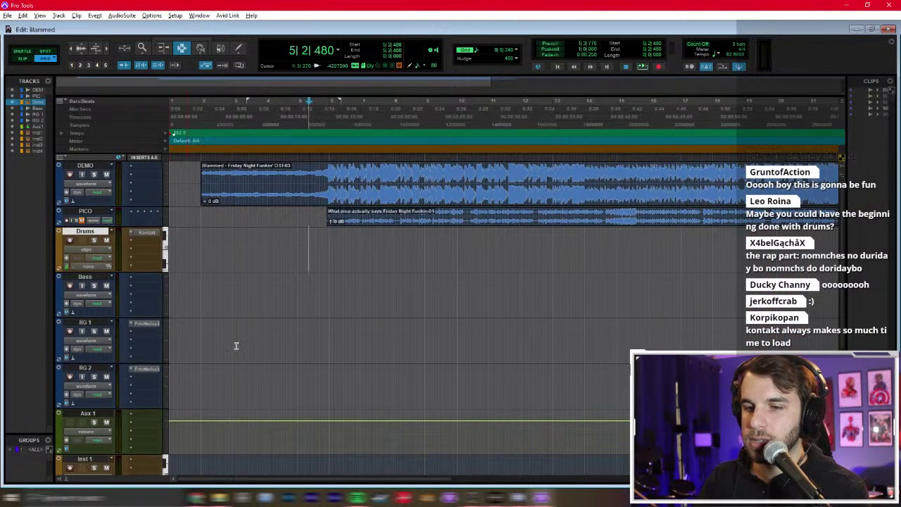
Step: In the mixer, route the outputs of RG 1 and RG 2 to the Aux 1 track
key("ctrl+equal")
left_click(176, 433)
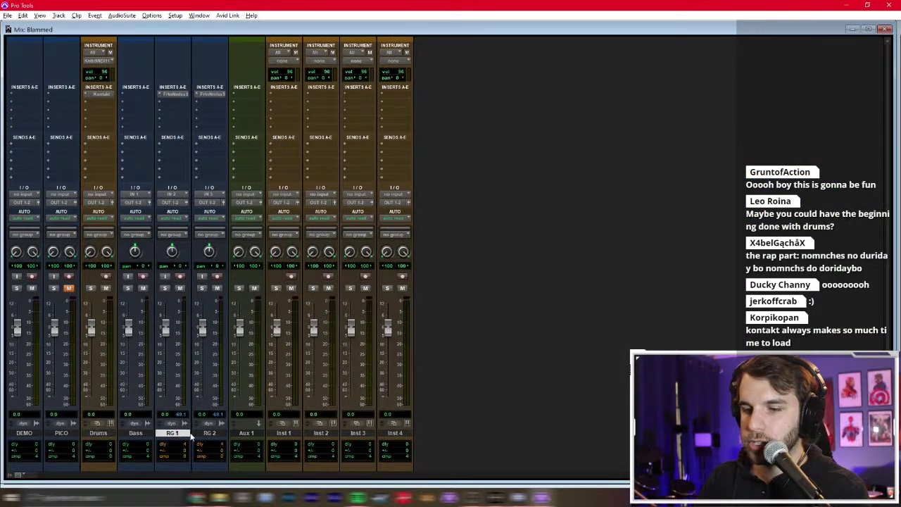
left_click(210, 202)
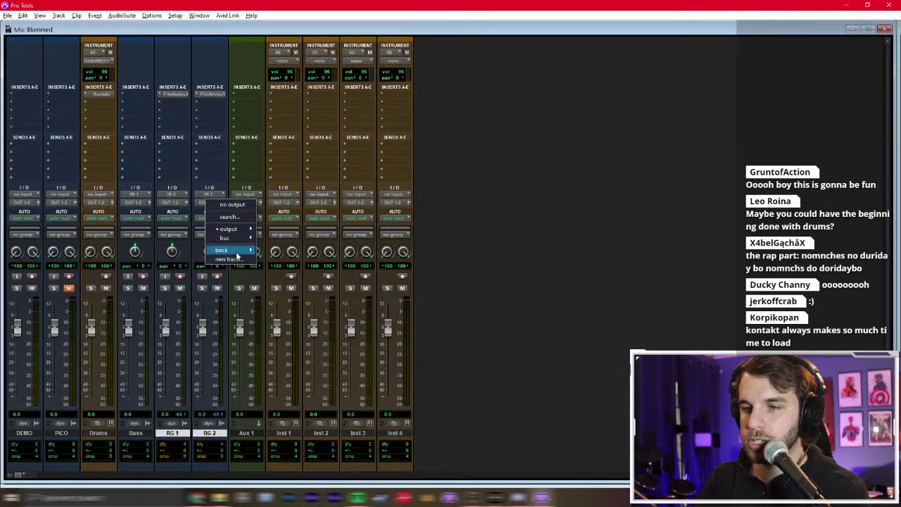
mouse_move(242, 252)
left_click_drag(287, 280, 278, 282)
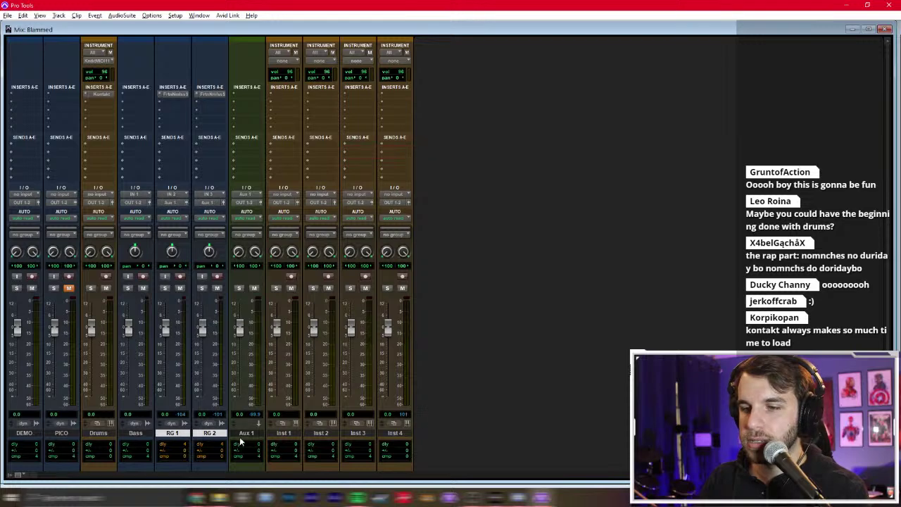
Step: Rename the Aux 1 track to RG
double_click(247, 432)
type("RG")
key("Return")
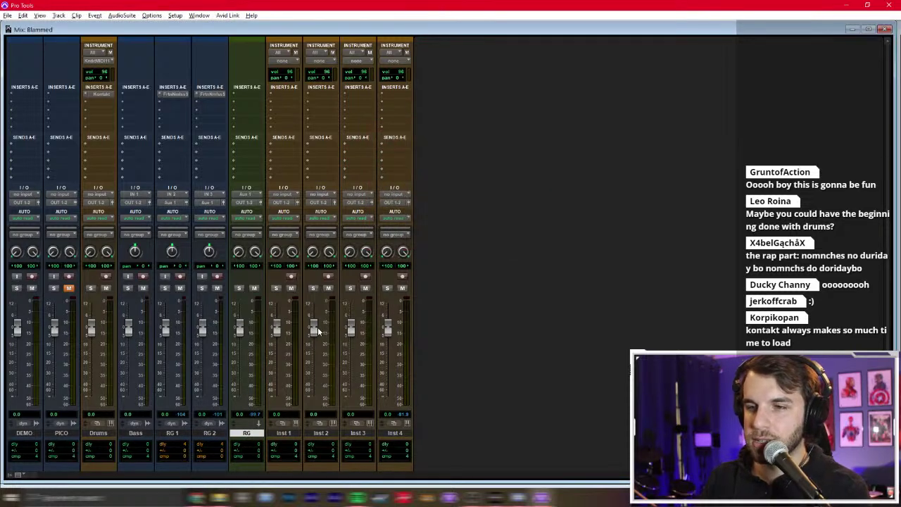
Step: Pan RG 1 to 96 and RG 2 to 100, and set RG 2's input to IN 1 (Mono)
left_click_drag(173, 257, 218, 179)
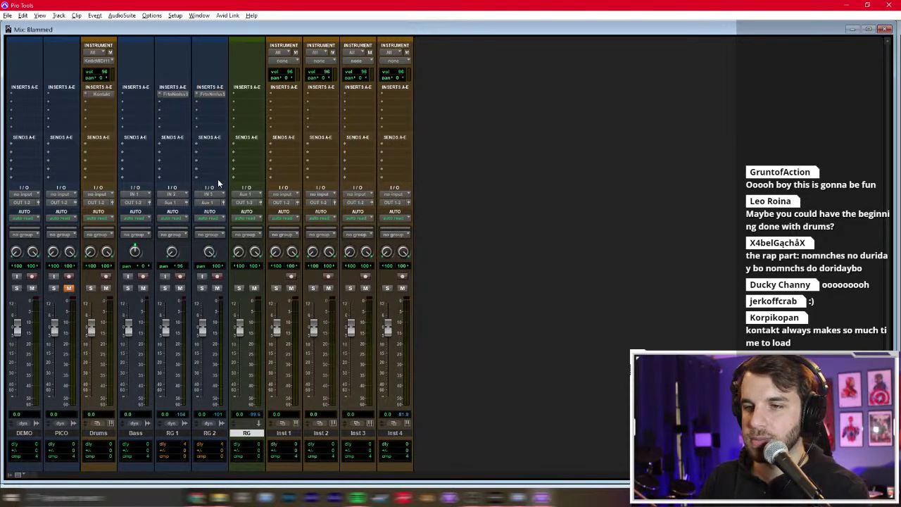
left_click(208, 198)
left_click(293, 219)
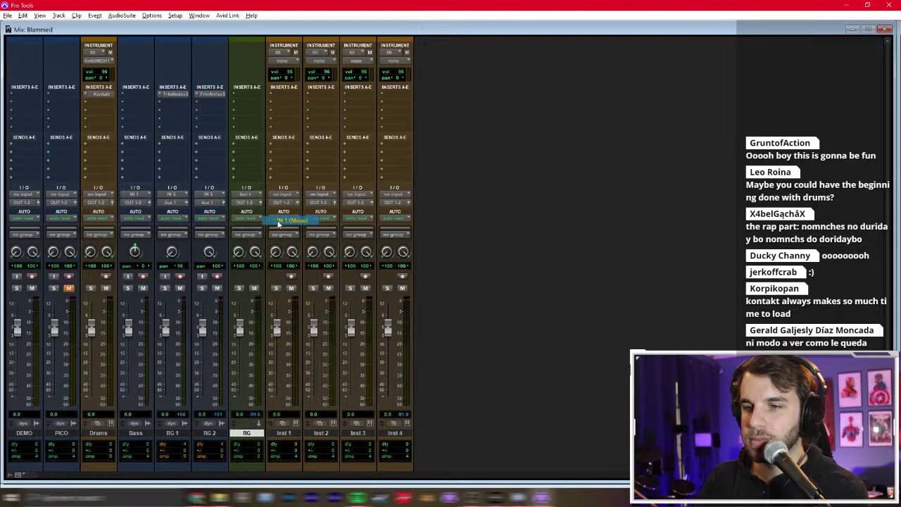
Step: Create a master fader track after the Inst 4 track
left_click(402, 437)
key("ctrl+shift+n")
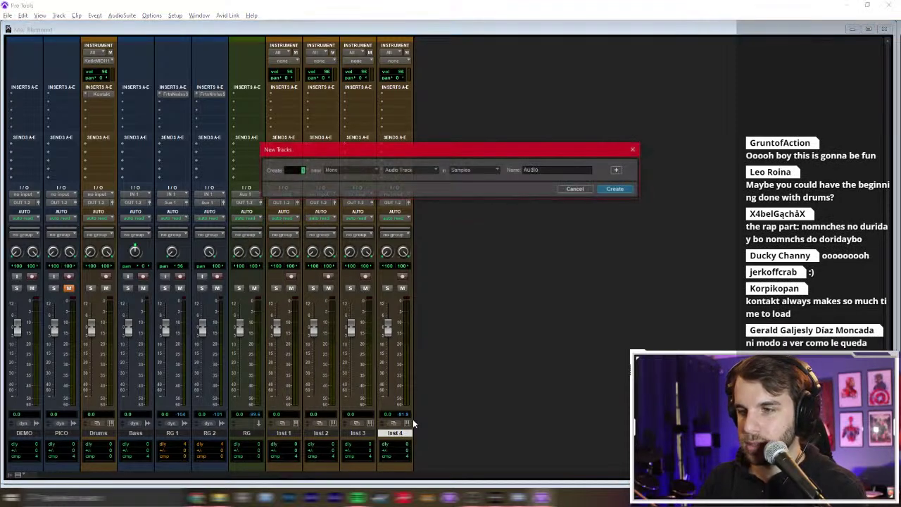
key("ctrl+Up")
key("Return")
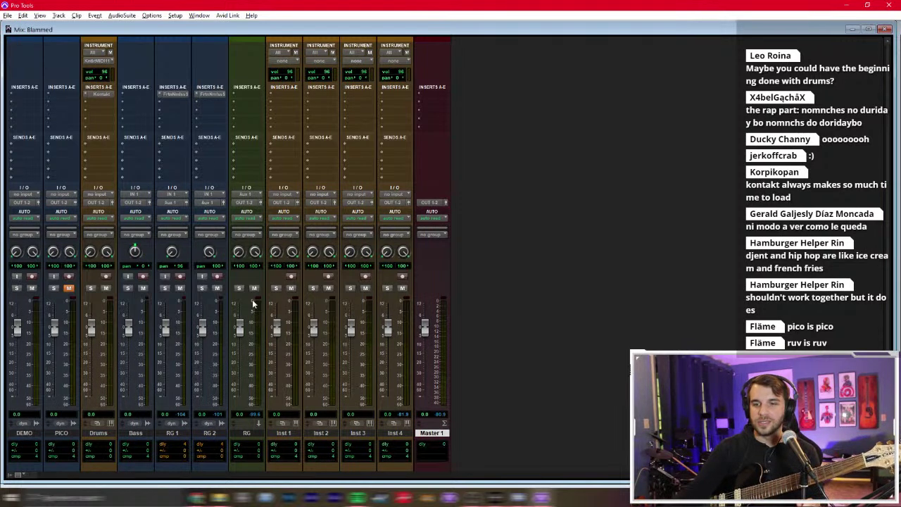
Step: Create two new mono audio tracks directly after the RG 2 track
left_click(209, 433)
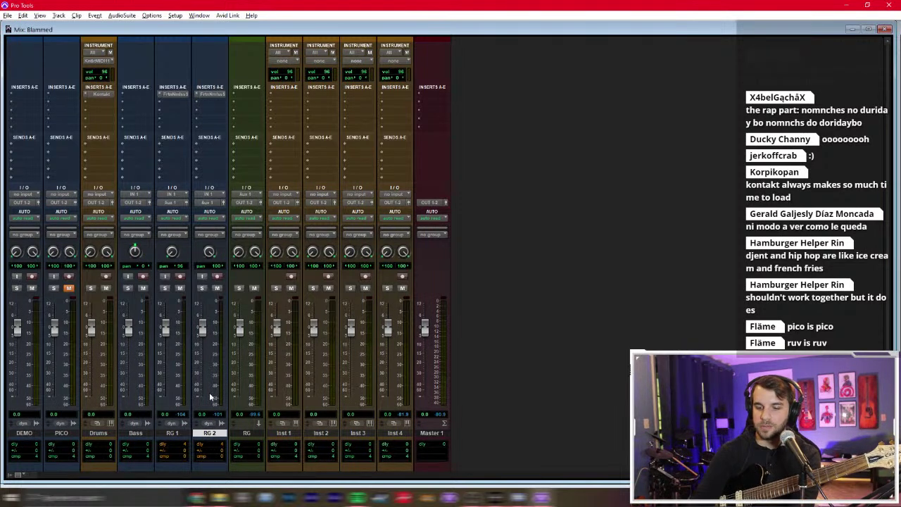
key("ctrl+shift+n")
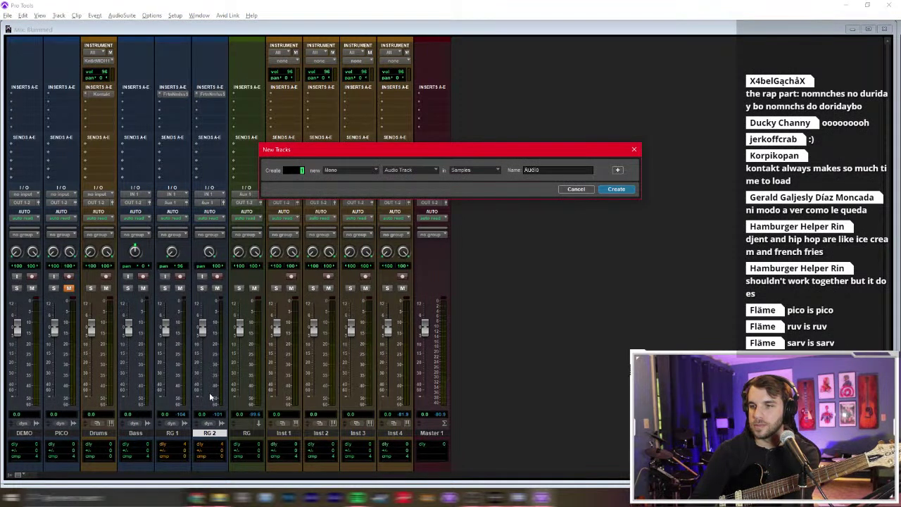
type("2")
key("Return")
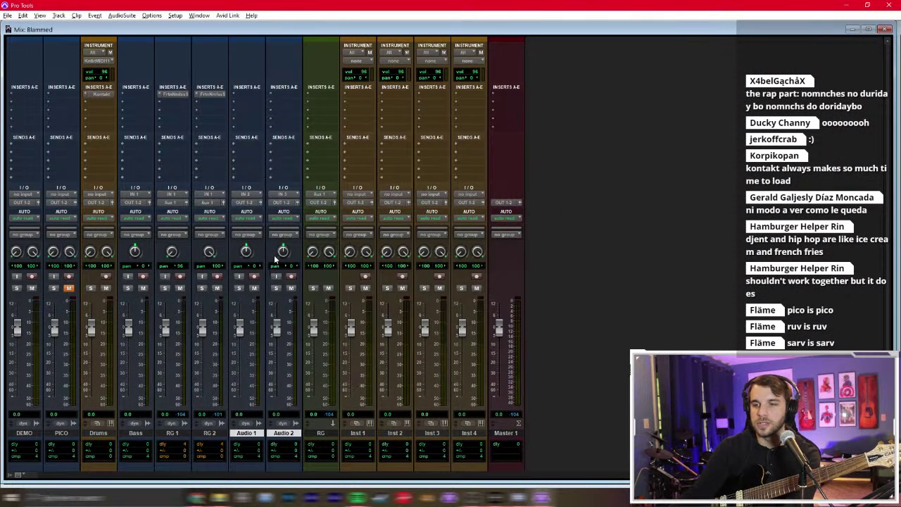
Step: Set the inputs of Audio 1 and Audio 2 to IN 1 (Mono), and record-arm Audio 1
left_click(246, 193)
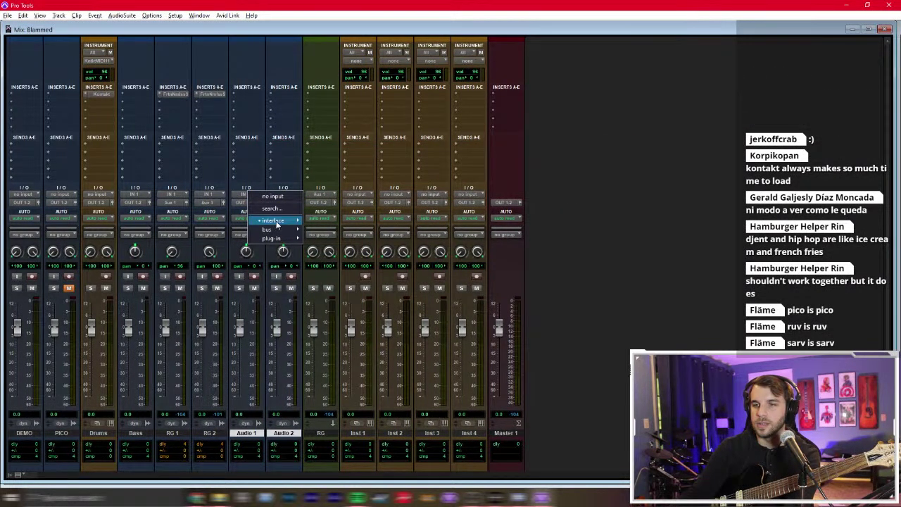
left_click(310, 223)
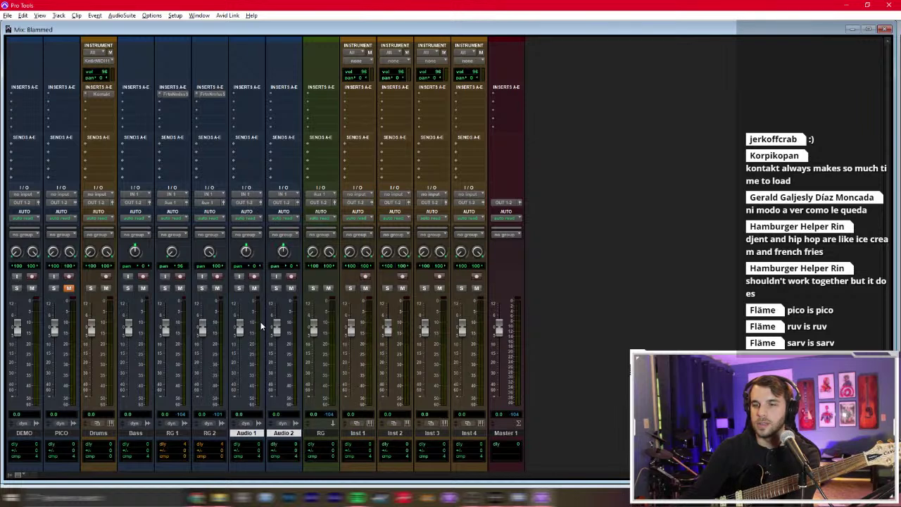
left_click(254, 276)
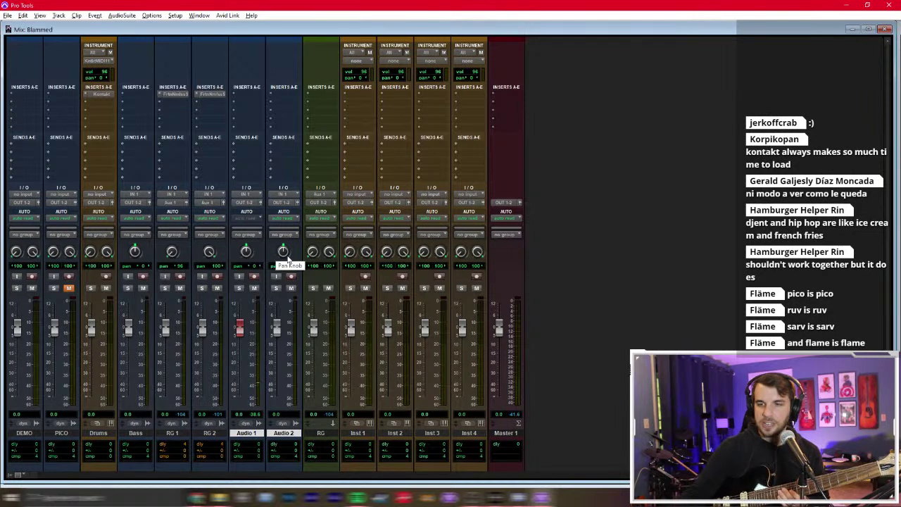
Step: Play the opening of the DEMO reference track from bar 2 in the Edit window to work out its notes
key("ctrl+equal")
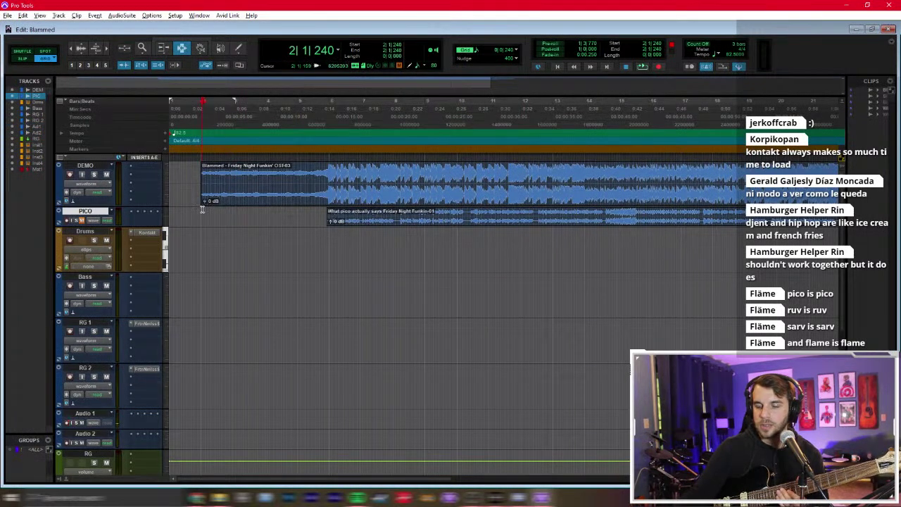
key("space")
key("space")
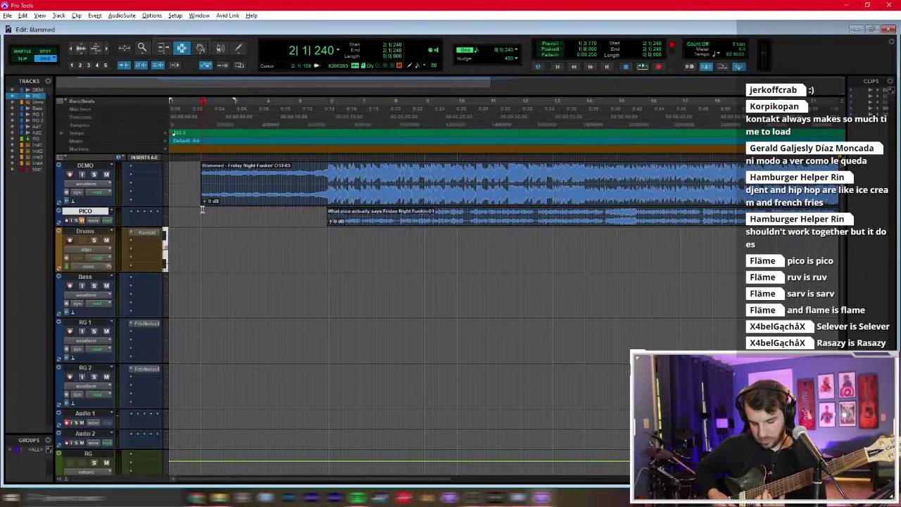
key("space")
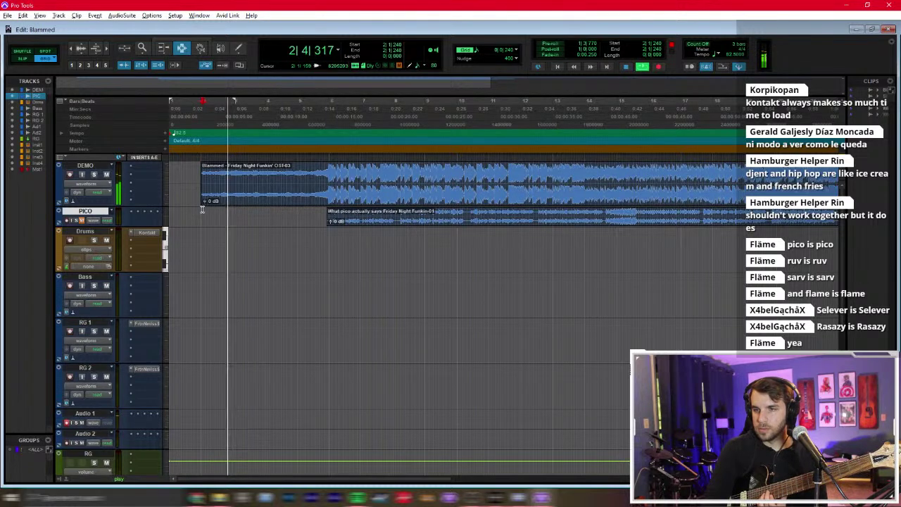
key("space")
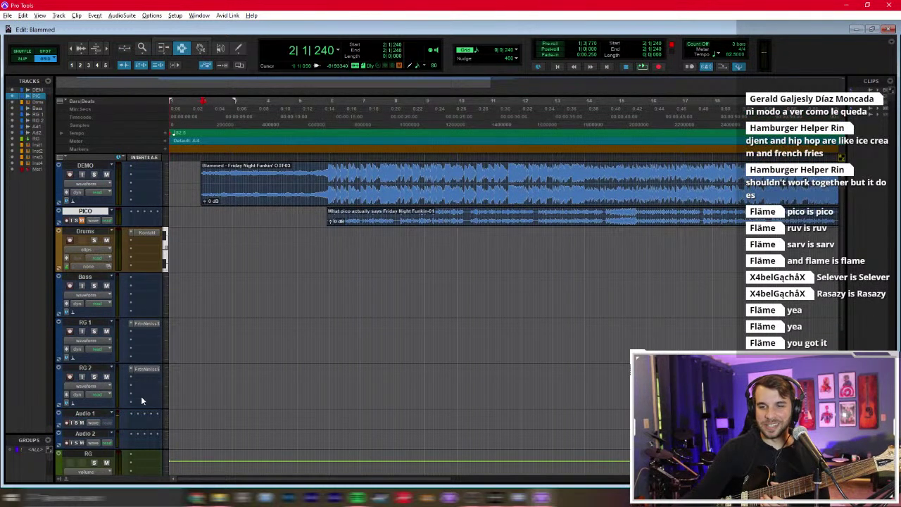
Step: Insert GTR Tuner on Audio 1, check the guitar's tuning, and close the plug-in window
left_click(136, 422)
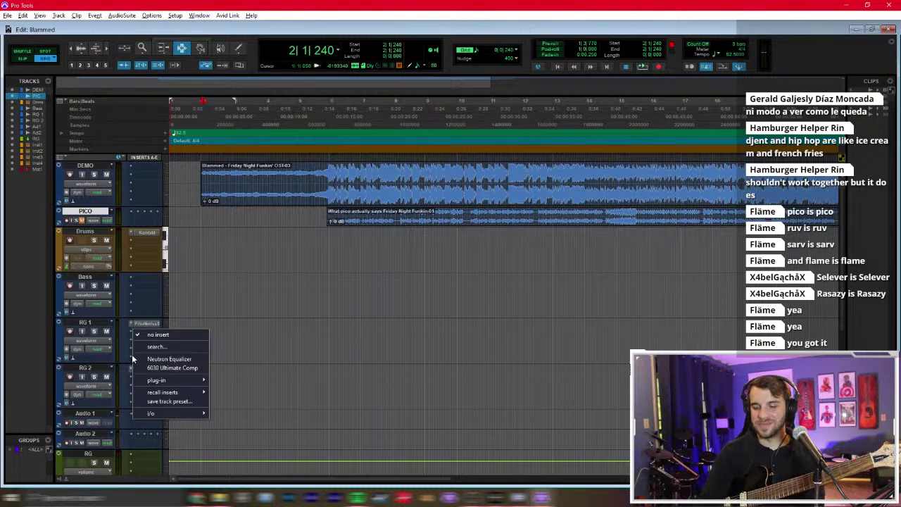
type("gtr")
key("Return")
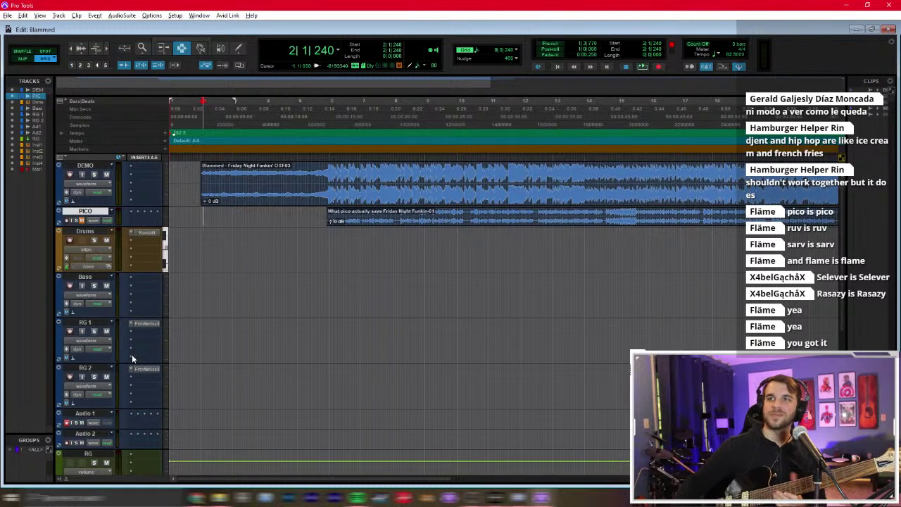
left_click_drag(358, 83, 386, 124)
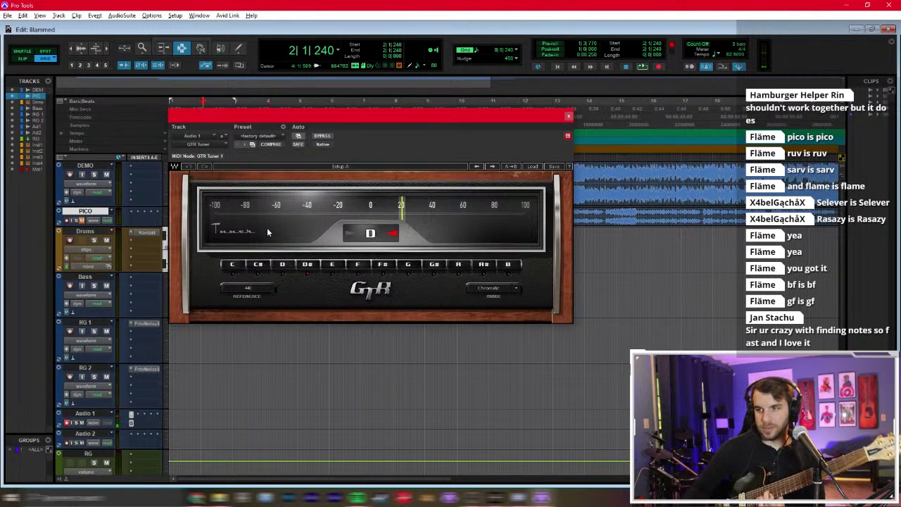
left_click(568, 116)
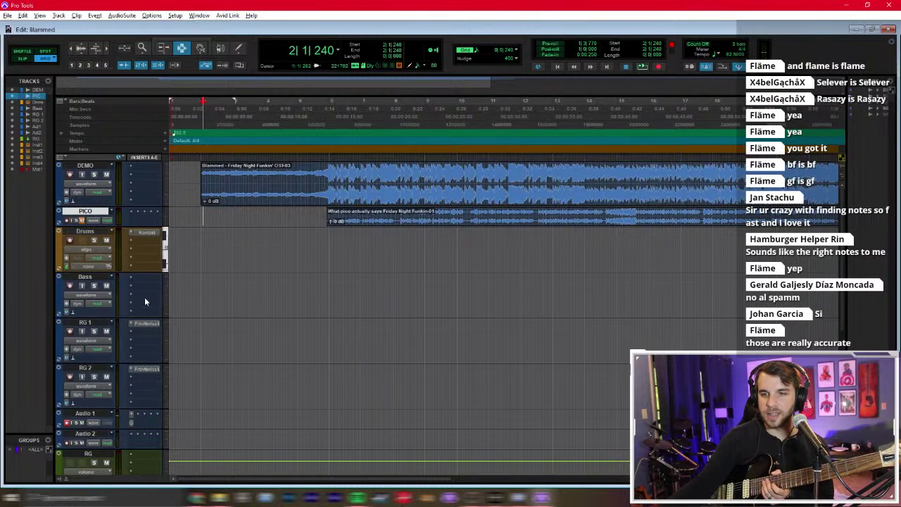
Step: Set the track heights in the Edit window to medium, and remove GTR Tuner from Audio 1 in the mixer
left_click(166, 419)
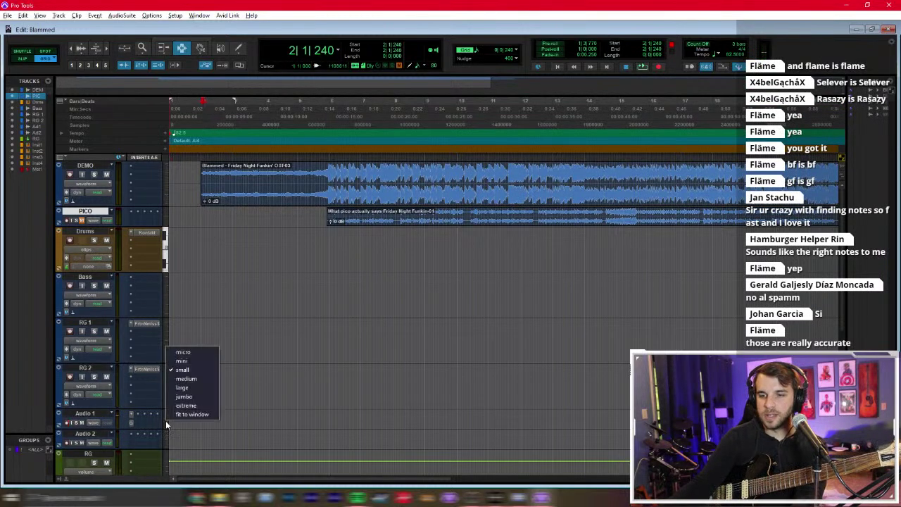
left_click(190, 379)
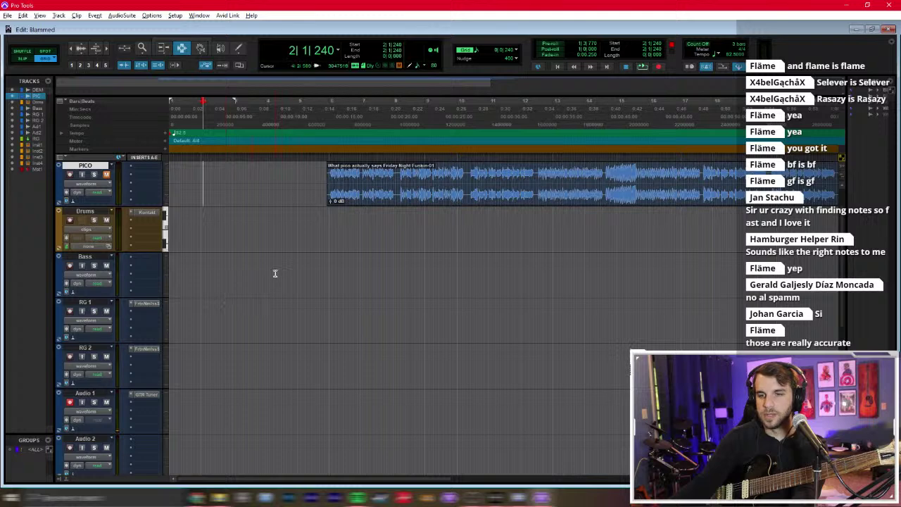
key("ctrl+equal")
left_click(237, 96)
left_click(236, 96)
Step: Insert Guitar Rig 5 in the first insert slot of Audio 1 and move its window so the whole plug-in is visible
left_click(244, 94)
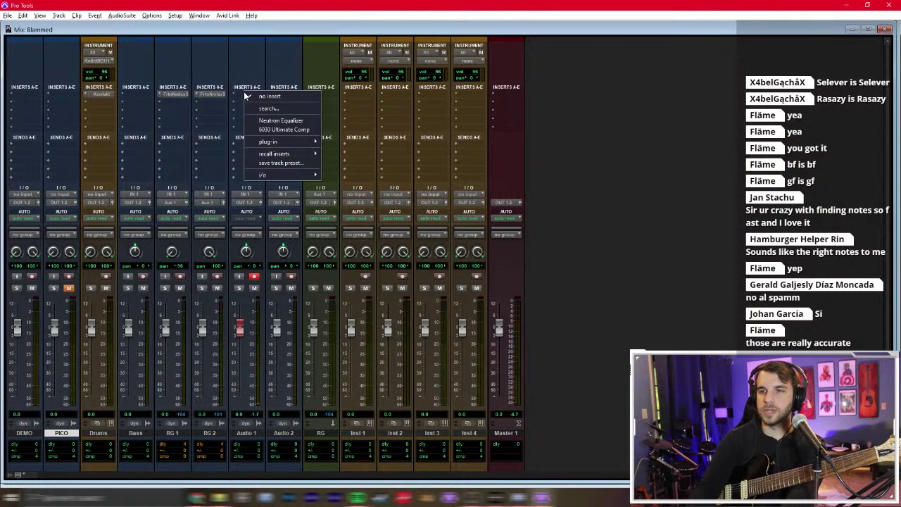
left_click(268, 108)
type("guitar")
key("Escape")
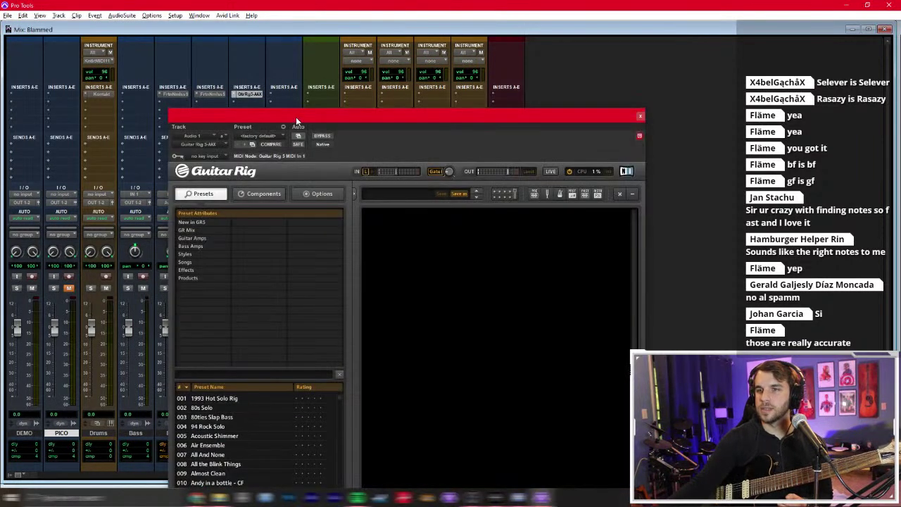
left_click_drag(298, 122, 286, 31)
Step: Add the Twang Reverb amplifier to the Guitar Rig rack and close the plug-in window
left_click(247, 102)
left_click(231, 143)
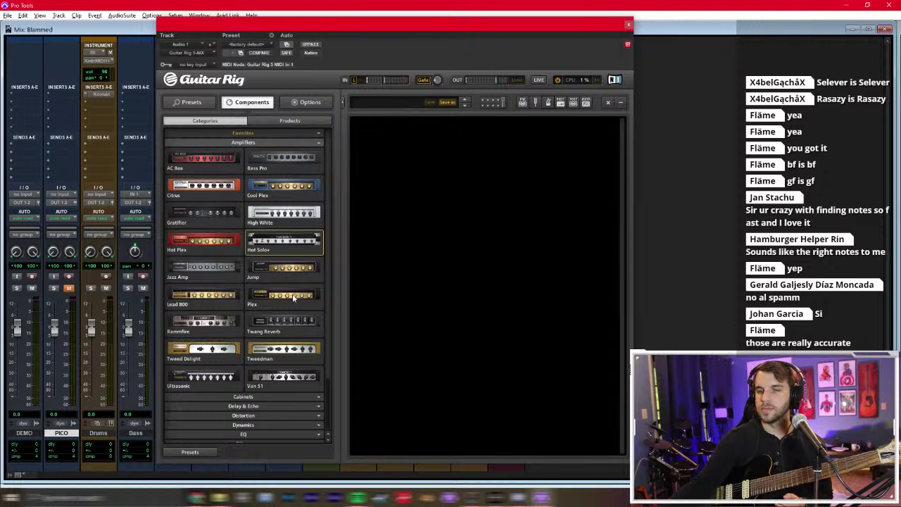
left_click_drag(284, 322, 395, 191)
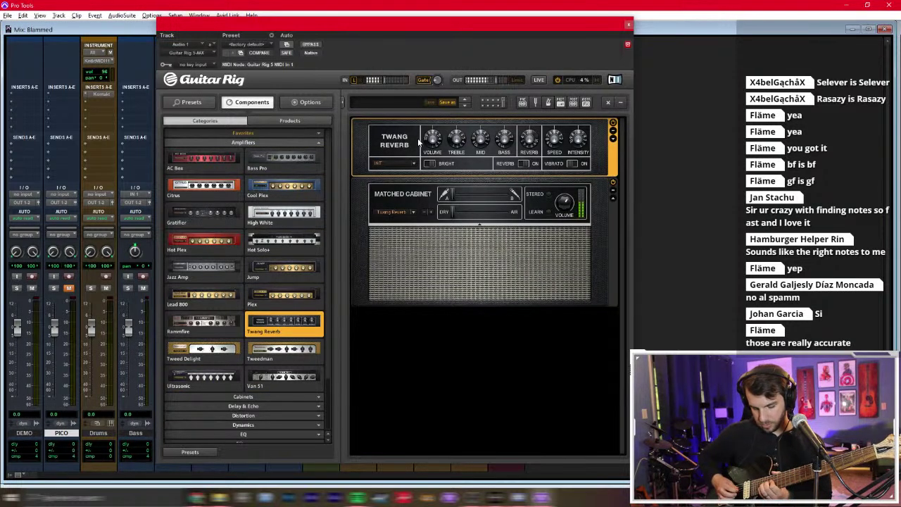
left_click(629, 26)
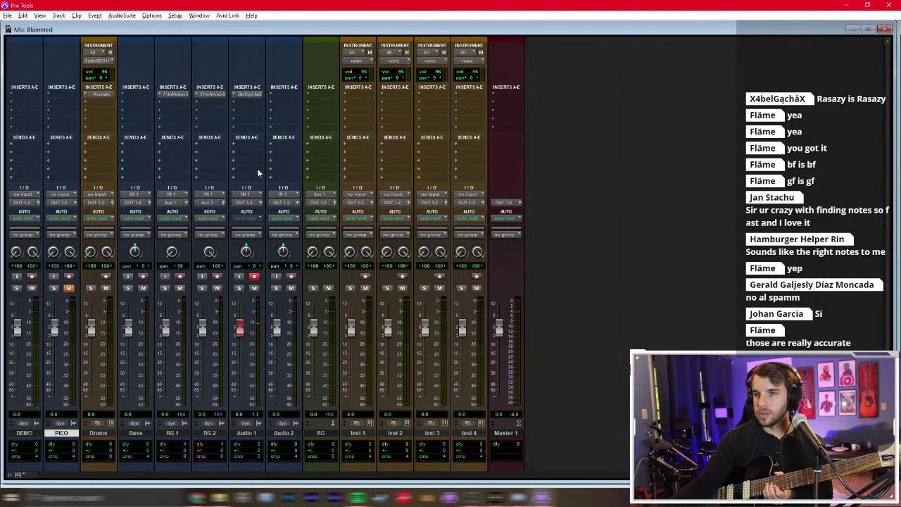
Step: Insert ValhallaVintageVerb on Audio 1 in the slot below Guitar Rig
left_click(245, 106)
type("valhalla")
key("Down")
key("Return")
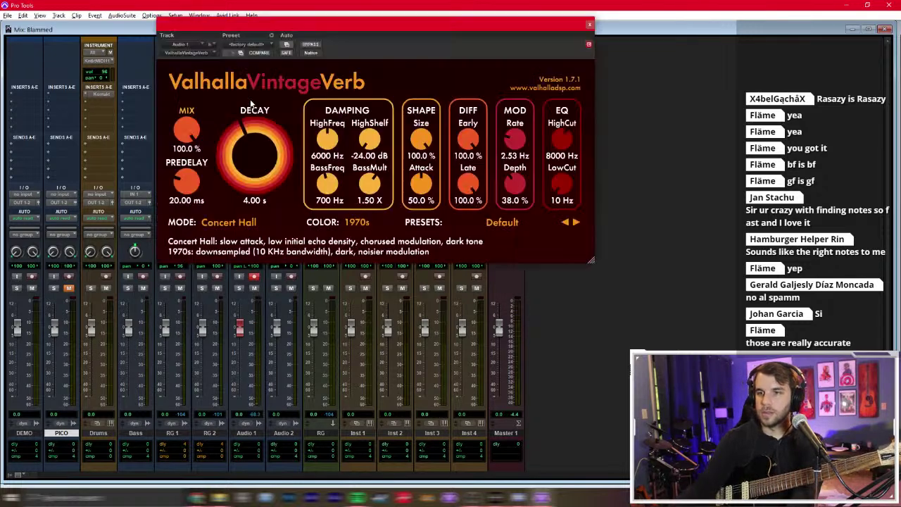
Step: Set the reverb's color to 1980s, mix to 17.6 % and decay to 1.27 s, and close the plug-in window
left_click(357, 222)
left_click(362, 247)
left_click_drag(187, 130, 188, 183)
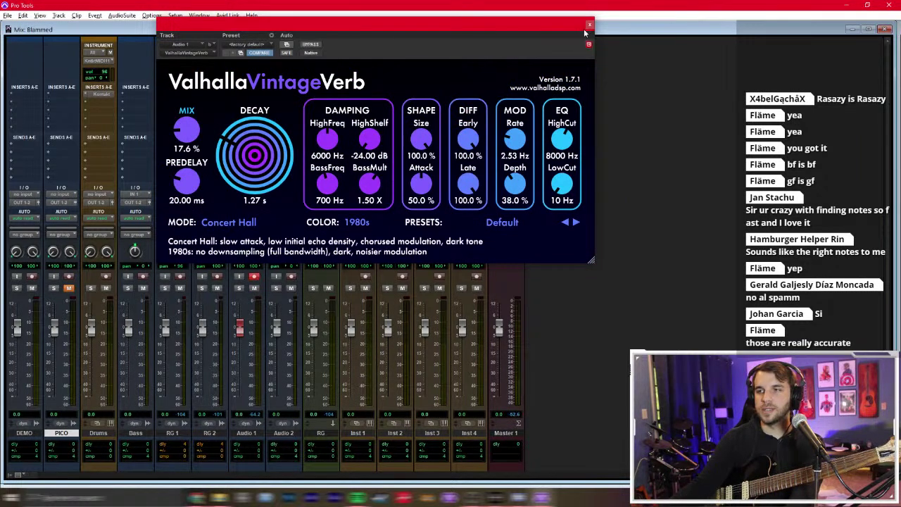
left_click(590, 24)
Step: Move ValhallaVintageVerb down one slot on Audio 1 and insert EchoBoy between it and Guitar Rig
left_click(246, 111)
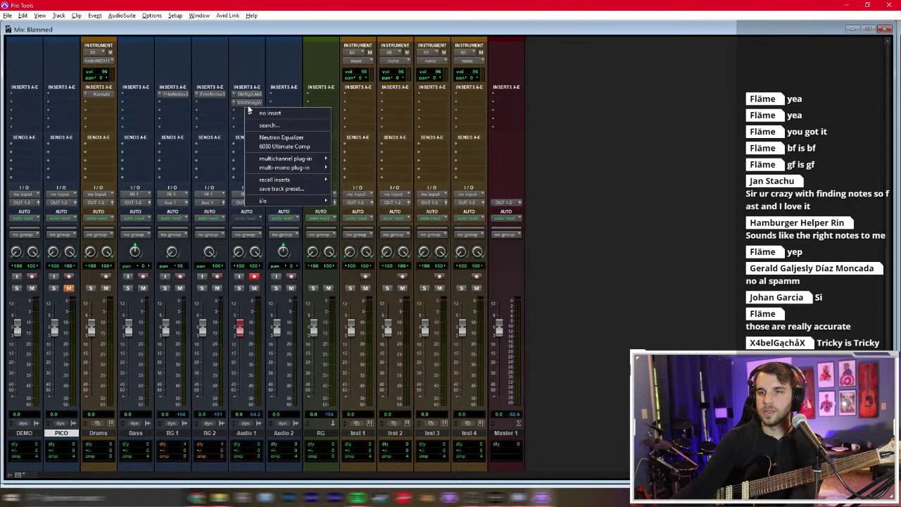
left_click(245, 110)
left_click(246, 109)
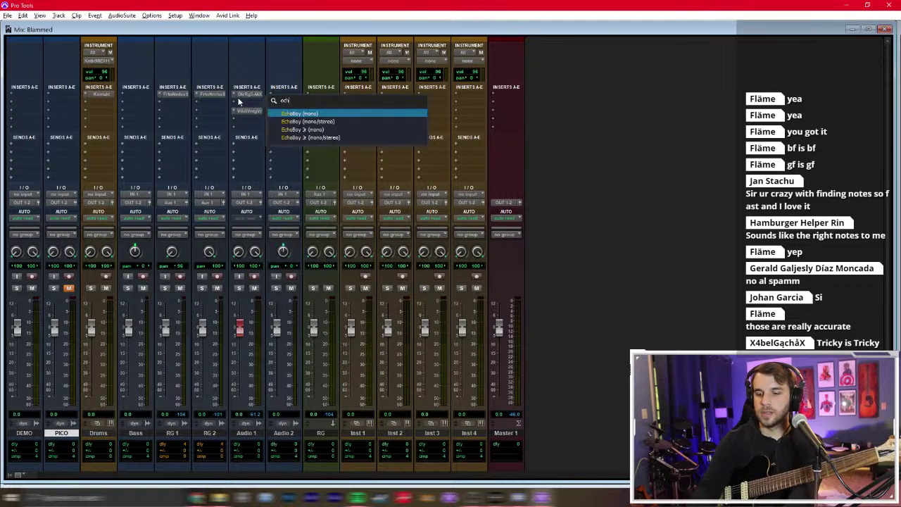
left_click(303, 111)
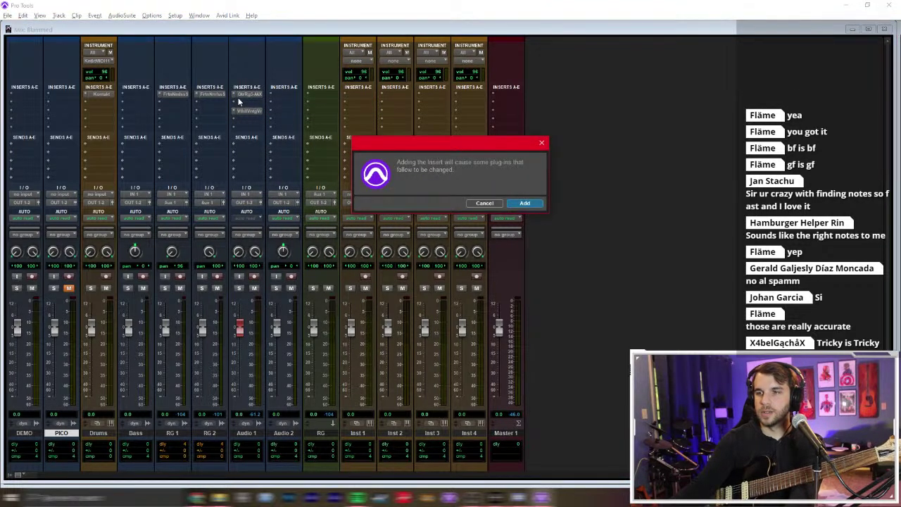
key("Return")
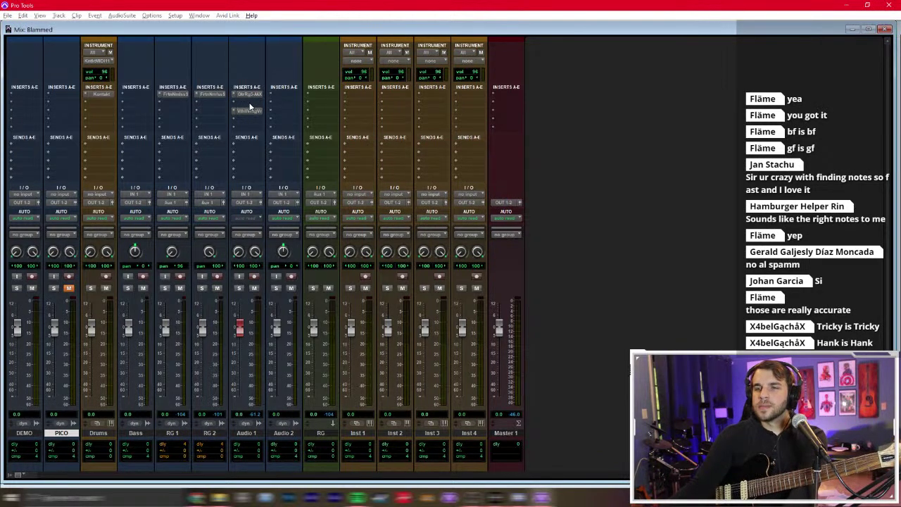
left_click(235, 107)
left_click_drag(321, 25, 379, 75)
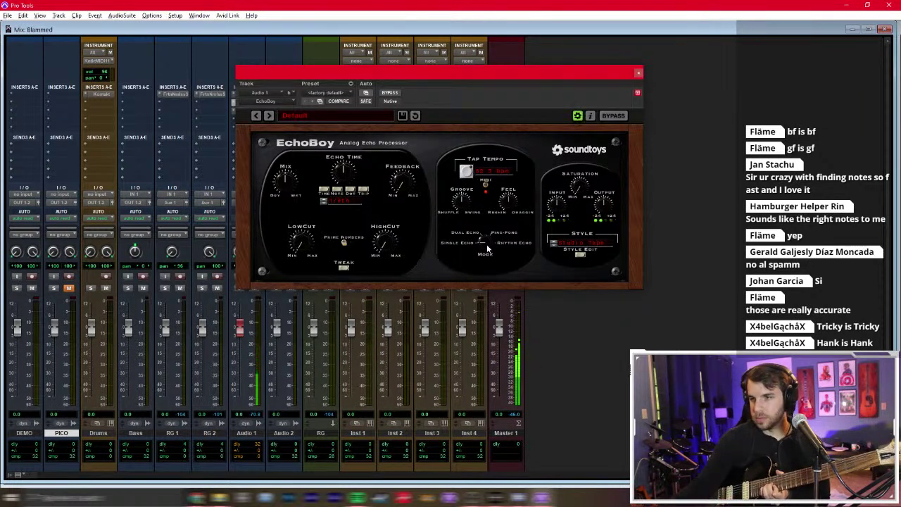
Step: Set EchoBoy's mode to Ping-Pong, review its settings, and close the plug-in window
left_click_drag(488, 241, 496, 222)
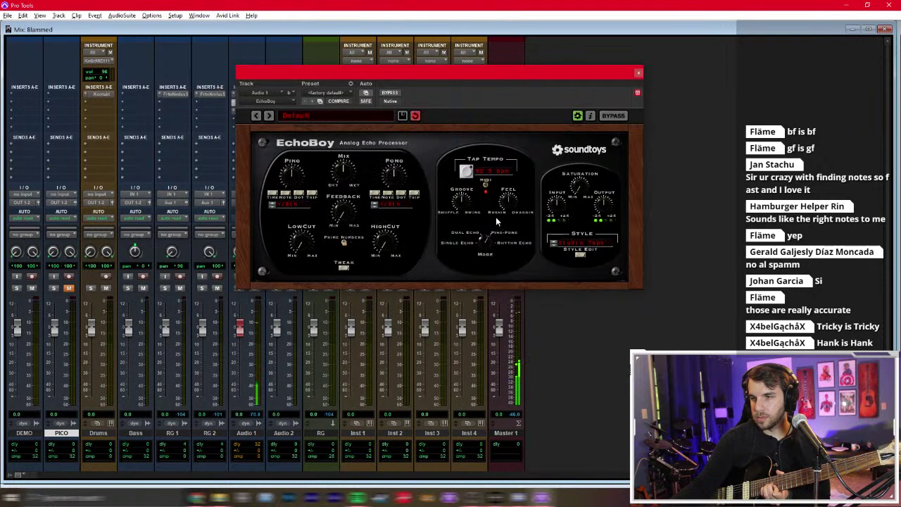
left_click(640, 73)
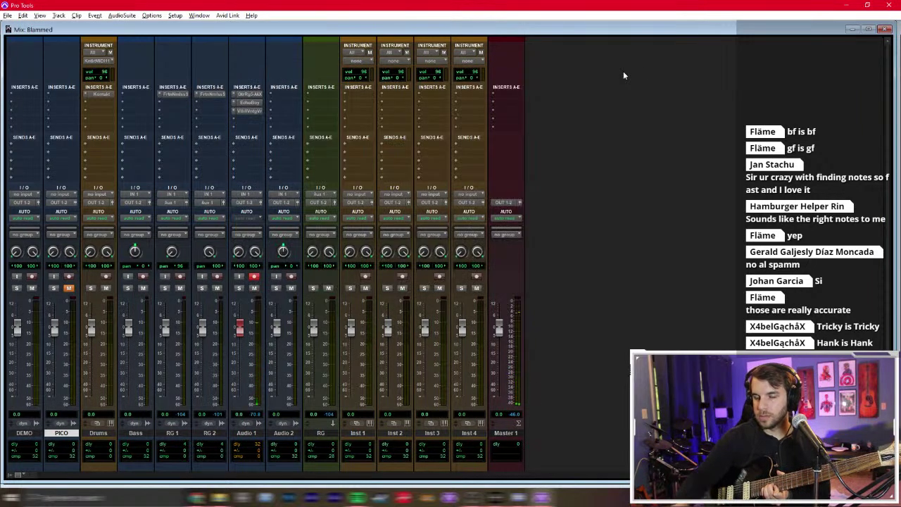
left_click(249, 104)
left_click_drag(301, 81, 414, 80)
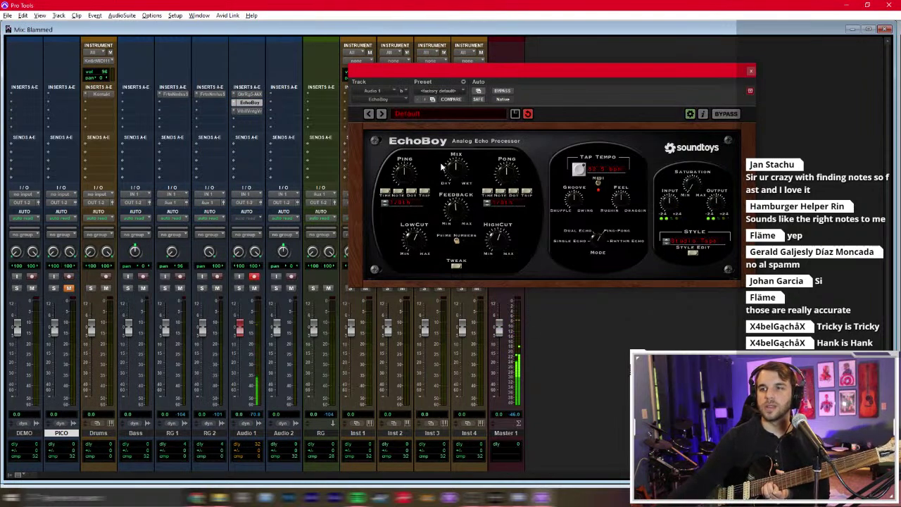
left_click(751, 70)
Step: Set the ValhallaVintageVerb mix on Audio 1 to 40 %
left_click(250, 110)
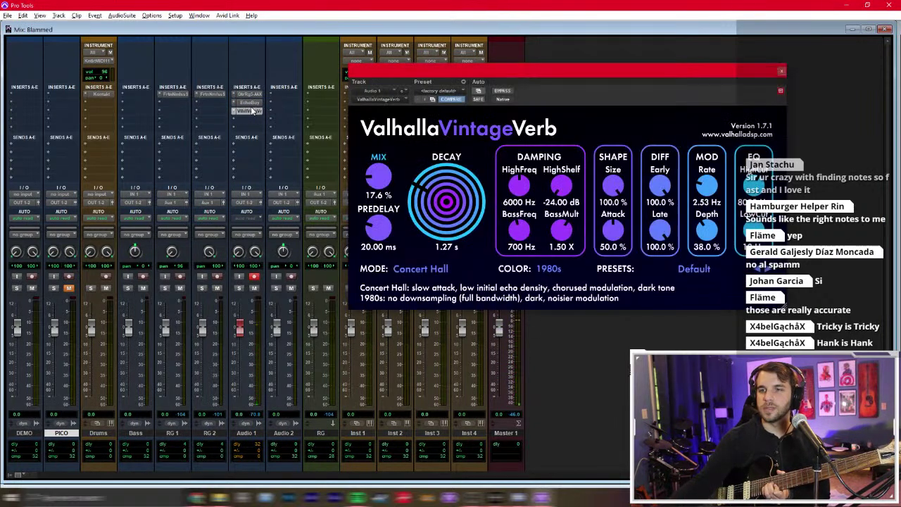
left_click_drag(388, 179, 386, 155)
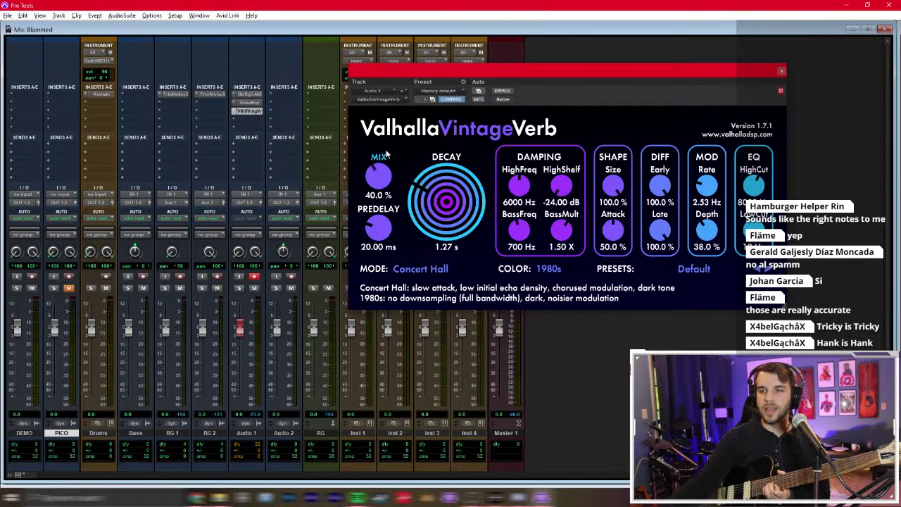
Step: Return the playhead to the session start, create a click track and move it to the end of the track list
left_click(782, 71)
key("ctrl+equal")
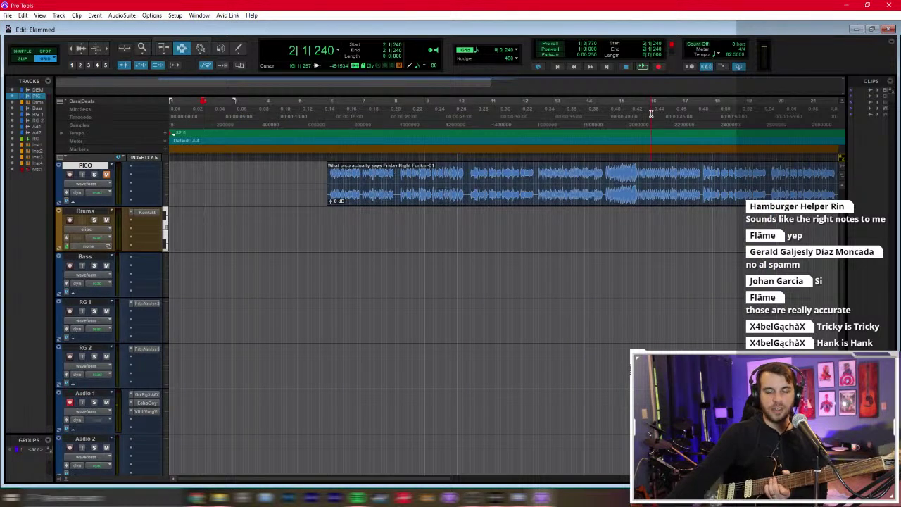
key("ctrl+bracketright")
key("ctrl+bracketright")
key("Return")
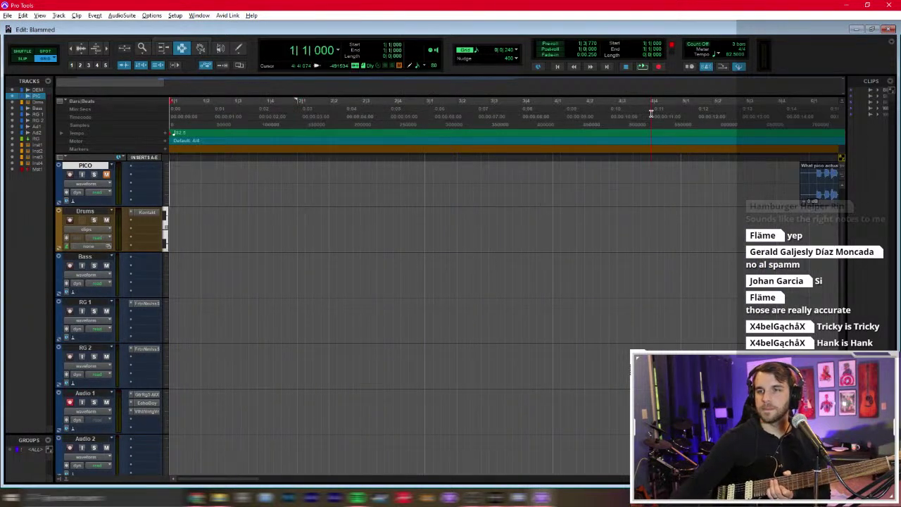
left_click(59, 14)
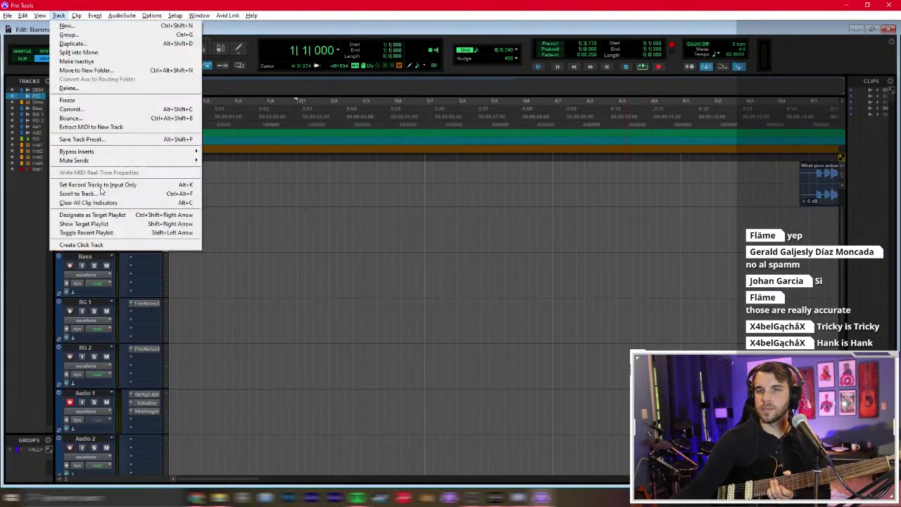
left_click(105, 244)
left_click_drag(32, 103, 36, 176)
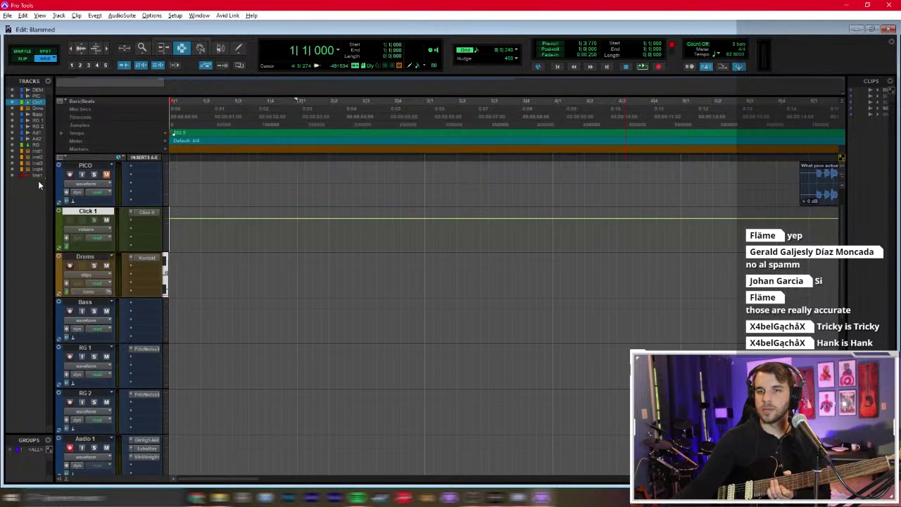
Step: Record two takes of the clean opening guitar part on Audio 1 from the session start
key("ctrl+space")
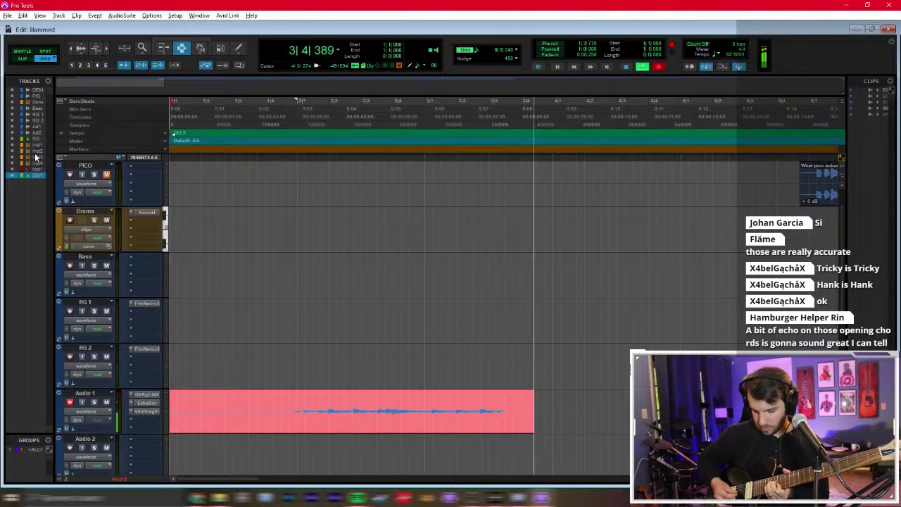
key("space")
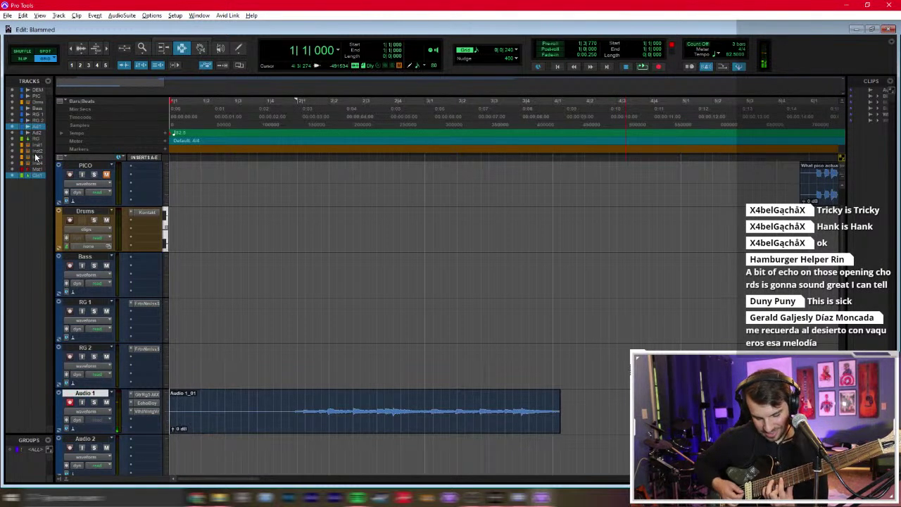
key("ctrl+space")
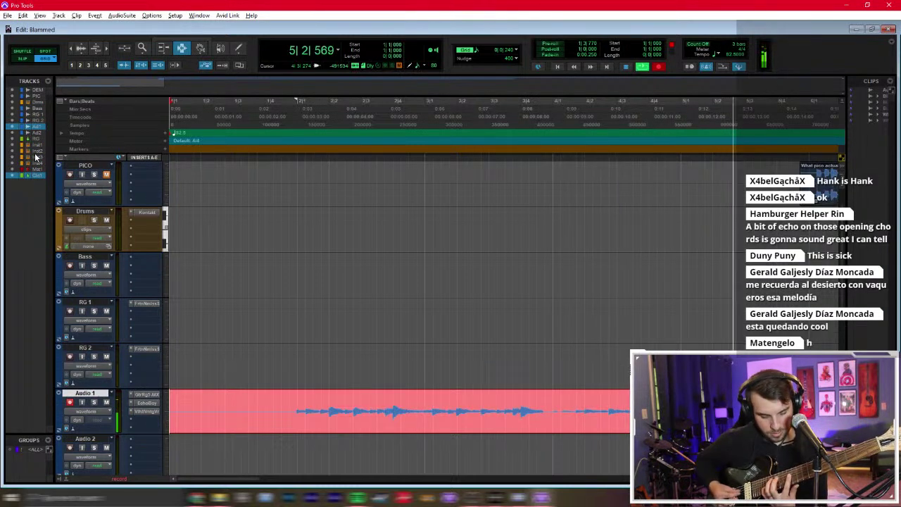
key("space")
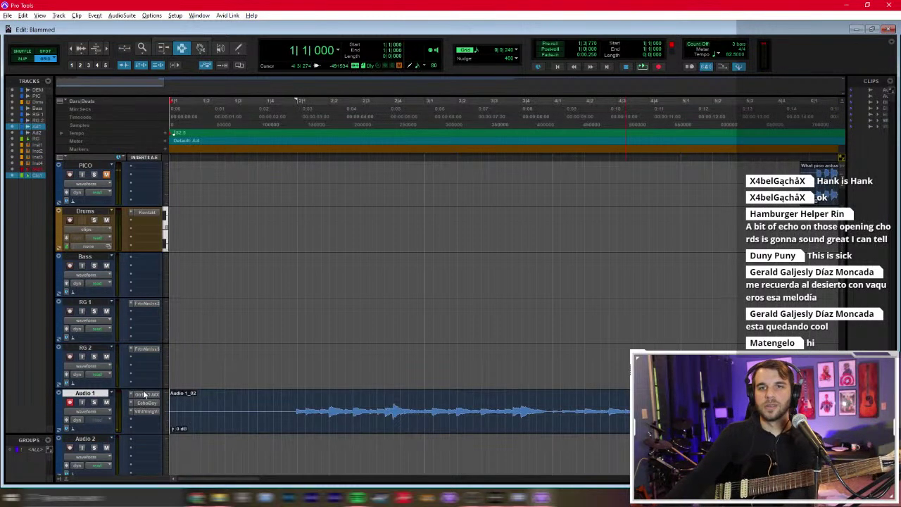
Step: Move EchoBoy and ValhallaVintageVerb down one slot on Audio 1 and insert MicroShift directly after Guitar Rig
left_click(191, 412)
key("ctrl+equal")
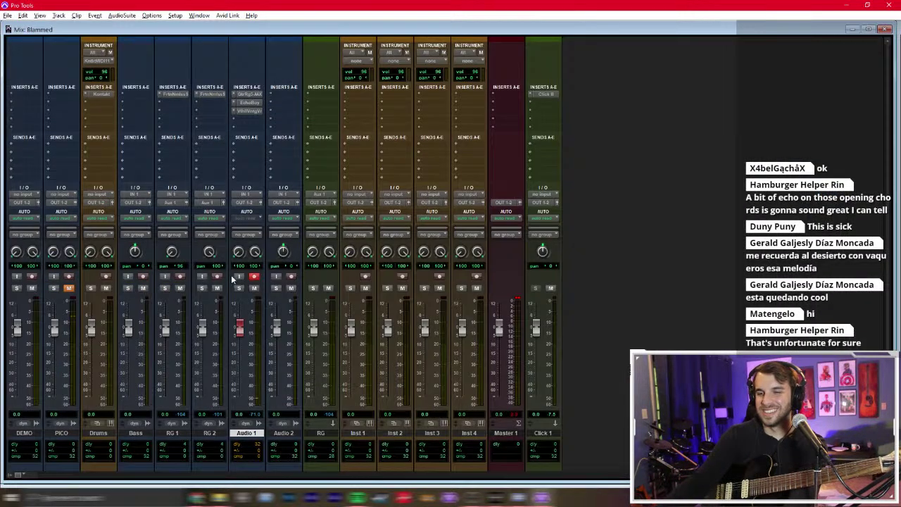
left_click_drag(245, 113, 251, 111)
left_click(250, 106)
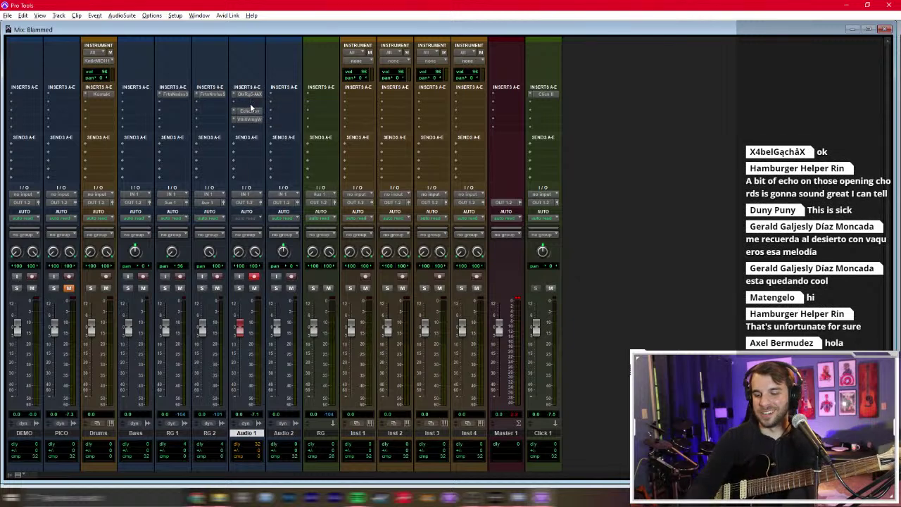
left_click(317, 110)
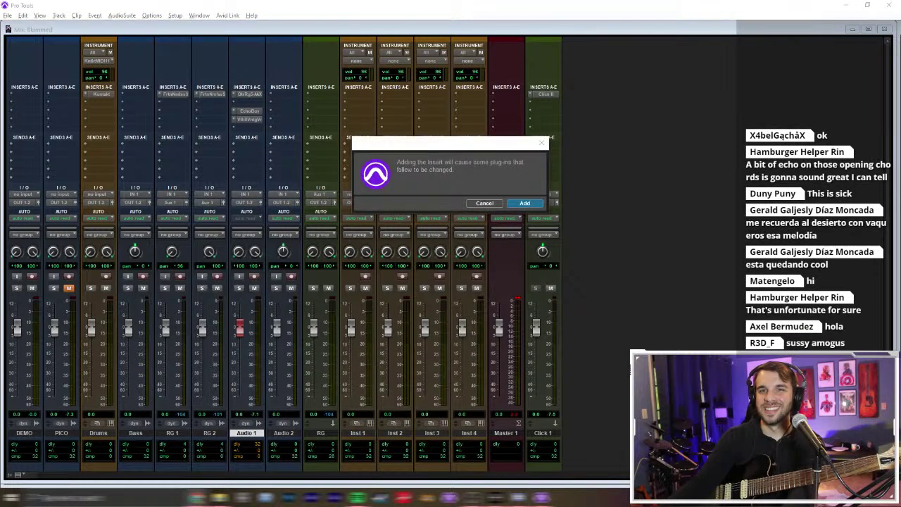
left_click(525, 203)
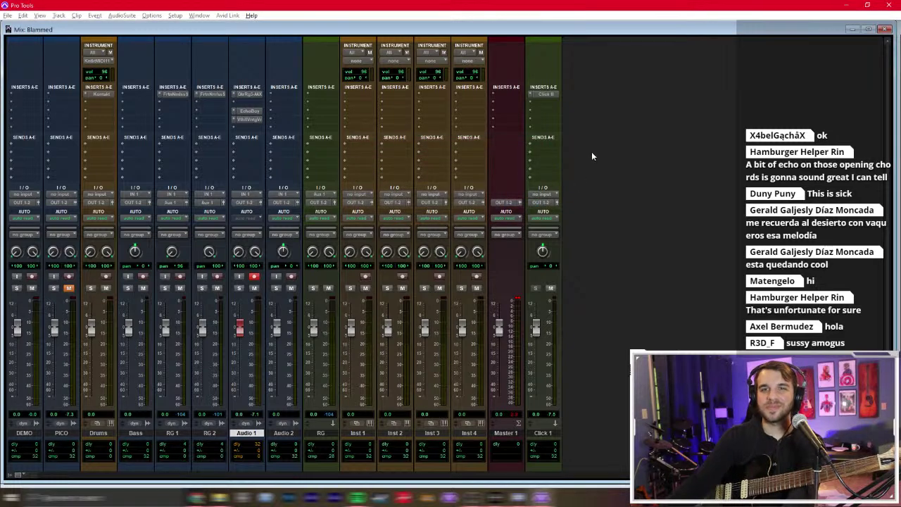
Step: Adjust the MicroShift mix on Audio 1 and close the plug-in window
left_click_drag(568, 65, 548, 88)
left_click_drag(386, 200, 376, 204)
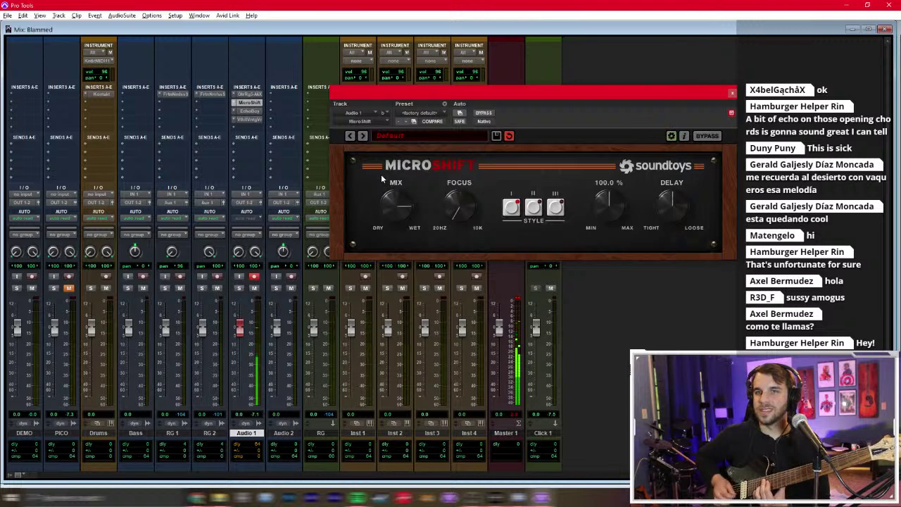
left_click(733, 93)
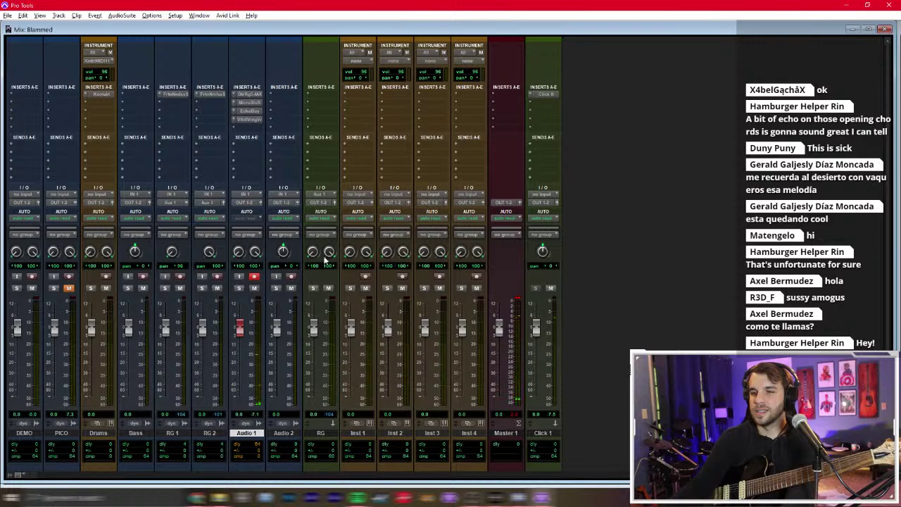
Step: Play back the guitar take on Audio 1 to check its sound and look over the whole clip
key("ctrl+equal")
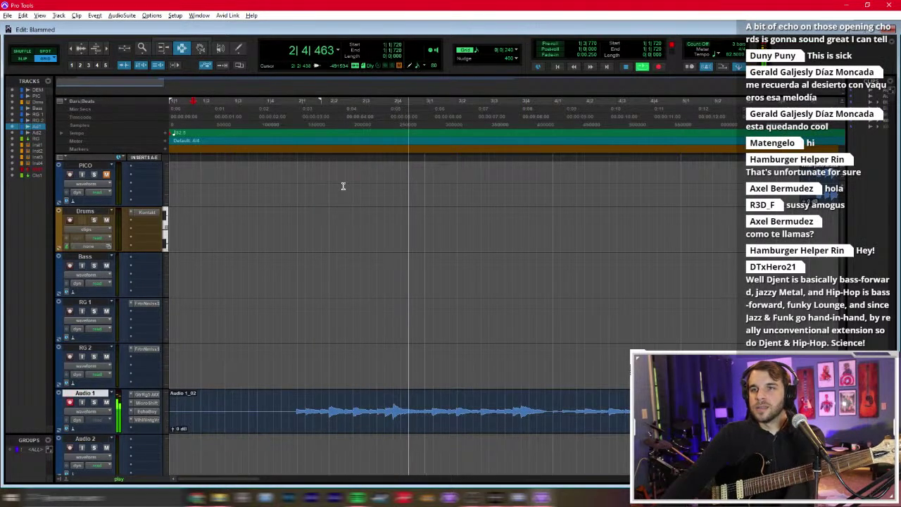
key("space")
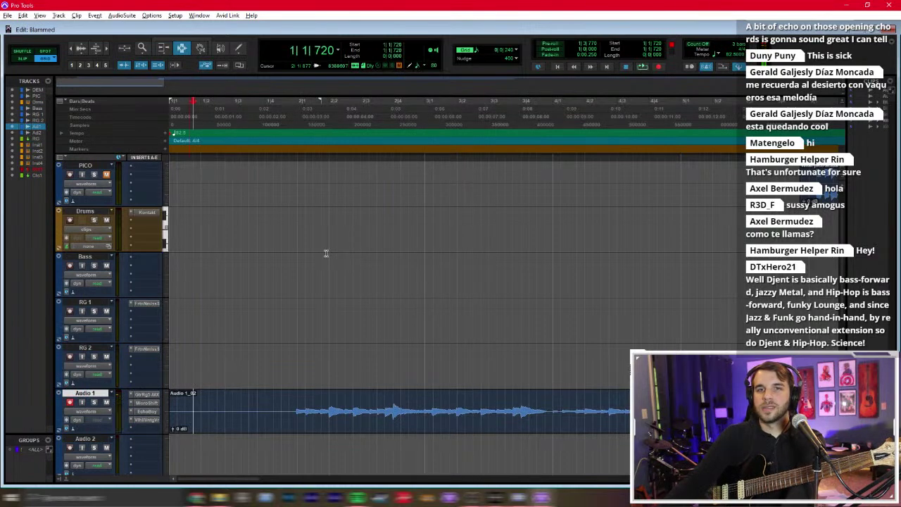
key("Return")
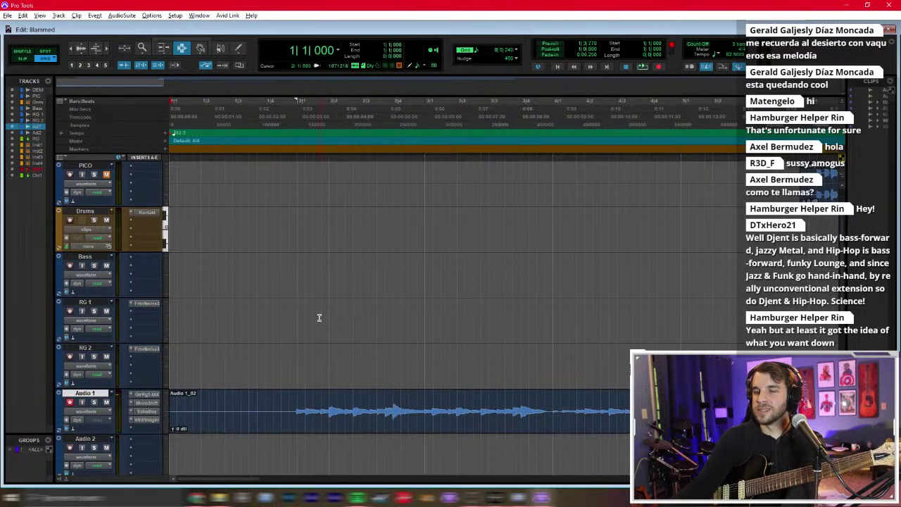
left_click(304, 394)
key("ctrl+bracketleft")
key("ctrl+bracketleft")
left_click(323, 393)
key("ctrl+bracketright")
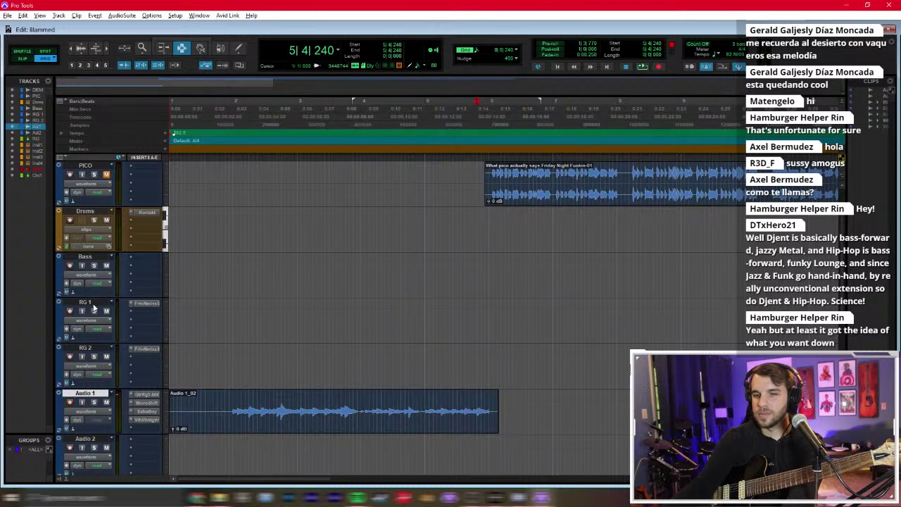
Step: Create one new stereo instrument track in ticks directly below Audio 1
scroll(122, 375, "down", 2)
key("ctrl+shift+n")
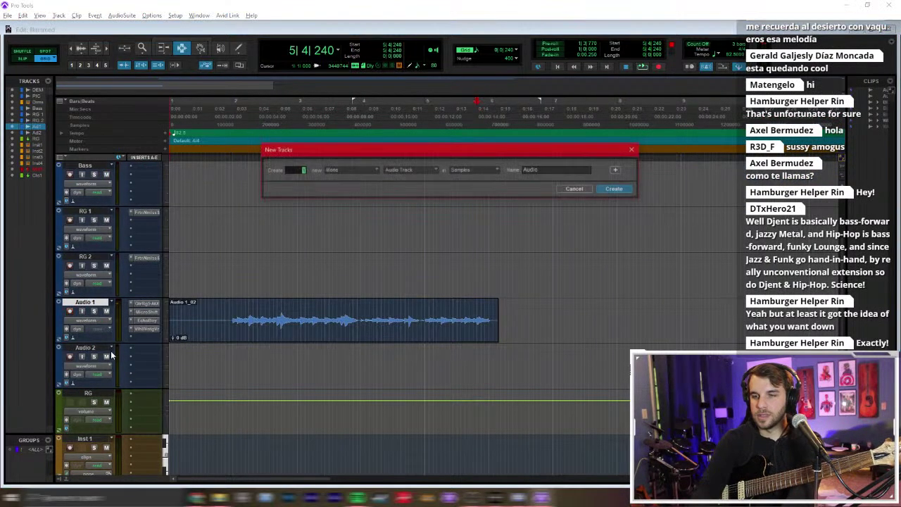
key("ctrl+Down")
key("ctrl+Down")
key("ctrl+Down")
key("ctrl+Down")
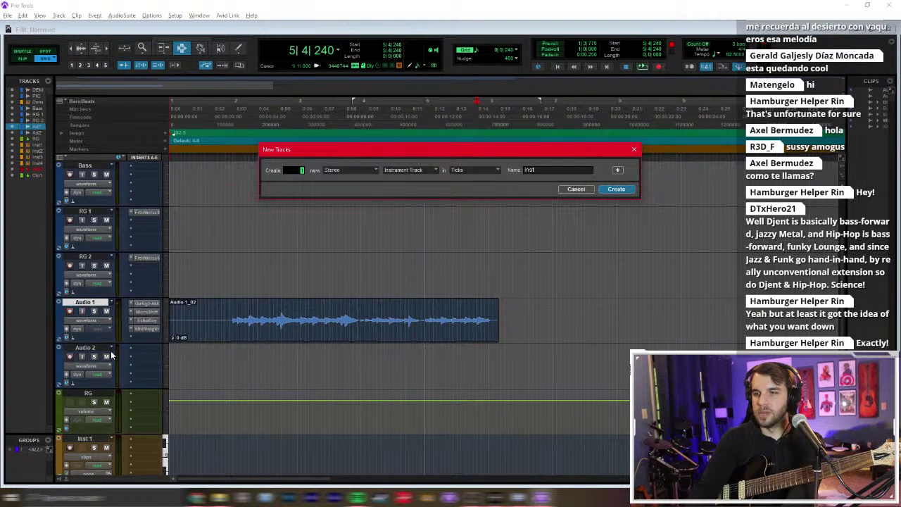
key("Return")
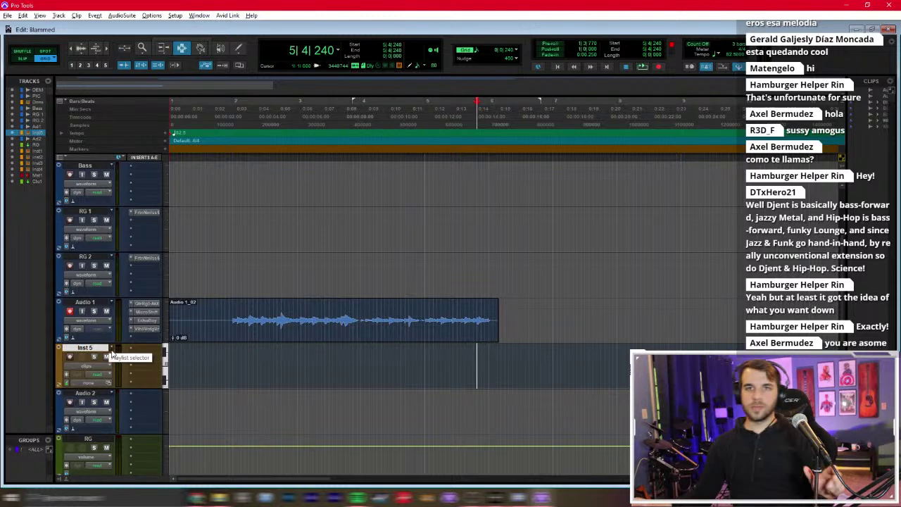
Step: Audition the song's intro on the soloed DEMO track from the start of bar 2
scroll(231, 211, "up", 3)
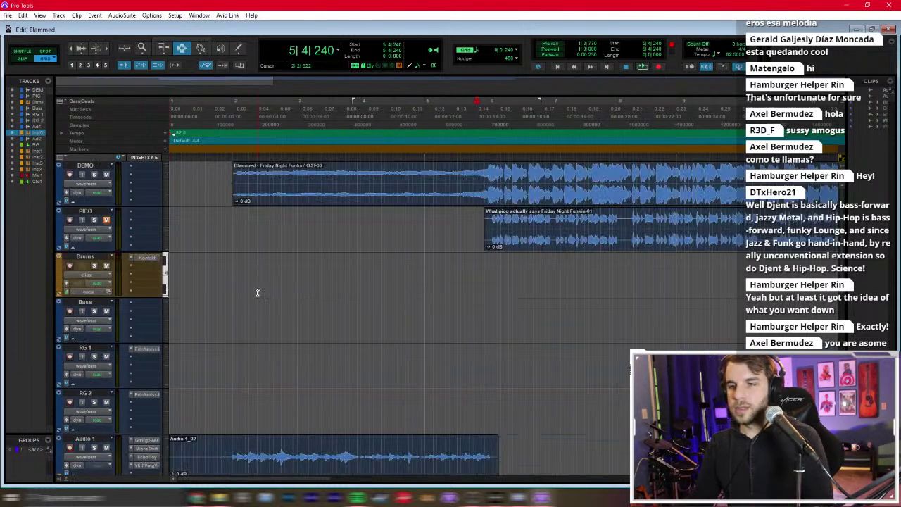
left_click(232, 182)
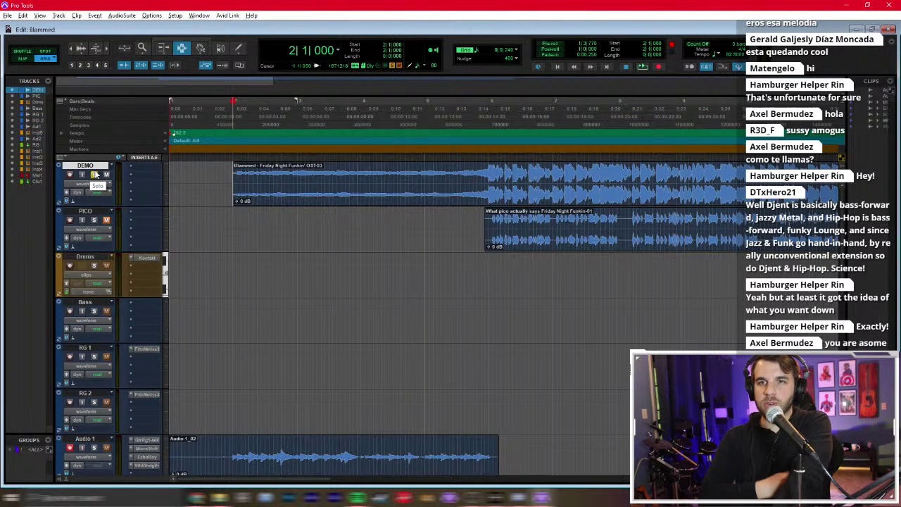
key("space")
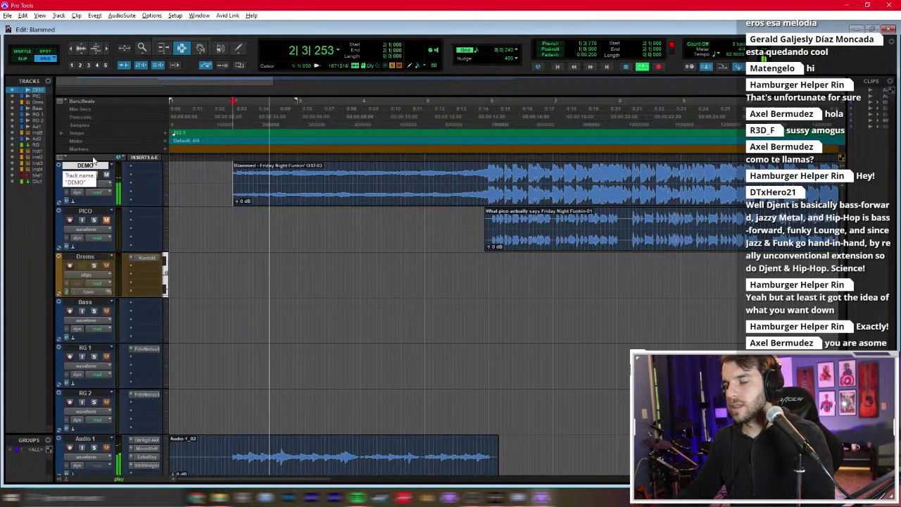
key("space")
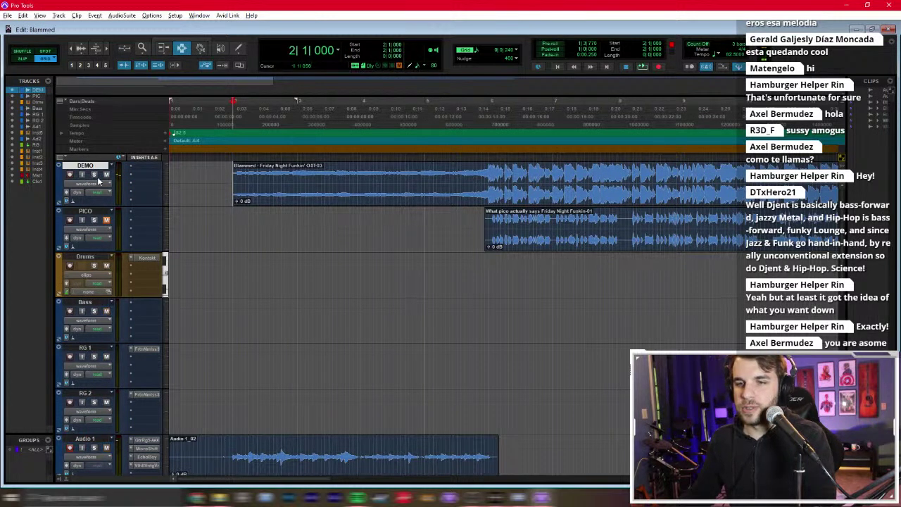
Step: Insert the Serum synth on the Inst 5 track, dismiss the missing-file notice and close the plug-in window
scroll(267, 364, "down", 3)
left_click(207, 380)
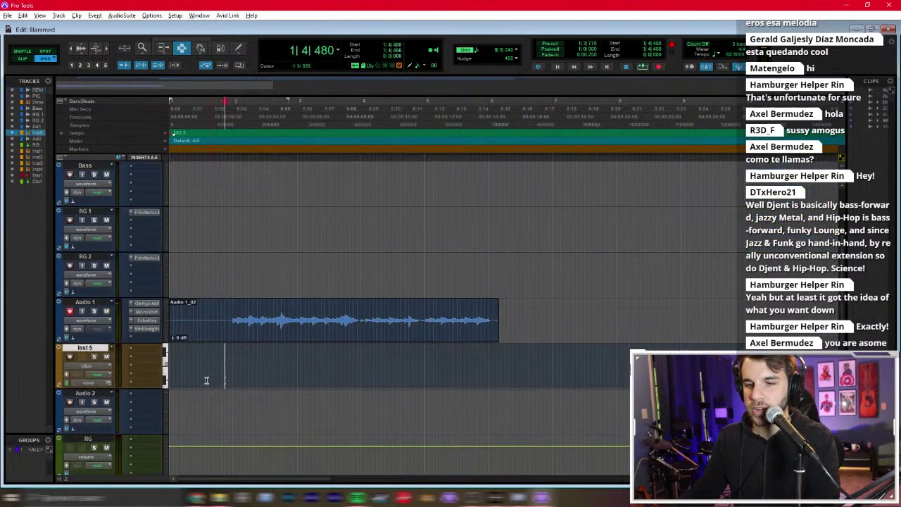
left_click(137, 356)
left_click(155, 344)
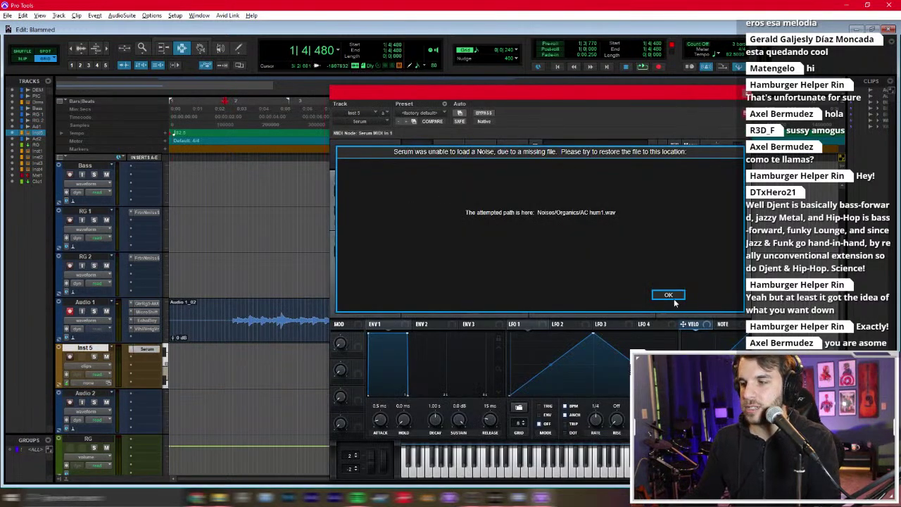
left_click(669, 295)
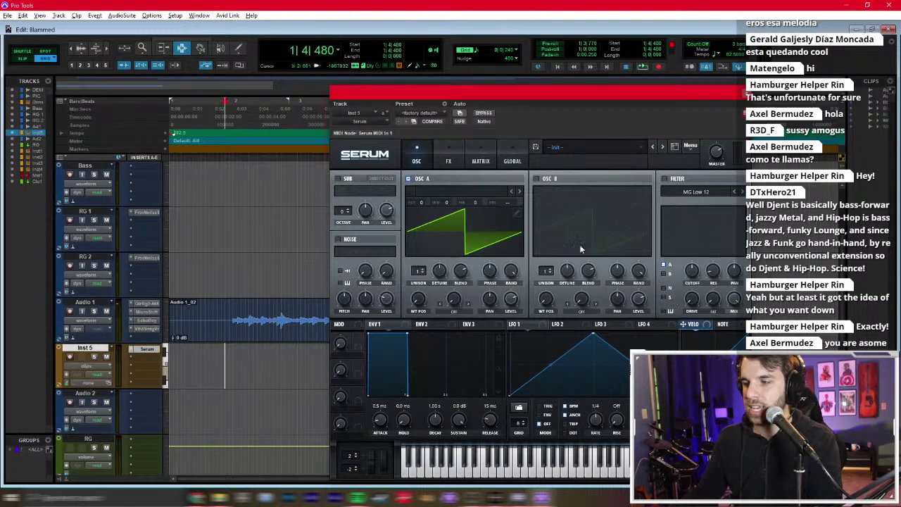
left_click_drag(451, 101, 305, 50)
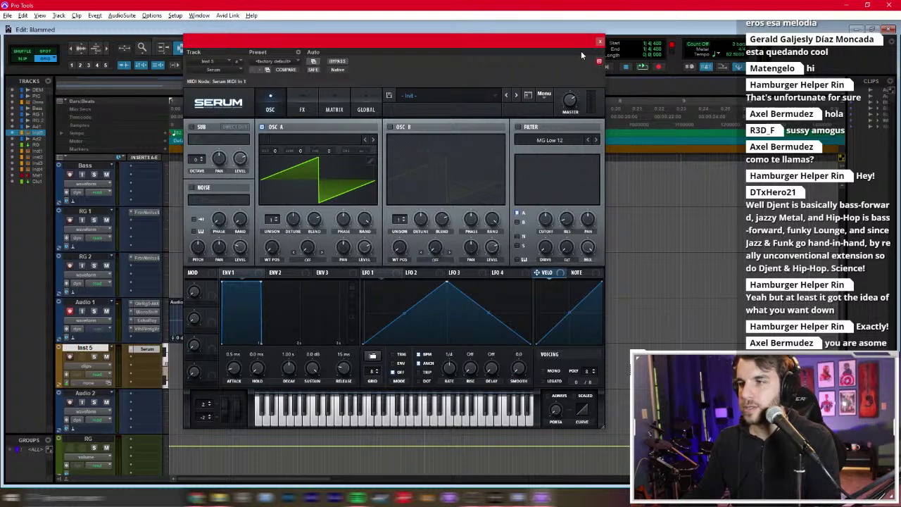
left_click(599, 42)
Step: Draw an F#3 note at the start of bar 4 on Inst 5 and shorten it to a sixteenth on a 0|0|240 grid
left_click(234, 374)
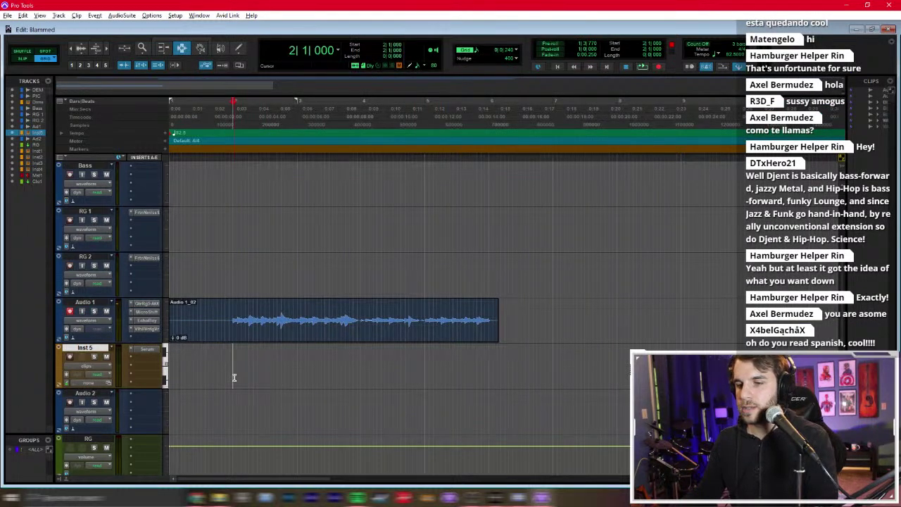
key("ctrl+equal")
mouse_move(324, 259)
left_mouse_down()
mouse_move(327, 274)
mouse_move(331, 188)
left_mouse_up()
key("ctrl+bracketright")
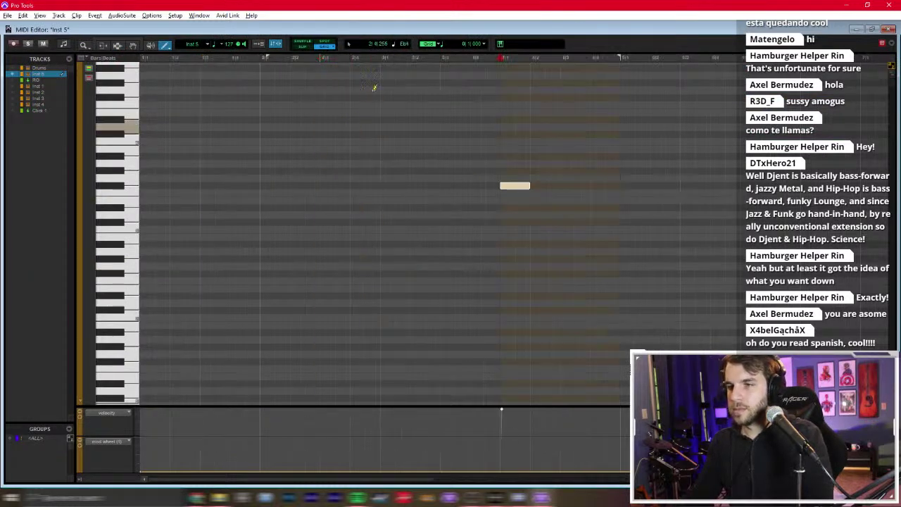
left_click(483, 47)
left_click(510, 80)
key("ctrl+bracketright")
left_click_drag(414, 186, 371, 186)
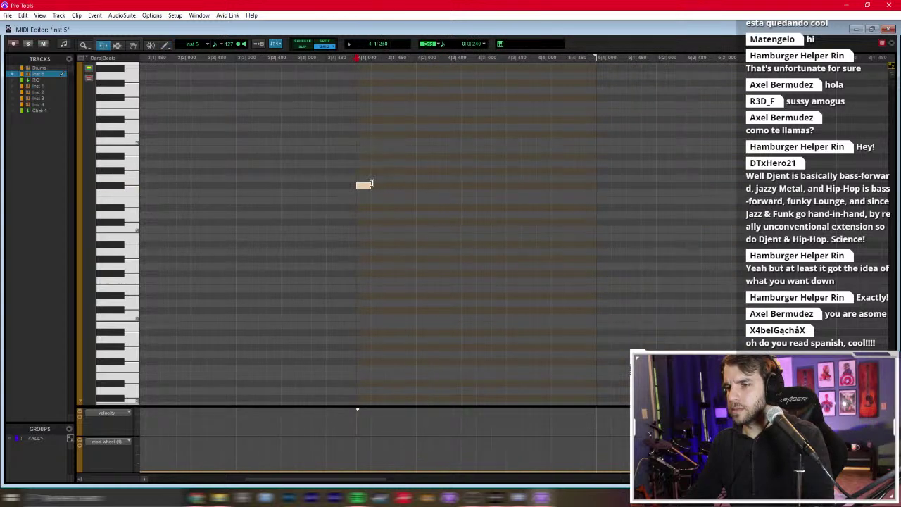
Step: Add sixteenth notes after the first one in bar 4, alternating C#4 and F#3 and ending on D4 and G4
left_click(379, 134)
left_click(408, 185)
left_click(423, 134)
left_click(469, 134)
left_click(453, 186)
left_click(498, 185)
left_click(515, 134)
left_click(529, 128)
scroll(535, 120, "up", 4)
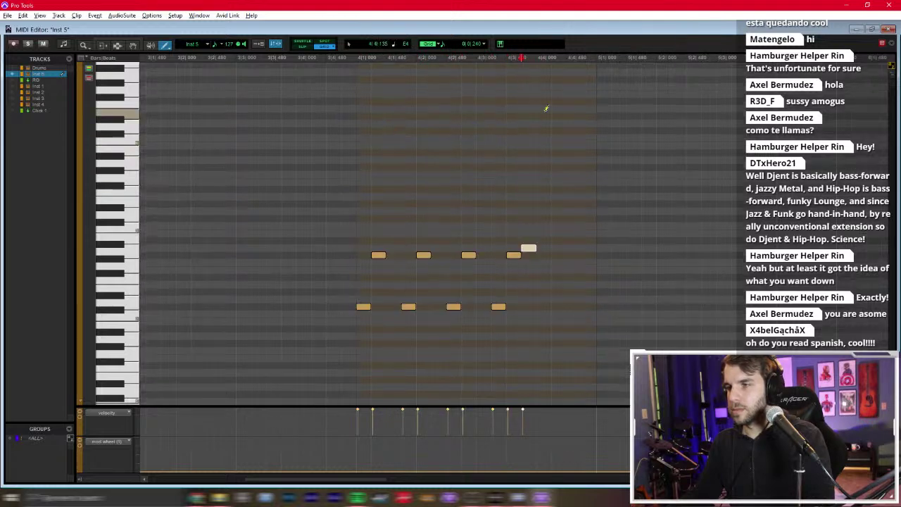
left_click(556, 211)
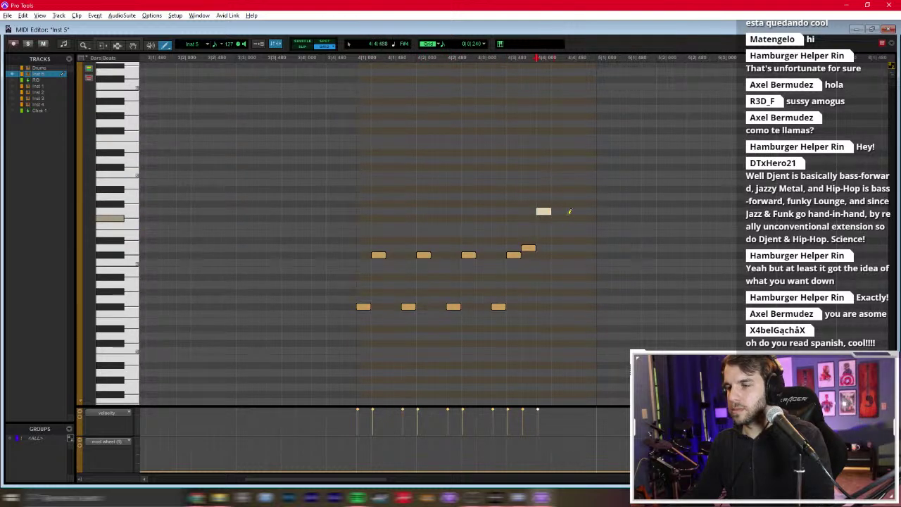
Step: Play back the drawn Inst 5 melody from the start of bar 4
key("F7")
left_click(356, 283)
key("space")
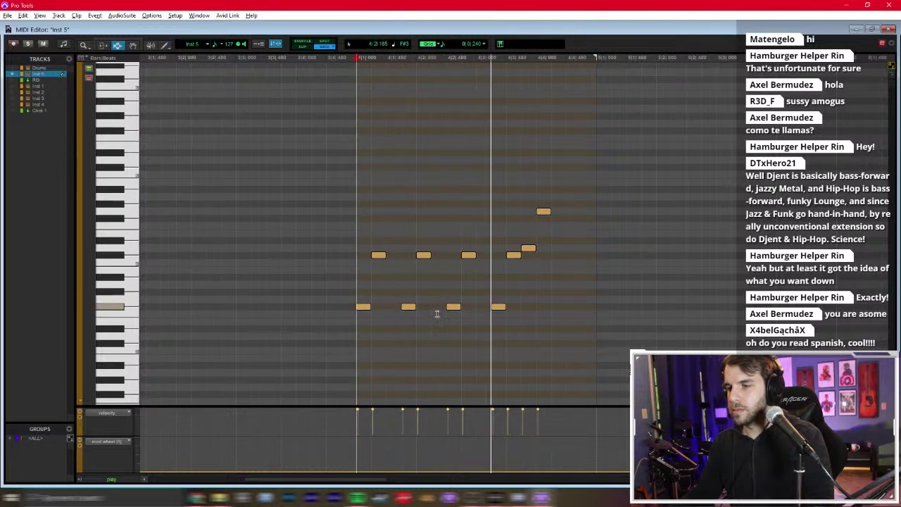
Step: Change the grid to 1/32 notes and add short F#4 and D4 notes at the end of bar 4 on Inst 5
key("F10")
key("space")
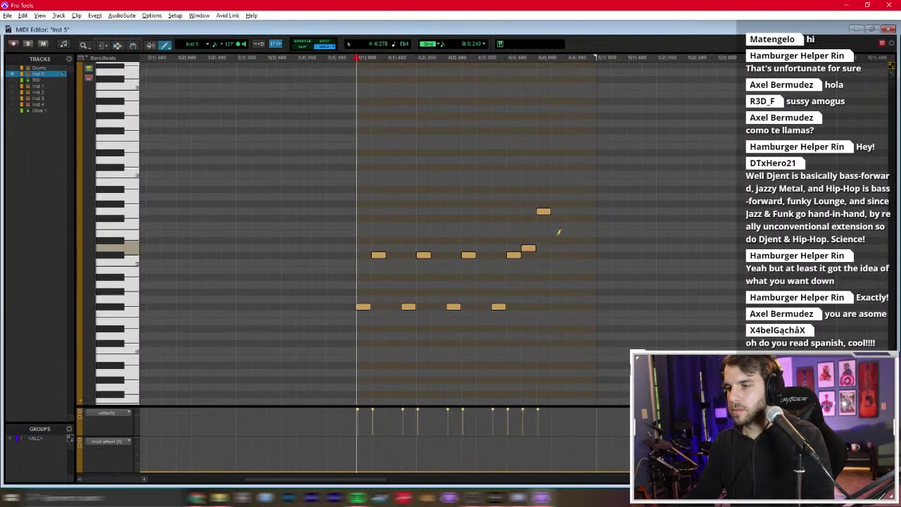
left_click(471, 44)
left_click(493, 92)
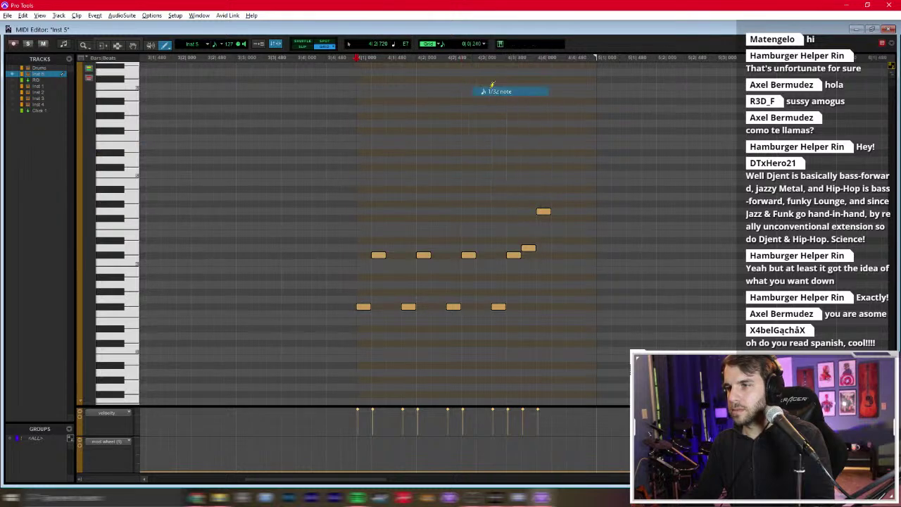
left_click(563, 219)
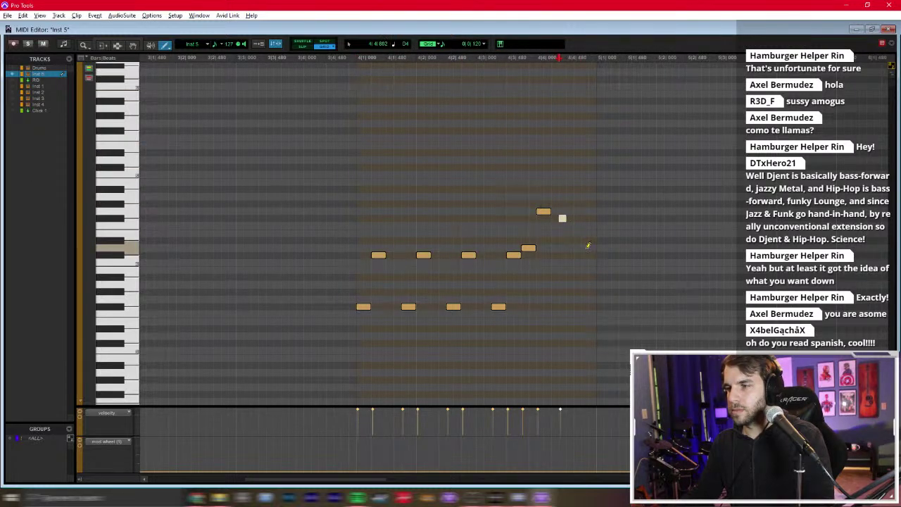
left_click(585, 248)
Step: Move the bar 4 melody clip to the start of bar 2 on Inst 5 and open it in the MIDI Editor
key("F7")
left_click(357, 281)
key("ctrl+equal")
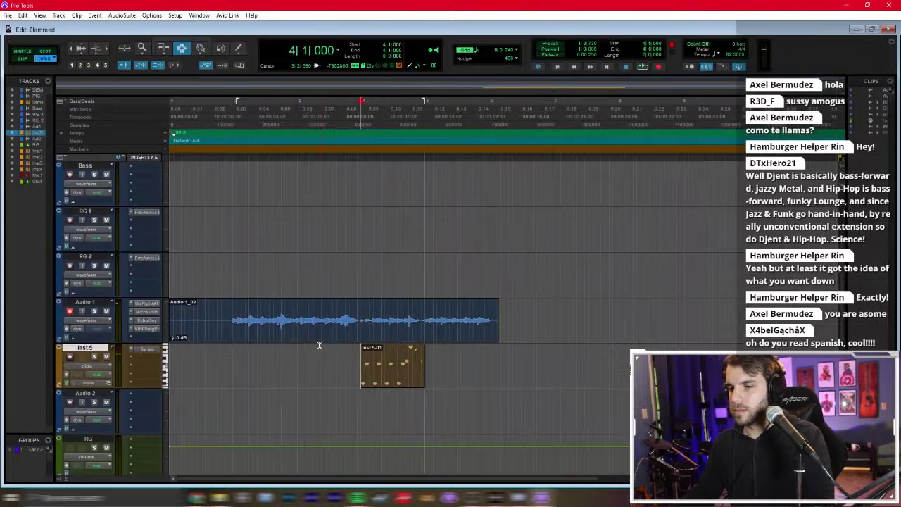
left_click(233, 368)
key("ctrl+v")
key("ctrl+z")
key("ctrl+v")
double_click(233, 367)
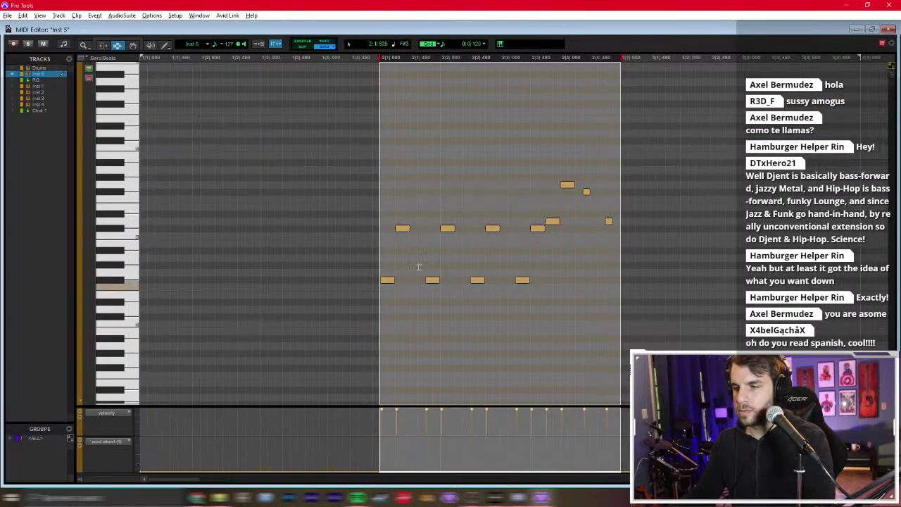
Step: Duplicate the bar 2 melody into bars 3 and 4, and lower bar 4's F#3 notes to E3
key("ctrl+d")
scroll(415, 298, "right", 5)
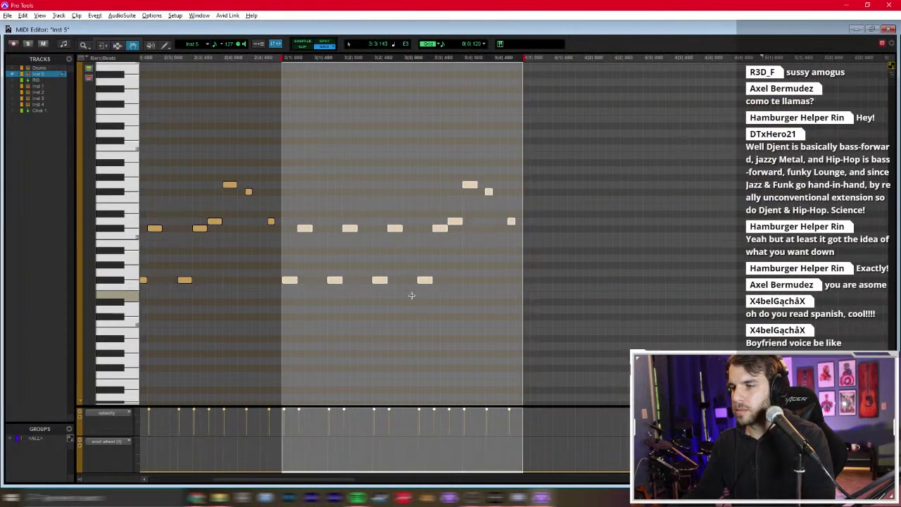
key("ctrl+d")
left_click_drag(474, 306, 678, 265)
key("Down")
key("Down")
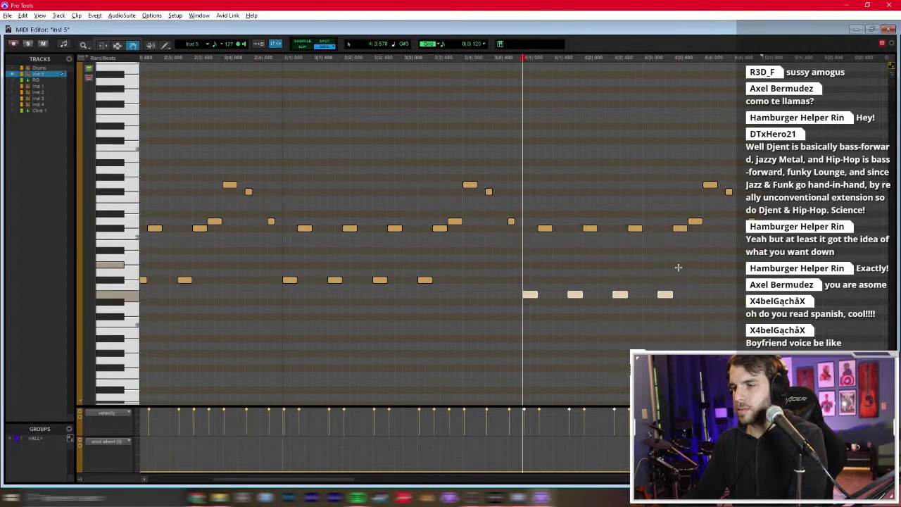
Step: Duplicate bar 4 into bar 5, lower its bass notes to D3 with the last two at C#3, and return to the Edit window
scroll(307, 322, "right", 3)
left_click_drag(307, 318, 461, 193)
key("ctrl+d")
left_click(535, 271)
left_click_drag(550, 308, 550, 323)
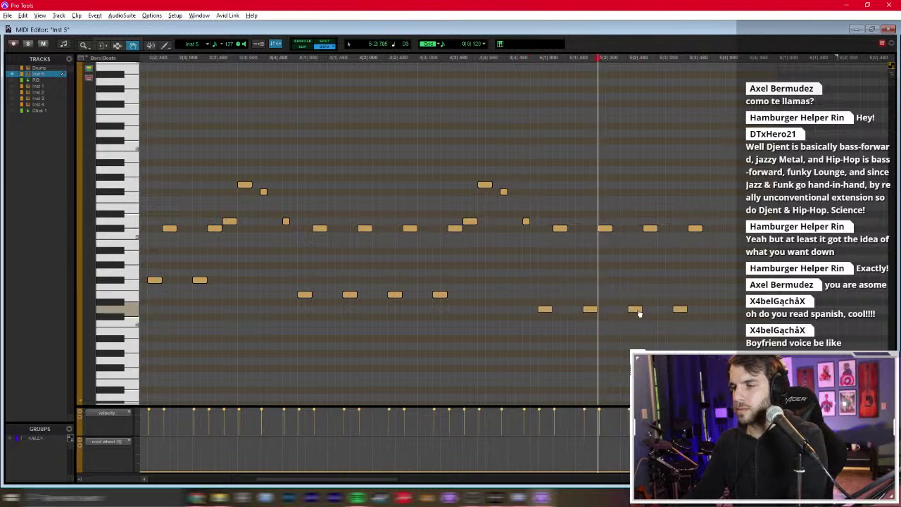
left_click_drag(621, 302, 705, 323)
left_click_drag(635, 308, 636, 316)
key("F7")
key("ctrl+w")
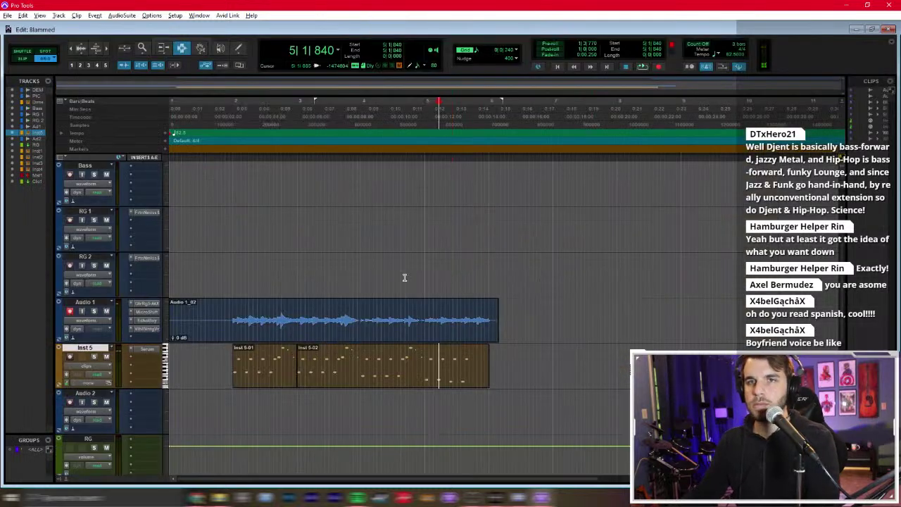
Step: Trim the start of the Audio 1 guitar clip to beat 4 of bar 1 and play back from beat 3
left_click(195, 364)
key("ctrl+]")
key("ctrl+]")
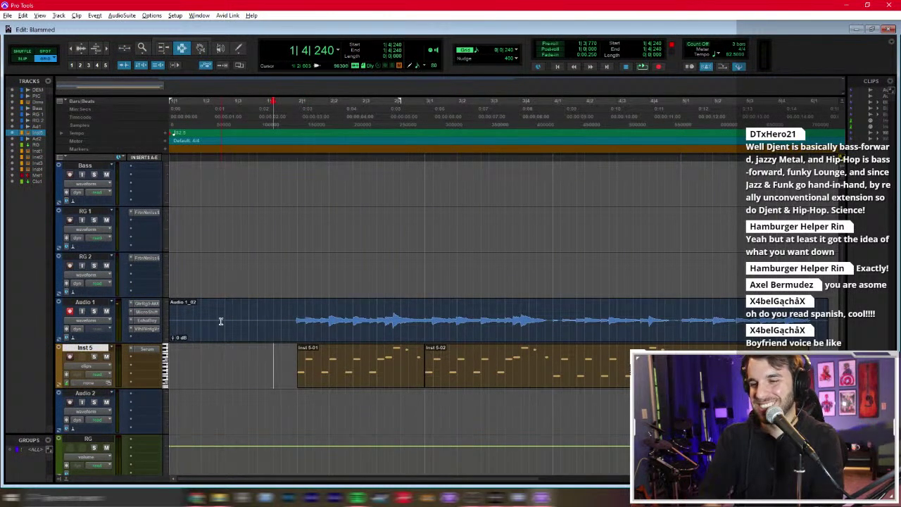
left_click(270, 315)
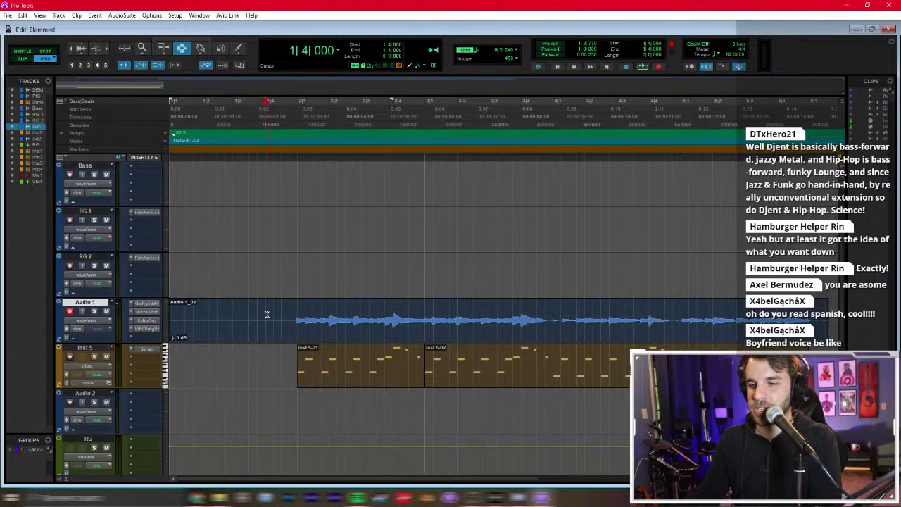
key("a")
left_click(237, 327)
key("space")
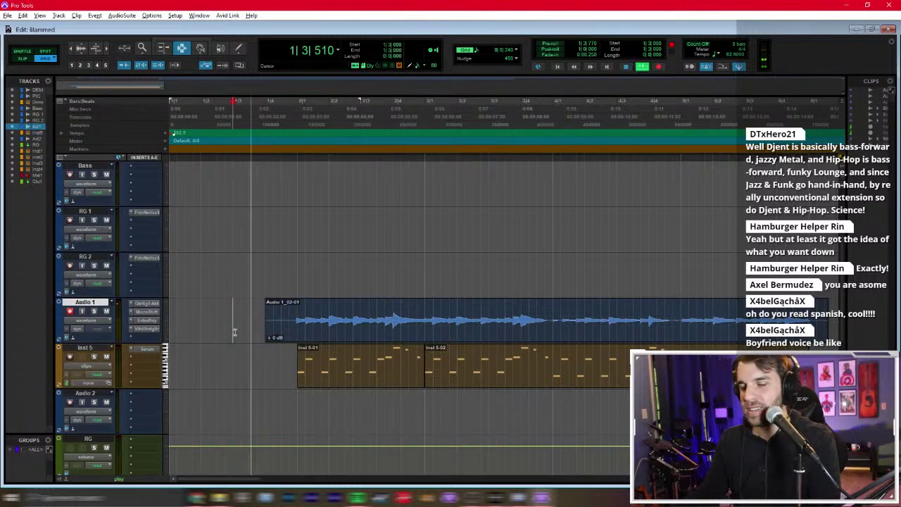
Step: Solo the Inst 5 track during playback from bar 2 and open its Serum plug-in
key("ctrl+equal")
key("ctrl+equal")
left_click(303, 358)
key("shift+s")
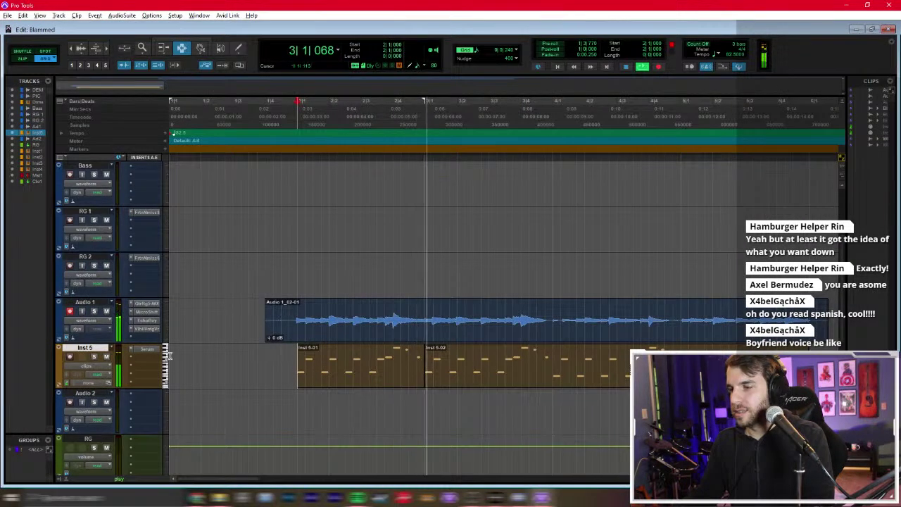
left_click(141, 350)
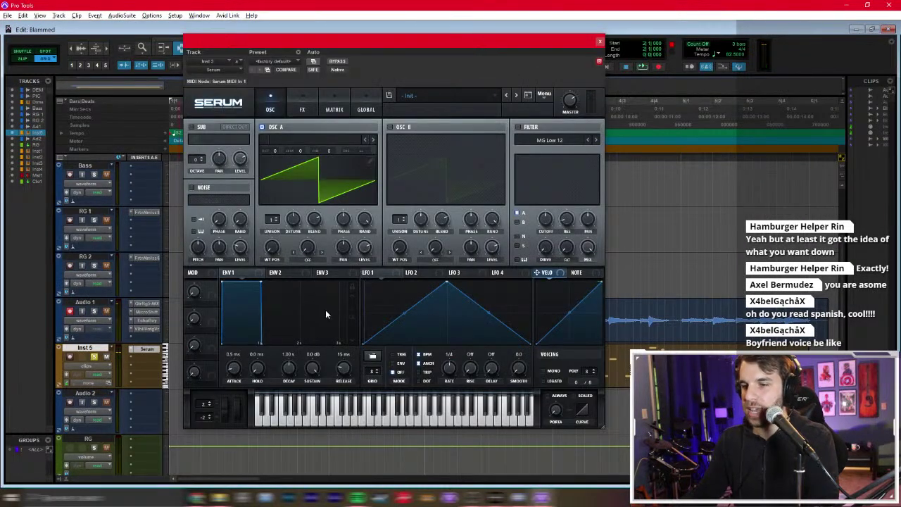
Step: Turn on Serum's MG Low 12 filter and set Env 2 to about 63% sustain and 3.57 s release
left_click(281, 274)
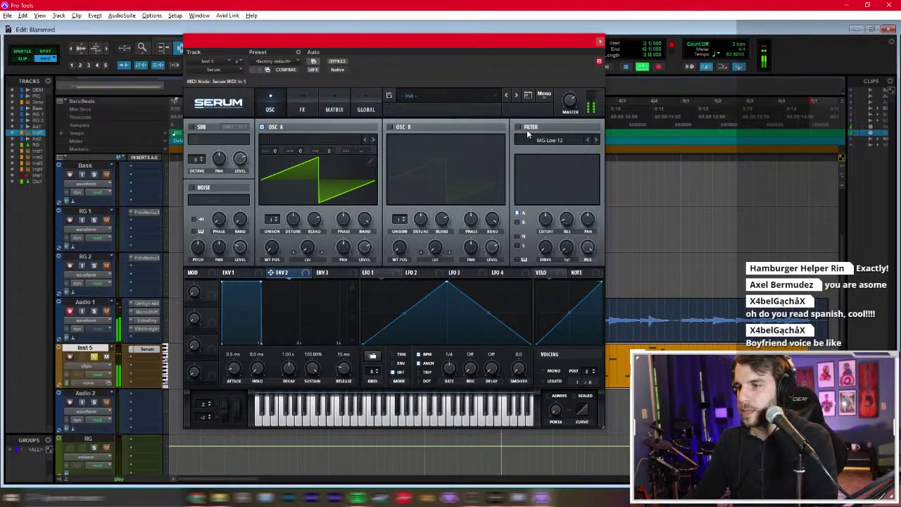
left_click(520, 128)
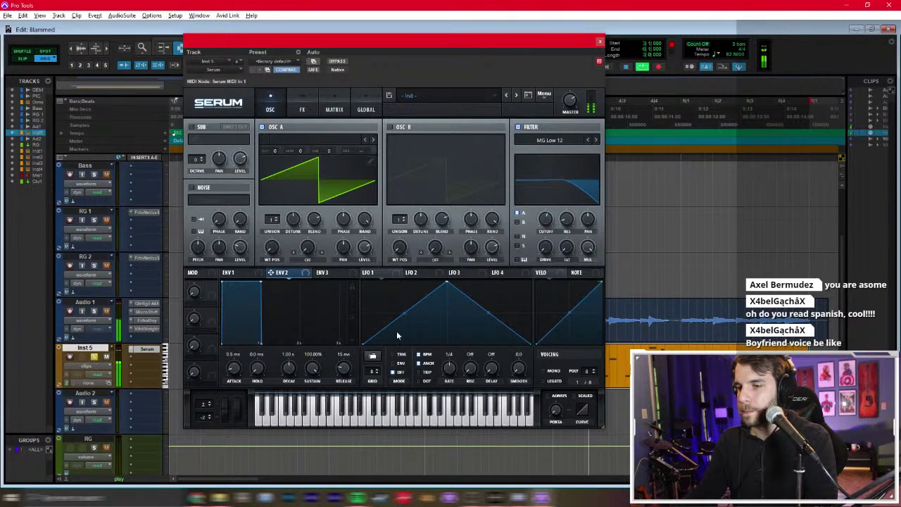
left_click_drag(312, 368, 296, 440)
mouse_move(343, 368)
left_mouse_down()
mouse_move(343, 352)
mouse_move(312, 358)
mouse_move(344, 369)
mouse_move(312, 356)
mouse_move(341, 365)
left_mouse_up()
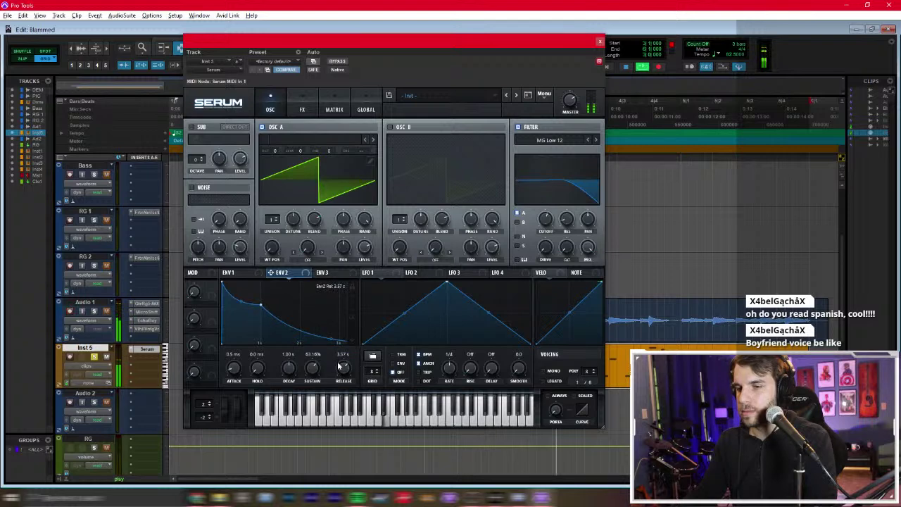
Step: Set the Env 1 release to 1.29 s and shift the Serum window slightly
left_click(233, 272)
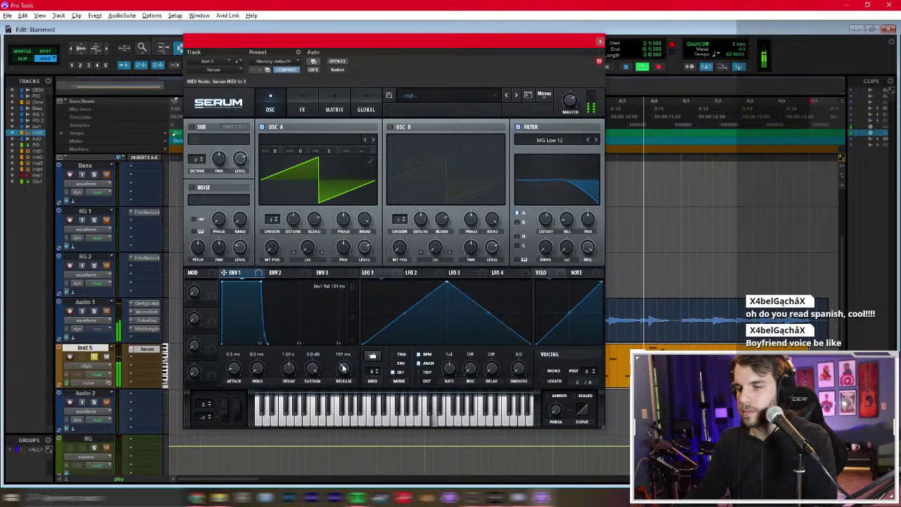
left_click_drag(342, 360, 337, 368)
left_click_drag(539, 40, 535, 42)
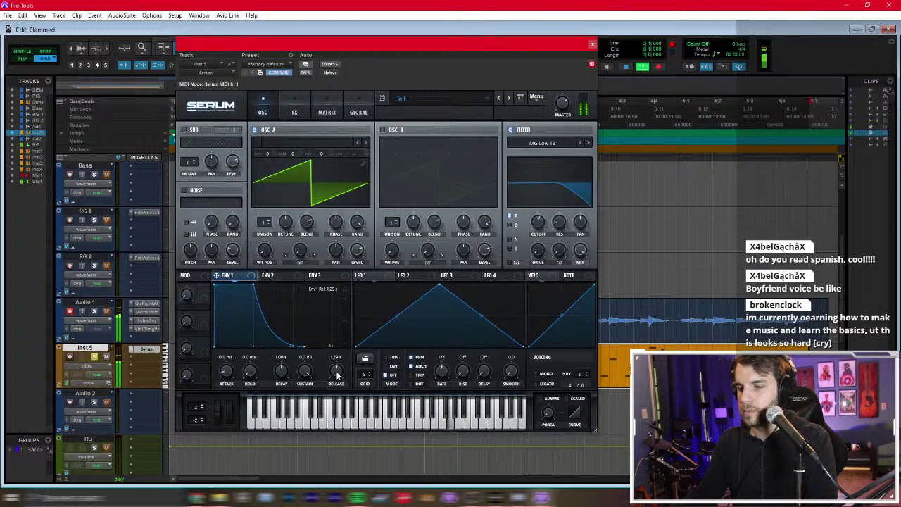
Step: Move Serum out of the way, select the Inst 5 clips from bar 2 for looped playback, and bring Serum back into view
mouse_move(541, 224)
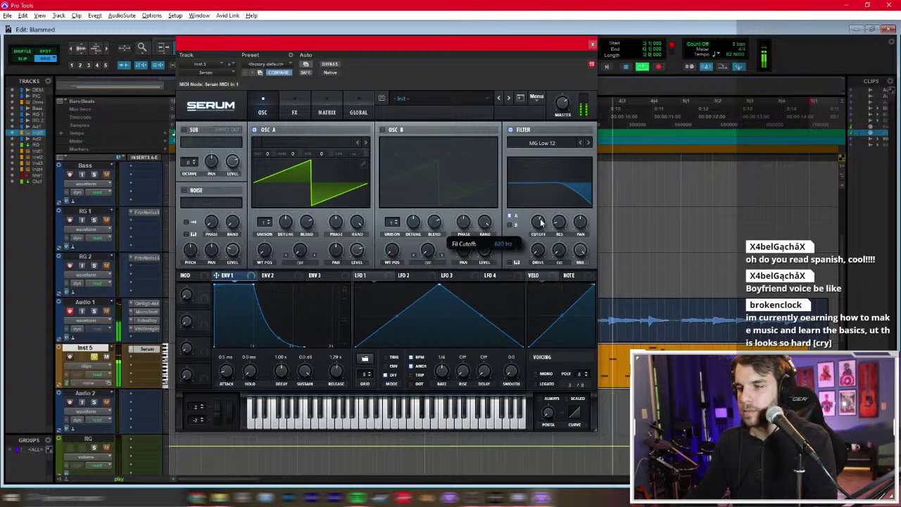
left_click_drag(491, 57, 426, 402)
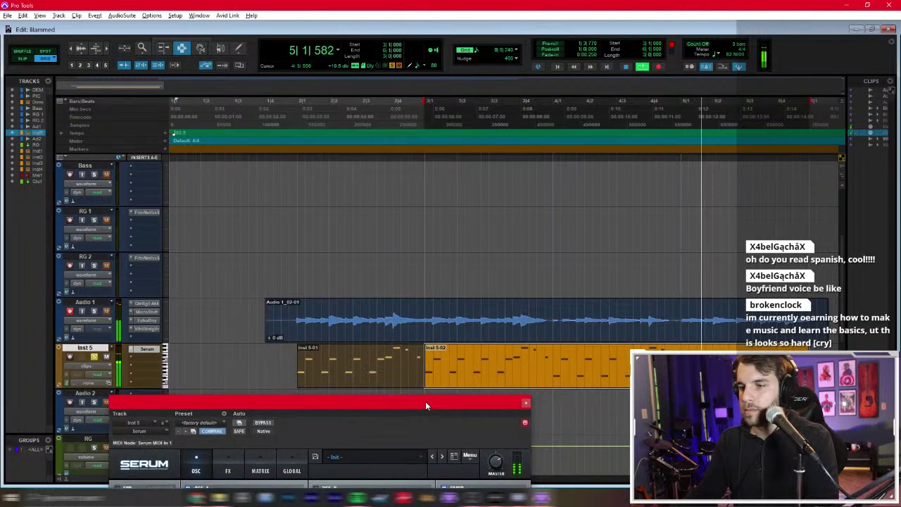
left_click_drag(298, 367, 677, 370)
left_click_drag(436, 398, 457, 50)
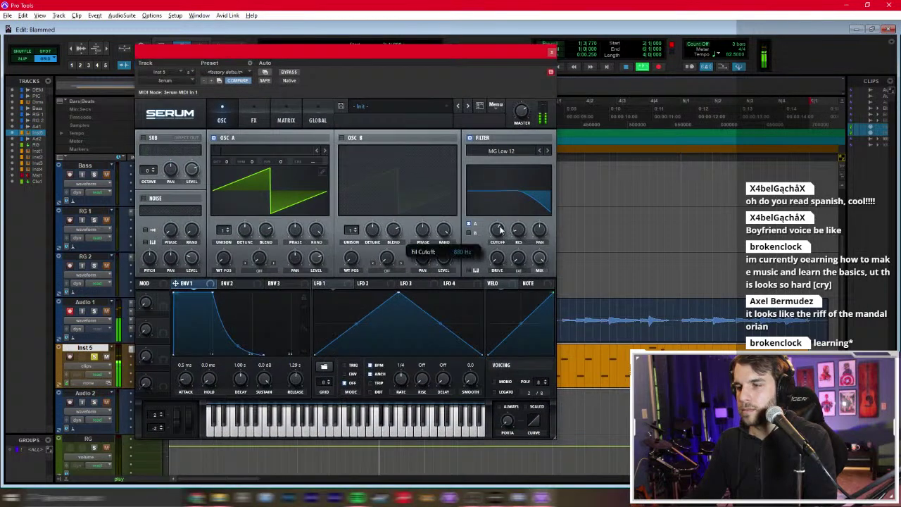
Step: Load the analog Basic Mini wavetable into OSC A and set its wavetable position to 2
left_click(261, 150)
mouse_move(255, 161)
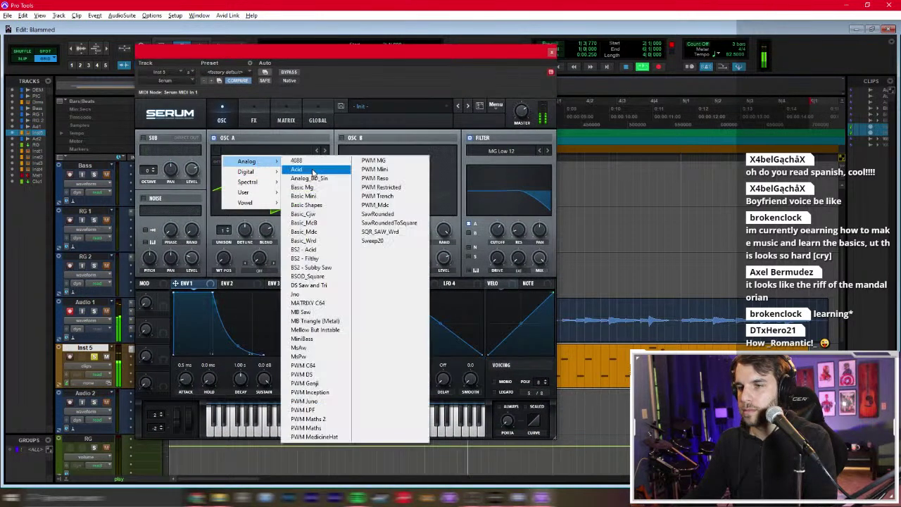
left_click(317, 197)
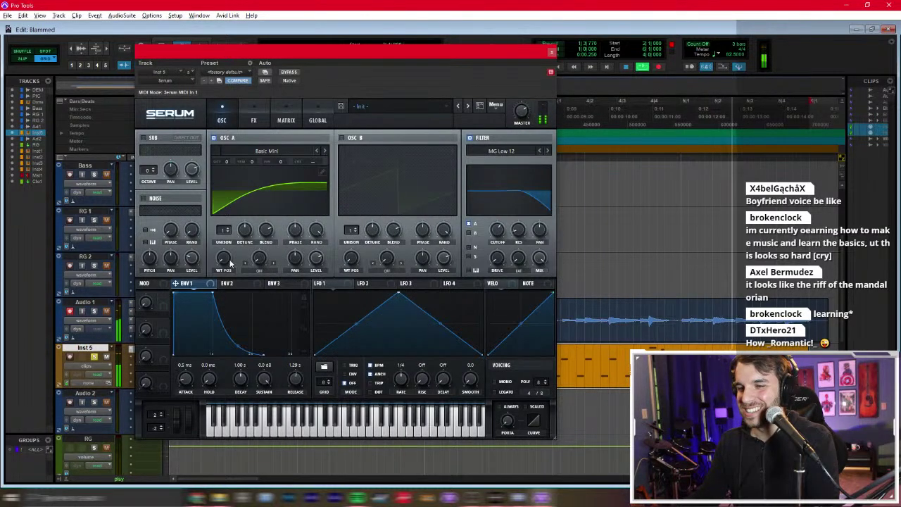
left_click_drag(233, 262, 236, 225)
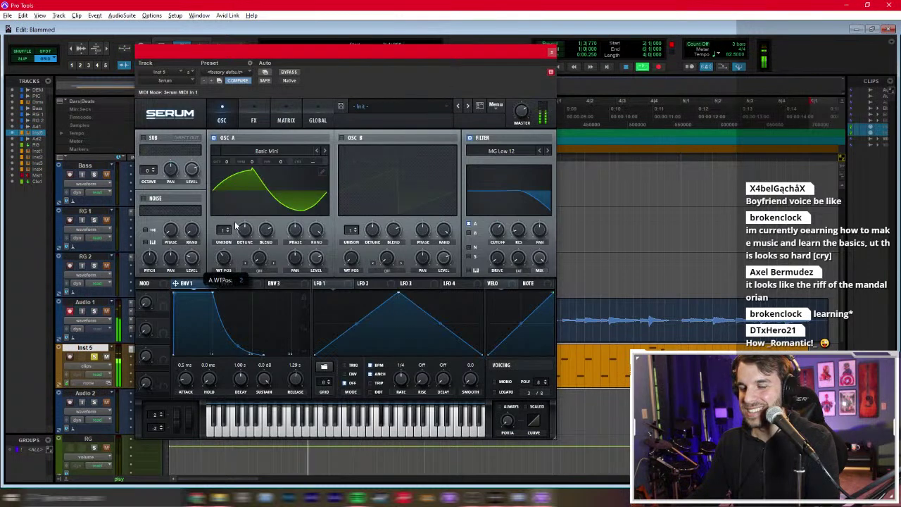
Step: Raise the filter cutoff and set OSC A's unison to 6 voices
mouse_move(497, 230)
left_mouse_down()
mouse_move(498, 196)
mouse_move(491, 248)
mouse_move(497, 233)
left_mouse_up()
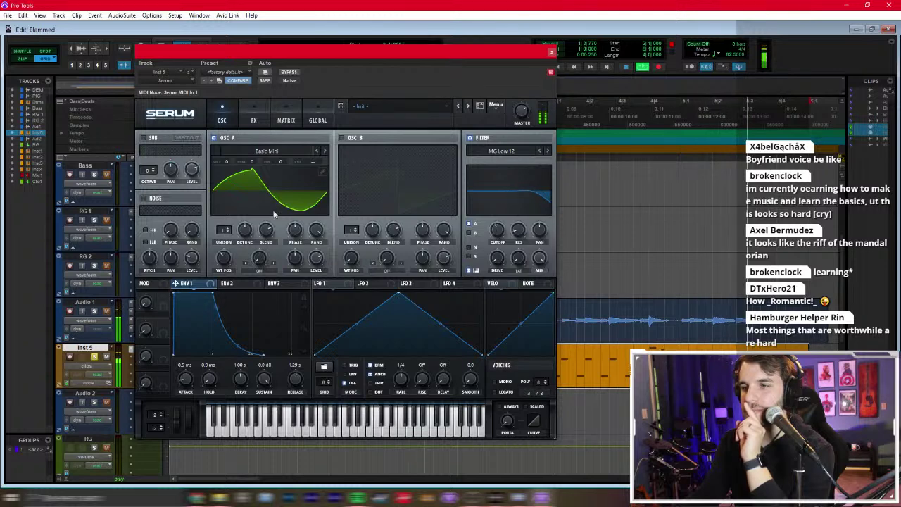
mouse_move(223, 230)
left_mouse_down()
mouse_move(224, 217)
mouse_move(226, 242)
left_mouse_up()
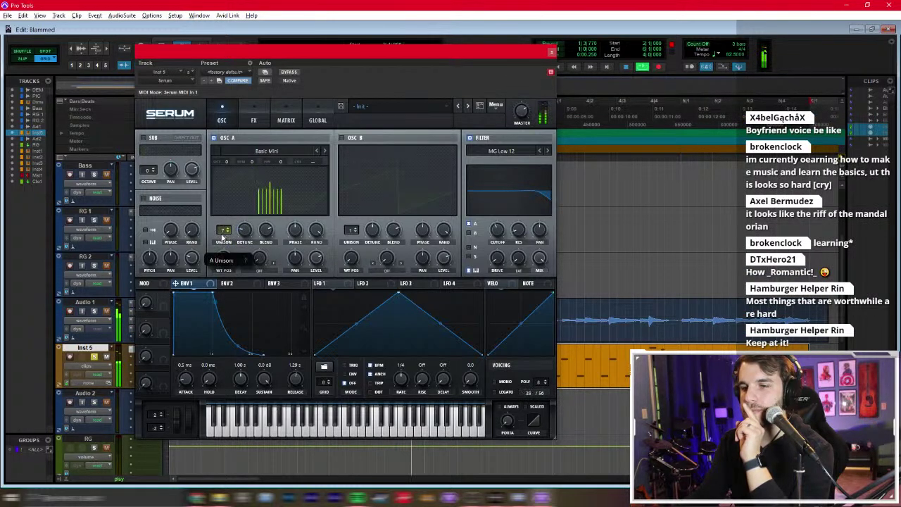
Step: Turn on OSC B at about 35% level, load the analog Basic Mini wavetable and raise its octave to +1
left_click(342, 137)
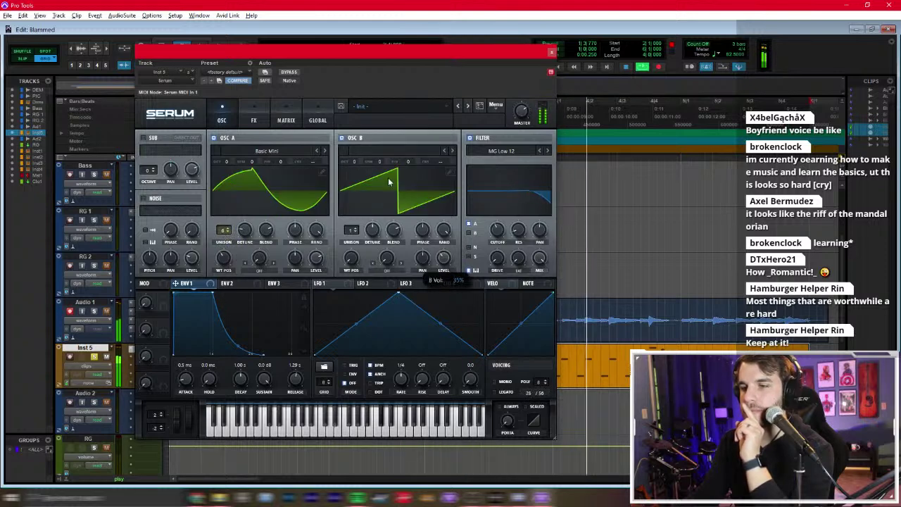
left_click(352, 153)
mouse_move(387, 169)
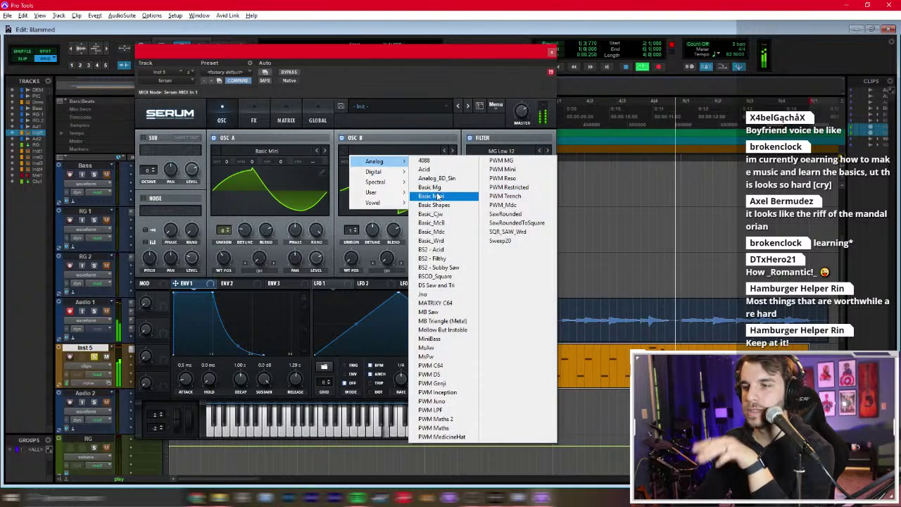
left_click(430, 188)
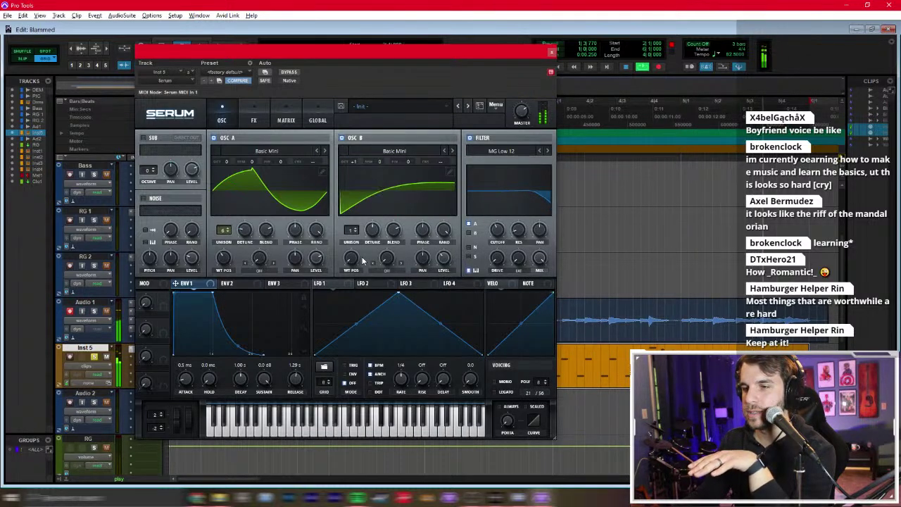
Step: Set OSC B's unison to 4 voices, adjust the unison detune of both oscillators, and close the Serum window
left_click_drag(354, 233, 369, 261)
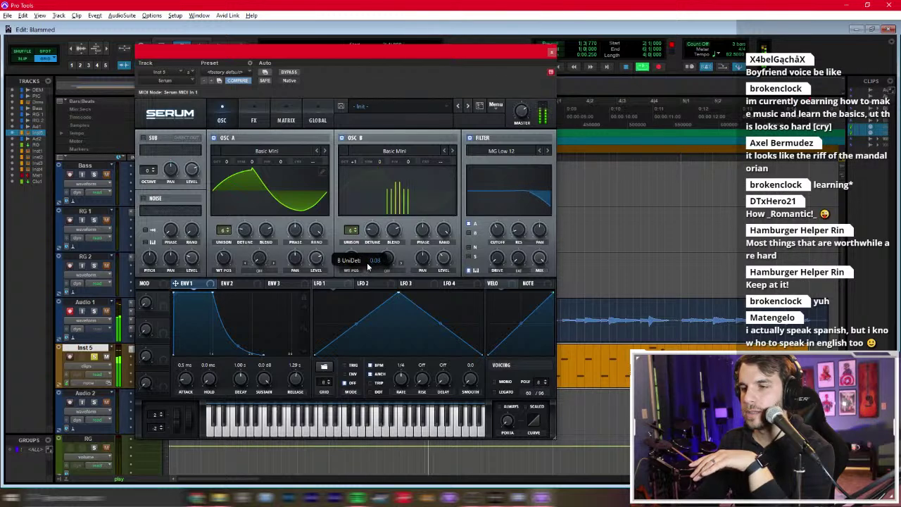
left_click_drag(245, 231, 247, 244)
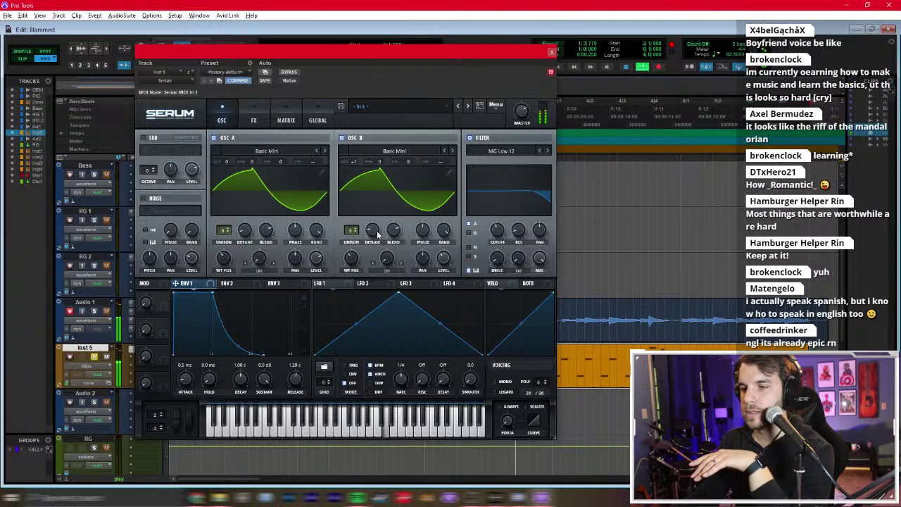
left_click_drag(351, 230, 347, 243)
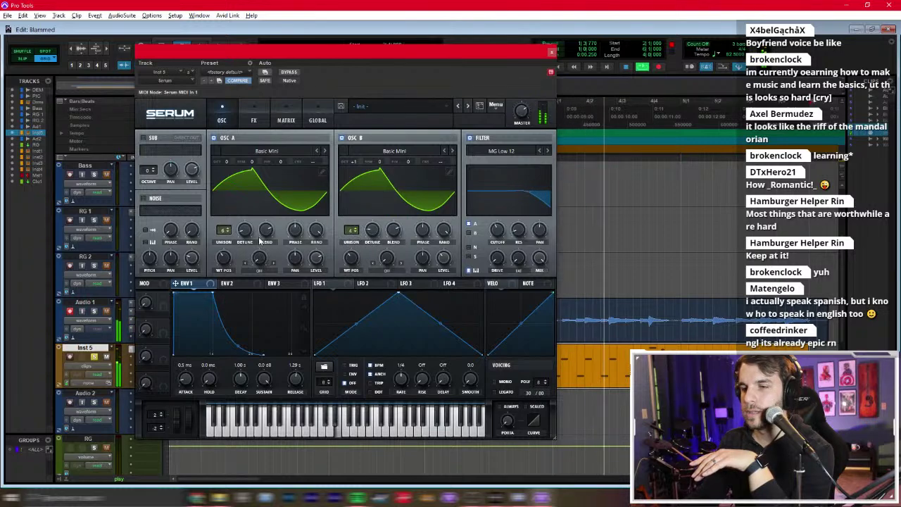
left_click(372, 232)
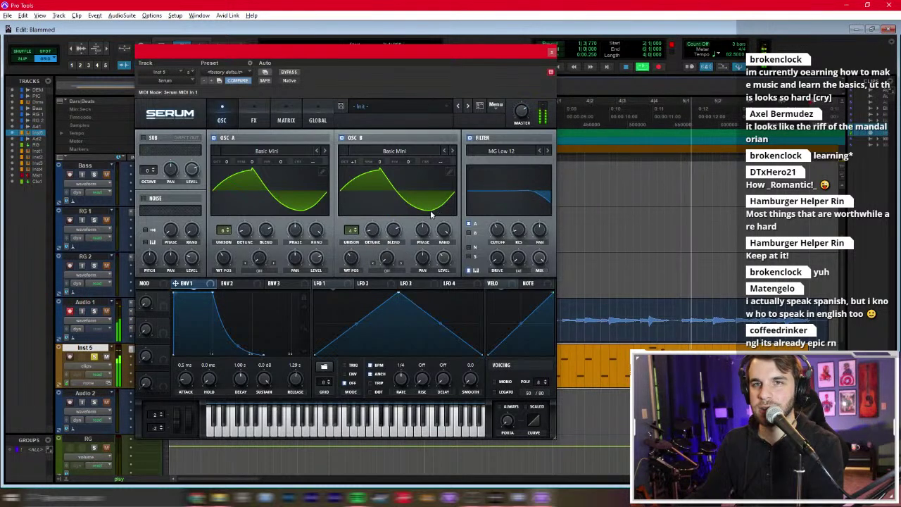
key("ctrl+w")
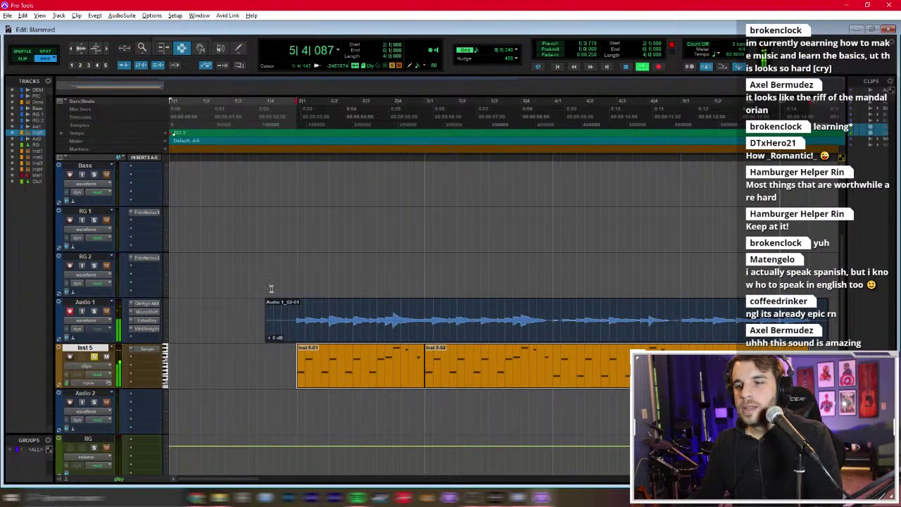
Step: Play back the guitar on Audio 1 with the Inst 5 melody and check the track levels in the mixer
left_click(267, 313)
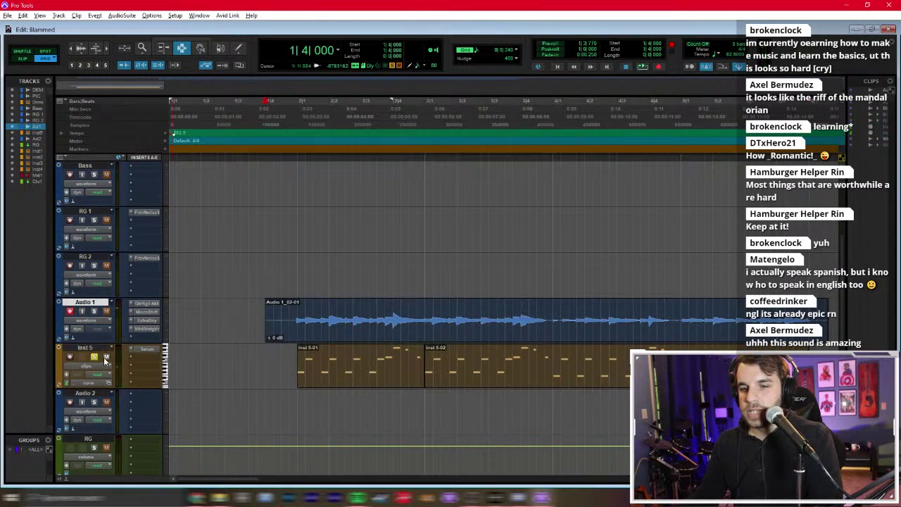
scroll(184, 258, "up", 4)
key("space")
scroll(243, 278, "down", 5)
key("ctrl+equal")
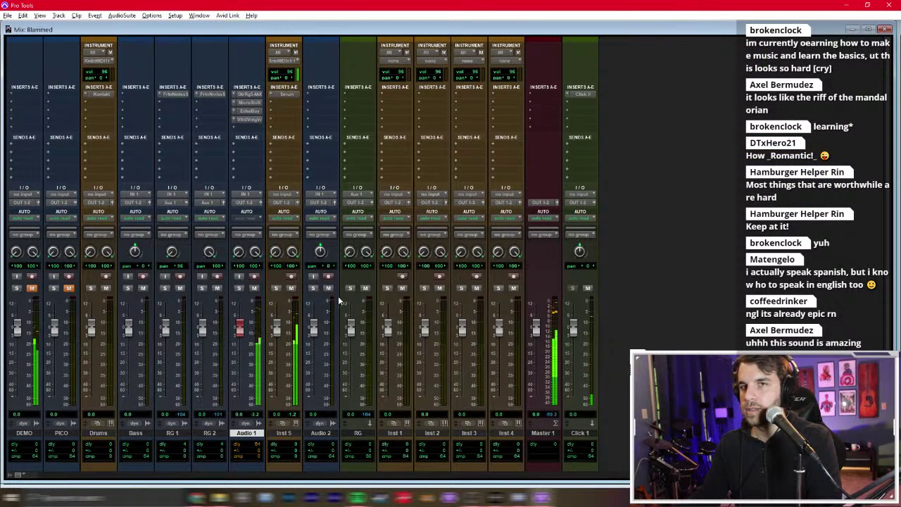
key("ctrl+equal")
scroll(350, 332, "right", 2)
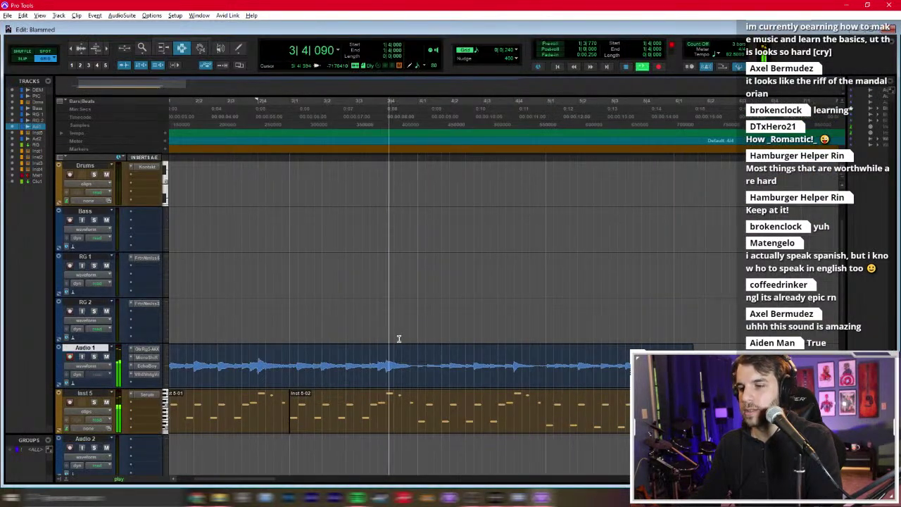
key("ctrl+bracketleft")
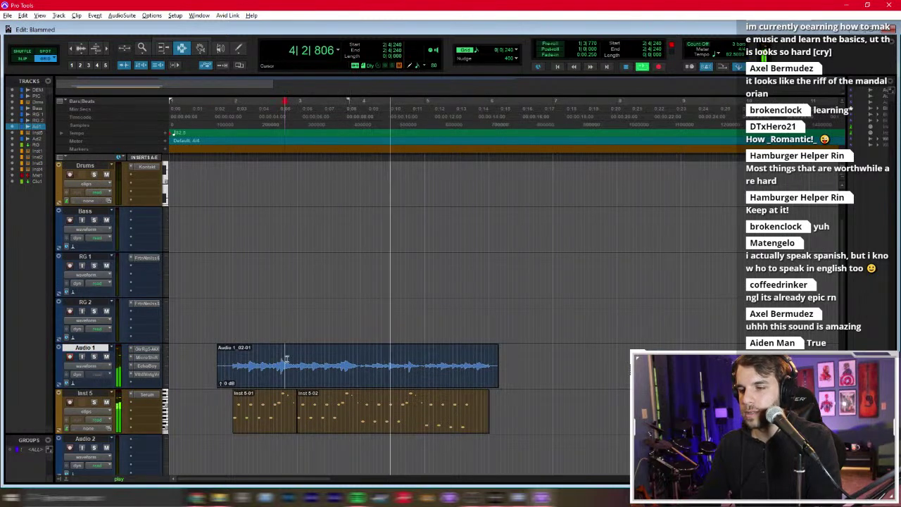
left_click(287, 337)
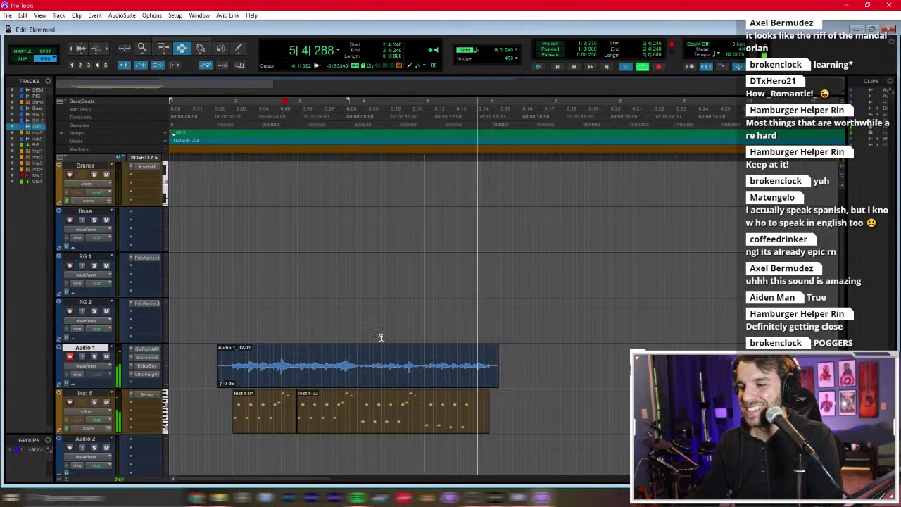
Step: Locate the start of the demo's main section and set the edit cursor on the Drums track at bar 6
left_click(481, 327)
key("ctrl+bracketright")
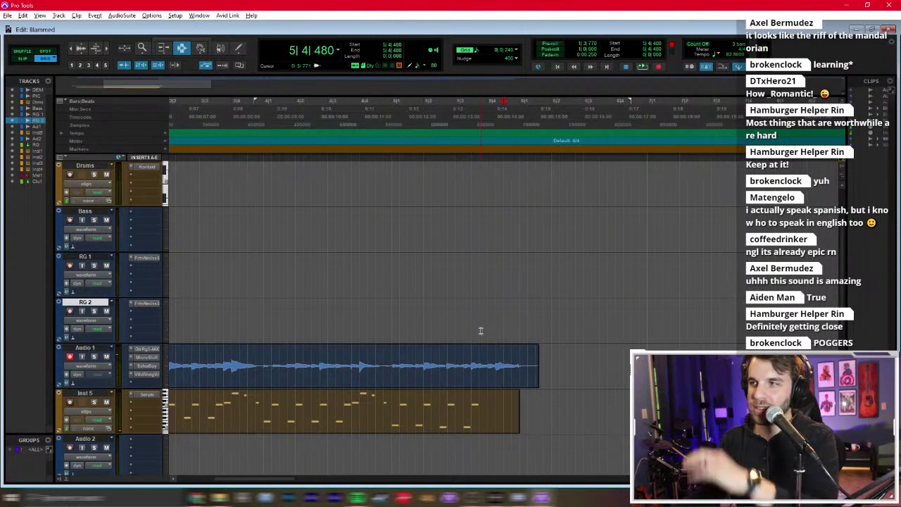
scroll(483, 330, "up", 2)
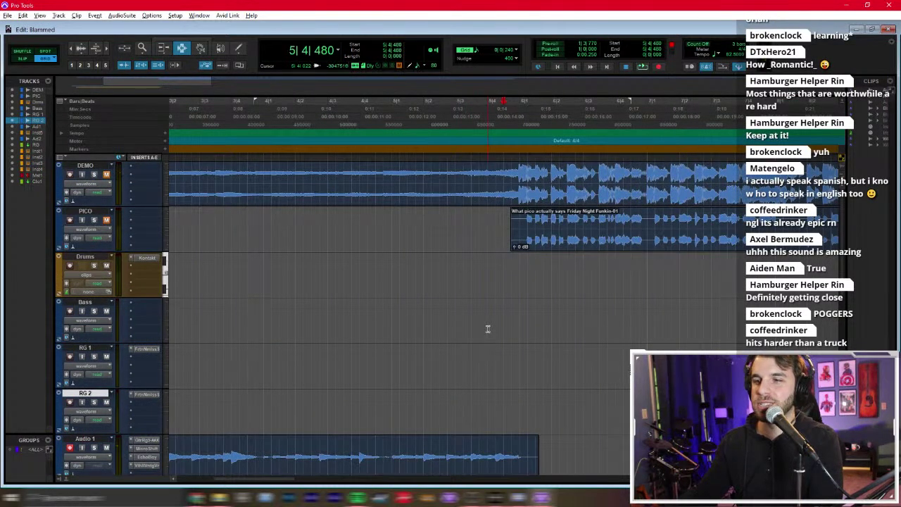
left_click(462, 321)
left_click(496, 282)
left_click(519, 282)
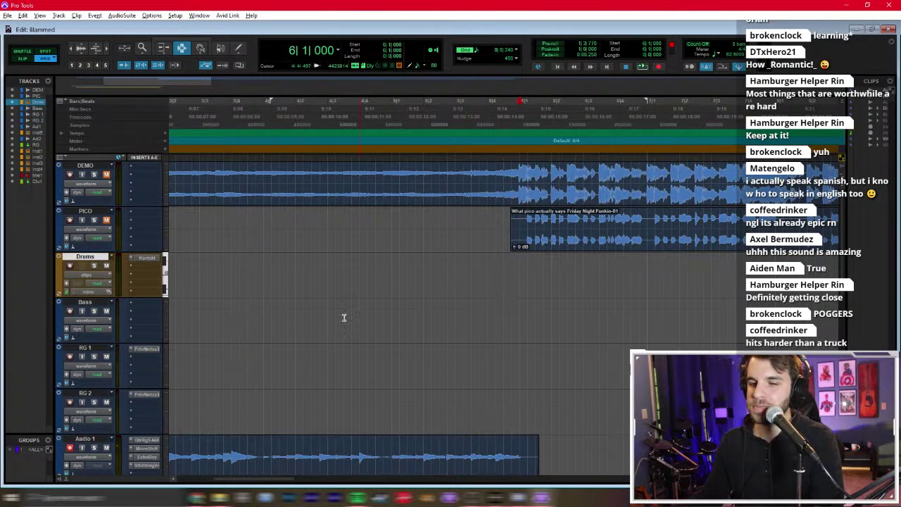
Step: Import the Kick Arena sample from the file browser as a new audio track
left_click(219, 498)
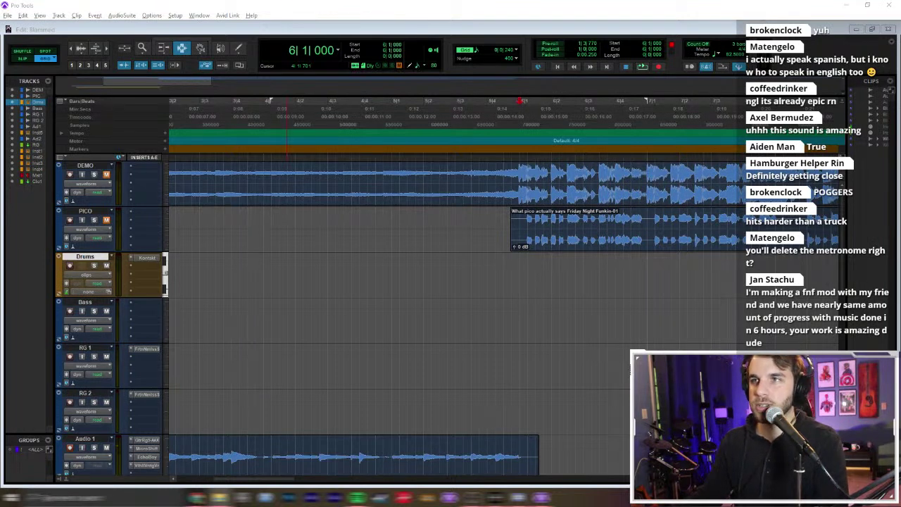
left_click(528, 355)
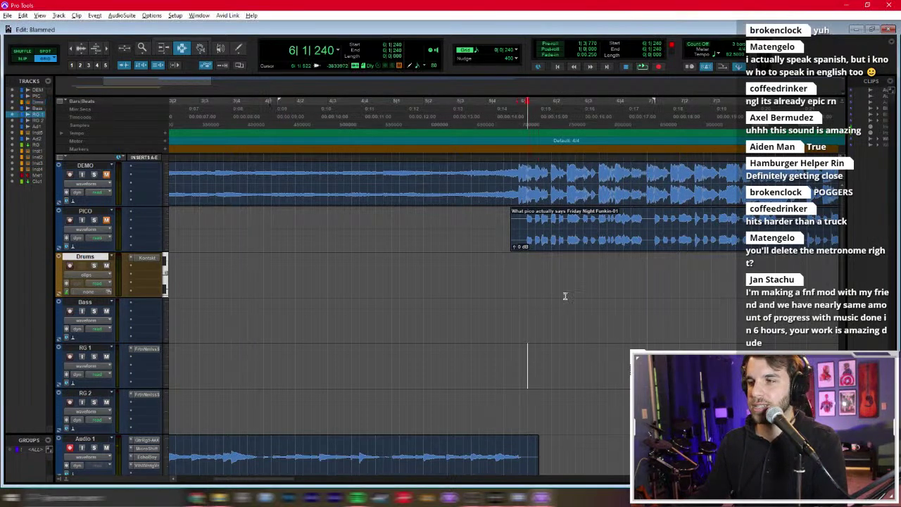
double_click(706, 67)
left_click(445, 256)
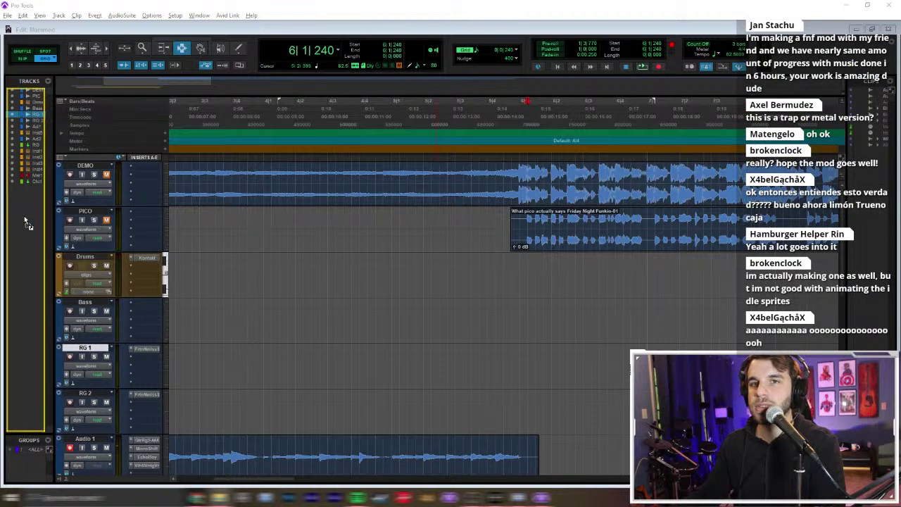
left_click(250, 250)
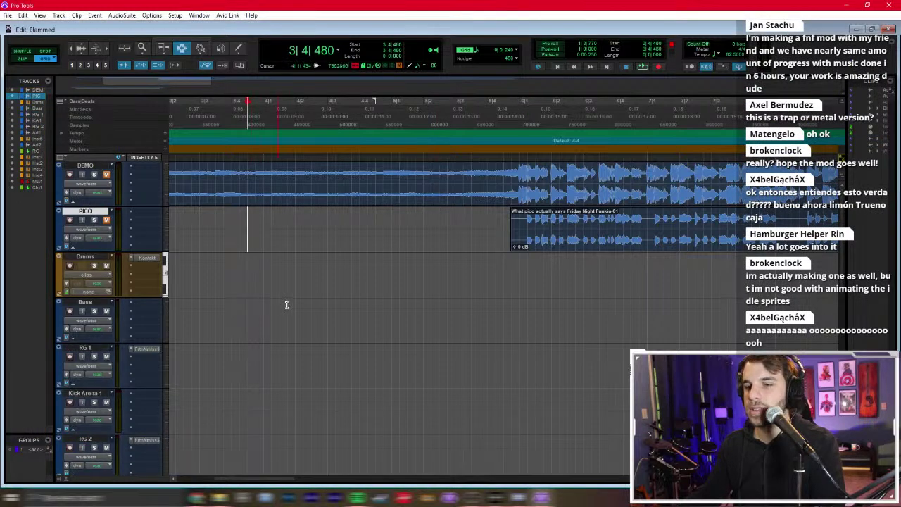
Step: Move the kick clip to the start of bar 6 and place its track directly above Drums
key("ctrl+bracketleft")
key("F8")
left_click_drag(170, 398, 493, 402)
left_click_drag(97, 395, 134, 263)
key("ctrl+bracketright")
key("ctrl+bracketright")
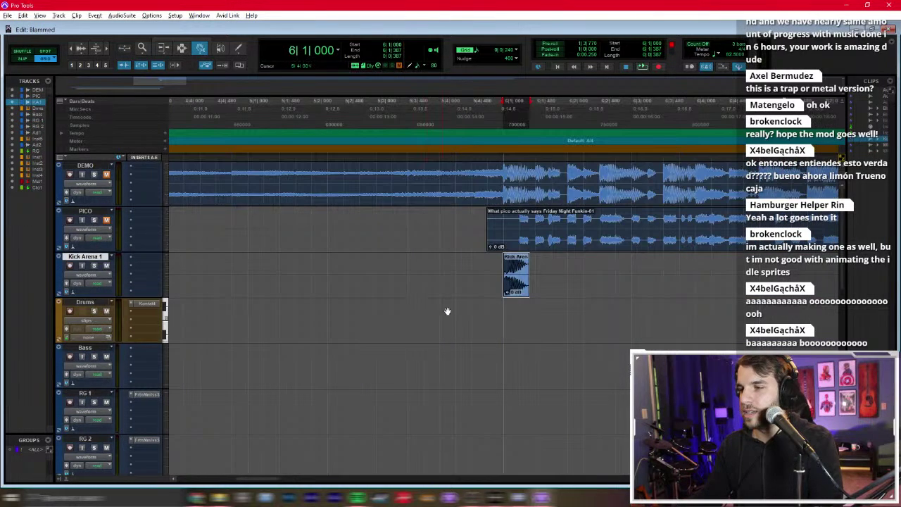
scroll(429, 315, "right", 3)
key("F7")
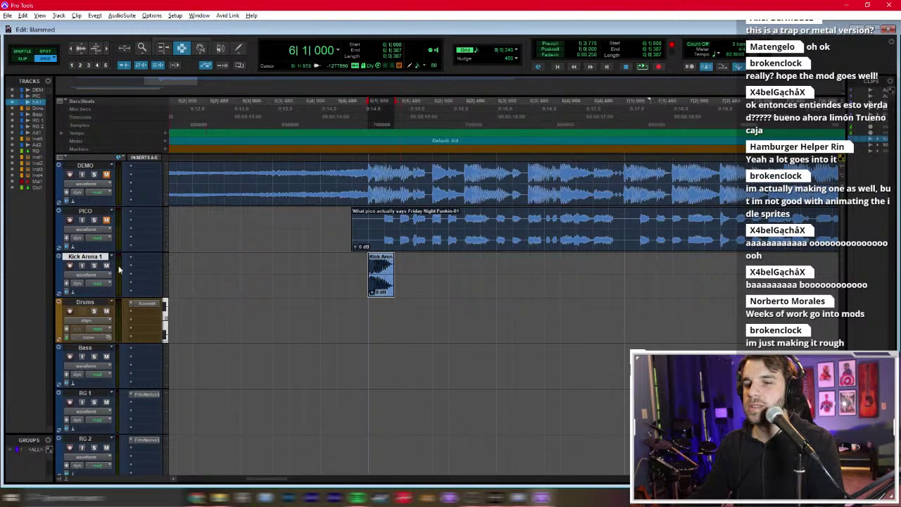
Step: Create a new audio track below Kick Arena 1 and place the Snare Arena sample on it at 6|2|000
key("ctrl+shift+n")
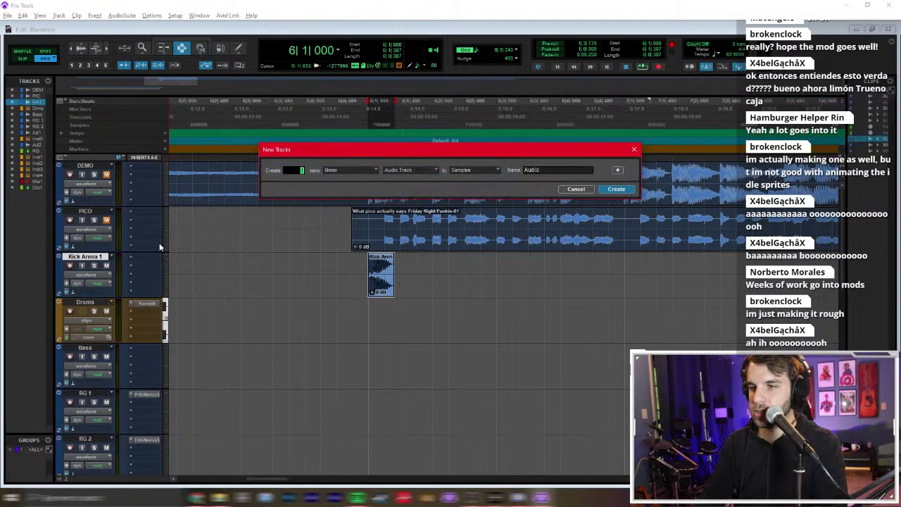
key("Return")
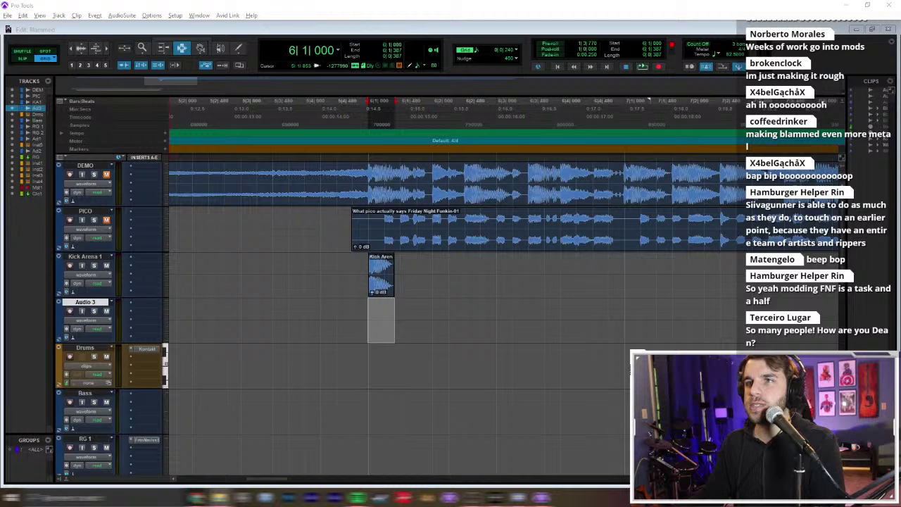
left_click_drag(432, 327, 403, 316)
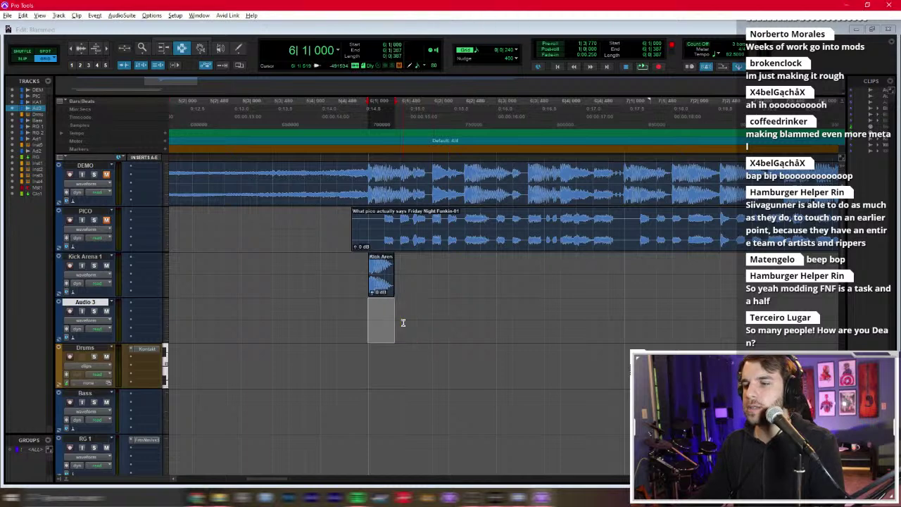
left_click(370, 313)
key("ctrl+bracketright")
scroll(322, 296, "right", 5)
key("F8")
left_click_drag(273, 324, 312, 316)
key("ctrl+bracketleft")
key("F7")
Step: Audition the kick and snare samples, and solo the DEMO and Kick Arena 1 tracks
left_click(324, 295)
key("space")
key("space")
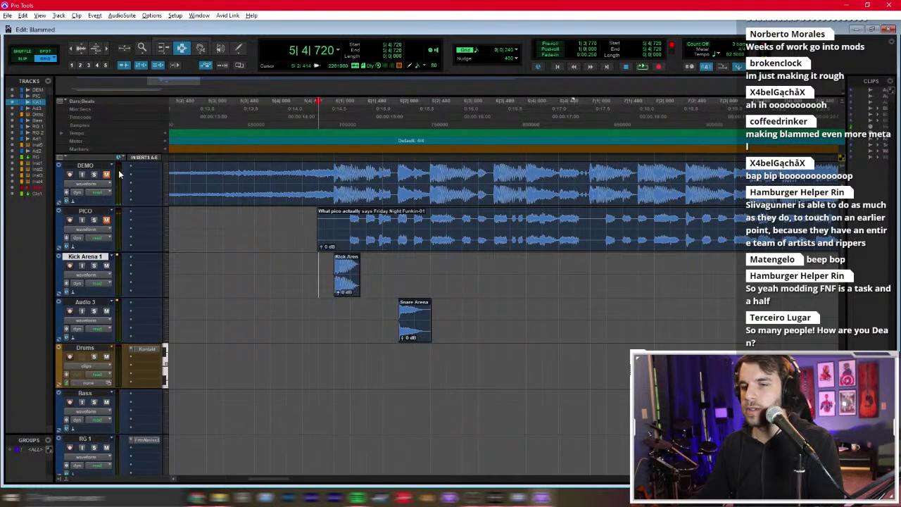
left_click(95, 175)
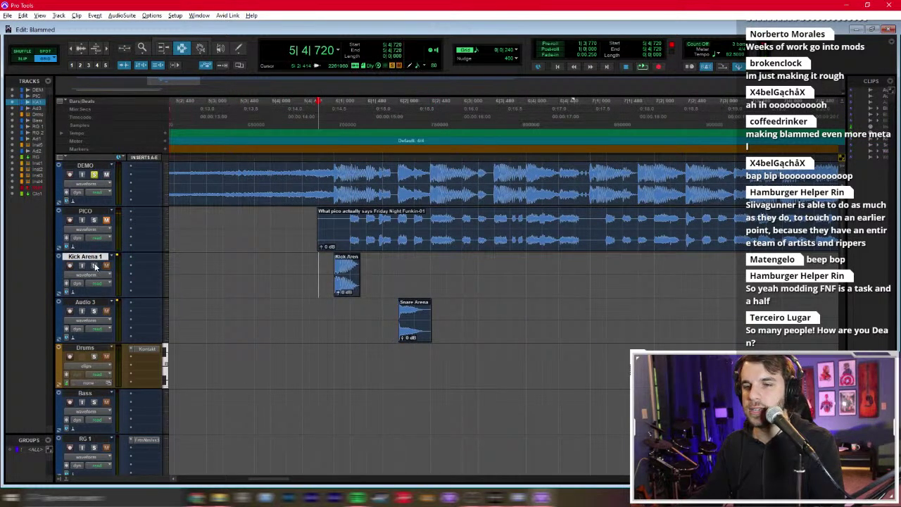
double_click(346, 274)
left_click(334, 273)
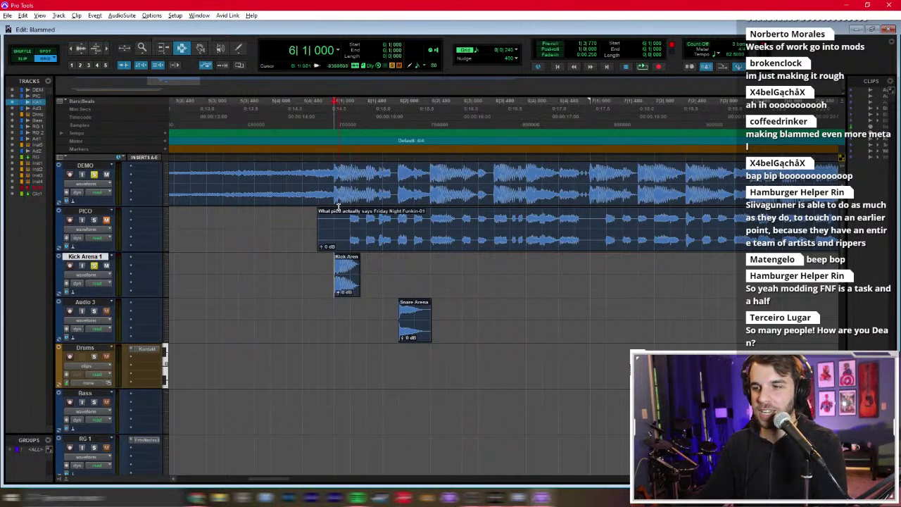
Step: Play the kick against the demo and copy the kick clip to 6|2|480
key("space")
left_click(343, 279)
key("space")
left_click_drag(343, 279, 438, 278)
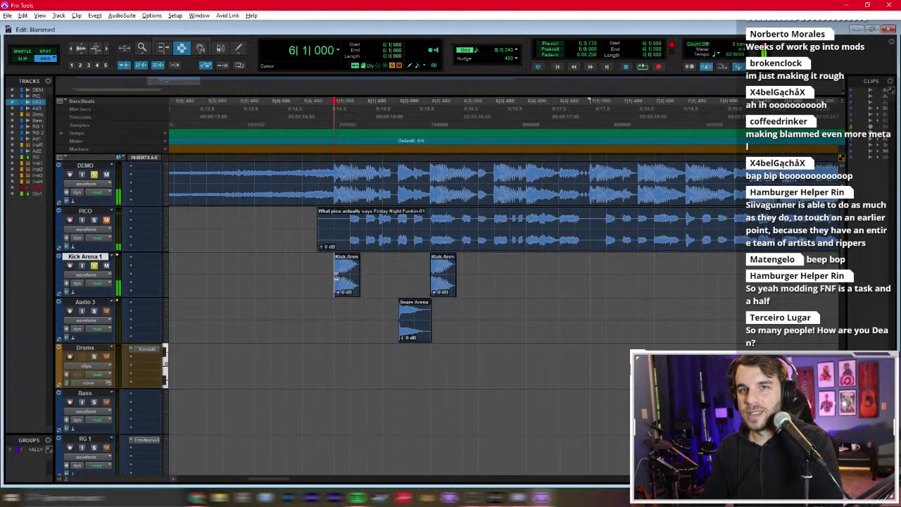
double_click(432, 264)
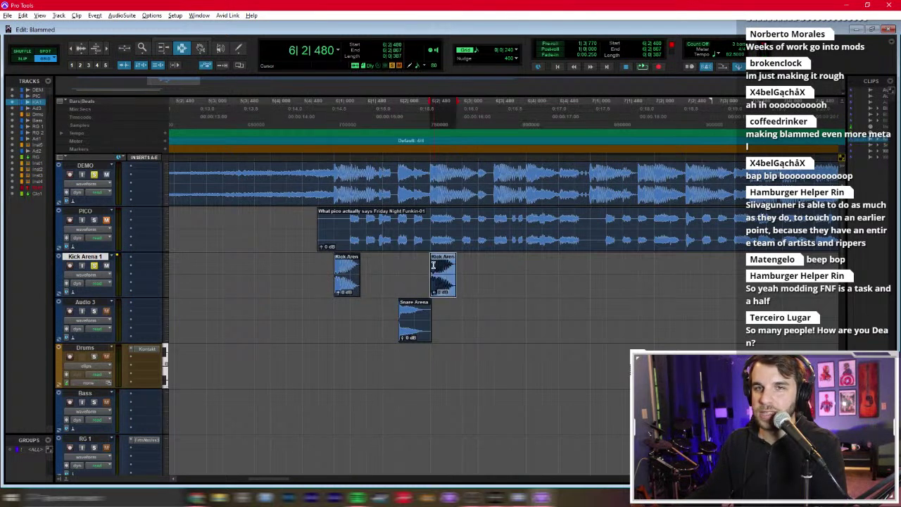
Step: Play from bar 6 and paste kicks at 6|3|480 and 7|1|000 to match the demo's rhythm
left_click(334, 280)
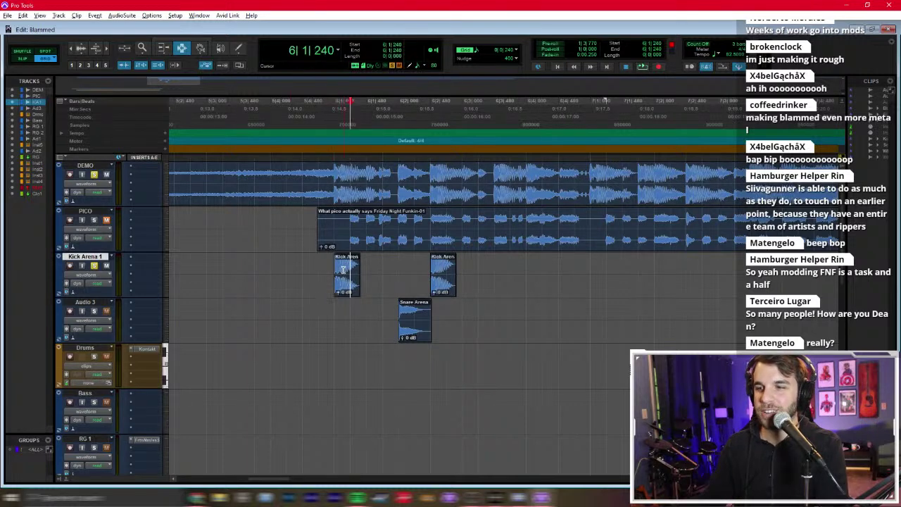
left_click(339, 272)
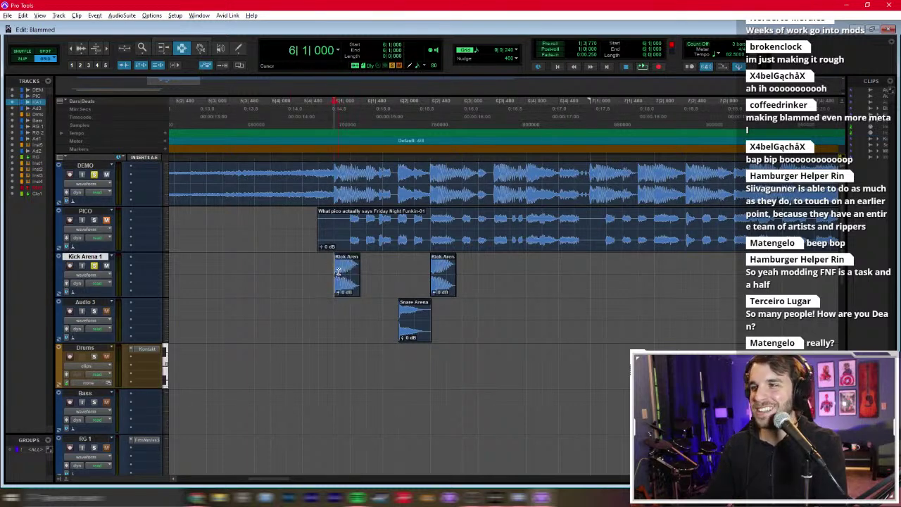
key("space")
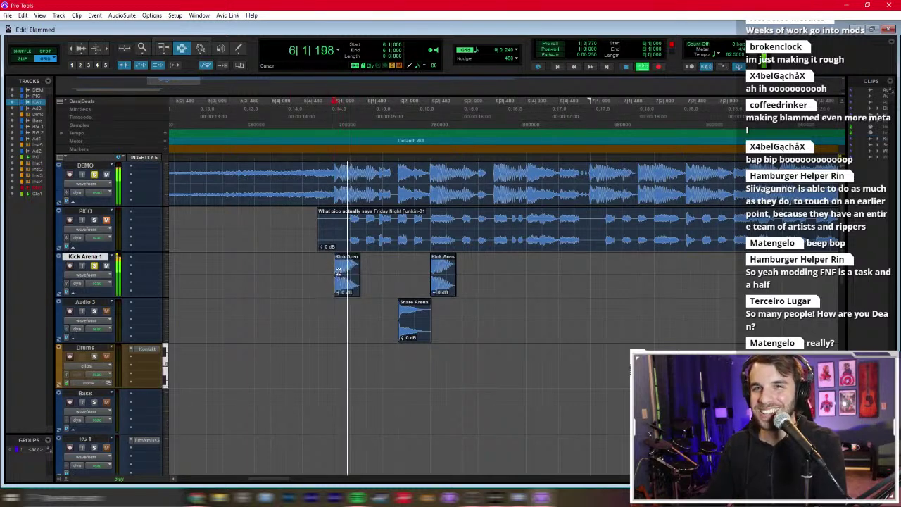
left_click(493, 275)
key("ctrl+v")
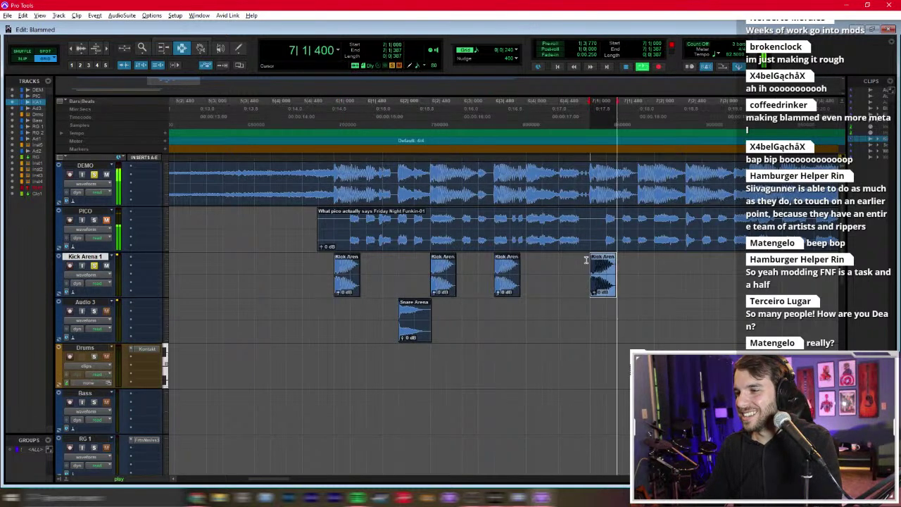
left_click(571, 282)
key("ctrl+v")
Step: Paste kicks at 7|1|720, 7|2|480 and 7|3|480 on the Kick Arena 1 track
left_click(435, 276)
key("ctrl+v")
left_click(484, 276)
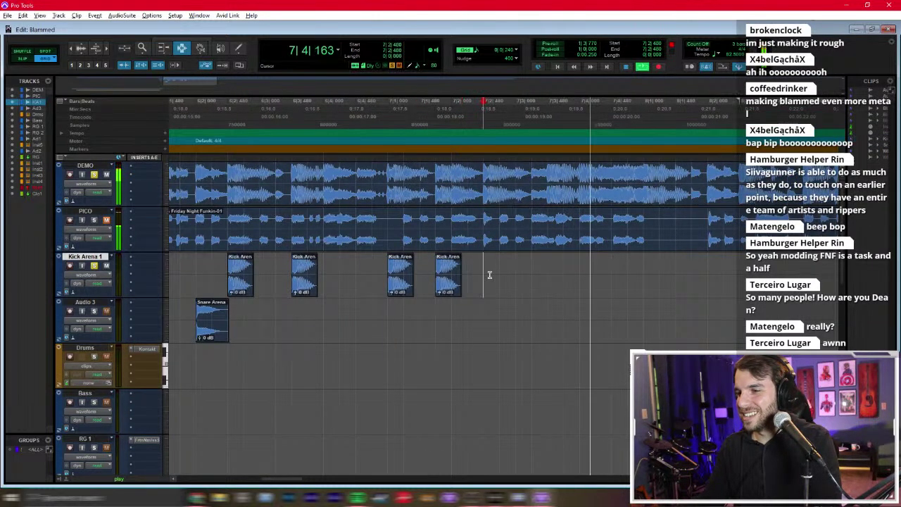
key("ctrl+v")
left_click(548, 275)
key("ctrl+v")
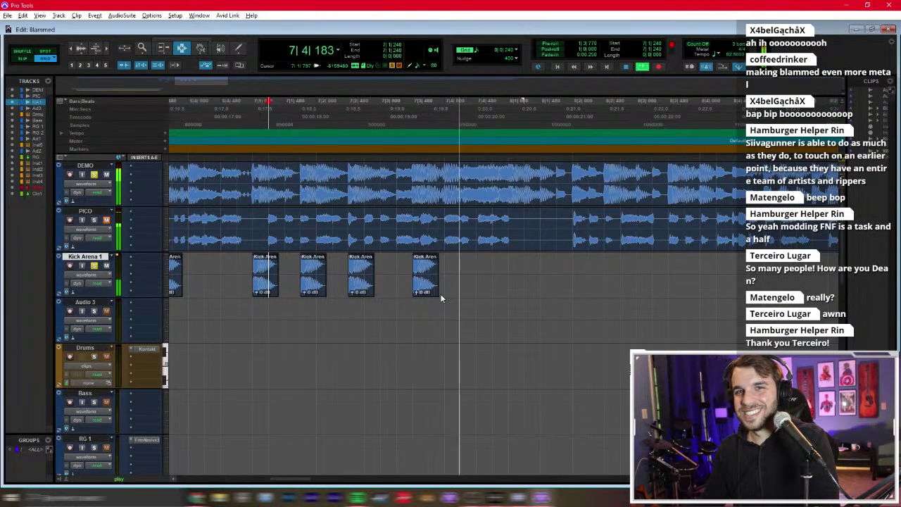
Step: Paste kicks at 8|1|000, 8|2|480, 8|3|480 and 9|1|000 on the Kick Arena 1 track
left_click(507, 276)
key("ctrl+v")
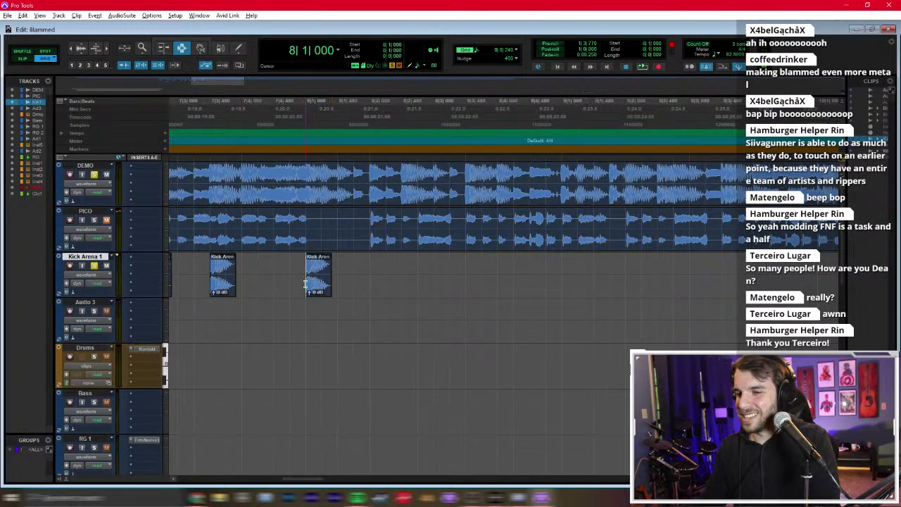
left_click(401, 271)
key("ctrl+v")
left_click(479, 271)
key("ctrl+v")
left_click(558, 273)
key("ctrl+v")
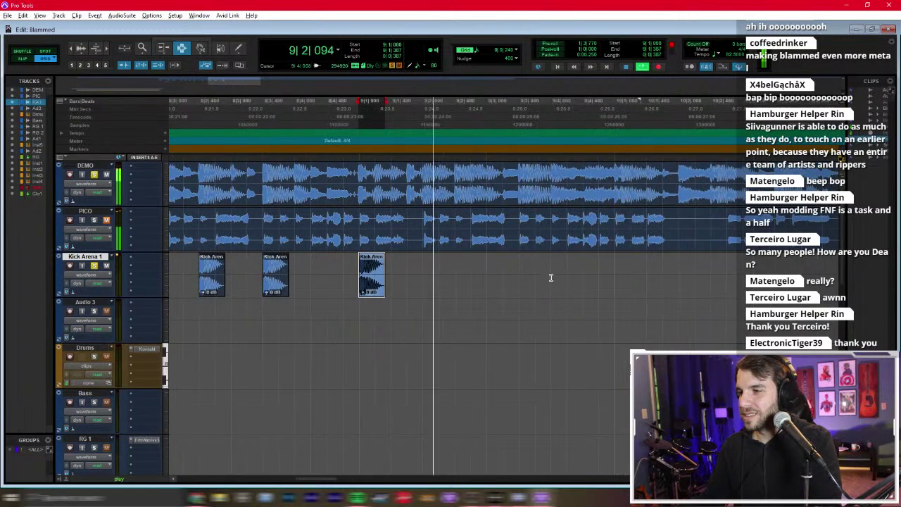
Step: Complete the kick pattern in bar 9 by pasting kicks at 9|1|720, 9|2|480 and 9|3|480
left_click(409, 275)
key("ctrl+v")
left_click(456, 274)
key("ctrl+v")
left_click(511, 275)
key("ctrl+v")
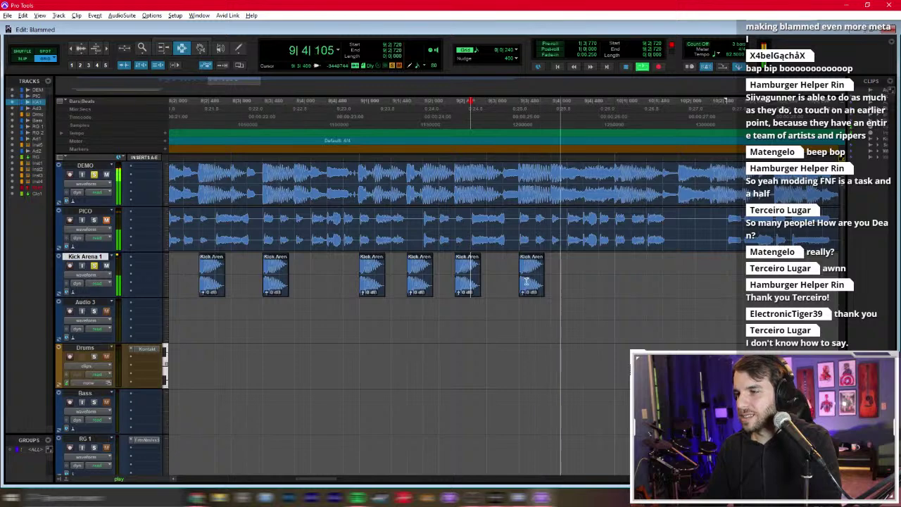
Step: Stop playback and paste a copy of the snare clip at 6|4|000 on Audio 3
key("ctrl+bracketleft")
key("ctrl+bracketleft")
key("space")
left_click(294, 318)
key("ctrl+v")
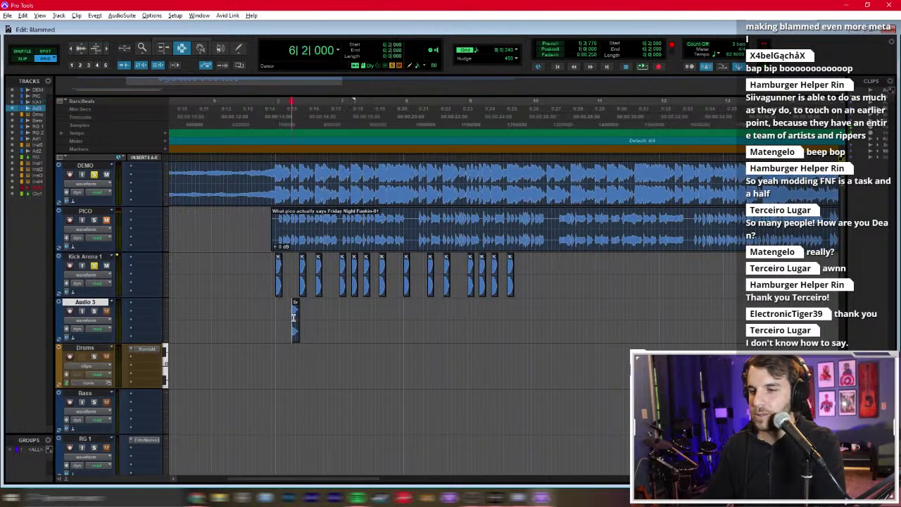
key("ctrl+bracketright")
key("ctrl+bracketright")
left_click(625, 317)
key("ctrl+v")
Step: Duplicate the snare pattern of bar 6 on Audio 3 three times to fill bars 7 through 9
left_click_drag(439, 317, 694, 316)
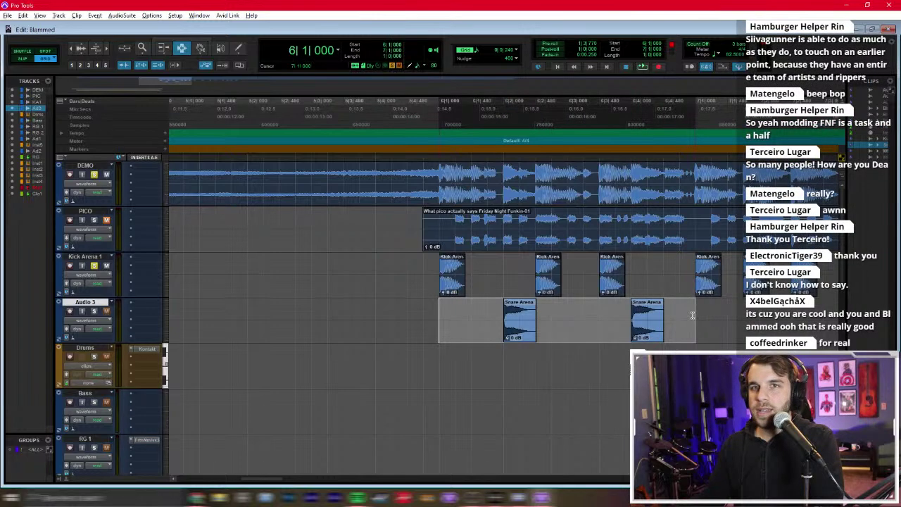
key("ctrl+d")
key("ctrl+d")
key("ctrl+bracketleft")
key("ctrl+bracketleft")
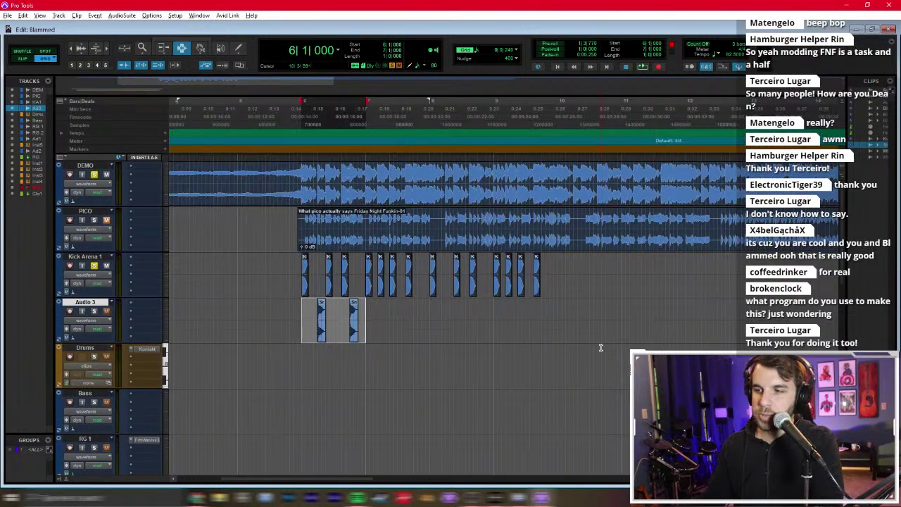
key("ctrl+d")
left_click(297, 314)
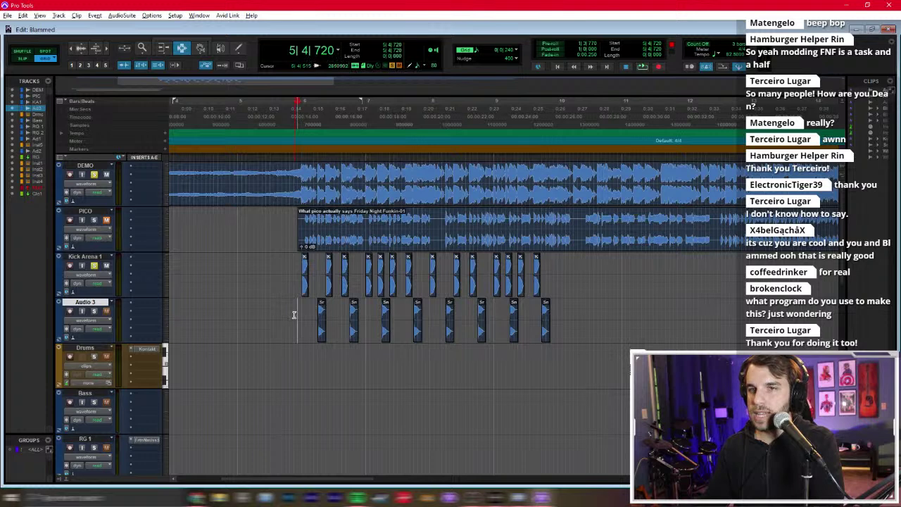
Step: Play the kick and snare patterns against the demo from 5|3|480
key("space")
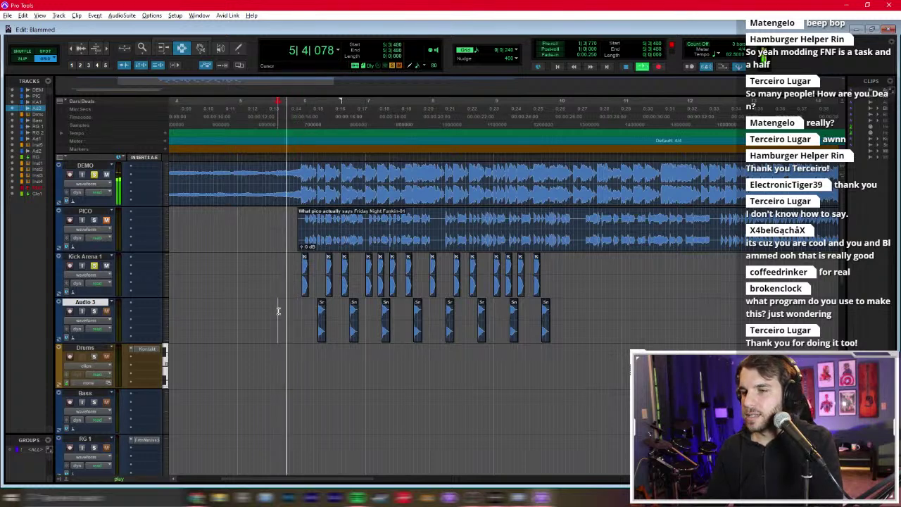
key("space")
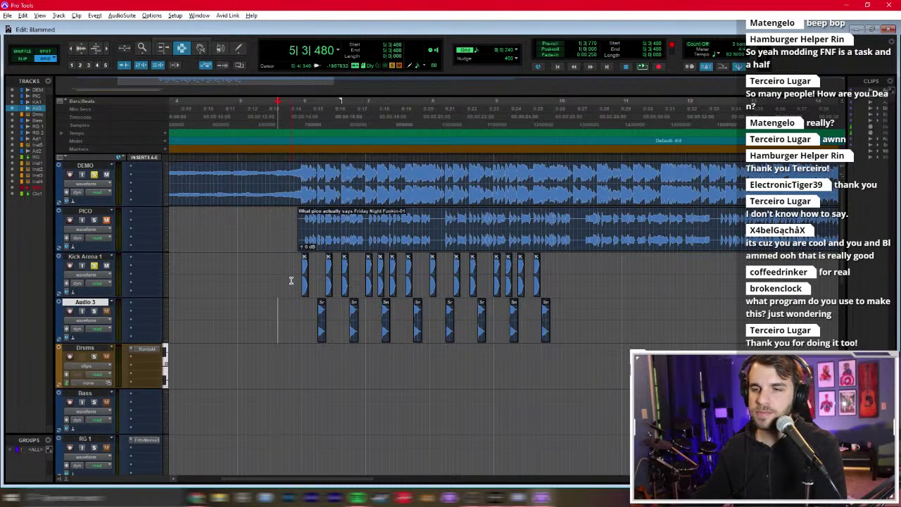
Step: Inspect the Serum synth on Inst 5 and the Fortin Nameless amp on RG 1, closing each plug-in window
scroll(291, 281, "down", 3)
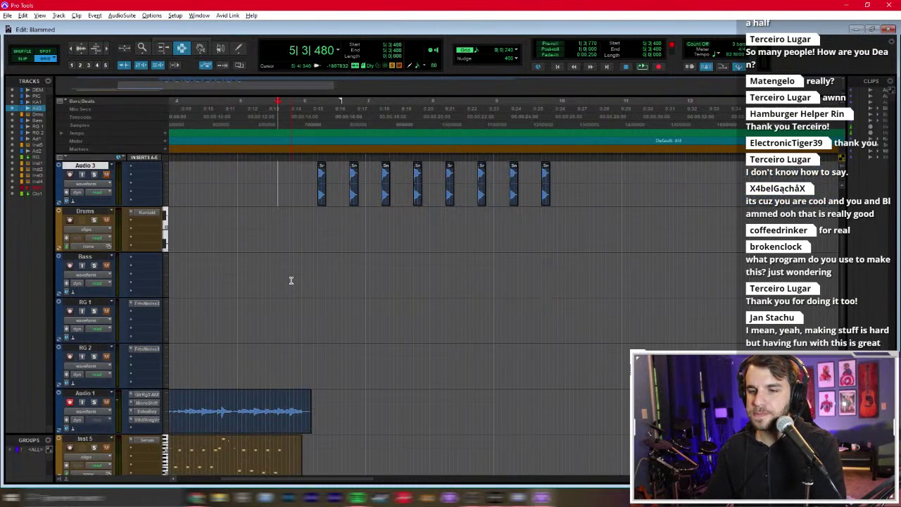
left_click(144, 438)
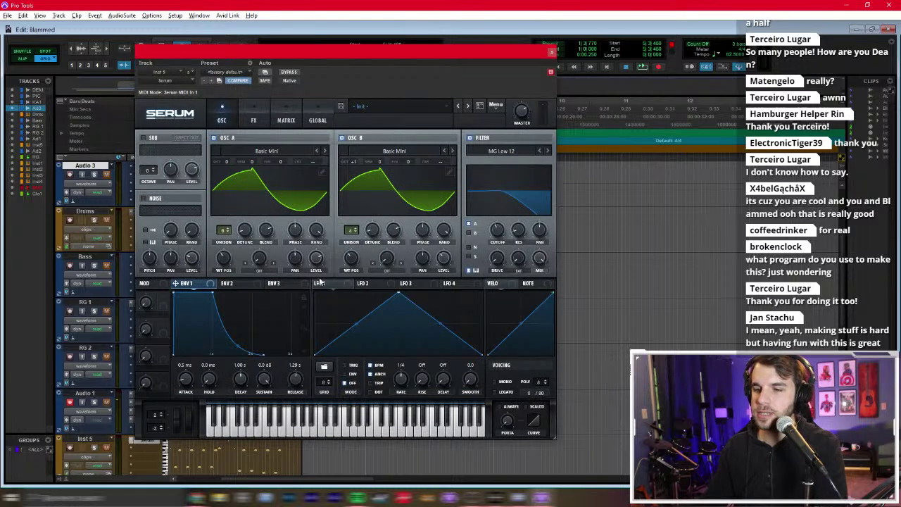
left_click(552, 53)
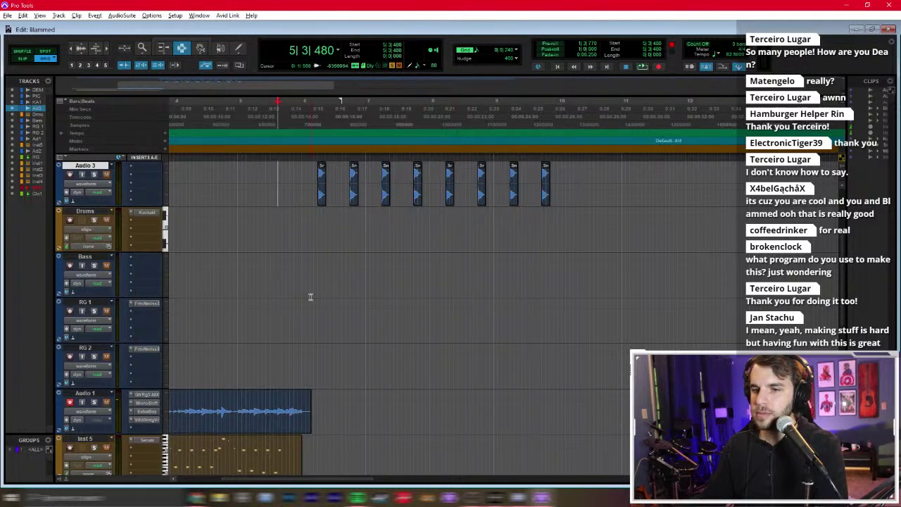
left_click(144, 304)
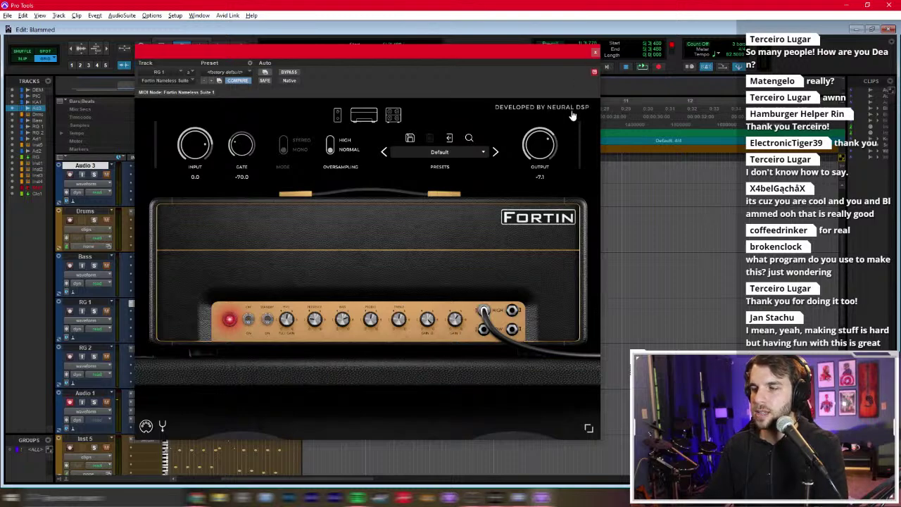
left_click(594, 54)
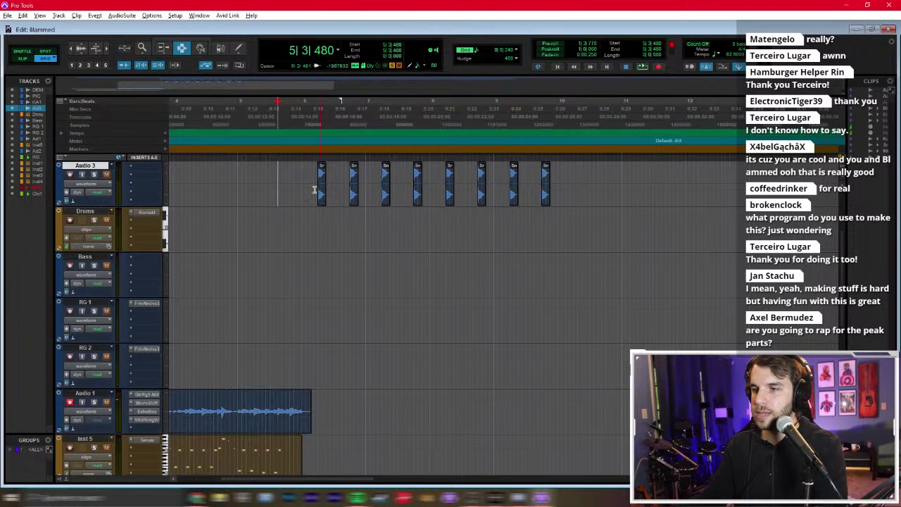
Step: Play the kick and snare patterns from just before bar 6 and again from 6|2|000
scroll(303, 282, "up", 3)
left_click(293, 284)
key("space")
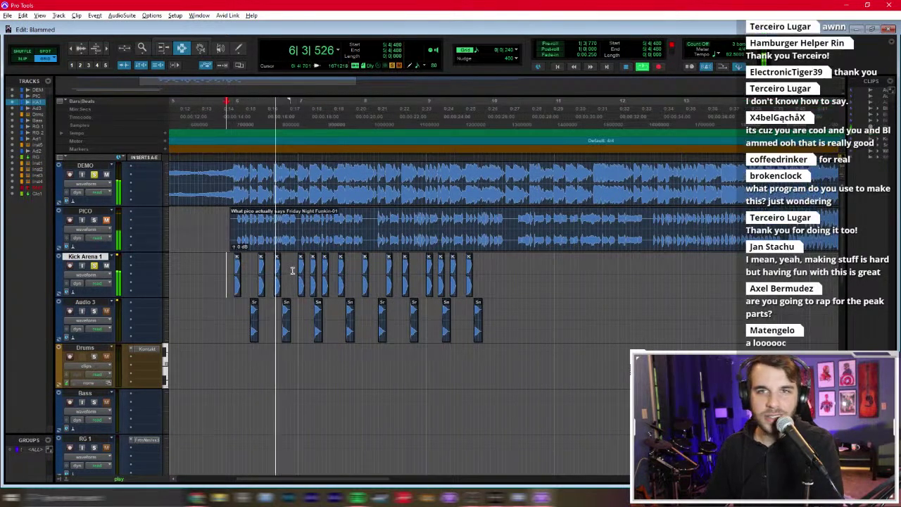
left_click(227, 291)
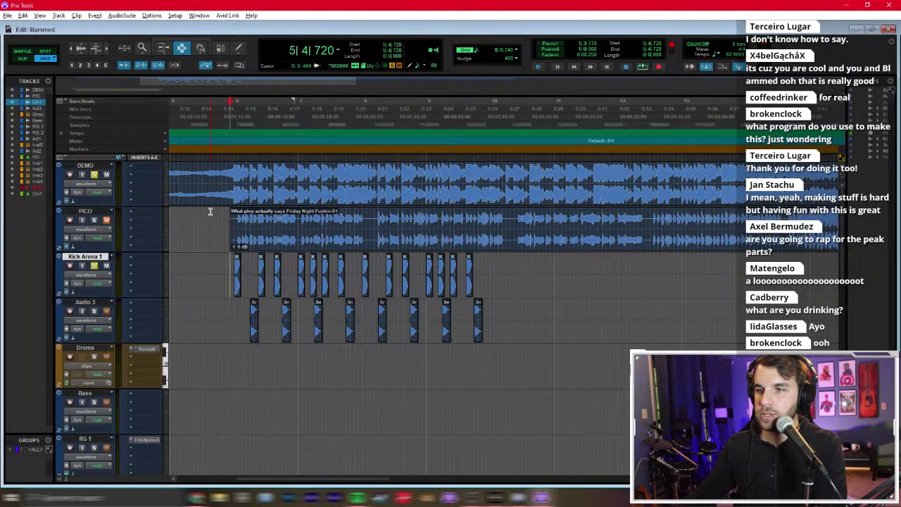
key("space")
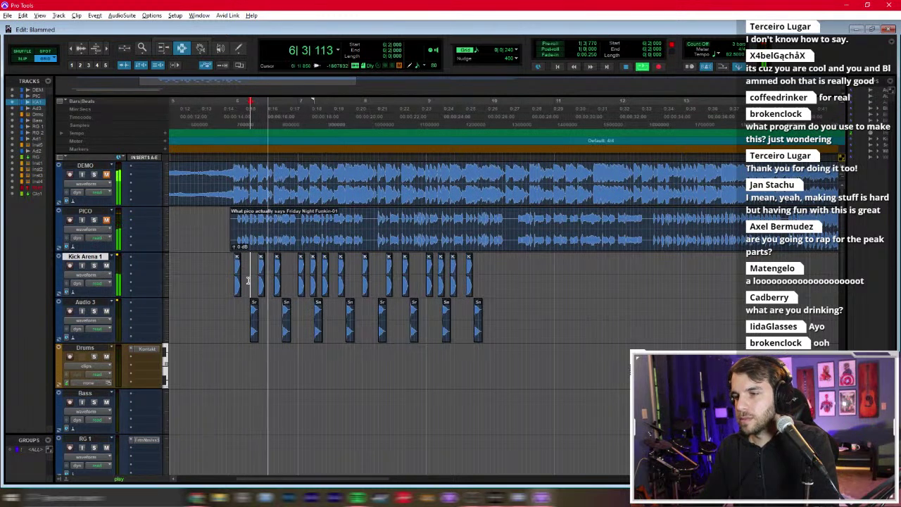
key("space")
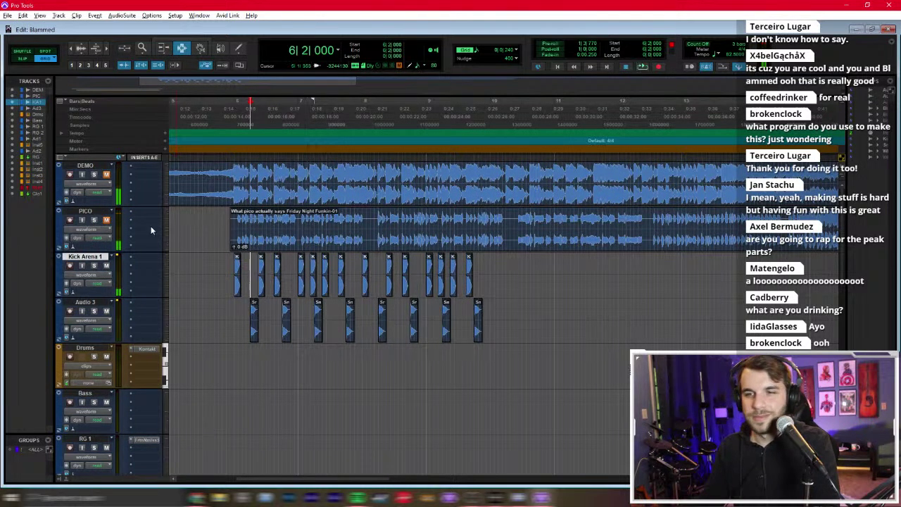
Step: Solo the DEMO track and play it twice from 6|1|000
left_click(95, 176)
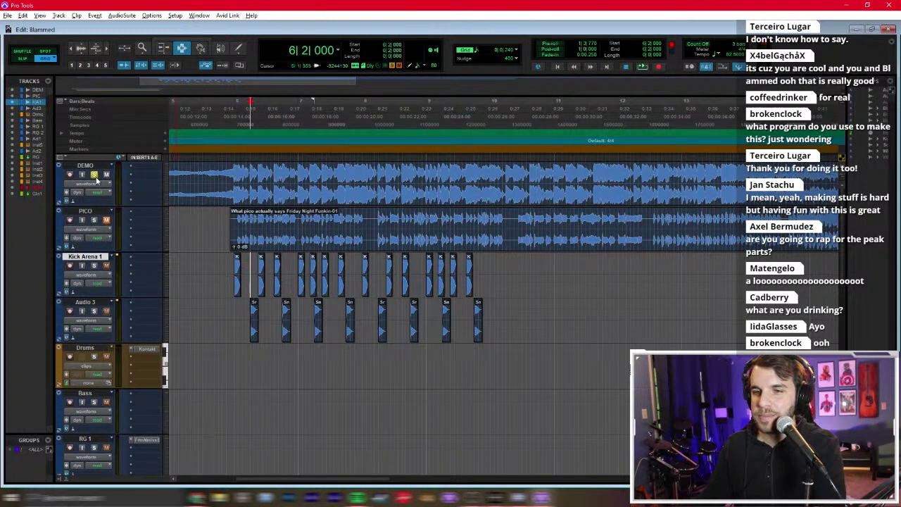
left_click(235, 187)
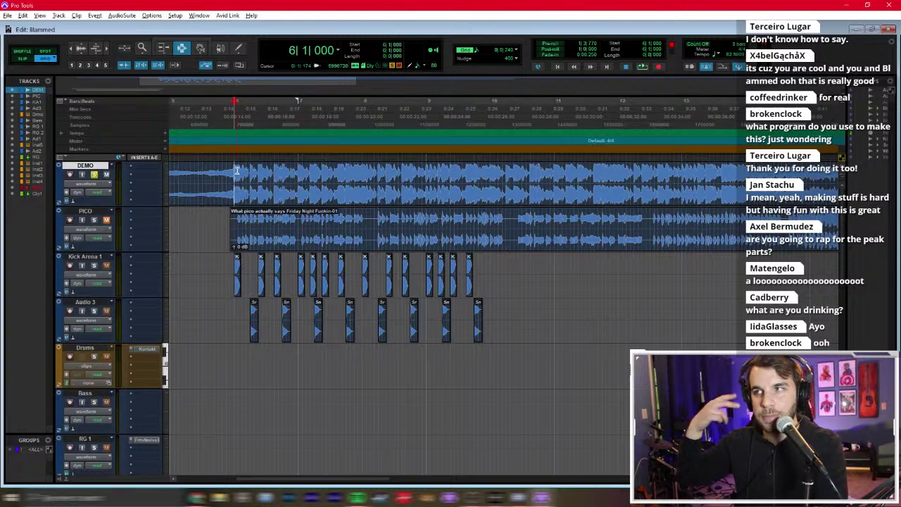
key("space")
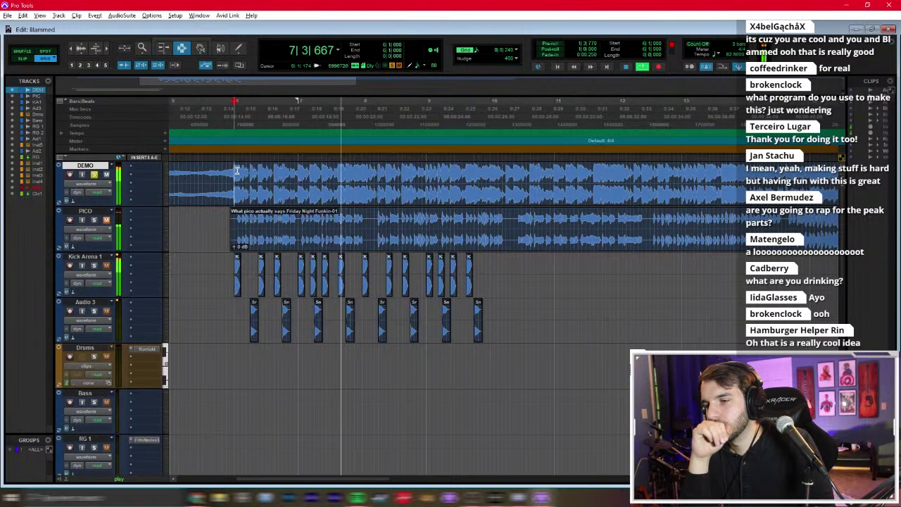
key("space")
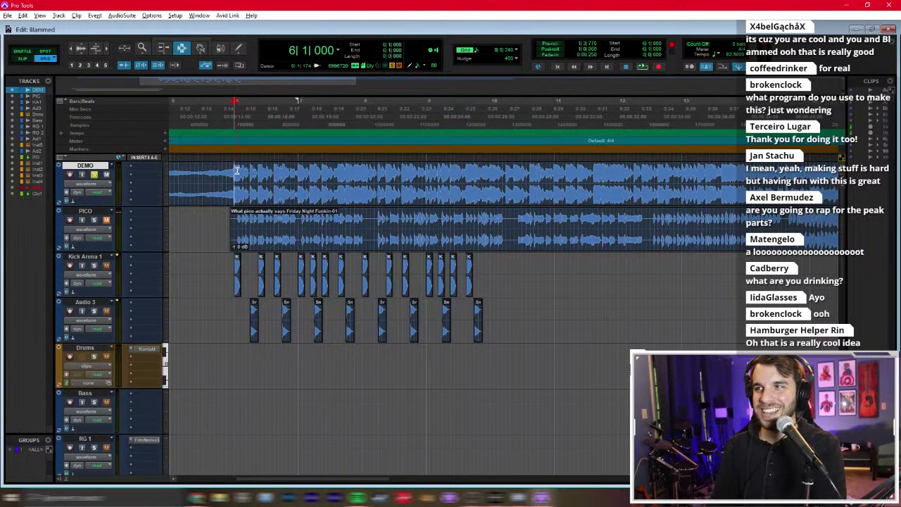
key("space")
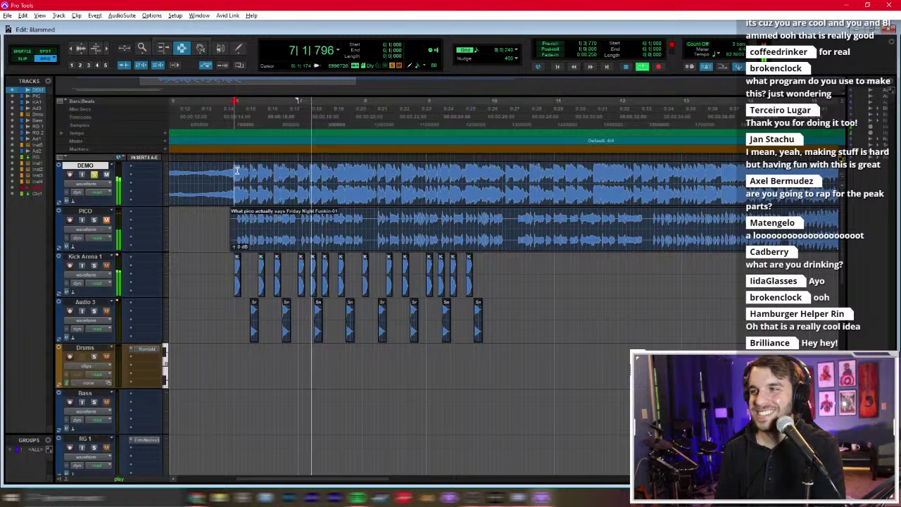
key("space")
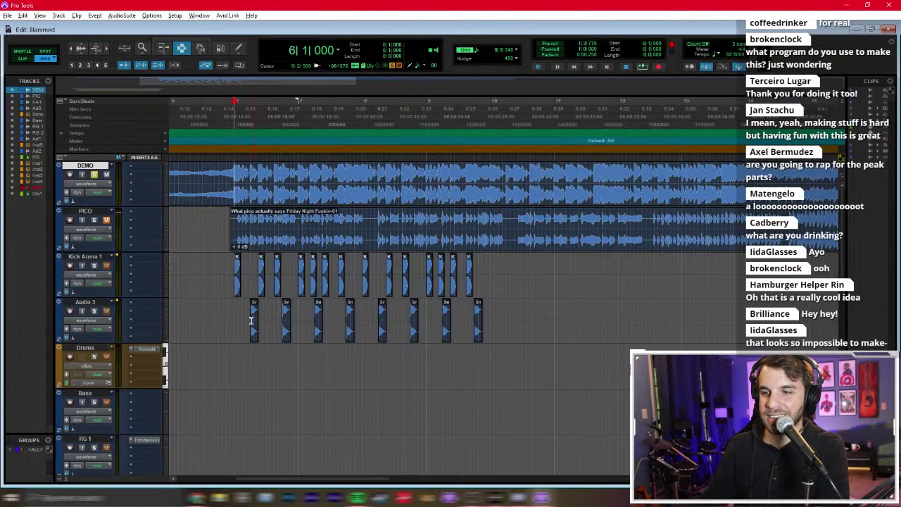
Step: Create three new mono audio tracks directly below Audio 3
left_click(238, 316)
left_click(513, 310)
left_click(242, 319)
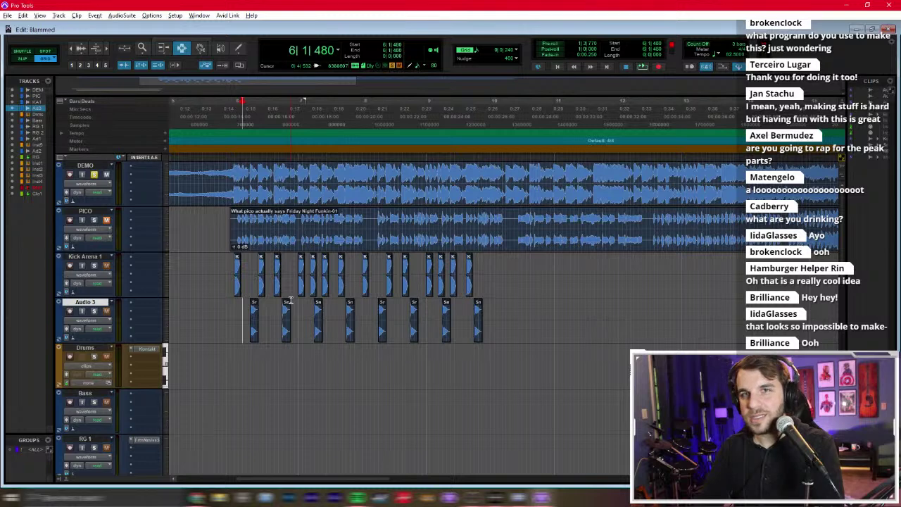
key("ctrl+shift+n")
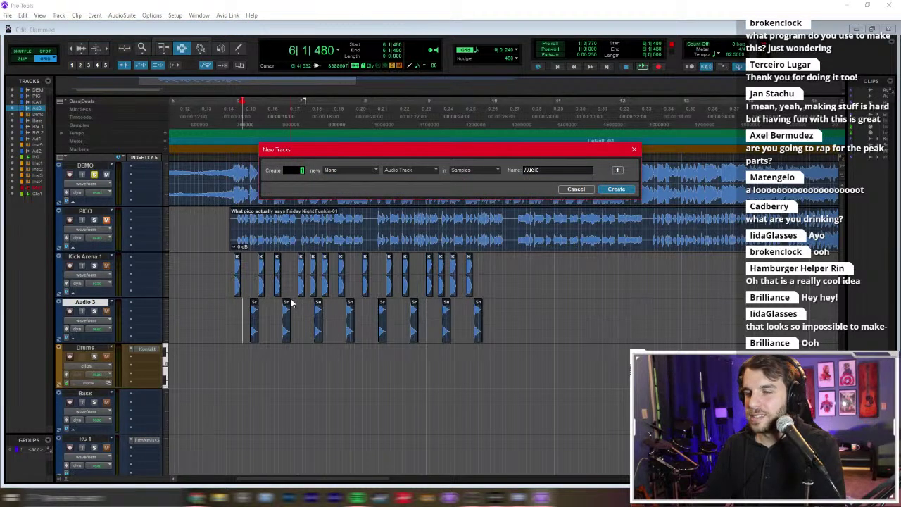
type("3")
key("Return")
scroll(141, 365, "down", 1)
Step: Assign an interface input to Audio 4 in the mixer and arm the track for recording
key("ctrl+equal")
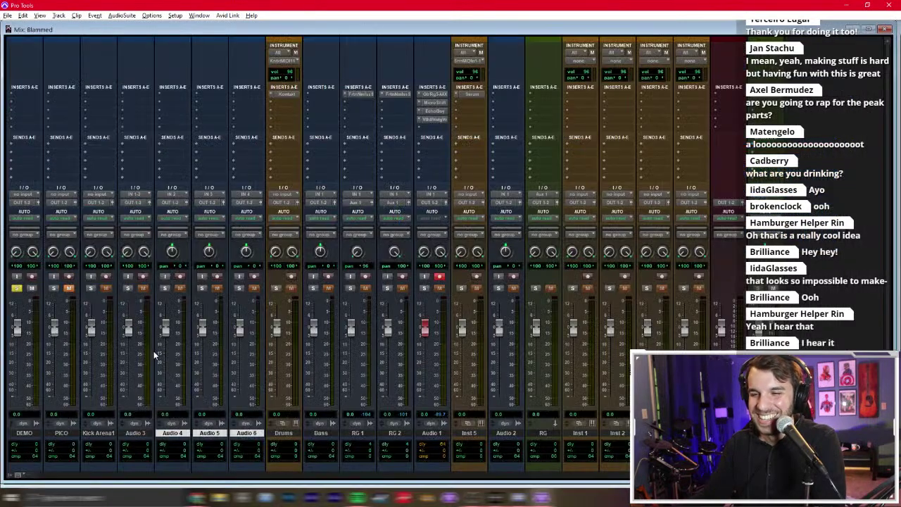
left_click(176, 197)
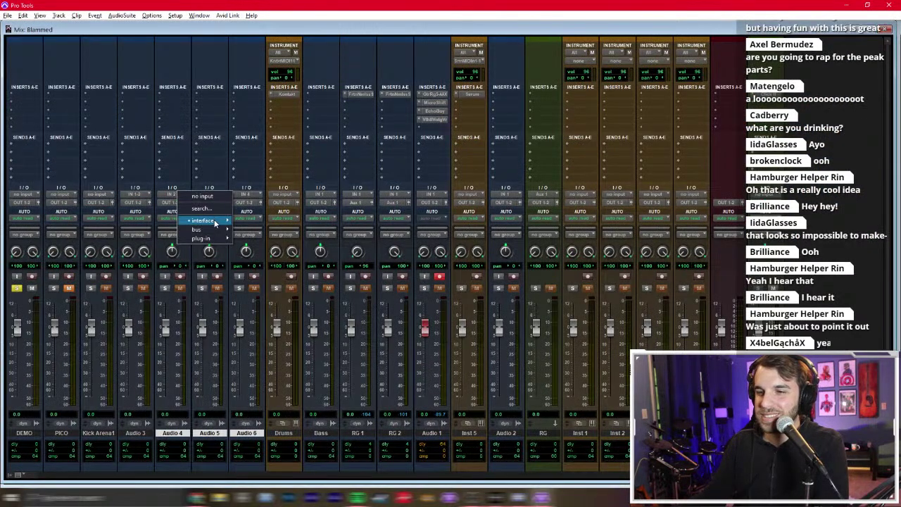
left_click(257, 240)
left_click(180, 278)
key("ctrl+equal")
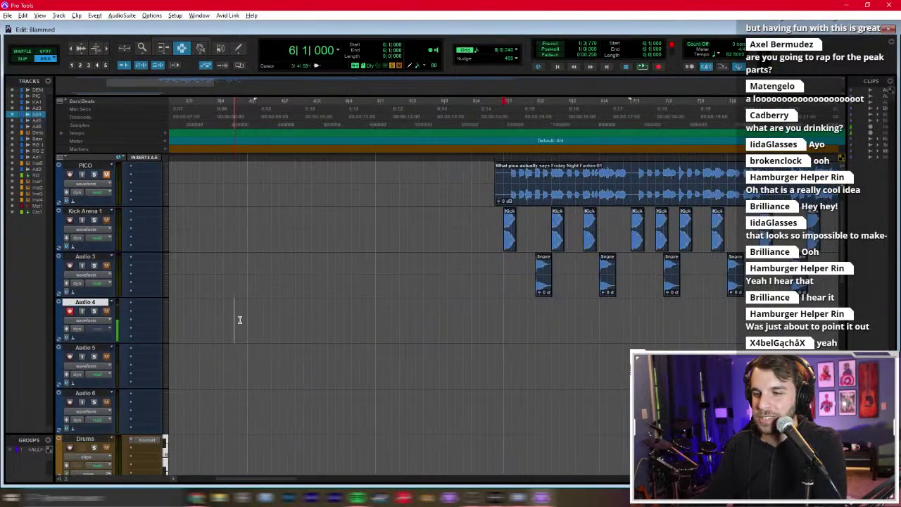
Step: Audition the demo from 6|1|000 and record a take of three vocal shouts on Audio 4 from the same point
left_click(501, 321)
scroll(503, 310, "right", 3)
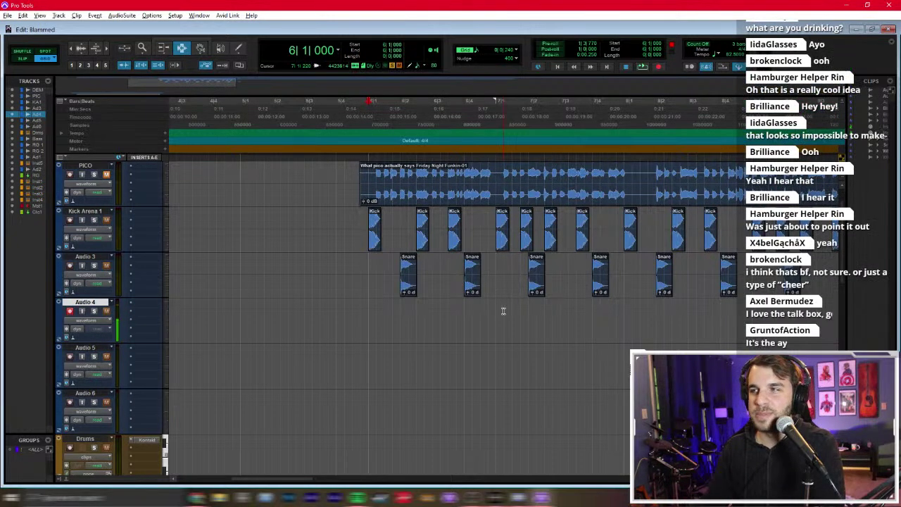
scroll(504, 310, "right", 2)
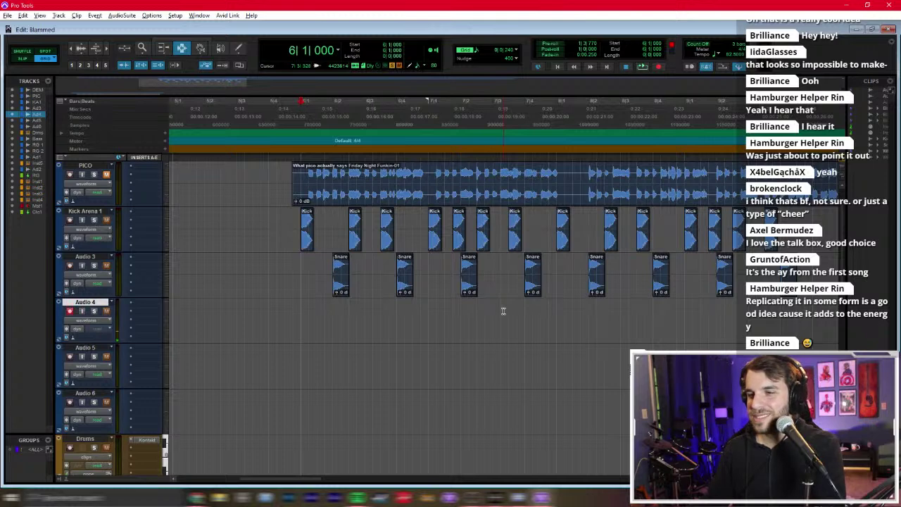
scroll(504, 310, "up", 1)
key("space")
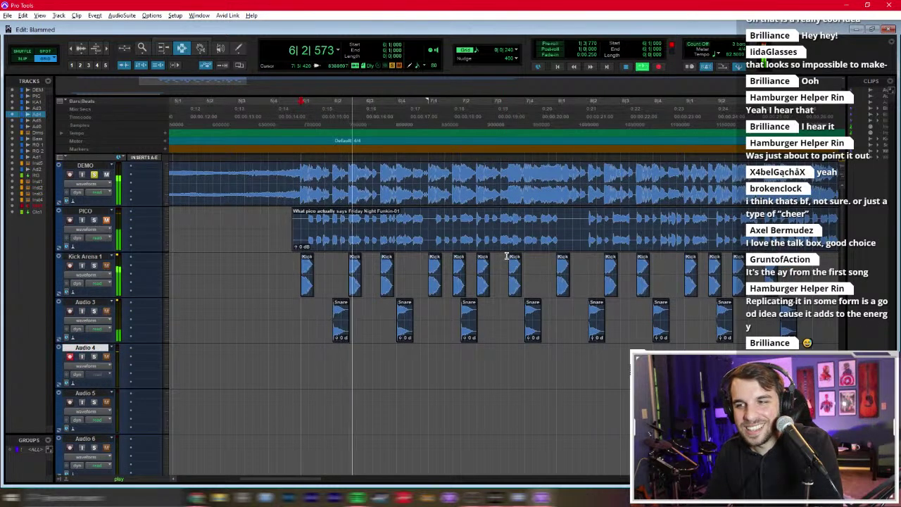
key("space")
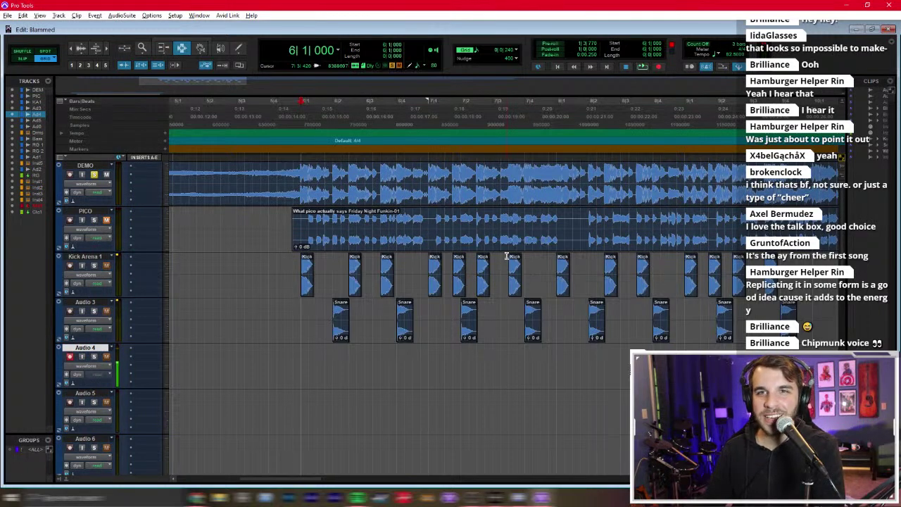
key("ctrl+space")
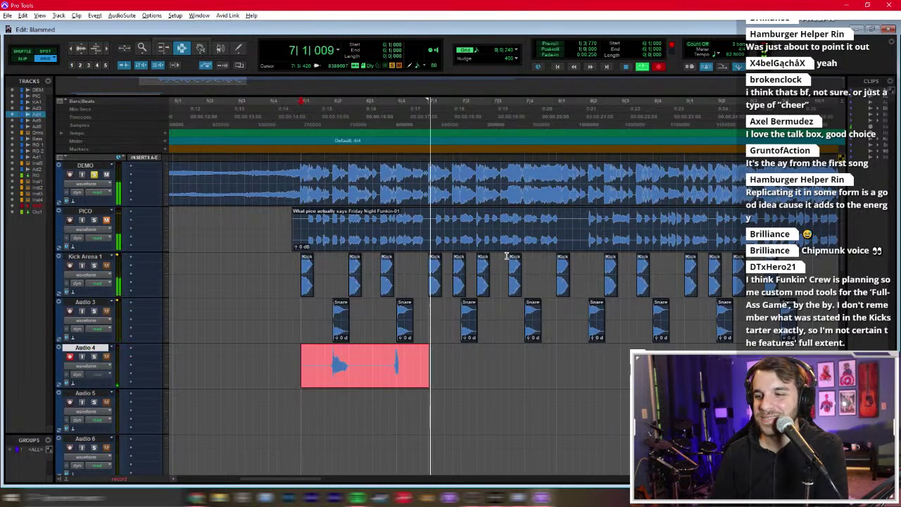
key("space")
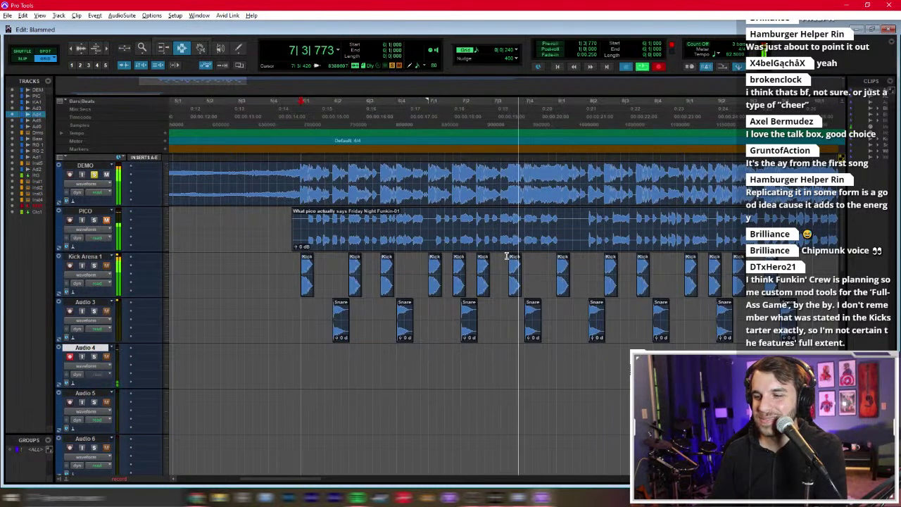
Step: Solo Audio 4 and trim the end of the recorded vocal clip to 7|3|240
left_click_drag(379, 376, 426, 372)
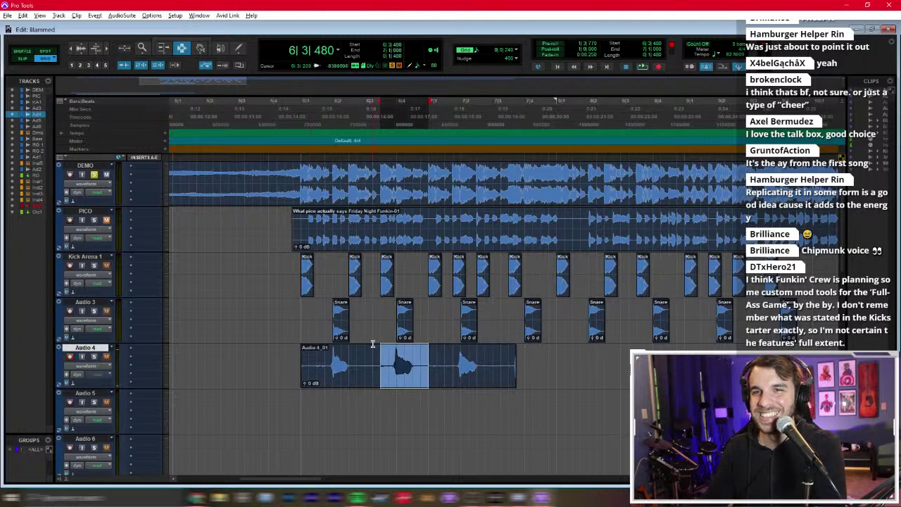
left_click(373, 343)
left_click(348, 366)
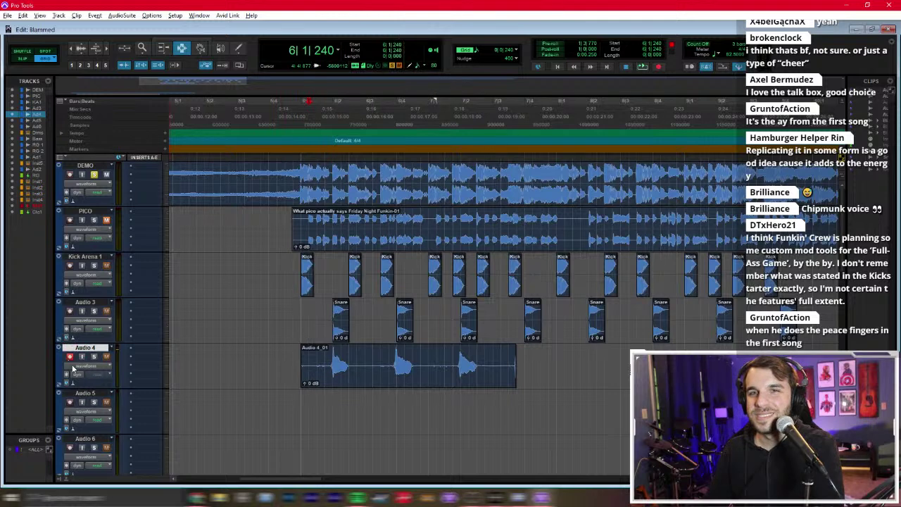
left_click(93, 356)
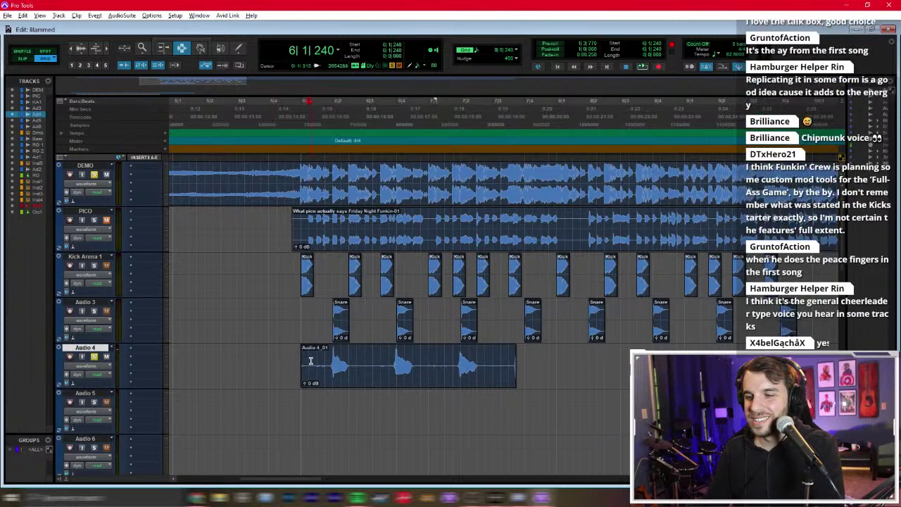
left_click(486, 367)
key("s")
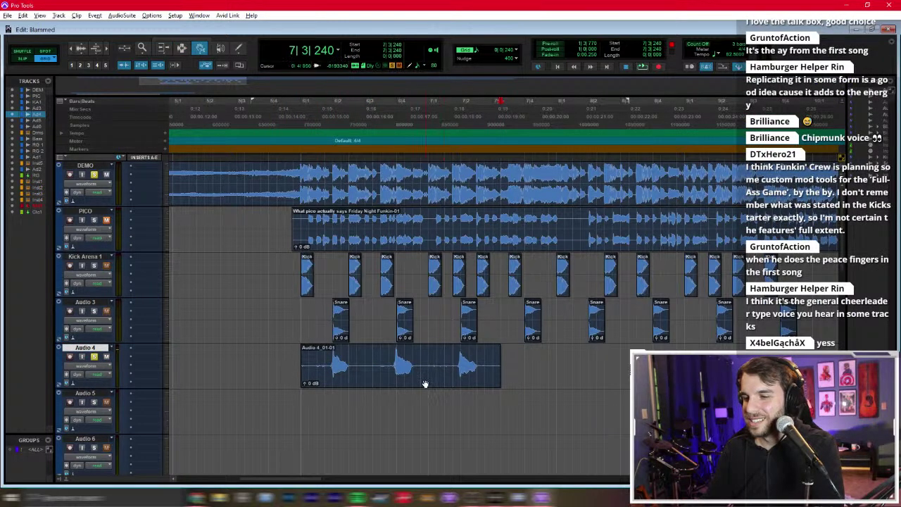
Step: Separate the second and third shouts from the Audio 4 clip and stack them under the first on Audio 5 and Audio 6
left_click_drag(380, 373, 335, 420)
key("b")
left_click(455, 378)
key("b")
left_click_drag(457, 378, 329, 472)
Step: Shift the Audio 6 shout slightly off the grid to line up its attack with the shout on Audio 4
key("F7")
key("t")
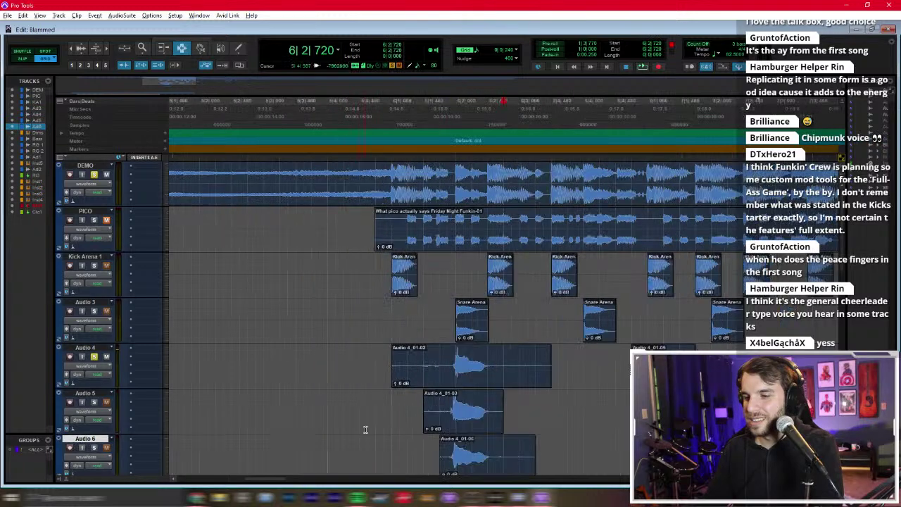
scroll(447, 393, "down", 2)
left_click_drag(439, 416, 446, 423)
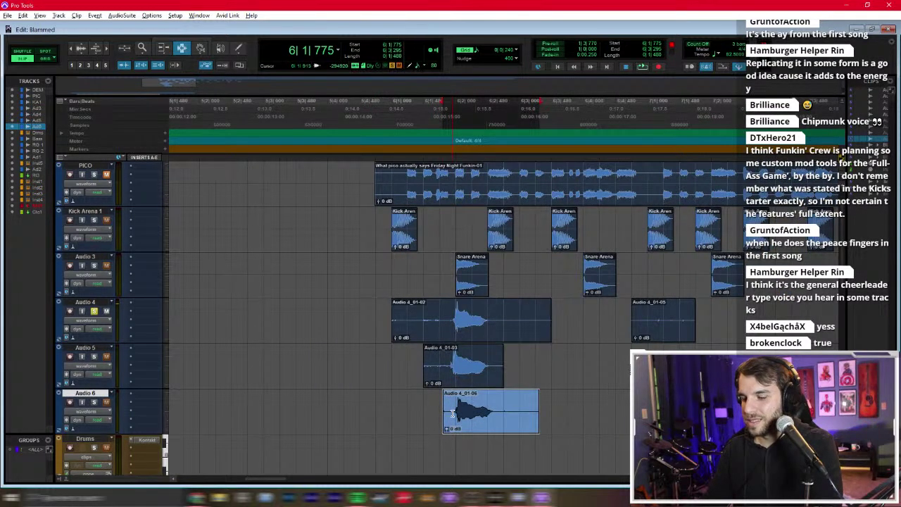
left_click(449, 417)
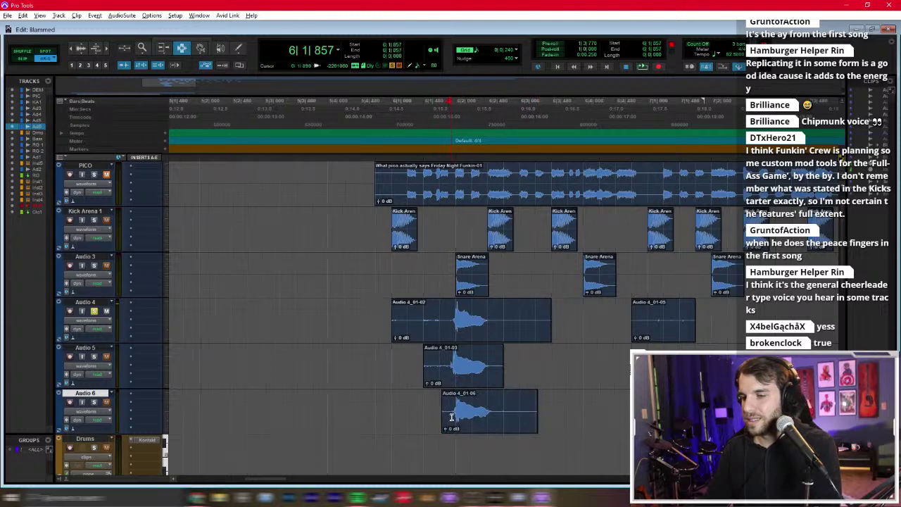
Step: Trim the start of the shout clips on Audio 4, Audio 5 and Audio 6 to 6|2|000 and audition them from 6|1|000
left_click_drag(450, 385, 363, 332)
key("Delete")
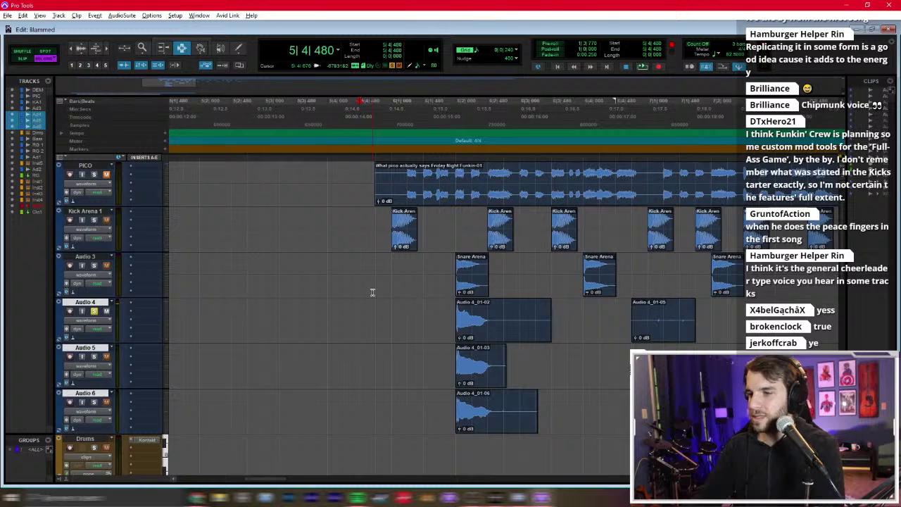
left_click(405, 316)
key("space")
key("space")
scroll(135, 306, "up", 2)
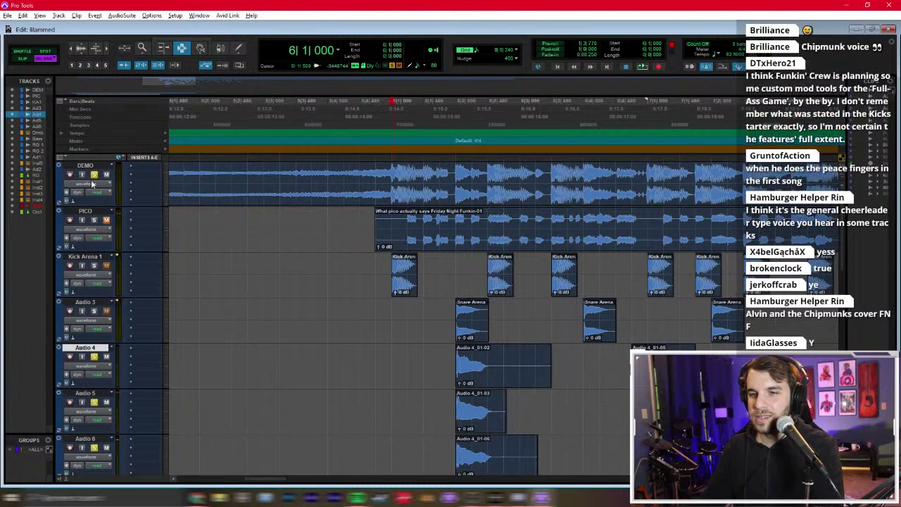
scroll(414, 317, "down", 2)
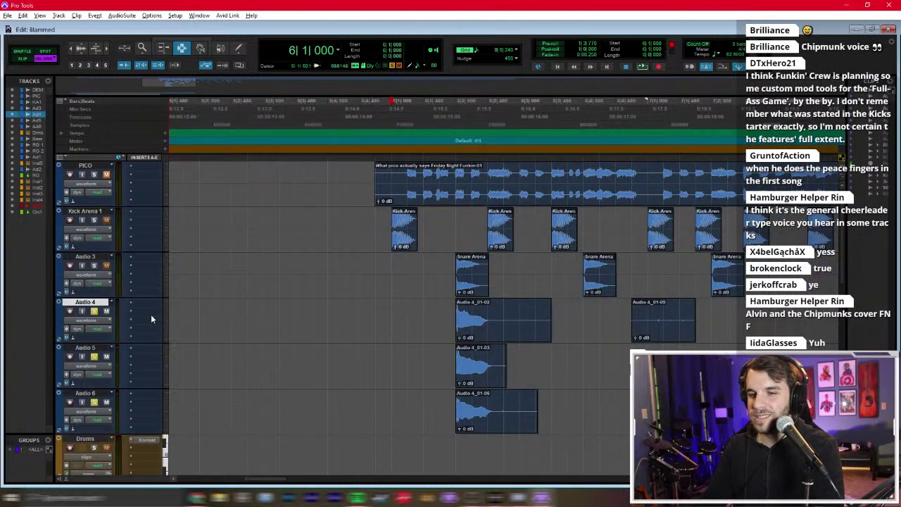
Step: Pan Audio 4 hard left and Audio 6 hard right while the layered shouts play
key("space")
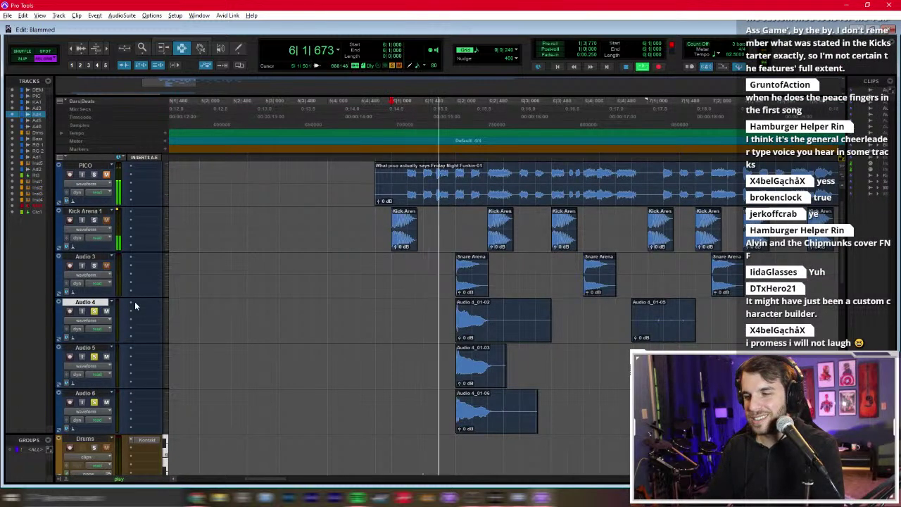
key("ctrl+equal")
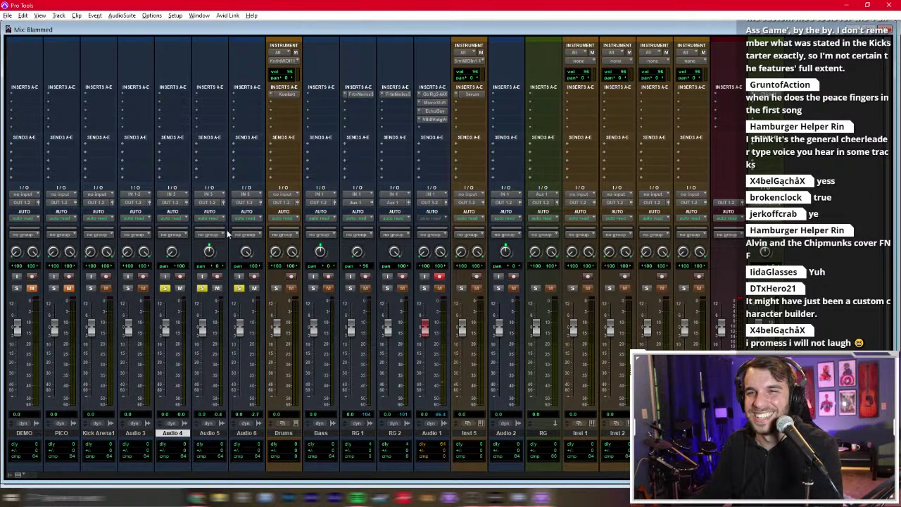
key("ctrl+equal")
key("space")
Step: Insert Little AlterBoy on Audio 4, Audio 5 and Audio 6, with Audio 4 at pitch 1.0 and formant 3.6
left_click(151, 307)
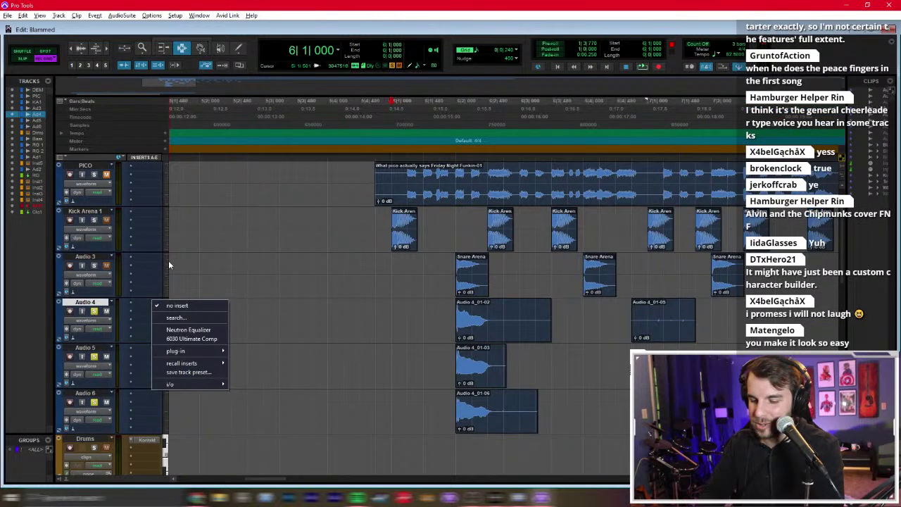
type("fab")
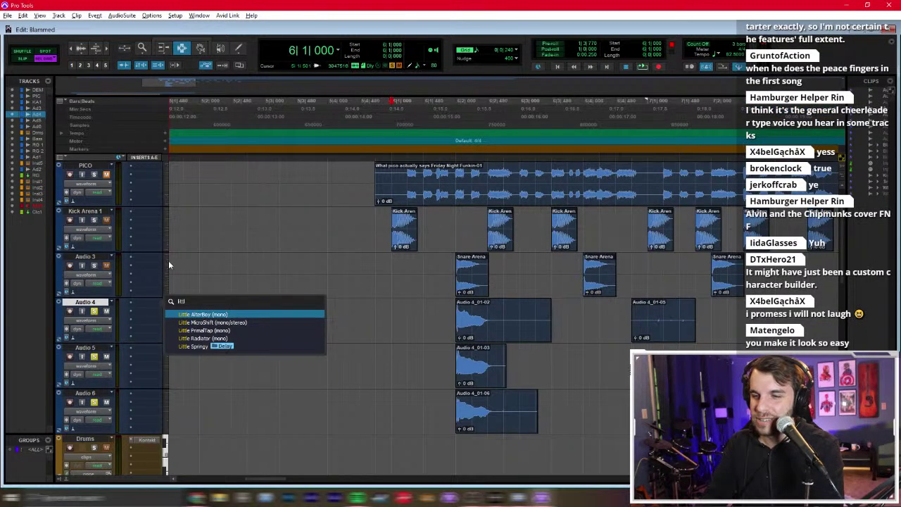
key("Escape")
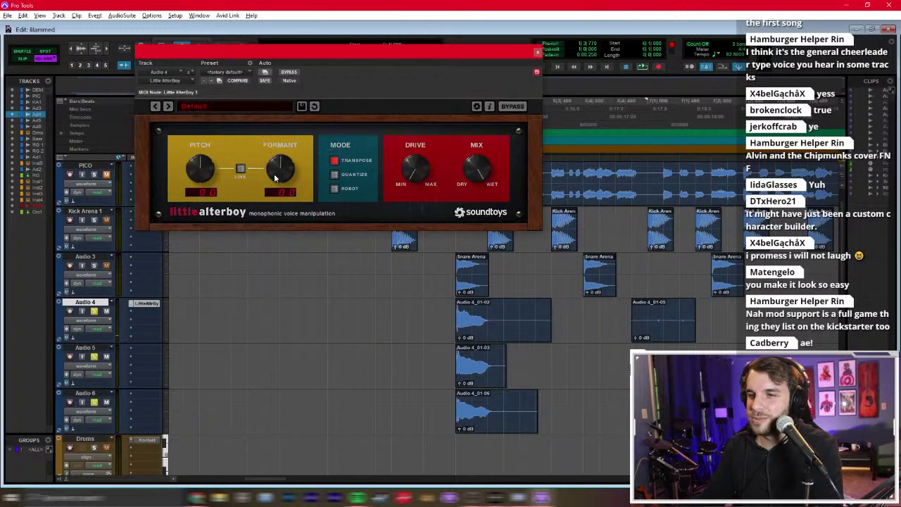
key("space")
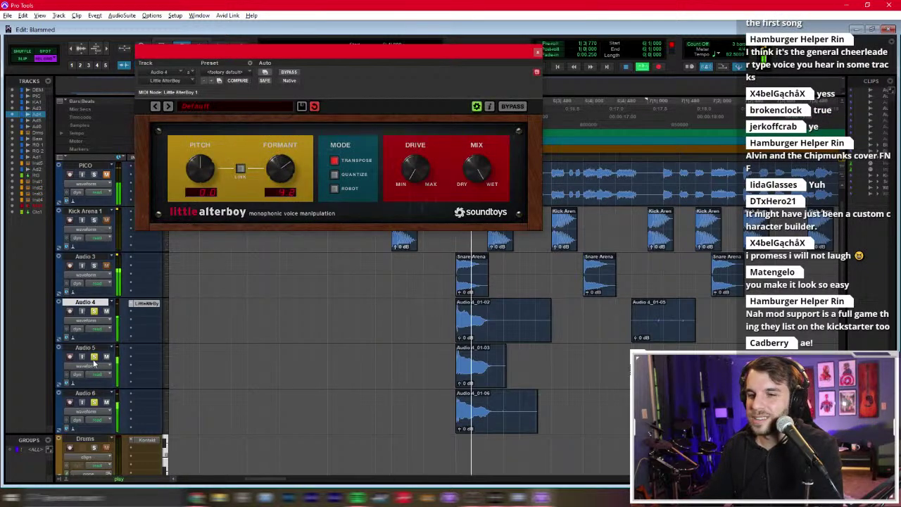
key("space")
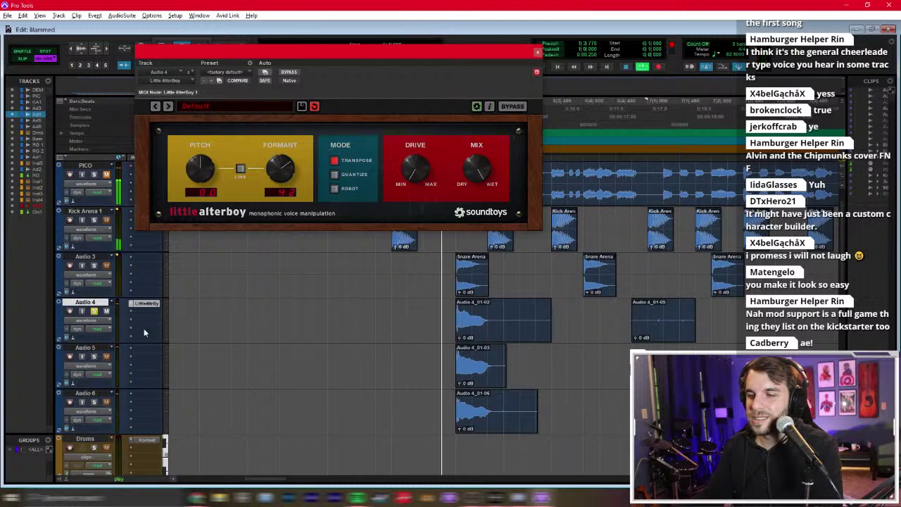
key("space")
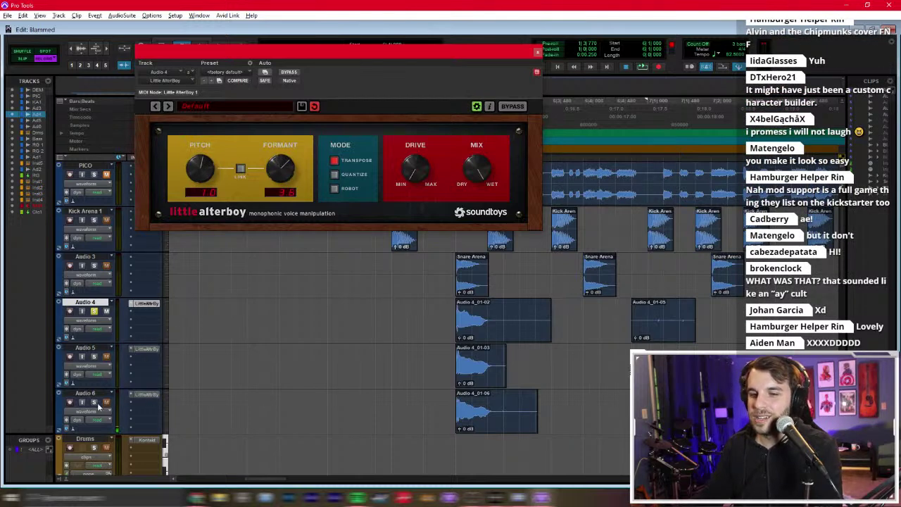
Step: Solo Audio 5 and Audio 6 too and set Audio 5's Little AlterBoy to pitch -1.0 and formant 4.9
left_click(94, 357)
key("space")
key("space")
left_click(144, 349)
key("space")
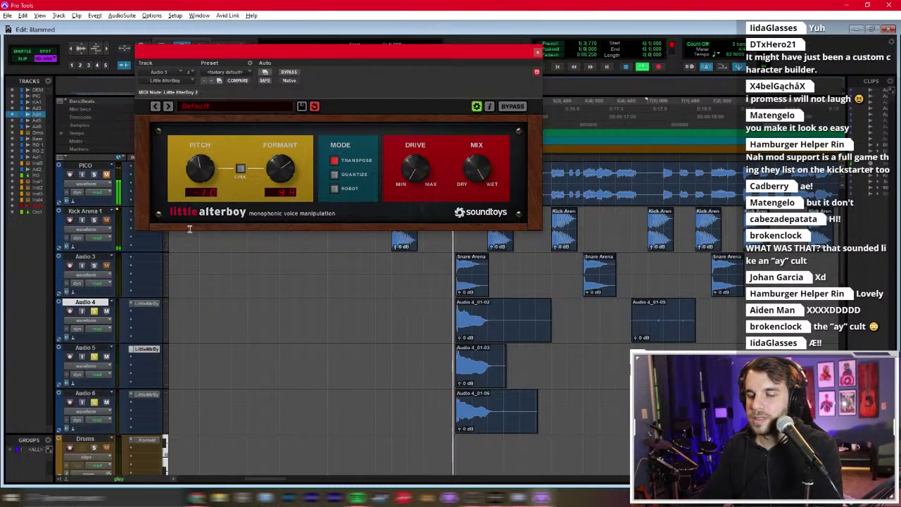
key("space")
left_click(538, 52)
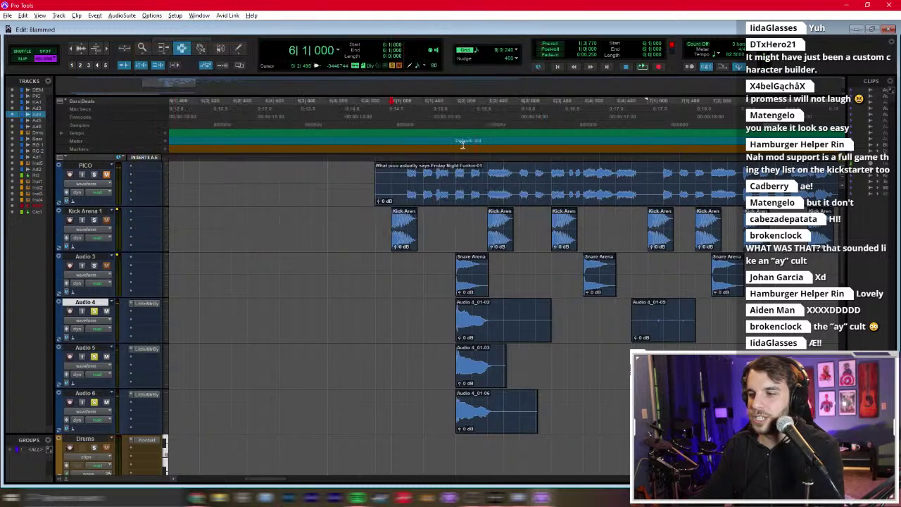
Step: Audition the shouts and cut the tails of the clips on Audio 4, Audio 5 and Audio 6 to the same end point
left_click_drag(400, 332, 563, 398)
left_click(438, 324)
key("space")
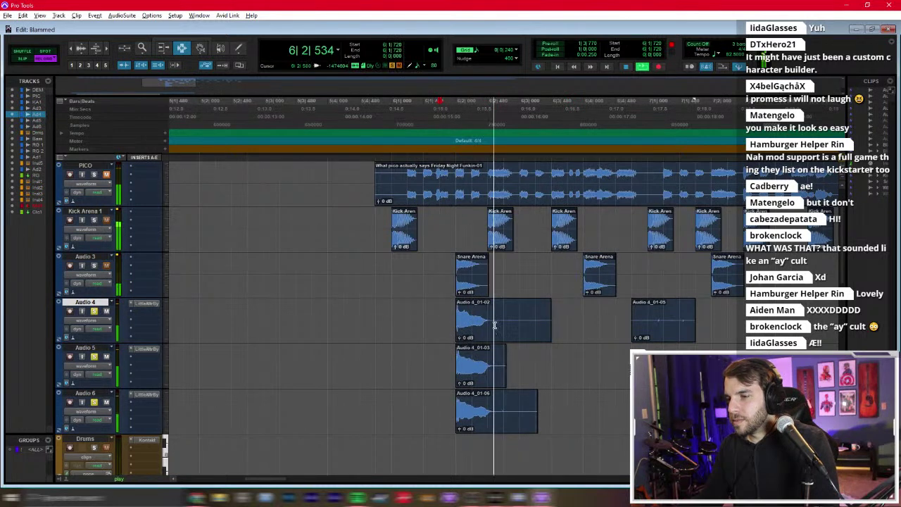
left_click_drag(503, 317, 572, 397)
key("Delete")
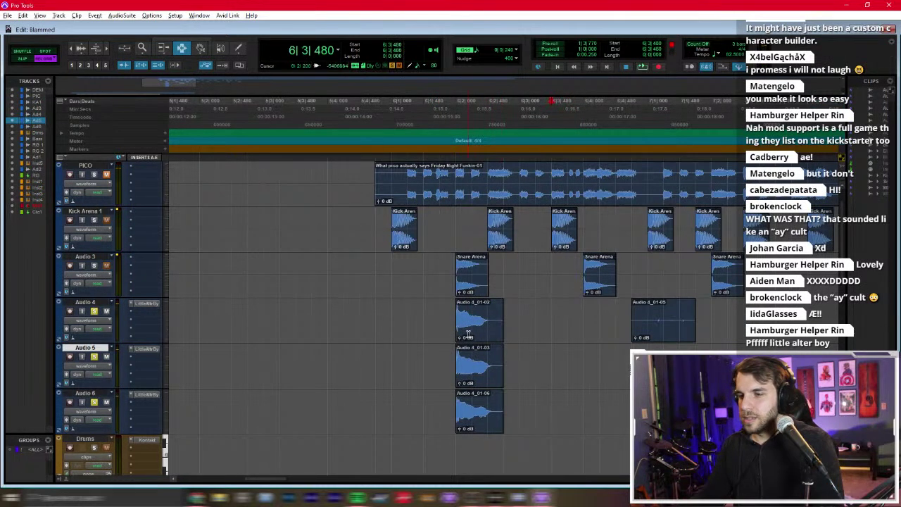
Step: Route the outputs of Audio 4, Audio 5 and Audio 6 to a new stereo aux track named Ayy
left_click_drag(85, 302, 85, 394)
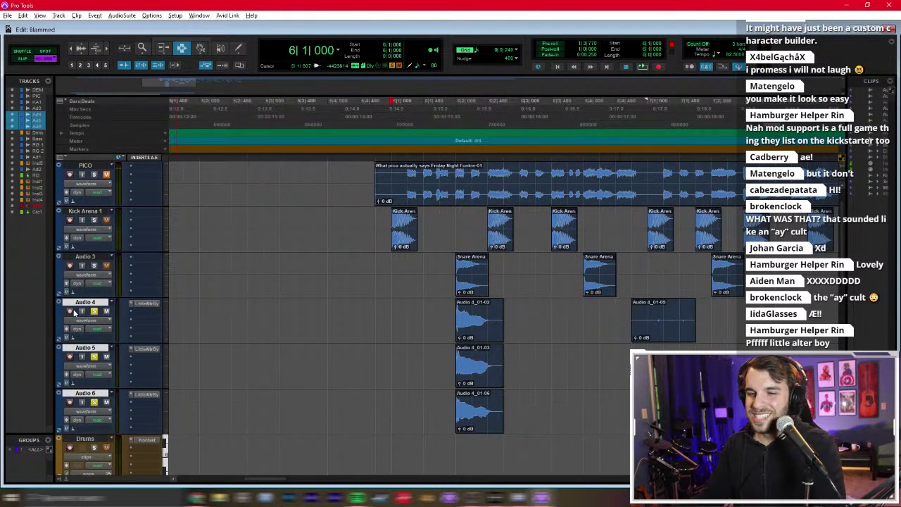
right_click(84, 303)
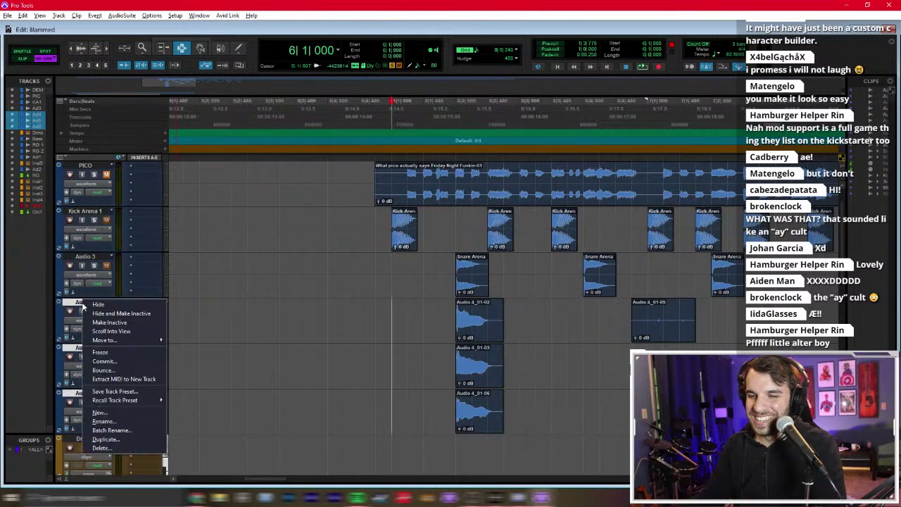
left_click(76, 397)
key("ctrl+equal")
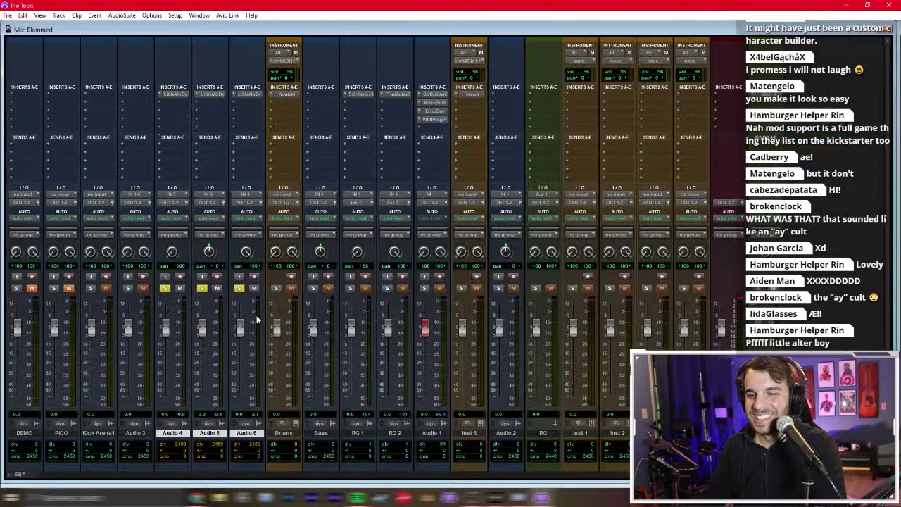
left_click(247, 205)
left_click(278, 256)
type("Ayy")
key("Return")
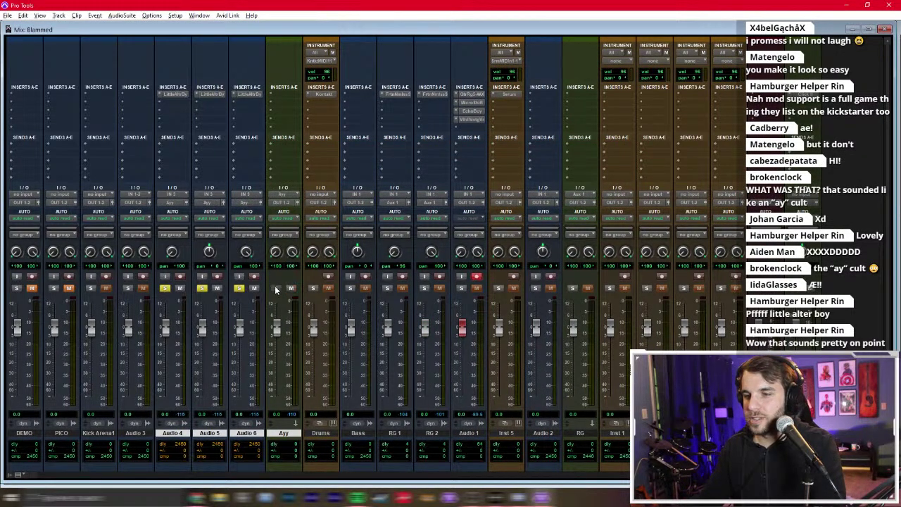
Step: Commit the three shout tracks and the Ayy aux offline, hiding and deactivating the source tracks
key("ctrl+equal")
right_click(107, 434)
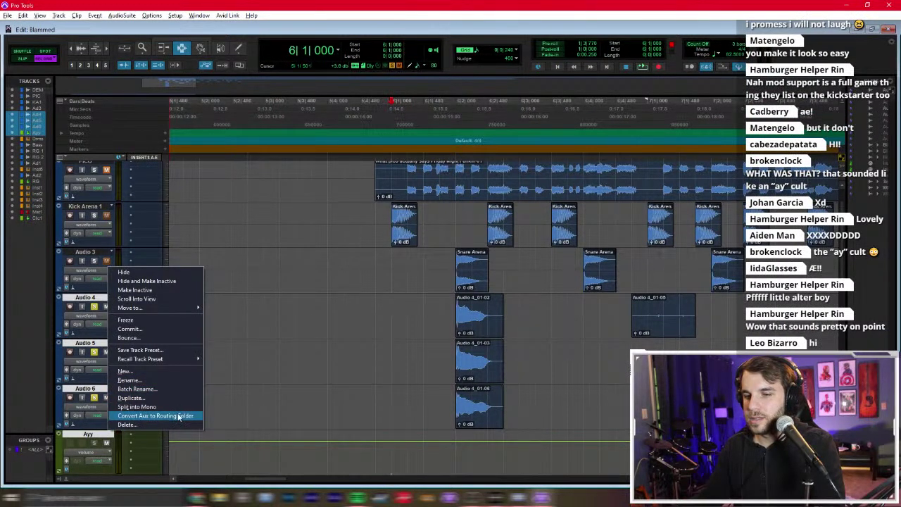
left_click(187, 330)
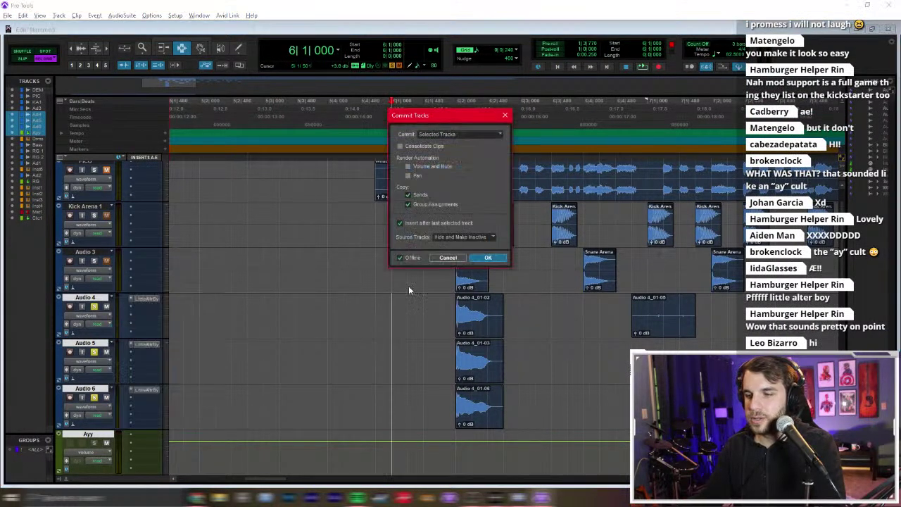
left_click(497, 258)
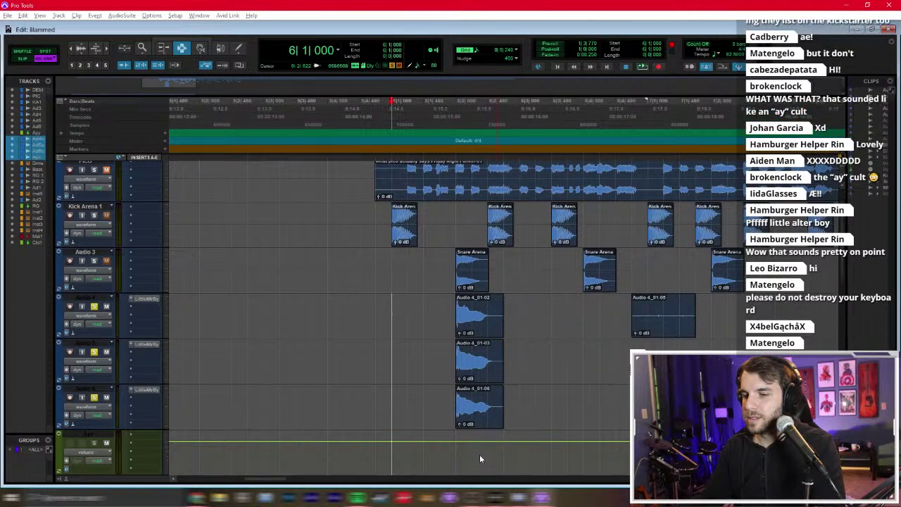
Step: Delete the committed tracks Audio 4.cm, Audio 5.cm and Audio 6.cm, keeping only Ayy.cm
left_click(92, 390)
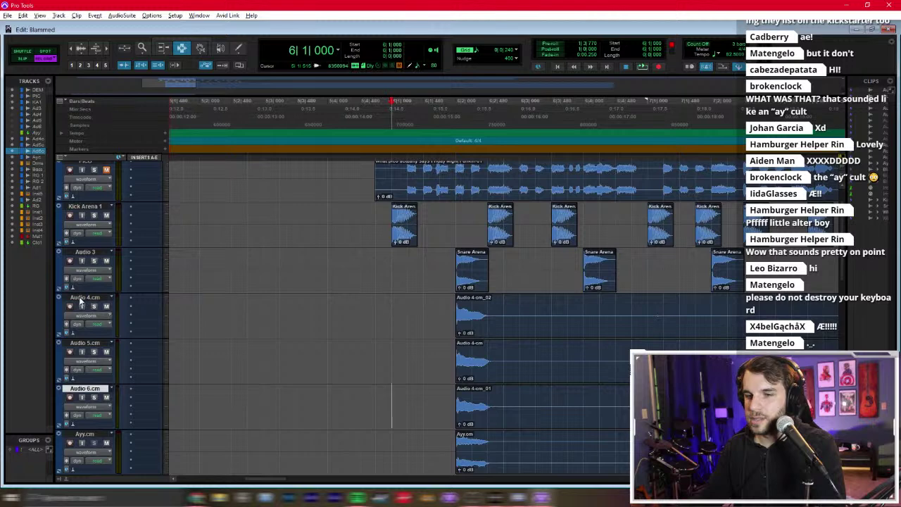
left_click(79, 300)
left_click(87, 389, "shift")
right_click(90, 385)
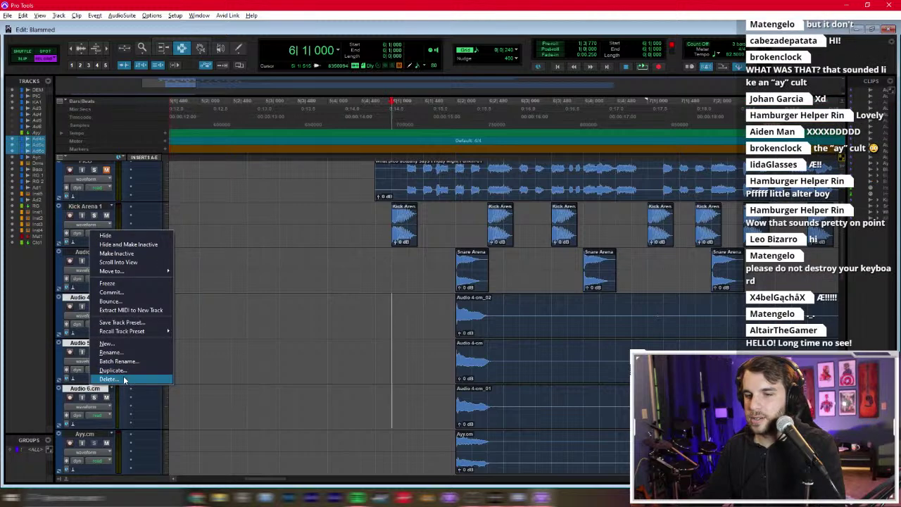
left_click(109, 379)
key("Return")
key("KP_Enter")
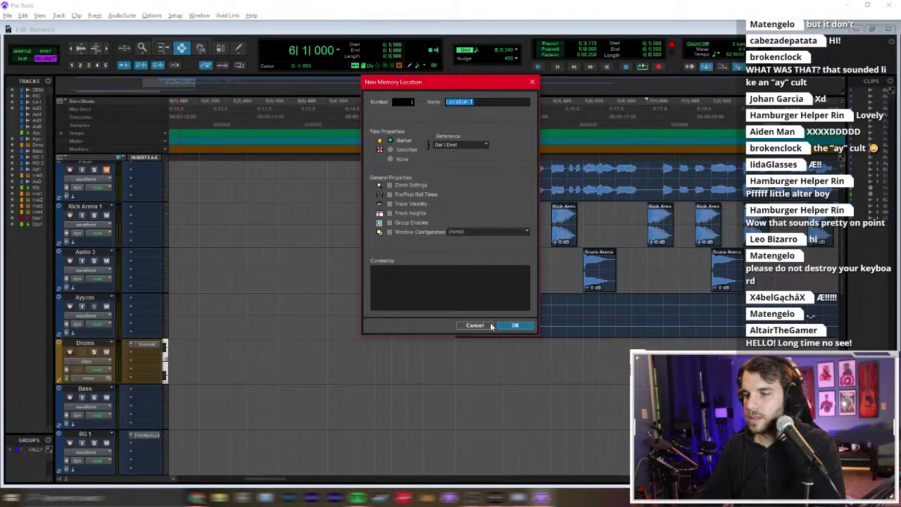
left_click(474, 325)
Step: Trim the Ayy.cm clip to end at 6|2|480 and audition it with its track soloed
left_click(455, 313)
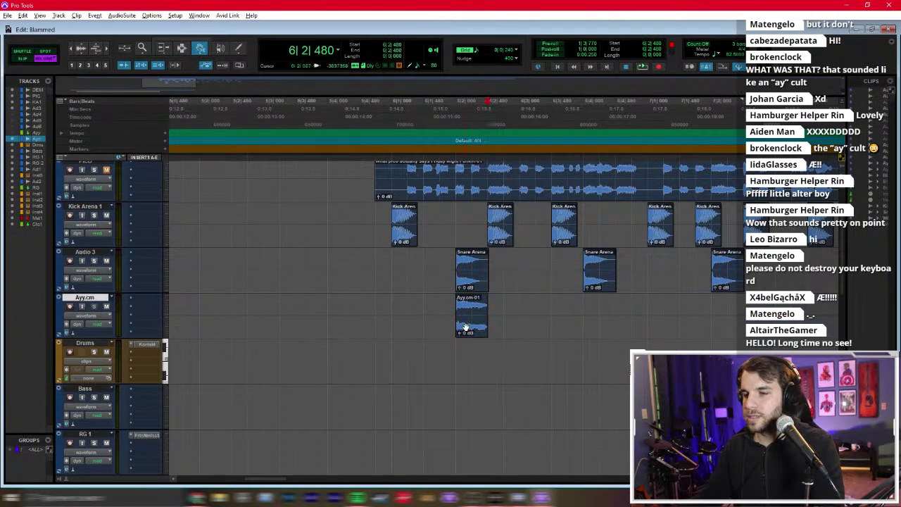
double_click(458, 312)
key("space")
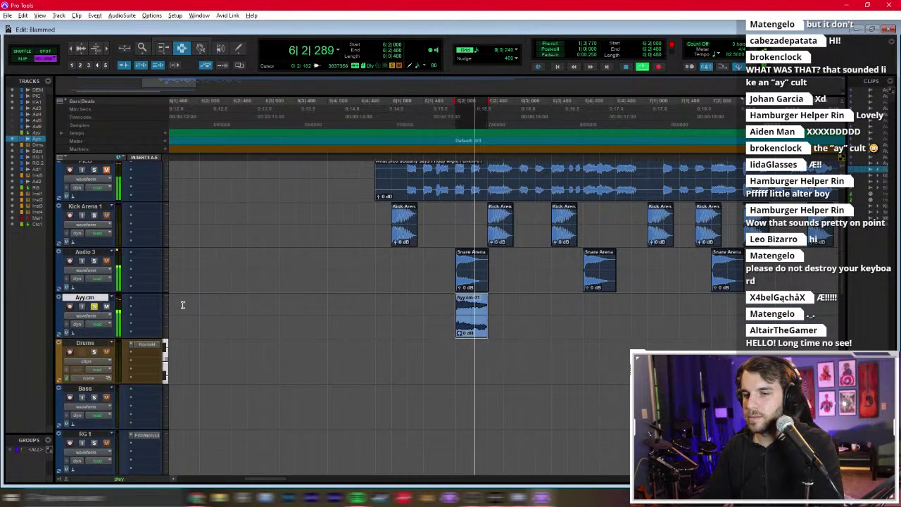
Step: Insert Neutron Equalizer on Ayy.cm and enable a 12 dB low-cut filter at about 691 Hz
left_click(142, 302)
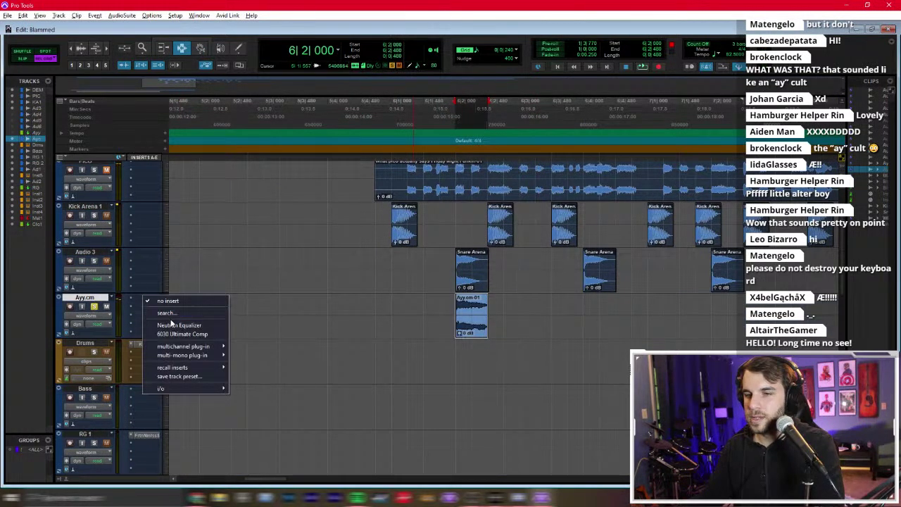
left_click(477, 318)
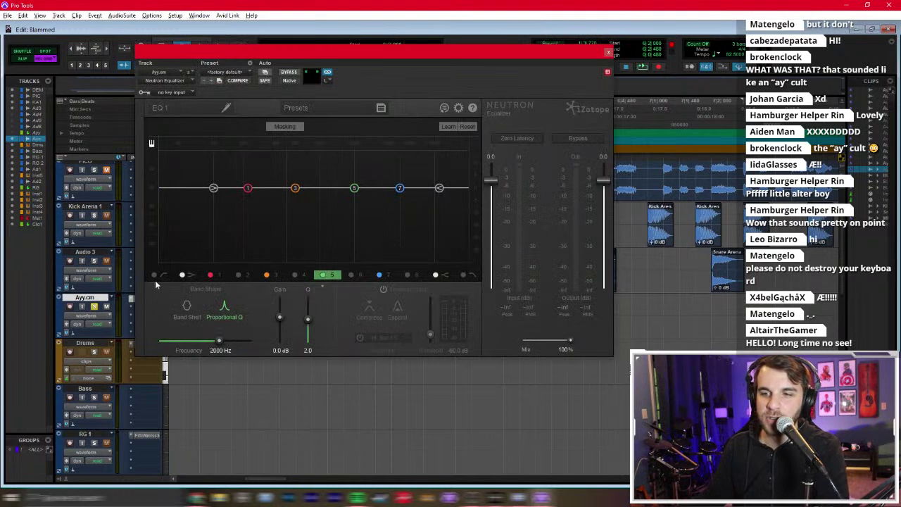
left_click(154, 275)
left_click_drag(182, 188, 290, 188)
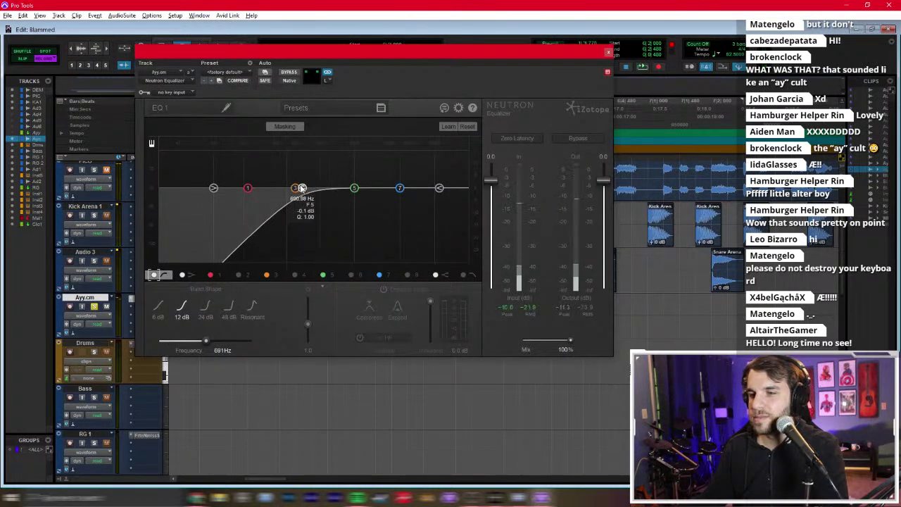
key("ctrl+w")
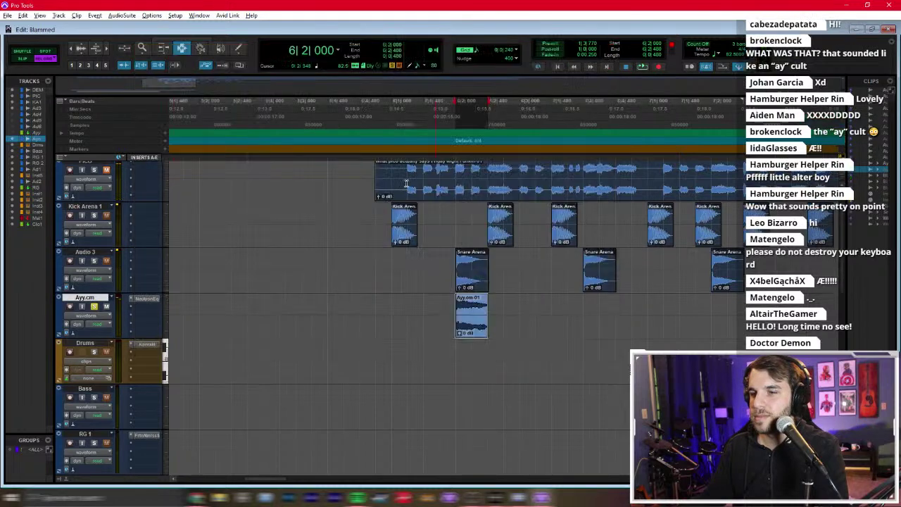
Step: Insert the stereo D-Verb on Ayy.cm, set its mix to 14% and audition the shout
left_click(155, 309)
type("val")
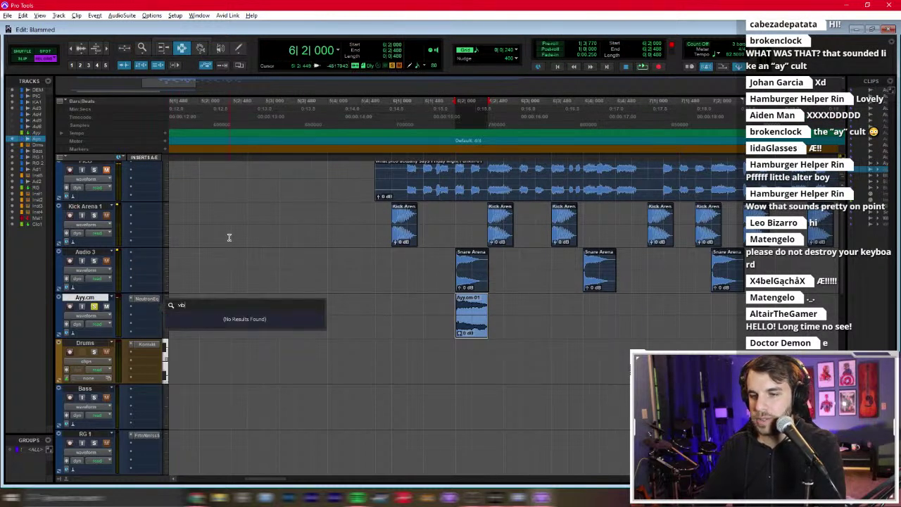
key("BackSpace")
key("BackSpace")
key("BackSpace")
type("d-")
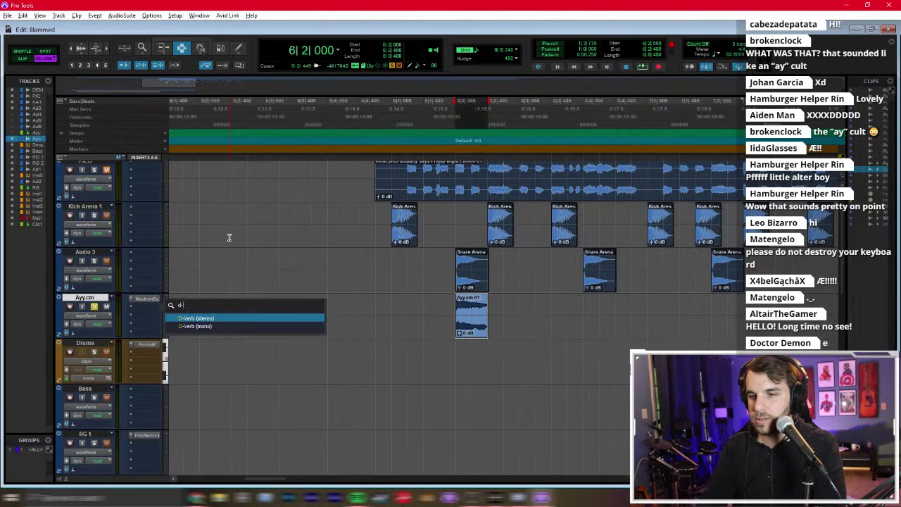
key("Return")
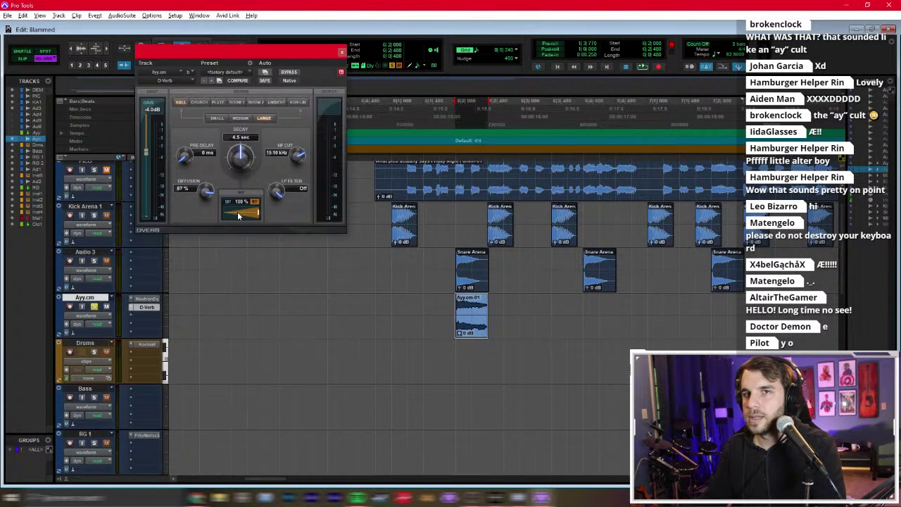
key("space")
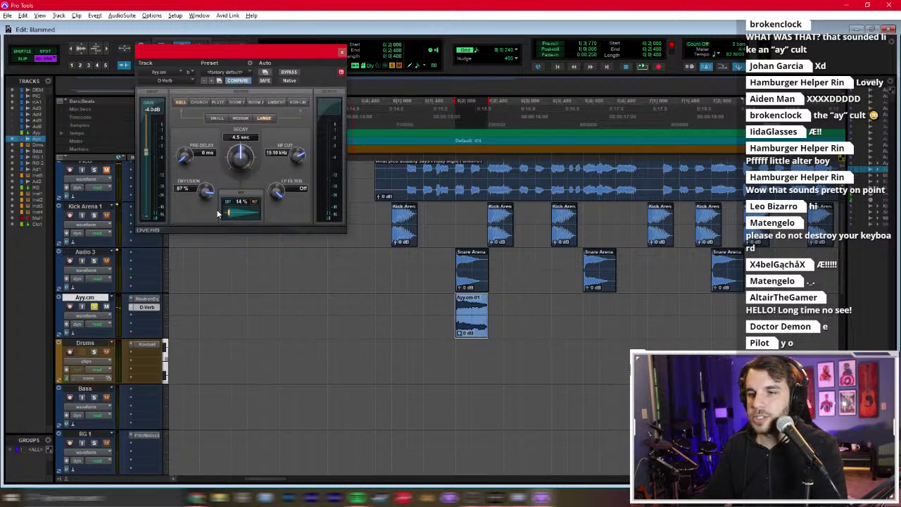
Step: Set the D-Verb on Ayy.cm to a large Plate with a 52% mix and a shorter decay while auditioning the shout
key("space")
left_click_drag(237, 159, 232, 171)
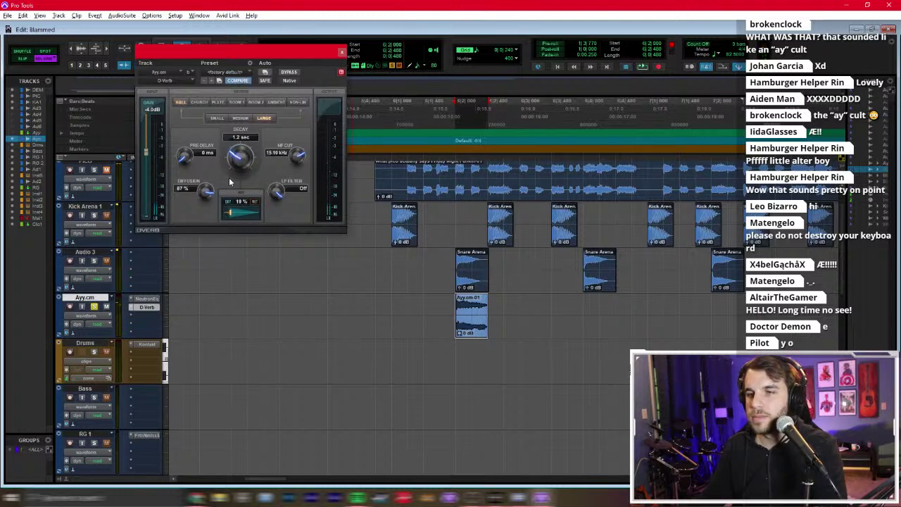
left_click_drag(238, 207, 236, 217)
key("space")
left_click_drag(239, 159, 240, 171)
left_click_drag(238, 211, 247, 213)
left_click(218, 102)
left_click(264, 118)
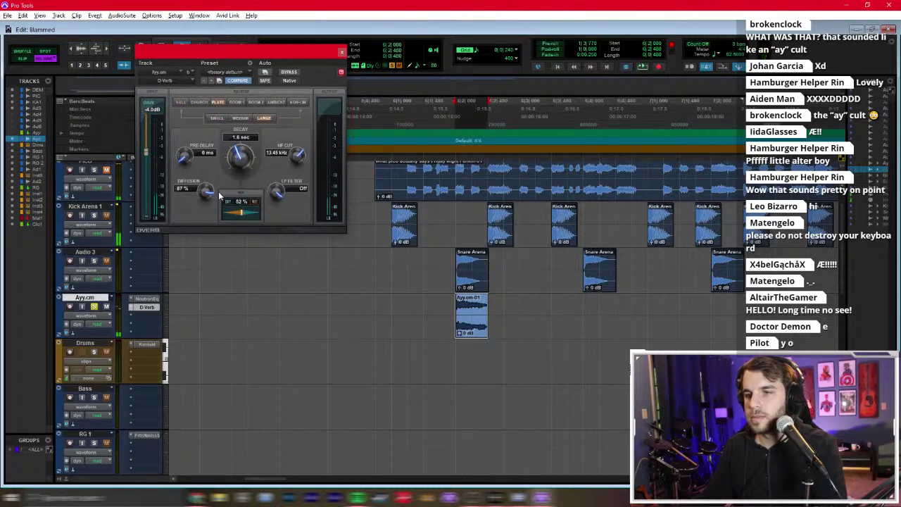
left_click_drag(243, 183, 241, 177)
left_click(146, 307)
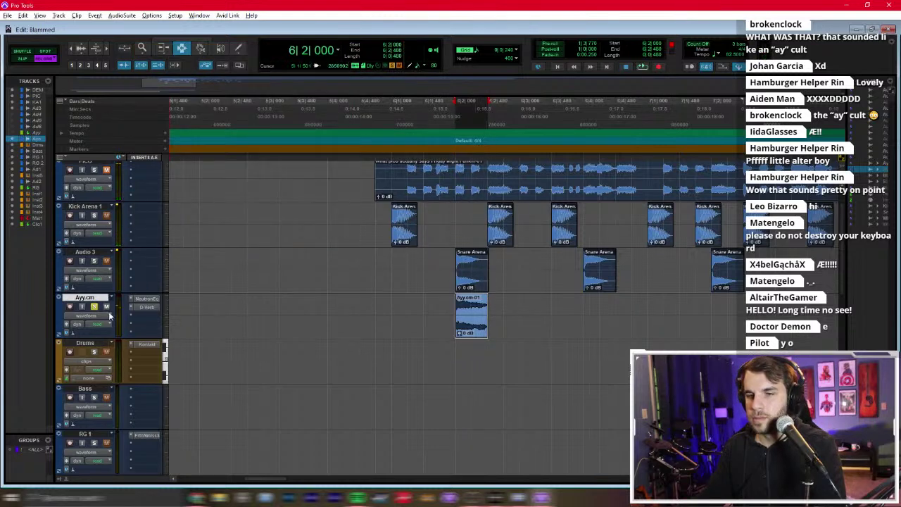
Step: Play the unsoloed Ayy.cm shout with the kick and snare from 6|1|000 and check its level in the mixer
left_click(393, 312)
key("space")
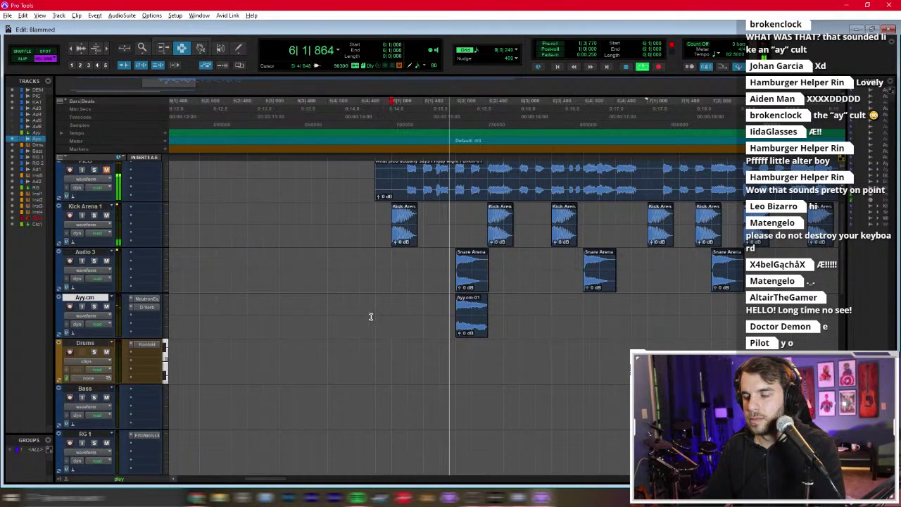
key("ctrl+equal")
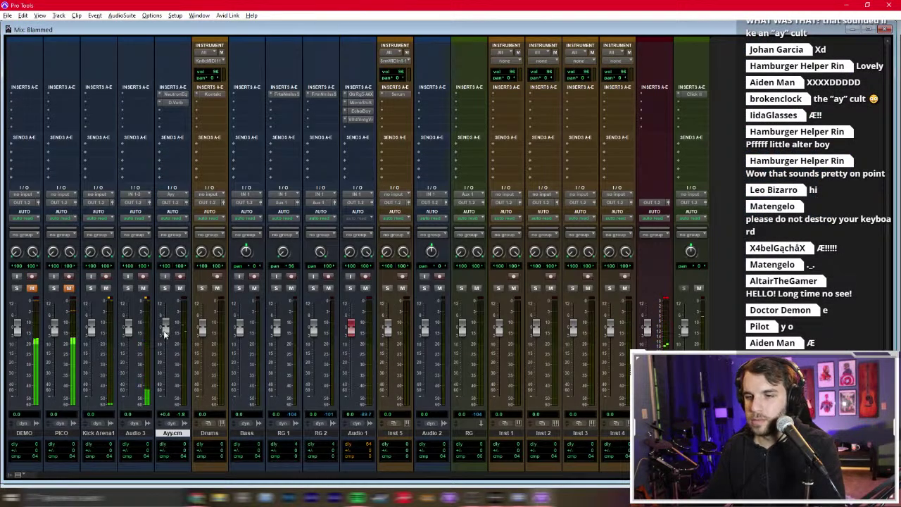
key("ctrl+equal")
key("space")
Step: Paste the Ayy shout onto the snare hit at 6|4|000 and duplicate the one-bar pattern across the following bars
left_click(550, 310)
key("ctrl+v")
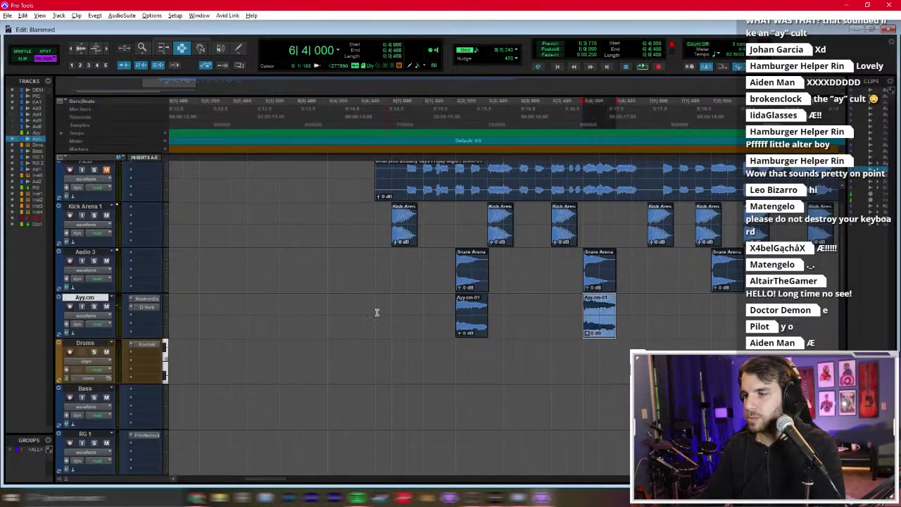
left_click_drag(392, 314, 650, 314)
key("ctrl+bracketleft")
key("ctrl+bracketleft")
key("ctrl+d")
key("ctrl+d")
key("ctrl+d")
key("ctrl+d")
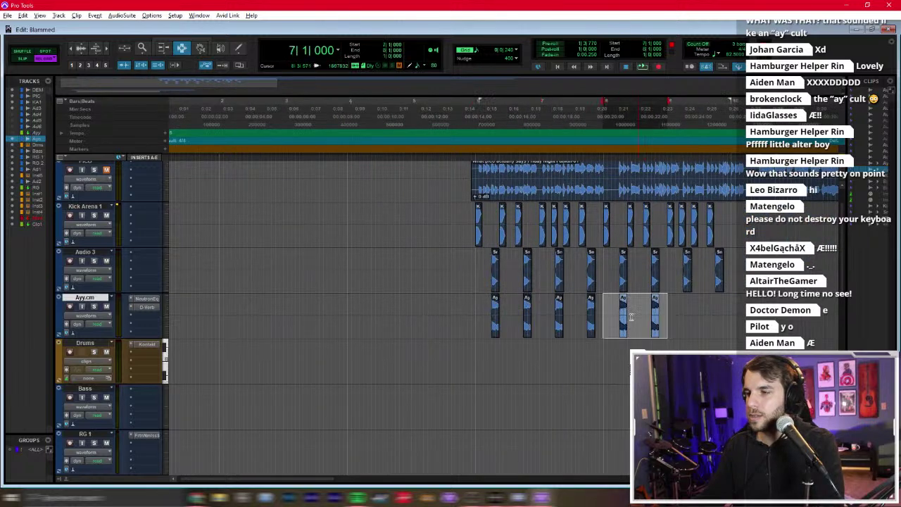
Step: Play the repeated shouts with the drums from 5|4|000 and check the Ayy.cm level in the mixer
left_click(477, 311)
key("ctrl+bracketright")
key("ctrl+bracketright")
key("space")
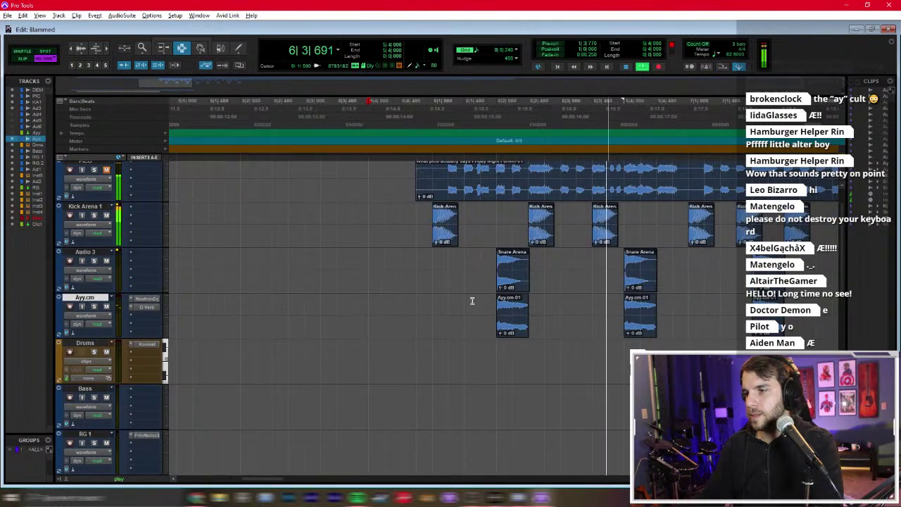
key("ctrl+equal")
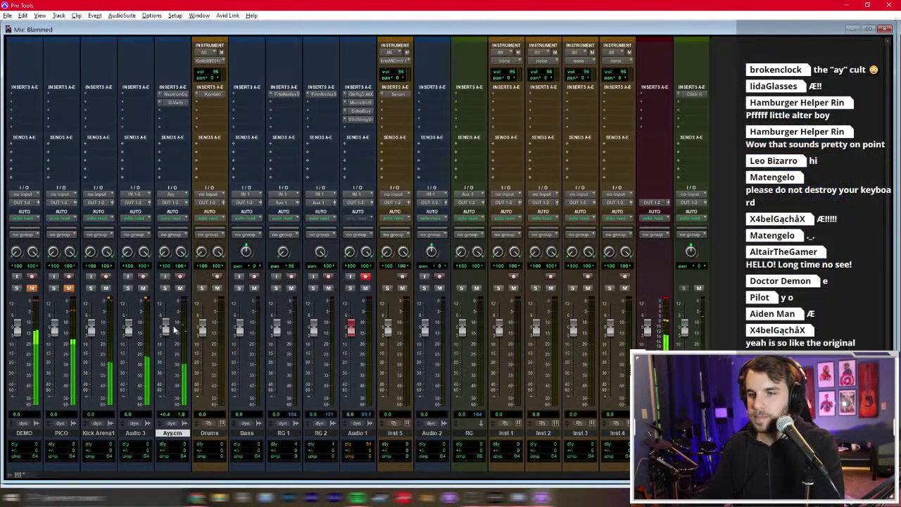
key("space")
key("ctrl+equal")
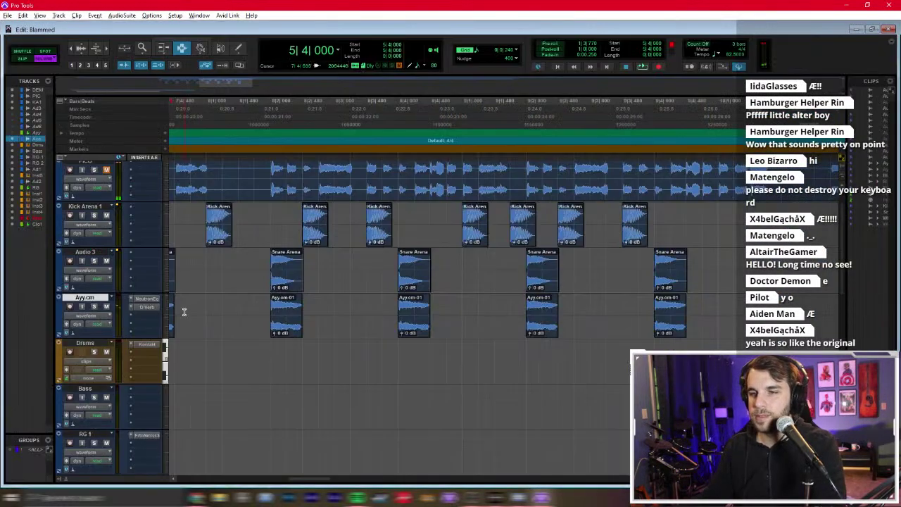
Step: Solo the DEMO track and play it from 6|1|000 to compare it with the new drum and shout pattern
scroll(303, 288, "left", 5)
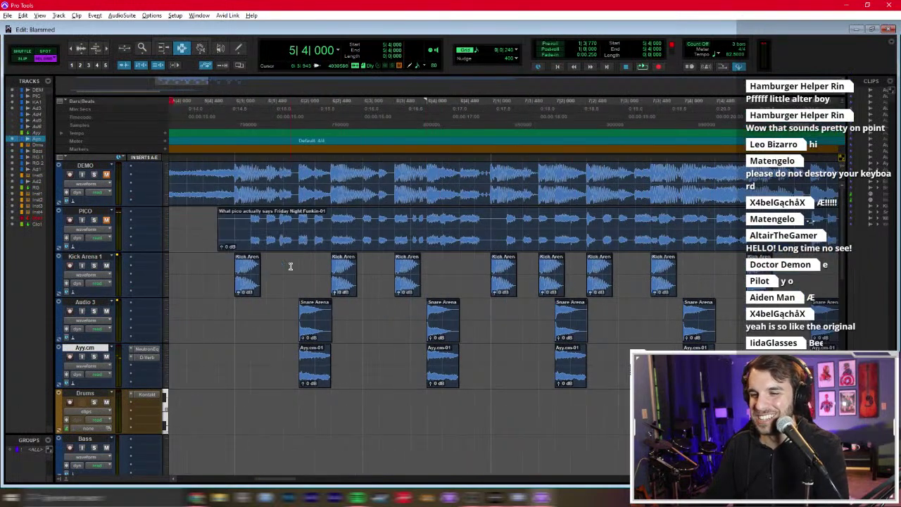
left_click(300, 184)
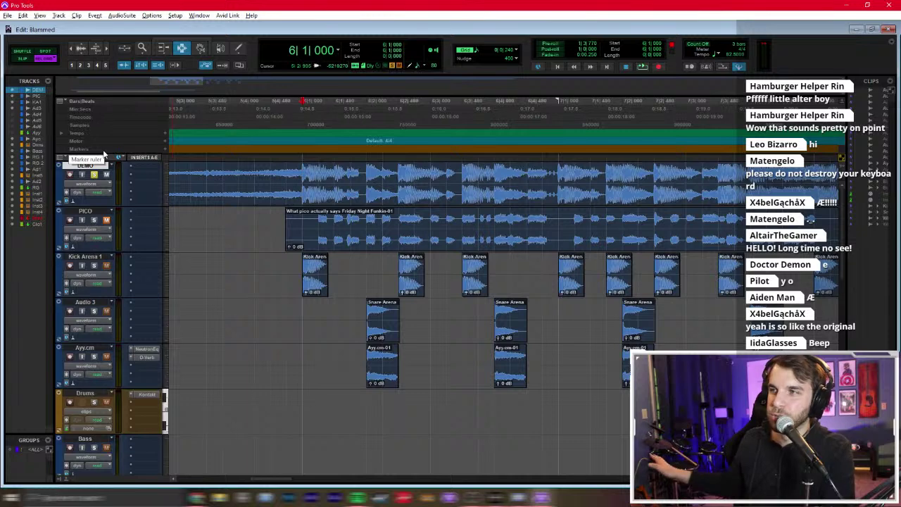
key("space")
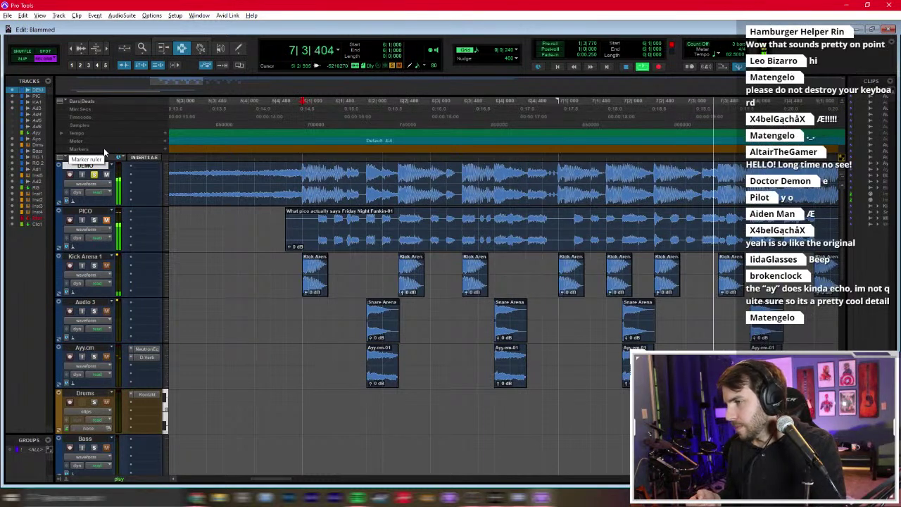
key("ctrl+bracketleft")
scroll(353, 224, "right", 2)
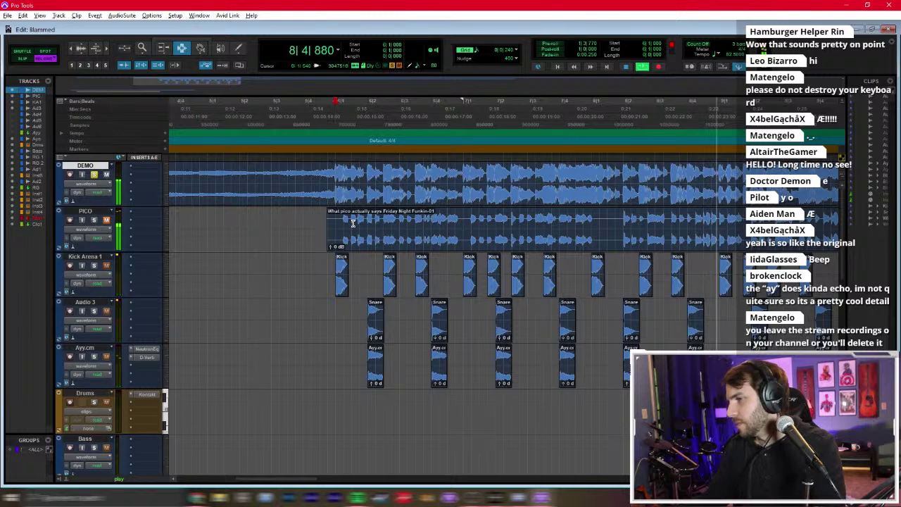
scroll(352, 223, "right", 2)
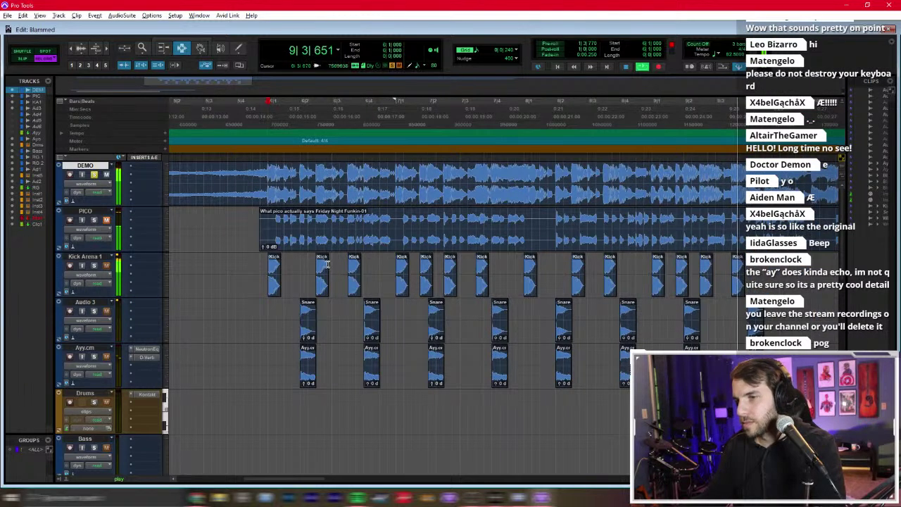
key("space")
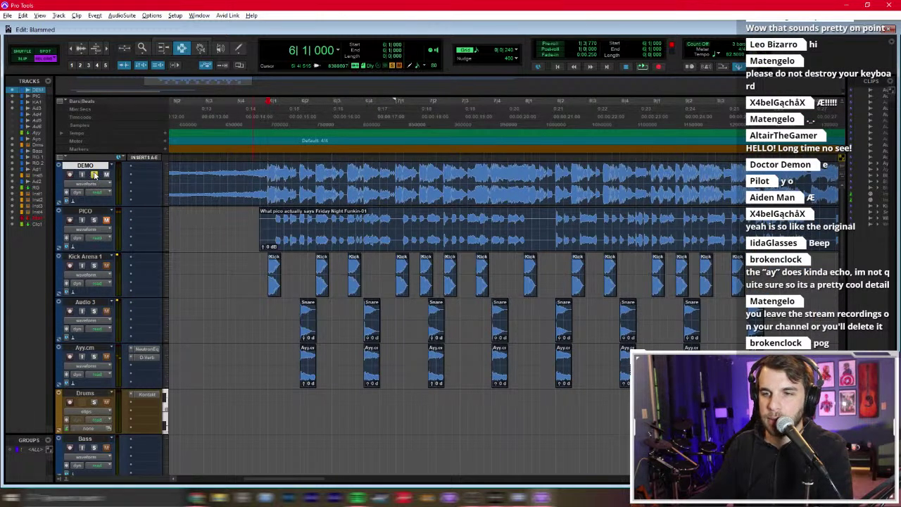
Step: Select the Bass track and record-enable it
scroll(85, 352, "down", 1)
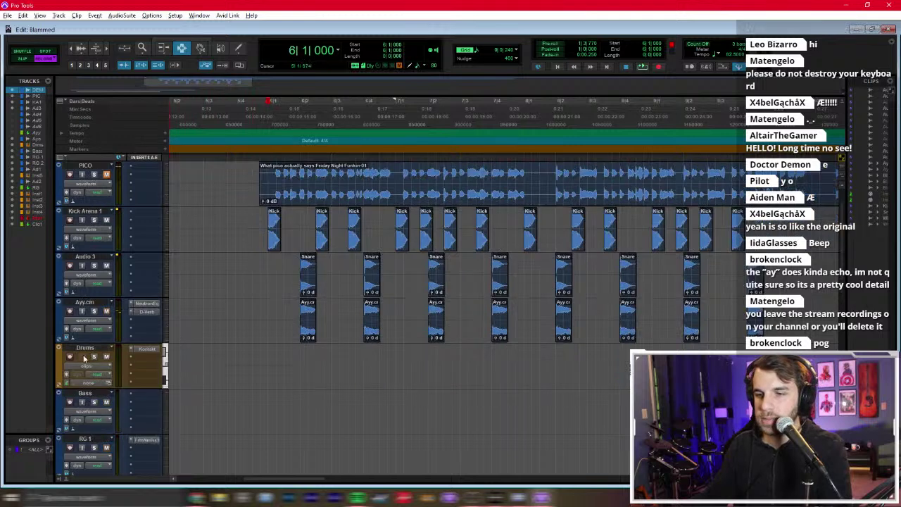
left_click(96, 394)
right_click(142, 403)
left_click(221, 303)
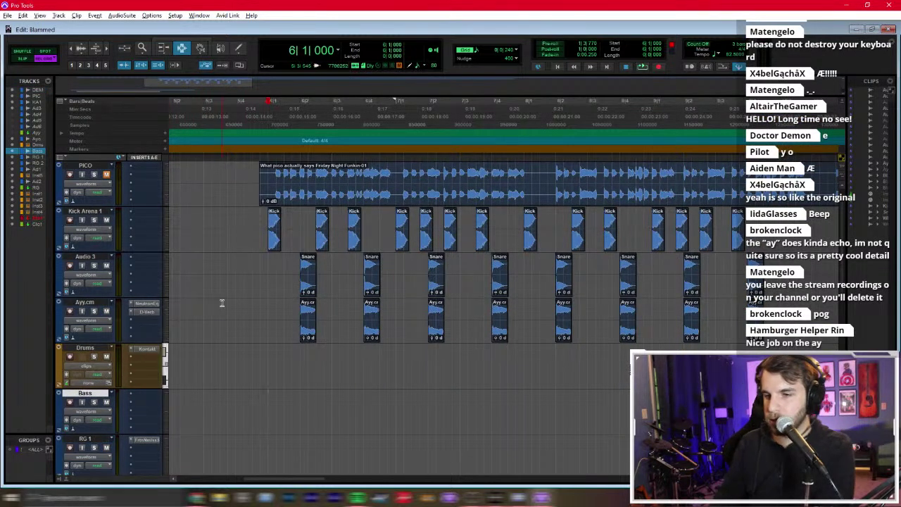
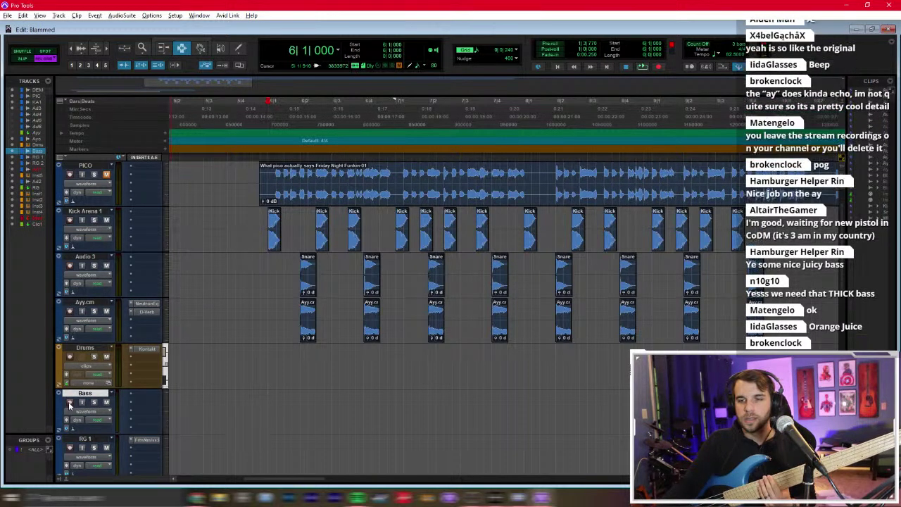
scroll(145, 369, "down", 3)
scroll(145, 368, "down", 1)
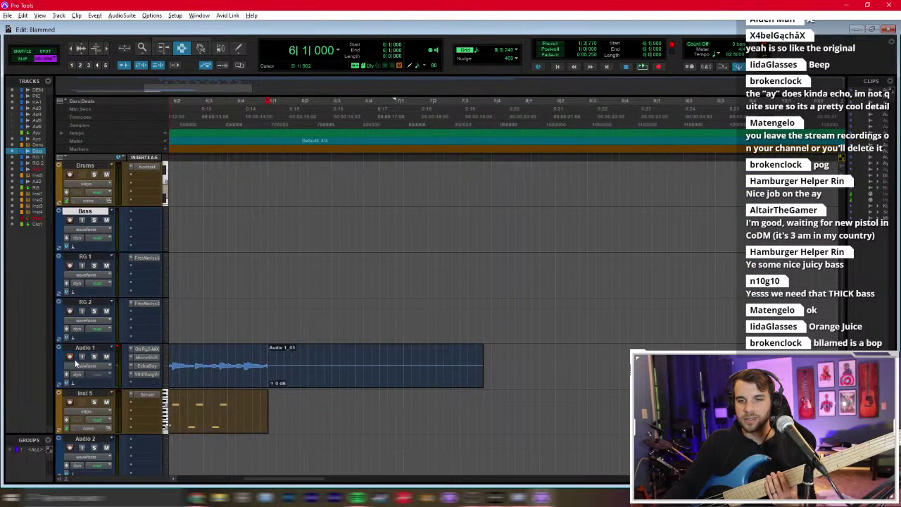
scroll(141, 343, "up", 1)
left_click(69, 266)
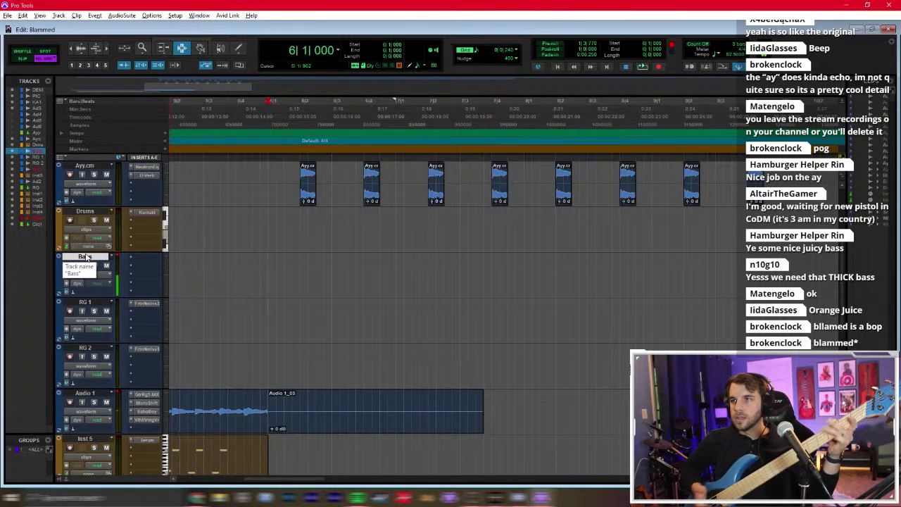
Step: Insert the mono Darkglass Ultra on the Bass track and close its plug-in window
left_click(146, 260)
type("dar")
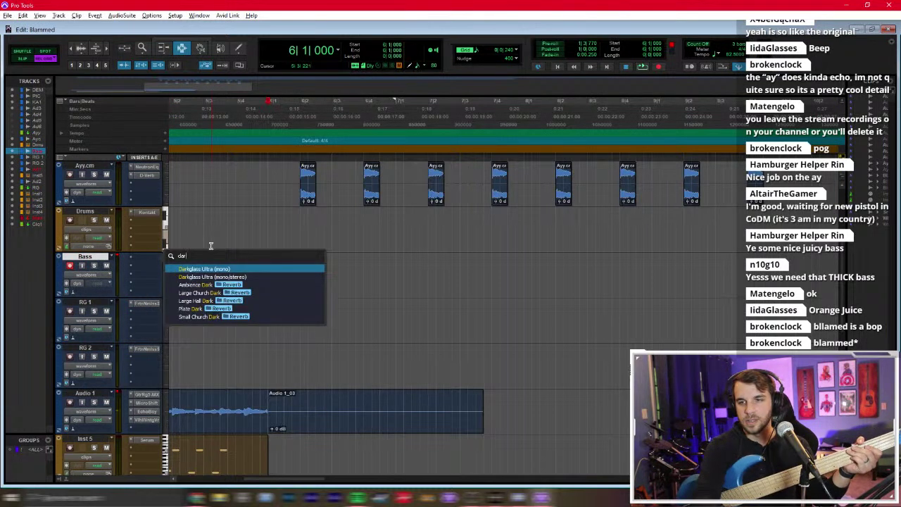
key("Return")
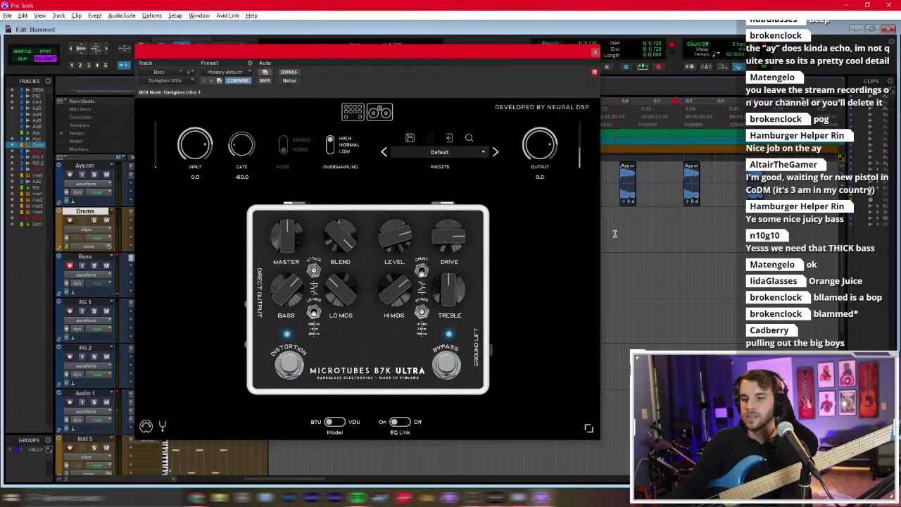
left_click_drag(289, 54, 371, 60)
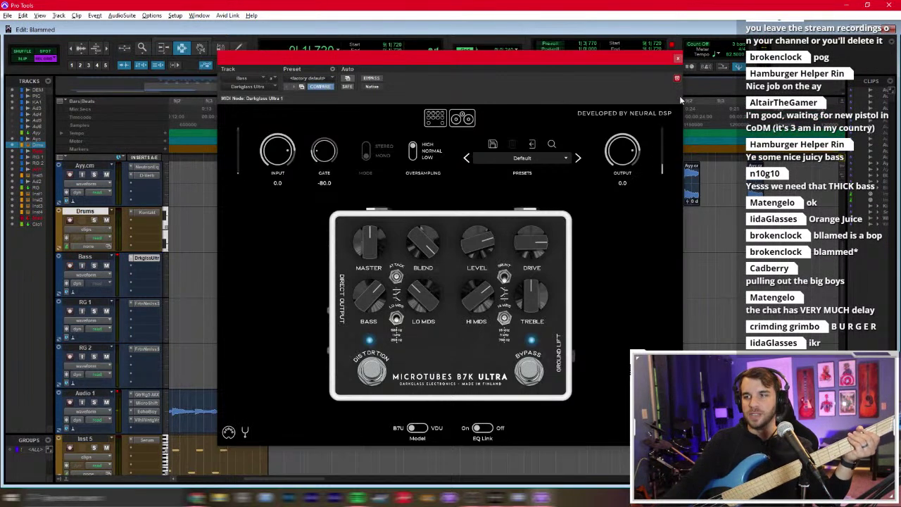
left_click(677, 62)
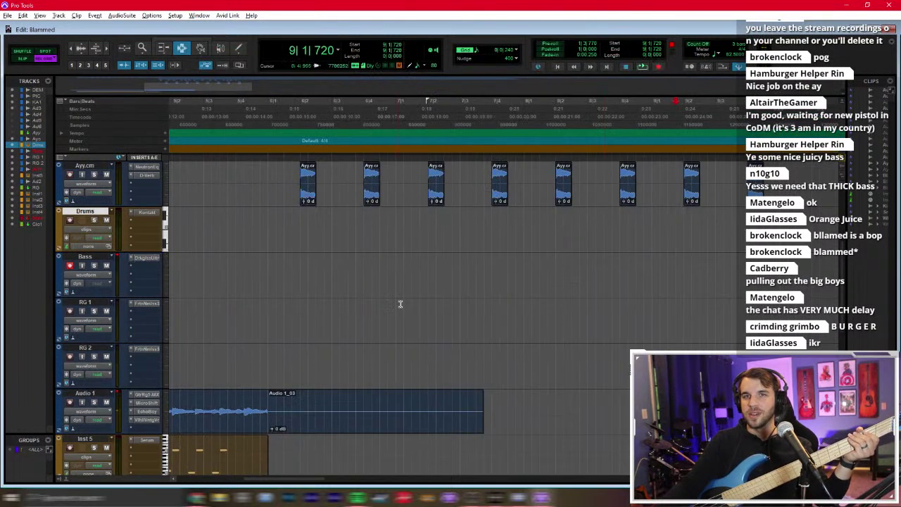
Step: Play the session from 6|1|000, solo the DEMO track for reference while rehearsing the bass, and unsolo it
left_click(331, 408)
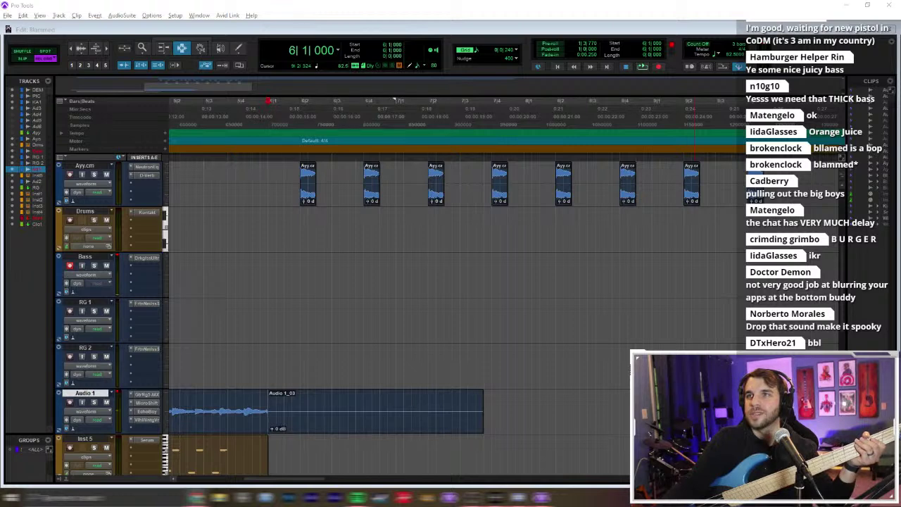
left_click(279, 312)
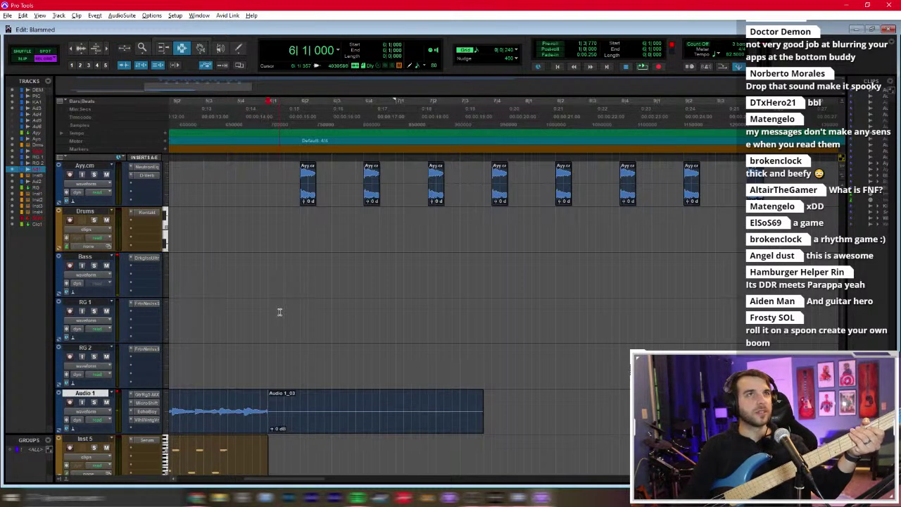
key("space")
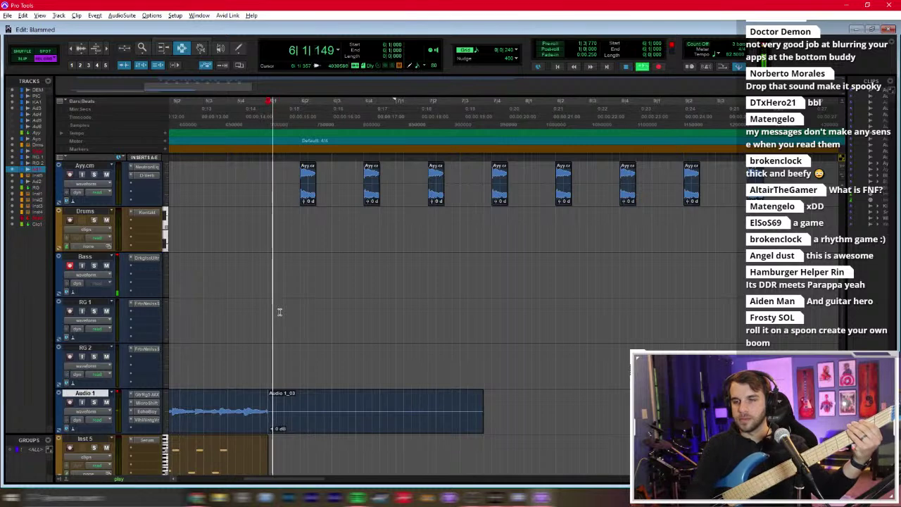
scroll(195, 245, "up", 5)
key("space")
left_click(94, 174)
key("space")
key("space")
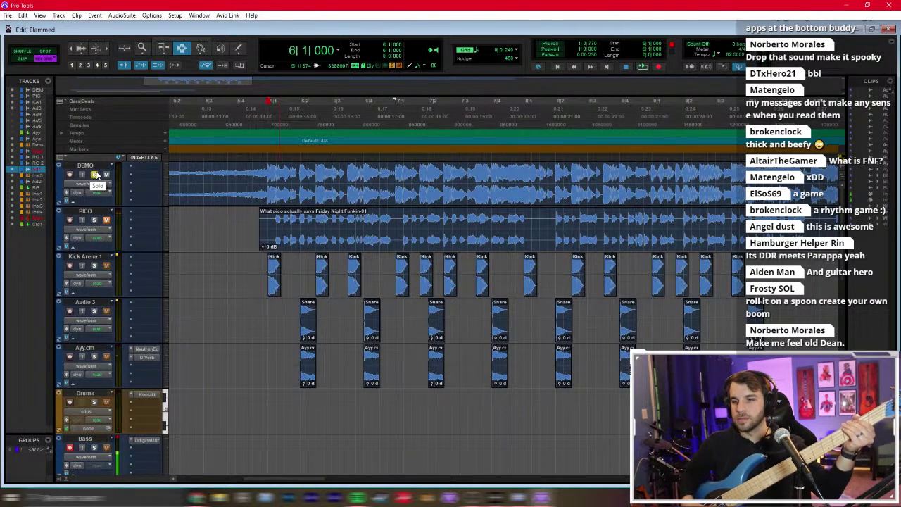
left_click(95, 175)
Step: Set the click resolution of the 4/4 meter at 1|1|000 to a 1/8 note in the Meter Change settings
scroll(207, 228, "down", 2)
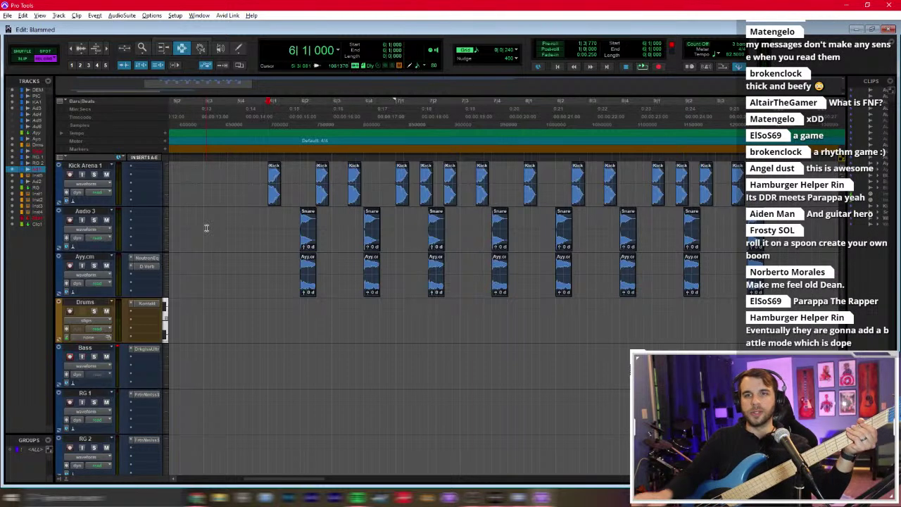
left_click(269, 305)
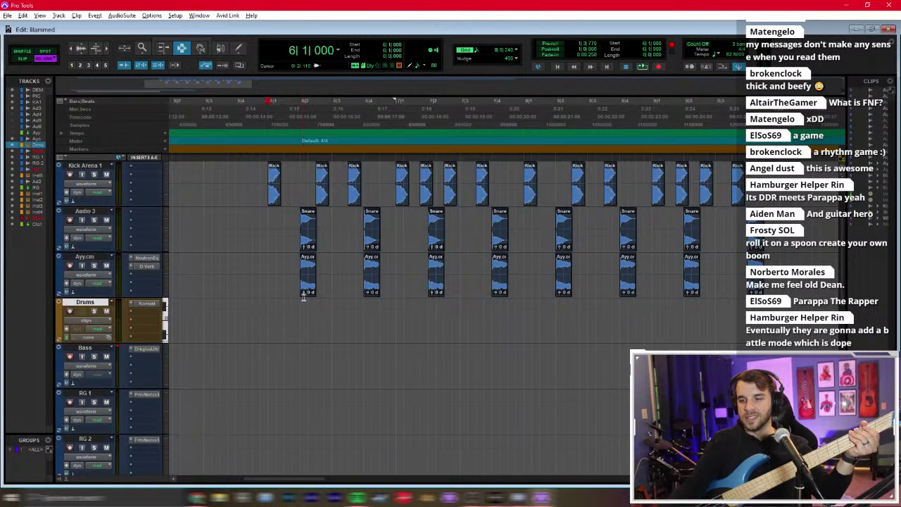
key("Return")
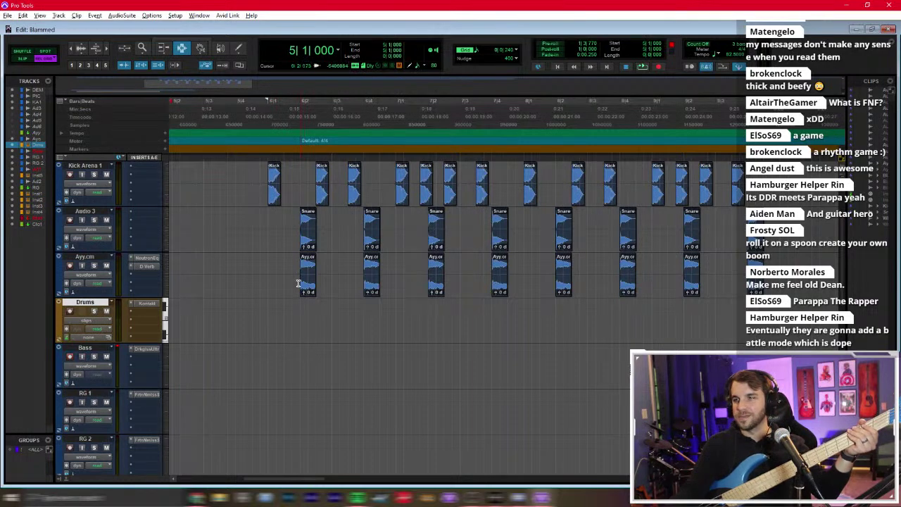
scroll(188, 192, "left", 5)
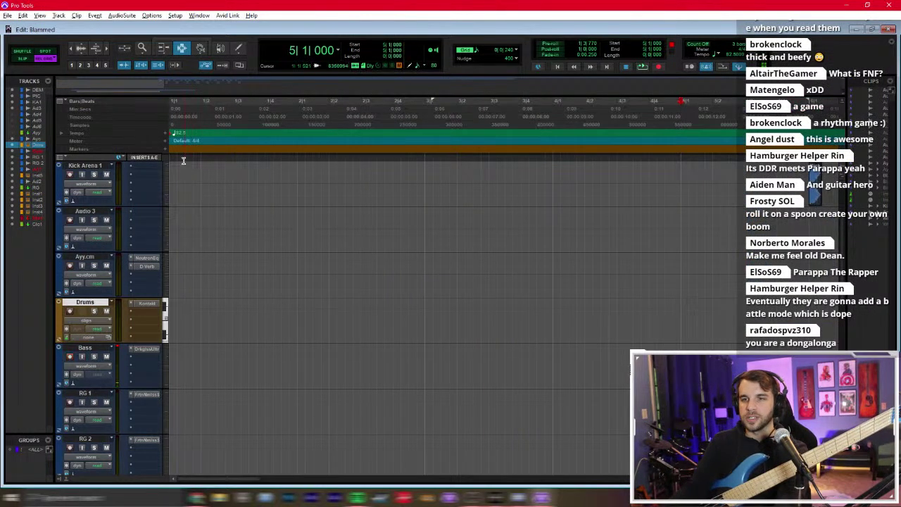
left_click(169, 144)
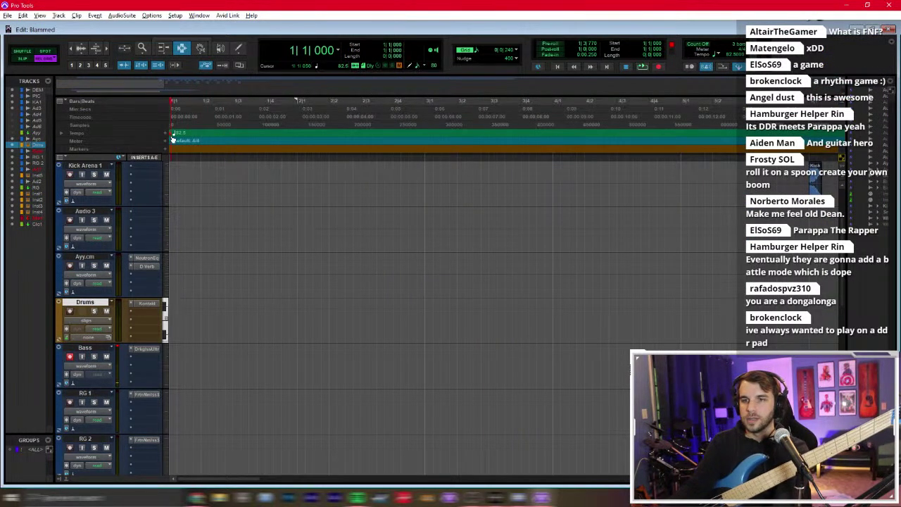
left_click(162, 140)
left_click(449, 201)
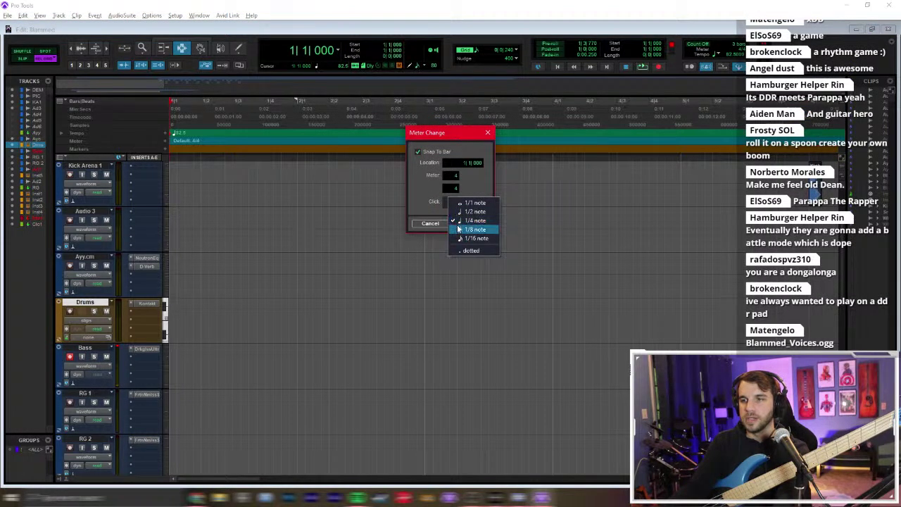
left_click(458, 229)
left_click(466, 224)
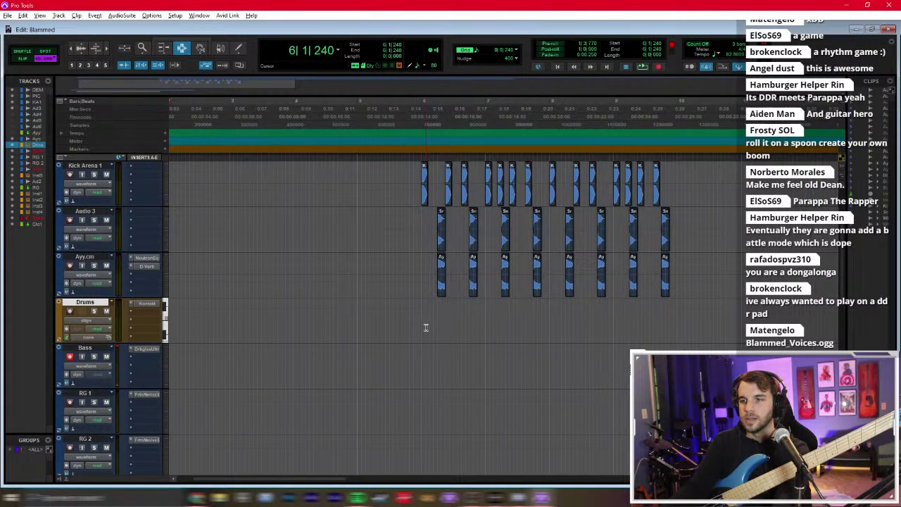
Step: Record a bass take on the Bass track starting at 4|4|841, stop after the last kick, and disarm the track
left_click(356, 321)
key("ctrl+space")
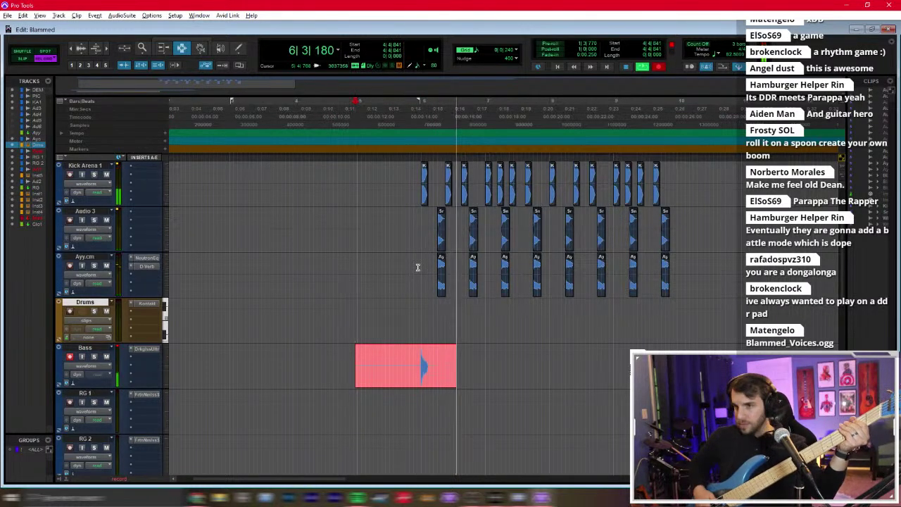
key("space")
key("ctrl+space")
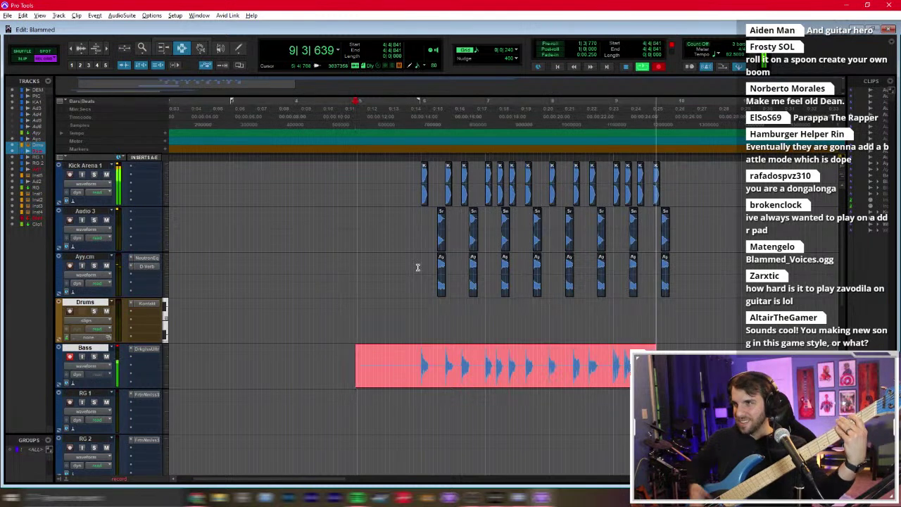
key("space")
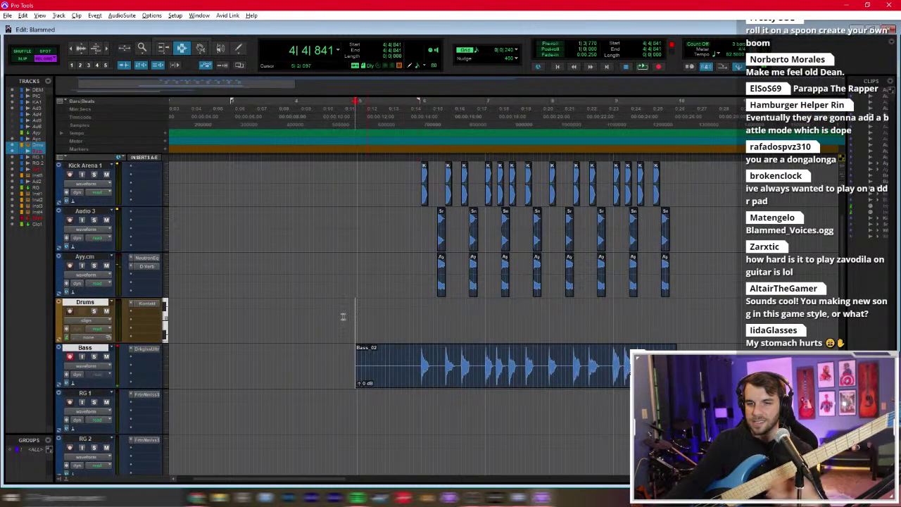
left_click(70, 357)
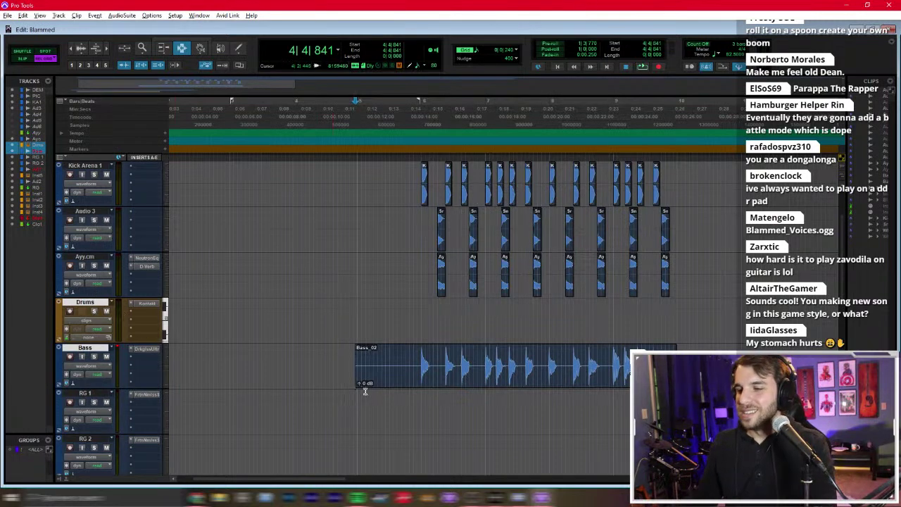
Step: Select the recorded bass clip from 5|1|000 and open Beat Detective, keeping its window clear of the Bass track
scroll(449, 370, "up", 3)
key("ctrl+8")
left_click(242, 373)
left_click(370, 371)
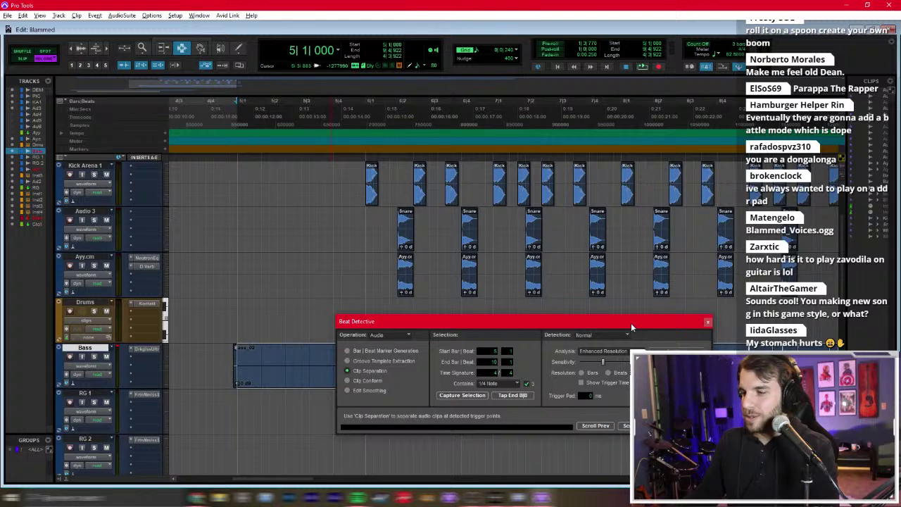
left_click_drag(632, 326, 429, 192)
Step: Analyze the bass in Beat Detective with 1/16 notes and 14% sensitivity, and separate the clip at the detected triggers
left_click(275, 252)
left_click(302, 272)
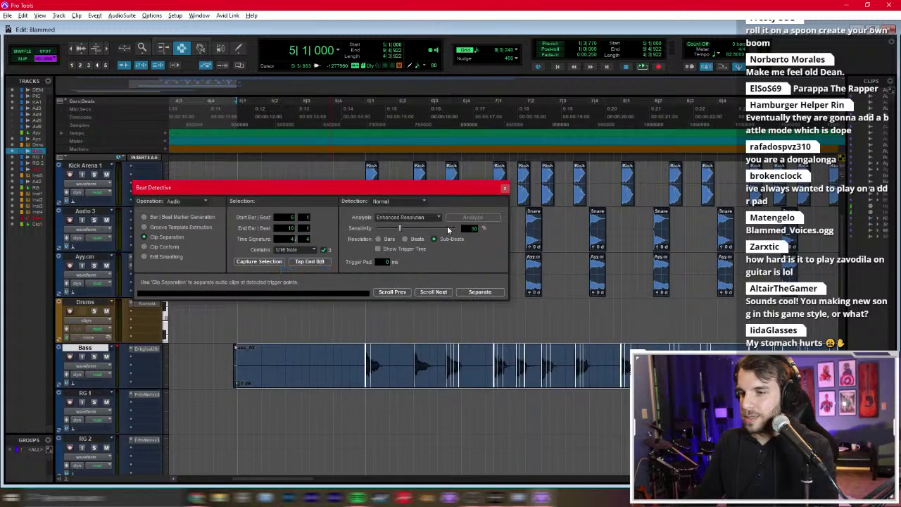
left_click_drag(400, 229, 391, 235)
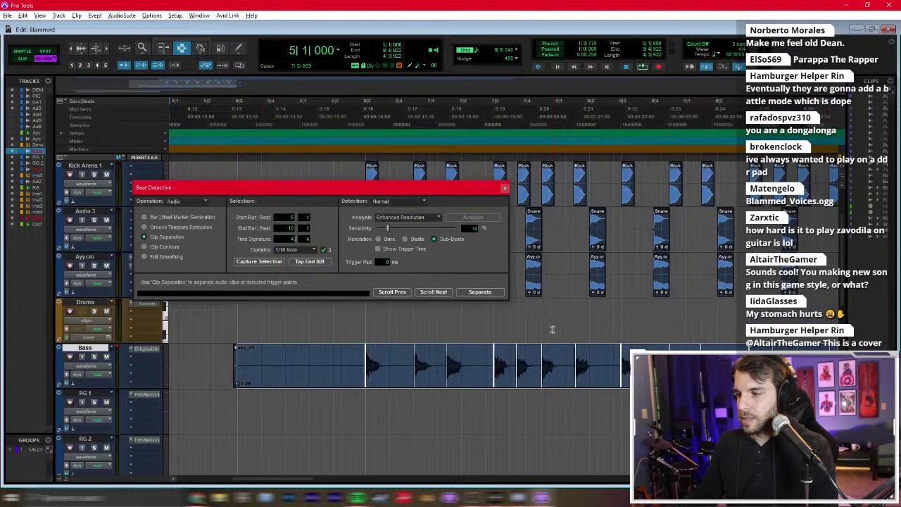
scroll(553, 329, "right", 2)
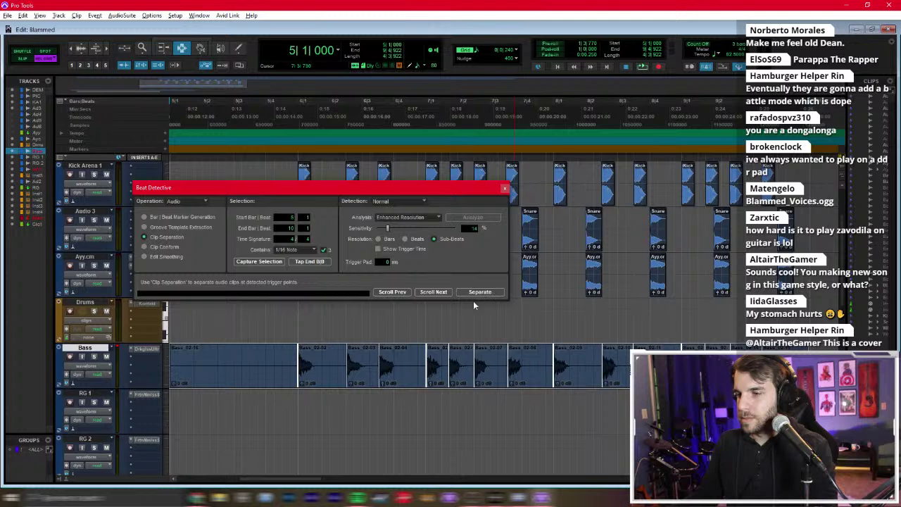
left_click(479, 292)
Step: Select all separated bass clips from 5|1|000, conform them to the grid, and smooth the edits with Fill And Crossfade
key("F8")
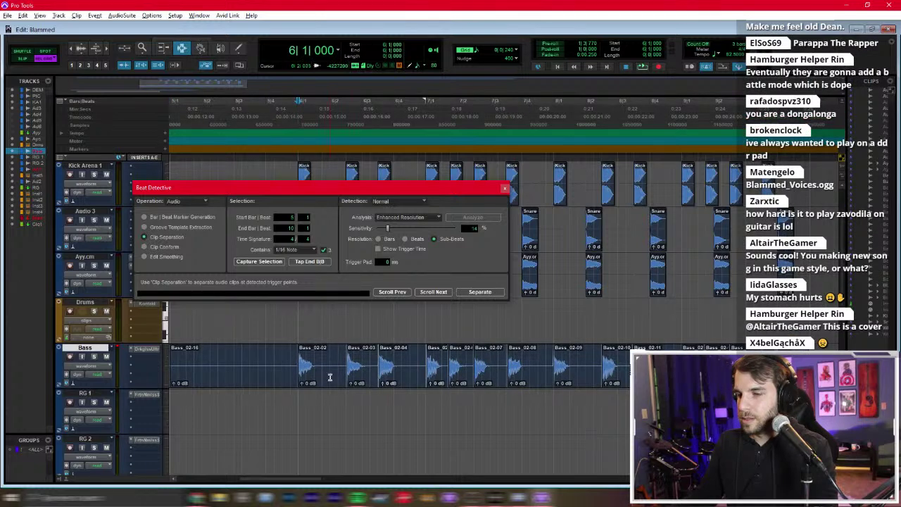
key("F7")
left_click(330, 377)
left_click_drag(297, 365, 506, 366)
key("ctrl+bracketleft")
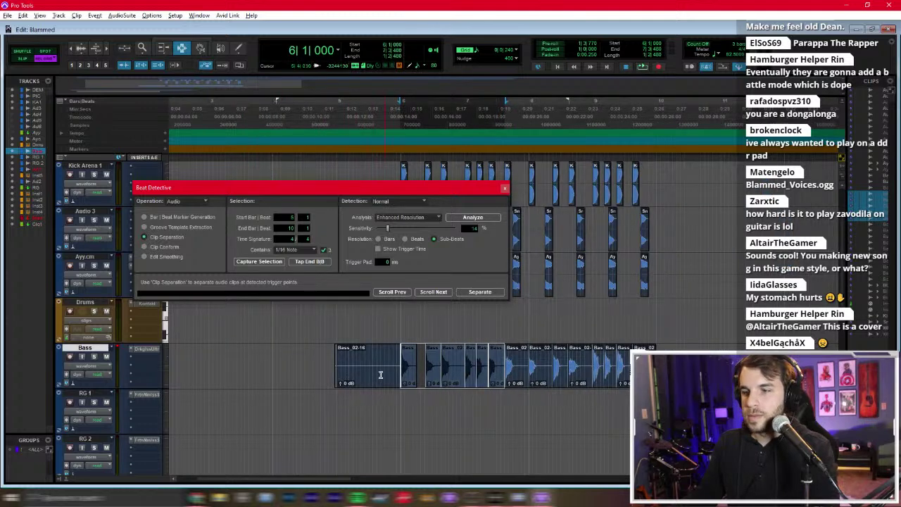
left_click_drag(341, 367, 656, 366)
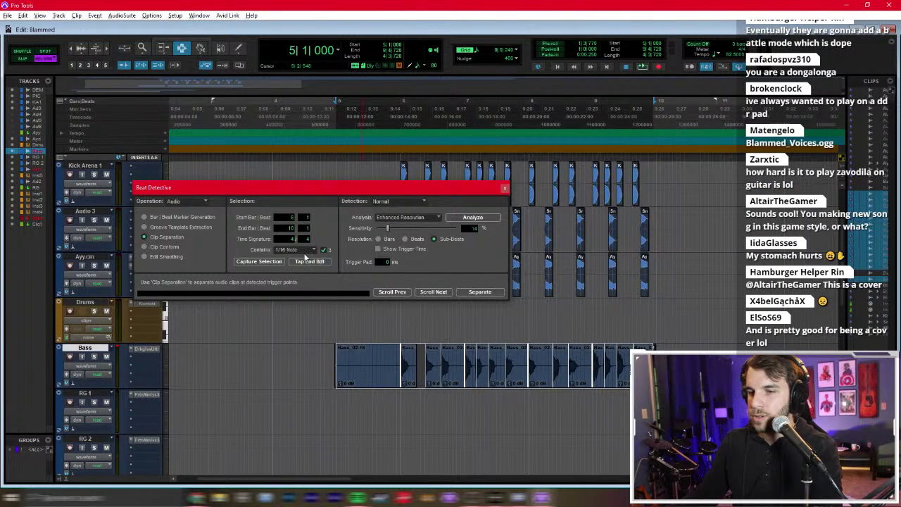
left_click(179, 247)
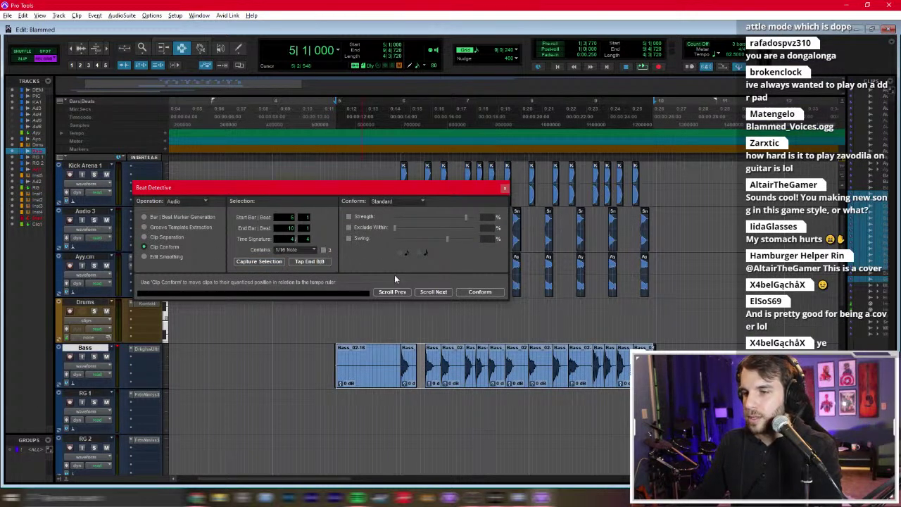
left_click(476, 291)
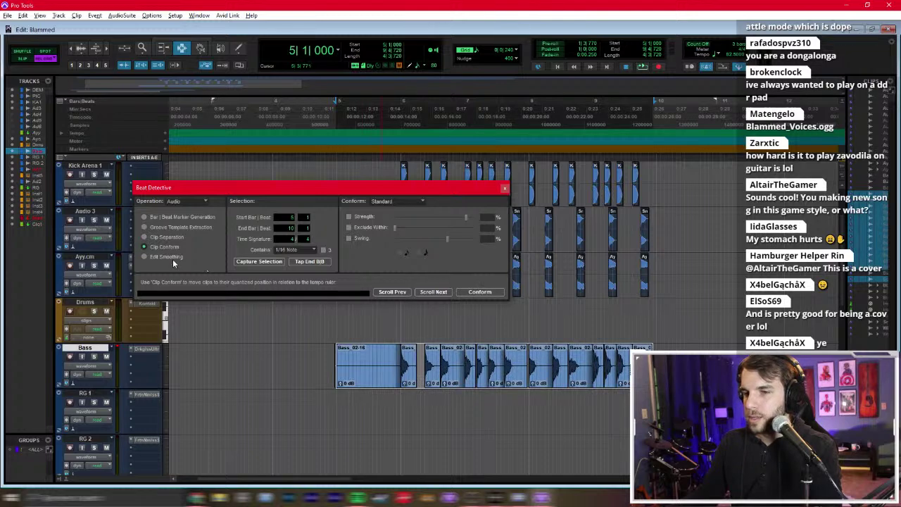
left_click(174, 257)
left_click(480, 291)
Step: Play the edited bass with the mix, raise the Bass fader to +1.6 dB, and close Beat Detective and the error message
key("space")
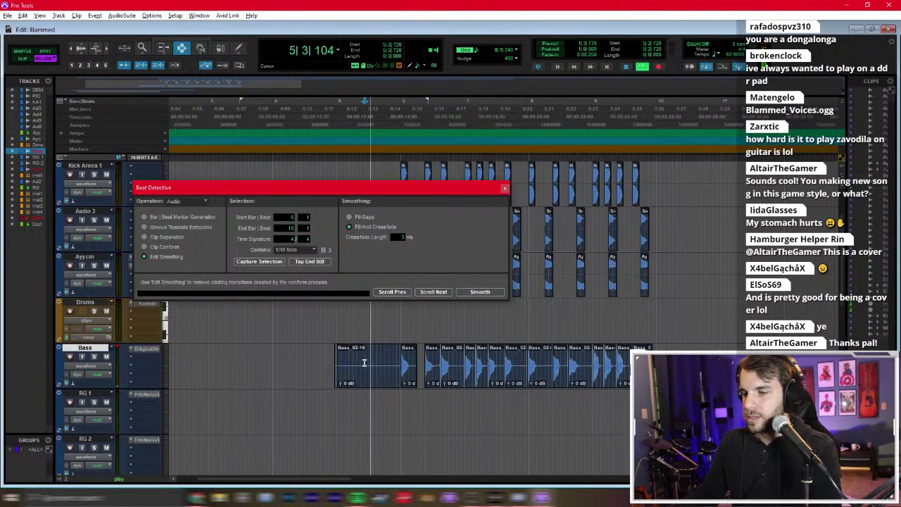
scroll(120, 269, "up", 2)
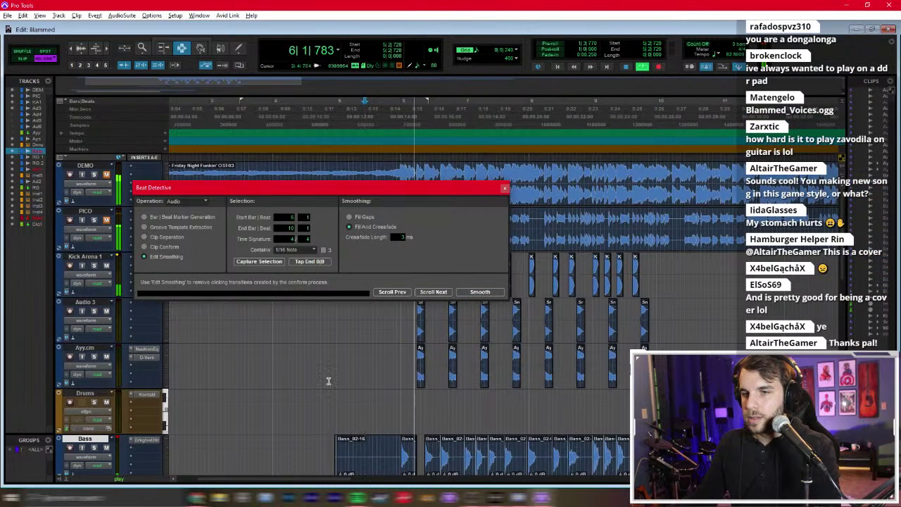
key("ctrl+equal")
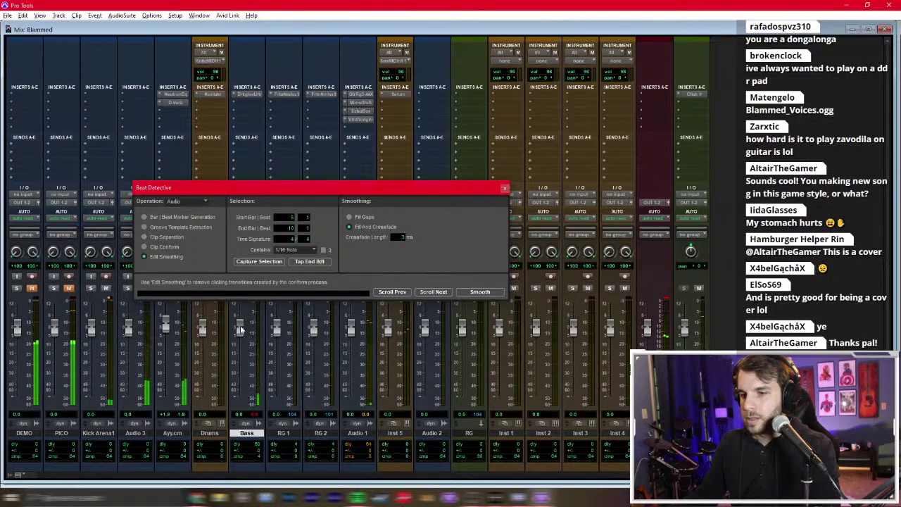
left_click(504, 188)
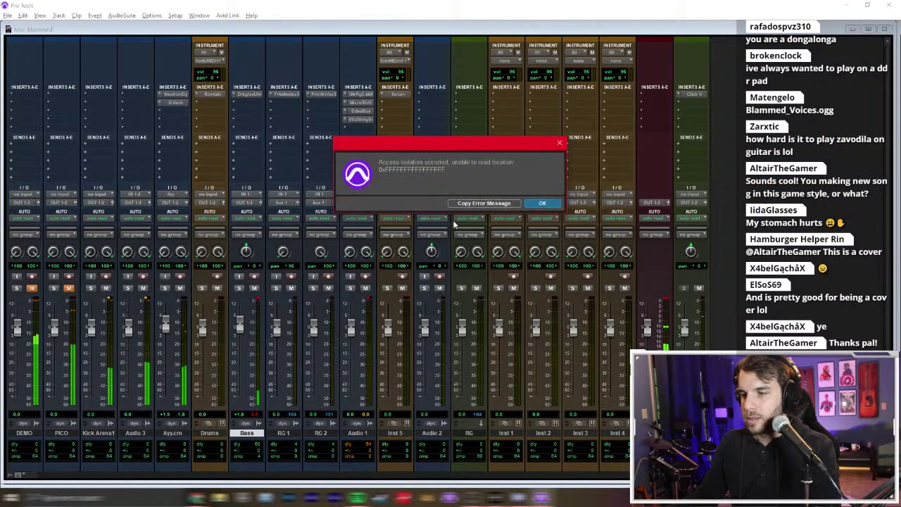
left_click(543, 203)
key("ctrl+equal")
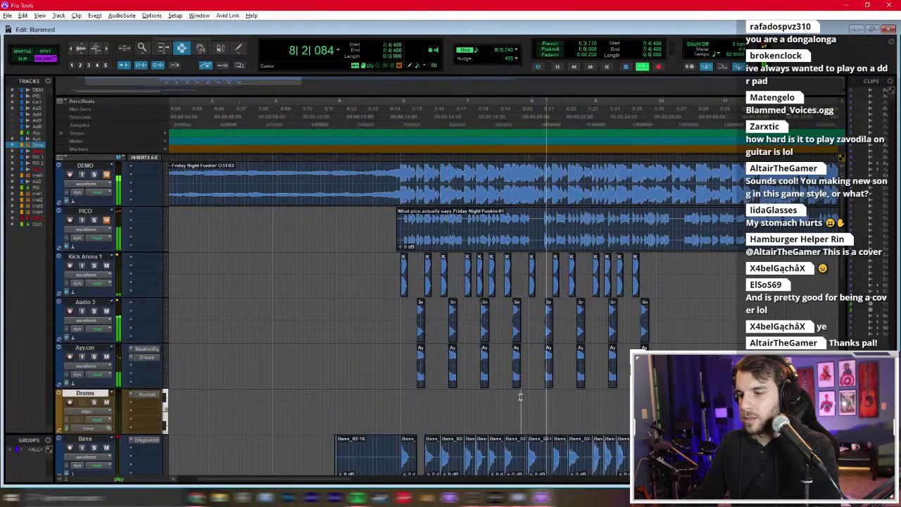
Step: Place the edit cursor at 7|4|000 on the Audio 3 track and stop playback
key("Return")
left_click(485, 334)
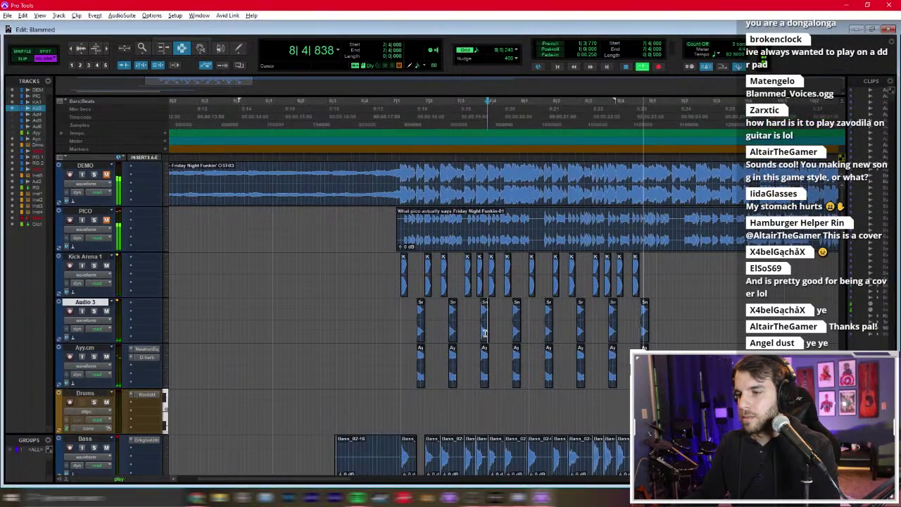
key("space")
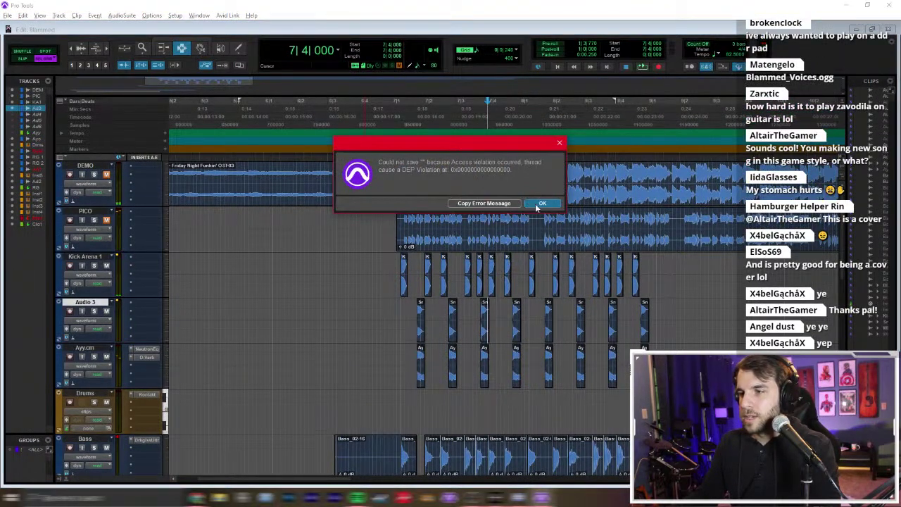
Step: Dismiss the save error, try to save the session again, and close the message that follows
left_click(542, 203)
left_click(7, 15)
left_click(29, 76)
left_click(541, 204)
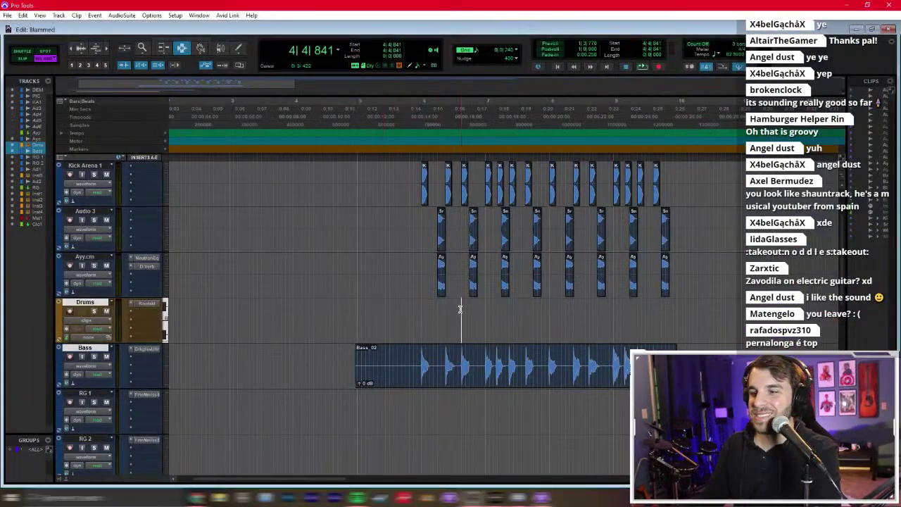
Step: Place the edit cursor on the Bass track shortly before its first note and play back the section
left_click(398, 317)
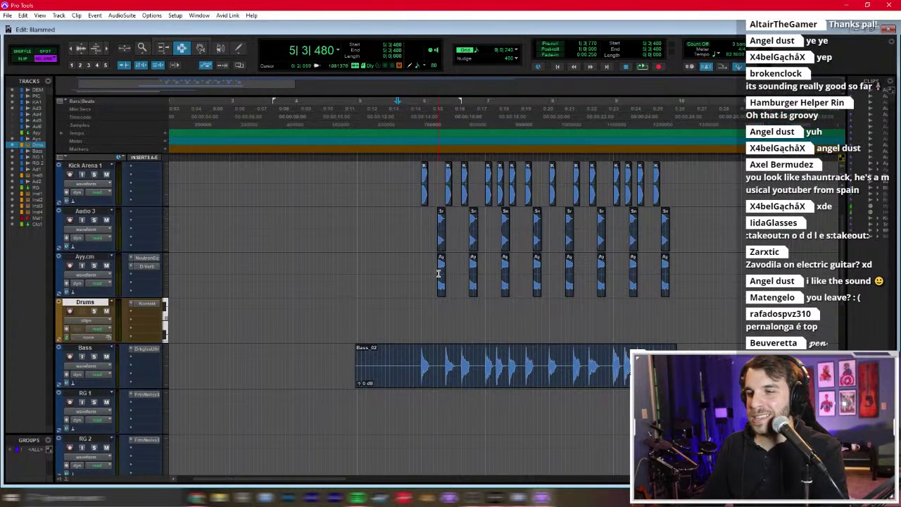
scroll(416, 369, "right", 3)
double_click(415, 369)
left_click(380, 377)
left_click(333, 371)
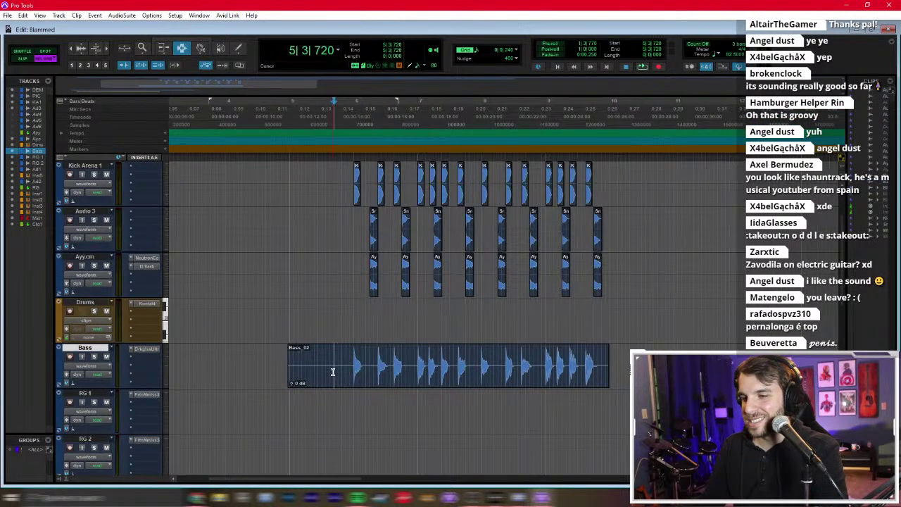
scroll(359, 373, "up", 2)
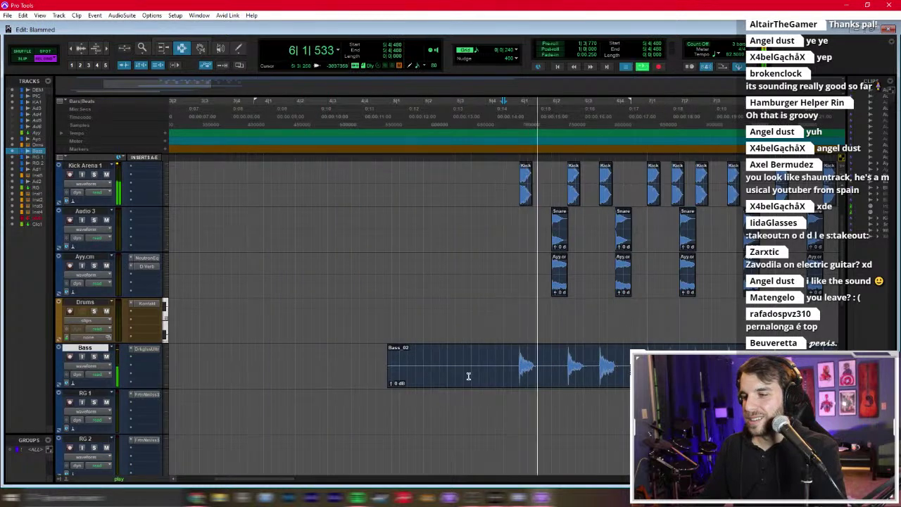
Step: Separate the Bass_02 clip on the Bass track at the start of each bass note
key("b")
left_click(365, 366)
key("b")
left_click(398, 366)
key("b")
left_click(429, 367)
left_click(445, 368)
key("b")
left_click(468, 367)
key("b")
left_click(493, 368)
key("b")
left_click(523, 370)
key("b")
left_click(572, 367)
key("b")
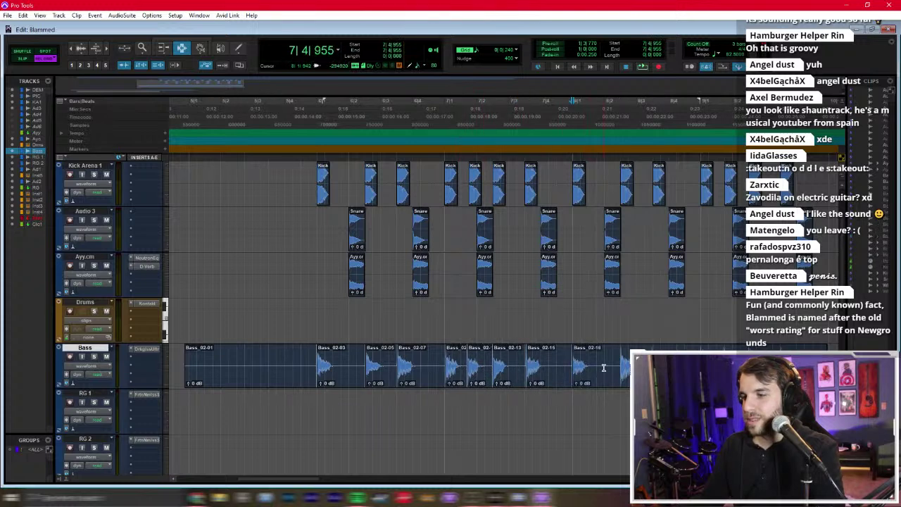
left_click(620, 368)
key("b")
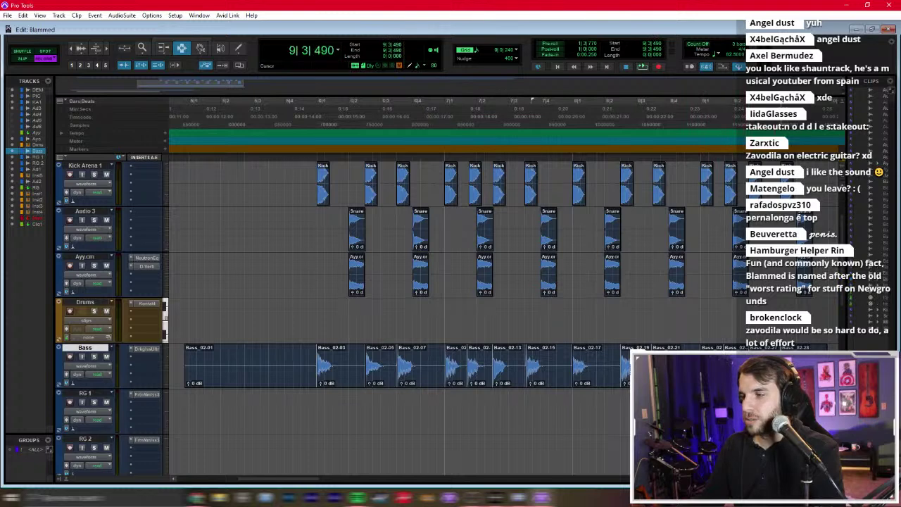
Step: Select all the separated Bass clips and quantize them as audio clips to a 1/16 note grid
left_click_drag(190, 360, 812, 367)
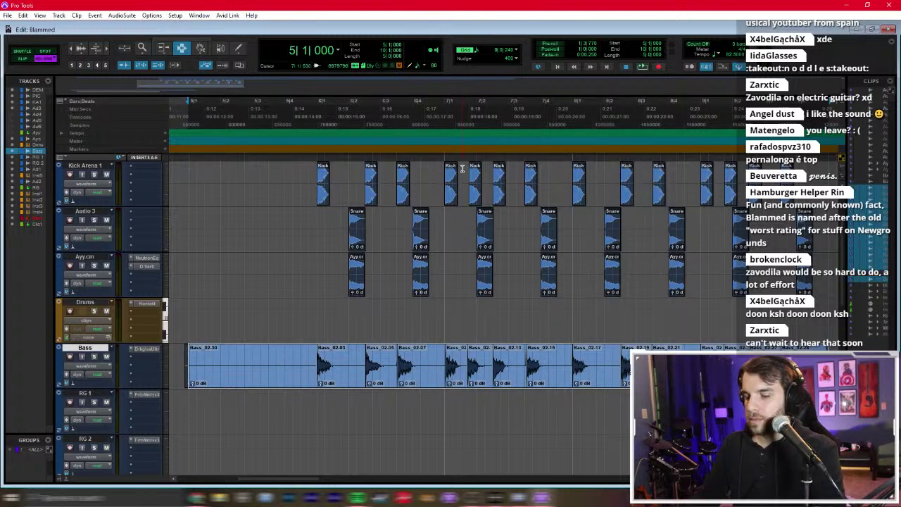
key("alt+0")
left_click_drag(428, 151, 312, 130)
left_click(324, 182)
left_click(341, 196)
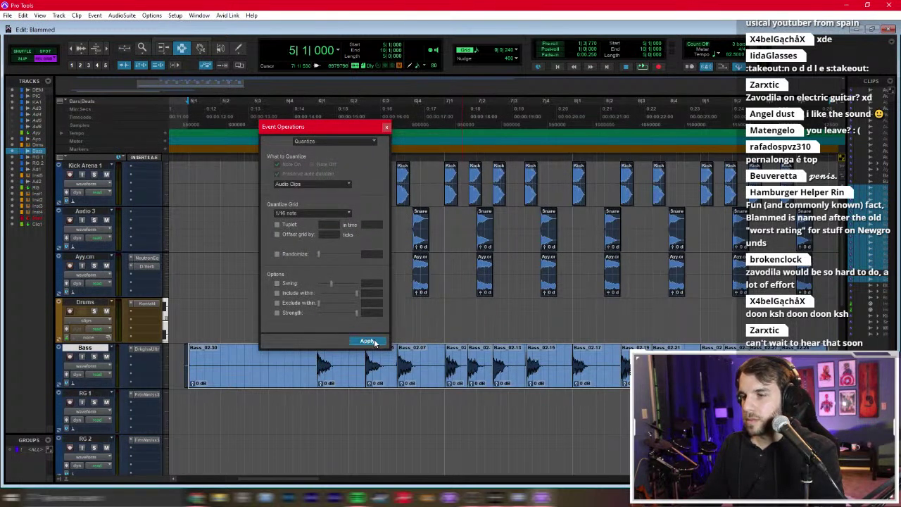
left_click(374, 341)
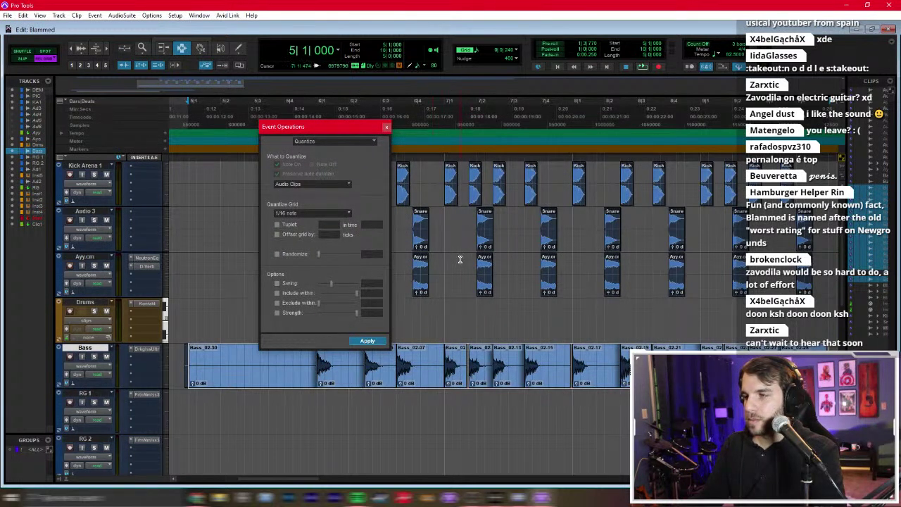
key("alt+0")
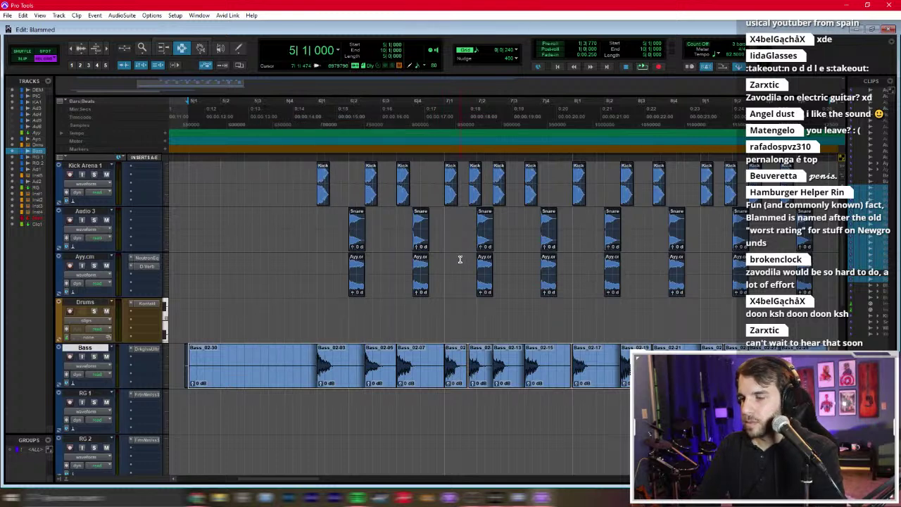
Step: Trim the end of each Bass clip from bar 6 onward so every note is a short hit matching the kicks
left_click(340, 373)
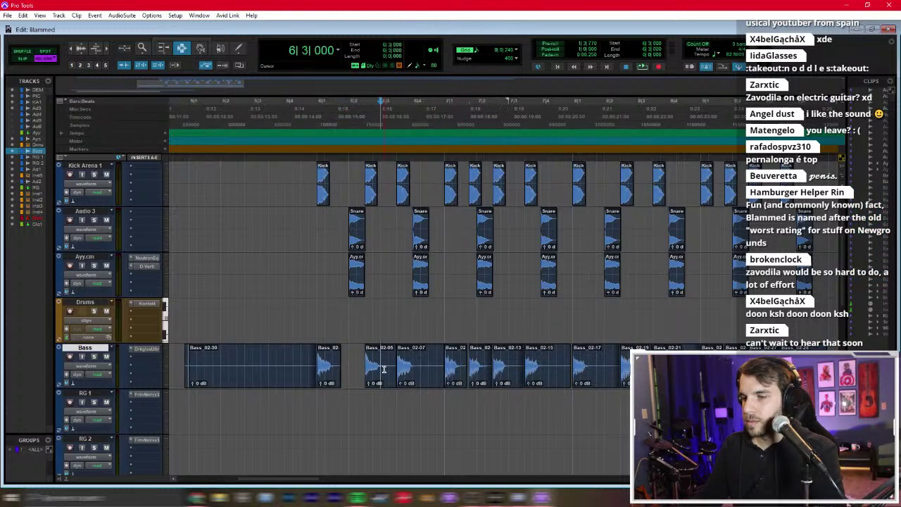
key("s")
left_click(414, 370)
key("s")
left_click(461, 372)
key("s")
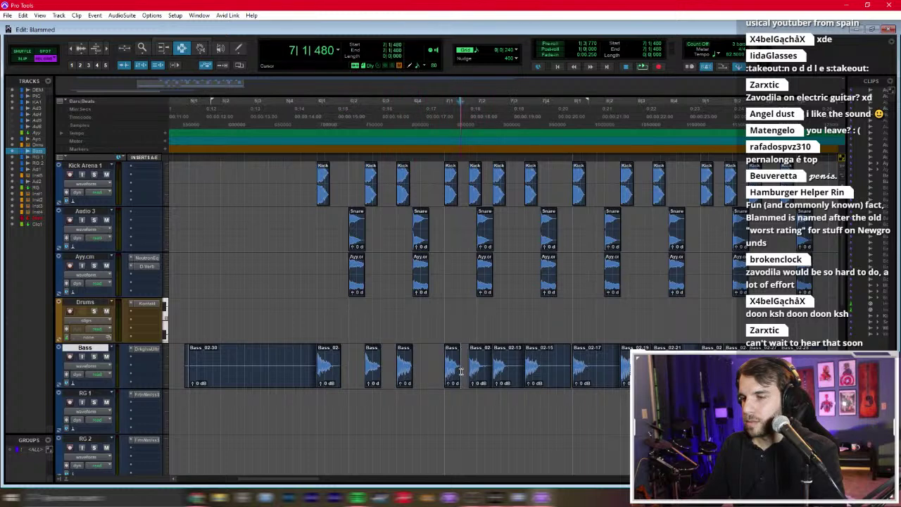
left_click(486, 371)
key("s")
left_click(511, 370)
key("s")
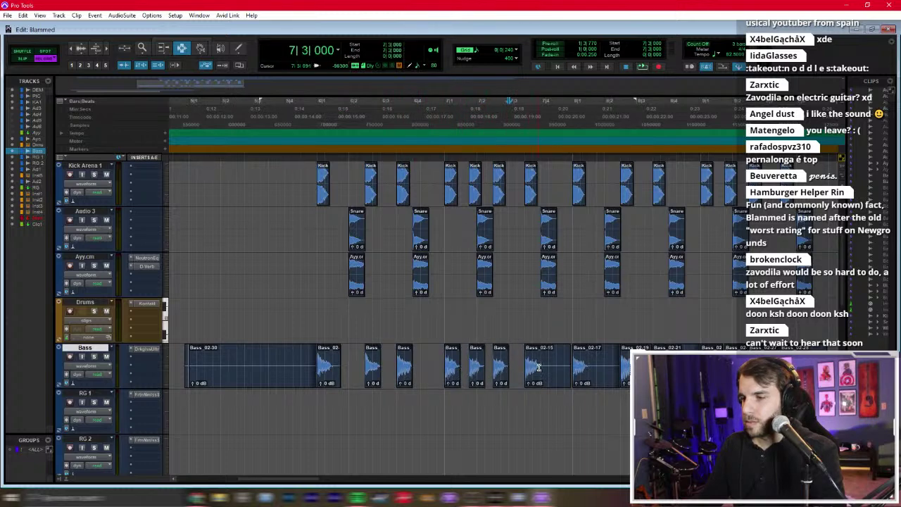
left_click(540, 367)
key("s")
left_click(588, 368)
key("s")
left_click(636, 368)
key("s")
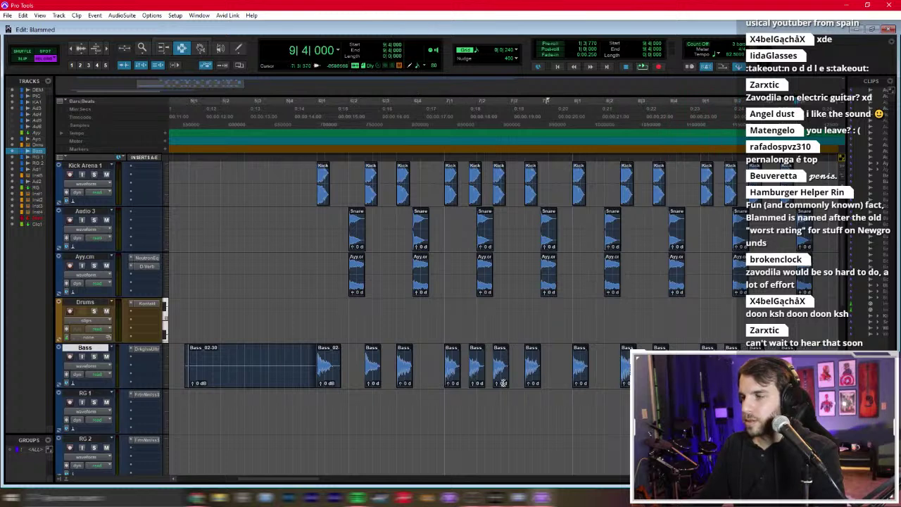
Step: Delete the silent lead-in before the first note on the Bass track and start playback of the section
double_click(317, 381)
key("Delete")
scroll(211, 282, "up", 3)
key("space")
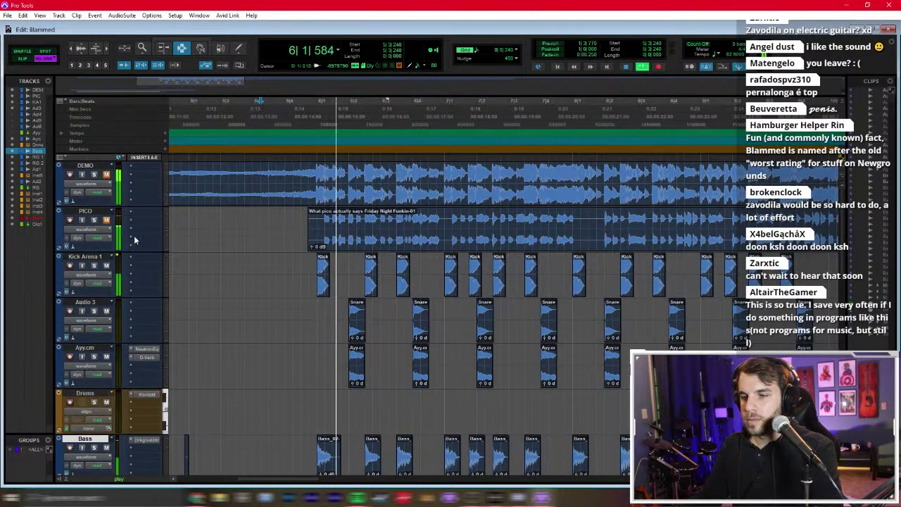
Step: Check the Bass track's Darkglass Ultra plug-in from the mixer while the section plays, returning to the edit view to stop playback
key("ctrl+equal")
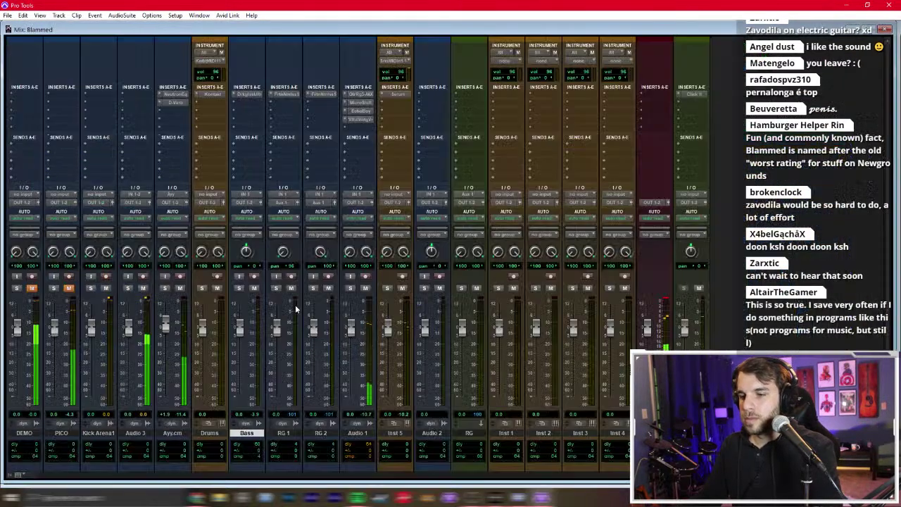
left_click(250, 98)
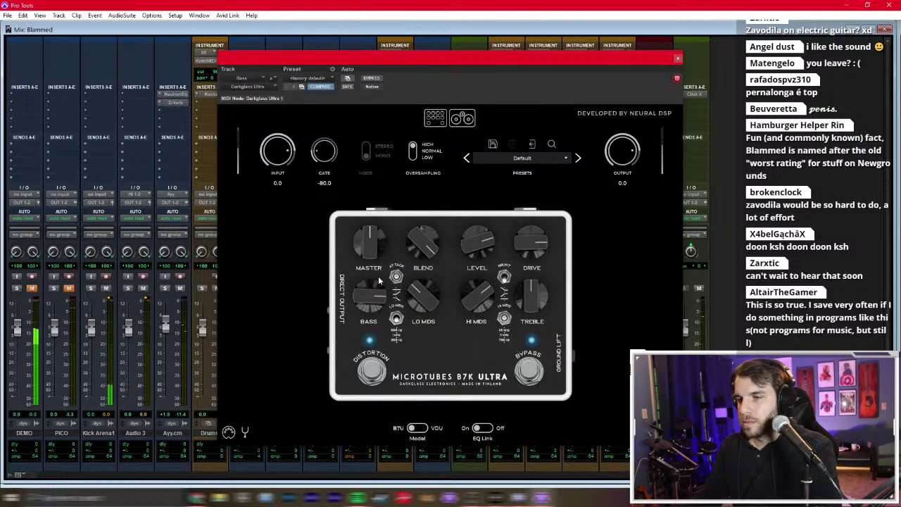
left_click(678, 58)
key("ctrl+equal")
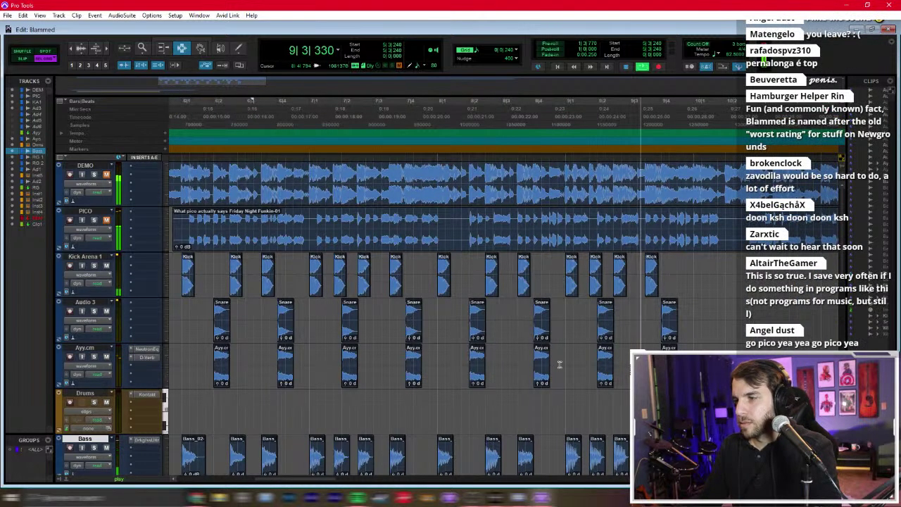
left_click(559, 365)
key("space")
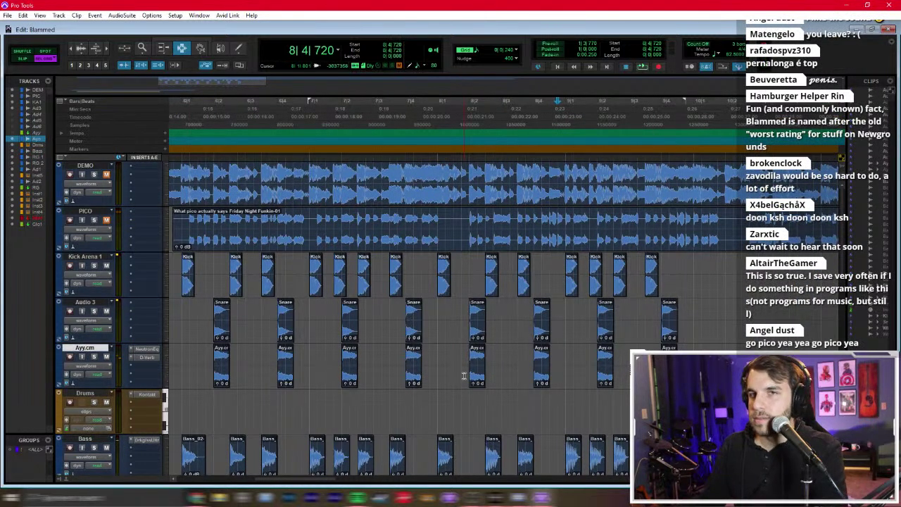
Step: Move the Bass track above the Drums track and select the Drums track
left_click(367, 363)
scroll(352, 355, "down", 1)
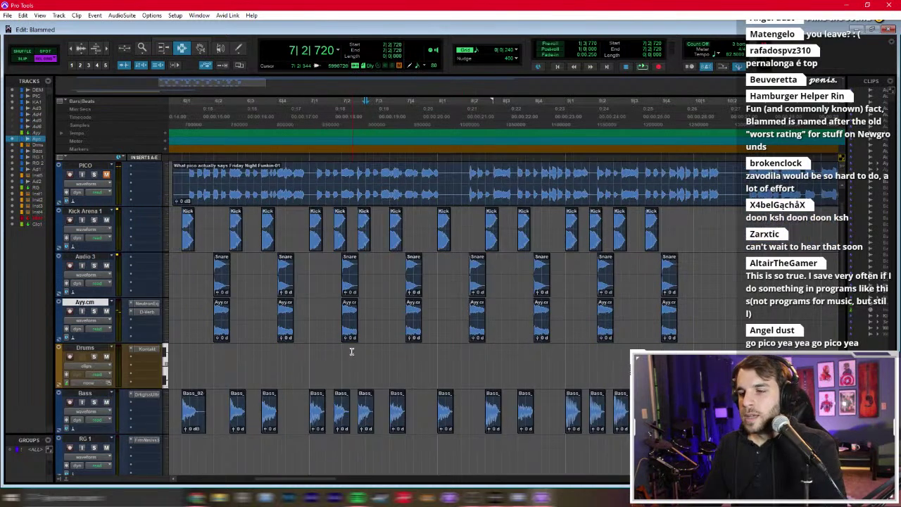
scroll(345, 353, "left", 3)
left_click(343, 352)
left_click_drag(85, 398, 105, 355)
left_click(100, 397)
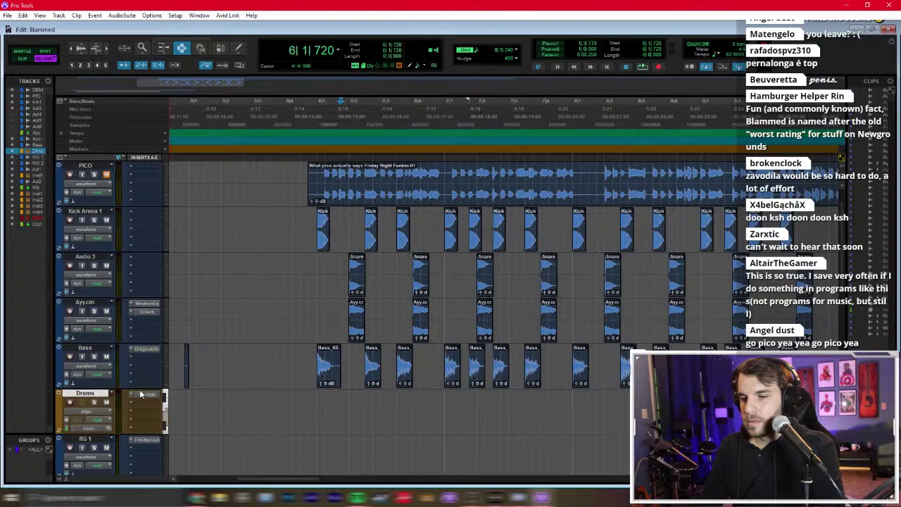
Step: Place the cursor at bar 6 on the Drums track and look over its Kontakt kit, The Invasion
left_click(318, 415)
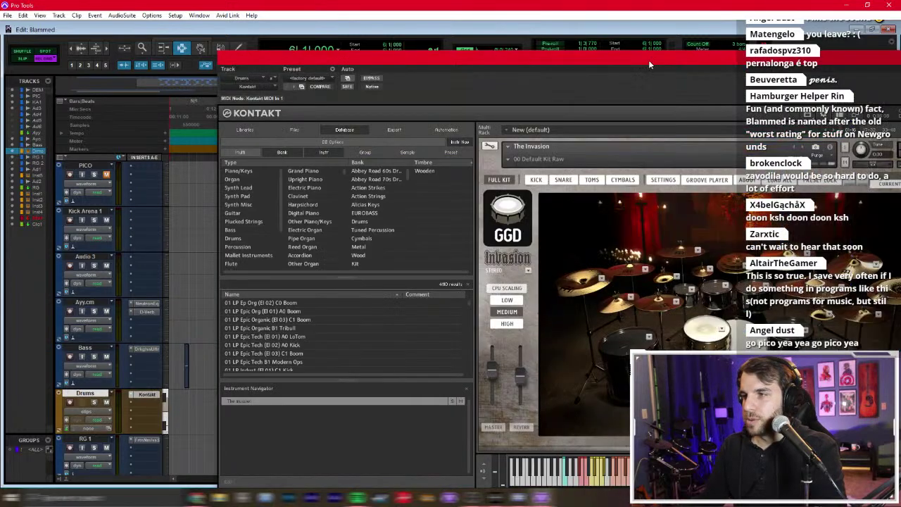
left_click_drag(649, 57, 645, 32)
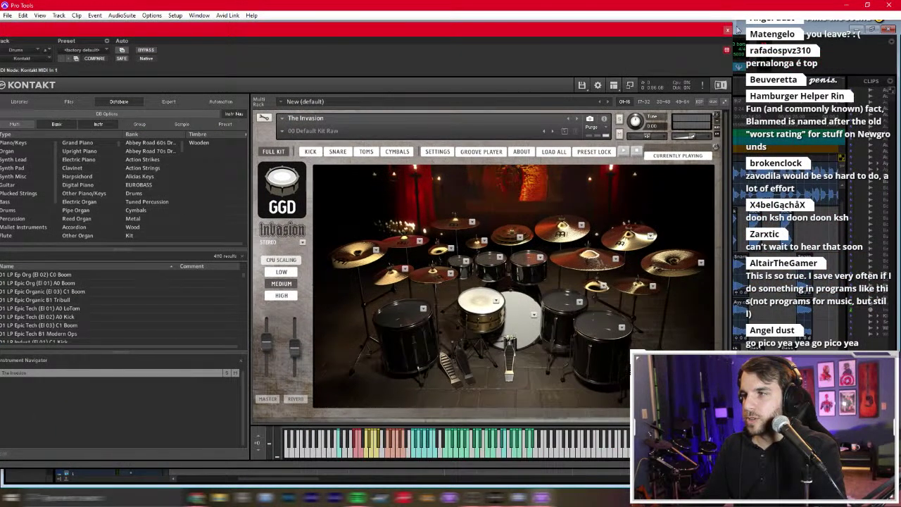
left_click(728, 30)
Step: Draw a one-beat C0 note at the start of bar 6 on the Drums track in the MIDI editor
key("super+equal")
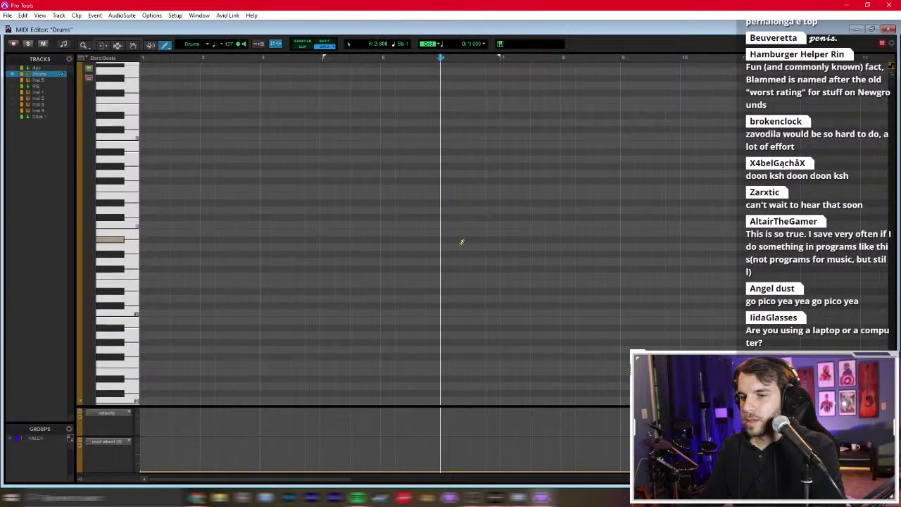
scroll(431, 304, "up", 4)
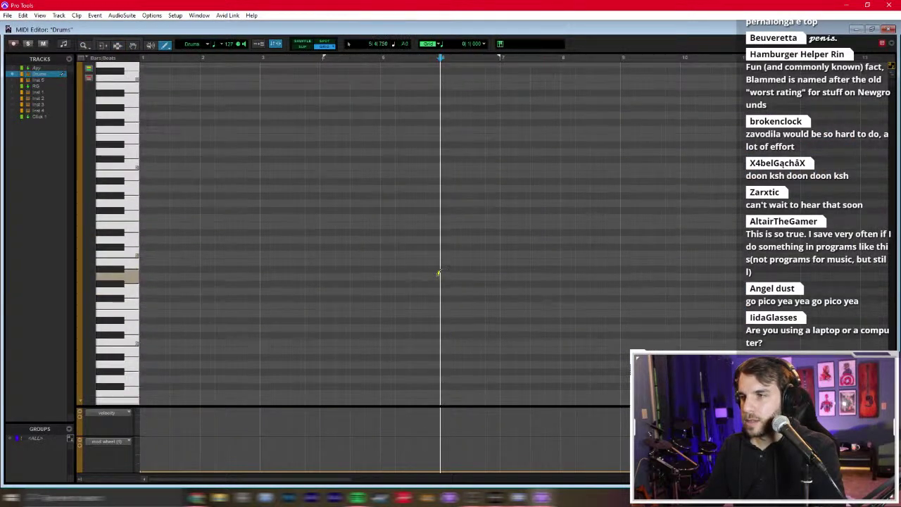
scroll(442, 301, "up", 1)
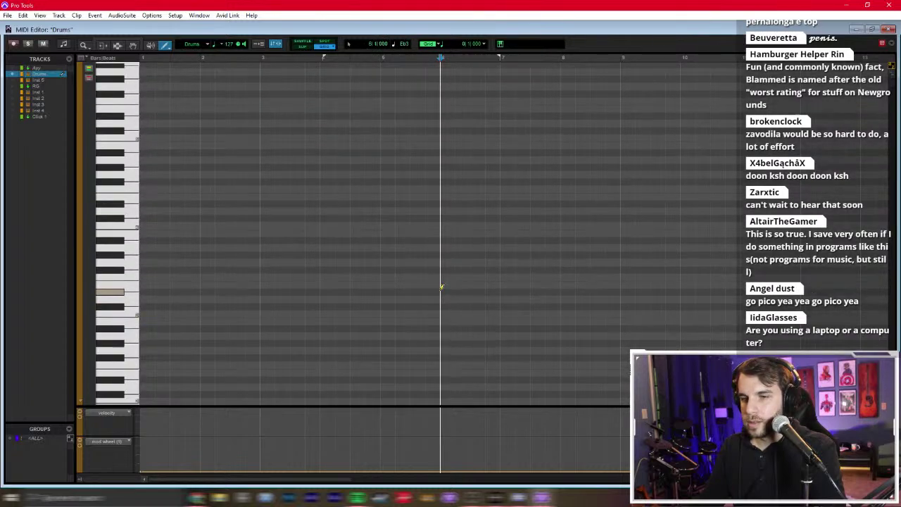
scroll(452, 246, "up", 1)
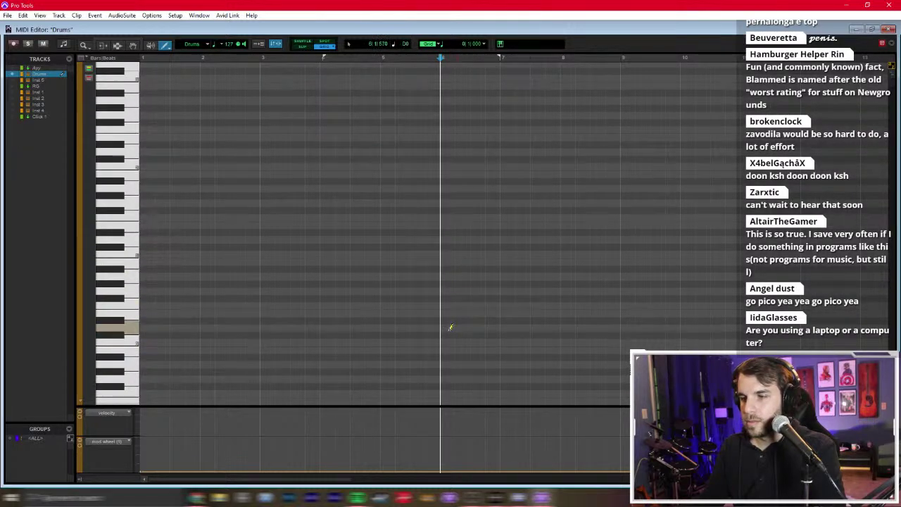
key("ctrl+w")
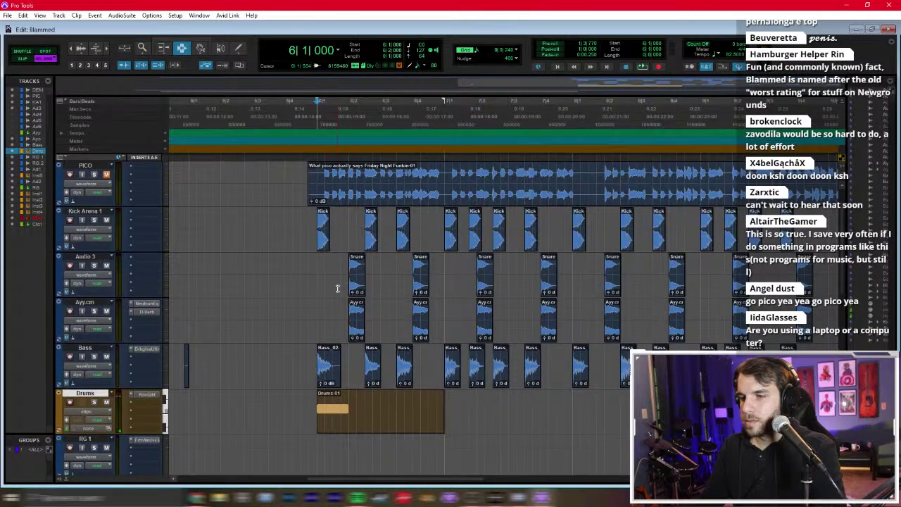
Step: Set the MIDI editor grid to 0|0|240 and shorten the drum note to a sixteenth
double_click(321, 420)
left_click(477, 46)
left_click(503, 82)
left_click_drag(533, 233, 514, 232)
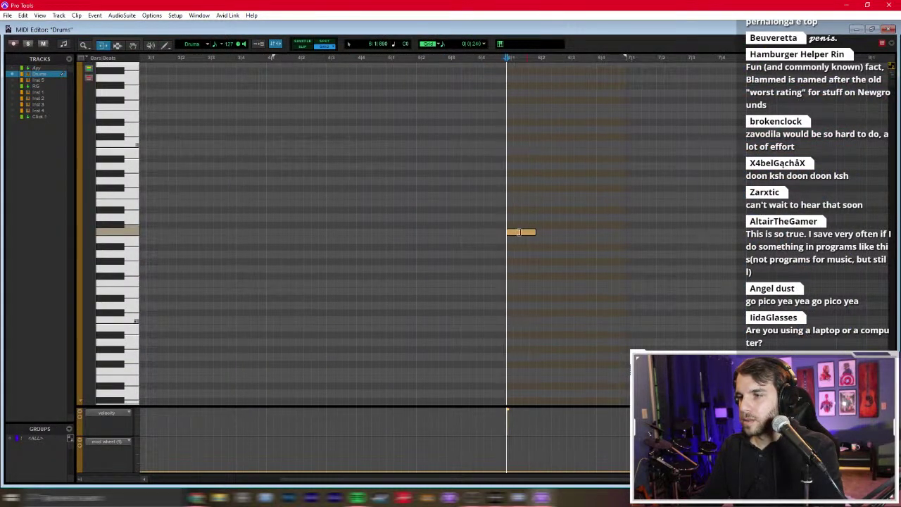
key("ctrl+w")
Step: Trim the Drums clip at bar 6 to half a beat by removing the empty remainder
key("shift+Tab")
key("Delete")
key("shift+Return")
left_click(333, 414)
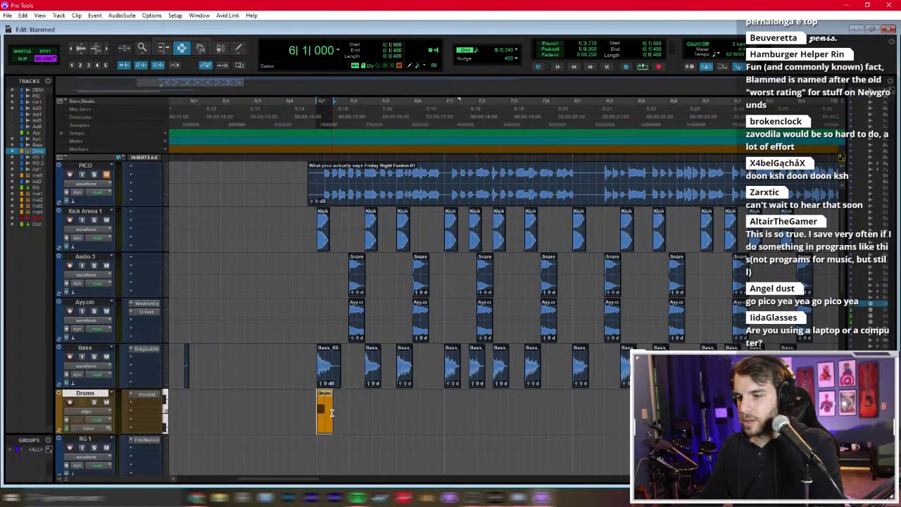
Step: Paste copies of the short Drums clip under each following kick hit up to the start of bar 8
key("ctrl+]")
left_click(504, 414)
key("ctrl+v")
left_click(568, 414)
key("ctrl+v")
left_click(712, 414)
key("ctrl+v")
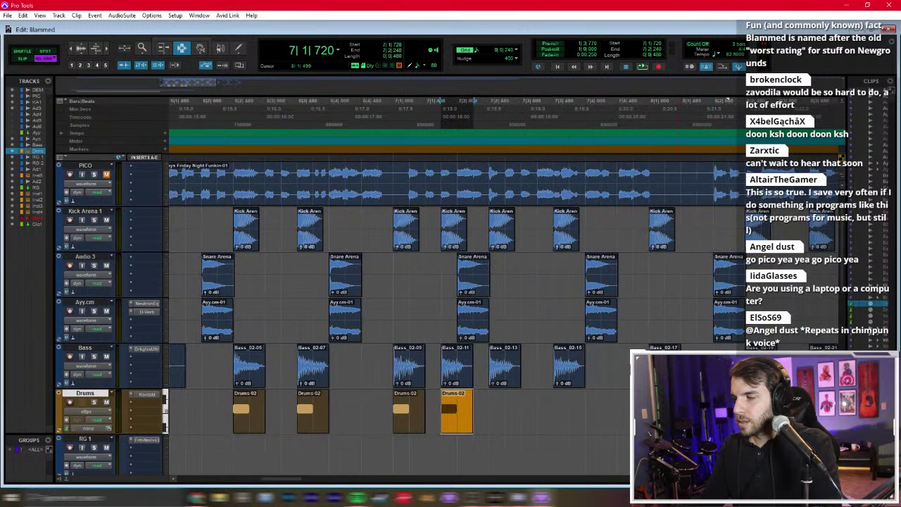
left_click(493, 414)
key("ctrl+v")
left_click(557, 415)
key("ctrl+v")
left_click(649, 414)
key("ctrl+v")
Step: Duplicate the Drums clips of bars 6 and 7 across bars 8 and 9
key("ctrl+bracketleft")
key("ctrl+bracketleft")
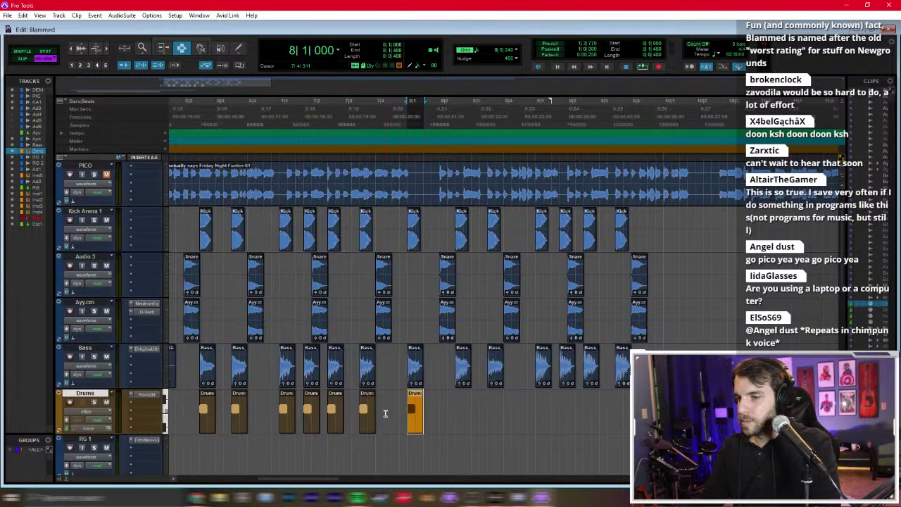
left_click_drag(327, 417, 459, 419)
left_click_drag(583, 420, 460, 420)
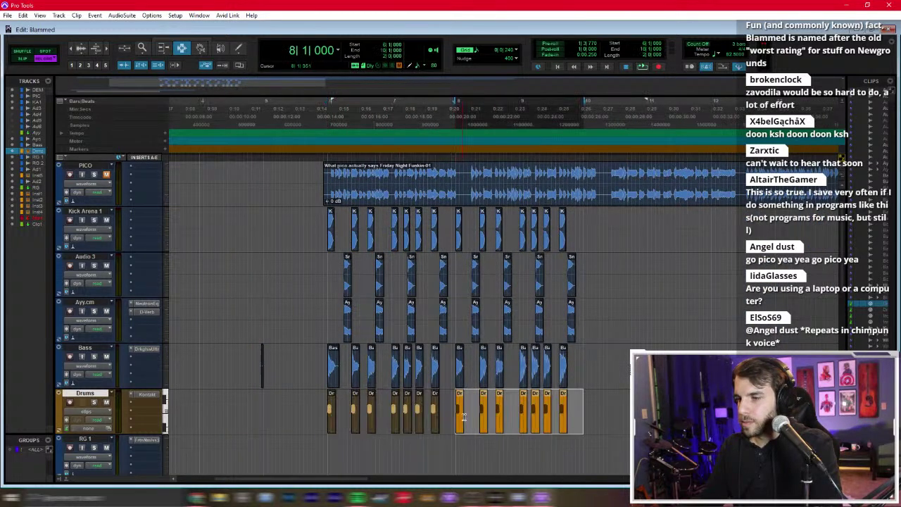
Step: Play the section from just before bar 6 and open the Drums track's notes in the MIDI editor
left_click(316, 422)
key("space")
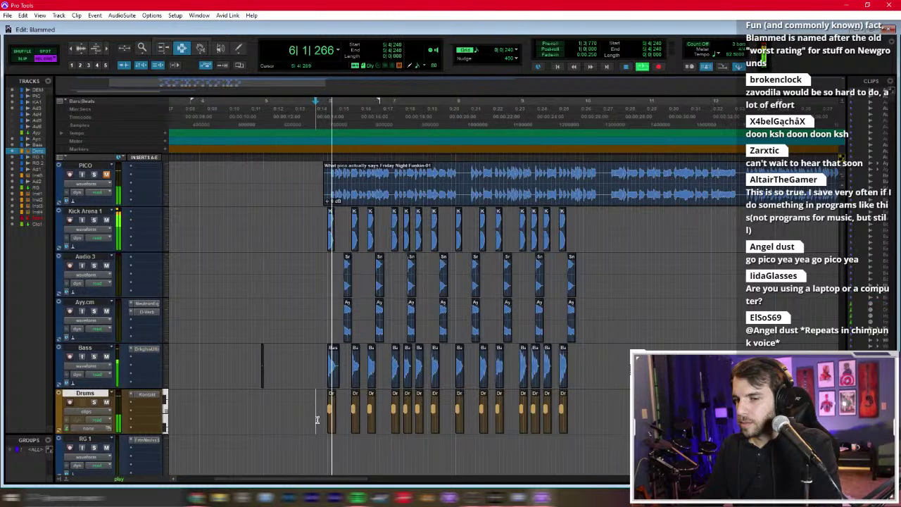
key("ctrl+equal")
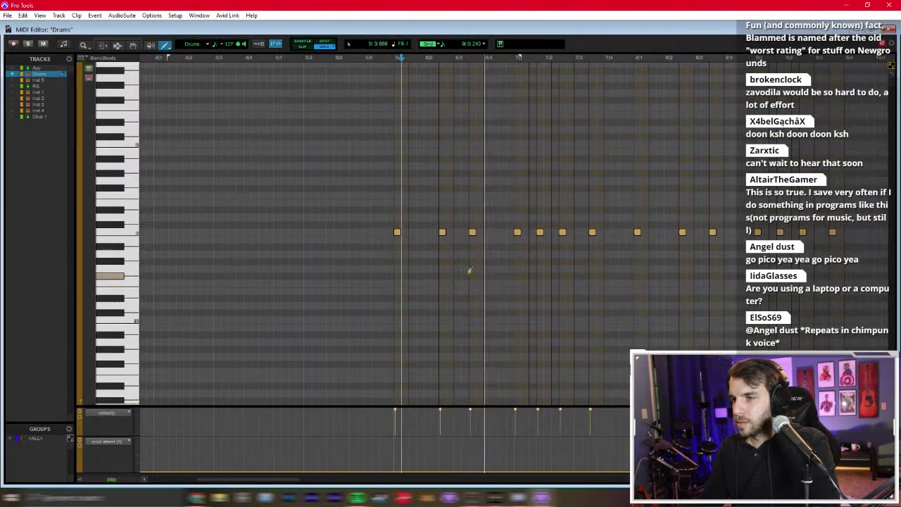
Step: Draw D0 notes on beats 2 and 4 of bar 6 and repeat them every two beats through the following bars
left_click(429, 218)
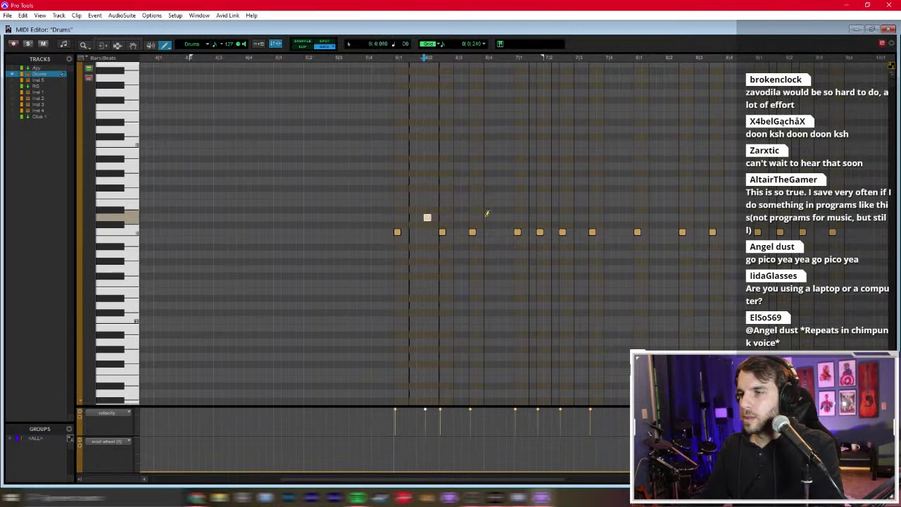
key("F8")
left_click_drag(393, 202, 519, 237)
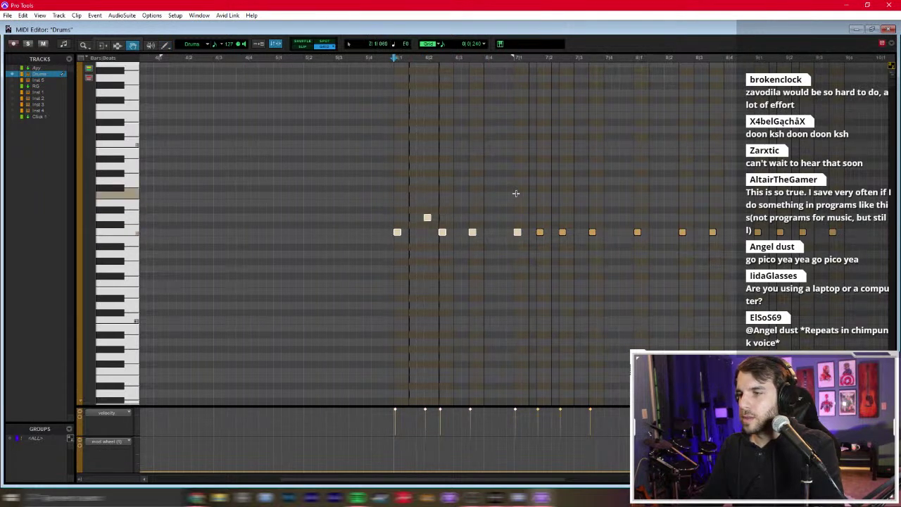
left_click(487, 218)
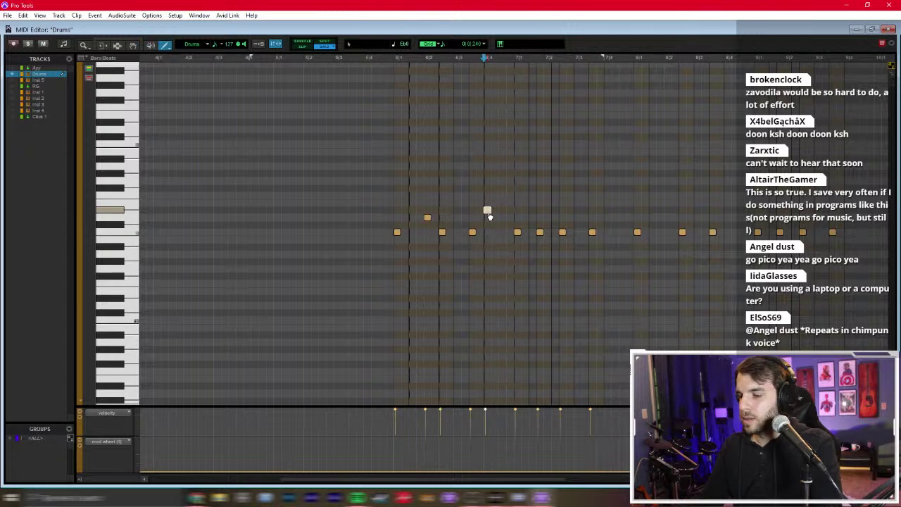
left_click_drag(516, 191, 409, 216)
key("ctrl+d")
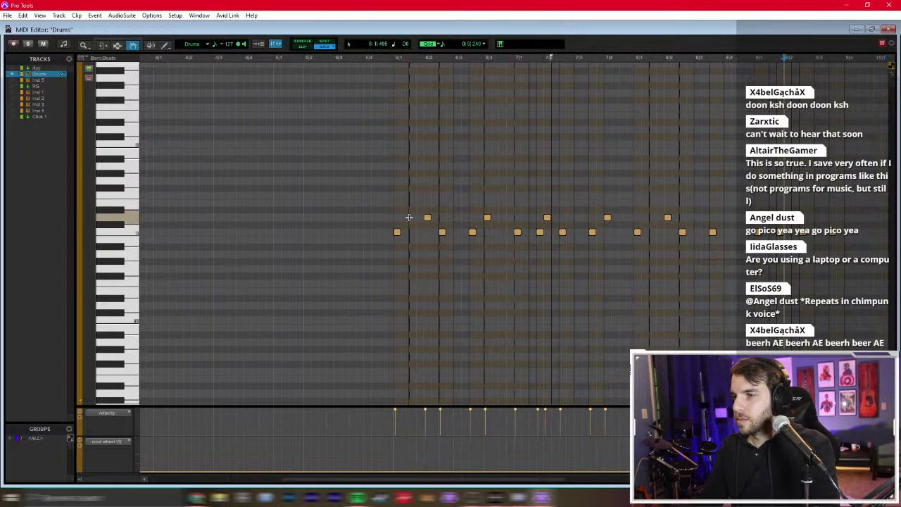
Step: Consolidate the Drums clips from bar 6 to just past bar 10 into one clip and open it in the MIDI editor
key("ctrl+w")
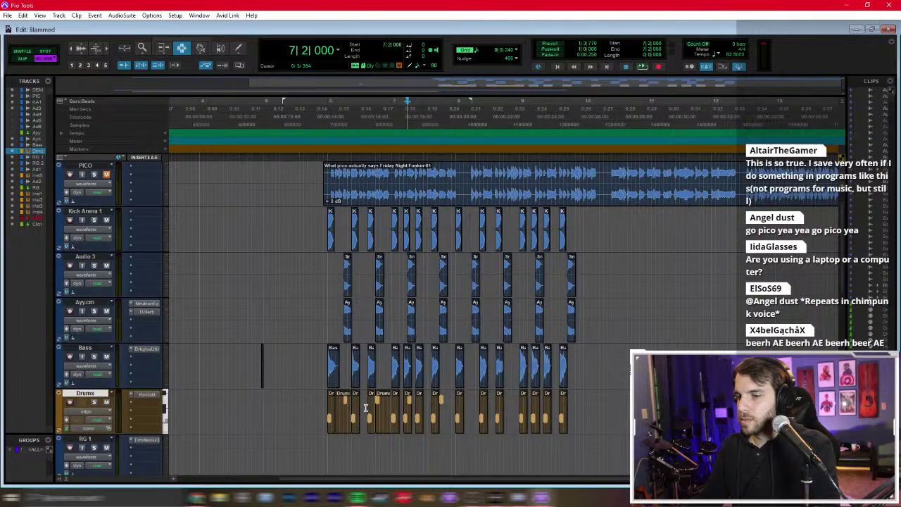
left_click_drag(327, 415, 587, 413)
key("alt+0")
key("Return")
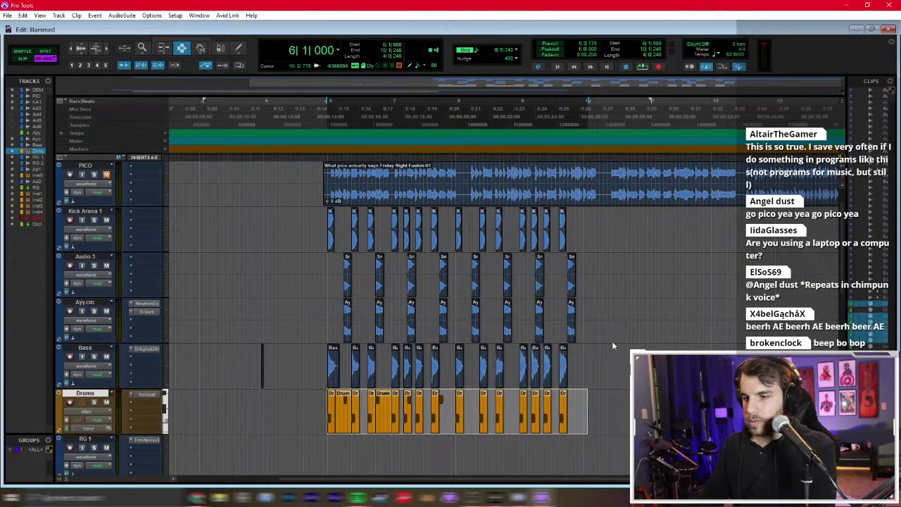
key("alt+shift+3")
left_click(469, 421)
double_click(469, 421)
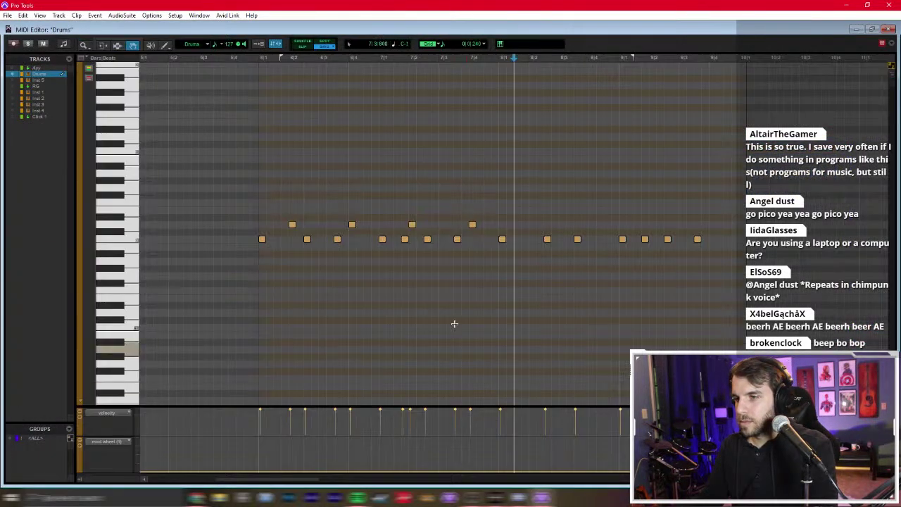
Step: Duplicate the D0 notes of bars 6 and 7 across bars 8 and 9 and play from bar 6
left_click_drag(510, 198, 284, 223)
key("ctrl+d")
key("F7")
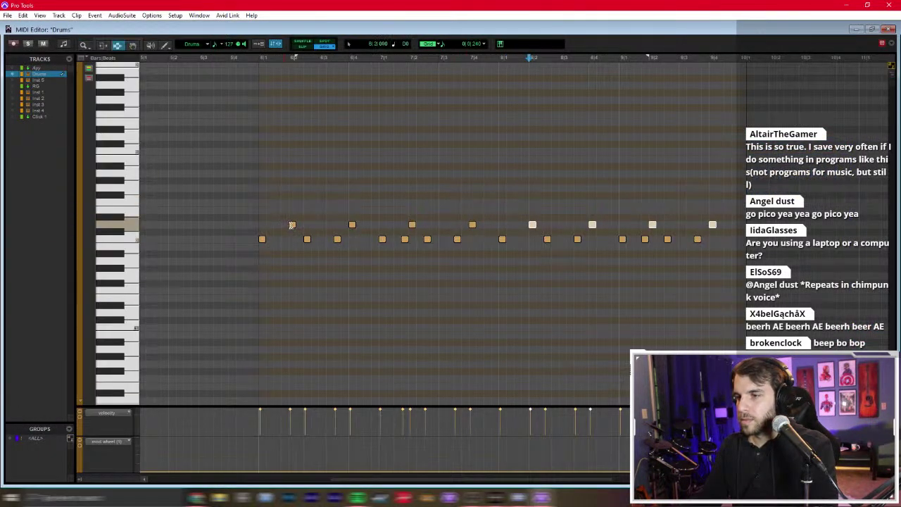
left_click(260, 221)
key("space")
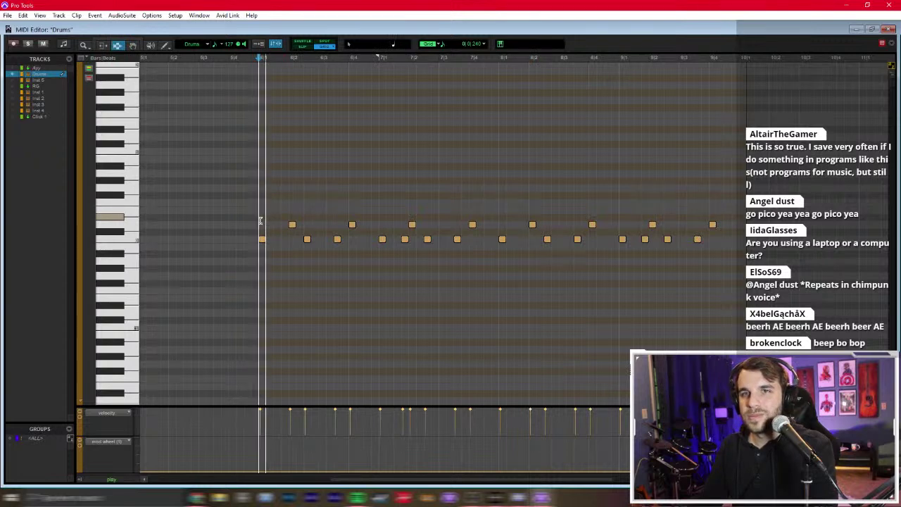
key("space")
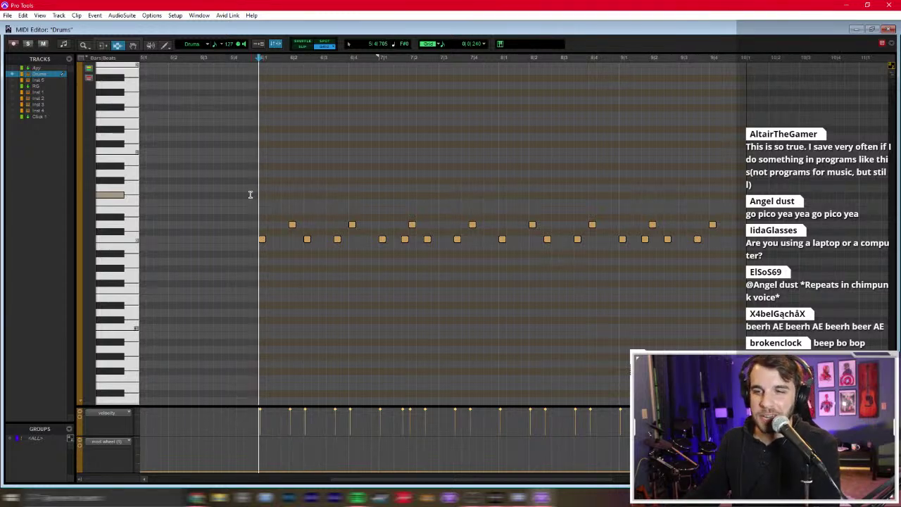
Step: Audition higher drum keys and draw a single higher-pitched note at the start of bar 6
left_click(250, 195)
key("F10")
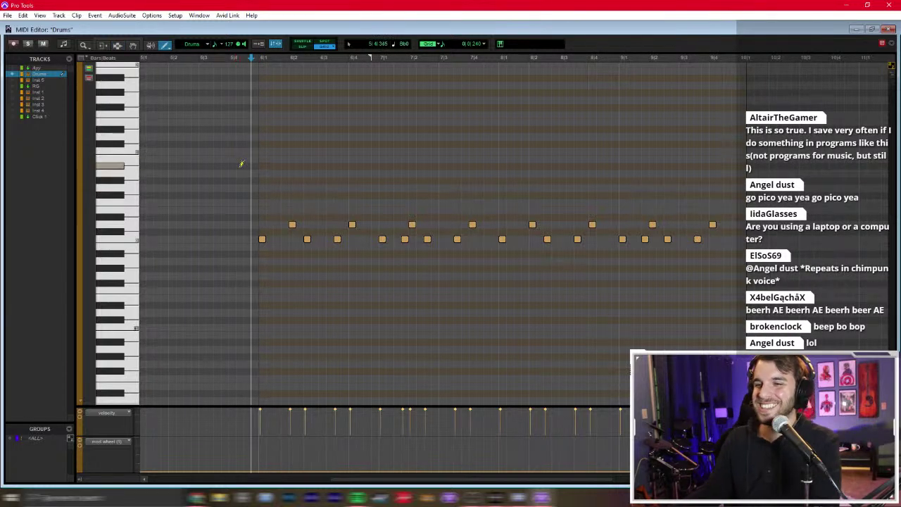
left_click(262, 136)
left_click_drag(263, 134, 264, 65)
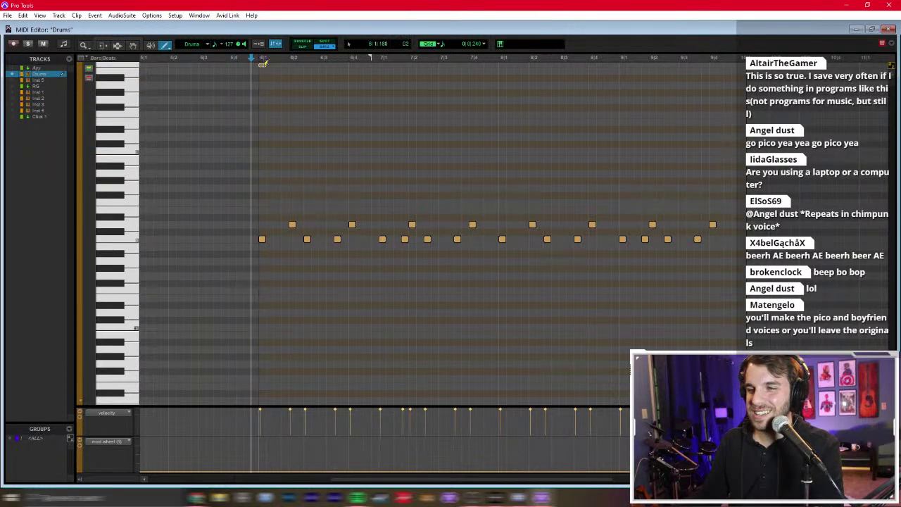
scroll(288, 91, "up", 5)
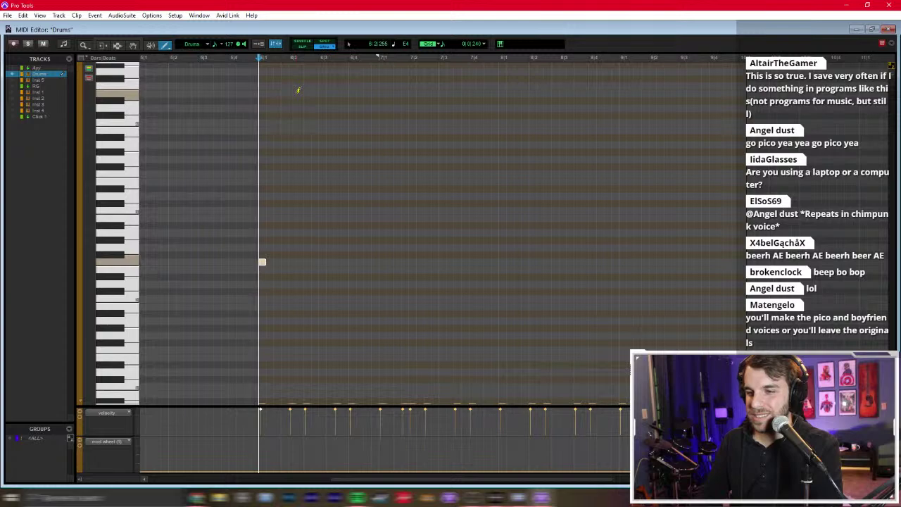
scroll(290, 151, "down", 5)
scroll(290, 150, "down", 1)
scroll(301, 159, "up", 6)
Step: Play the drum pattern from bar 6 and return to the edit window
key("F6")
left_click(247, 183)
key("space")
key("space")
key("ctrl+=")
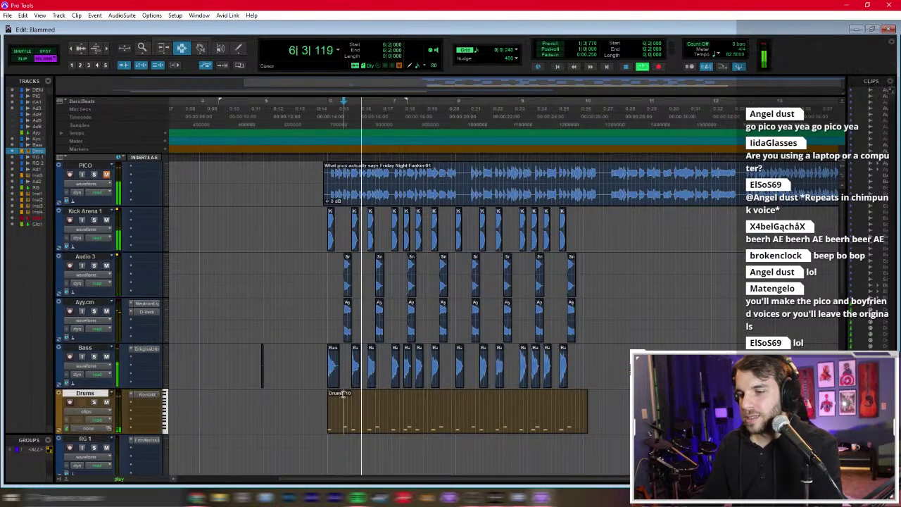
Step: Set the grid to 1 bar and trim the end of the Drums clip back to the start of bar 10
scroll(352, 405, "right", 1)
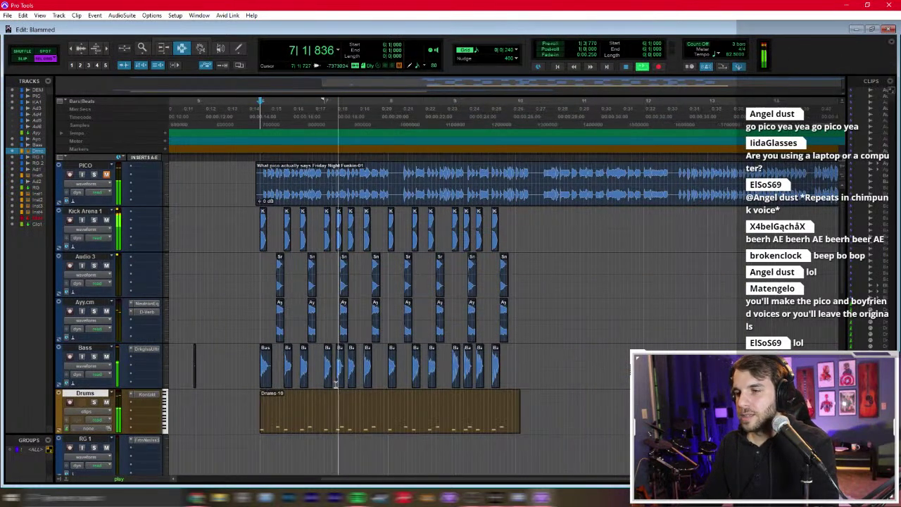
left_click(519, 51)
left_click(519, 53)
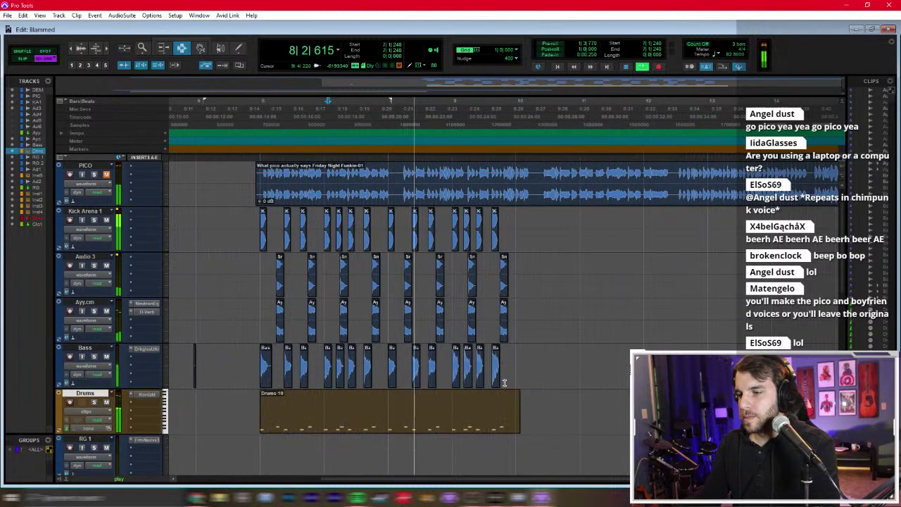
left_click(479, 412)
left_click(486, 411)
double_click(483, 408)
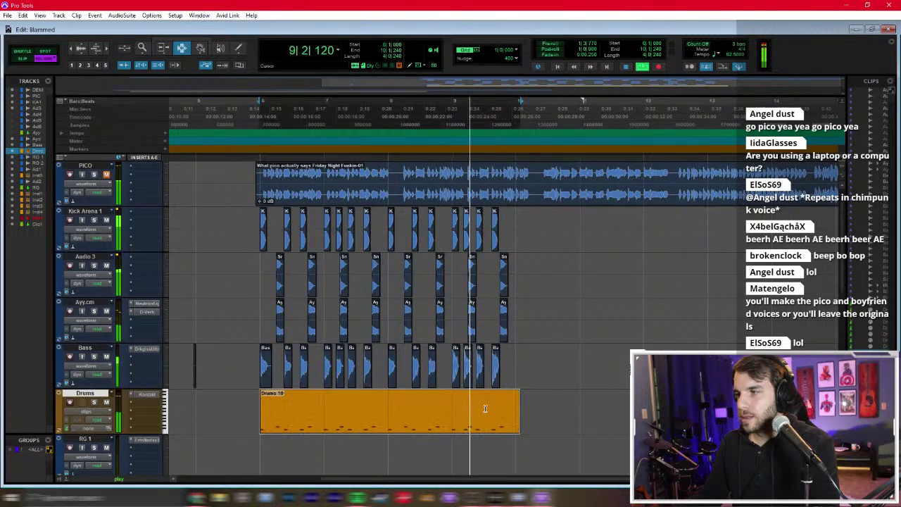
left_click(499, 409)
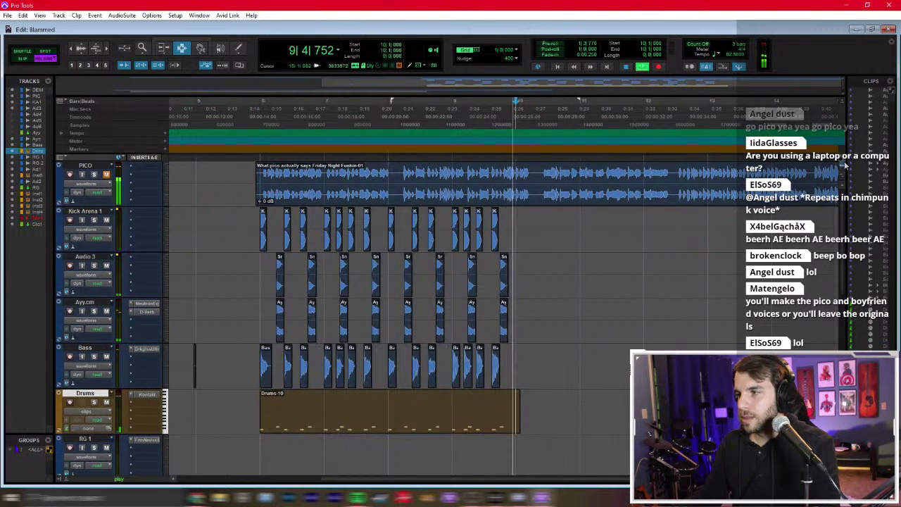
left_click(832, 176)
key("space")
left_click(506, 417)
key("ctrl+d")
Step: Duplicate bars 6 to 9 of the Kick Arena 1, Audio 3, Ayy.cm, Bass and Drums tracks to start at bar 10
left_click(273, 410)
left_click_drag(273, 410, 519, 226)
key("ctrl+d")
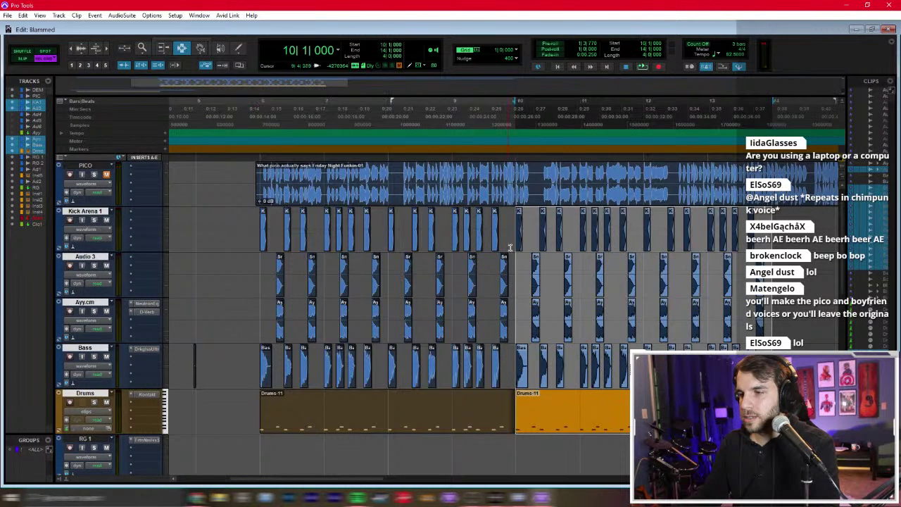
Step: Mute the PICO track, unmute the DEMO track and play the duplicated section from bar 10
key("space")
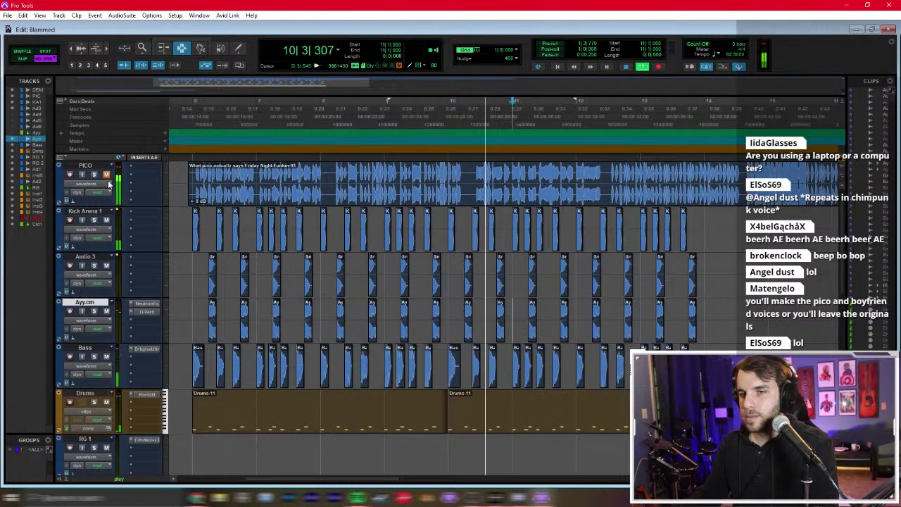
scroll(340, 244, "up", 1)
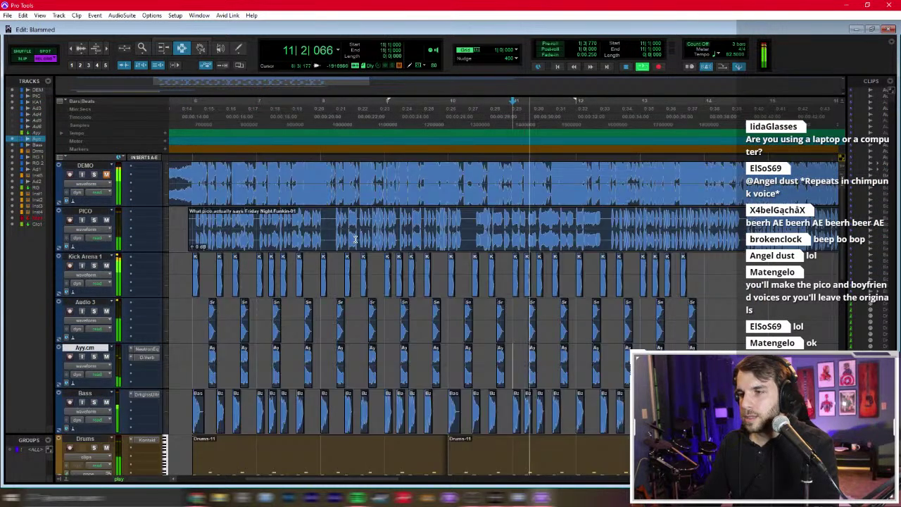
left_click(105, 220)
left_click(106, 174)
key("space")
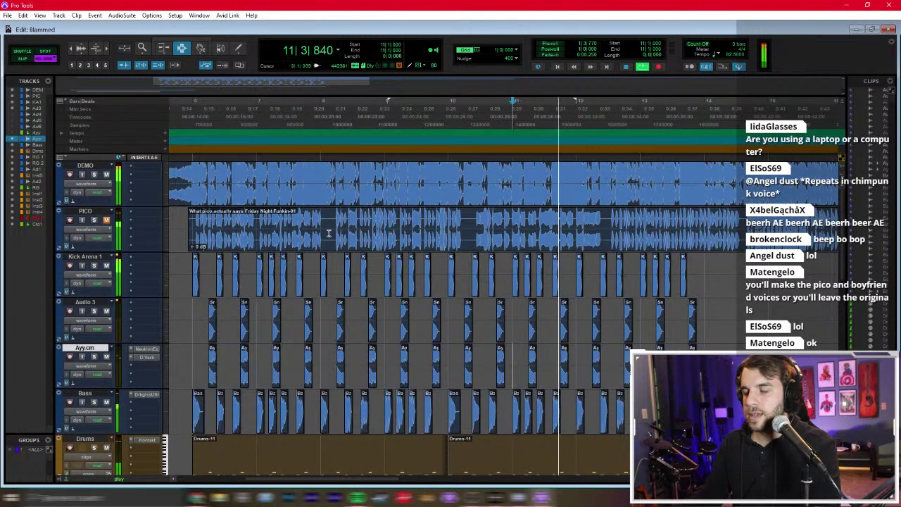
left_click(468, 233)
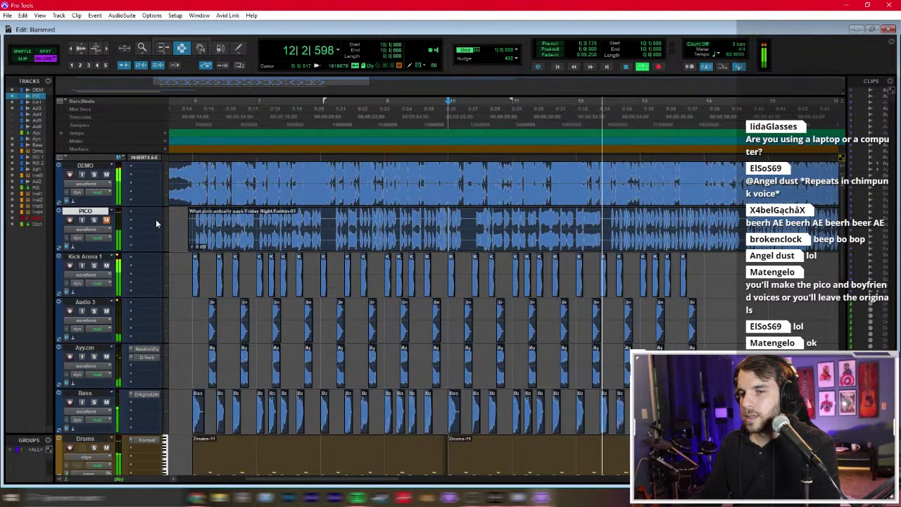
Step: Hide the PICO track, stop playback and place the edit cursor at the start of bar 13
right_click(99, 212)
left_click(112, 217)
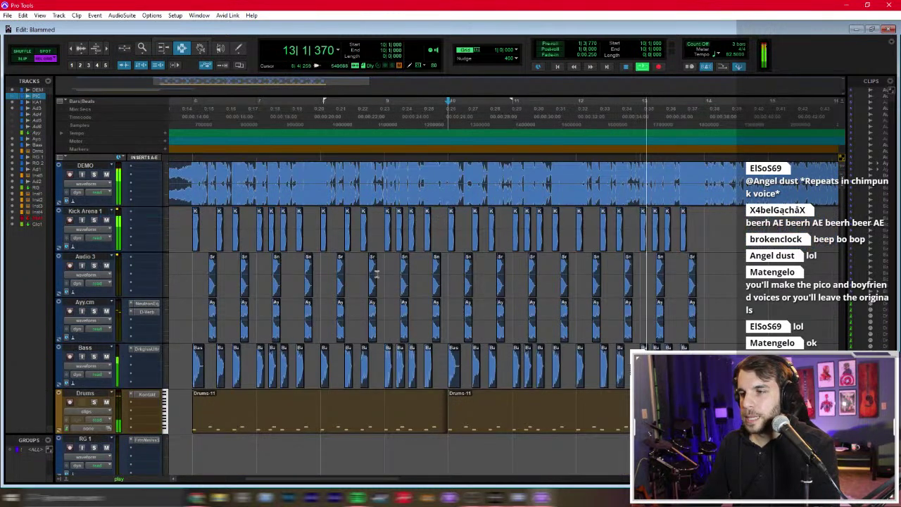
key("ctrl+bracketleft")
key("ctrl+bracketright")
key("ctrl+bracketright")
left_click(496, 310)
key("space")
left_click(496, 405)
key("ctrl+bracketleft")
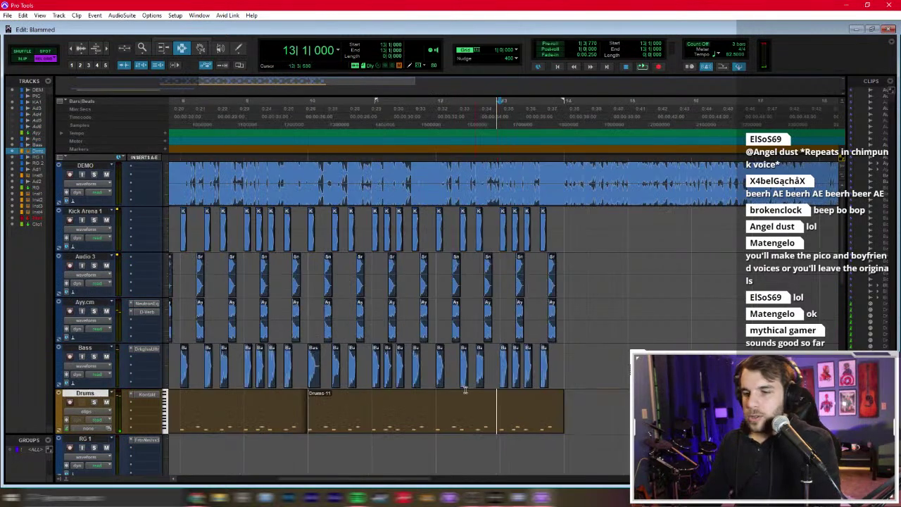
Step: Move the Drums track above the Bass track
scroll(199, 350, "left", 3)
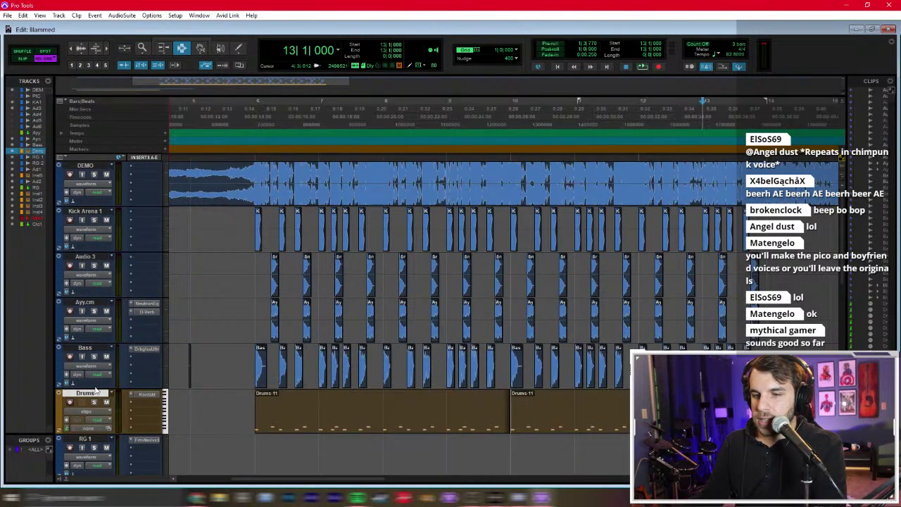
left_click_drag(95, 396, 103, 356)
scroll(104, 357, "down", 2)
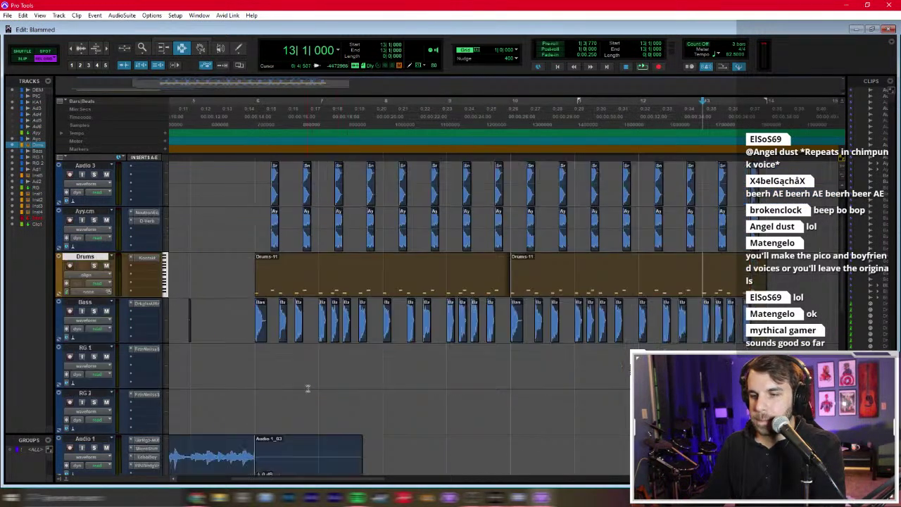
Step: Select the RG 1 track and record-enable it in the mix window
left_click(96, 358)
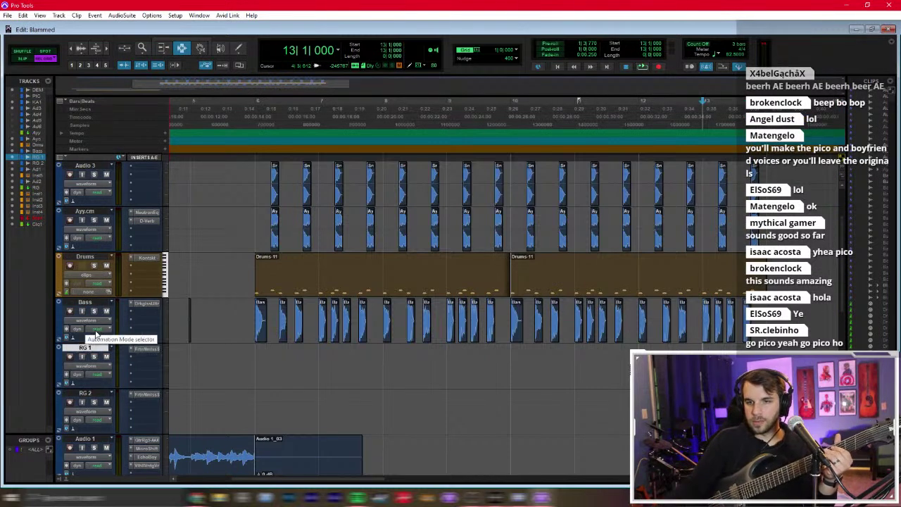
key("ctrl+equal")
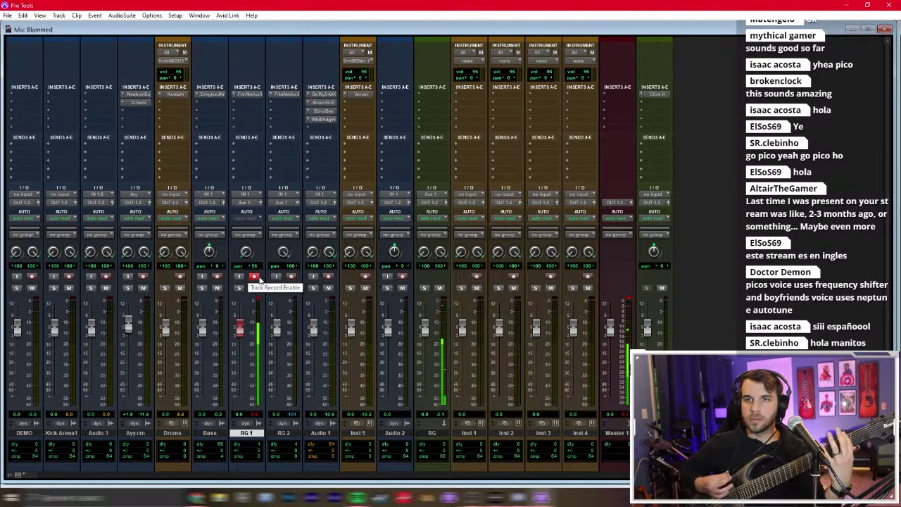
left_click(257, 278)
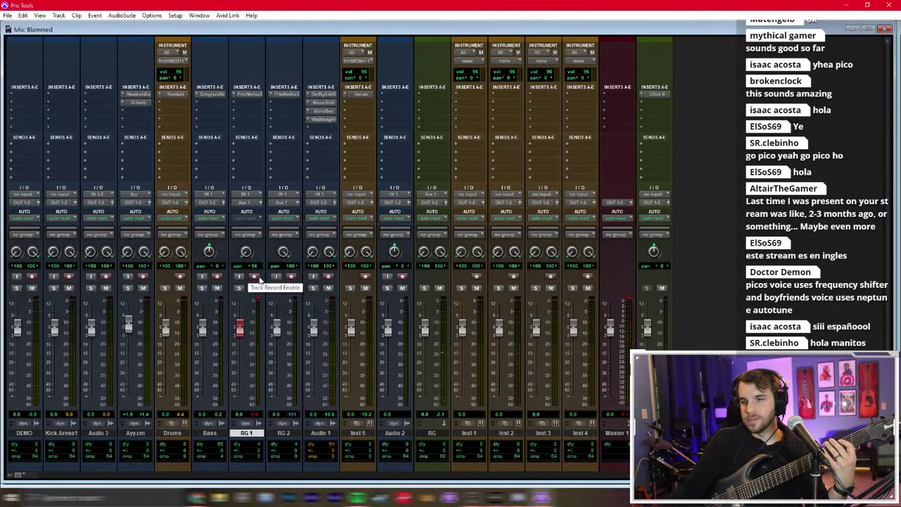
Step: Open the Fortin Nameless Suite amp plug-in on RG 1, use its tuner, and close the plug-in
left_click(248, 94)
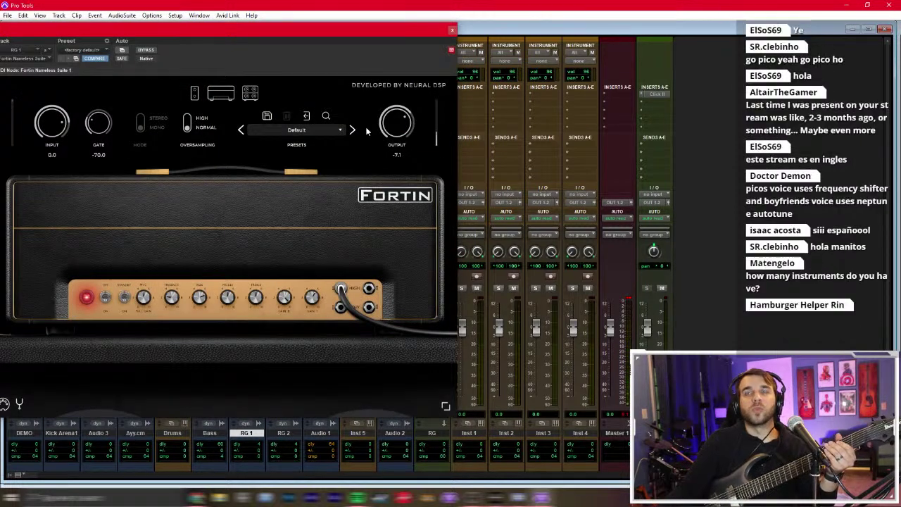
left_click(19, 404)
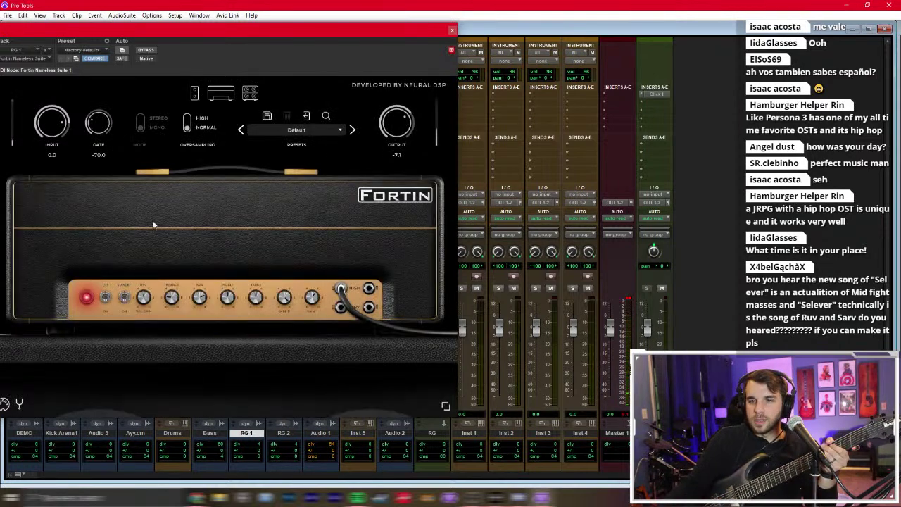
left_click(449, 30)
Step: Record a rhythm guitar take on RG 1 from bar 5, and record its double on RG 2 from the same bar
key("ctrl+equal")
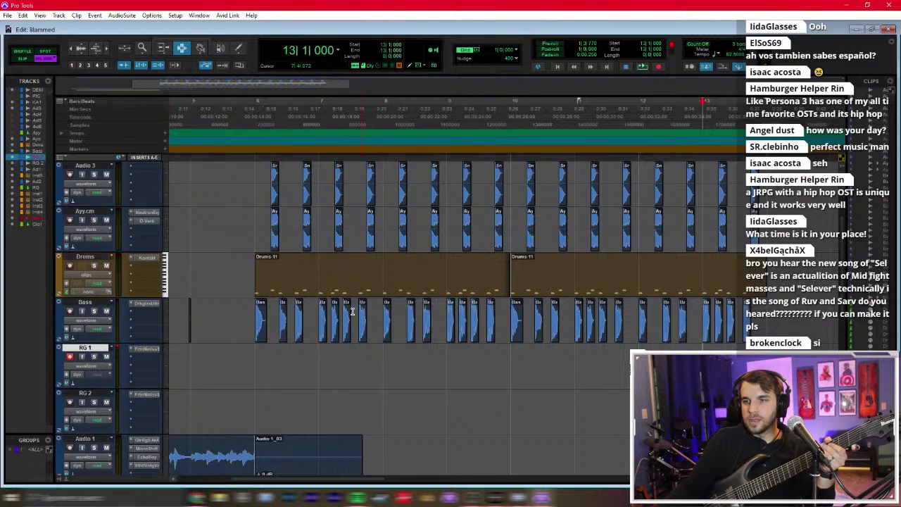
key("Return")
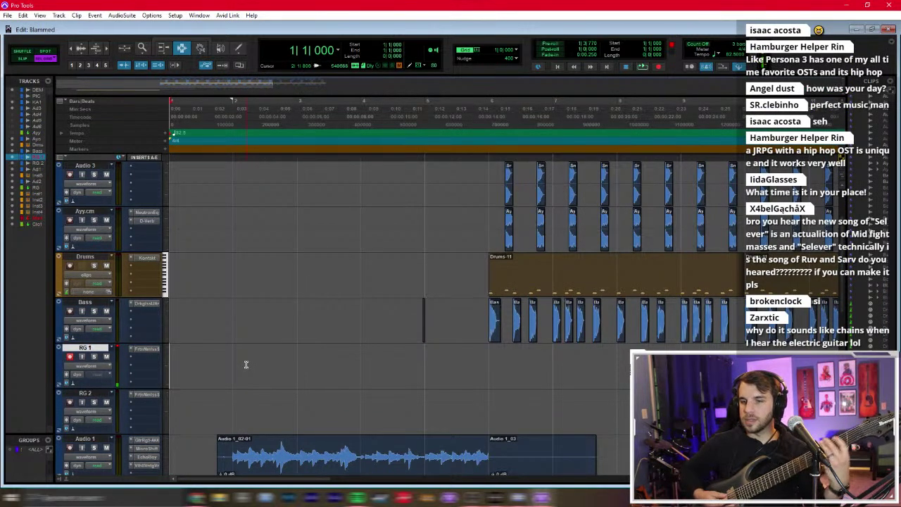
key("ctrl+space")
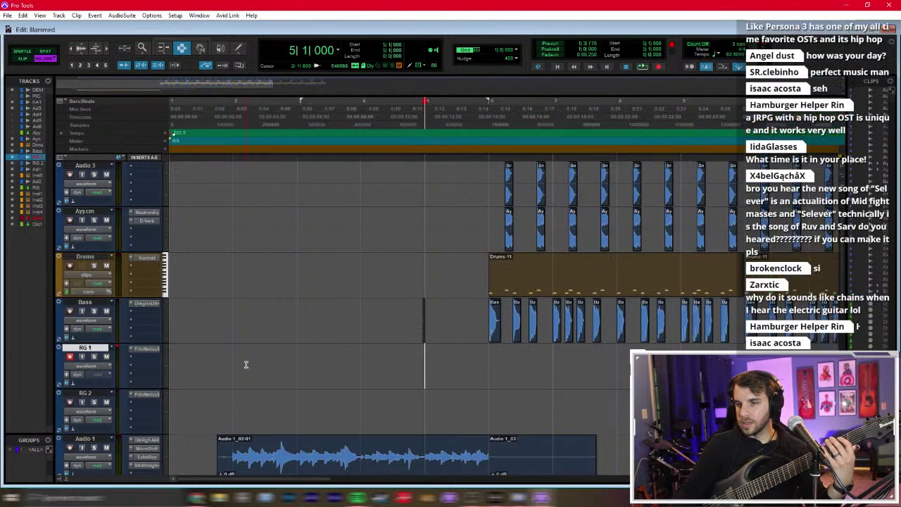
key("ctrl+equal")
key("ctrl+equal")
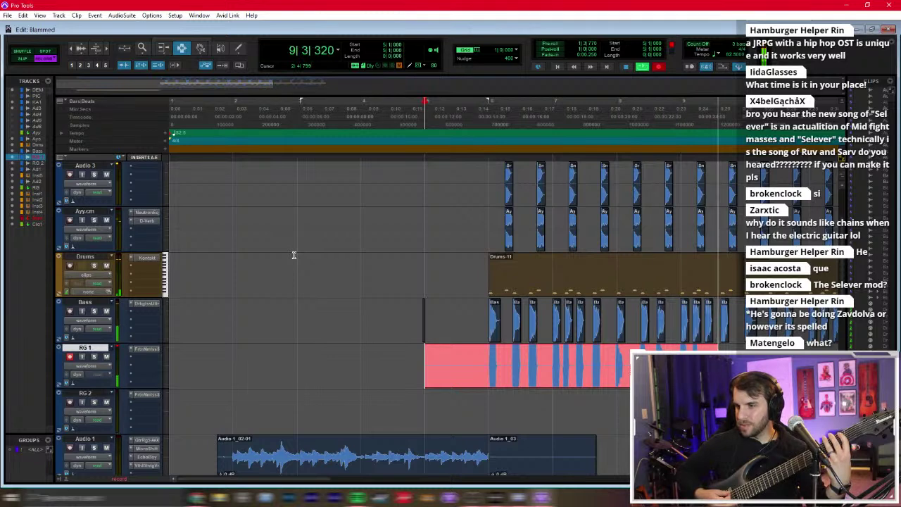
key("space")
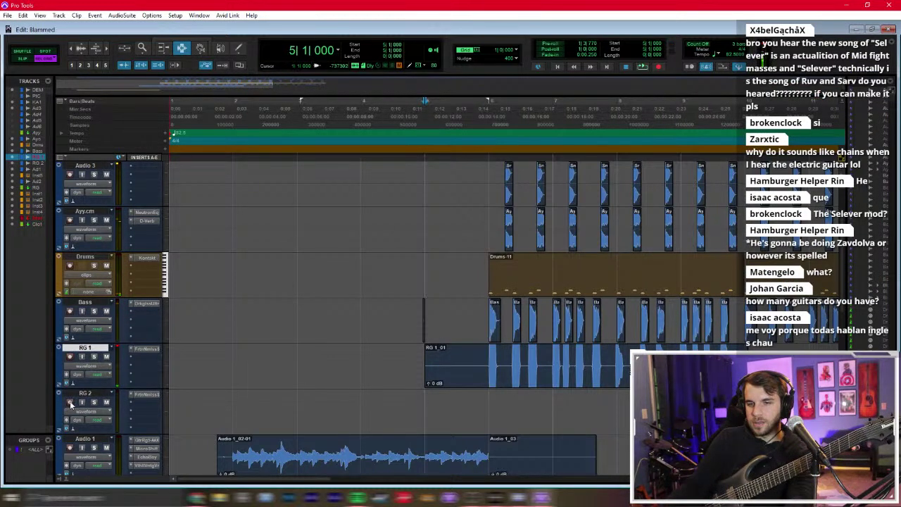
key("space")
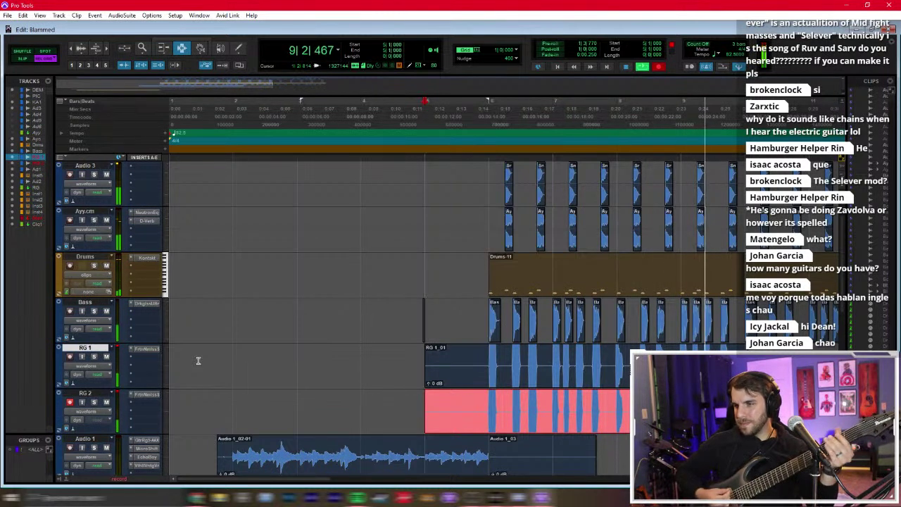
key("space")
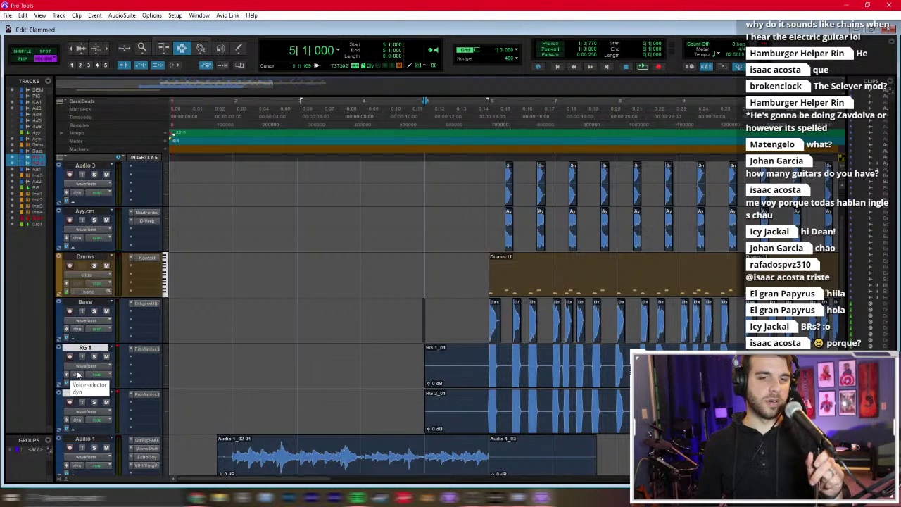
Step: Set the edit grid value to an eighth note (0|0|480), keeping the start of the recorded guitar takes in view
left_click_drag(352, 308, 425, 342)
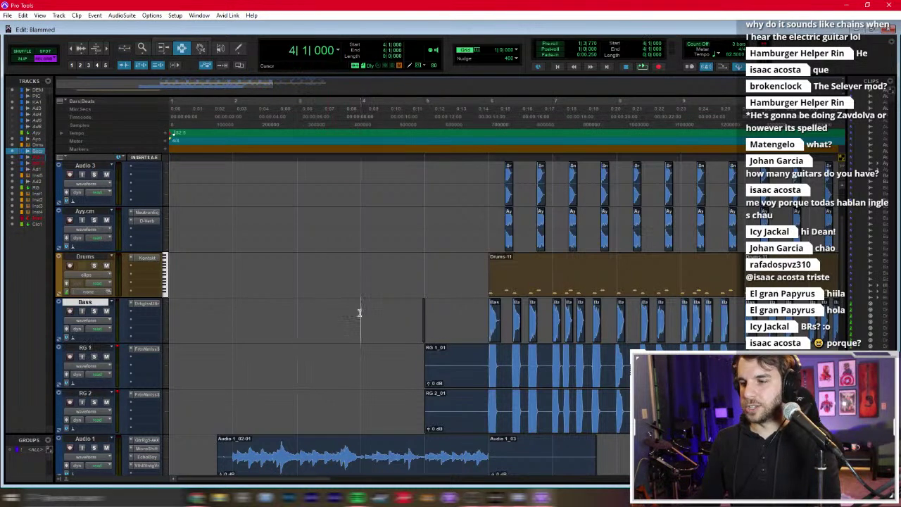
left_click(440, 344)
key("ctrl+bracketleft")
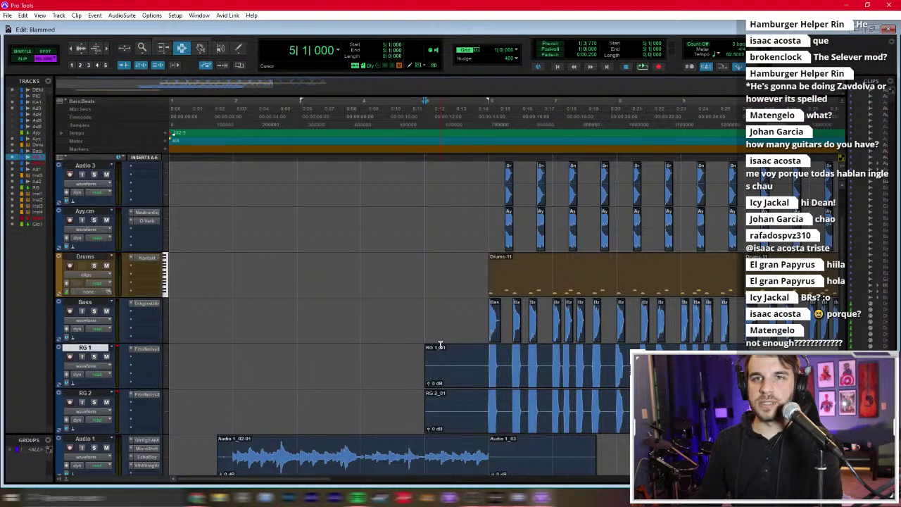
key("ctrl+bracketright")
left_click(423, 366)
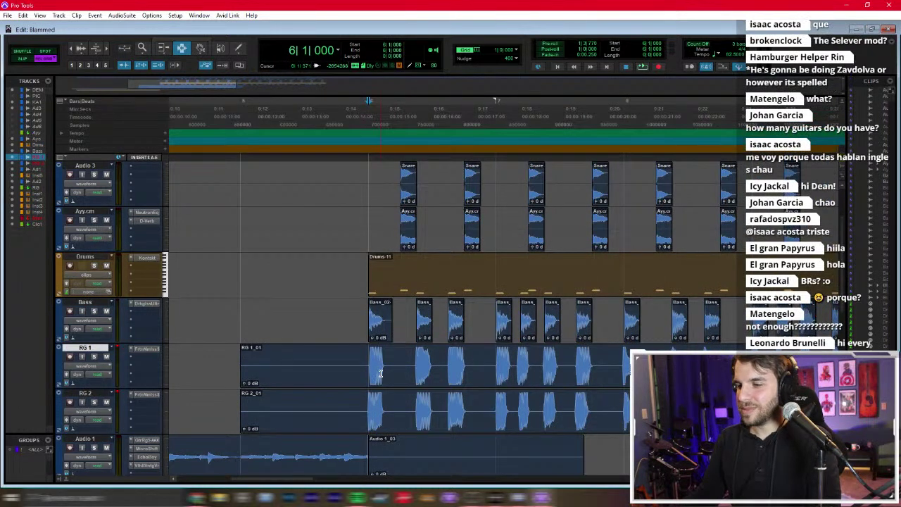
scroll(380, 373, "right", 2)
left_click(509, 53)
left_click(538, 81)
Step: Open Beat Detective for the RG 1 clip, capture its selection from bar 5 to bar 10, and choose 1/16 notes for Clip Separation
double_click(346, 367)
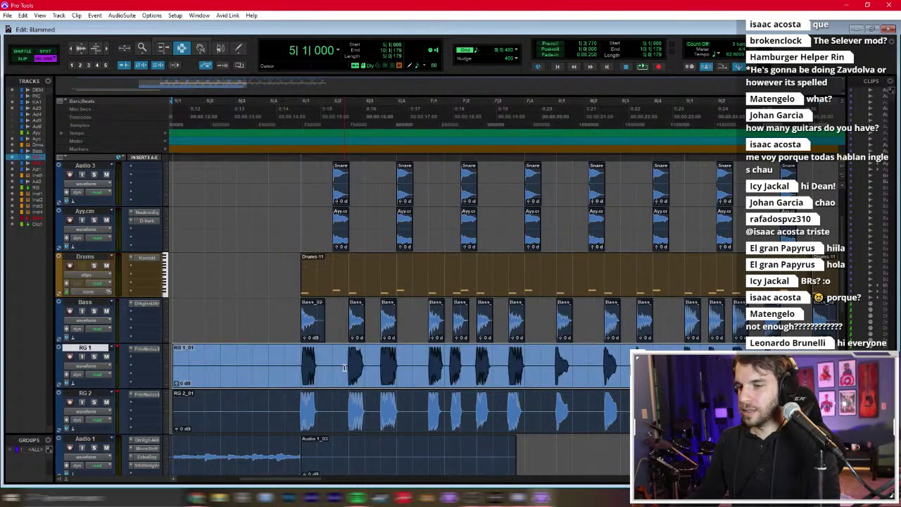
scroll(345, 367, "left", 2)
key("ctrl+8")
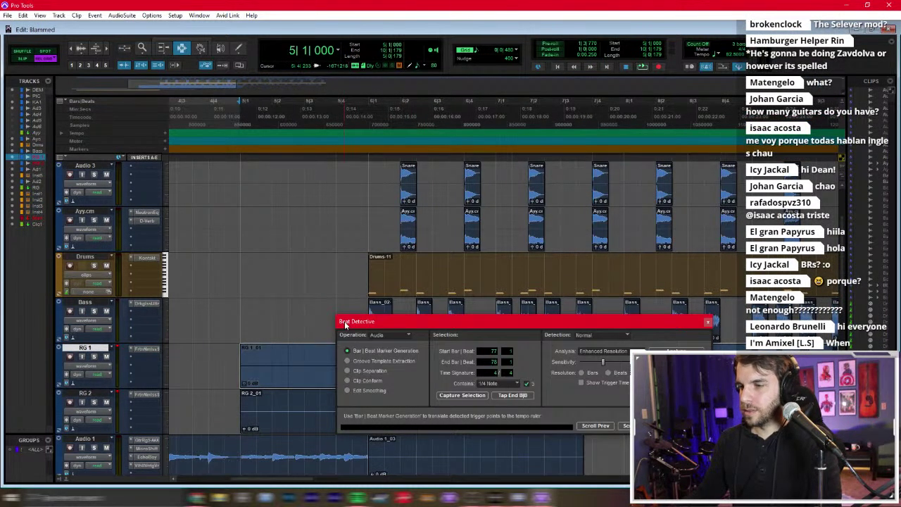
left_click_drag(345, 321, 207, 177)
left_click(314, 250)
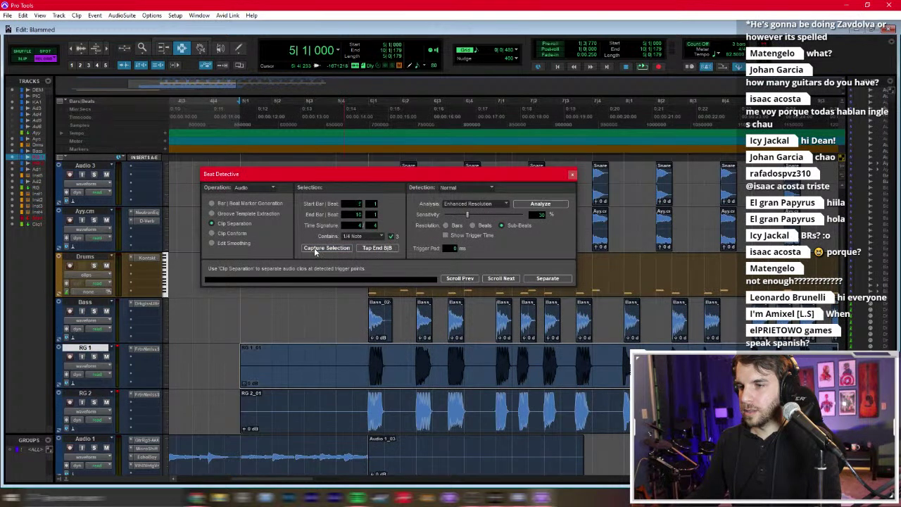
left_click(365, 238)
left_click(400, 248)
left_click(373, 236)
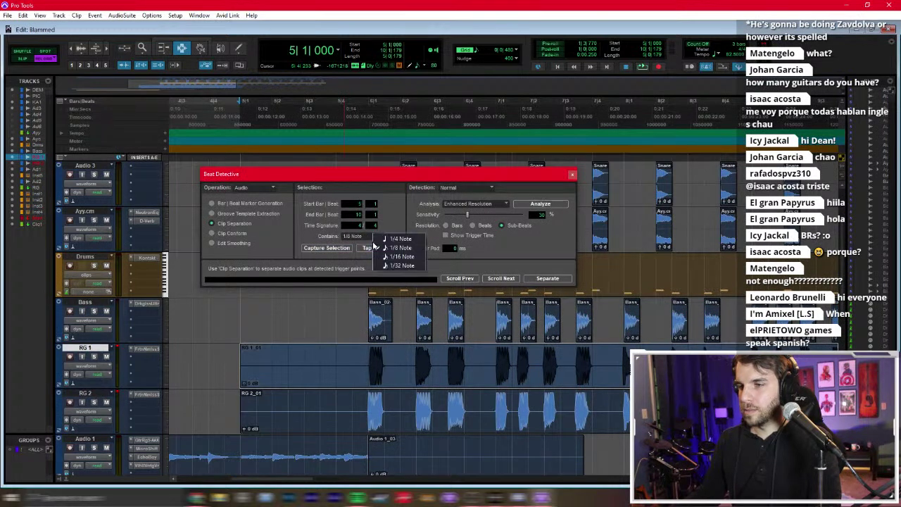
left_click(387, 257)
Step: Analyze the RG 1 clip, separate it at the detected transients, and conform the pieces to the tempo
left_click(534, 202)
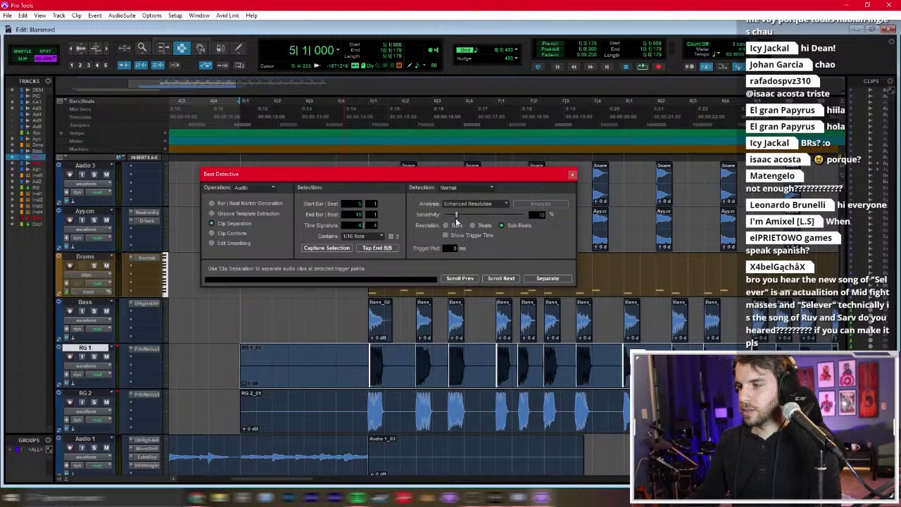
scroll(568, 366, "right", 2)
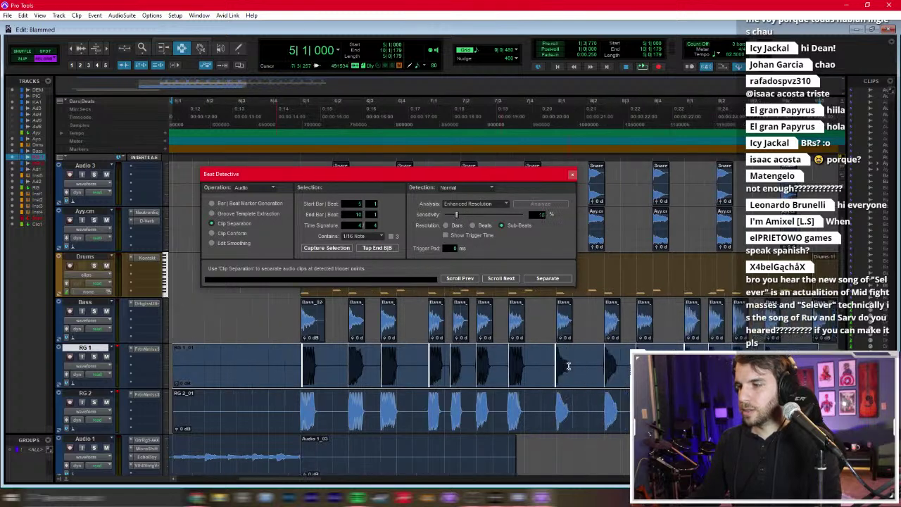
left_click(531, 279)
left_click(224, 234)
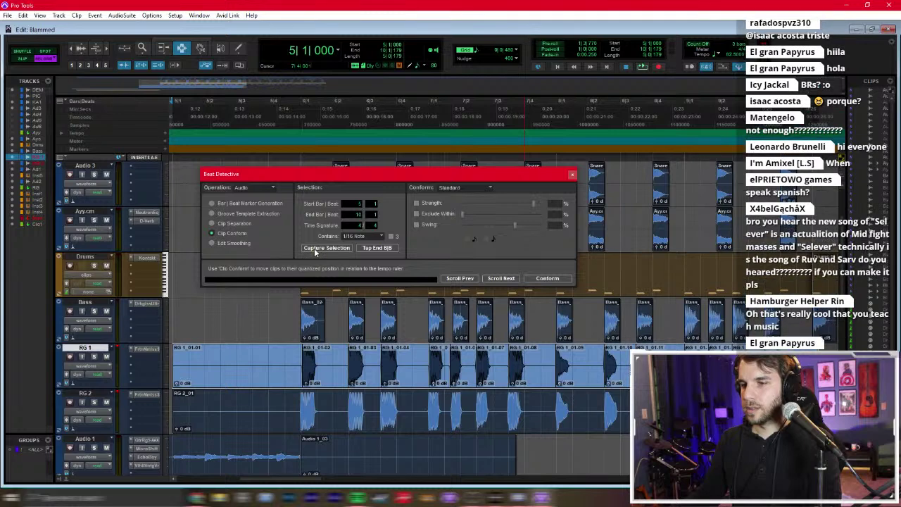
Step: Separate the RG 2 clip at its transients with the same 1/16-note settings and conform the pieces to the tempo
left_click(84, 393)
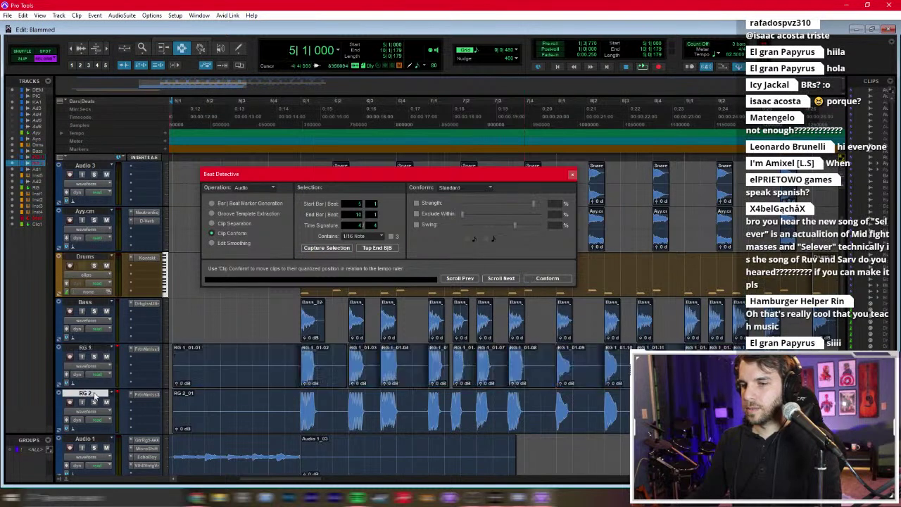
left_click(233, 223)
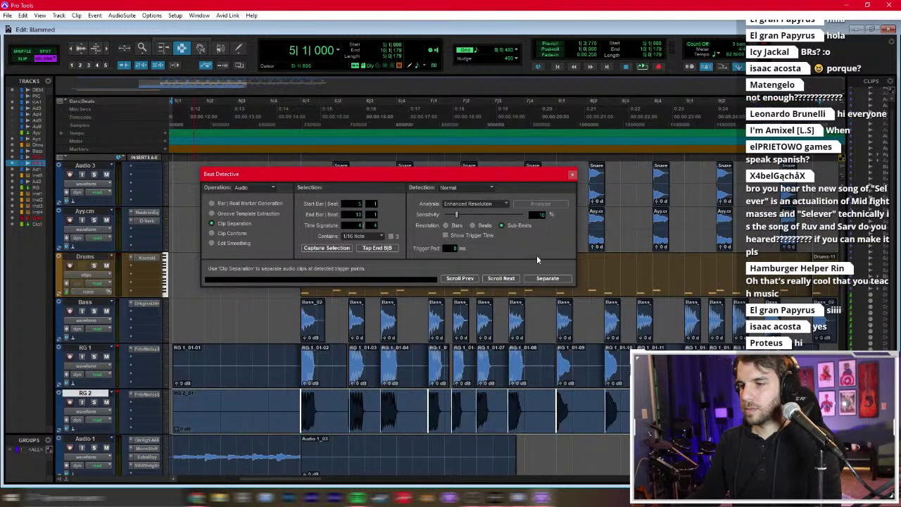
left_click(536, 280)
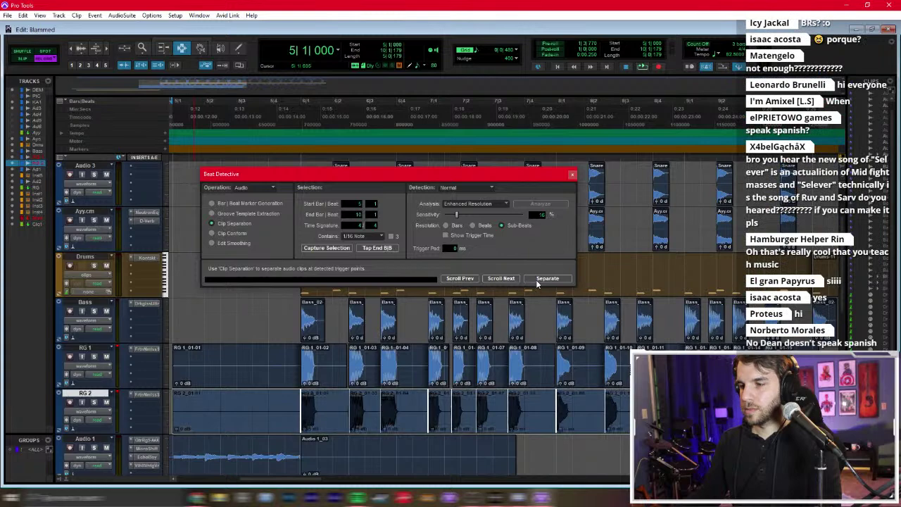
left_click(224, 232)
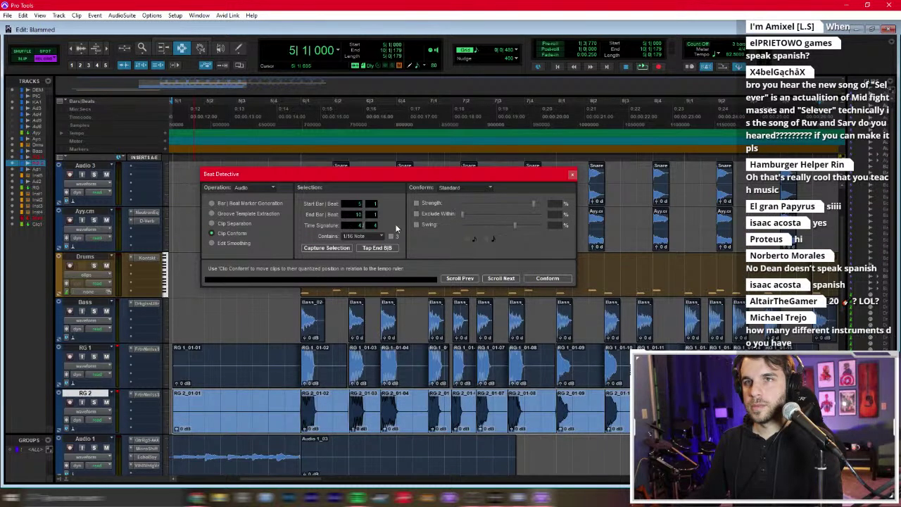
left_click(546, 278)
left_click(212, 243)
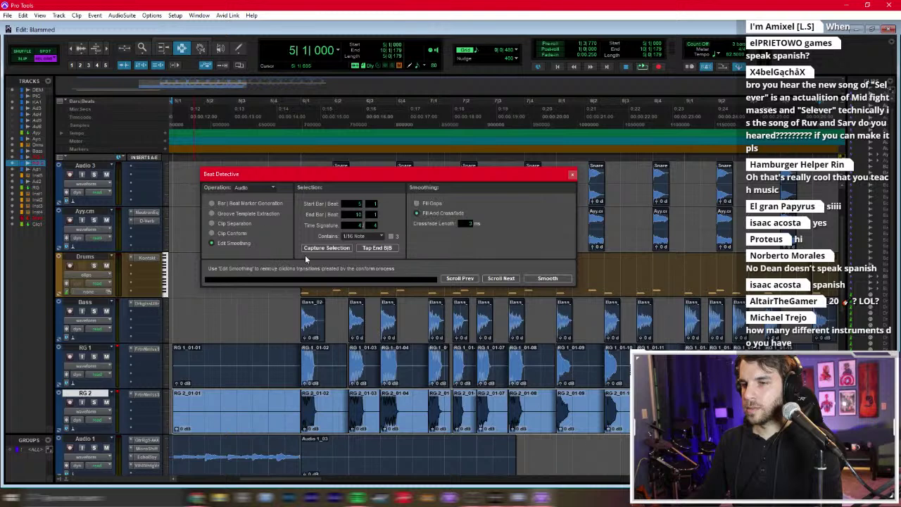
Step: Clear the leftover audio after the notes on RG 1 and RG 2 from bar 6 into bar 7, and close Beat Detective
left_click(444, 402)
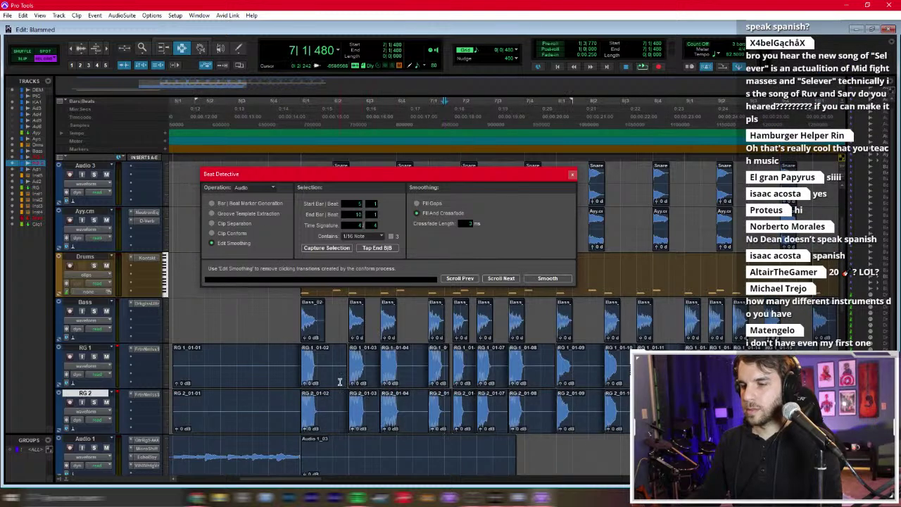
left_click(366, 373)
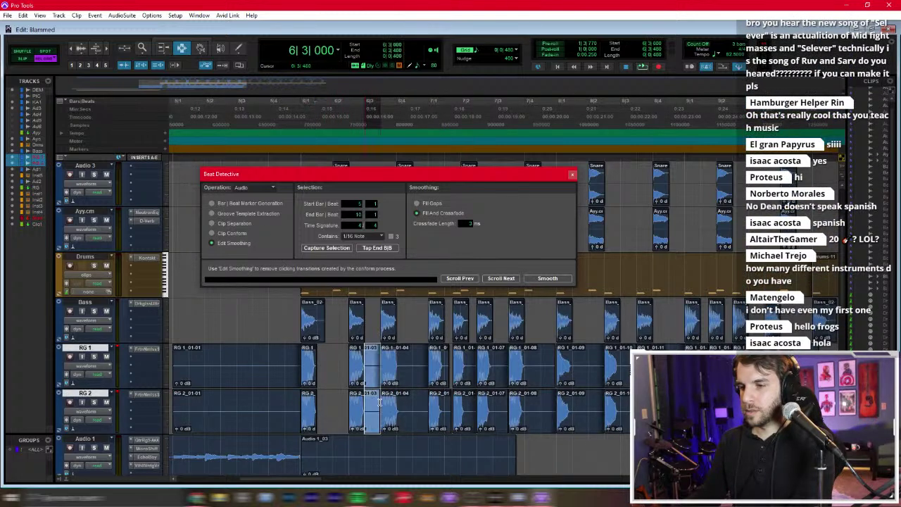
left_click(443, 386)
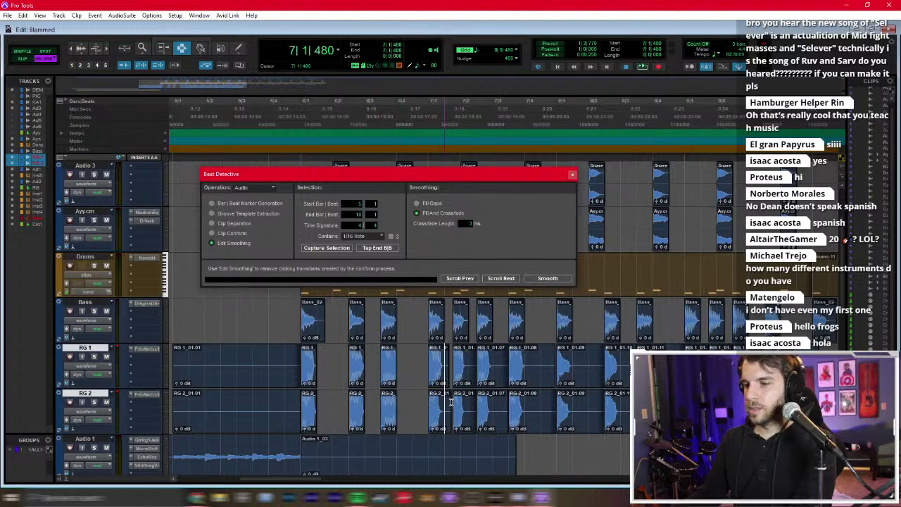
left_click_drag(449, 402, 459, 398)
key("ctrl+bracketright")
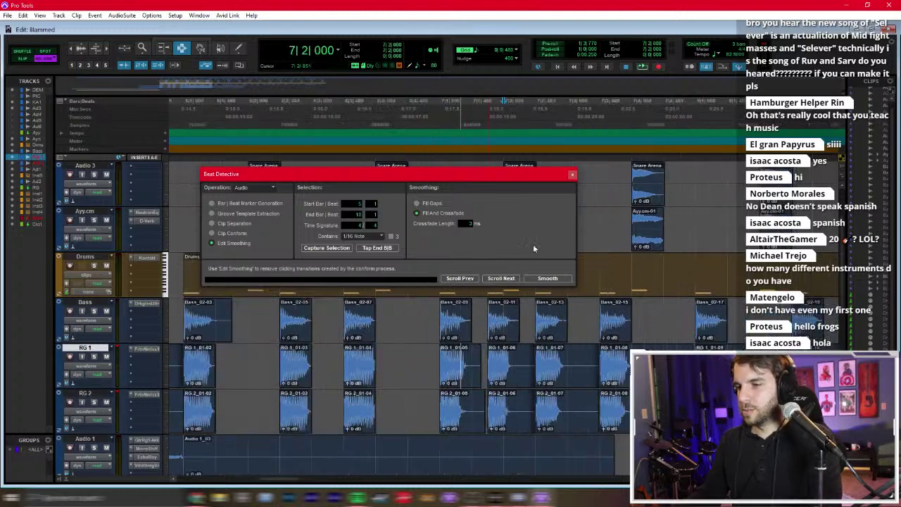
left_click(573, 174)
Step: Set the grid to a sixteenth note (0|0|240) and clear the gaps between the remaining bar 7 notes on RG 1 and RG 2
left_click(518, 51)
left_click(541, 89)
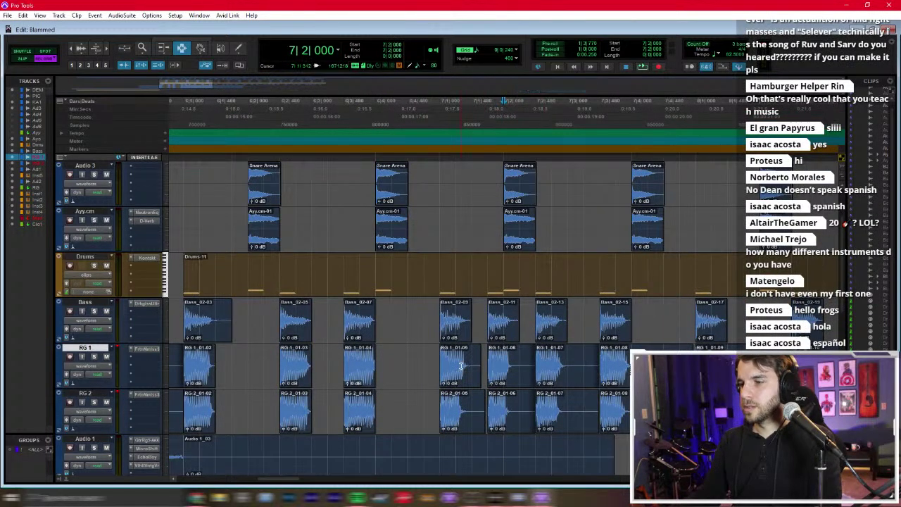
left_click(520, 369)
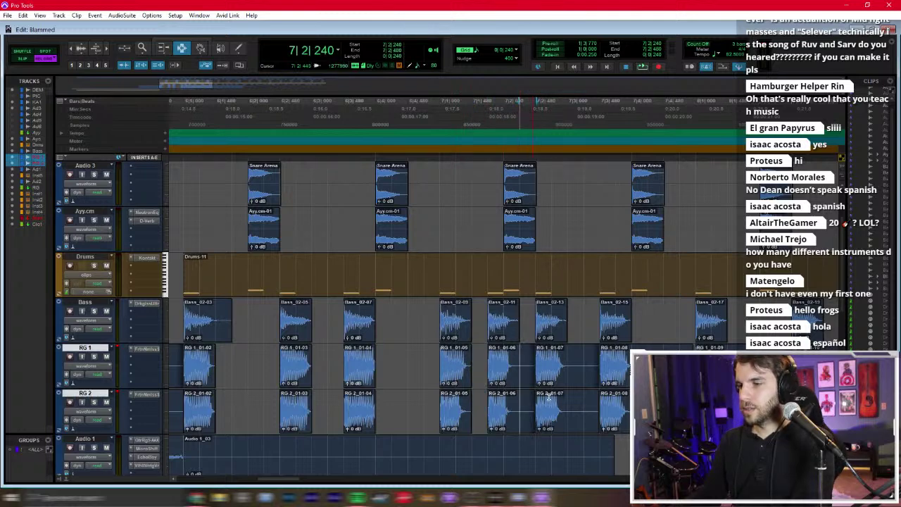
left_click(567, 378)
left_click_drag(569, 378, 620, 416)
left_click(632, 394)
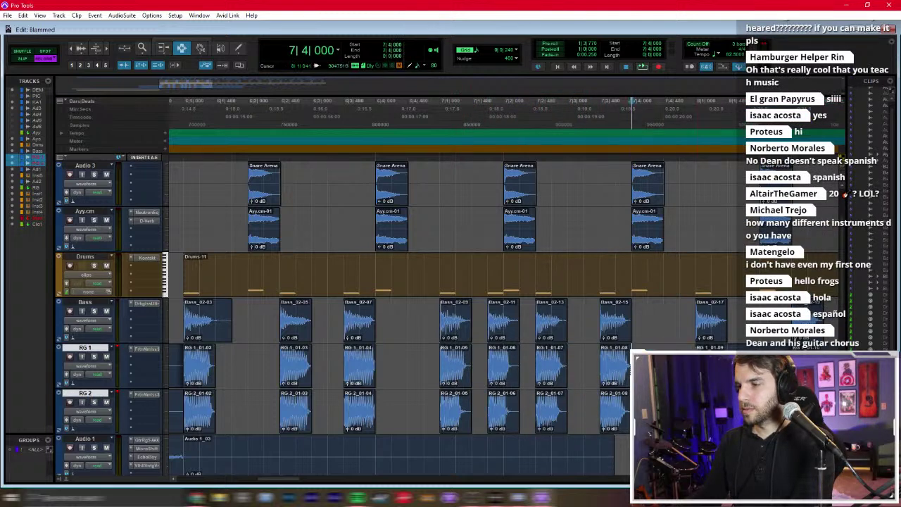
Step: Clear the leftover audio between the guitar notes in bars 8 and 9 on both RG 1 and RG 2
key("ctrl+bracketleft")
key("ctrl+bracketleft")
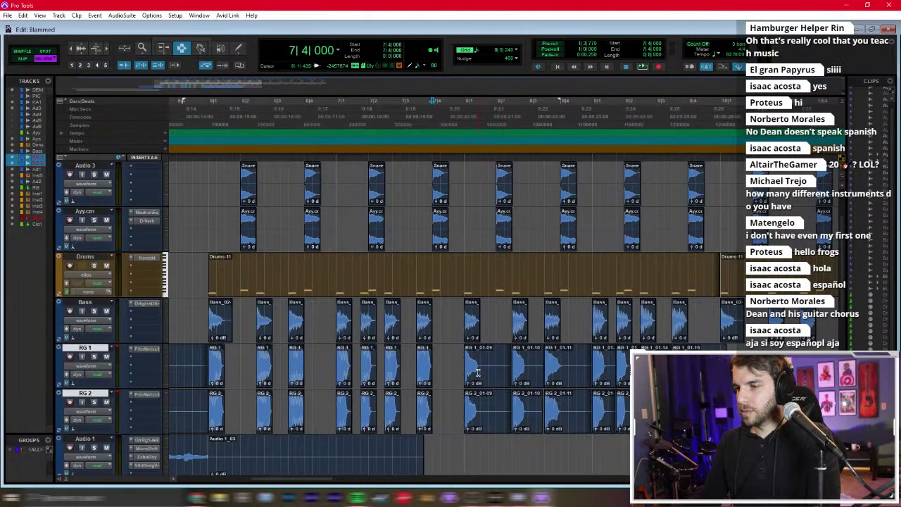
left_click_drag(479, 373, 514, 416)
left_click_drag(526, 373, 547, 416)
left_click_drag(561, 367, 627, 369)
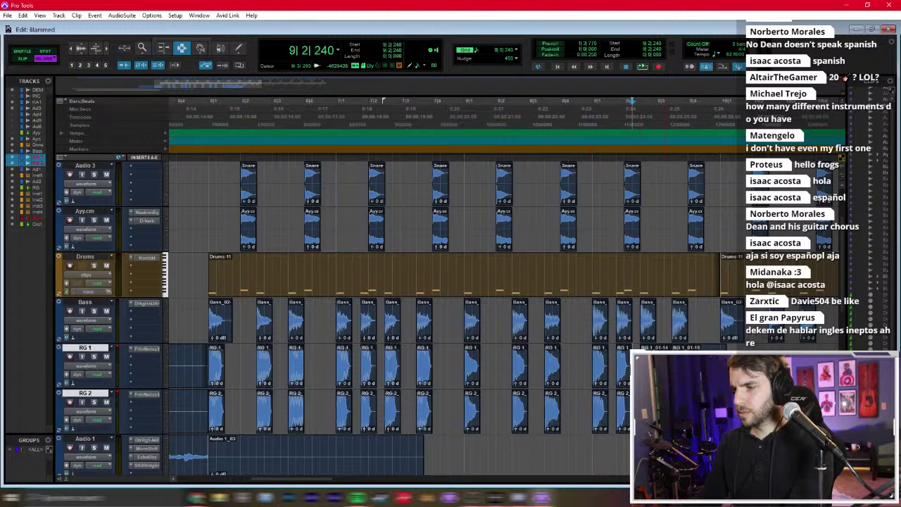
left_click(695, 369)
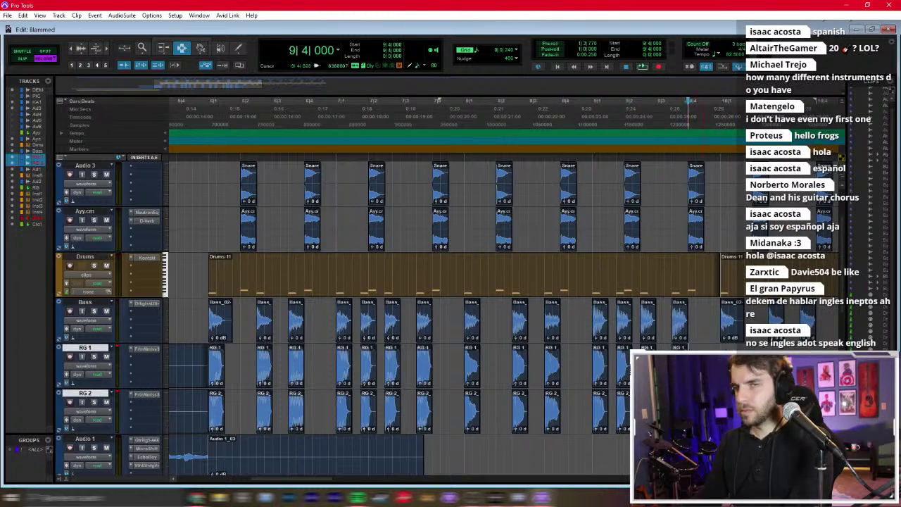
Step: Delete the empty bar 5 lead-in clips on RG 1 and RG 2 and play back the edited guitars from 5|4|240
scroll(529, 343, "left", 3)
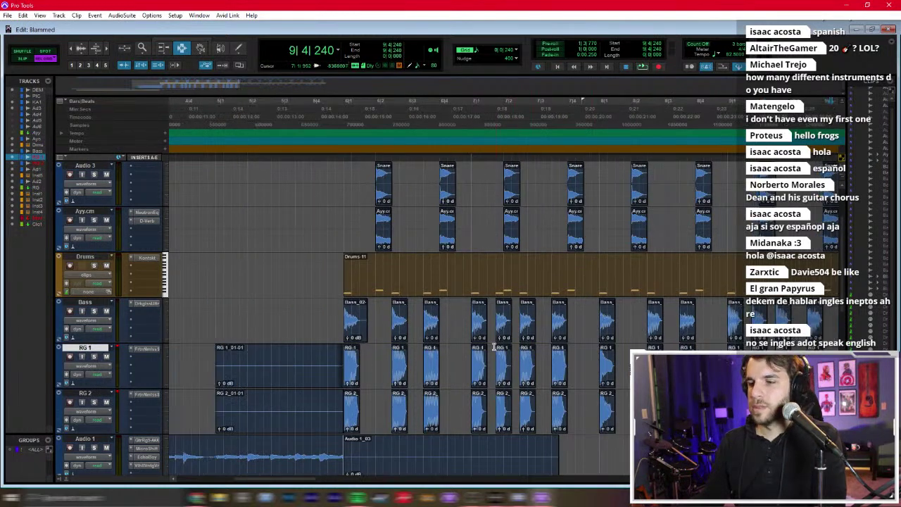
left_click_drag(335, 369, 215, 403)
key("Delete")
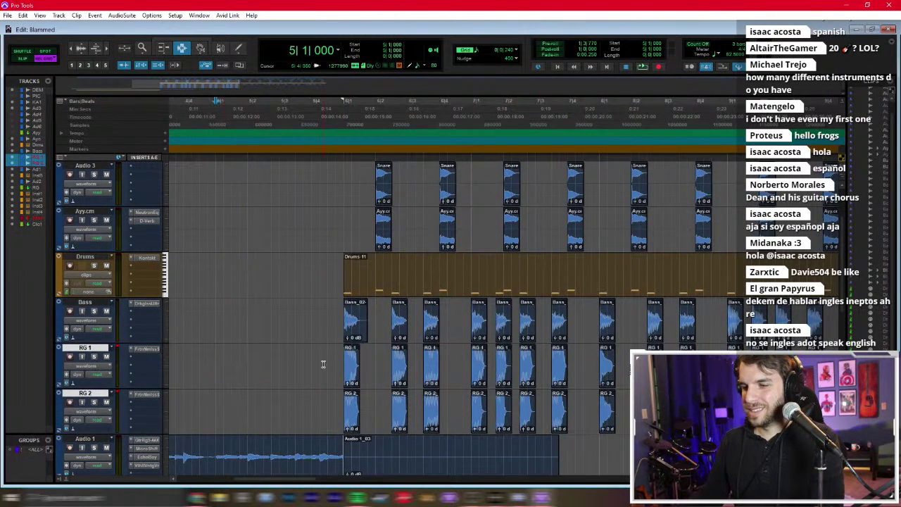
left_click(320, 369)
key("space")
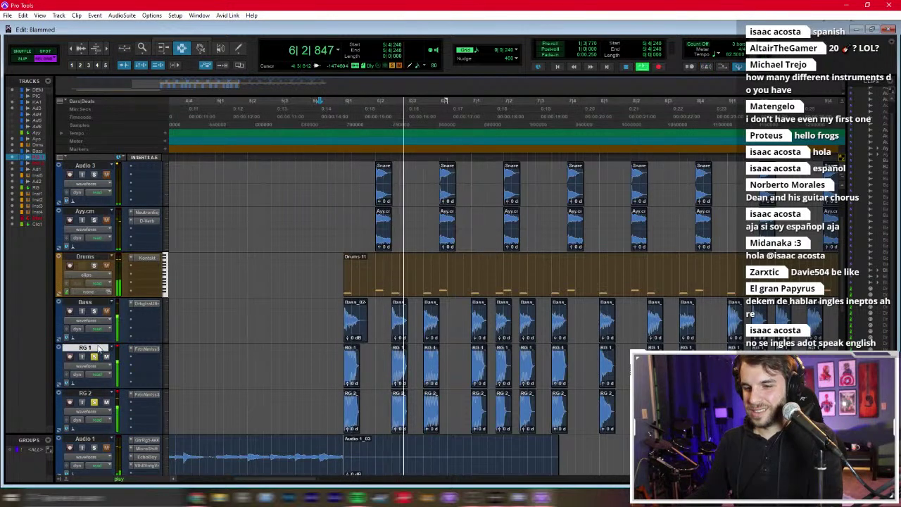
Step: Move the RG aux track beside RG 2 in the mixer and insert Neutron Equalizer on it
key("ctrl+equal")
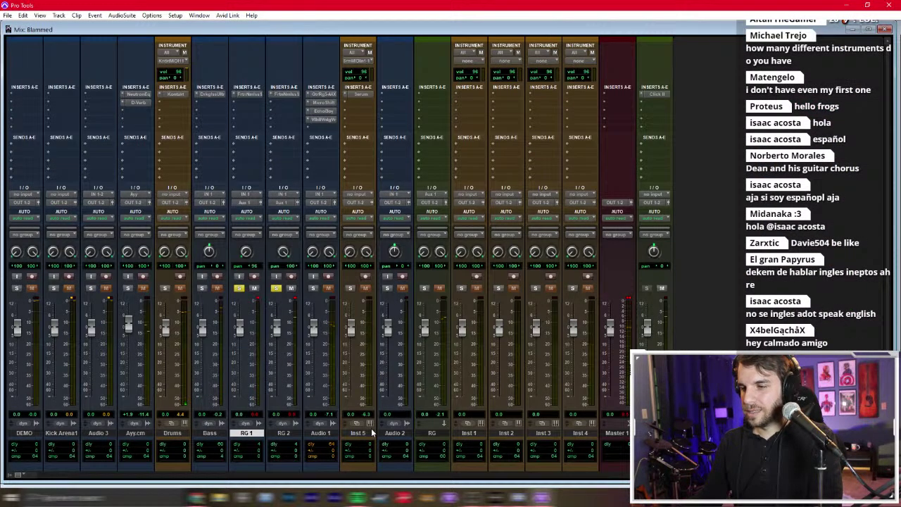
left_click_drag(433, 433, 321, 433)
left_click(328, 110)
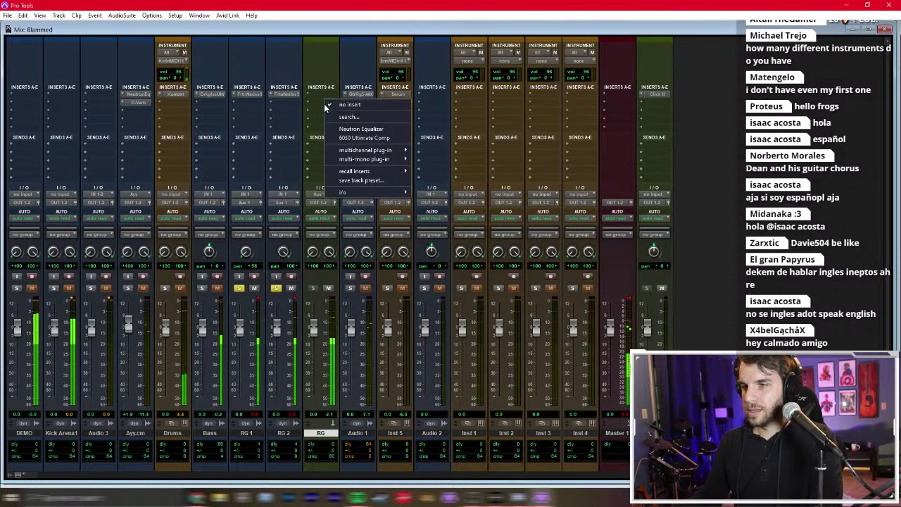
left_click(343, 130)
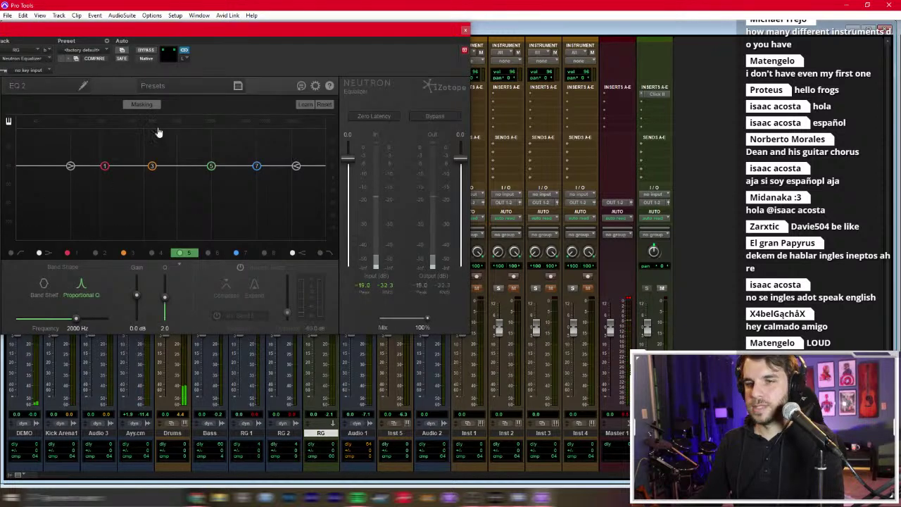
left_click_drag(138, 39, 230, 58)
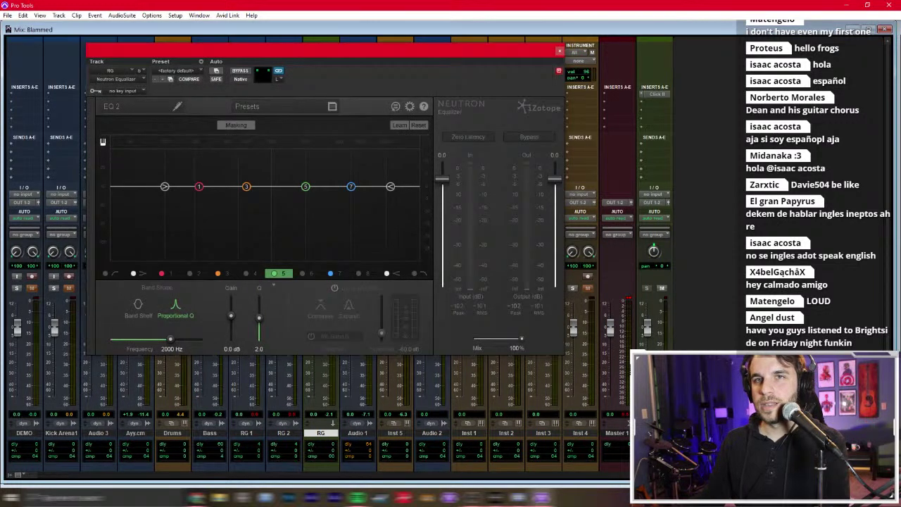
Step: Add a 12 dB high-pass filter at about 206 Hz to RG's Neutron Equalizer, then close the plug-in
left_click(105, 275)
left_click_drag(136, 180, 198, 197)
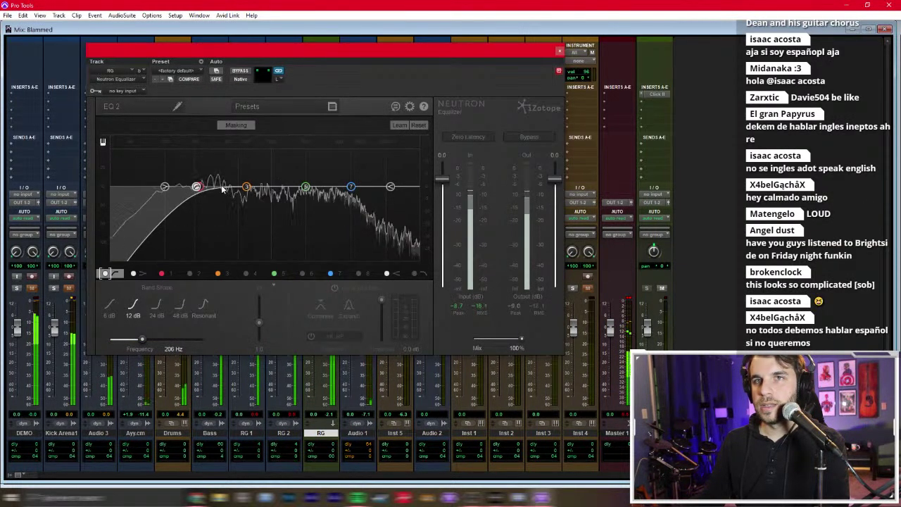
left_click(560, 50)
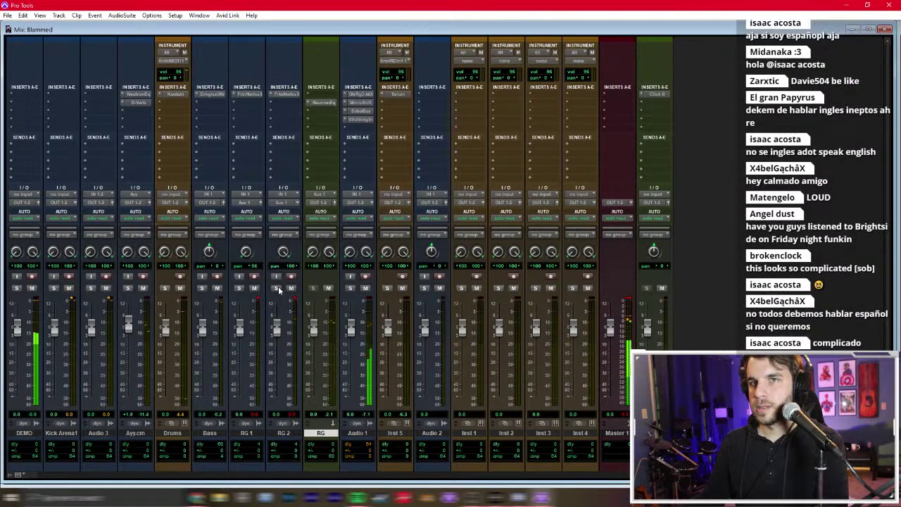
Step: Mute the DEMO track and play back the arrangement from 5|4|000, just before the guitars enter
left_click(31, 288)
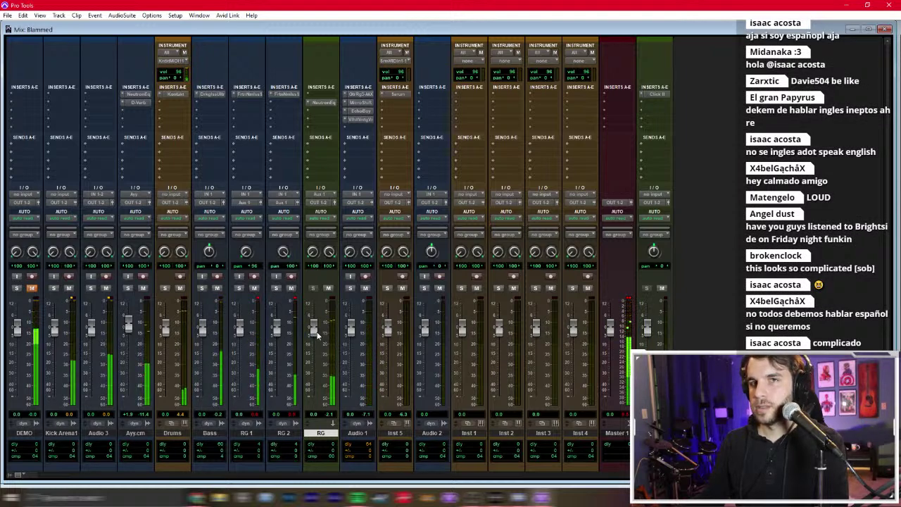
key("ctrl+equal")
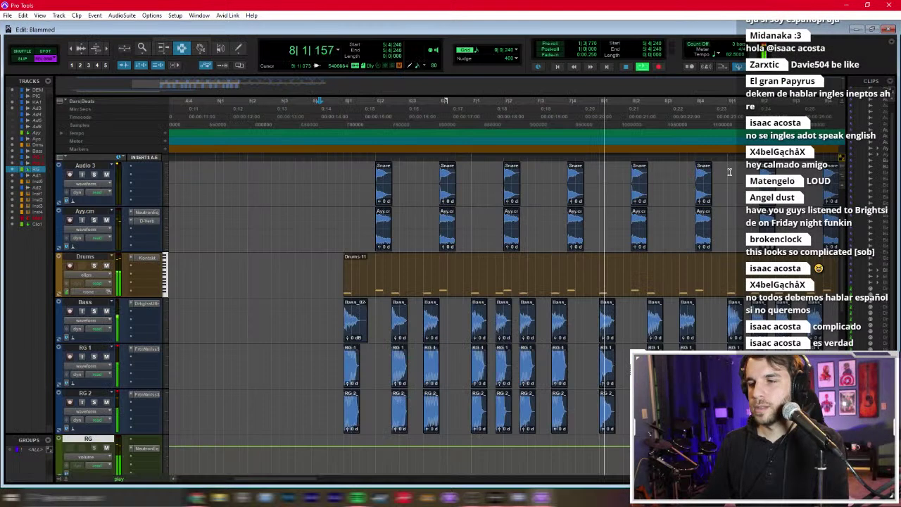
left_click(345, 280)
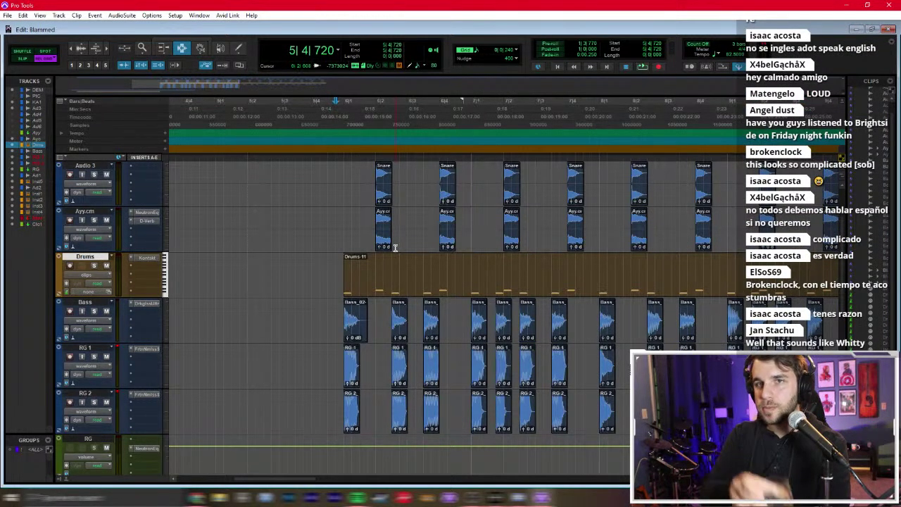
key("space")
left_click(308, 251)
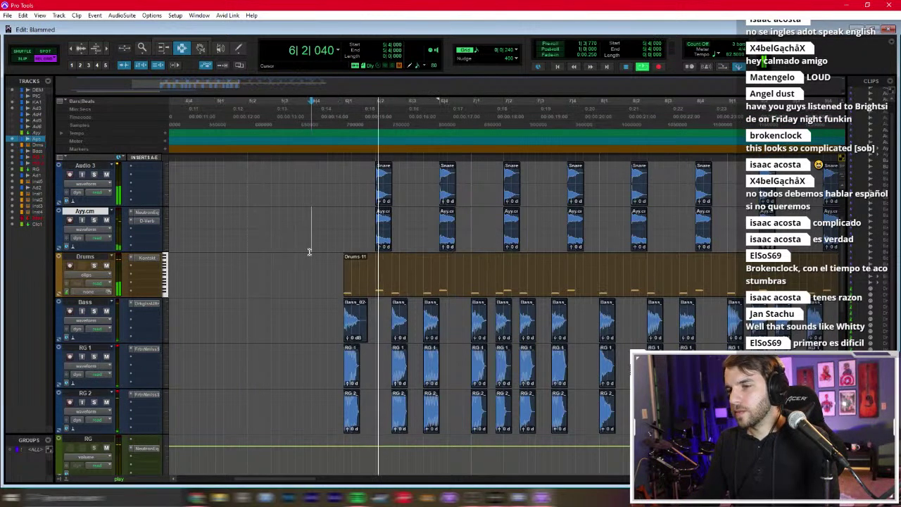
Step: Set the grid to one bar and duplicate the bar 6–9 guitar clips on RG 1 and RG 2 to bar 10
key("ctrl+bracketleft")
scroll(308, 252, "right", 2)
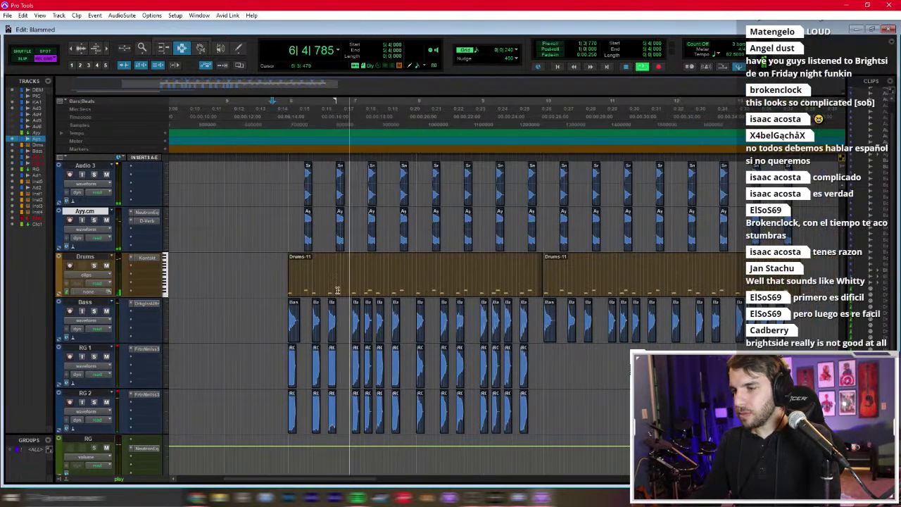
left_click(511, 53)
left_click(536, 52)
left_click(340, 387)
left_click_drag(340, 386, 525, 412)
key("ctrl+d")
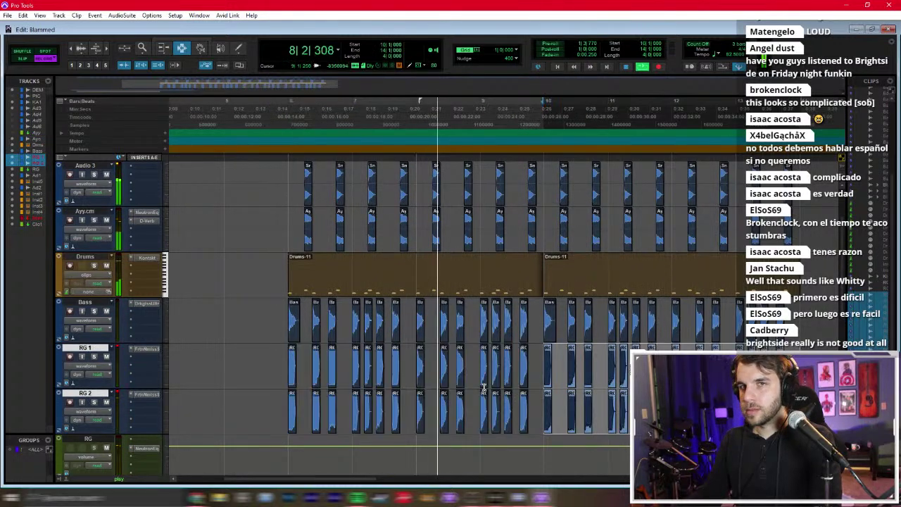
Step: Play the guitars from bar 9 into the duplicated section and fit all track heights to the window
left_click(485, 387)
scroll(485, 386, "right", 1)
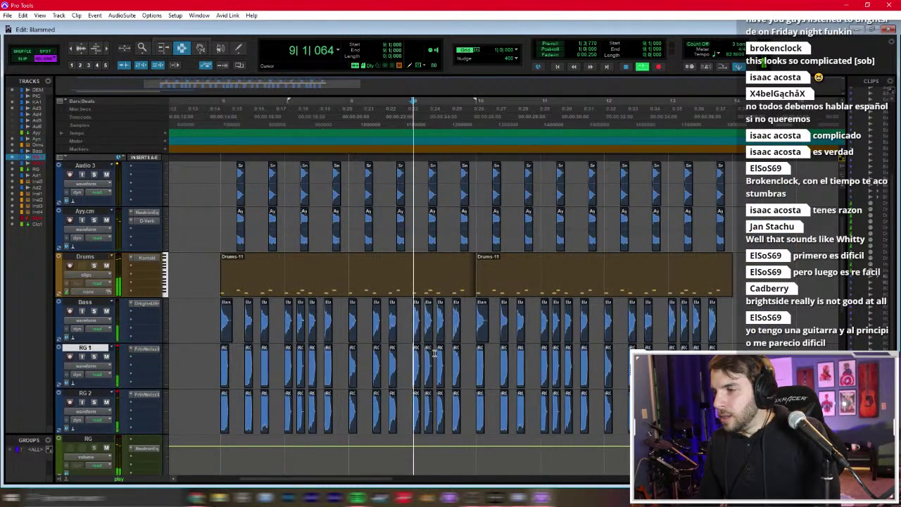
key("ctrl+bracketleft")
key("ctrl+bracketleft")
left_click(167, 321, "alt")
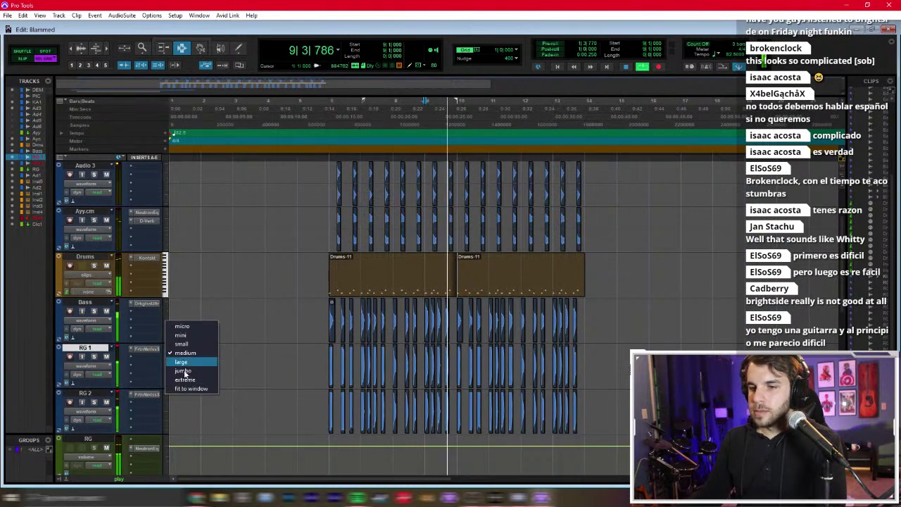
left_click(185, 387)
left_click(380, 262)
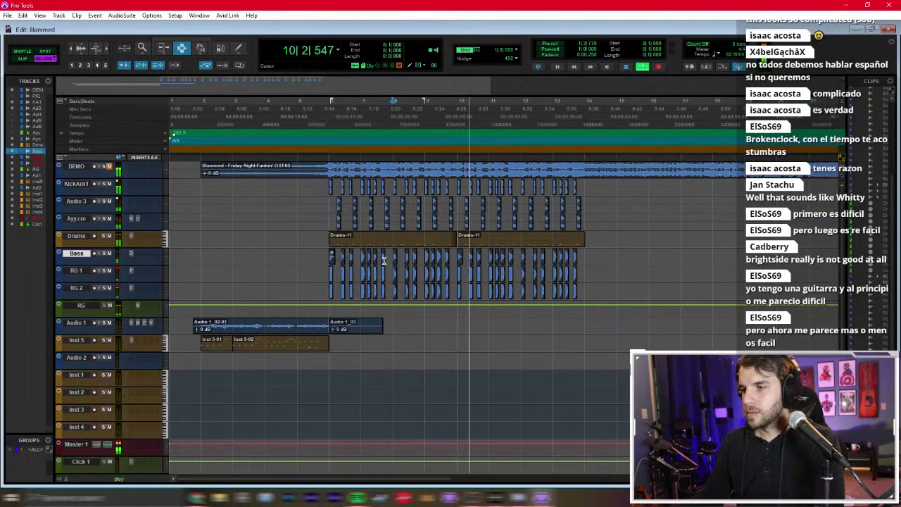
Step: Solo the DEMO track and listen to the original song from bar 6 as a reference
left_click(555, 185)
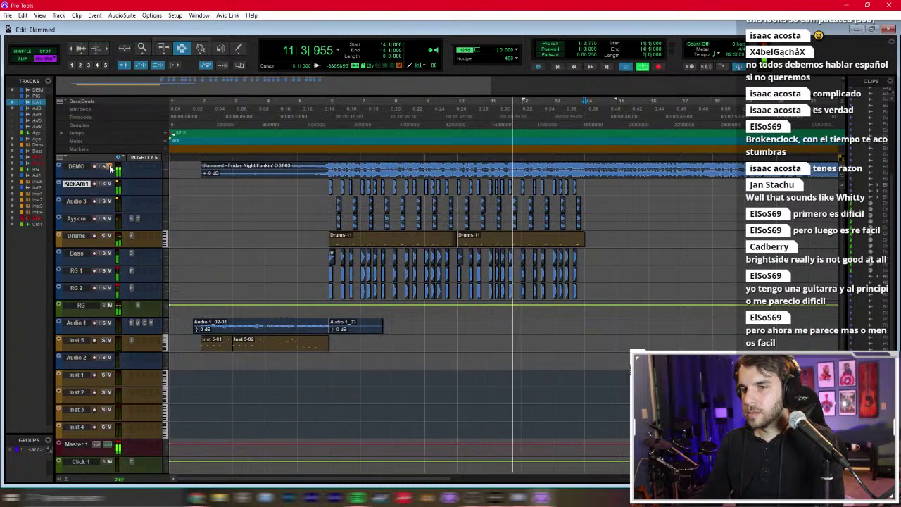
left_click(331, 170)
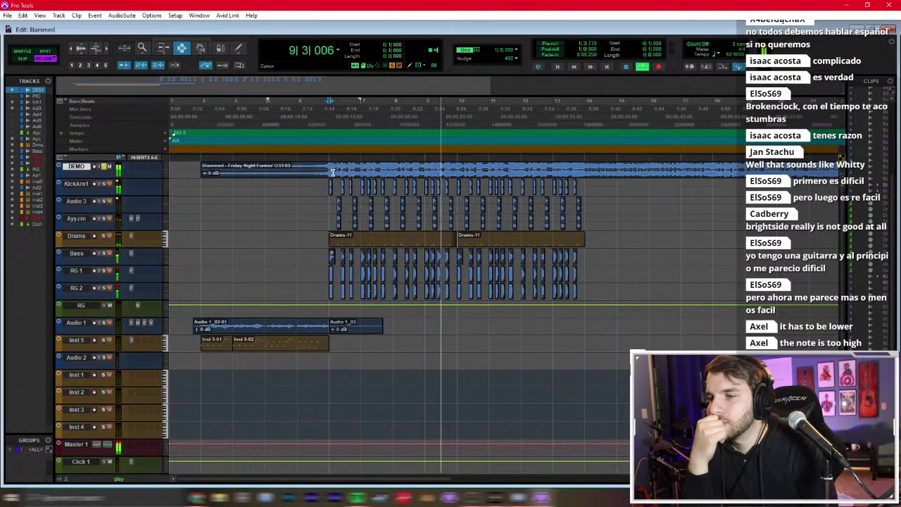
key("space")
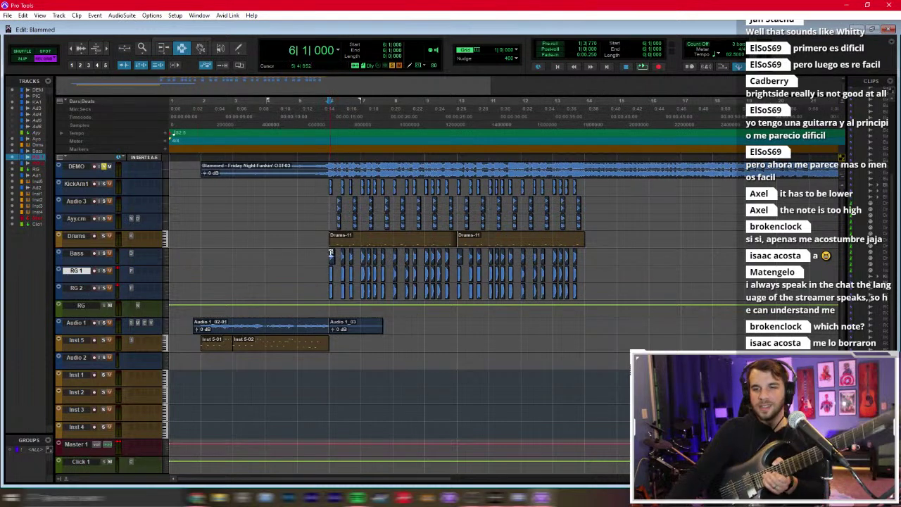
Step: Unsolo the DEMO track and mute it in the mixer
key("ctrl+equal")
left_click(17, 288)
left_click(32, 288)
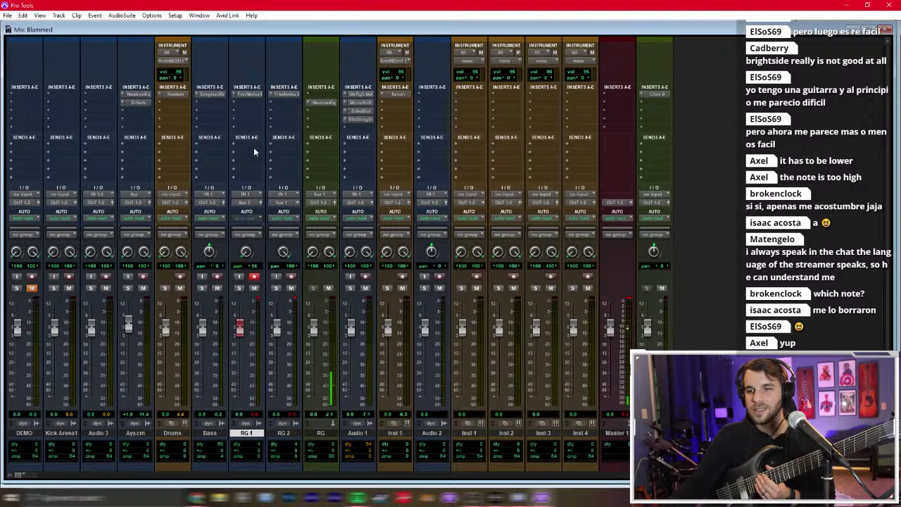
Step: Check the guitar's tuning with the tuner in RG 1's Fortin Nameless Suite, then return to the Edit window
left_click(246, 94)
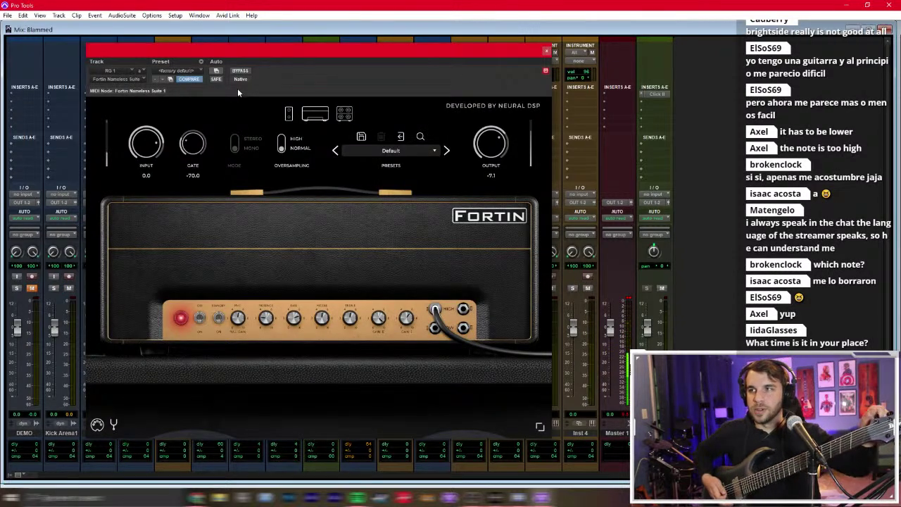
left_click(113, 424)
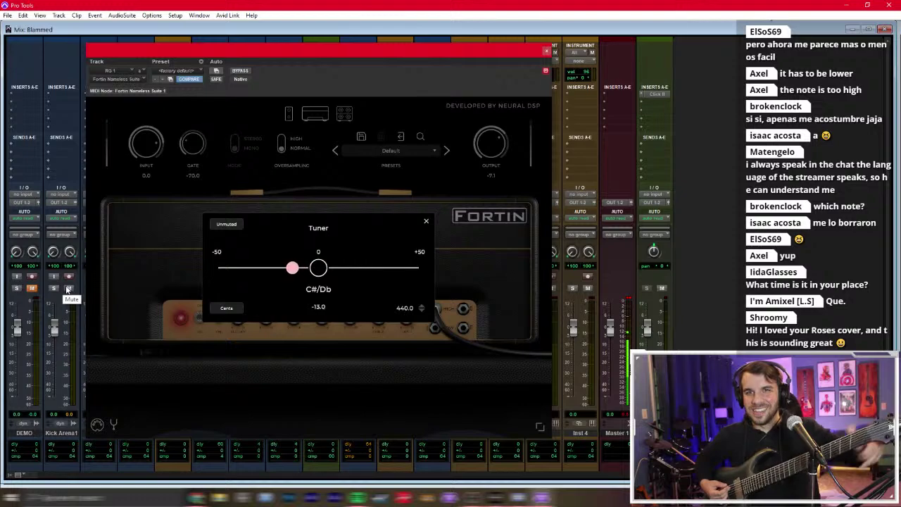
left_click(544, 53)
key("ctrl+equal")
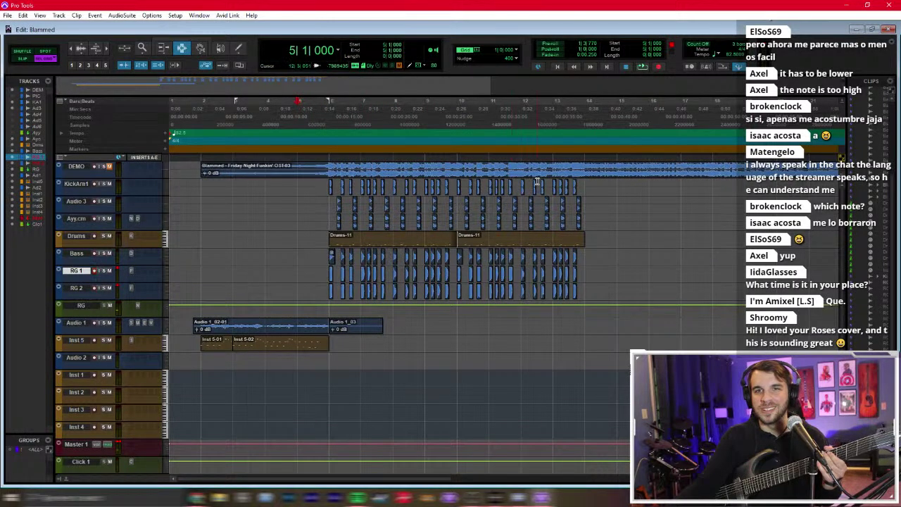
Step: Record new rhythm guitar takes on RG 1 and RG 2 from bar 5 to the start of bar 10
key("ctrl+space")
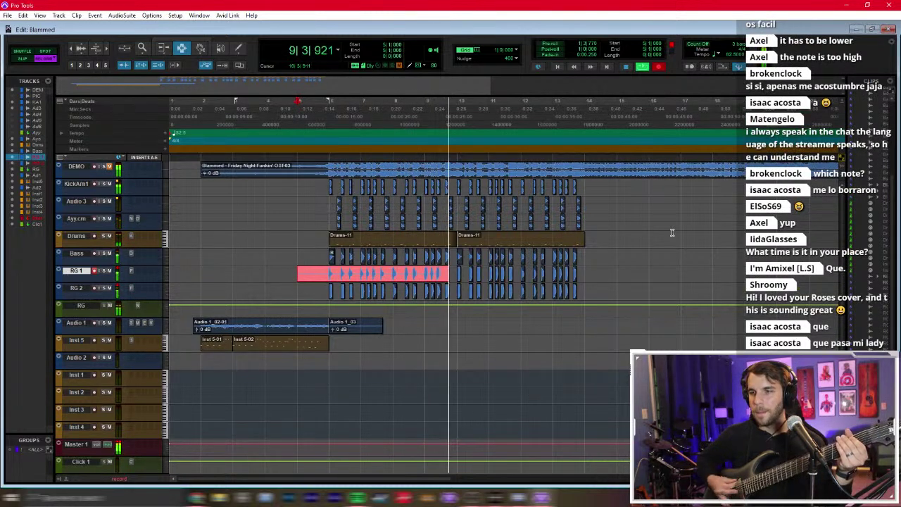
key("space")
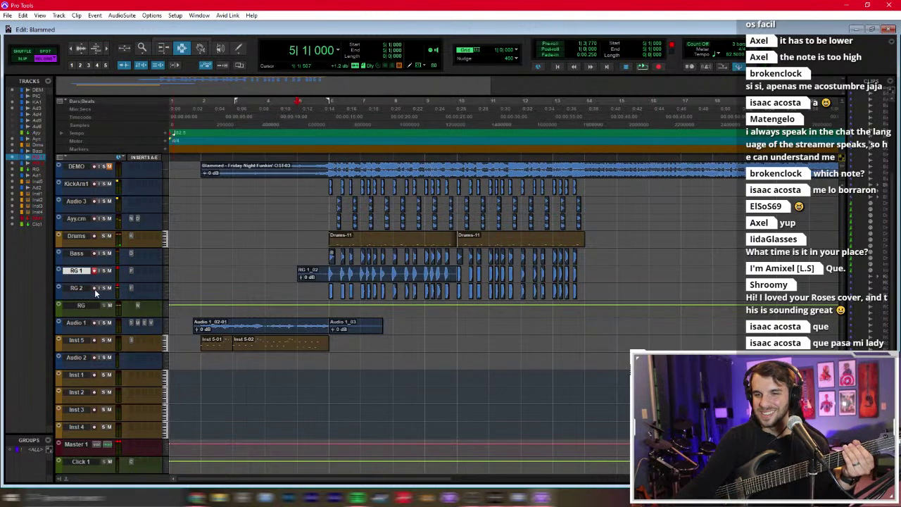
key("ctrl+space")
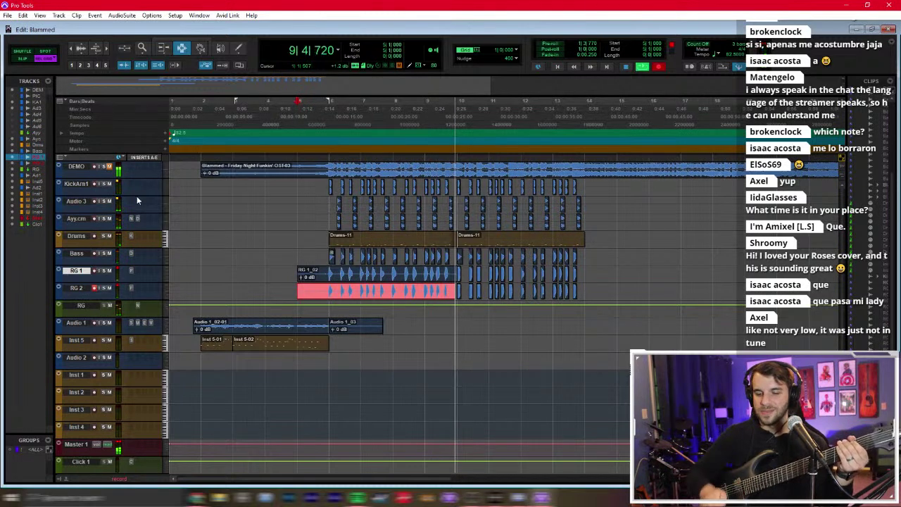
key("space")
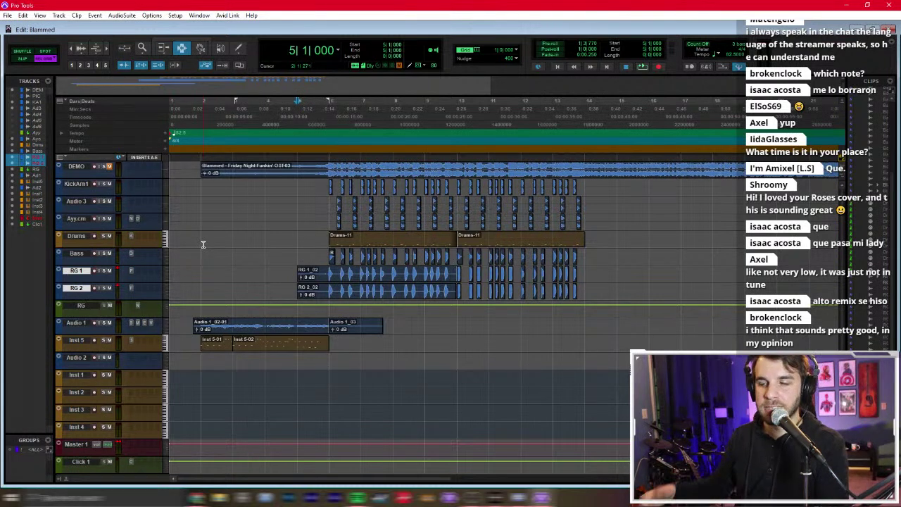
Step: Separate the new RG 1 take at its detected sub-beats with Beat Detective and conform the clips to the 1/16 note grid
left_click(315, 275)
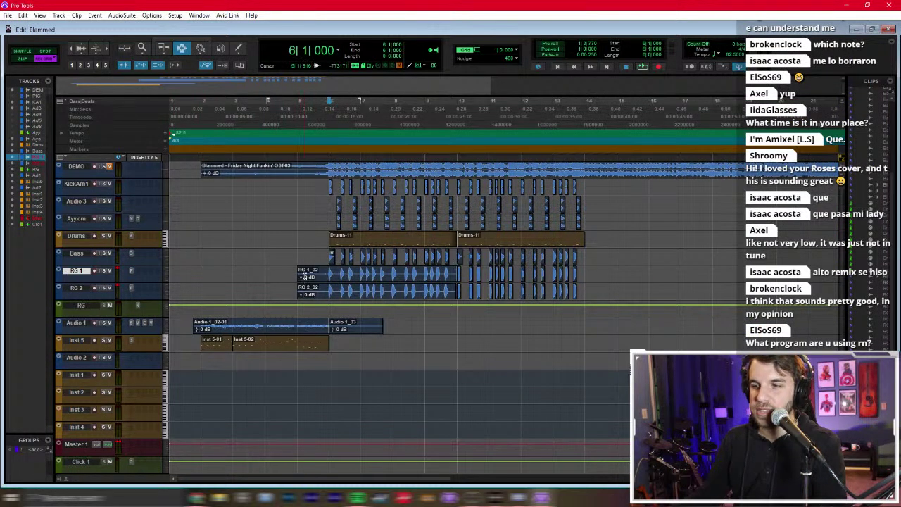
left_click(315, 275)
key("ctrl+8")
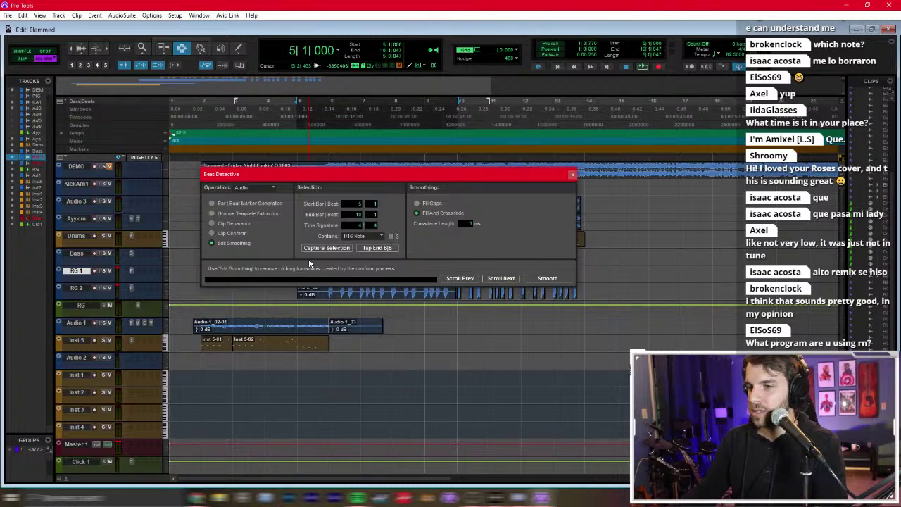
left_click_drag(296, 169, 257, 155)
left_click(192, 205)
left_click(279, 230)
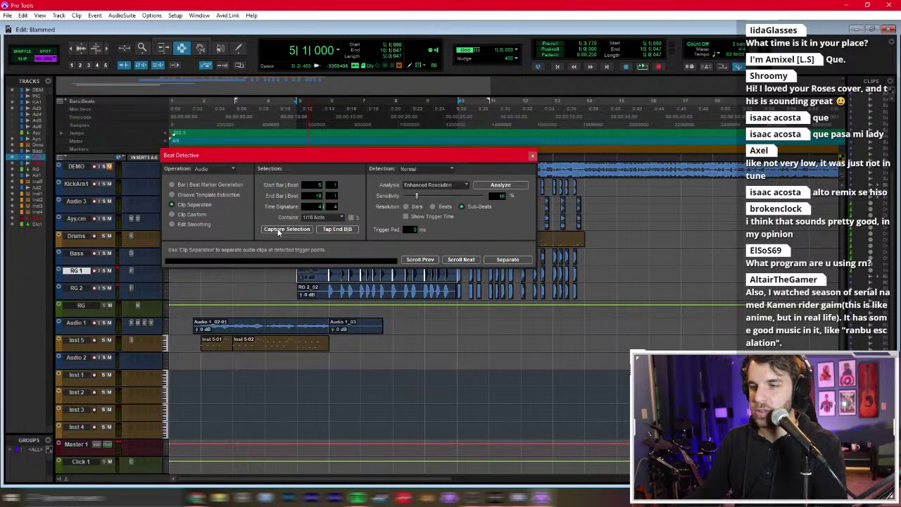
left_click(479, 184)
key("ctrl+]")
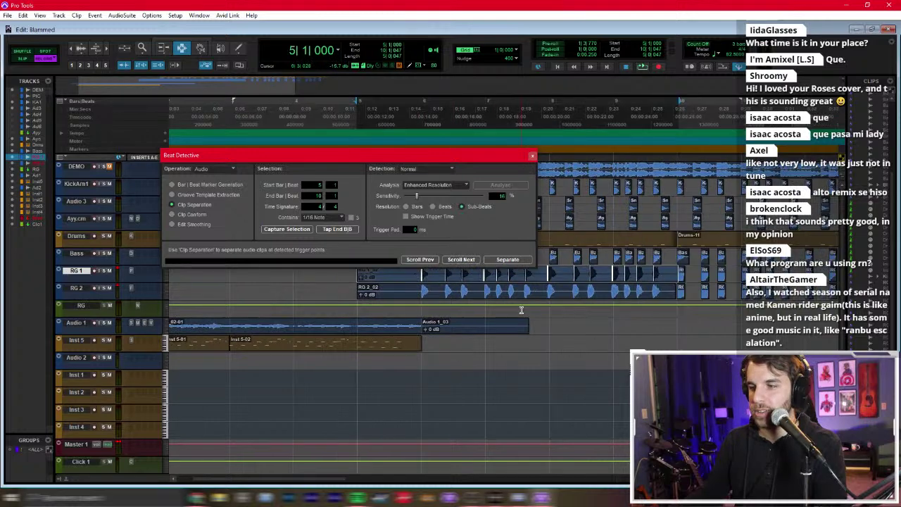
left_click(495, 260)
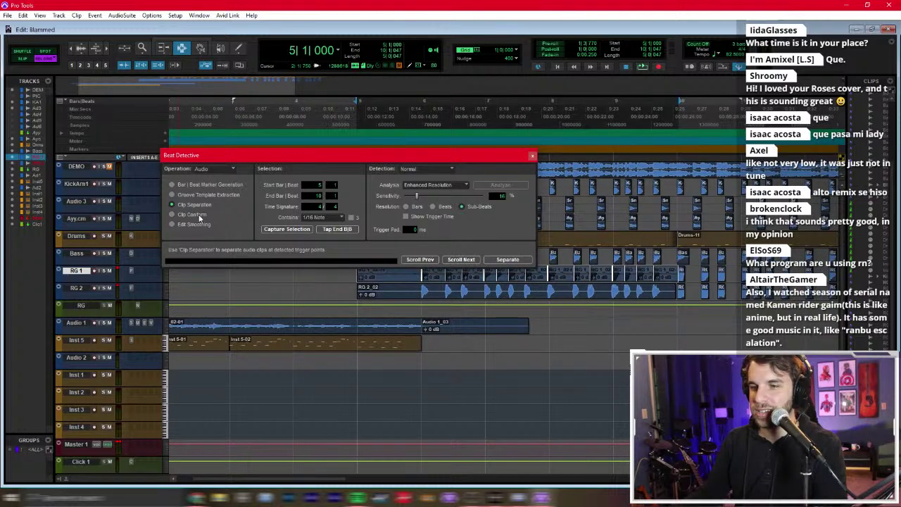
left_click(200, 215)
left_click(516, 261)
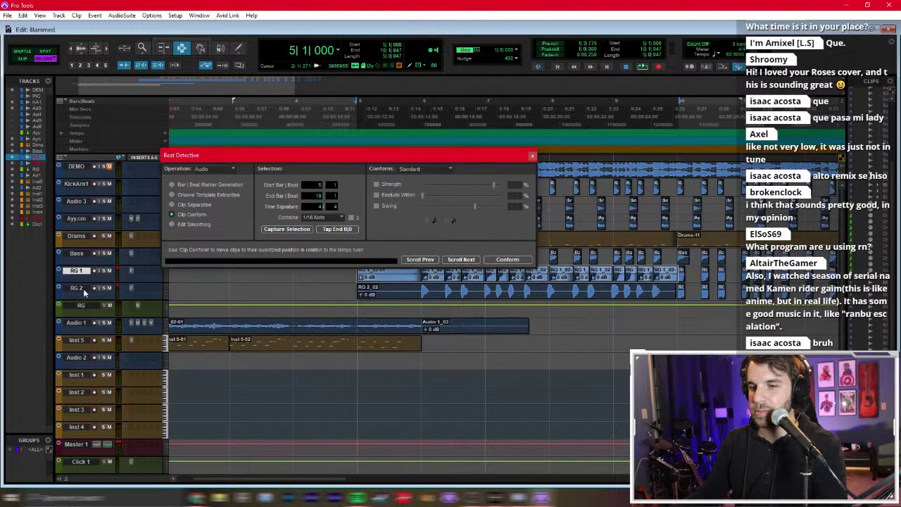
Step: Analyze and separate the new RG 2 take with Beat Detective, then conform its clips to the 1/16 note grid
left_click(81, 288)
left_click(192, 205)
left_click(482, 186)
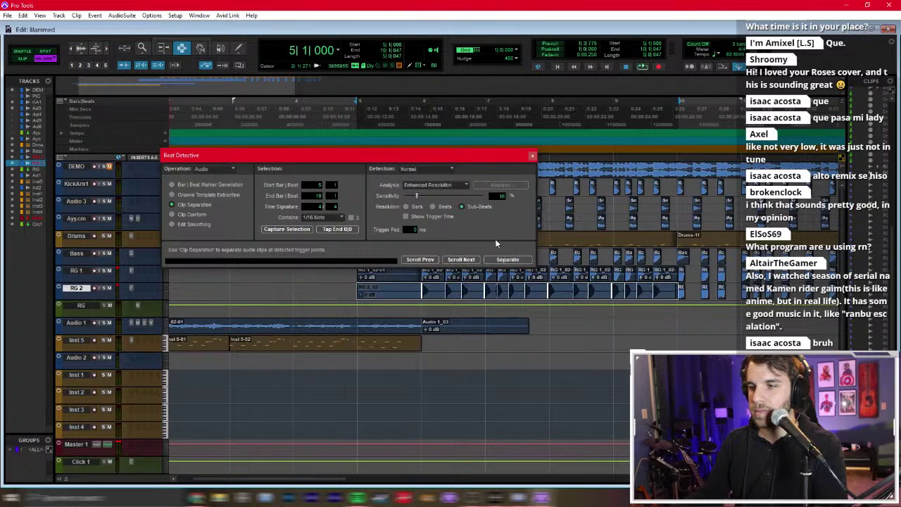
left_click(507, 260)
left_click(172, 214)
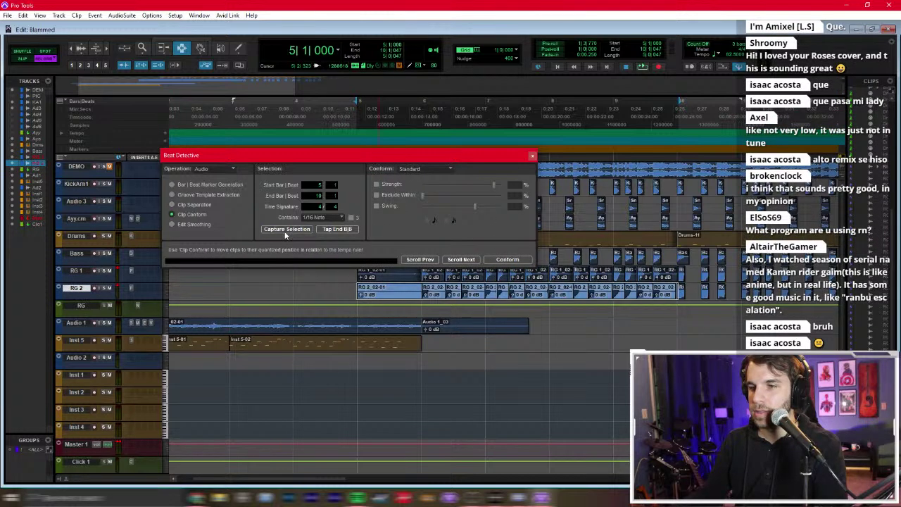
left_click(505, 260)
left_click(121, 14)
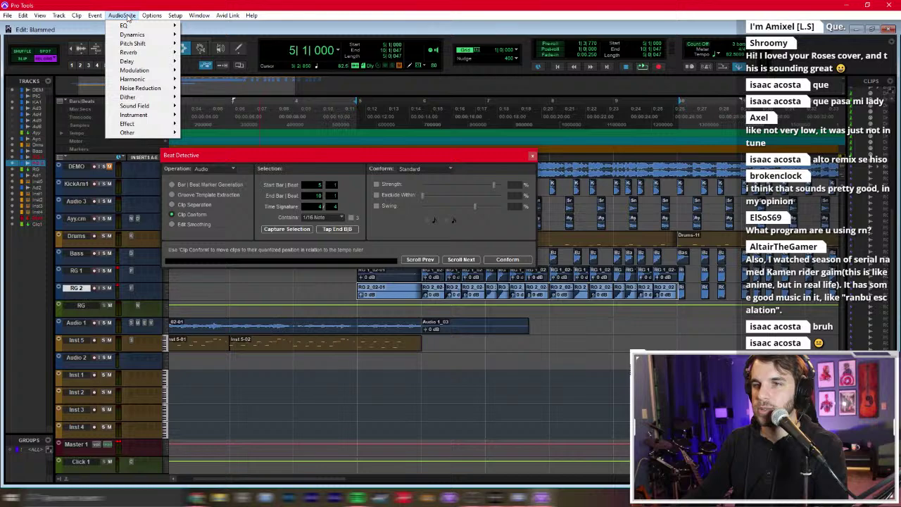
Step: Open the Auto-Tune 7 AudioSuite processor for the RG 2 selection, enable Formant and set the input type to Instrument
left_click(159, 9)
left_click(122, 14)
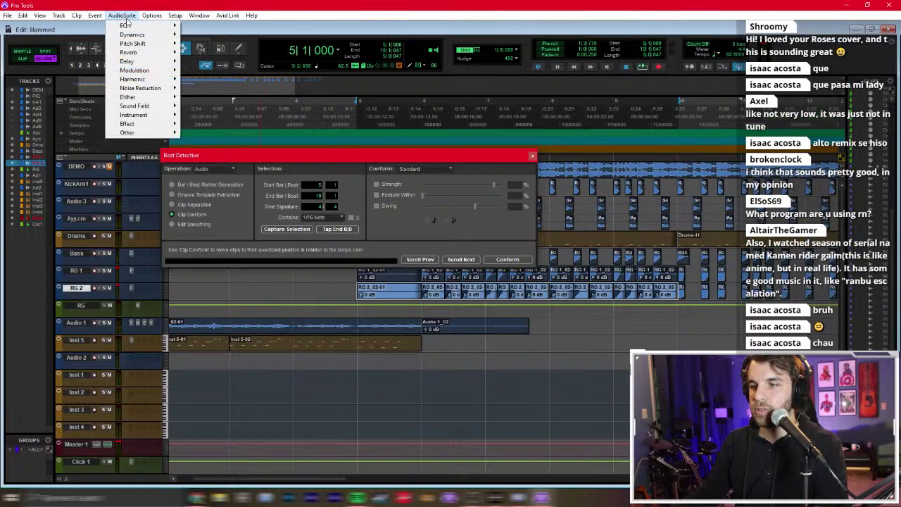
mouse_move(138, 79)
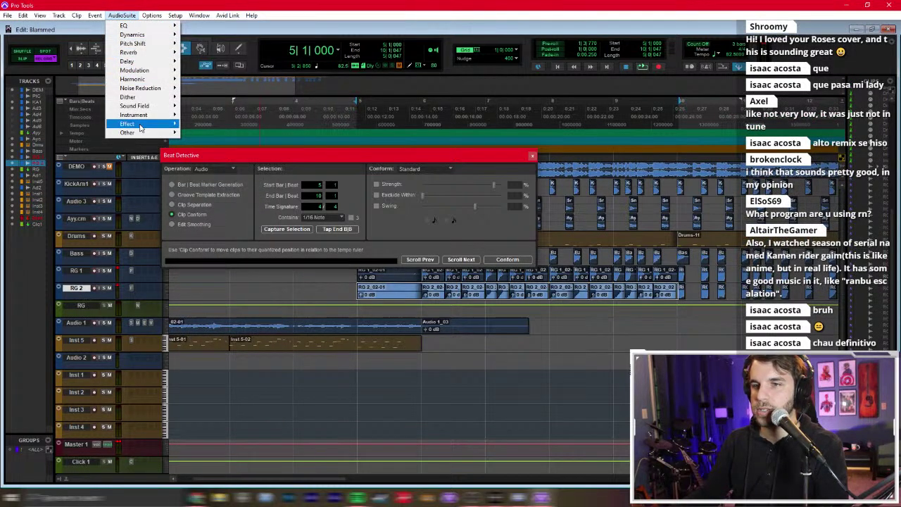
mouse_move(138, 43)
left_click(203, 45)
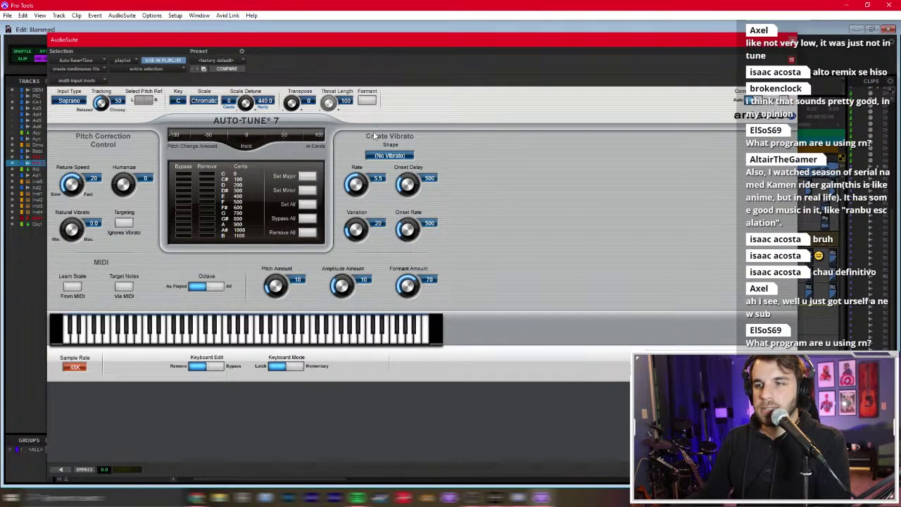
left_click(367, 101)
left_click(72, 103)
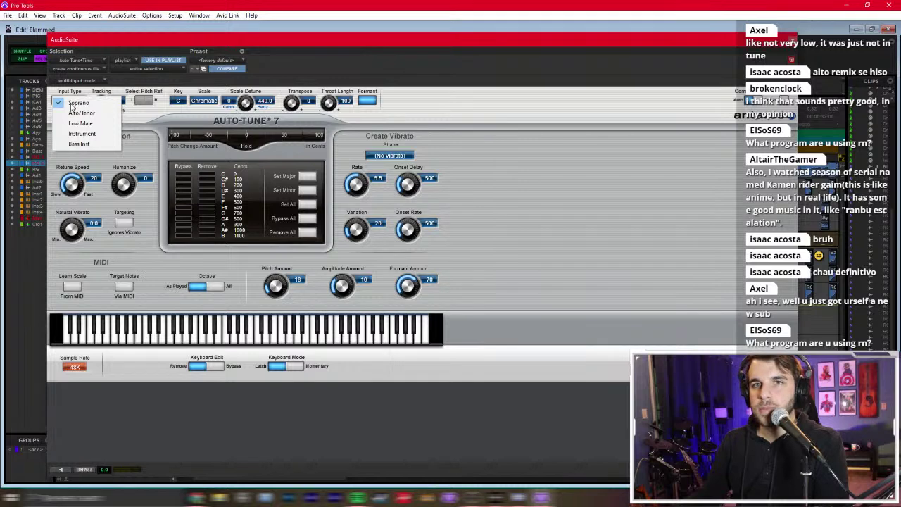
left_click(70, 112)
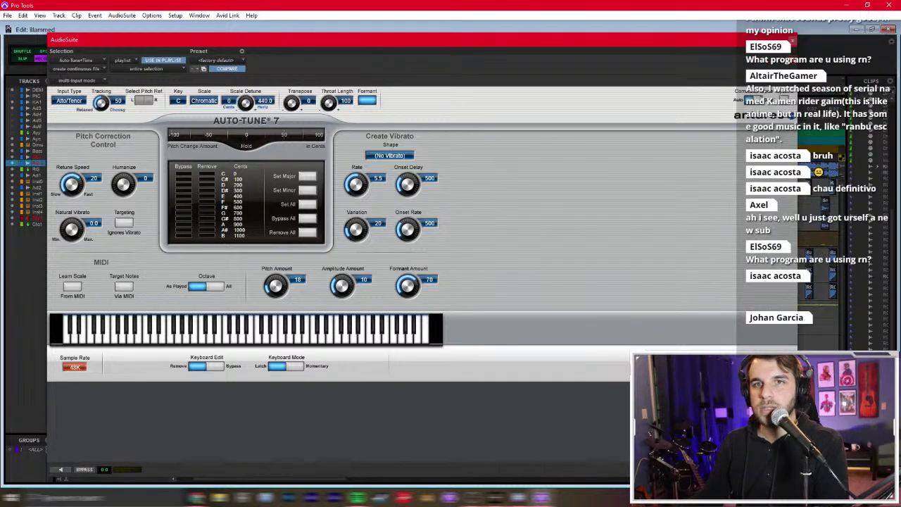
left_click(763, 98)
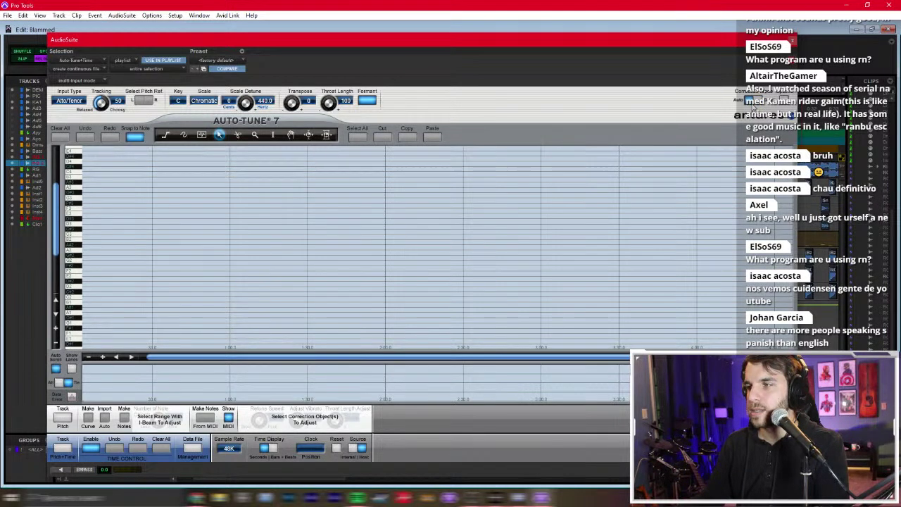
left_click(753, 104)
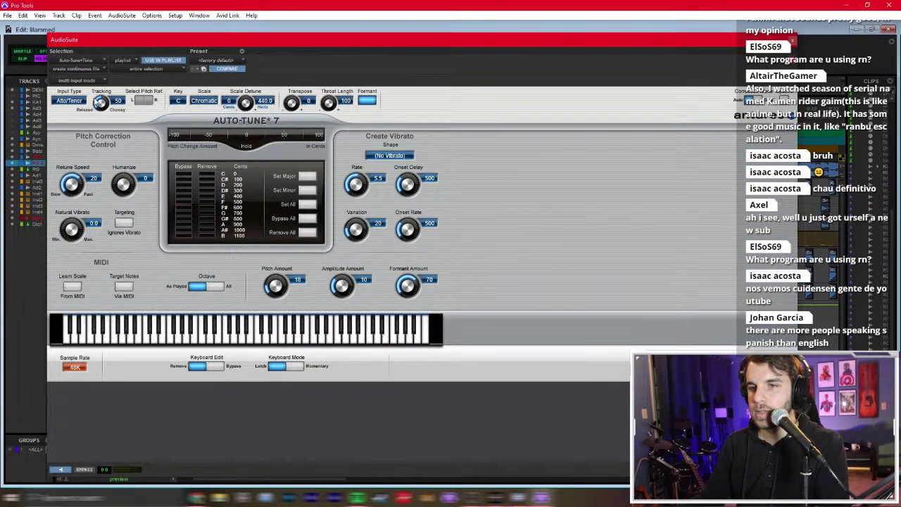
left_click(76, 101)
left_click(85, 135)
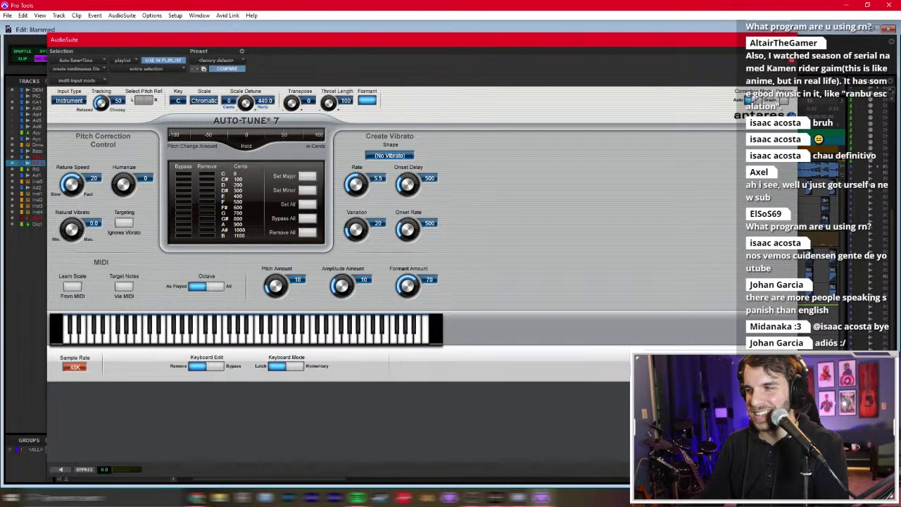
Step: Try to track the pitch of the RG 2 selection in Auto-Tune's graphical mode, and close the plug-in
left_click(767, 100)
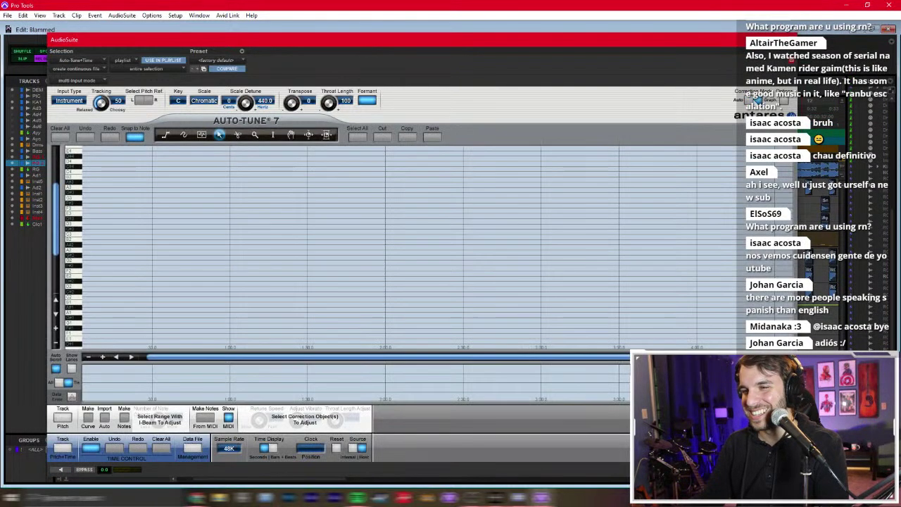
left_click(63, 419)
key("space")
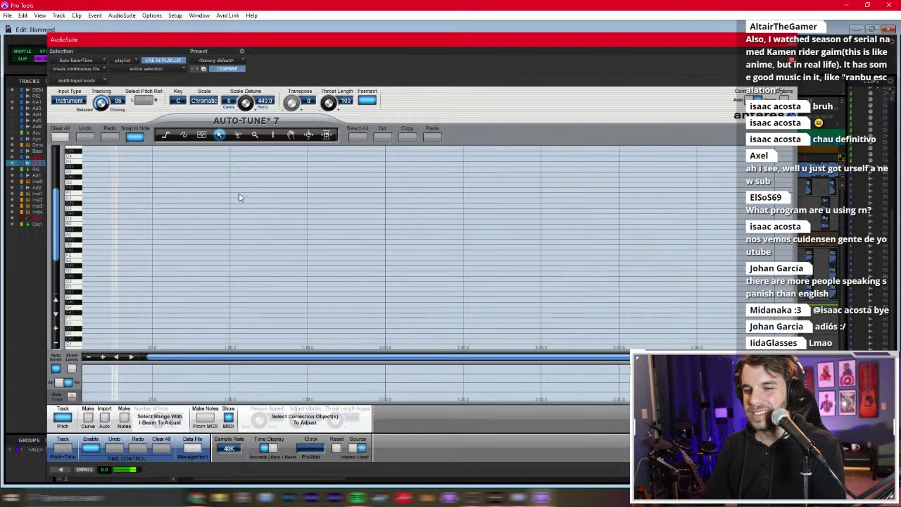
key("space")
left_click(792, 40)
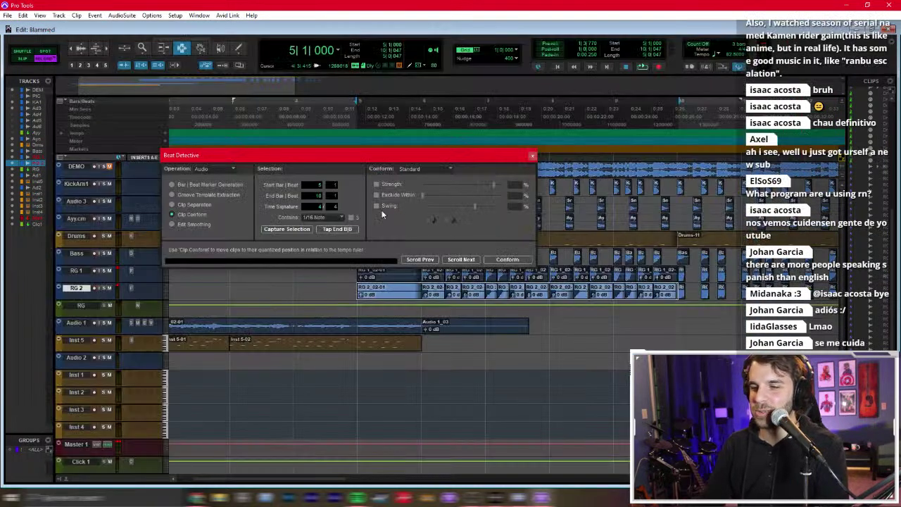
Step: Close Beat Detective, set the grid to 1/16 note and increase the height of the tracks
left_click(532, 157)
left_click(358, 274)
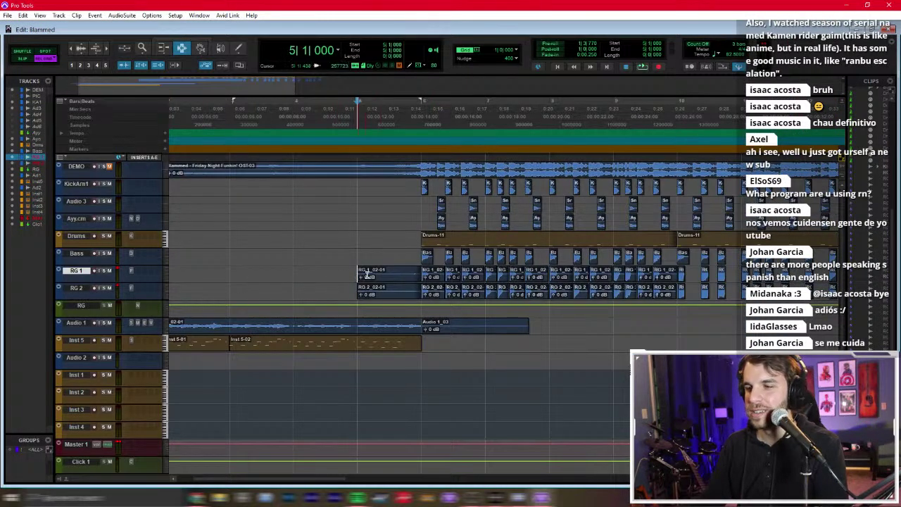
key("ctrl+bracketright")
left_click(518, 50)
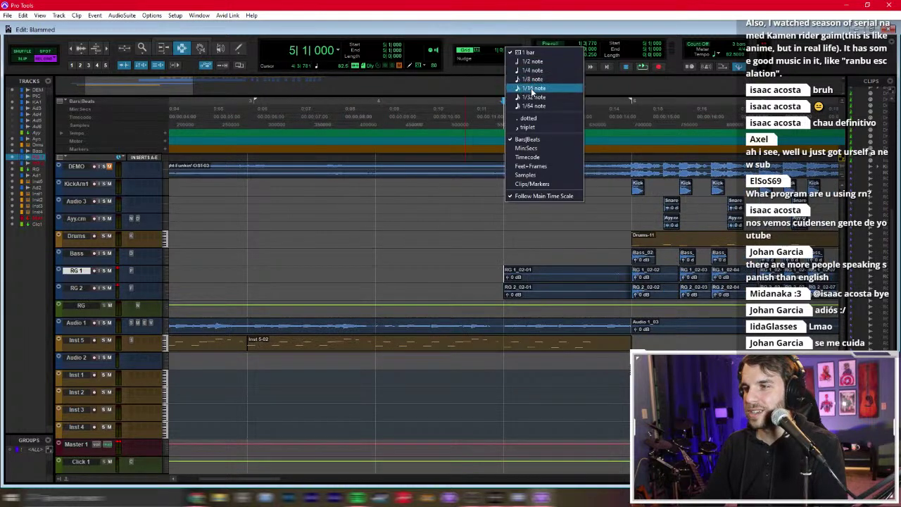
left_click(543, 87)
left_click(161, 273)
left_click(179, 304)
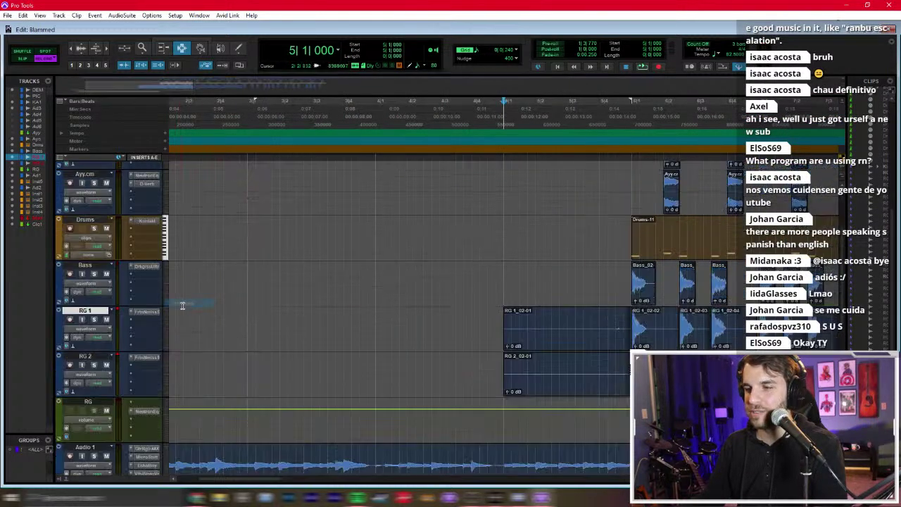
Step: Delete the lead-in clips before bar 6 on RG 1 and RG 2
scroll(544, 323, "right", 5)
left_click_drag(432, 337, 303, 374)
key("Delete")
scroll(320, 345, "right", 3)
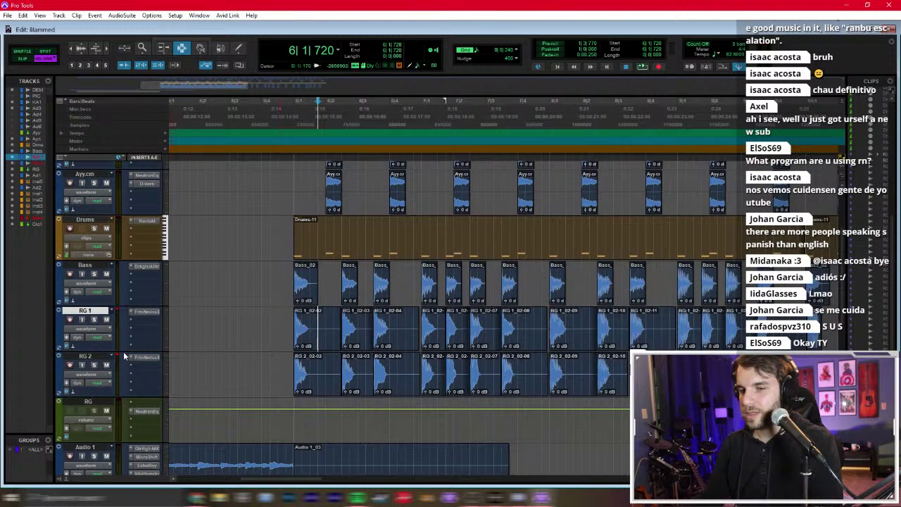
Step: Group the RG 1 and RG 2 tracks so that their edits are linked
left_click(87, 357, "shift")
key("ctrl+g")
key("Return")
Step: Trim the tails of the grouped RG 1 and RG 2 clips in bars 6 and 7 to short stabs matching the bass rhythm
scroll(476, 341, "up", 2)
scroll(475, 341, "left", 2)
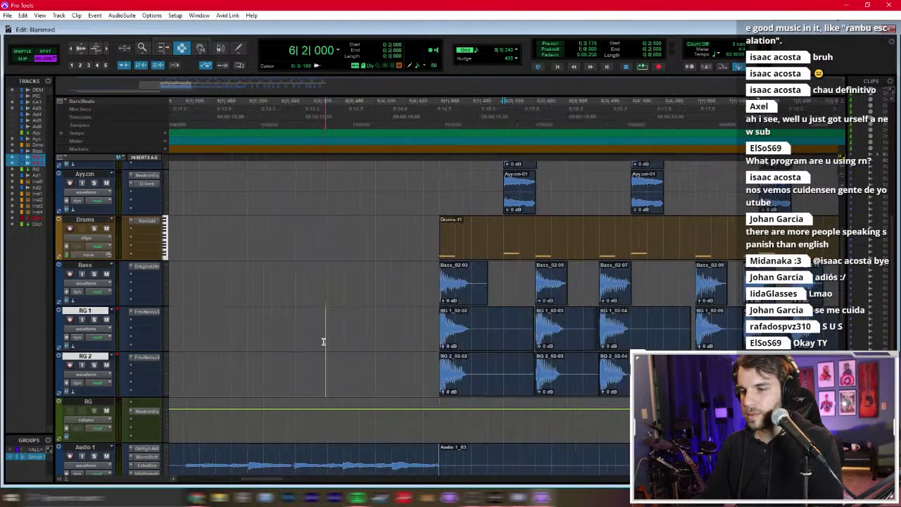
left_click(476, 341)
left_click(568, 339)
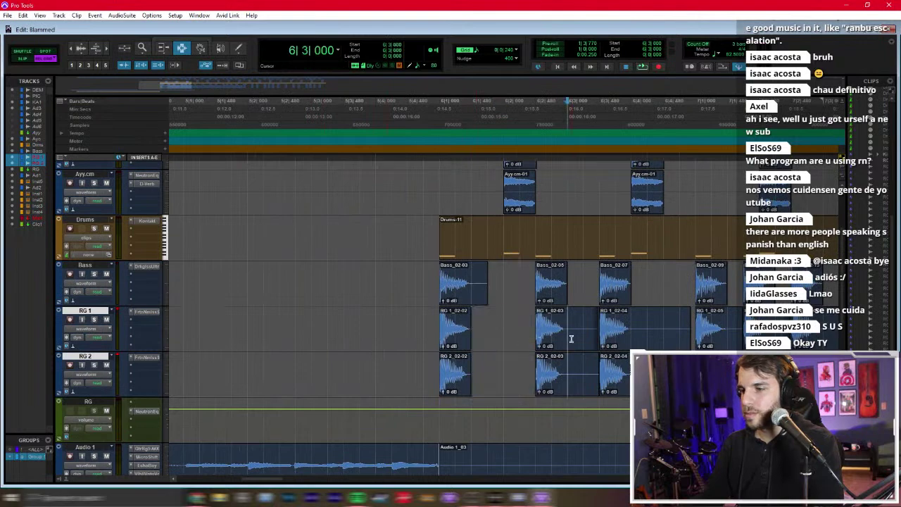
left_click(637, 336)
scroll(618, 341, "right", 5)
left_click(524, 347)
left_click(572, 347)
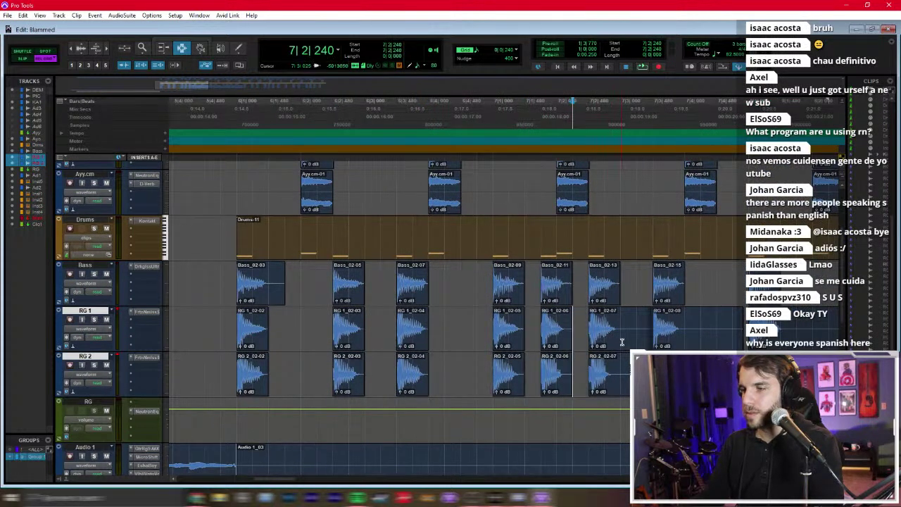
left_click(623, 342)
left_click(690, 338)
Step: Trim the tails of the grouped RG 1 and RG 2 clips in bars 8 and 9 to match the bass hits
scroll(690, 338, "right", 6)
left_click(510, 339)
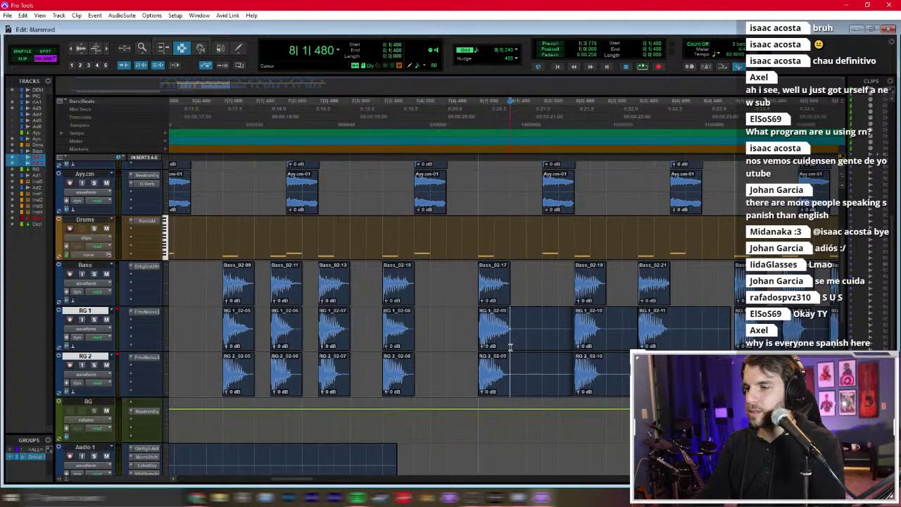
left_click(638, 338)
left_click(671, 340)
scroll(671, 340, "right", 6)
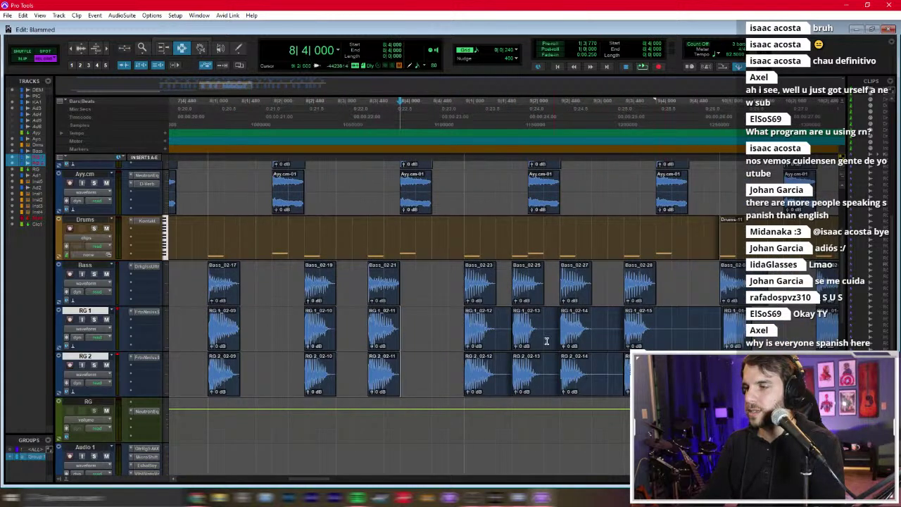
left_click(539, 341)
left_click(593, 340)
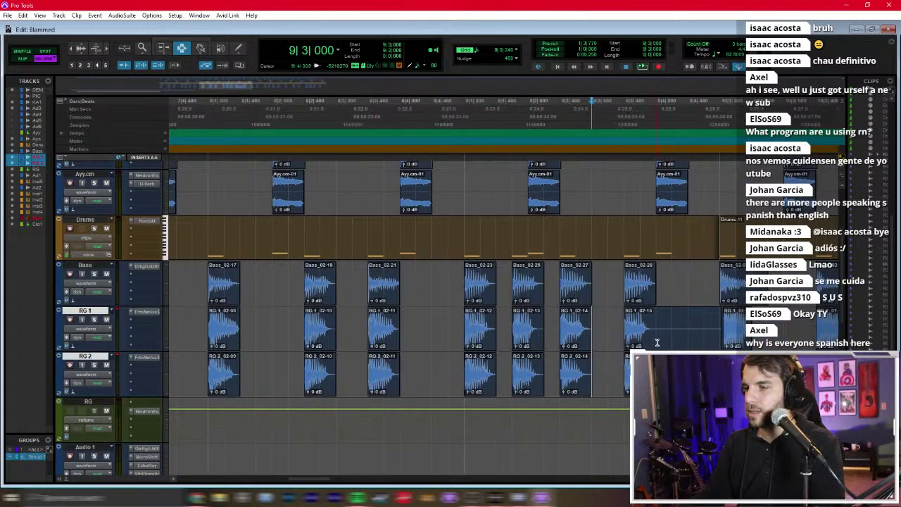
left_click(657, 342)
Step: Duplicate the trimmed RG 1 and RG 2 clips from bars 6 through 9 so that they repeat from bar 10
scroll(659, 343, "right", 7)
scroll(660, 342, "down", 2)
left_click_drag(217, 356, 472, 349)
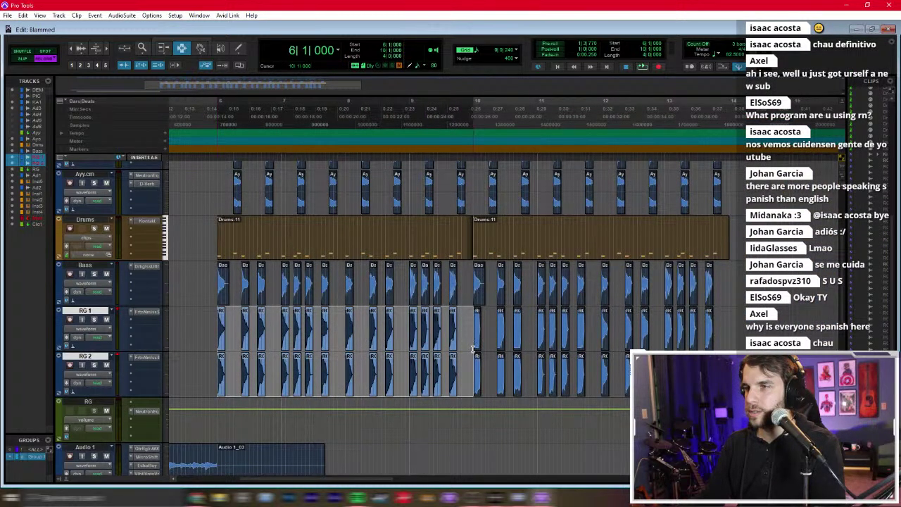
key("ctrl+d")
Step: Play the mix from just before bar 6, lower the RG bus fader to -2.0 dB and raise the Bass fader to +0.2 dB
left_click(208, 311)
key("space")
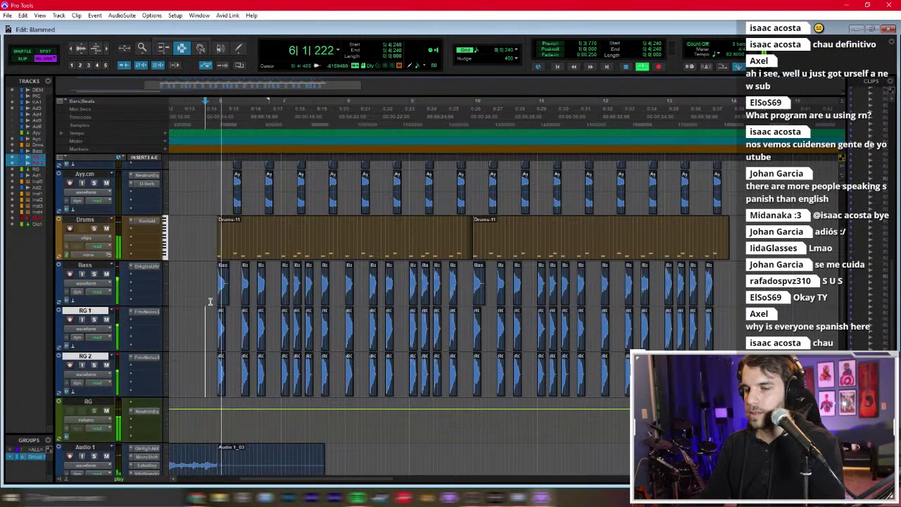
key("ctrl+equal")
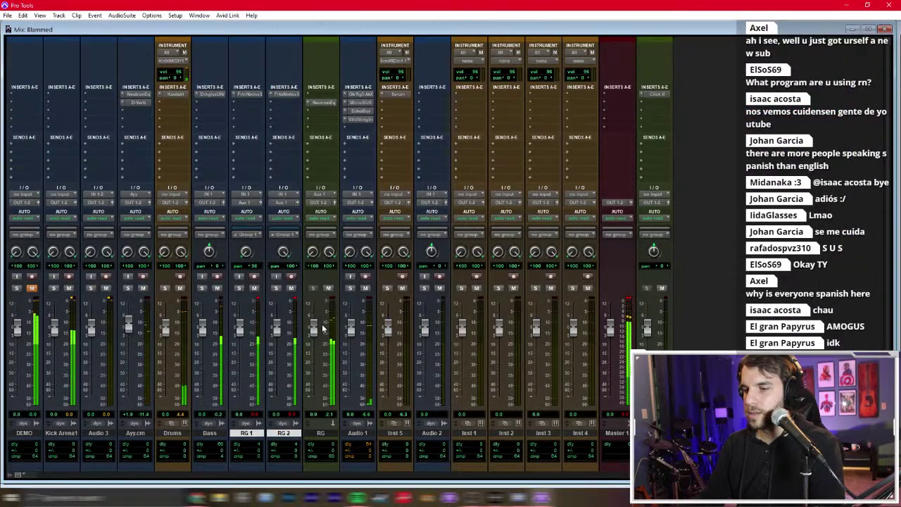
left_click_drag(313, 327, 315, 331)
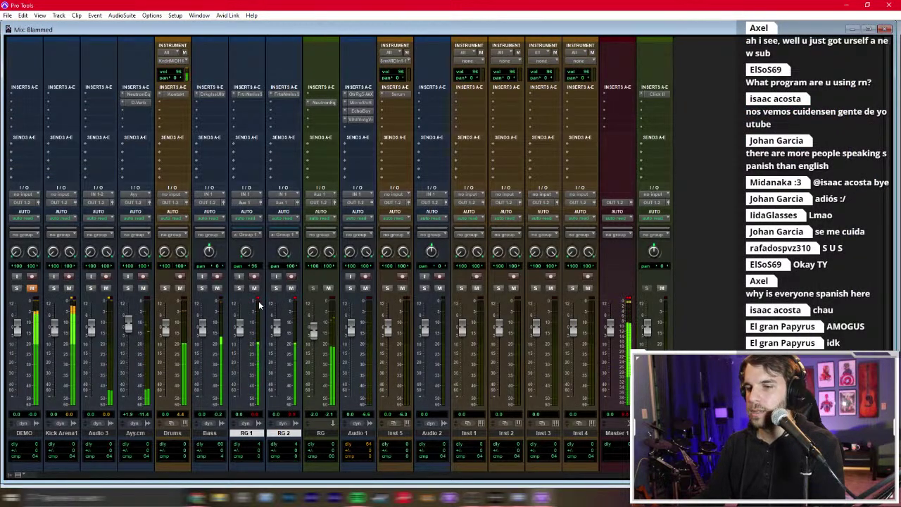
left_click_drag(207, 324, 207, 324)
Step: Insert the RBass plug-in in the Bass track's third insert slot and lower the Bass fader to -1.1 dB
left_click(215, 111)
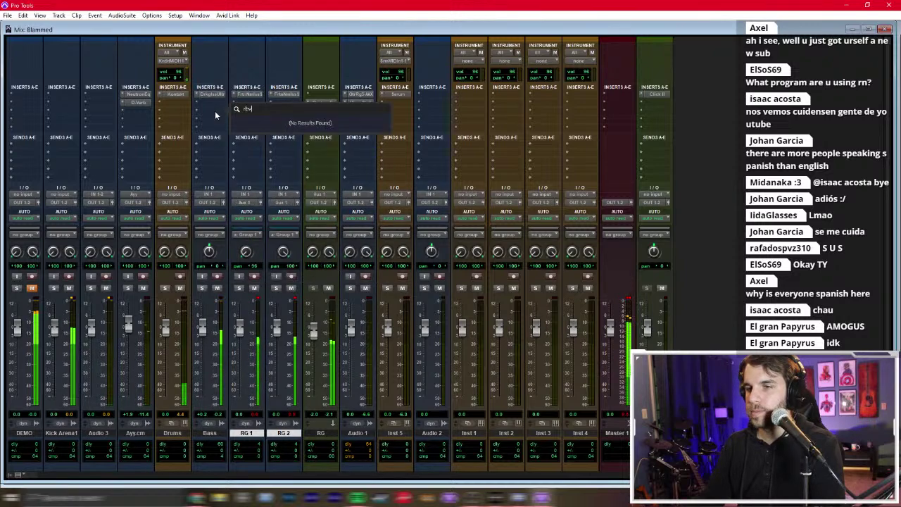
type("rbass")
key("Return")
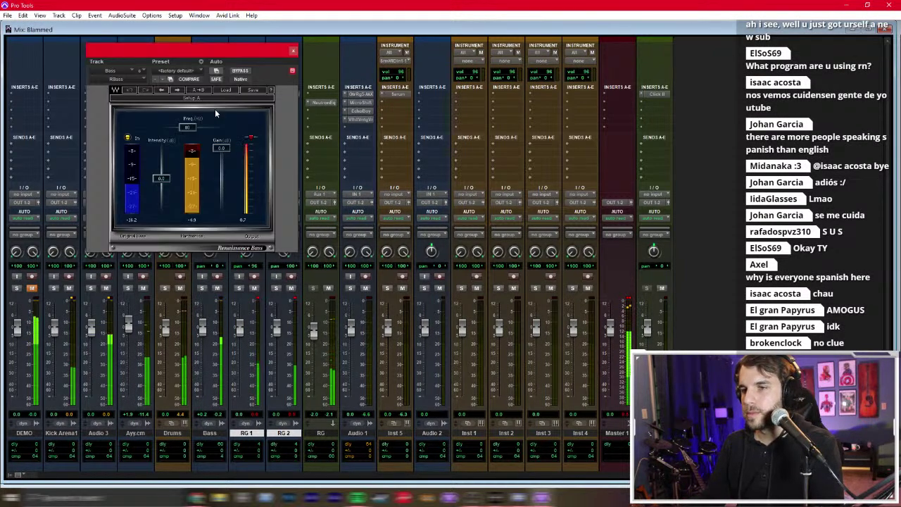
left_click(294, 51)
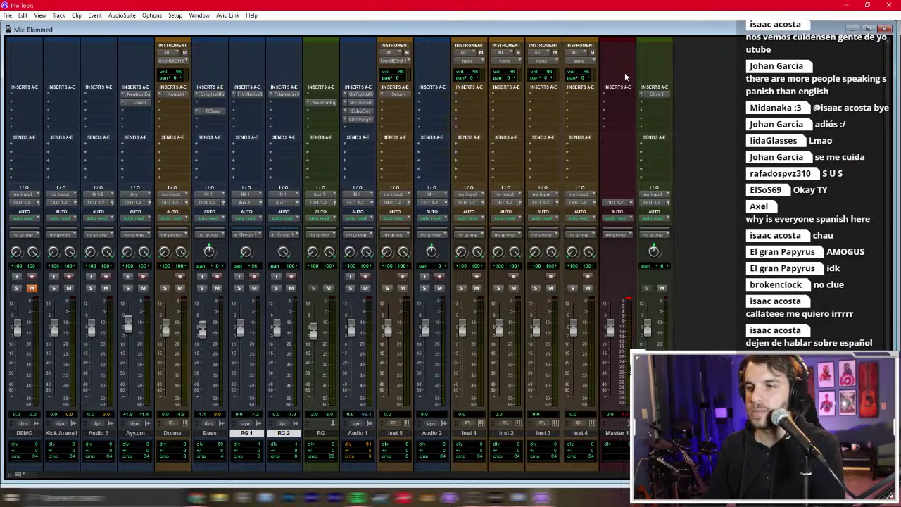
Step: Play the arrangement from bar 5 beat 3, lower the Master 1 fader to -3.3 dB and return to the Edit window
key("ctrl+equal")
key("Return")
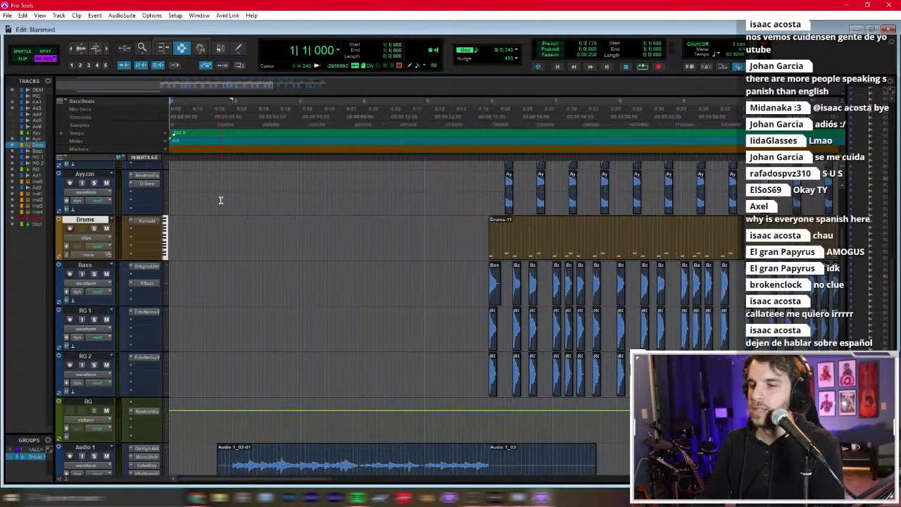
key("ctrl+bracketleft")
left_click(312, 257)
key("space")
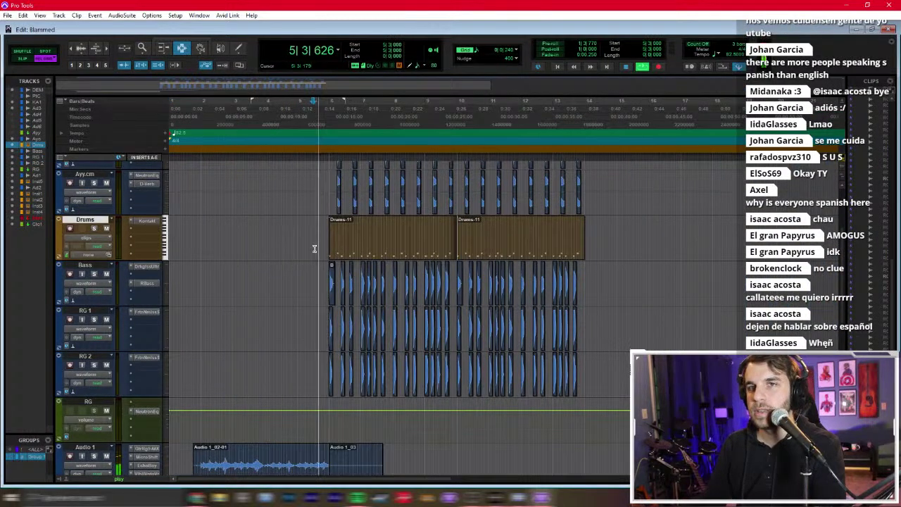
key("ctrl+equal")
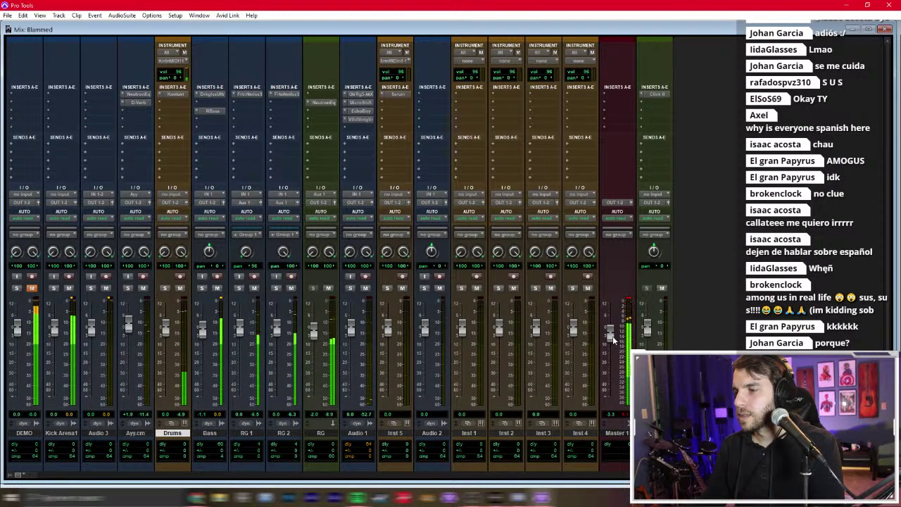
key("ctrl+equal")
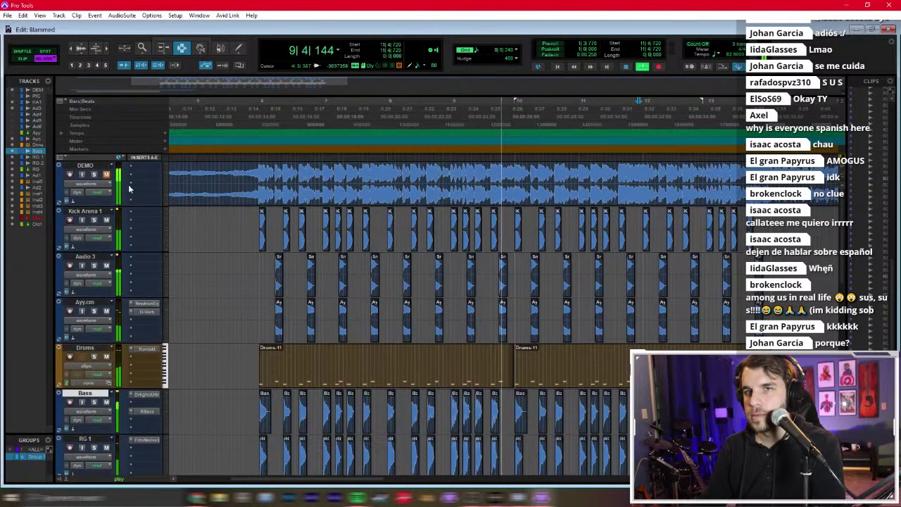
Step: Solo the DEMO track and listen to the original song from bar 6 as a reference
left_click(93, 174)
left_click(271, 180)
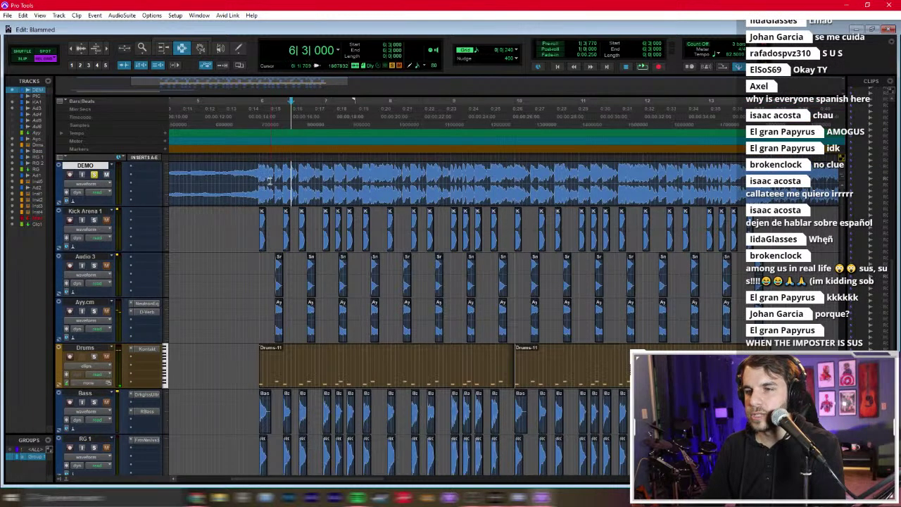
key("space")
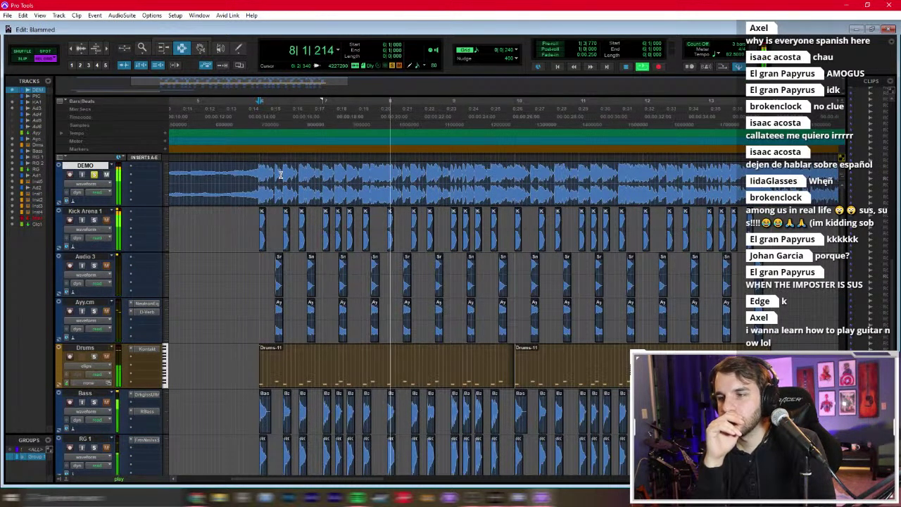
key("space")
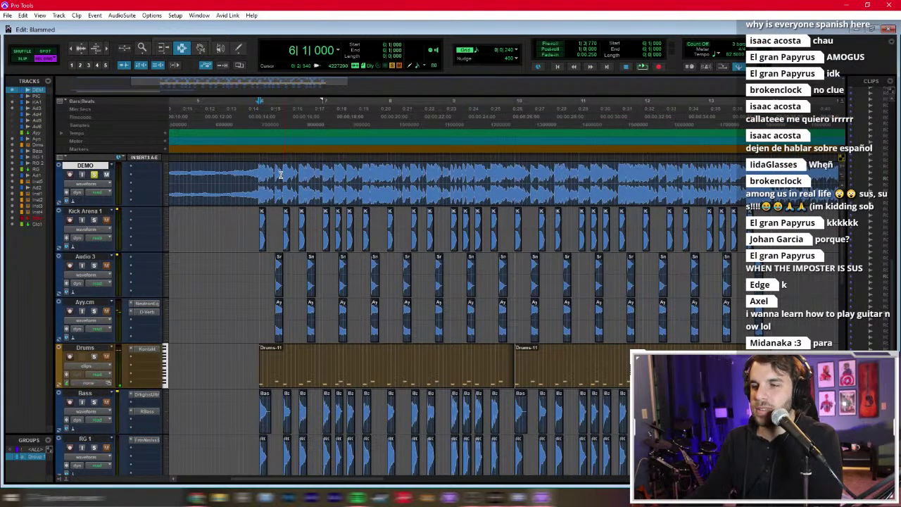
Step: Listen to the original on the DEMO track from bar 6, record-arm and solo RG 1 and RG 2, and play along from bar 6
key("space")
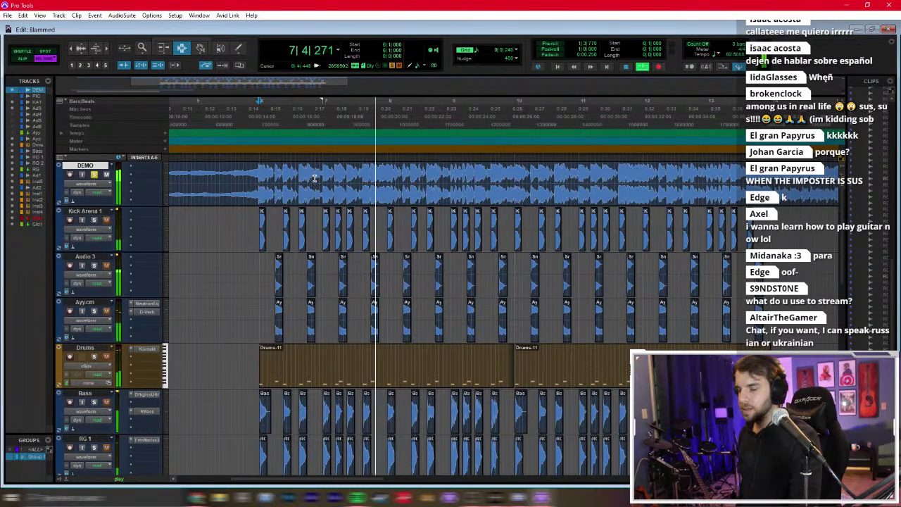
key("space")
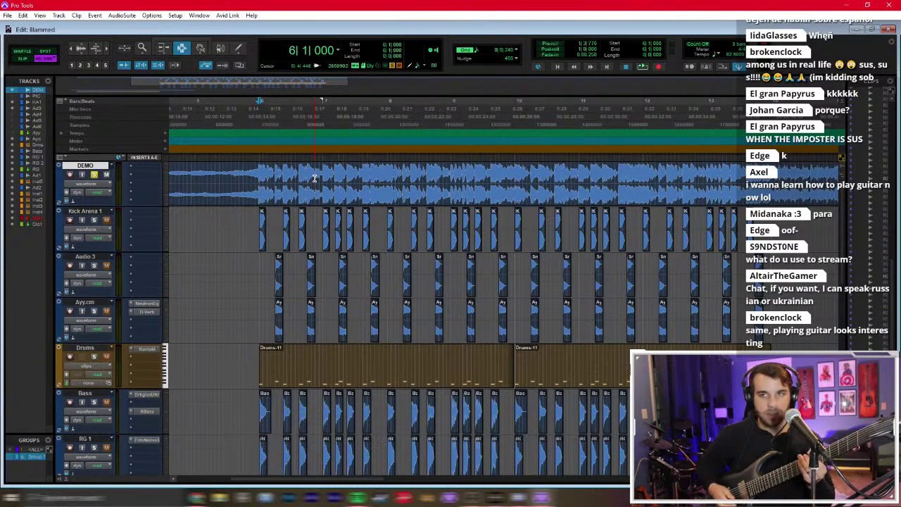
scroll(130, 398, "down", 2)
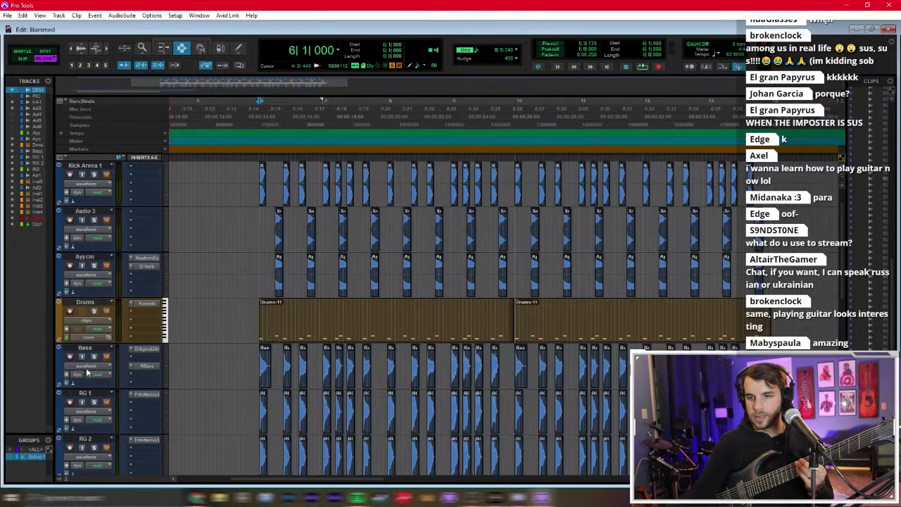
left_click(69, 403)
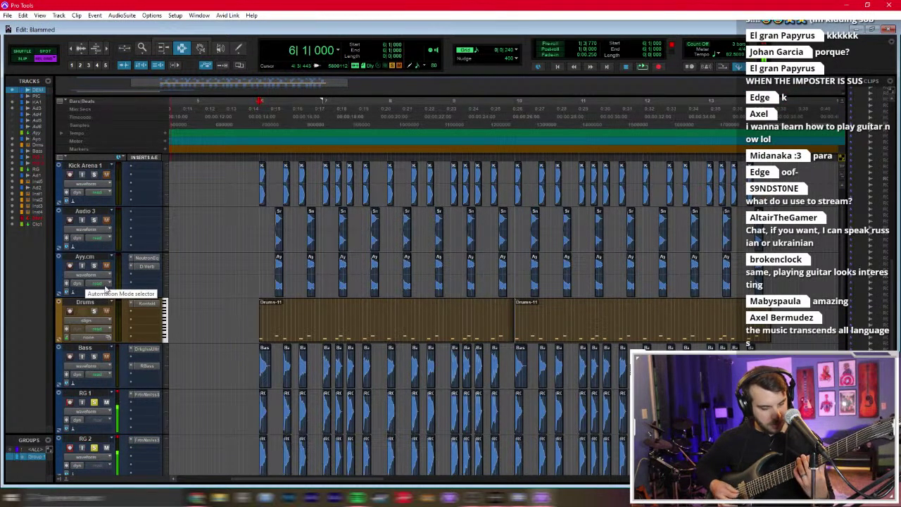
key("space")
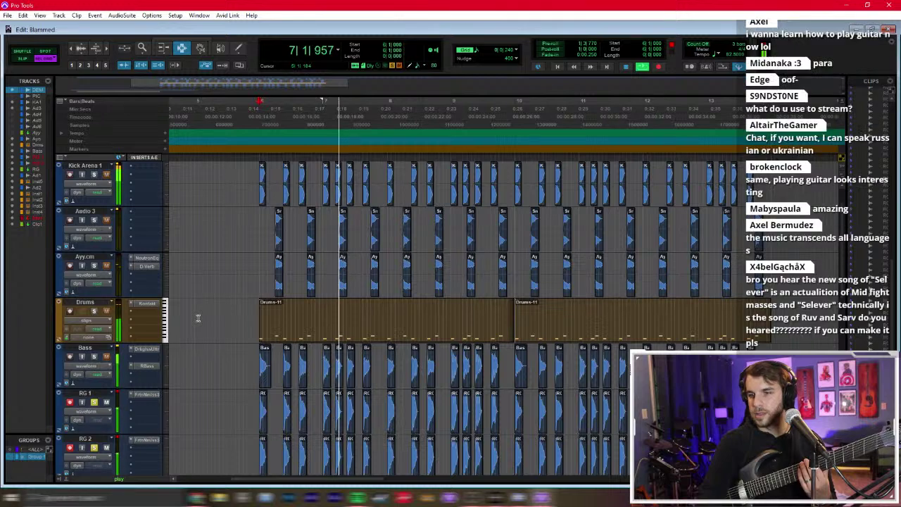
key("space")
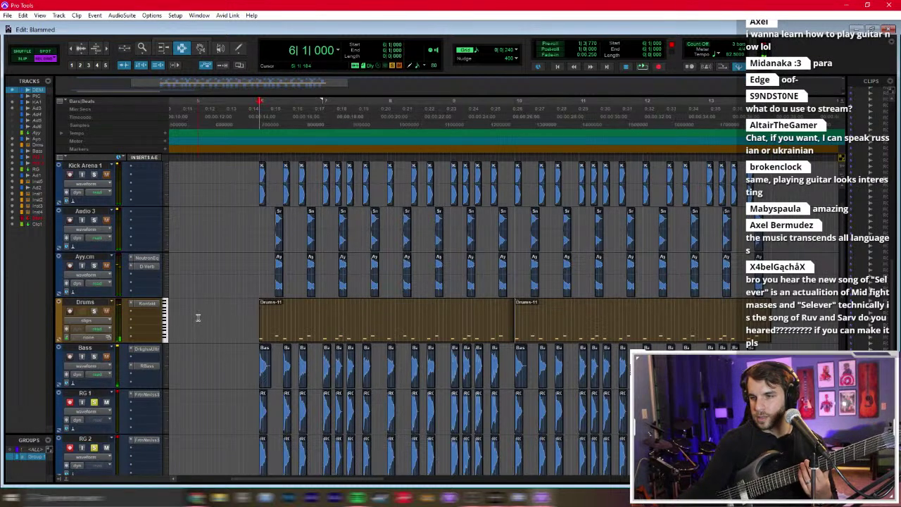
Step: Record a one-beat guitar fill at bar 7 beat 4 on RG 1 and RG 2 with pre-roll, and record a separate second take on RG 2
left_click_drag(369, 407, 386, 408)
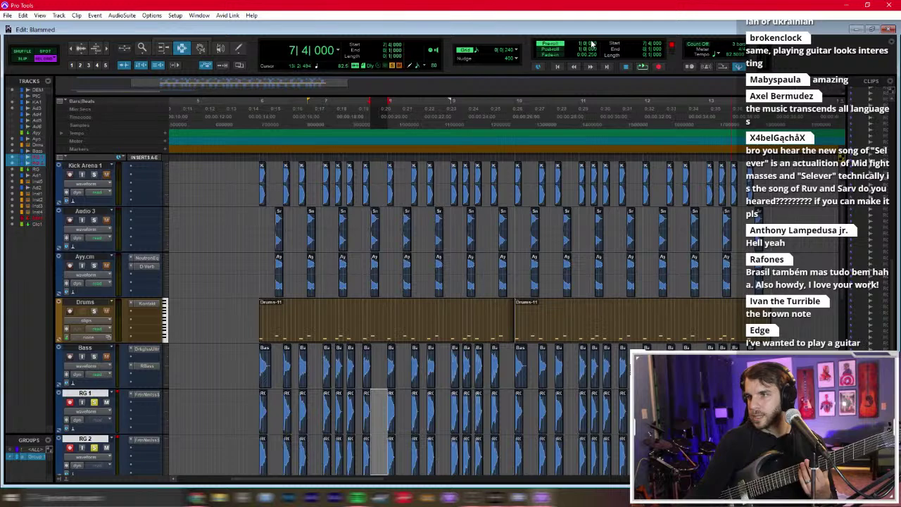
key("space")
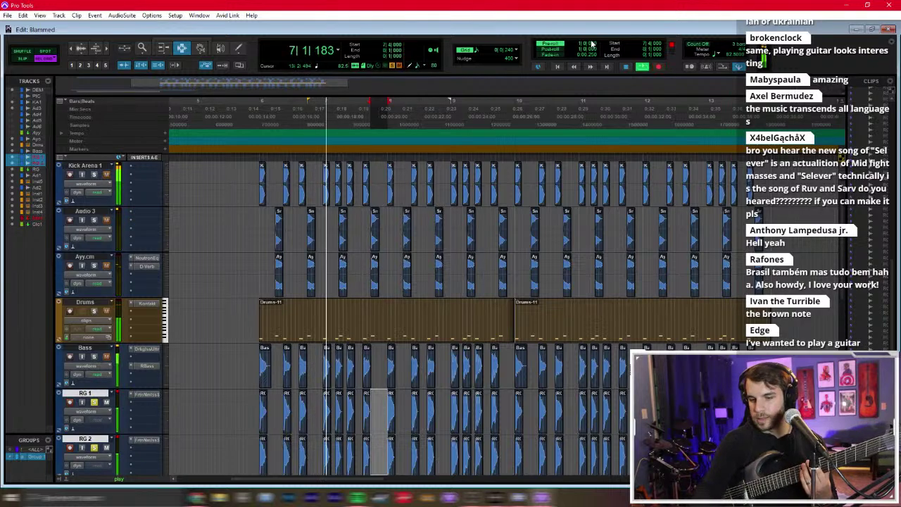
key("ctrl+bracketright")
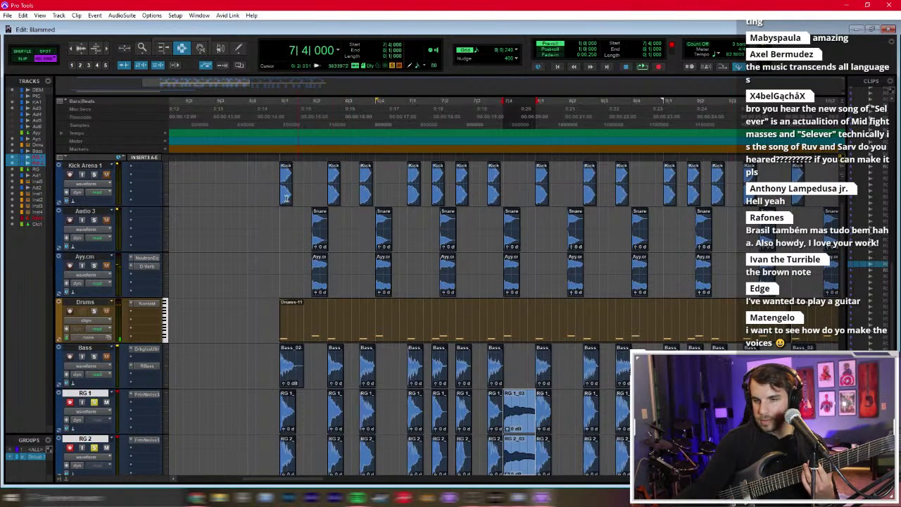
key("space")
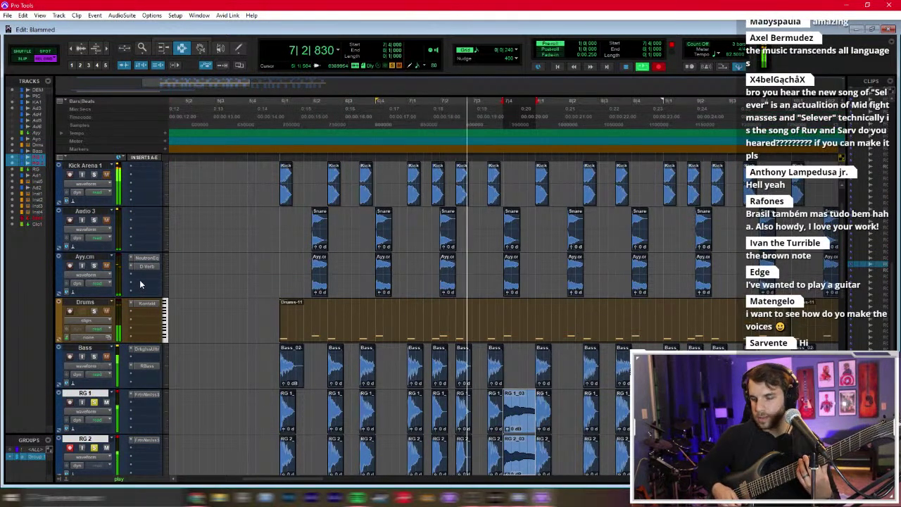
key("space")
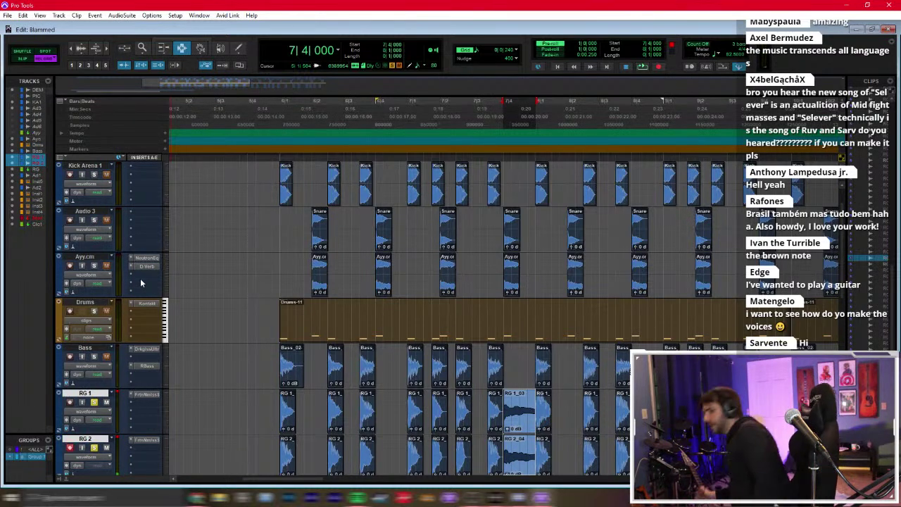
Step: Insert the Trim plug-in in the RG bus's first insert slot and display its Gain automation on the RG track
scroll(230, 416, "down", 2)
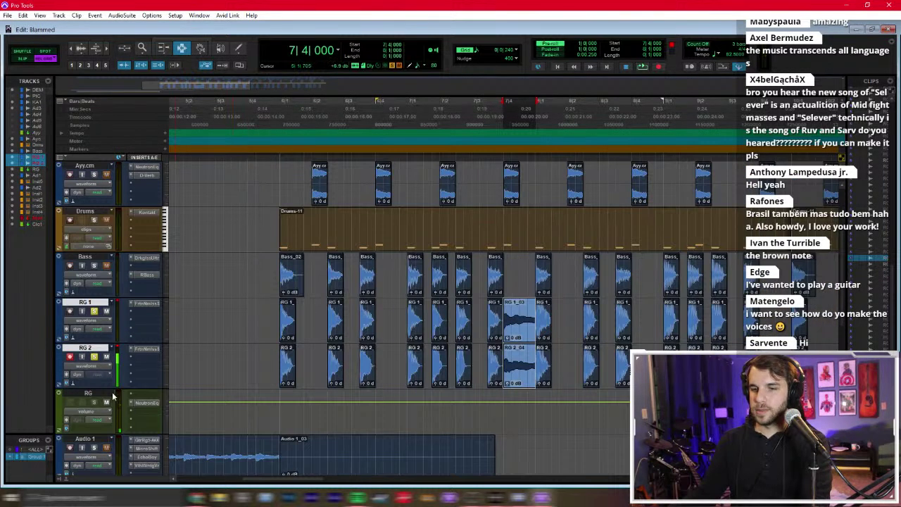
left_click(147, 399)
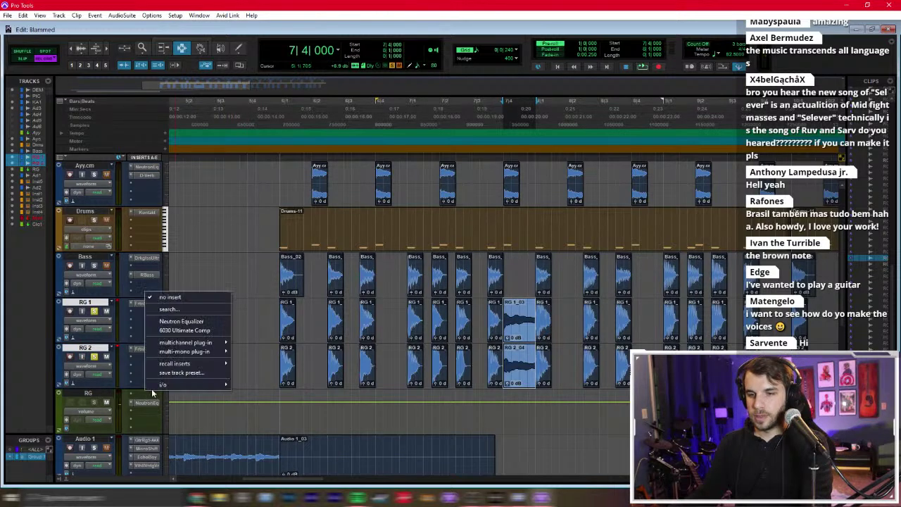
left_click(280, 348)
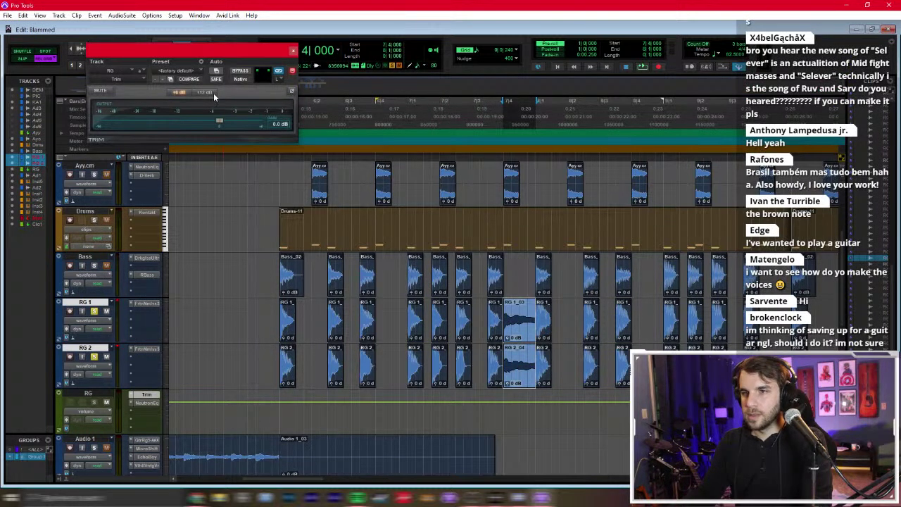
left_click(293, 51)
left_click(512, 421)
left_click(107, 414)
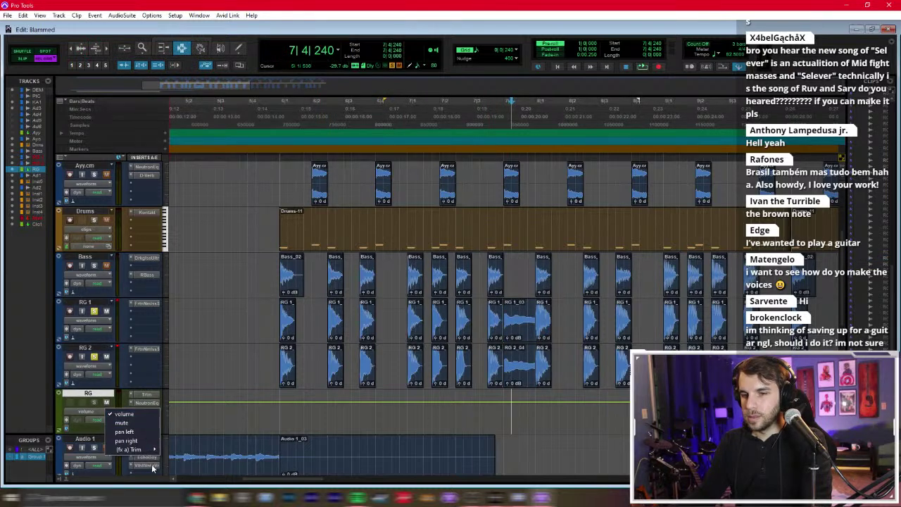
left_click(173, 451)
Step: Shape the RG bus's Trim gain automation into a ramp rising from the minimum across bar 7 beat 4 and play it back
key("F8")
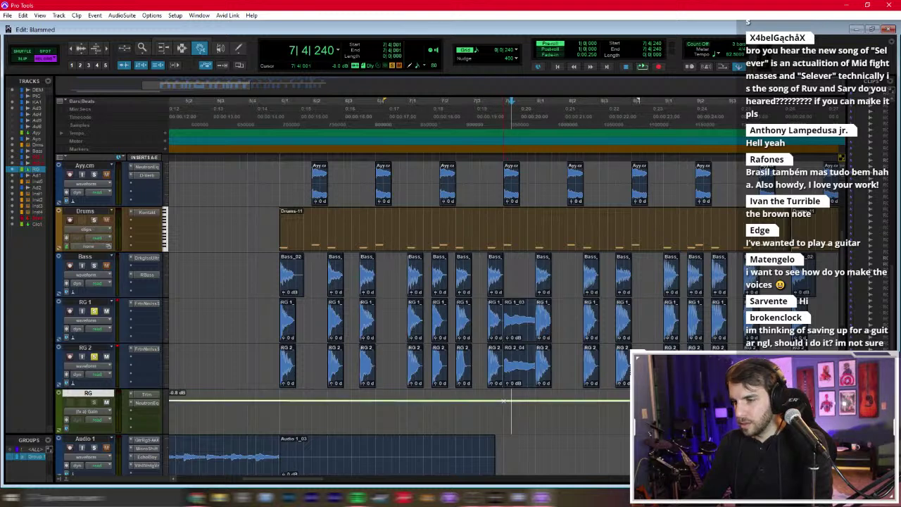
key("F7")
left_click_drag(502, 414, 525, 433)
key("F6")
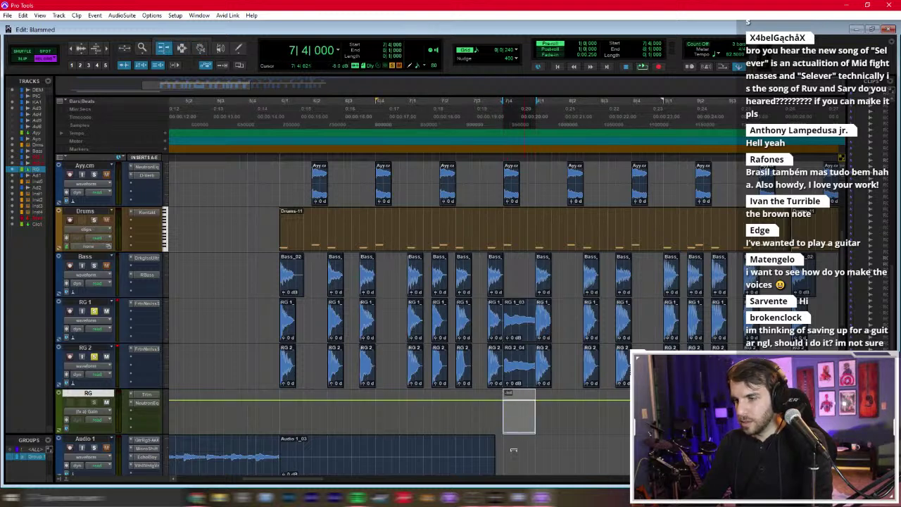
key("F8")
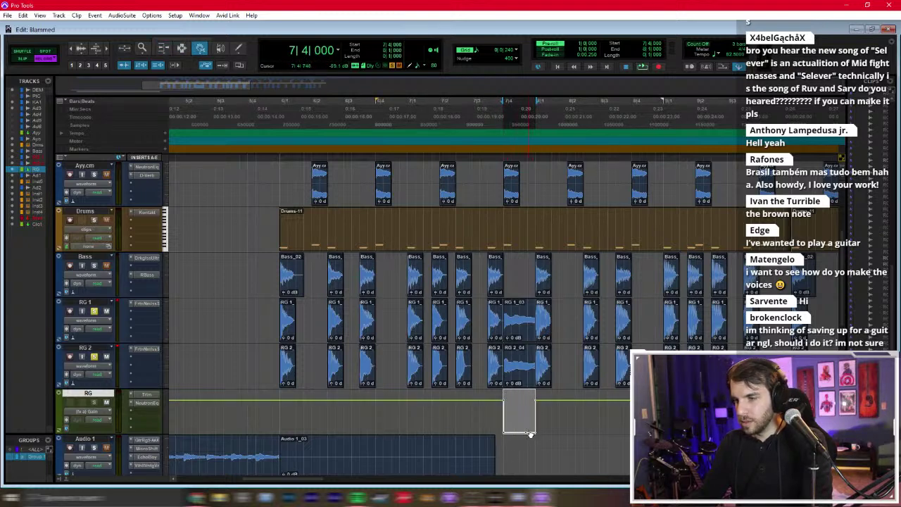
key("F7")
left_click(504, 413)
key("space")
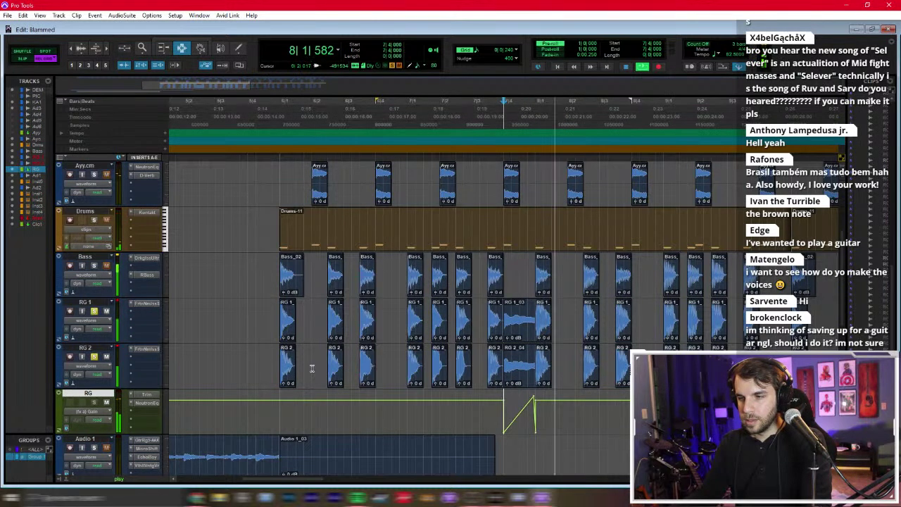
key("space")
Step: Raise the end of the RG gain ramp, add a midway breakpoint that bends it upward, and audition the fill from bar 7 beat 2
key("F8")
left_click_drag(534, 401, 533, 384)
key("F7")
left_click(503, 369)
key("space")
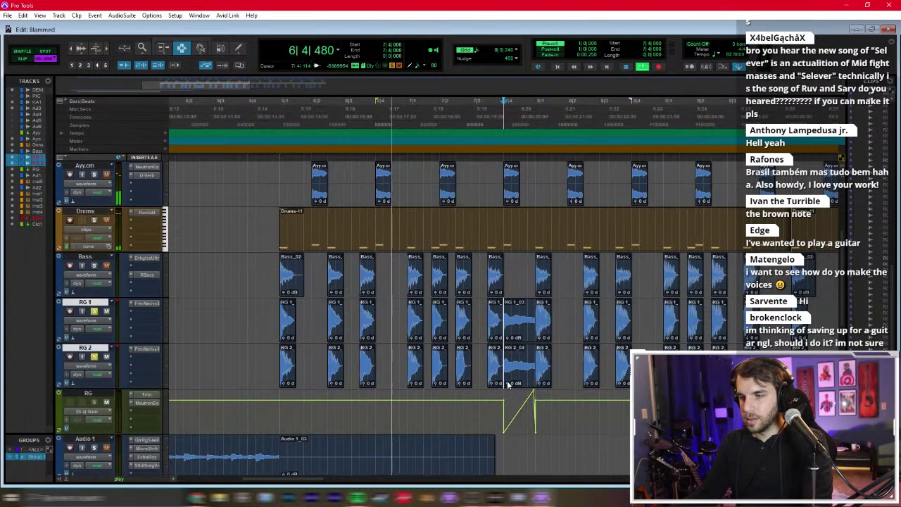
key("F8")
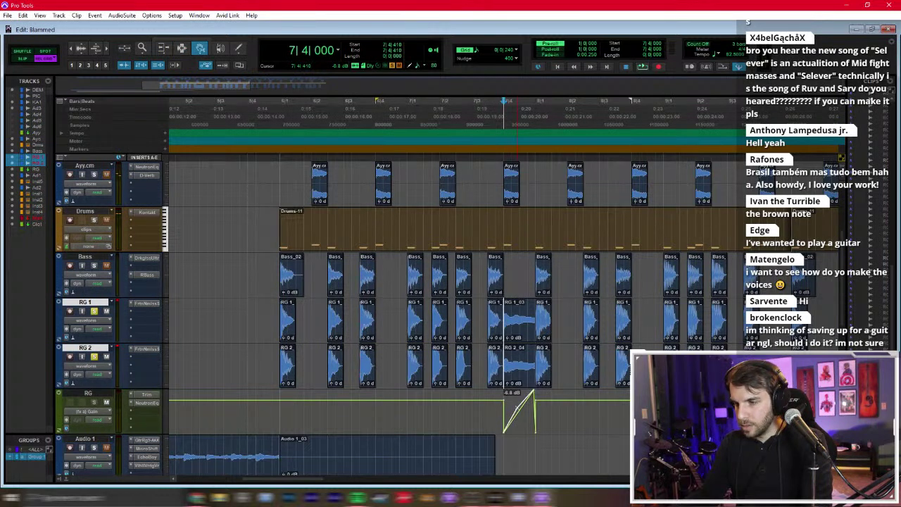
key("F7")
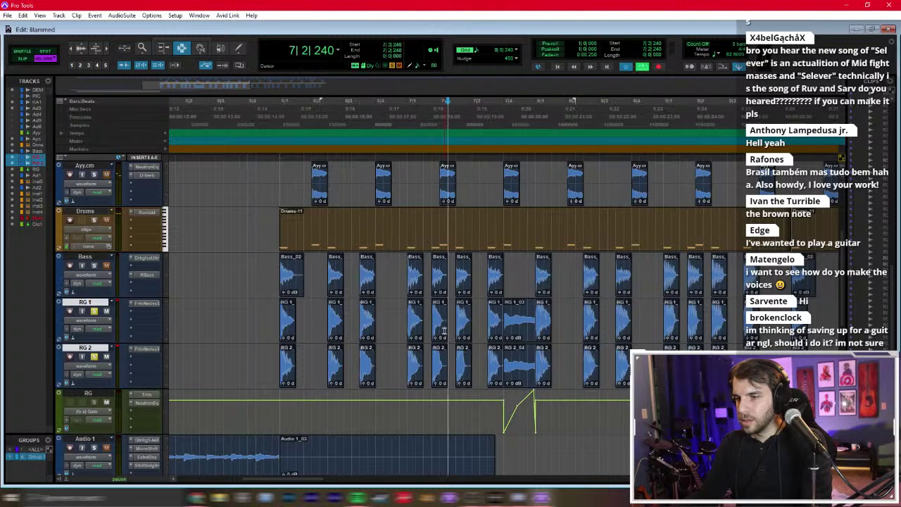
key("ctrl+]")
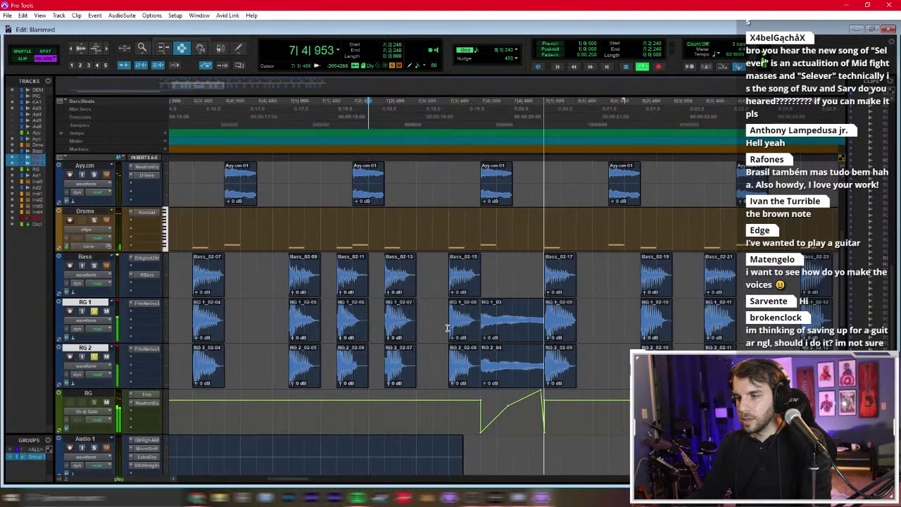
key("space")
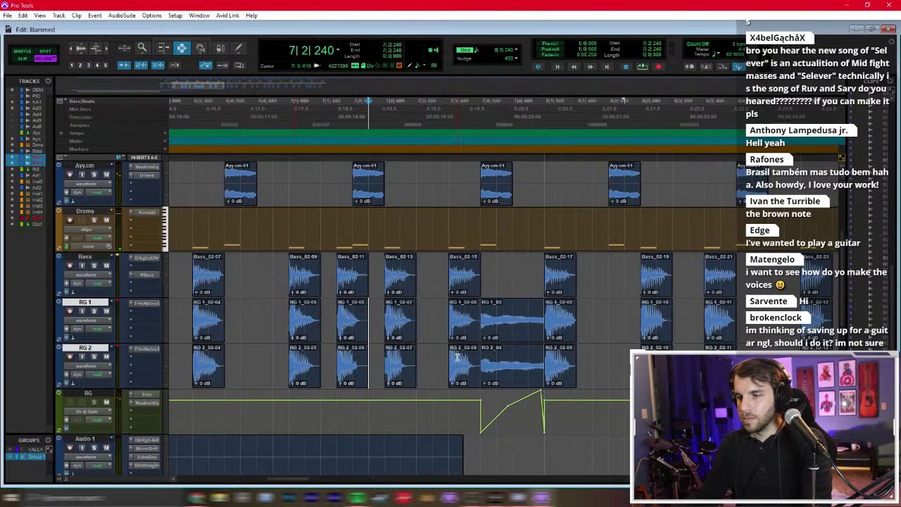
Step: Render the Vari-Fi Speed Up effect with Fit To on the first three quarters of the bar 7 beat 4 fill on RG 1 and RG 2
left_click_drag(480, 327, 525, 332)
left_click(122, 15)
mouse_move(171, 48)
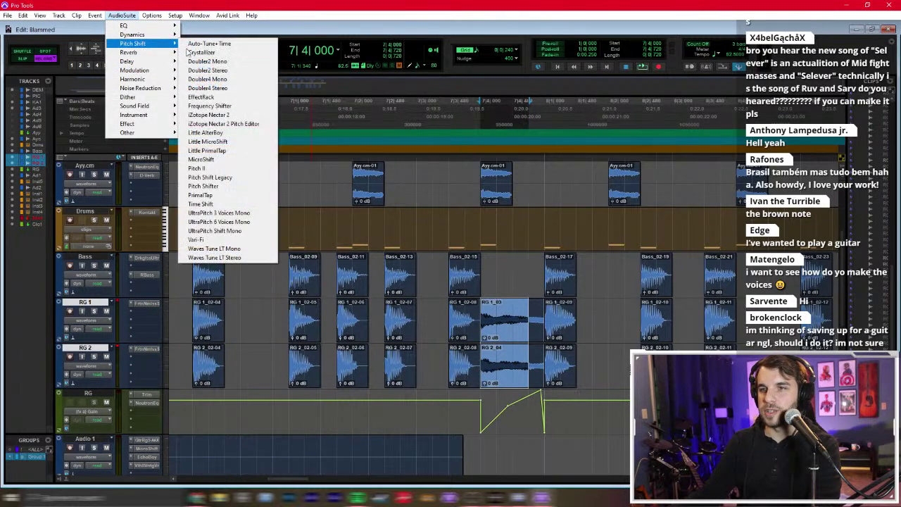
left_click(238, 242)
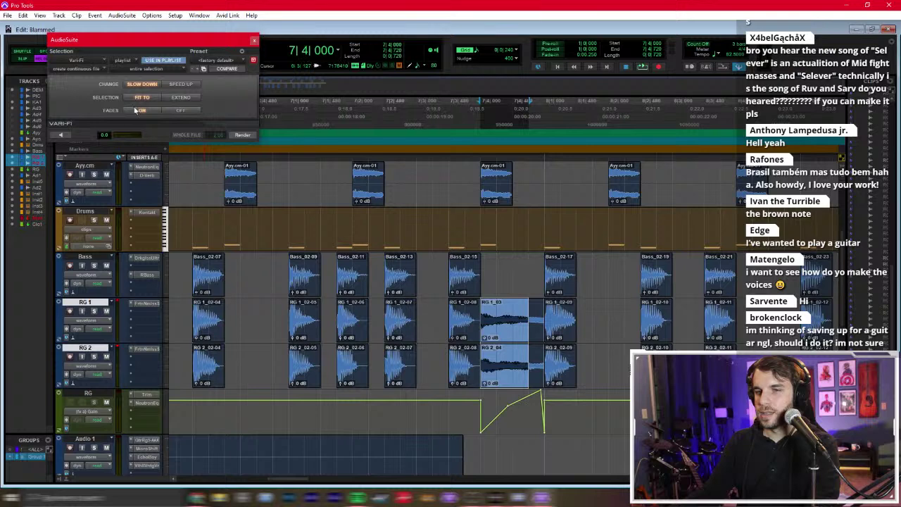
left_click(233, 134)
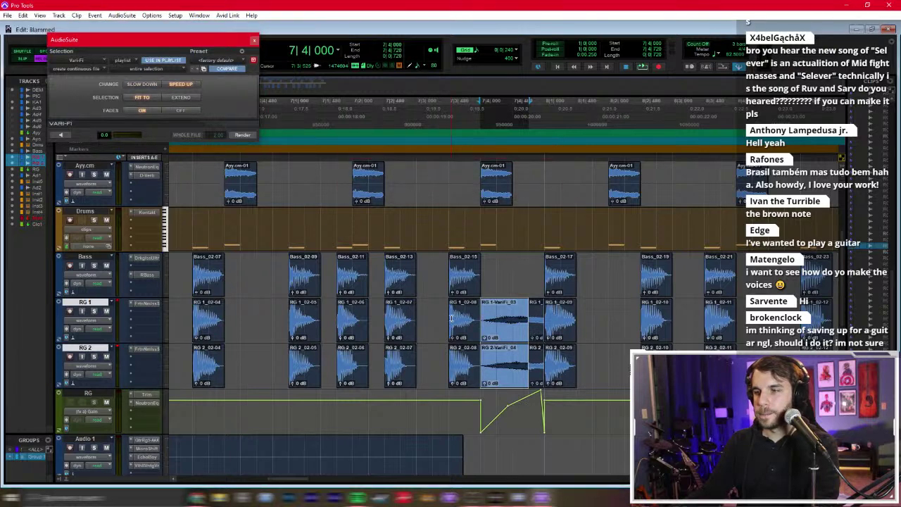
Step: Audition the processed guitar fill from bar 7 beat 4 and close the Vari-Fi window
left_click(479, 320)
key("space")
left_click(94, 311)
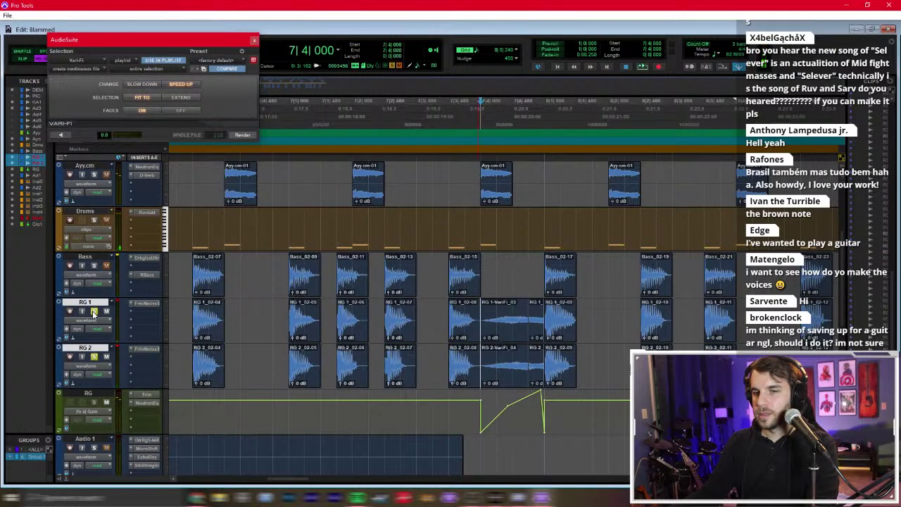
key("space")
left_click(253, 40)
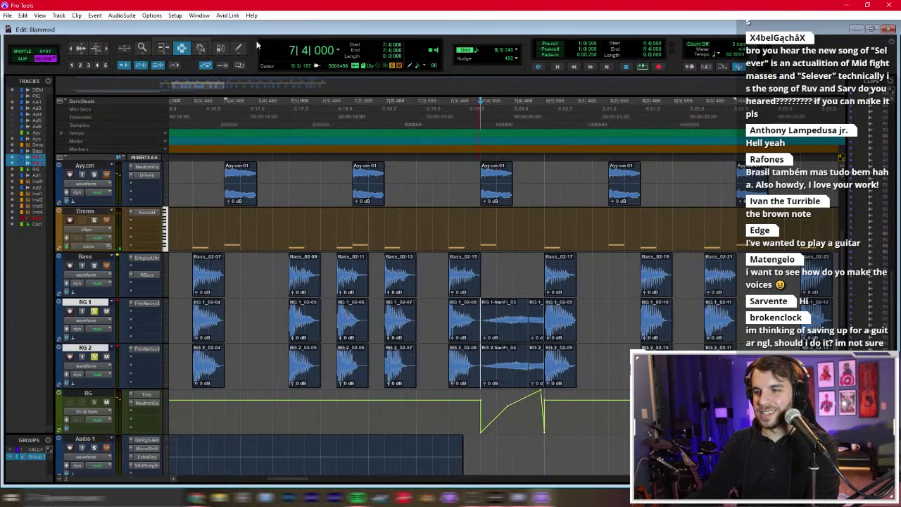
Step: Duplicate the RG 1 and RG 2 clips and the RG gain automation from bars 6 through 9 so the copy starts at bar 10
key("r")
left_click_drag(270, 321, 648, 398)
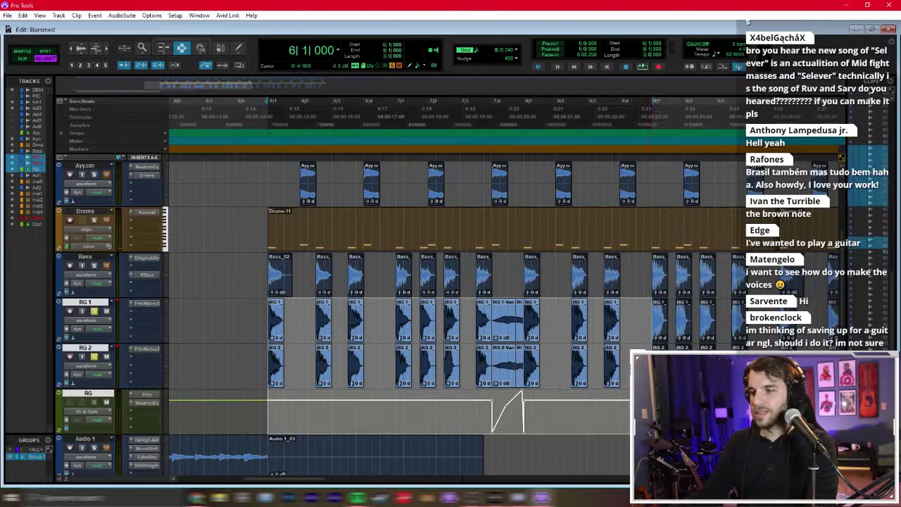
key("r")
key("r")
left_click_drag(532, 394, 574, 396)
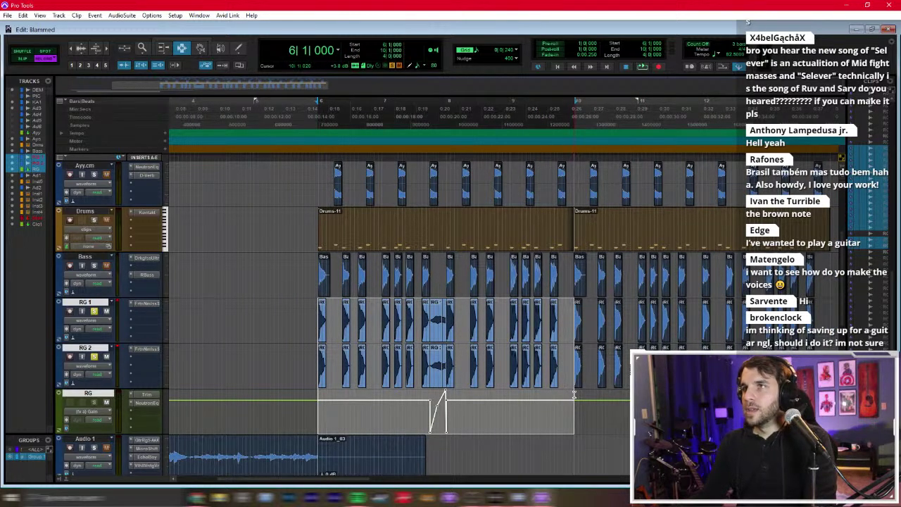
key("ctrl+d")
Step: Play the arrangement from just before bar 6 and place the insertion point on the Bass track at 5|3|480
left_click(297, 345)
key("space")
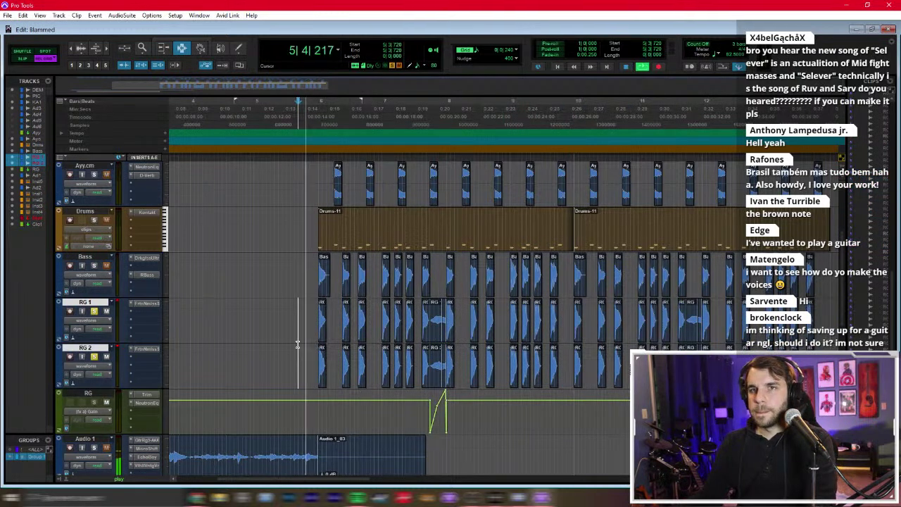
key("space")
left_click(303, 316)
left_click(307, 299)
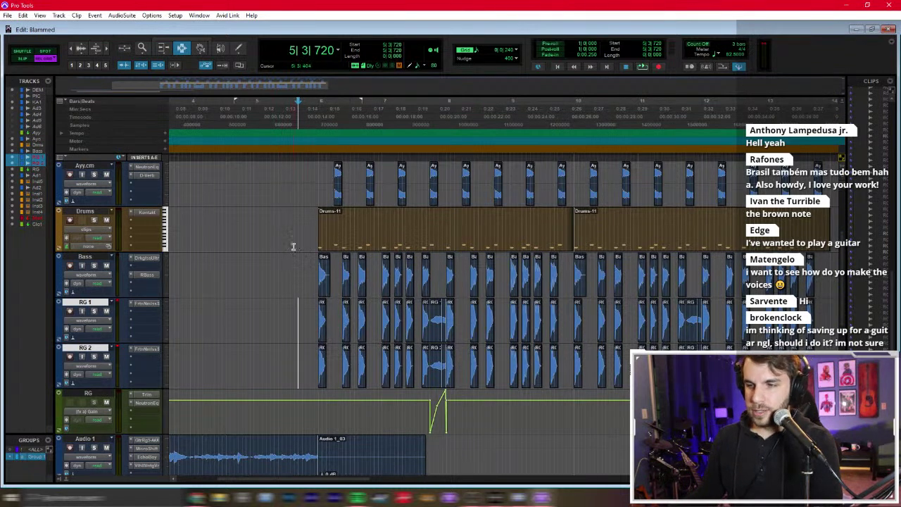
left_click(292, 258)
left_click(290, 267)
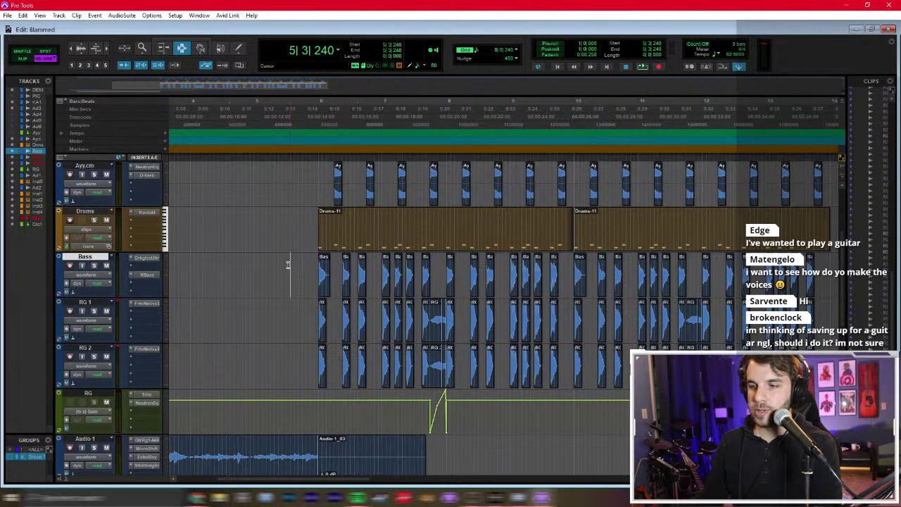
left_click(294, 275)
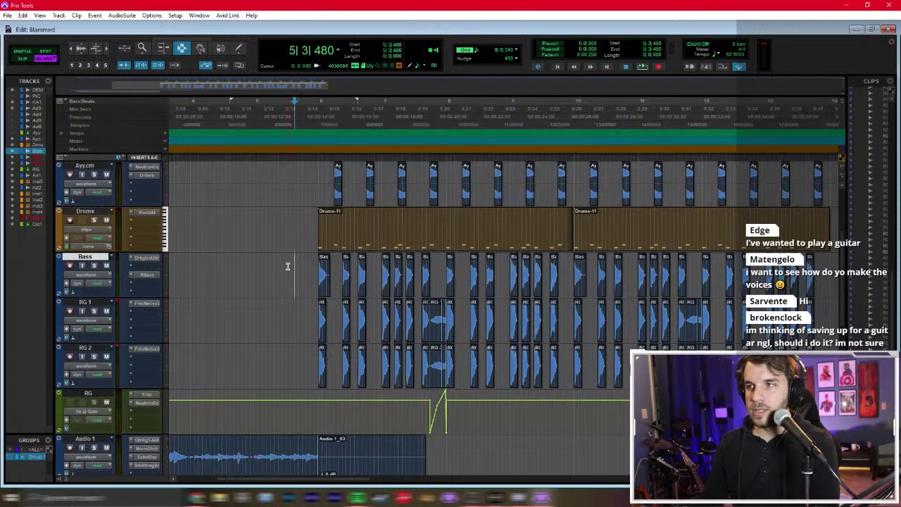
Step: Play the arrangement from 5|3|720 and check the track and master levels in the mixer, returning to the Edit window
left_click(289, 271)
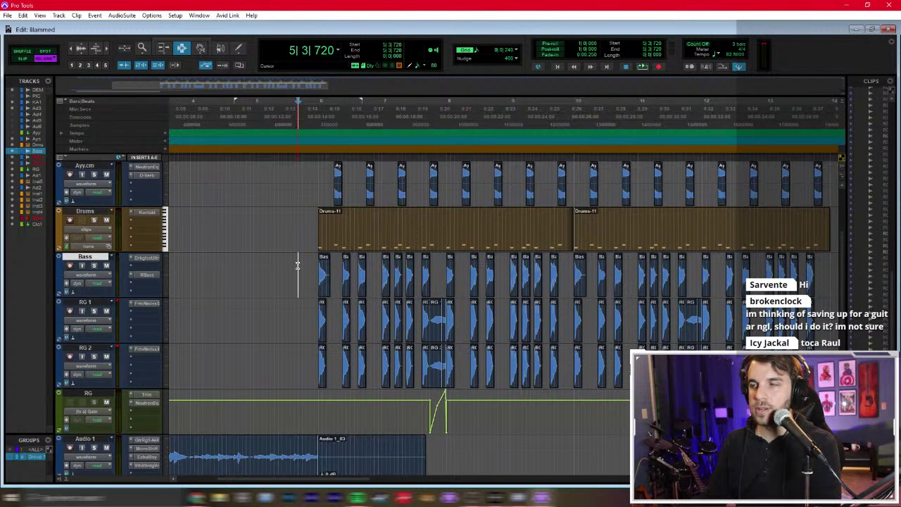
scroll(274, 274, "up", 4)
key("space")
key("ctrl+equal")
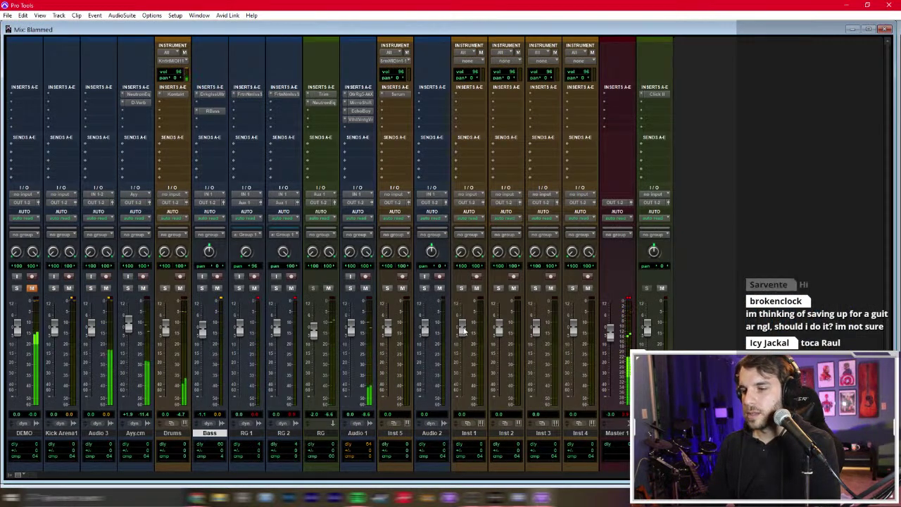
left_click(614, 103)
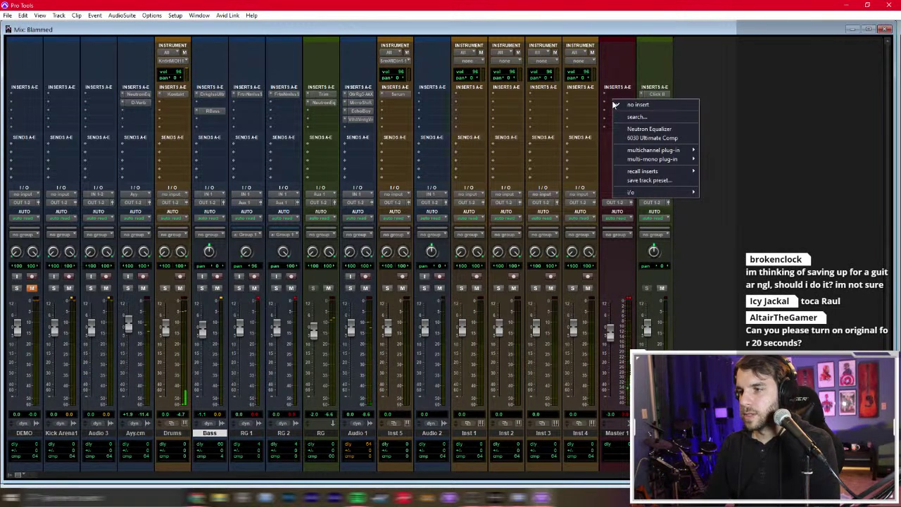
key("ctrl+equal")
Step: Unmute and solo the DEMO track, play the original from 13|4|480 and place the insertion point at 14|4|000
left_click(544, 379)
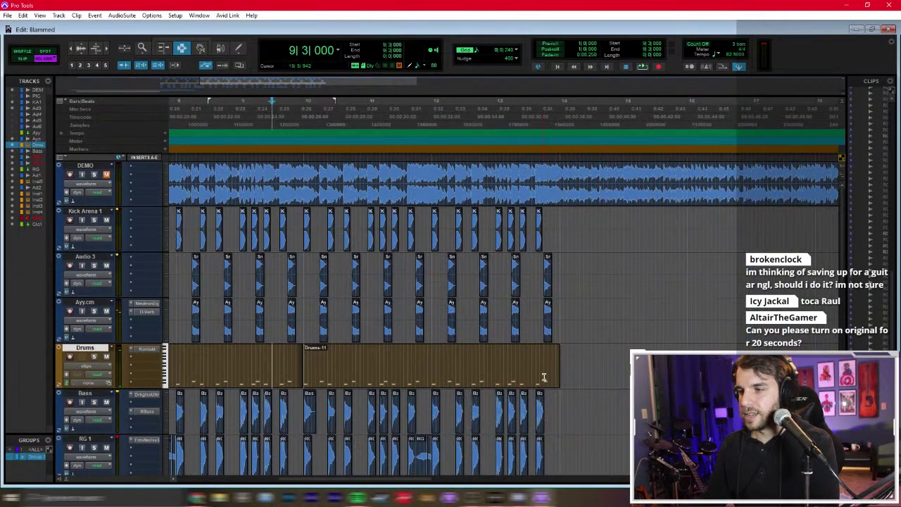
left_click(552, 278)
left_click(560, 209)
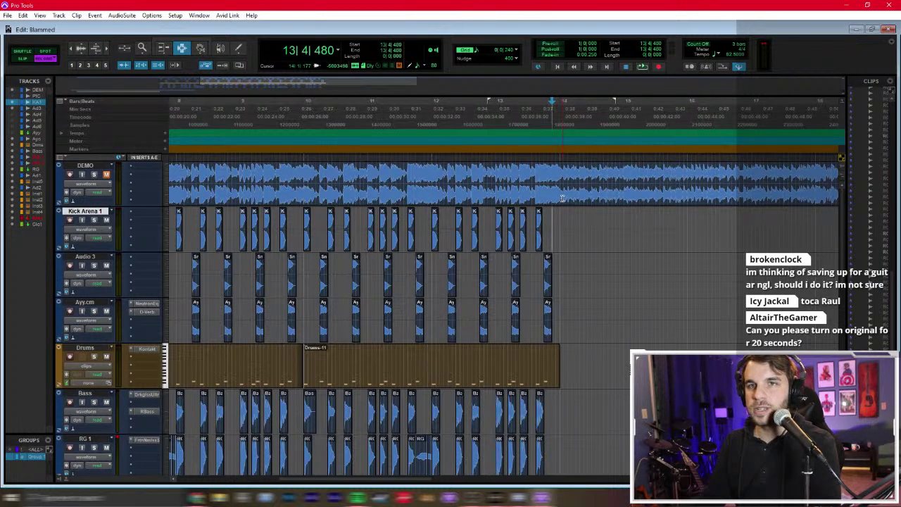
left_click(106, 175)
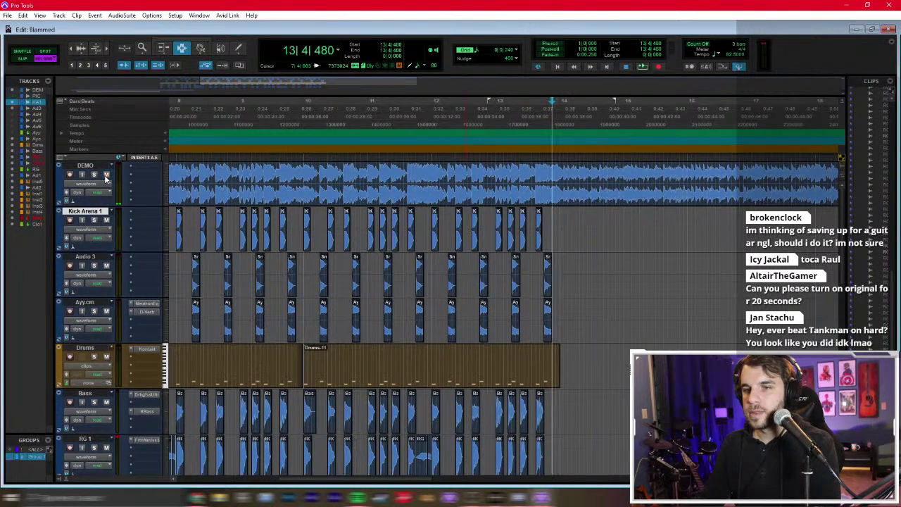
scroll(533, 258, "right", 3)
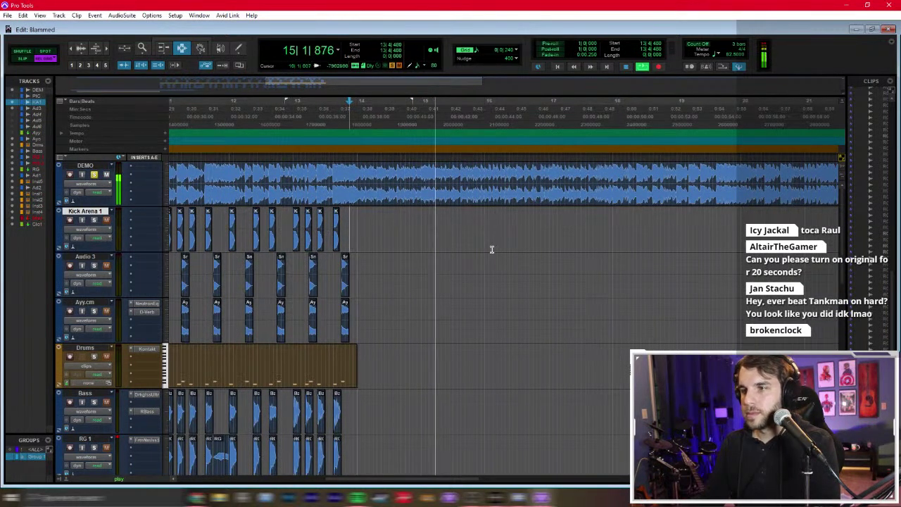
key("space")
left_click(406, 246)
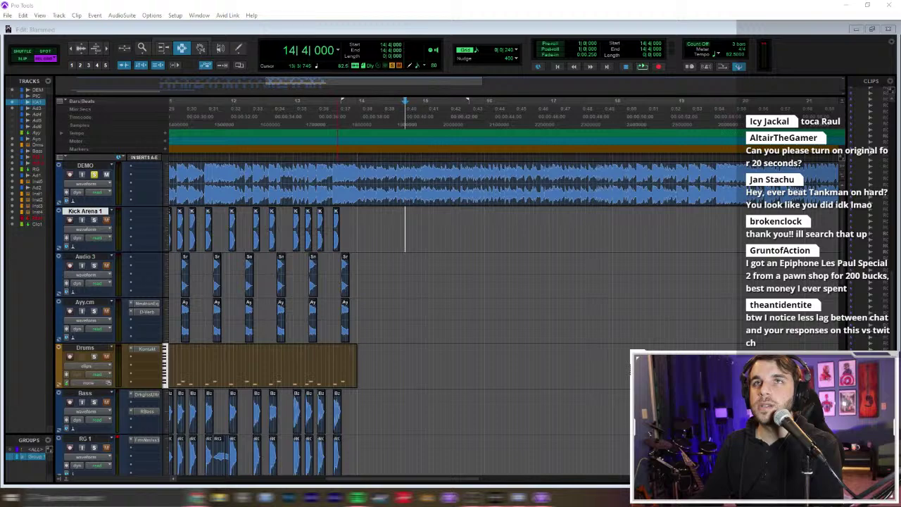
Step: Switch to Splice Sounds in the browser, maximize its window and search the samples for "amen"
key("alt+Tab")
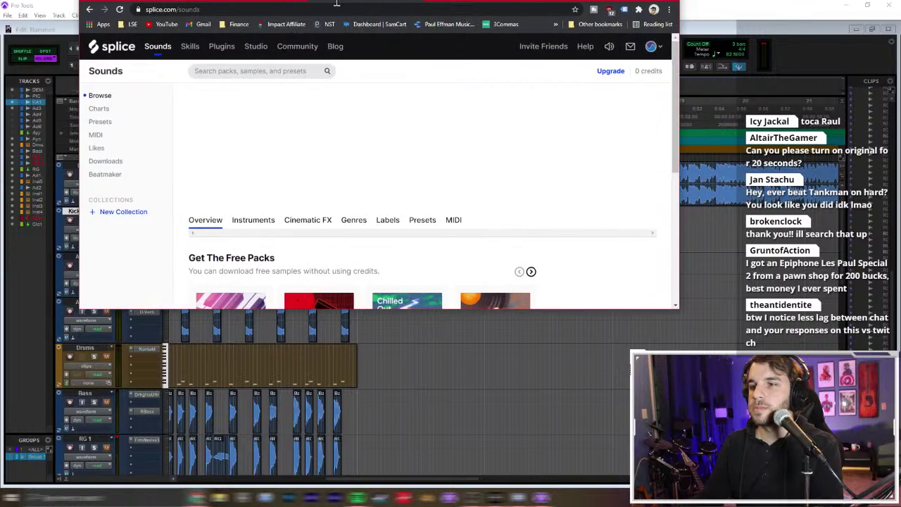
double_click(357, 95)
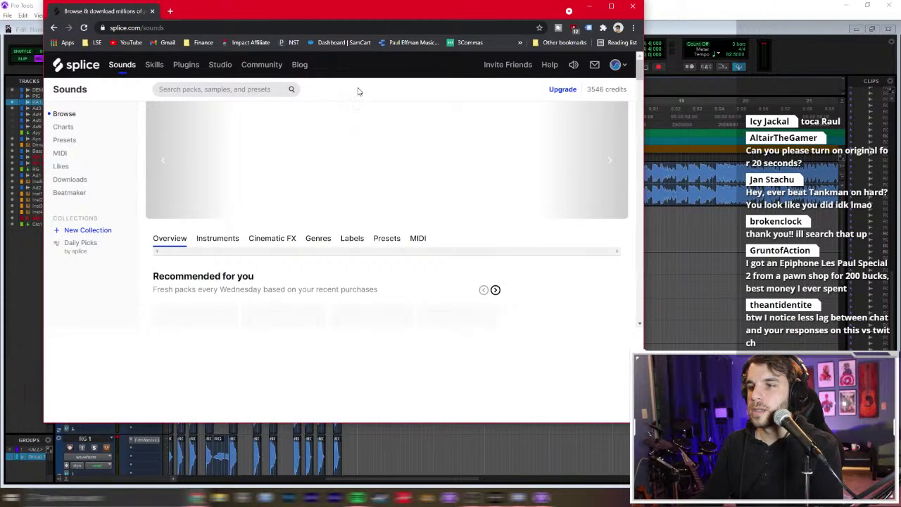
double_click(355, 21)
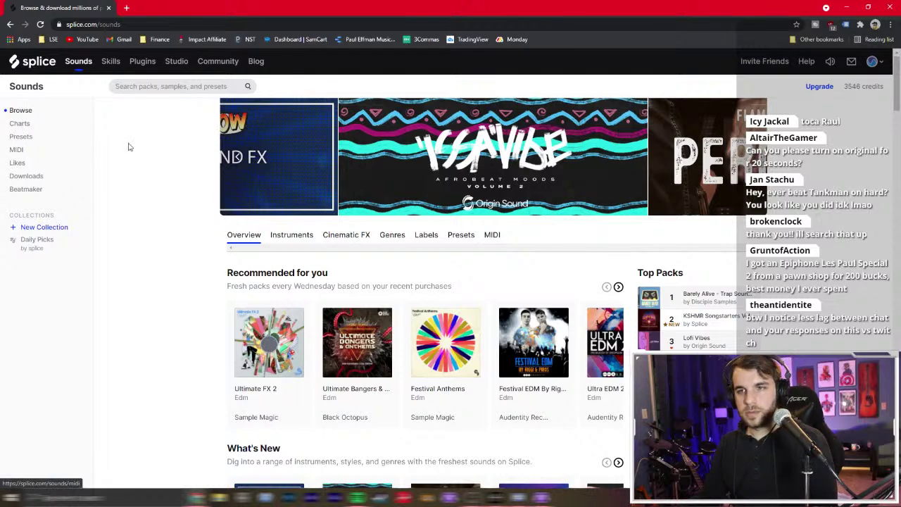
left_click(210, 86)
type("amen")
key("Return")
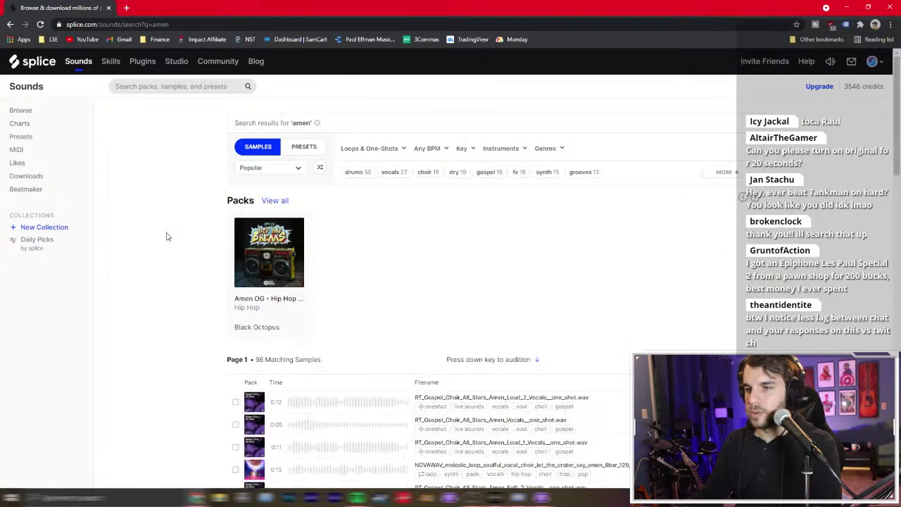
Step: Filter the search results to drums and audition CDS_BB_118_DRUM_LOOP_SORTA_AMEN_BREAKBEAT.wav
scroll(246, 246, "down", 2)
scroll(354, 215, "up", 2)
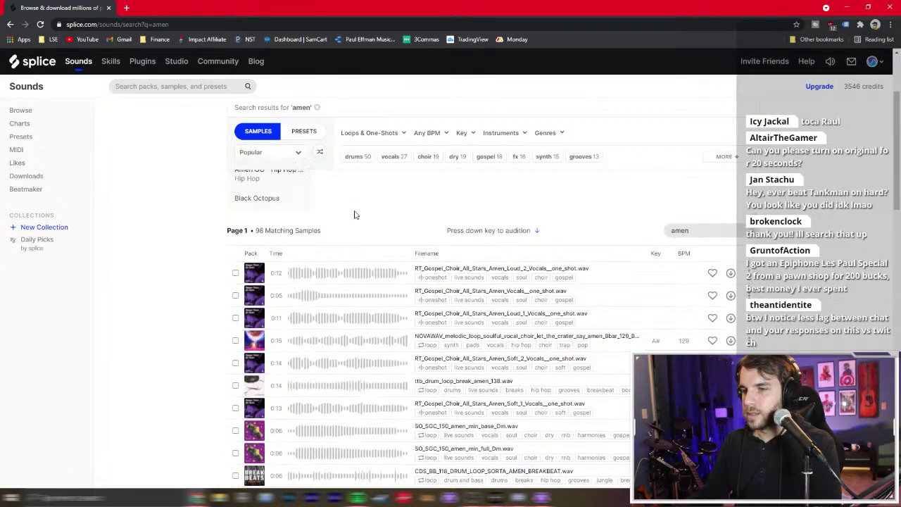
left_click(366, 159)
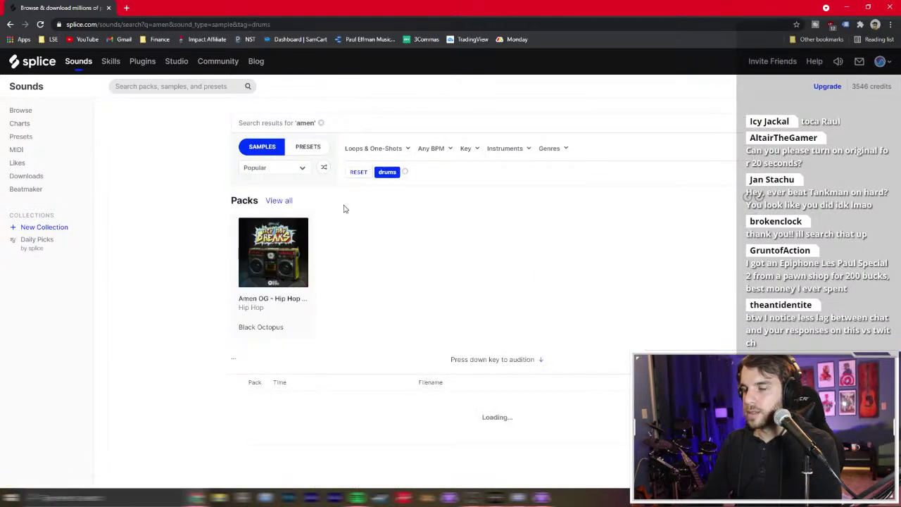
scroll(180, 269, "down", 3)
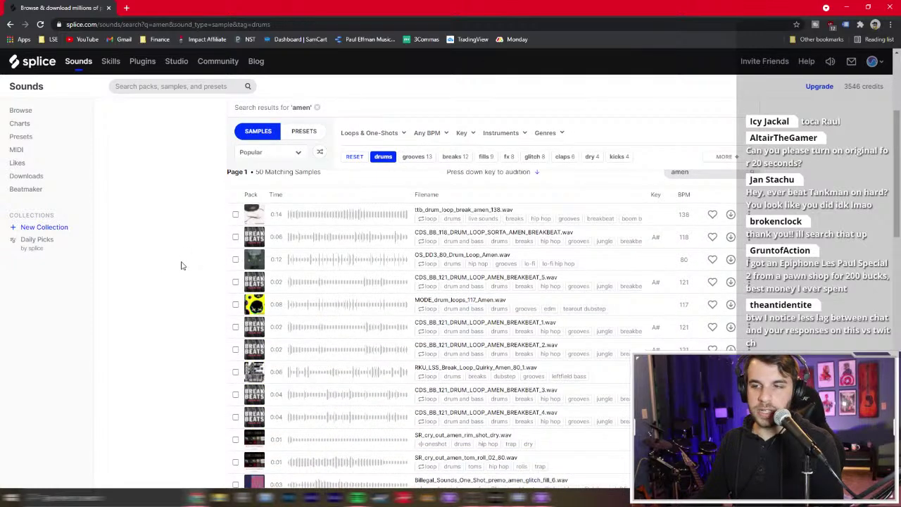
left_click(274, 238)
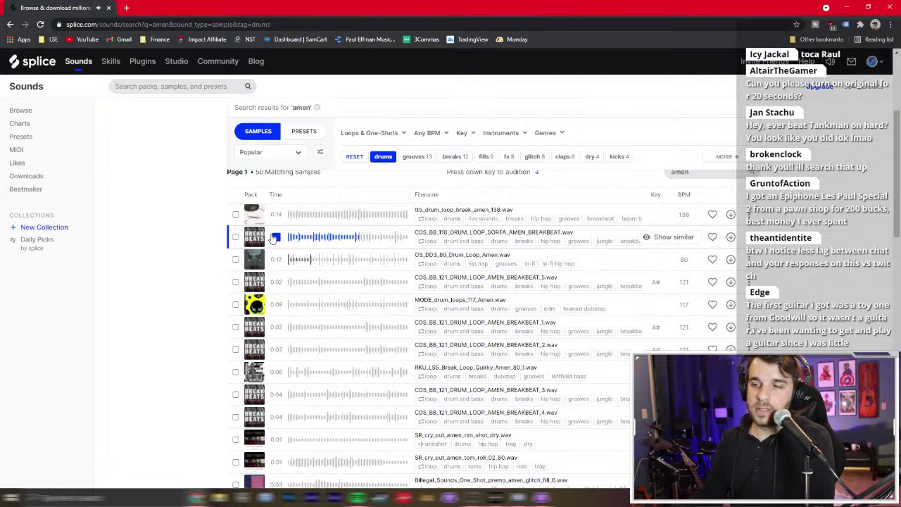
left_click(273, 238)
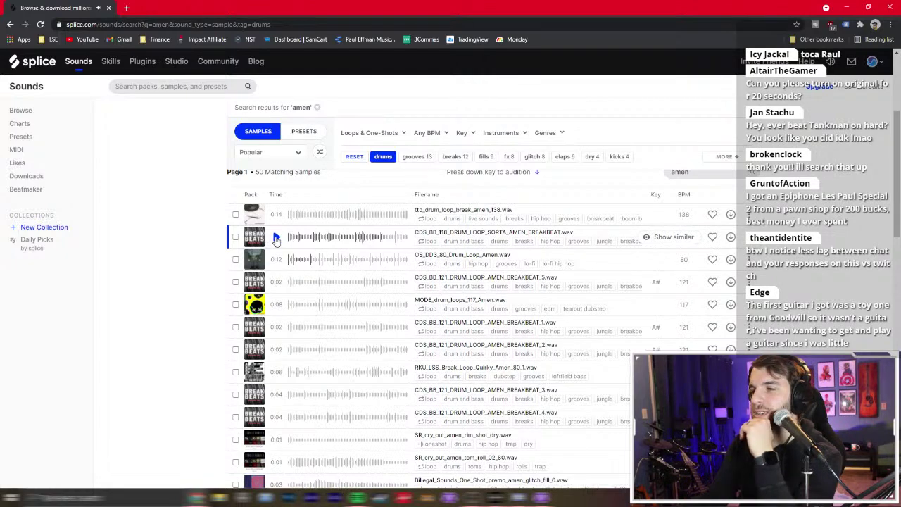
Step: Open the Break Beats Volume One pack, then audition and download CDS_BB_120_DRUM_LOOP_CODY_NITE_BREAKBEAT.wav
left_click(254, 237)
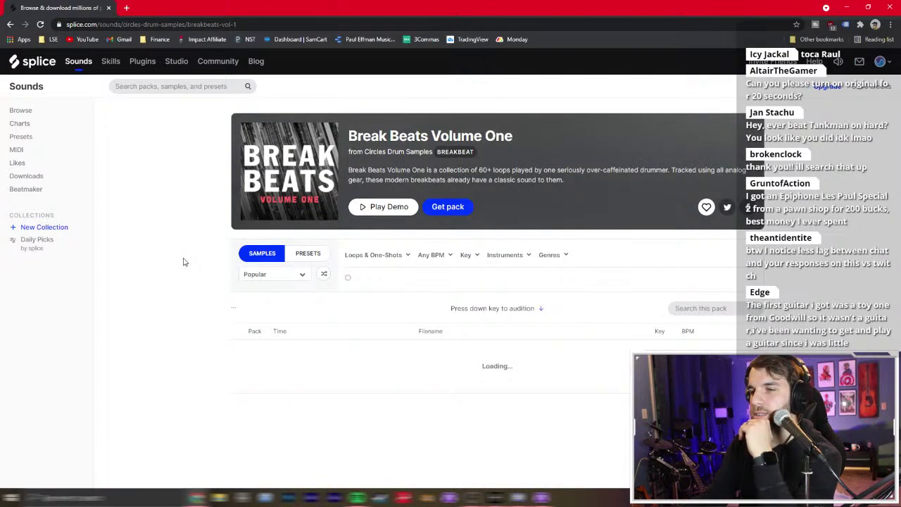
scroll(183, 262, "down", 5)
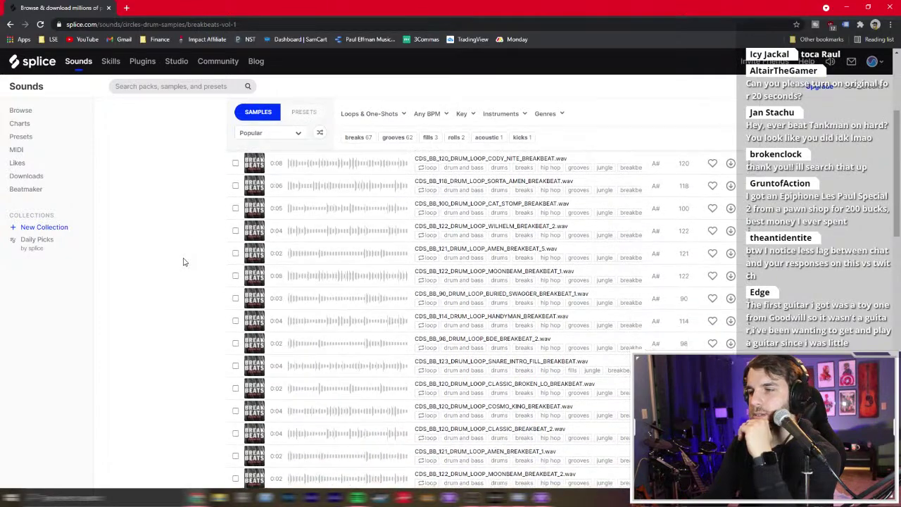
scroll(281, 169, "up", 2)
left_click(275, 269)
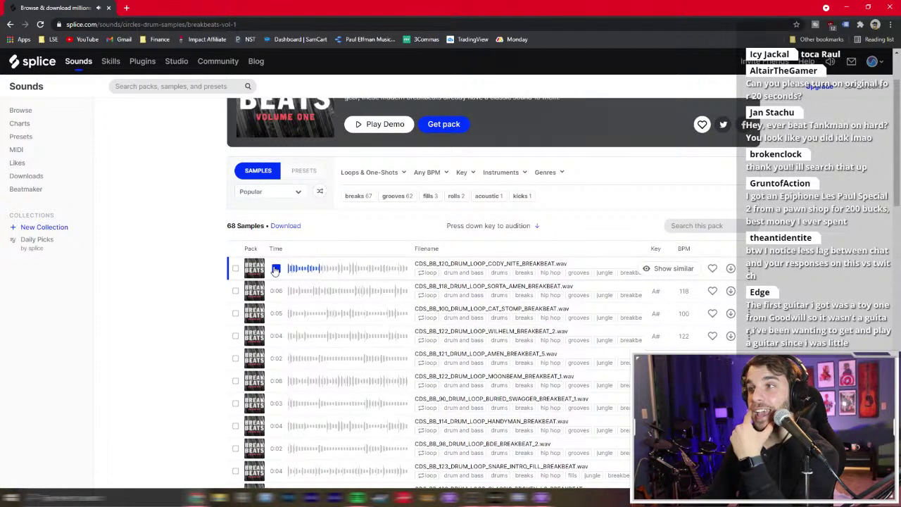
left_click(275, 269)
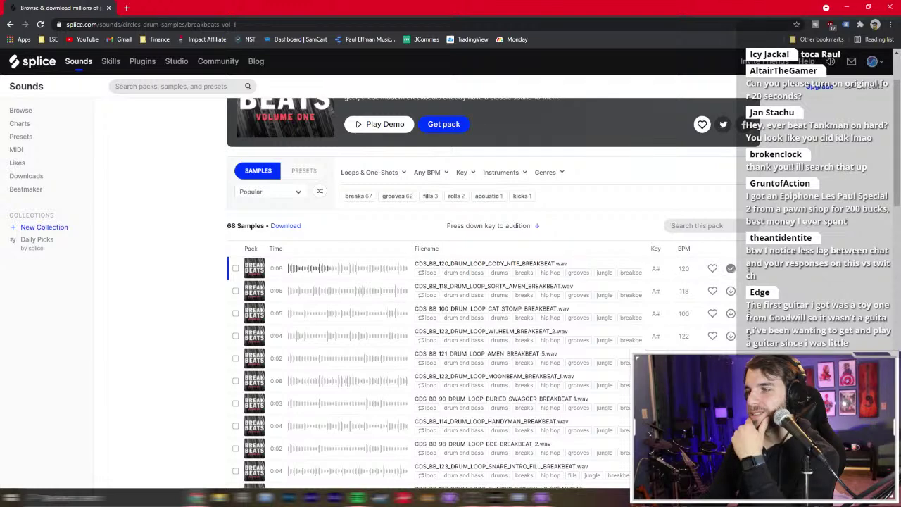
Step: Import CDS_BB_120_DRUM_LOOP_CODY_NITE_BREAKBEAT.wav from the Splice desktop app into the Pro Tools session as a new track below Audio 3
key("alt+Tab")
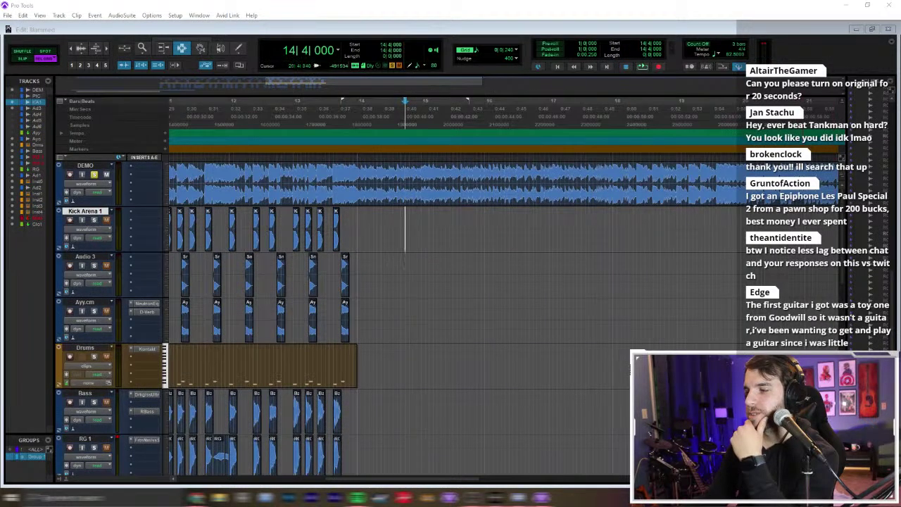
left_click(84, 348)
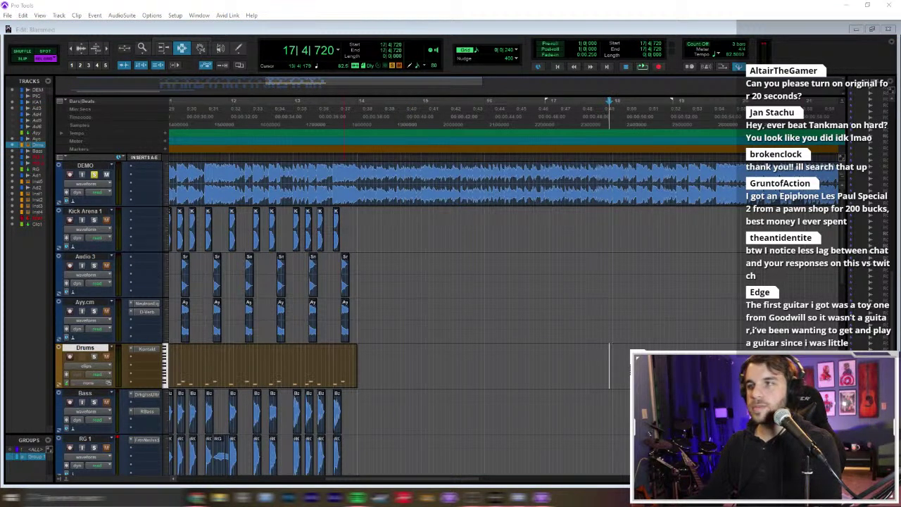
left_click(536, 274)
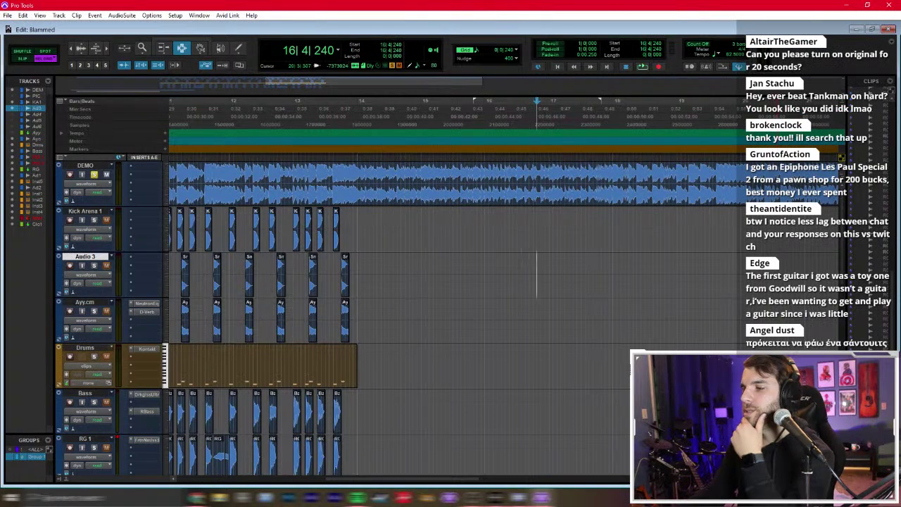
left_click(564, 498)
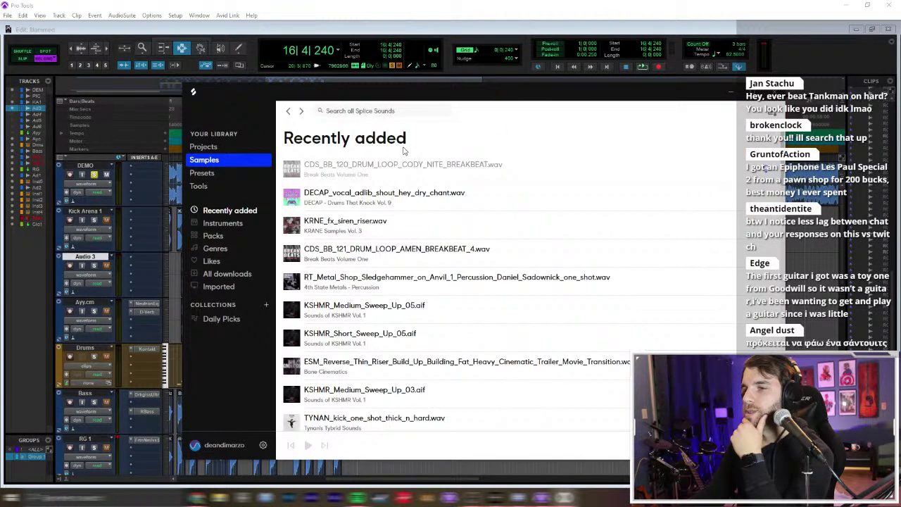
left_click(362, 173)
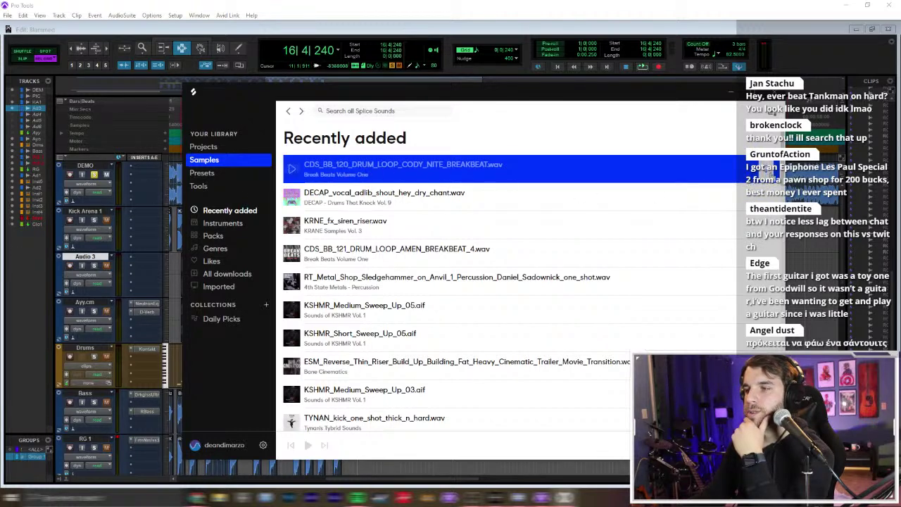
left_click(675, 181)
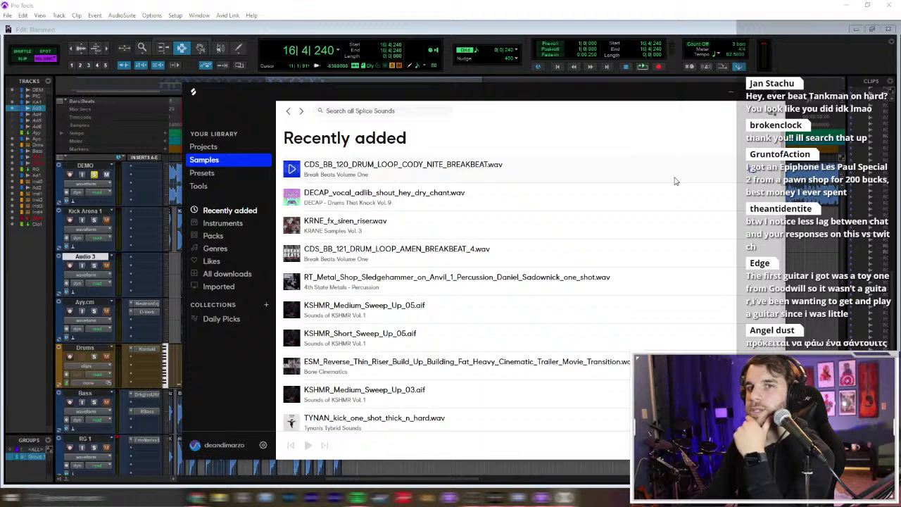
left_click_drag(640, 179, 32, 267)
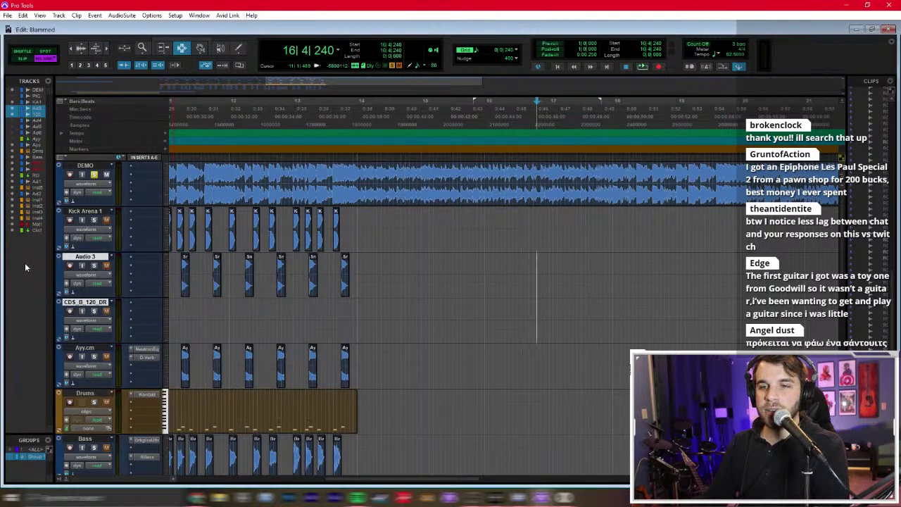
Step: Move the imported CODY_NITE drum loop clip from the session start to bar 14, beat 1
left_click(38, 150)
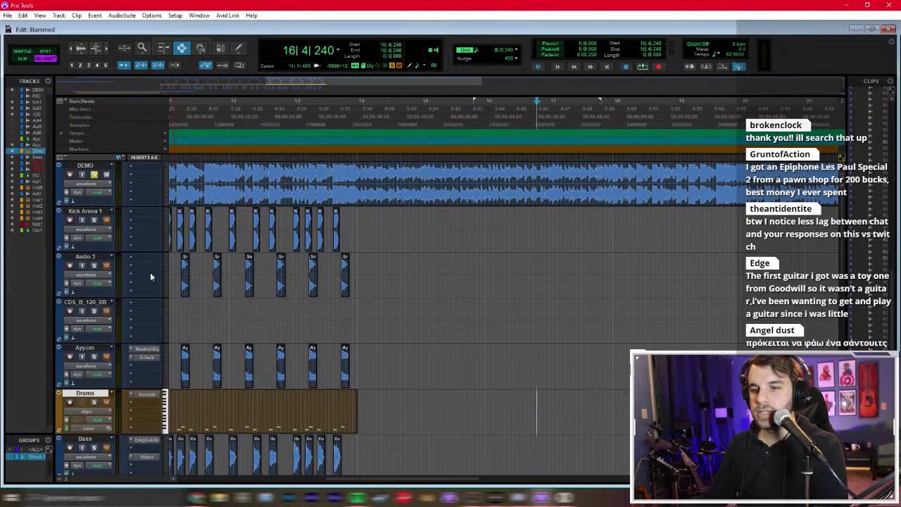
left_click(258, 316)
scroll(258, 316, "down", 4)
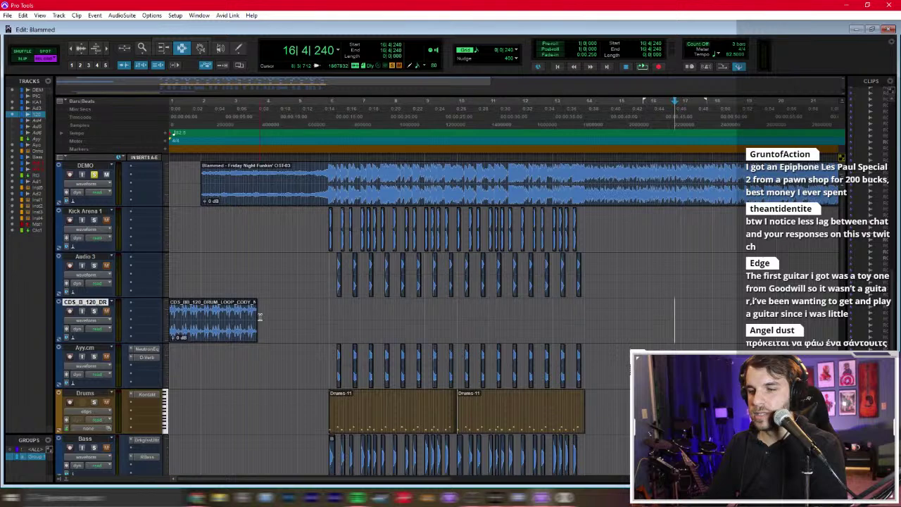
key("F8")
left_click_drag(257, 316, 511, 319)
Step: Time-compress the CODY_NITE drum loop clip with the TCE Trim tool so it spans two bars, from 14|1 to 16|1
scroll(681, 316, "up", 2)
scroll(511, 319, "up", 1)
scroll(511, 319, "right", 2)
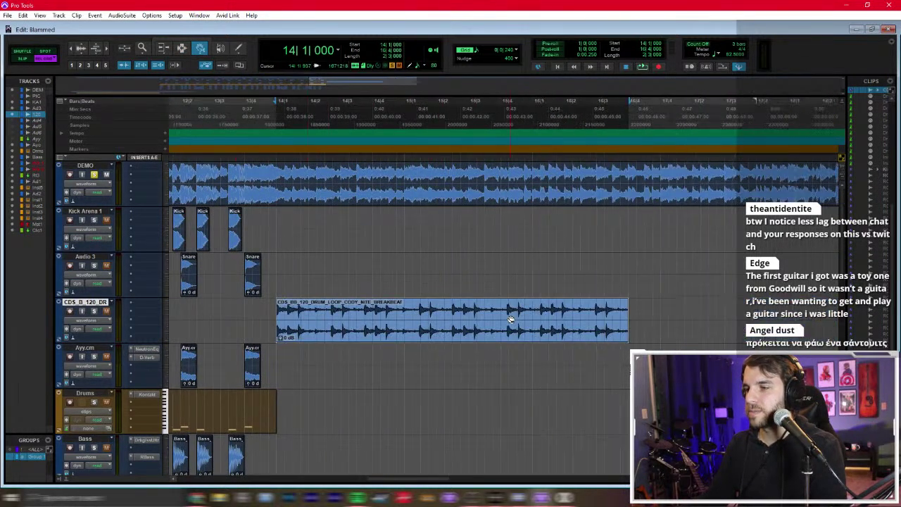
key("F6")
left_click_drag(595, 316, 466, 325)
key("ctrl+z")
key("F7")
Step: Solo the drum loop track and play it from 14|1|000, with the soloed DEMO and with the DEMO's solo off
left_click(277, 323)
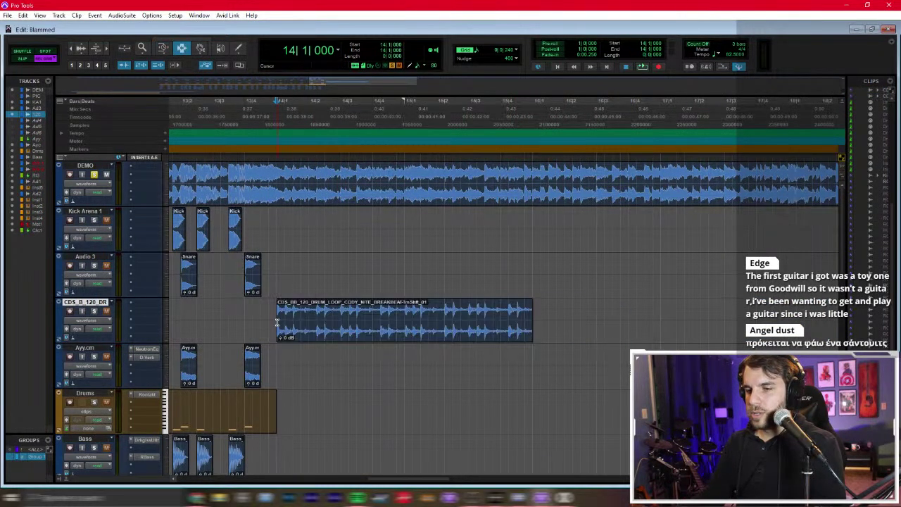
left_click(94, 310)
key("space")
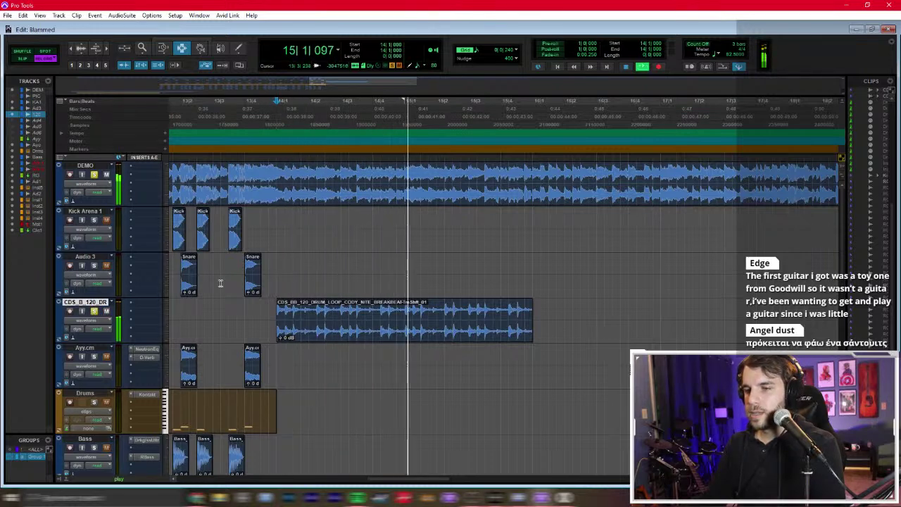
key("space")
key("space")
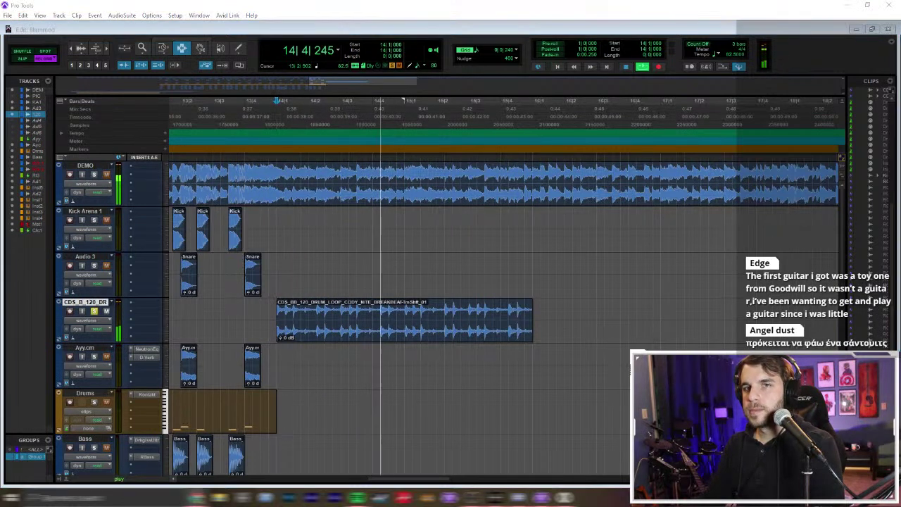
left_click(285, 293)
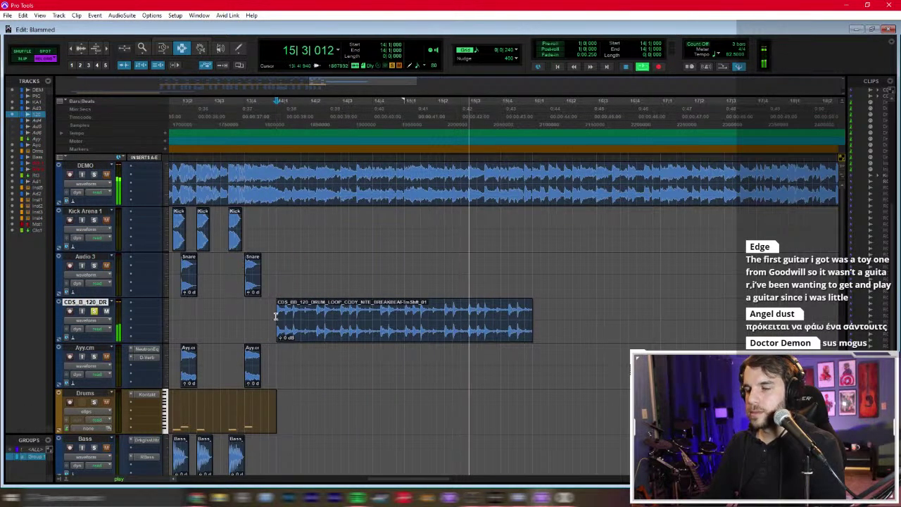
Step: Stop playback, create one new instrument track below the drum loop track, and insert Kontakt on it
key("space")
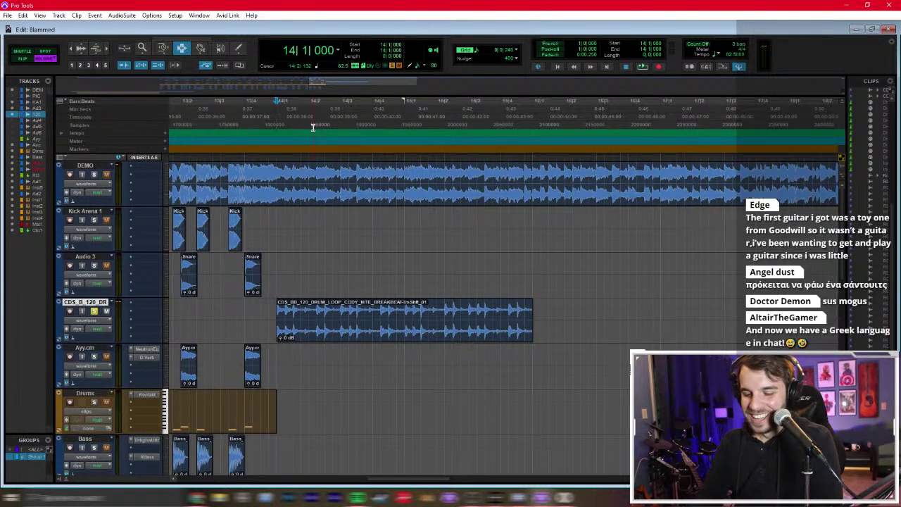
key("ctrl+shift+n")
key("ctrl+Down")
key("ctrl+Down")
key("ctrl+Down")
key("ctrl+Down")
key("ctrl+Down")
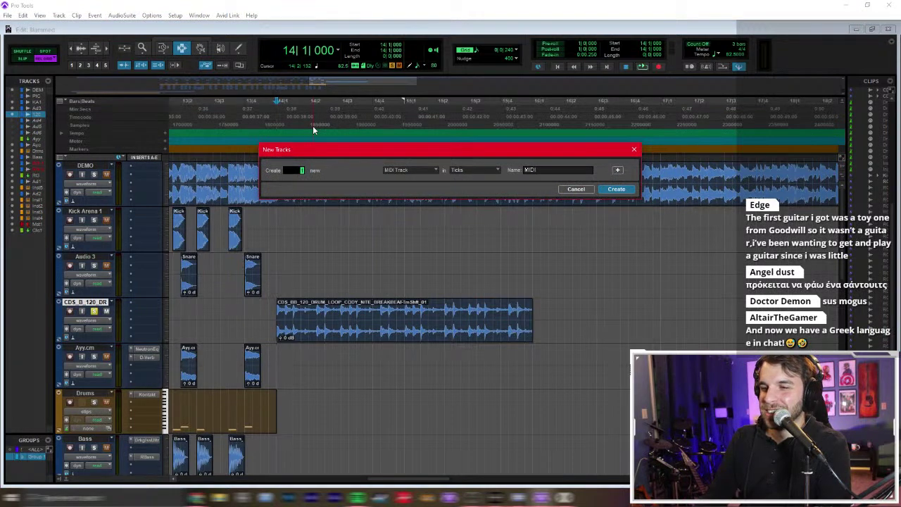
key("Return")
left_click(148, 360)
left_click(186, 123)
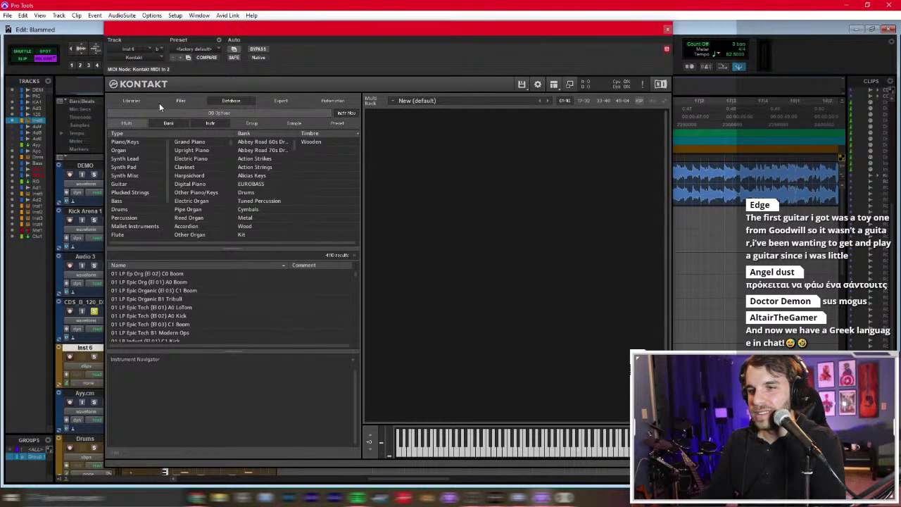
Step: Find the Session Horns Pro library in Kontakt and load Session Horns Pro - Keyswitch, then close the plug-in window
left_click(137, 102)
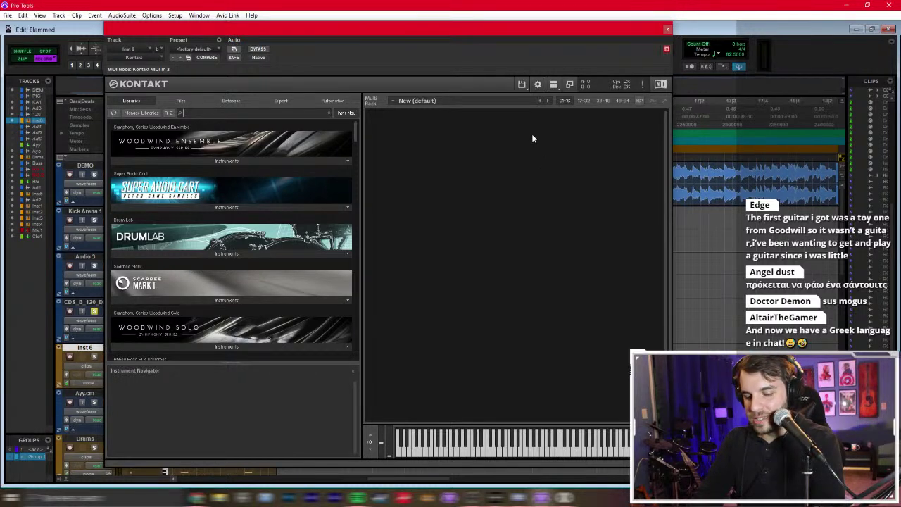
type("pedi")
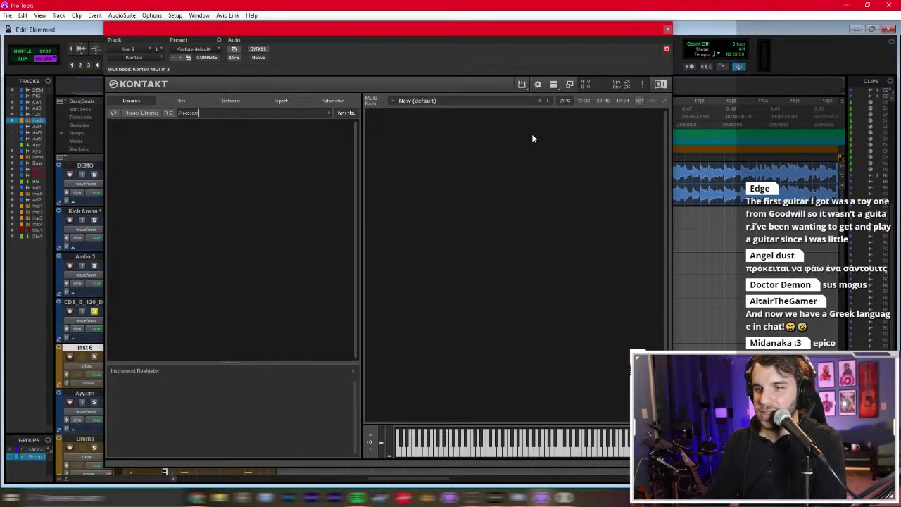
key("BackSpace")
key("BackSpace")
key("BackSpace")
key("BackSpace")
type("sess")
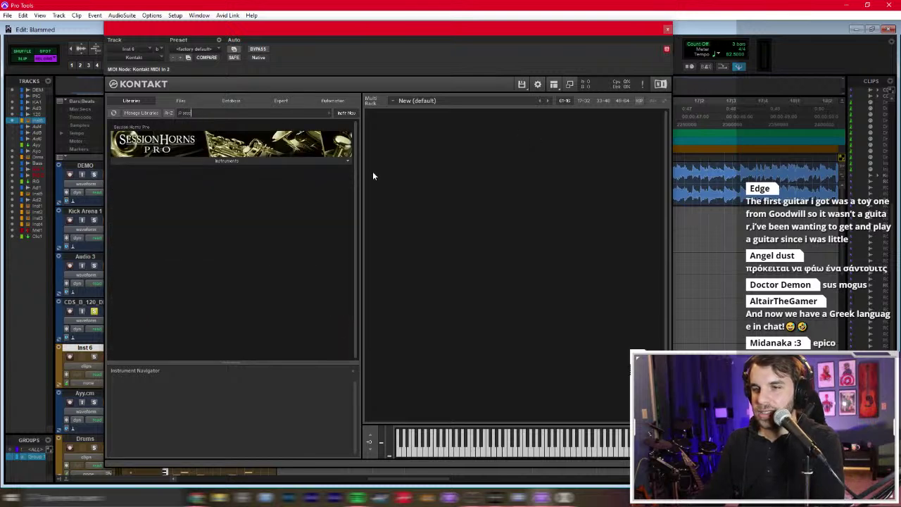
left_click(257, 162)
double_click(141, 173)
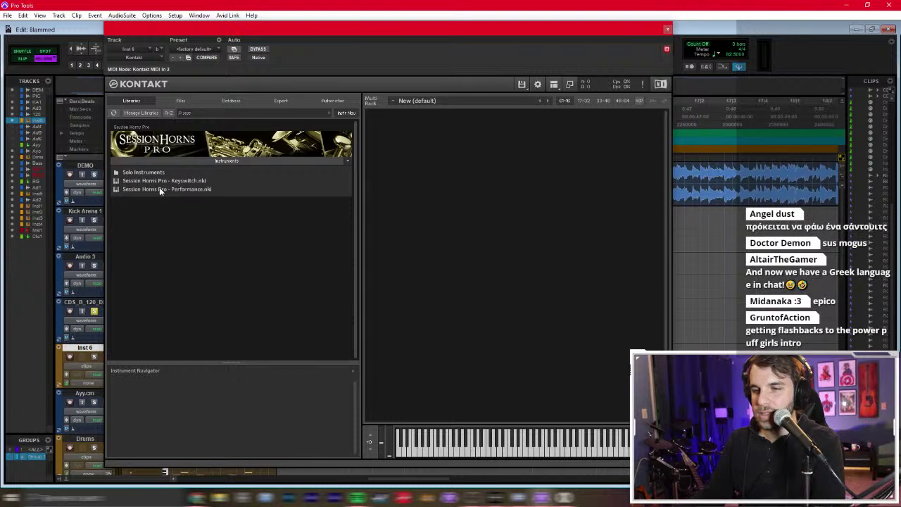
double_click(161, 190)
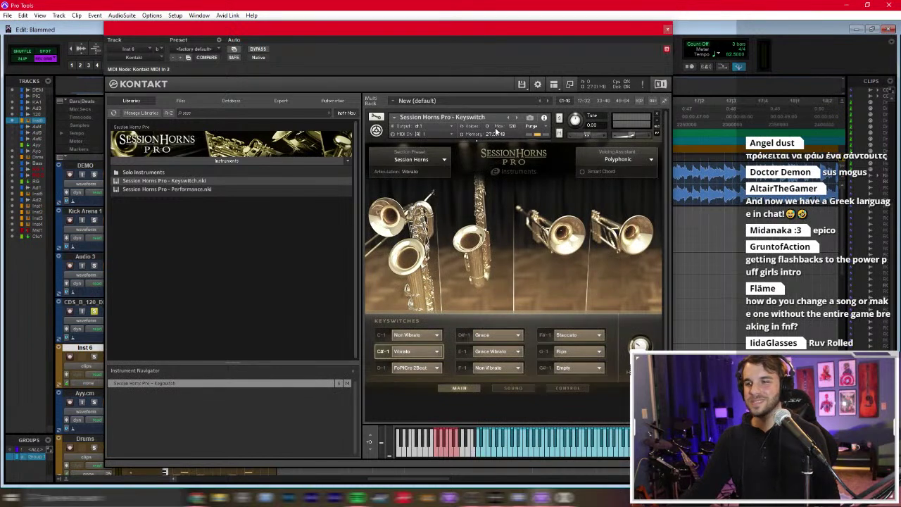
left_click(667, 32)
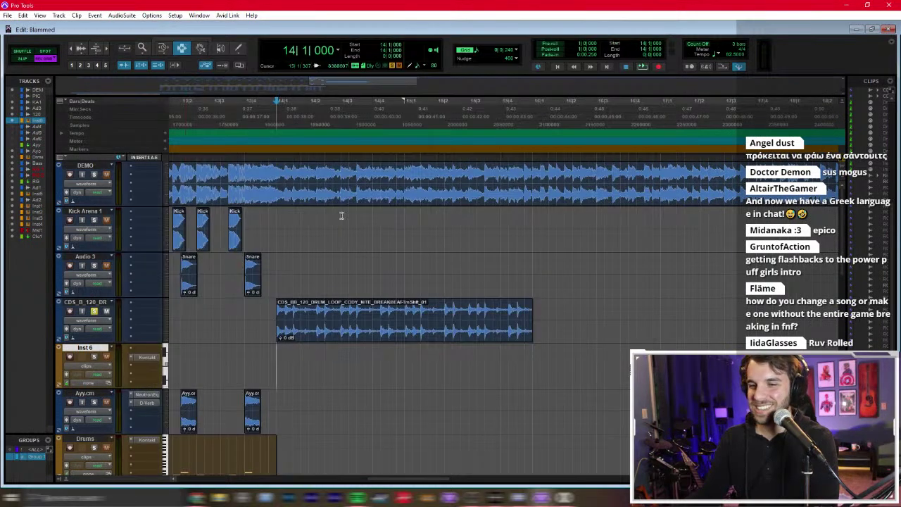
Step: Solo and record-arm the Inst 6 horn track and play the session from 13|1|000
left_click(93, 358)
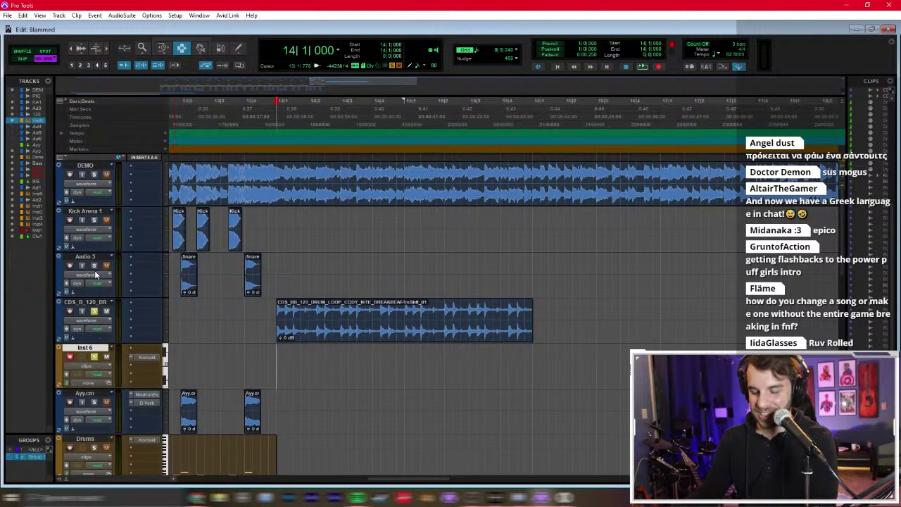
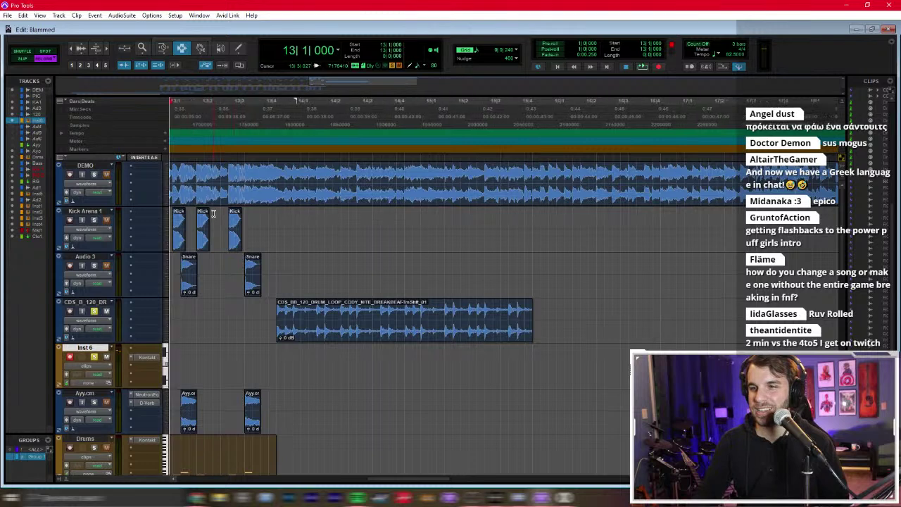
key("space")
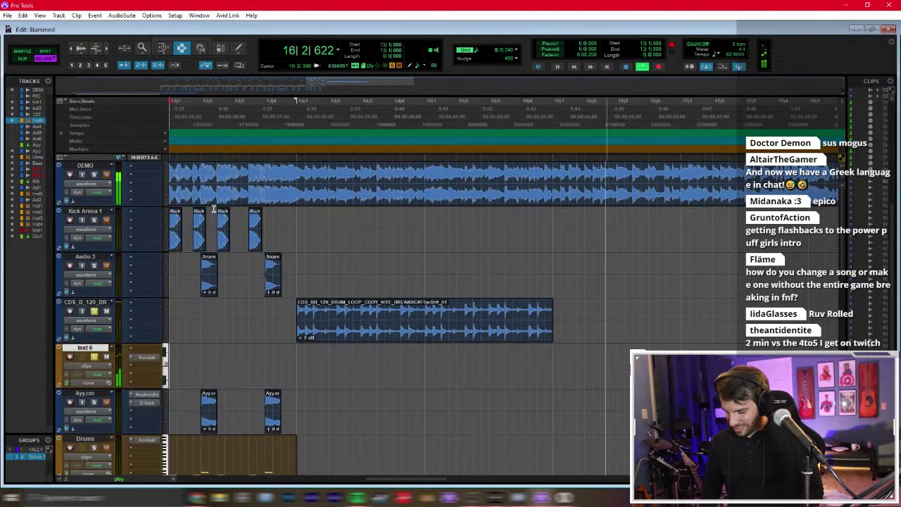
key("space")
Step: Delete the Inst 6 horn instrument track
left_click(288, 326)
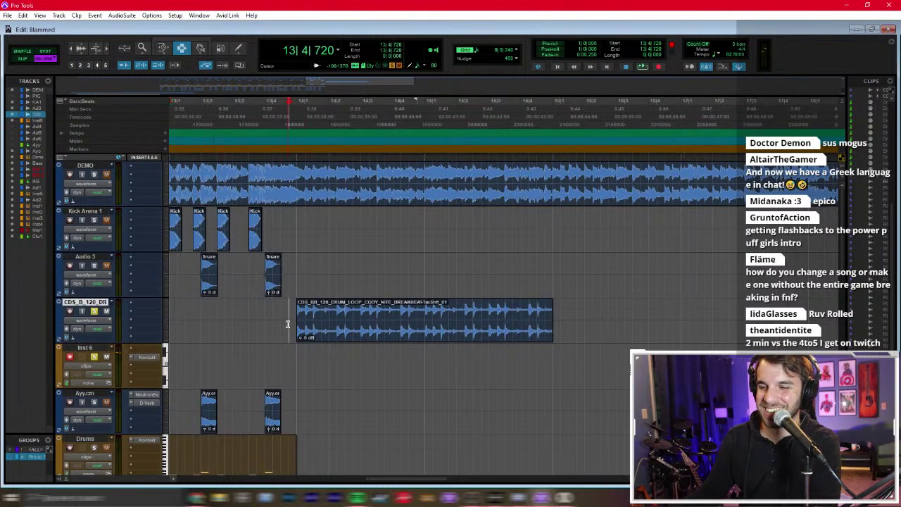
right_click(103, 353)
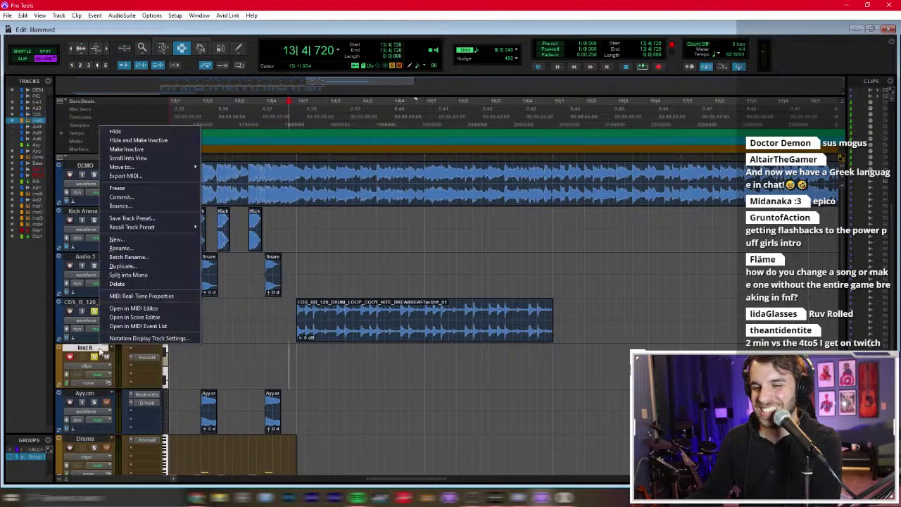
left_click(167, 287)
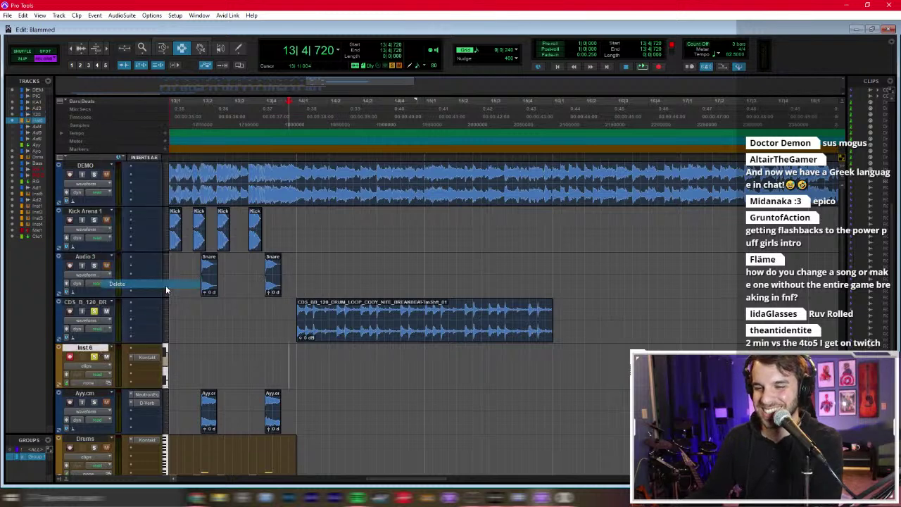
Step: Unsolo the drum loop track and play it together with the DEMO from 14|1|000
left_click(301, 317)
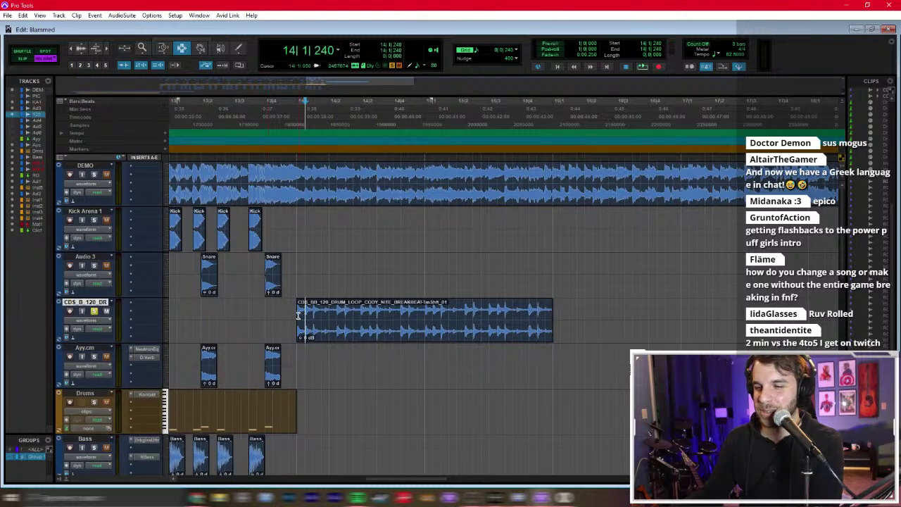
left_click(94, 310)
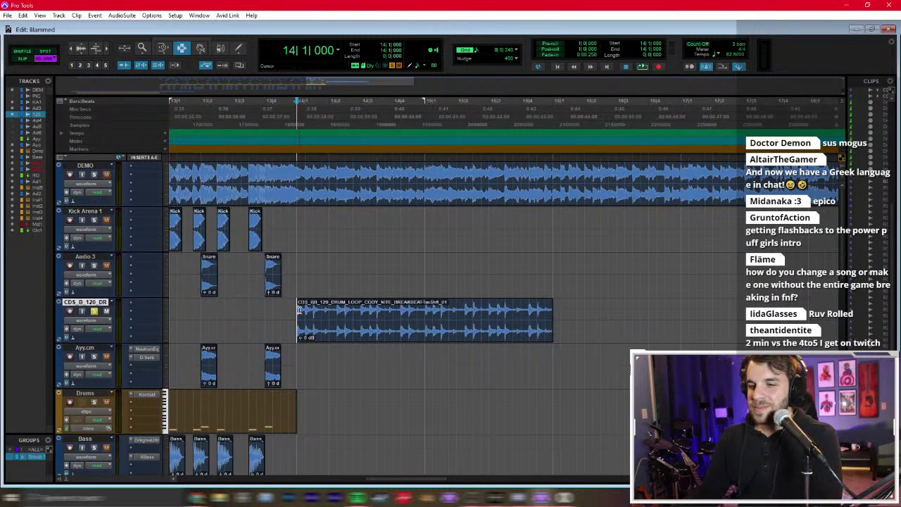
key("space")
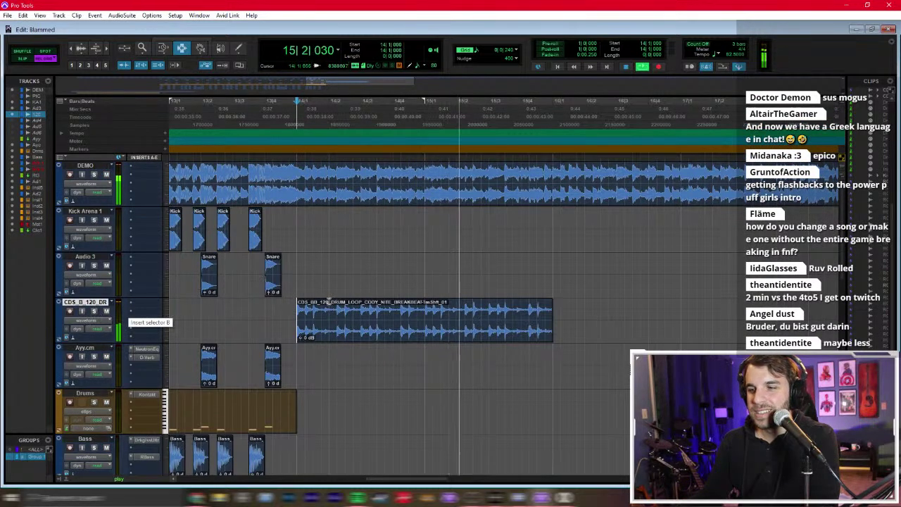
scroll(346, 314, "up", 1)
Step: Duplicate a short slice of the drum loop starting at 15|1|000 directly after itself
left_click(429, 315)
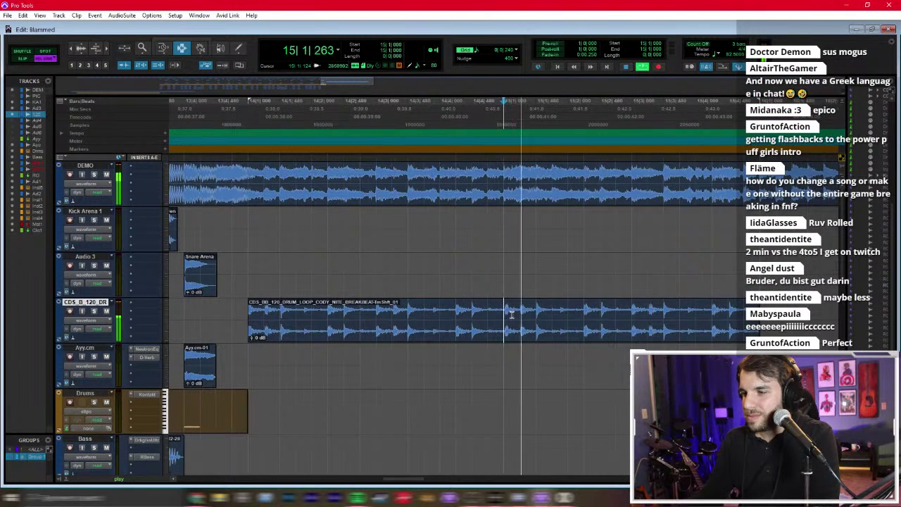
mouse_move(530, 316)
left_mouse_down()
mouse_move(556, 317)
mouse_move(537, 317)
left_mouse_up()
key("ctrl+d")
key("space")
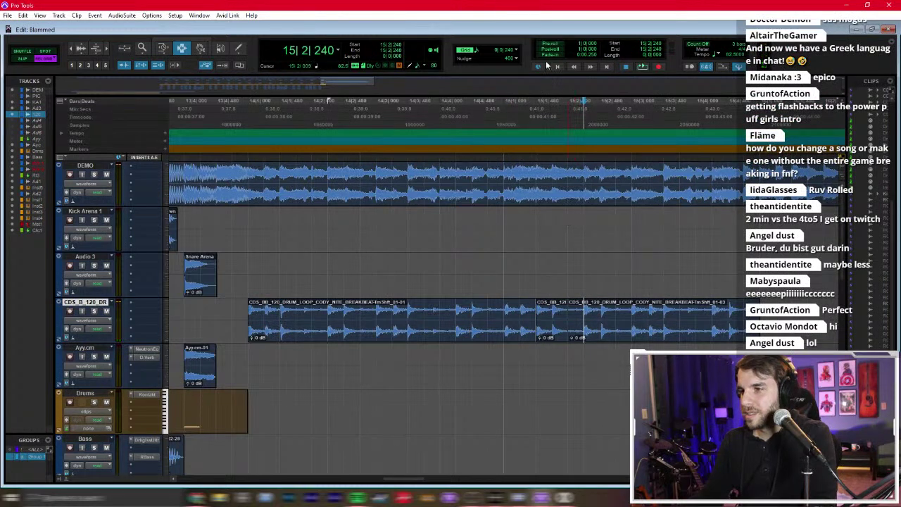
Step: Set the grid to 1/32 note and duplicate the 0|0|120 slice of the drum loop at 15|2|240 directly after itself
left_click(510, 51)
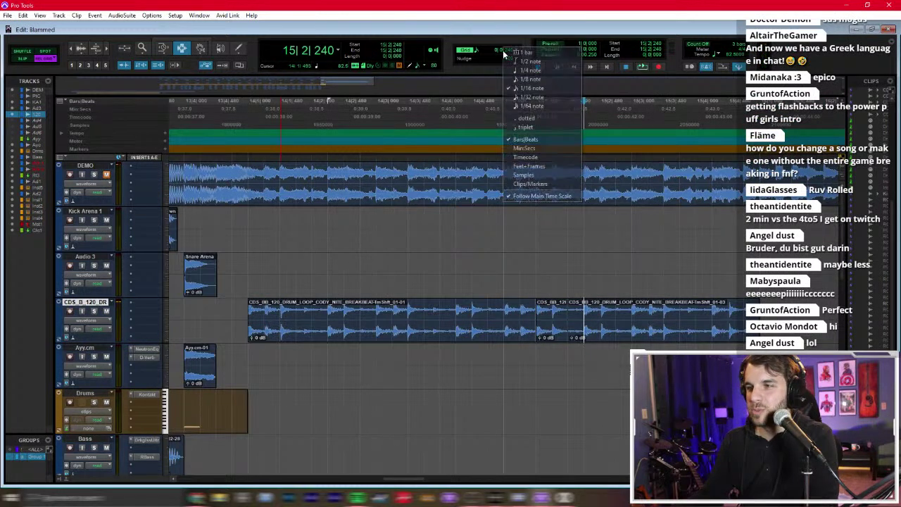
left_click(542, 91)
left_click(583, 314)
scroll(583, 314, "right", 2)
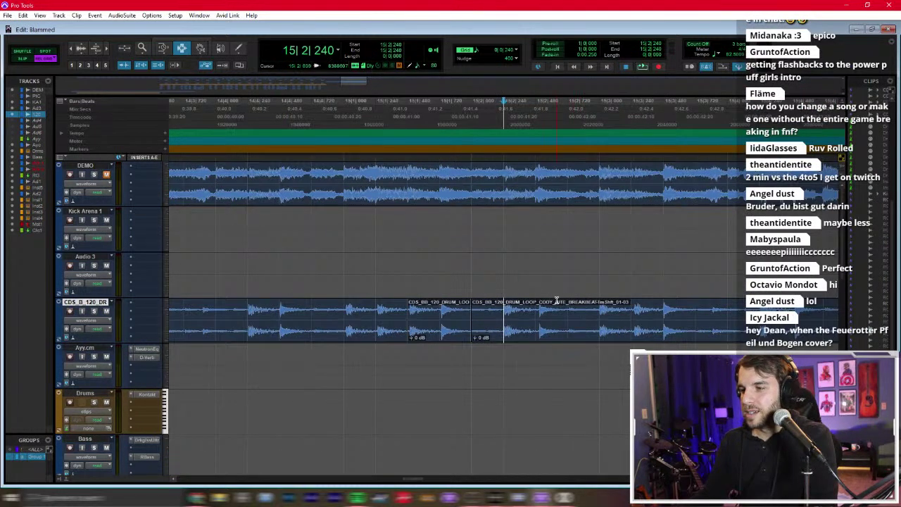
left_click(497, 52)
left_click(538, 99)
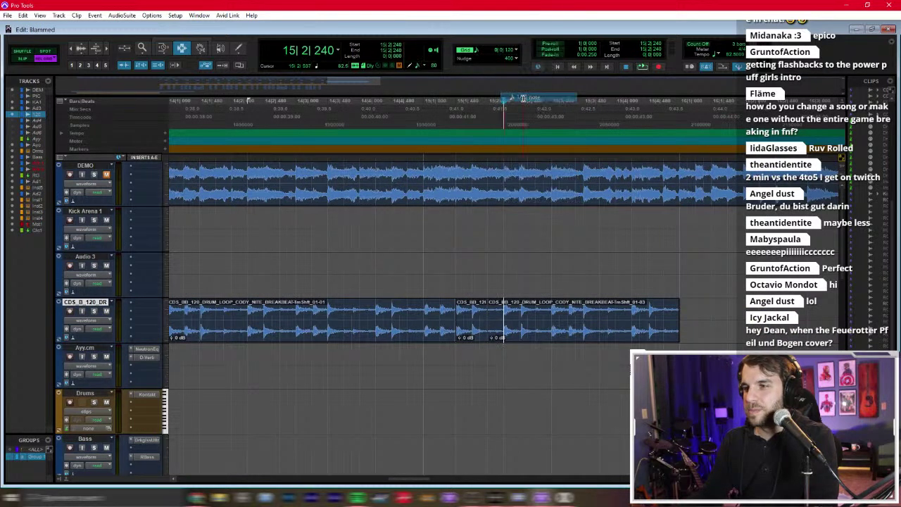
scroll(511, 324, "up", 1)
left_click_drag(504, 323, 489, 322)
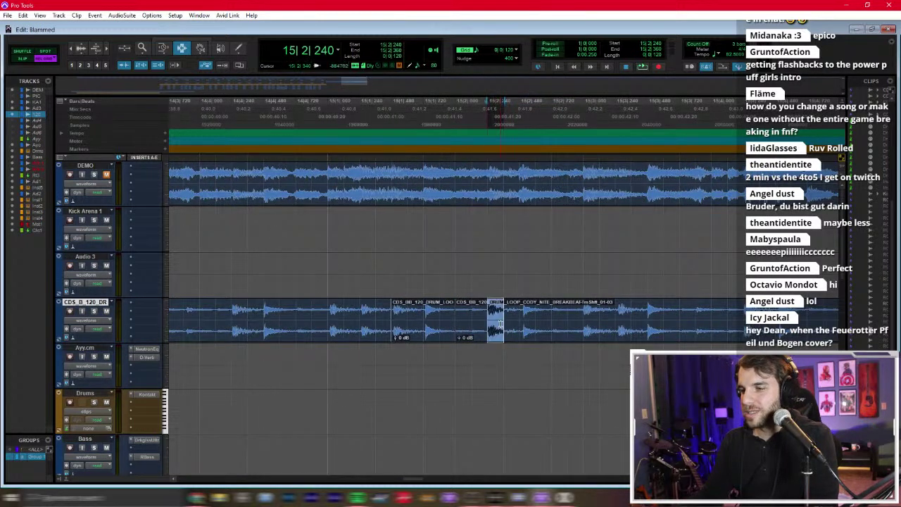
key("ctrl+d")
Step: Play the edited drum loop from just before bar 14 and again from 14|3|240
key("space")
scroll(326, 320, "down", 2)
scroll(326, 323, "up", 1)
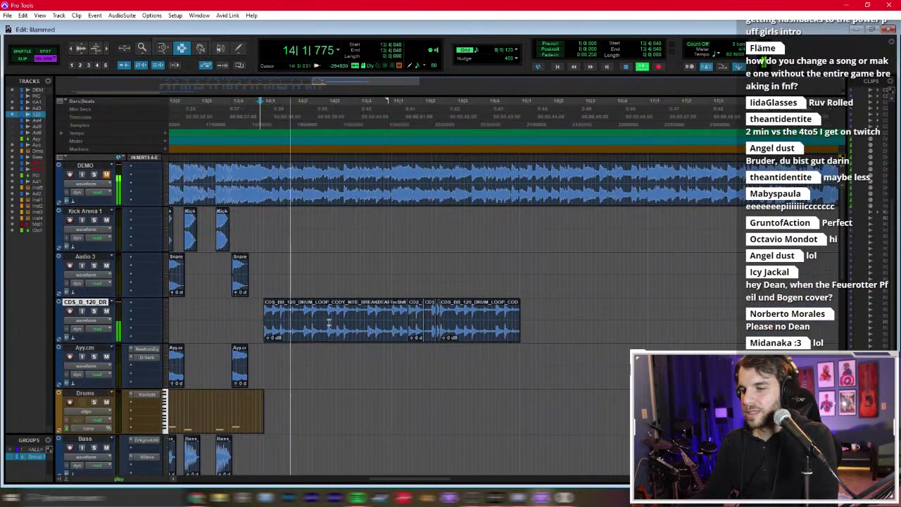
scroll(345, 322, "up", 1)
left_click(385, 308)
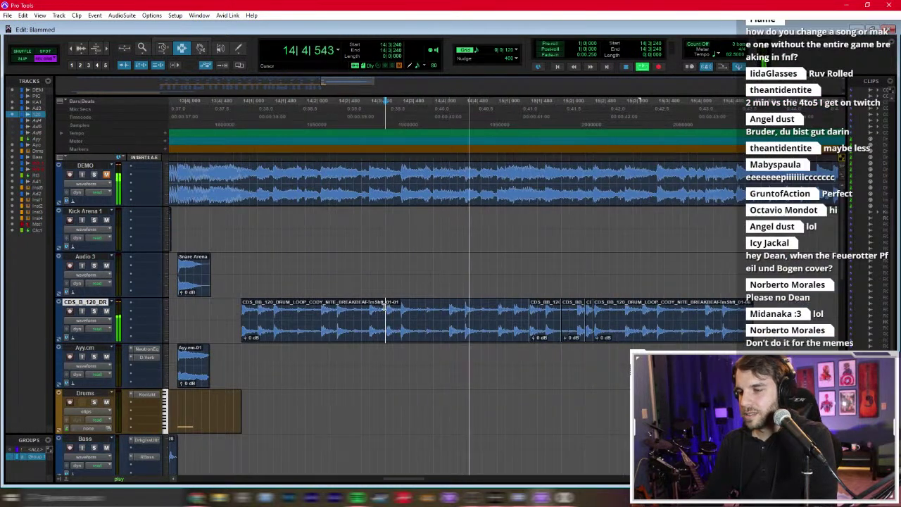
scroll(450, 310, "right", 1)
Step: Select the 1/32-note slice of the drum loop at 15|4|240 and duplicate it repeatedly toward the loop's end
left_click(599, 315)
left_click(642, 315)
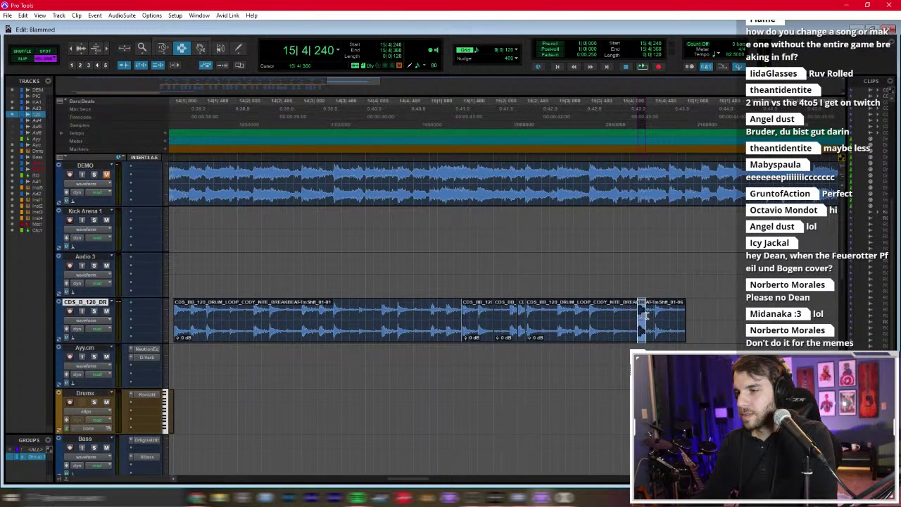
key("ctrl+e")
key("ctrl+e")
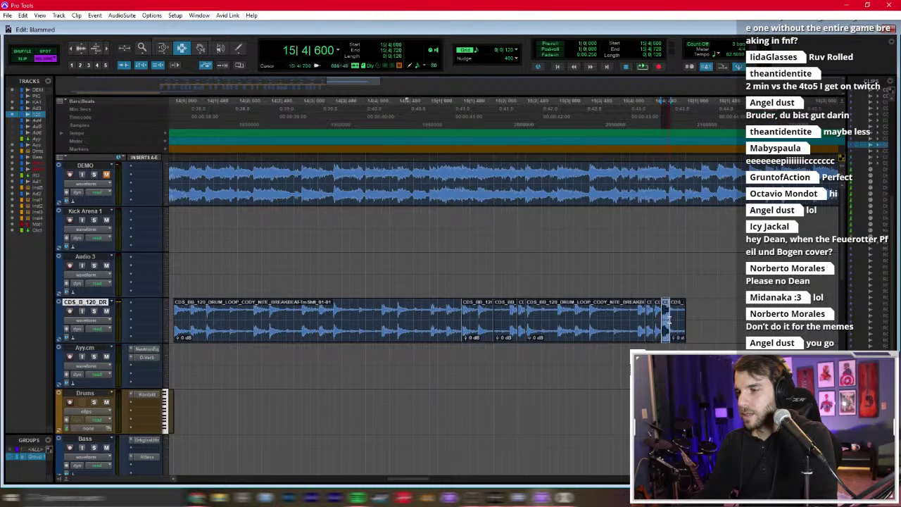
left_click(673, 320)
key("ctrl+e")
Step: Play back the stuttered ending of the drum loop in bar 15
left_click(637, 326)
key("space")
key("ctrl+bracketleft")
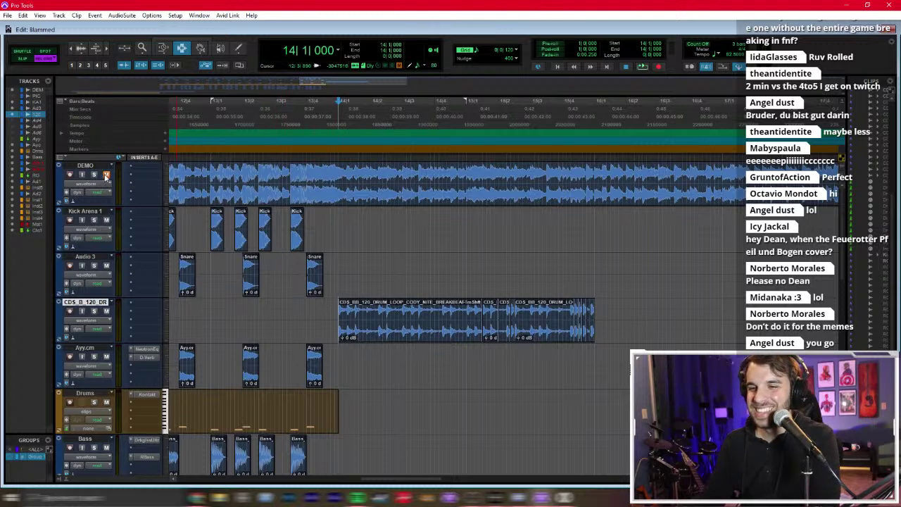
left_click(338, 269)
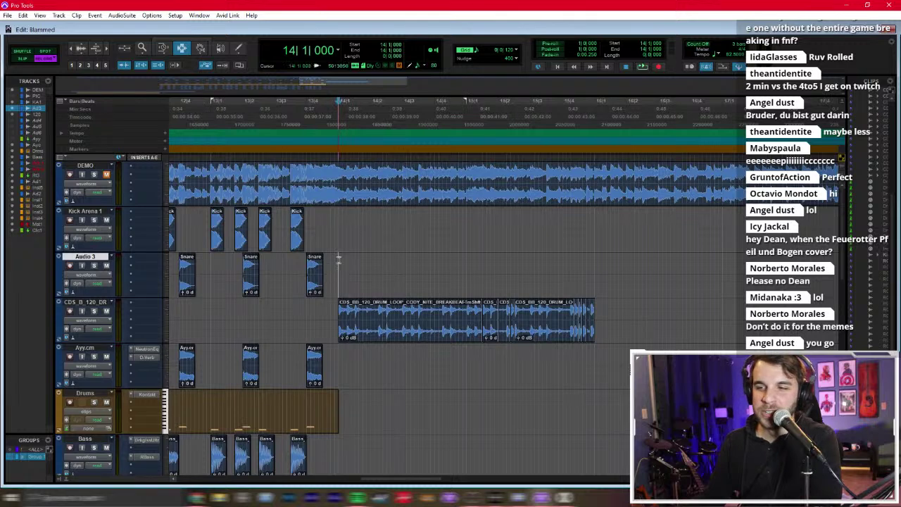
left_click(343, 227)
left_click(337, 193)
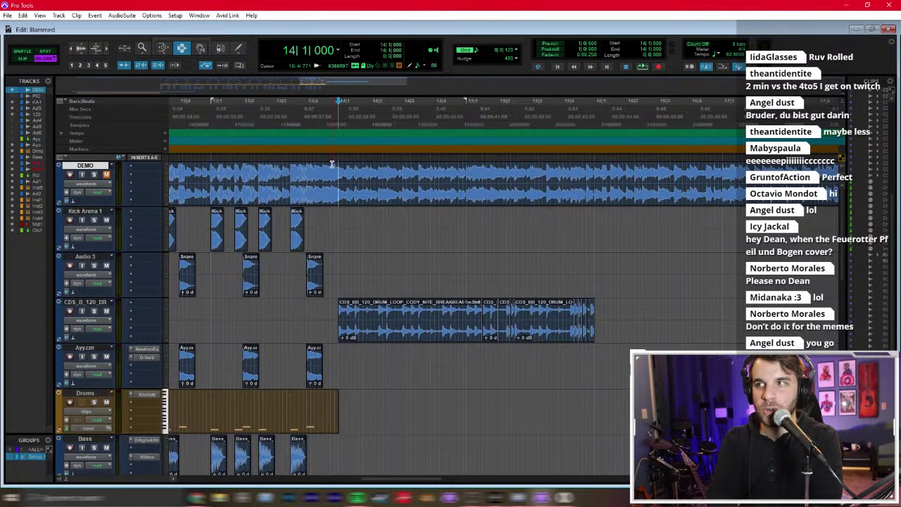
left_click(362, 256)
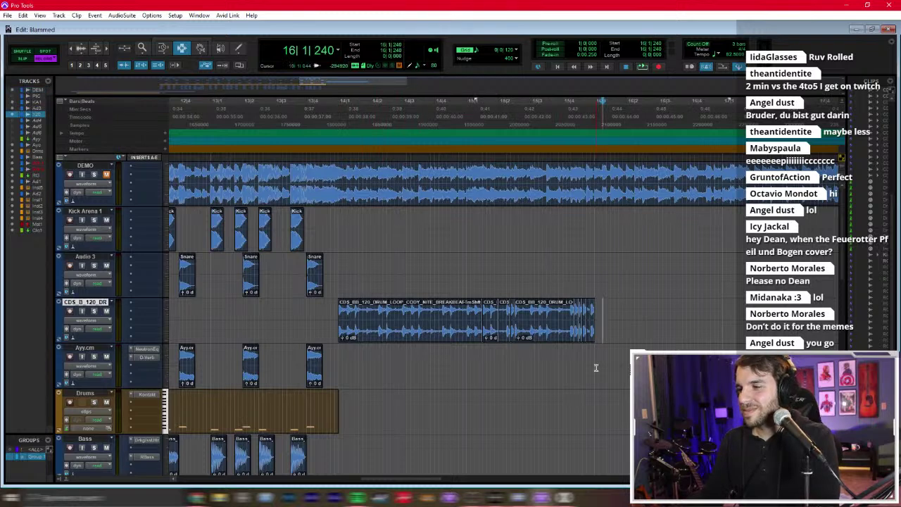
left_click_drag(375, 366, 539, 367)
left_click_drag(374, 367, 399, 358)
left_click(397, 359)
left_click_drag(320, 319, 605, 318)
left_click(602, 317)
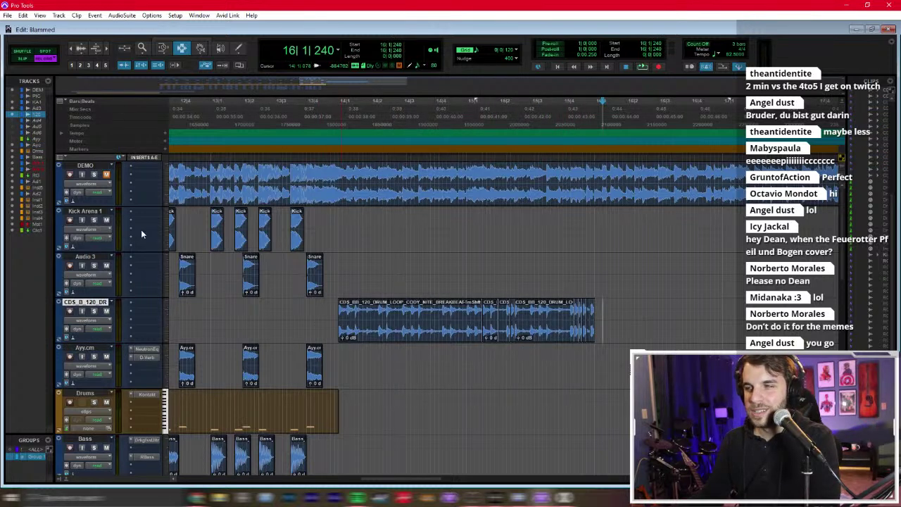
left_click(341, 261)
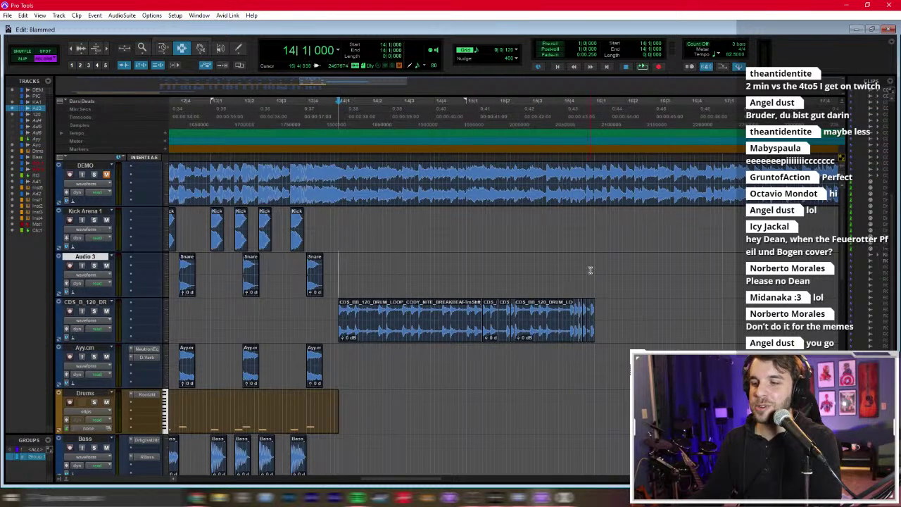
left_click(519, 350)
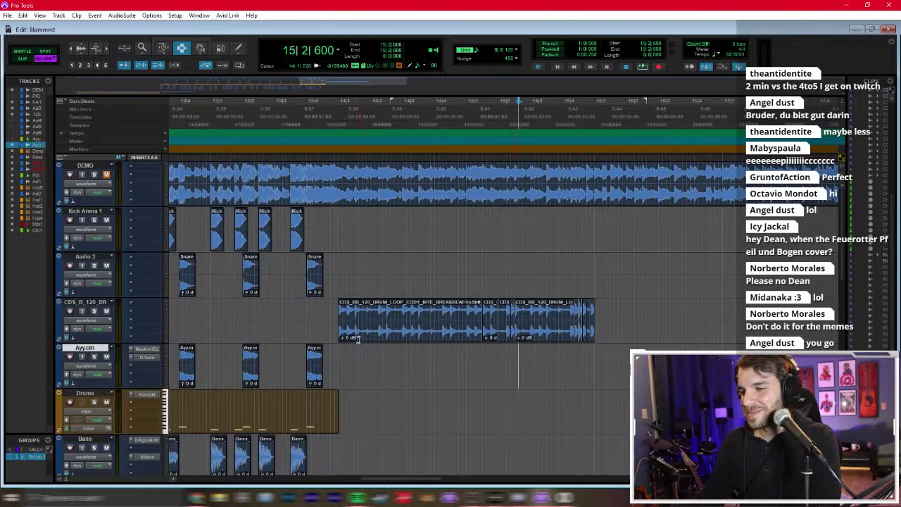
Step: Solo the DEMO track and play the reference from 13|4|600 through the drum loop section
left_click(326, 332)
key("space")
left_click(94, 174)
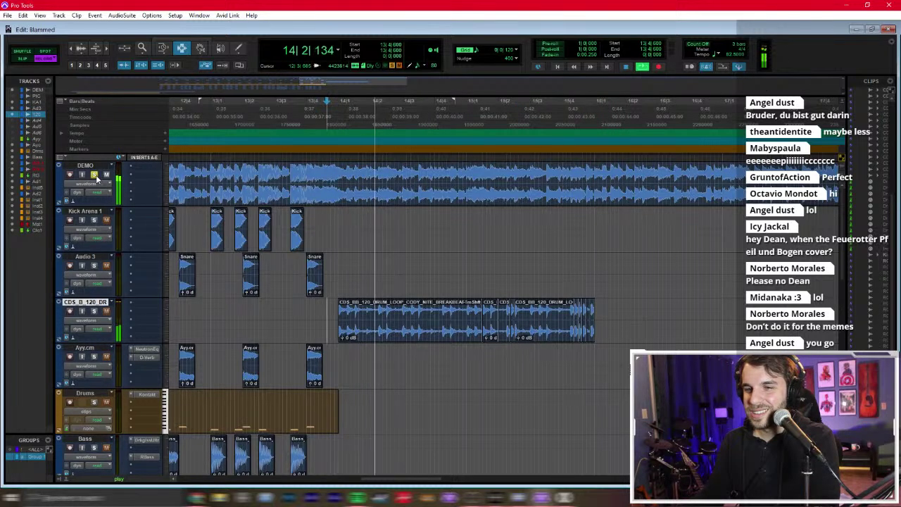
key("space")
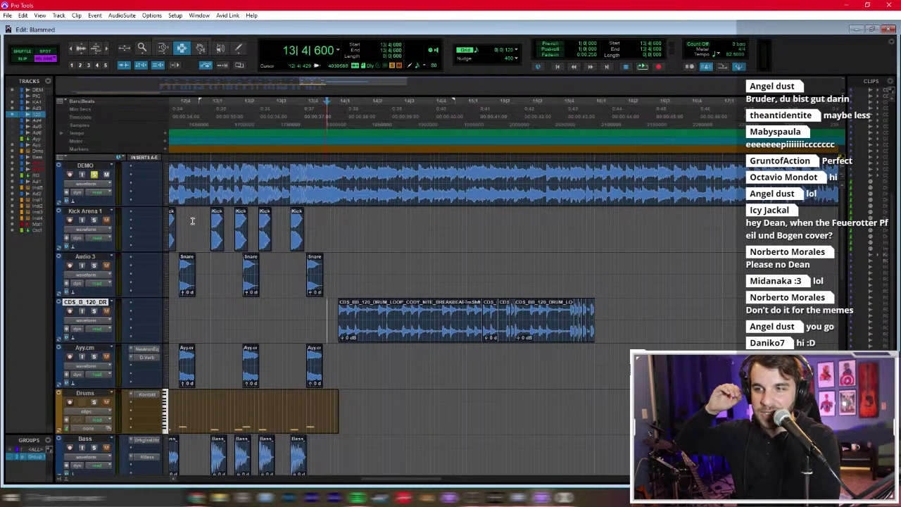
key("space")
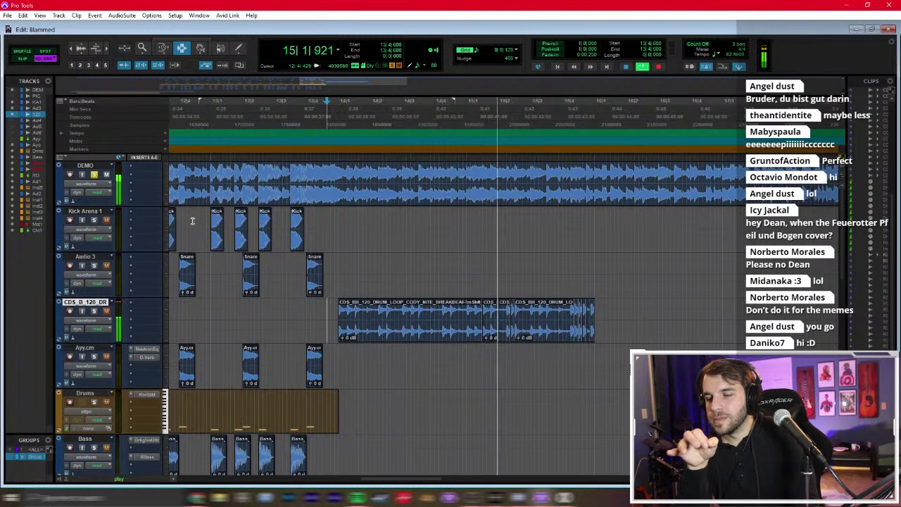
key("space")
Step: Open the Inst 5 track in the MIDI Editor at 14|1|000 and ready the Pencil tool for note entry
scroll(310, 359, "down", 3)
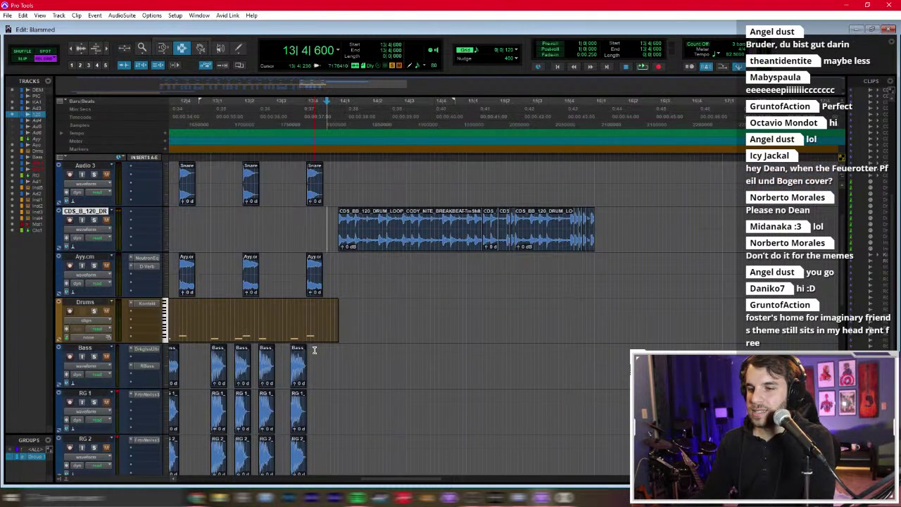
scroll(310, 352, "down", 6)
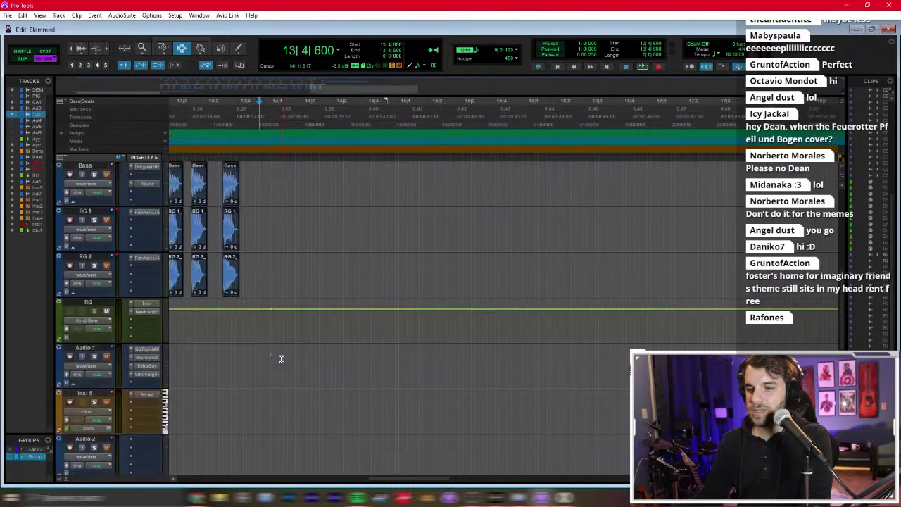
left_click(270, 402)
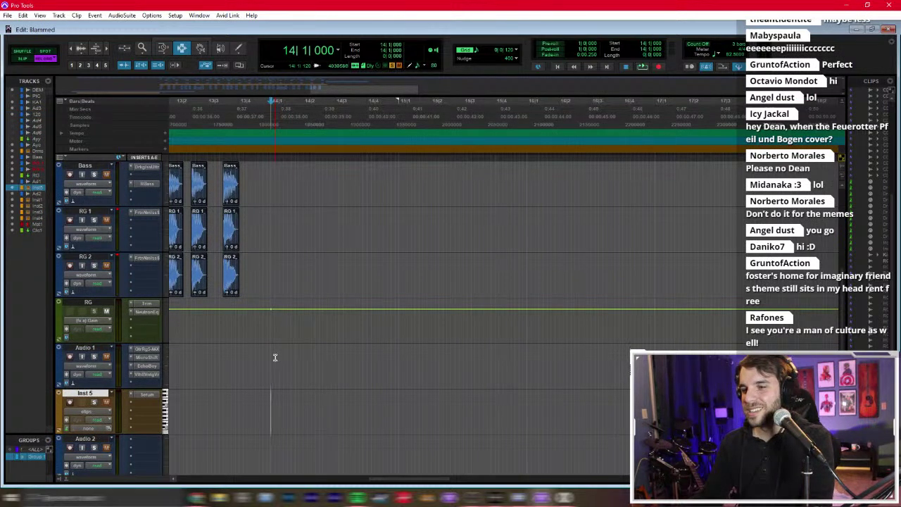
key("super+equal")
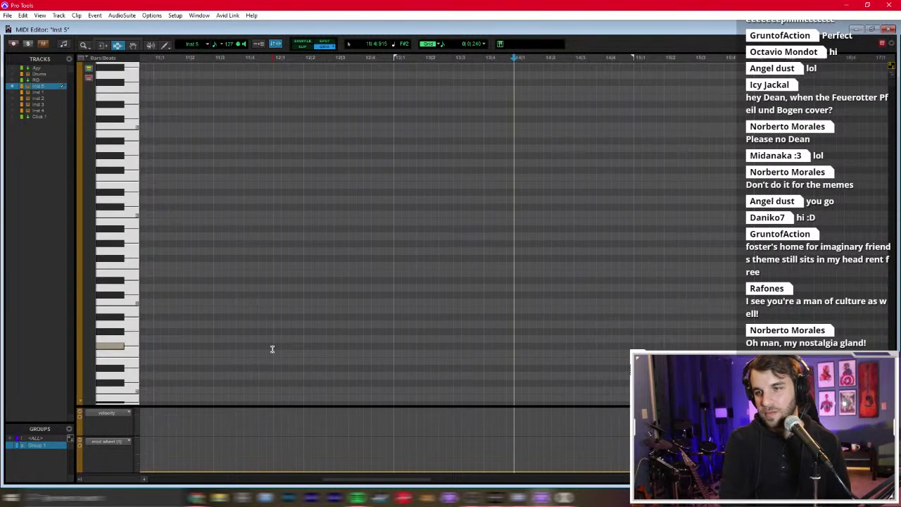
scroll(272, 348, "right", 3)
key("space")
key("F10")
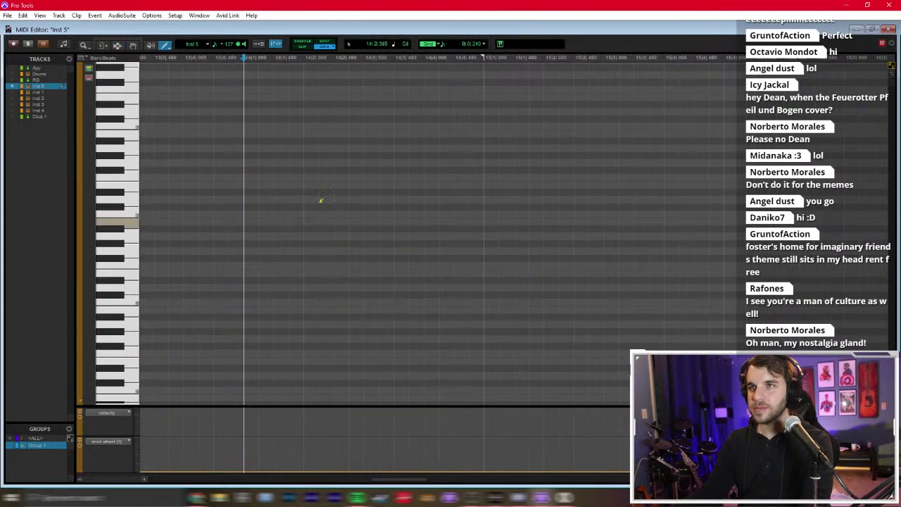
key("alt+Tab")
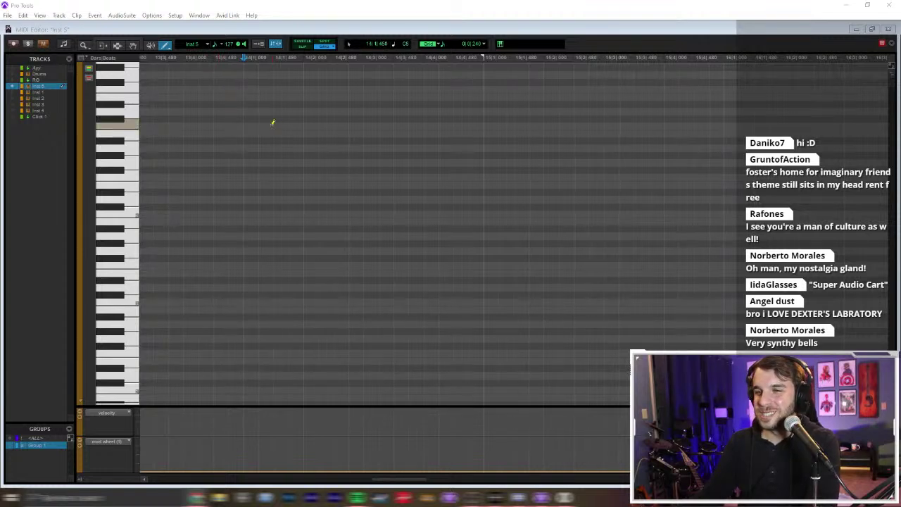
key("alt+Tab")
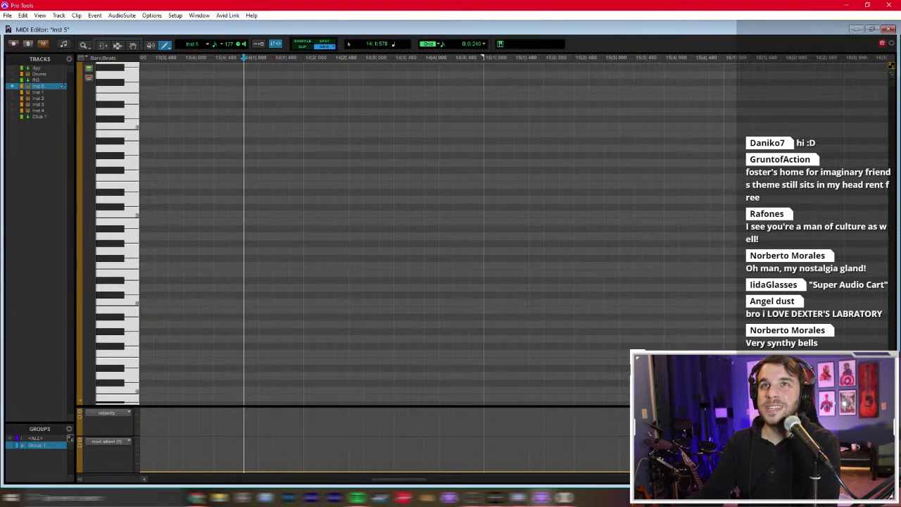
key("alt+Tab")
key("alt+Tab")
Step: Listen to the reference from bar 14, then draw a 1/16 note at 14|1|000, transpose it up an octave to F#4 and audition it
key("space")
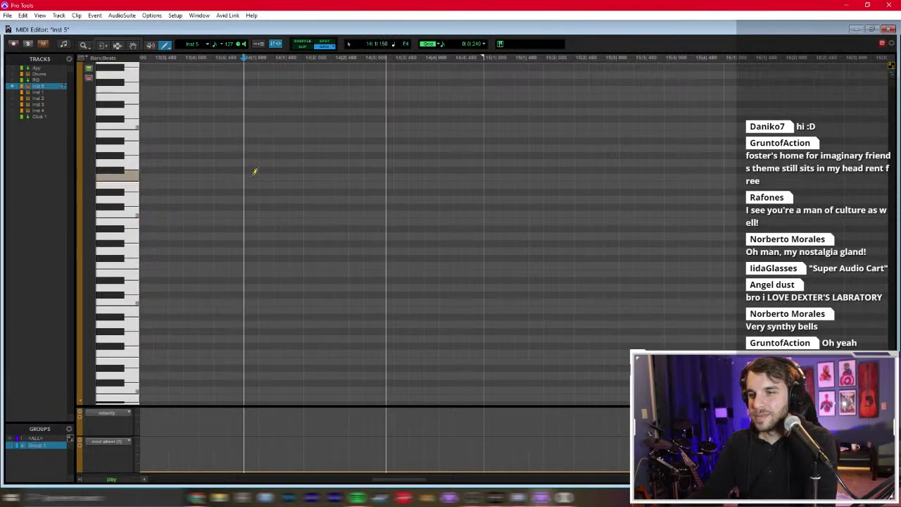
key("space")
left_click(250, 198)
mouse_move(250, 200)
left_mouse_down()
mouse_move(263, 251)
mouse_move(286, 252)
left_mouse_up()
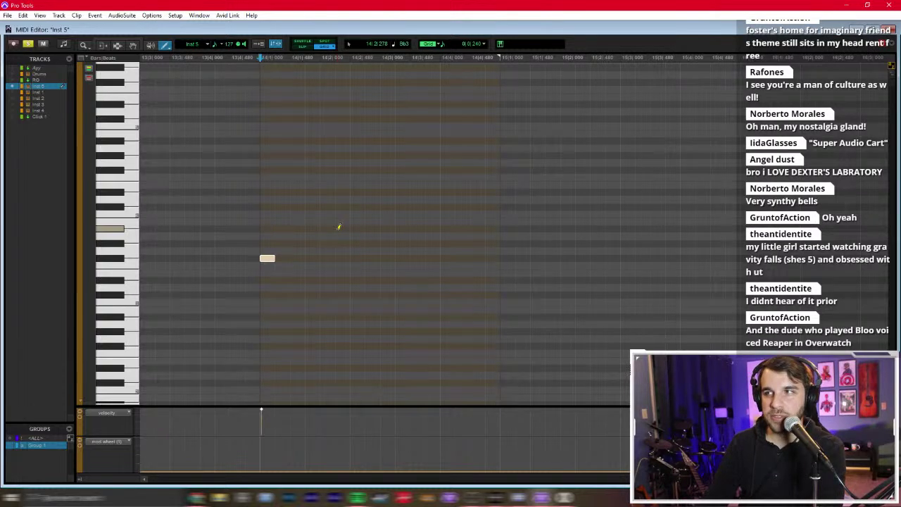
key("shift+Up")
key("space")
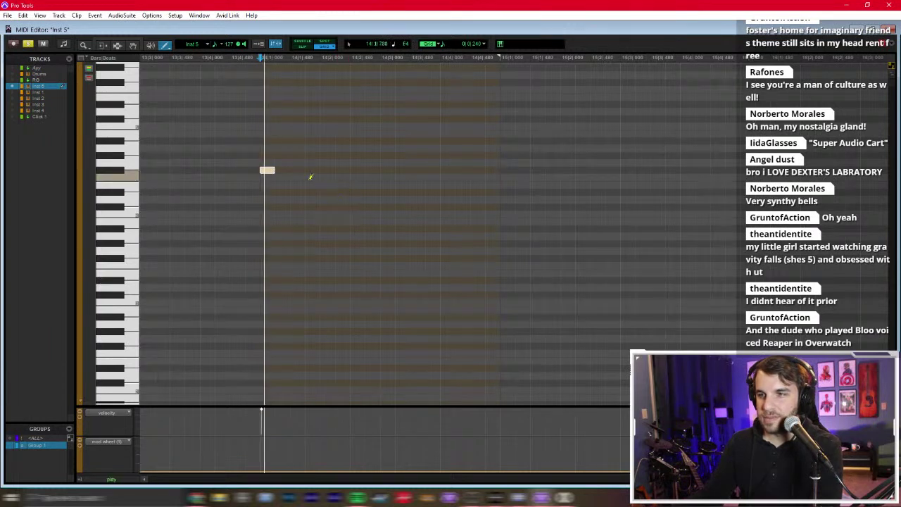
key("space")
Step: Draw four more F#4 1/16 notes in bar 14 at 14|1|720, 14|2|480, 14|3|480 and 14|4|240
left_click(315, 169)
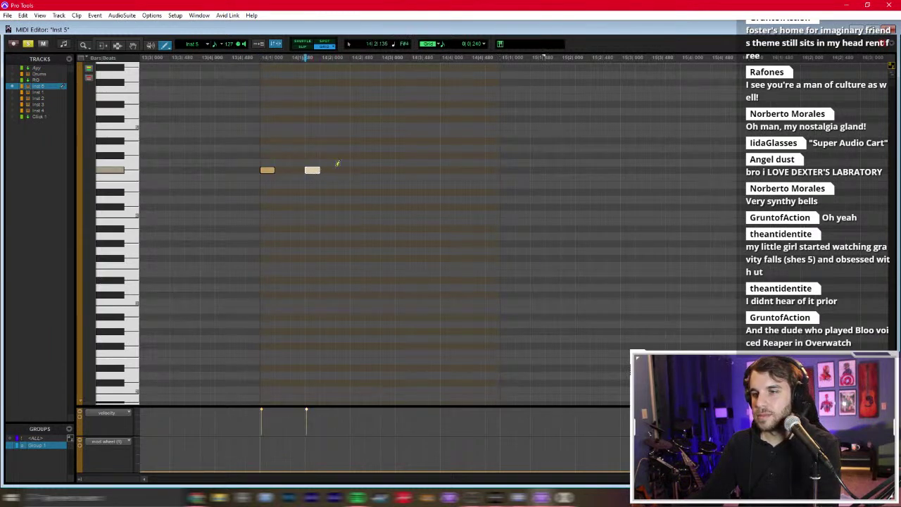
left_click(355, 169)
left_click(418, 169)
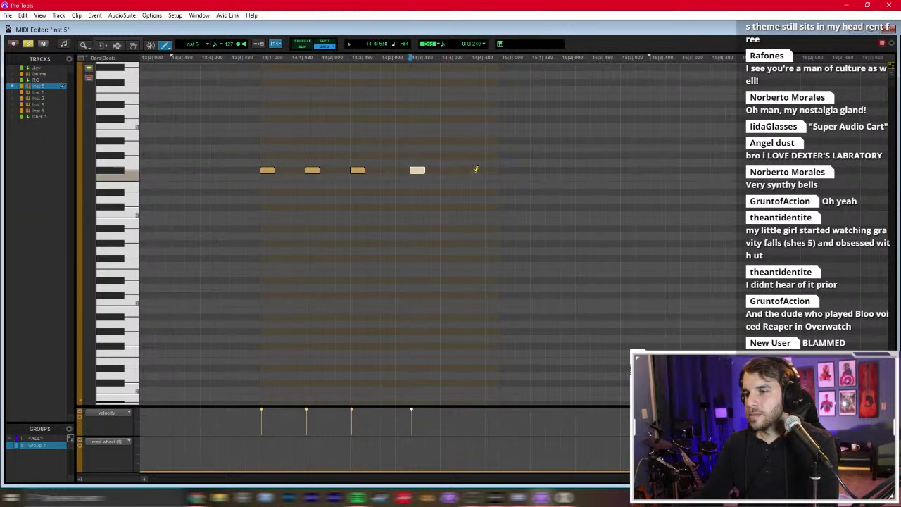
left_click(463, 170)
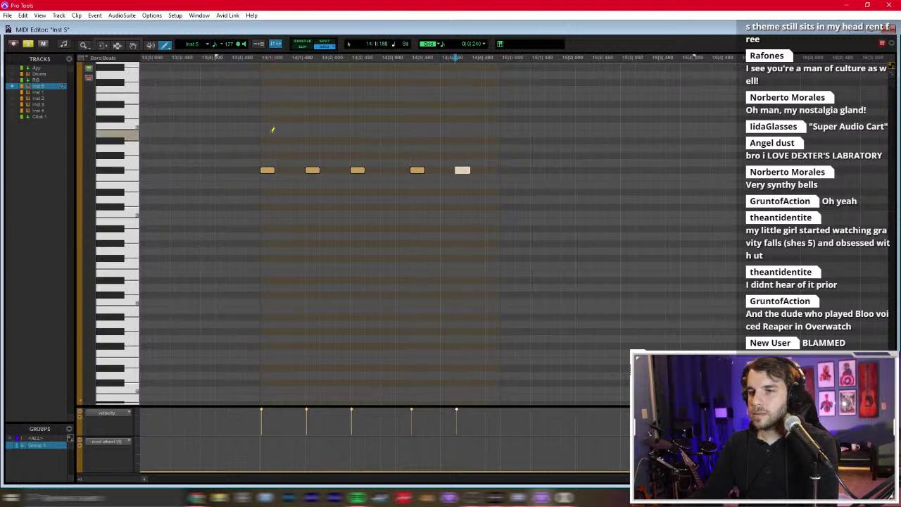
Step: Start an upper melody with a D5 note at 14|1|000 and a C#5 note at 14|1|720
left_click(272, 97)
key("Down")
key("Down")
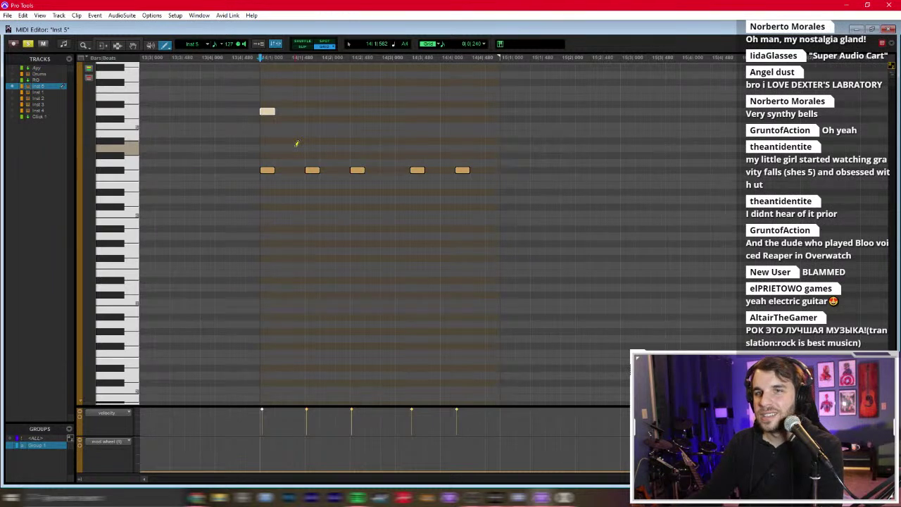
left_click(313, 119)
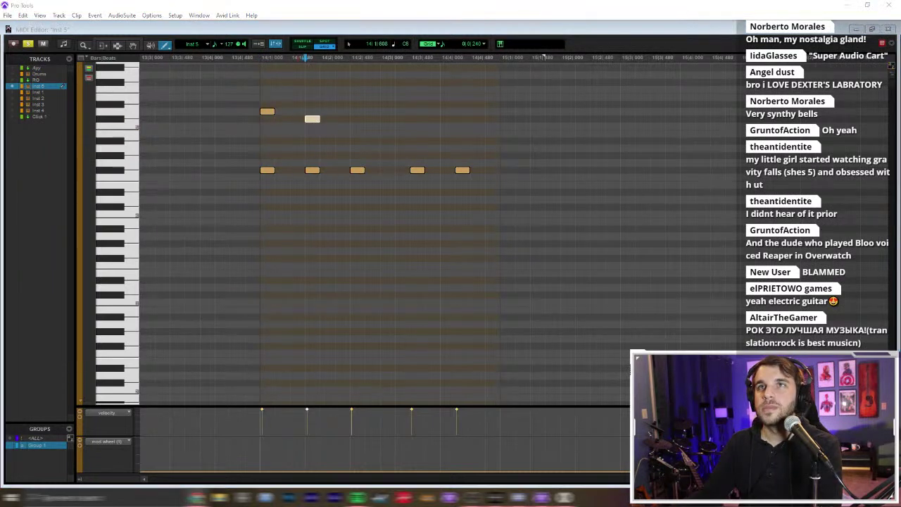
key("alt+Tab")
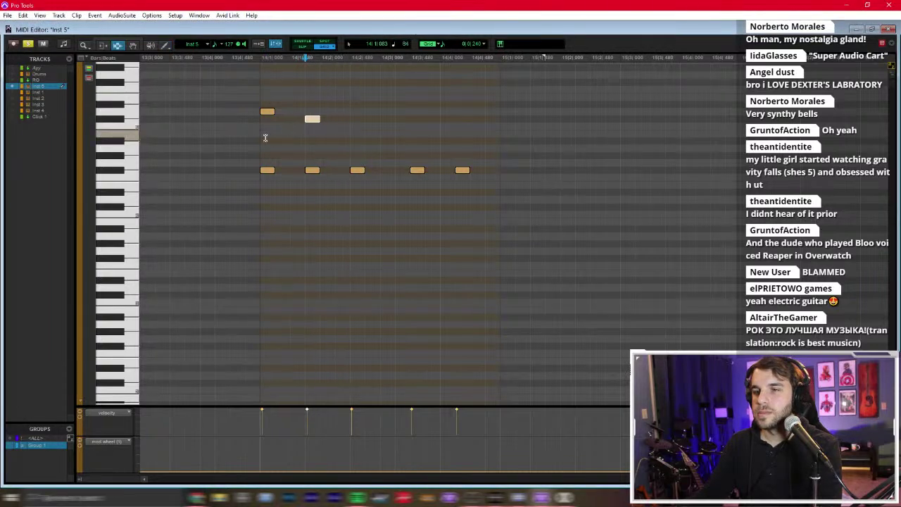
key("F10")
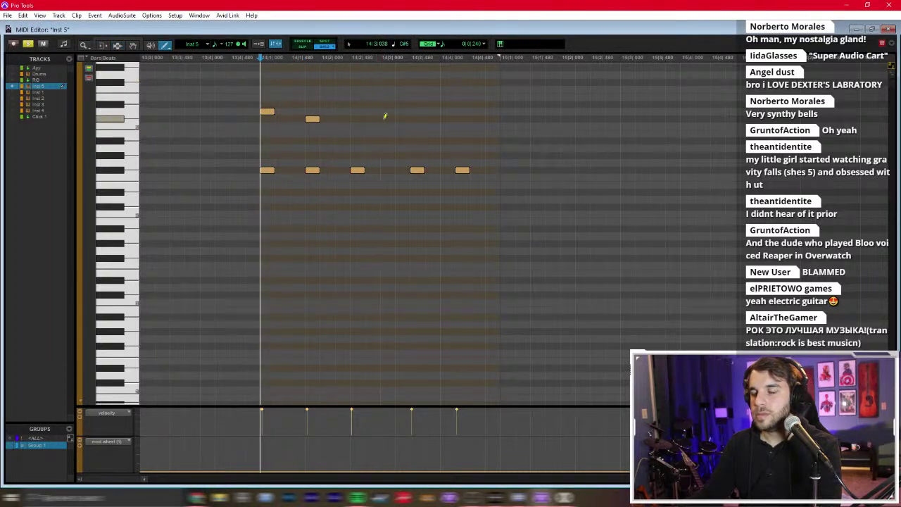
Step: Continue the upper melody with C#5 at 14|3|000 and 14|3|480, D5 at 14|3|720 and G5 at 14|4|000
left_click(387, 118)
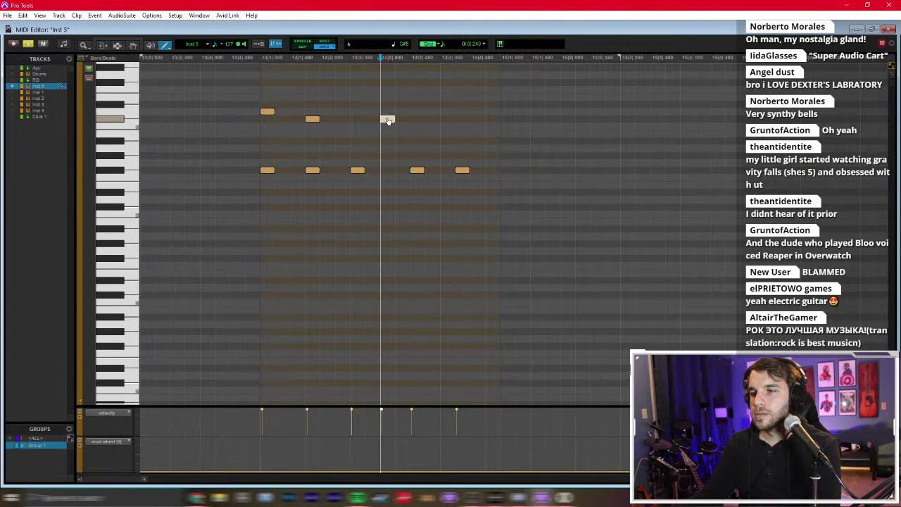
left_click(418, 118)
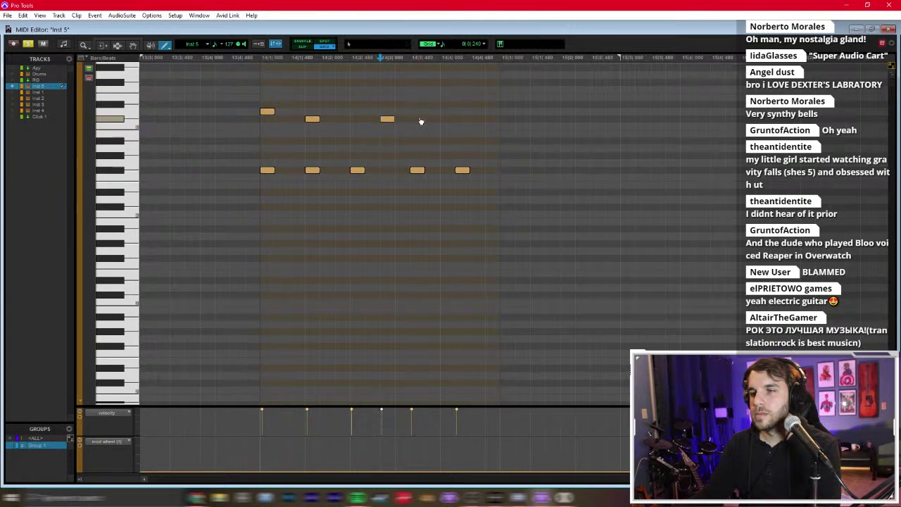
left_click(433, 111)
left_click(449, 75)
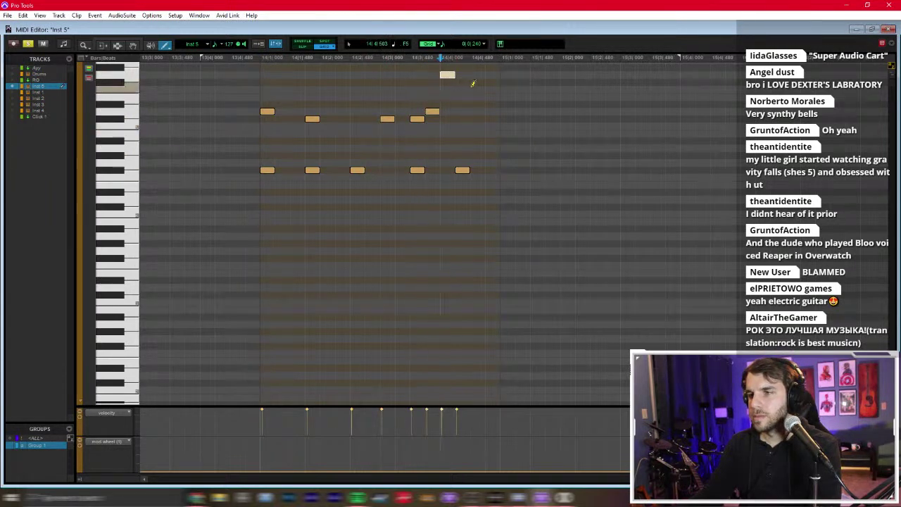
Step: Set the MIDI Editor grid to 1/32 note and draw short F#5 and D5 notes at 14|4|360 and 14|4|600
left_click(476, 44)
left_click(494, 90)
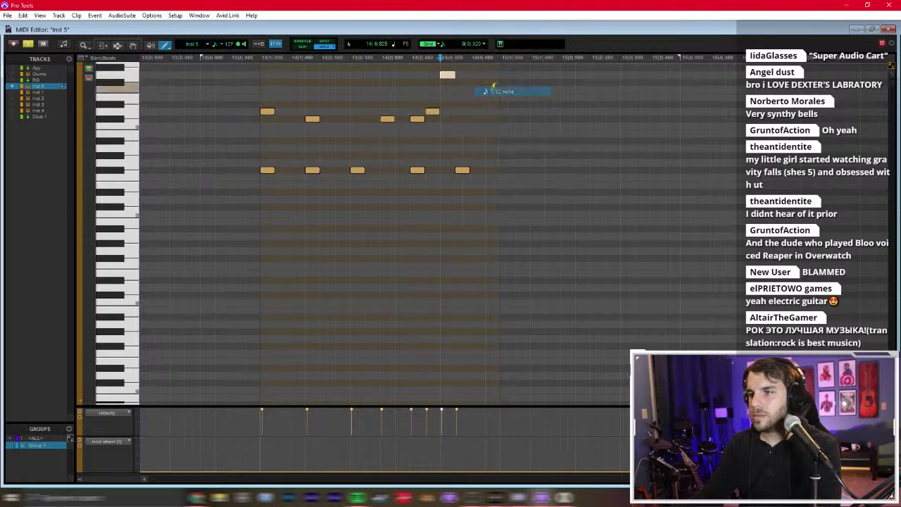
left_click(466, 82)
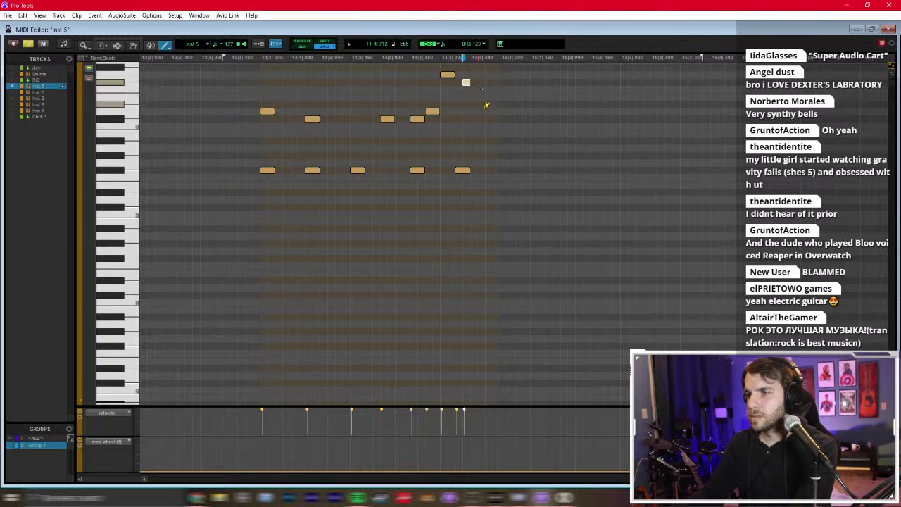
left_click(481, 112)
key("F7")
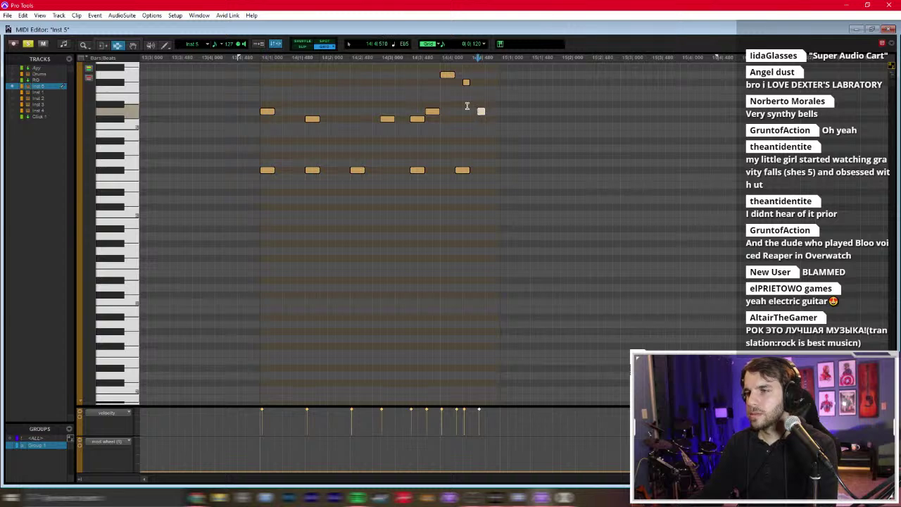
key("F8")
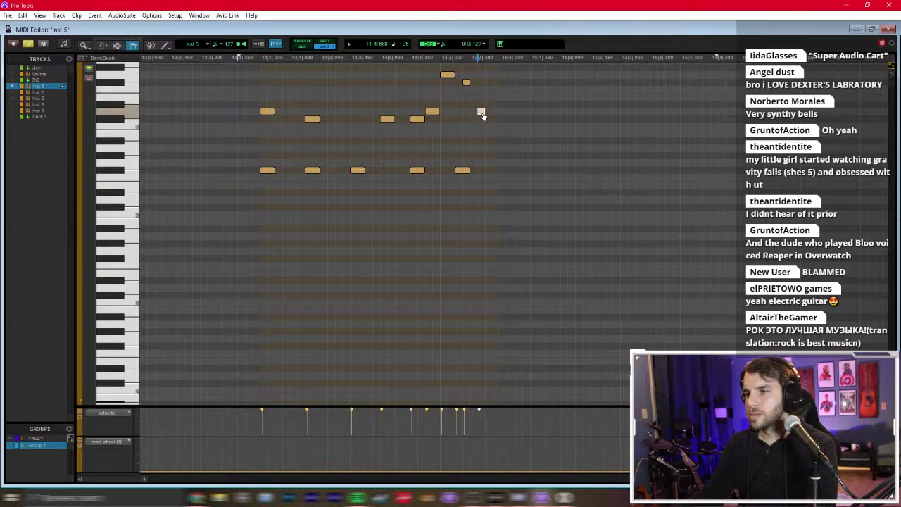
Step: Play back the newly drawn Inst 5 notes from the beginning of bar 14
key("F7")
left_click(261, 160)
key("space")
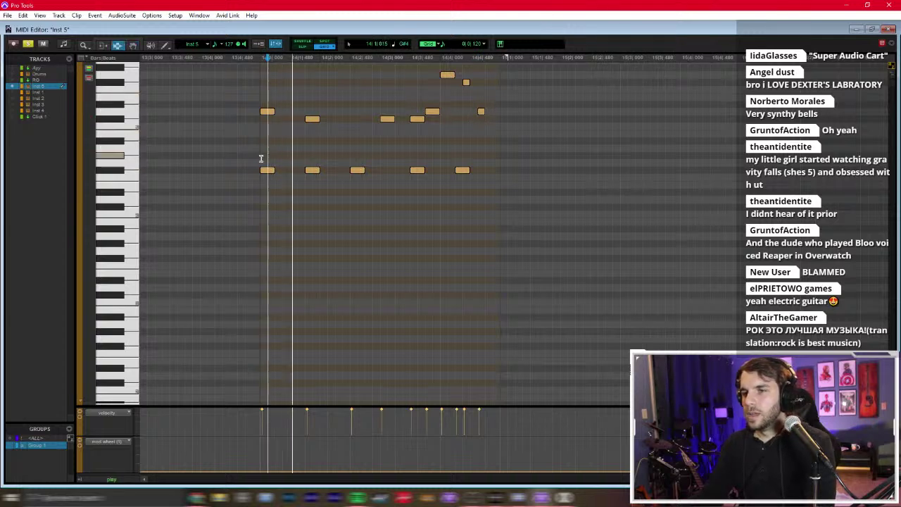
key("F8")
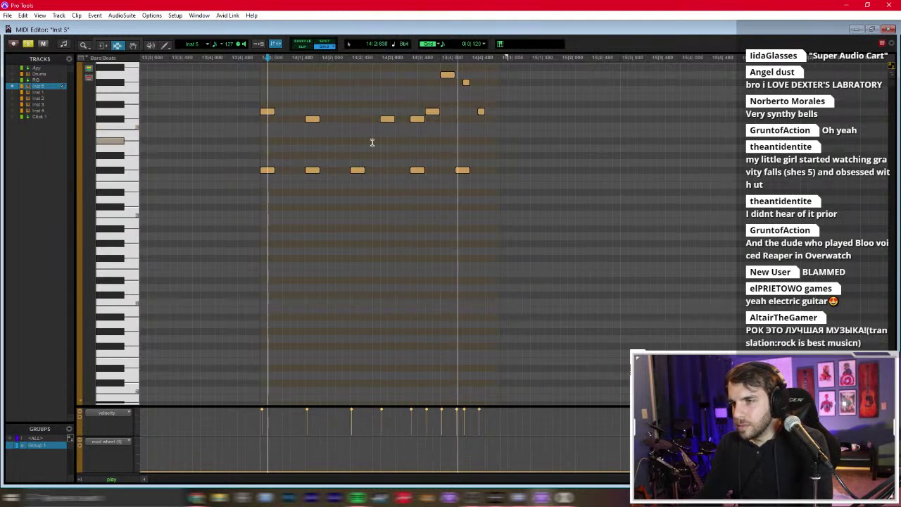
key("space")
Step: Move the last F#5 and D5 notes a 1/32 later, delete the C#5 at 14|3|000, and play the bar back
left_click_drag(469, 84, 492, 111)
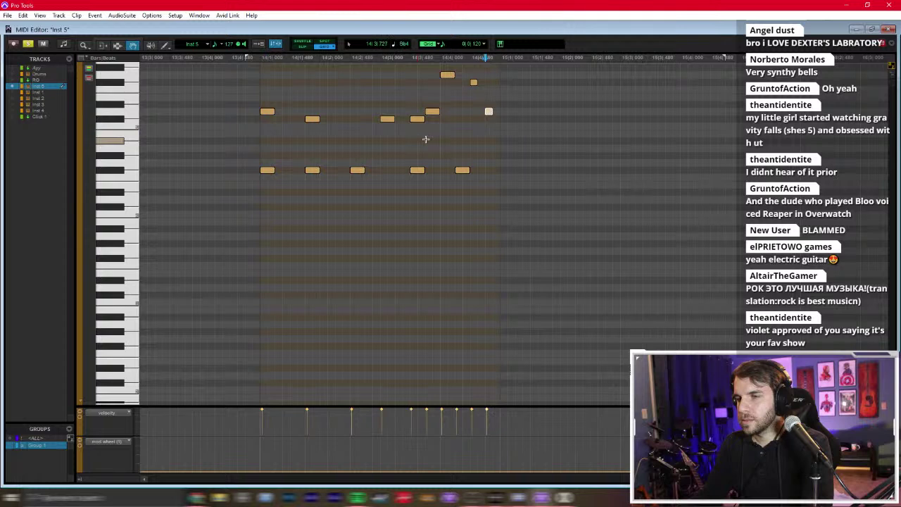
left_click(388, 118)
key("Delete")
key("F7")
left_click(260, 157)
key("space")
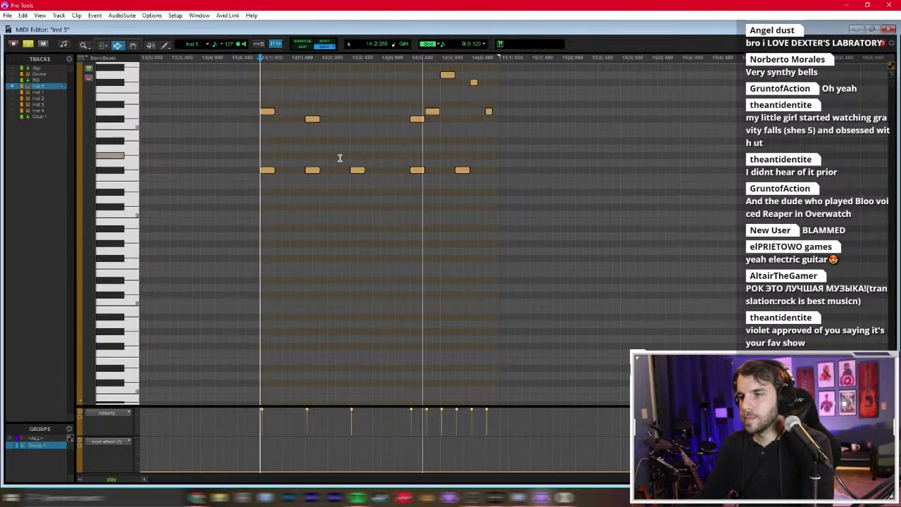
key("space")
Step: Move the fourth F#4 note a 1/16 earlier to 14|3|240 and replay bar 14 from its start
key("F8")
left_click_drag(413, 170, 405, 172)
key("F7")
left_click(261, 169)
key("space")
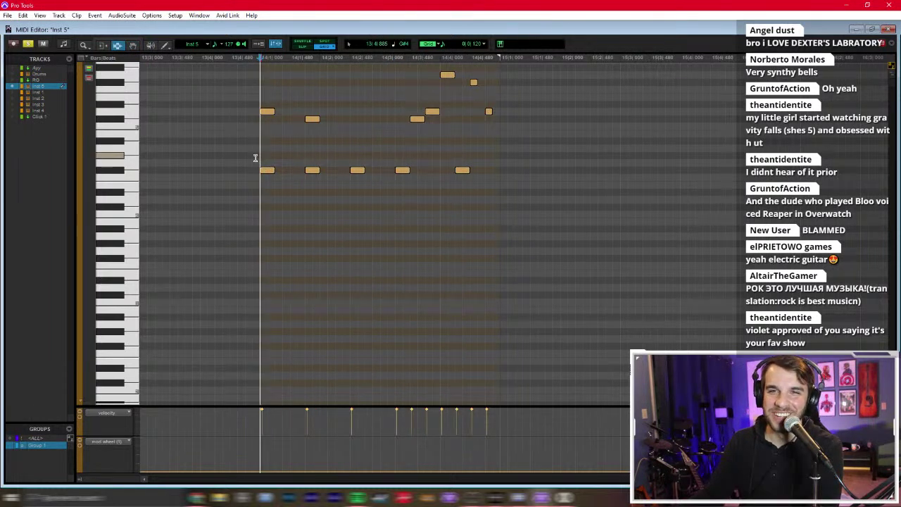
key("space")
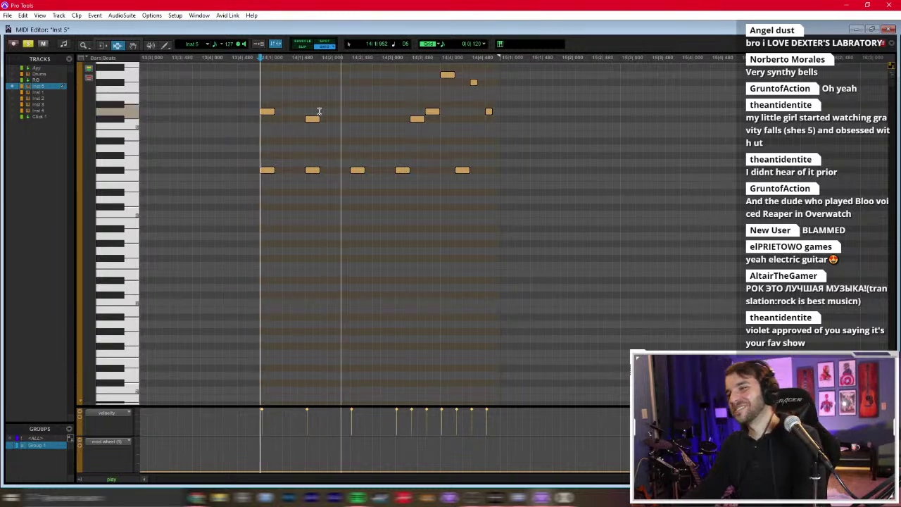
key("space")
Step: Delete the last F#4 note at 14|4|240 and select the bar 14 clip on Inst 5 in the Edit window
key("F8")
left_click(462, 170)
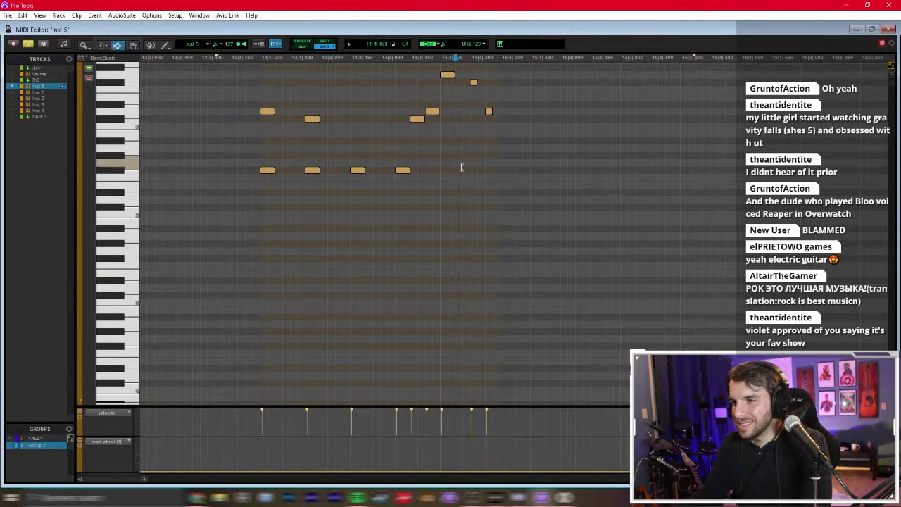
key("ctrl+equal")
double_click(527, 419)
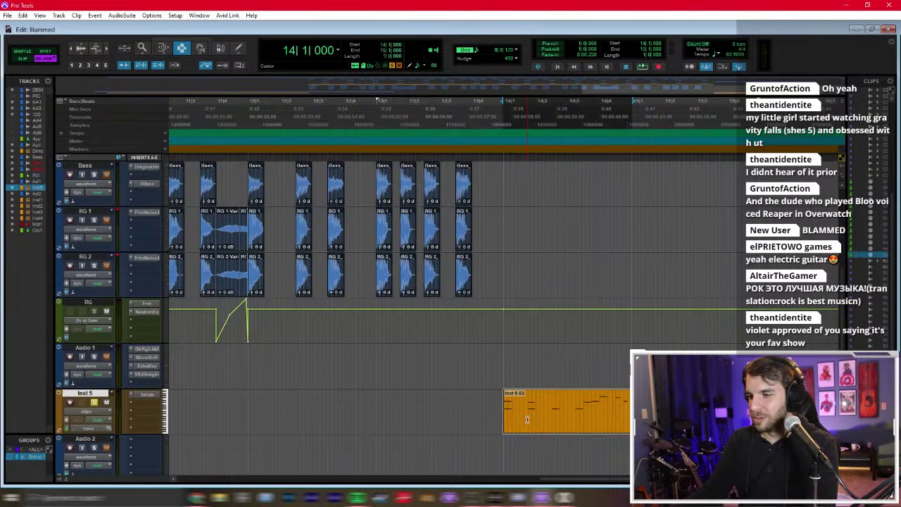
Step: Play back the Inst 5 melody from just before bar 14
key("space")
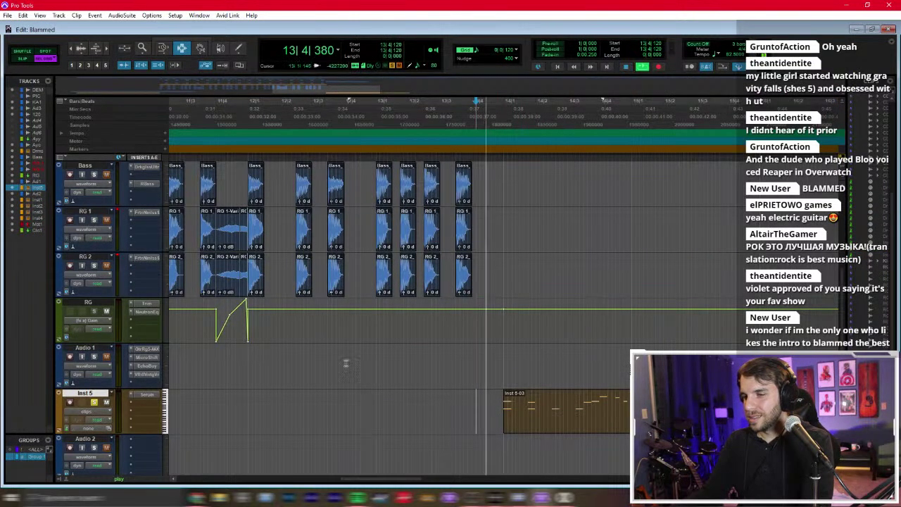
scroll(206, 226, "up", 5)
scroll(206, 226, "down", 2)
scroll(204, 361, "down", 3)
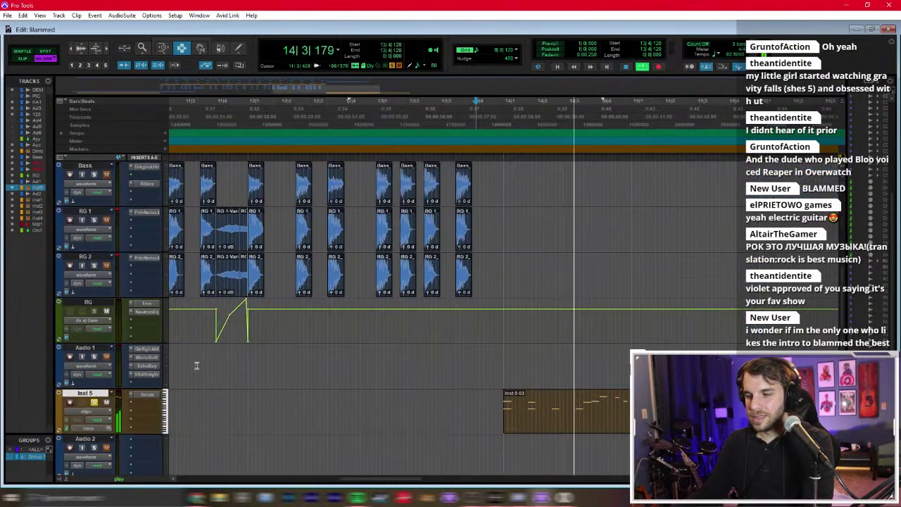
scroll(322, 362, "right", 4)
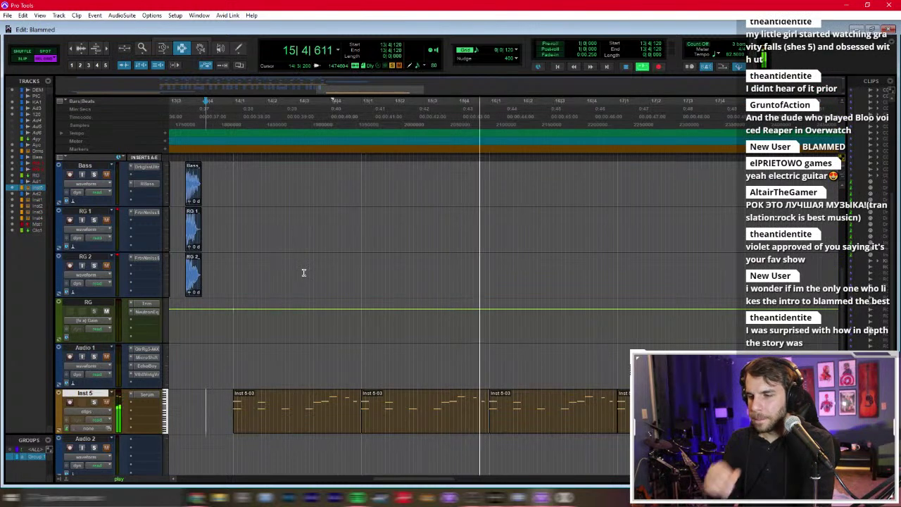
Step: Transpose the four low F#4 notes in bar 16 of Inst 5 down two semitones to E4 and play on from there
double_click(533, 415)
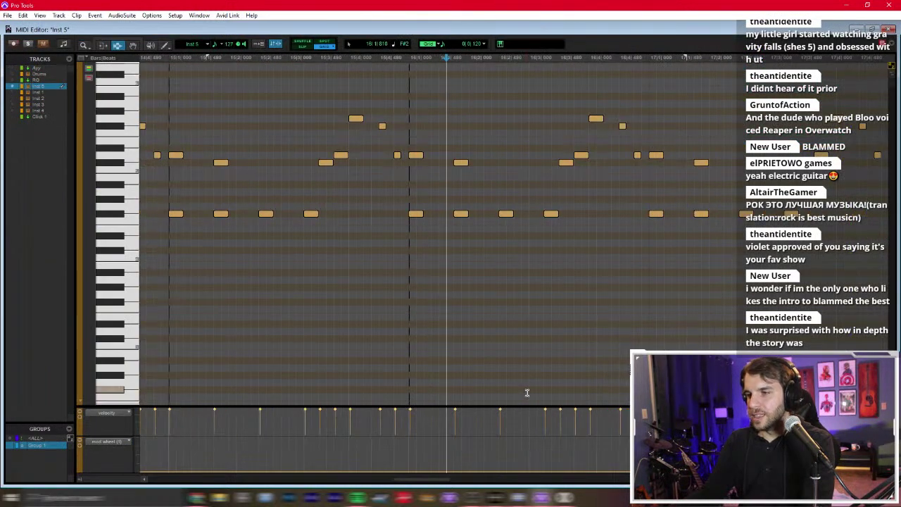
left_click_drag(359, 195, 547, 241)
key("Down")
key("Down")
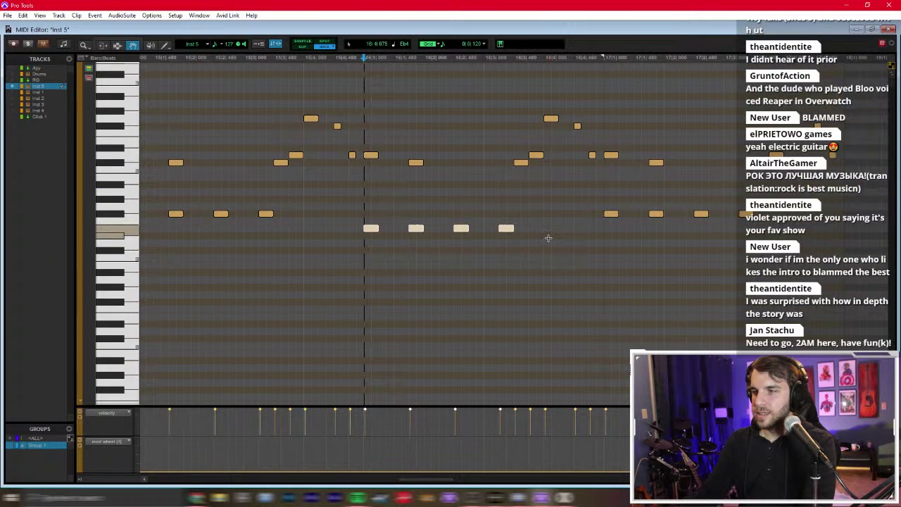
left_click(579, 210)
key("space")
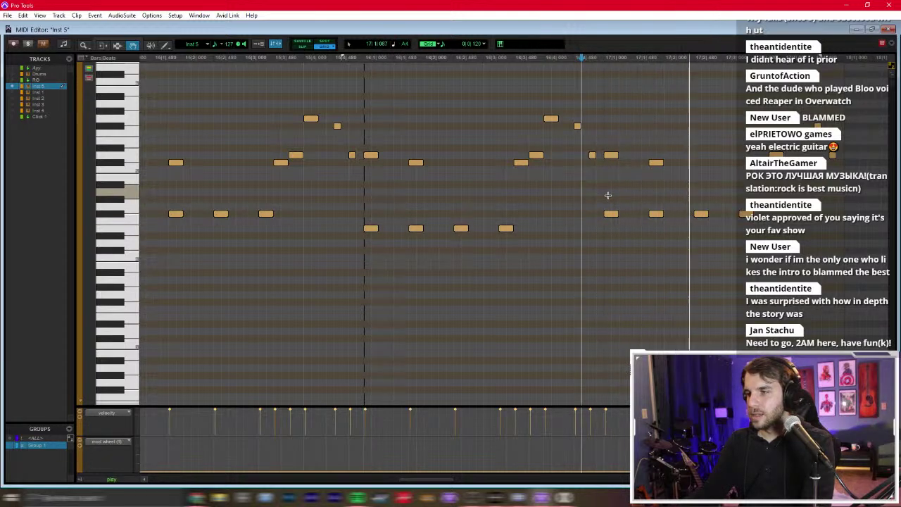
Step: Lower the low F#4 notes in bar 17, the first two to E4 and the last two to D#4, and close the MIDI Editor
left_click_drag(603, 195, 768, 220)
key("Down")
key("Down")
key("Down")
key("Down")
key("ctrl+w")
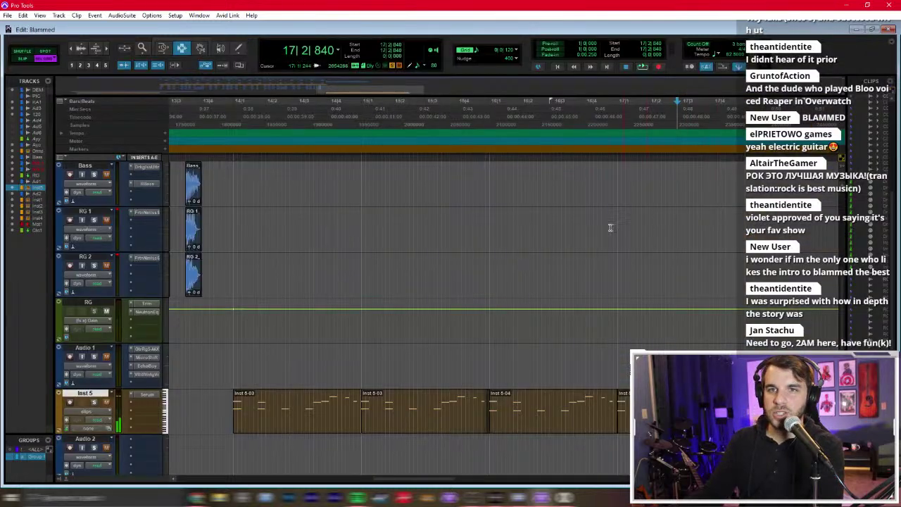
Step: Compare the Inst 5 melody with the DEMO track by playing from just before bar 14
left_click(239, 427)
key("space")
scroll(122, 181, "up", 6)
key("space")
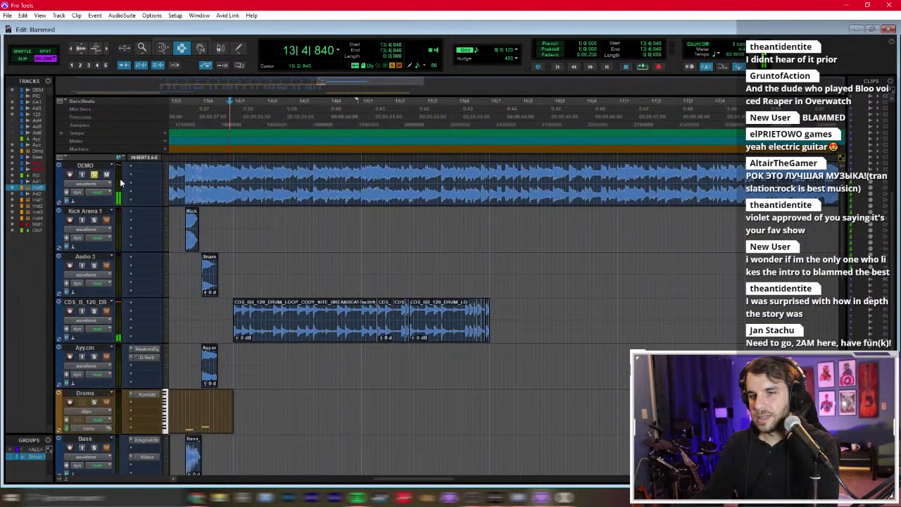
key("space")
scroll(352, 288, "down", 6)
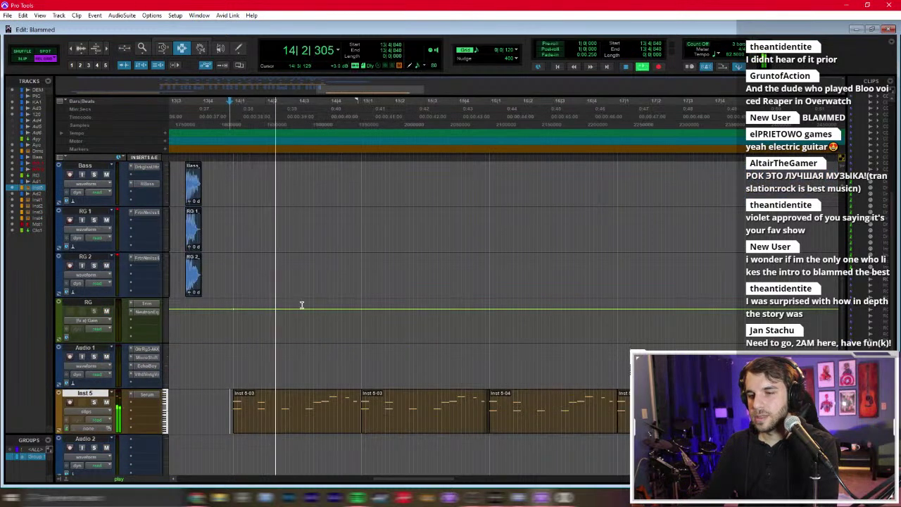
key("space")
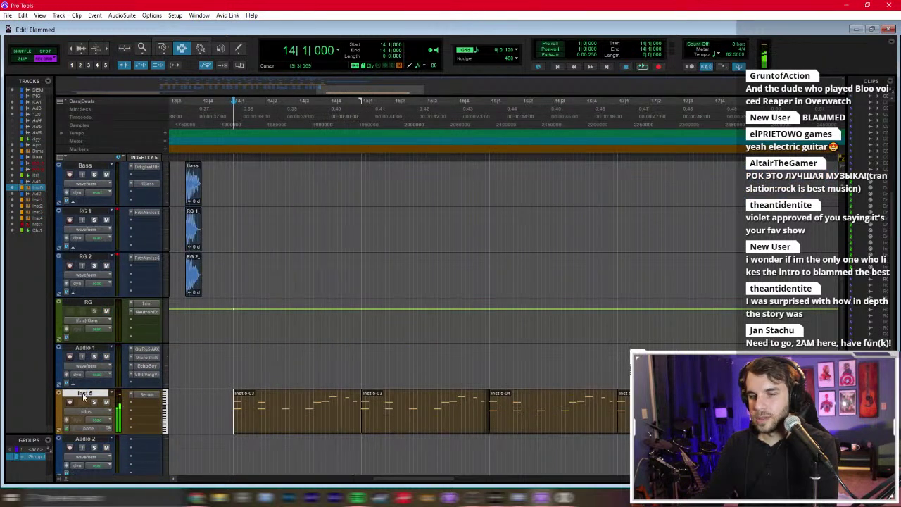
Step: Open Inst 5 in the MIDI Editor, move bar 14's F#5 note a 1/32 earlier to 14|4|360, and play it back
right_click(90, 392)
left_click(117, 353)
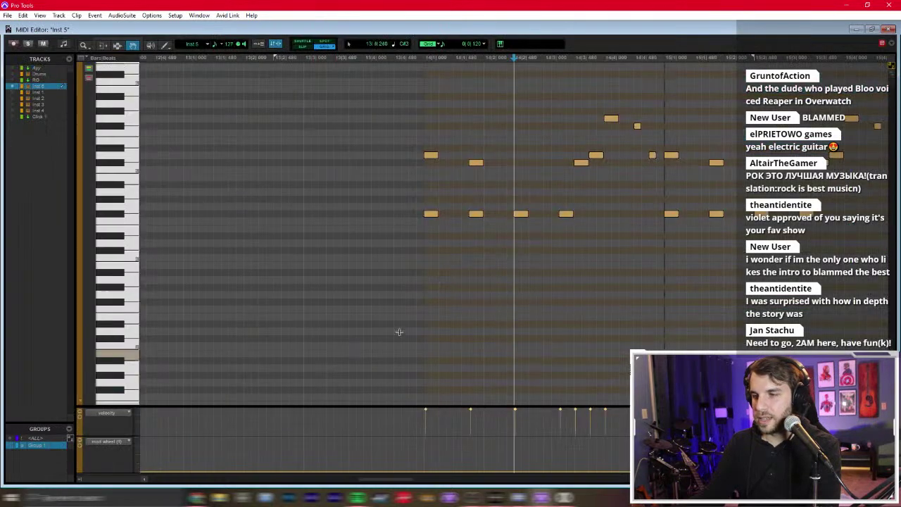
scroll(469, 253, "right", 2)
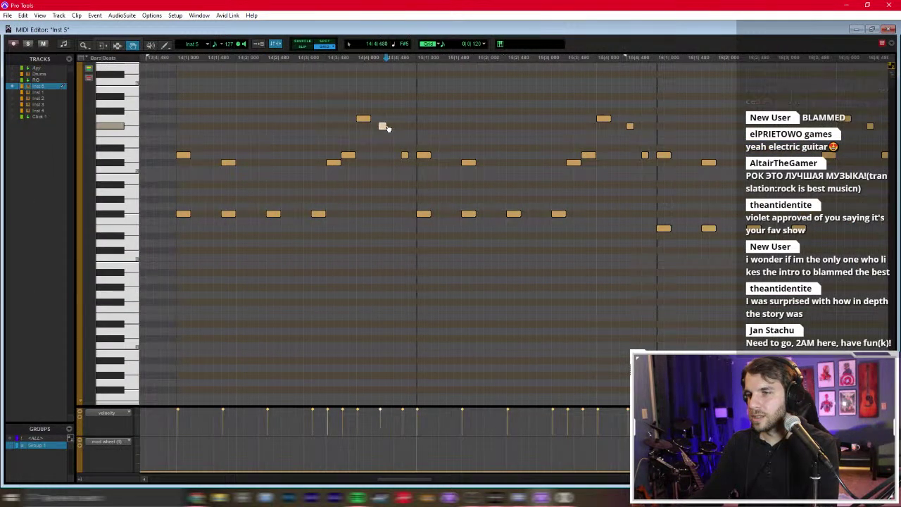
left_click(360, 141)
key("space")
key("space")
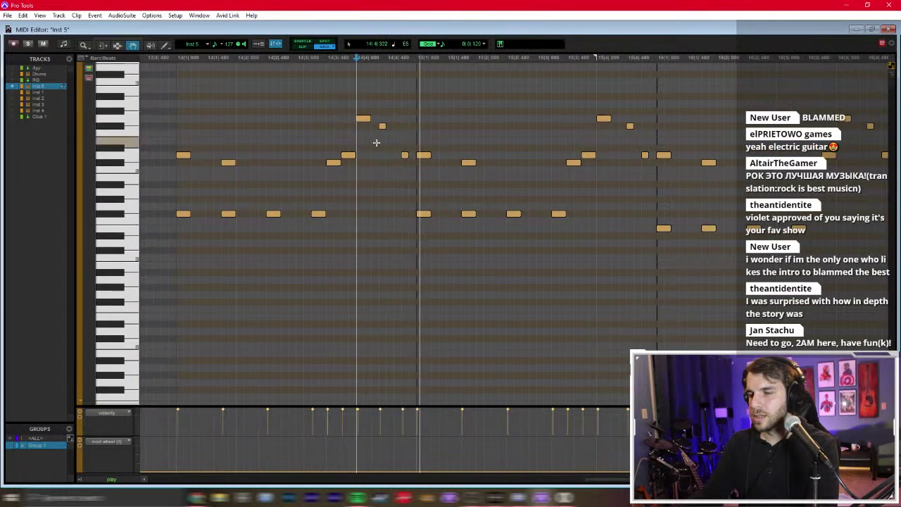
Step: Move the F#5 notes in bars 15, 16 and 17 a 1/32 earlier as well, and close the MIDI Editor
left_click(630, 126)
scroll(563, 124, "right", 8)
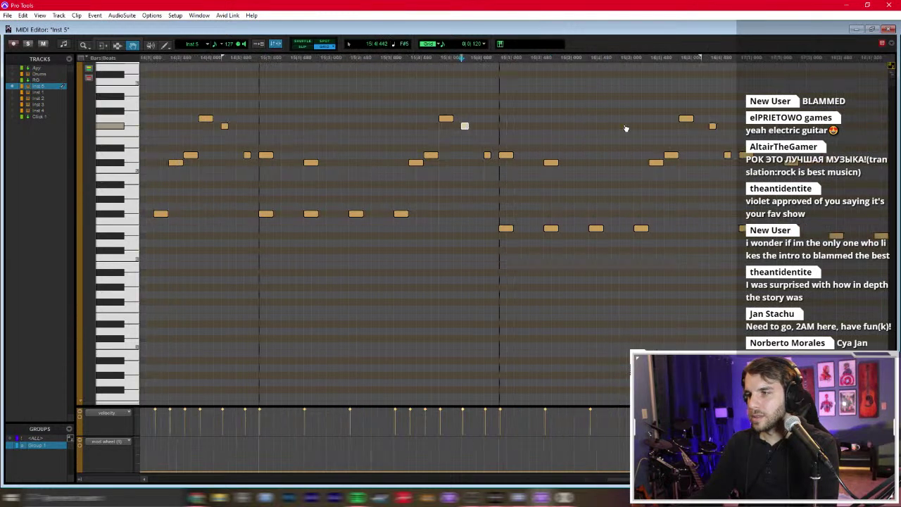
left_click(420, 126)
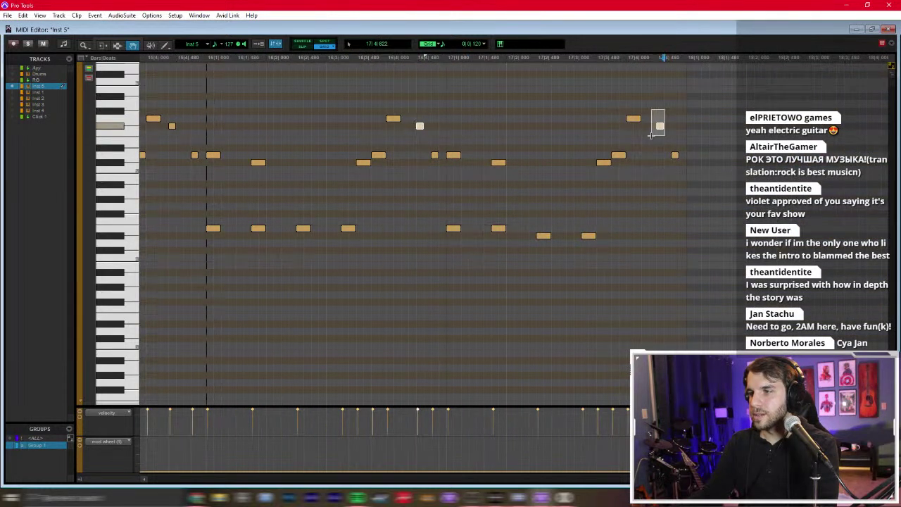
scroll(409, 214, "left", 4)
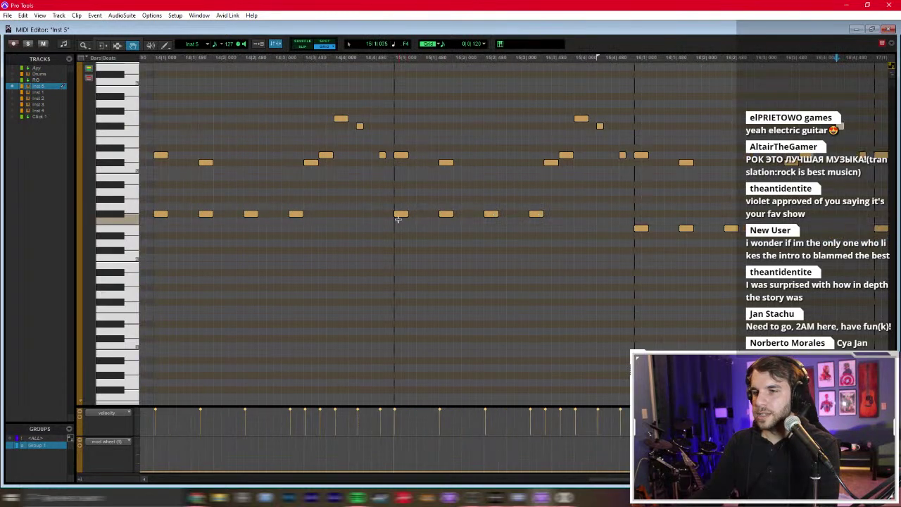
key("ctrl+w")
Step: Duplicate the Inst 5 track once with automation, inserts and sends but without its playlists
right_click(95, 399)
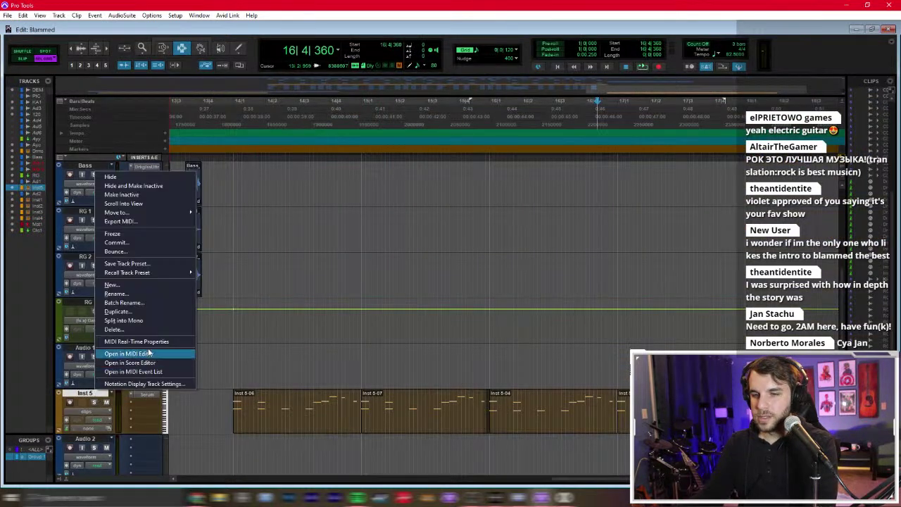
left_click(113, 314)
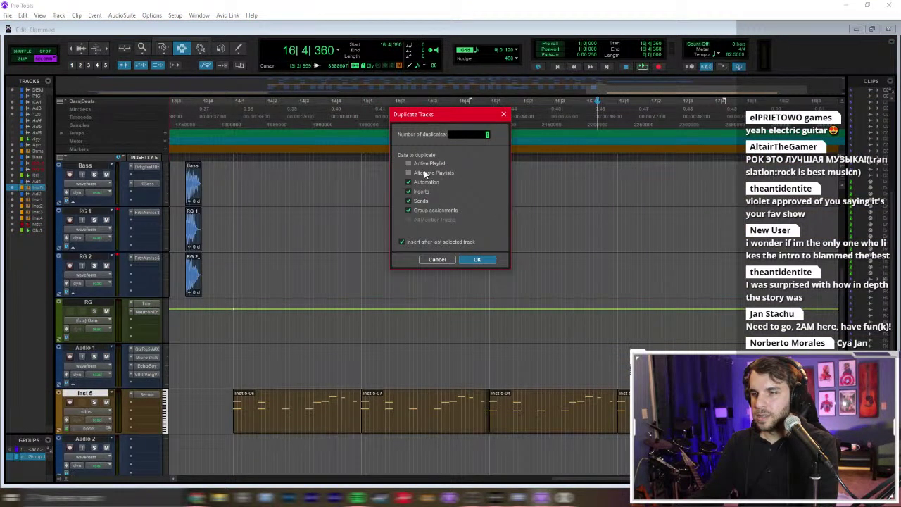
key("Return")
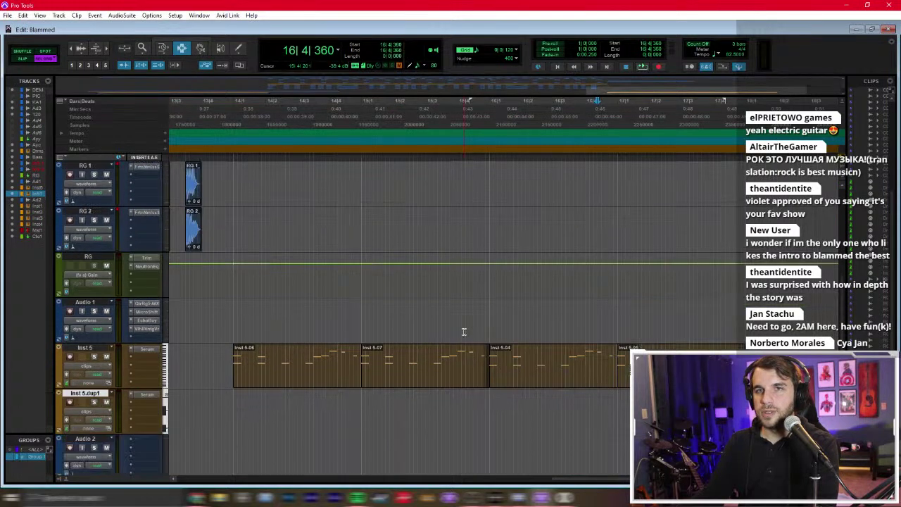
Step: Move all four Inst 5 clips from bars 14 to 17 down onto the Inst 5.dup1 track at the same position
scroll(464, 332, "down", 1)
left_click(305, 322)
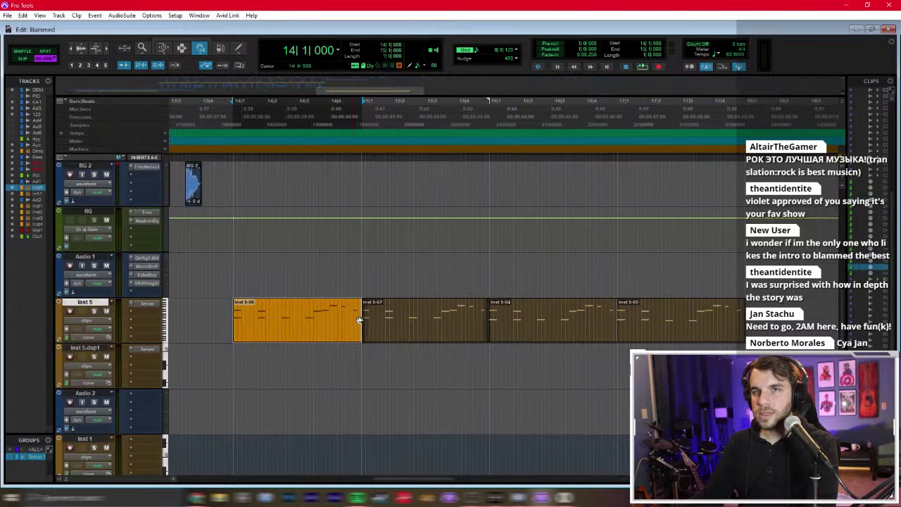
left_click(389, 320, "shift")
left_click(497, 317, "shift")
left_click(633, 323, "shift")
left_click_drag(319, 320, 318, 356)
Step: Insert the ValhallaVintageVerb reverb after Serum on Inst 5.dup1 and play the melody from bar 14
left_click(146, 359)
type("valhal")
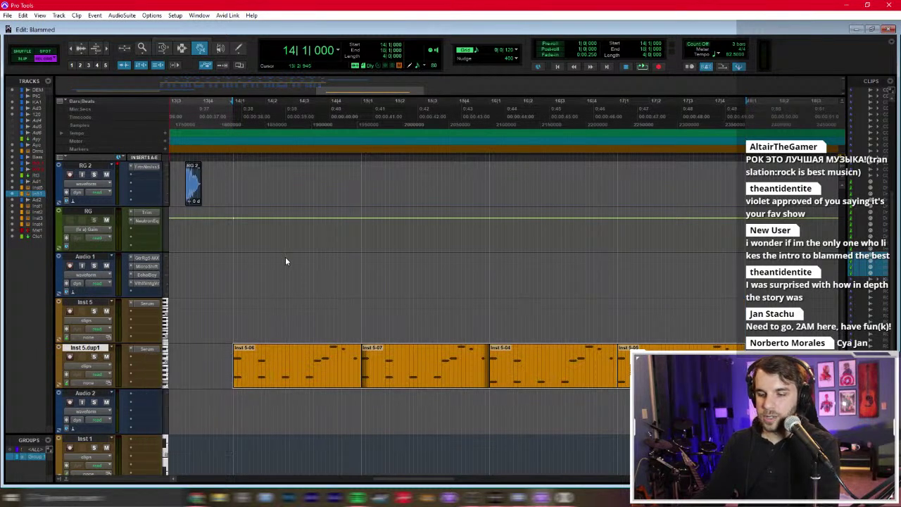
key("Down")
key("Return")
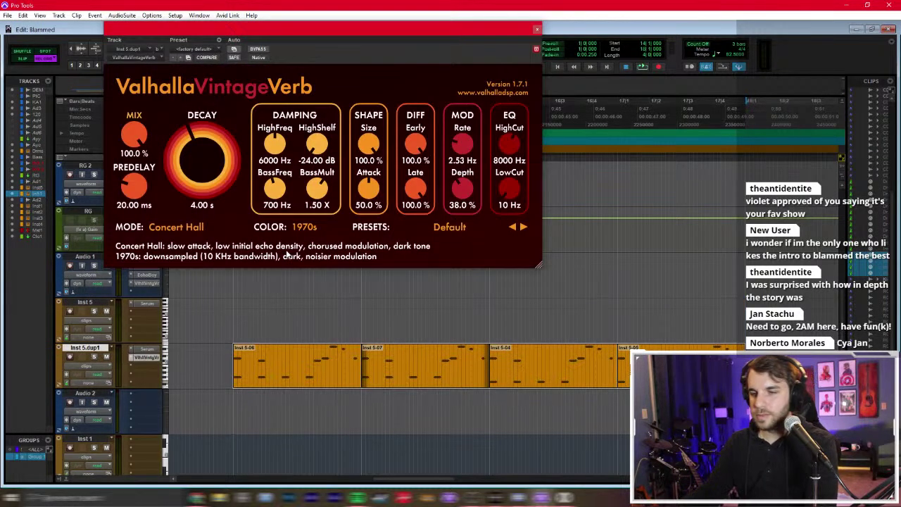
key("space")
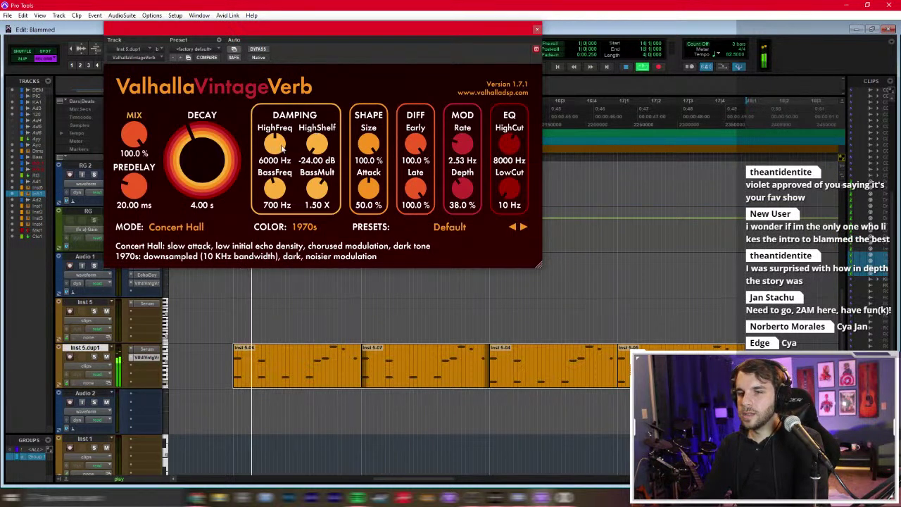
Step: Close the ValhallaVintageVerb plug-in and lower the Inst 5.dup1 track's volume fader in the mixer
left_click(537, 29)
key("ctrl+equal")
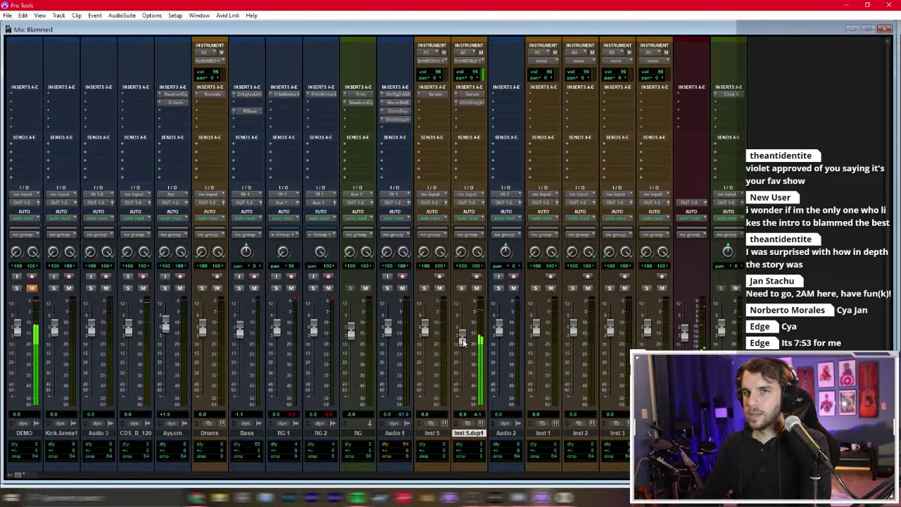
key("ctrl+equal")
Step: Duplicate the CDS_BB_120 drum loop clips so the pattern repeats from bar 16 to bar 18
scroll(353, 324, "up", 5)
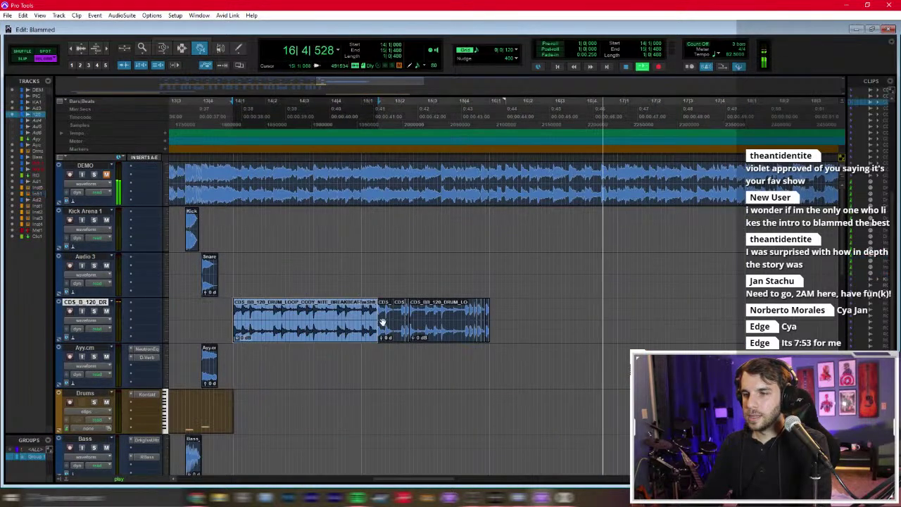
key("ctrl+d")
left_click(528, 269)
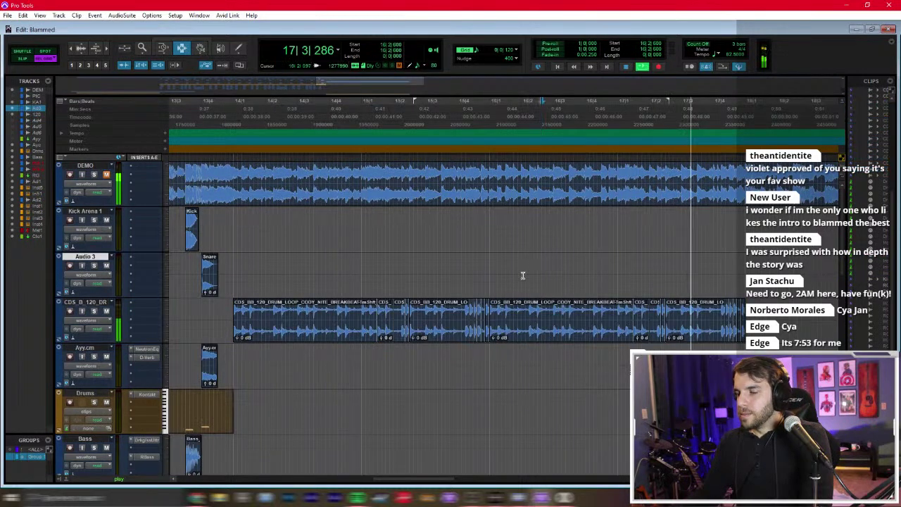
Step: Lower the four low notes in bar 17 of the Inst 5.dup1 MIDI part by two semitones
scroll(528, 268, "down", 6)
double_click(621, 310)
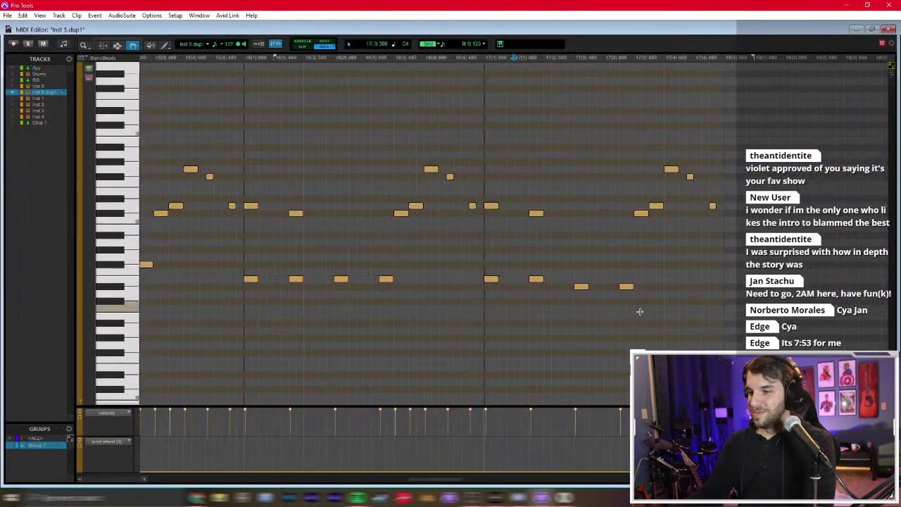
left_click_drag(643, 274, 461, 316)
key("Down")
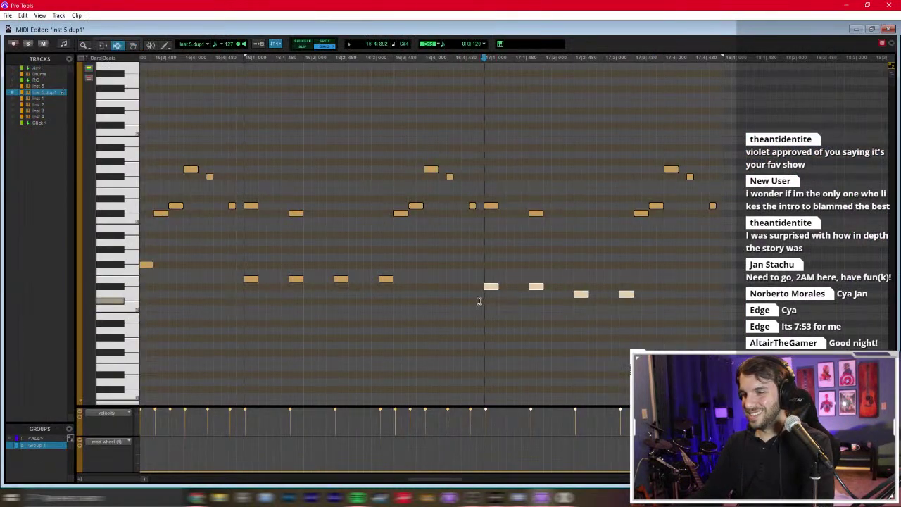
key("Down")
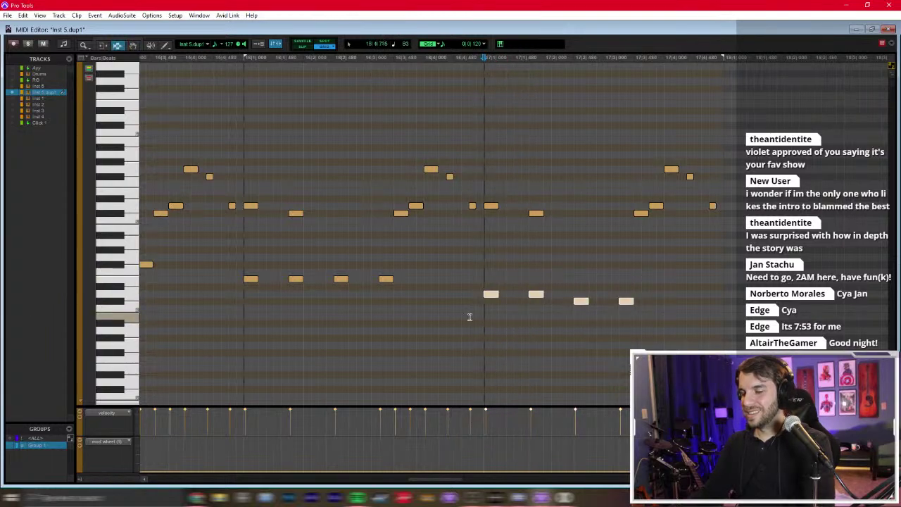
key("space")
key("ctrl+=")
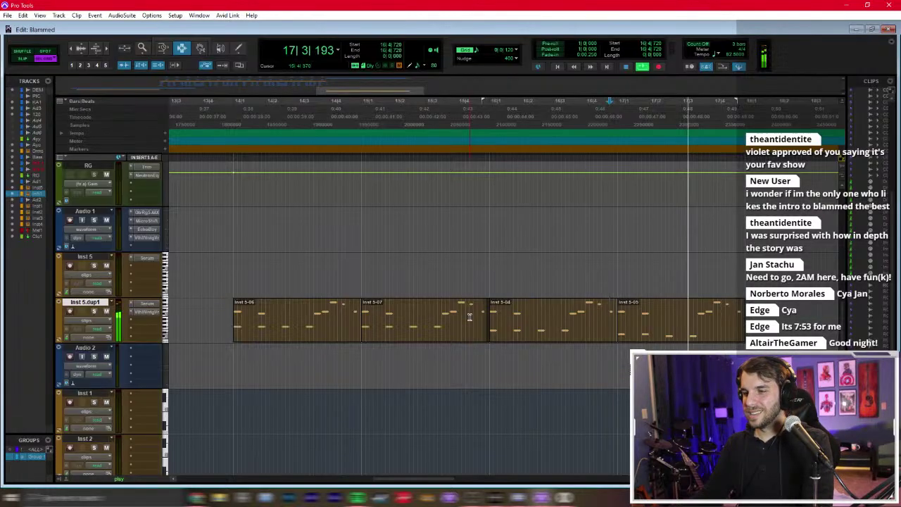
Step: Unmute the DEMO track and play the session from bar 14
key("ctrl+bracketleft")
scroll(423, 316, "up", 3)
key("space")
scroll(197, 237, "up", 6)
left_click(105, 175)
key("space")
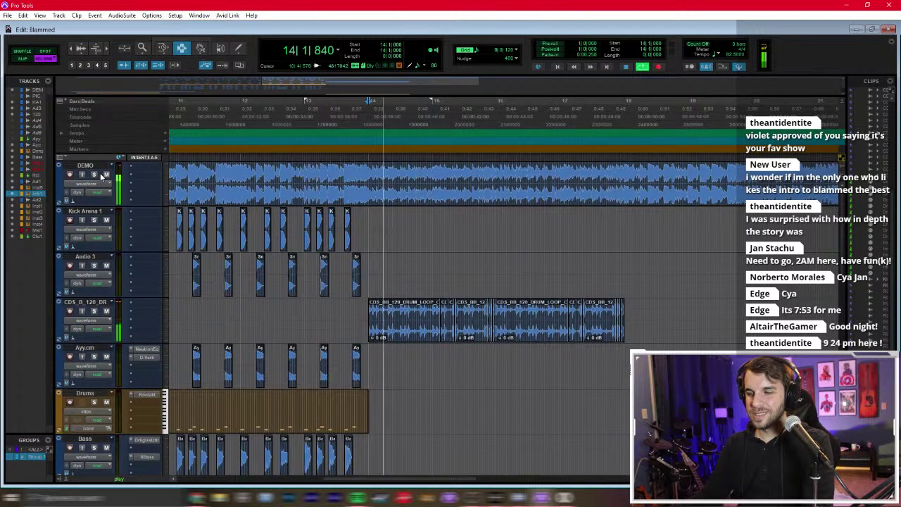
Step: Set the grid value to 1 bar and resize the tracks to fit the window height
key("ctrl+bracketleft")
left_click(378, 250)
left_click(505, 49)
left_click(526, 59)
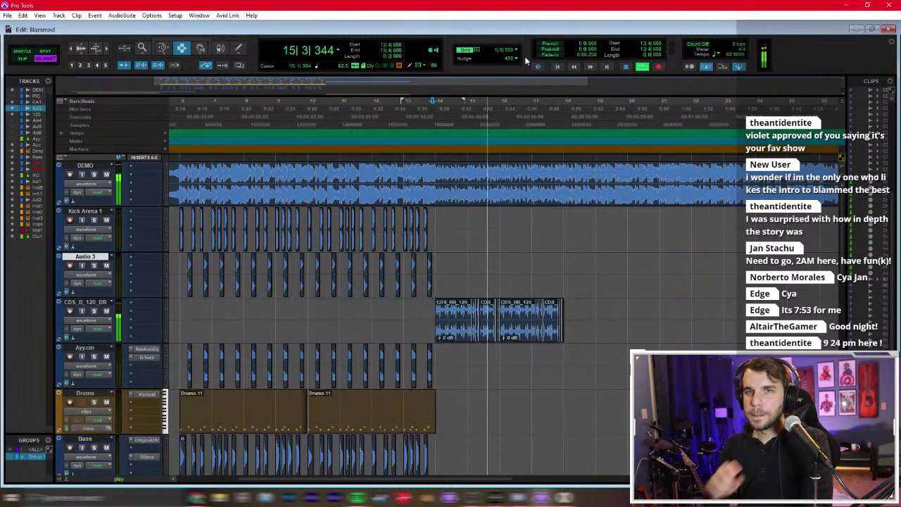
left_click(413, 175)
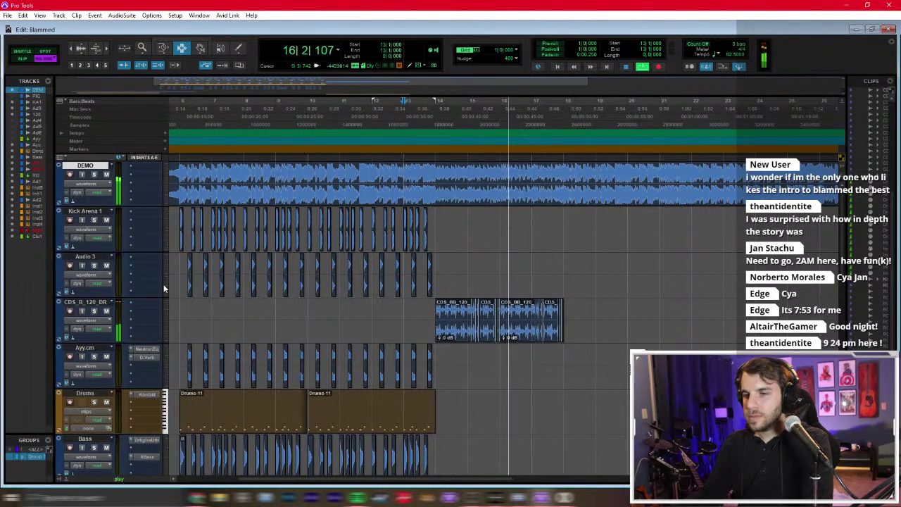
left_click(166, 280)
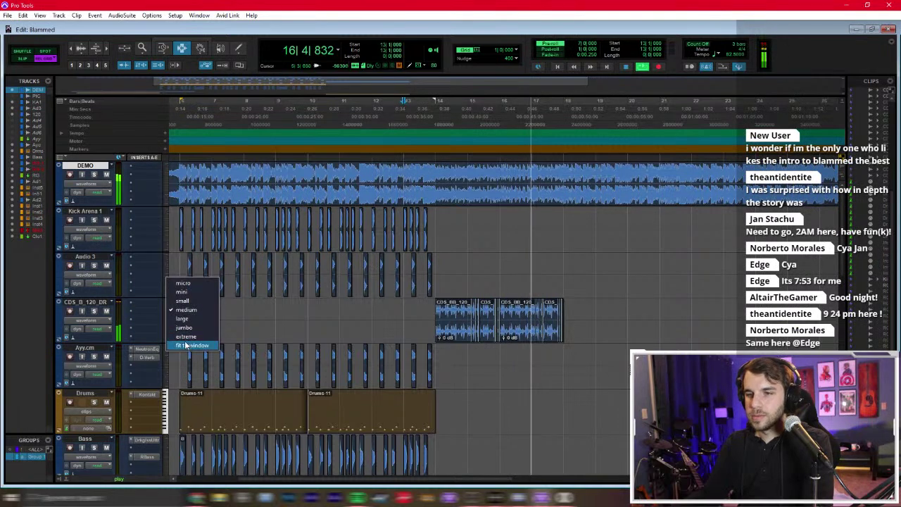
left_click(191, 344)
Step: Copy bars 6 to 14 of the tracks from Kick Arena 1 through RG 2 and paste them at bar 18
scroll(317, 278, "left", 2)
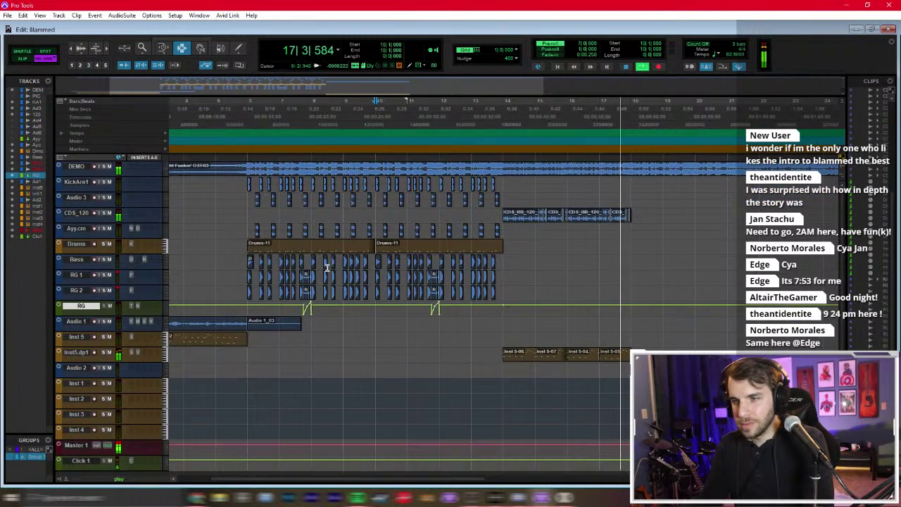
left_click_drag(248, 177, 504, 286)
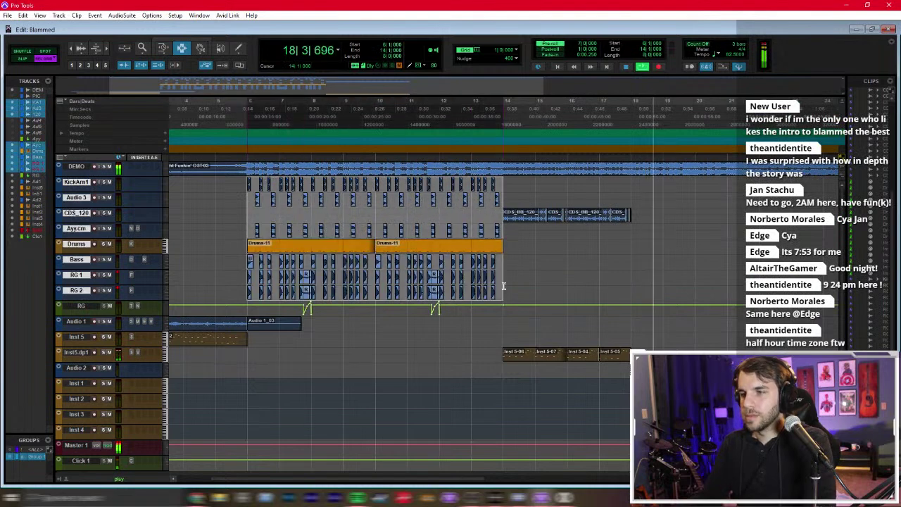
left_click(630, 190)
key("ctrl+v")
left_click(633, 270)
Step: Play back the pasted section from bar 20 to check it against the demo
scroll(634, 270, "right", 5)
key("p")
key("p")
key("p")
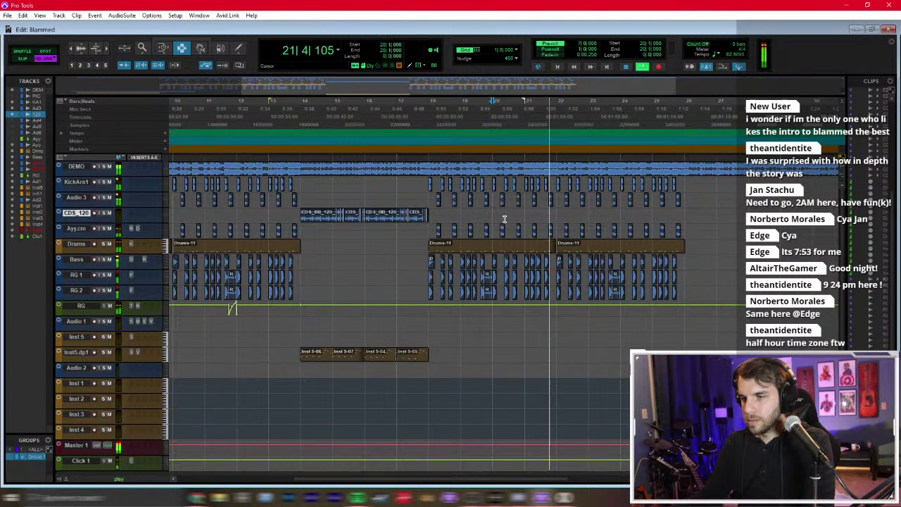
key("space")
Step: Delete the RG 1 and RG 2 guitar clips from bar 18 to bar 27
left_click(436, 275)
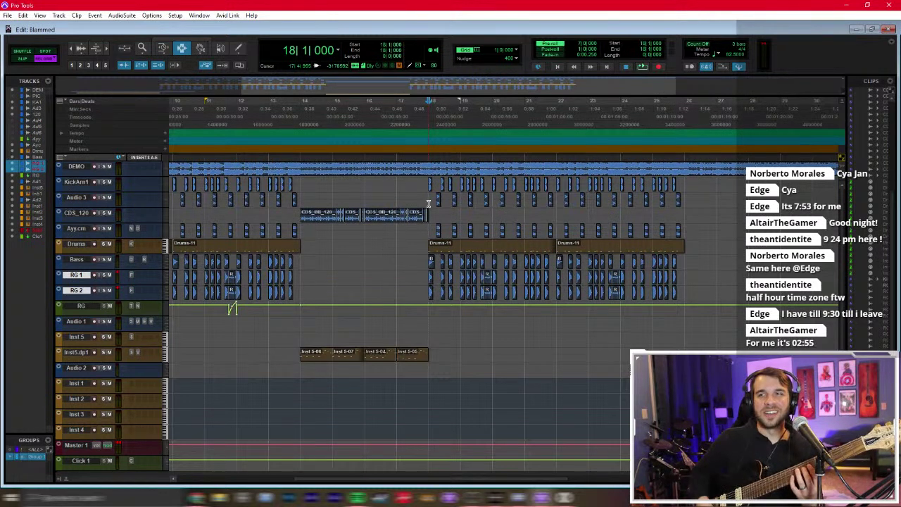
right_click(79, 274)
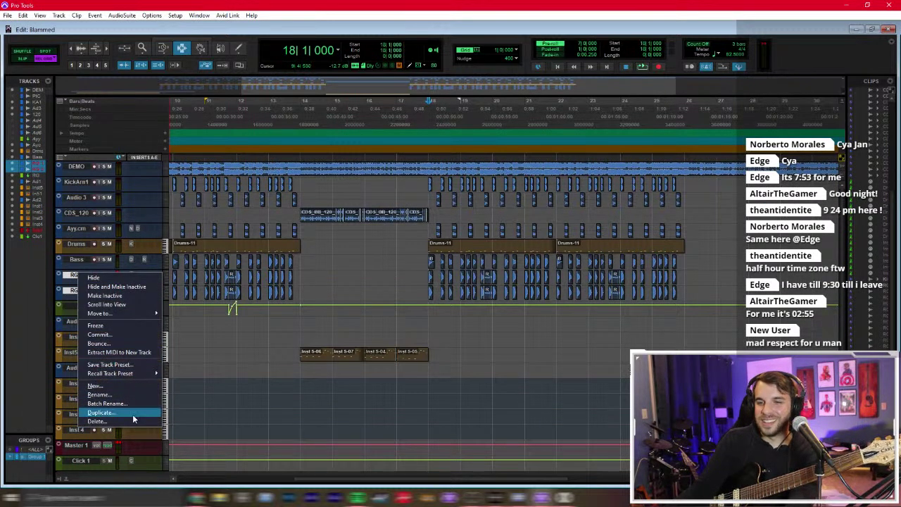
left_click_drag(429, 275, 722, 296)
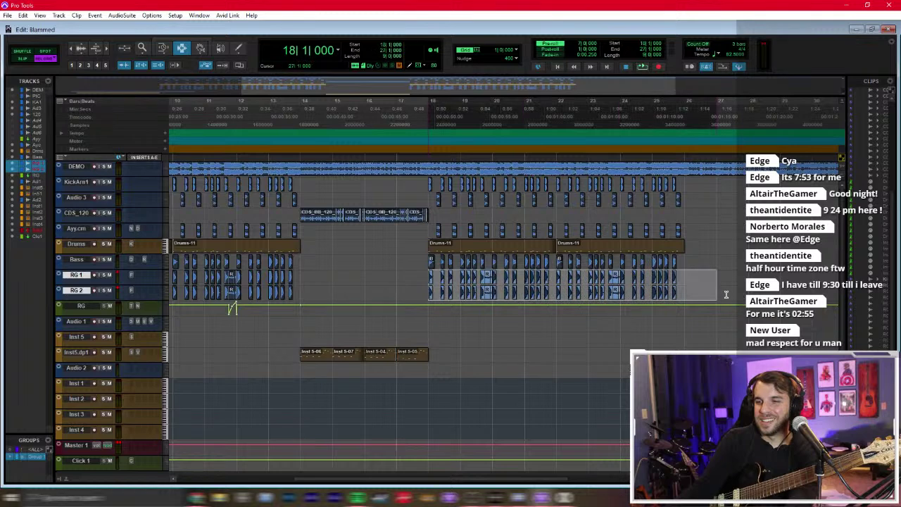
key("Delete")
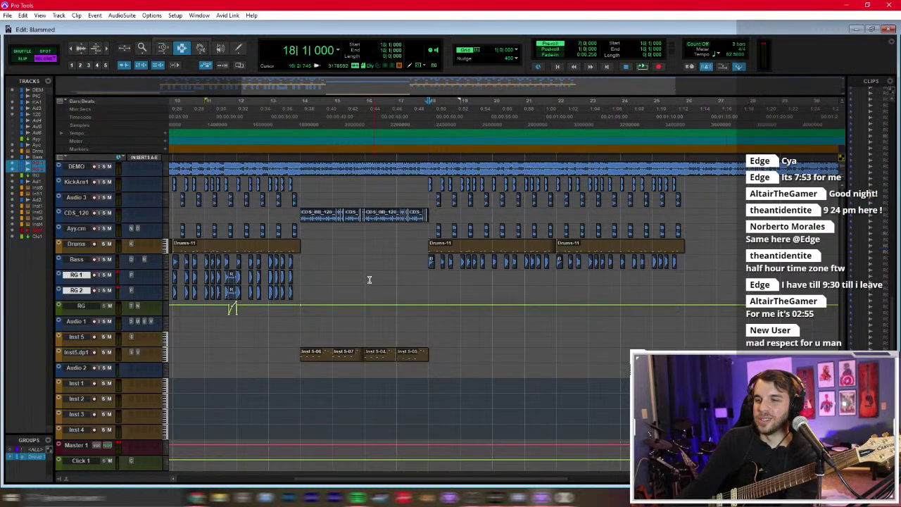
Step: Set the tracks to medium height and arm RG 1 for recording
left_click(167, 279)
left_click(192, 312)
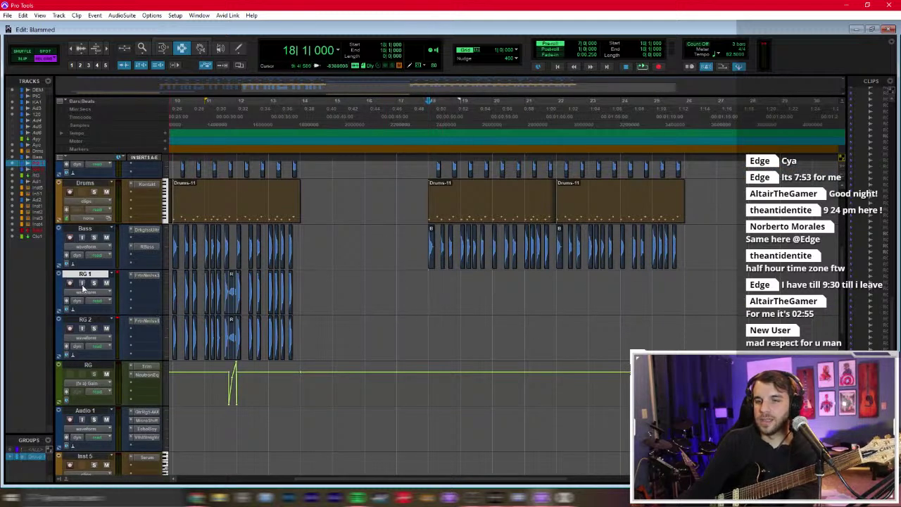
key("space")
key("space")
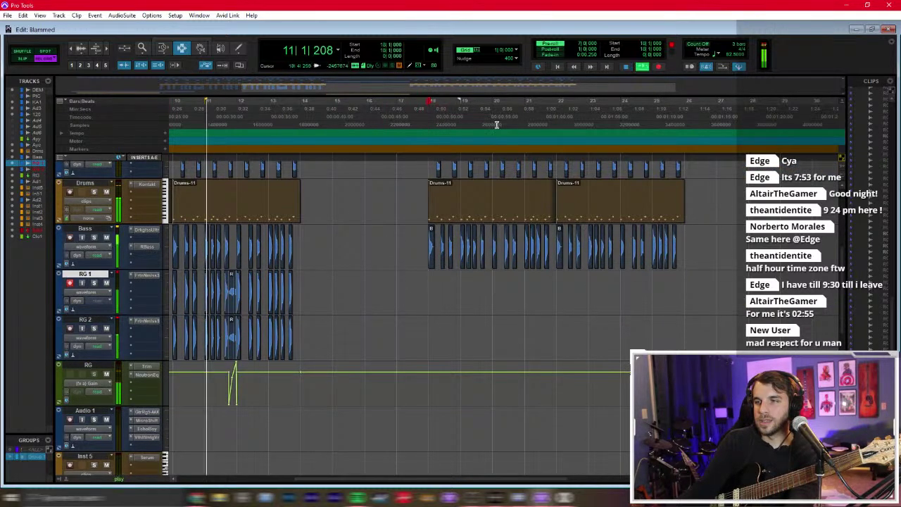
Step: Turn off pre-roll and play the arrangement from bar 18
left_click(544, 49)
key("space")
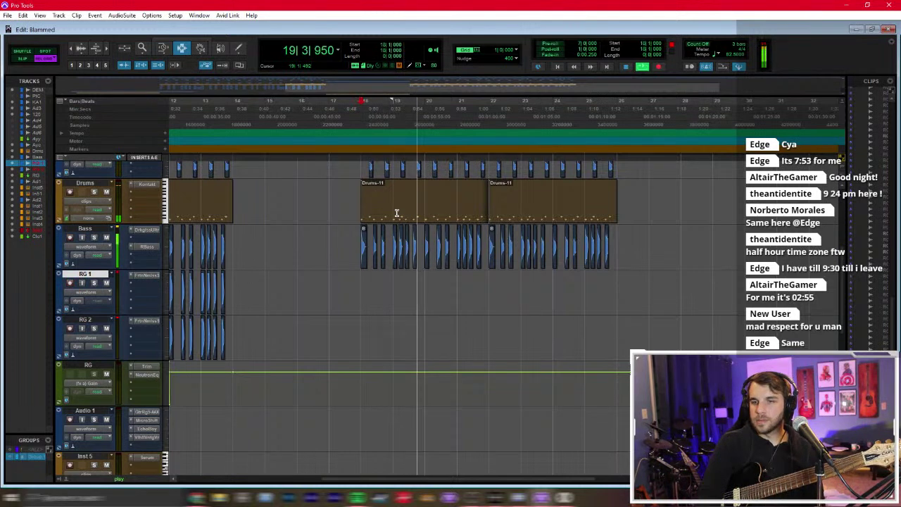
key("space")
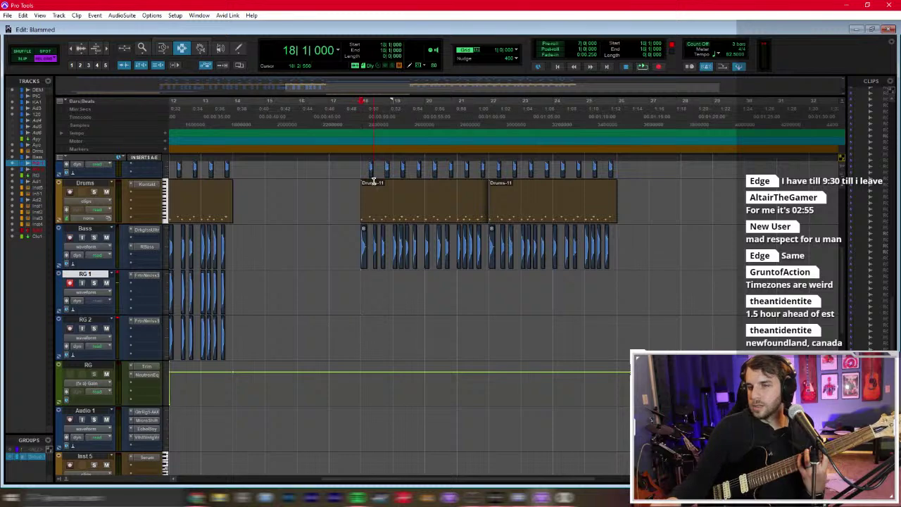
Step: Record a rhythm guitar take on RG 1 from bar 17 to about bar 20
key("ctrl+space")
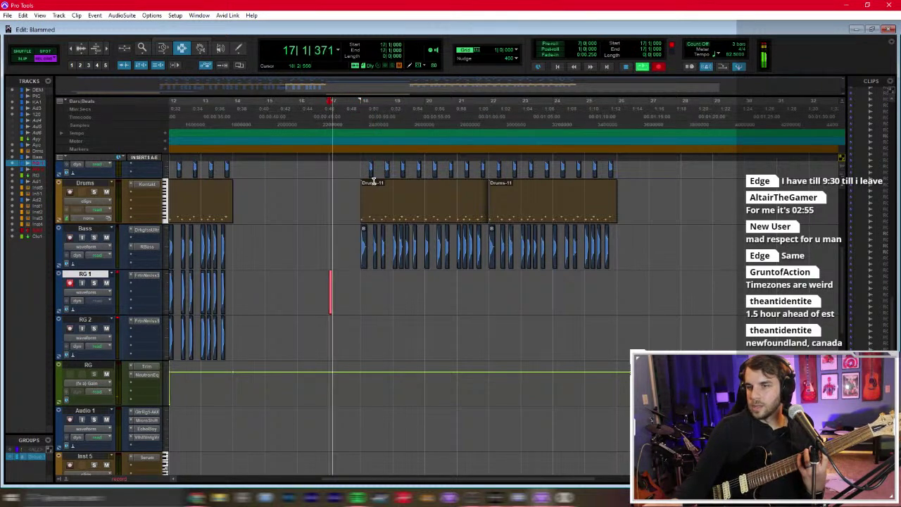
scroll(373, 181, "up", 3)
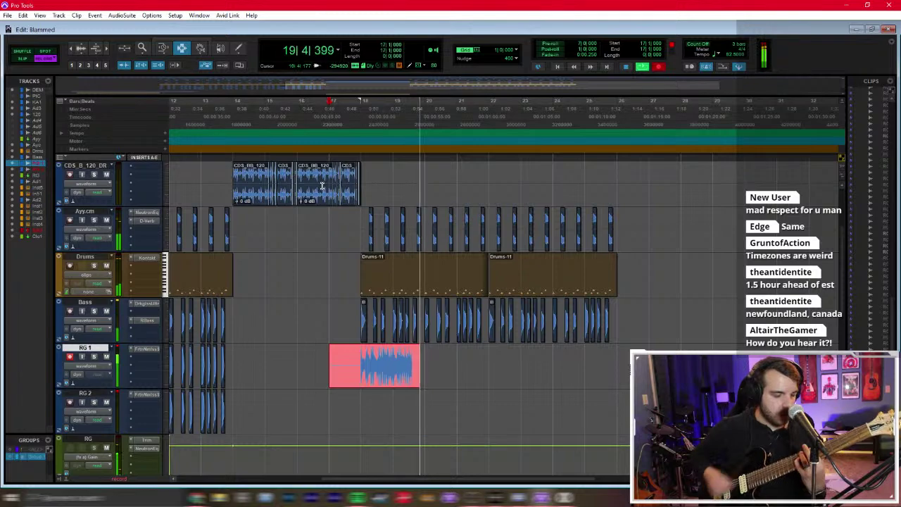
key("space")
Step: Arm RG 2 and record the doubled rhythm guitar take from bar 17 to about bar 20
left_click(326, 418)
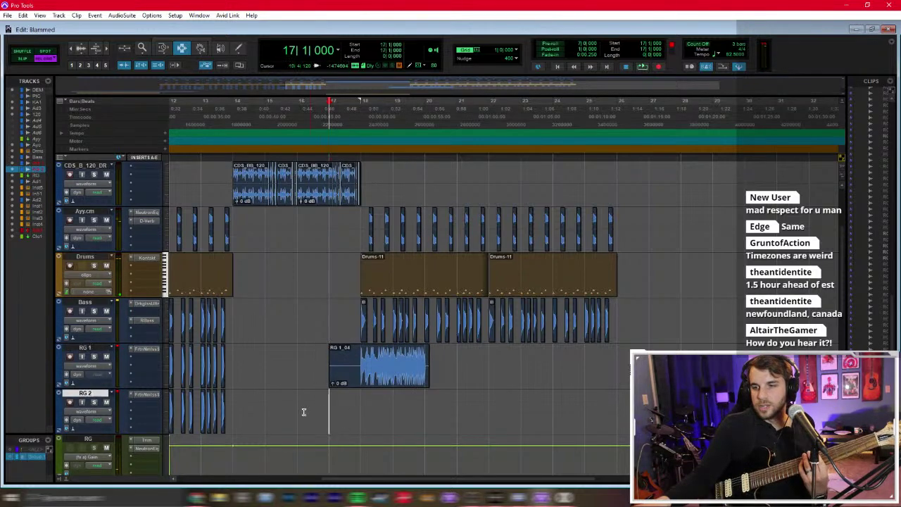
left_click(70, 401)
scroll(120, 251, "up", 3)
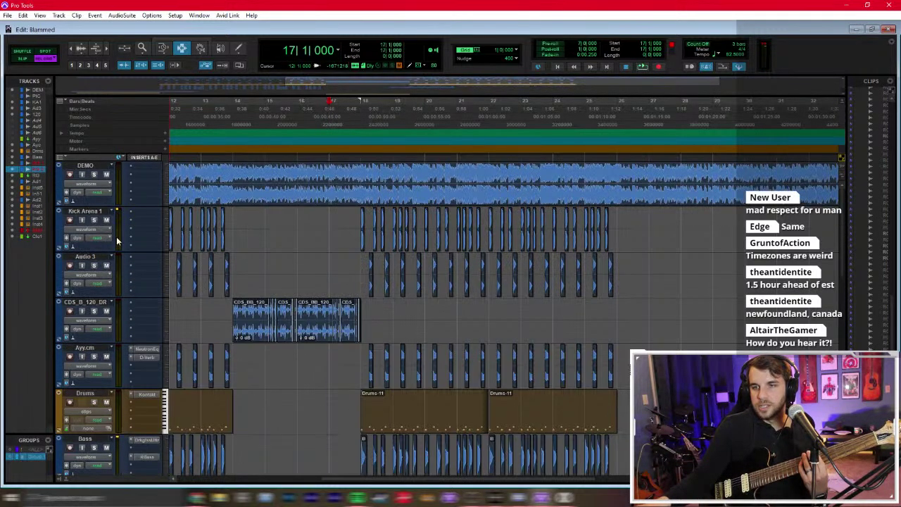
scroll(107, 183, "down", 4)
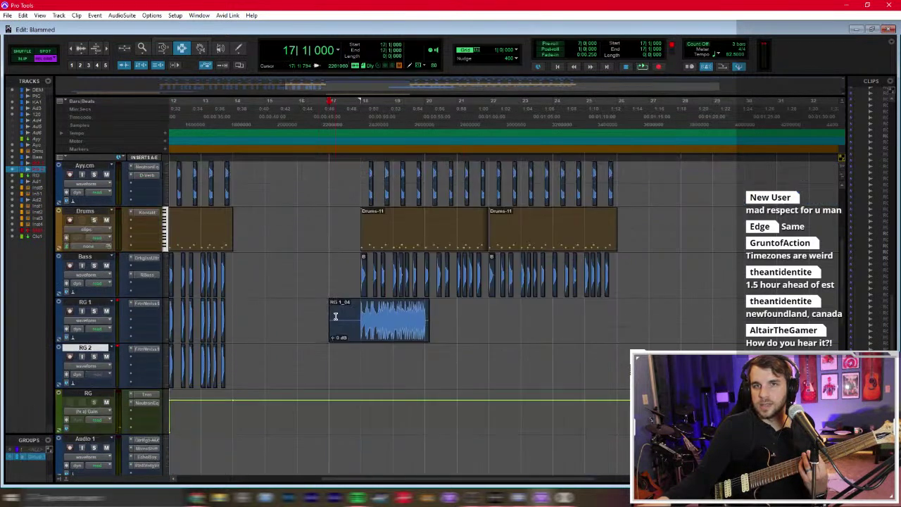
key("ctrl+space")
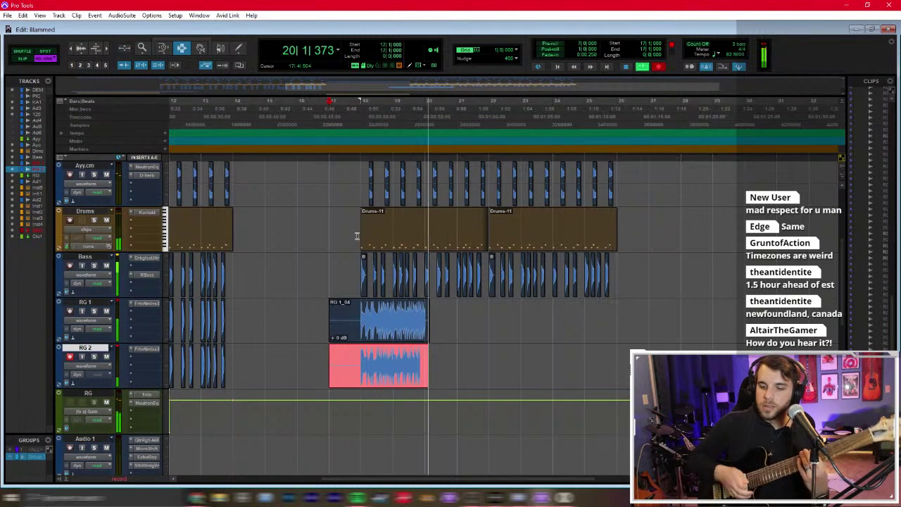
key("space")
Step: Place the cursor at bar 20 on RG 1 and play the arrangement from there
left_click(425, 317)
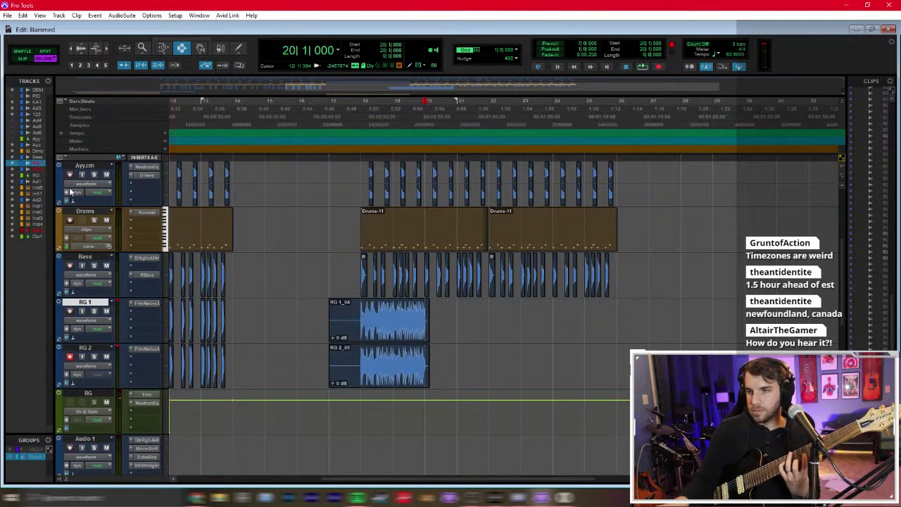
key("ctrl+]")
key("ctrl+]")
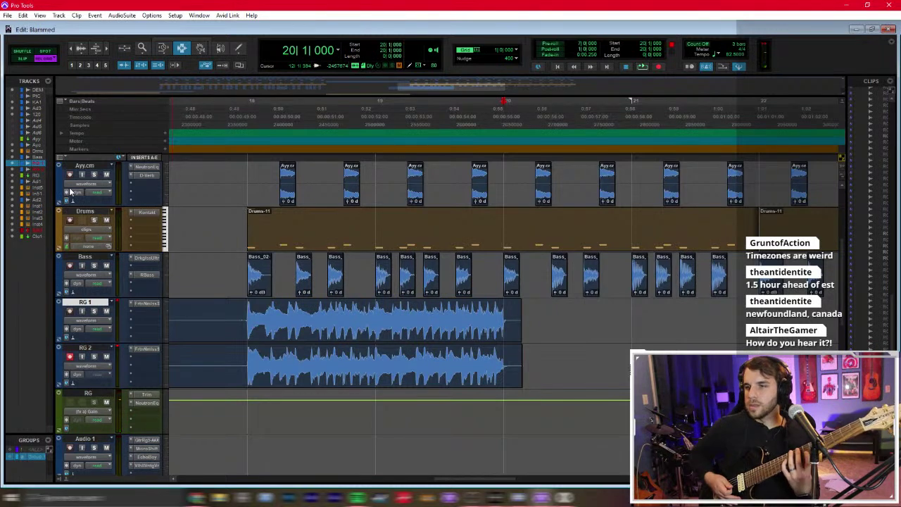
key("space")
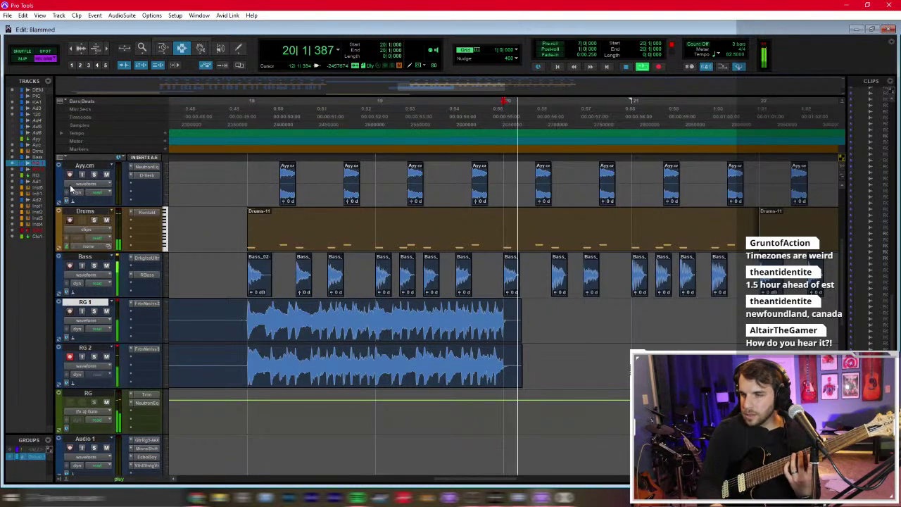
key("space")
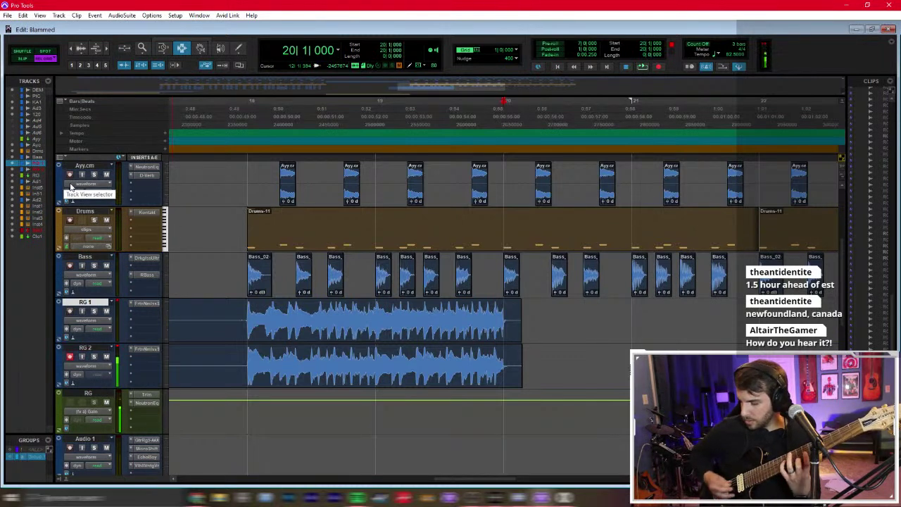
Step: Record a short guitar take on RG 2 from bar 20, enable count-off and move the cursor to bar 17
key("space")
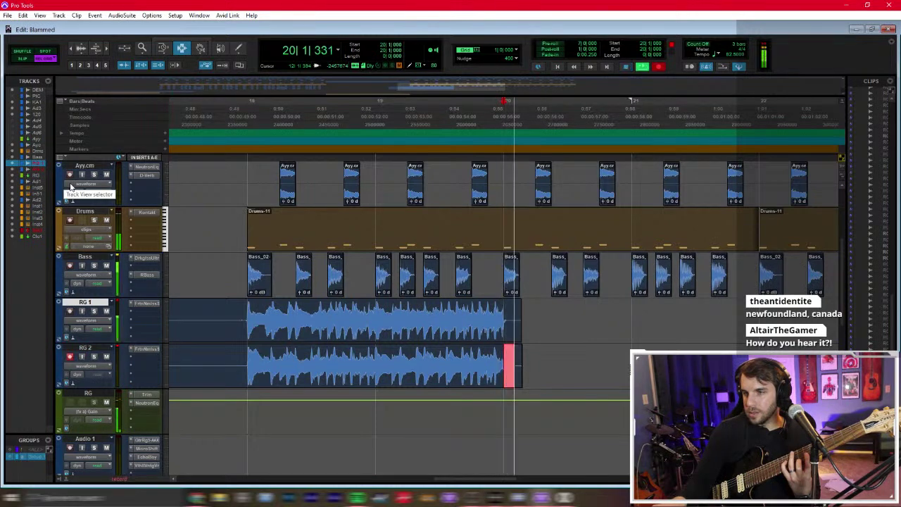
key("space")
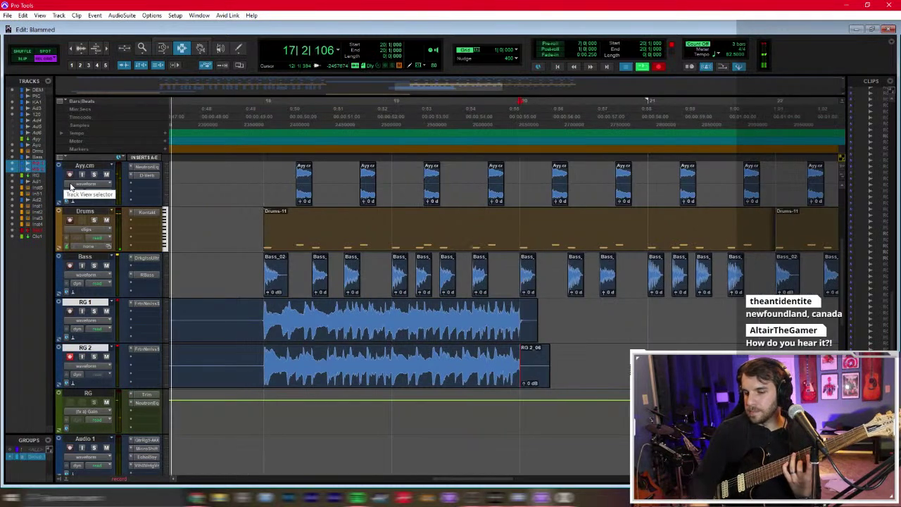
left_click(512, 262)
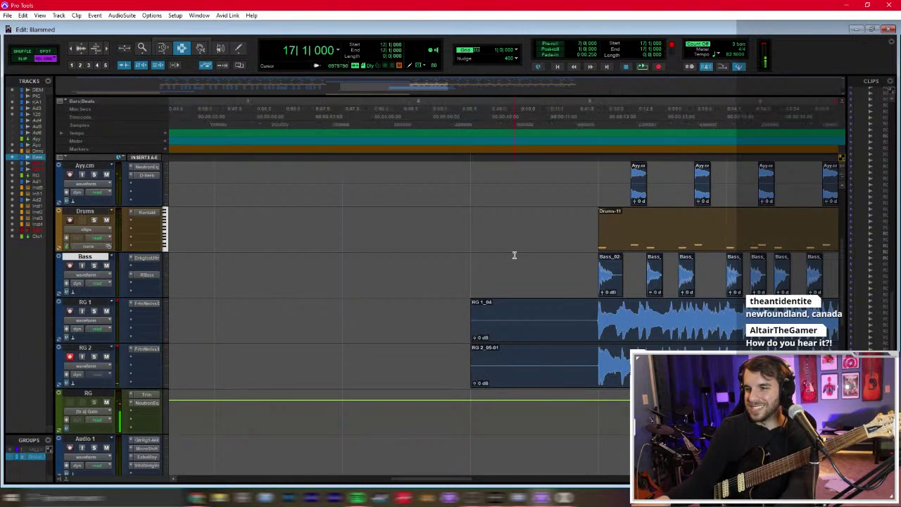
key("e")
key("e")
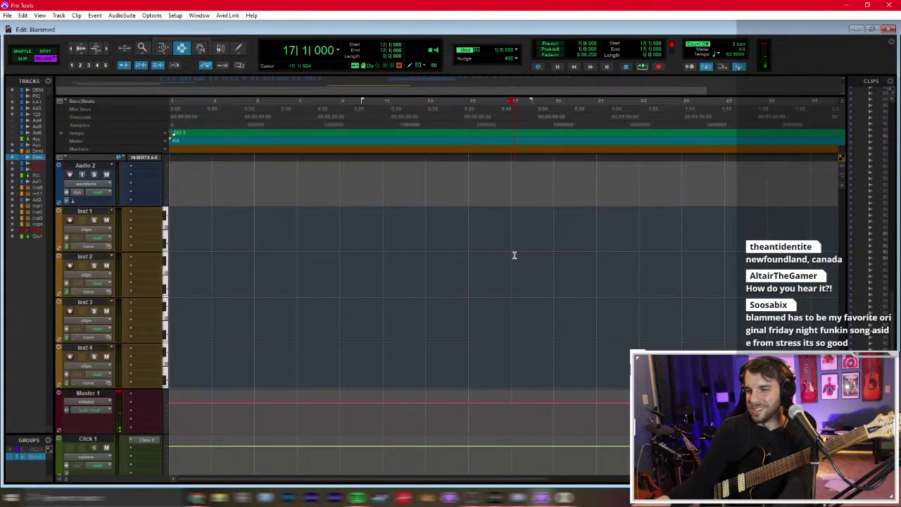
key("r")
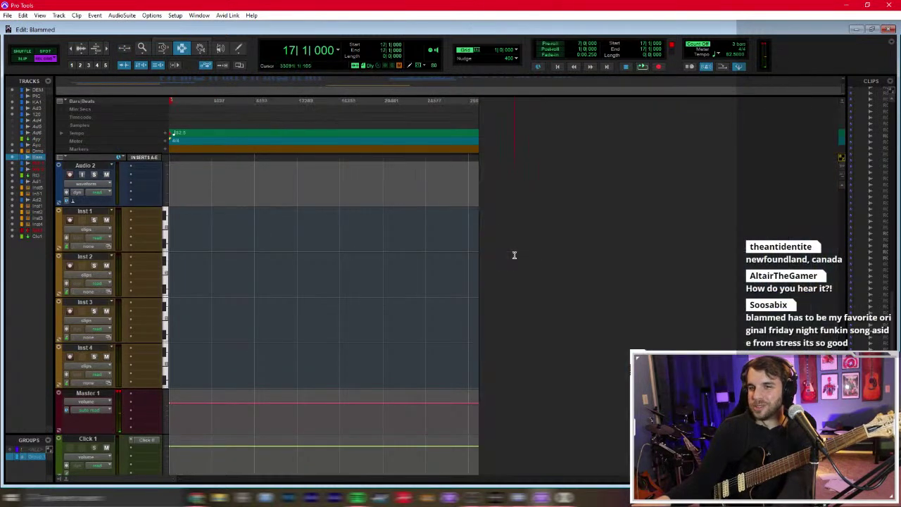
left_click(277, 288)
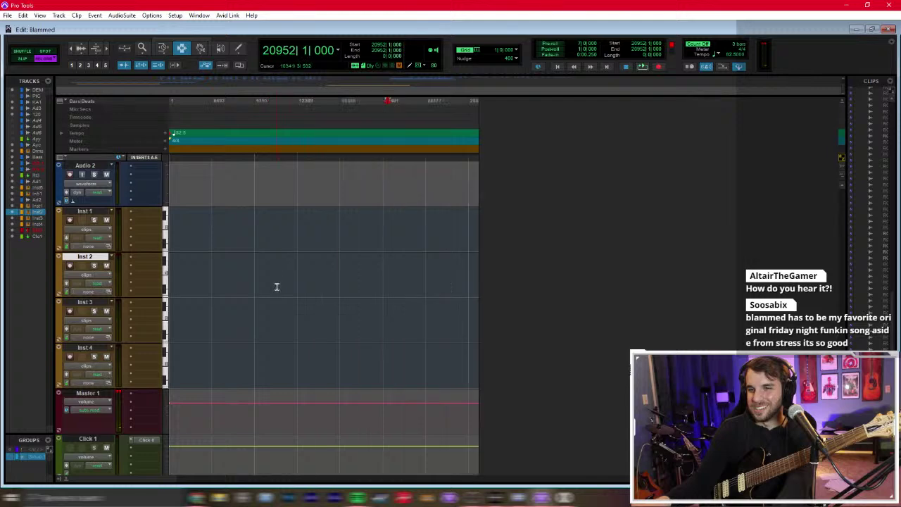
scroll(307, 289, "up", 10)
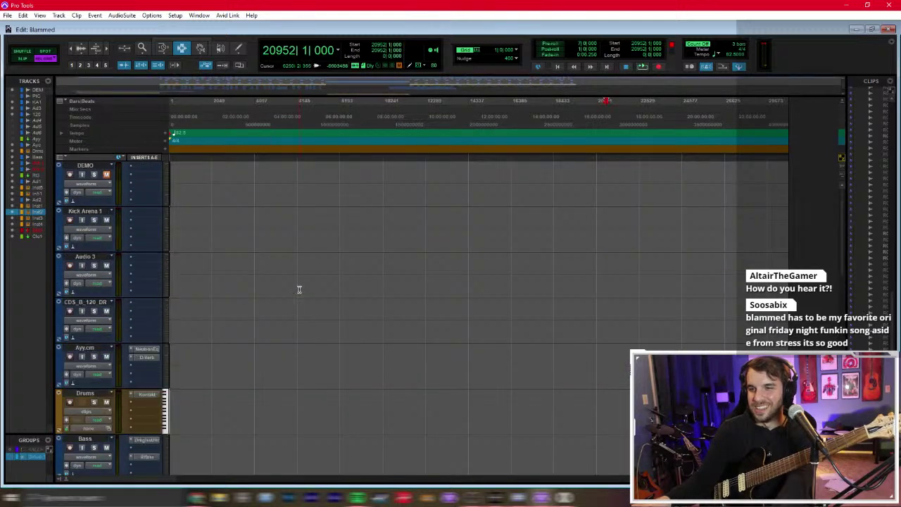
key("Return")
key("t")
key("t")
key("t")
key("t")
key("t")
key("t")
key("t")
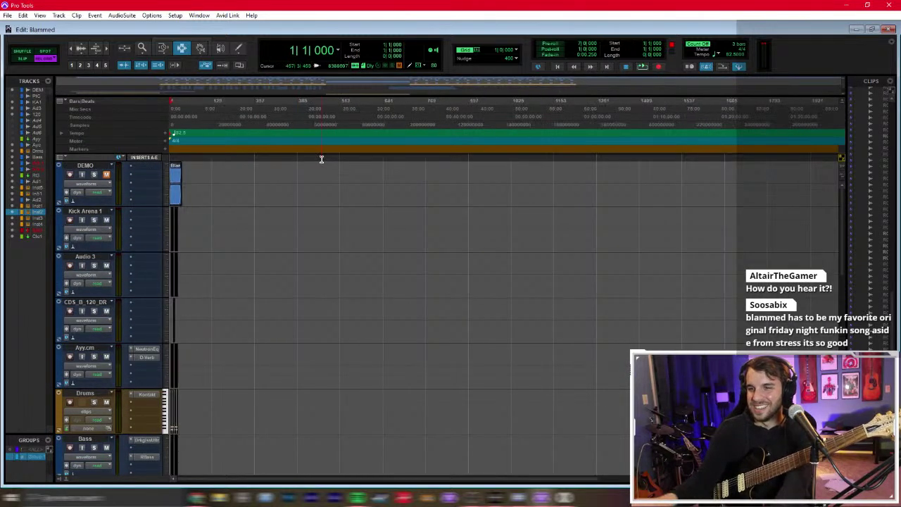
key("t")
Step: Place the cursor at bar 20 on RG 2 and set the count-off to 1 bar
scroll(291, 306, "down", 6)
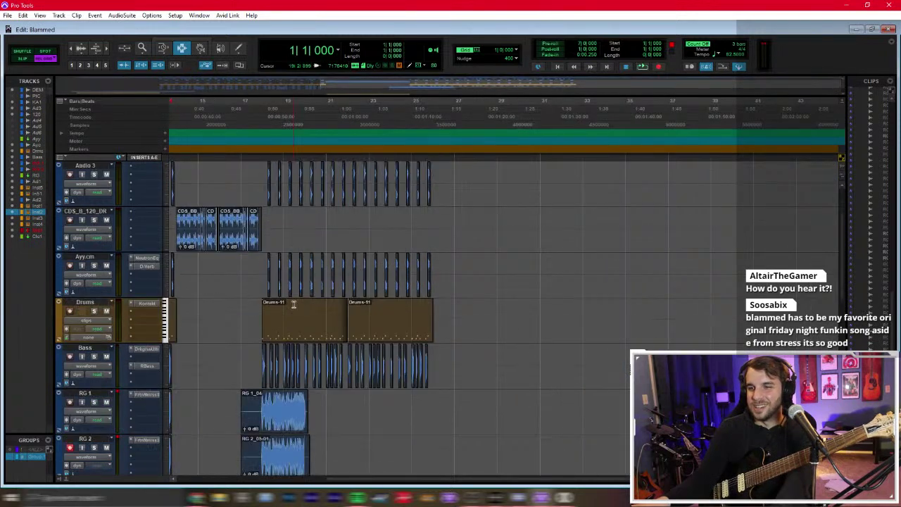
left_click(309, 321)
key("t")
key("t")
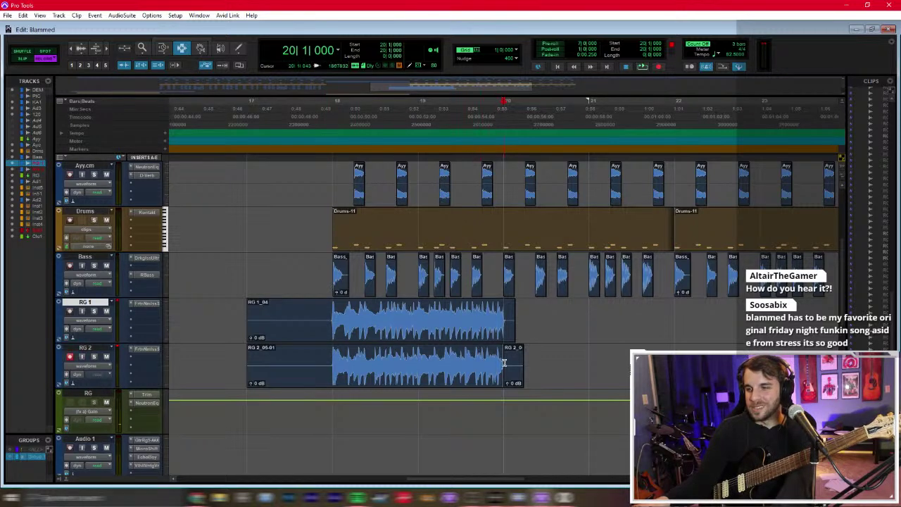
key(";")
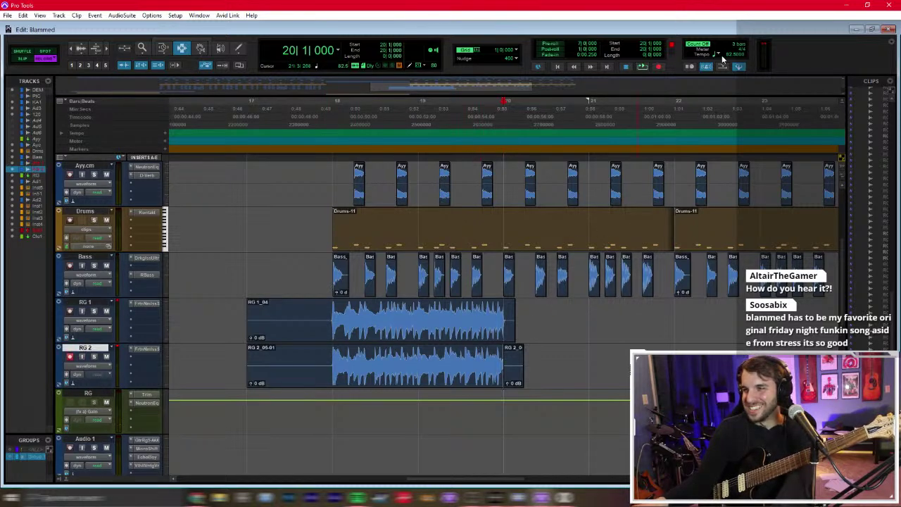
double_click(736, 45)
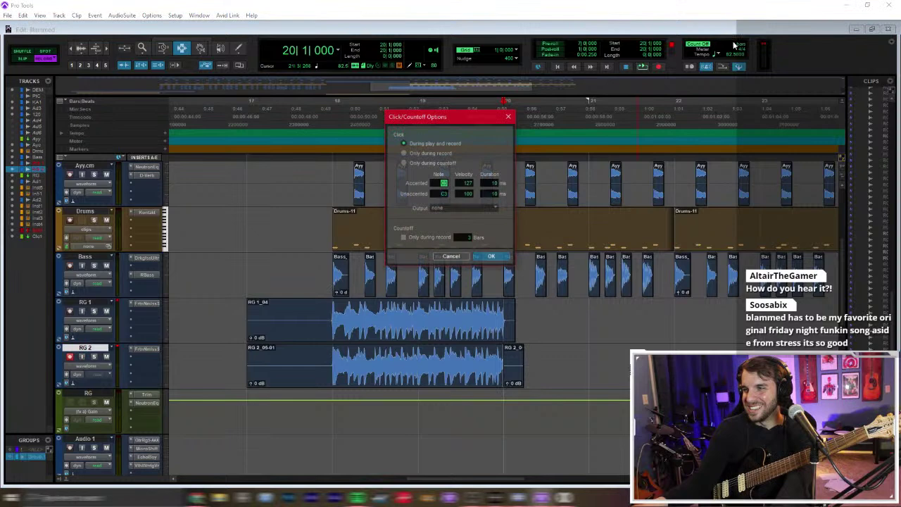
left_click(488, 257)
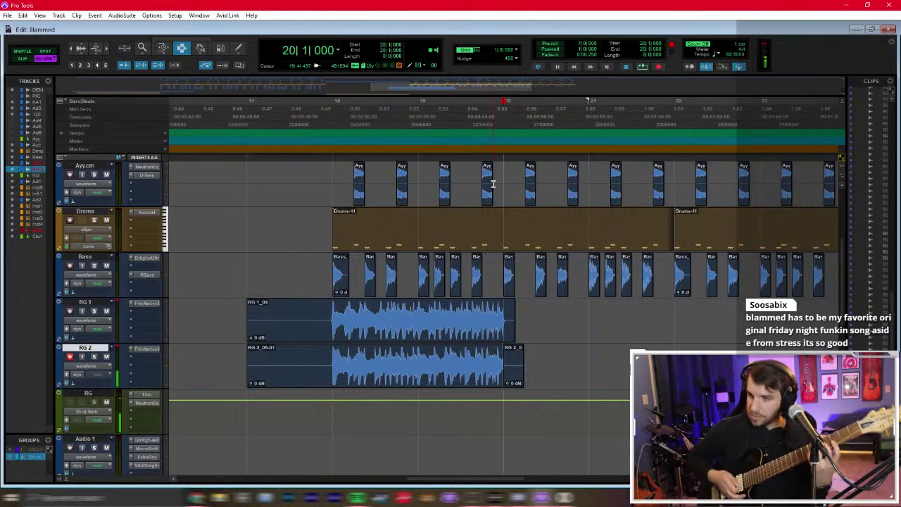
Step: Record the rhythm guitar part on RG 2 from bar 20 to about bar 21, retaking it twice
key("space")
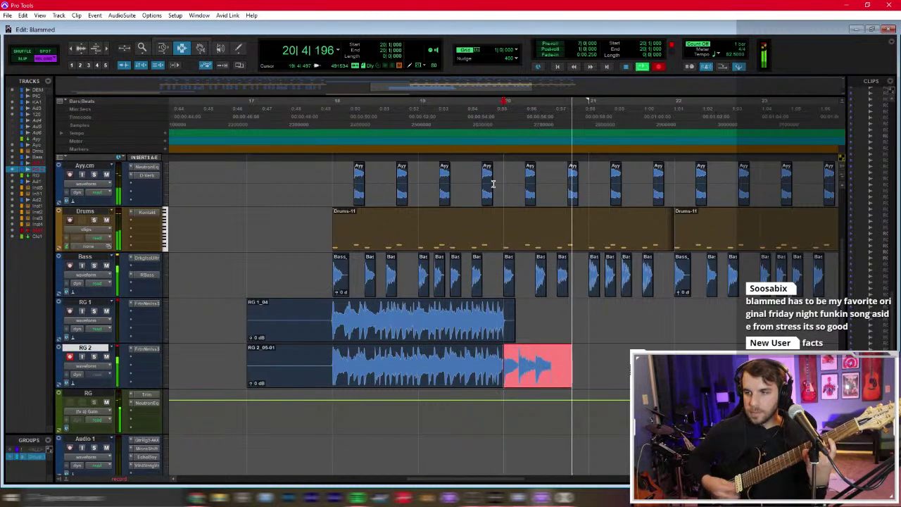
key("space")
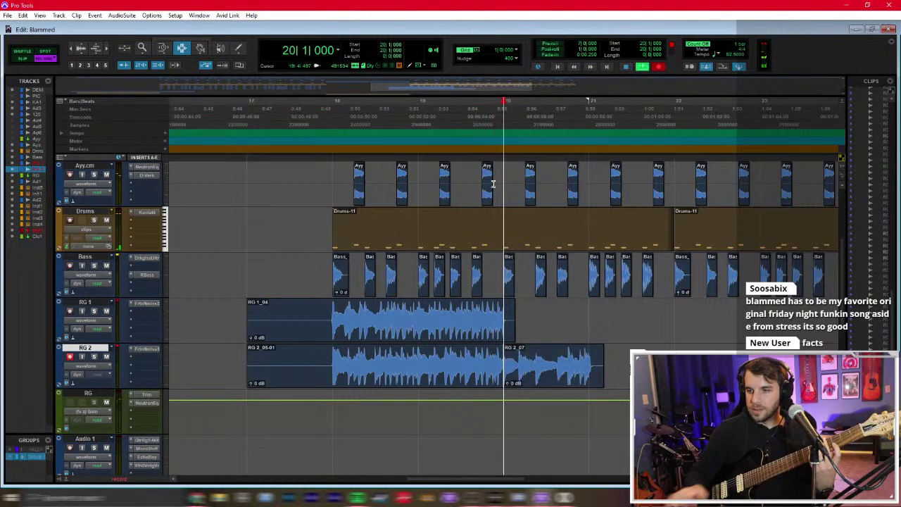
key("ctrl+space")
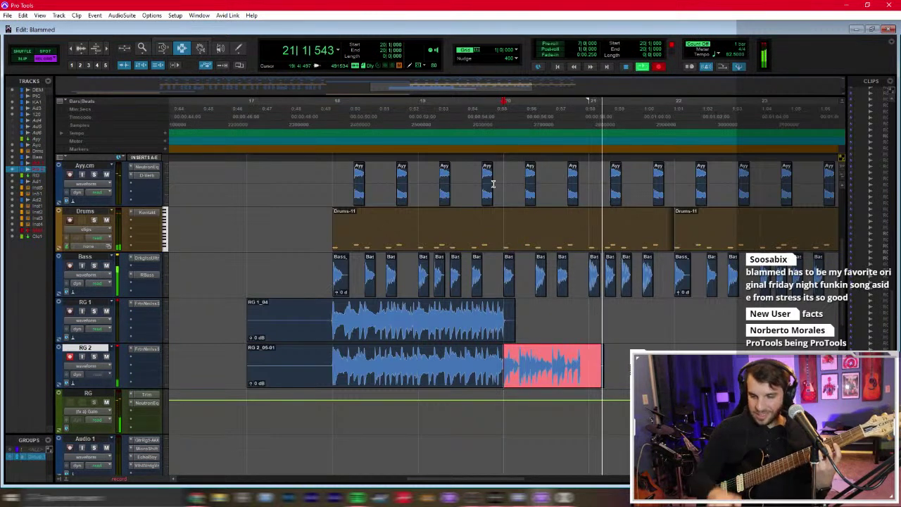
key("space")
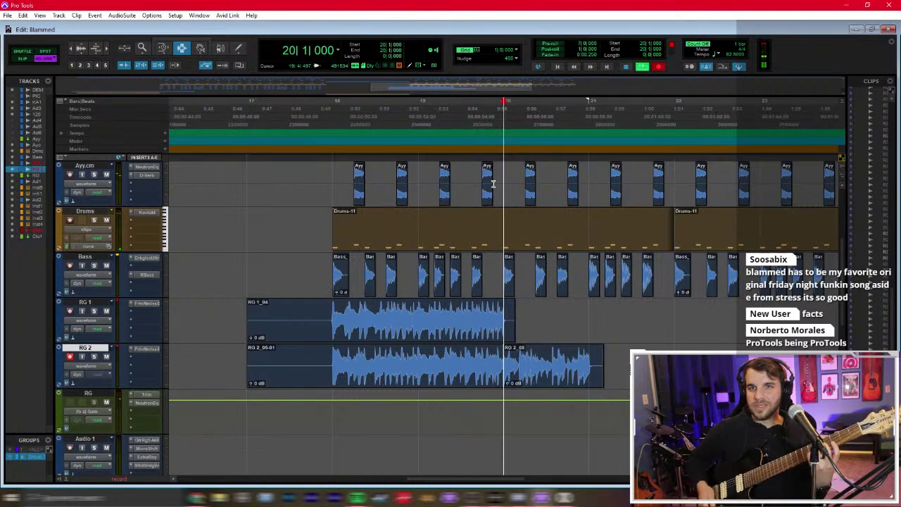
key("ctrl+space")
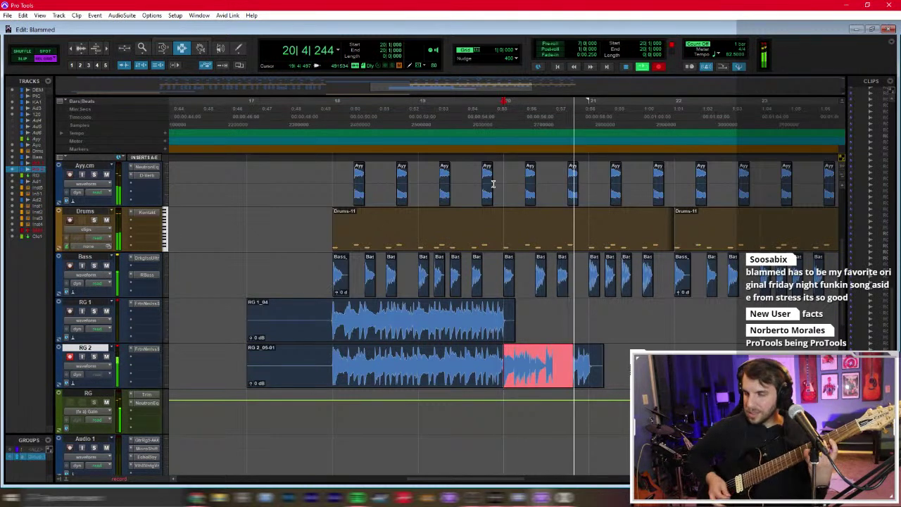
key("space")
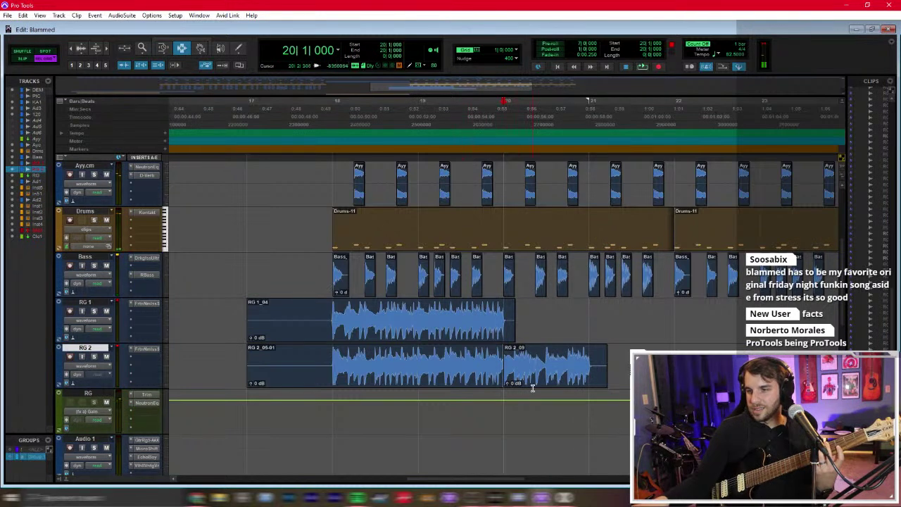
Step: Arm RG 1 instead of RG 2, record the doubled guitar part from bar 20 to about bar 21 with one retake, and disarm it
left_click(69, 357)
left_click(69, 310)
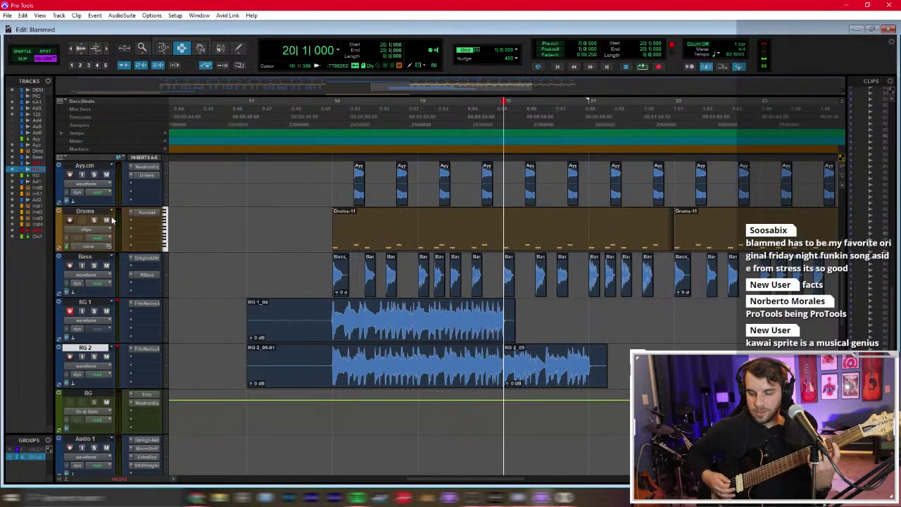
key("space")
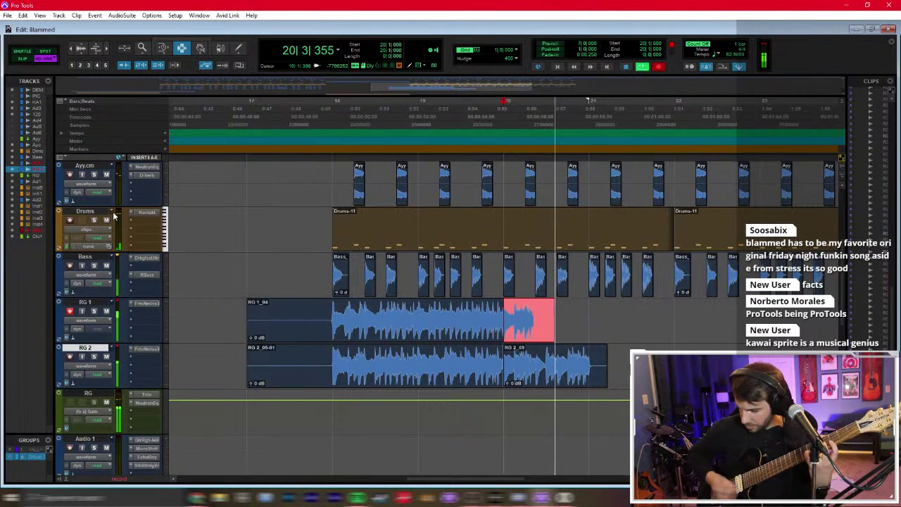
key("space")
key("space")
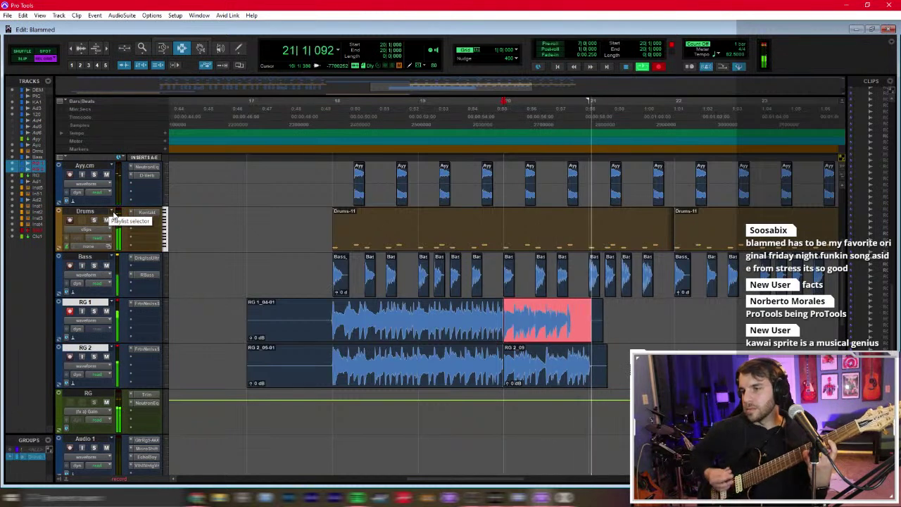
key("space")
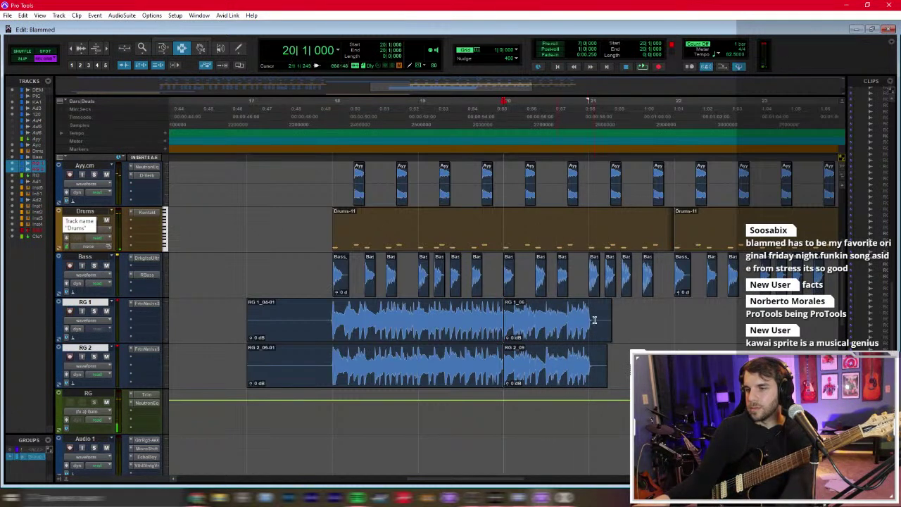
left_click(70, 311)
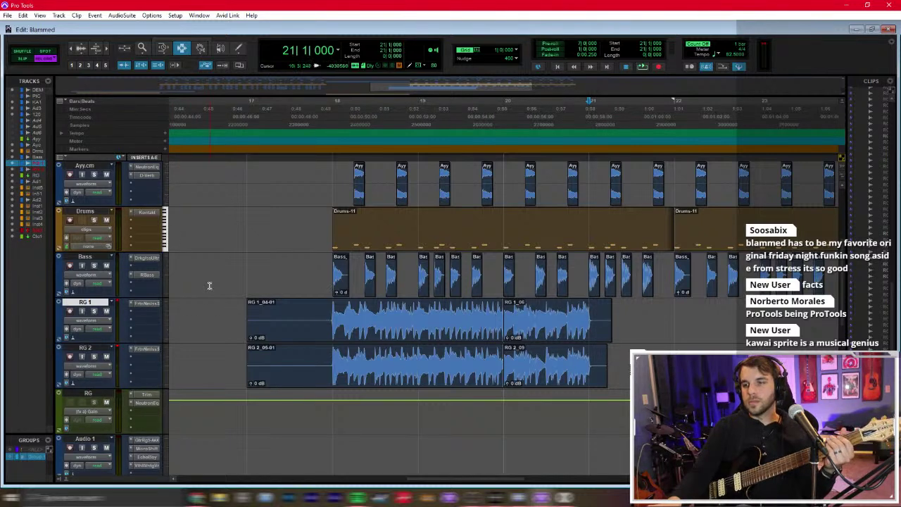
Step: Arm RG 1, record the ending guitar phrase from bar 21 to about bar 22, and disarm the track
key("ctrl+space")
key("Return")
left_click(68, 311)
key("ctrl+space")
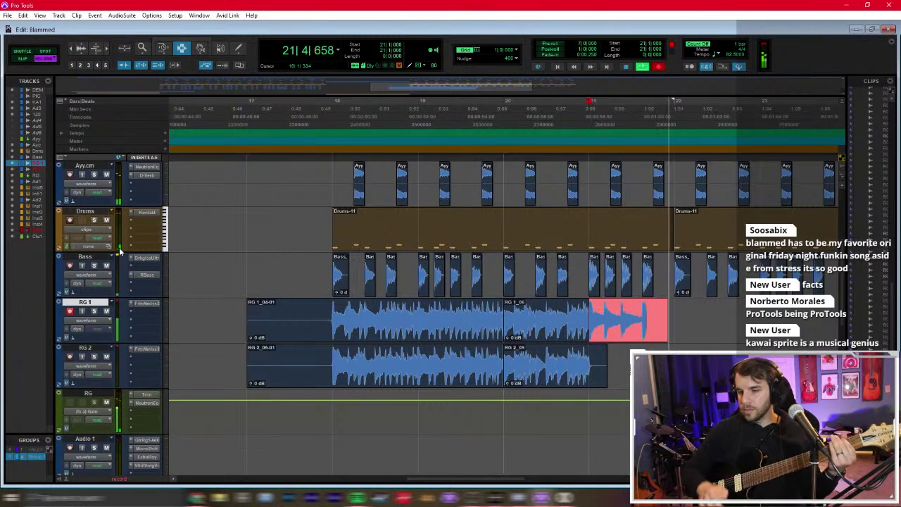
key("space")
left_click(68, 310)
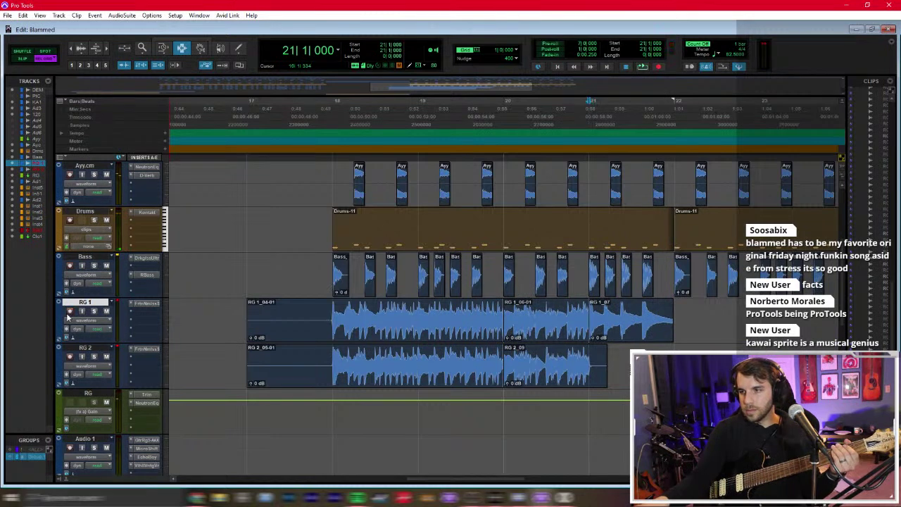
Step: Arm RG 2 and record the doubled guitar phrase from bar 21 to about bar 22
left_click(69, 357)
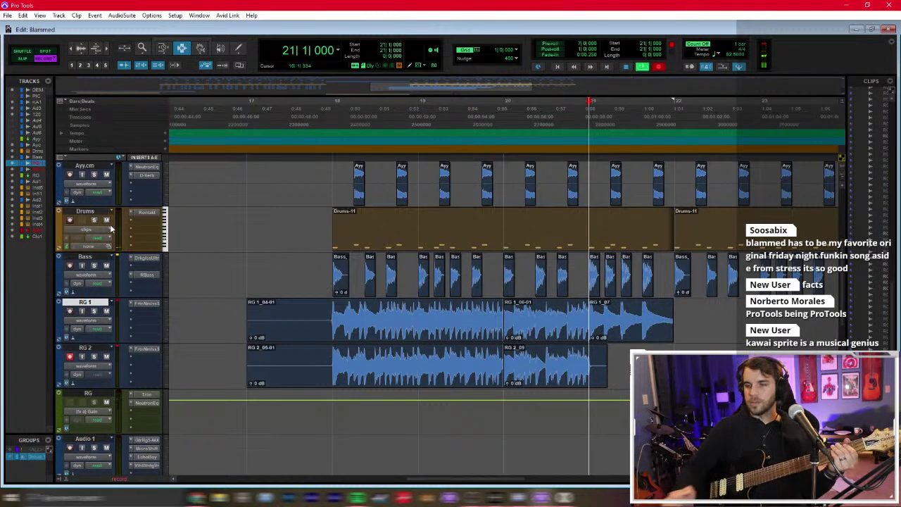
key("ctrl+space")
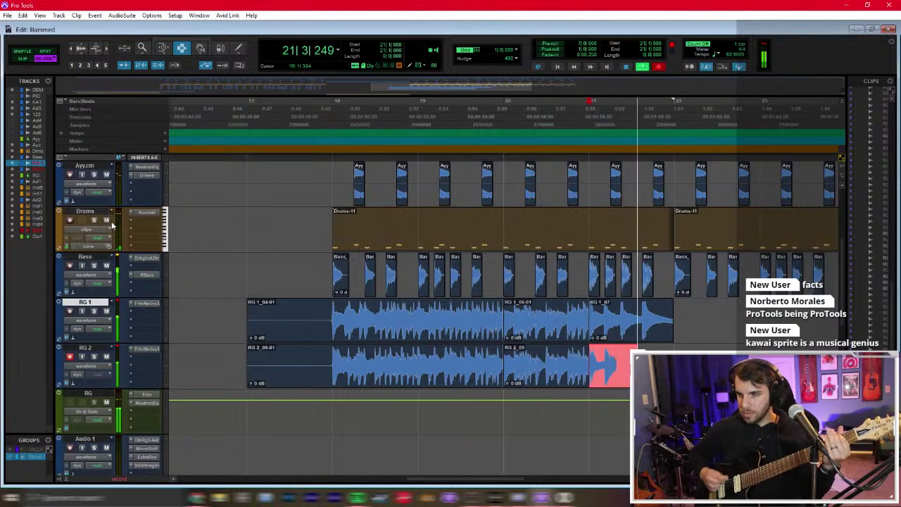
key("space")
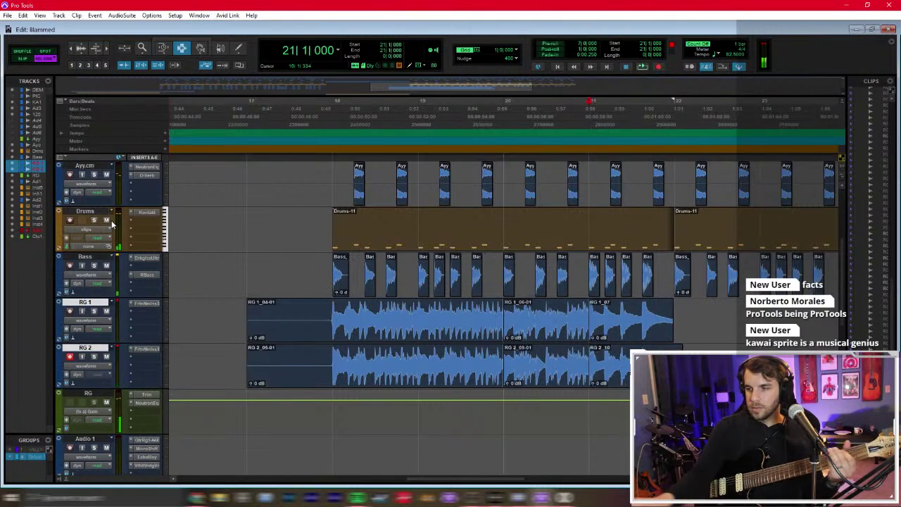
Step: Solo the DEMO track and play the reference from bar 22
scroll(111, 223, "up", 5)
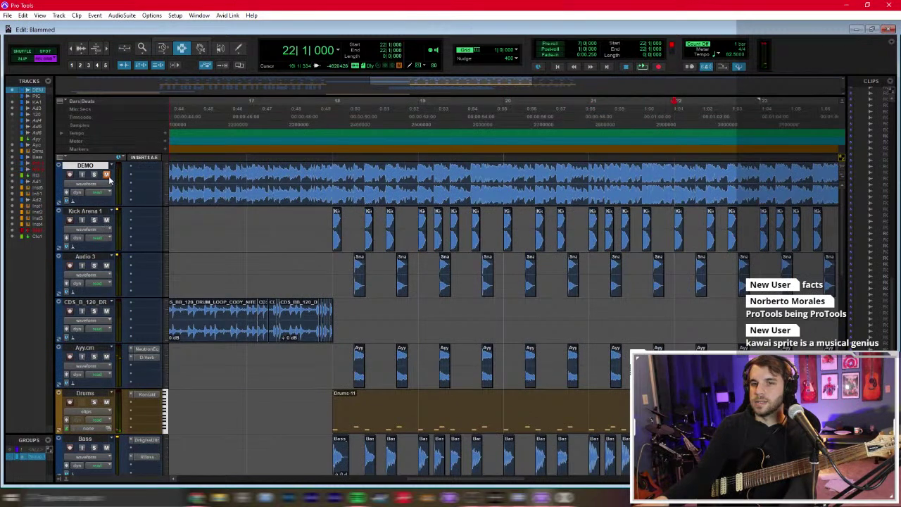
left_click(93, 174)
key("space")
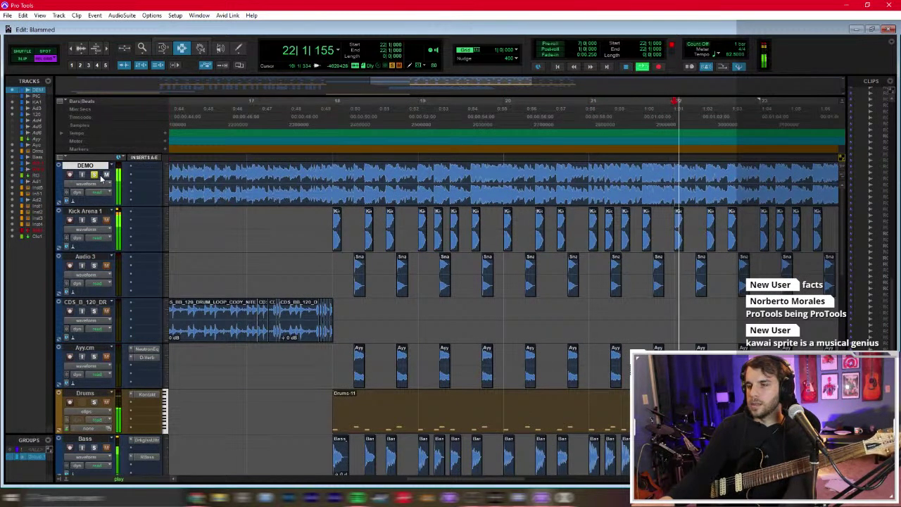
Step: Duplicate the RG 1 and RG 2 guitar section from bars 18 to 22 so the copy starts at bar 22
key("r")
scroll(281, 282, "down", 5)
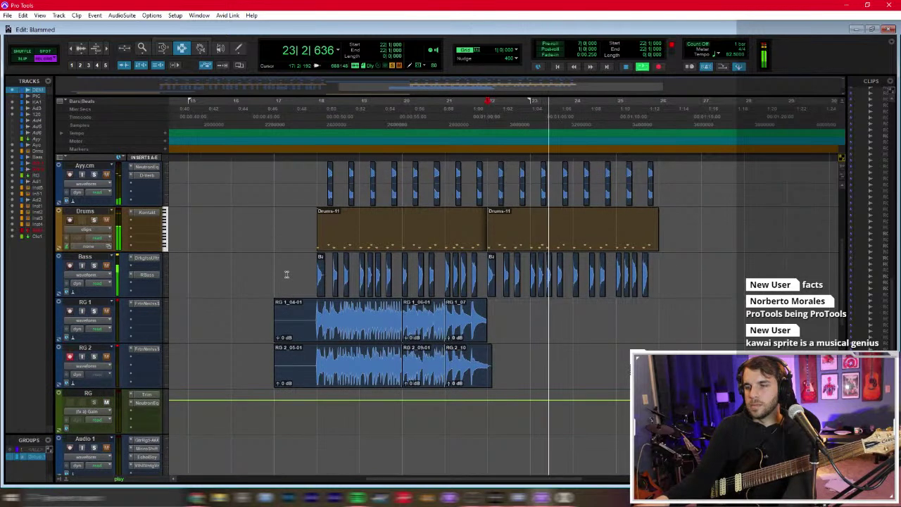
left_click(319, 326)
left_click_drag(319, 326, 490, 355)
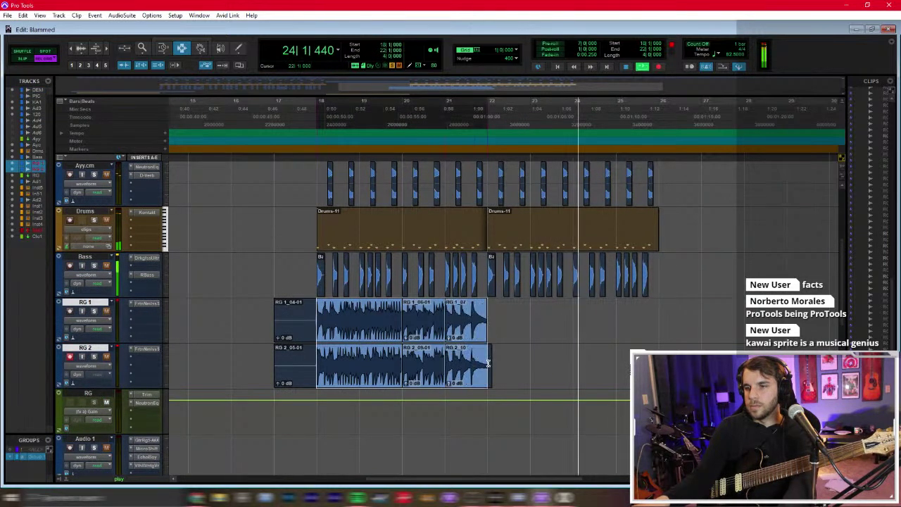
key("ctrl+d")
scroll(514, 341, "up", 3)
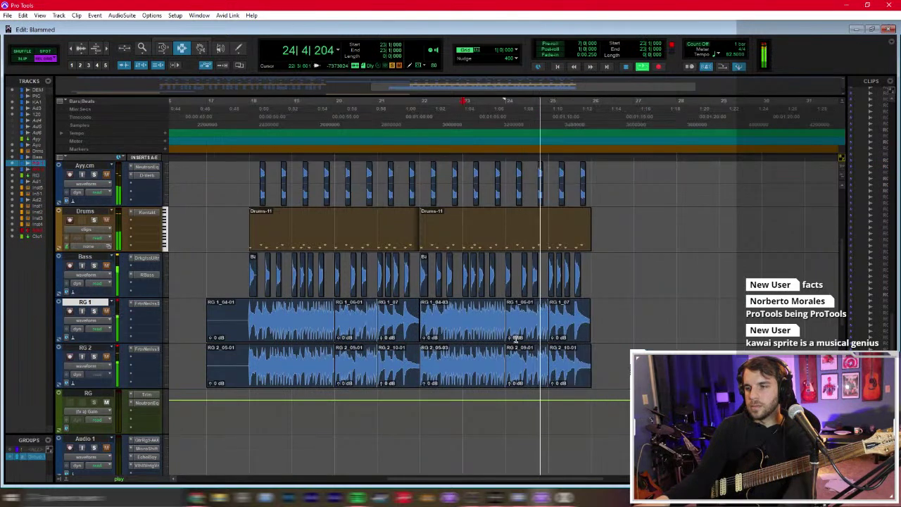
Step: Copy the CDS_B_120_DR drum loop clips from bars 14 to 18 to bar 26 on the same track
scroll(517, 340, "up", 3)
scroll(517, 340, "down", 3)
key("ctrl+bracketleft")
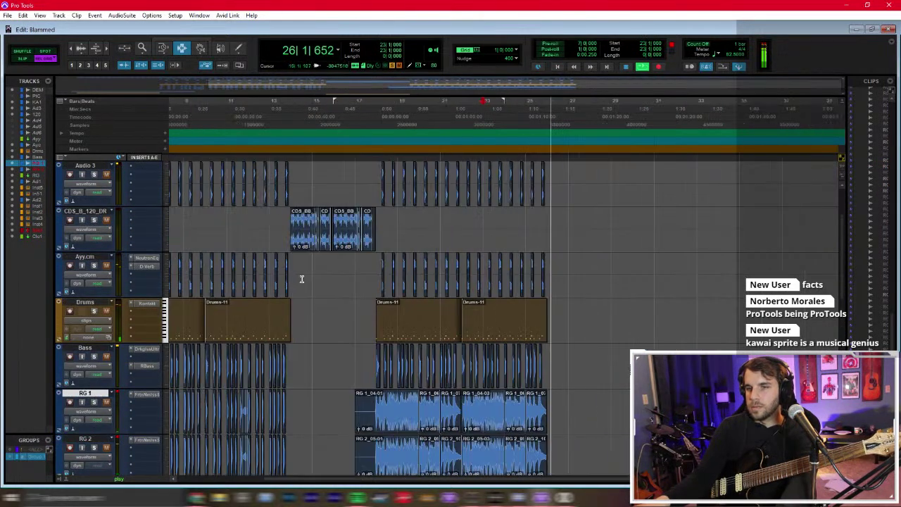
scroll(298, 277, "up", 3)
left_click_drag(292, 321, 377, 326)
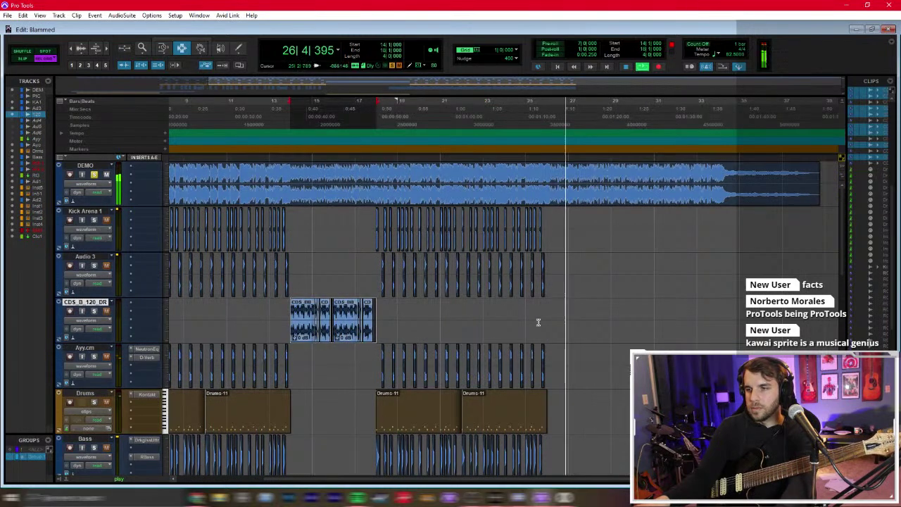
left_click_drag(634, 321, 545, 317)
Step: Copy the Inst 5.dup1 synth clips from bars 14 to 18 to bar 26 on the same track
scroll(302, 446, "down", 9)
left_click_drag(302, 446, 382, 446)
left_click(546, 450)
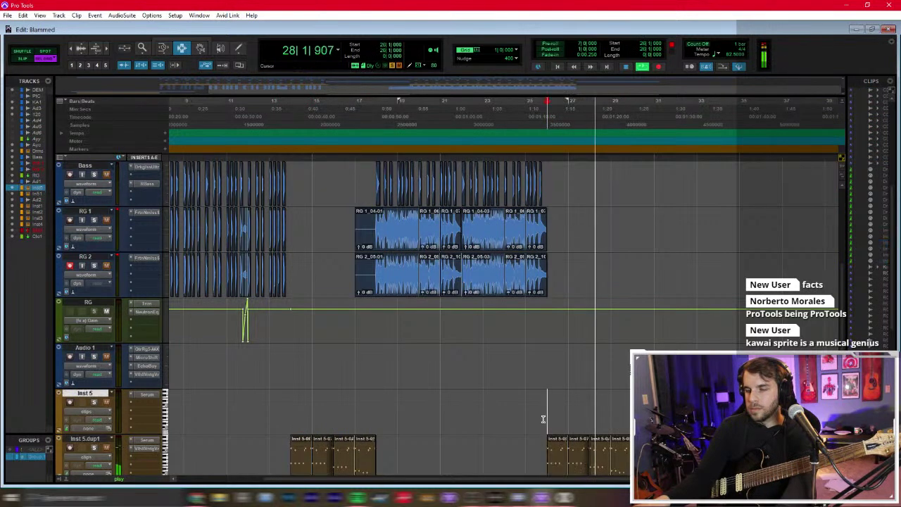
Step: Duplicate the CDS_B_120_DR drum loop clips from bars 26 to 30 so the copy starts at bar 30
scroll(563, 366, "up", 9)
left_click(596, 275)
key("ctrl+alt+z")
key("ctrl+]")
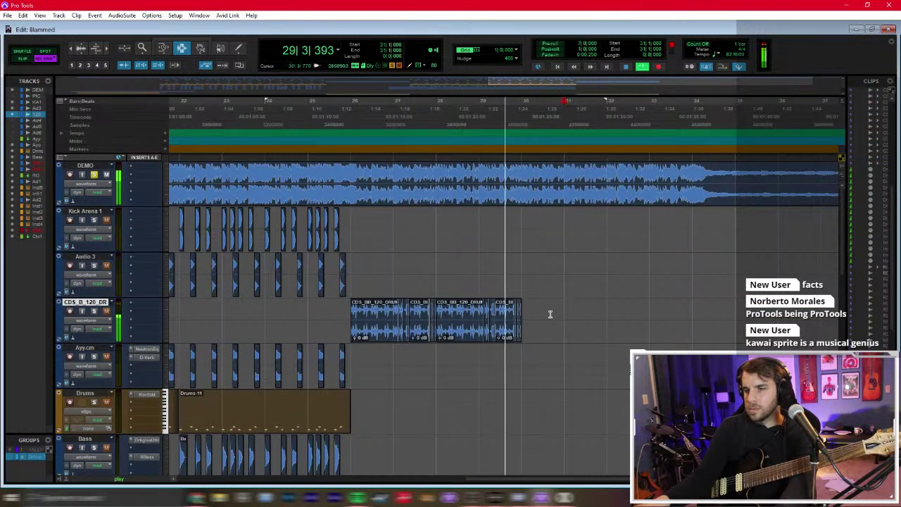
left_click(528, 337)
key("ctrl+d")
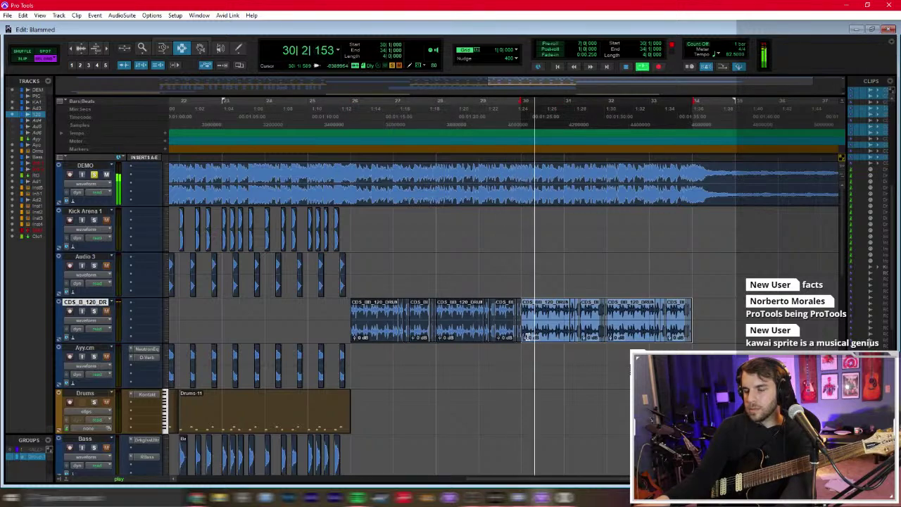
Step: Duplicate the Inst 5.dup1 synth clips from bars 26 to 30 so the copy starts at bar 30
scroll(503, 342, "right", 3)
scroll(468, 353, "down", 2)
scroll(468, 353, "down", 6)
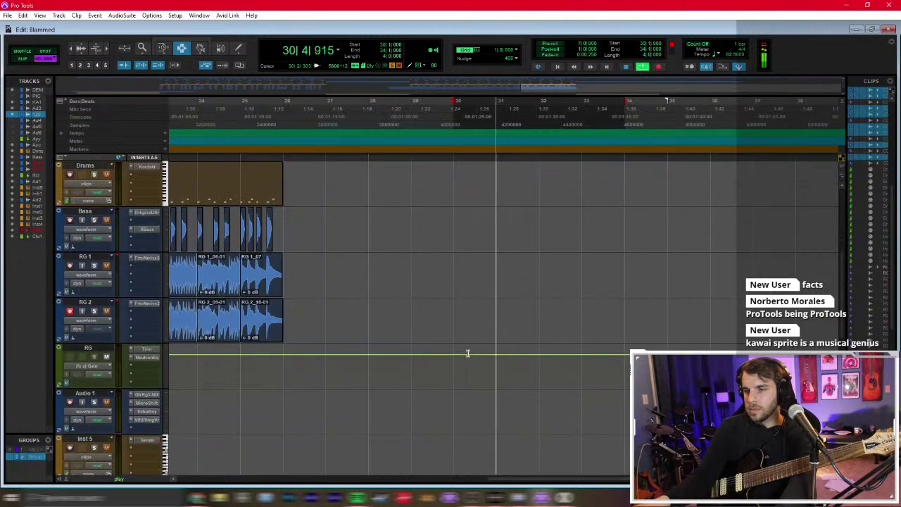
left_click(316, 383)
left_click_drag(331, 385, 439, 387)
key("ctrl+d")
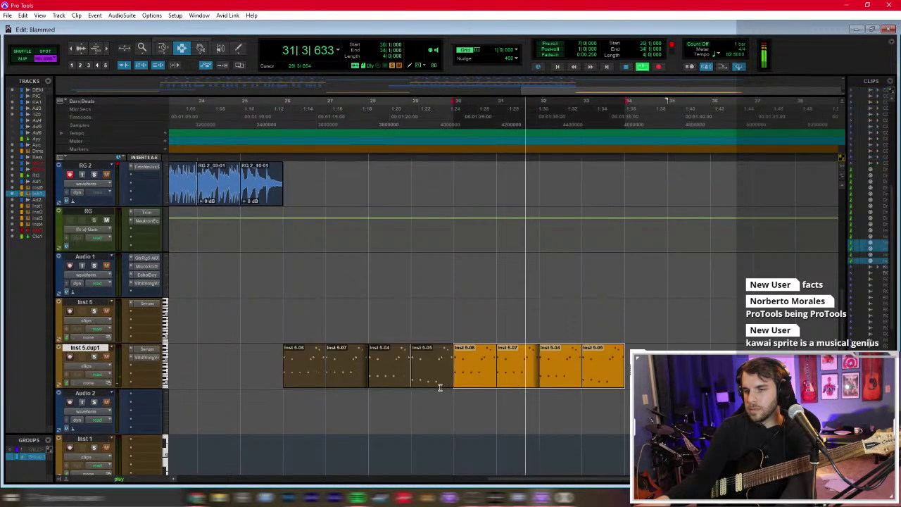
Step: Transpose the Inst 5.dup1 clips from bars 30 to 34 down by one octave
key("alt+t")
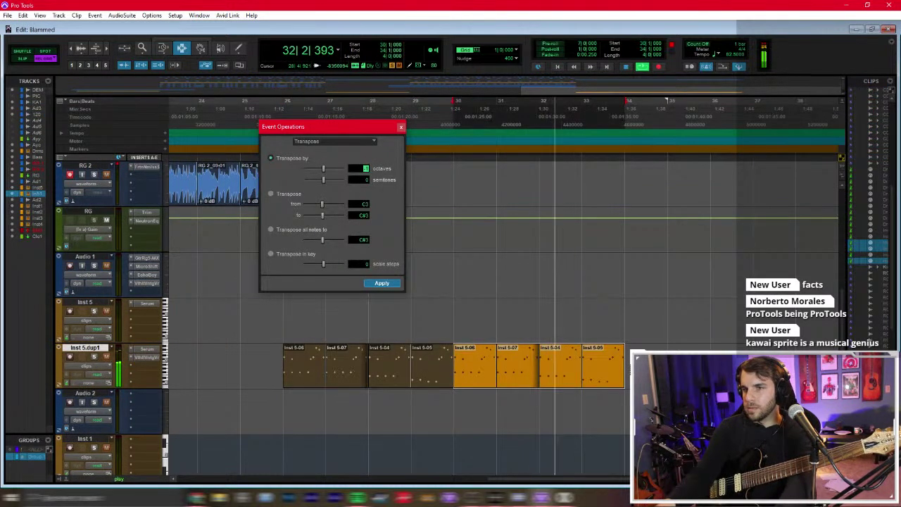
key("Return")
left_click(495, 292)
scroll(496, 323, "up", 10)
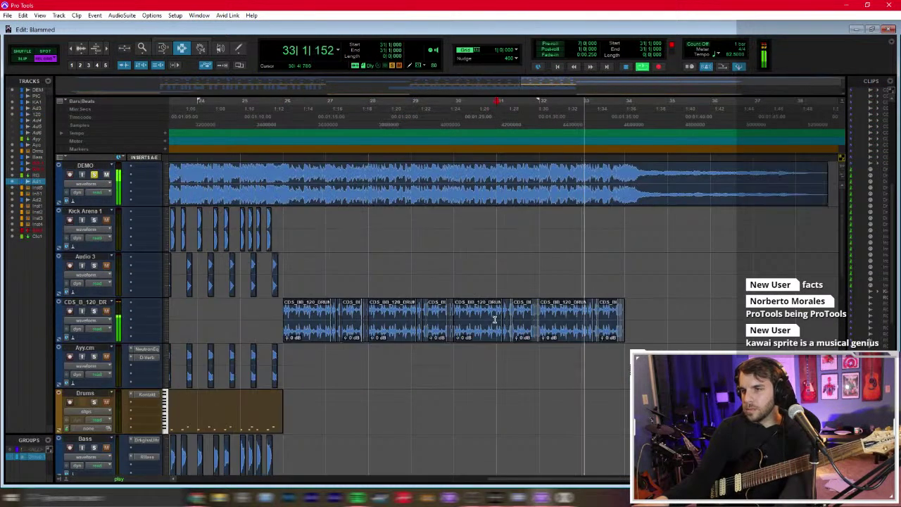
Step: Copy the Inst 5.dup1 synth clips from bars 26 to 30 to bar 34 on the same track
scroll(463, 443, "down", 4)
scroll(463, 443, "down", 3)
left_click_drag(289, 373, 451, 373)
key("ctrl+c")
left_click(627, 366)
key("ctrl+v")
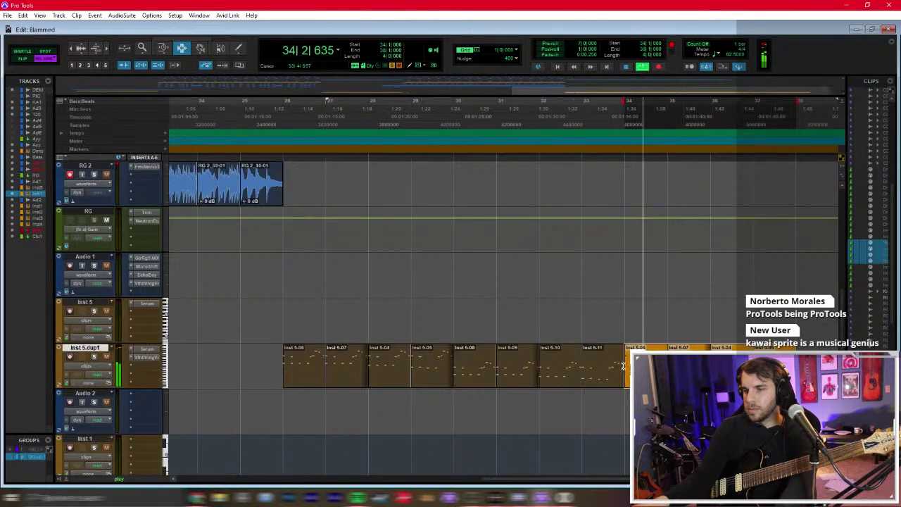
Step: Move the synth clips starting at bar 34 up to the Inst 5 track and stop playback
key("F8")
left_click_drag(688, 348, 686, 325)
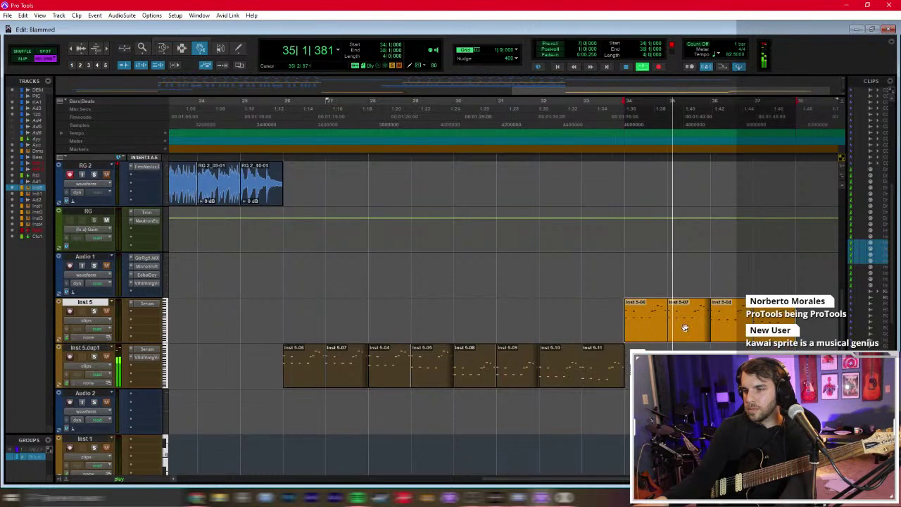
right_click(680, 325)
key("F7")
left_click(659, 322)
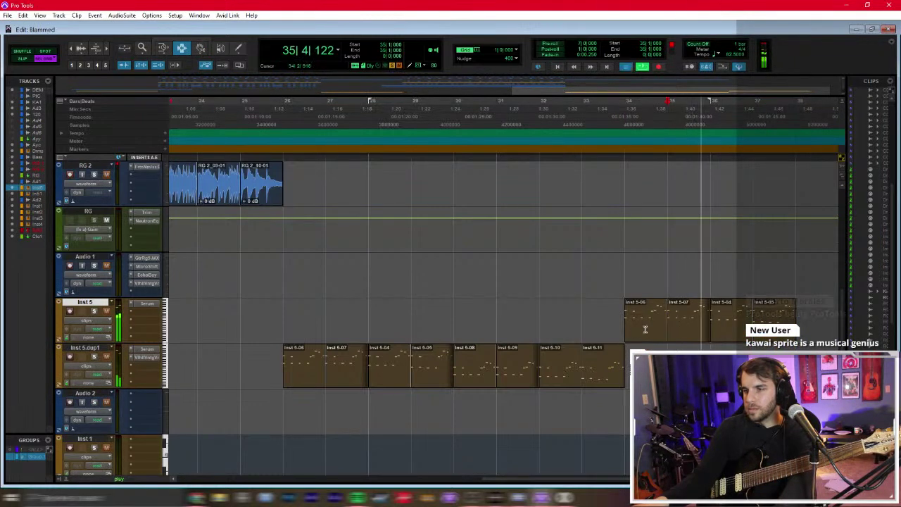
key("space")
scroll(599, 288, "up", 10)
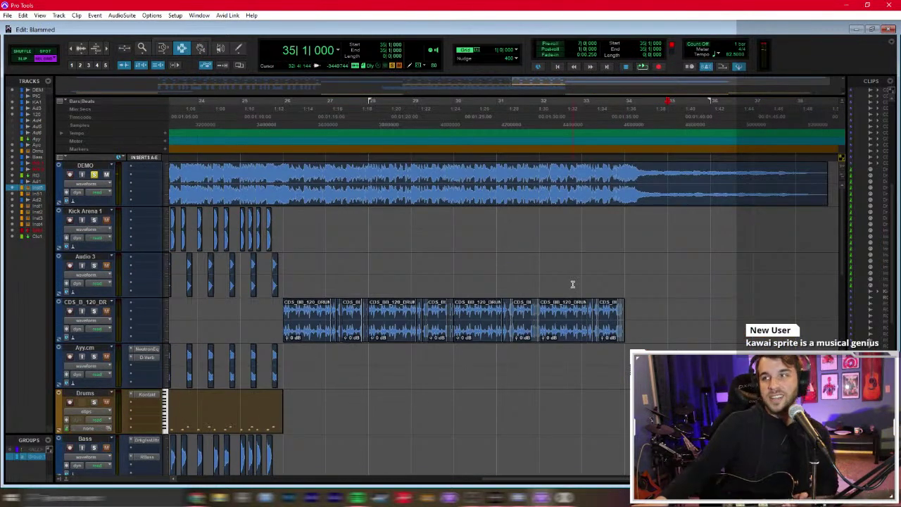
Step: Unmute and solo the DEMO track, and play the reference briefly from bar 6
left_click(538, 276)
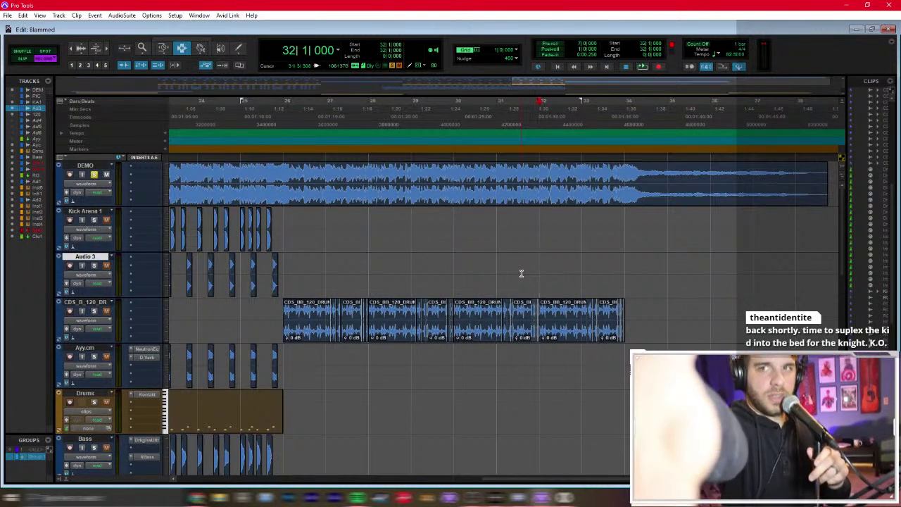
left_click(367, 285)
key("Return")
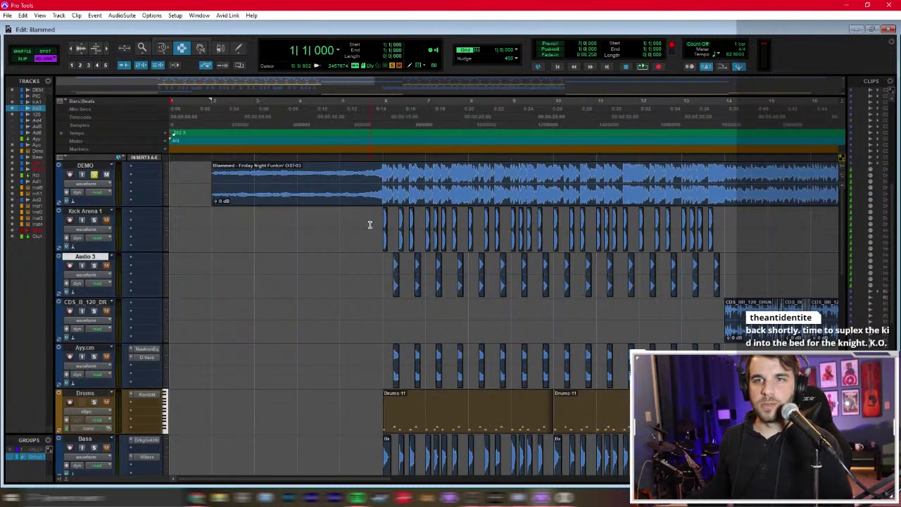
left_click(331, 268)
left_click(381, 255)
left_click(95, 175)
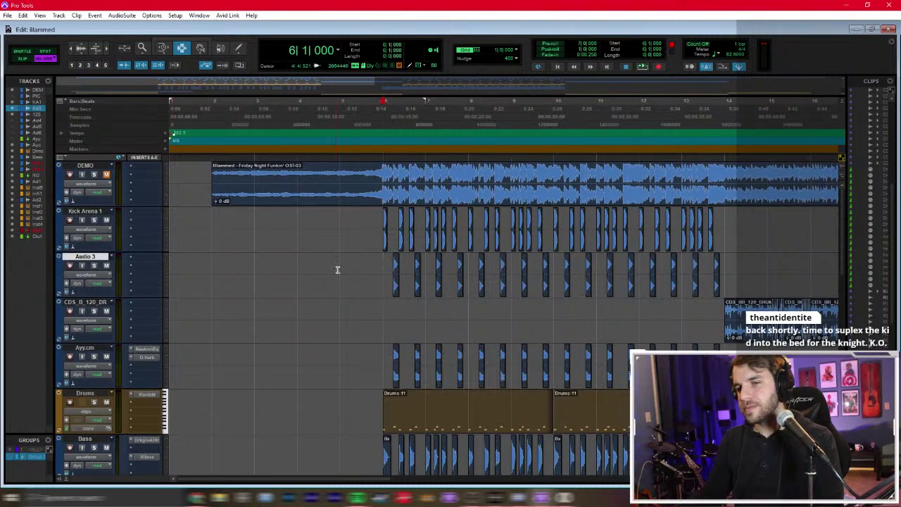
left_click(379, 242)
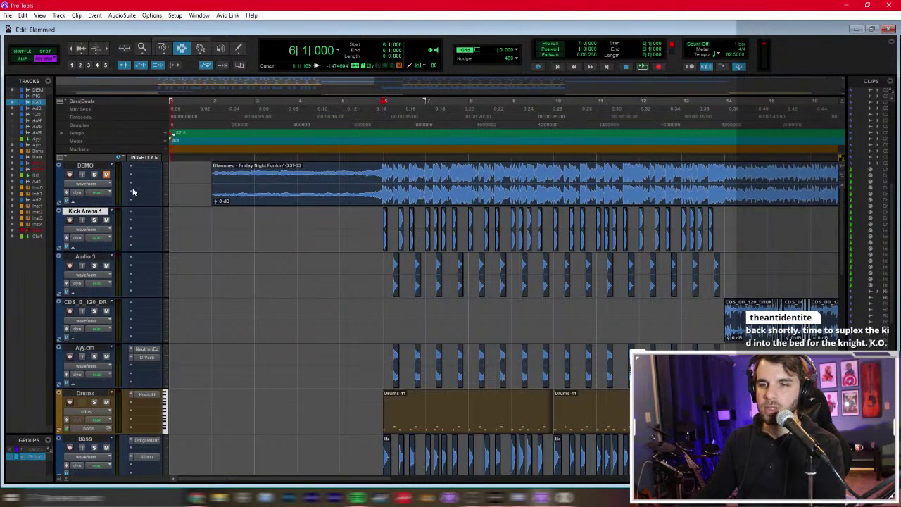
left_click(106, 175)
left_click(94, 174)
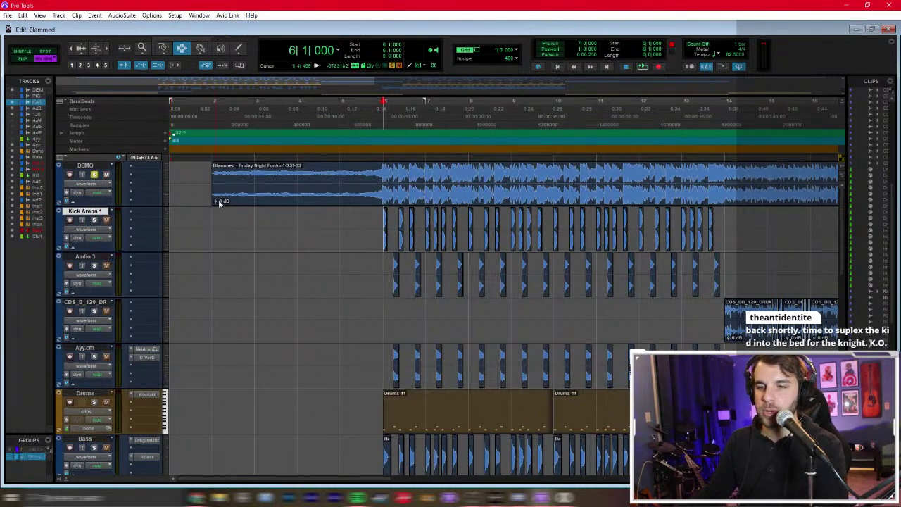
left_click(383, 188)
key("space")
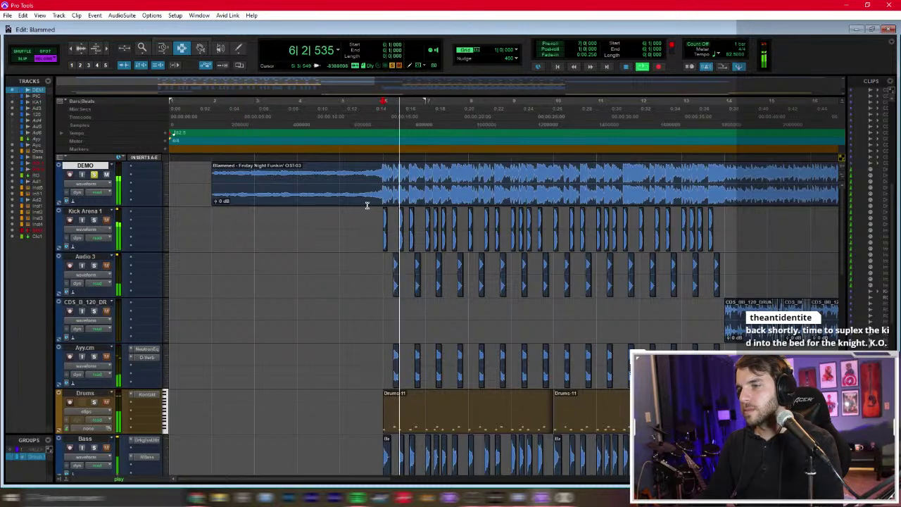
key("space")
Step: Unsolo and hide the DEMO track, and show the PICO track unmuted and soloed in its place
left_click(94, 174)
left_click(12, 90)
left_click(12, 95)
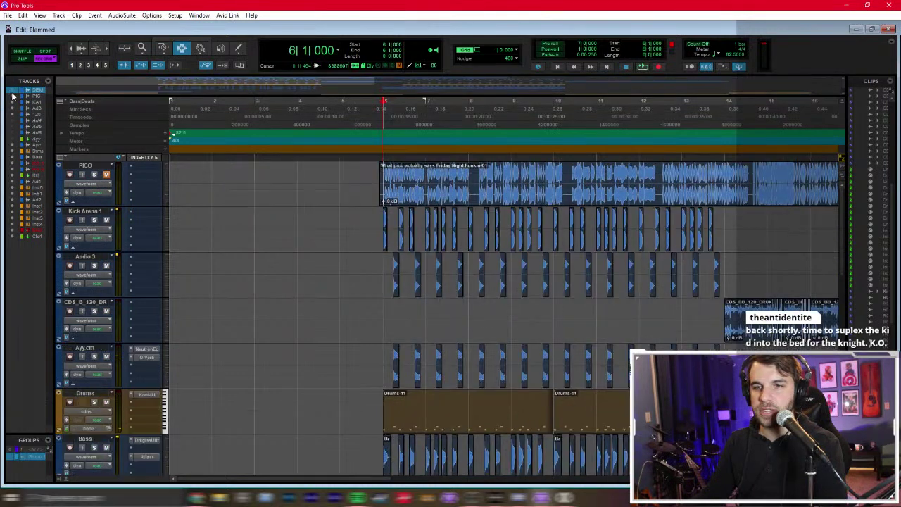
left_click(107, 174)
left_click(94, 174)
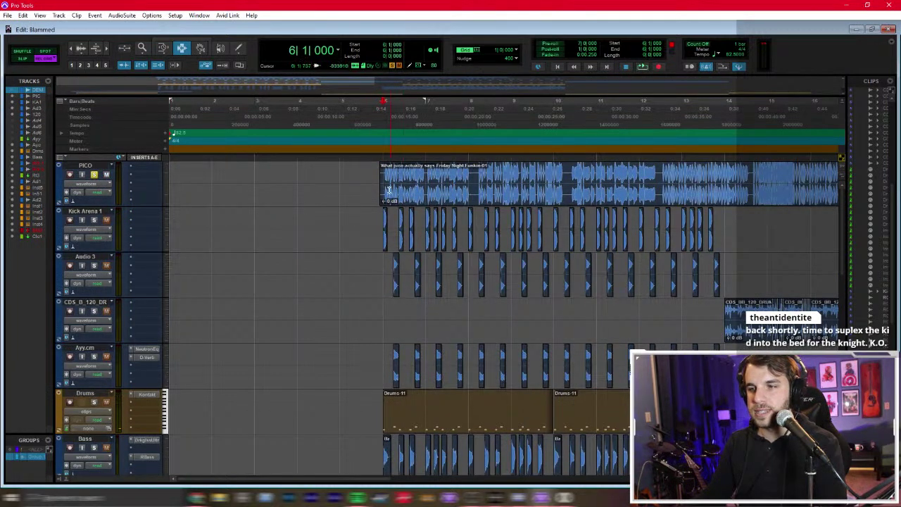
Step: Play the soloed PICO track from bar 6 and trim the start of its clip to bar 6
left_click(380, 192)
key("space")
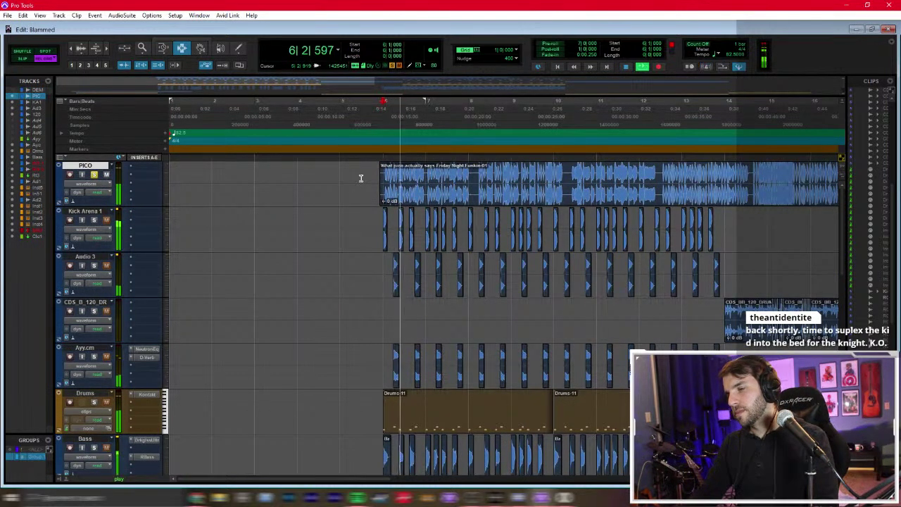
scroll(338, 180, "right", 2)
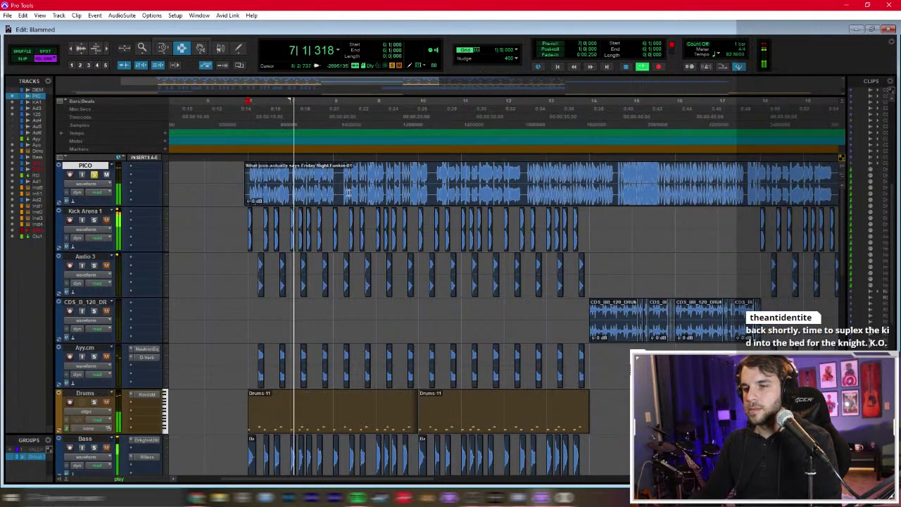
left_click(248, 178)
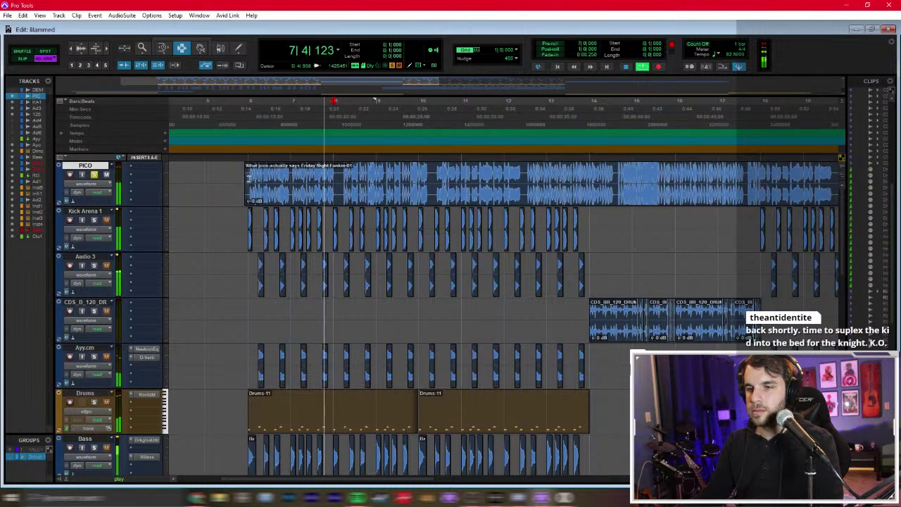
key("space")
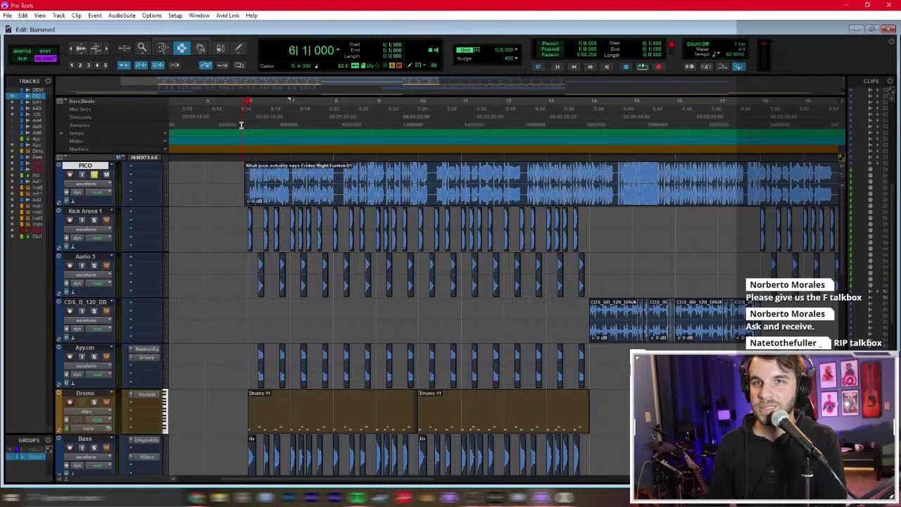
left_click_drag(245, 183, 243, 180)
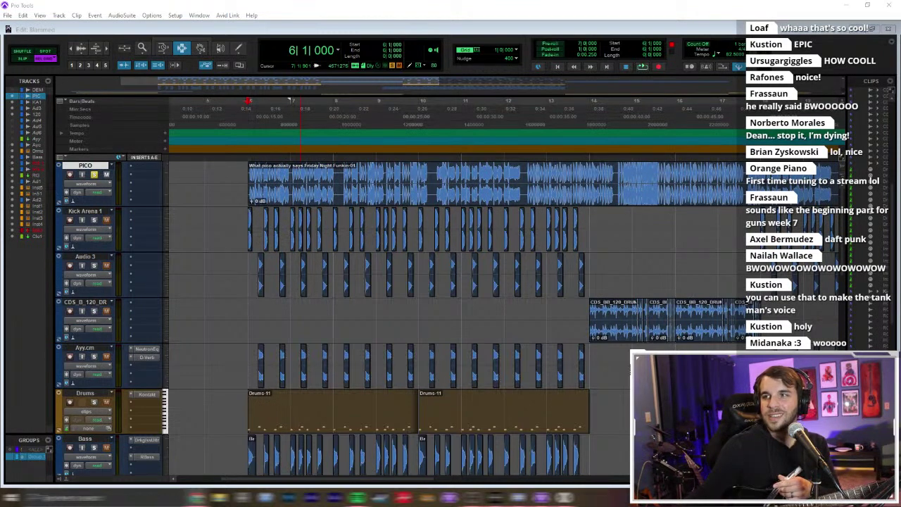
Step: Create one mono audio track below Inst 4 and name it PicoVox
scroll(221, 374, "down", 10)
scroll(222, 374, "down", 3)
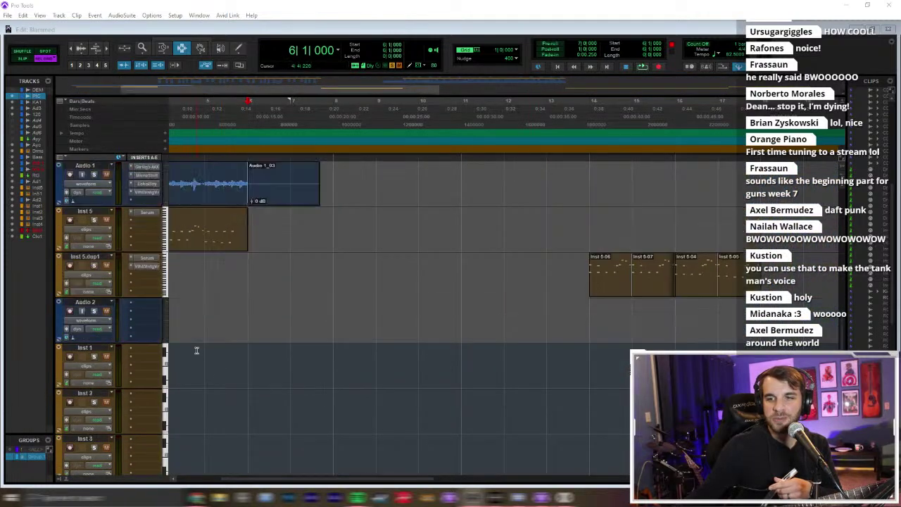
scroll(131, 420, "down", 2)
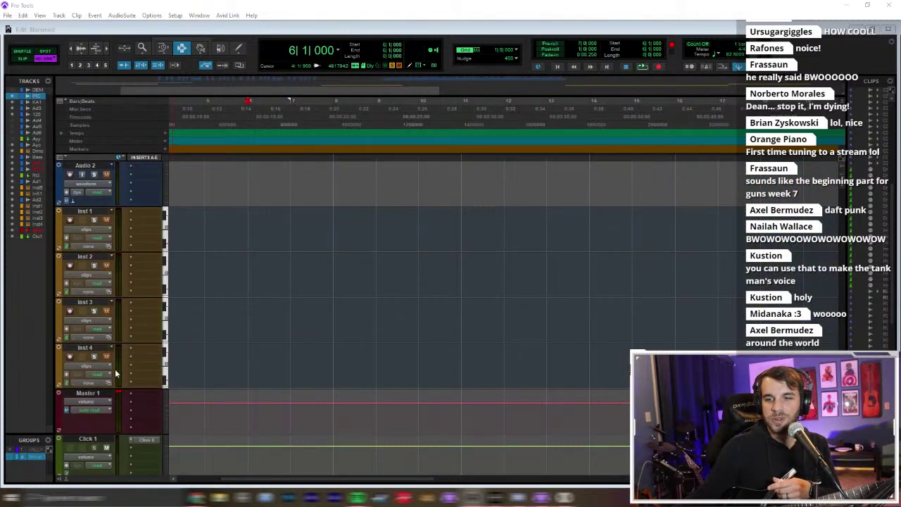
left_click(91, 345)
key("ctrl+shift+n")
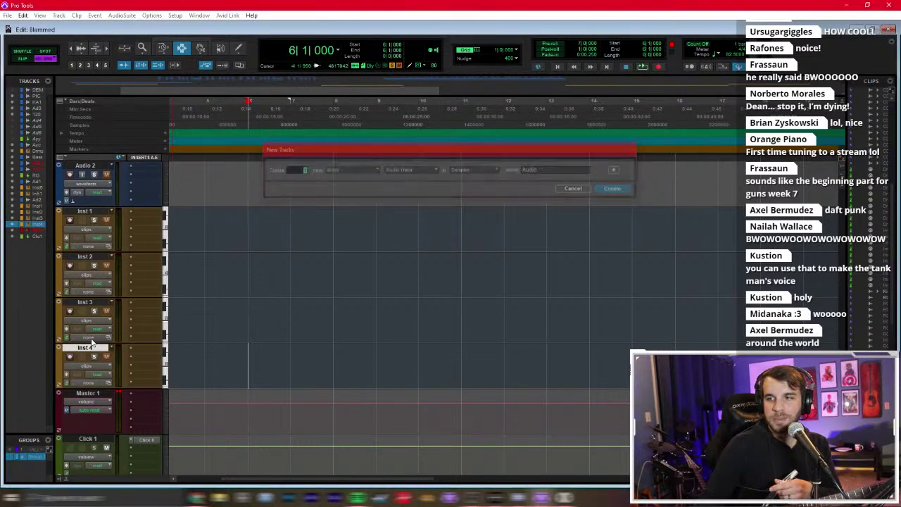
key("Return")
double_click(93, 394)
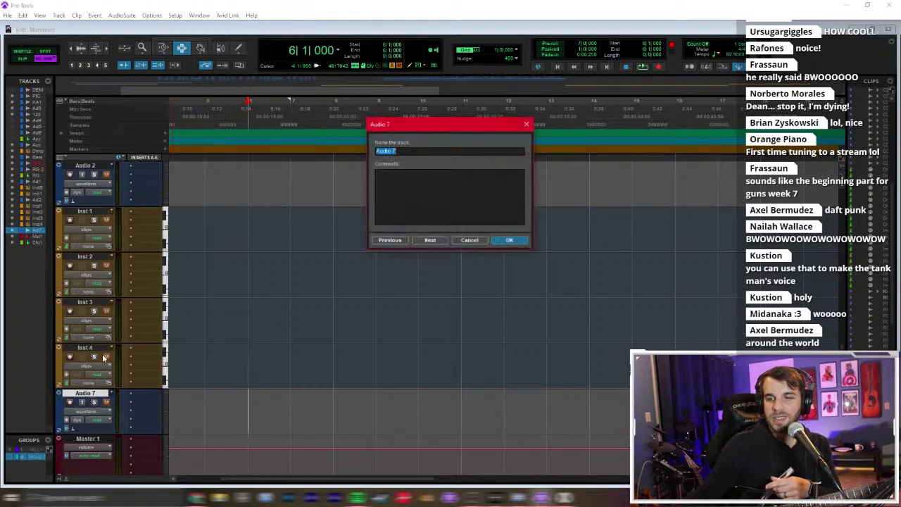
type("PicoVox")
key("Return")
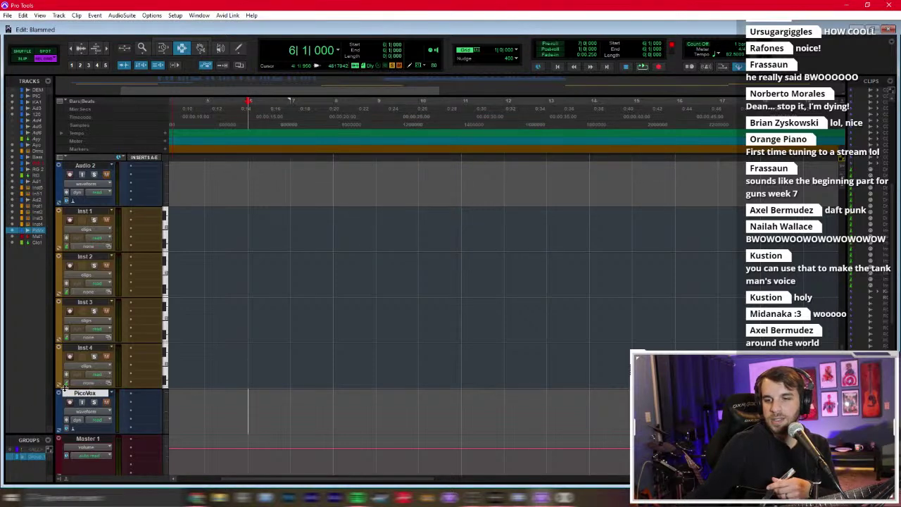
Step: In the mixer, set the PicoVox track's input to IN 3, and record-arm and solo the track
key("ctrl+equal")
left_click(702, 196)
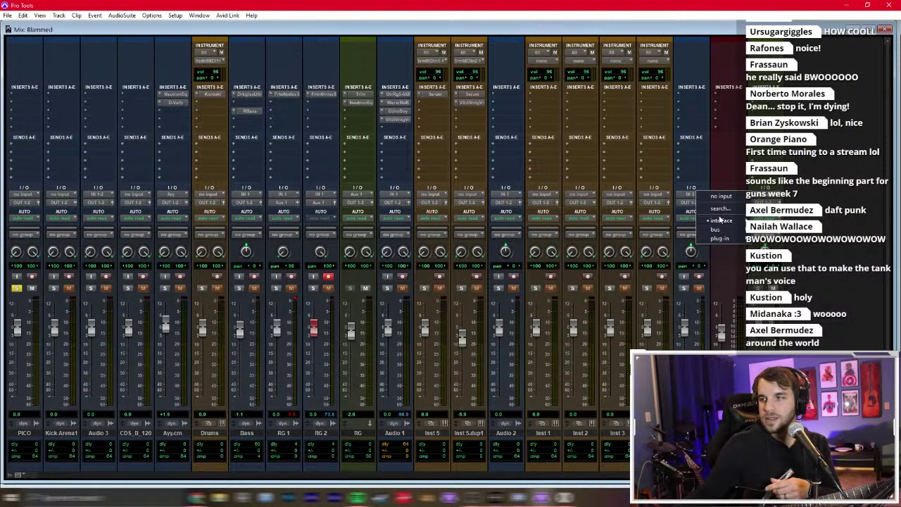
mouse_move(713, 221)
left_click(766, 242)
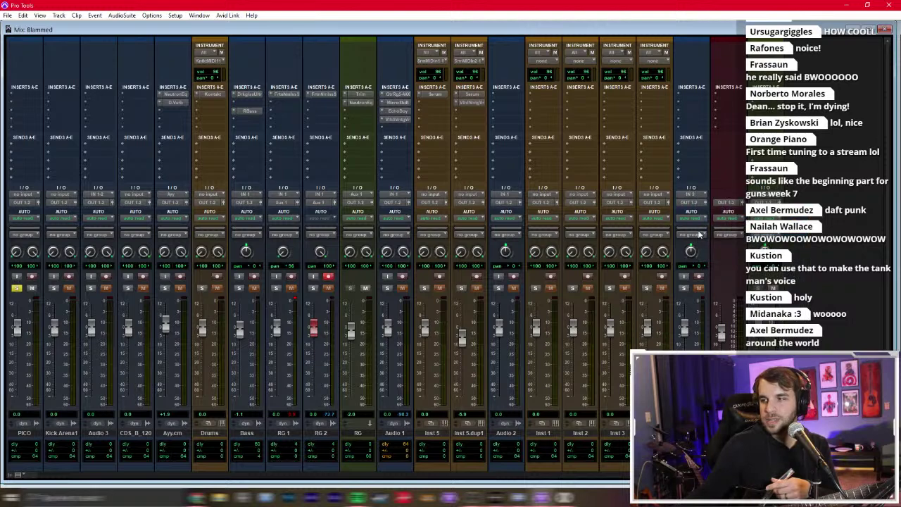
left_click(699, 276)
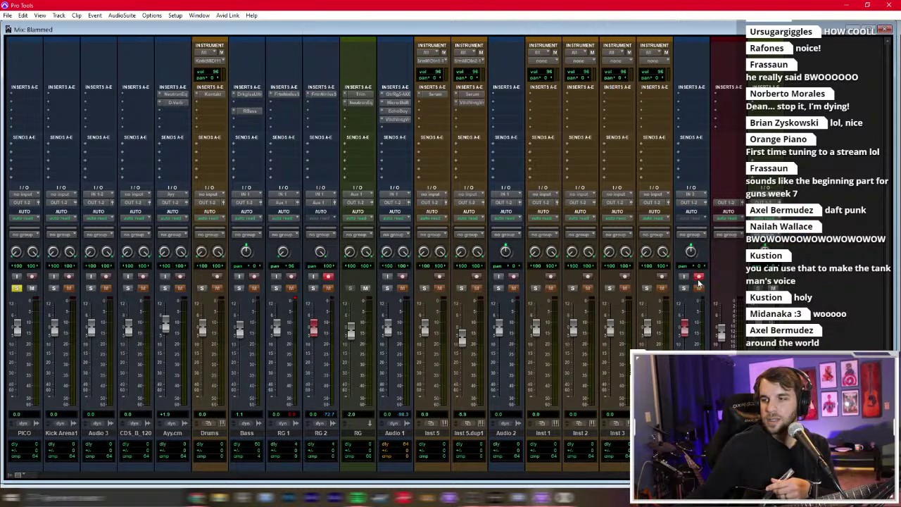
left_click(682, 289)
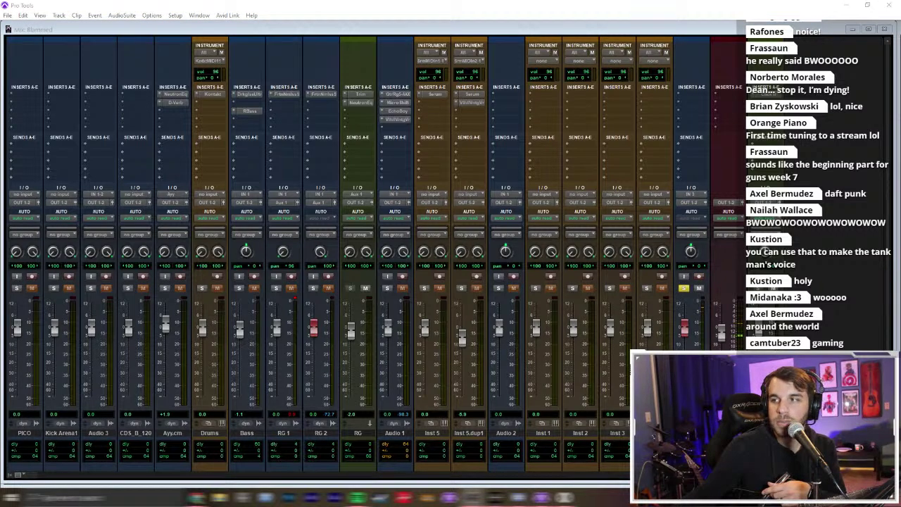
Step: Switch to the Discrete audio interface control panel, check Preamp 3 in the Headphones 2 mix, and close the panel
left_click(497, 498)
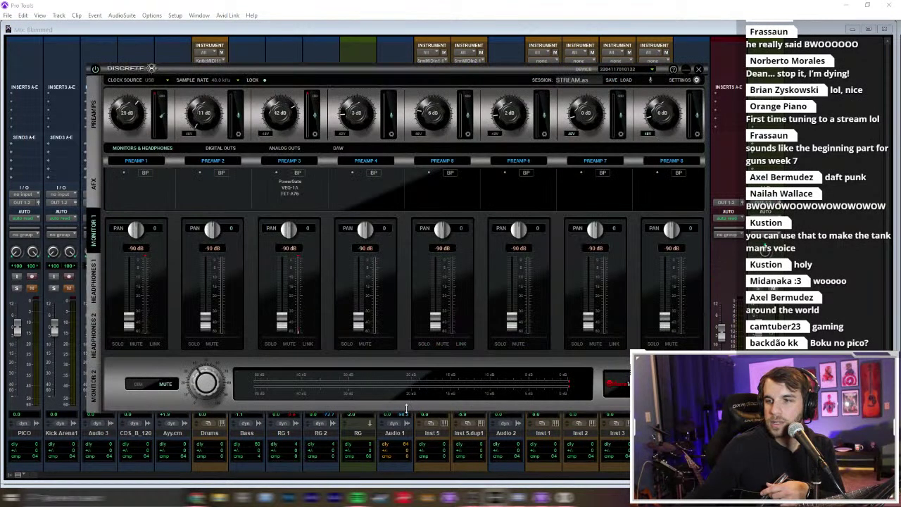
left_click(94, 335)
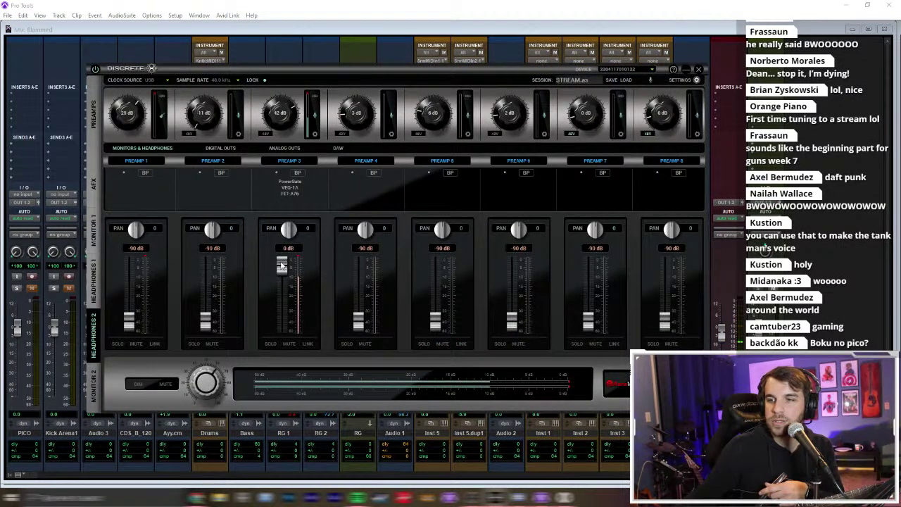
left_click(699, 69)
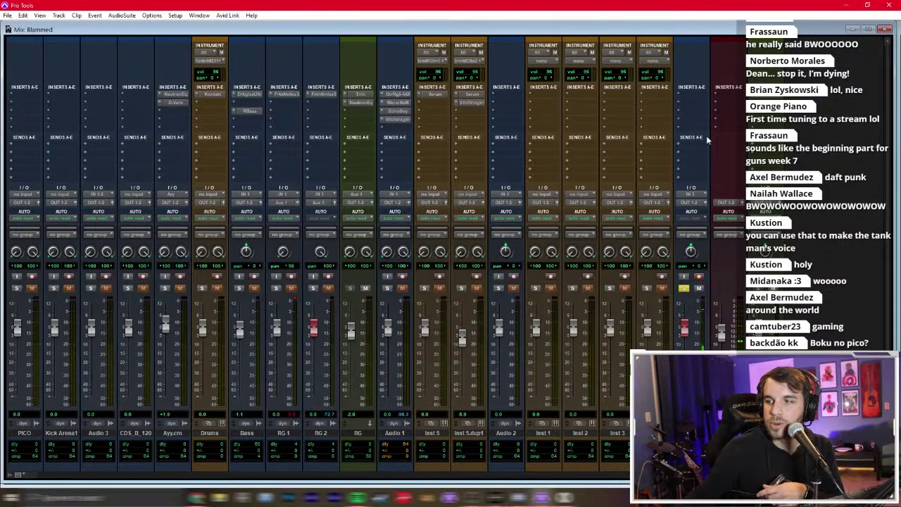
Step: Insert the AIR Frequency Shifter plug-in on the PicoVox track
left_click(690, 99)
type("fr")
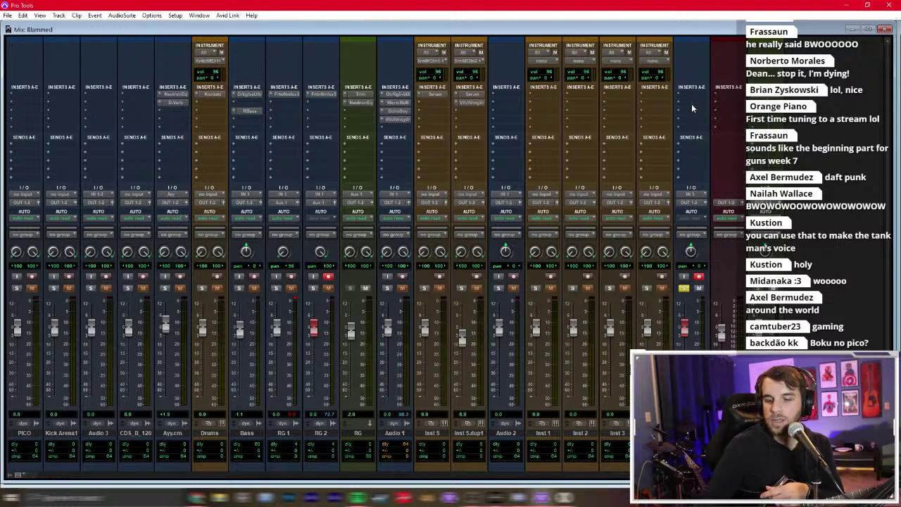
type("eq")
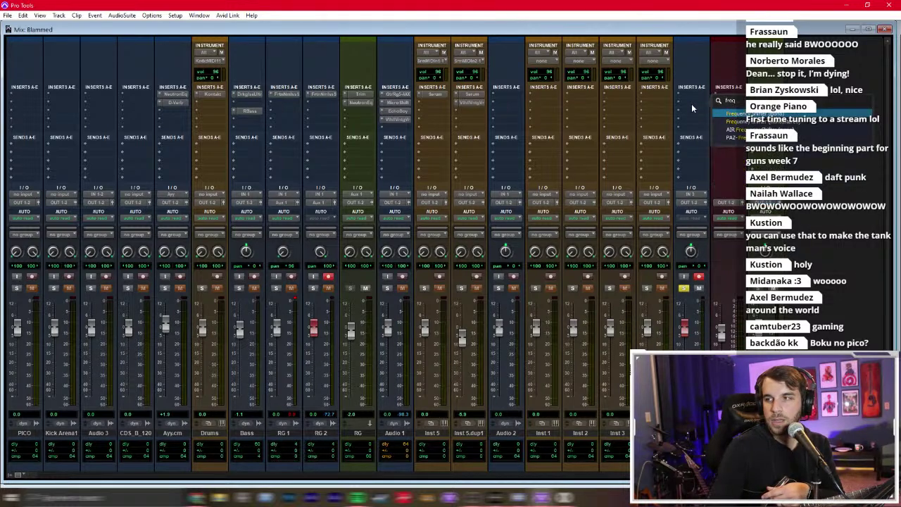
key("Down")
key("Down")
key("Return")
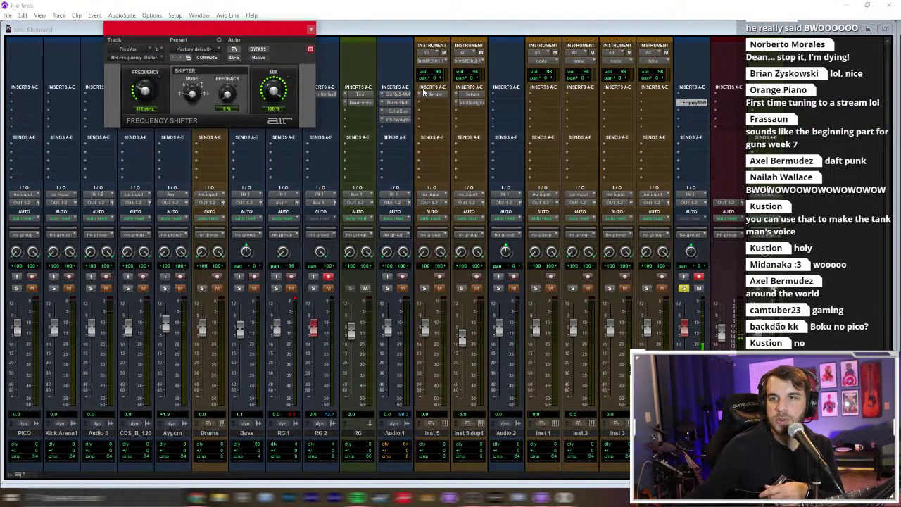
Step: Set the Frequency Shifter's frequency to about 182 Hz, raise the PicoVox fader slightly, and close the plug-in window
left_click_drag(144, 89, 167, 45)
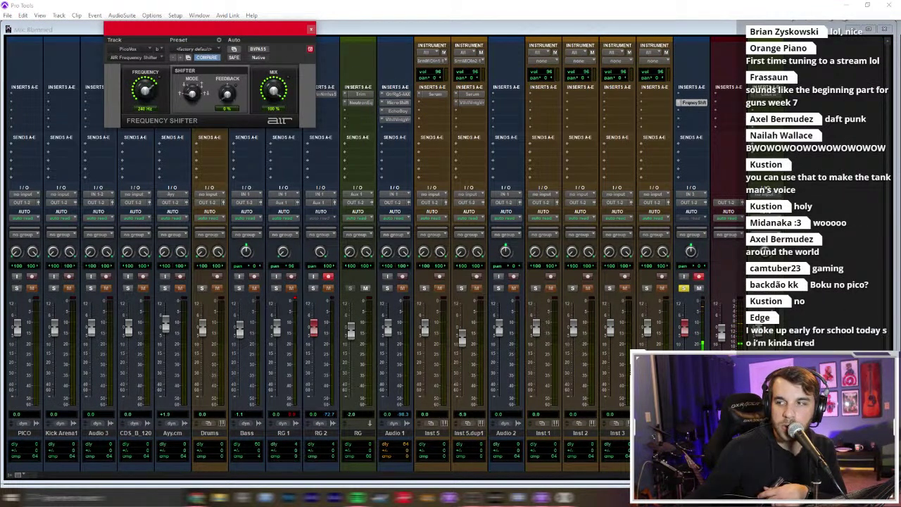
left_click(684, 337)
left_click_drag(685, 337, 684, 328)
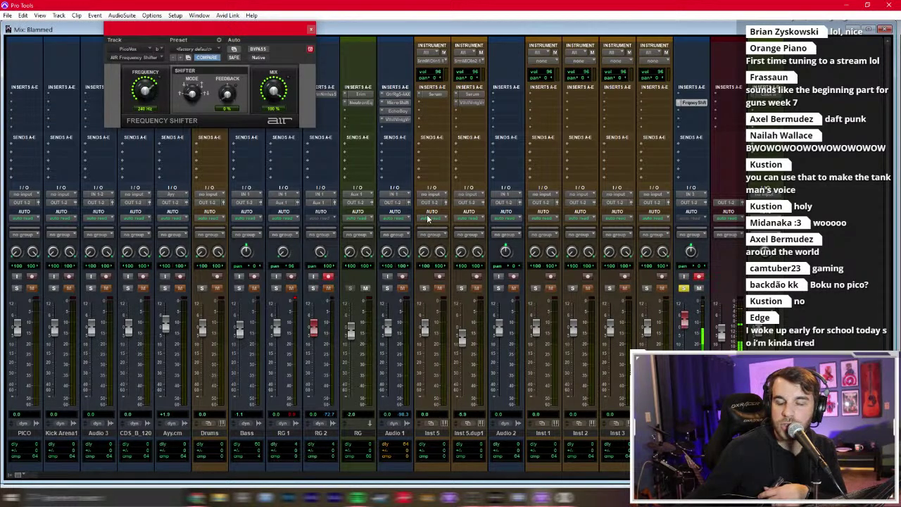
left_click_drag(156, 98, 152, 103)
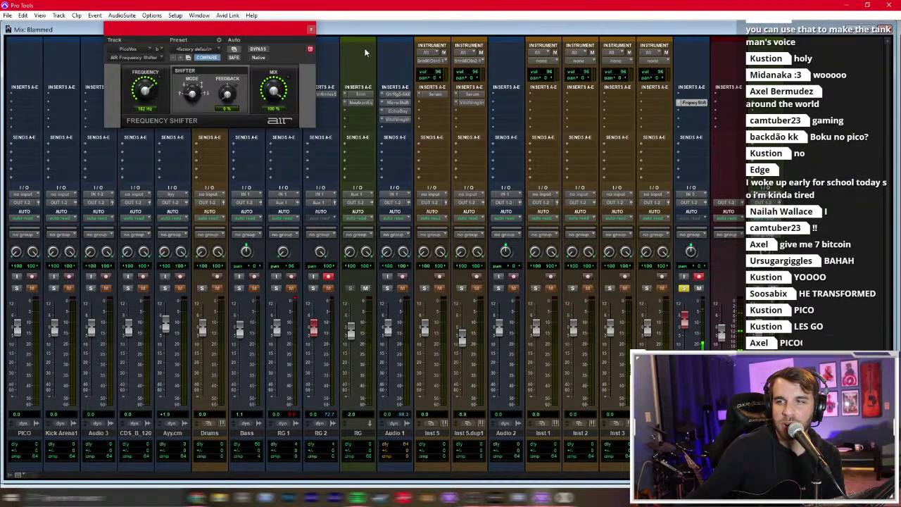
left_click(311, 29)
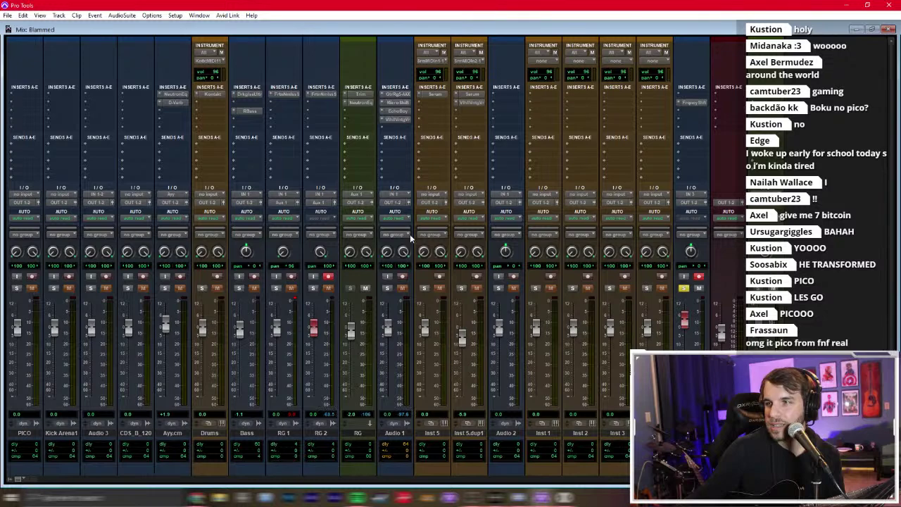
Step: Solo the PICO track in the Edit window and play its clip repeatedly from bar 6 as a vocal reference
key("ctrl+equal")
scroll(192, 262, "up", 10)
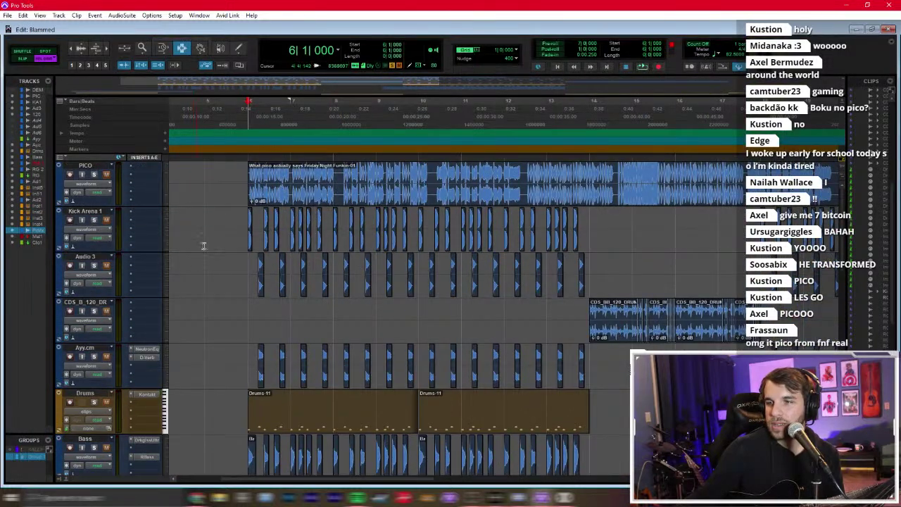
left_click(257, 187)
left_click(94, 173)
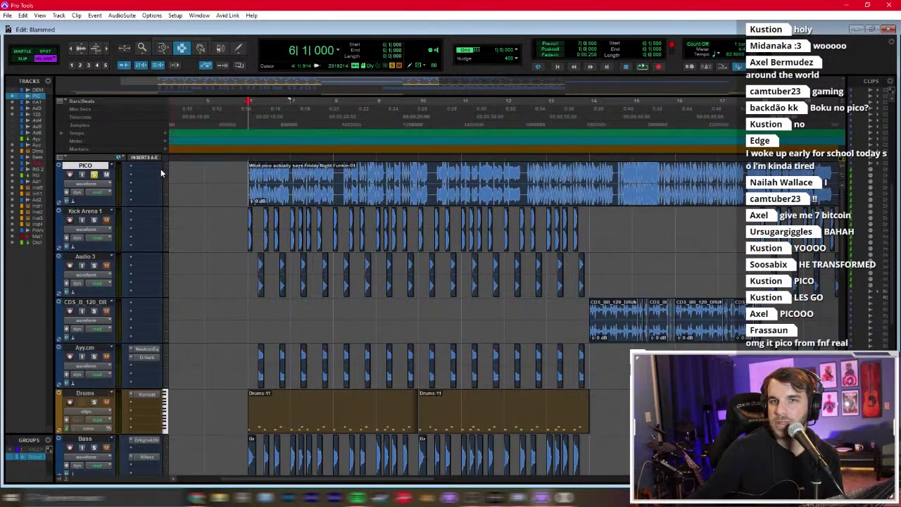
key("space")
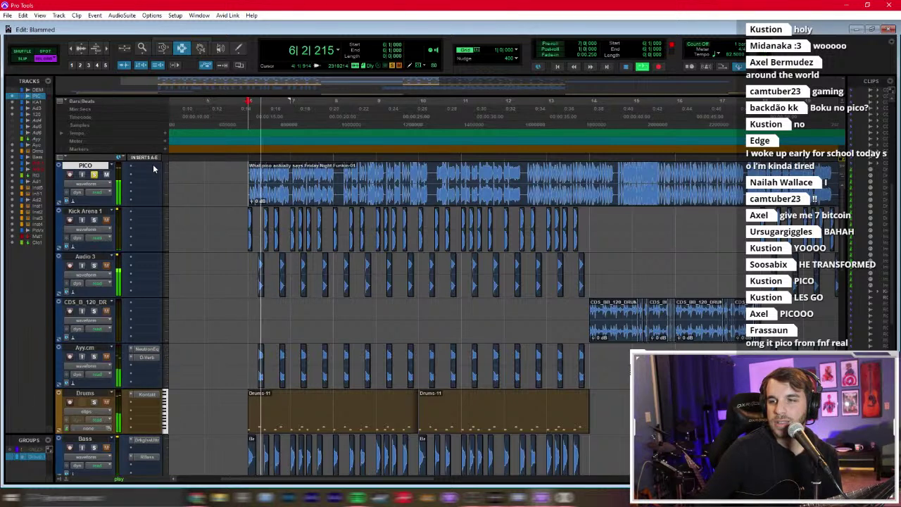
key("space")
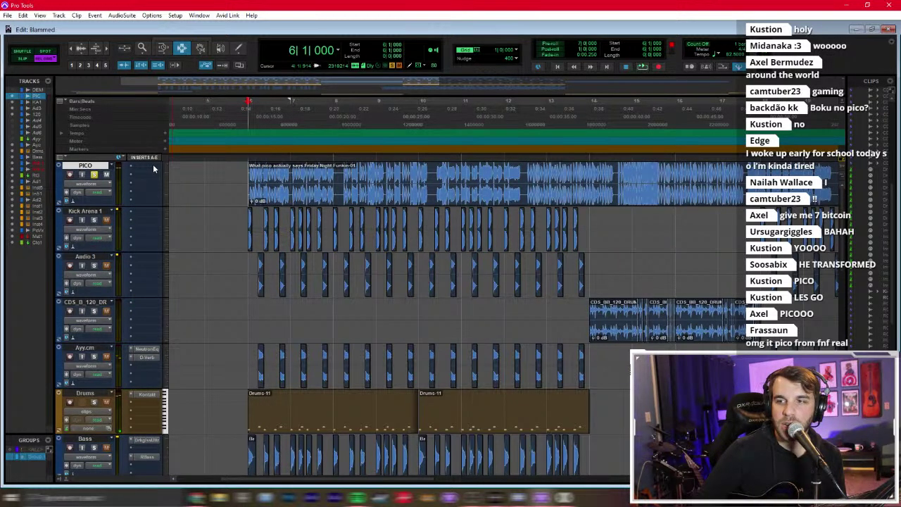
key("space")
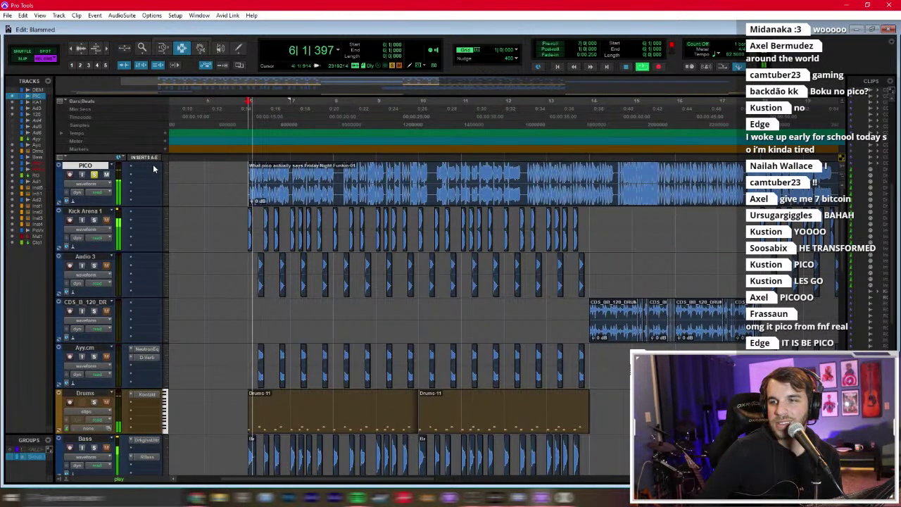
key("space")
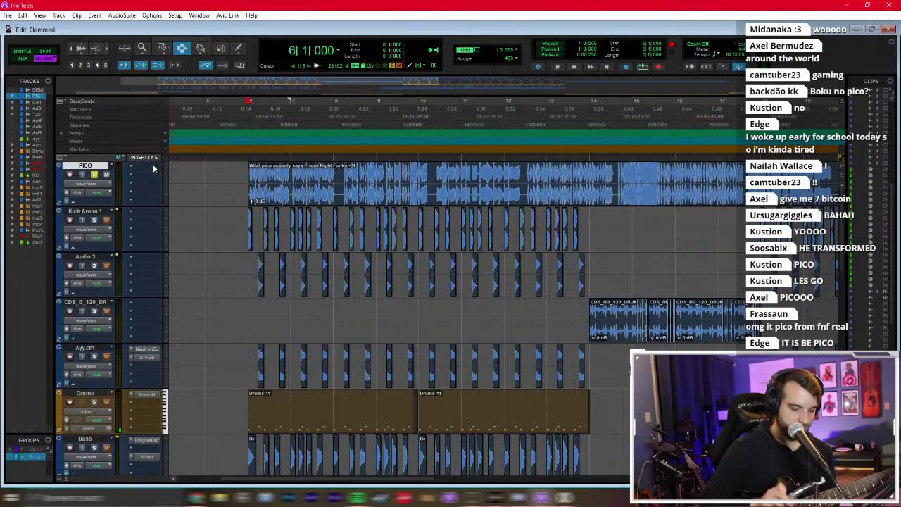
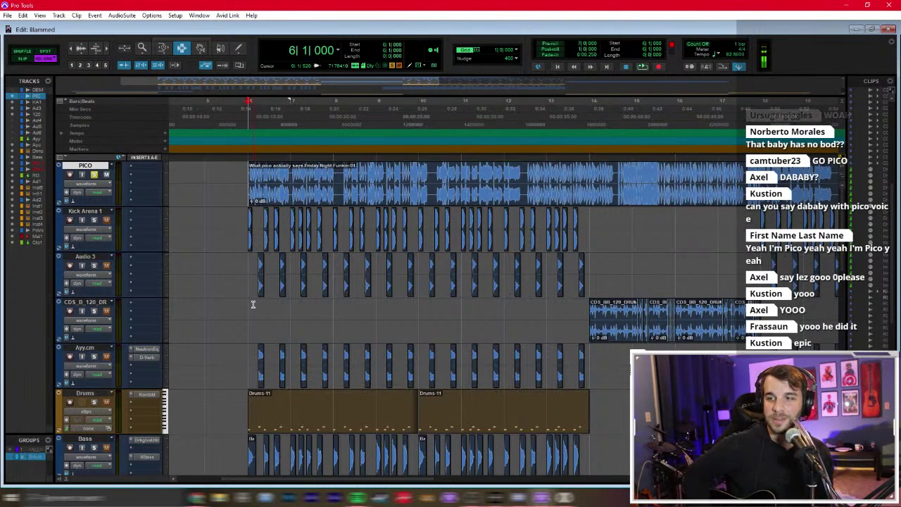
key("space")
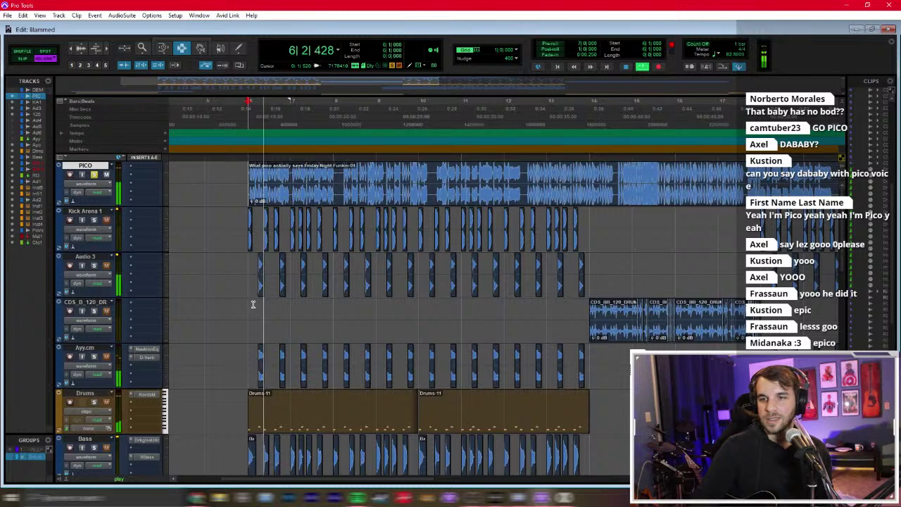
key("space")
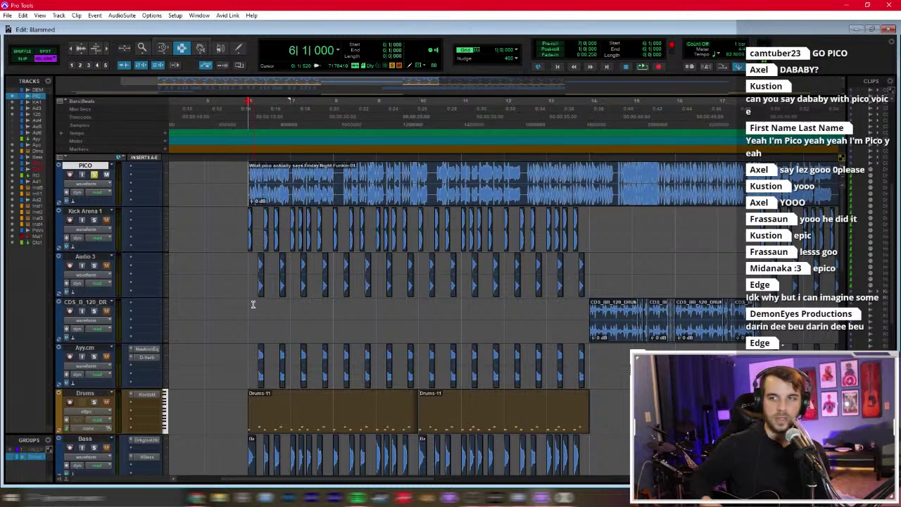
key("space")
key("space")
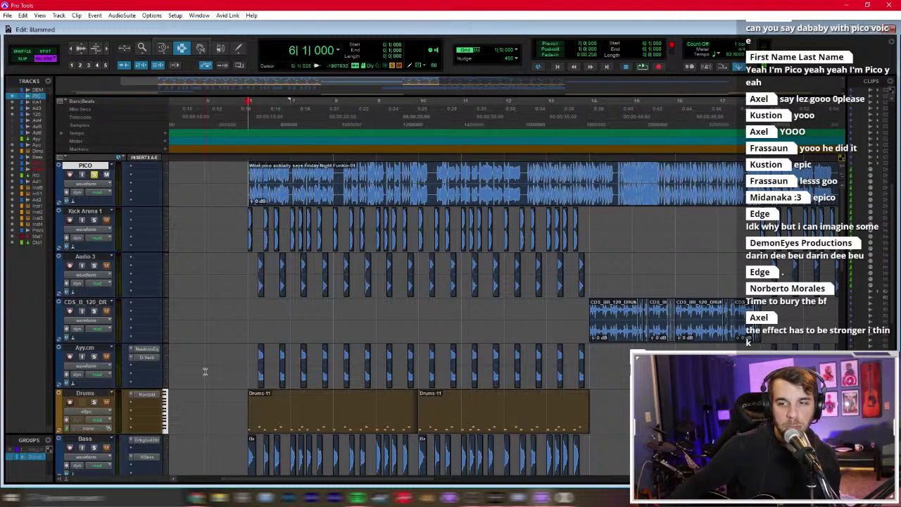
Step: Reopen the Frequency Shifter on PicoVox, raise its frequency to about 473 Hz, and close the plug-in window
scroll(253, 305, "down", 10)
left_click(148, 403)
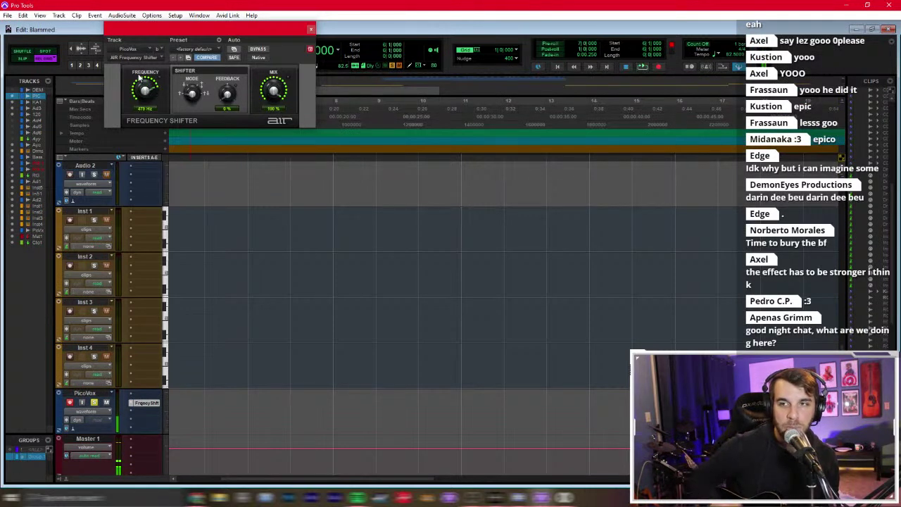
left_click(310, 29)
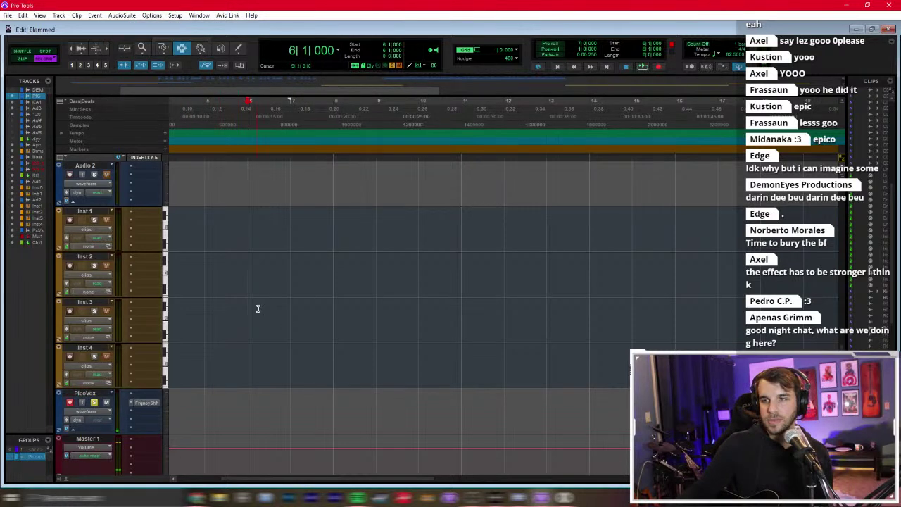
Step: Try recording a PicoVox vocal take from bar 2, stopping just before bar 4
key("Return")
key("KP_Add")
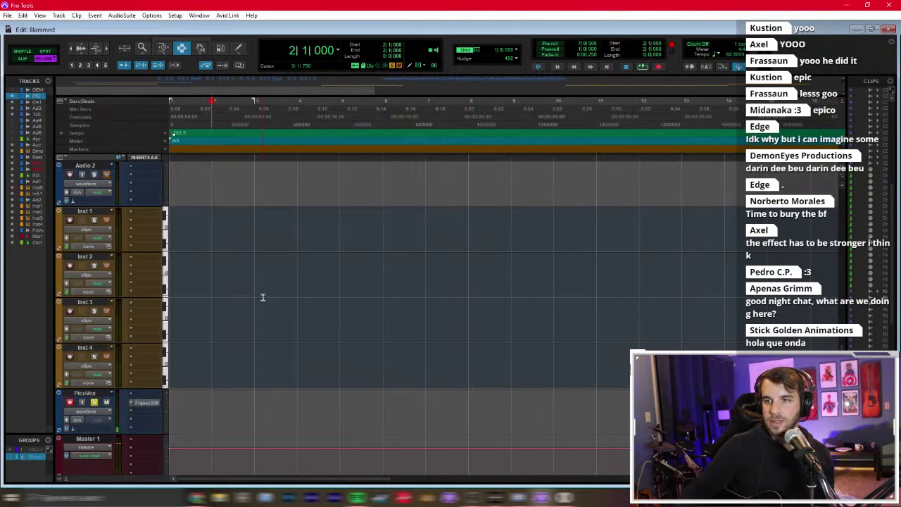
key("ctrl+space")
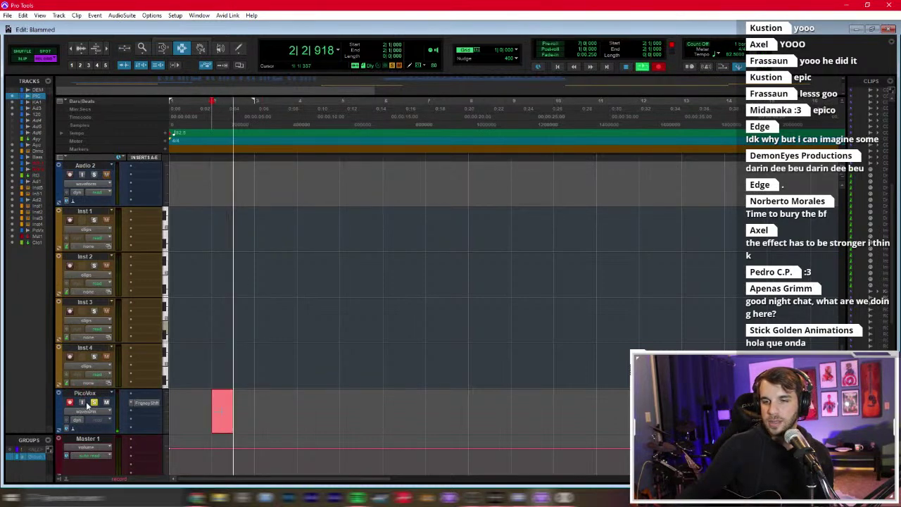
scroll(155, 272, "up", 10)
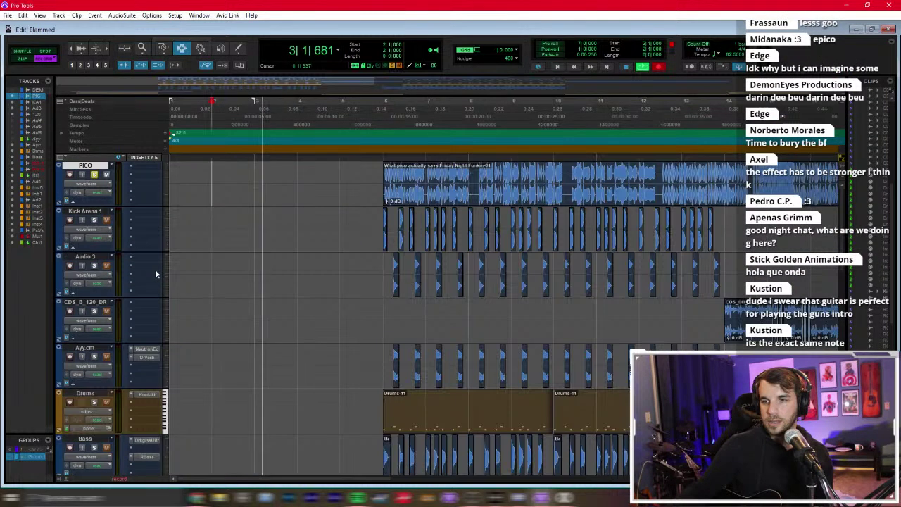
scroll(175, 264, "down", 4)
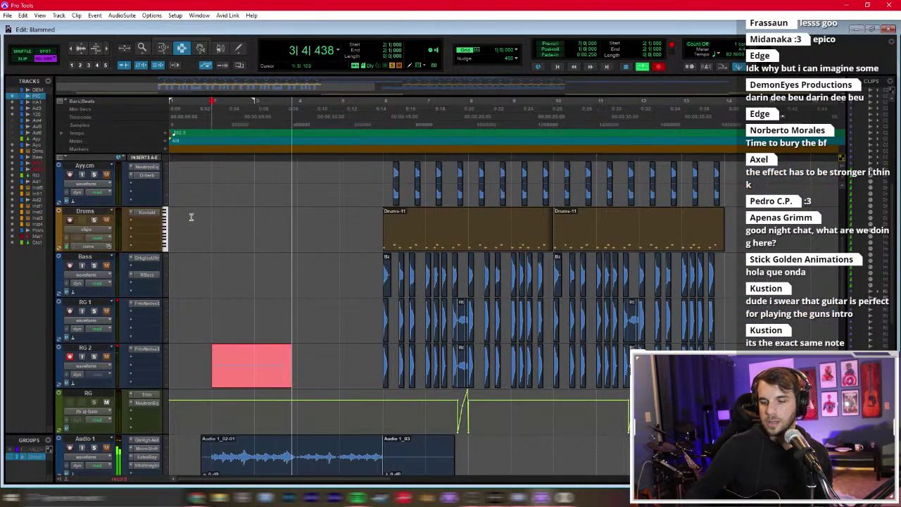
key("space")
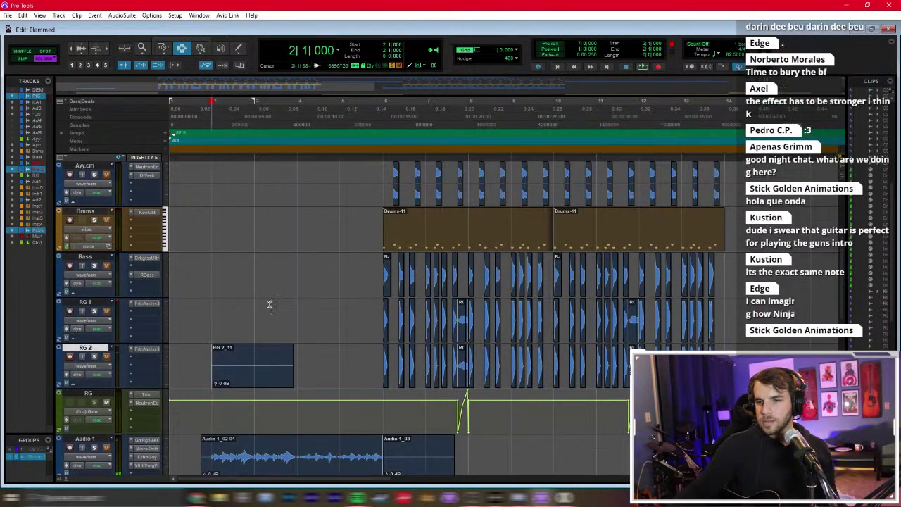
Step: Unsolo the PICO and PicoVox tracks, mute PICO, and record a PicoVox vocal take from bar 2 to just past bar 8
scroll(217, 217, "up", 4)
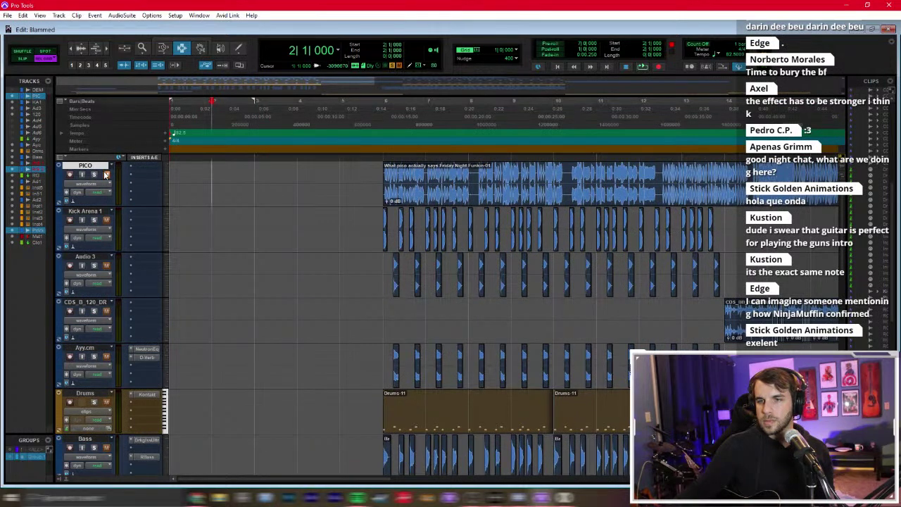
scroll(140, 198, "down", 10)
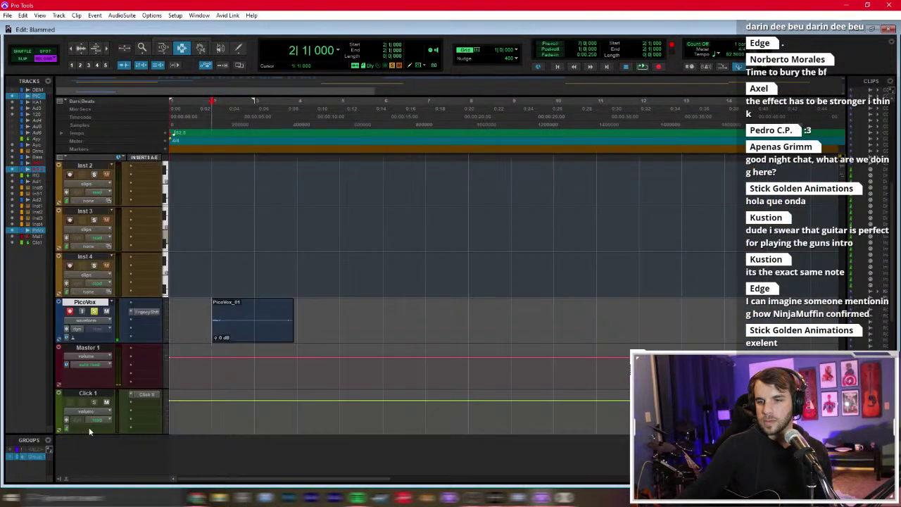
scroll(209, 240, "up", 10)
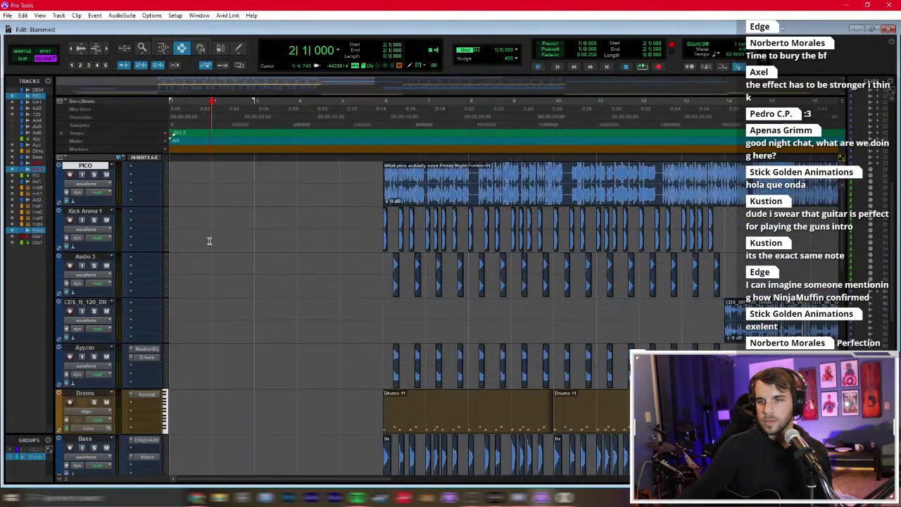
key("space")
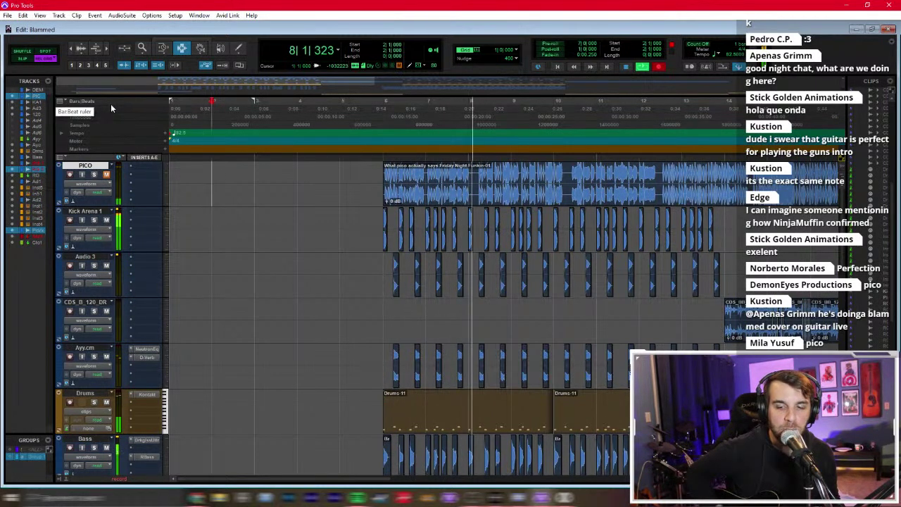
key("space")
Step: Disarm recording on PicoVox and trim the start of its recorded clip to bar 6
scroll(298, 322, "down", 10)
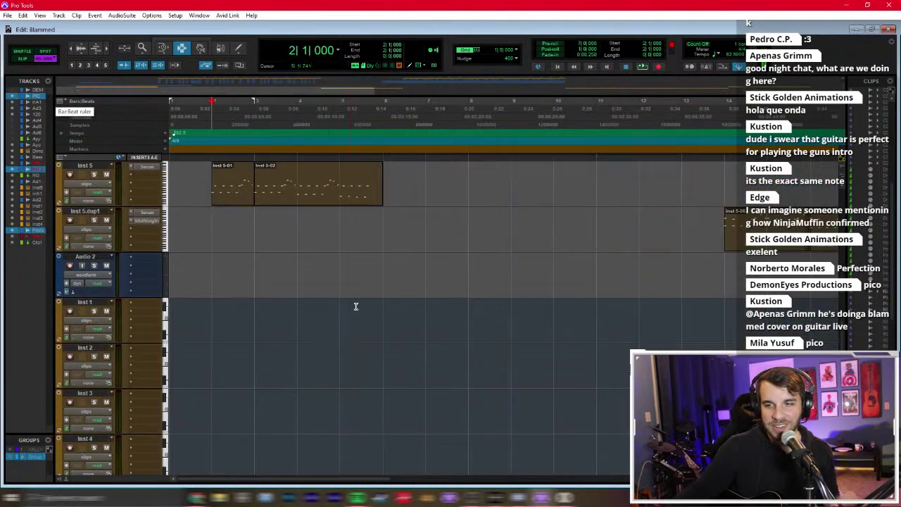
key("ctrl+equal")
left_click(700, 276)
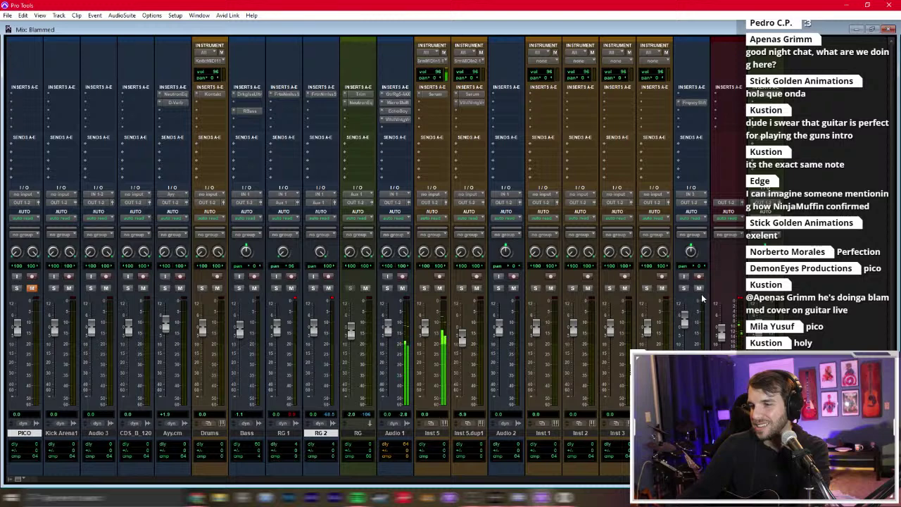
key("ctrl+equal")
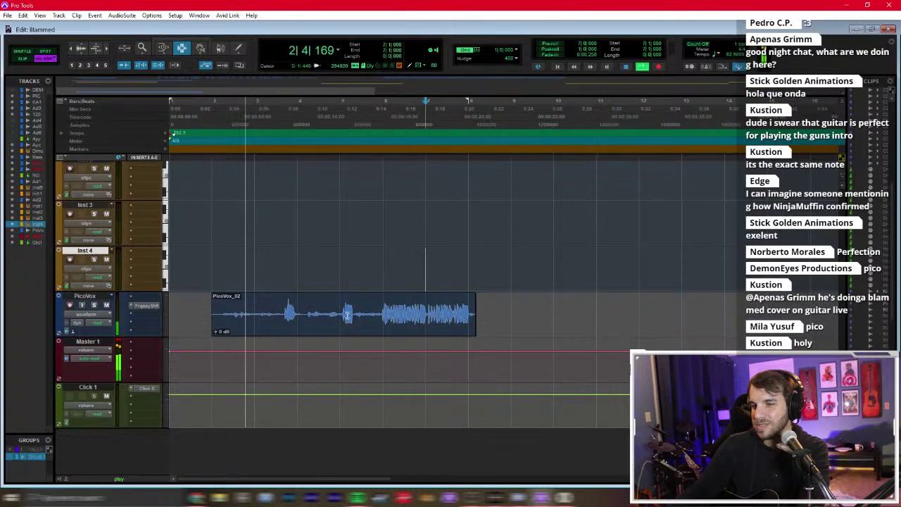
left_click(381, 309)
key("a")
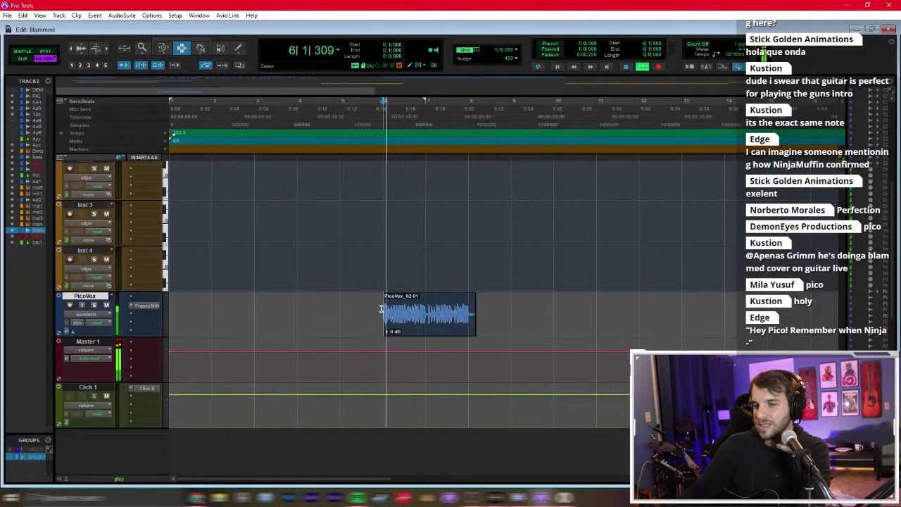
Step: Play the trimmed PicoVox take with the full mix from bar 6 while checking the mixer
key("ctrl+equal")
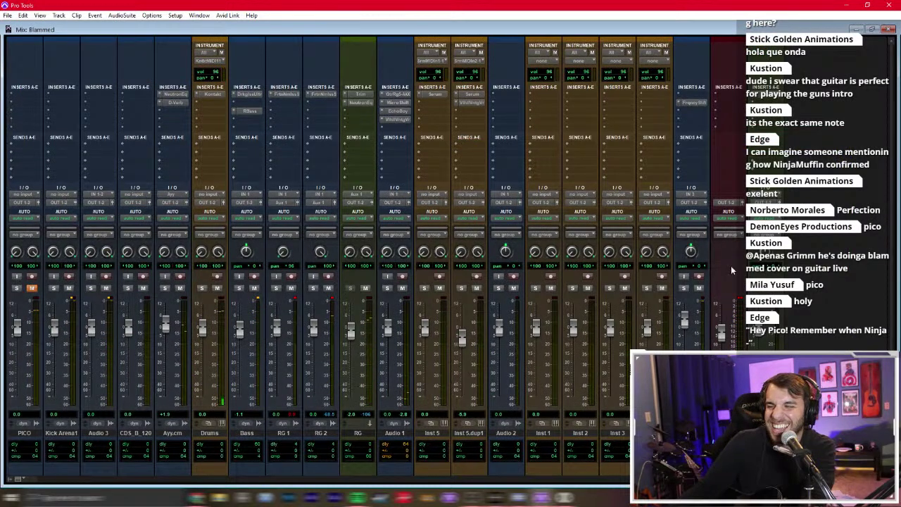
left_click(700, 277)
left_click(700, 278)
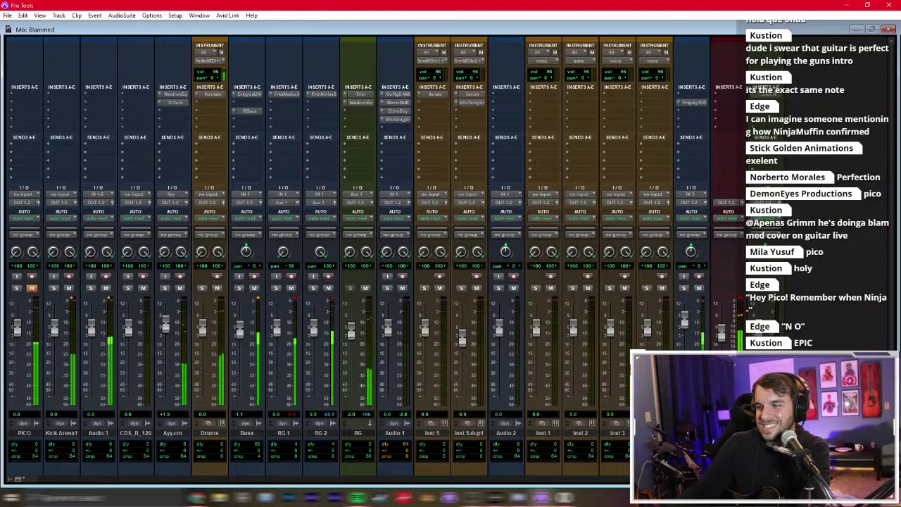
key("ctrl+equal")
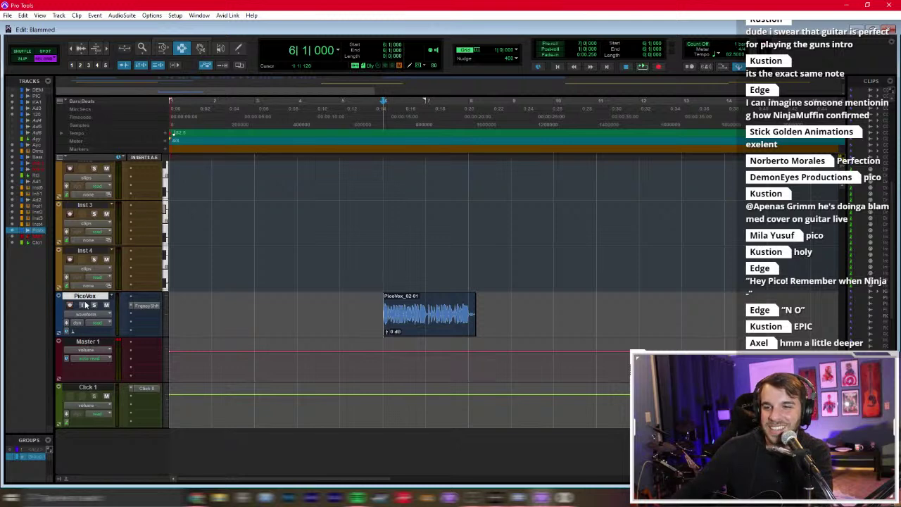
Step: Arm PicoVox for recording, place the edit cursor at bar 5, and adjust the frequency of its Frequency Shifter
left_click(69, 304)
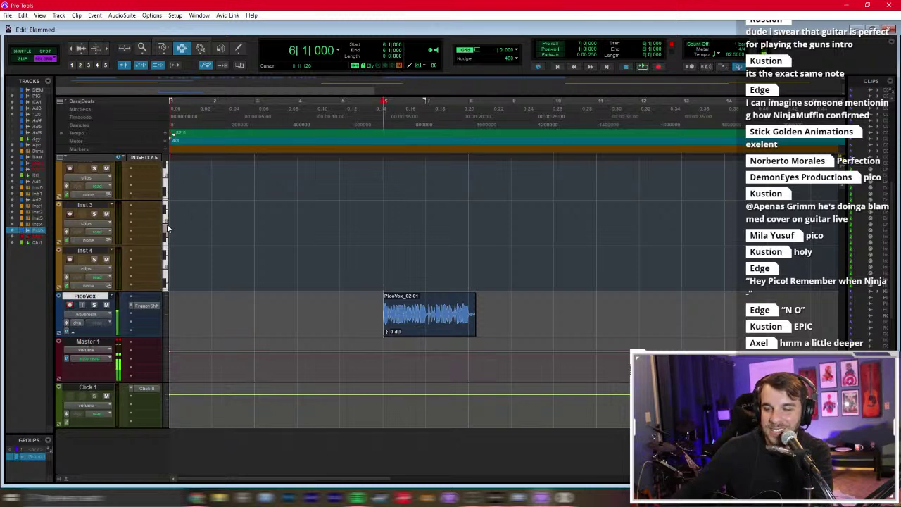
left_click(147, 305)
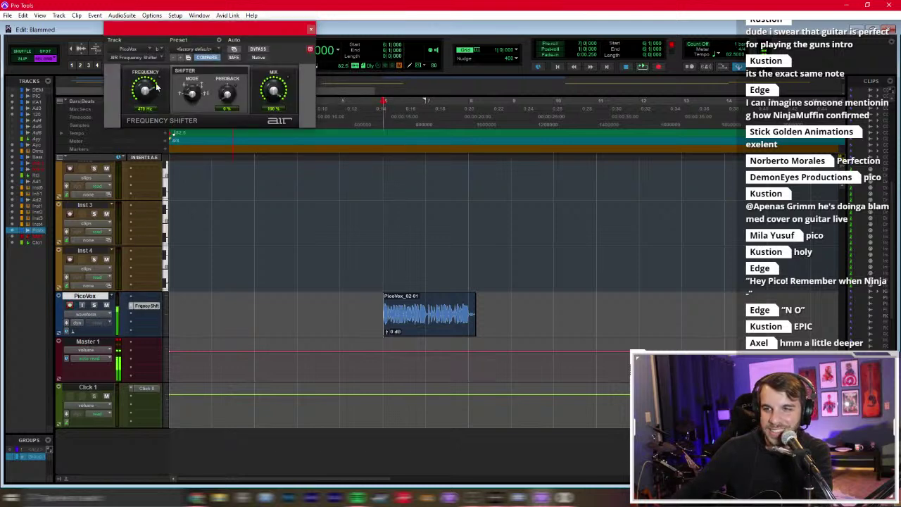
left_click(311, 29)
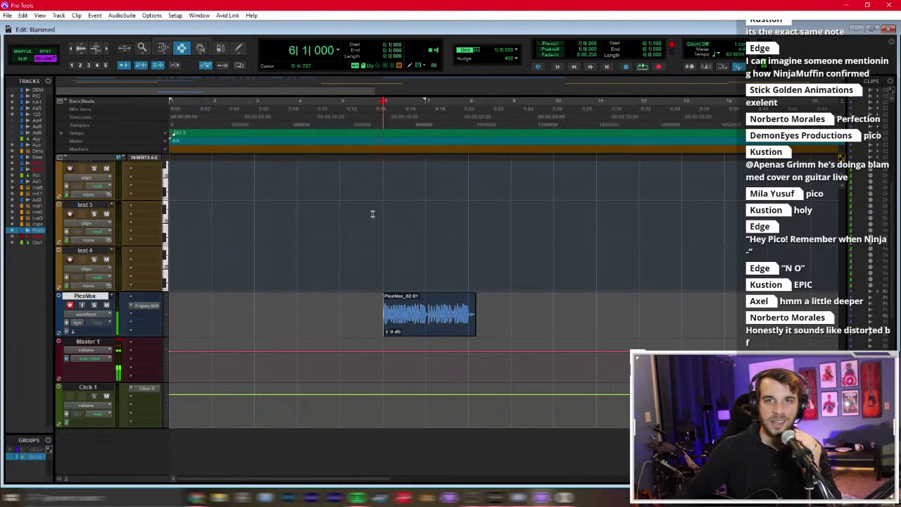
key("alt+Tab")
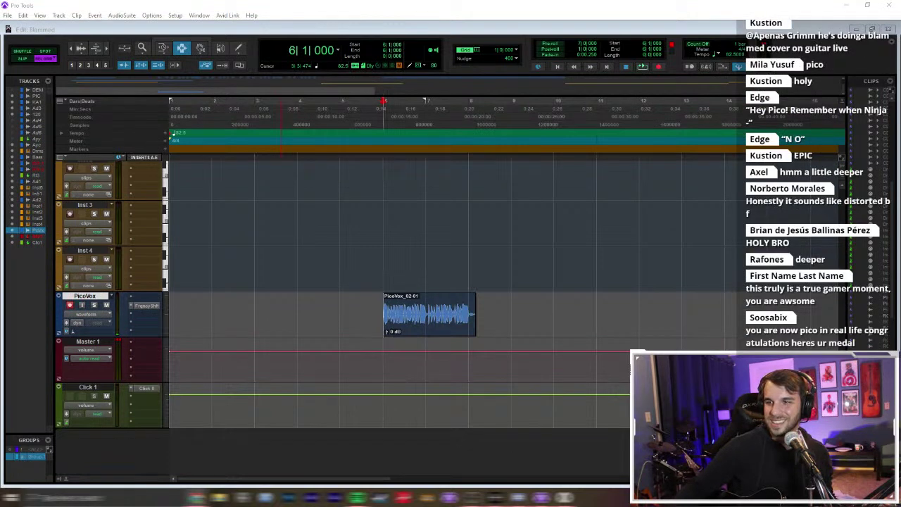
left_click(336, 321)
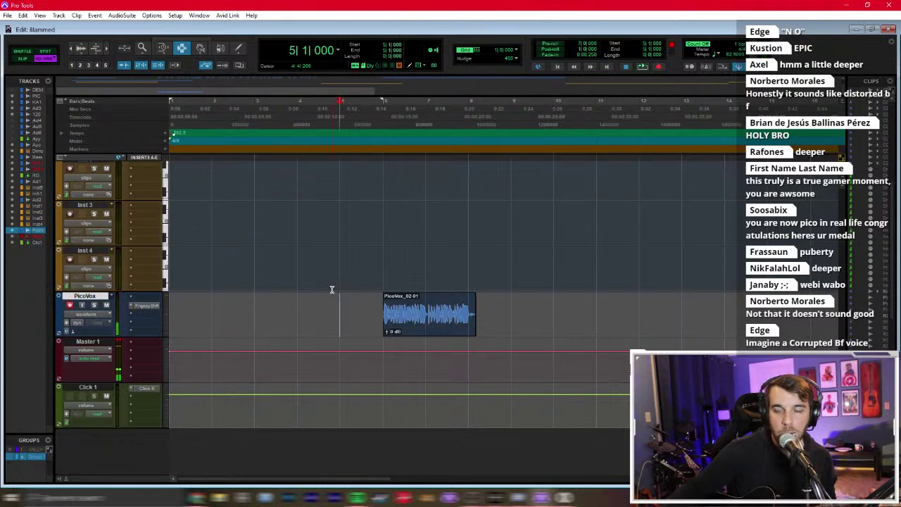
left_click(146, 306)
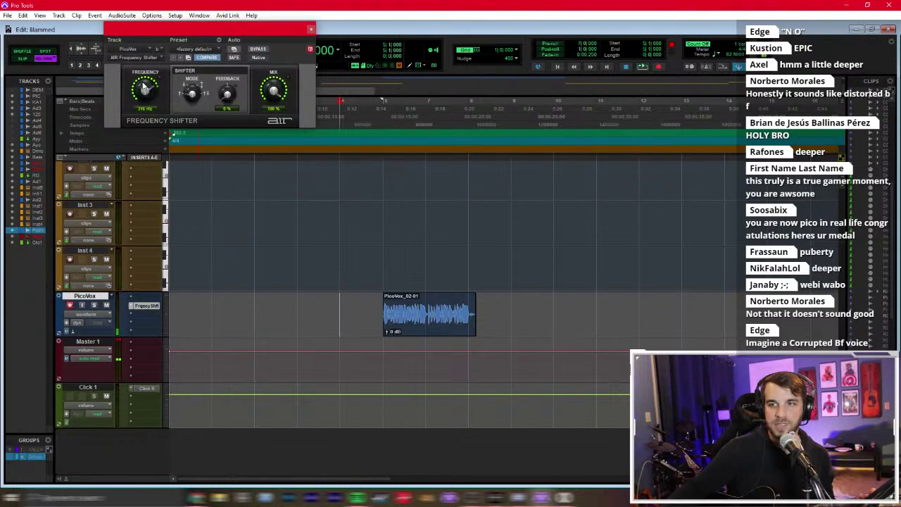
left_click(309, 30)
Step: Record a PicoVox vocal take from bar 5 to just past bar 8 and play it back
key("ctrl+space")
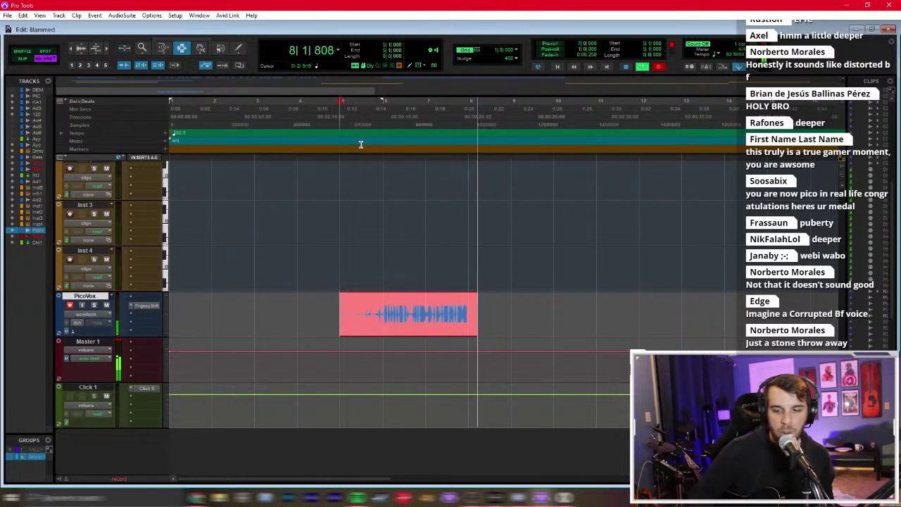
key("space")
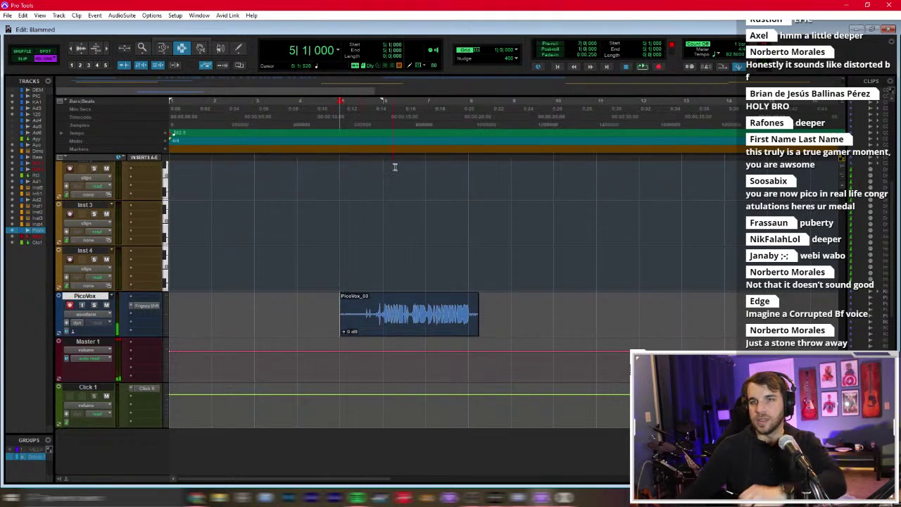
key("space")
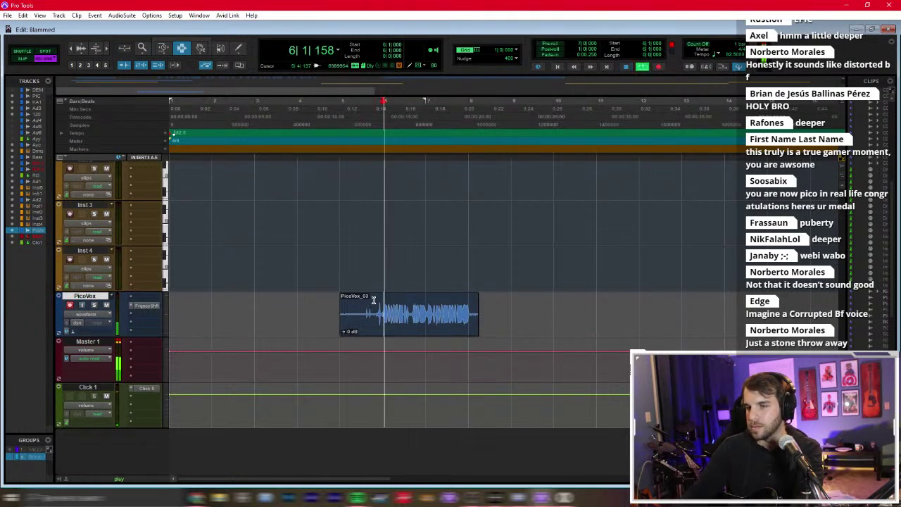
left_click(381, 284)
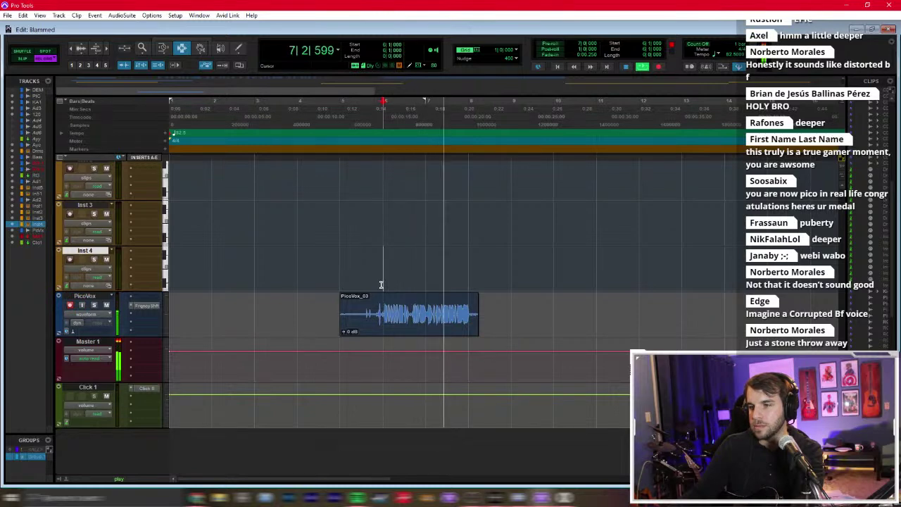
key("space")
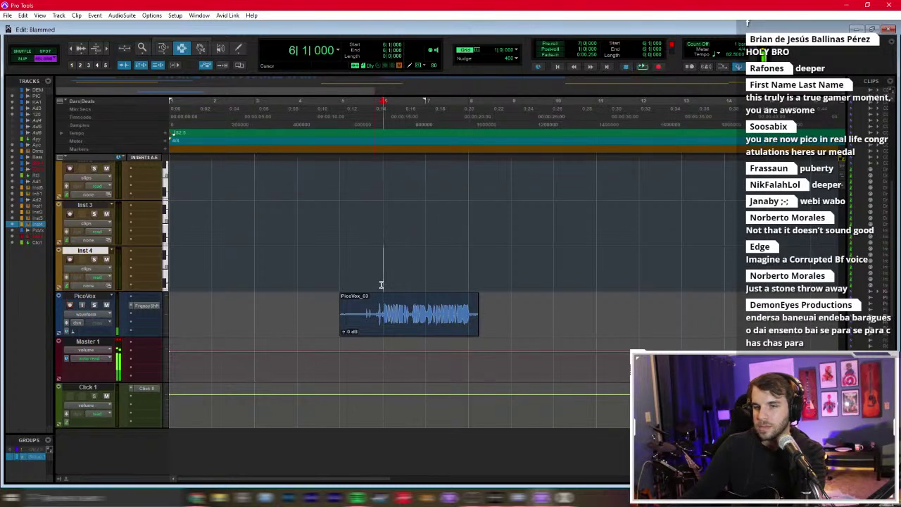
Step: Unmute PICO, solo it together with PicoVox, and play the reference vocal from bar 6
scroll(267, 253, "up", 10)
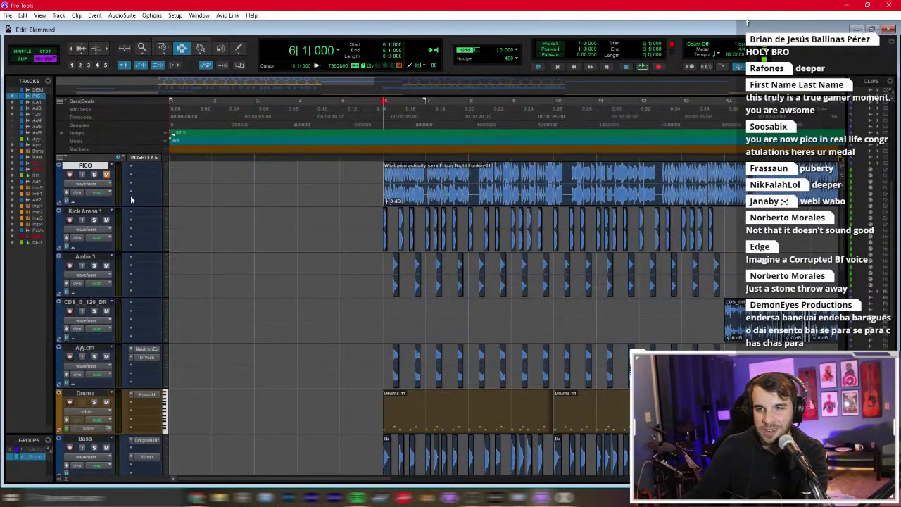
key("space")
key("space")
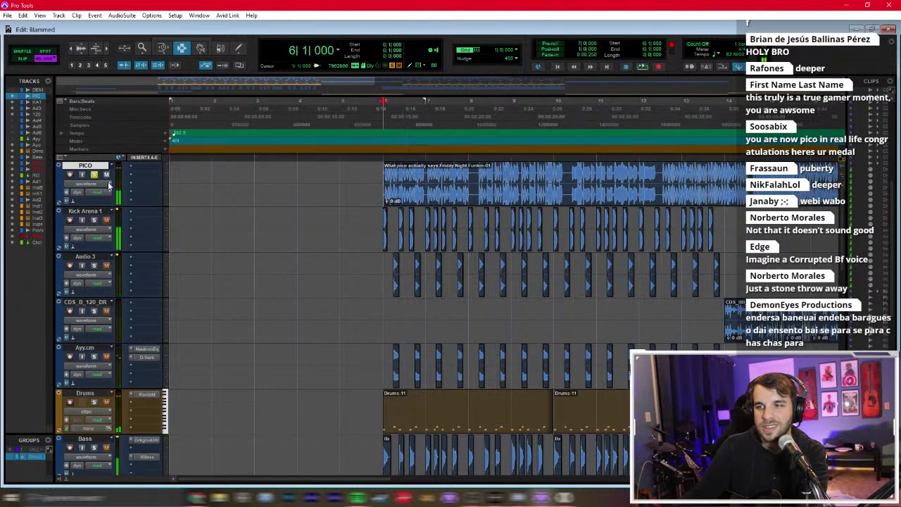
scroll(367, 183, "up", 1)
scroll(274, 209, "down", 10)
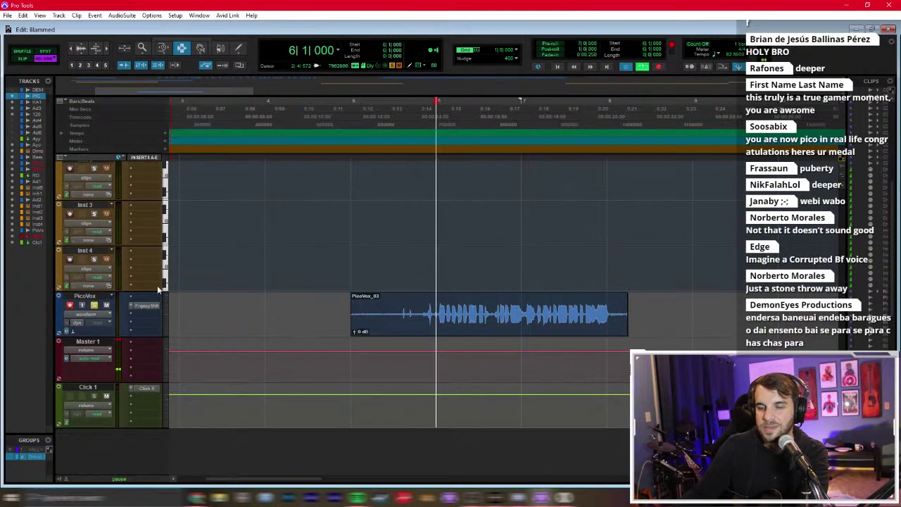
scroll(232, 272, "up", 10)
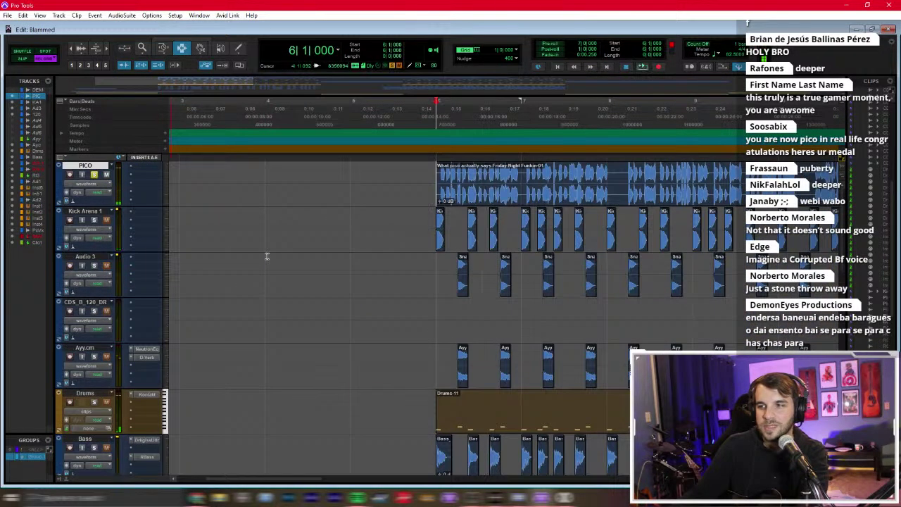
key("space")
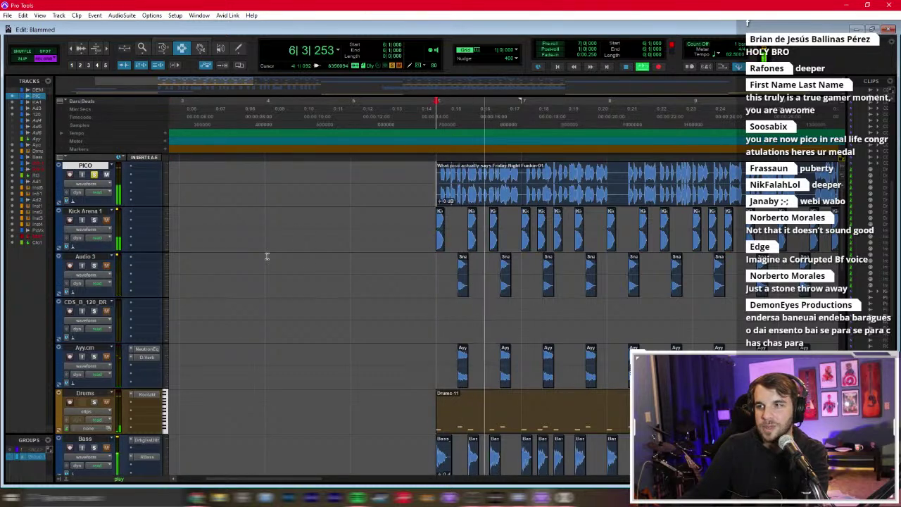
key("space")
Step: Set the grid to 1/4 note and play the PICO reference vocal from bar 6 beat 3
key("ctrl+bracketright")
left_click(502, 53)
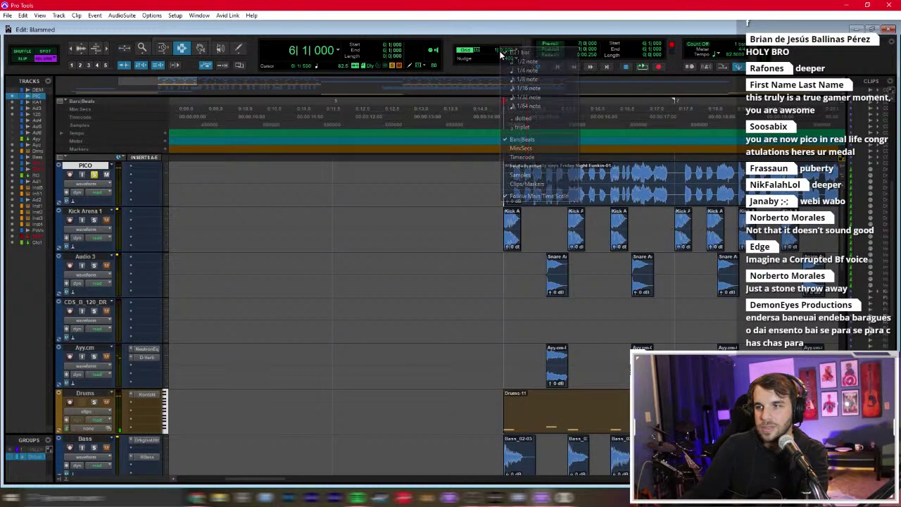
left_click(521, 77)
left_click(585, 184)
key("space")
key("space")
Step: Play the recorded PicoVox take against the reference and delete its clip from the track
scroll(187, 302, "down", 10)
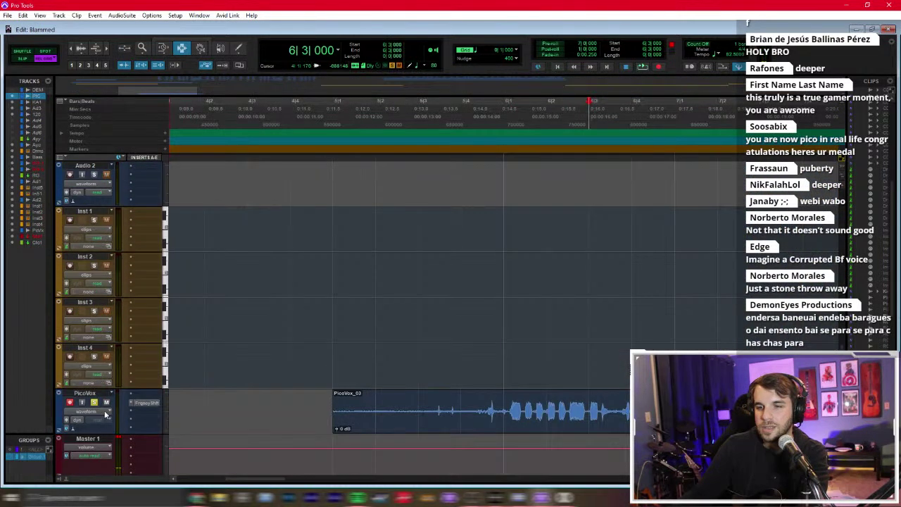
key("shift+r")
key("space")
key("space")
left_click(519, 424)
key("Delete")
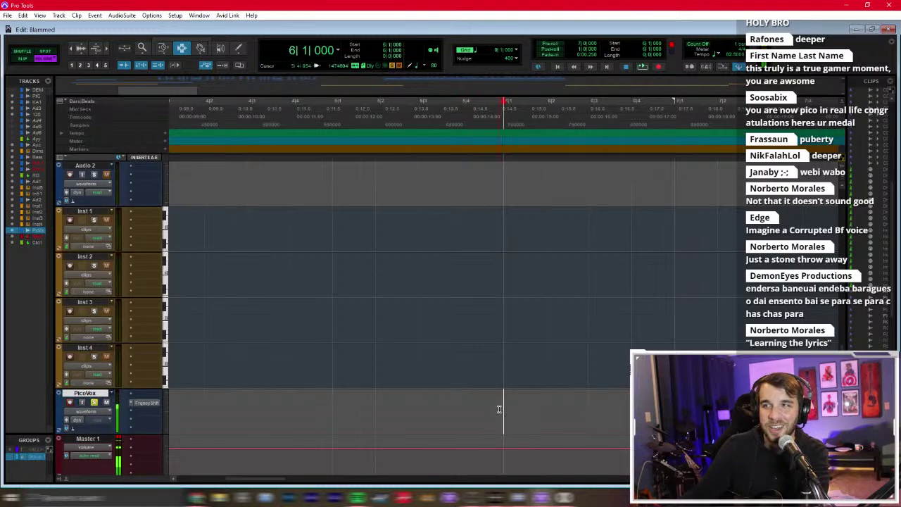
Step: Replay short phrases of the PICO reference vocal from bar 6 and from bar 6 beat 3 to study its syllables
key("space")
scroll(493, 338, "up", 10)
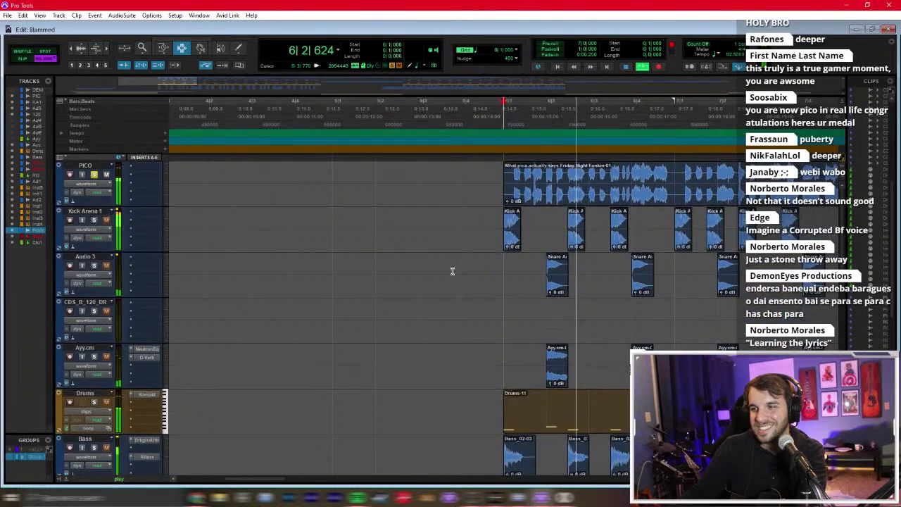
key("space")
left_click(454, 189)
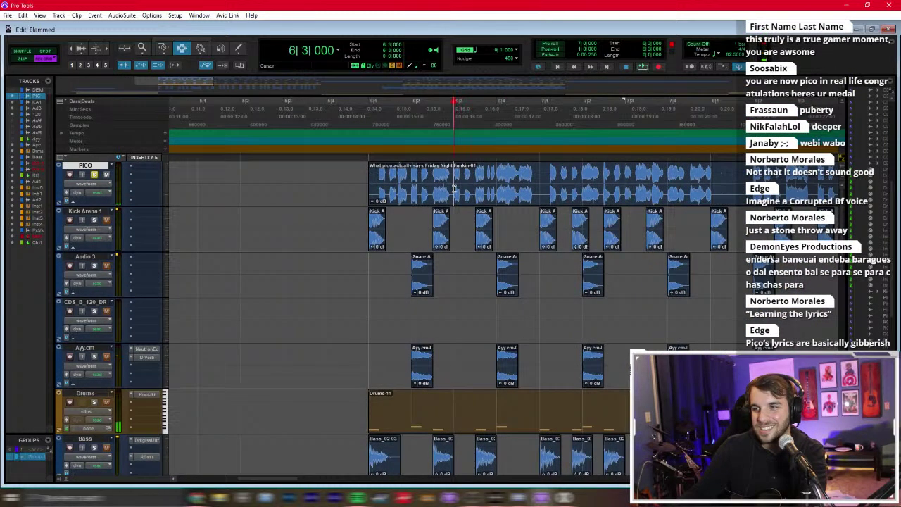
key("space")
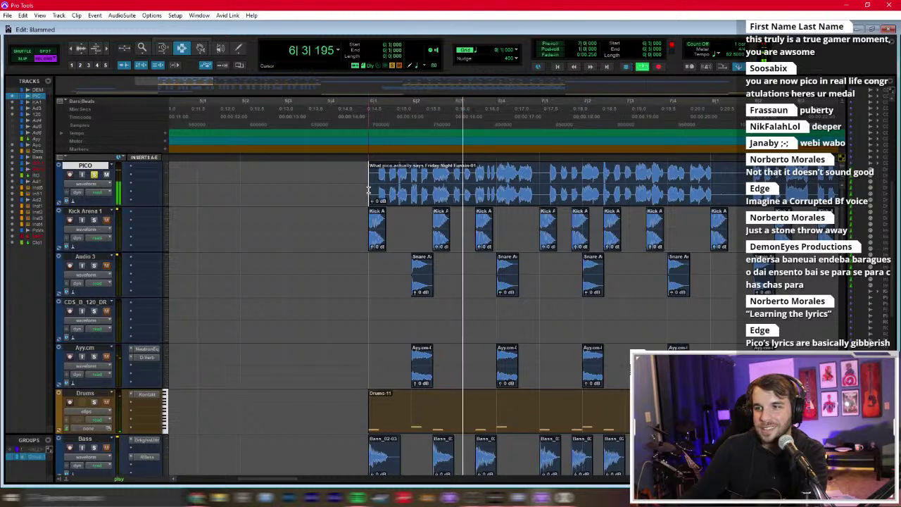
key("space")
left_click(370, 187)
key("space")
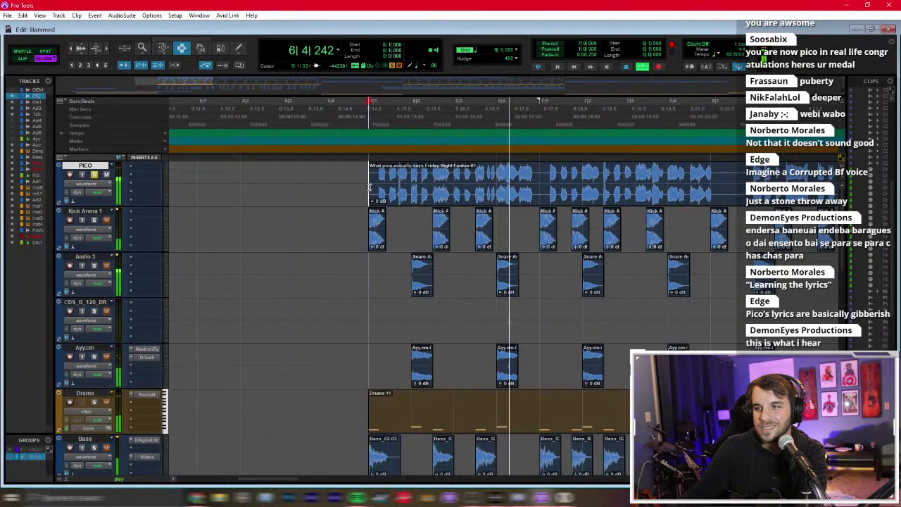
key("space")
key("space")
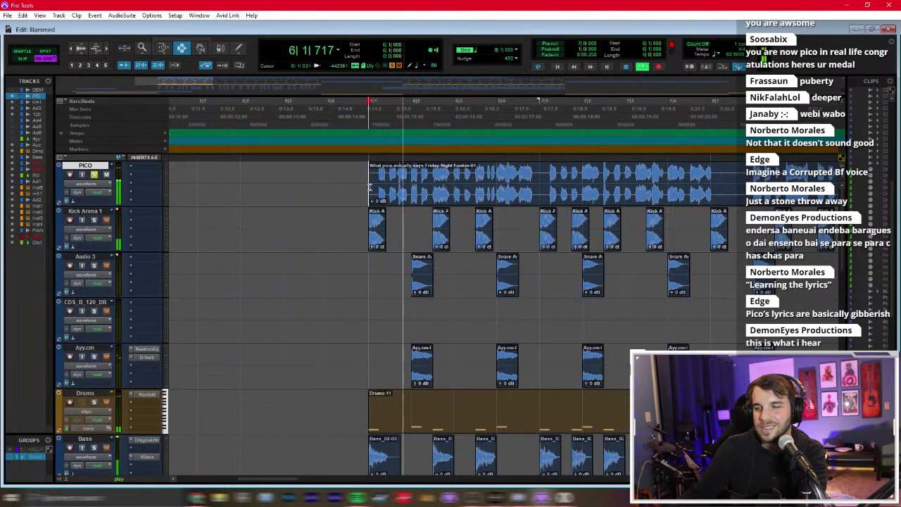
key("space")
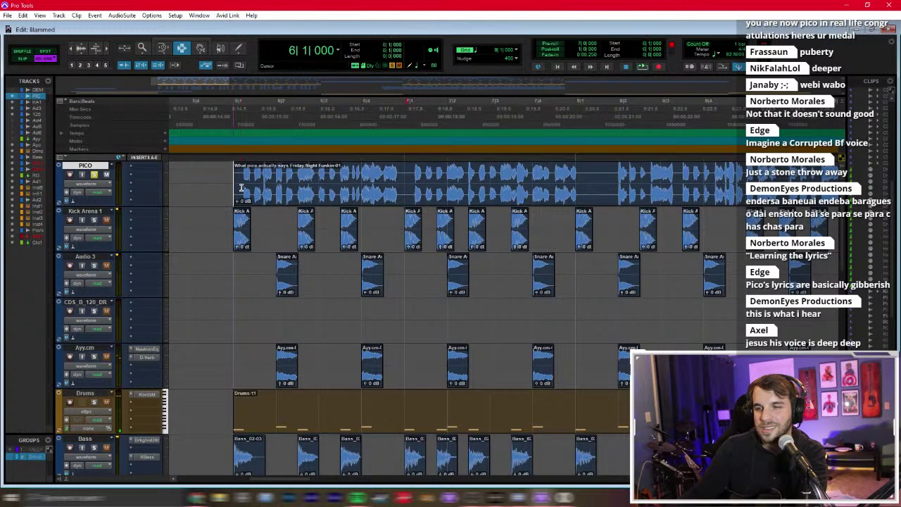
Step: Try recording a short PicoVox take from bar 5 and play it back
scroll(240, 187, "down", 10)
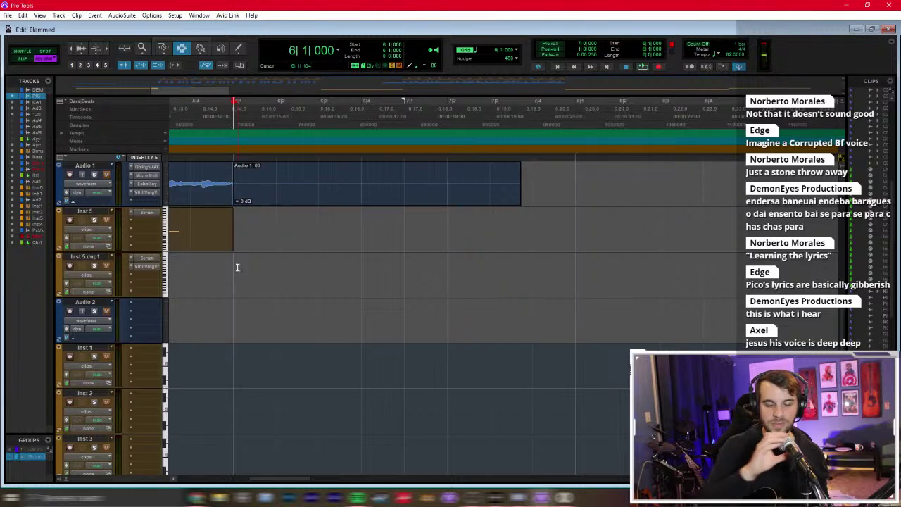
key("space")
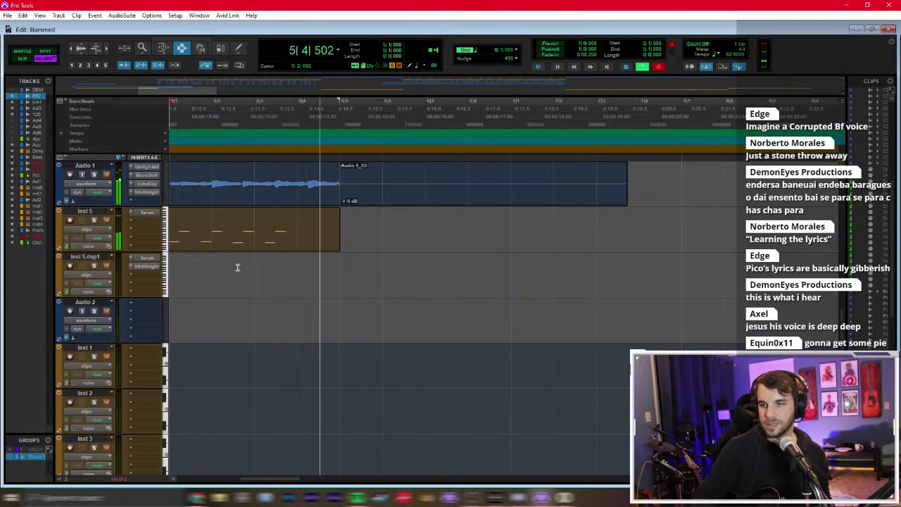
key("space")
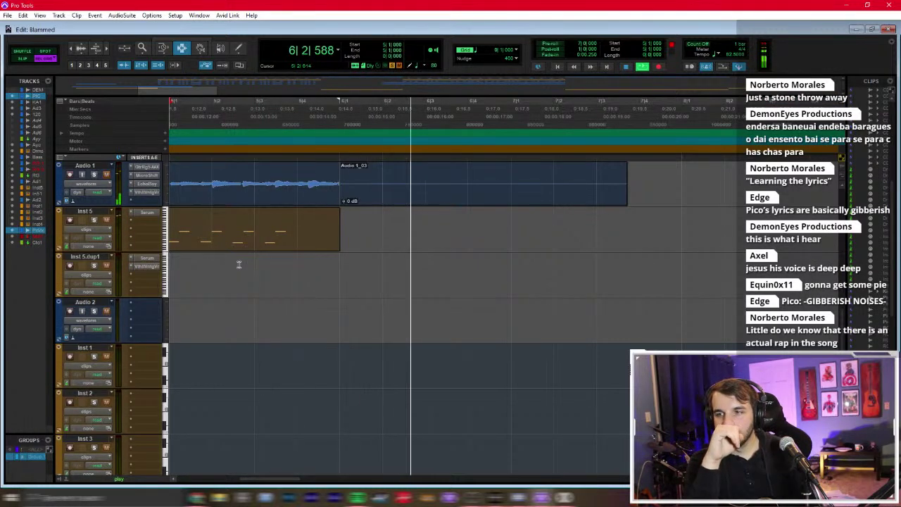
key("space")
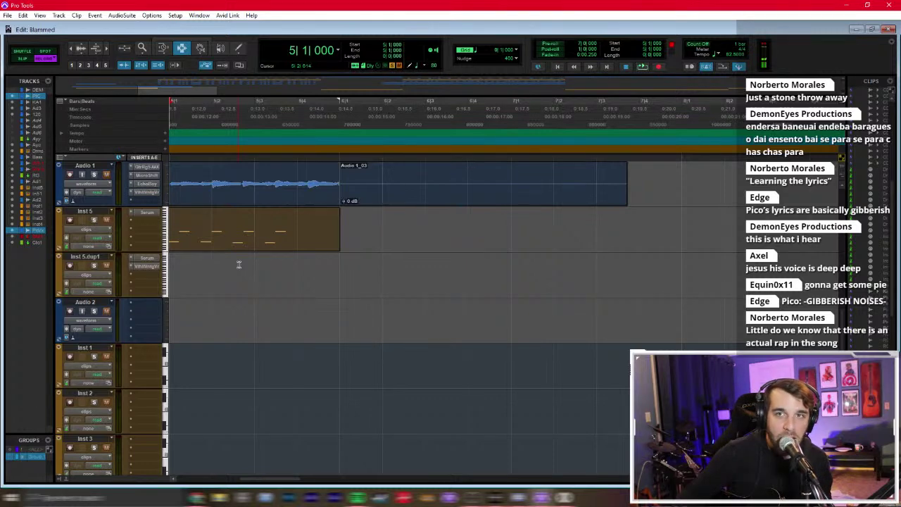
Step: Re-record the PicoVox vocal from bar 5 to just past bar 7 over several takes and play the last one from bar 6
key("space")
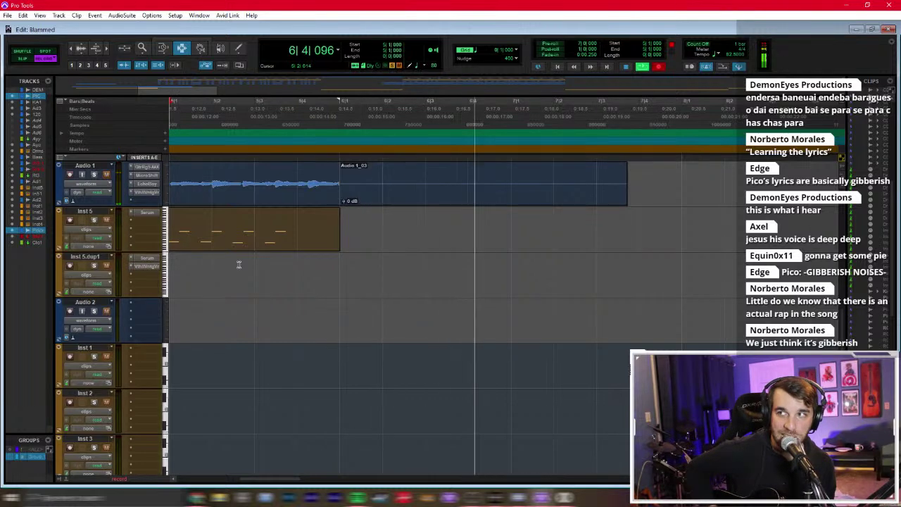
key("space")
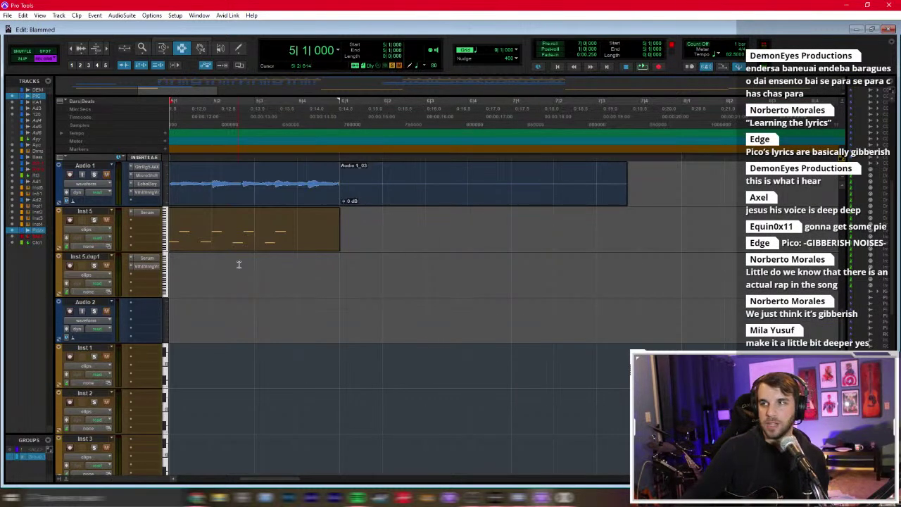
key("space")
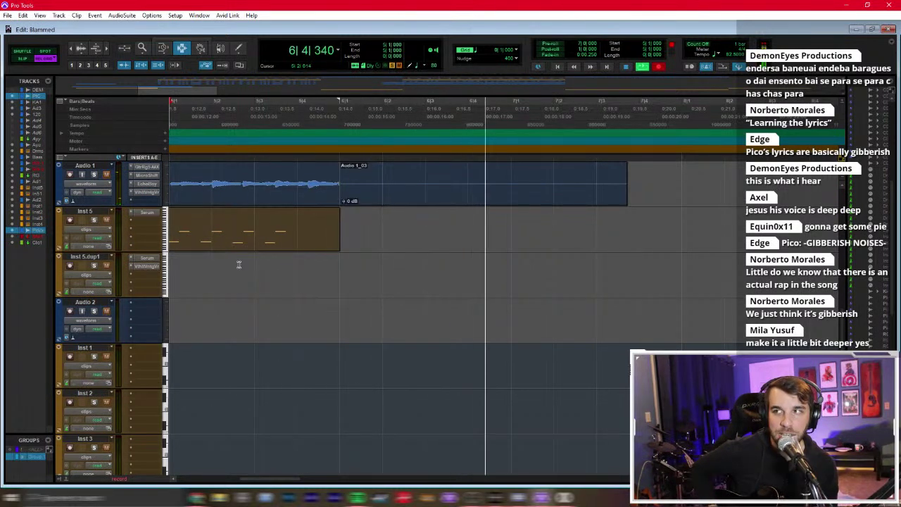
key("space")
key("space")
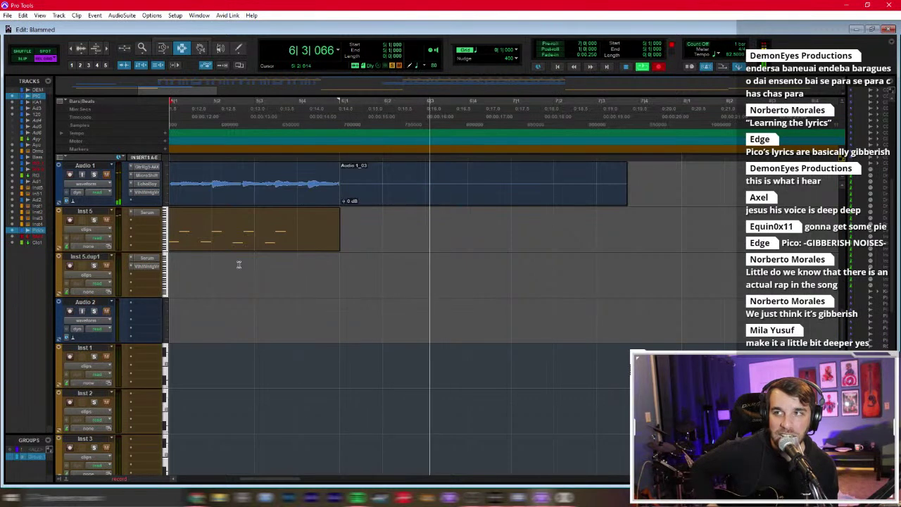
key("space")
scroll(239, 264, "down", 5)
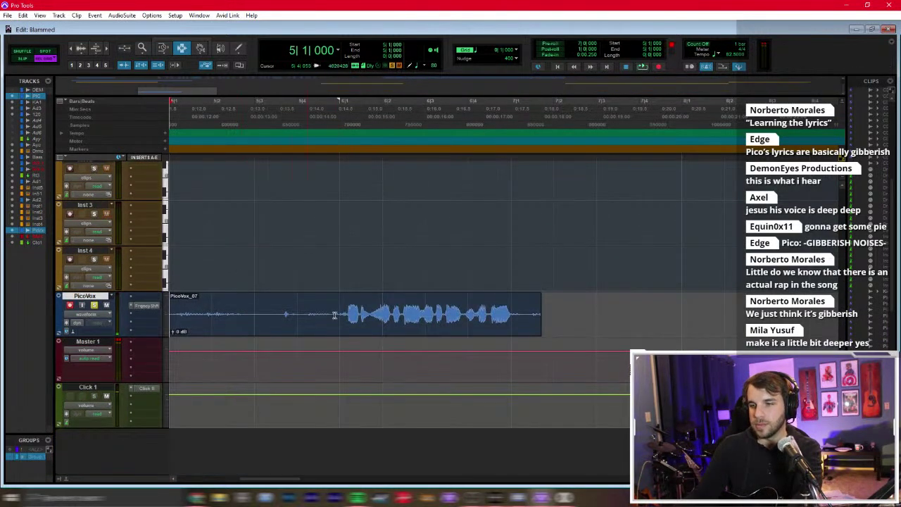
key("space")
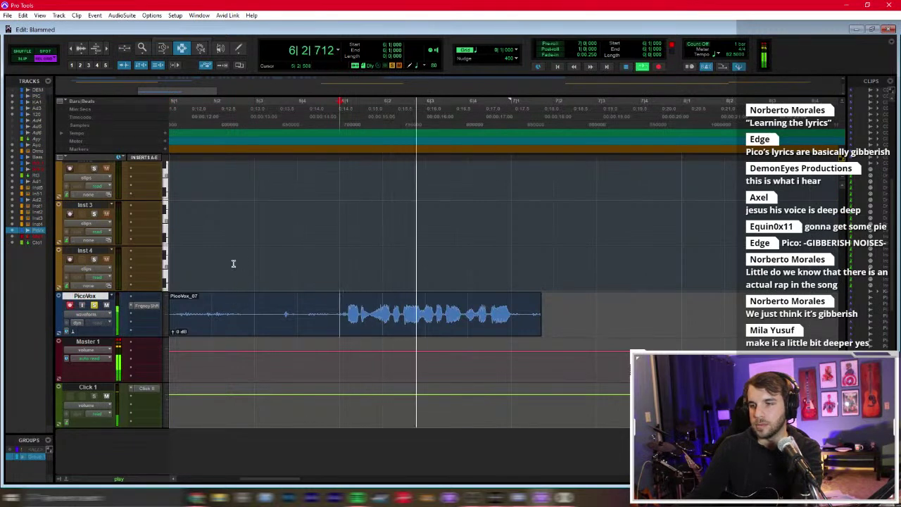
Step: Play the PICO reference from bar 7 repeatedly to learn the next vocal phrase
key("space")
left_click(512, 322)
key("space")
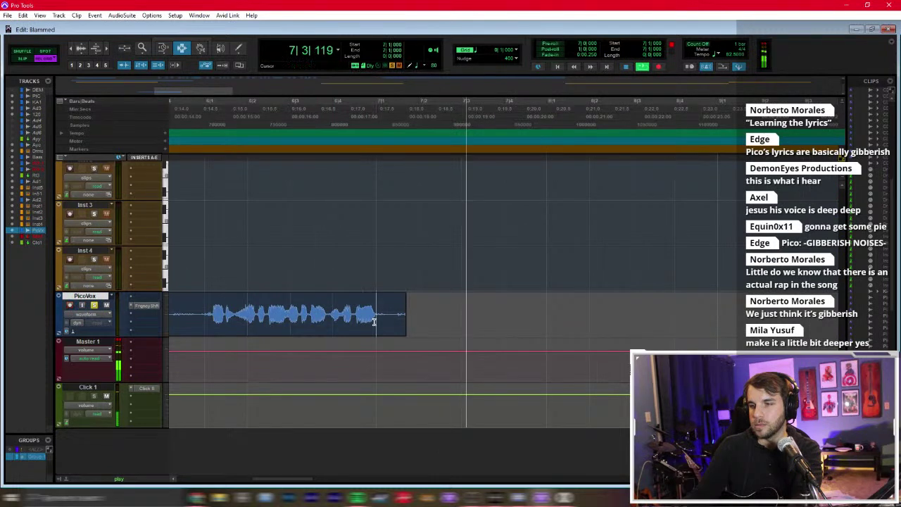
key("space")
key("space")
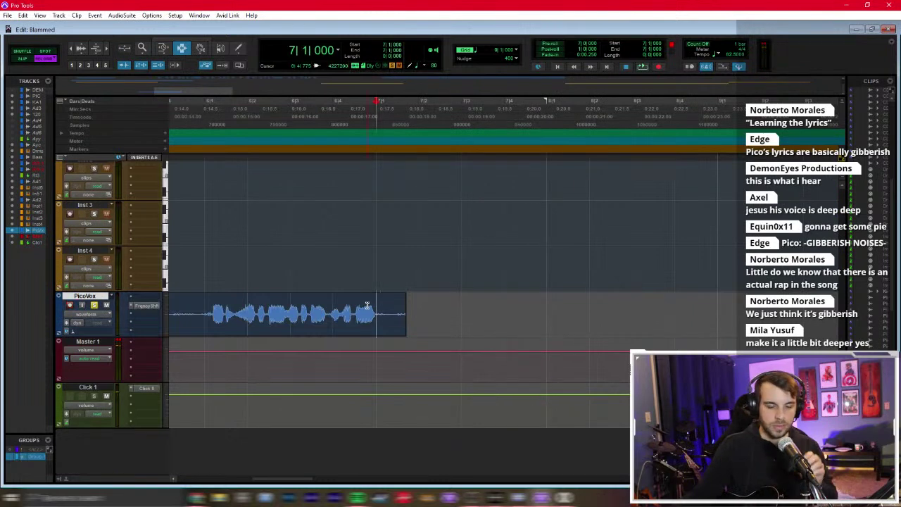
key("space")
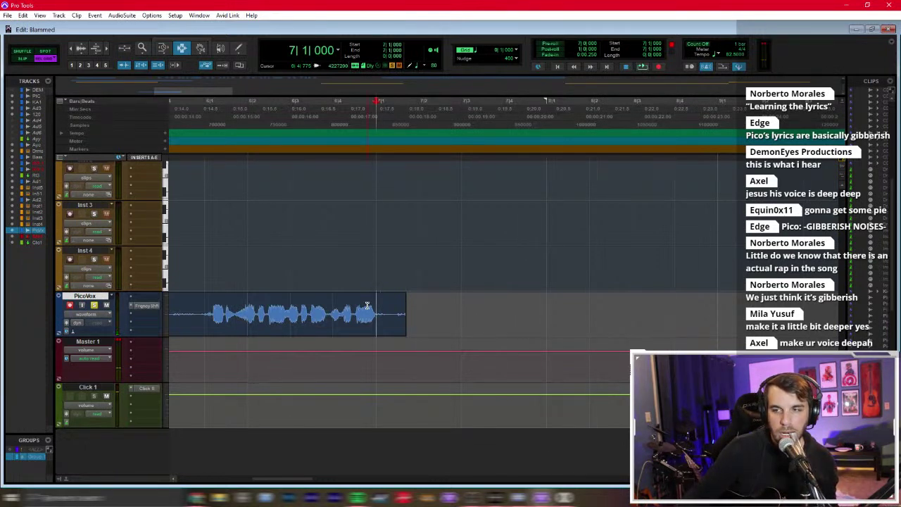
Step: Record the PicoVox phrase from bar 7 to past bar 8 over two takes
key("ctrl+space")
key("space")
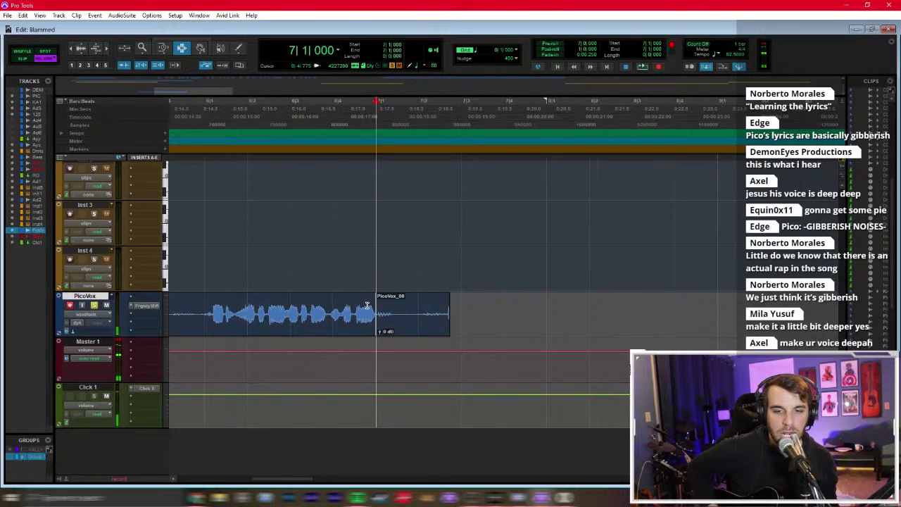
key("ctrl+space")
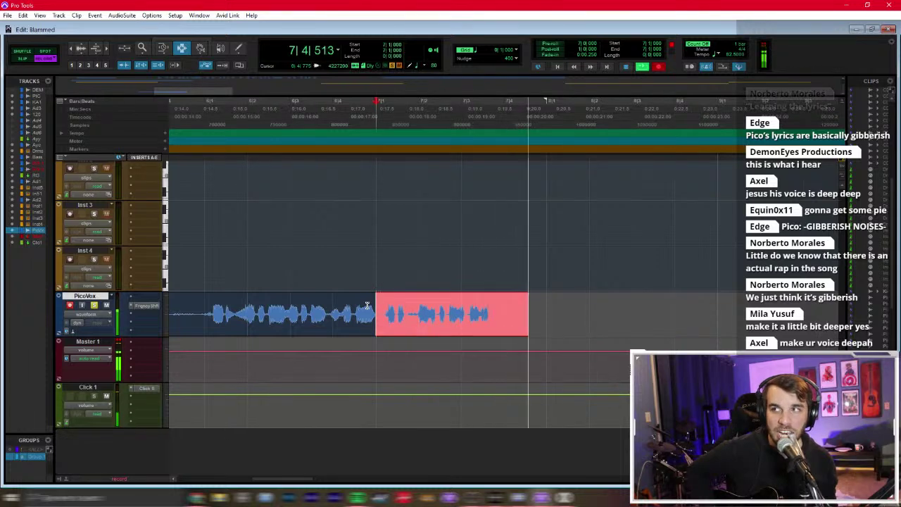
key("space")
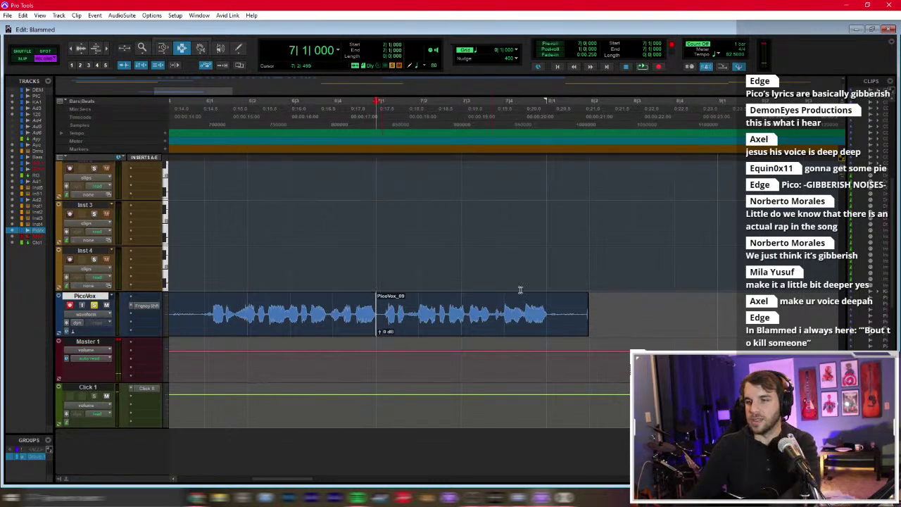
Step: Trim the end of the new PicoVox take to bar 8 and play the song from there
left_click(543, 304)
key("space")
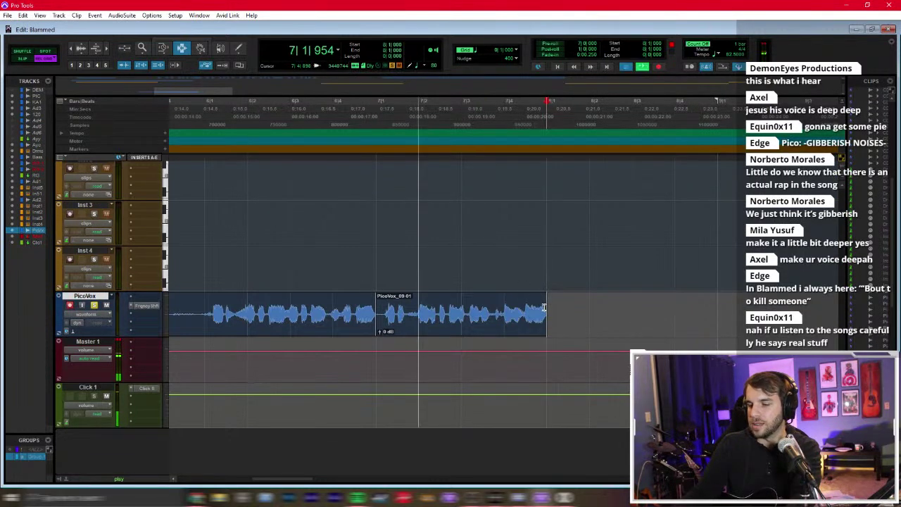
left_click(543, 307)
scroll(418, 289, "left", 2)
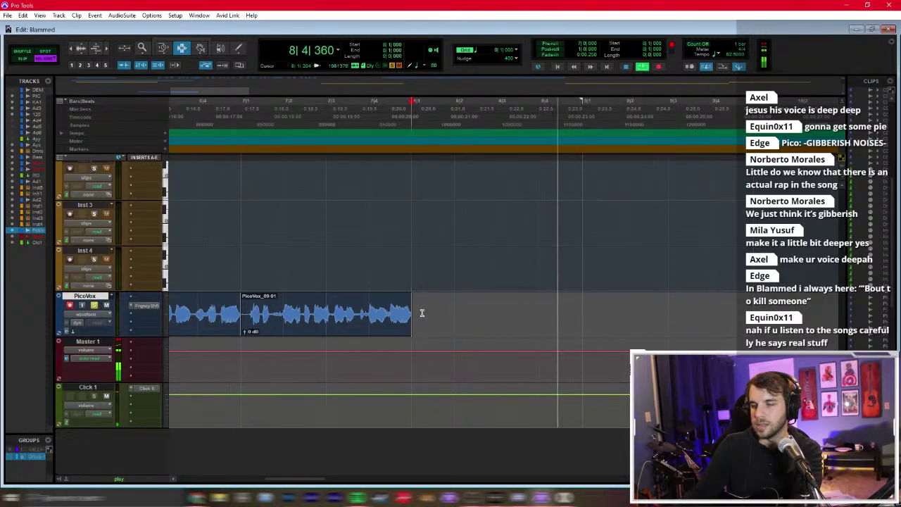
Step: Play the soloed DEMO and PICO tracks together from bar 8 and split the PICO clip at bar 8
scroll(421, 311, "up", 10)
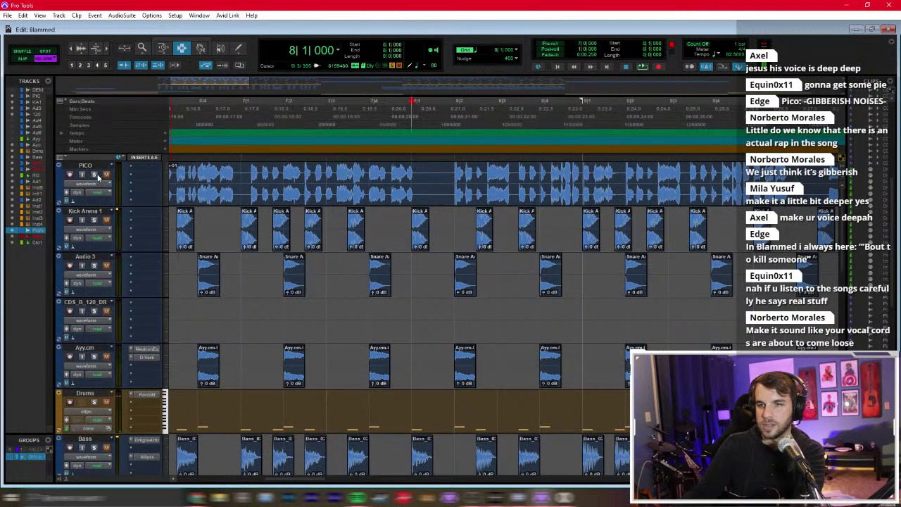
scroll(131, 173, "up", 1)
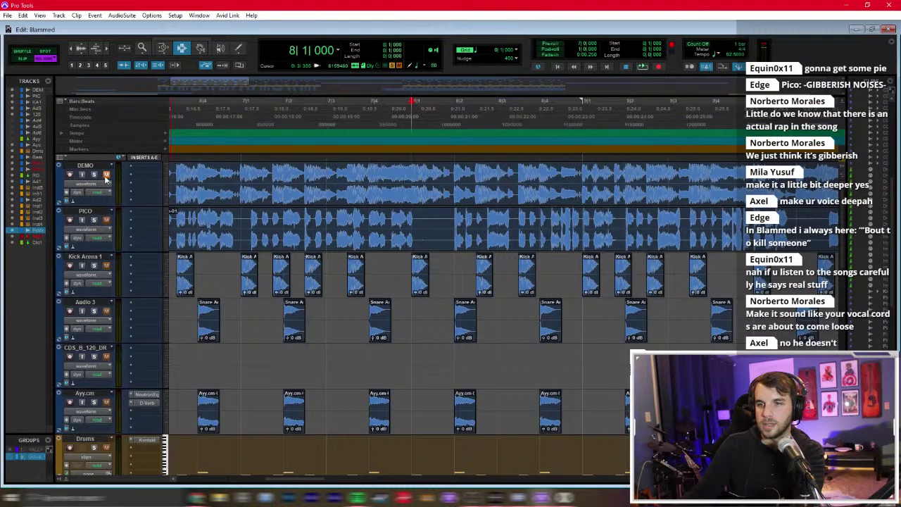
key("space")
key("space")
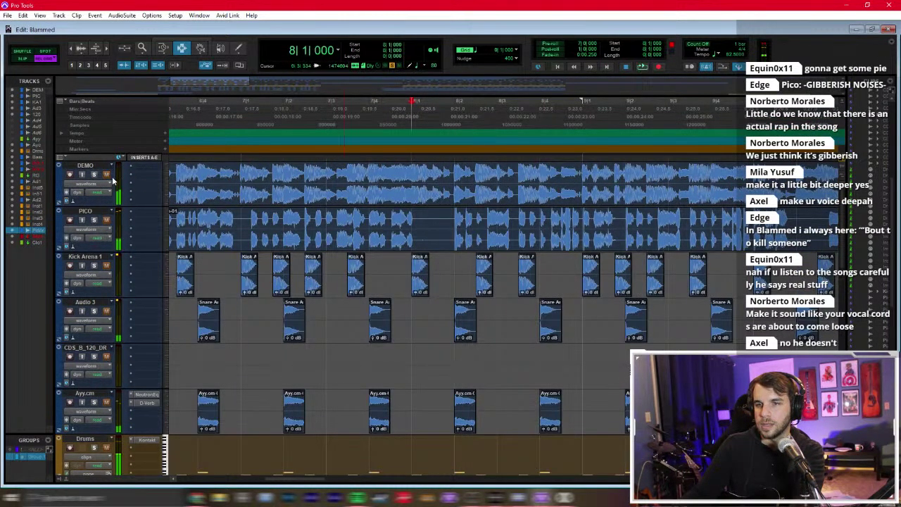
key("space")
scroll(479, 247, "down", 2)
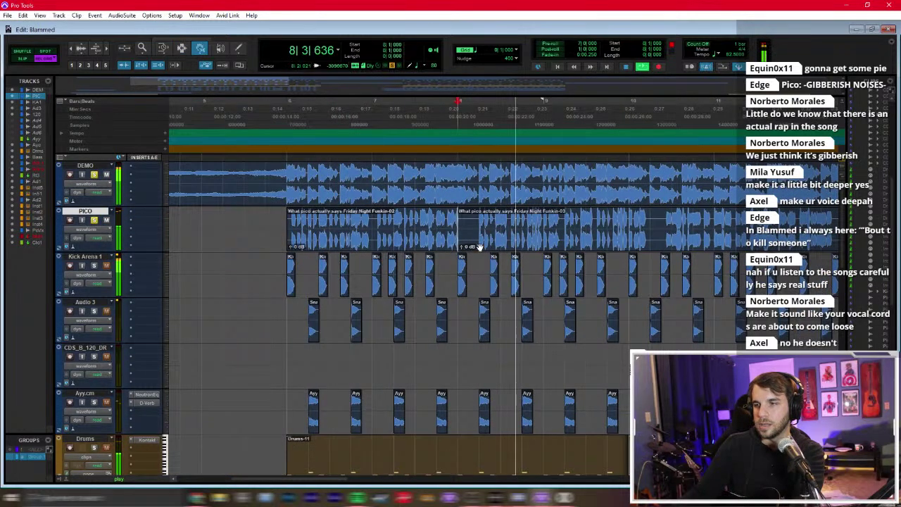
Step: Shift the second PICO clip along the timeline to bar 9 beat 4, checking its timing against DEMO
left_click(564, 229)
left_click_drag(563, 229, 649, 229)
scroll(551, 240, "right", 1)
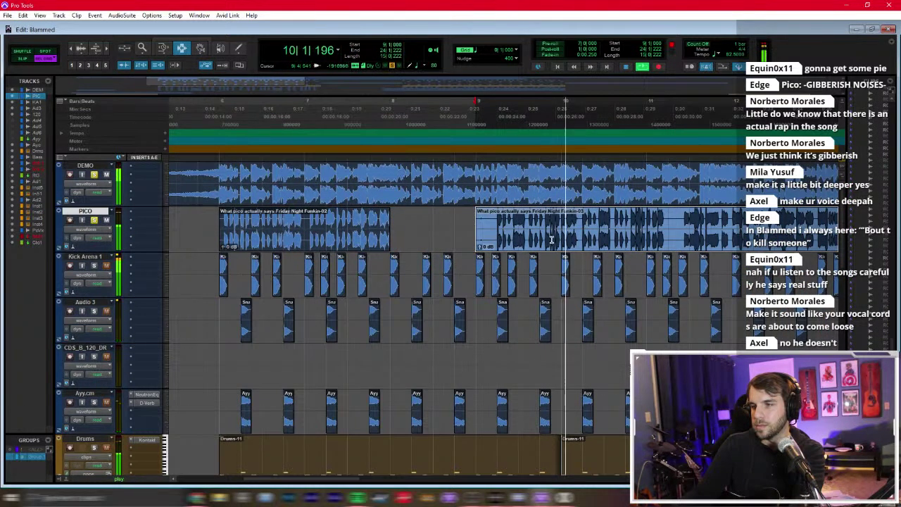
key("space")
left_click_drag(552, 240, 580, 243)
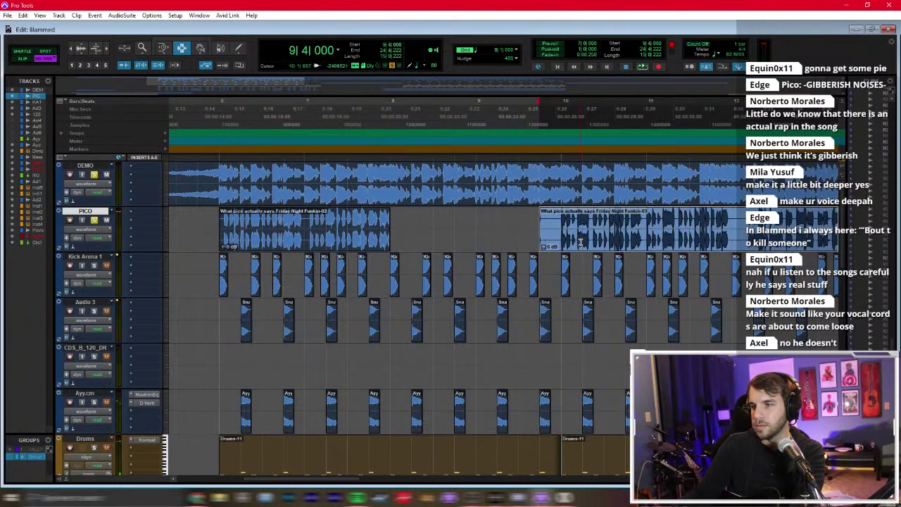
key("space")
Step: Set the grid to 0|0|240 and fine-position the second PICO clip so it starts at 9|4|207
key("ctrl+bracketright")
key("ctrl+bracketright")
left_click(513, 51)
left_click(549, 82)
key("space")
key("F8")
left_click(512, 51)
left_click(549, 89)
left_click_drag(532, 231, 554, 231)
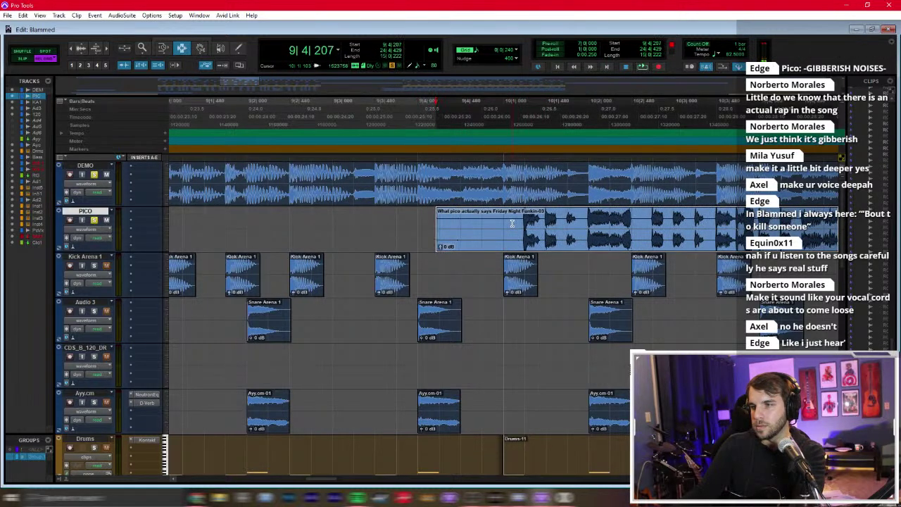
Step: Play the shifted PICO clip against DEMO from bar 10, trim its start to bar 10 and unsolo DEMO
left_click(509, 216)
key("space")
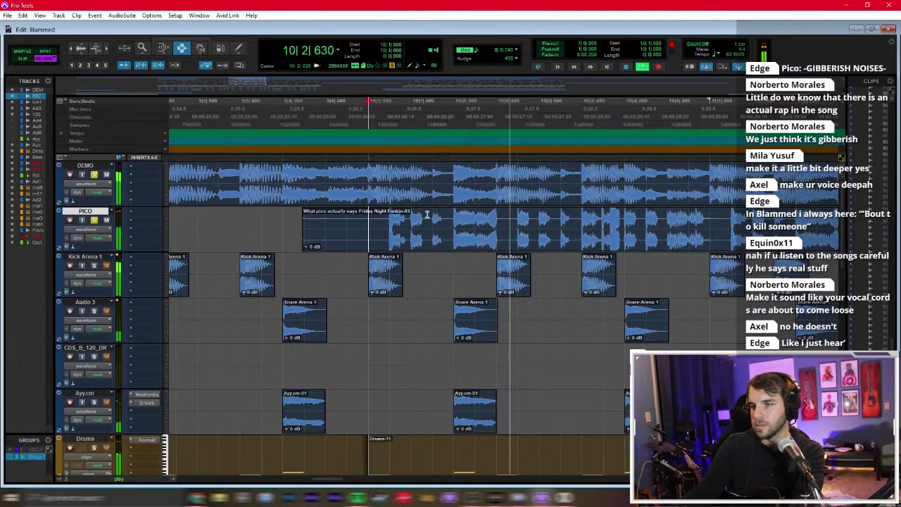
left_click_drag(376, 229, 443, 229)
key("space")
key("space")
key("space")
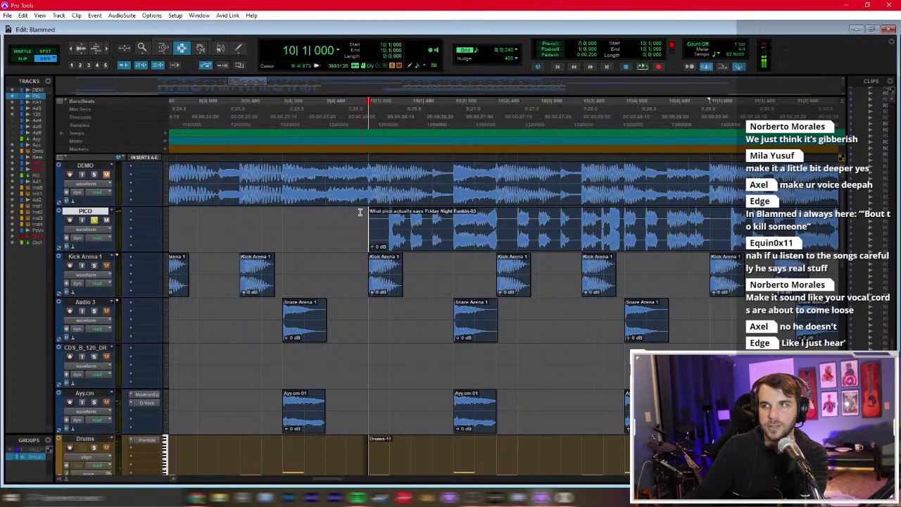
Step: Replay the soloed PICO vocal from bar 10 several times to study its syllables
key("space")
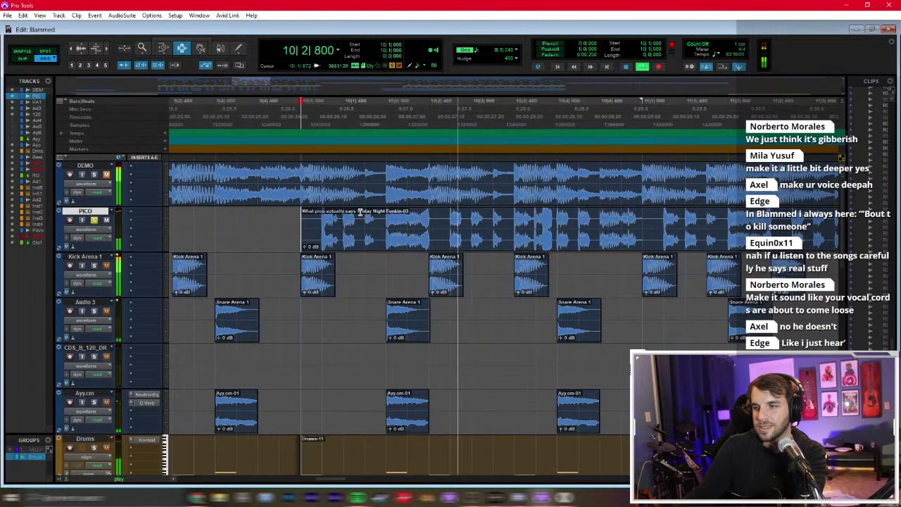
key("space")
key("space")
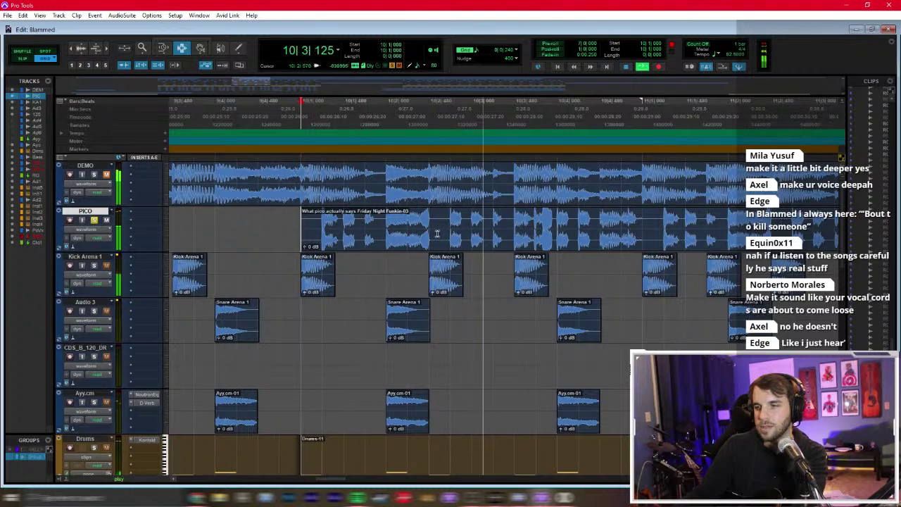
key("space")
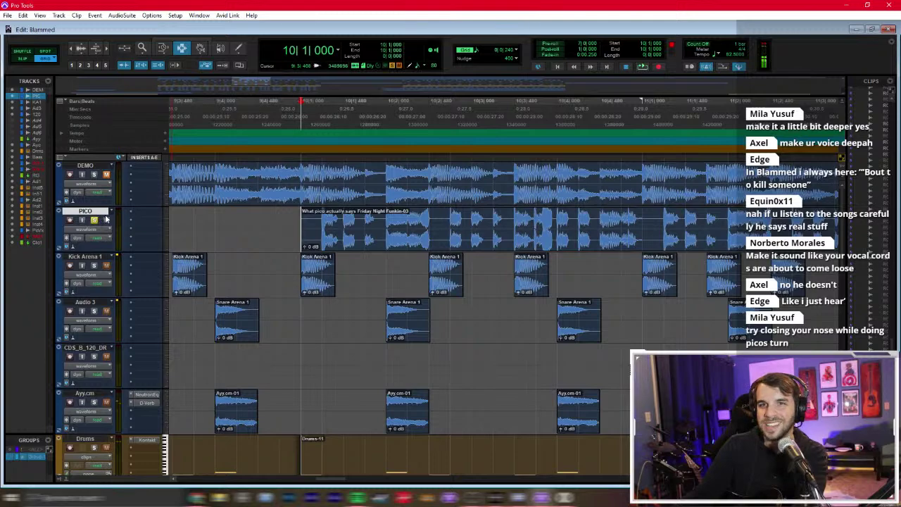
scroll(250, 228, "down", 1)
scroll(251, 228, "up", 1)
key("space")
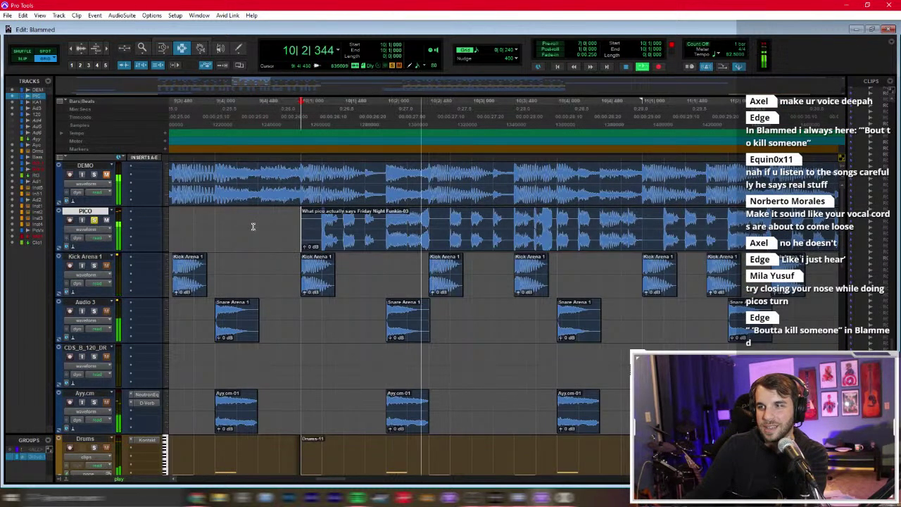
key("space")
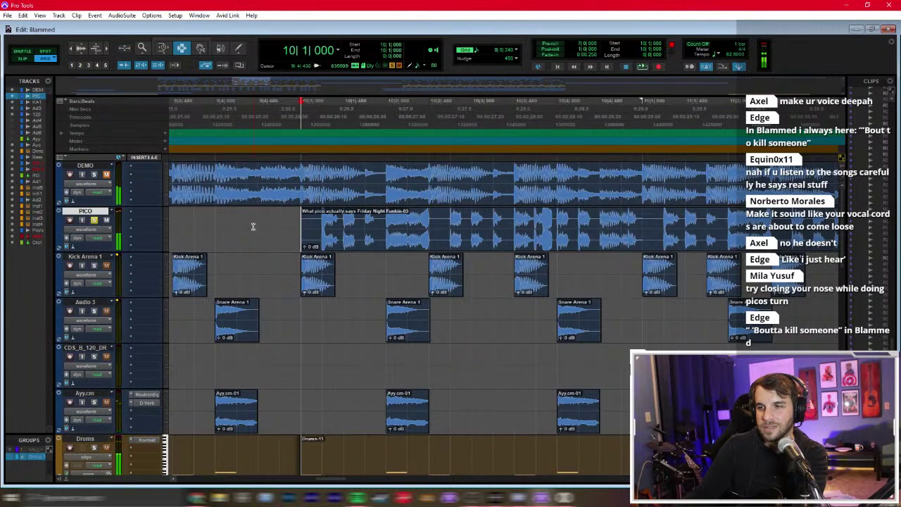
Step: Record PicoVox from bar 10, restarting the take with PICO soloed and continuing past bar 11
scroll(107, 220, "down", 10)
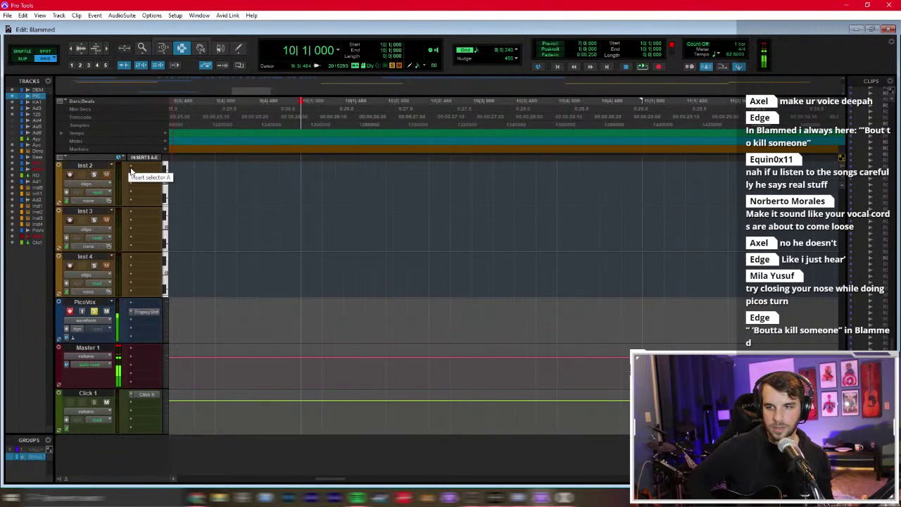
scroll(225, 264, "up", 10)
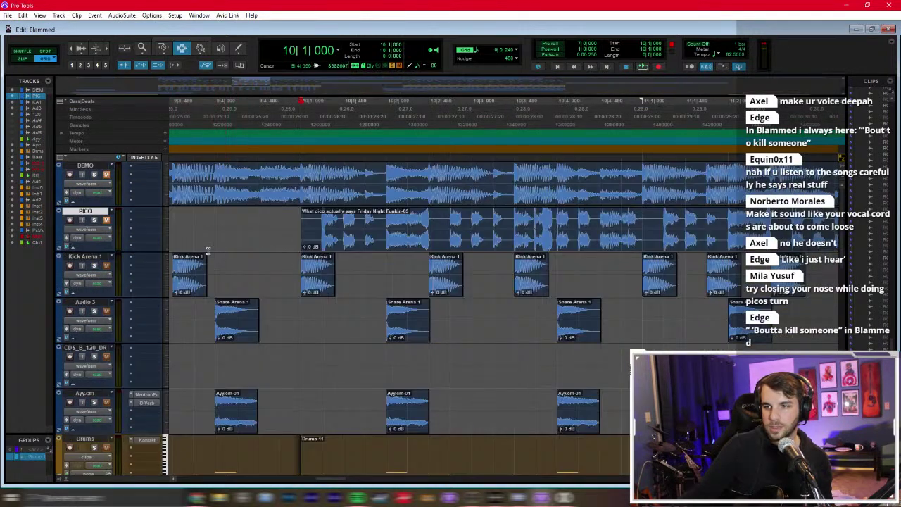
key("space")
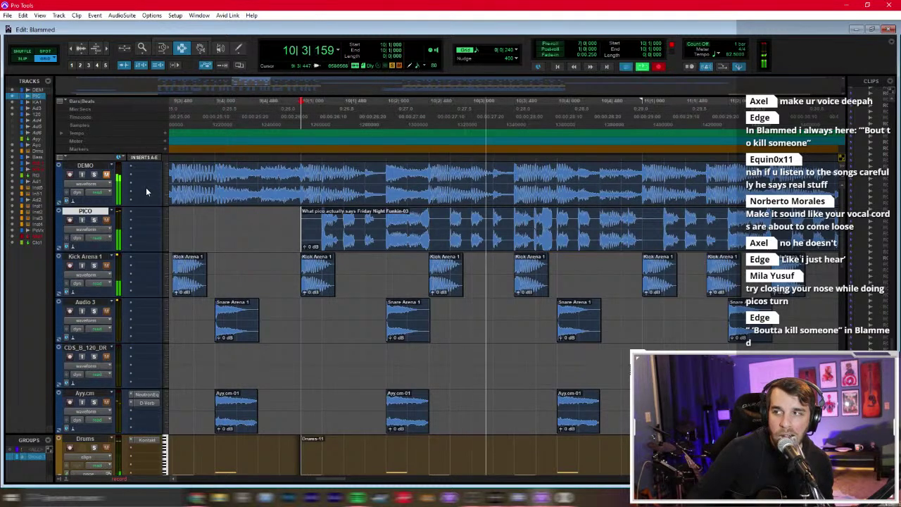
key("space")
key("space")
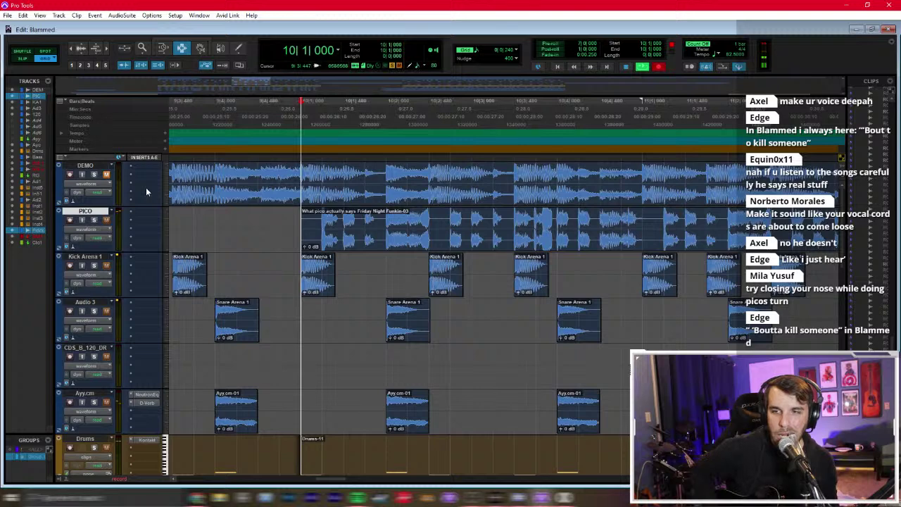
left_click(93, 220)
key("space")
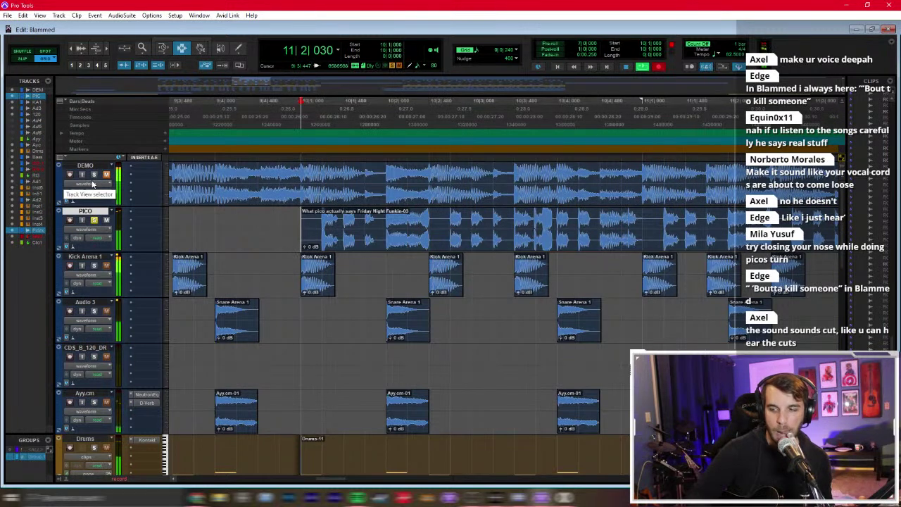
key("space")
Step: Replay the PICO reference vocal from bar 11 to study the next phrase
left_click(663, 229)
left_click(636, 231)
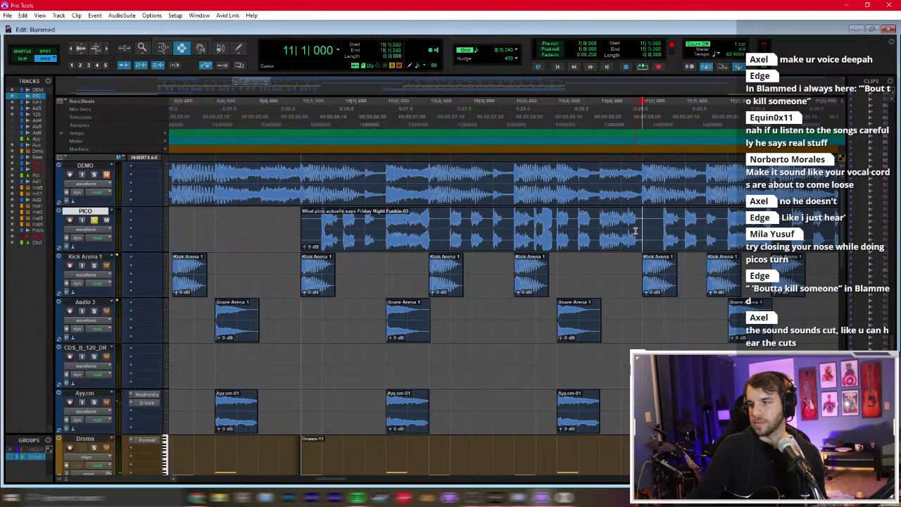
key("space")
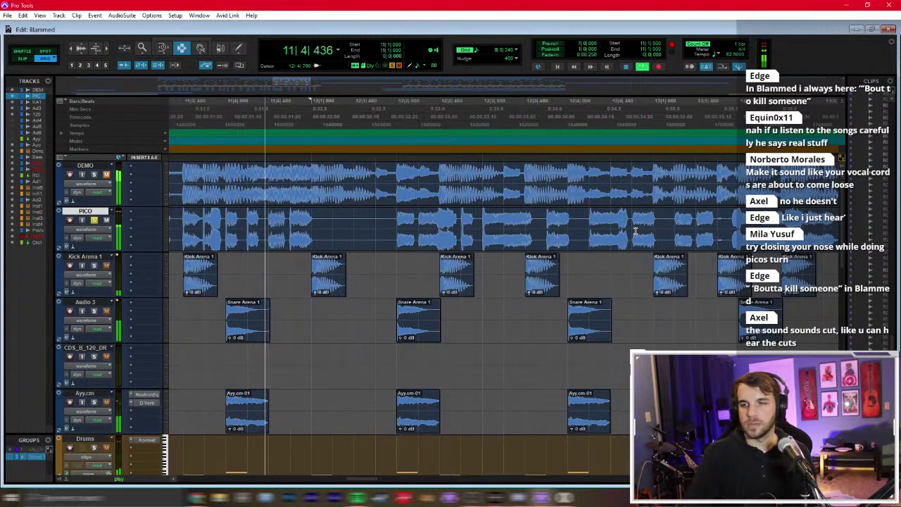
key("space")
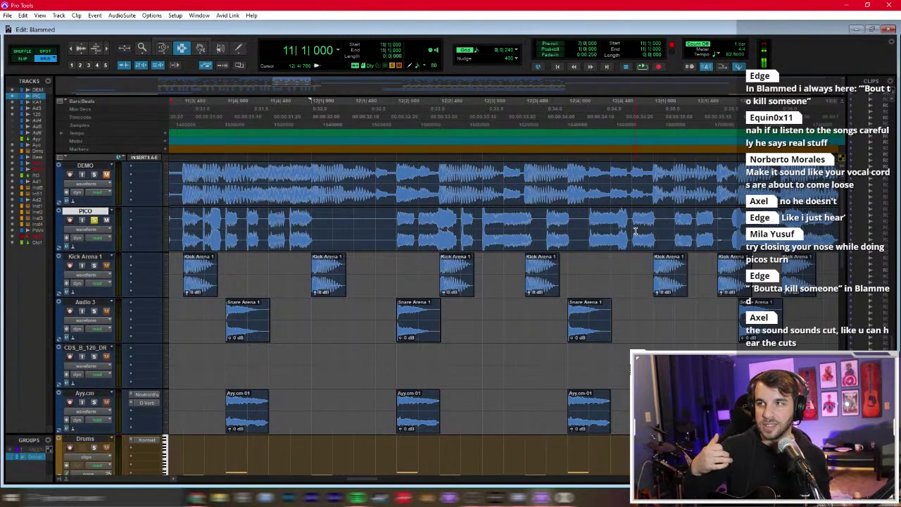
scroll(636, 231, "left", 3)
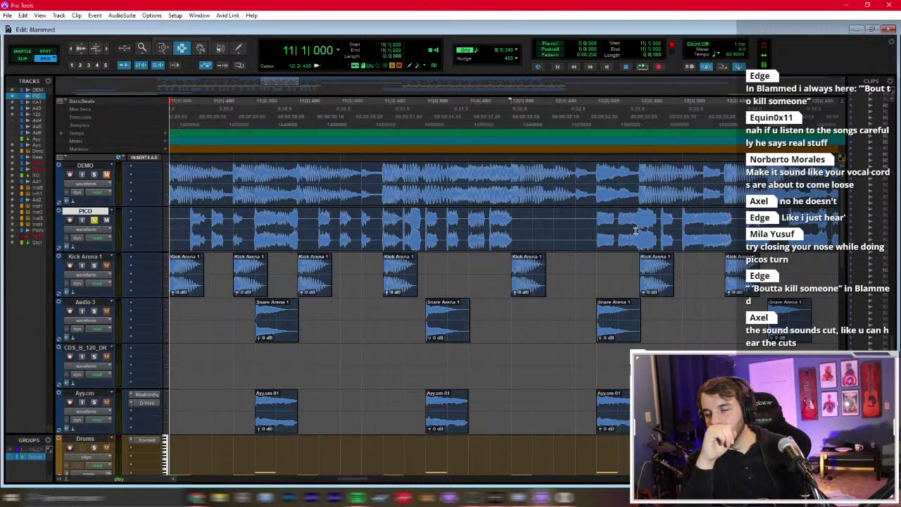
key("space")
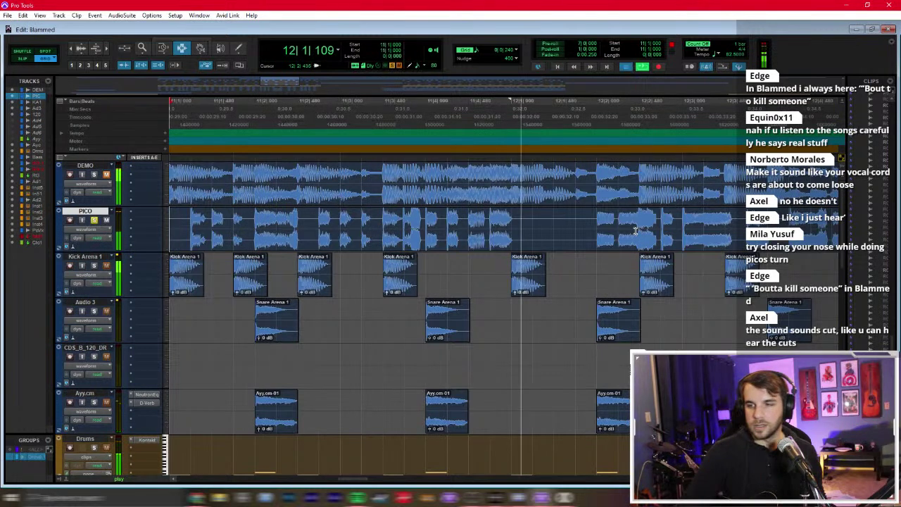
key("space")
Step: Record the PicoVox phrase from bar 11 to past bar 12, and place the cursor at bar 12
key("ctrl+space")
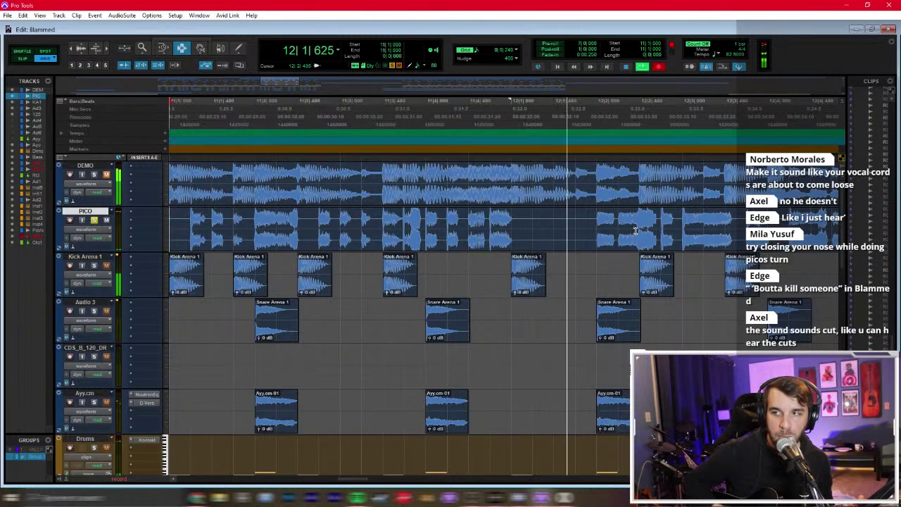
key("space")
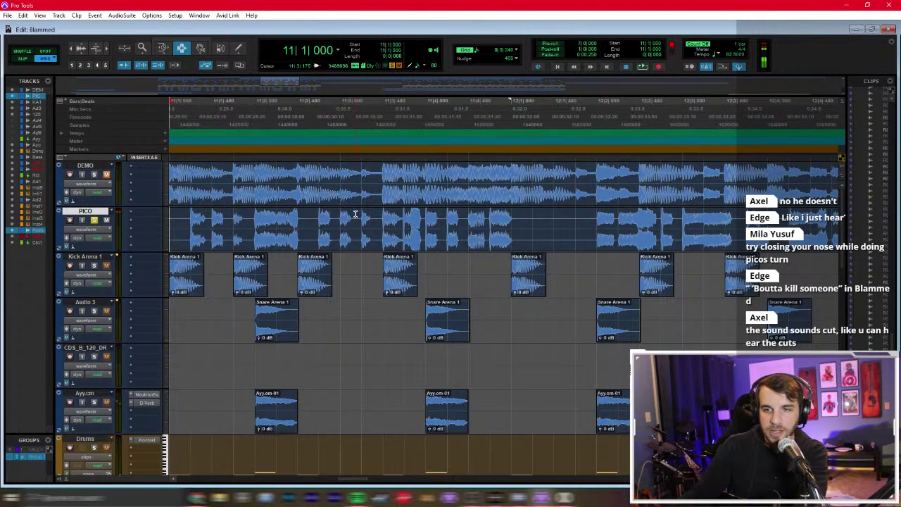
left_click(502, 221)
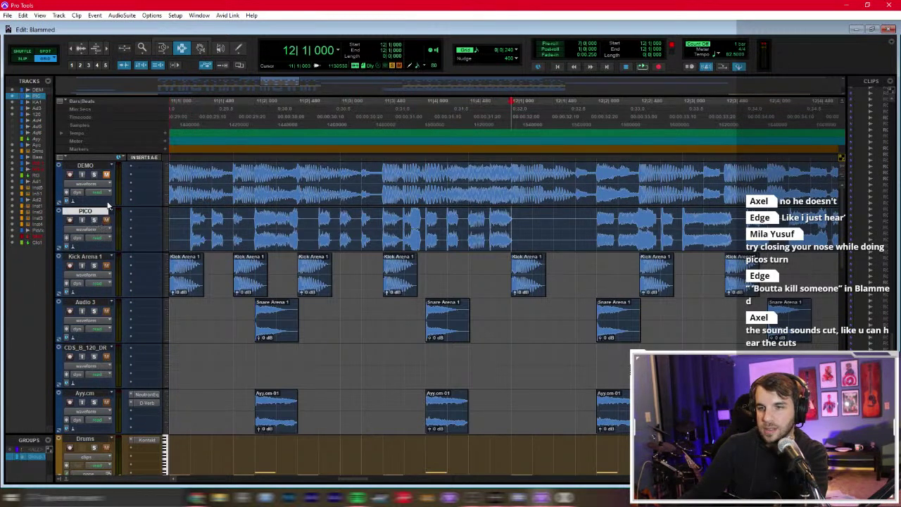
Step: Move the PICO clip that begins after bar 12 to start at 13|4|720, and audition it against the demo
scroll(474, 265, "down", 3)
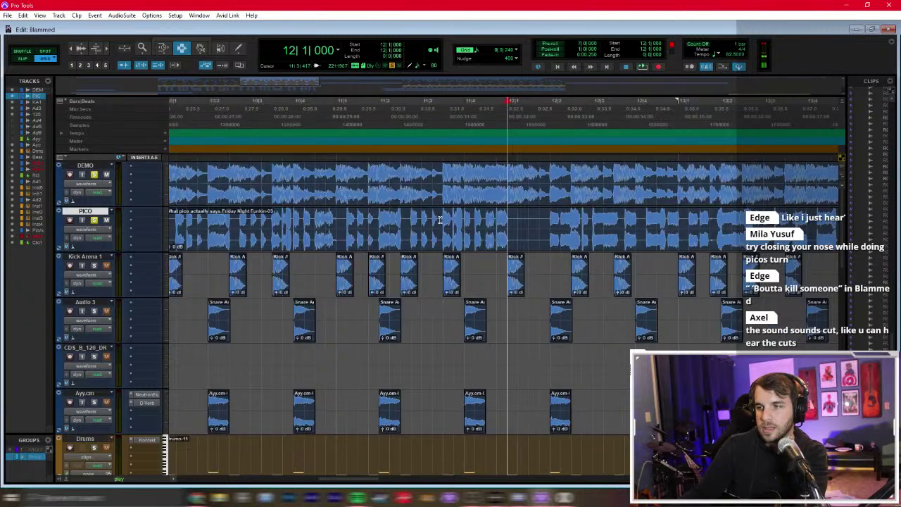
key("F8")
left_click_drag(418, 236, 792, 219)
key("F7")
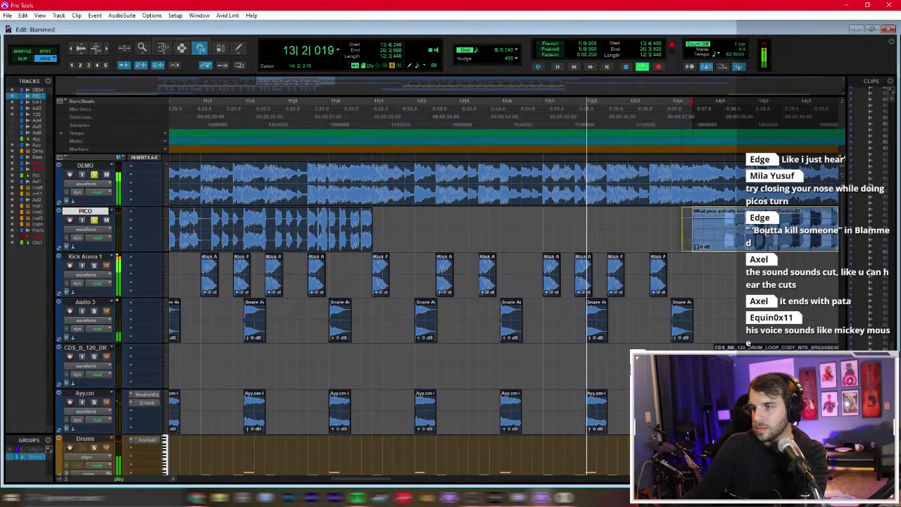
key("F8")
scroll(530, 262, "right", 3)
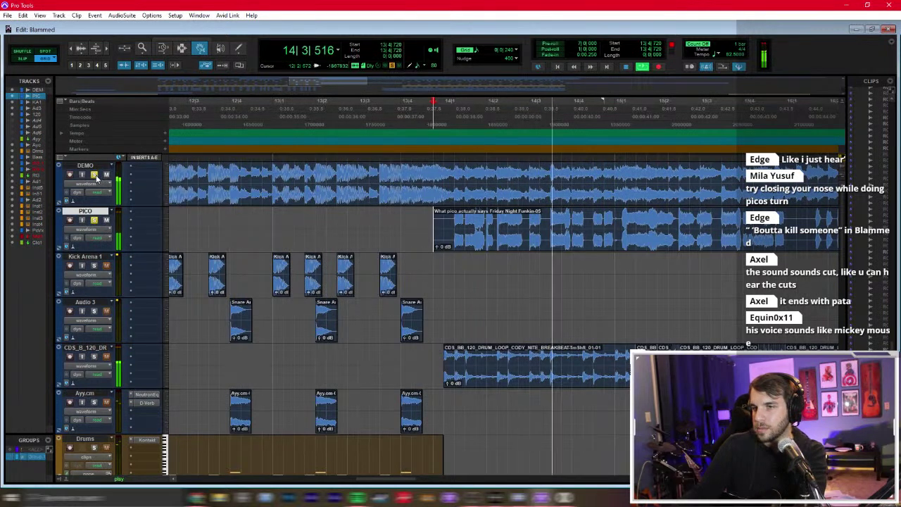
key("space")
key("F7")
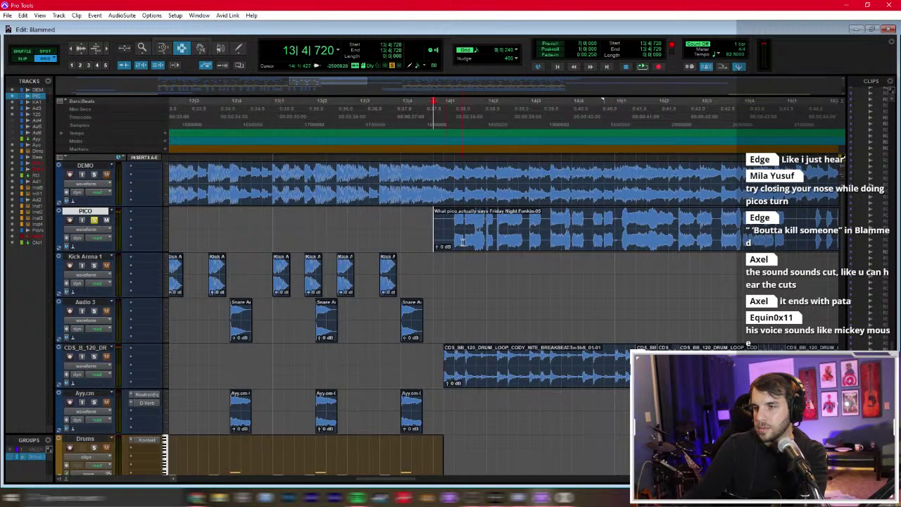
Step: Replay the soloed PICO vocal from bar 14 repeatedly to study the phrase's timing and syllables
key("space")
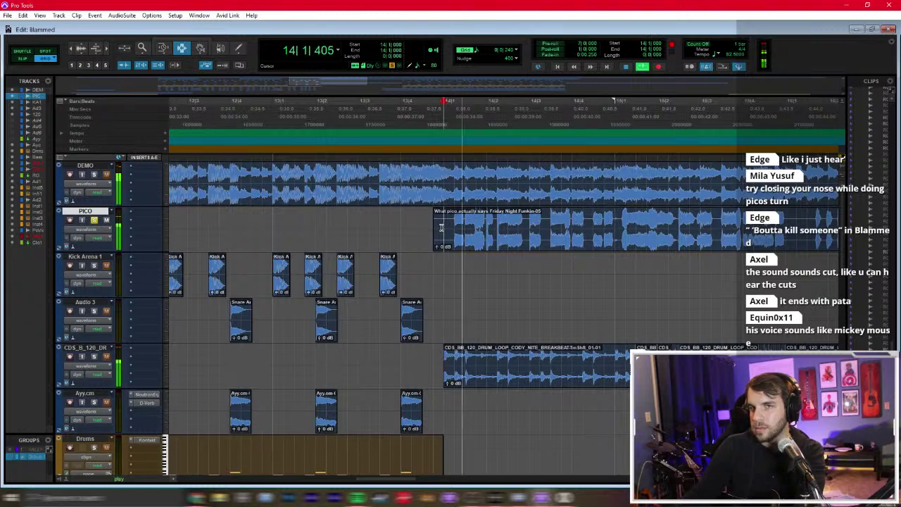
key("space")
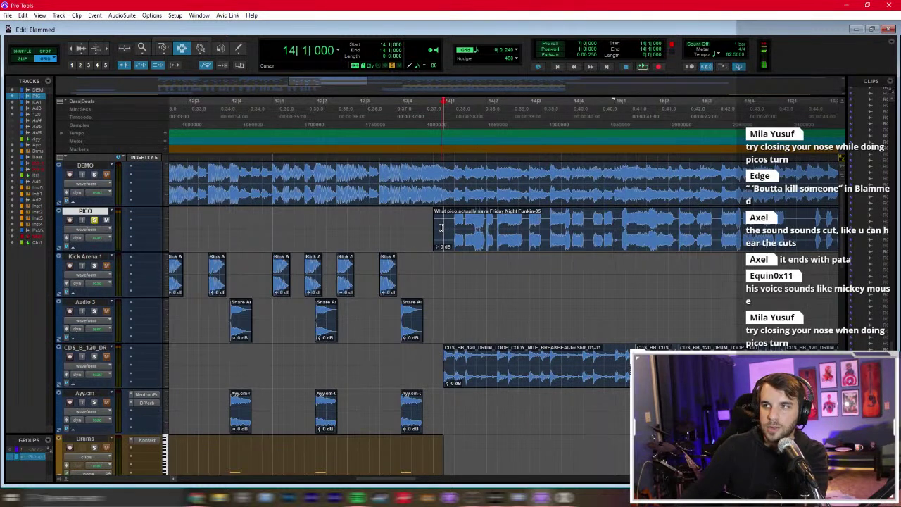
key("space")
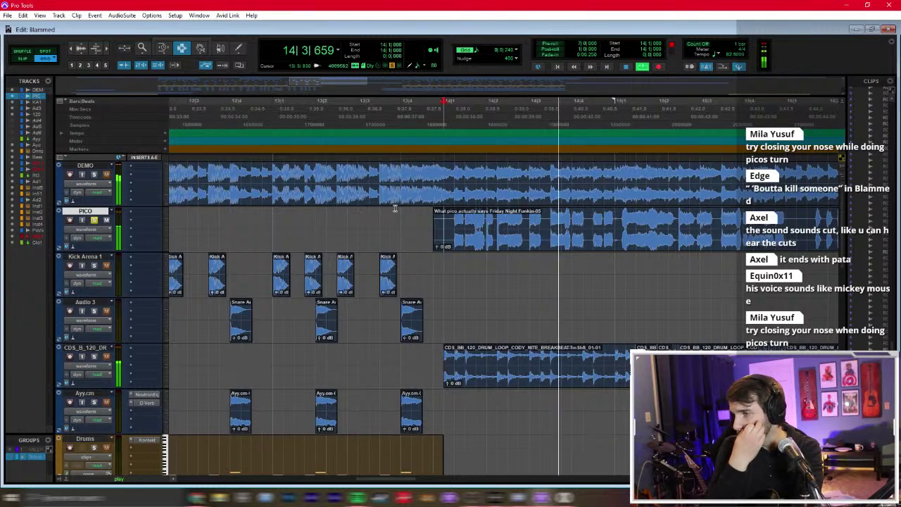
key("space")
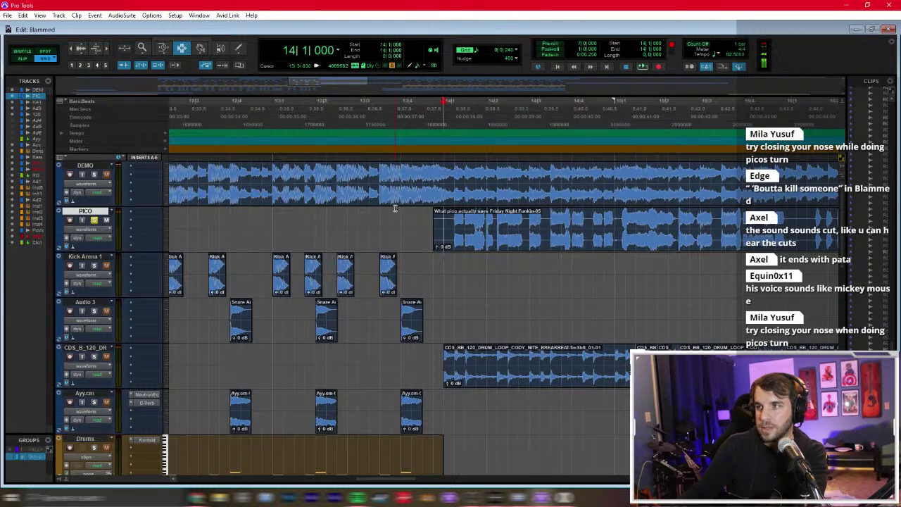
key("space")
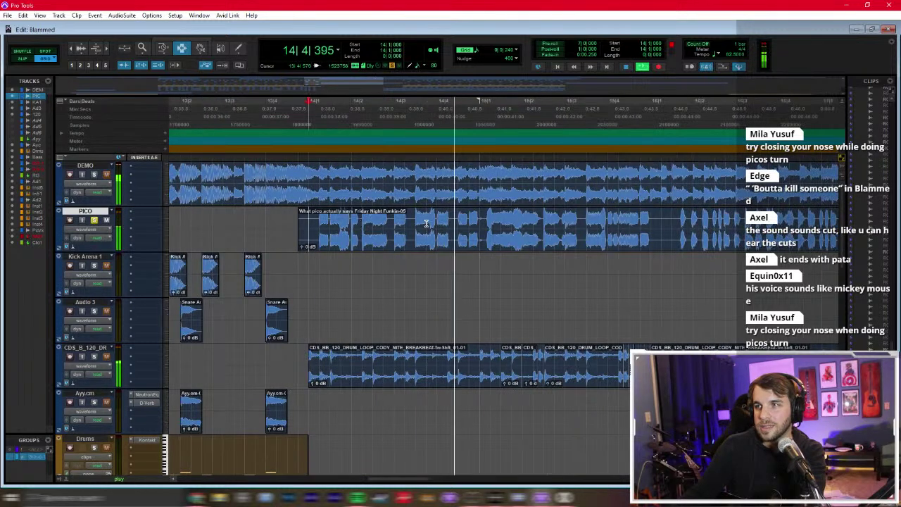
key("space")
key("space")
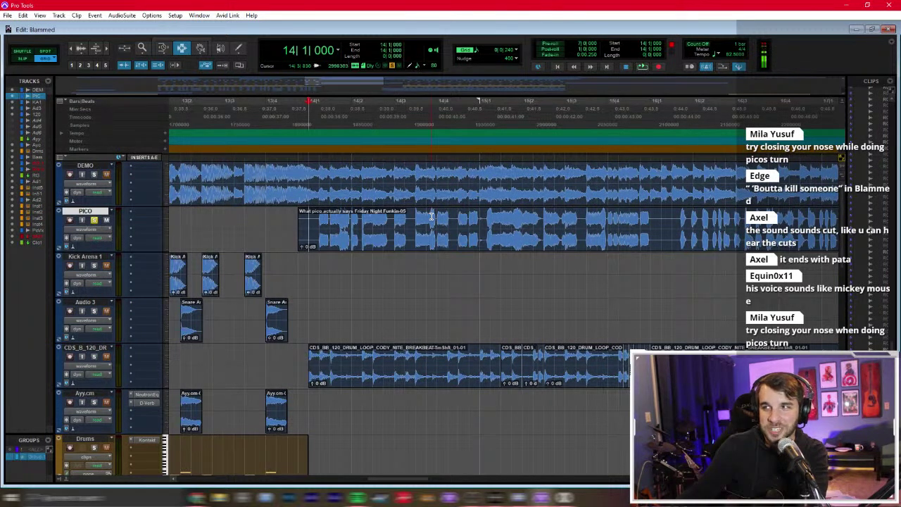
key("space")
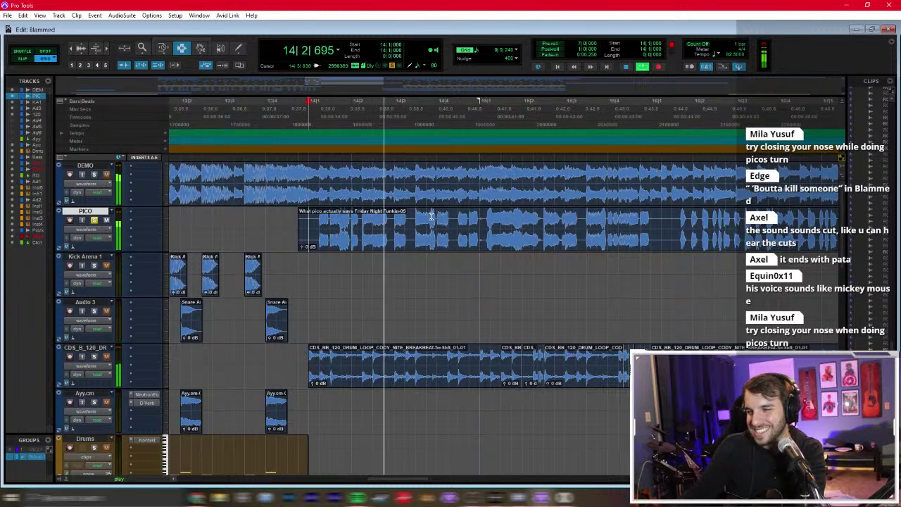
key("space")
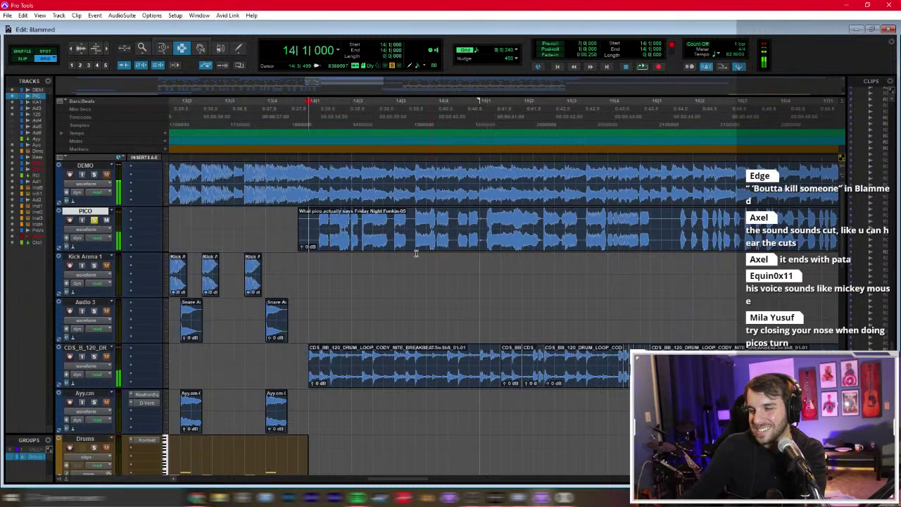
Step: Audition the PICO vocal from bars 15 and 14, and trim the start of its clip to bar 14
left_click(485, 219)
key("space")
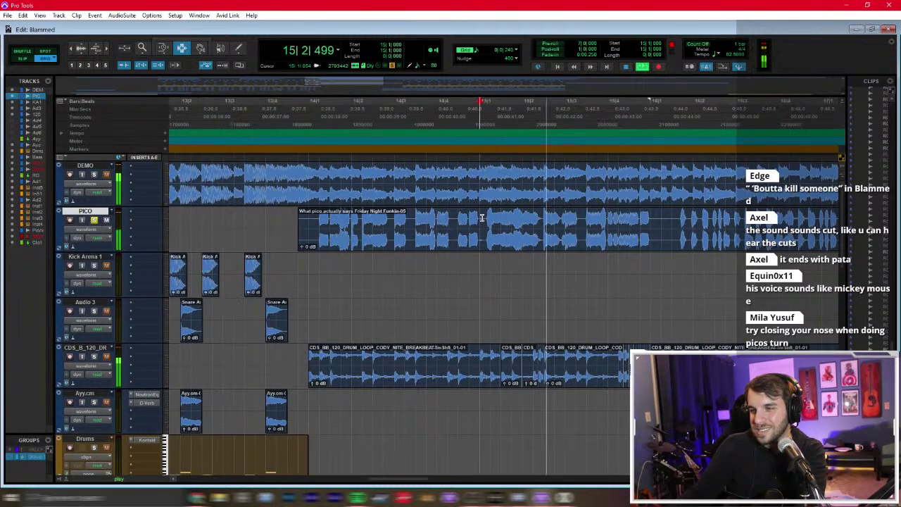
left_click(477, 219)
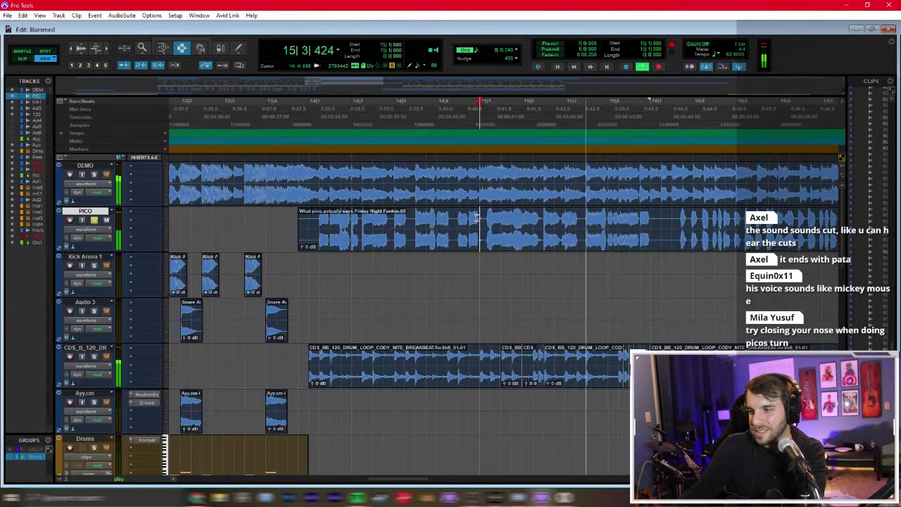
left_click(308, 229)
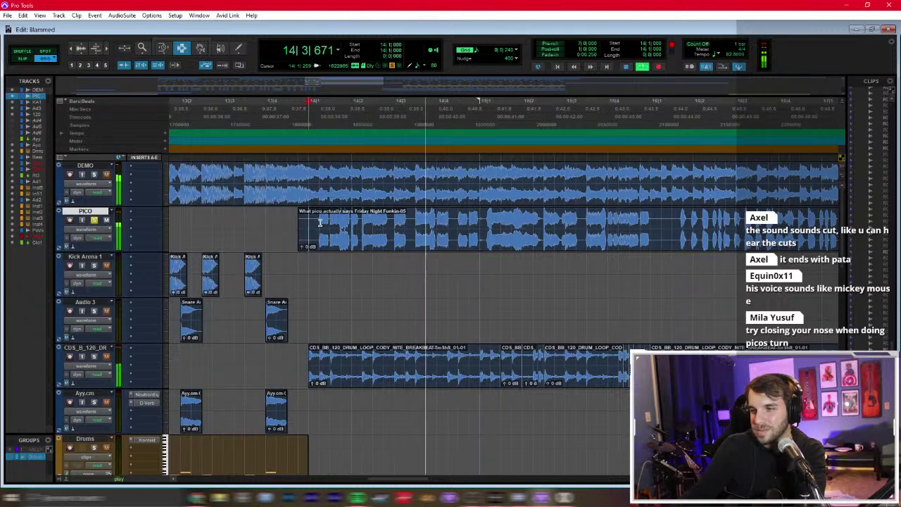
key("space")
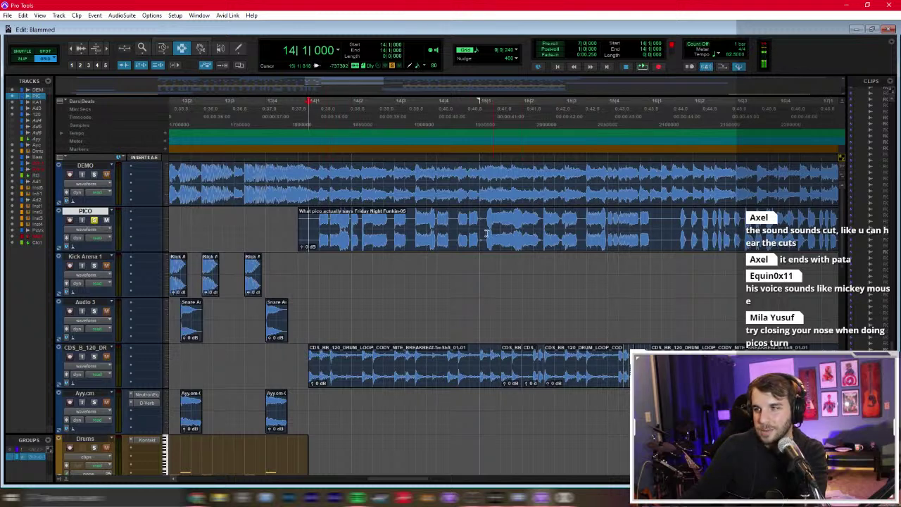
left_click(304, 226)
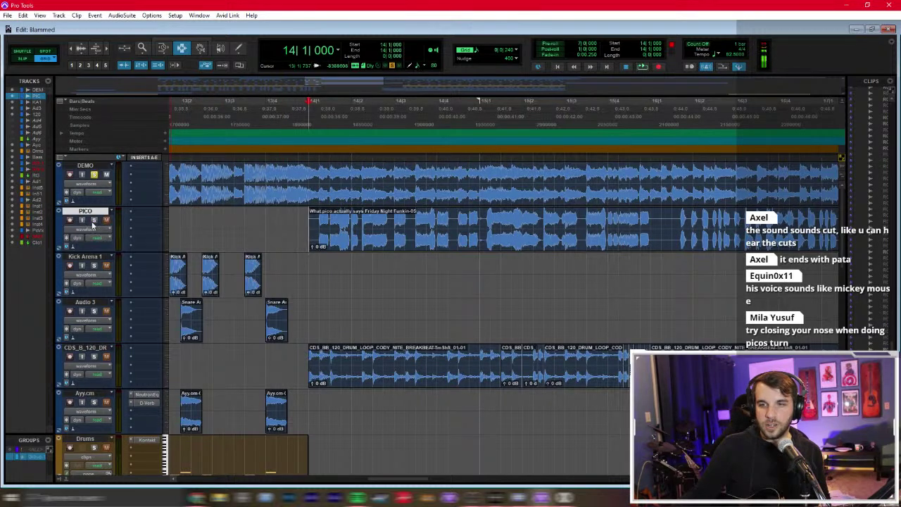
Step: Play the phrase from bar 14 with DEMO soloed and again with PICO soloed to rehearse the vocal
key("space")
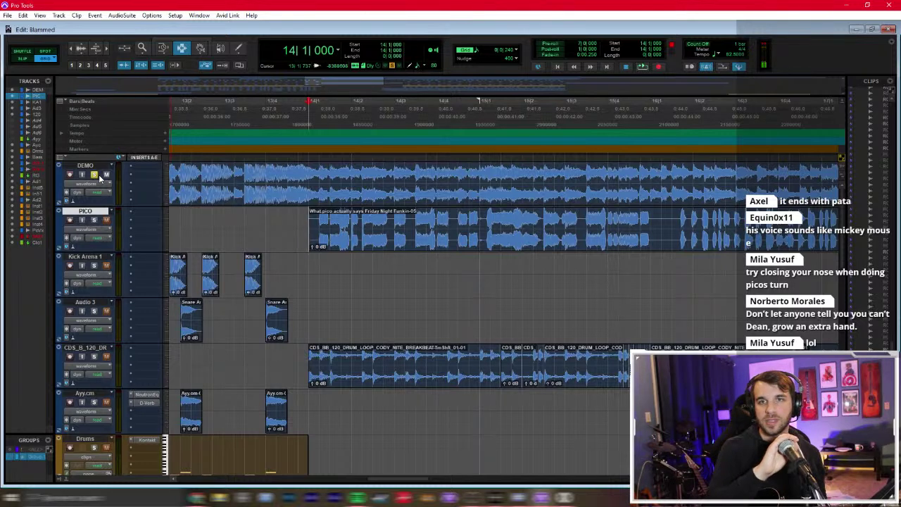
key("space")
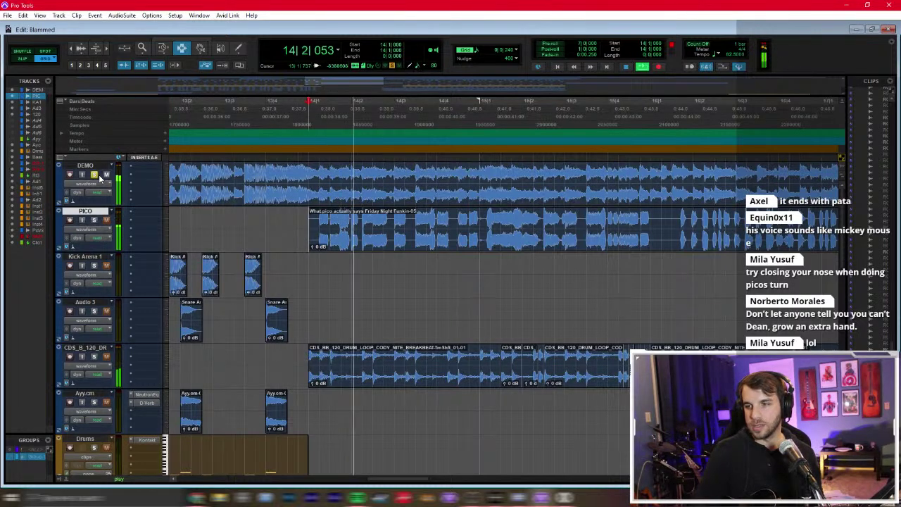
key("space")
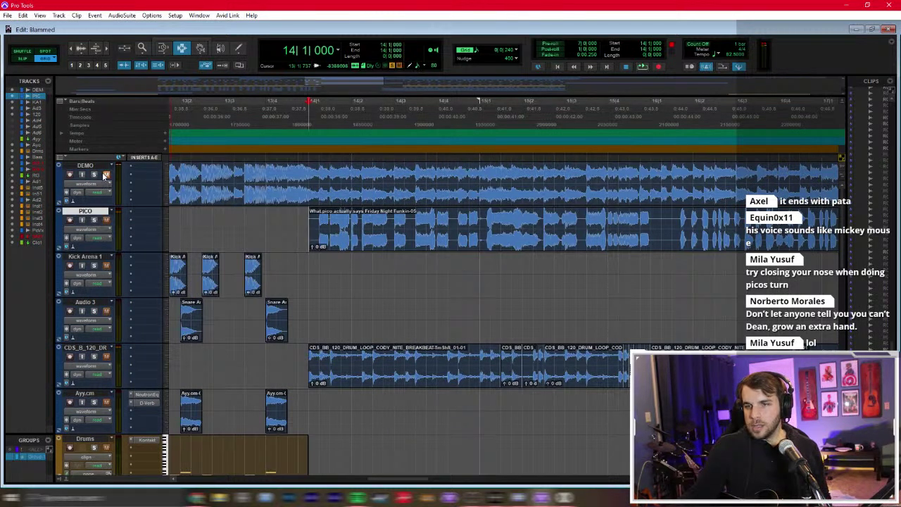
key("space")
key("space")
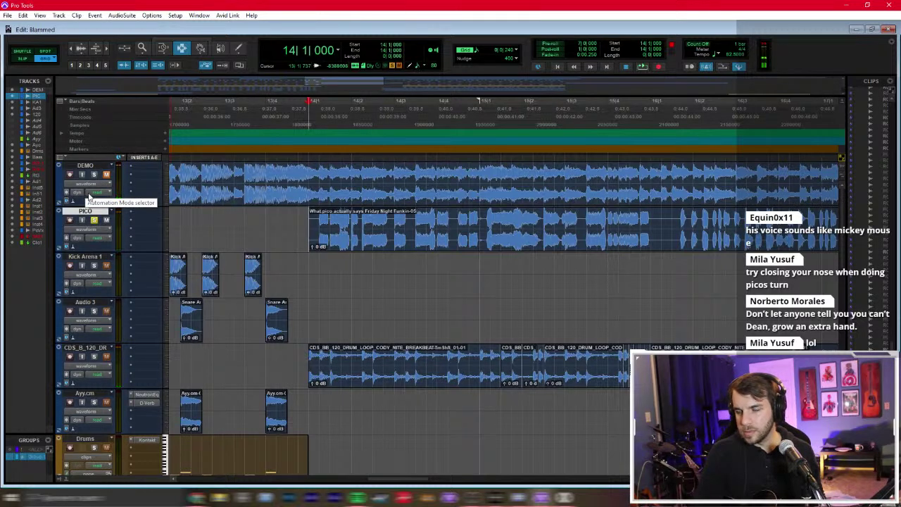
key("space")
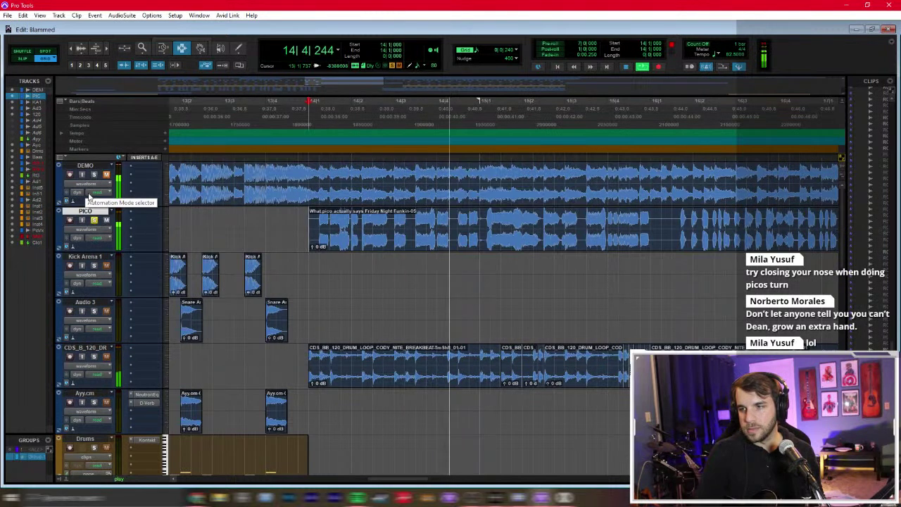
key("space")
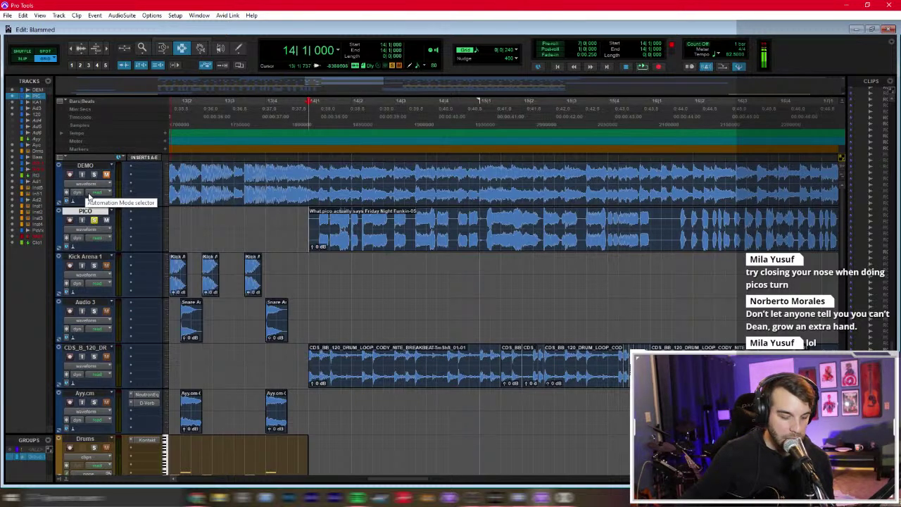
Step: Record the PicoVox phrase from bar 14 with PICO soloed, restarting the take until bar 15 is reached
key("space")
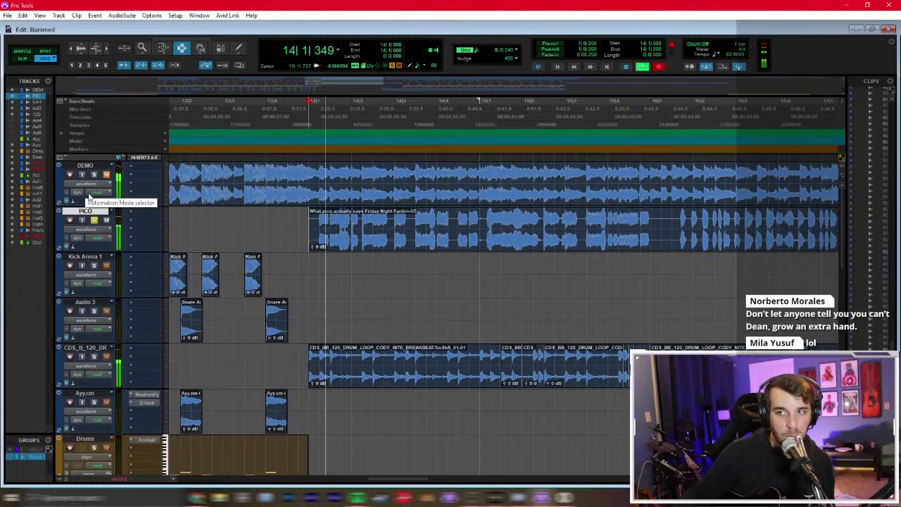
key("space")
key("space")
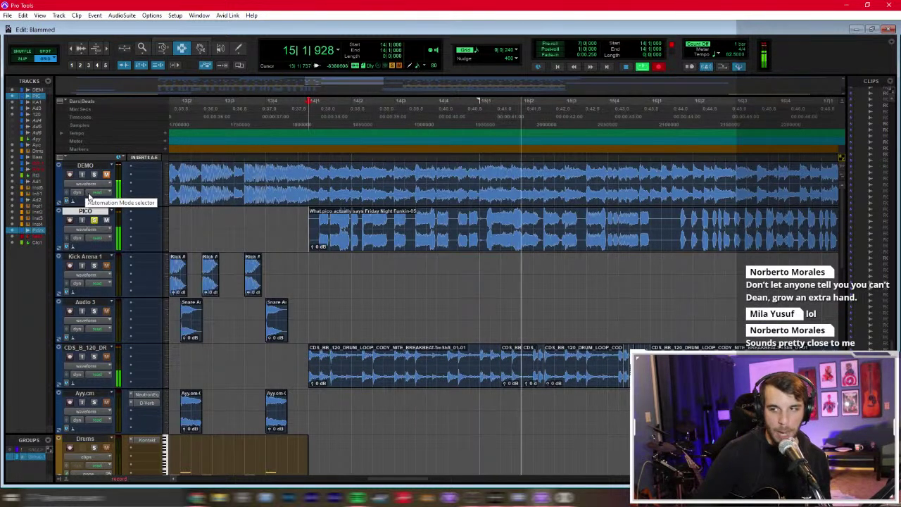
key("space")
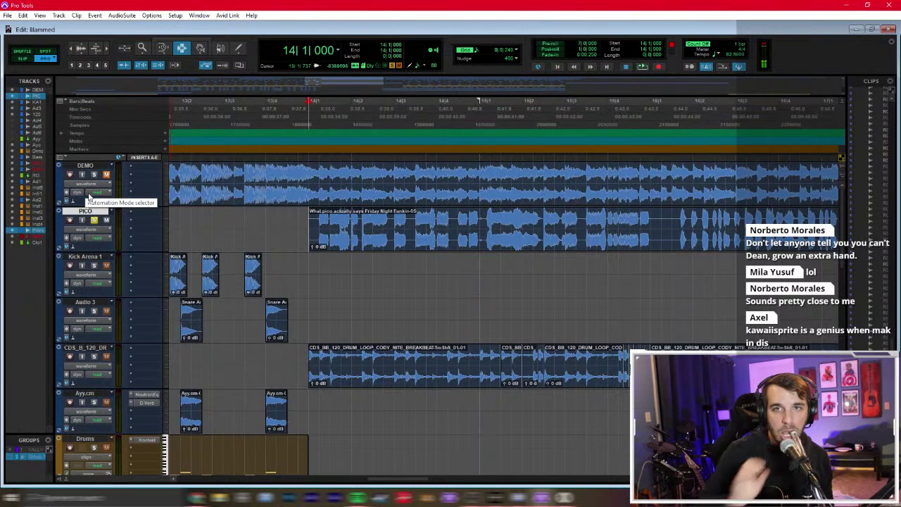
key("space")
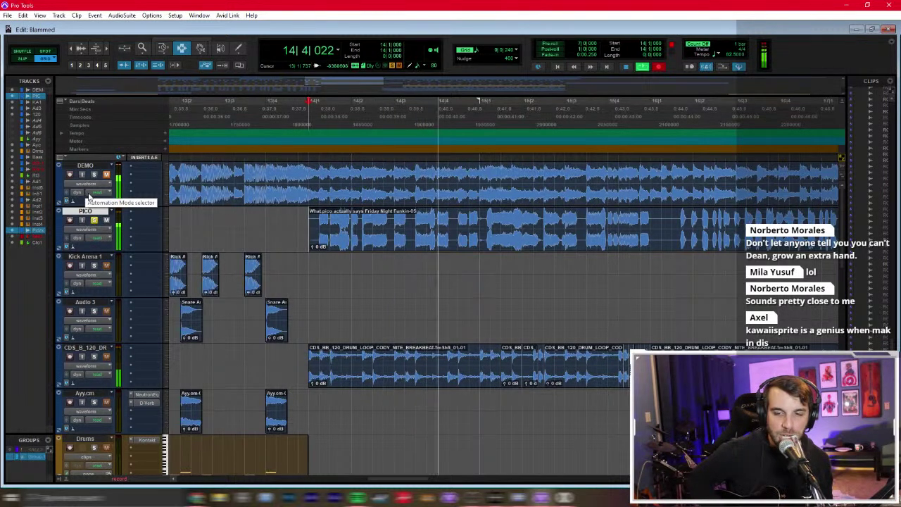
key("space")
Step: Record the next PicoVox phrase from bar 15 to past bar 16
left_click(483, 263)
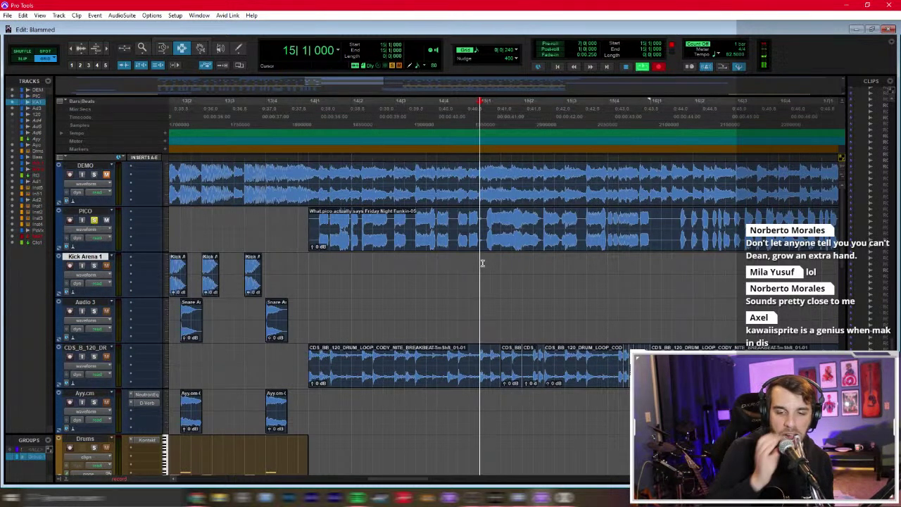
key("space")
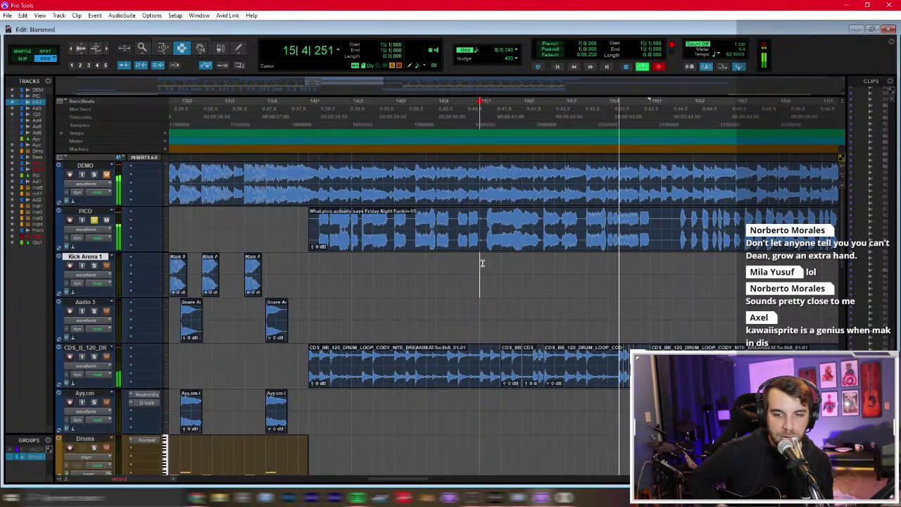
key("space")
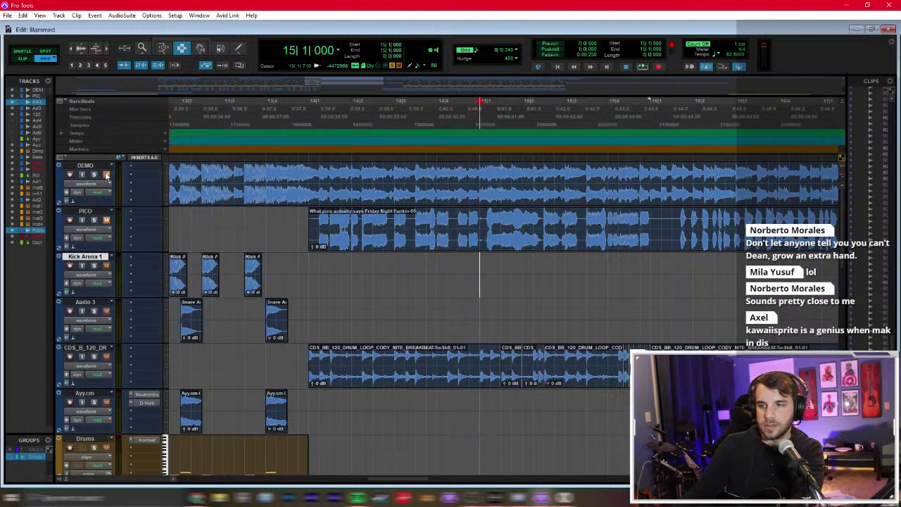
Step: Disarm PicoVox, play its soloed takes from bar 6, and check the headphone mix in the Discrete audio interface's mixer
scroll(115, 182, "down", 10)
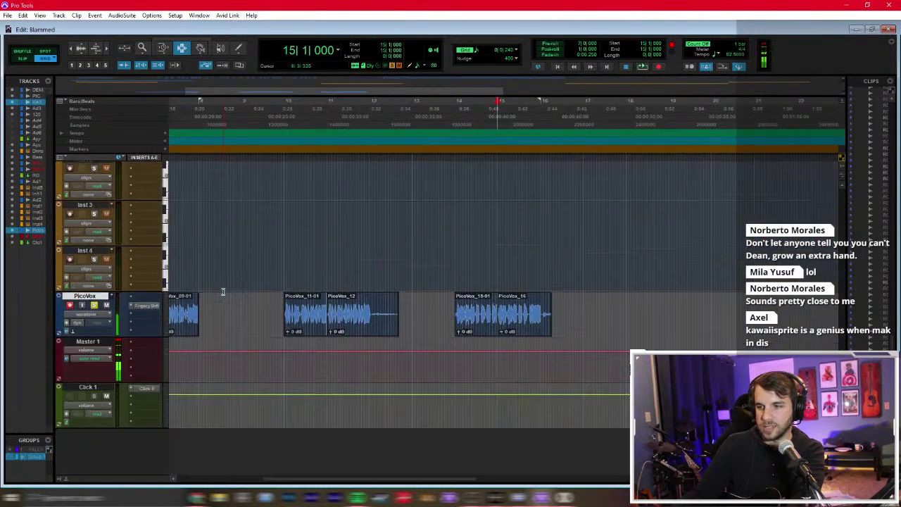
scroll(270, 313, "left", 5)
left_click(382, 314)
key("a")
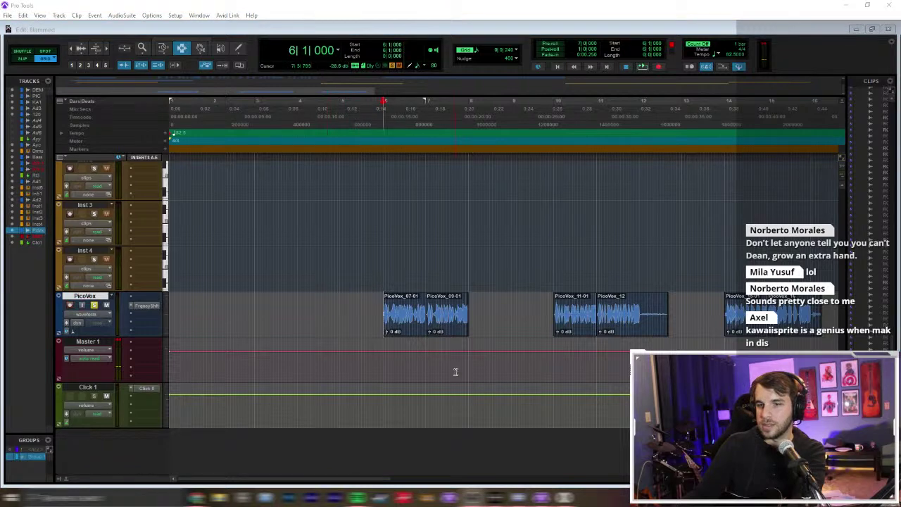
left_click(97, 308)
left_click(69, 306)
key("space")
key("space")
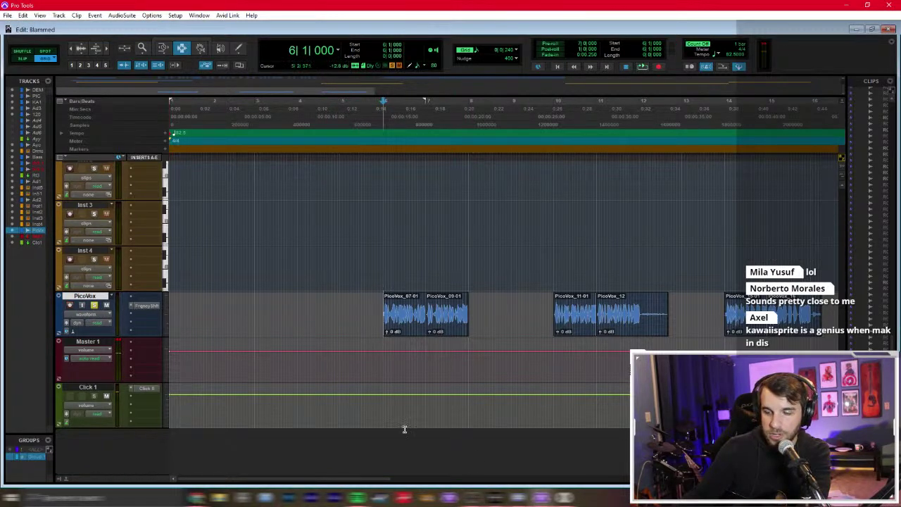
left_click(494, 497)
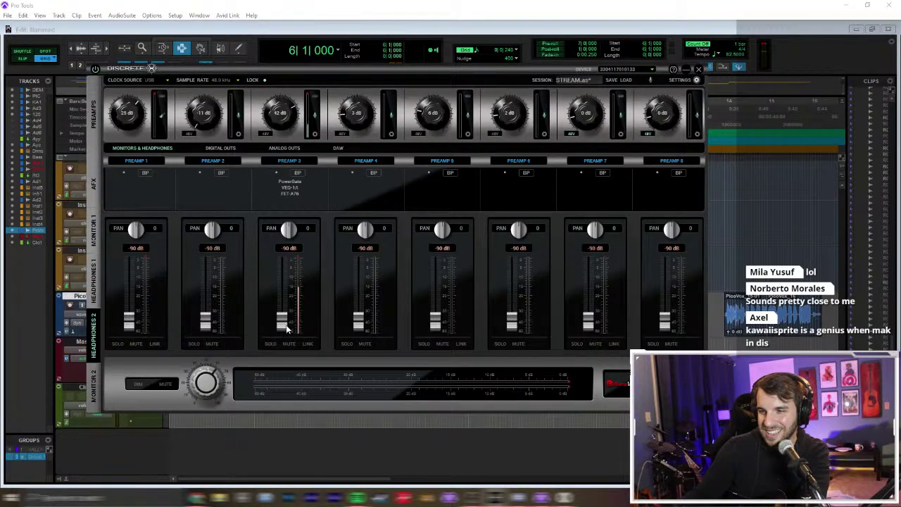
left_click(685, 70)
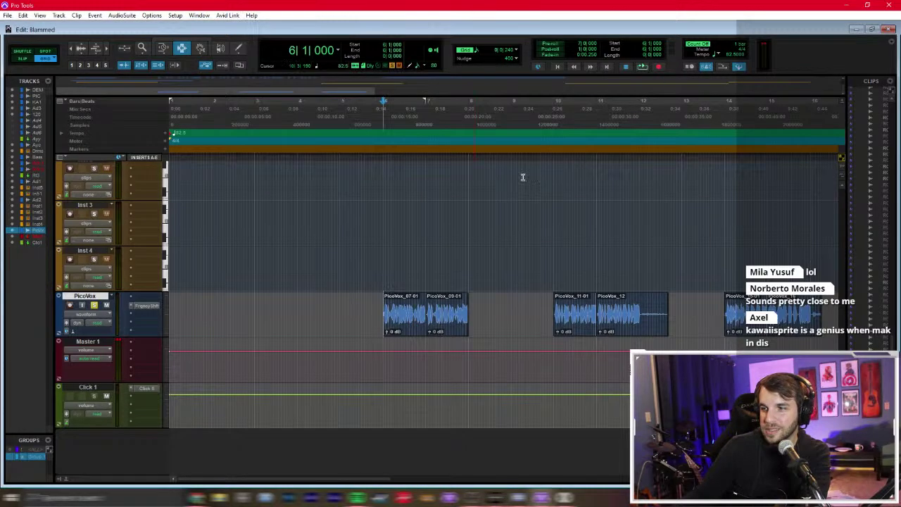
Step: Play the soloed PicoVox takes from bar 6 and again from 6|2|480 to check the vocal
key("space")
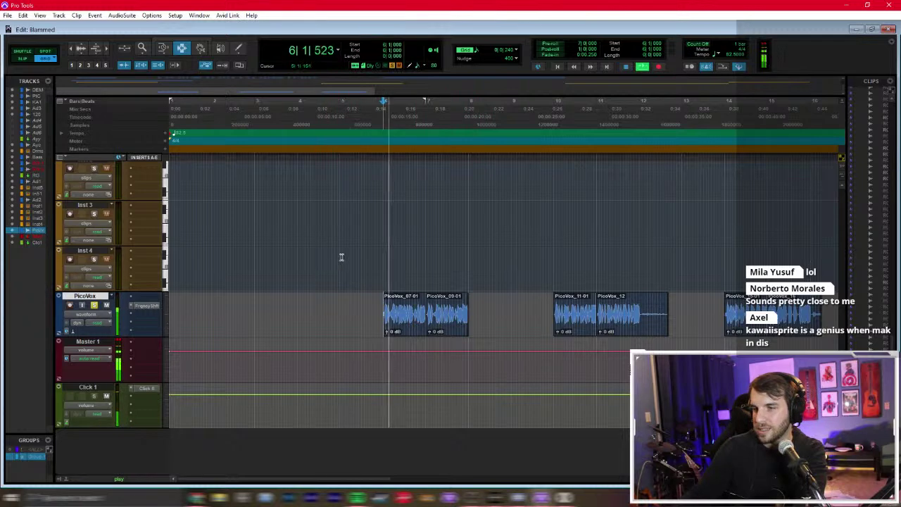
left_click(391, 318)
left_click(398, 317)
key("space")
key("space")
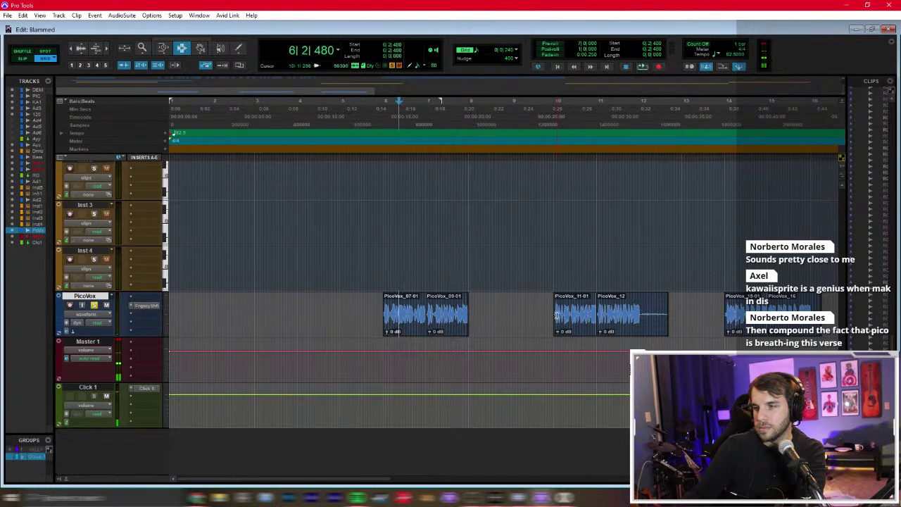
Step: Try a lower Frequency Shifter mix on PicoVox while the phrase from 10|1|240 plays
left_click(146, 306)
left_click_drag(273, 88, 279, 107)
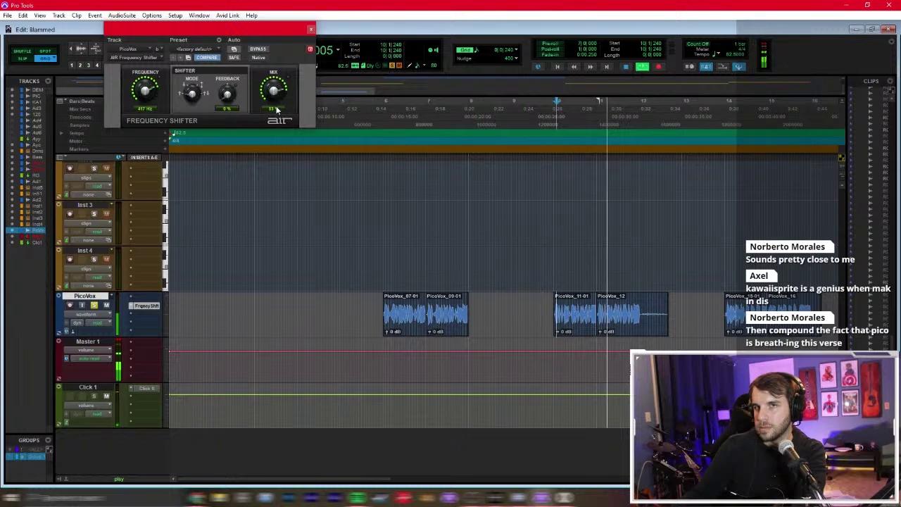
left_click(311, 29)
key("space")
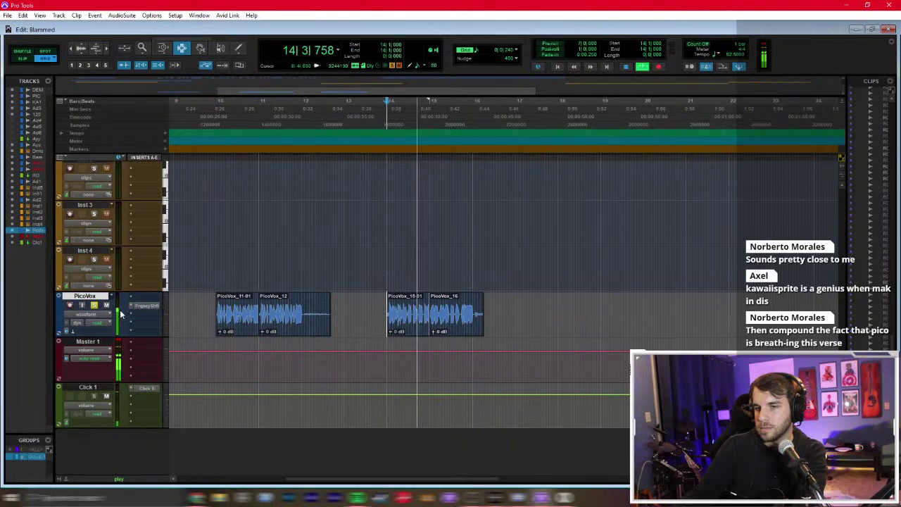
Step: Lower the PicoVox Frequency Shifter's frequency to about 332 Hz while the phrase from bar 14 plays
left_click(146, 306)
left_click_drag(154, 93, 154, 112)
left_click(310, 32)
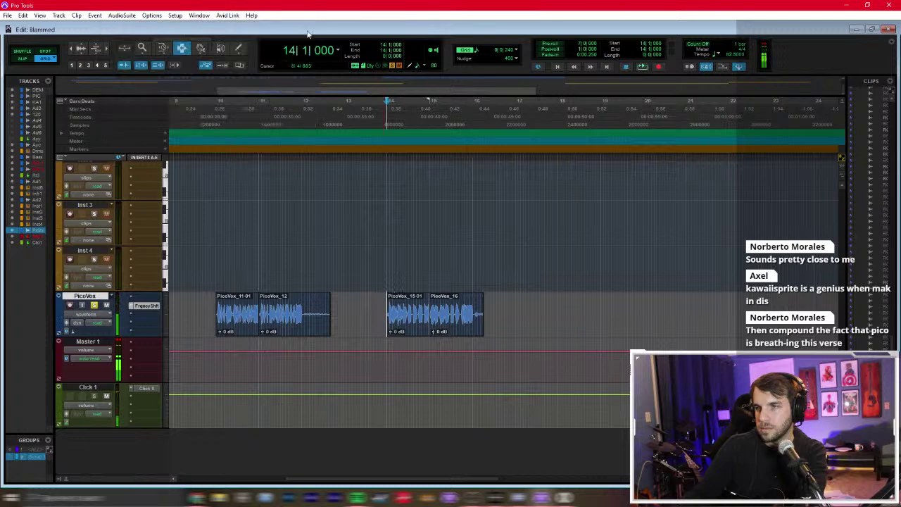
Step: Play the PicoVox takes from bar 6 with the Frequency Shifter settings open to judge the shifted voice
scroll(328, 298, "left", 5)
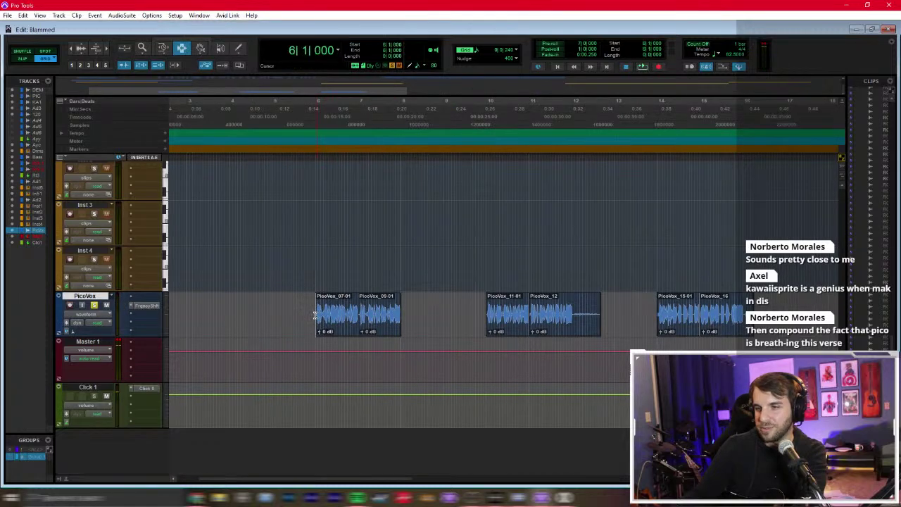
left_click(315, 315)
left_click(147, 305)
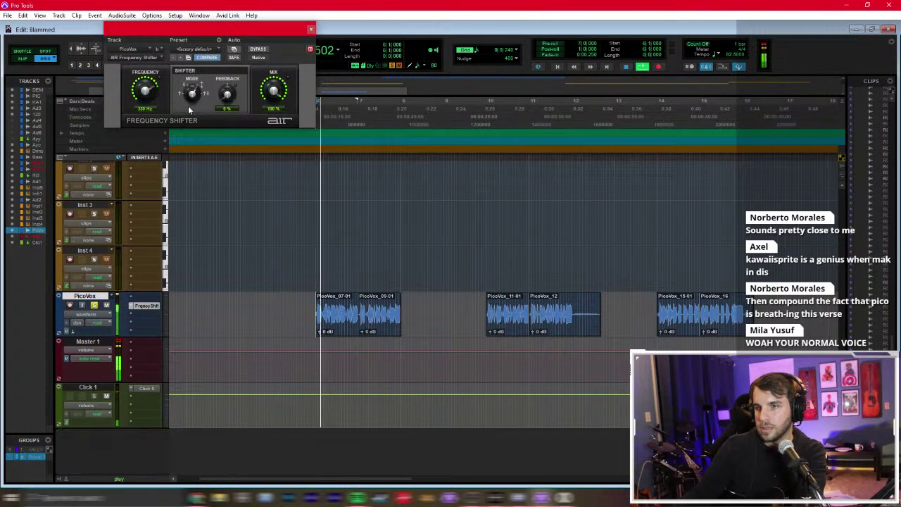
key("space")
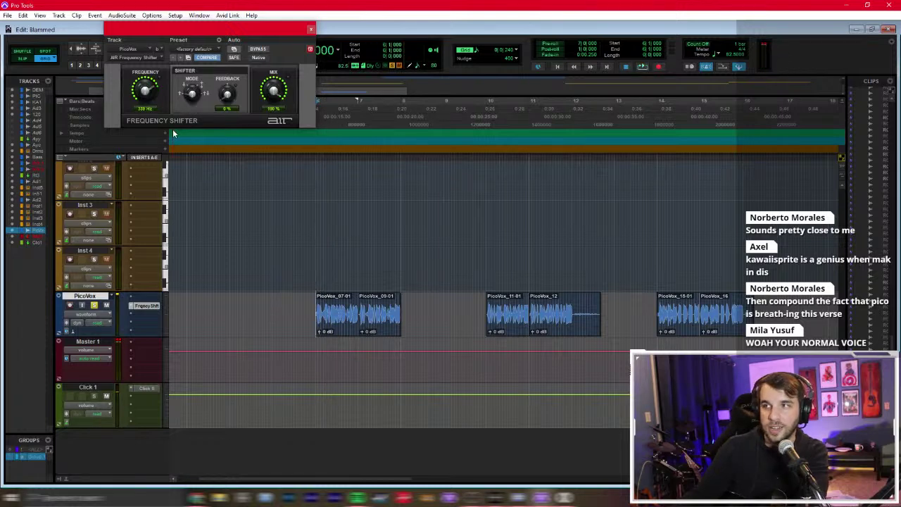
key("space")
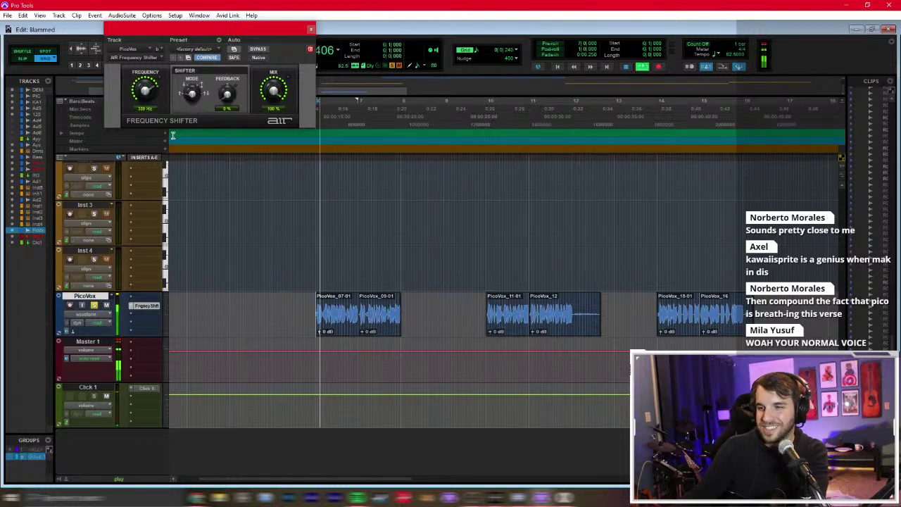
key("space")
left_click(311, 31)
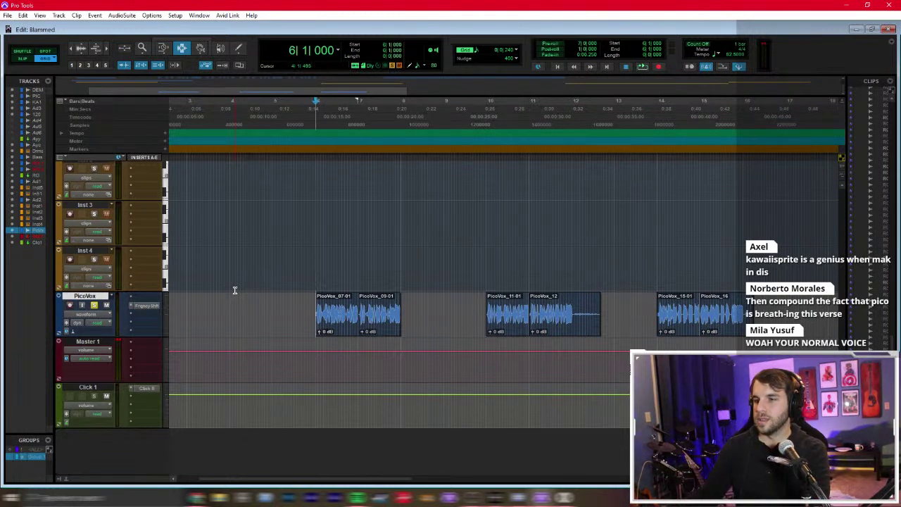
Step: Place the edit cursor at the start of the PicoVox phrase at bar 6 and choose a 1/16-note grid
scroll(127, 282, "up", 10)
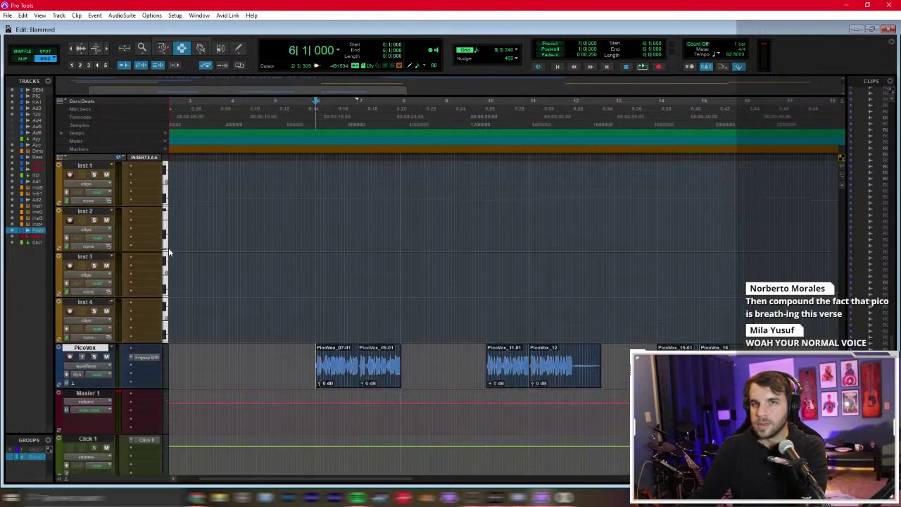
scroll(126, 197, "up", 5)
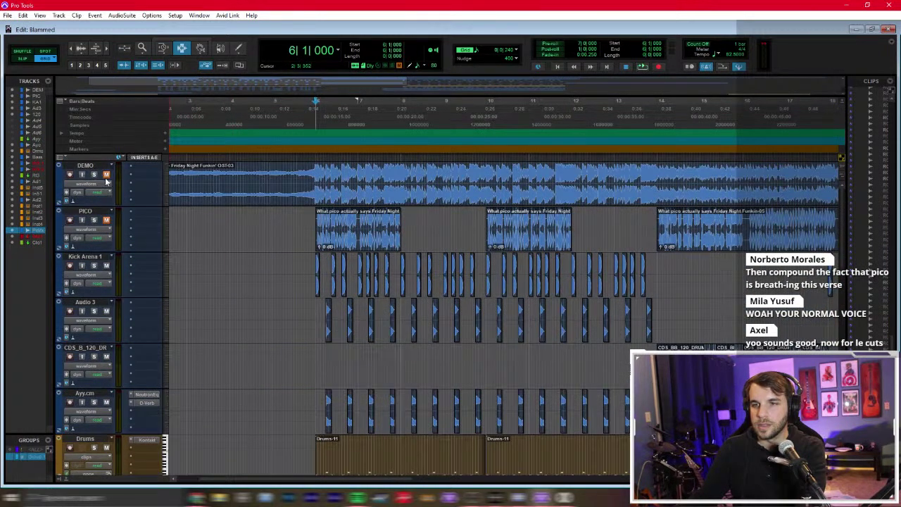
scroll(180, 264, "down", 2)
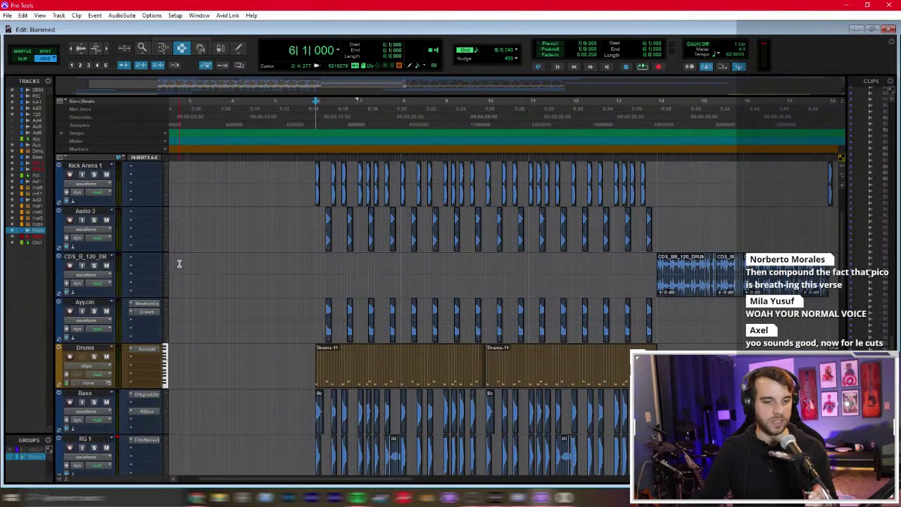
scroll(292, 268, "down", 12)
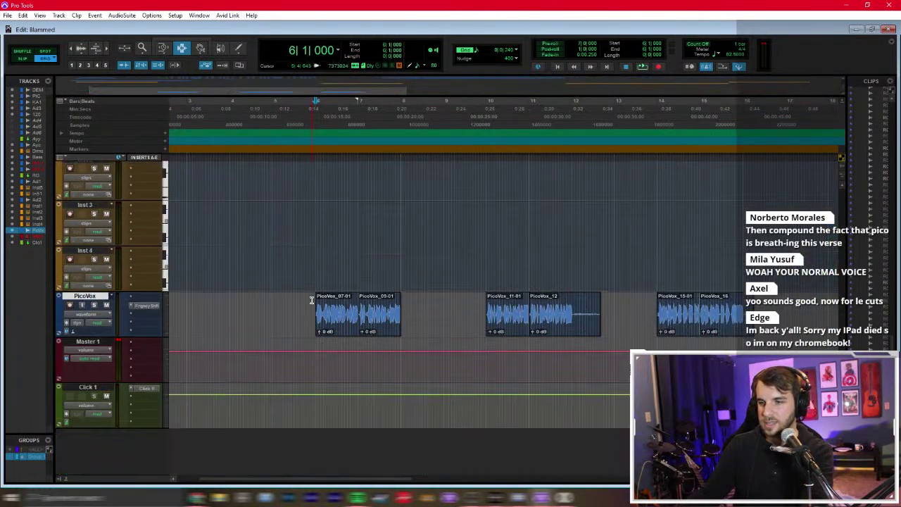
left_click(315, 308)
key("ctrl+bracketright")
key("ctrl+bracketright")
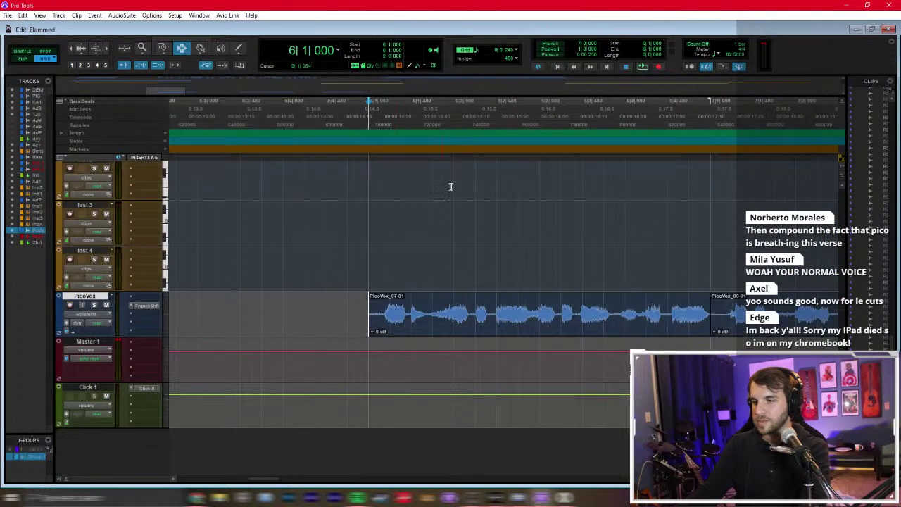
left_click(519, 50)
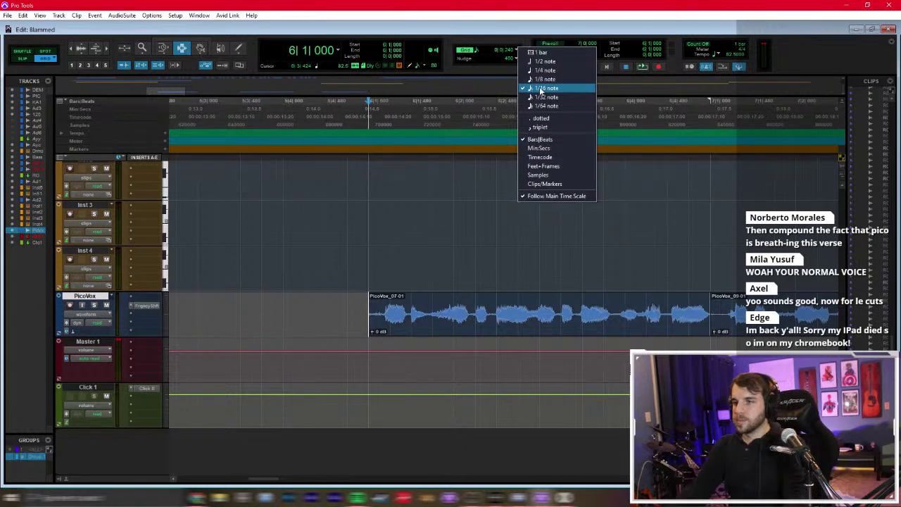
left_click(540, 89)
Step: Play the start of the PicoVox phrase and delete its first 1/16 note at 6|1|000
key("space")
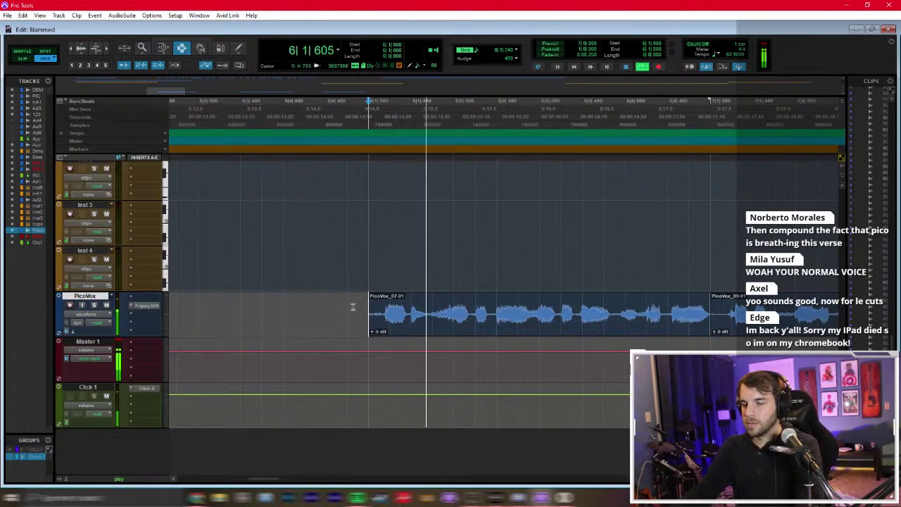
key("space")
left_click(384, 315)
left_click_drag(384, 315, 373, 317)
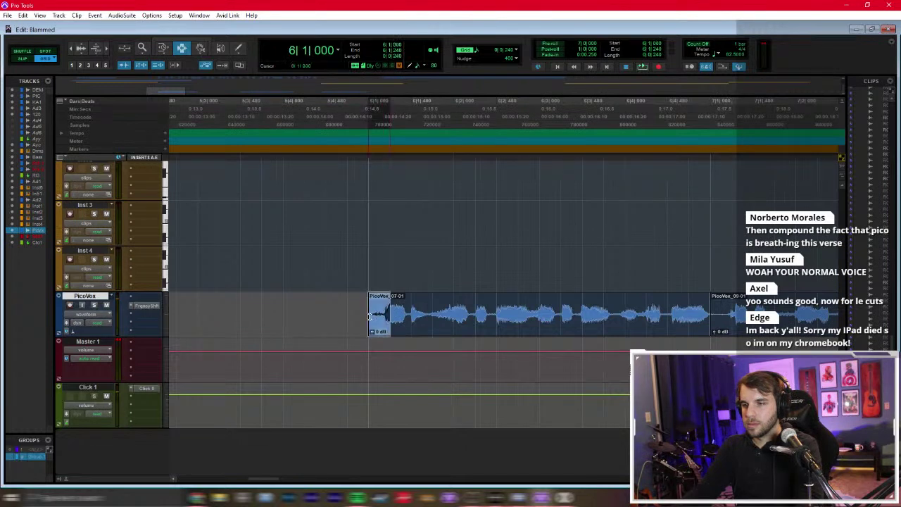
key("Delete")
Step: Set the grid to 1/32 note and cut 1/32-note gaps in PicoVox at 6|1|360 and 6|1|600
left_click(507, 44)
left_click(542, 96)
key("ctrl+bracketright")
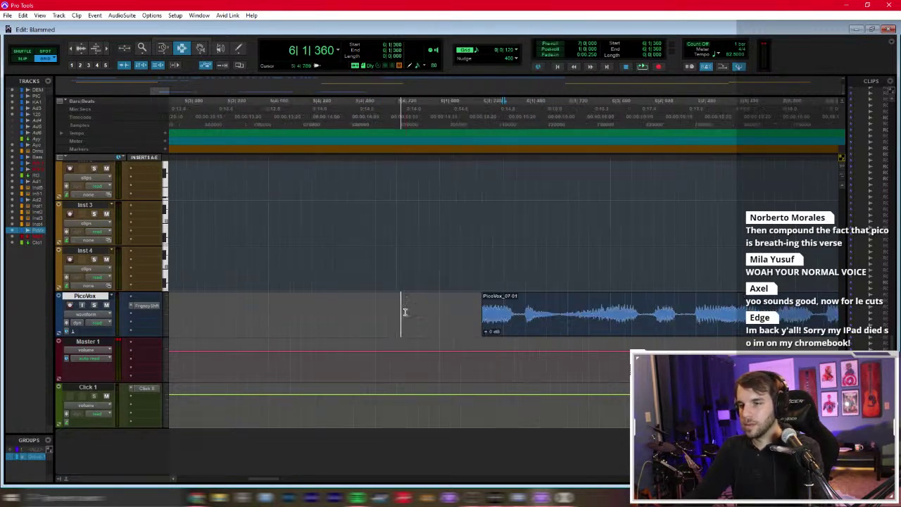
left_click_drag(503, 315, 562, 322)
key("Delete")
key("Delete")
Step: Play the chopped vocal and cut further 1/32-note gaps at 6|1|840, 6|2|120 and 6|2|360
key("space")
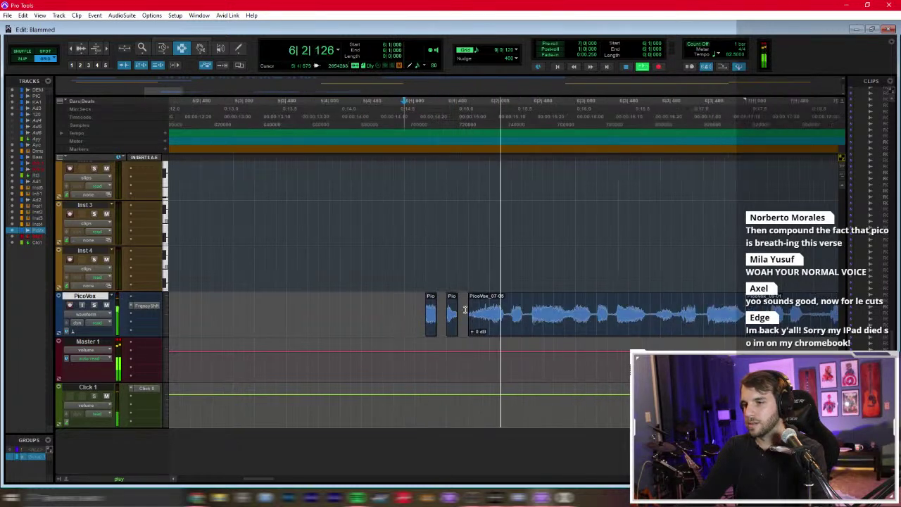
key("space")
left_click_drag(454, 323, 542, 323)
key("Delete")
key("Delete")
key("Delete")
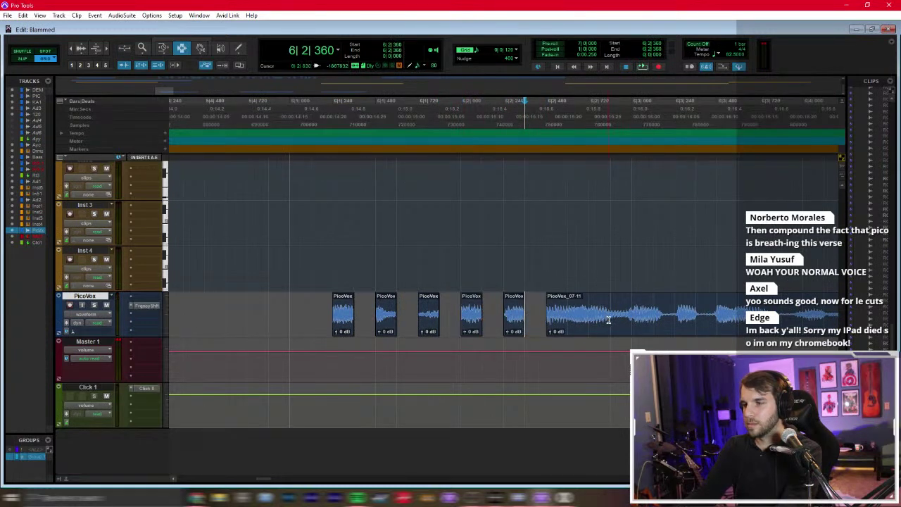
Step: Play from bar 6, delete the PicoVox audio at 6|2|840 and 6|3|120, and separate the 1/32 note at 6|3|360
key("space")
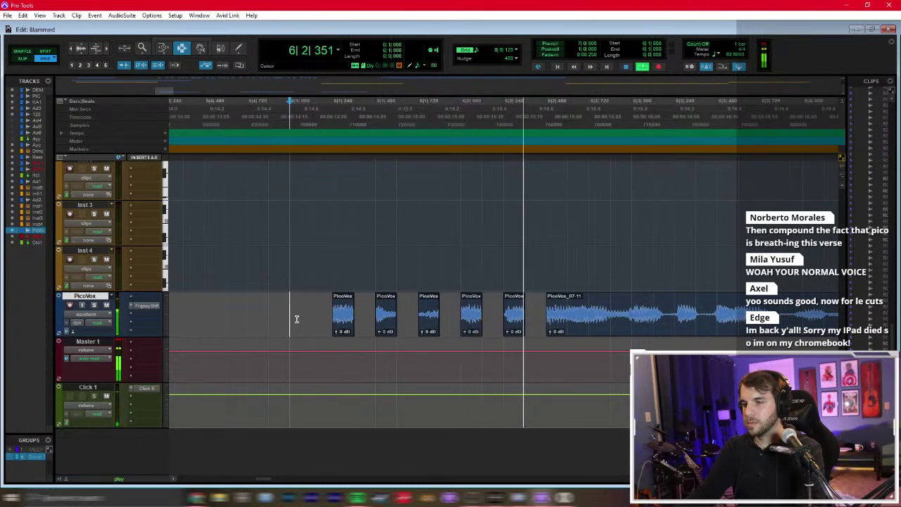
key("space")
left_click_drag(611, 324, 688, 324)
key("Delete")
key("Delete")
key("b")
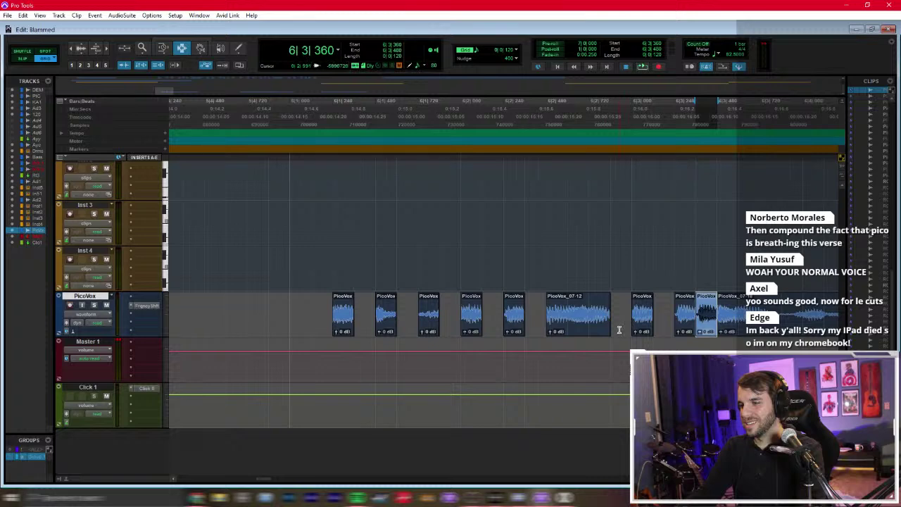
Step: Check the chopped vocal around 6|3|240, select the 1/32 note at 6|3|360, and set the grid to 1/64 note
left_click(619, 328)
key("space")
key("space")
left_click(609, 324)
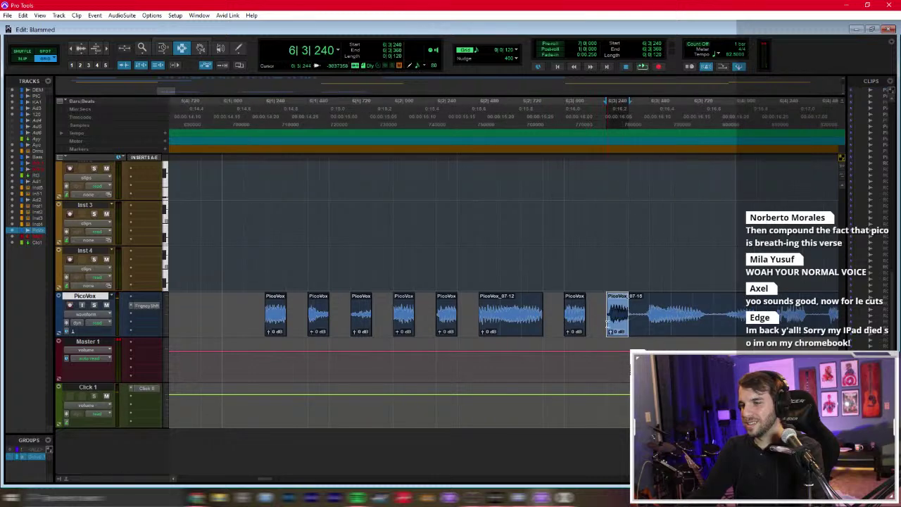
key("KP_Add")
key("ctrl+bracketright")
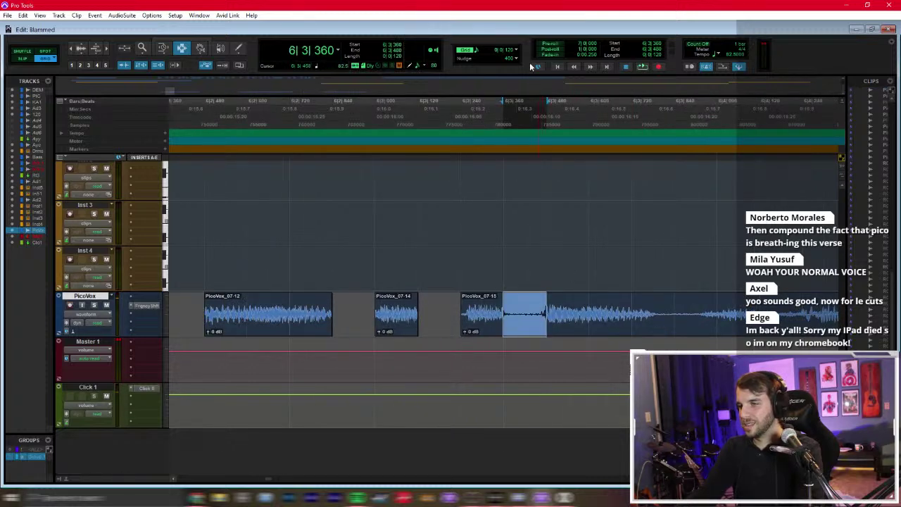
left_click(514, 50)
left_click(546, 104)
Step: Try cutting 1/64-note gaps in PicoVox at 6|3|300 and 6|3|420, and play the result
left_click_drag(486, 324, 495, 324)
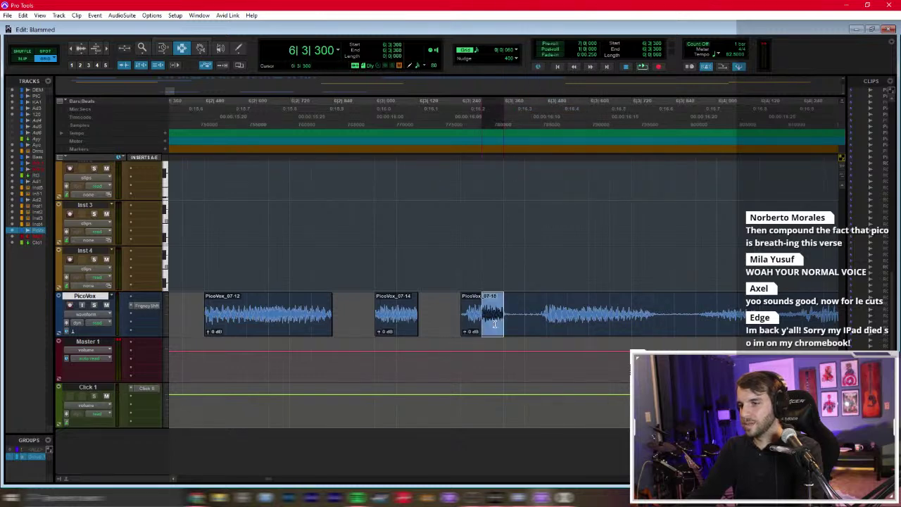
key("Delete")
key("KP_Add")
key("Delete")
left_click(464, 319)
key("space")
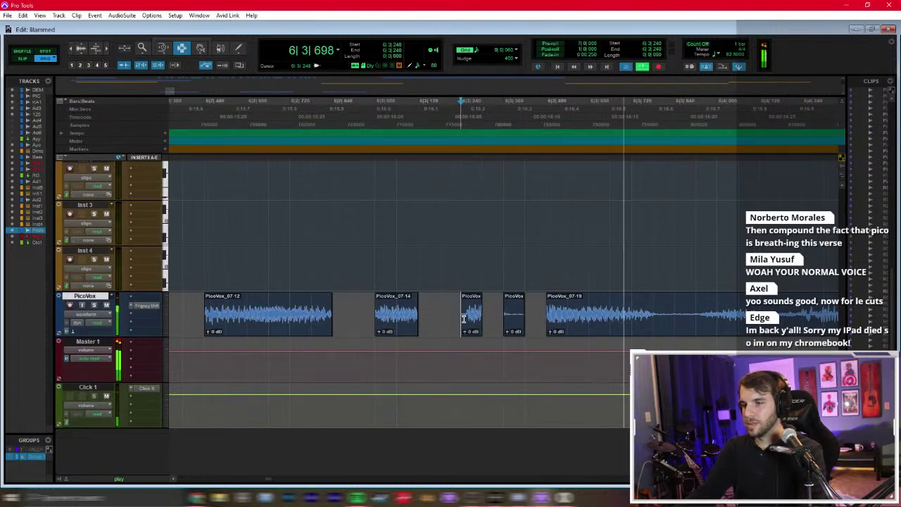
key("space")
key("ctrl+bracketleft")
key("space")
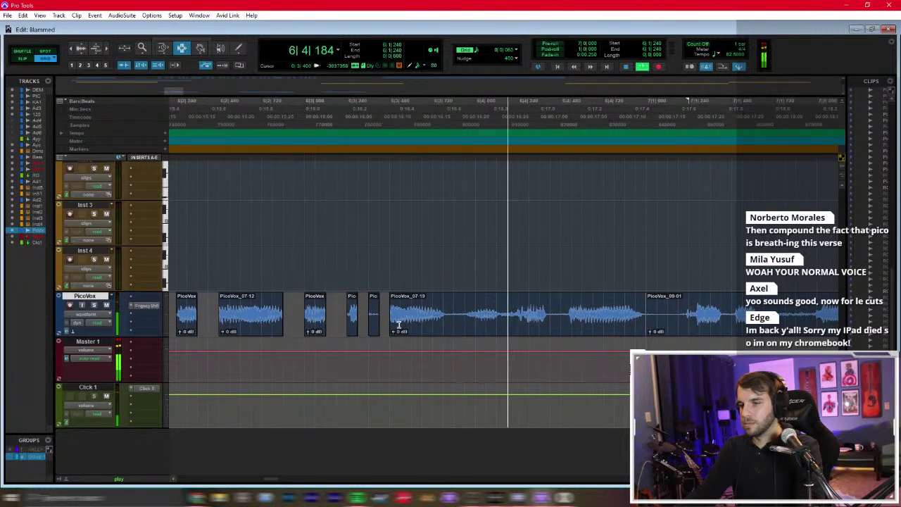
key("space")
Step: Cut 1/32-note gaps in PicoVox at 6|3|360 and 6|3|780, and play the result from 6|3|000
mouse_move(389, 321)
left_mouse_down()
mouse_move(356, 321)
mouse_move(390, 317)
left_mouse_up()
key("space")
key("space")
key("Delete")
left_click_drag(446, 323, 466, 322)
key("Delete")
left_click(304, 318)
key("space")
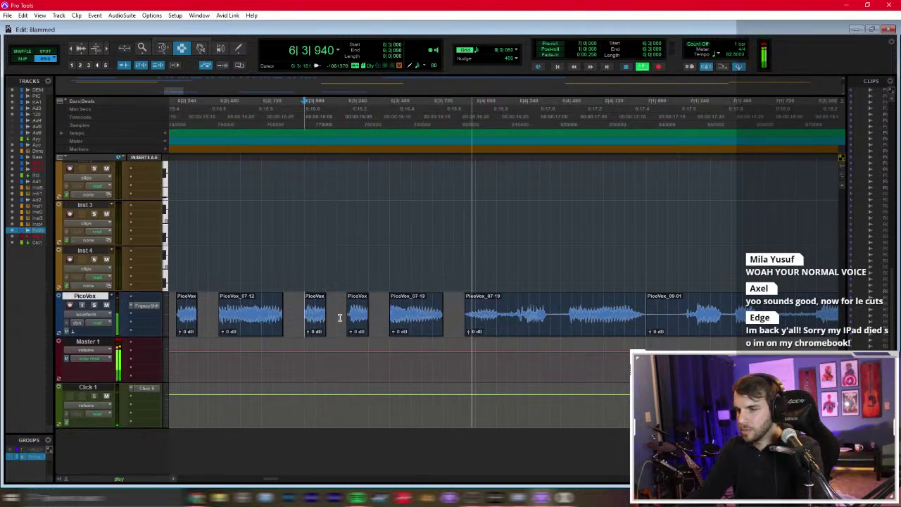
key("space")
Step: Place a 1/64-note piece of the vocal at 6|3|780 with a 1/64-note gap on each side
left_click_drag(433, 316, 440, 316)
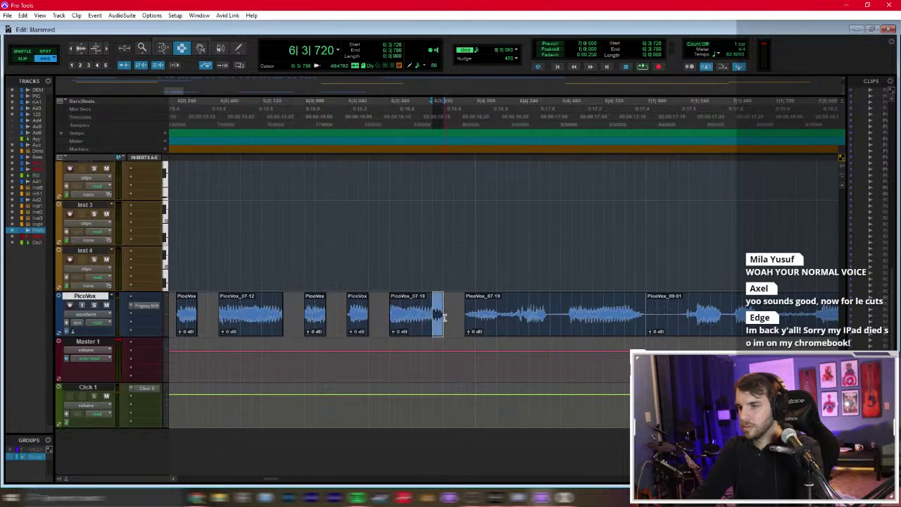
key("ctrl+d")
key("ctrl+d")
left_click(367, 317)
key("space")
key("space")
key("ctrl+z")
left_click_drag(432, 321, 461, 323)
key("ctrl+bracketleft")
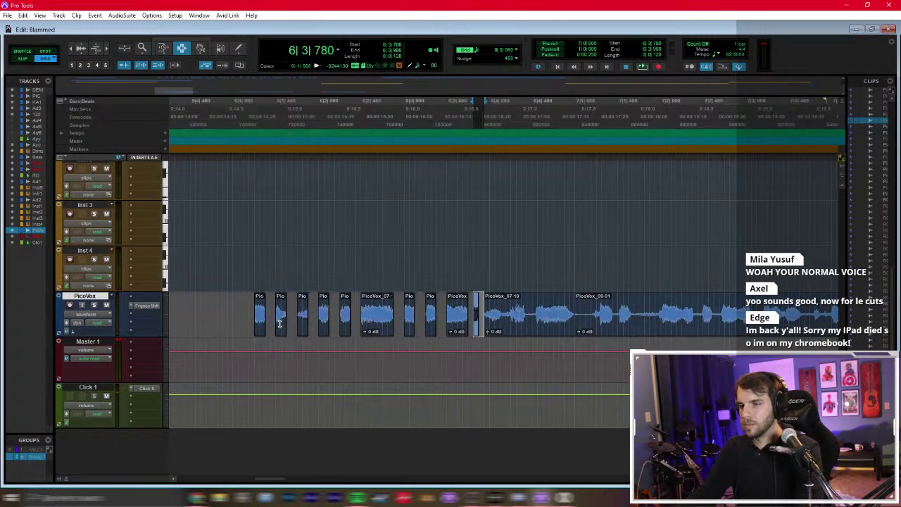
Step: Play the chopped PicoVox phrase from bar 6 to check the stutter cuts
left_click(236, 324)
key("space")
key("space")
key("space")
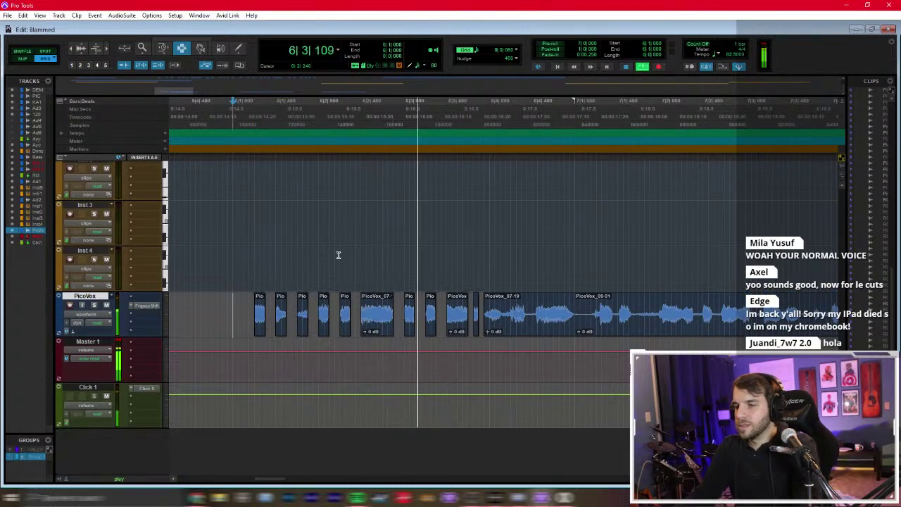
key("space")
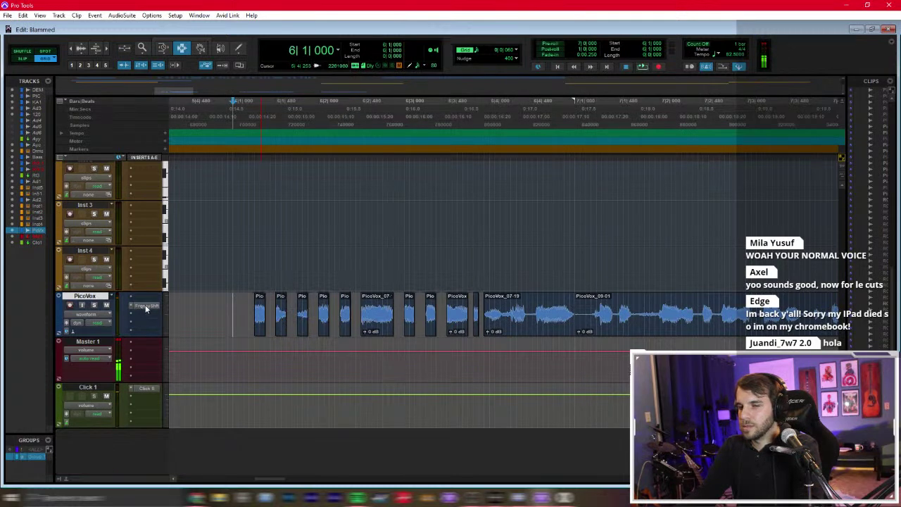
Step: Select the PicoVox phrase from 6|1|000 to 7|1|000 for transposing by 2 semitones and enable Polyphonic Elastic Audio on the track
left_click_drag(232, 321, 575, 316)
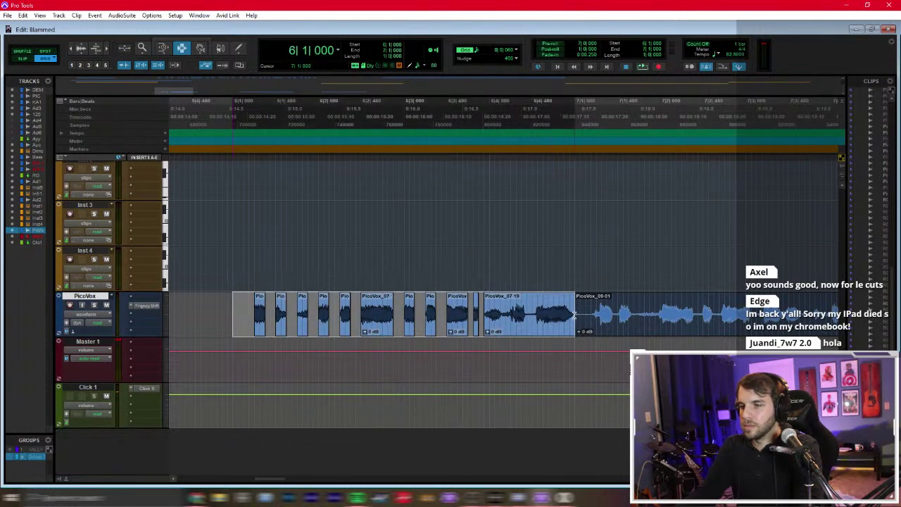
key("alt+0")
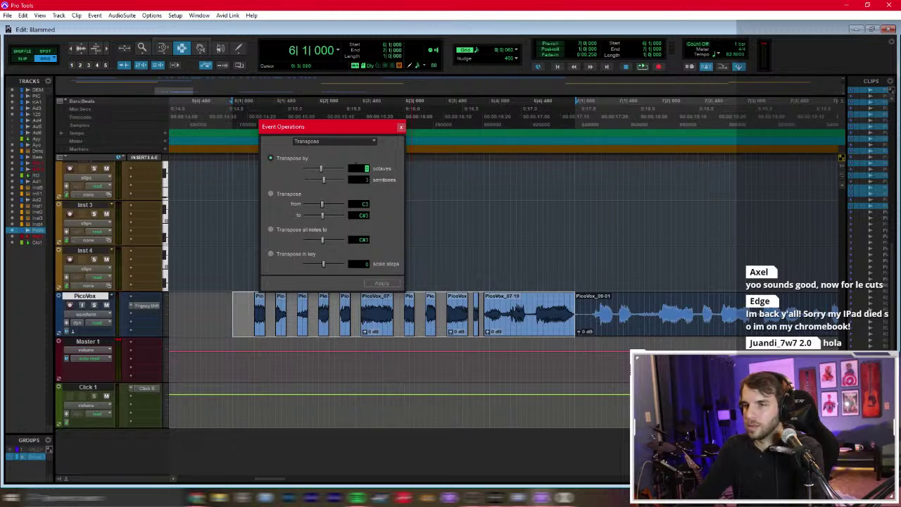
key("space")
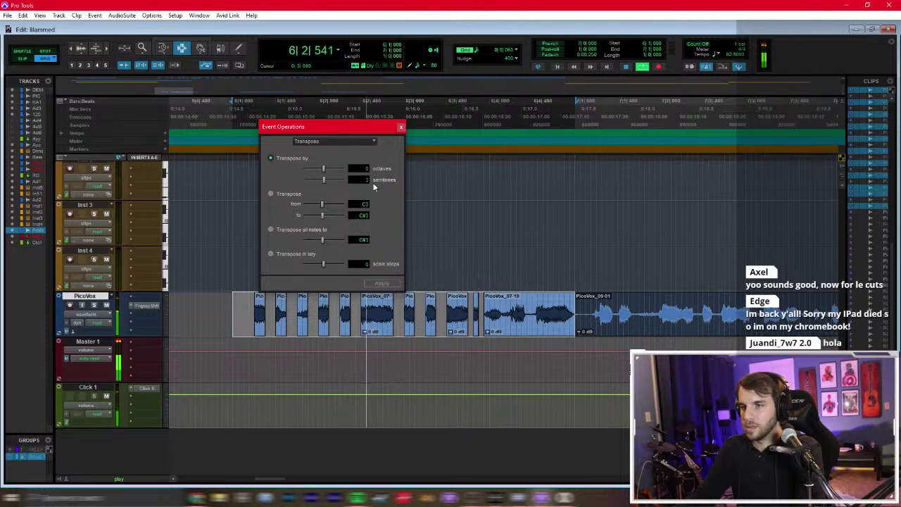
key("space")
left_click(104, 333)
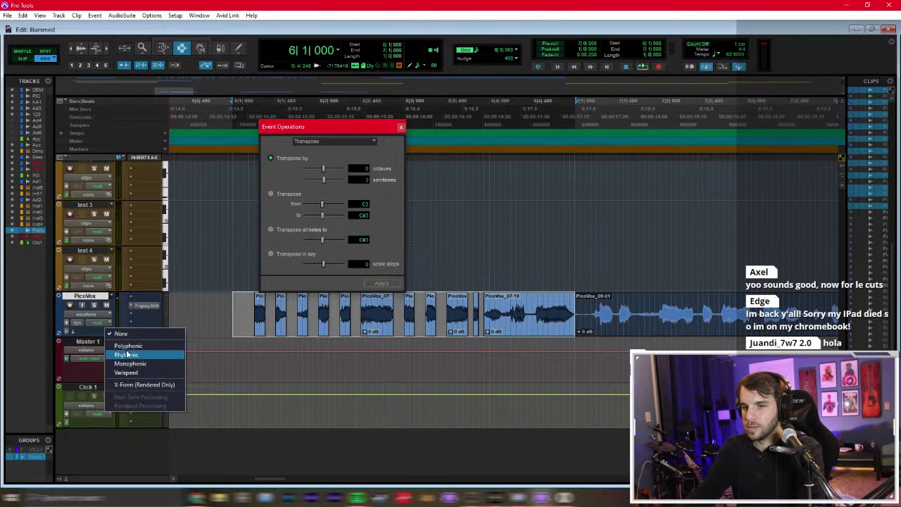
left_click(131, 347)
Step: Transpose the selected bar 6 phrase by 0 octaves and 2 semitones, and play the result
key("space")
key("space")
key("space")
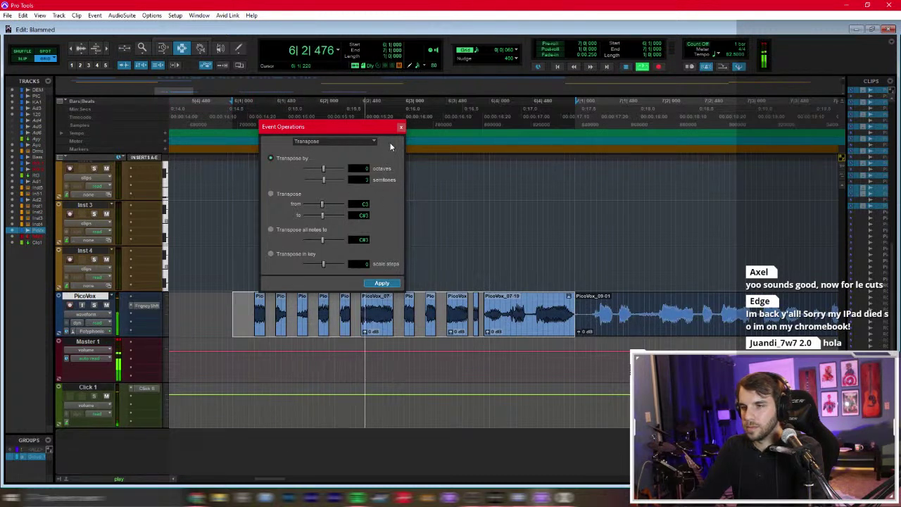
key("space")
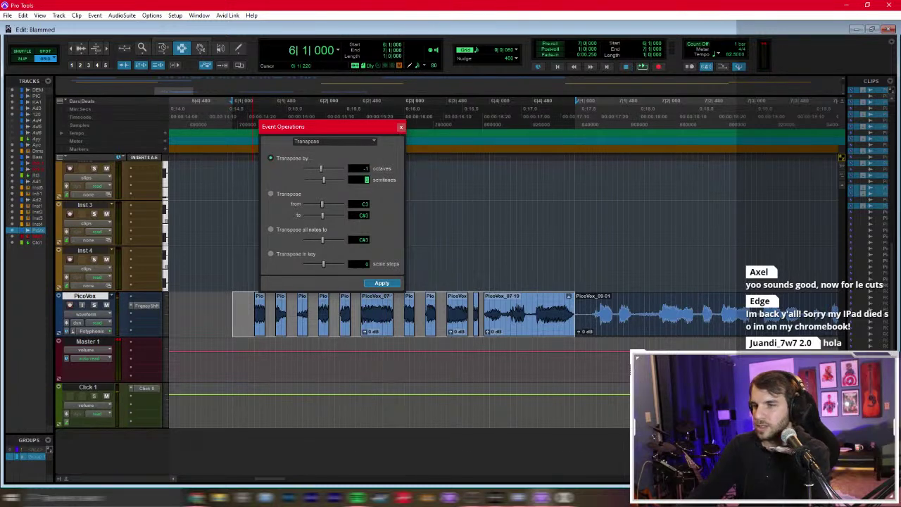
Step: Try transposing the bar 6 phrase by -1 octave, play it, and revert it with a 1-octave transposition
left_click(401, 126)
key("space")
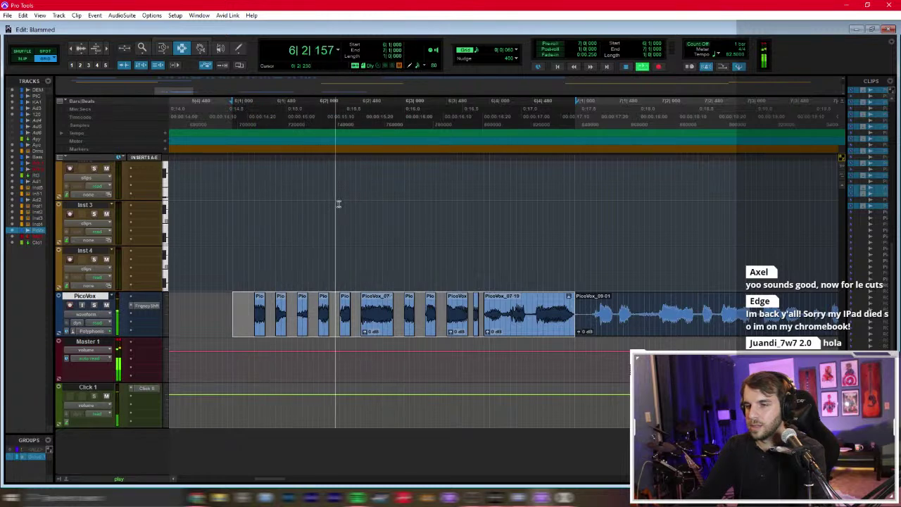
key("alt+t")
key("space")
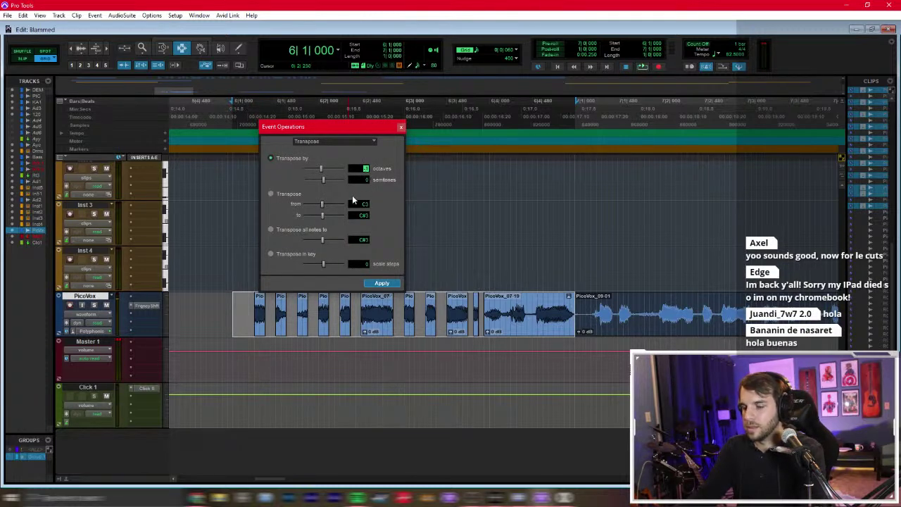
key("Escape")
key("space")
Step: Set the Frequency Shifter's frequency on PicoVox to 263 Hz while playing the phrase from 6|2|720
left_click(384, 270)
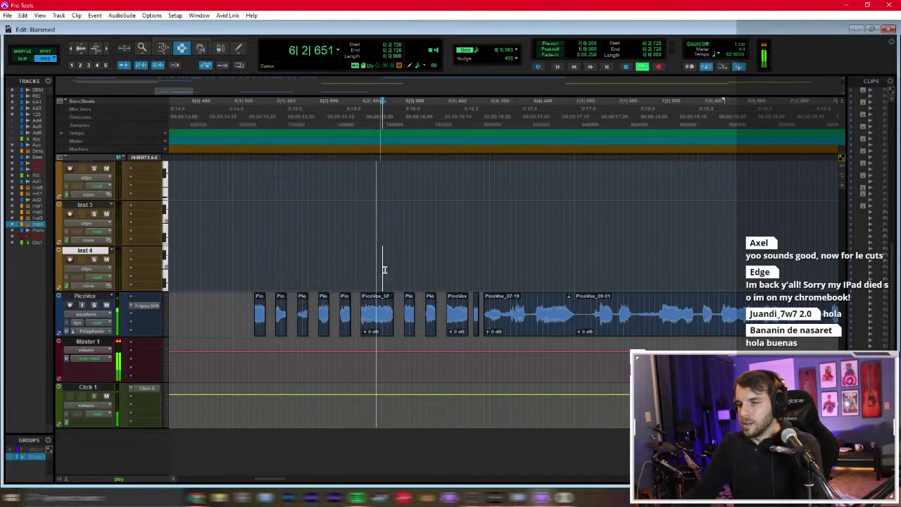
key("space")
left_click(146, 306)
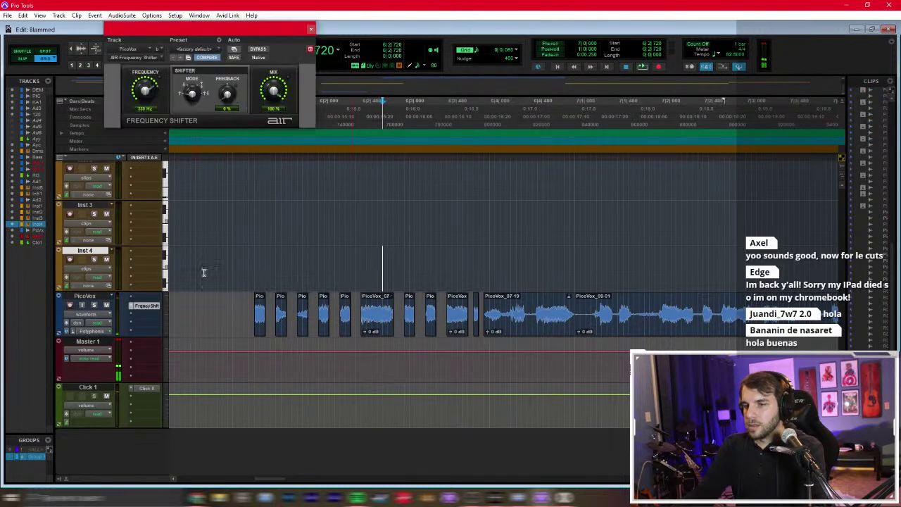
key("space")
scroll(145, 92, "down", 3)
scroll(144, 92, "down", 2)
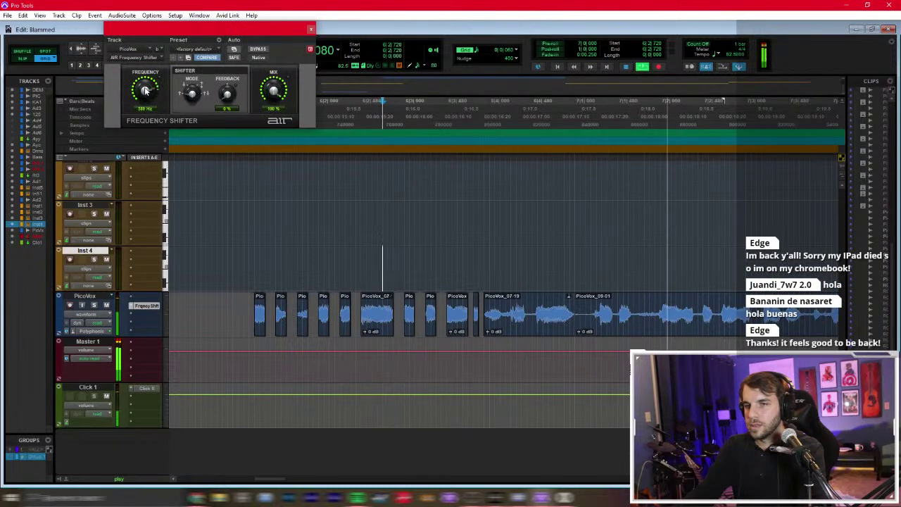
scroll(144, 92, "up", 2)
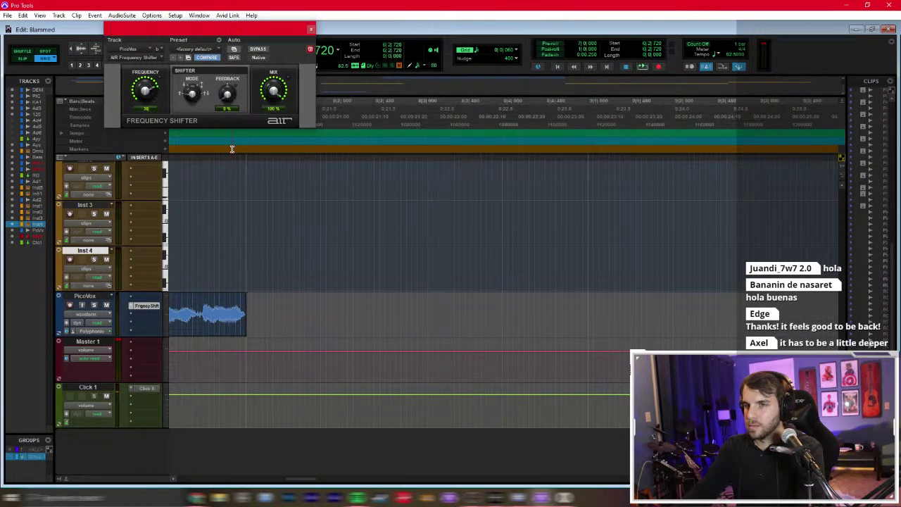
key("space")
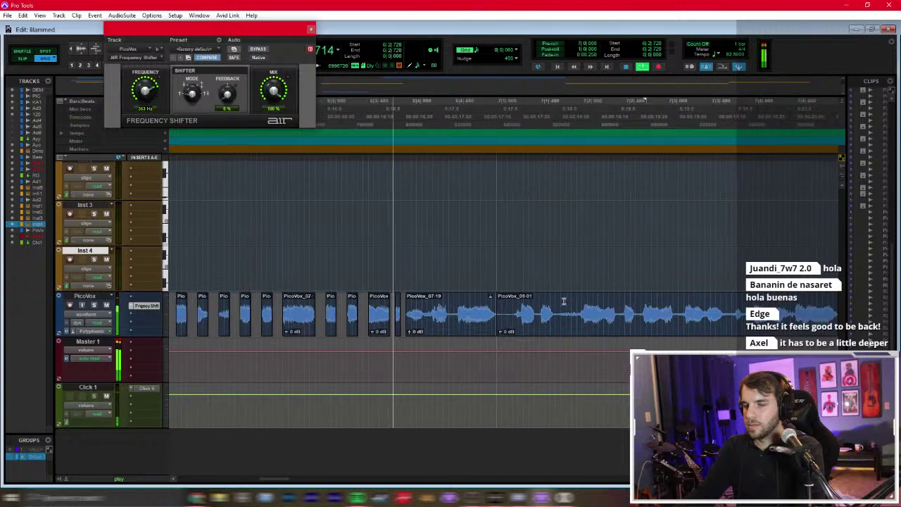
key("space")
Step: Play the phrase from 5|4|900, cut a 1/32-note gap in PicoVox at 6|4|420, and set the grid to 1/32 note
left_click(428, 319)
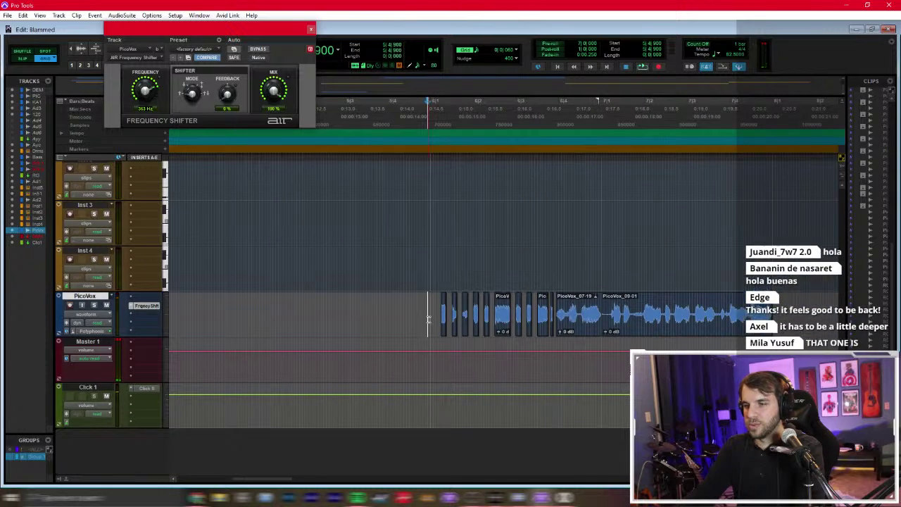
key("space")
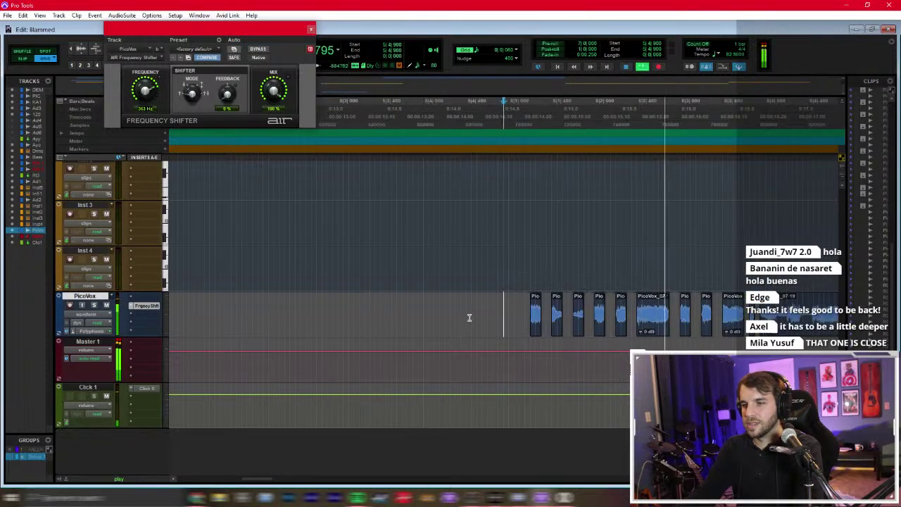
key("space")
left_click_drag(397, 321, 407, 324)
key("Delete")
key("ctrl+]")
left_click(511, 50)
left_click(542, 99)
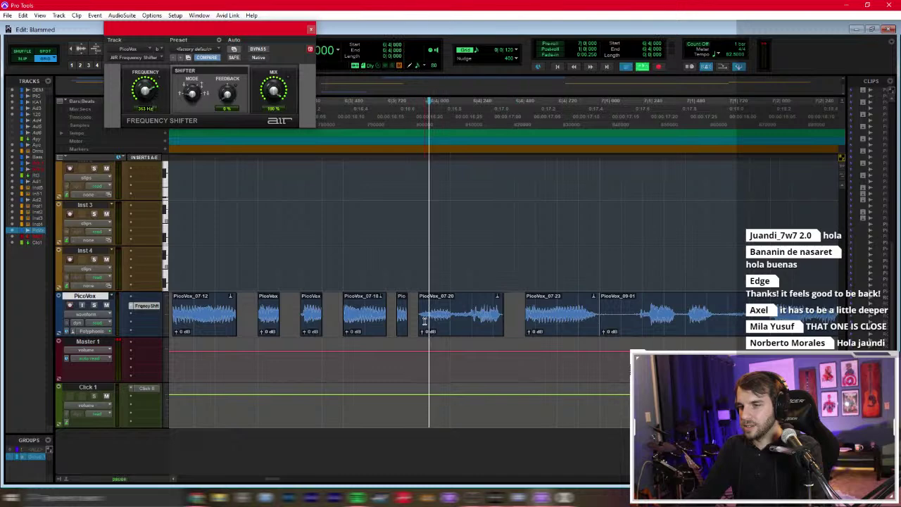
Step: Clear PicoVox from 7|1|000 to 7|1|240, cut 1/32-note gaps at 7|1|360, 7|1|600 and 7|1|840, and play the result
left_click_drag(450, 320, 473, 322)
left_click(493, 322)
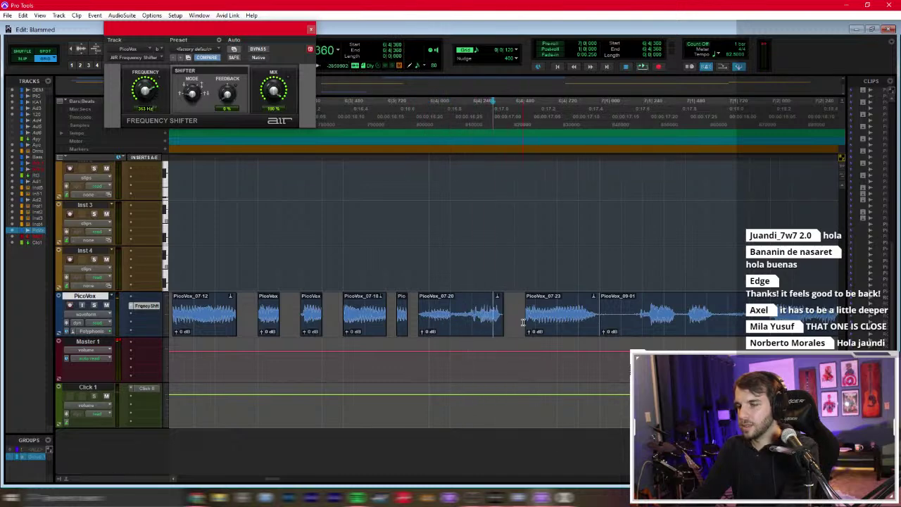
left_click_drag(604, 318, 731, 321)
key("Delete")
key("Delete")
key("Delete")
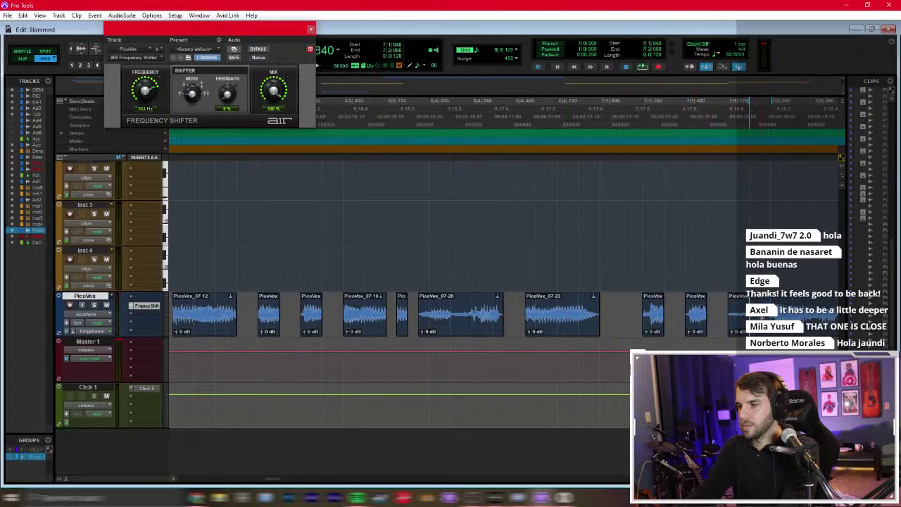
left_click(614, 323)
key("space")
key("space")
Step: Cut 1/32-note gaps in PicoVox at 7|2|360, 7|2|600, 7|3|120, 7|3|360 and 7|3|600
left_click_drag(498, 320, 561, 321)
key("Delete")
key("Delete")
left_click(624, 321)
left_click_drag(624, 321, 732, 320)
key("Delete")
key("ctrl+z")
key("Delete")
key("Delete")
key("Delete")
Step: Transpose the chopped phrase starting at 7|1|000 by 0 octaves and 2 semitones, and play it
scroll(385, 325, "left", 3)
left_click_drag(381, 315, 740, 315)
key("alt+t")
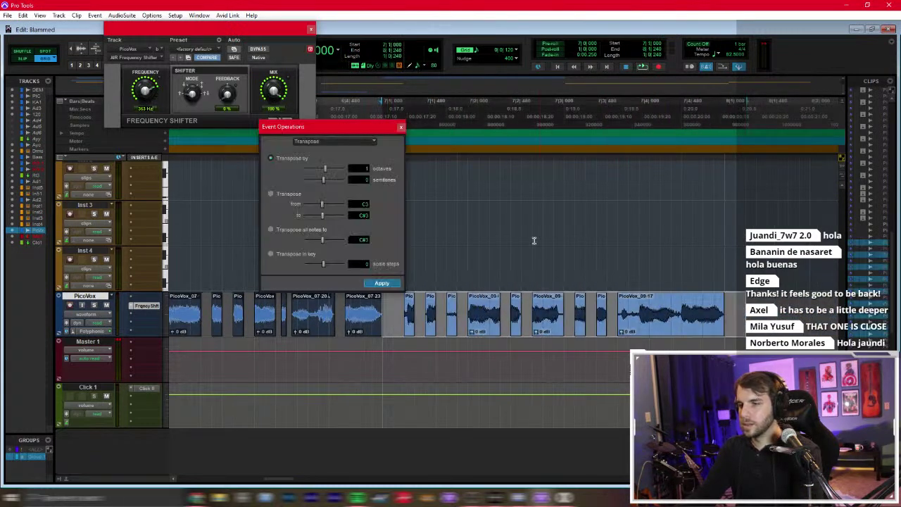
left_click(381, 283)
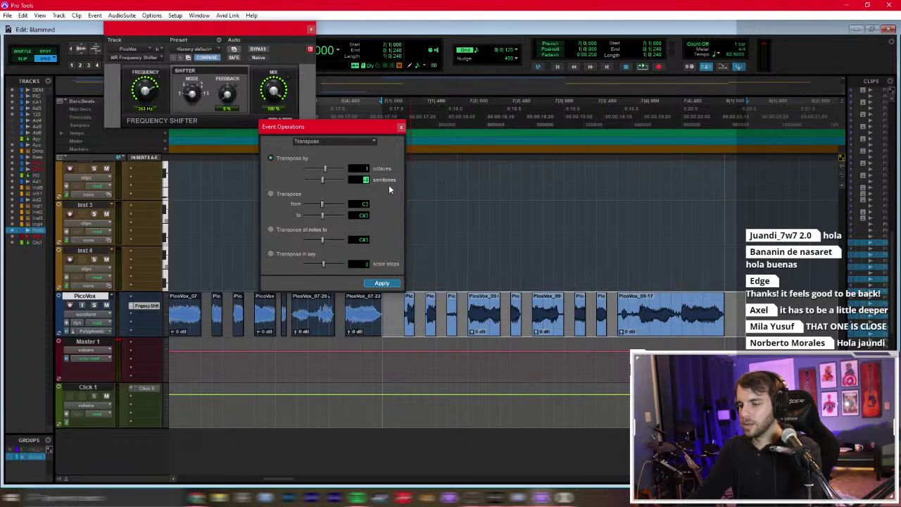
key("Tab")
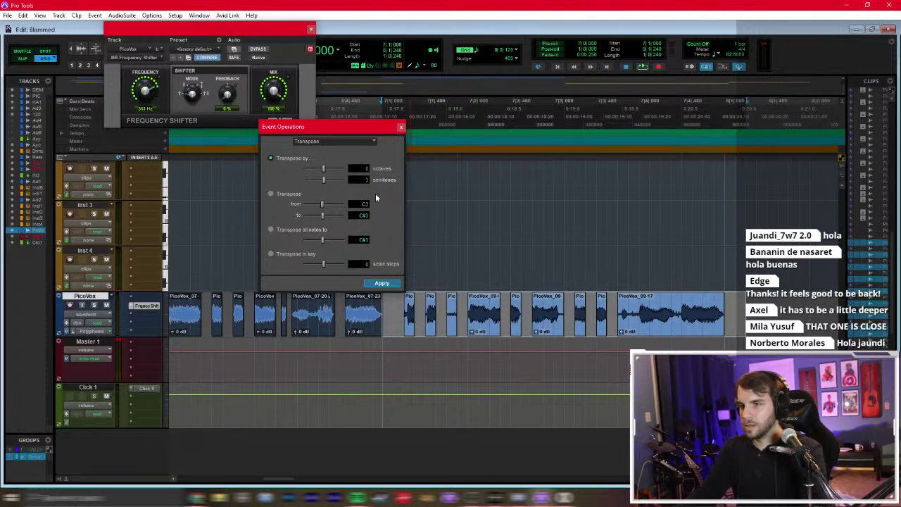
left_click(385, 310)
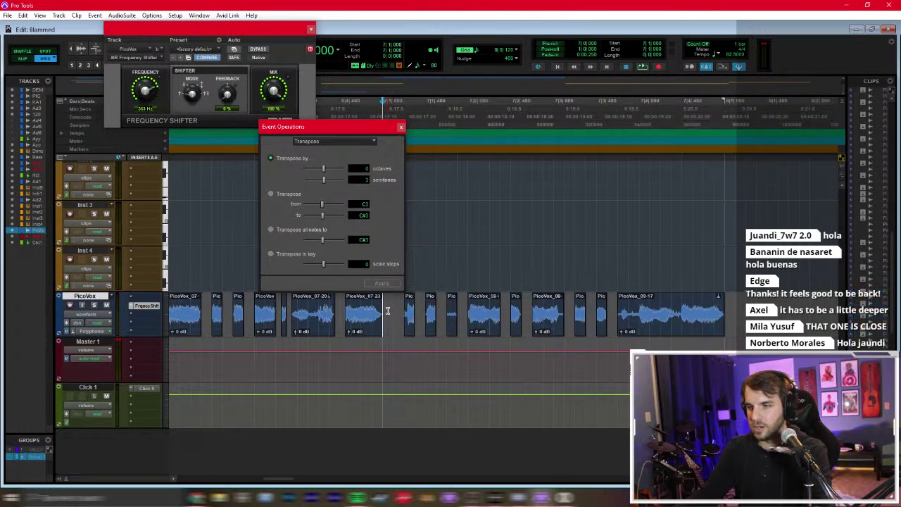
key("space")
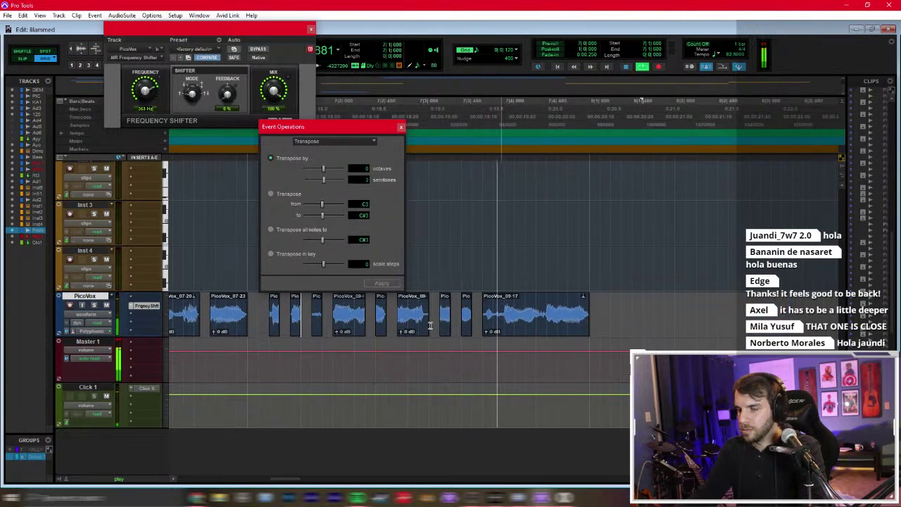
key("space")
Step: Cut a 1/32-note gap in PicoVox at 7|4|360 and play the result from 7|3|840
left_click_drag(514, 321, 525, 321)
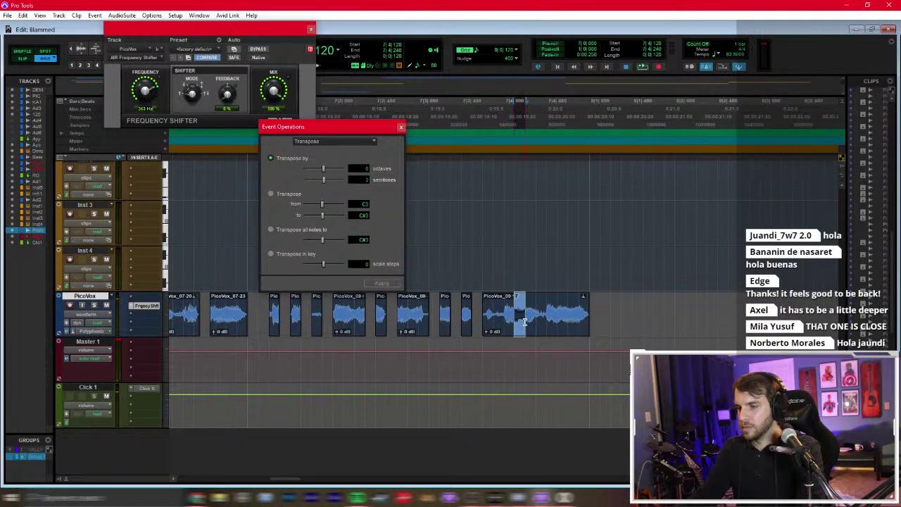
key("Delete")
left_click(494, 321)
key("space")
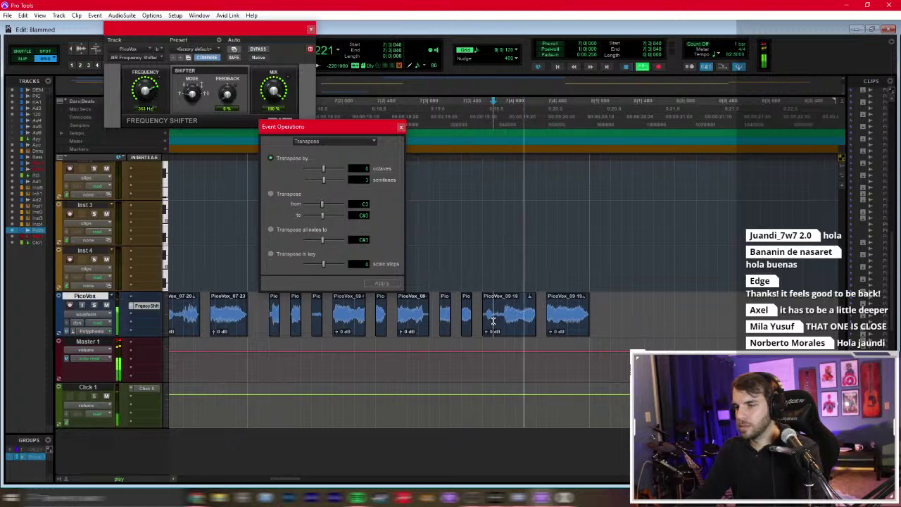
key("r")
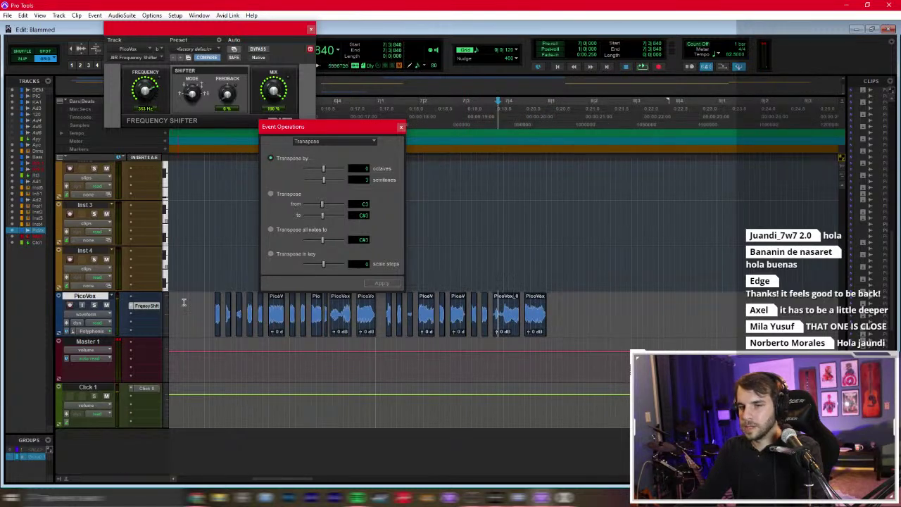
Step: Cut 1/32-note gaps in the bar 10 vocal between 10|1|000 and 10|3|480 in the same stutter rhythm, and play it from 10|1|000
key("t")
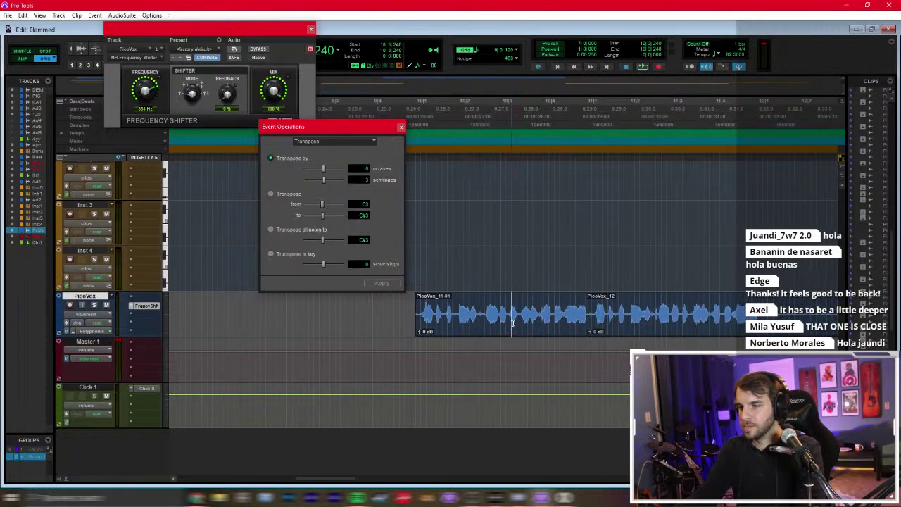
left_click_drag(314, 320, 525, 318)
left_click(351, 319)
key("Delete")
key("Delete")
key("Delete")
key("Delete")
key("Delete")
key("Delete")
key("Delete")
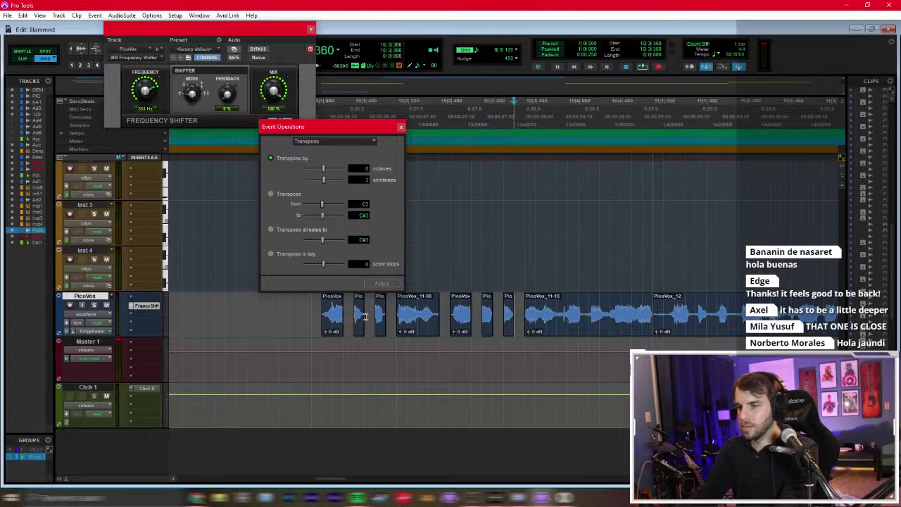
left_click(312, 321)
key("space")
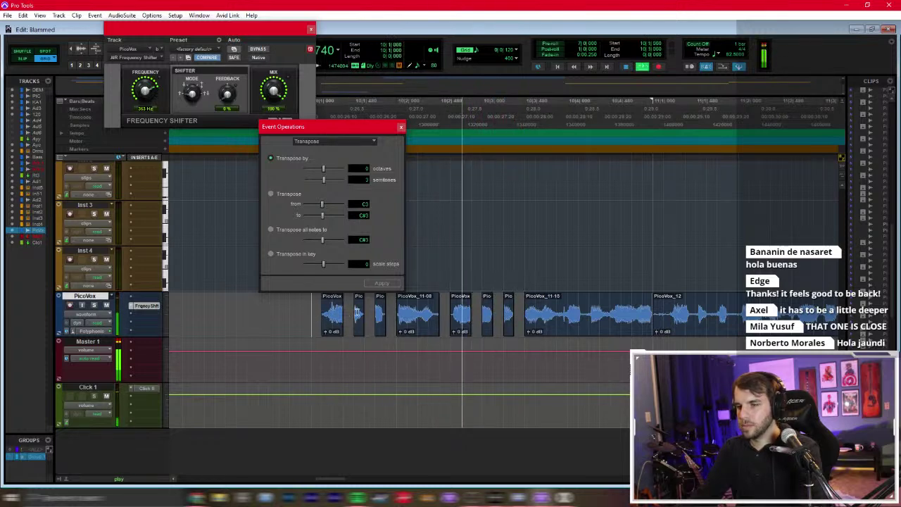
key("space")
Step: Cut 1/32-note gaps in PicoVox at 10|3|840, 10|4|120 and 10|4|360, and play the result from 10|3|480
mouse_move(578, 318)
left_mouse_down()
mouse_move(610, 317)
mouse_move(563, 321)
left_mouse_up()
key("Delete")
key("Delete")
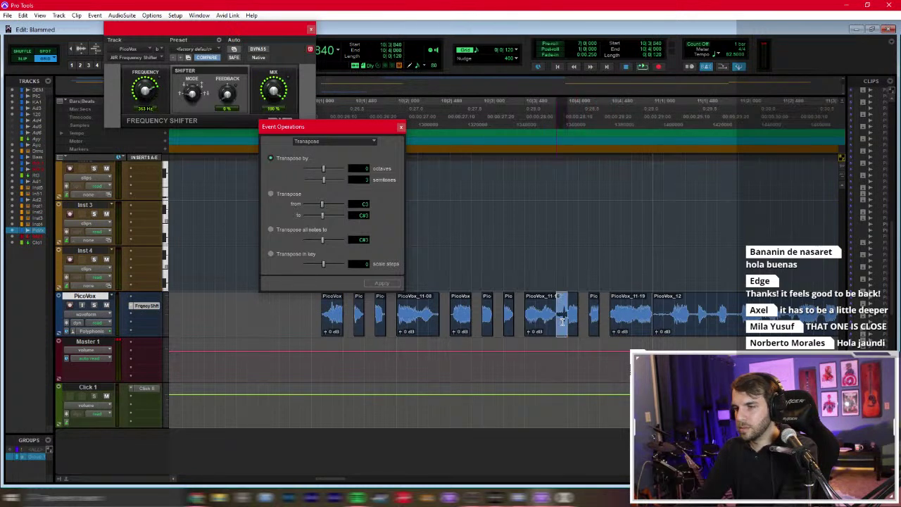
key("Delete")
key("space")
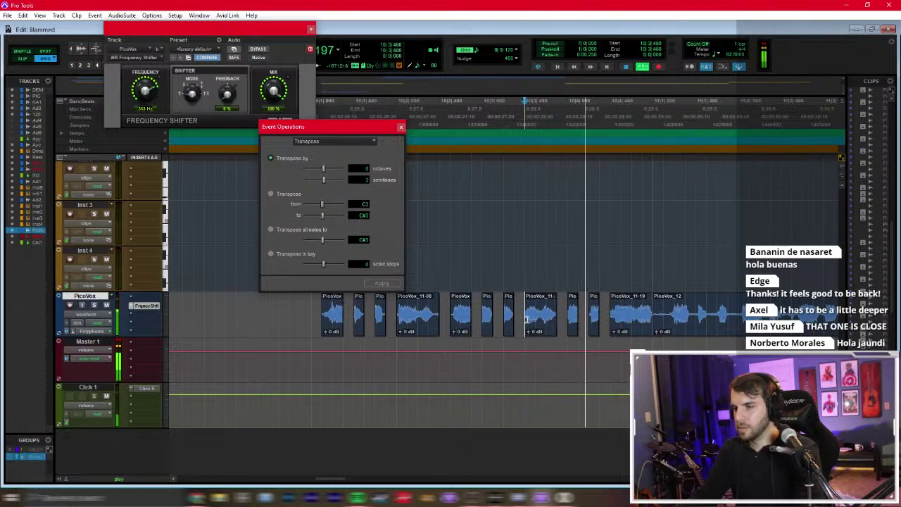
key("space")
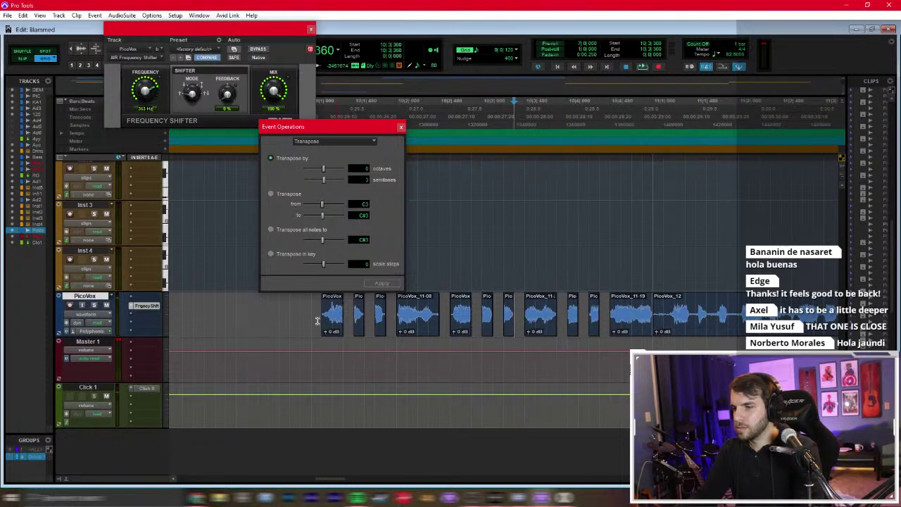
Step: Separate the vocal from 10|1|000 through most of the PicoVox_12 clip, transpose it by 2 semitones, and play it
scroll(322, 321, "down", 4)
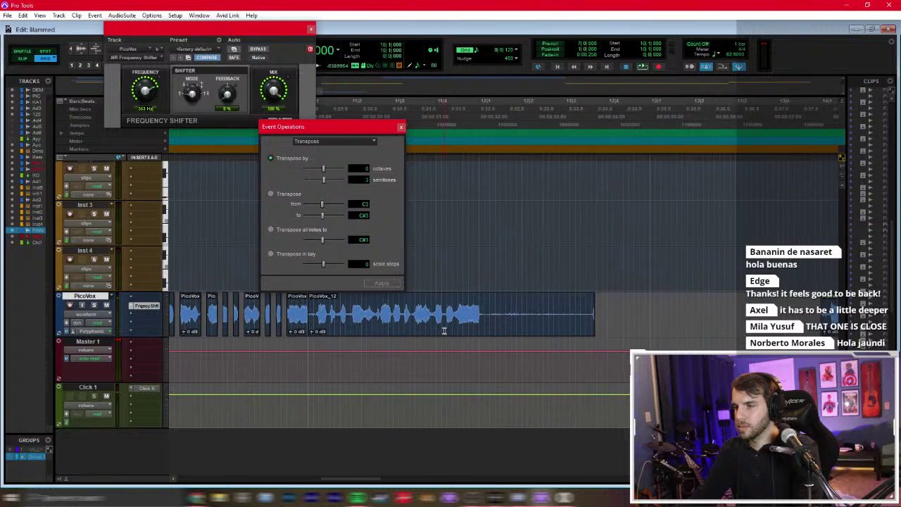
left_click(527, 317, "shift")
key("ctrl+e")
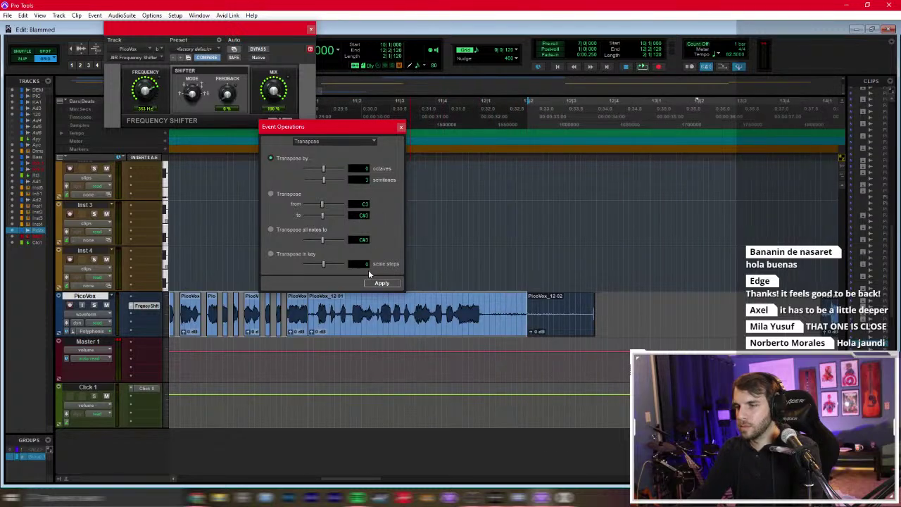
left_click(381, 284)
key("space")
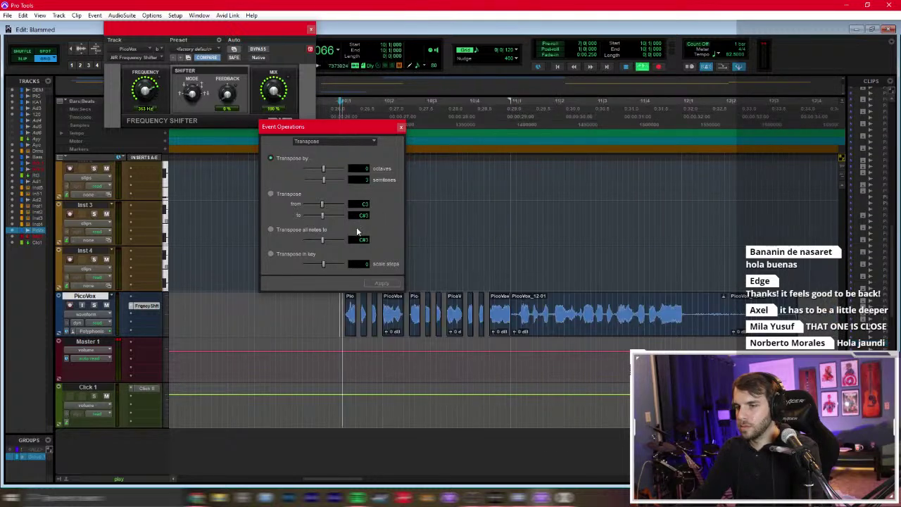
Step: Close the Event Operations dialog and play the transposed PicoVox vocal from 10|1|000
left_click(400, 129)
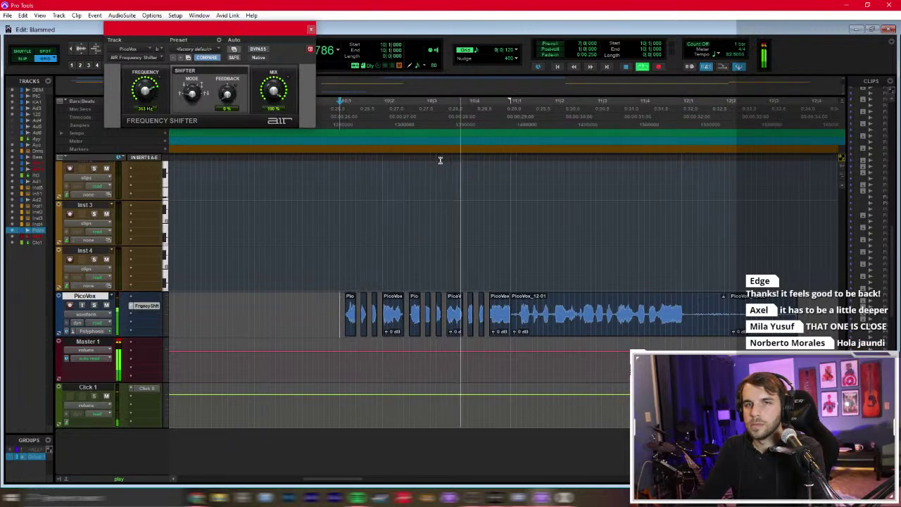
left_click(435, 268)
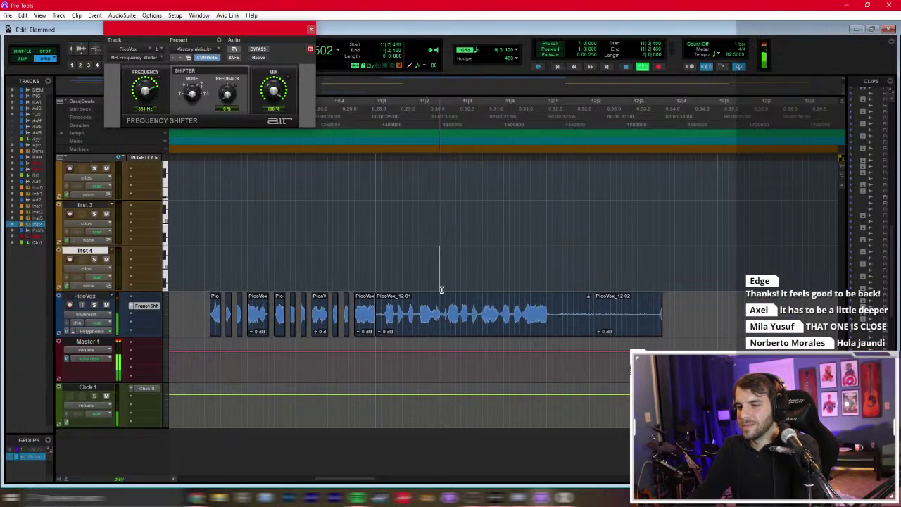
key("space")
Step: Cut 1/32-note gaps in the remaining PicoVox_12 vocal in the same stutter rhythm, up to 12|1|000
left_click_drag(397, 319, 725, 324)
key("Delete")
key("Delete")
key("Delete")
key("Delete")
key("Delete")
key("Delete")
key("Delete")
key("Delete")
key("Delete")
key("Delete")
key("Delete")
key("r")
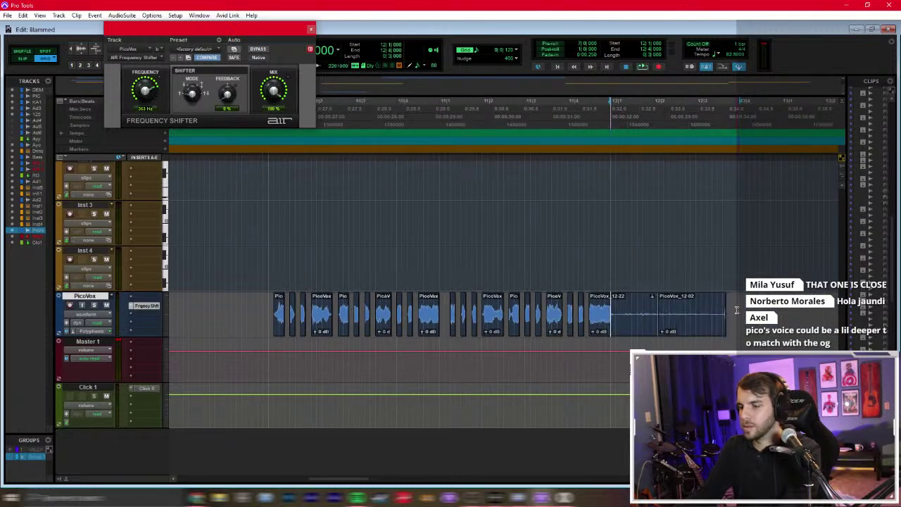
Step: Delete the leftover PicoVox audio between 12|1|000 and the end of the PicoVox_12 clips
key("Delete")
key("r")
scroll(363, 315, "left", 3)
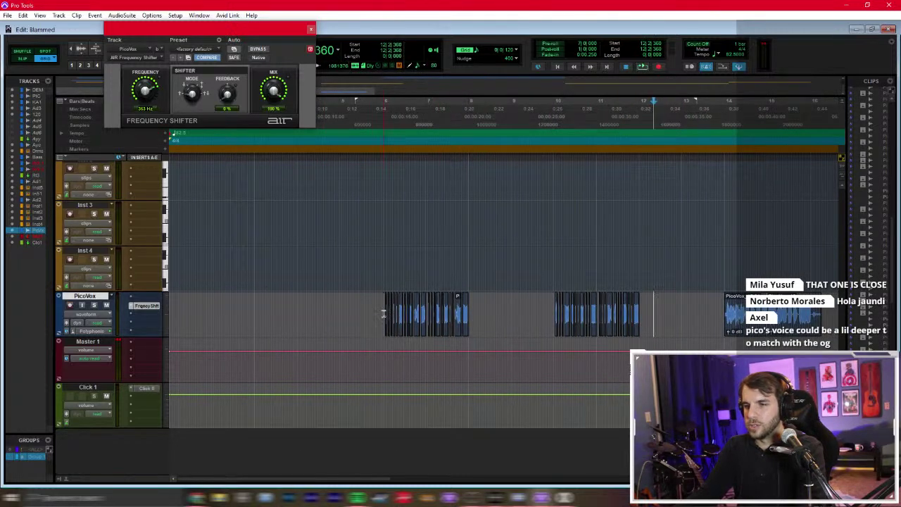
Step: Insert Virtual Mix Rack (mono) after the Frequency Shifter on PicoVox and move its window aside
left_click(154, 317)
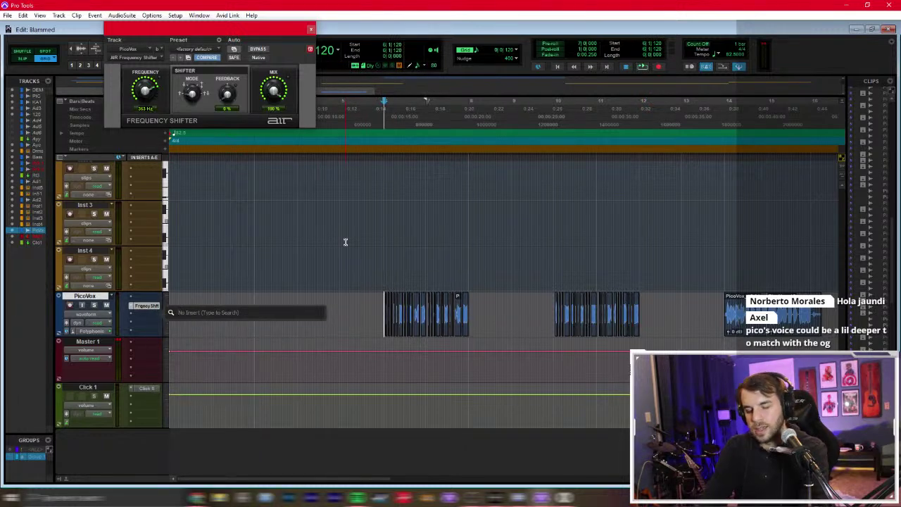
type("vir")
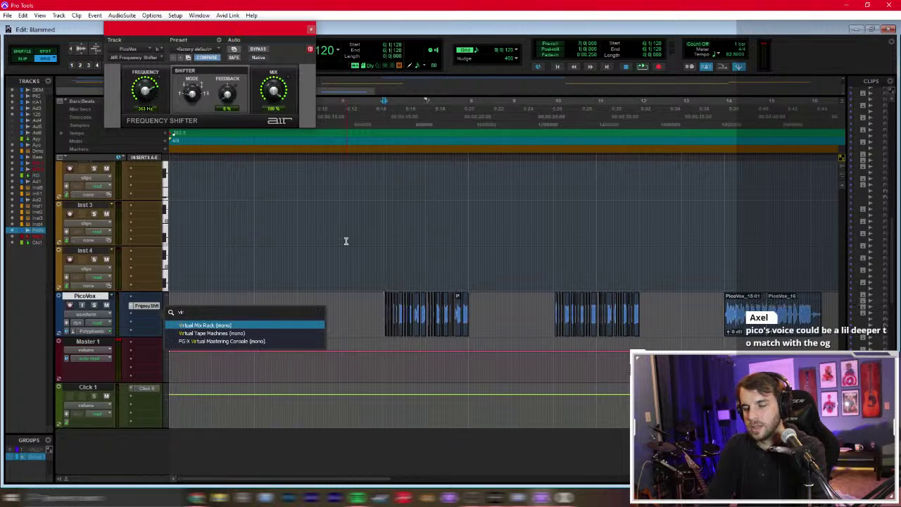
key("Escape")
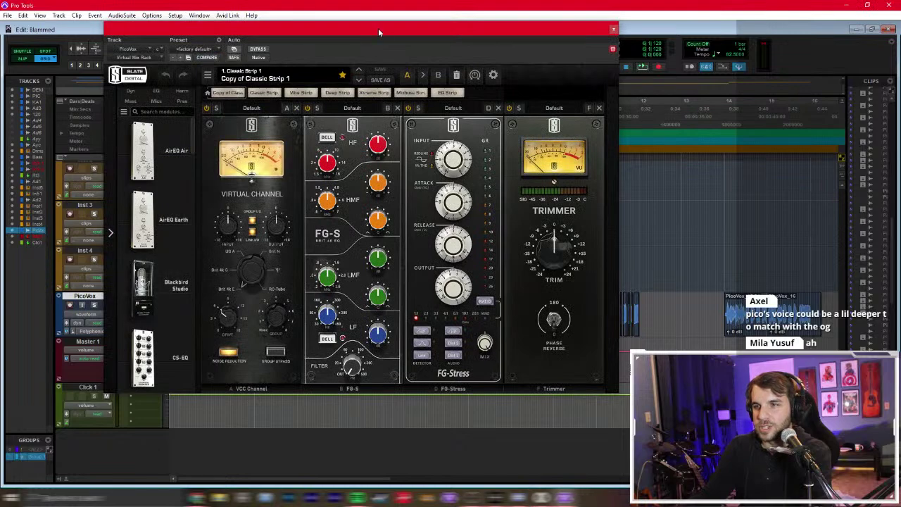
left_click_drag(379, 31, 498, 32)
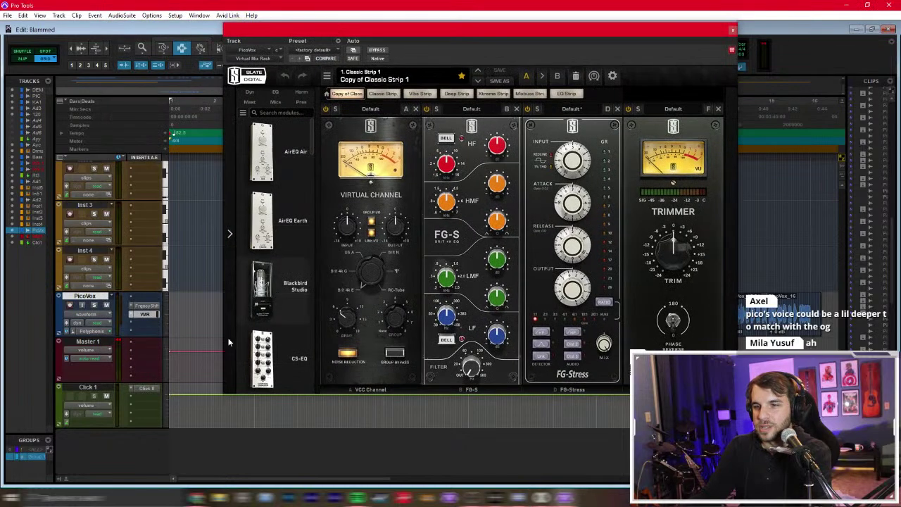
Step: Move Virtual Mix Rack down one insert slot and add Little AlterBoy (mono) between it and the Frequency Shifter
left_click(145, 314)
left_click(145, 313)
left_click(145, 323)
type("virtual")
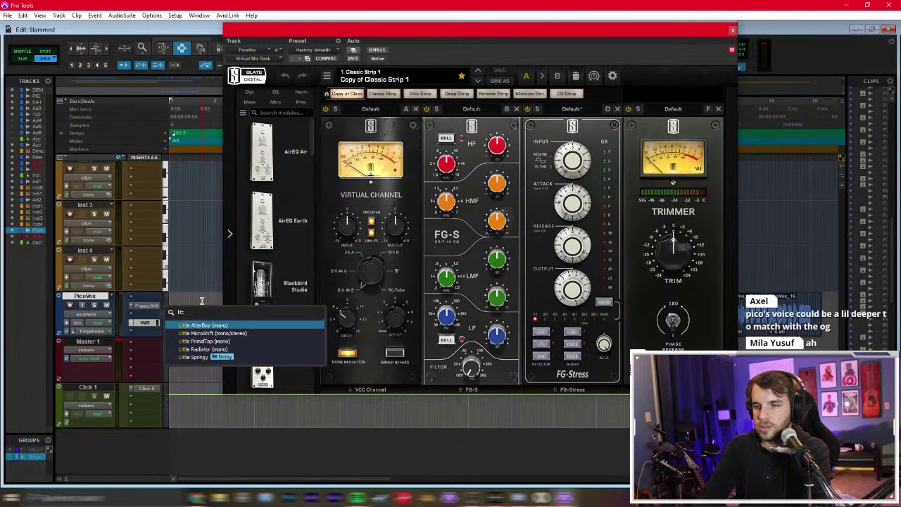
key("Return")
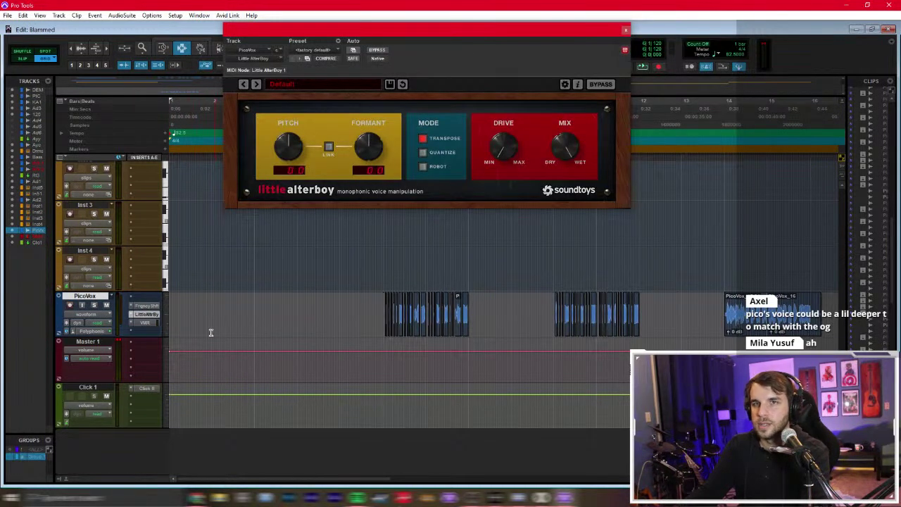
Step: Solo PicoVox, play it from 6|1|120 and lower Little AlterBoy's formant to about -3.5
key("shift+s")
key("space")
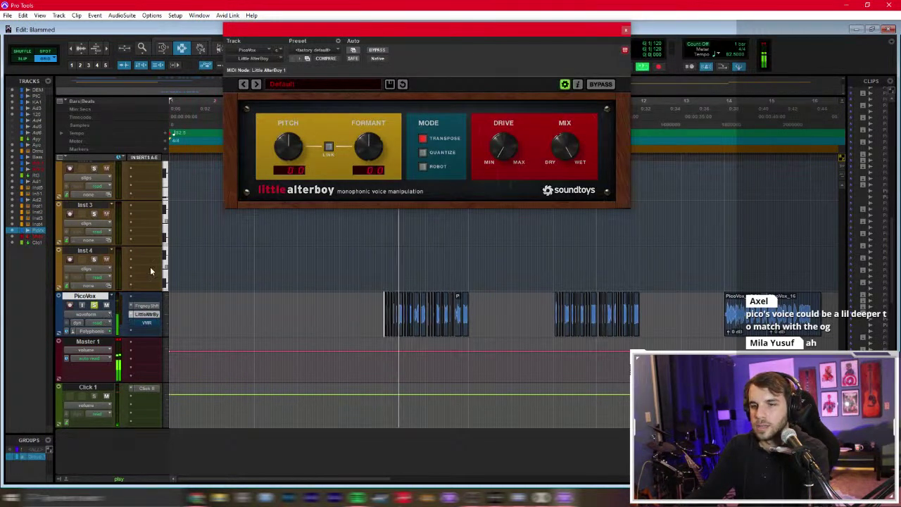
mouse_move(367, 157)
left_mouse_down()
mouse_move(362, 177)
mouse_move(367, 167)
left_mouse_up()
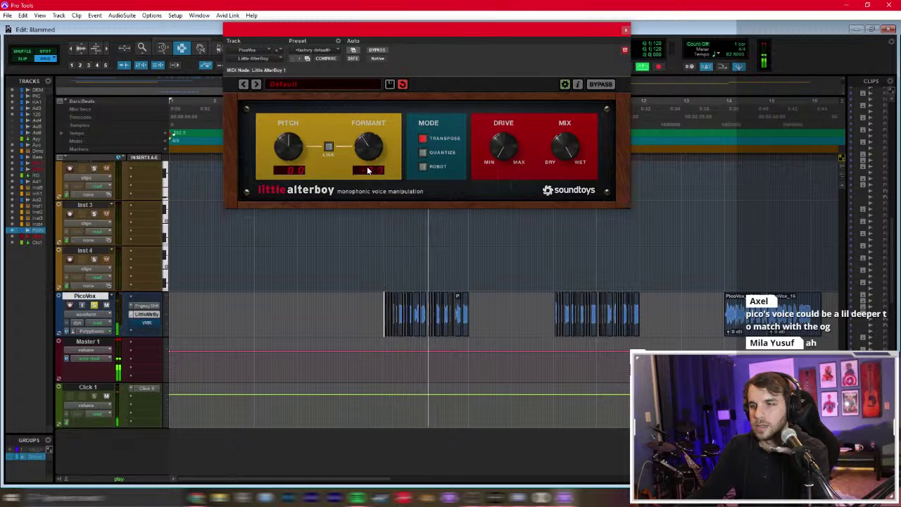
Step: Try Little AlterBoy ahead of the Frequency Shifter on PicoVox and return it to its slot before Virtual Mix Rack
key("space")
left_click(149, 304)
left_click_drag(148, 305, 146, 297)
key("space")
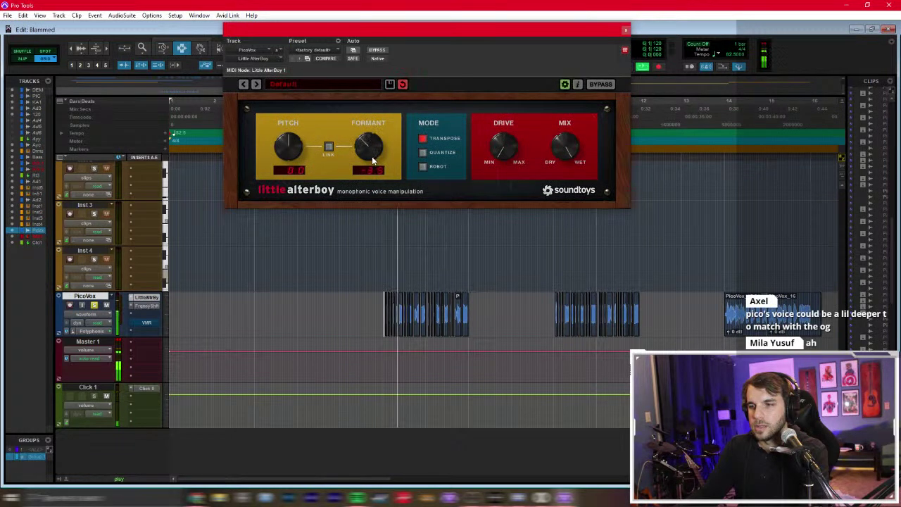
left_click(145, 297, "ctrl+super")
left_click_drag(146, 298, 147, 314)
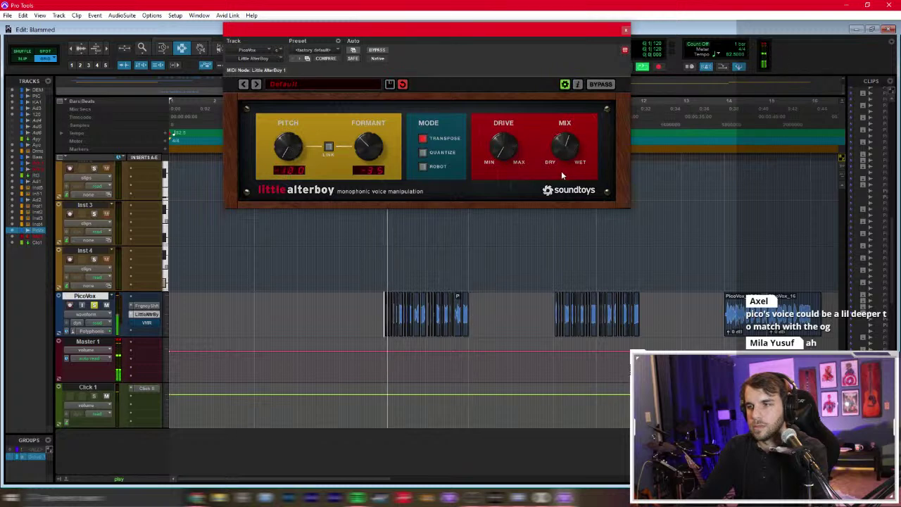
Step: Audition different Little AlterBoy pitch and mix settings, return the pitch to 0.0 and adjust the formant by ear
left_click_drag(297, 153, 310, 152)
left_click_drag(378, 141, 378, 146)
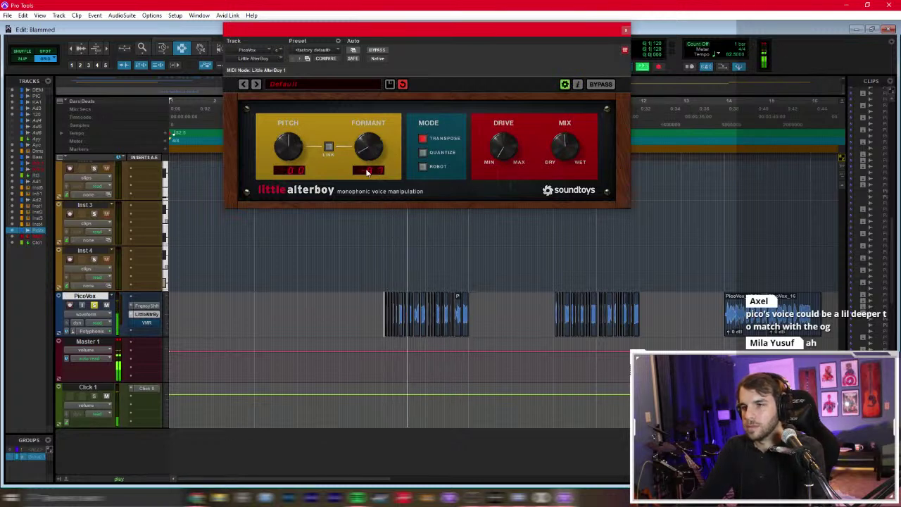
left_click_drag(366, 157, 368, 130)
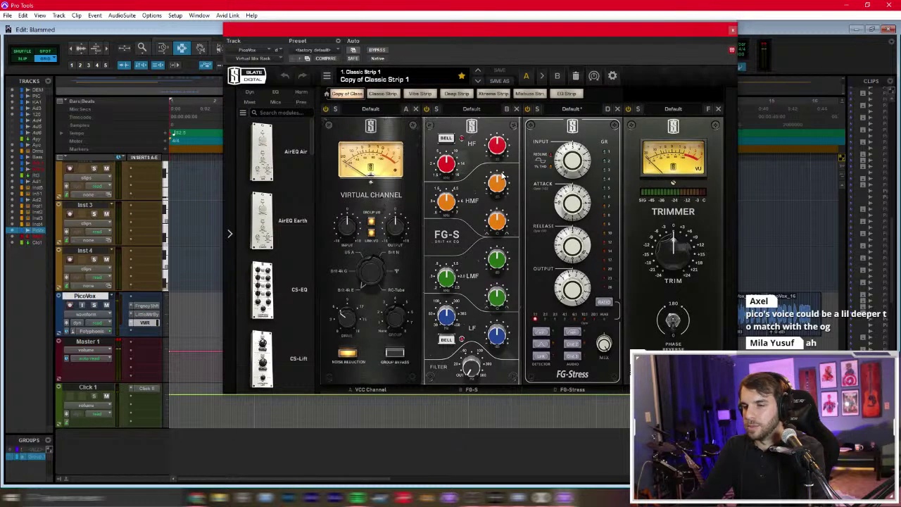
Step: In Virtual Mix Rack, set FG-Stress input to 7.20 and attack to 6.20, adjust its output, and boost FG-S HF about 5 dB
key("space")
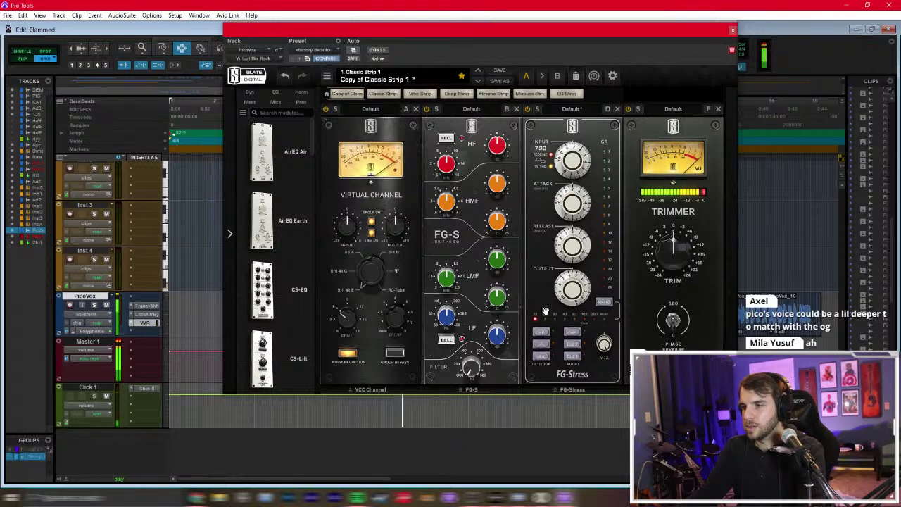
left_click_drag(572, 160, 569, 266)
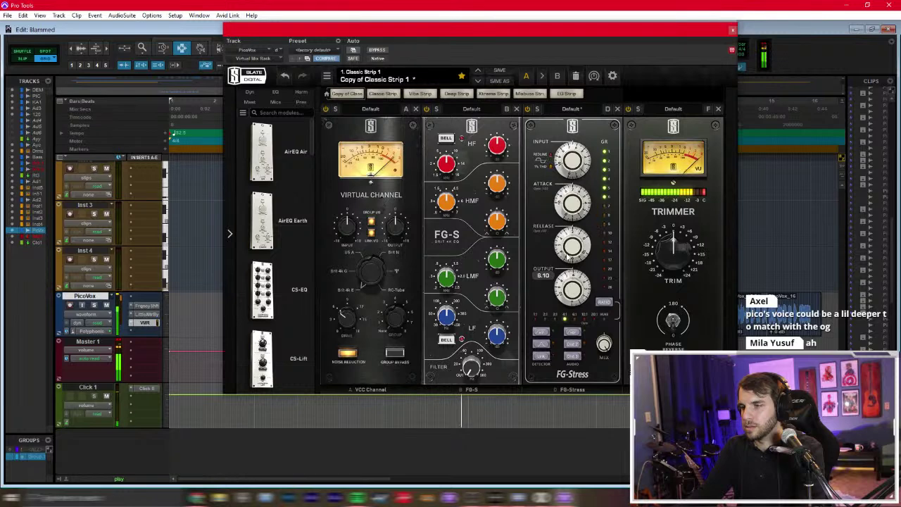
mouse_move(560, 206)
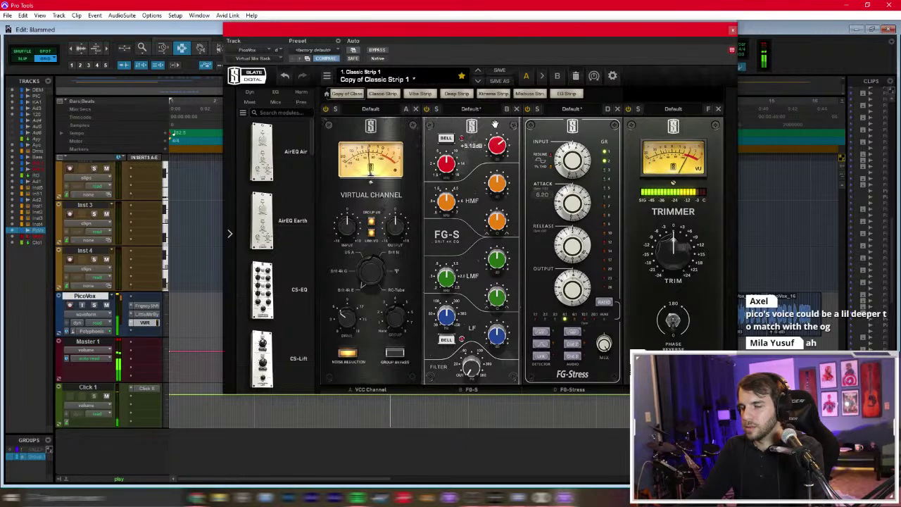
Step: Insert MicroShift after Virtual Mix Rack on PicoVox and close the plug-in window
left_click(733, 31)
left_click(157, 329)
type("mic")
key("Return")
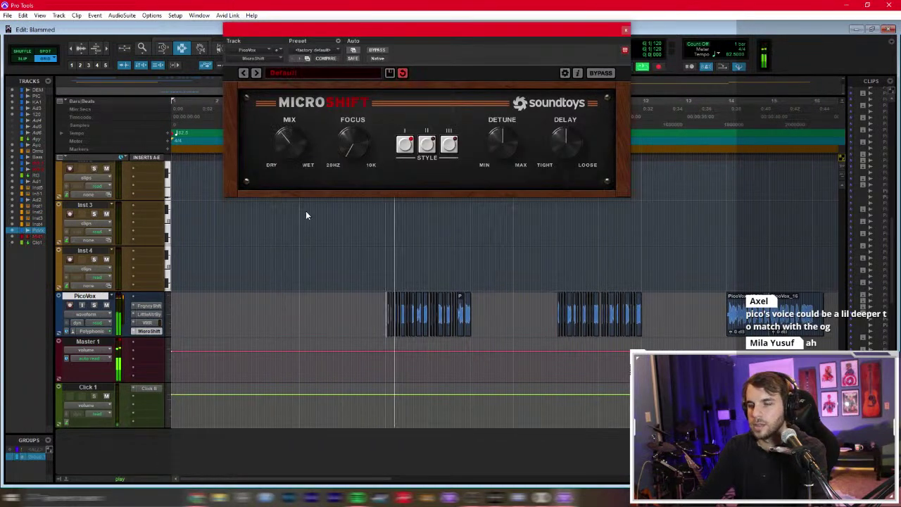
left_click(626, 30)
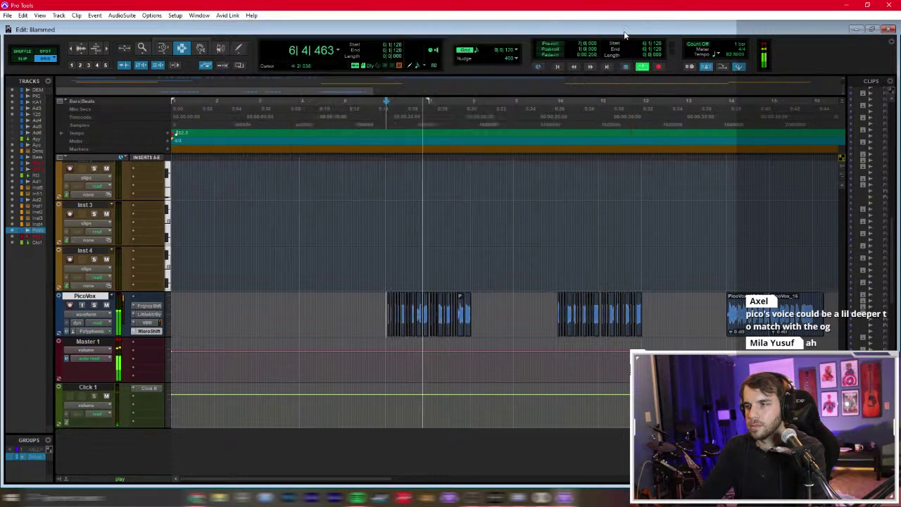
Step: Stop playback and check the PicoVox channel in the Mix window
key("space")
left_click(358, 317)
key("ctrl+equal")
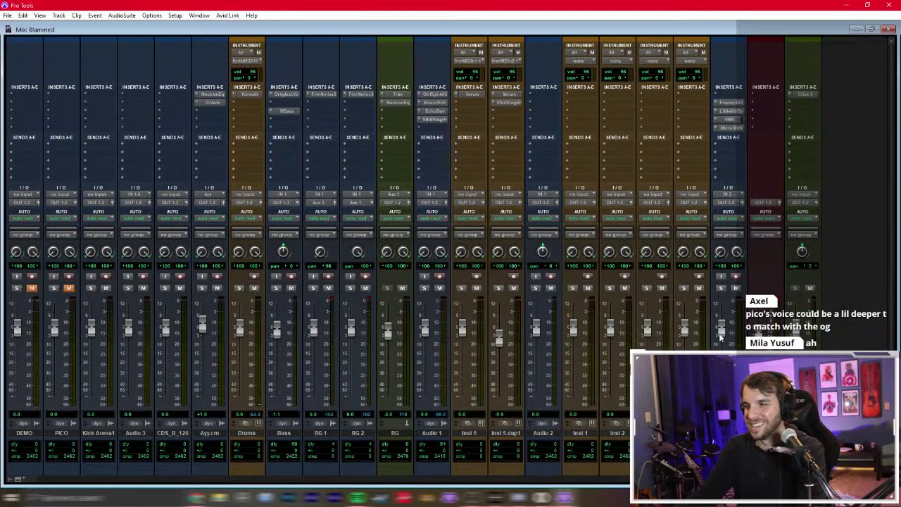
key("ctrl+equal")
key("space")
Step: Reduce the height of all tracks to show the full arrangement and place the playback cursor at 5|1|000
left_click(166, 296)
left_click(178, 365, "alt")
left_click(352, 293)
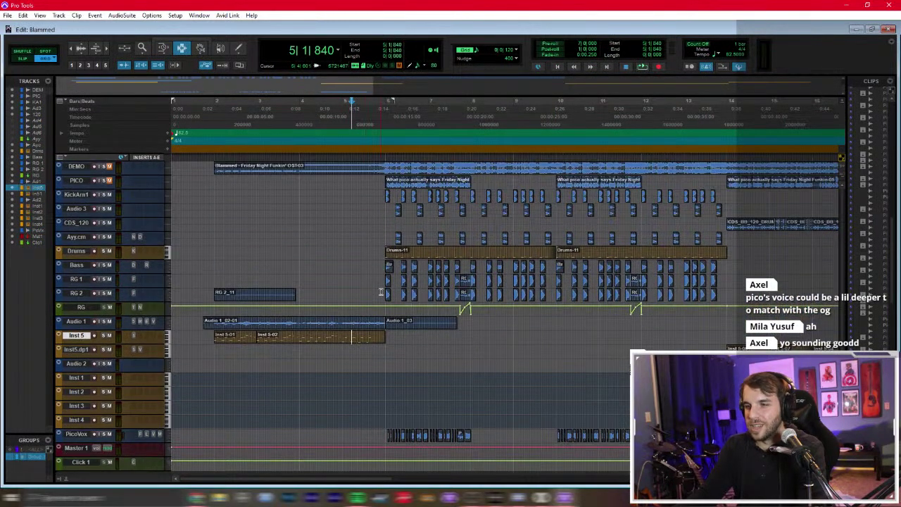
left_click(369, 288)
left_click(342, 286)
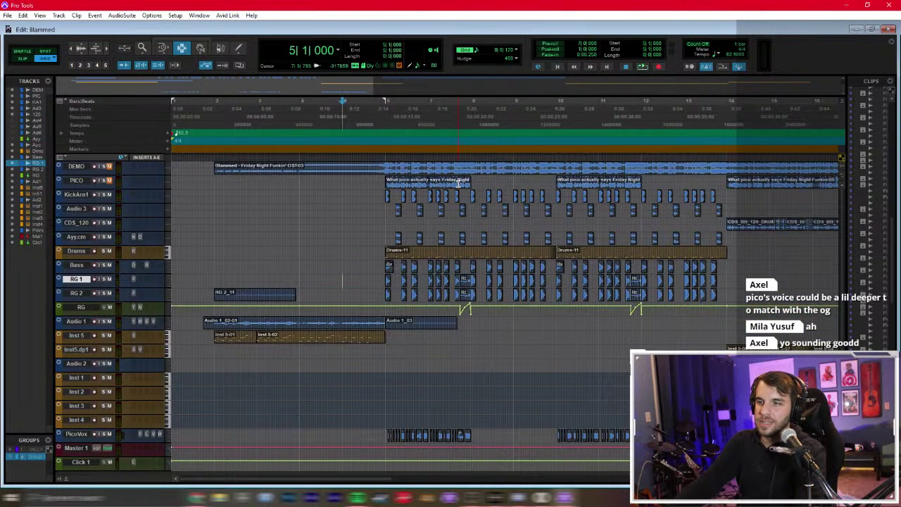
Step: Set the grid value to 1 bar and play the arrangement from bar 5
left_click(505, 53)
left_click(556, 117)
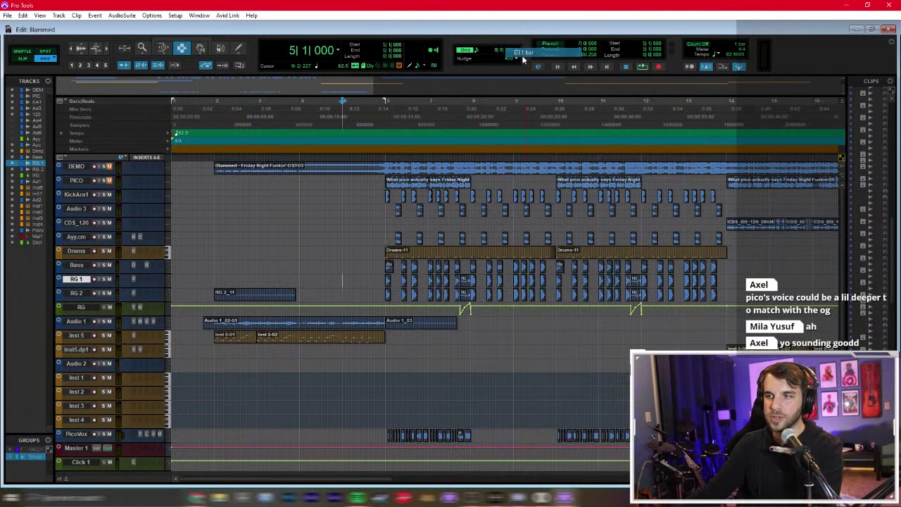
left_click(336, 257)
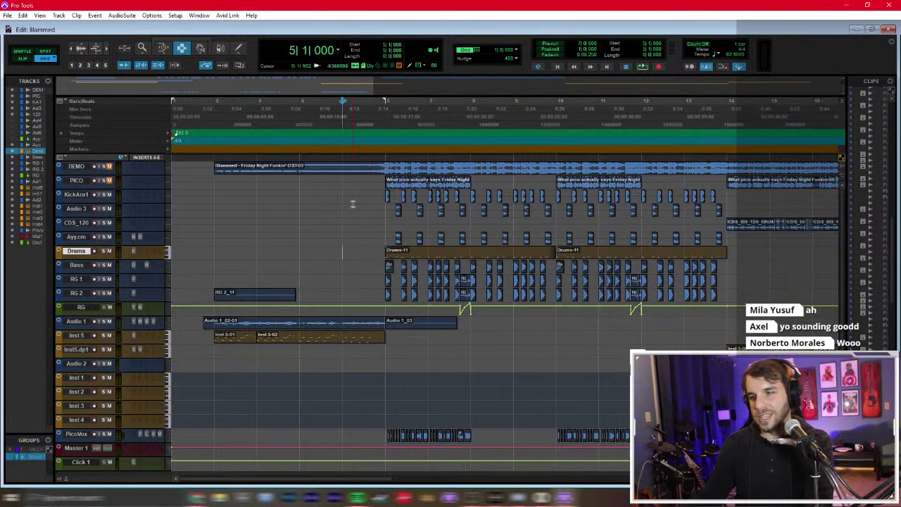
key("space")
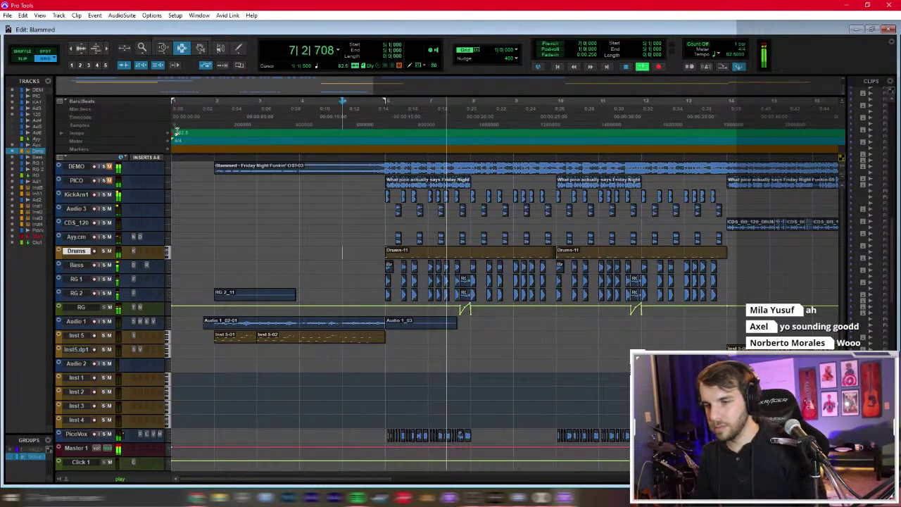
Step: Play the arrangement from bar 10 and follow the PicoVox clips up to bar 14
left_click(76, 420)
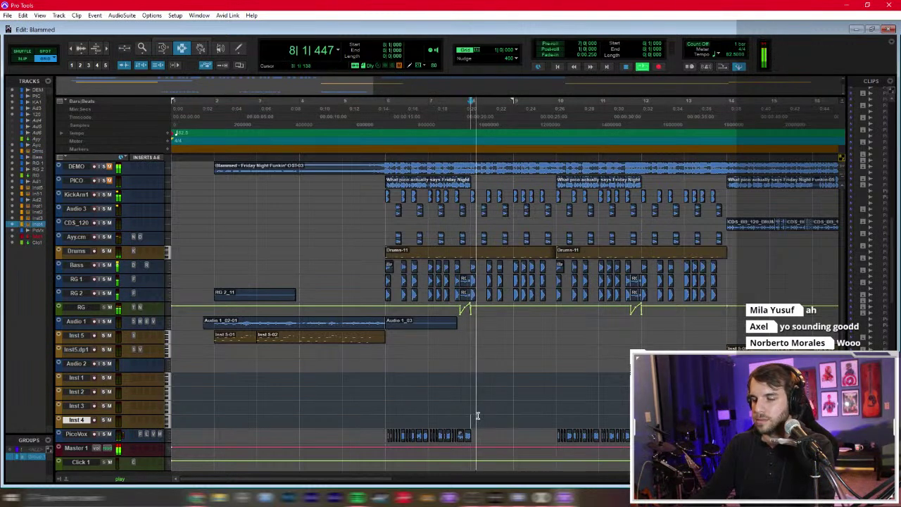
left_click(549, 436)
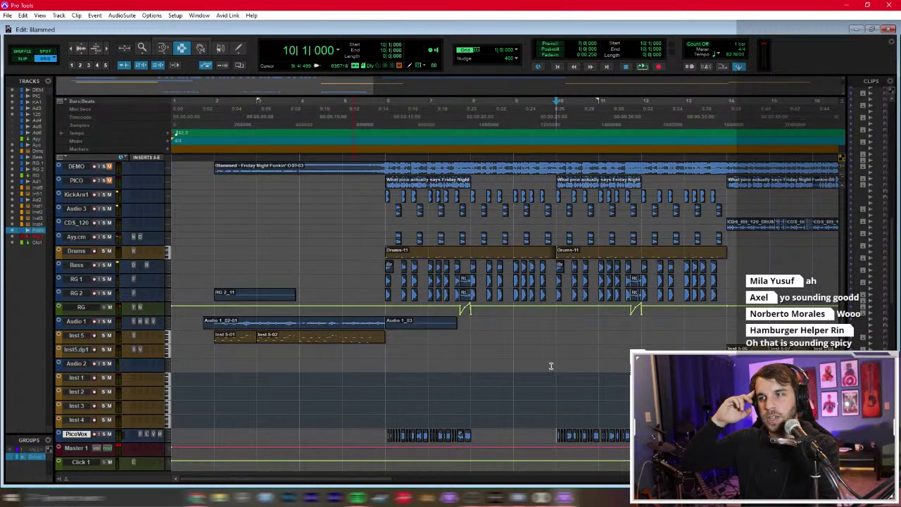
key("space")
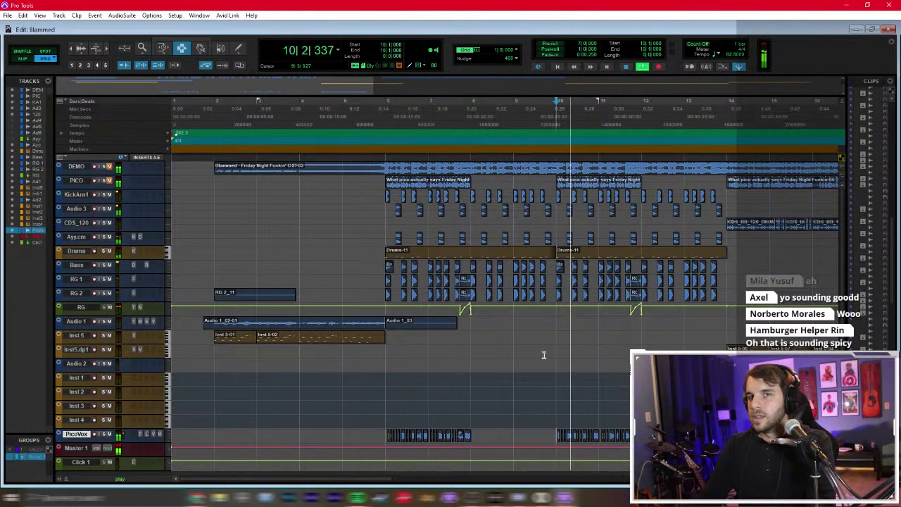
scroll(554, 401, "right", 3)
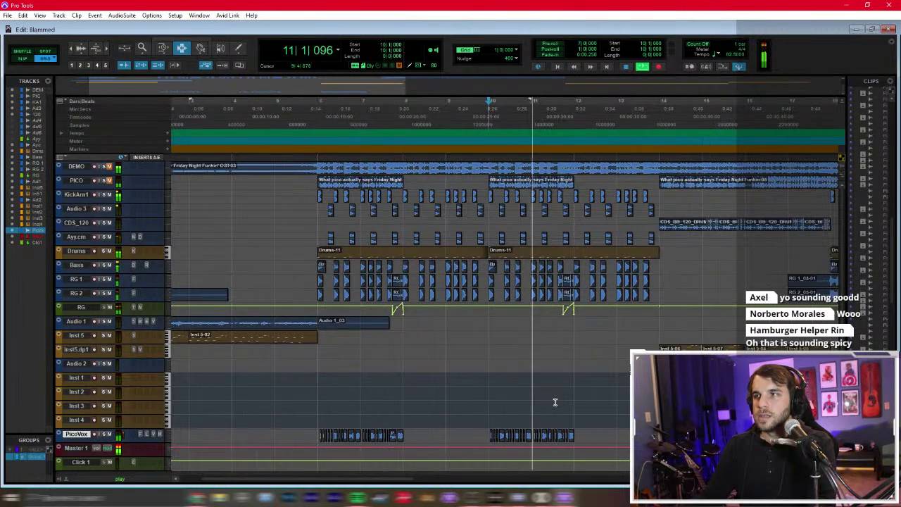
left_click(533, 411)
left_click(529, 418)
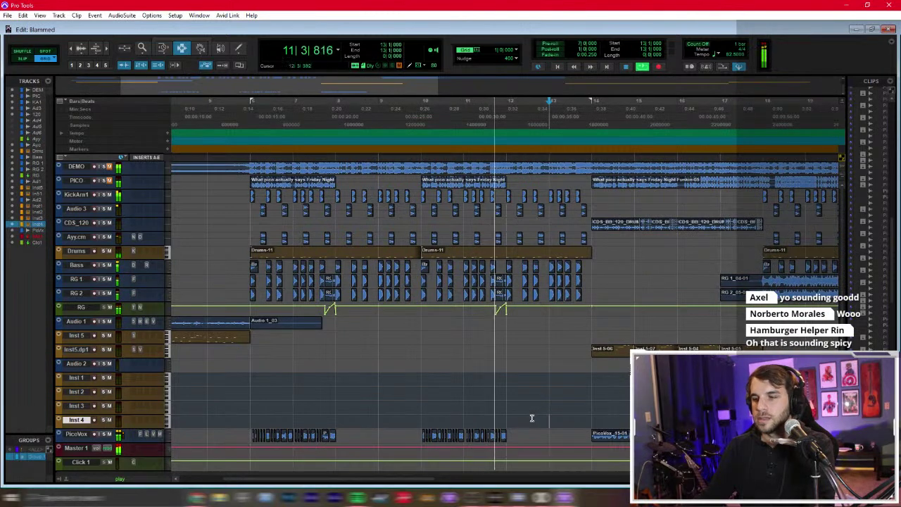
scroll(537, 419, "right", 3)
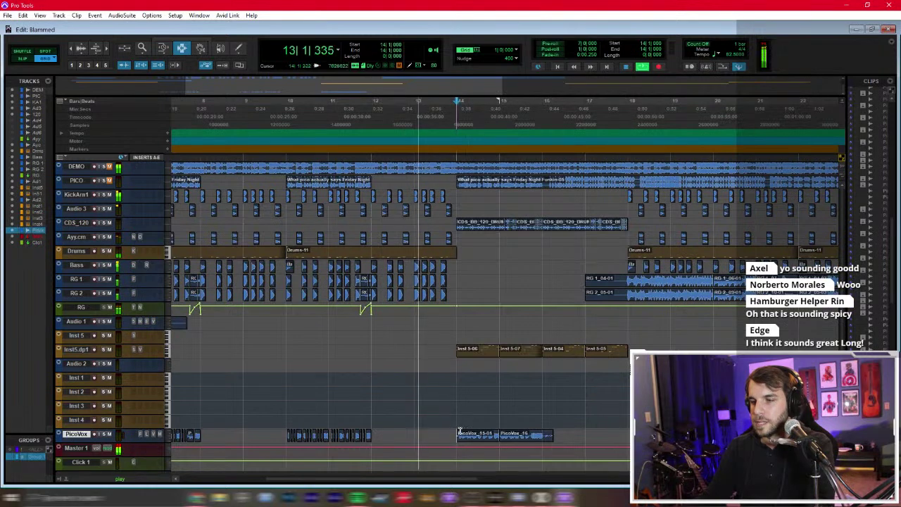
Step: Enlarge the tracks and zoom in on the PicoVox clips in bars 14 and 15, with playback stopped
key("ctrl+bracketright")
scroll(461, 429, "right", 3)
left_click(461, 420)
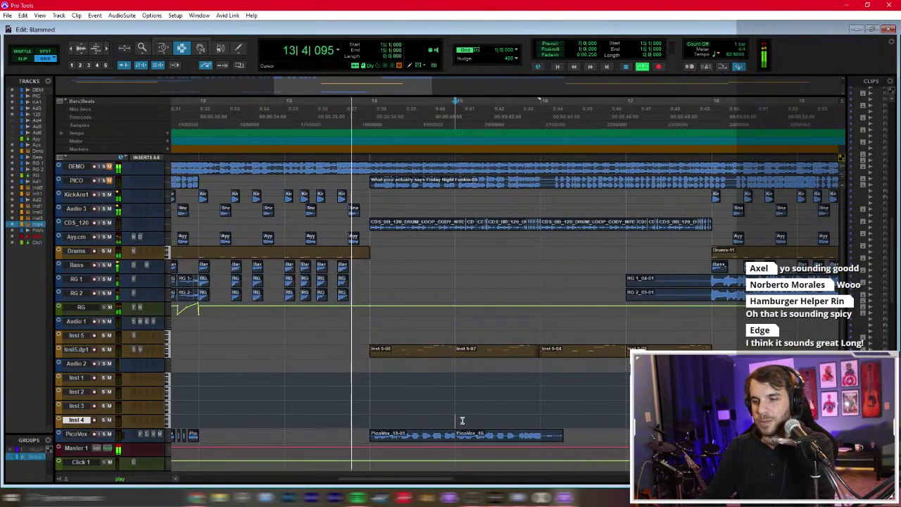
key("ctrl+bracketright")
left_click(169, 439)
left_click(188, 416)
key("space")
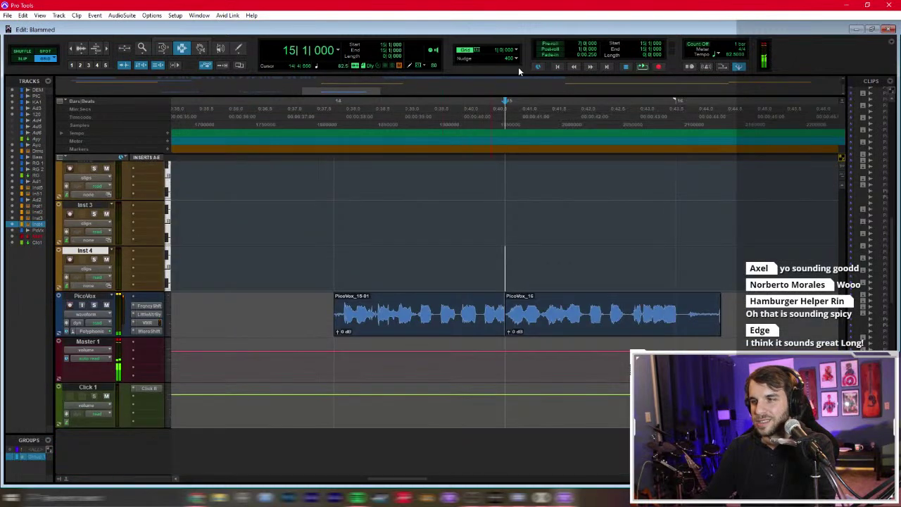
Step: Set the grid value to 0|0|120 for fine cuts on the PicoVox clip starting at bar 14
left_click(510, 53)
left_click(537, 79)
left_click(440, 310)
key("ctrl+bracketright")
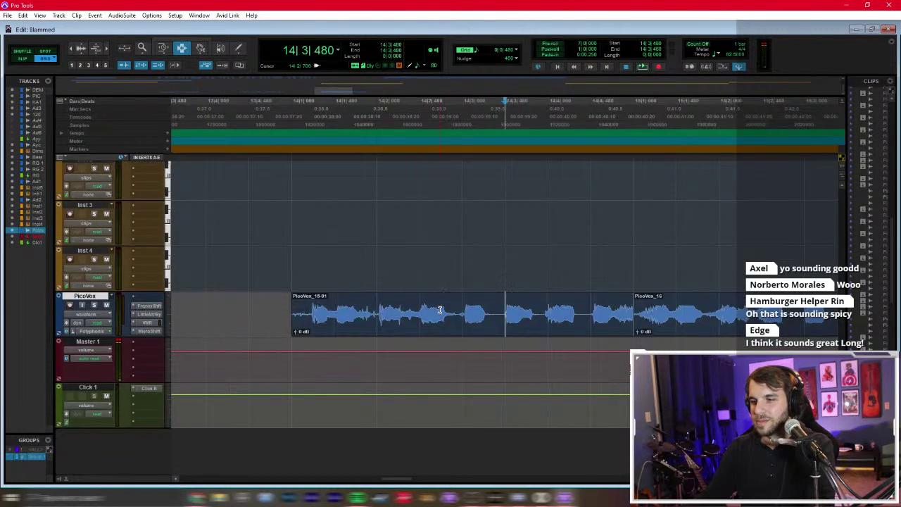
left_click(504, 52)
left_click(539, 91)
Step: Delete the quiet start of the PicoVox clip at bar 14 and the gap just before beat 2, and check by playing from bar 14
left_click_drag(293, 320, 314, 320)
left_click(316, 322)
key("space")
left_click_drag(365, 324, 377, 324)
key("Delete")
left_click(292, 322)
key("space")
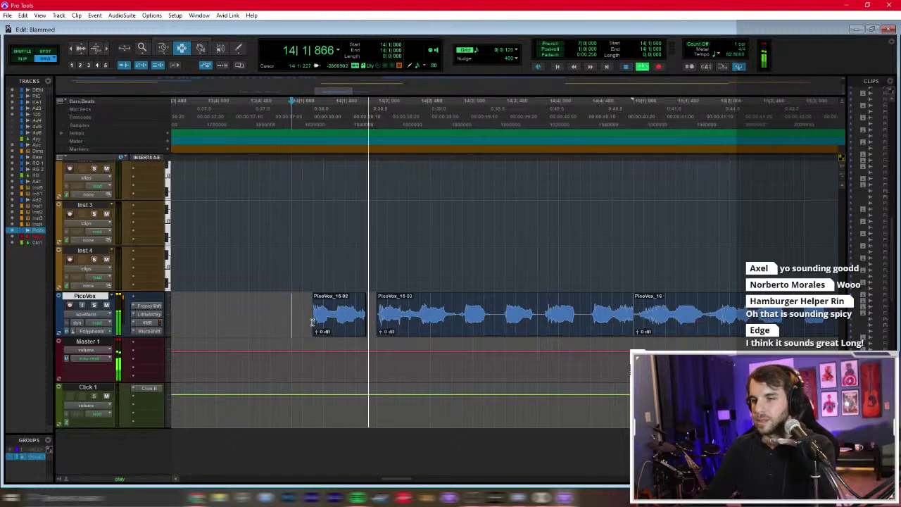
key("space")
Step: Delete the gaps between the remaining PicoVox syllables from 14|2 to the end of bar 14, and play the phrase from bar 14
left_click_drag(388, 322, 590, 317)
key("Delete")
key("Delete")
key("Delete")
key("Delete")
key("Delete")
key("Delete")
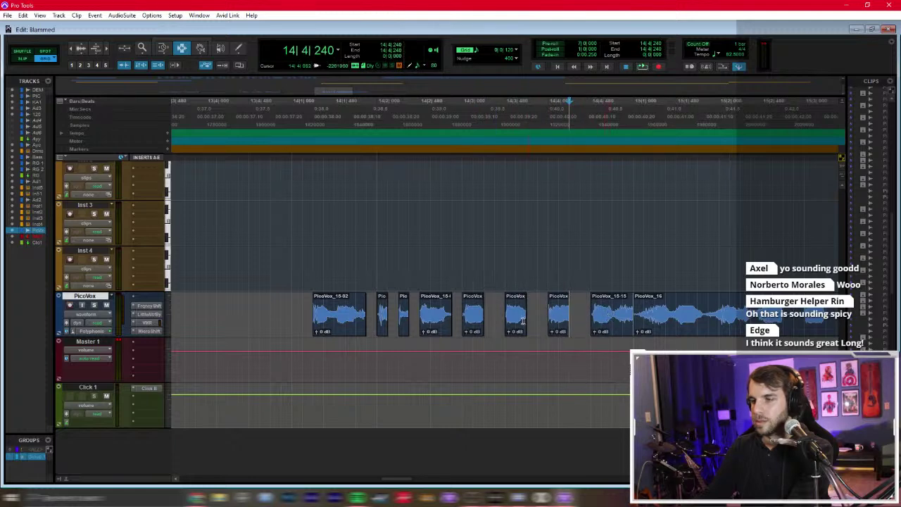
left_click_drag(615, 317, 601, 317)
key("Delete")
left_click(304, 323)
key("space")
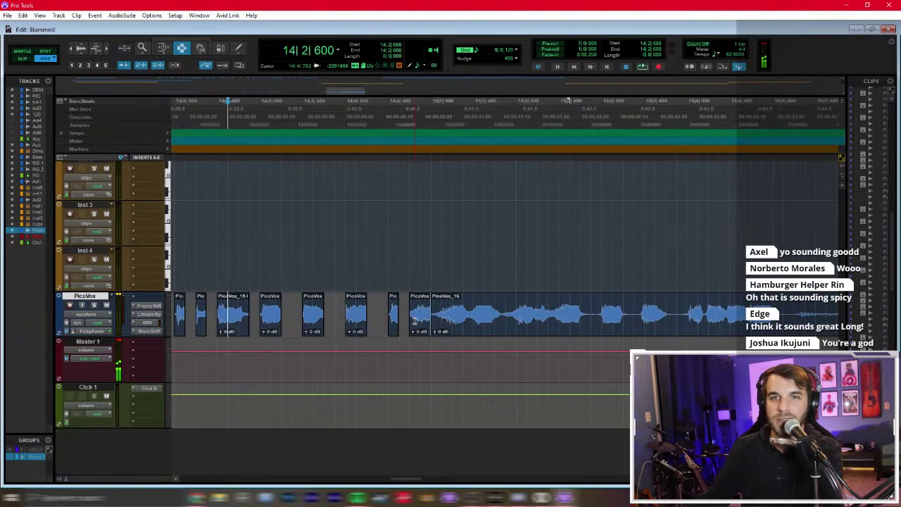
Step: Transpose the last PicoVox clip before bar 15 by 2 semitones, close Event Operations, and listen from bar 14
left_click(419, 323)
key("alt+t")
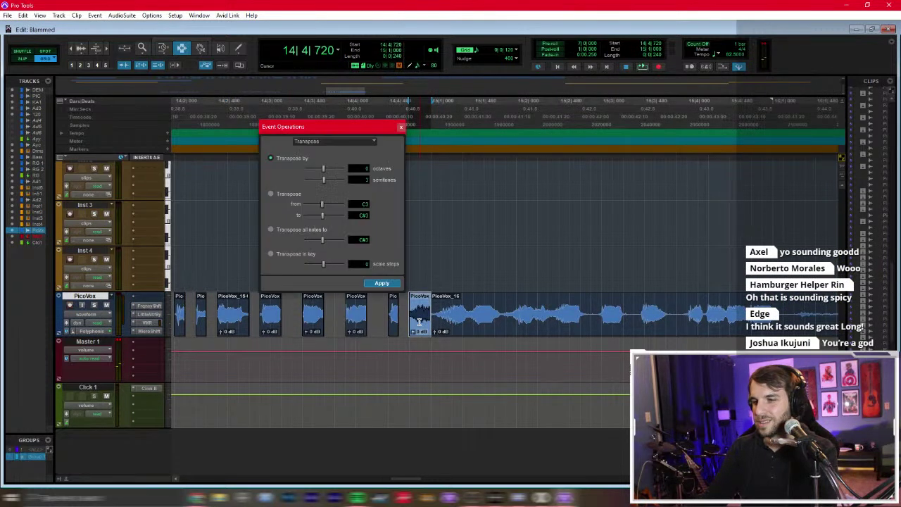
left_click(382, 283)
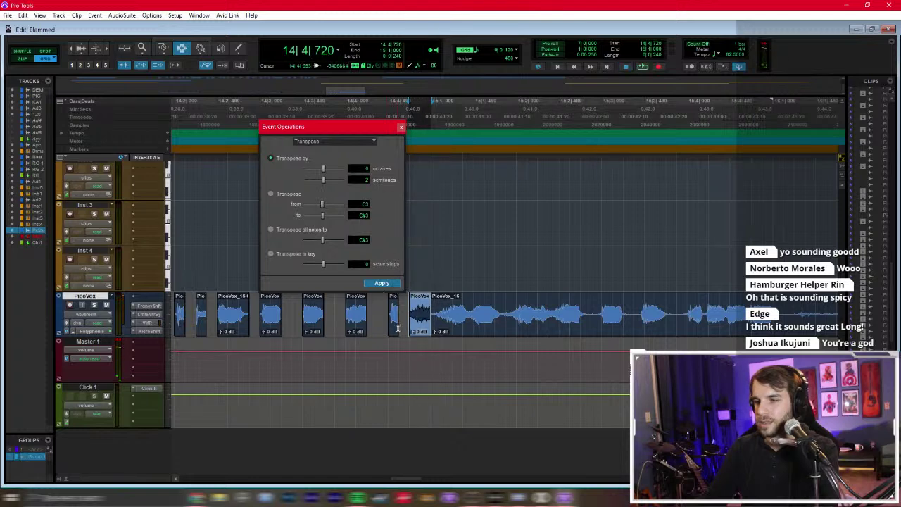
left_click(418, 314)
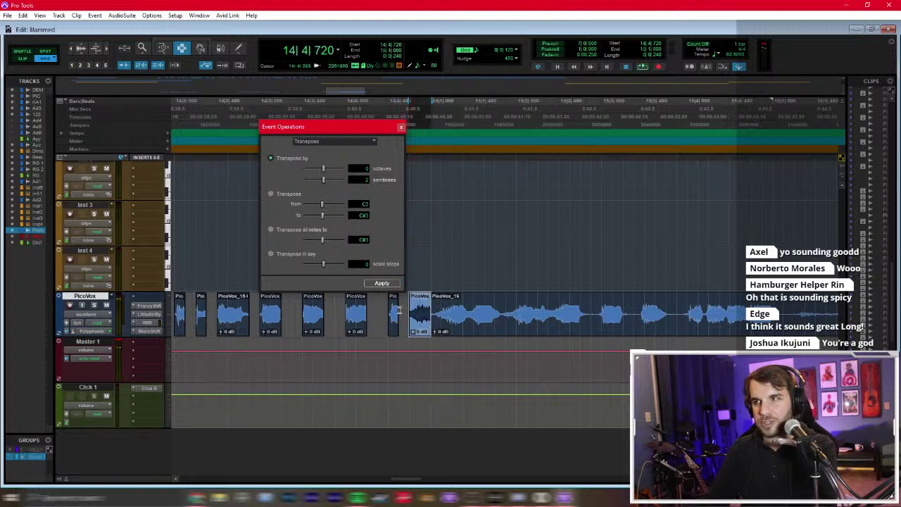
scroll(398, 310, "left", 5)
left_click(290, 311)
key("space")
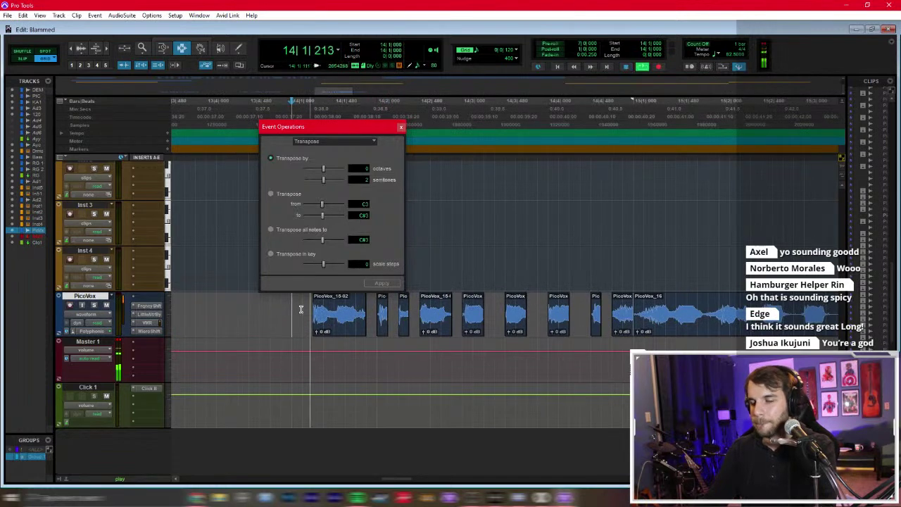
left_click(401, 127)
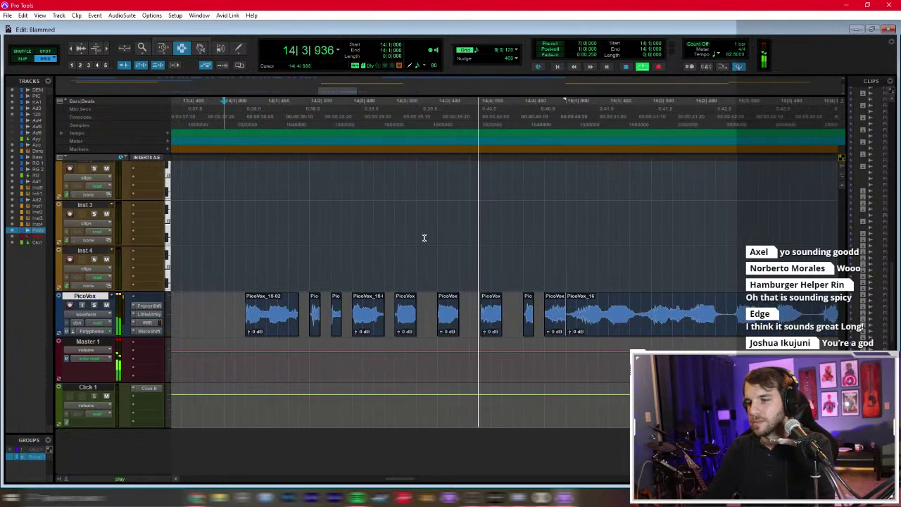
key("space")
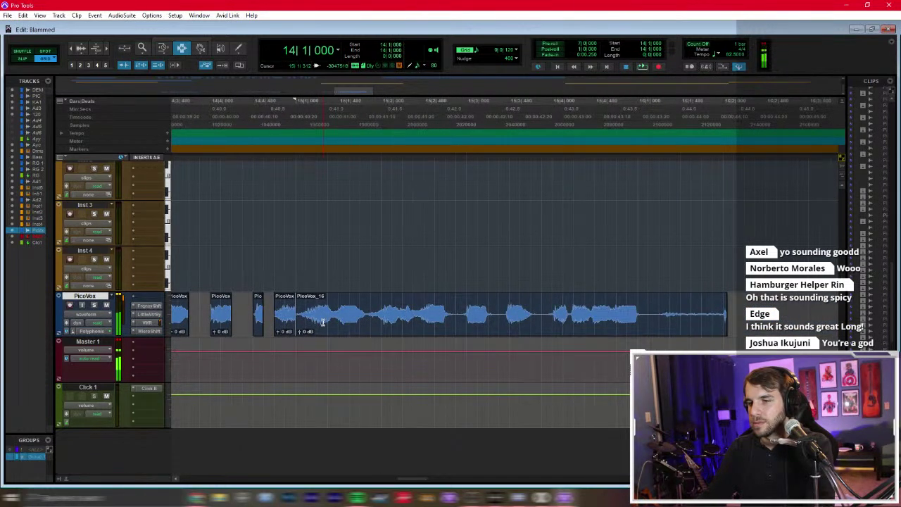
Step: Delete the gaps between the PicoVox syllables in bar 15 up to beat 4, and listen from 15|2
left_click_drag(307, 328, 568, 318)
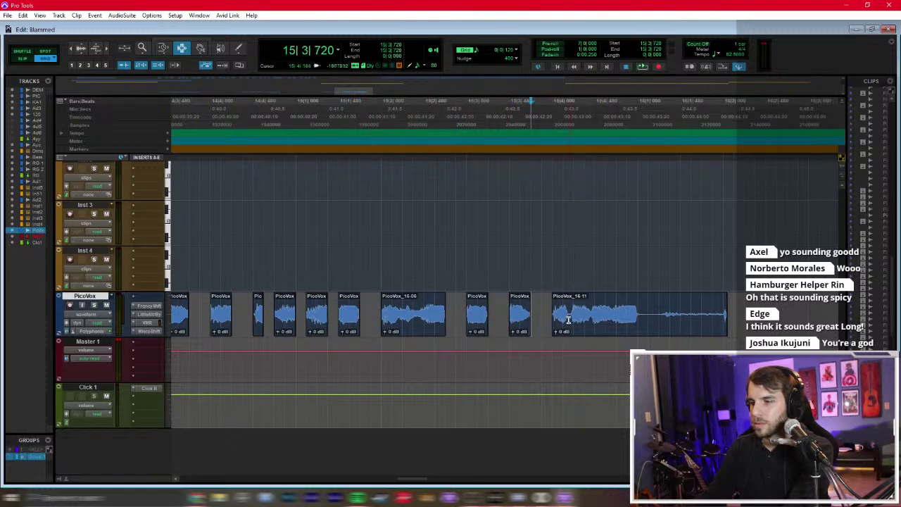
left_click(381, 314)
key("space")
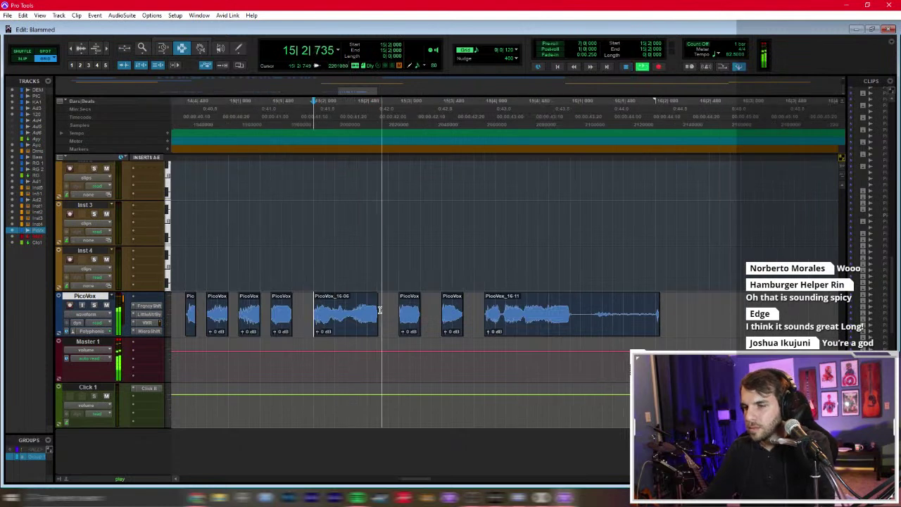
key("space")
Step: Cut the final PicoVox phrase of bar 15 into separate syllables and remove the leftover tail after 16|1
left_click(487, 321)
left_click_drag(489, 323, 548, 317)
key("space")
key("space")
key("space")
key("space")
left_click(570, 314)
Step: Play the chopped PicoVox phrases from bar 14 to the start of bar 16
scroll(457, 321, "down", 1)
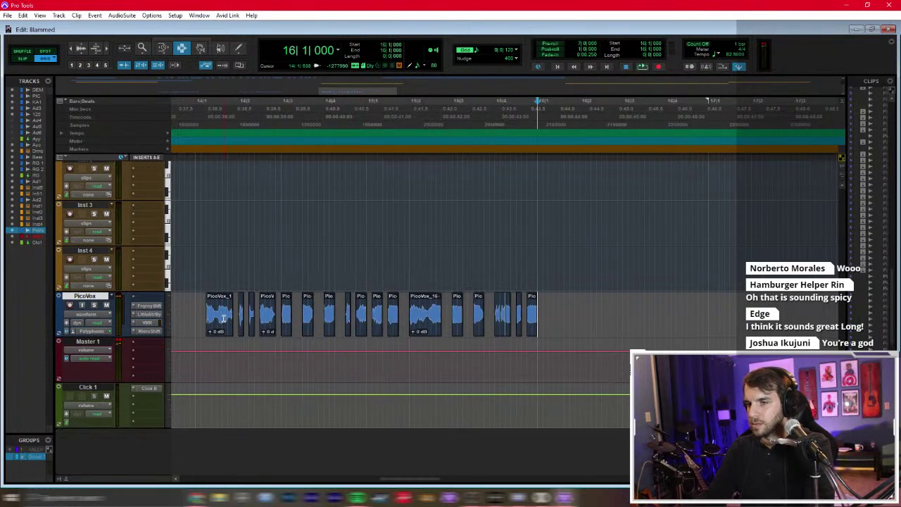
scroll(237, 315, "left", 2)
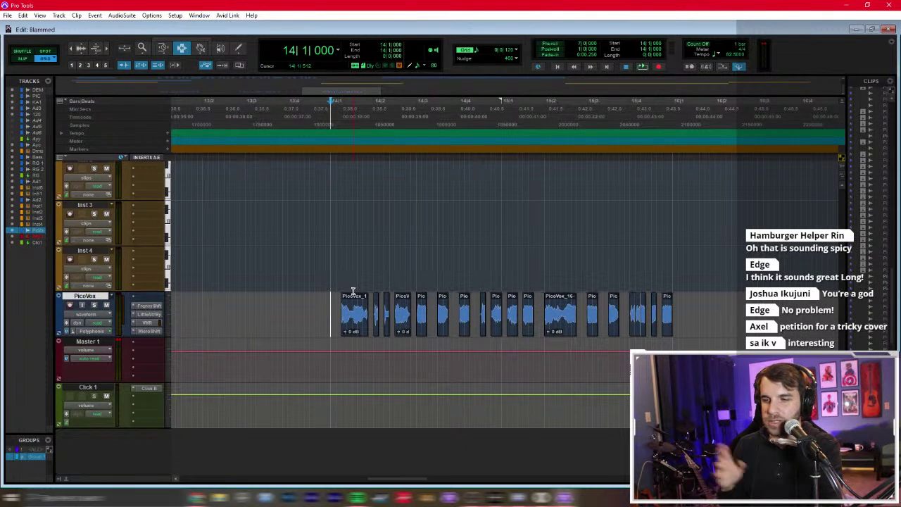
key("space")
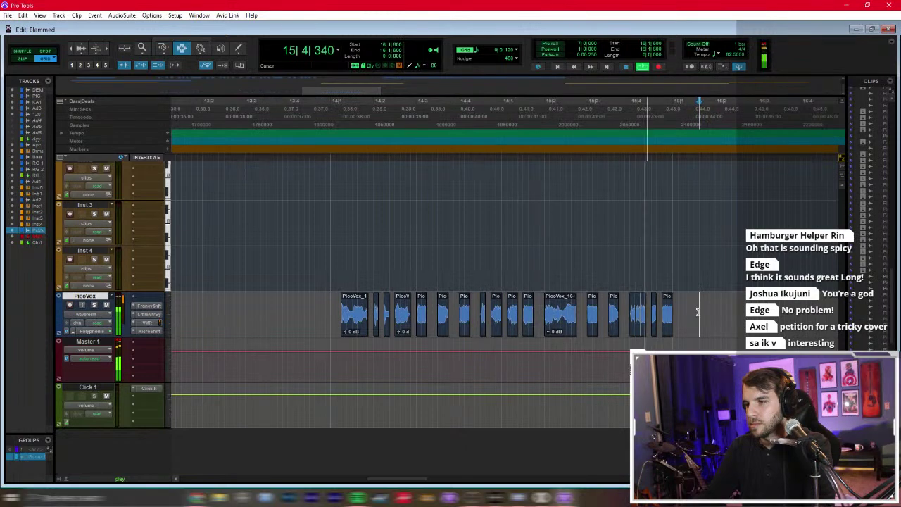
key("ctrl+bracketleft")
key("space")
Step: Zoom out to the whole arrangement, place the cursor just before bar 6, and shrink all tracks to the compact height
key("ctrl+bracketleft")
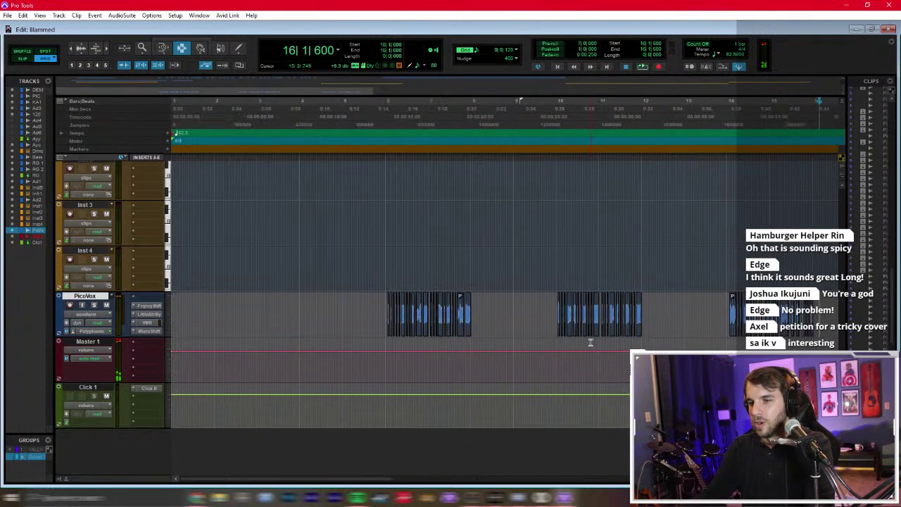
left_click(384, 310)
scroll(348, 310, "up", 2)
scroll(348, 310, "up", 5)
left_click(167, 289, "alt")
left_click(183, 357)
Step: Insert the stereo FG-X Virtual Mastering Console on Master 1, raise its FG Level gain, and close the plug-in
key("ctrl+equal")
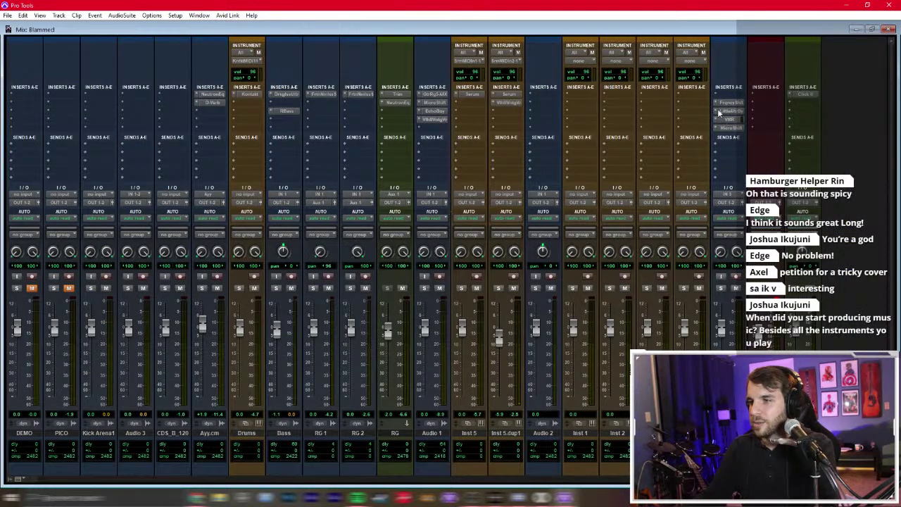
left_click(770, 115)
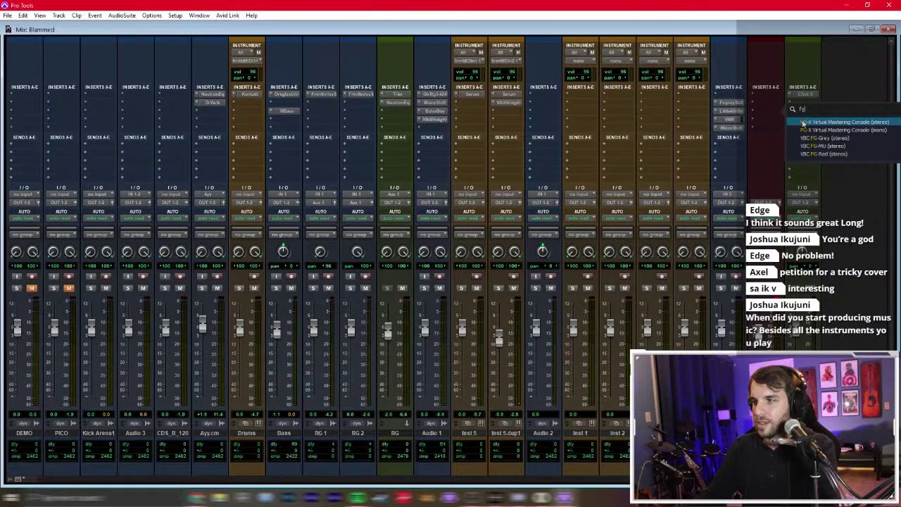
left_click(807, 123)
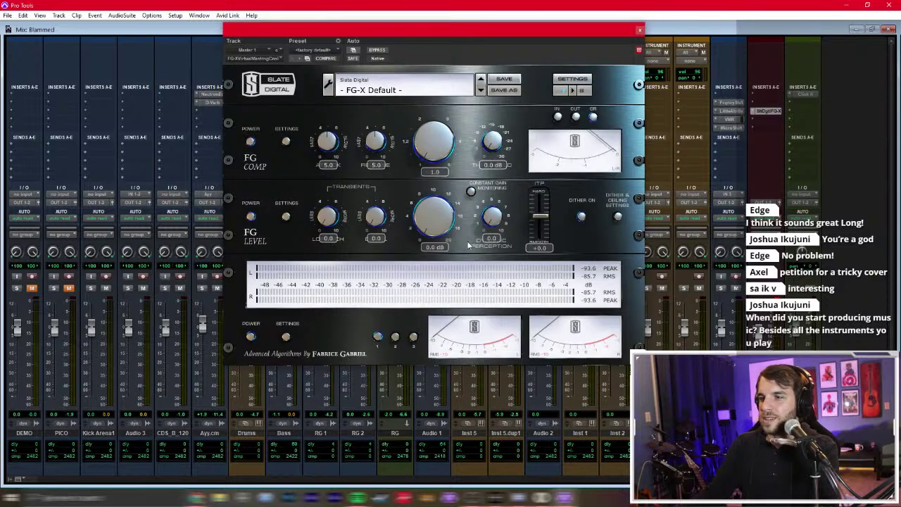
left_click_drag(443, 213, 444, 209)
left_click_drag(484, 30, 454, 59)
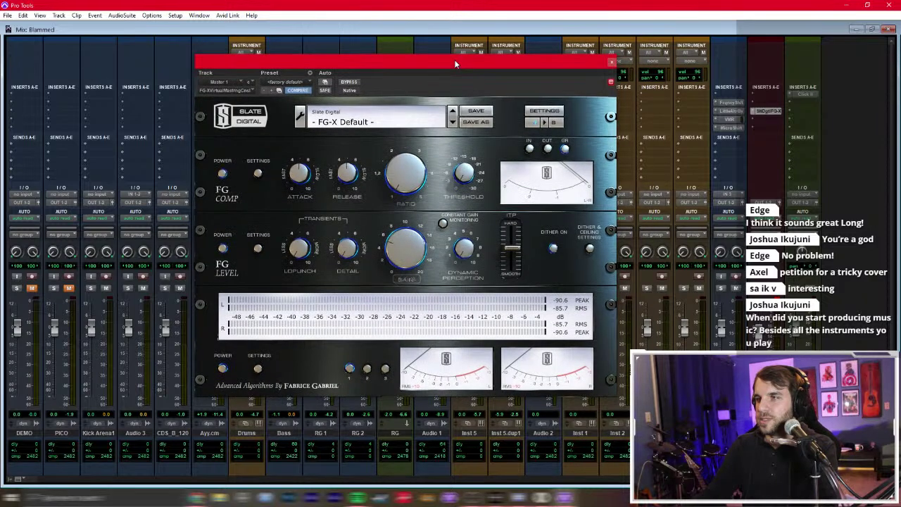
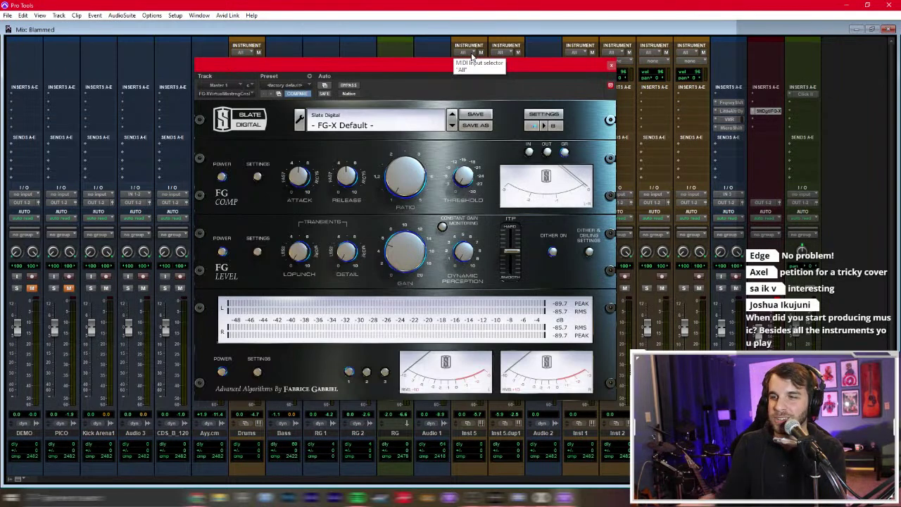
left_click_drag(460, 66, 495, 72)
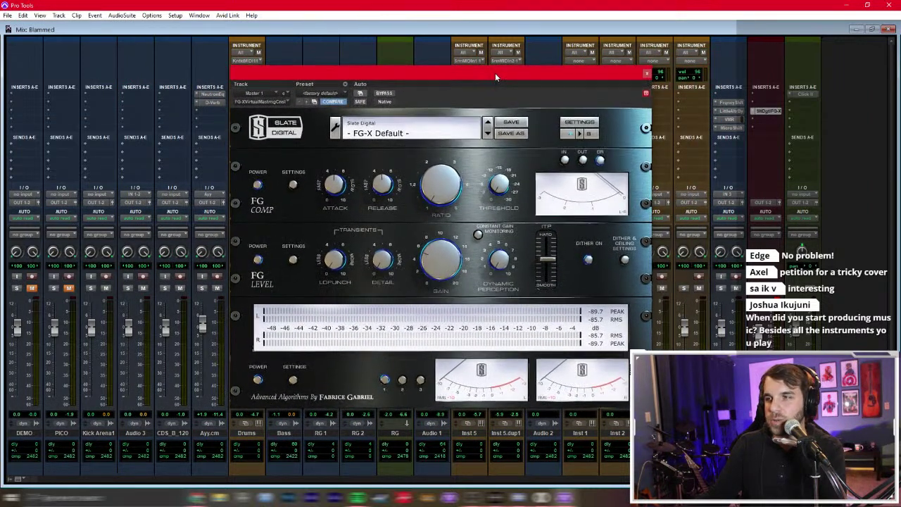
left_click(646, 73)
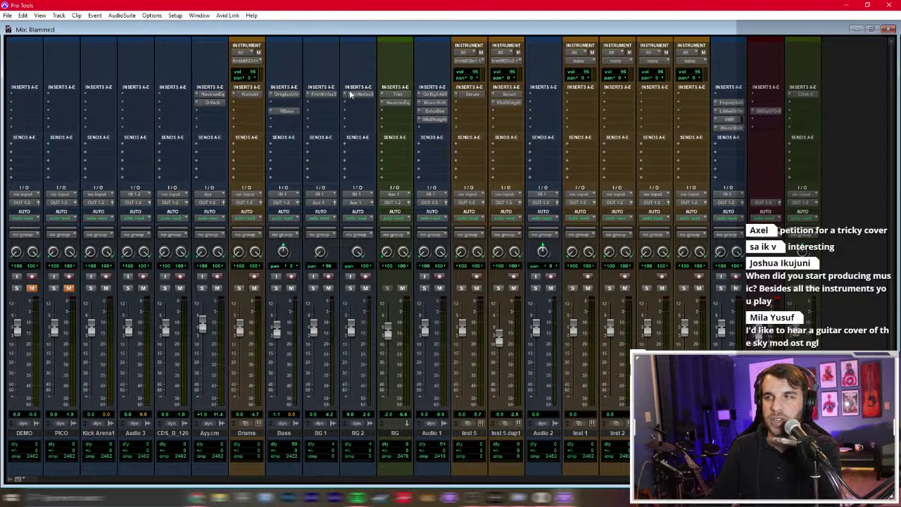
Step: Return to the Edit window, set the grid to one bar, and place the cursor at the start of bar 5
key("ctrl+equal")
key("ctrl+bracketright")
key("ctrl+bracketright")
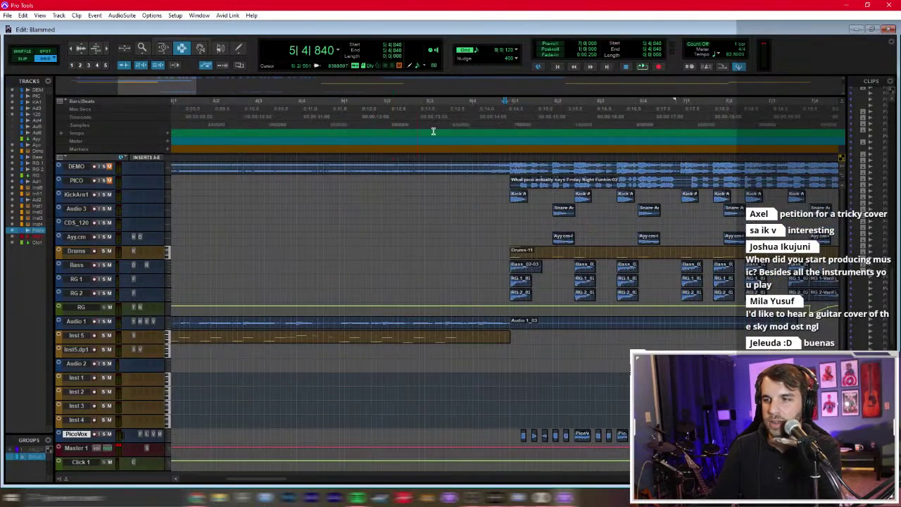
left_click(514, 50)
left_click(543, 55)
left_click(322, 236)
left_click(332, 211)
key("ctrl+bracketleft")
key("ctrl+bracketleft")
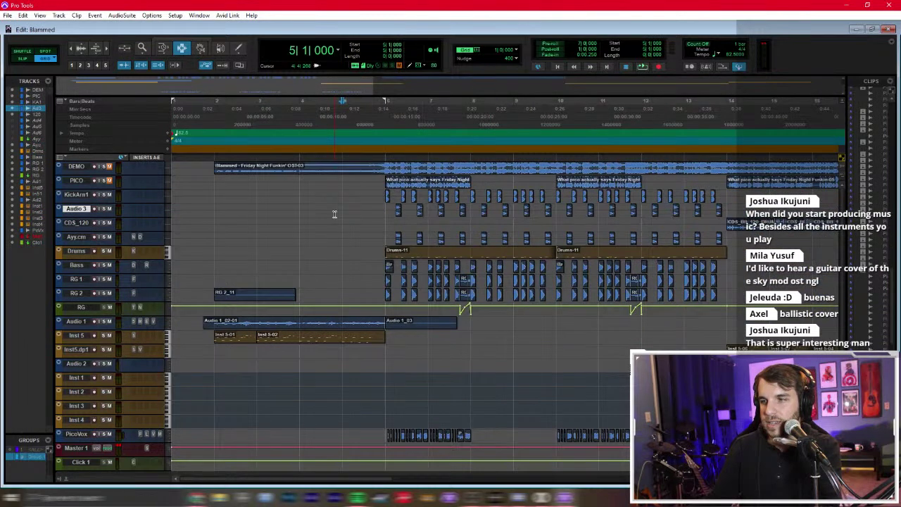
Step: Play the intro briefly from bar 5, and replay it from bar 2
scroll(335, 213, "right", 5)
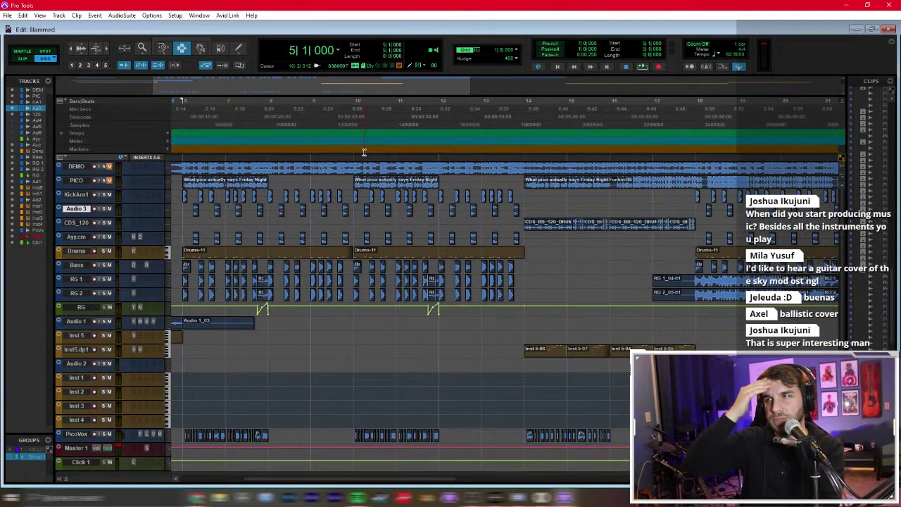
scroll(346, 202, "left", 4)
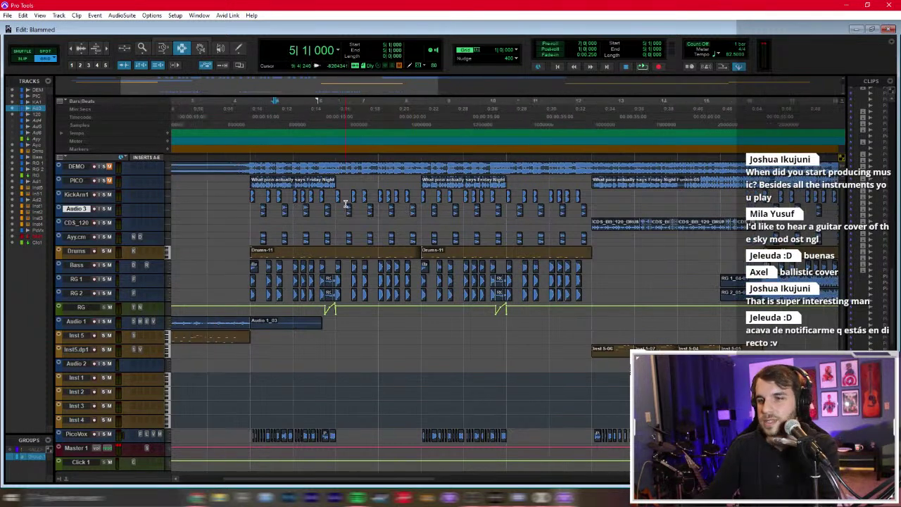
key("space")
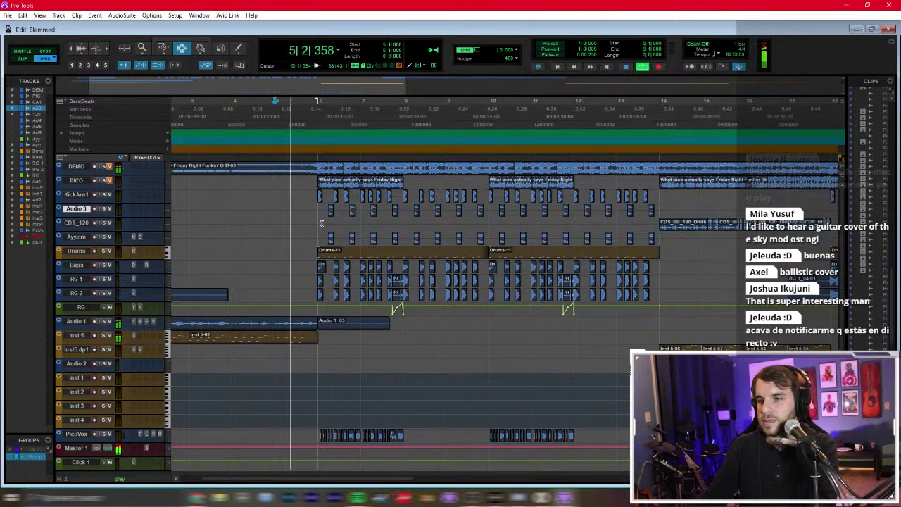
scroll(296, 218, "left", 2)
key("space")
left_click(219, 240)
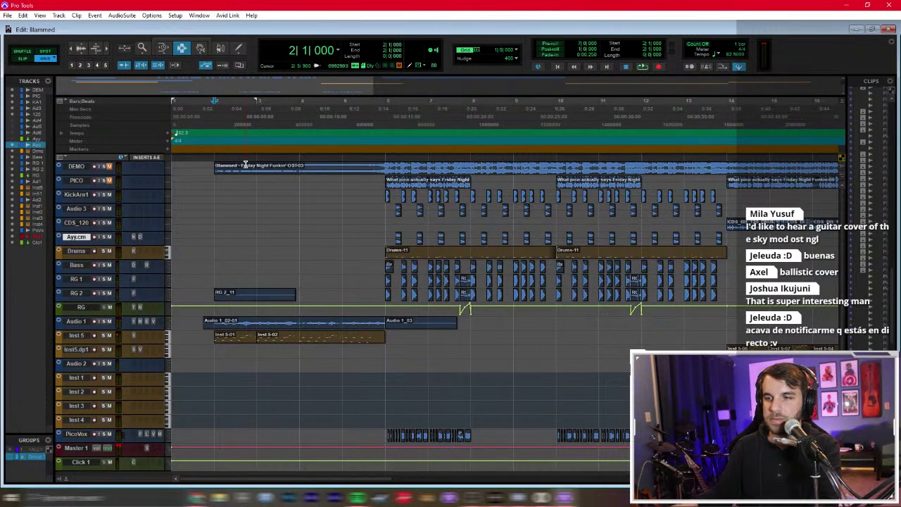
key("space")
Step: Trim the start of the first Audio 1 clip to bar 2 and lower the Inst 5 volume in the mix
left_click(205, 332)
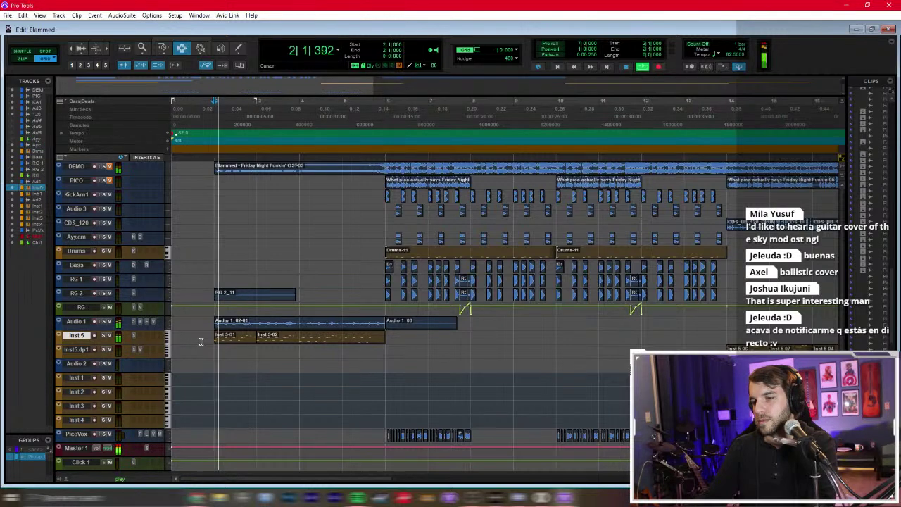
key("ctrl+equal")
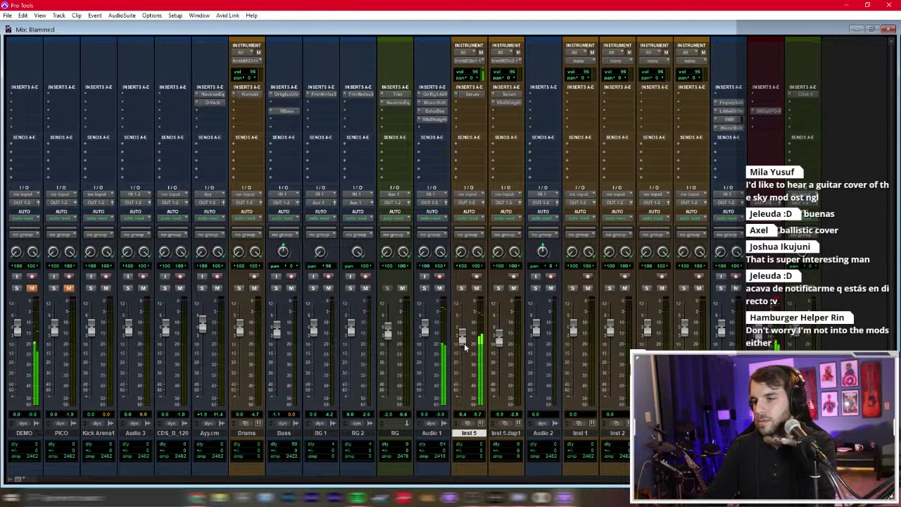
key("ctrl+equal")
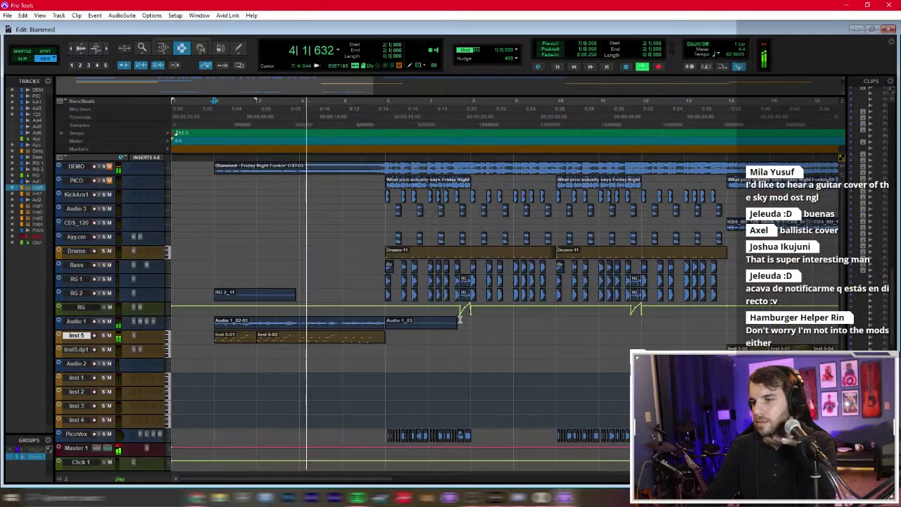
Step: Insert Kontakt on the Inst 1 track
left_click(130, 381)
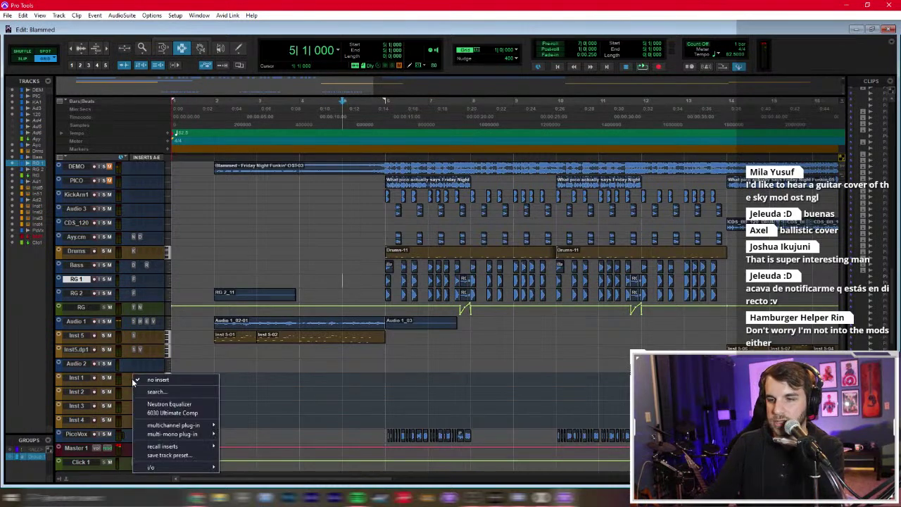
type("kont")
key("Return")
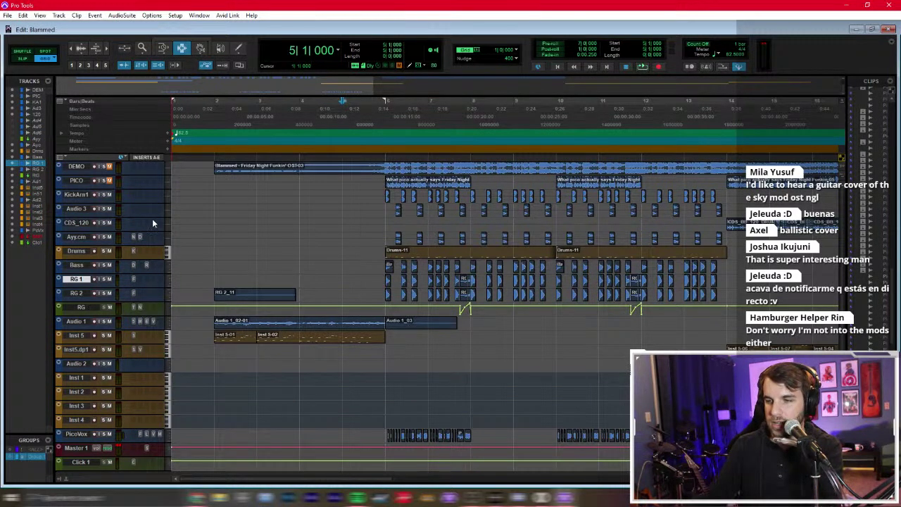
Step: Search the Kontakt libraries for "rise" and load Phase Gate from the Hybrid Sounds folder of Rise & Hit
left_click(360, 157)
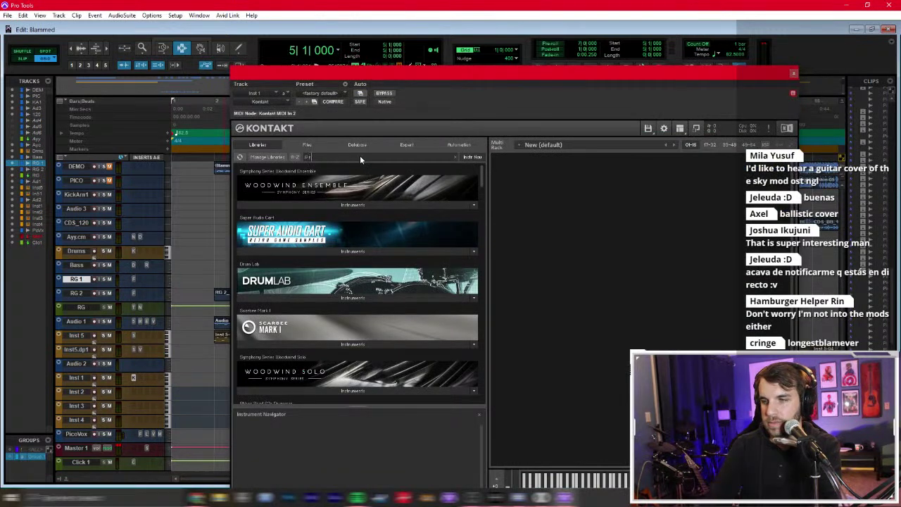
type("rise")
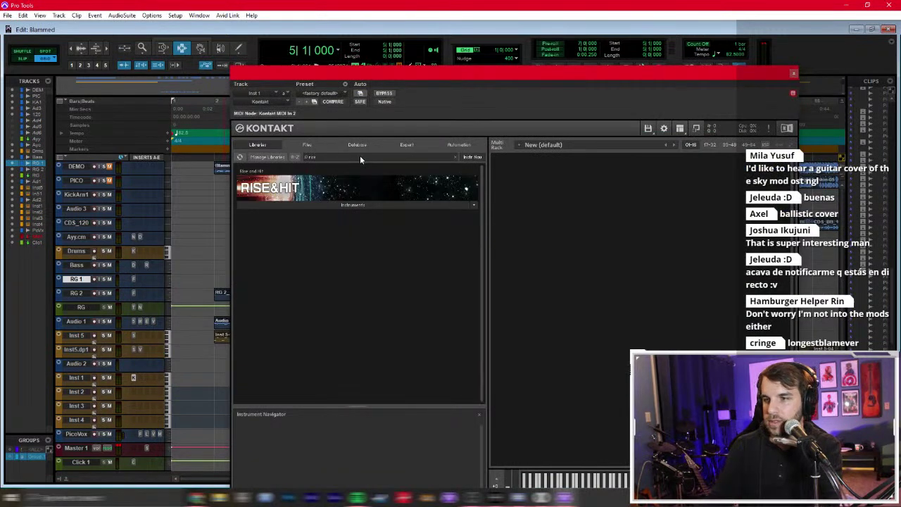
left_click(306, 207)
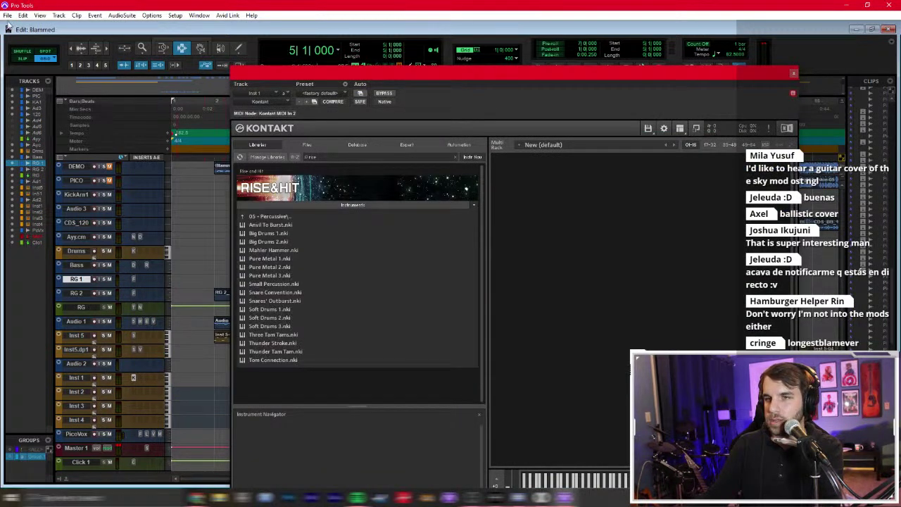
left_click(4, 5)
left_click(7, 15)
key("Escape")
left_click(305, 217)
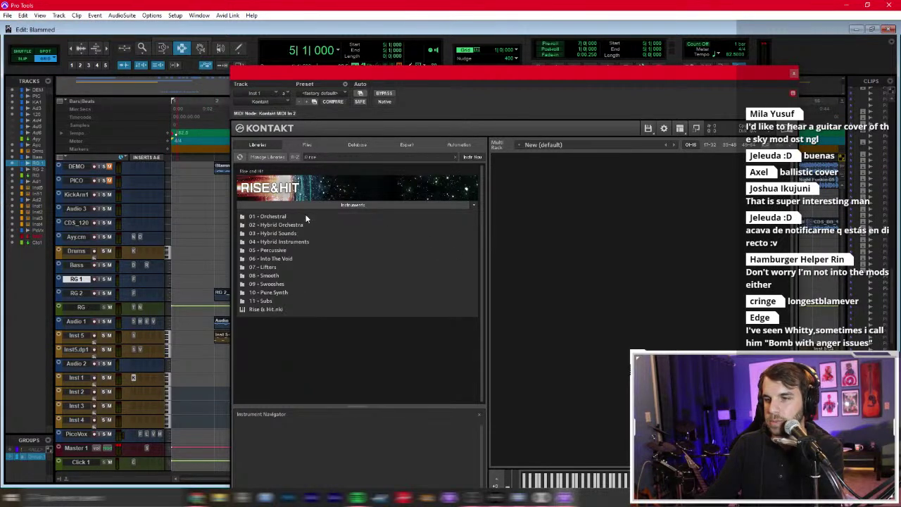
left_click(294, 235)
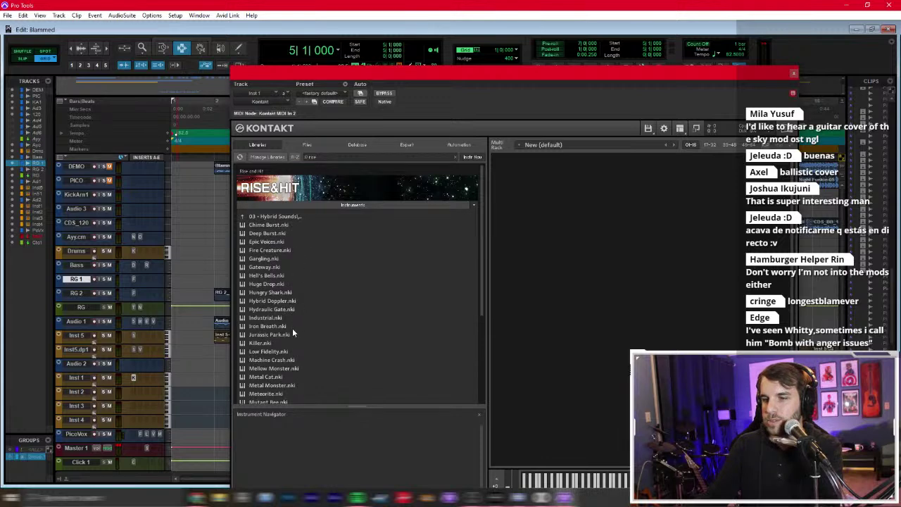
scroll(293, 331, "down", 2)
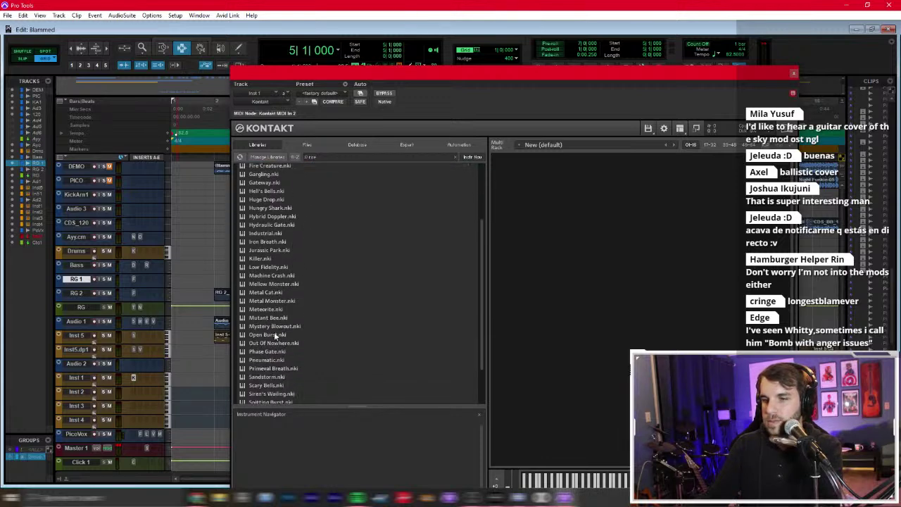
scroll(274, 343, "down", 3)
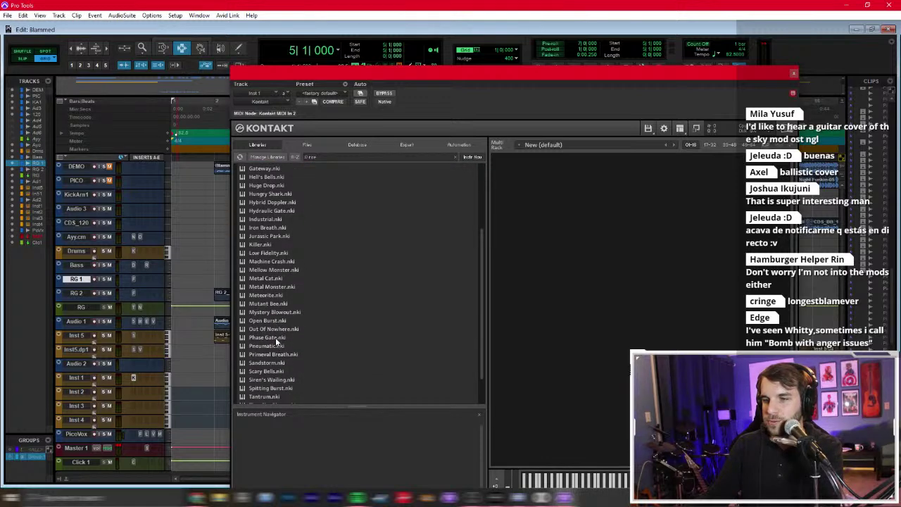
left_click(276, 338)
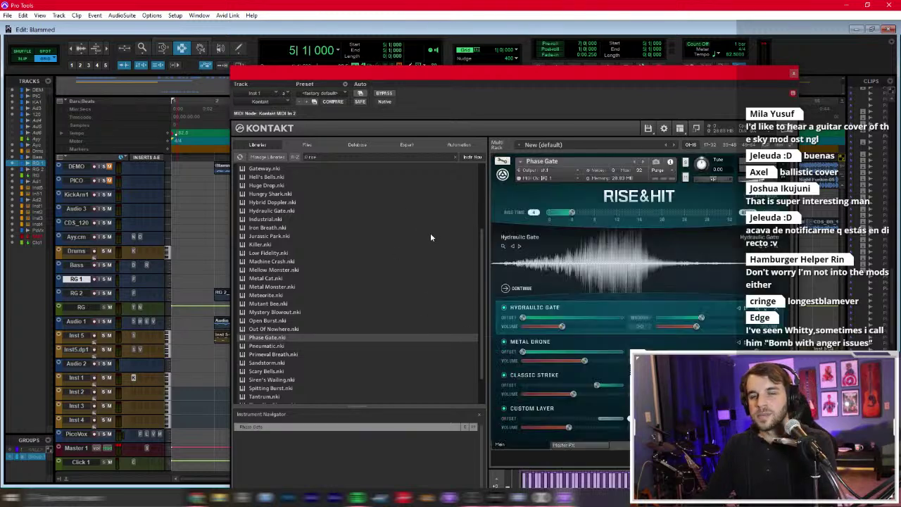
Step: Audition the Phase Gate sound on Kontakt's keyboard and close the plug-in
left_click_drag(488, 67, 472, 29)
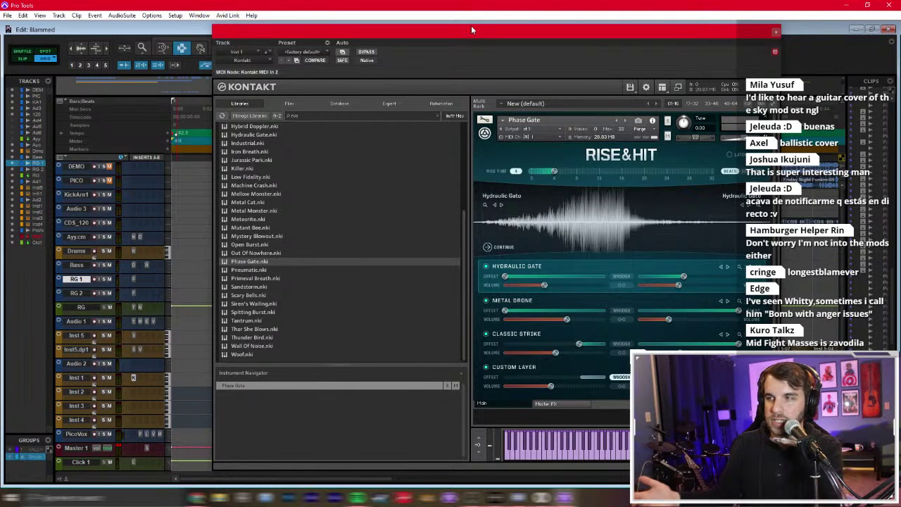
left_click(599, 458)
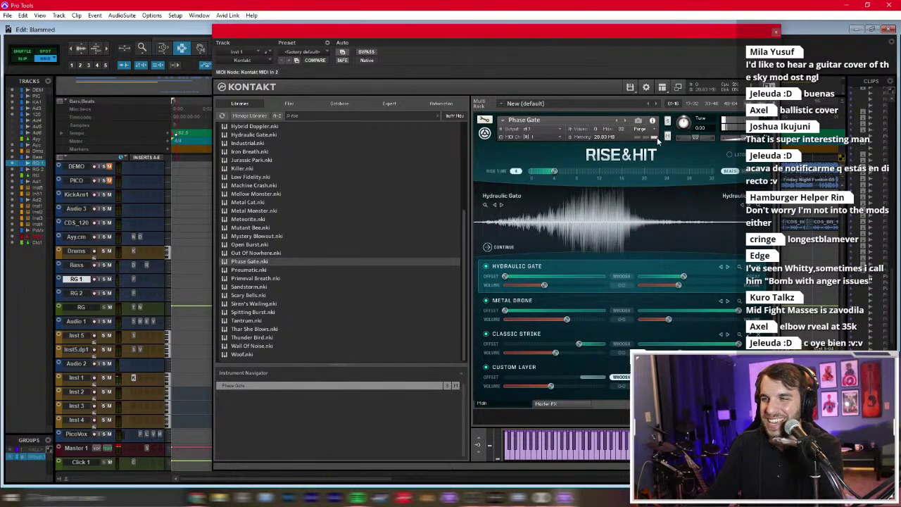
left_click_drag(619, 34, 559, 24)
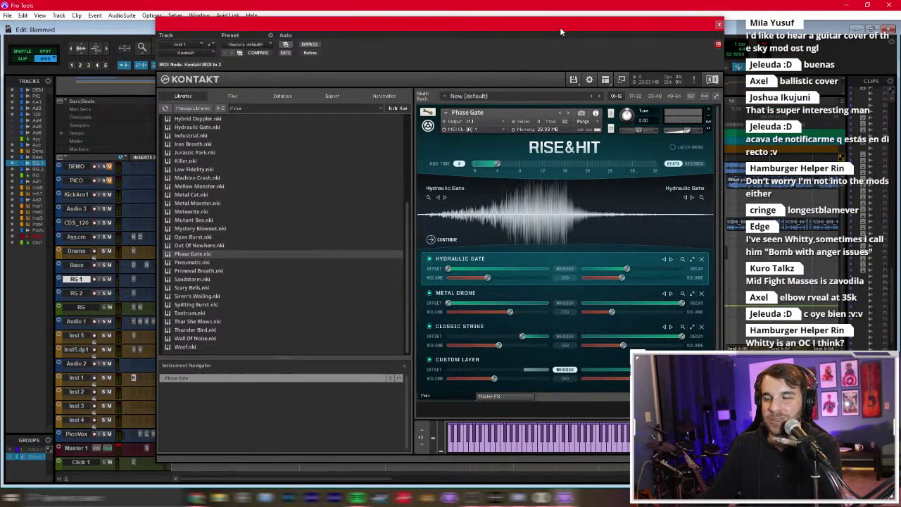
left_click(720, 26)
Step: Place the cursor on Inst 1 at bar 4 and set the Phase Gate rise time to 8 beats
left_click(300, 380)
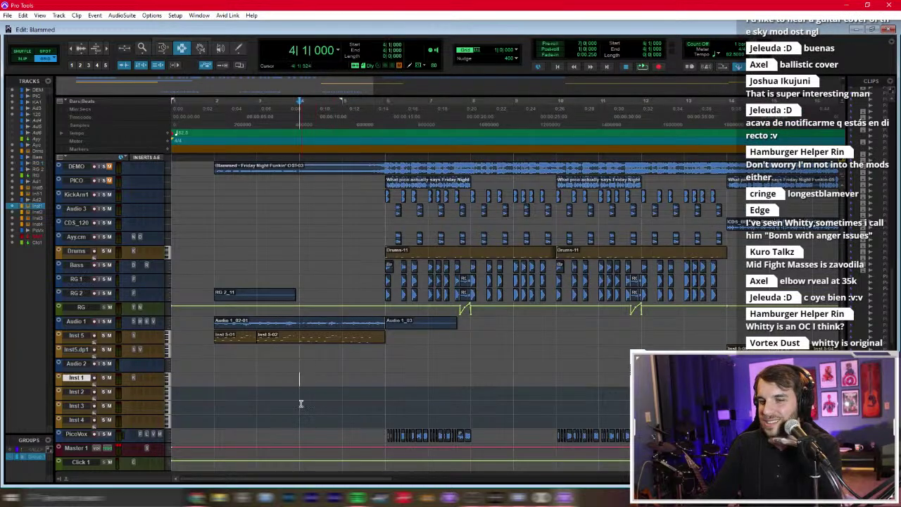
left_click(136, 379)
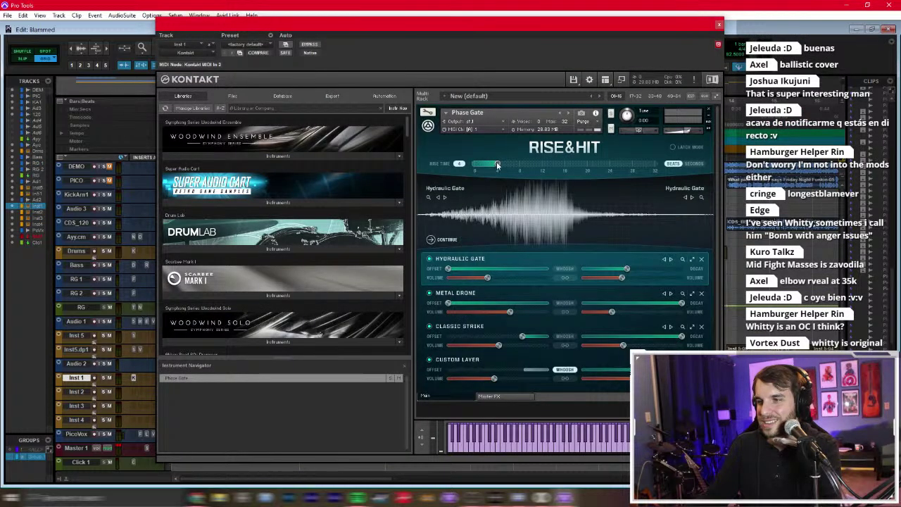
left_click_drag(497, 165, 520, 165)
left_click(719, 25)
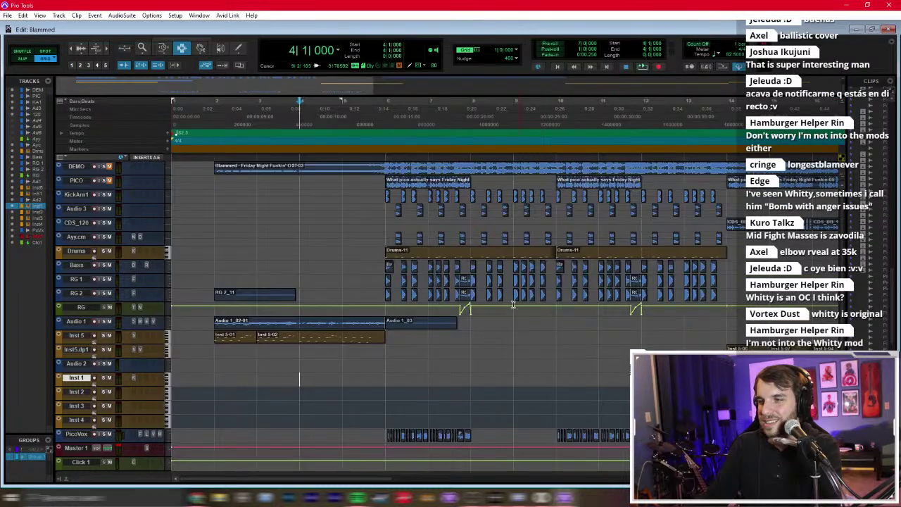
Step: Create a two-bar Bb1 MIDI note on Inst 1 from bar 4 to bar 6, using a one-bar grid
left_click_drag(316, 378, 371, 374)
key("super+equal")
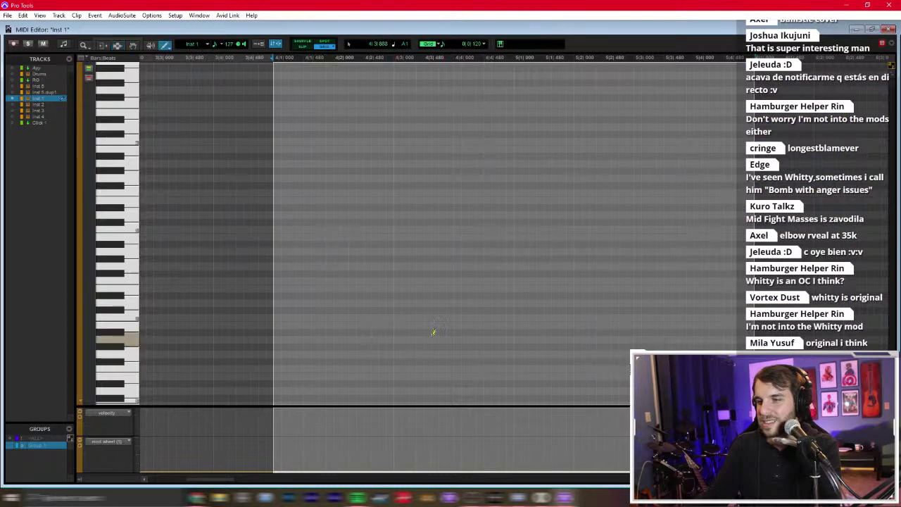
left_click(484, 45)
left_click(500, 48)
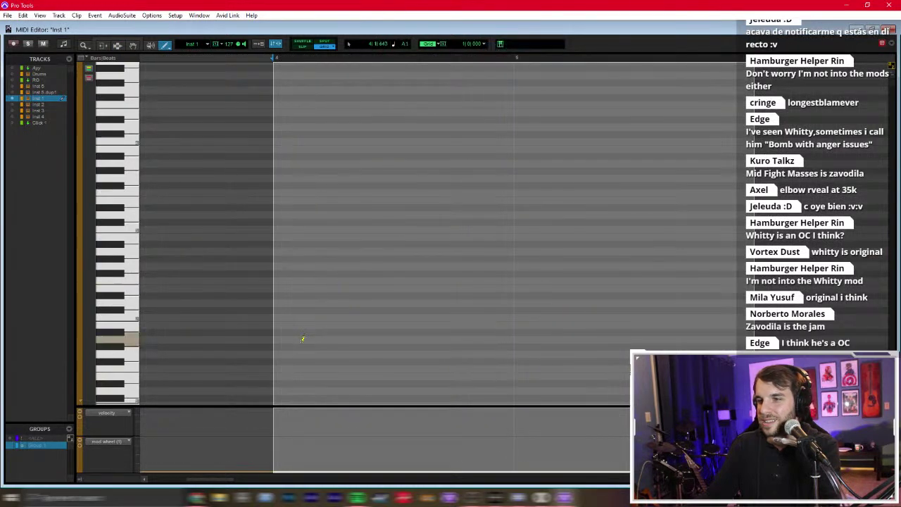
left_click(293, 331)
key("F6")
key("ctrl+a")
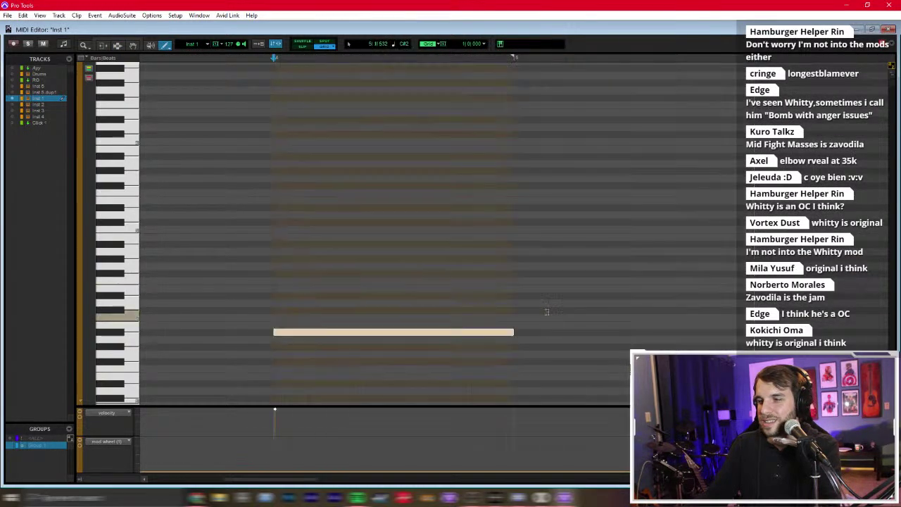
key("ctrl+d")
key("super+equal")
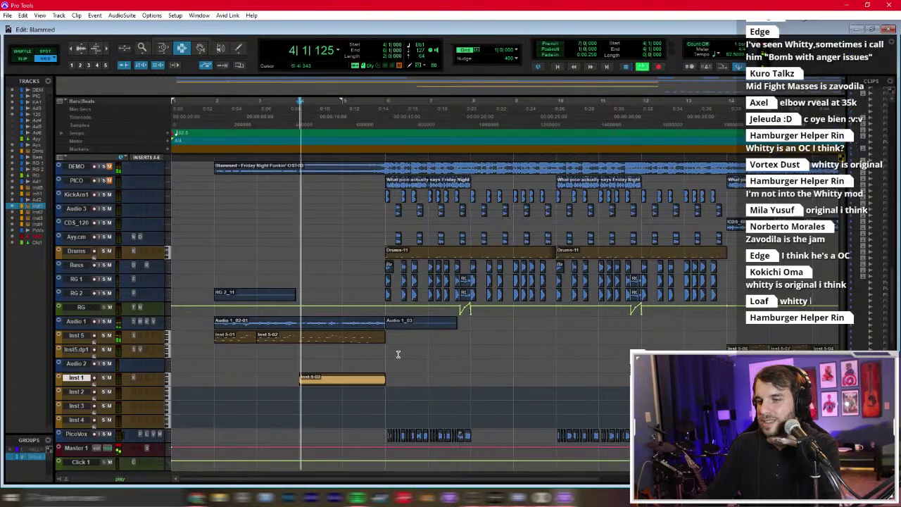
Step: Lower the Inst 1 volume in the mix while playing the arrangement from the intro through the later sections
left_click(236, 353)
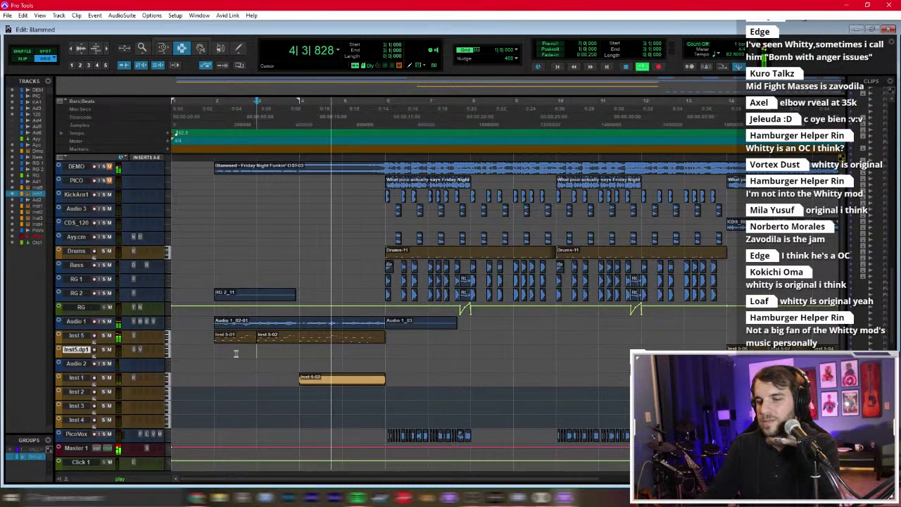
key("ctrl+equal")
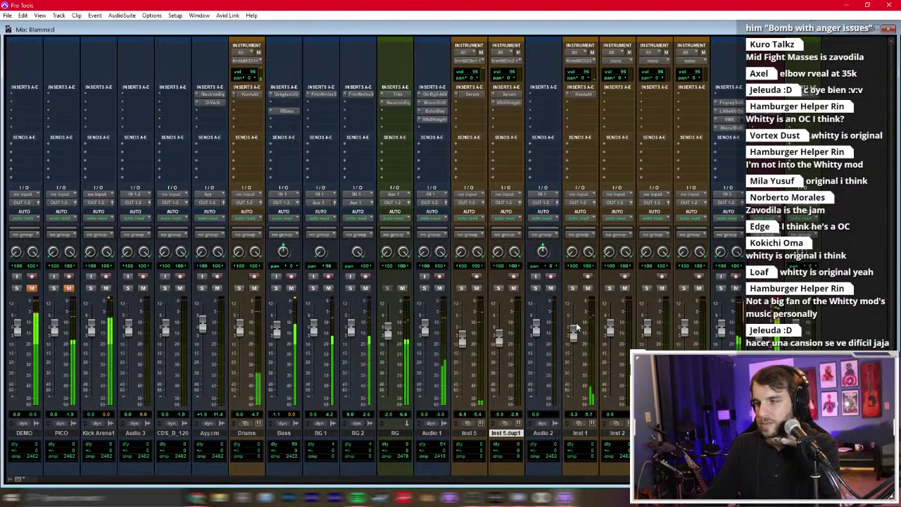
key("ctrl+equal")
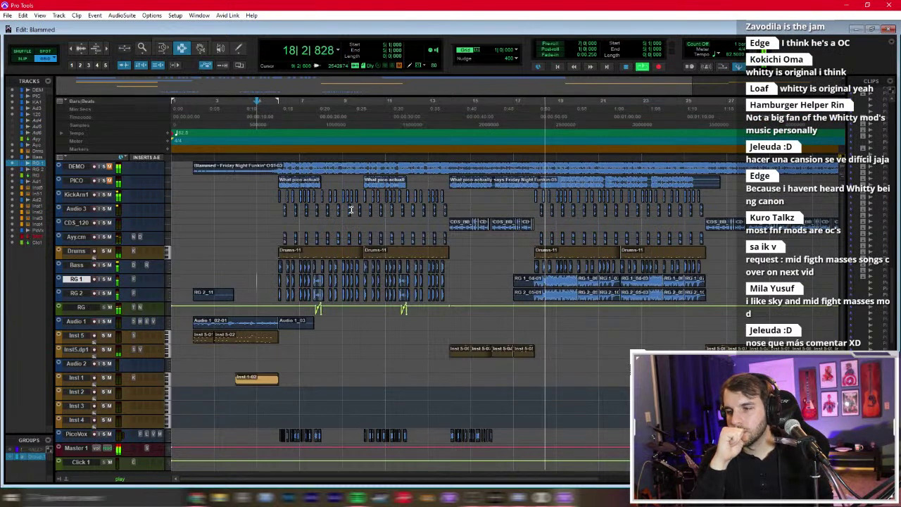
key("space")
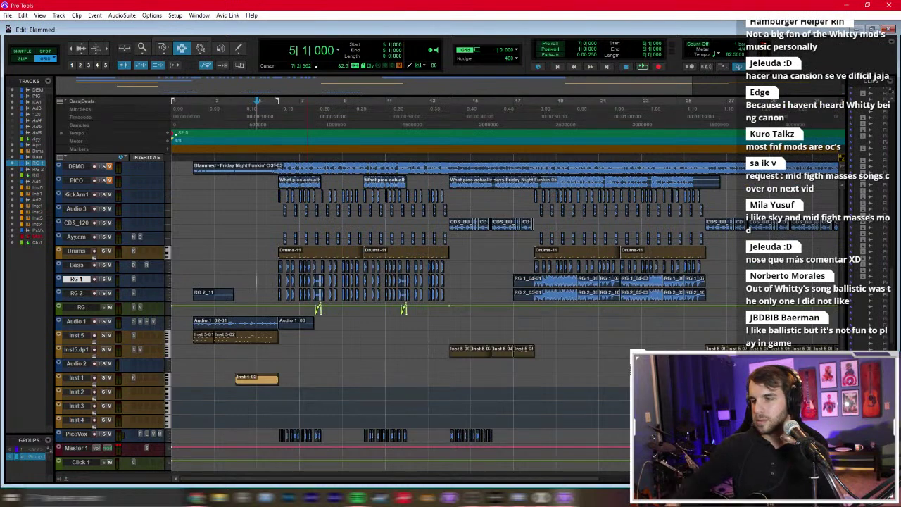
Step: Zoom in around bar 17 and play from there with the DEMO track soloed
left_click(517, 434)
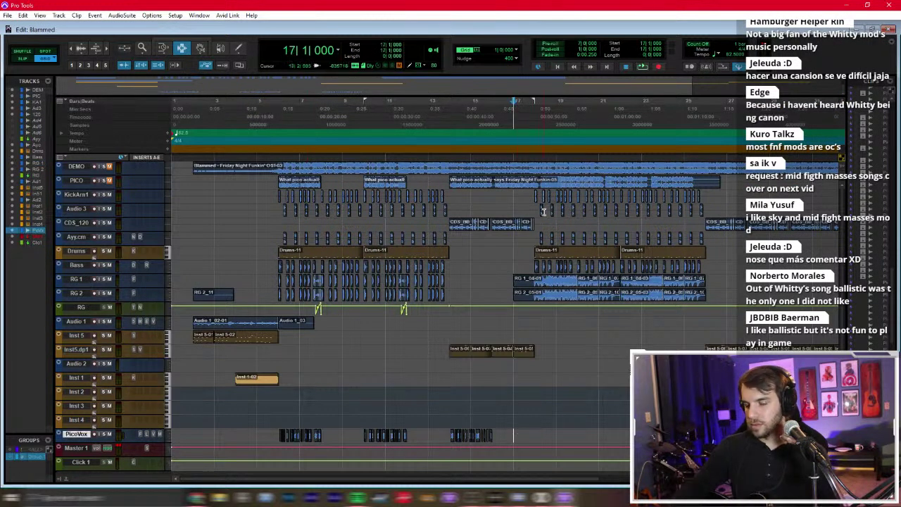
key("ctrl+]")
key("space")
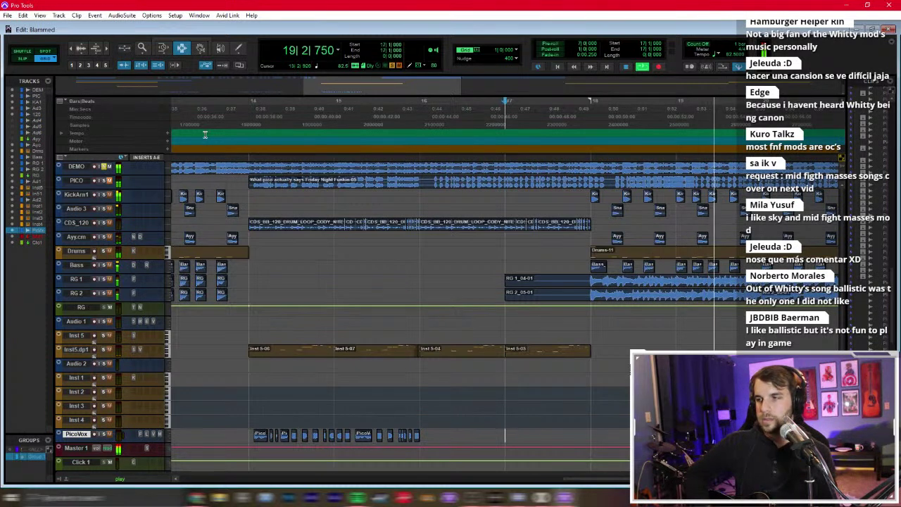
Step: Solo the PICO track instead of DEMO and play the song from bar 17
key("space")
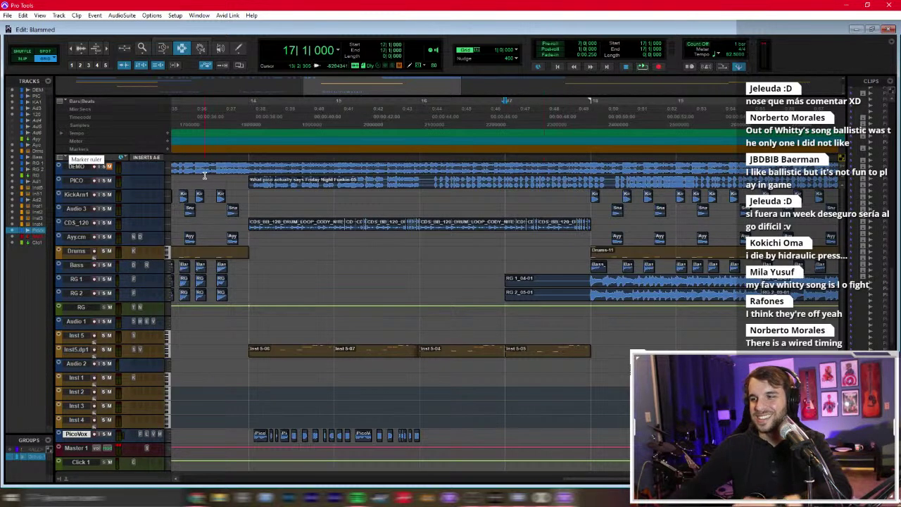
left_click(105, 181)
key("space")
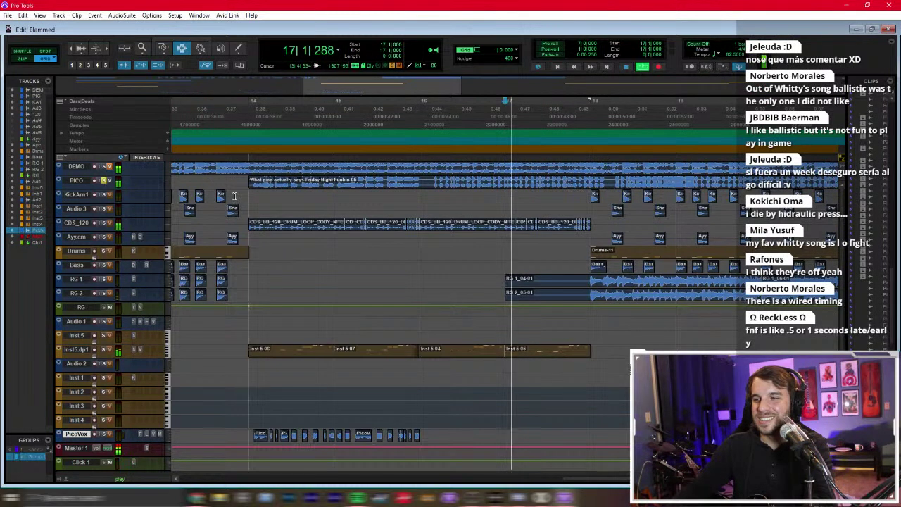
Step: Split the PICO reference clip at bar 16 and move its second part to start at bar 18
left_click(423, 184)
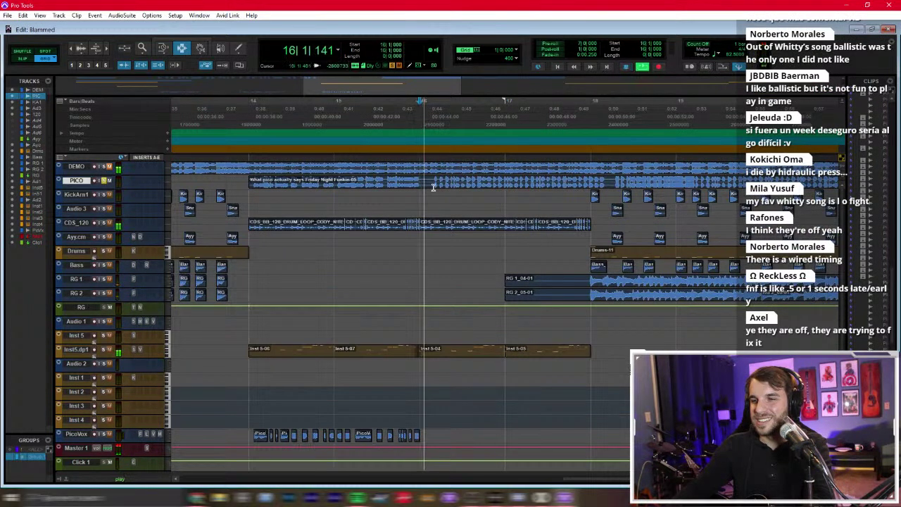
key("F8")
left_click(610, 182)
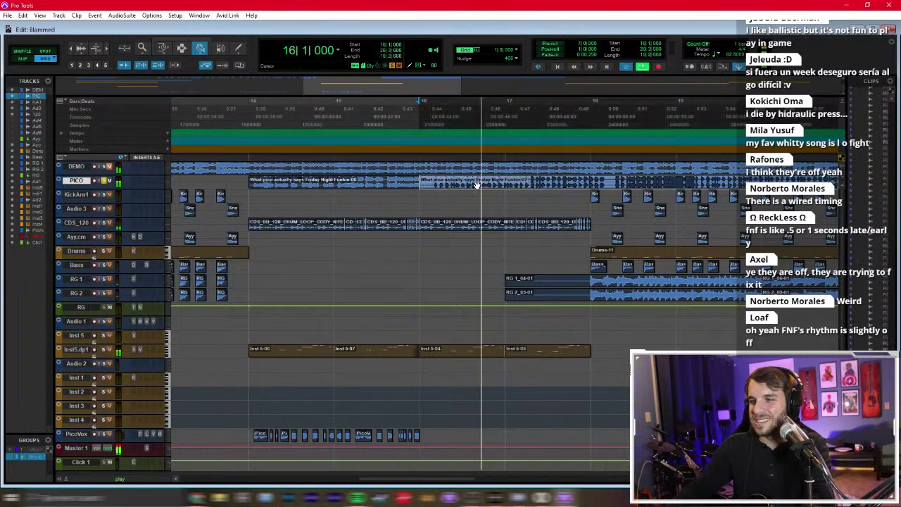
key("ctrl+bracketright")
key("ctrl+bracketright")
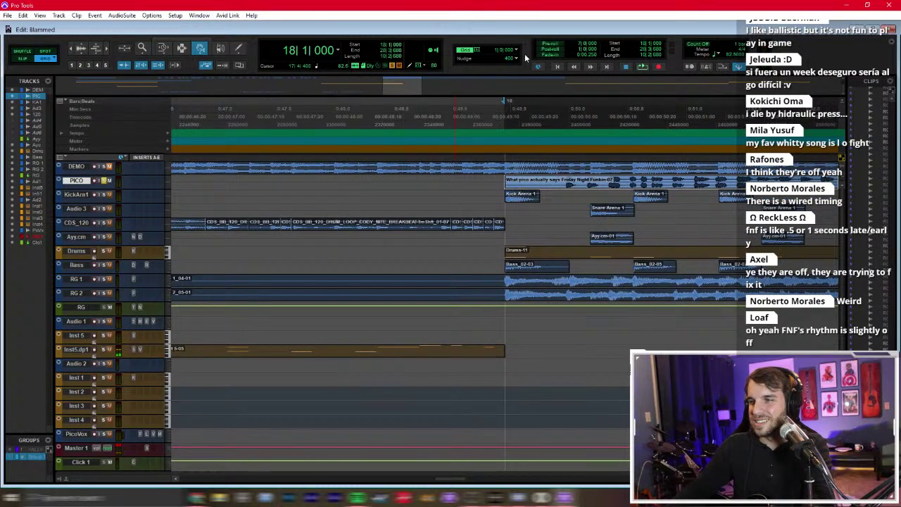
Step: Set the grid to 0|0|480, enlarge the PICO track and shift its audio so the first vocal hit lands on bar 18
left_click(518, 50)
left_click(535, 88)
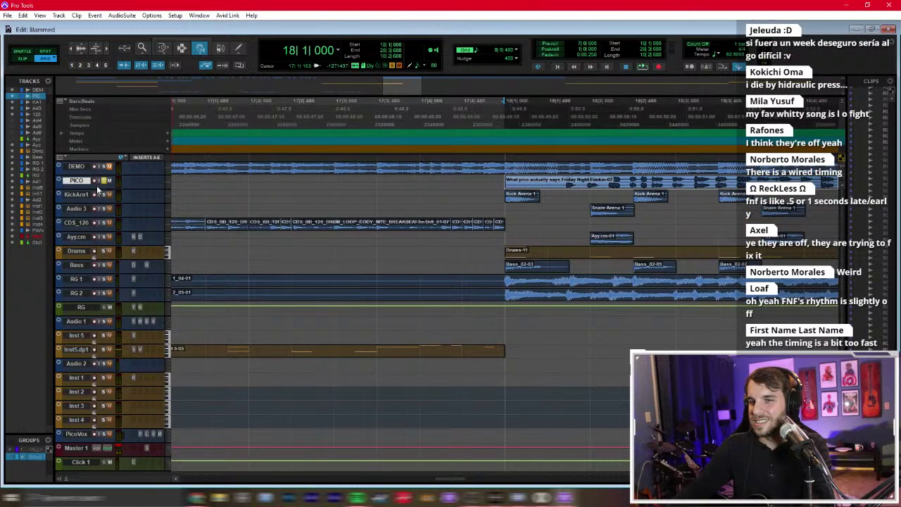
key("ctrl+Up")
left_click_drag(544, 228, 507, 221)
key("Escape")
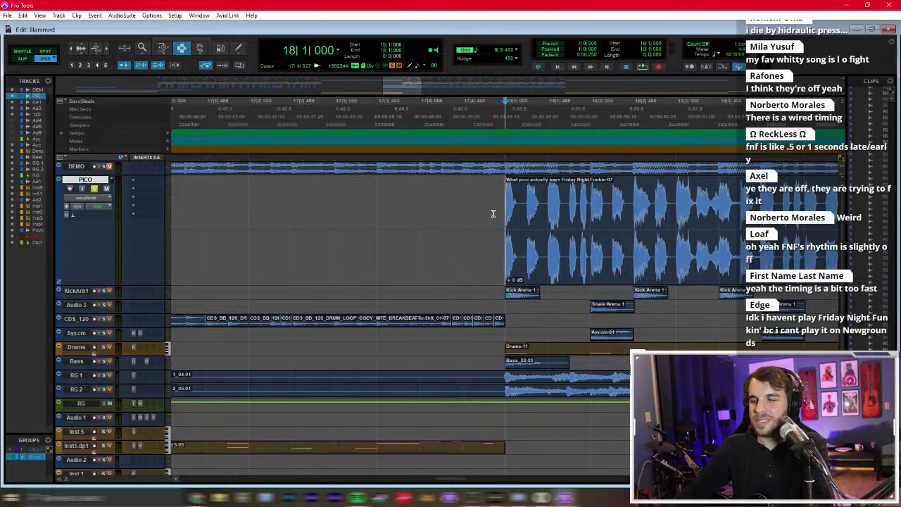
Step: Play the soloed PICO vocals repeatedly from bar 18 to hear their phrasing
key("r")
key("r")
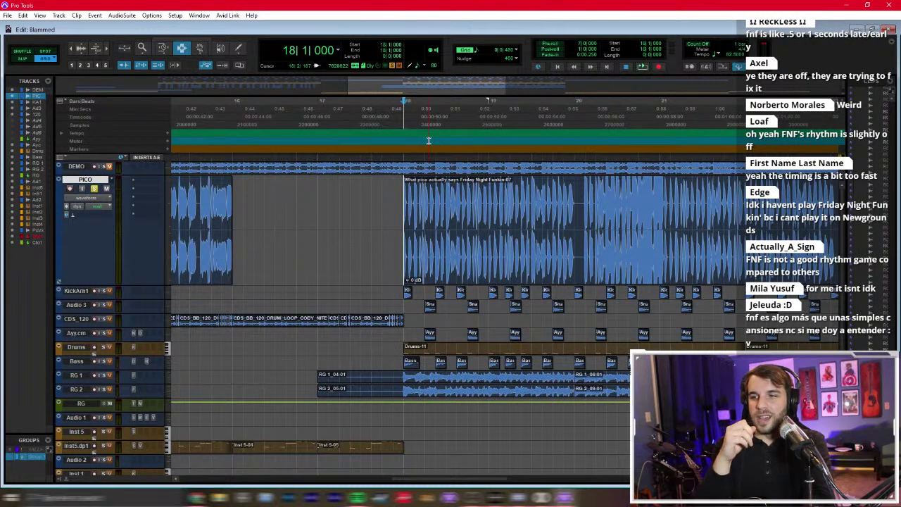
key("ctrl+bracketright")
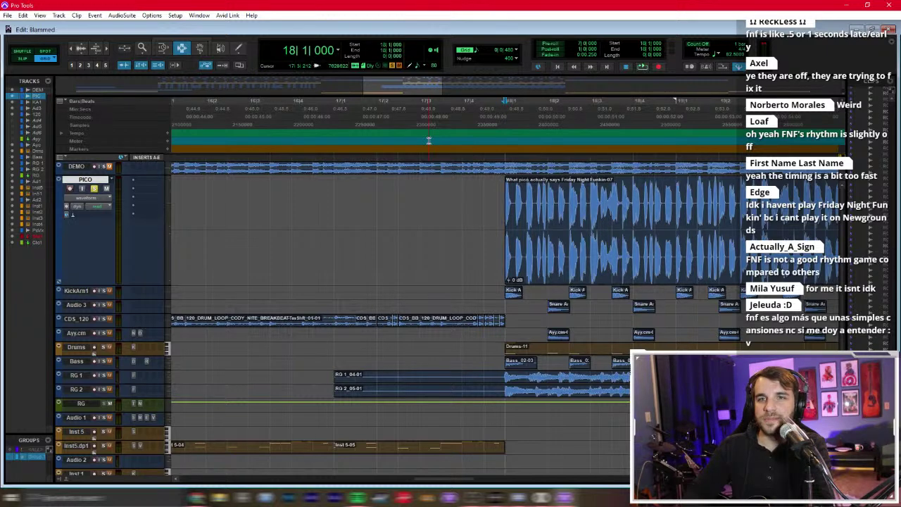
key("space")
key("space")
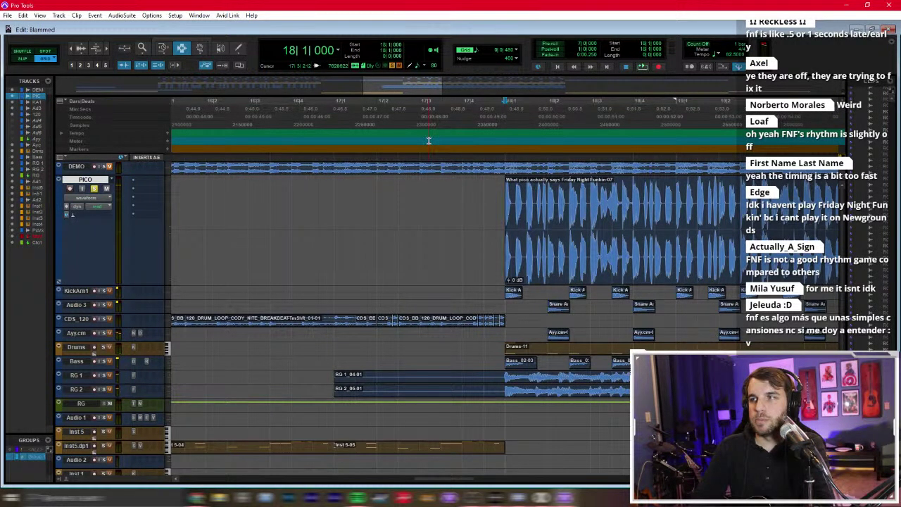
key("space")
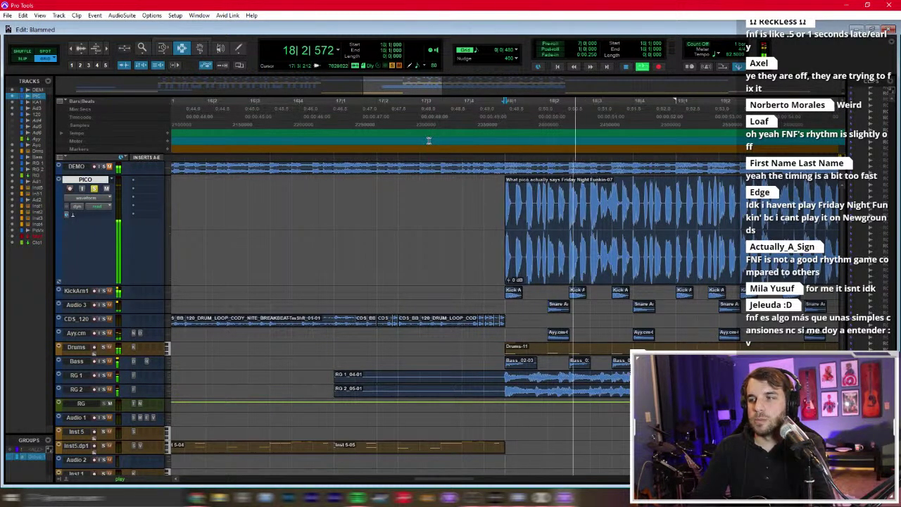
key("space")
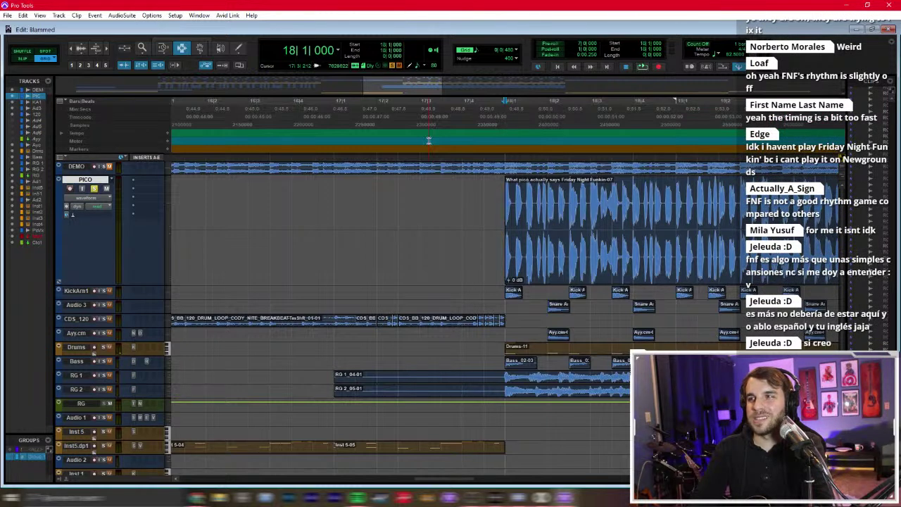
key("space")
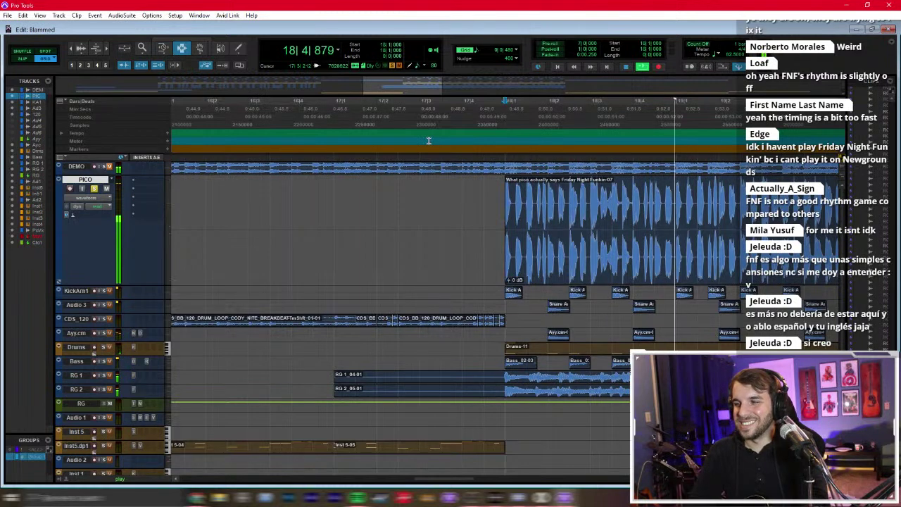
scroll(444, 176, "right", 3)
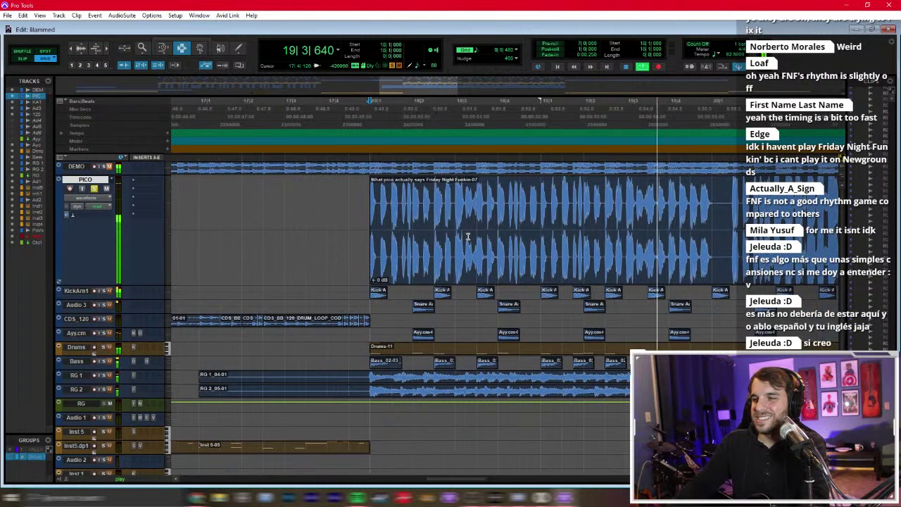
key("space")
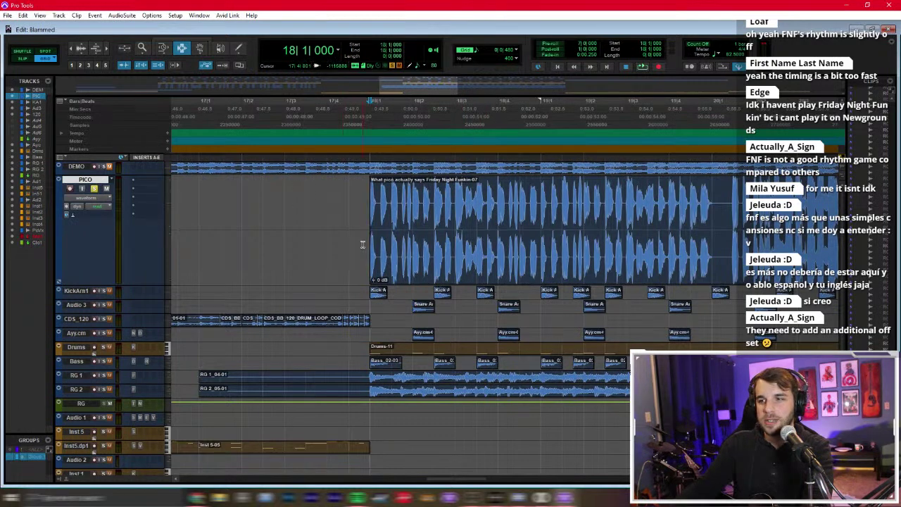
Step: Split the PICO clip at bar 20, after the first two-bar phrase
scroll(366, 236, "right", 2)
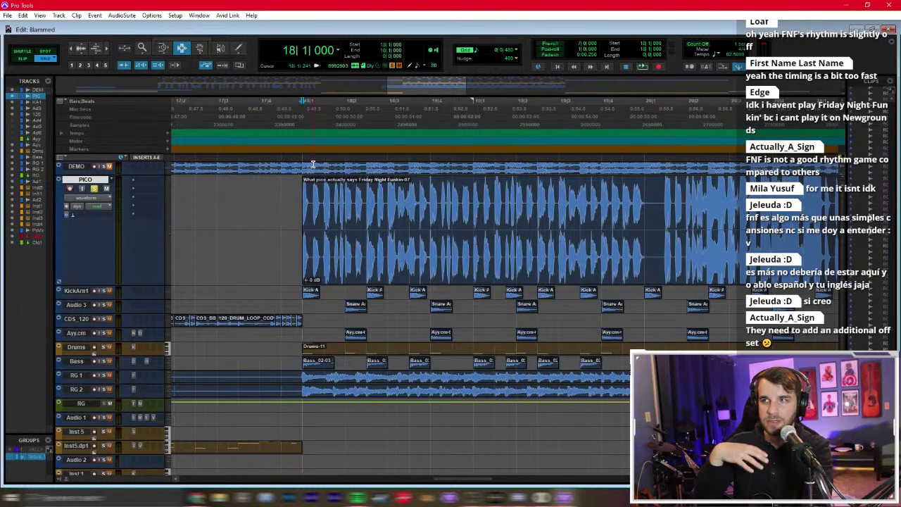
left_click_drag(305, 219, 645, 219)
left_click(645, 212)
key("ctrl+e")
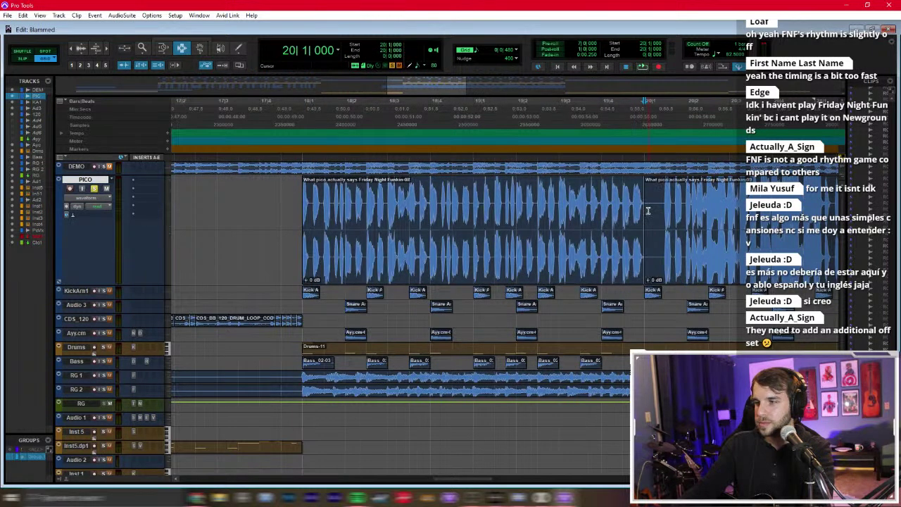
Step: Play the two-bar PICO phrase in short passages from bars 18 and 19, returning the cursor to bar 18
left_click(302, 215)
key("space")
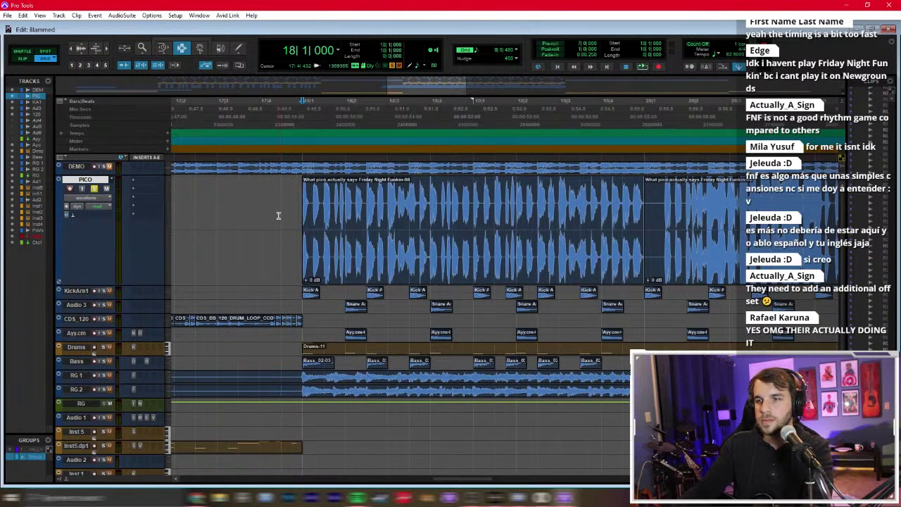
key("space")
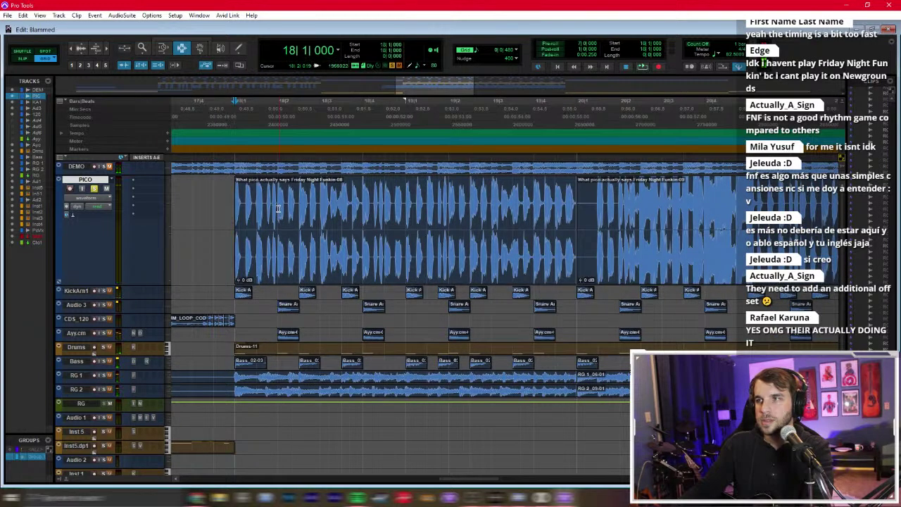
key("space")
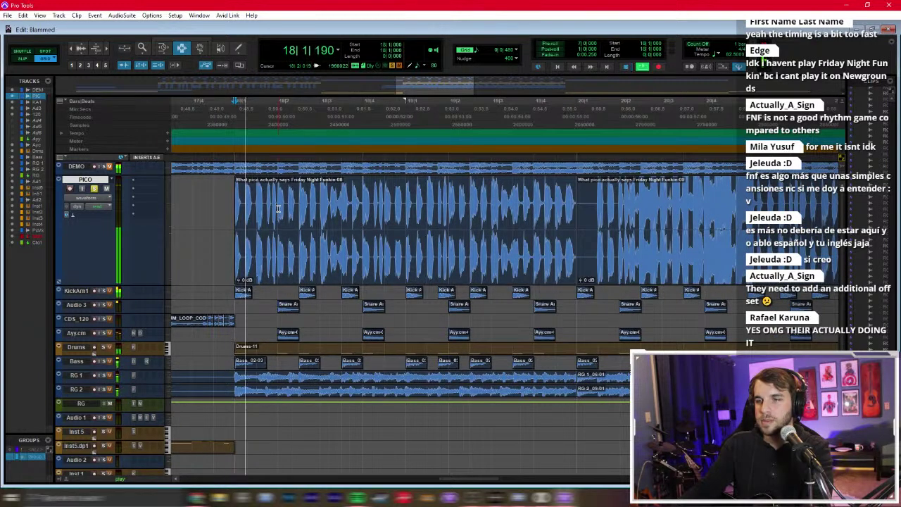
key("space")
left_click(322, 209)
key("space")
key("space")
key("space")
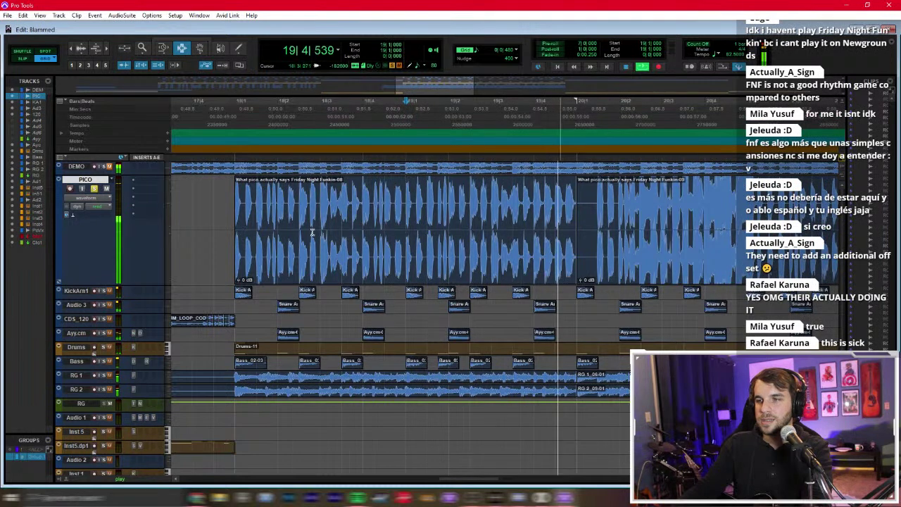
key("space")
left_click(218, 203)
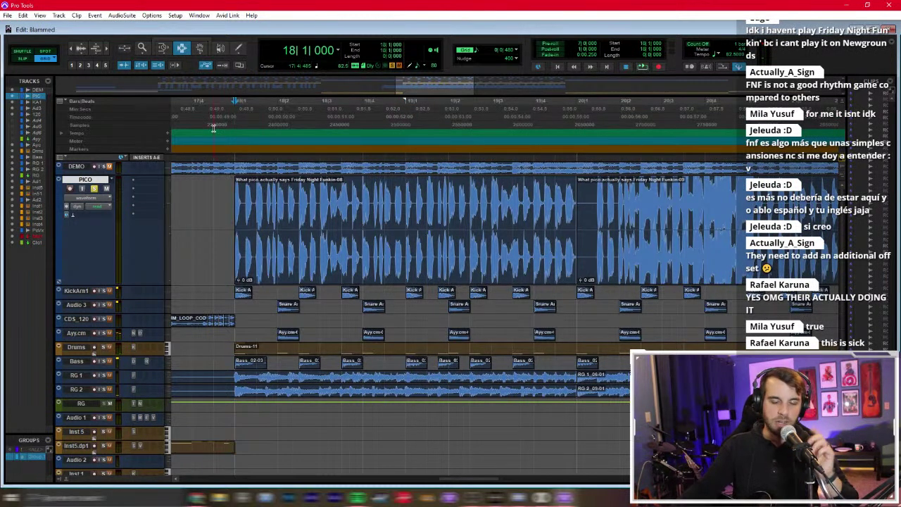
Step: Arm the PicoVox track for recording and clear the solos on PICO and PicoVox
scroll(131, 273, "down", 5)
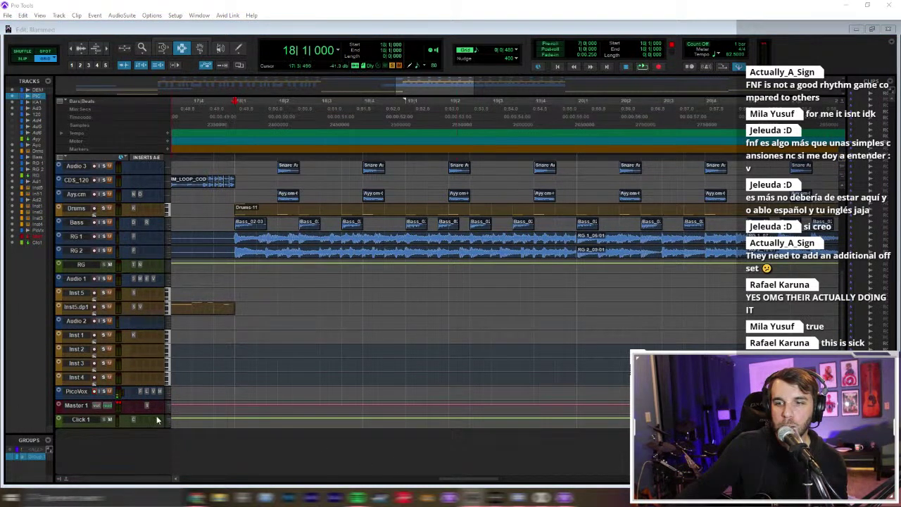
left_click(111, 395)
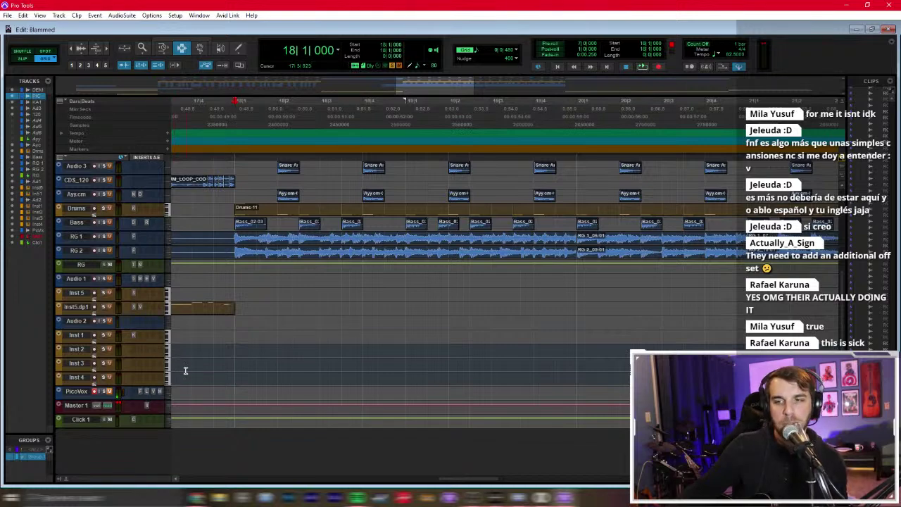
scroll(253, 331, "up", 5)
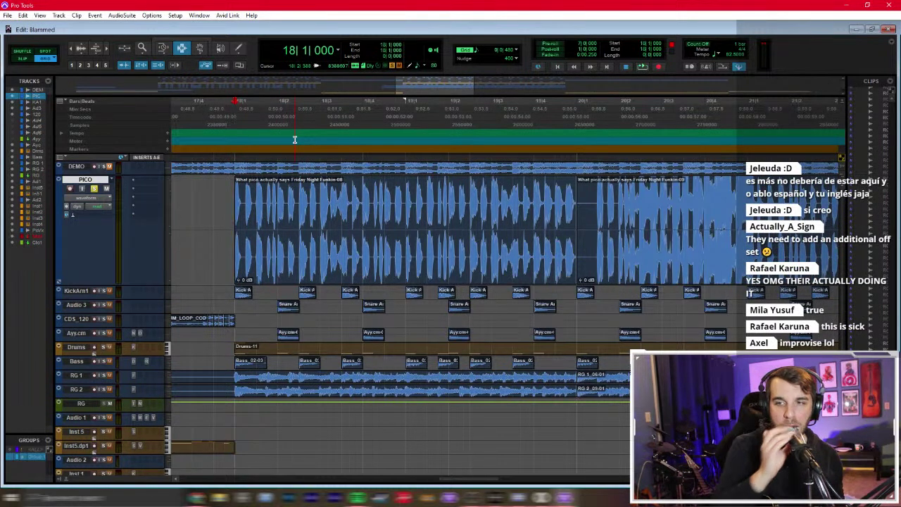
scroll(169, 415, "down", 5)
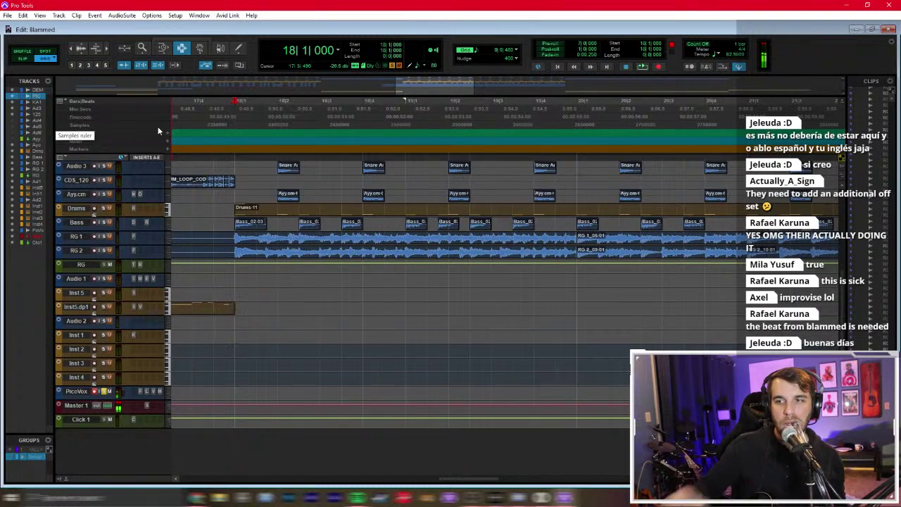
scroll(129, 183, "up", 3)
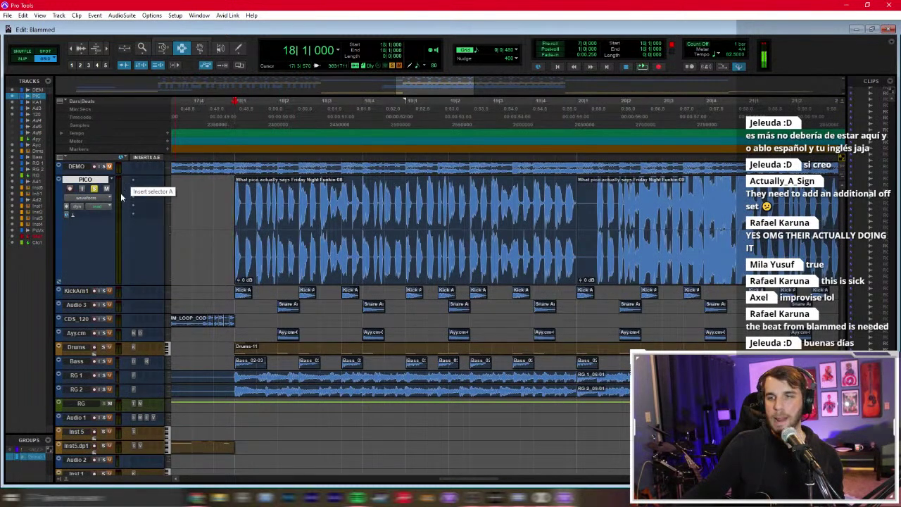
scroll(150, 255, "down", 3)
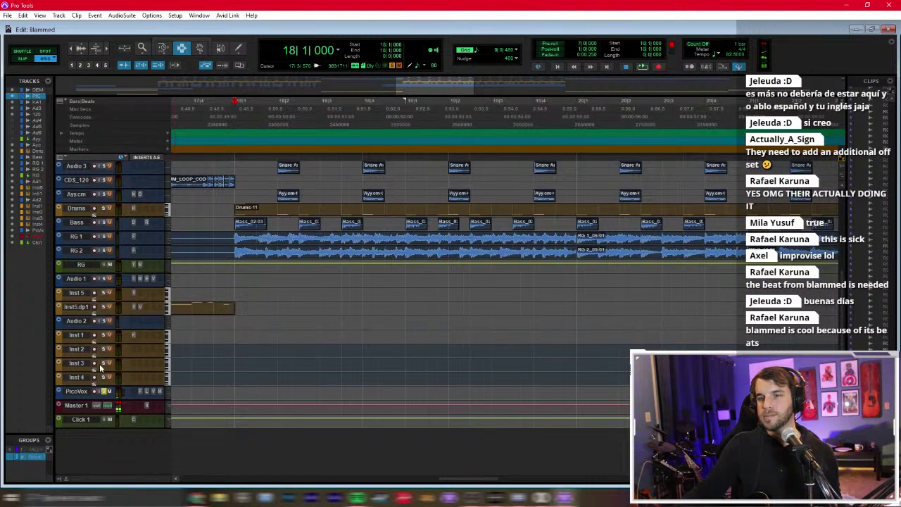
scroll(102, 395, "up", 3)
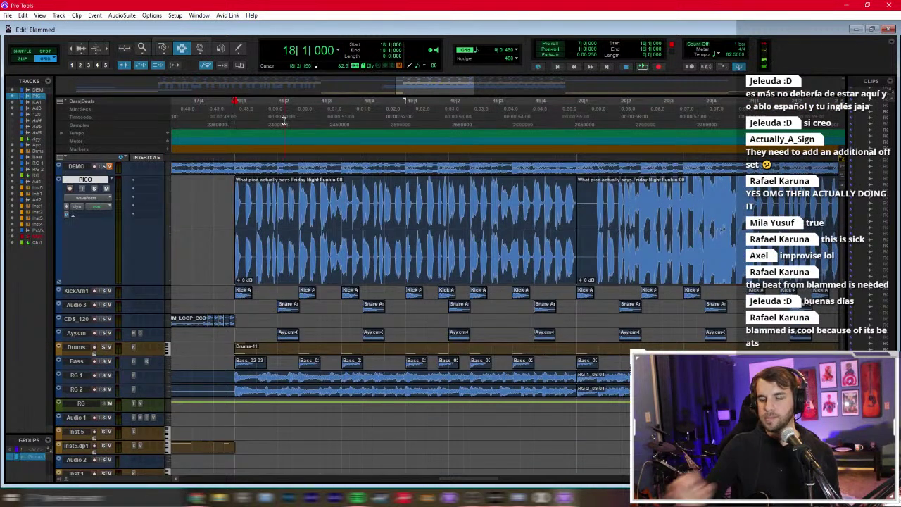
Step: Preview the full mix from bar 18, turn on Count Off and record a PicoVox vocal take from there
key("space")
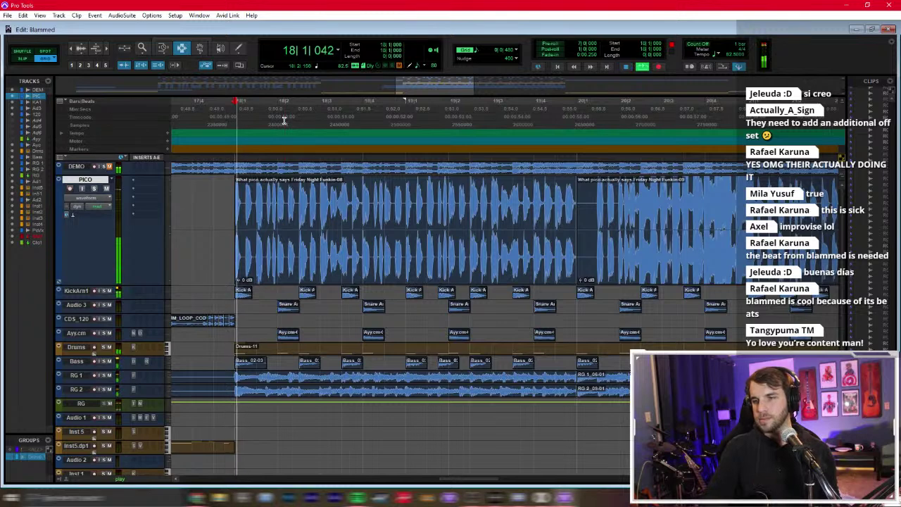
key("space")
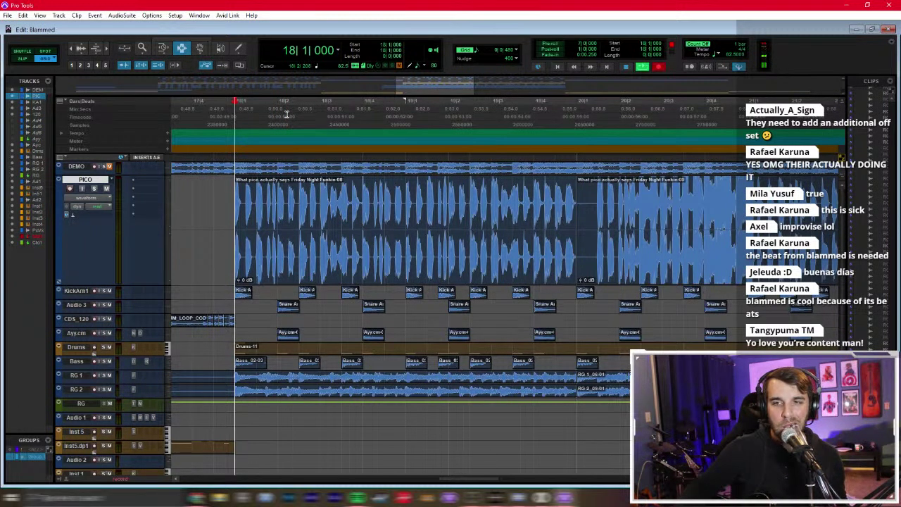
key("space")
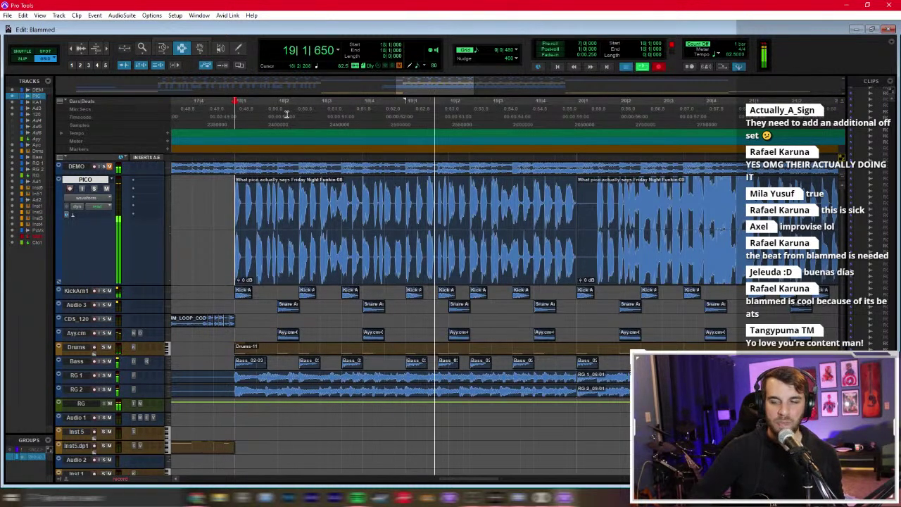
key("space")
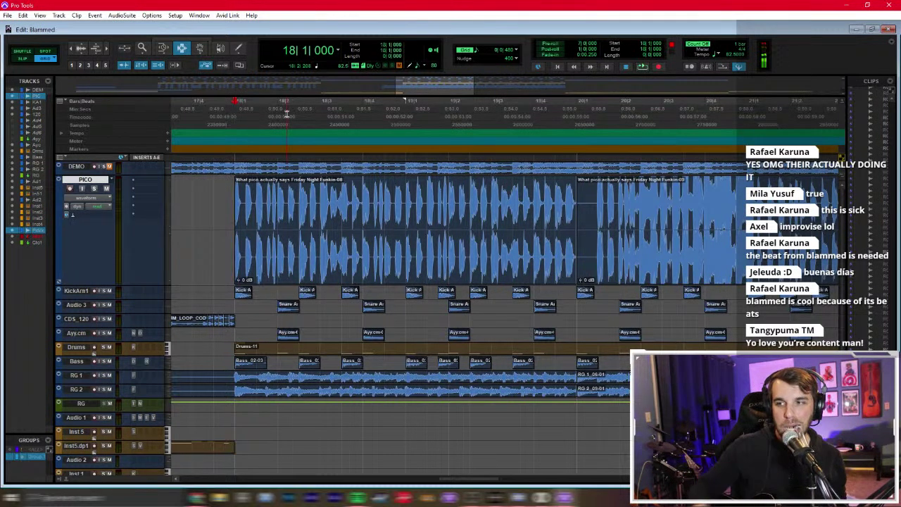
Step: Record another PicoVox vocal take starting at bar 18, beat 3
left_click(320, 170)
key("space")
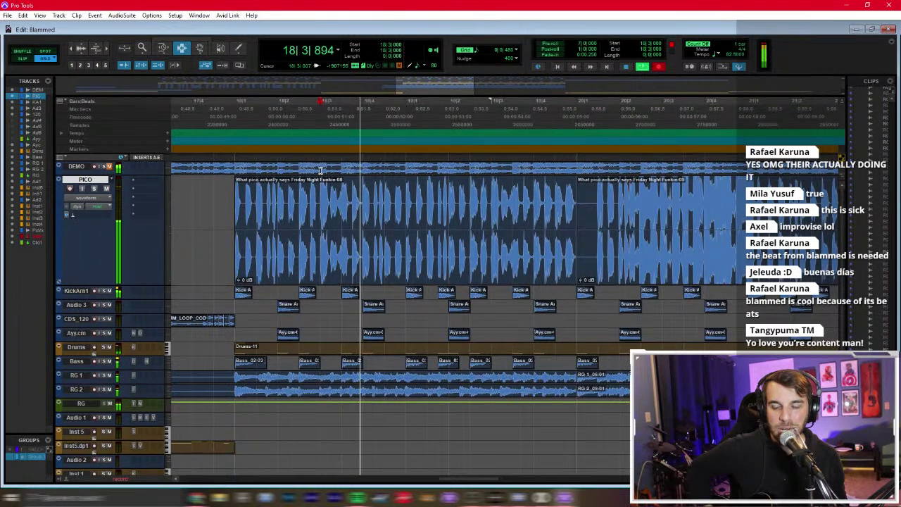
key("space")
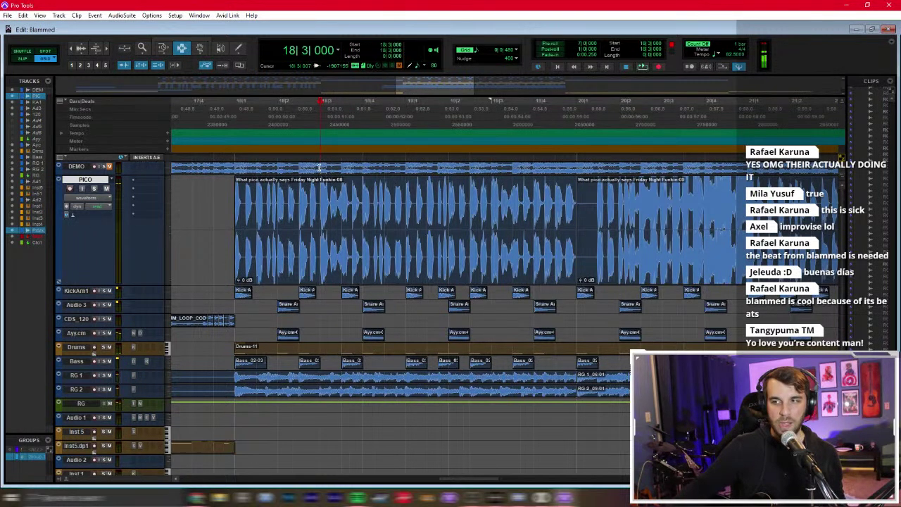
Step: Record repeated PicoVox vocal takes starting at bar 19, beat 1
left_click(406, 241)
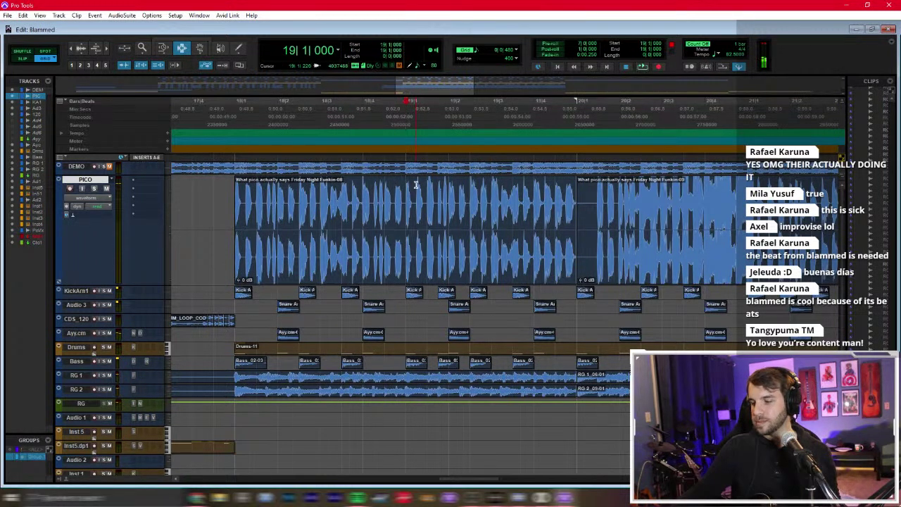
key("ctrl+space")
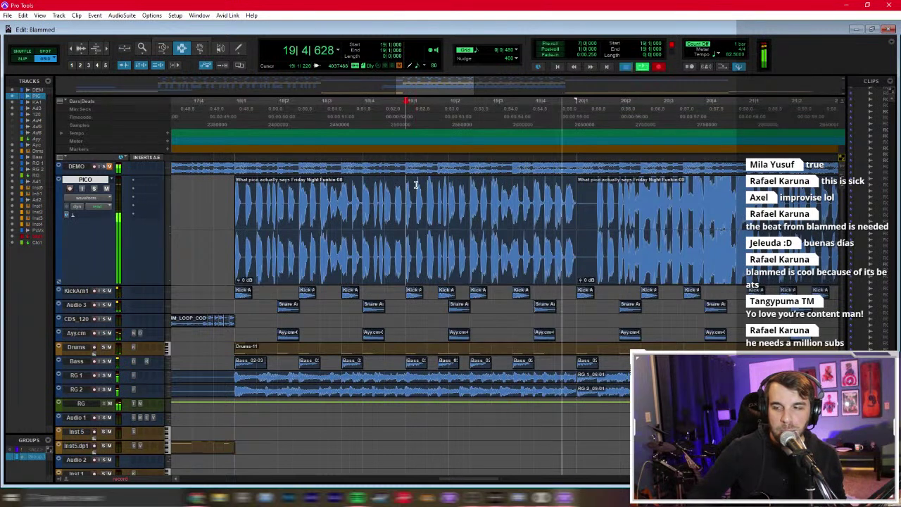
key("space")
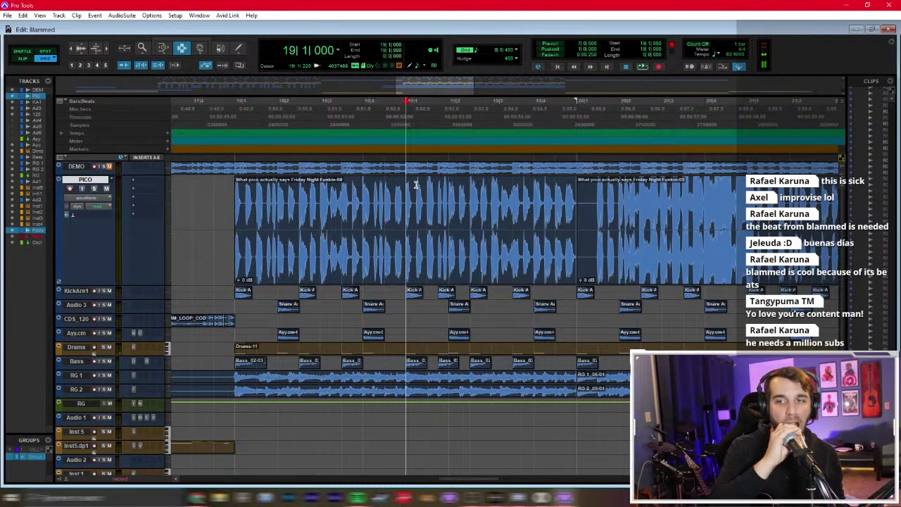
key("space")
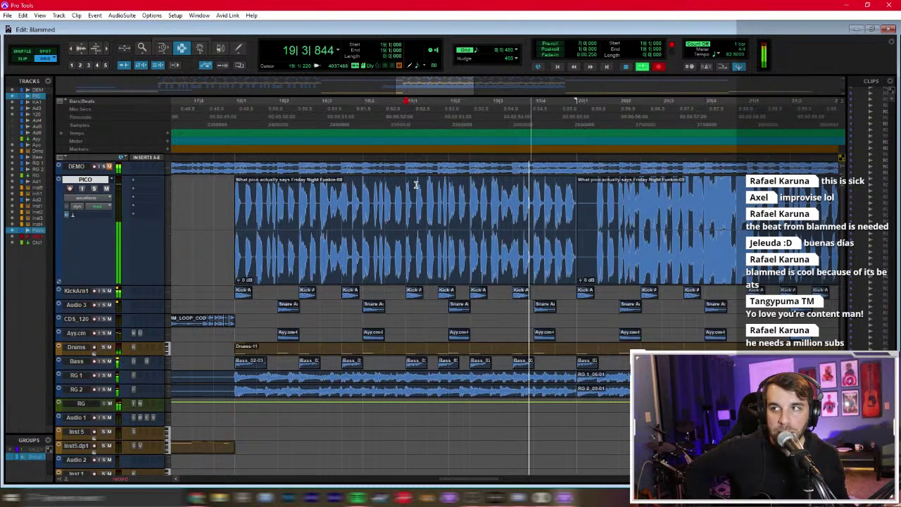
key("space")
key("space")
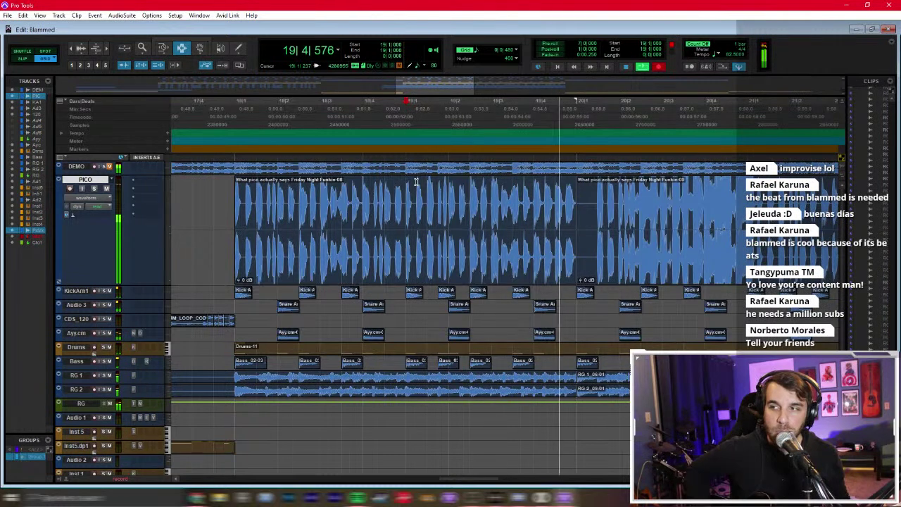
key("space")
Step: Record a further PicoVox vocal take starting at bar 19, beat 3
left_click(468, 213)
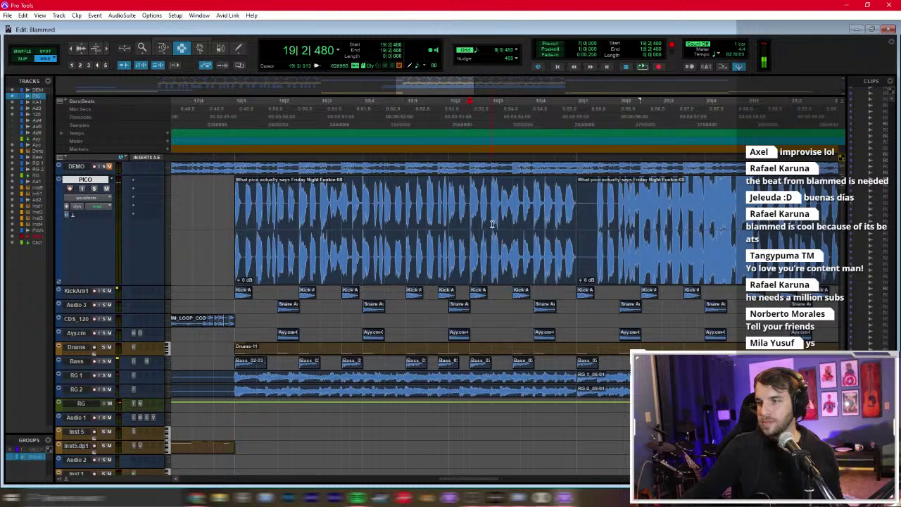
key("ctrl+space")
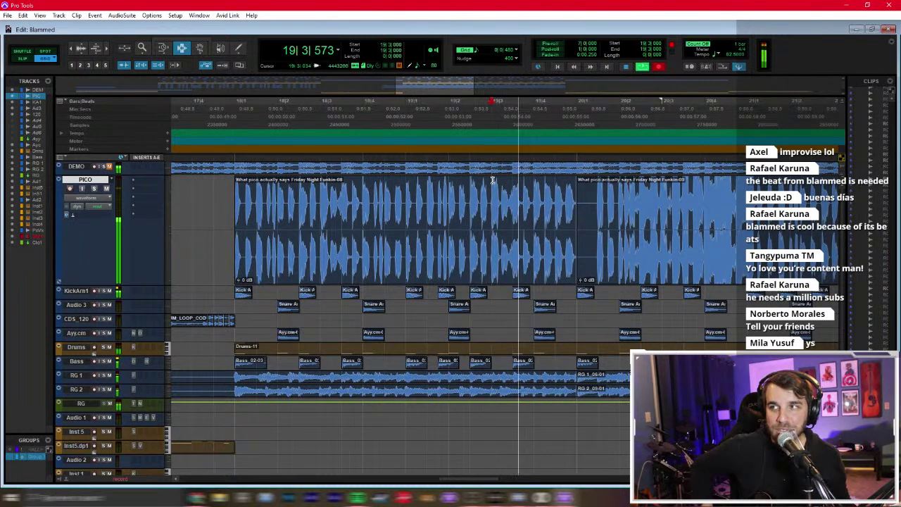
key("space")
Step: Extend the start of the last PicoVox clip back to bar 19, beat 4, over the end of the preceding take
scroll(507, 252, "down", 5)
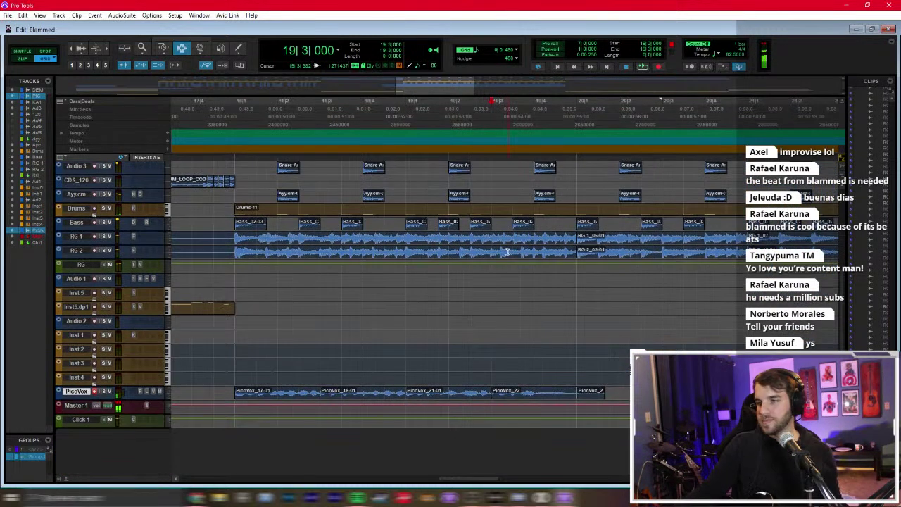
key("F6")
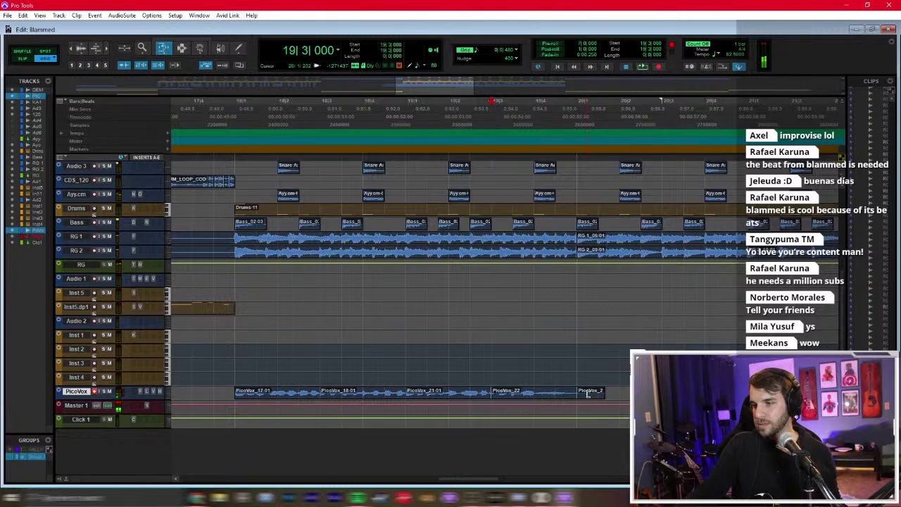
left_click_drag(581, 394, 535, 393)
key("F7")
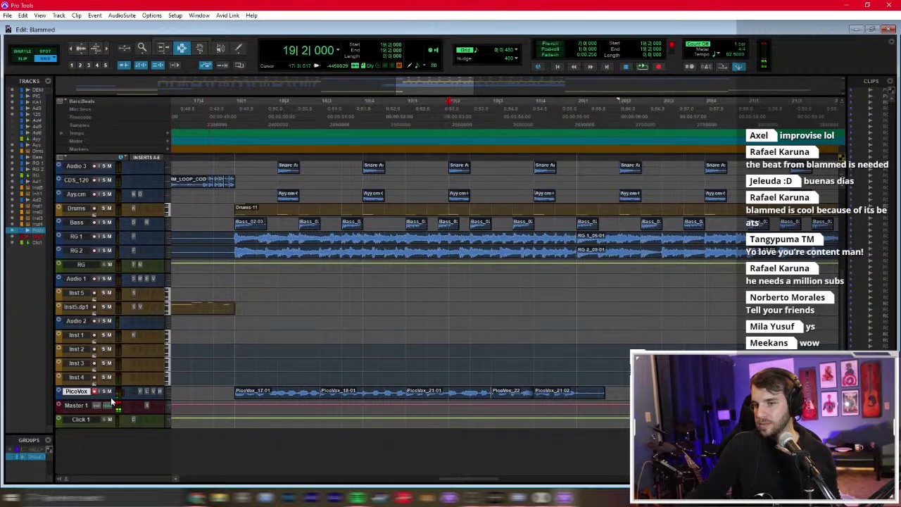
Step: Play the assembled PicoVox vocal phrase with the full mix from bar 18 through bar 19
scroll(432, 312, "up", 5)
left_click(555, 232)
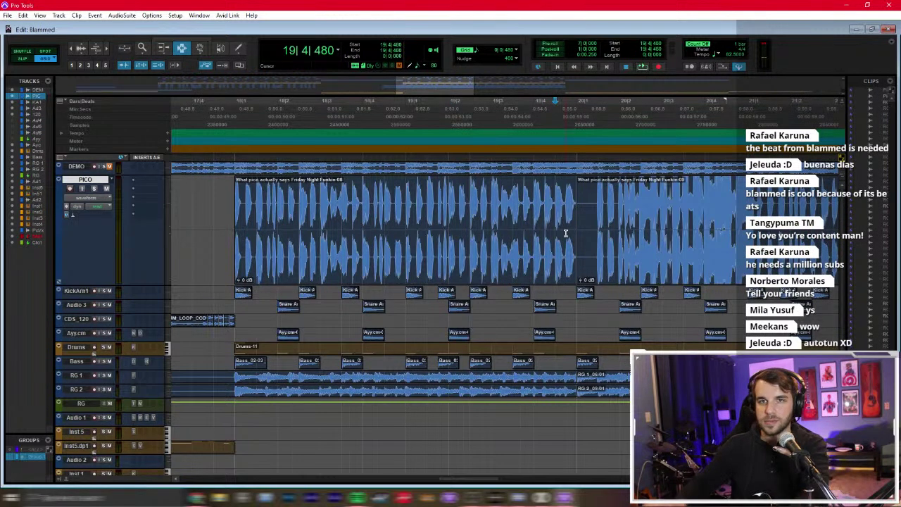
scroll(241, 298, "down", 5)
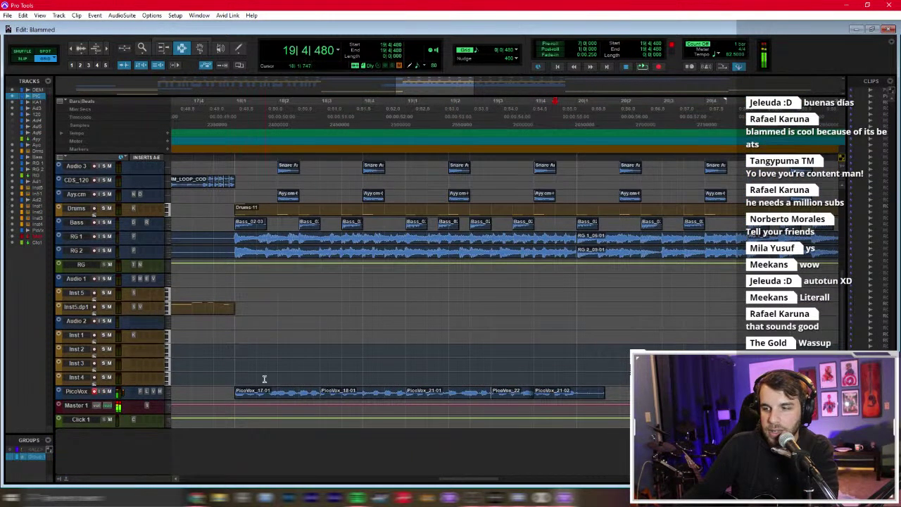
left_click(235, 392)
scroll(185, 235, "up", 5)
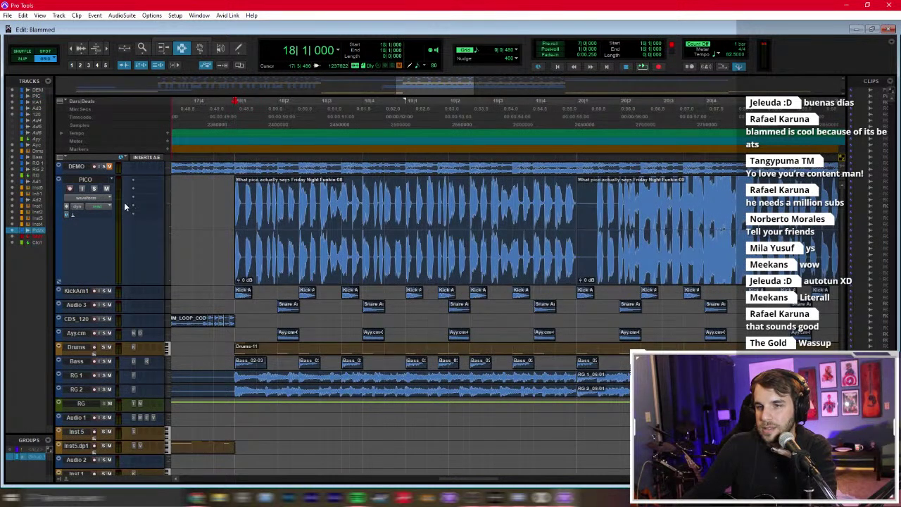
scroll(188, 230, "down", 5)
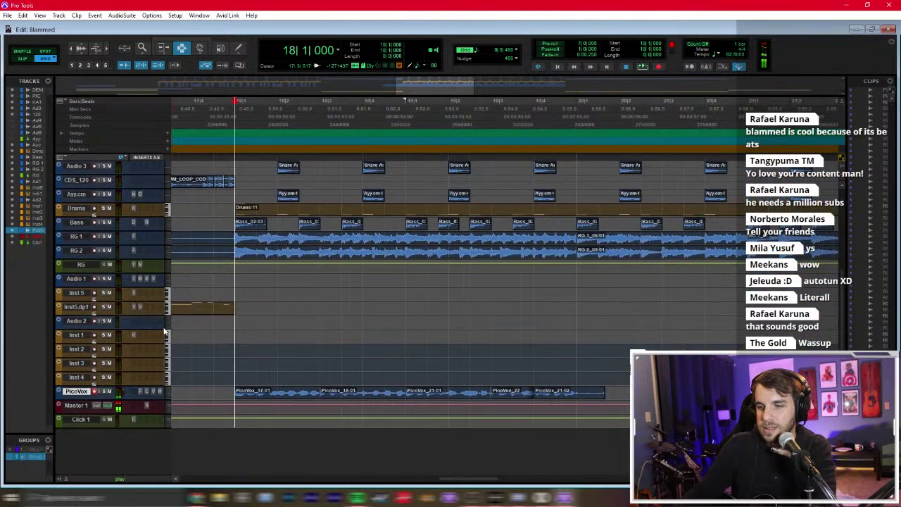
scroll(208, 266, "left", 2)
key("space")
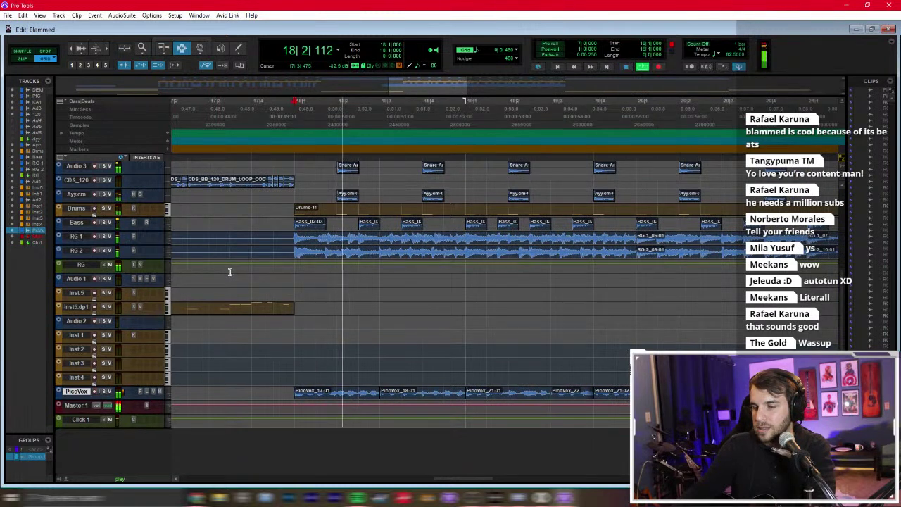
scroll(232, 253, "right", 4)
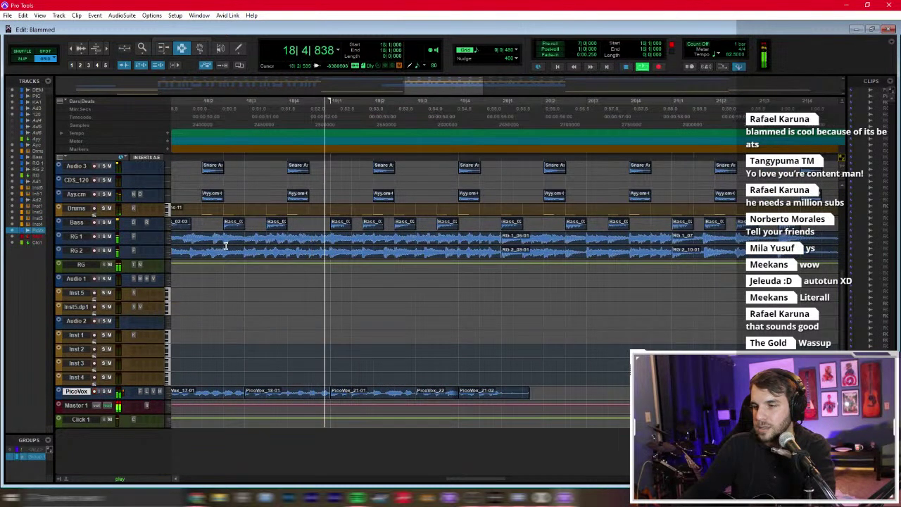
scroll(253, 256, "left", 2)
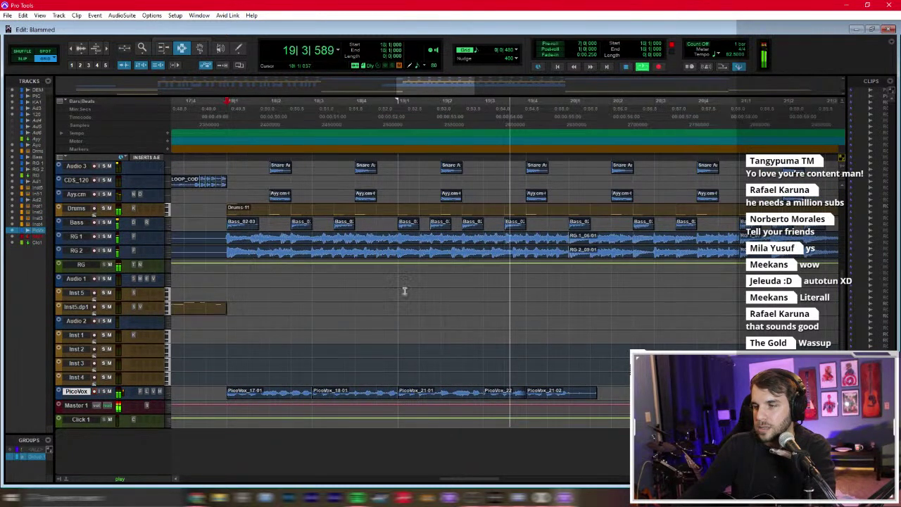
key("space")
Step: Audition the reference from bar 20 and move the second PICO clip so it starts at 21|4|480
scroll(424, 294, "up", 5)
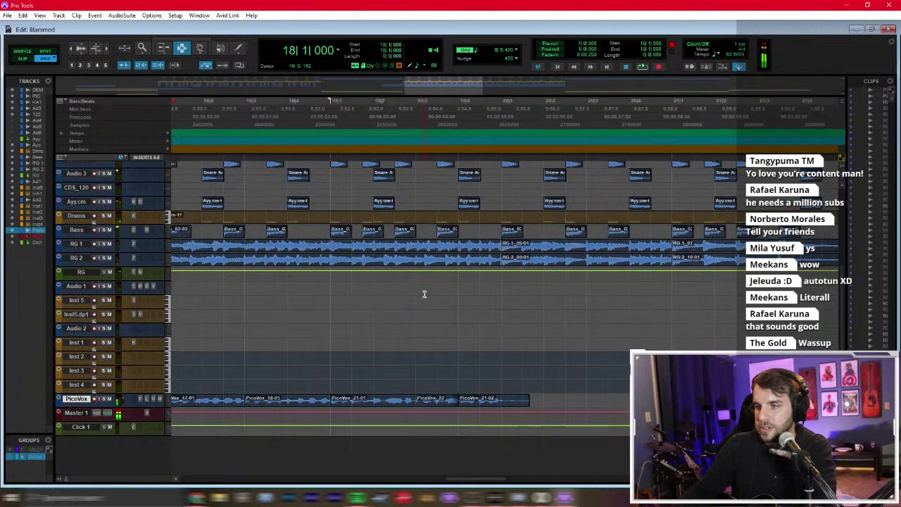
left_click(503, 224)
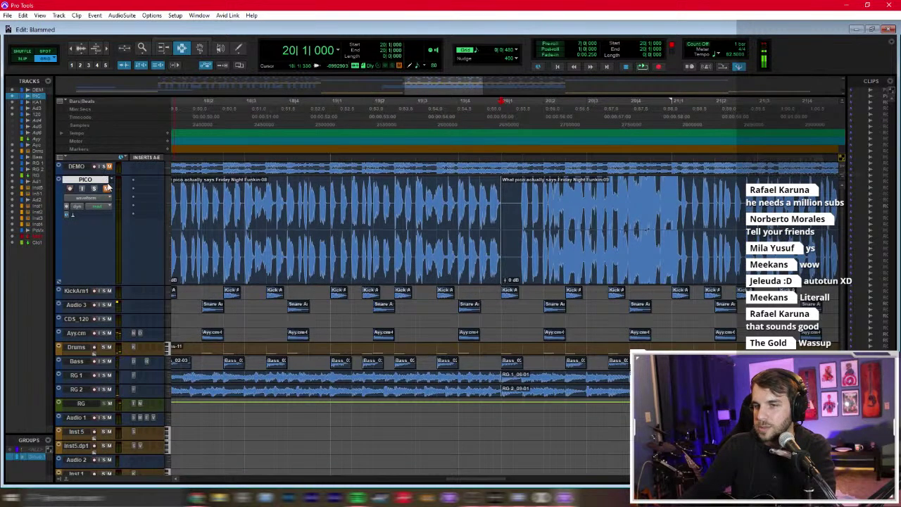
key("space")
key("F8")
scroll(210, 194, "down", 3)
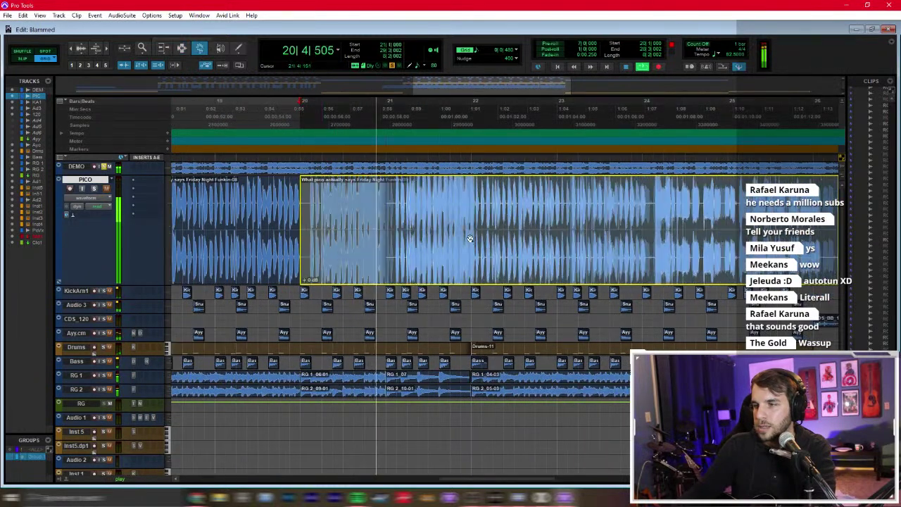
left_click_drag(370, 243, 526, 232)
key("F7")
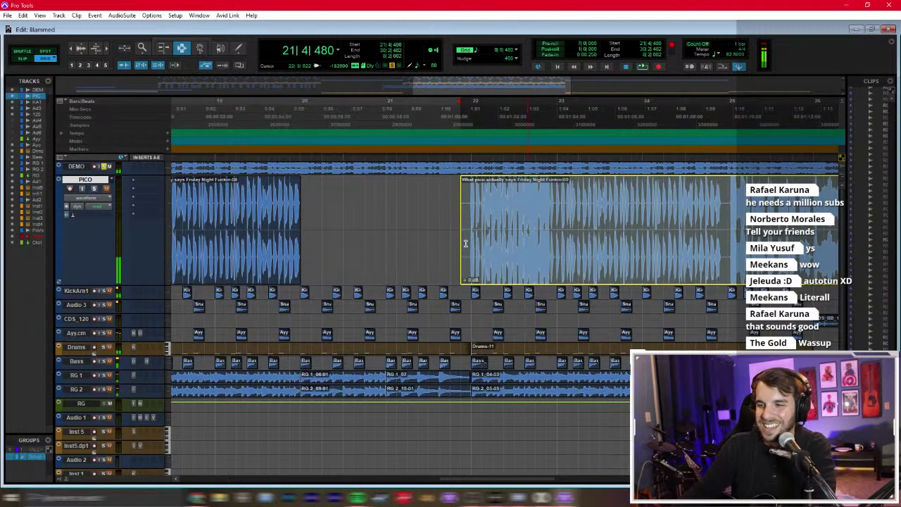
Step: Clear the DEMO solo, arm PicoVox for recording and start playback from bar 20
left_click(468, 243)
left_click(107, 168)
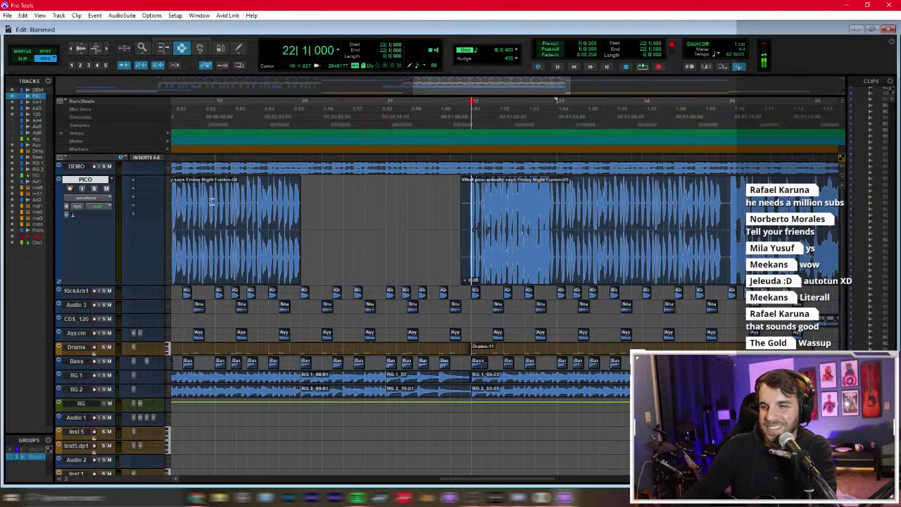
scroll(167, 398, "down", 3)
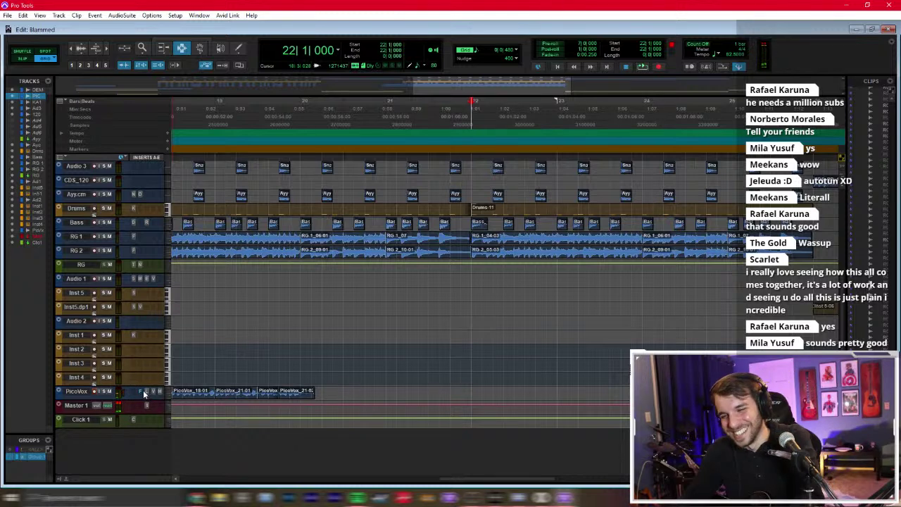
left_click(318, 398)
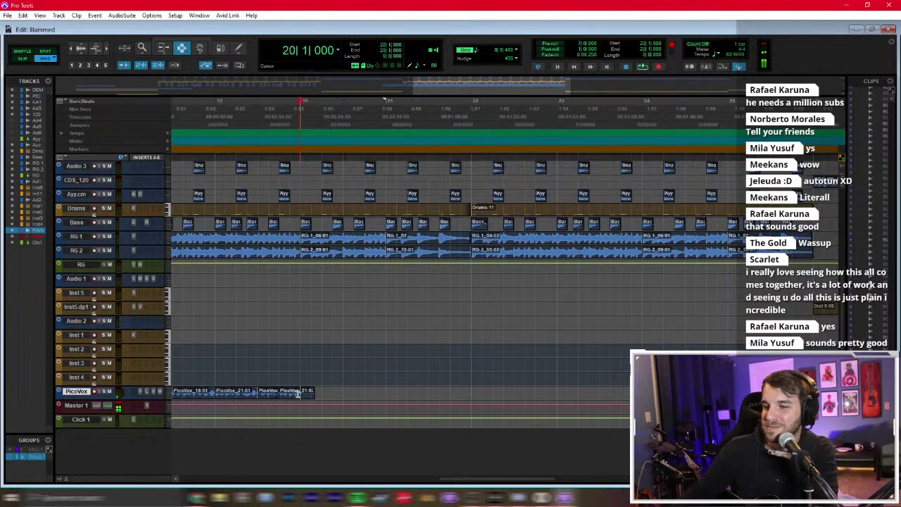
key("space")
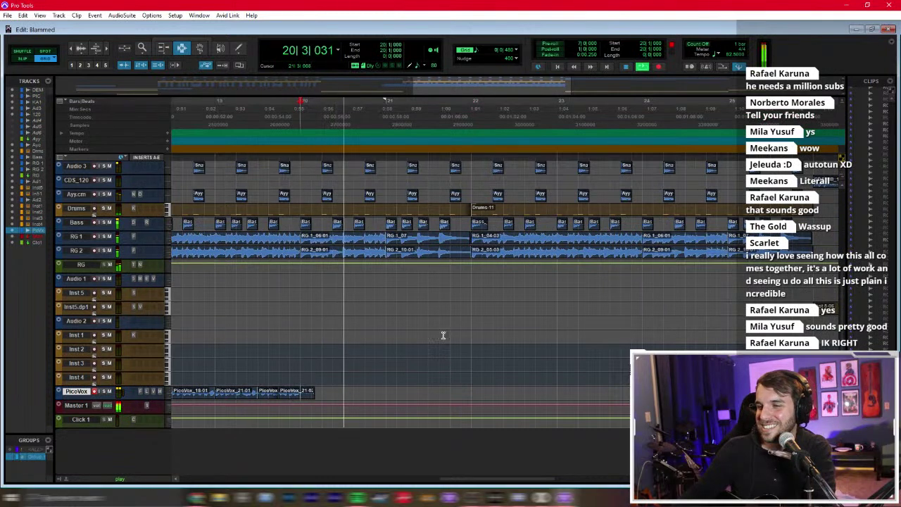
Step: Zoom in around bar 21 and record two PicoVox vocal takes starting at bar 21, beat 1
scroll(444, 344, "up", 3)
key("F8")
left_click(476, 244)
key("ctrl+]")
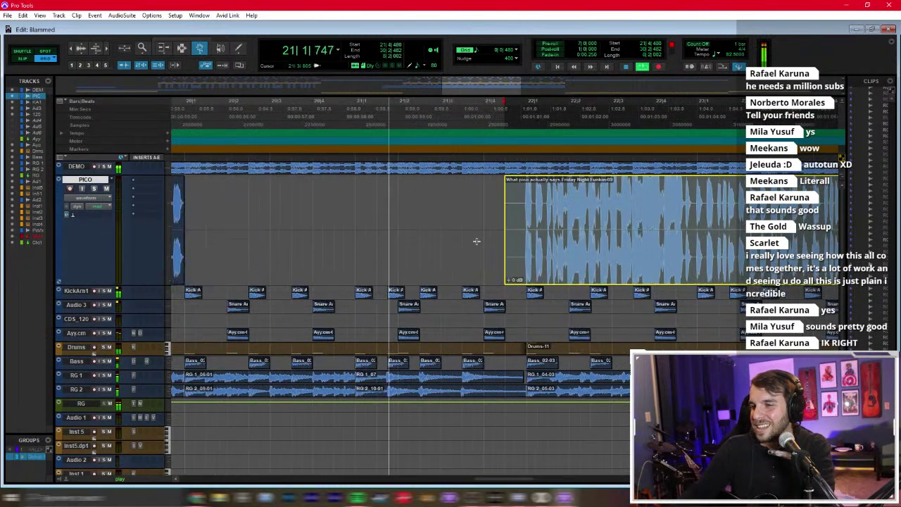
key("F7")
left_click(413, 245)
scroll(360, 247, "down", 3)
key("space")
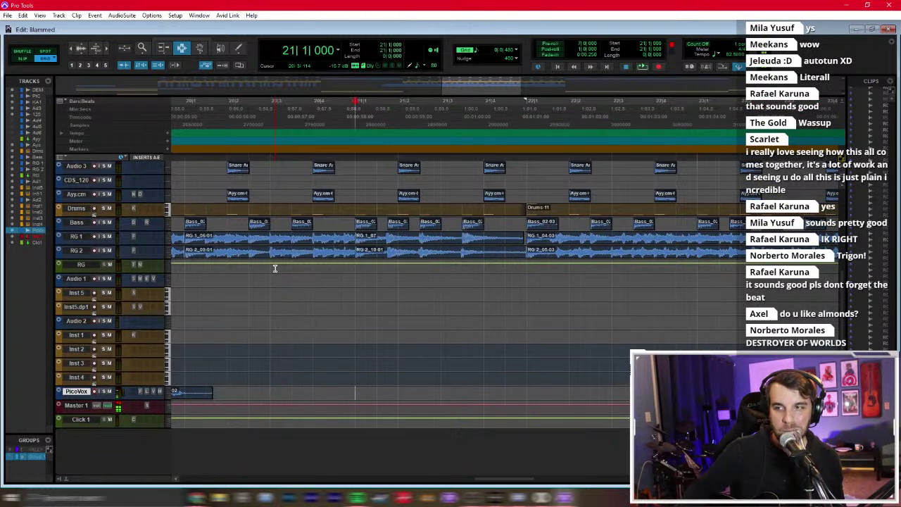
key("ctrl+space")
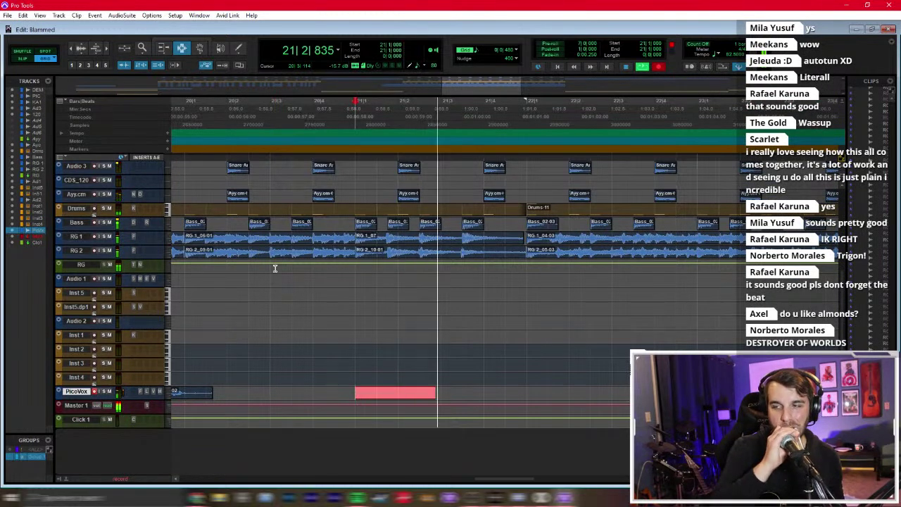
key("ctrl+space")
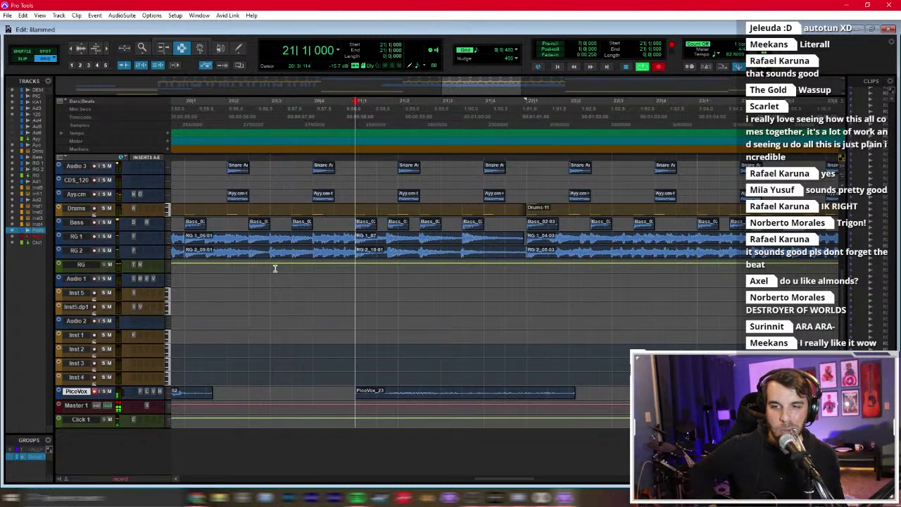
key("ctrl+space")
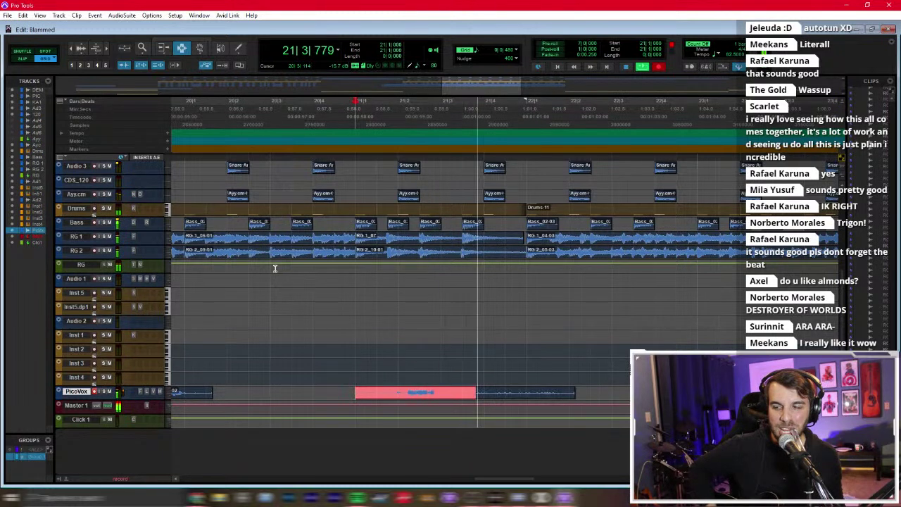
key("space")
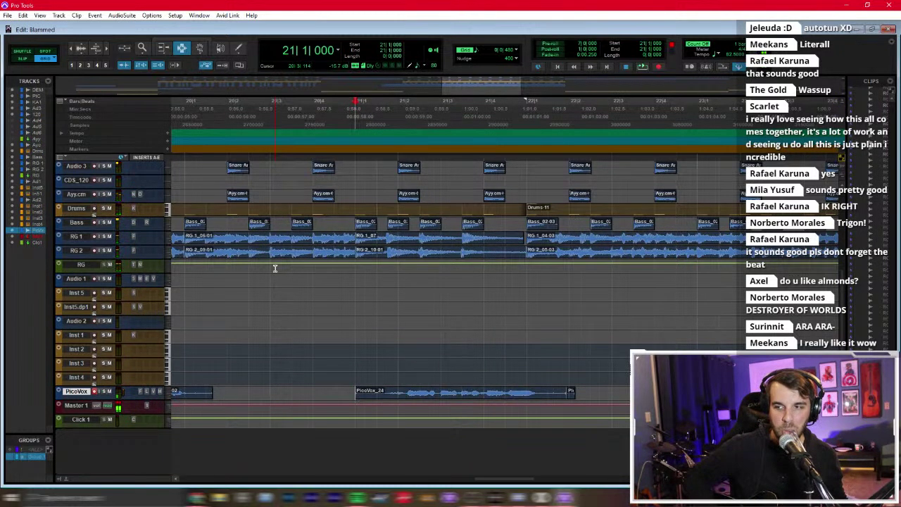
Step: Play back the new PicoVox take in the mix from bar 21, with DEMO and PICO muted
key("space")
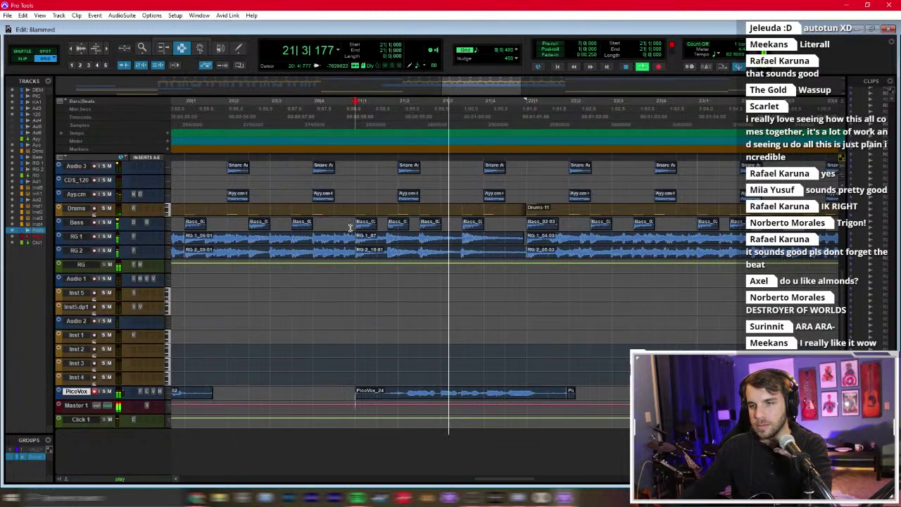
scroll(116, 172, "up", 5)
key("space")
key("space")
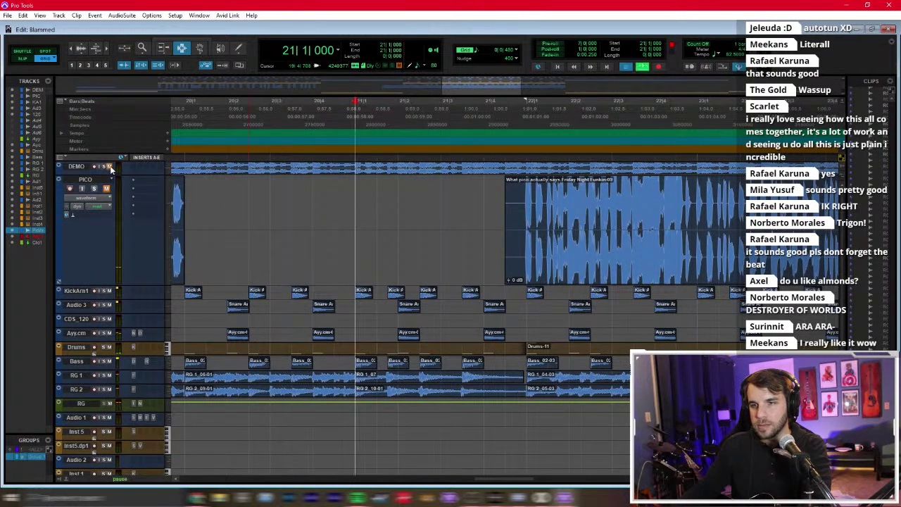
scroll(403, 275, "down", 5)
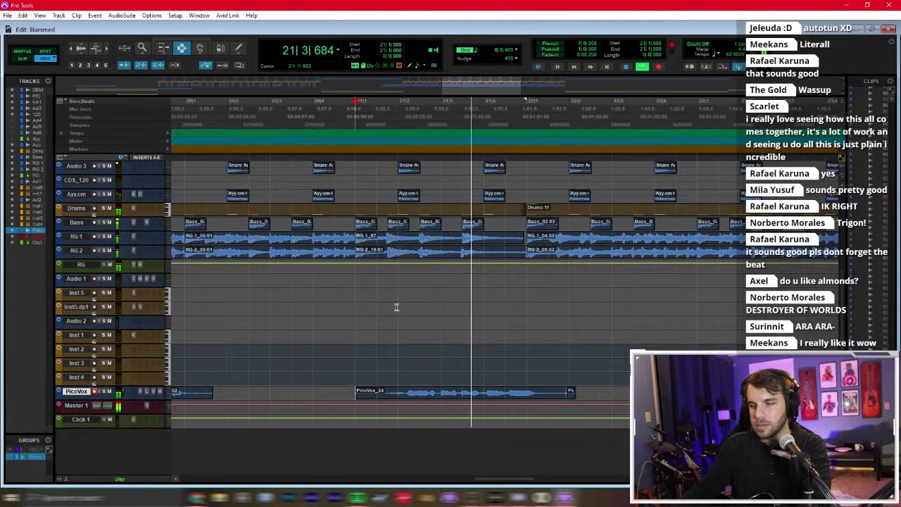
key("space")
Step: Unmute and solo the PICO reference and audition it up to 22|4|480 to find the next phrase
left_click(525, 393)
key("space")
scroll(121, 169, "up", 5)
key("space")
key("space")
left_click(418, 245)
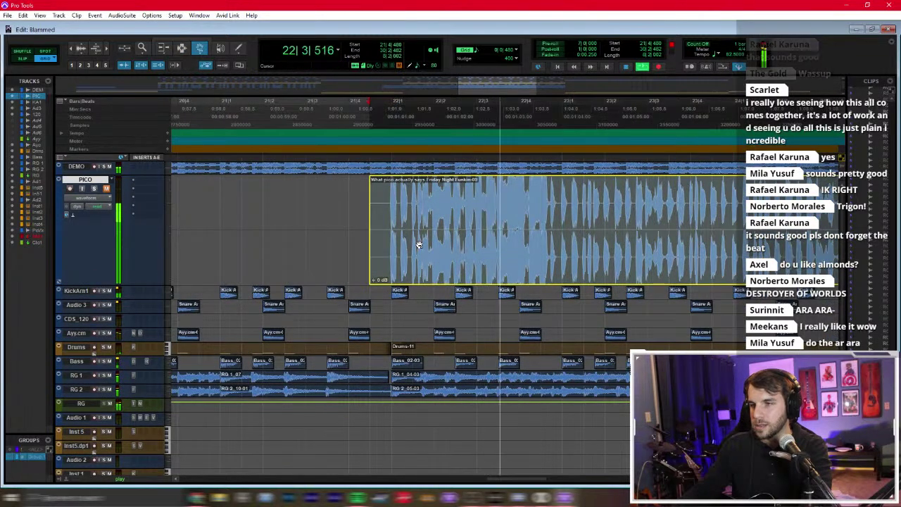
key("F6")
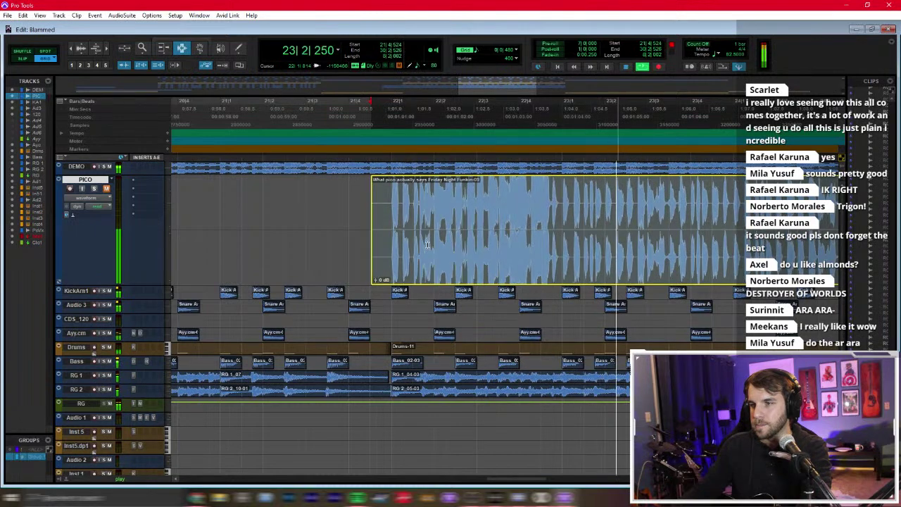
left_click(254, 215)
key("space")
key("space")
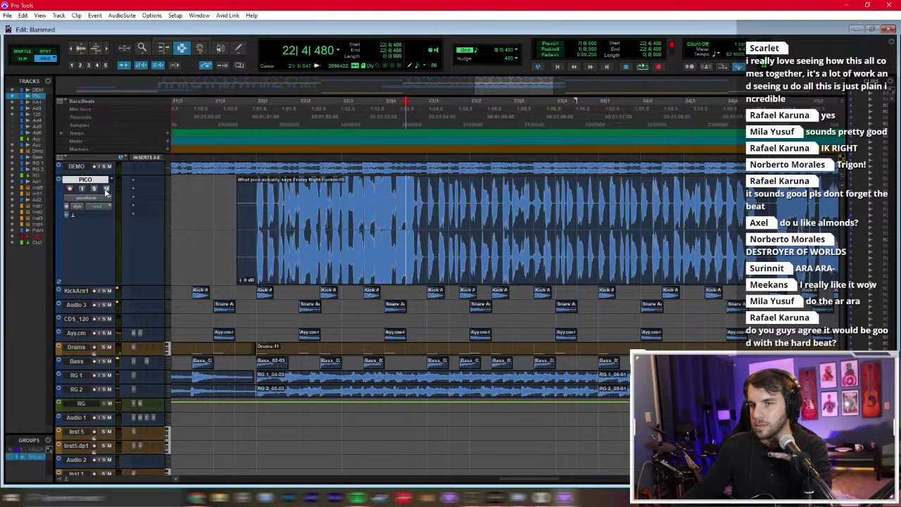
key("space")
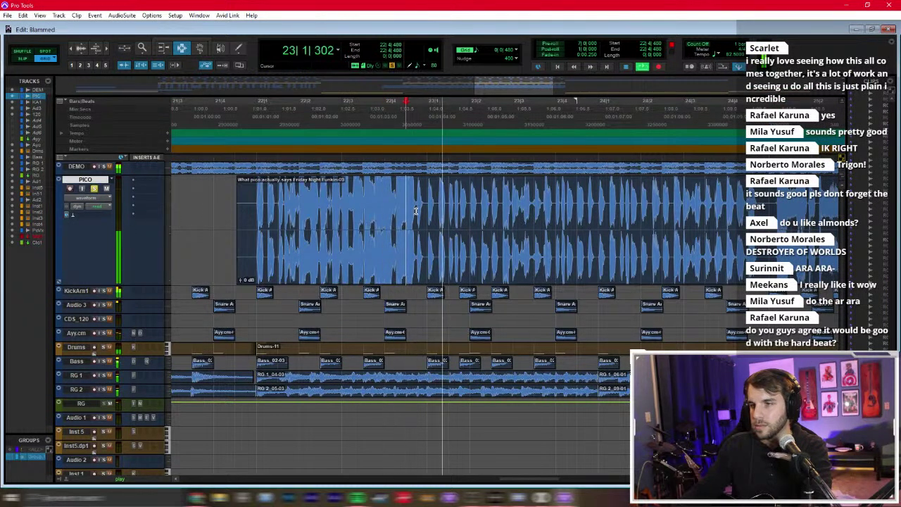
Step: Split the PICO clip just before bar 23, delete its earlier part and move the remainder to start at bar 22, beat 1
left_click(418, 211)
key("b")
key("space")
key("F8")
left_click(385, 240)
key("Delete")
left_click_drag(443, 237, 289, 247)
key("F7")
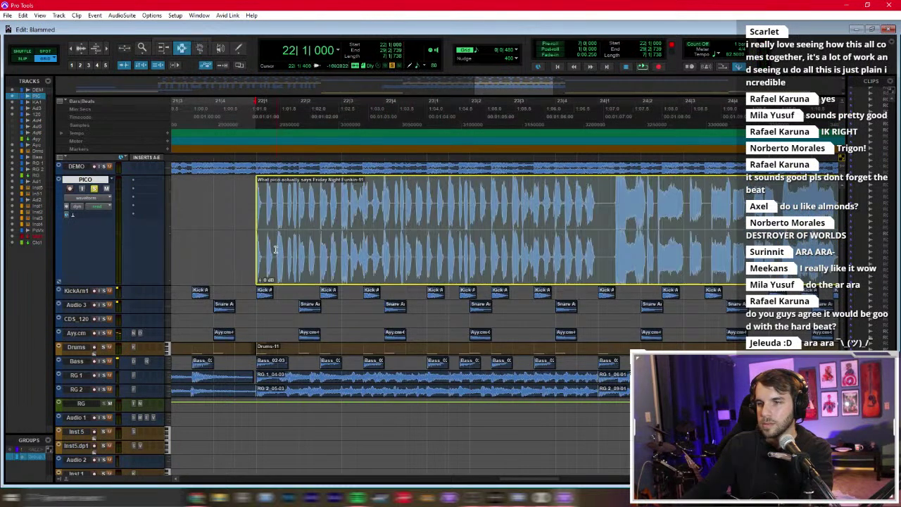
Step: Audition the repositioned PICO reference clip soloed from bar 22, beat 1
left_click(254, 245)
key("space")
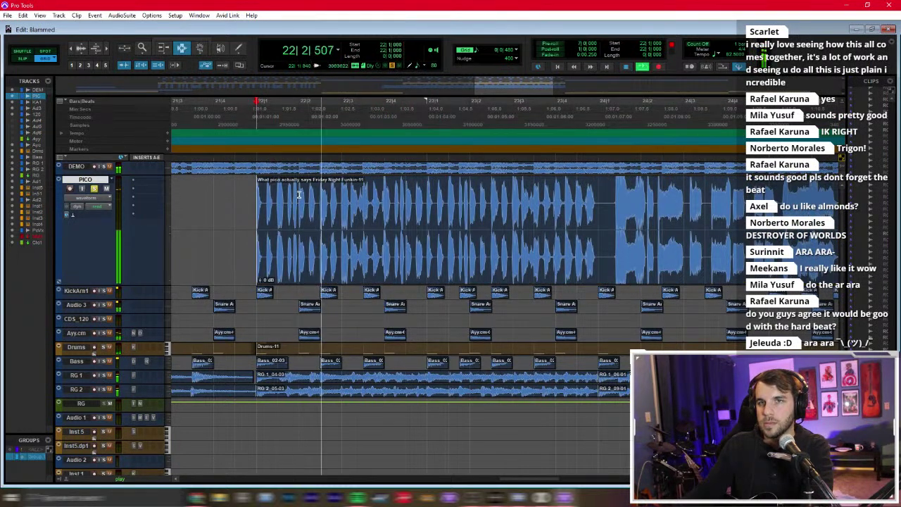
key("space")
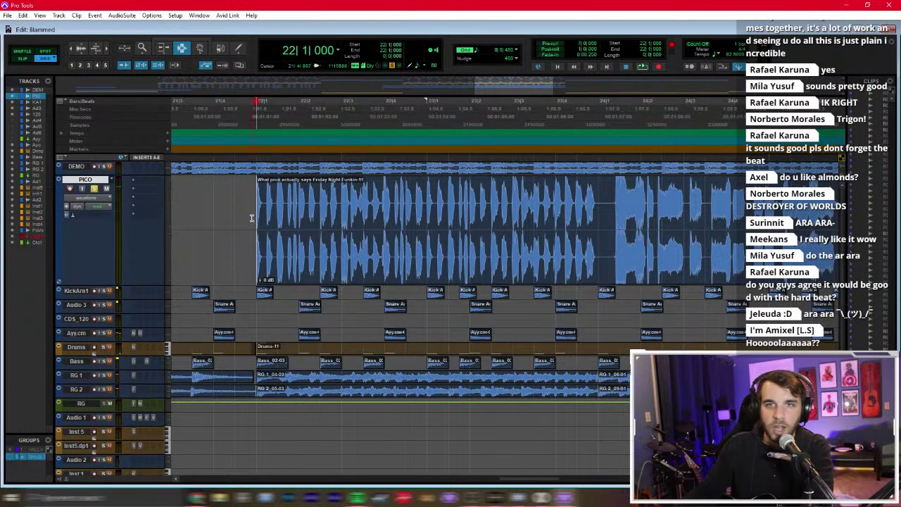
scroll(195, 221, "down", 5)
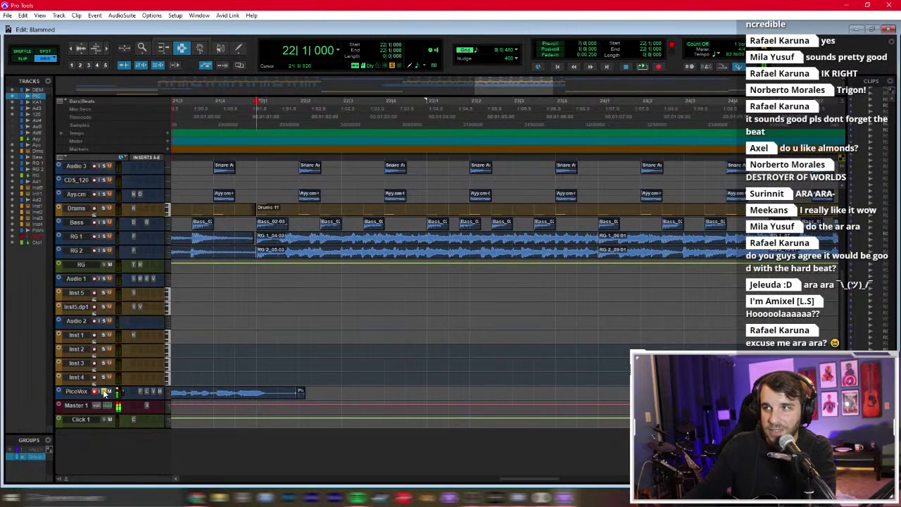
scroll(189, 320, "up", 5)
key("space")
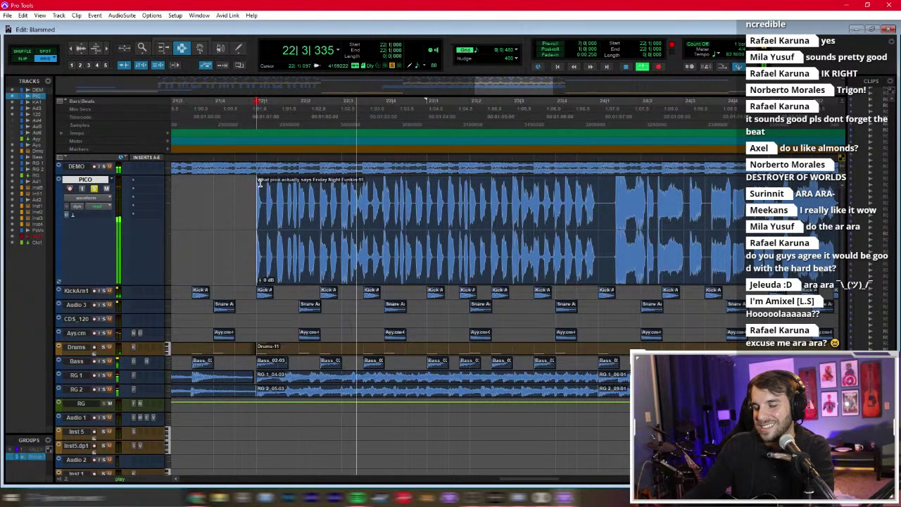
key("space")
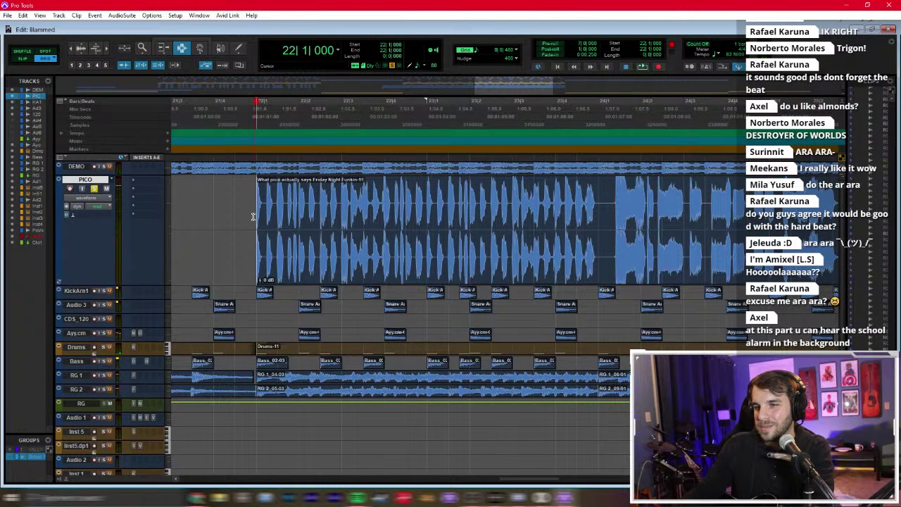
Step: Clear the PICO solo, mute PICO and rehearse the vocal phrase over the backing mix from bar 22, beat 1
scroll(131, 226, "down", 5)
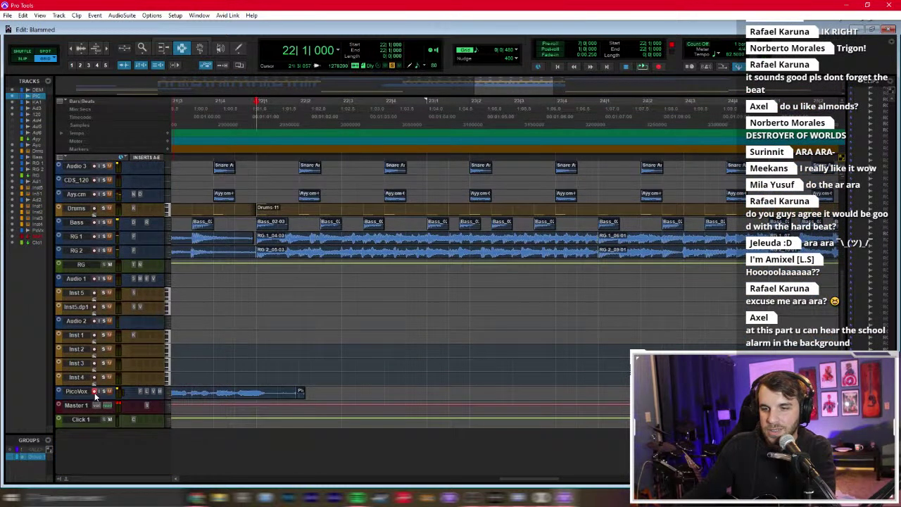
scroll(242, 300, "up", 5)
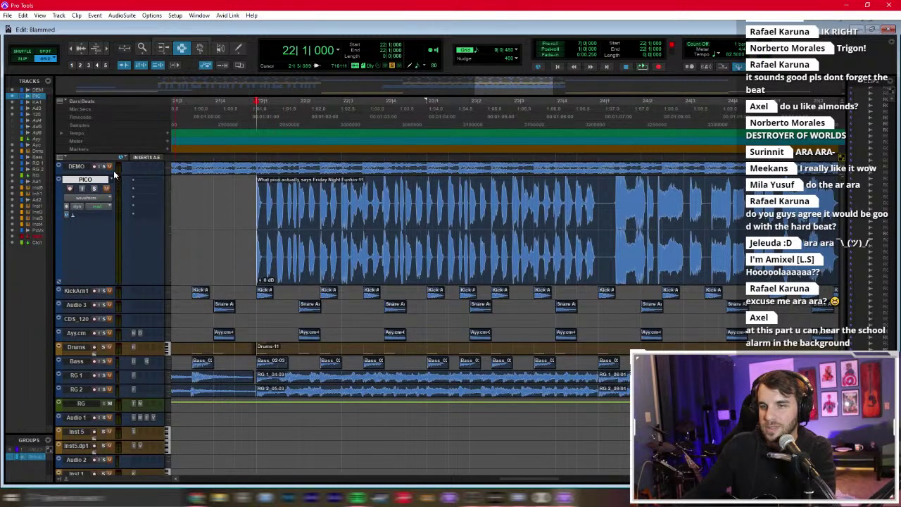
scroll(121, 410, "down", 5)
key("space")
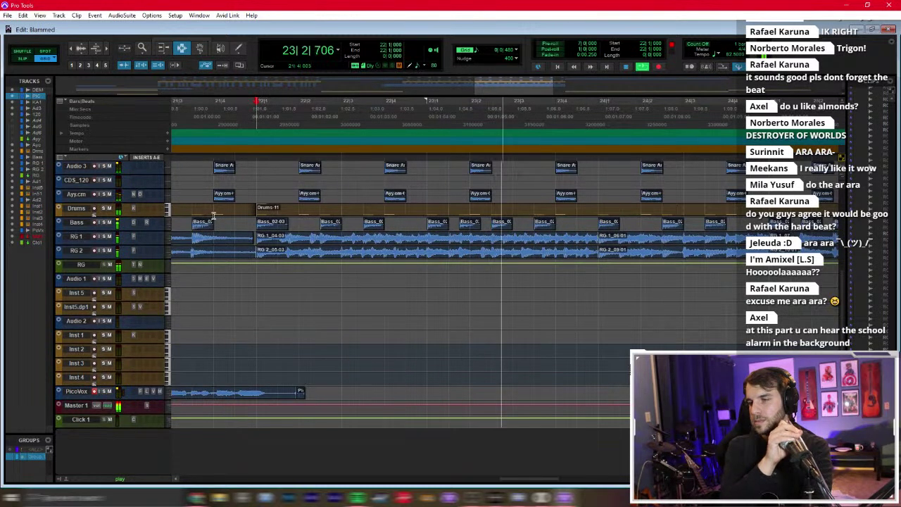
key("space")
key("space")
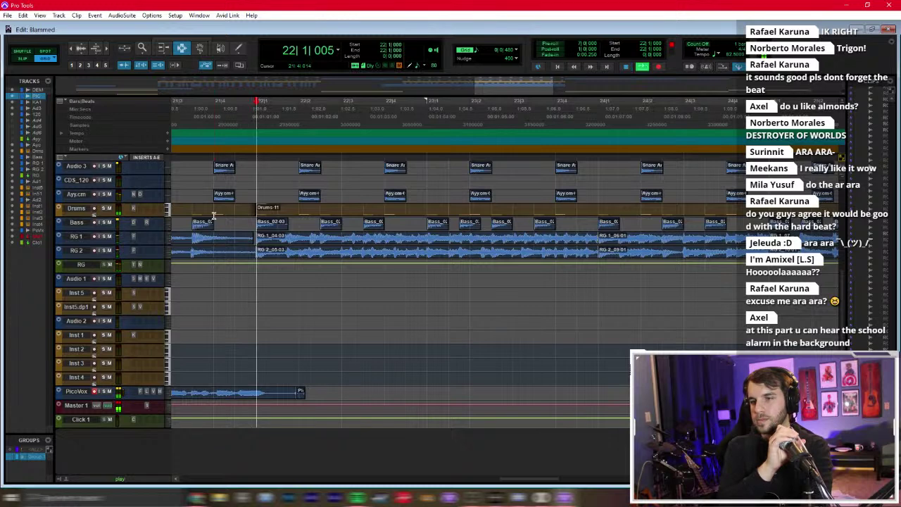
key("space")
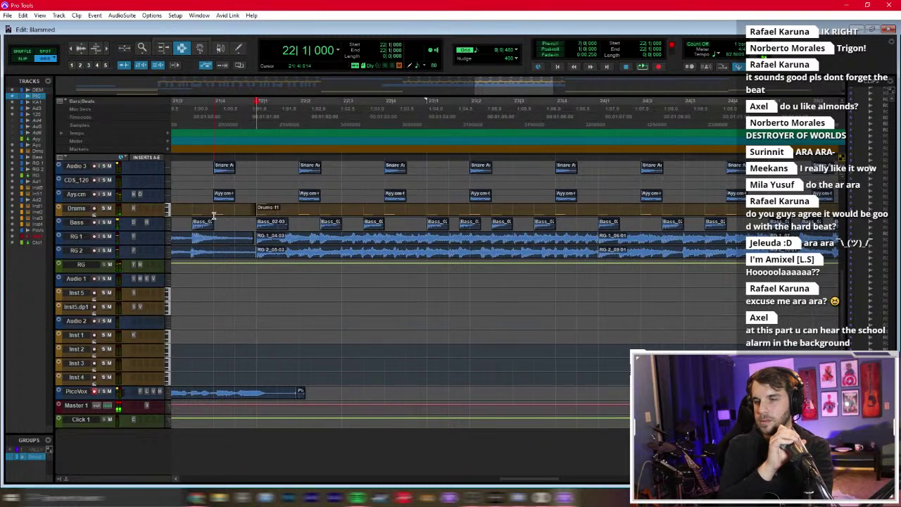
key("space")
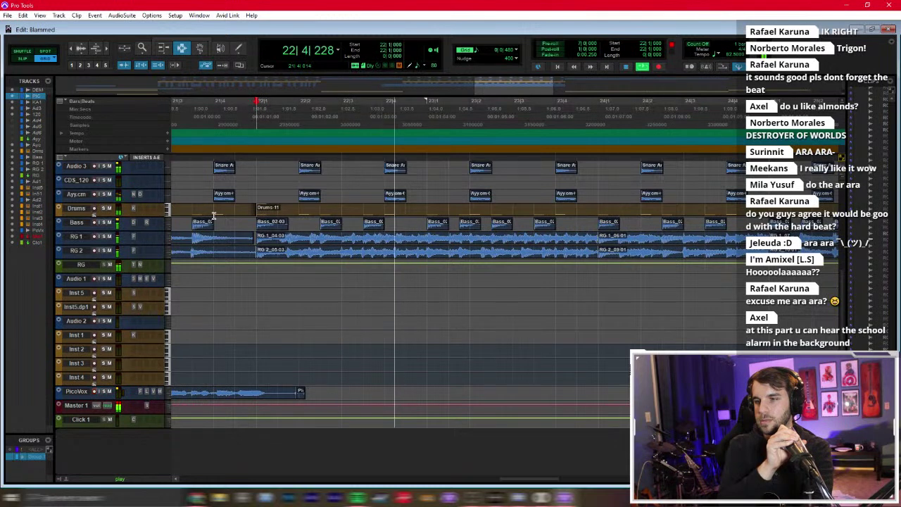
key("space")
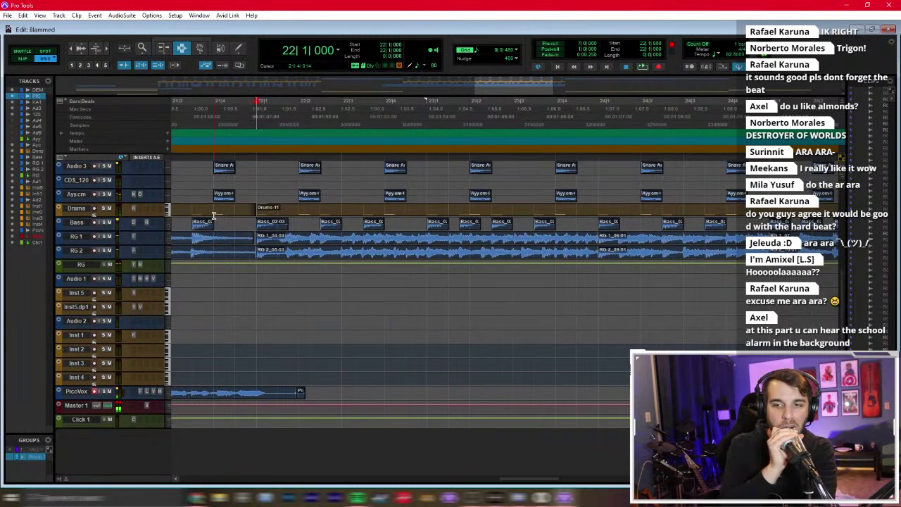
key("space")
key("space")
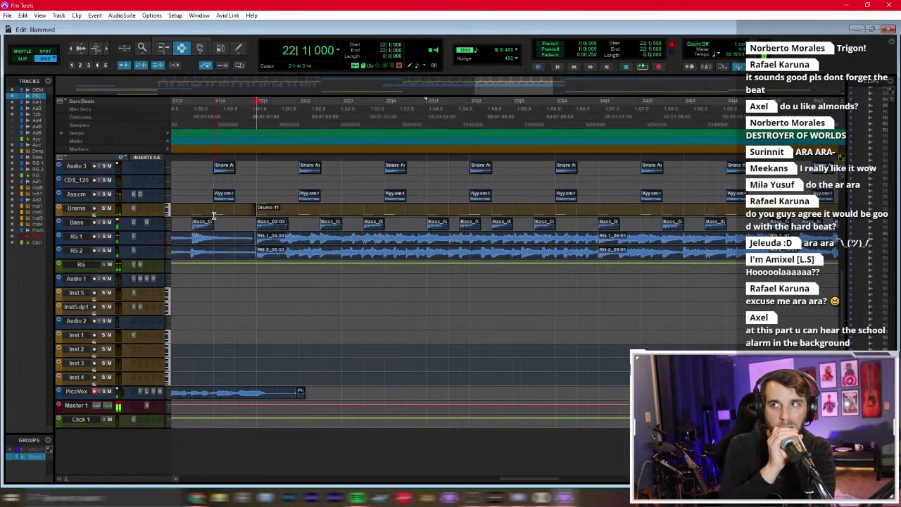
Step: Record repeated PicoVox takes of the phrase starting at bar 22, beat 1
key("space")
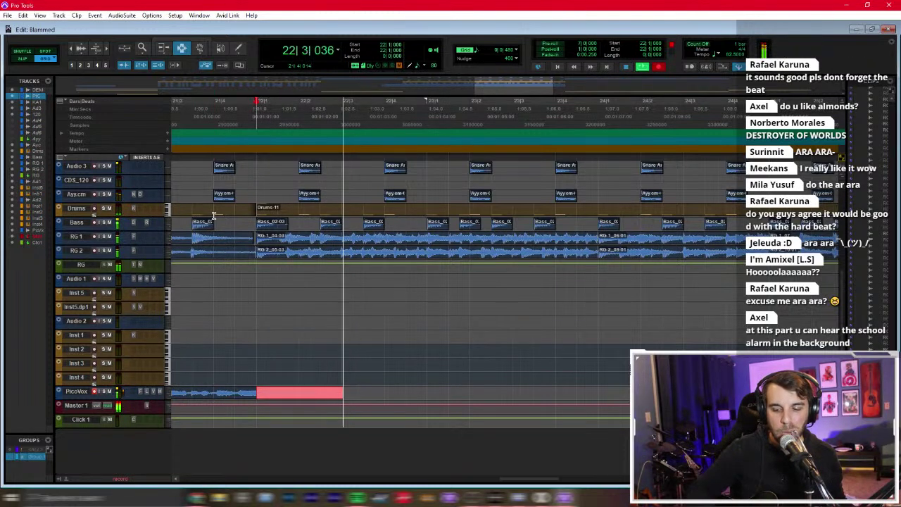
key("space")
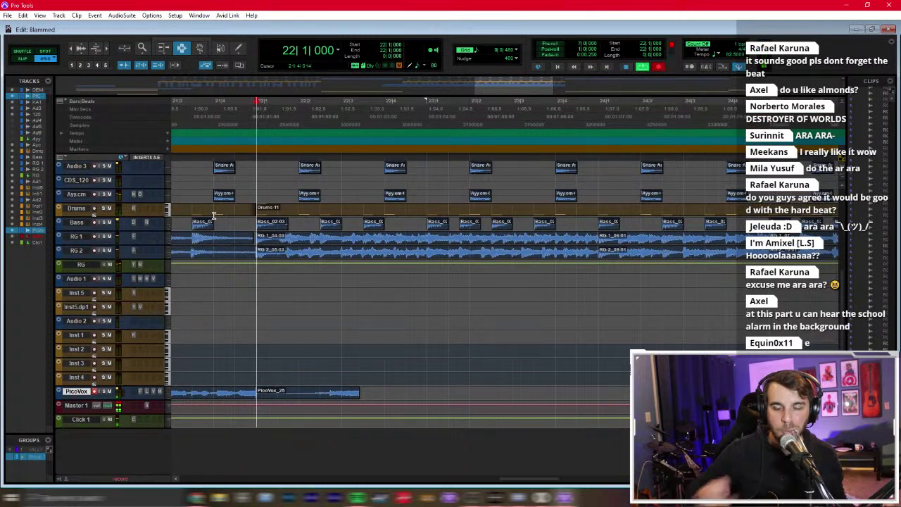
key("space")
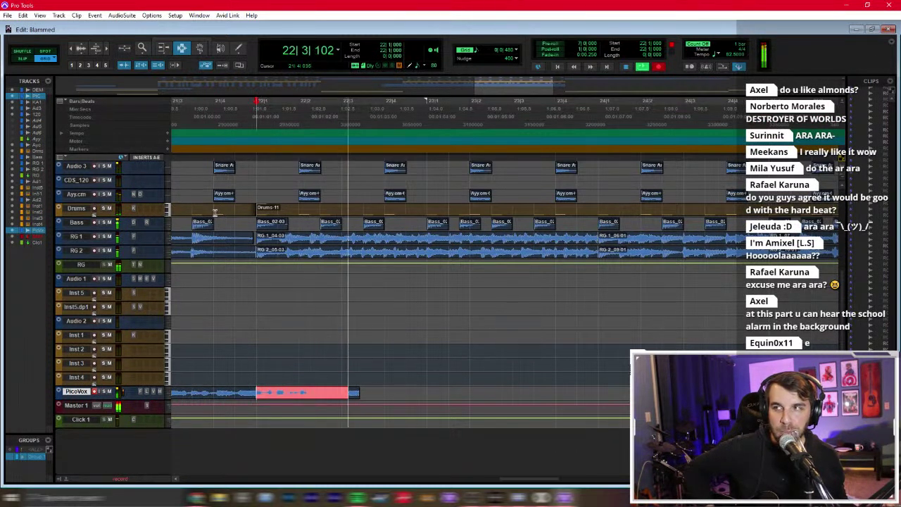
key("space")
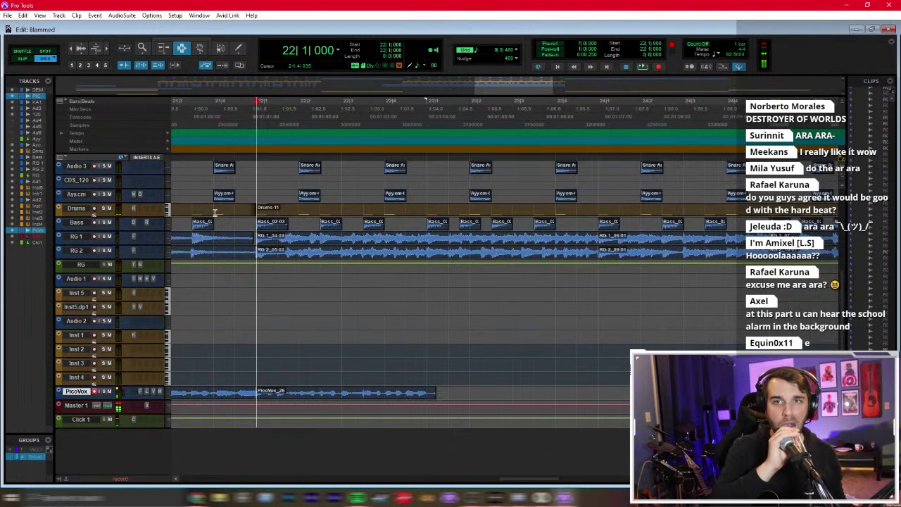
key("space")
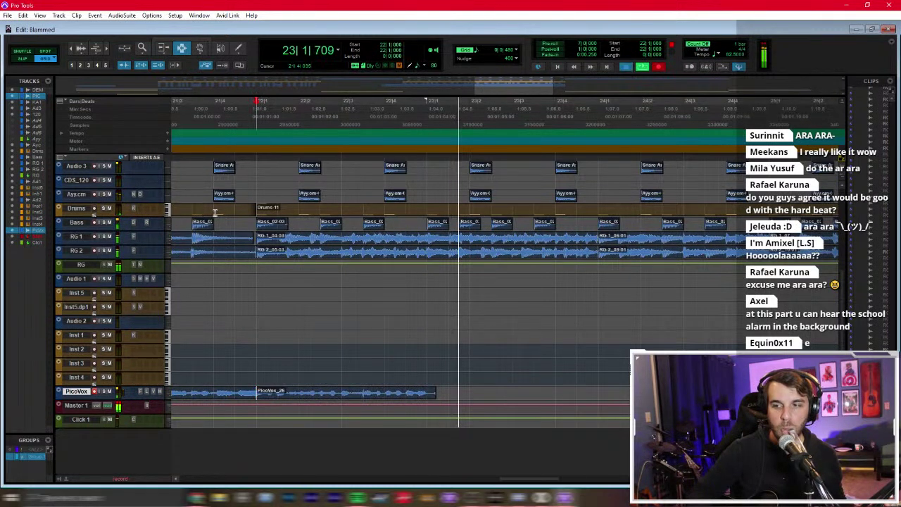
Step: Record the following PicoVox phrase starting at bar 23, beat 1
left_click(430, 398)
key("space")
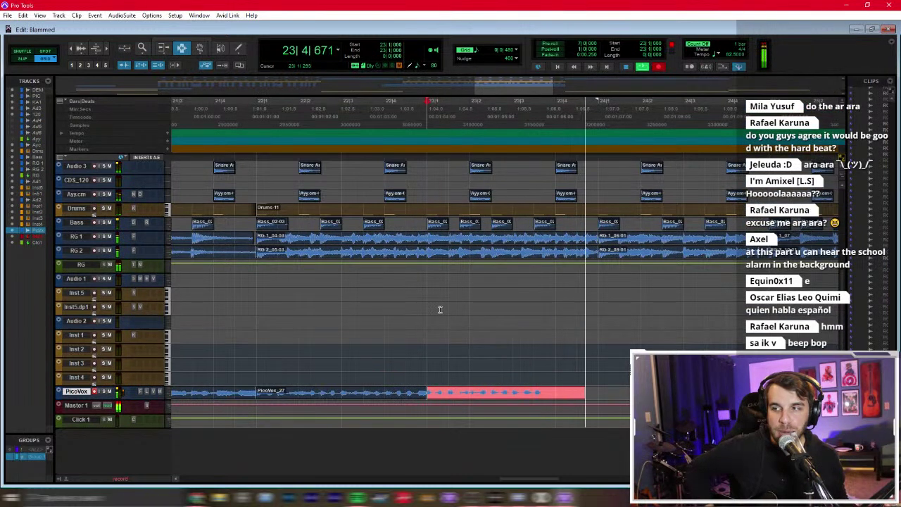
key("space")
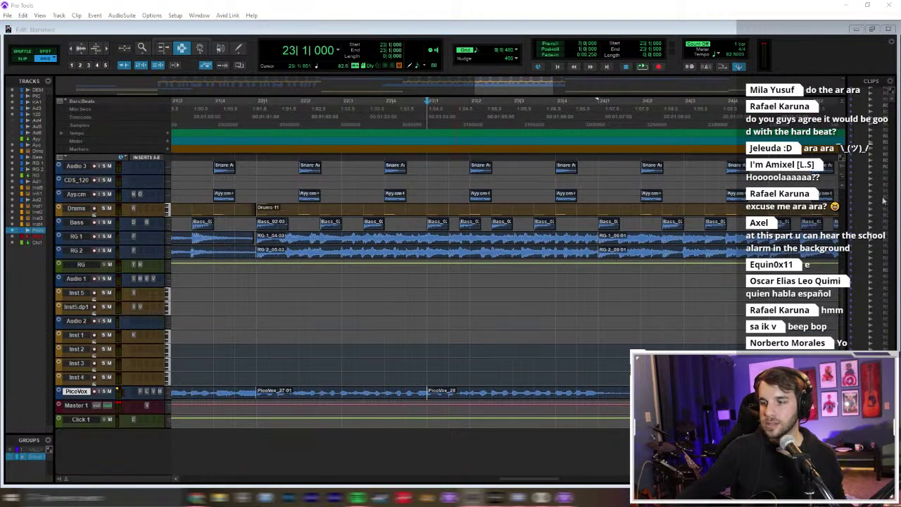
Step: Switch to the Discrete audio interface mixer to check the Headphones 2 mix, and close it
left_click(497, 498)
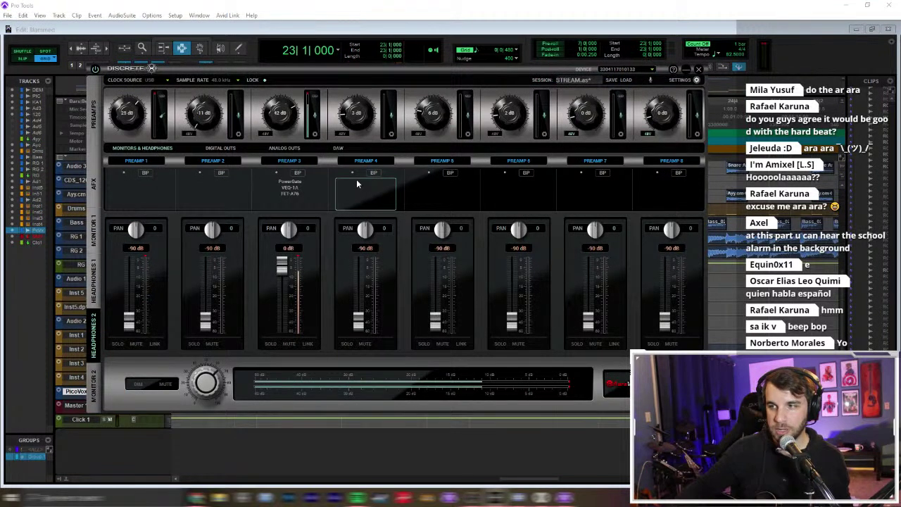
left_click(688, 71)
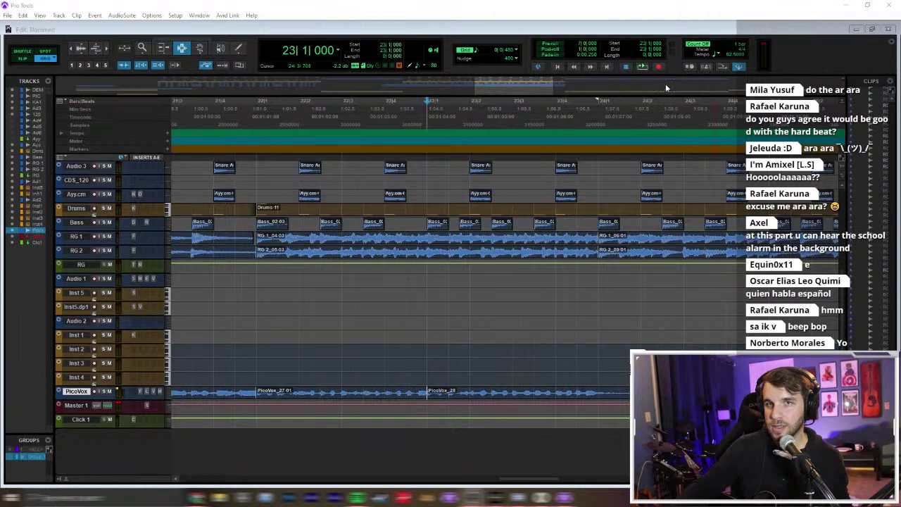
Step: Enlarge the PicoVox track and trim the near-silent start of the bar 21 clip to 21|2|000
left_click(315, 374)
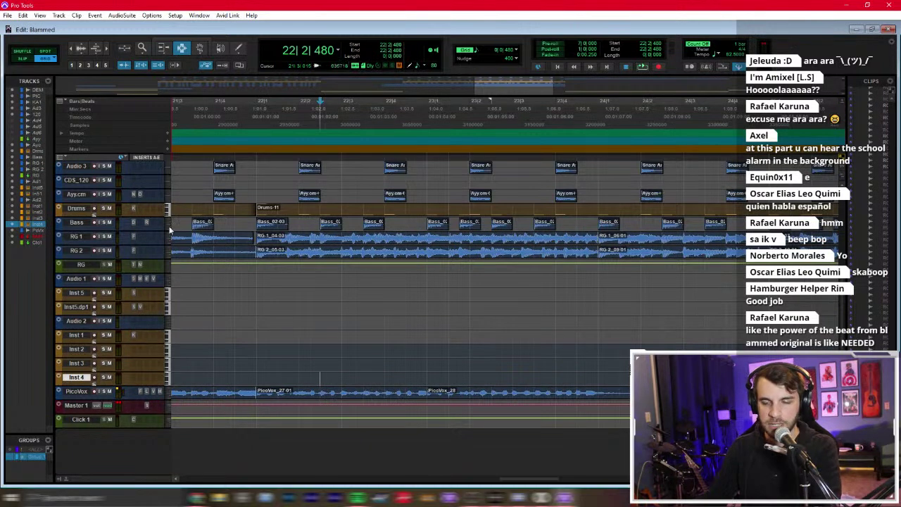
left_click(234, 374)
key("r")
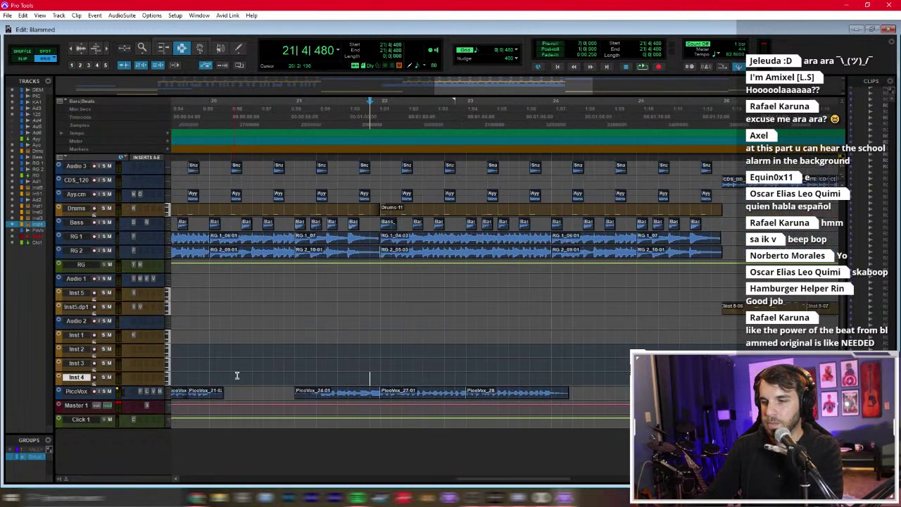
left_click(120, 398)
key("e")
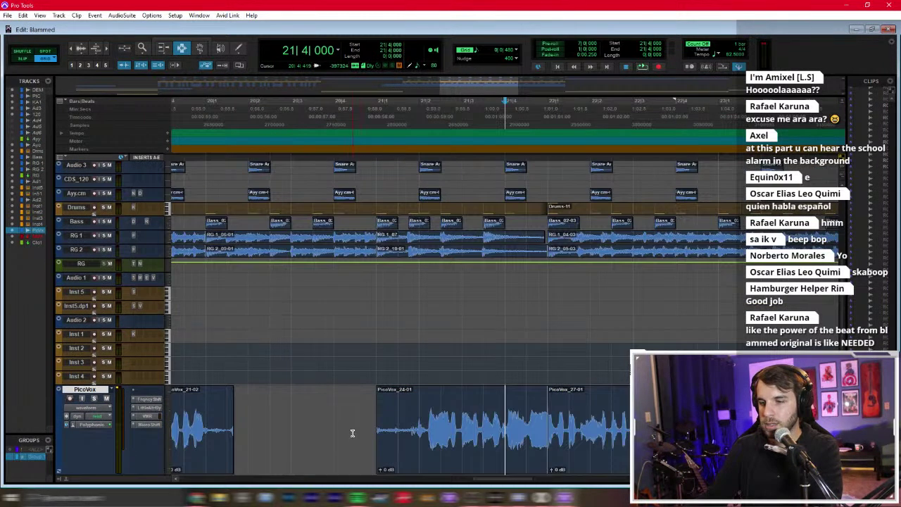
key("t")
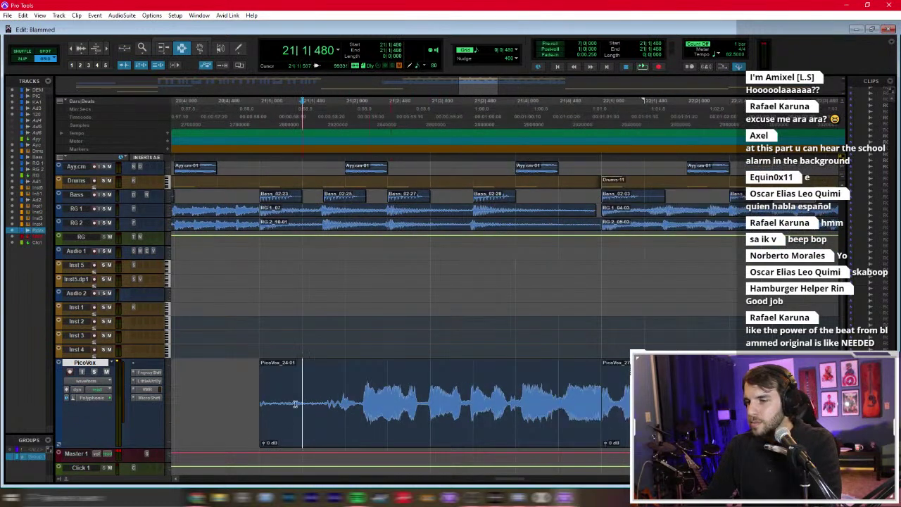
left_click(336, 403)
scroll(317, 406, "left", 10)
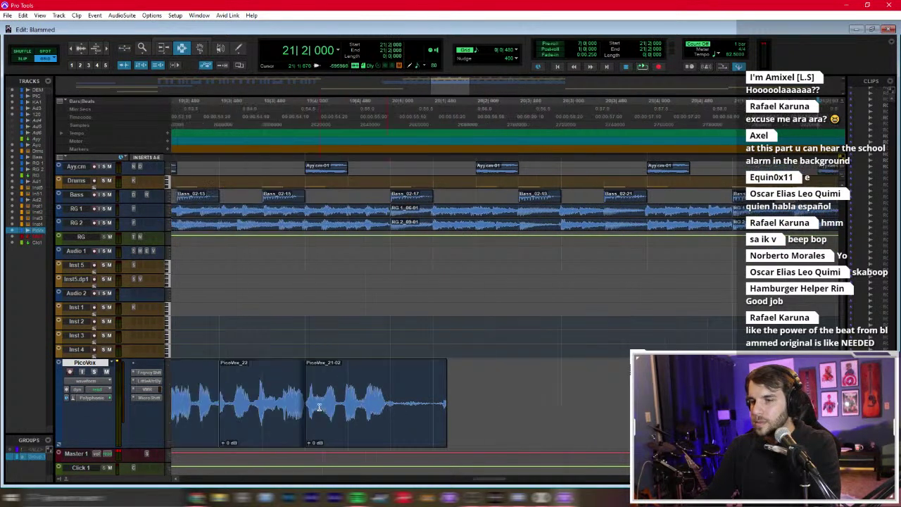
Step: Solo PicoVox and play back the recorded vocals from bar 18, beat 1
scroll(316, 407, "right", 5)
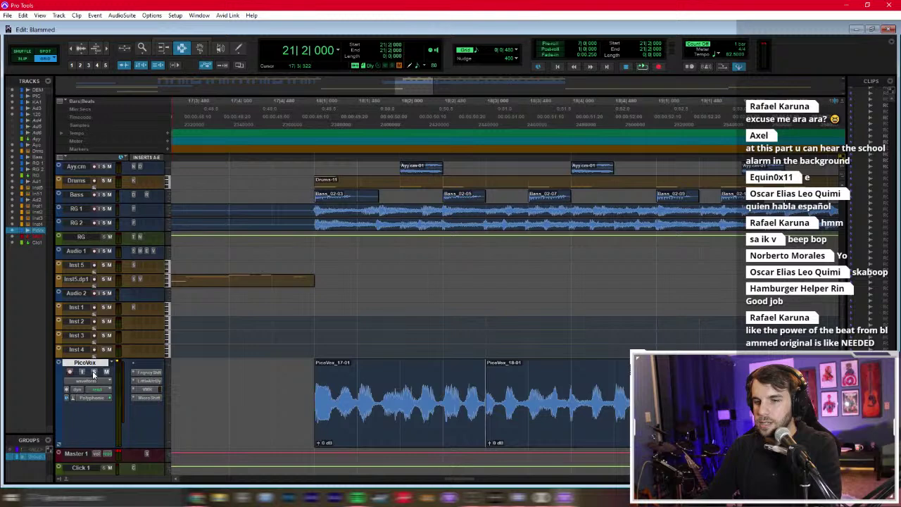
left_click(93, 371)
key("r")
key("r")
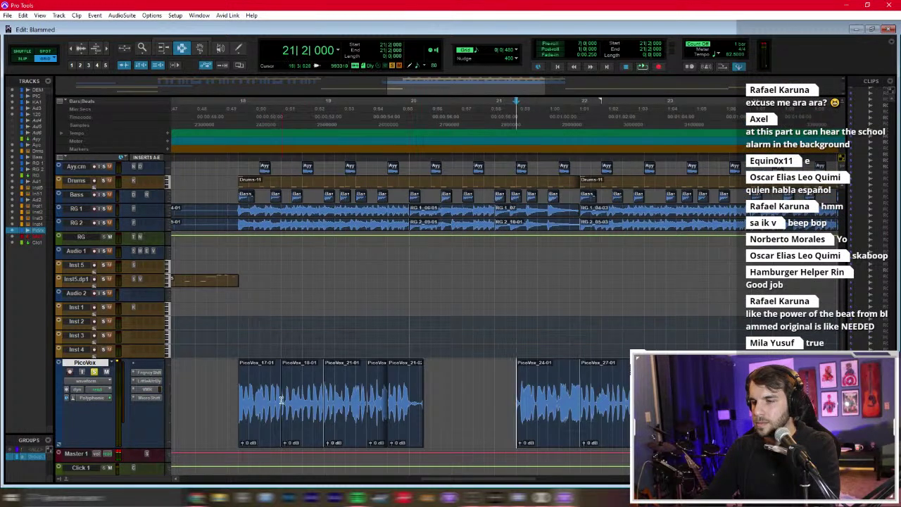
key("t")
key("t")
key("space")
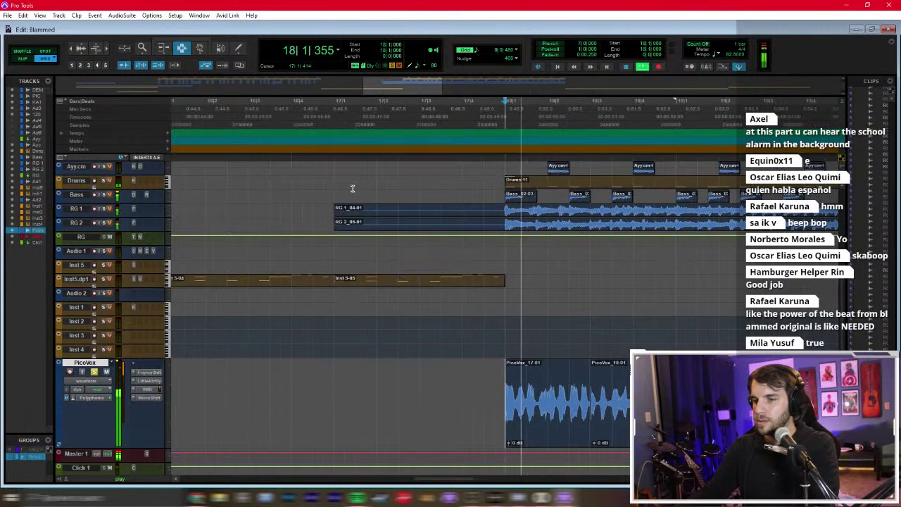
Step: Set the grid to 1/32 note and cut gaps in the PicoVox clip at 18|1|120, 18|1|360 and 18|1|600
key("space")
left_click(517, 49)
left_click(536, 99)
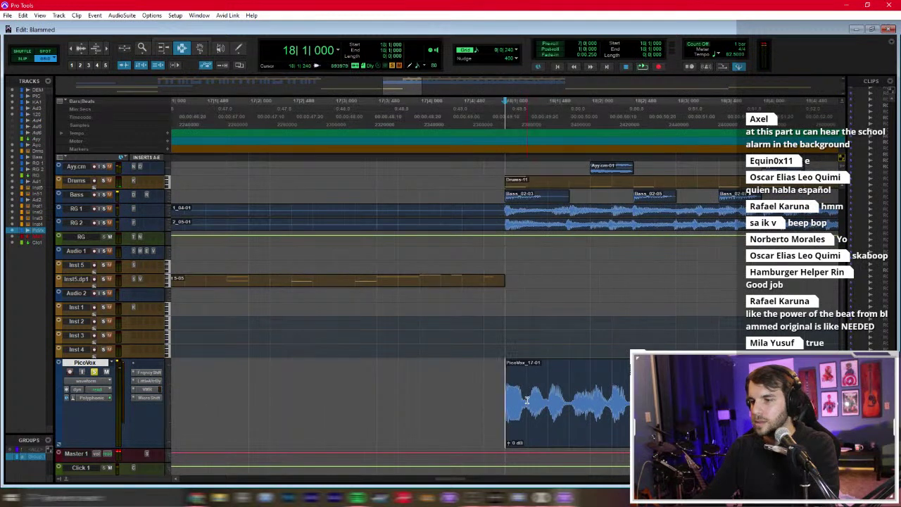
left_click(515, 50)
left_click(534, 104)
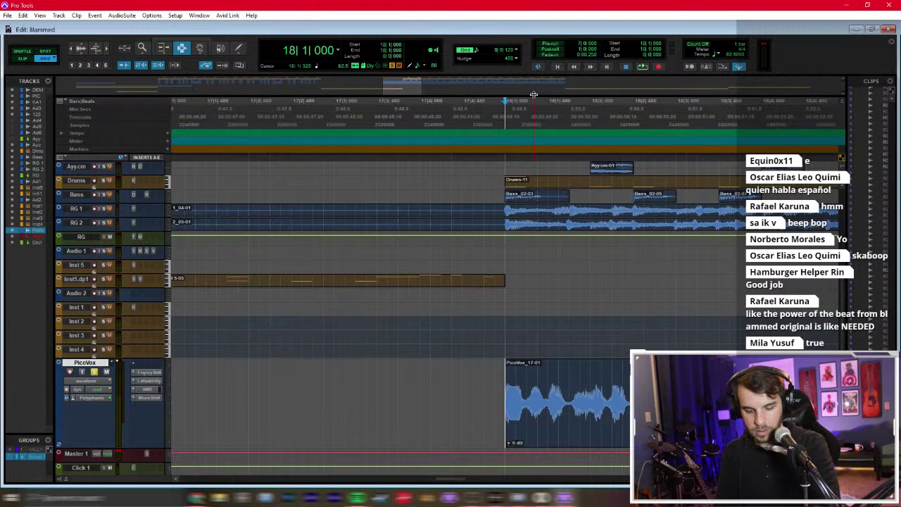
left_click_drag(512, 412, 565, 410)
key("Delete")
key("Delete")
key("Delete")
Step: Play back the separated PicoVox syllables from 18|1|000 and check the PICO reference waveform
left_click(504, 409)
key("space")
key("space")
scroll(450, 296, "up", 5)
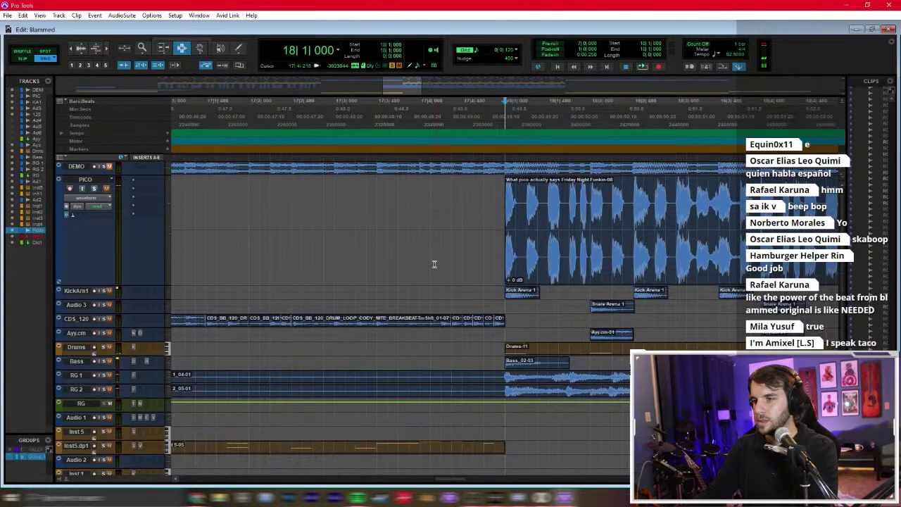
key("space")
scroll(453, 362, "down", 5)
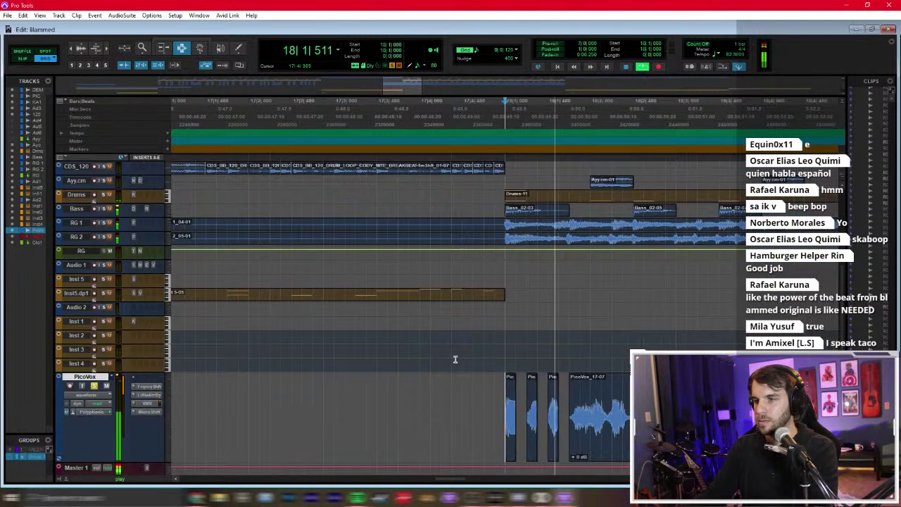
key("space")
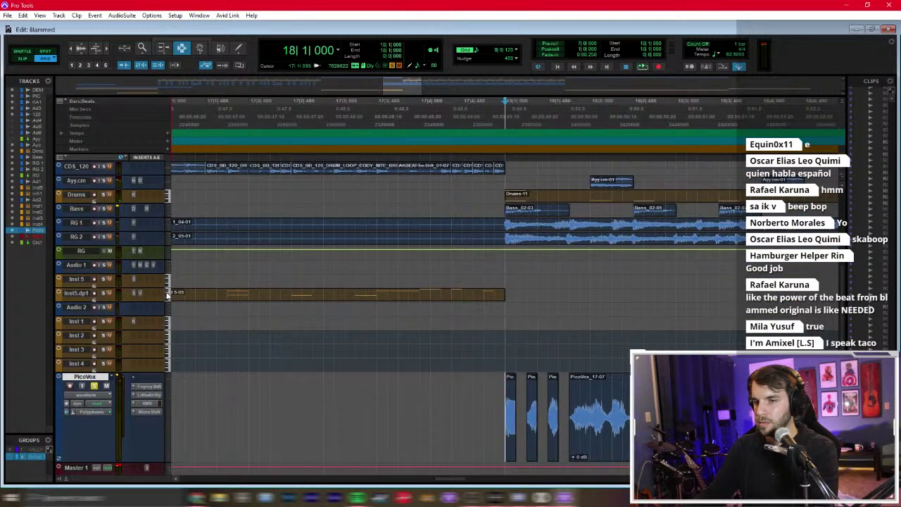
Step: Shrink the height of all tracks, and reduce the tracks from KickArn1 through Inst 4 even further
left_click(168, 295)
left_click(202, 362)
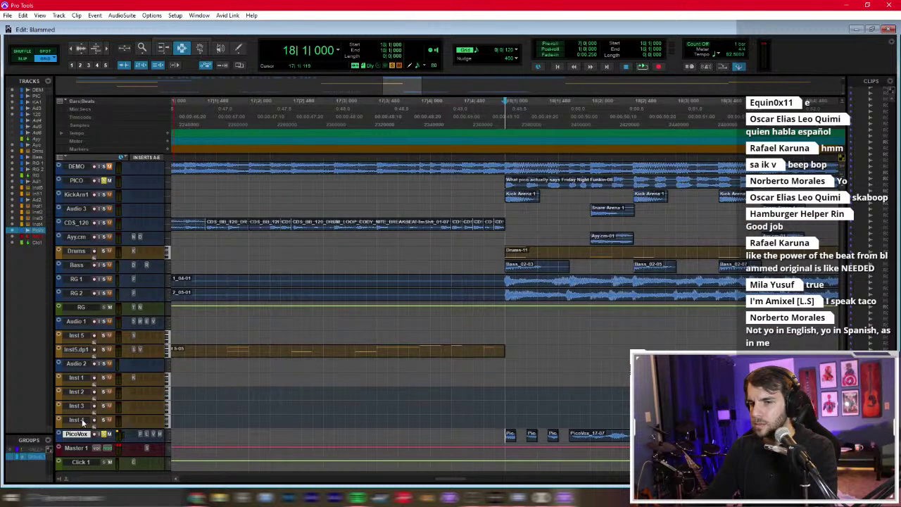
left_click(78, 420)
left_click(77, 195, "shift")
left_click(165, 199)
left_click(173, 208)
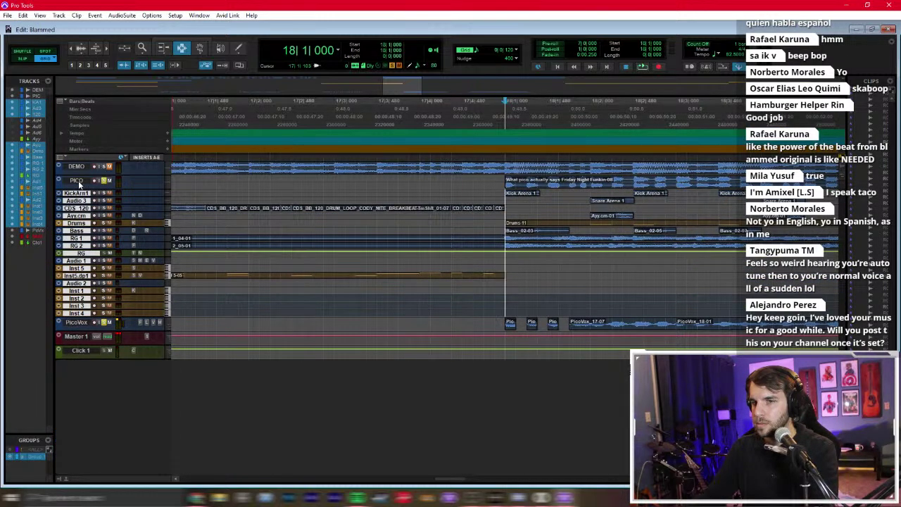
Step: Enlarge the PICO and PicoVox tracks together to compare their waveforms
left_click(78, 183)
left_click(78, 322, "ctrl")
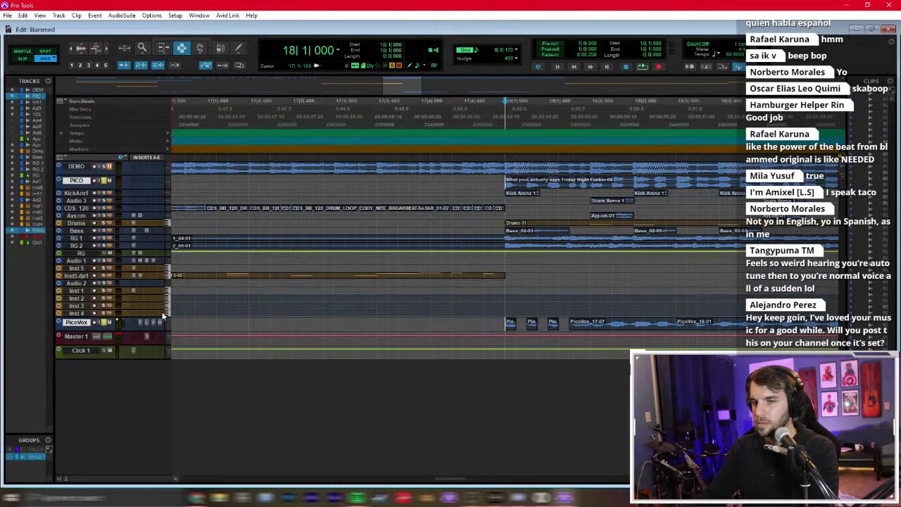
left_click(164, 323)
left_click(192, 352)
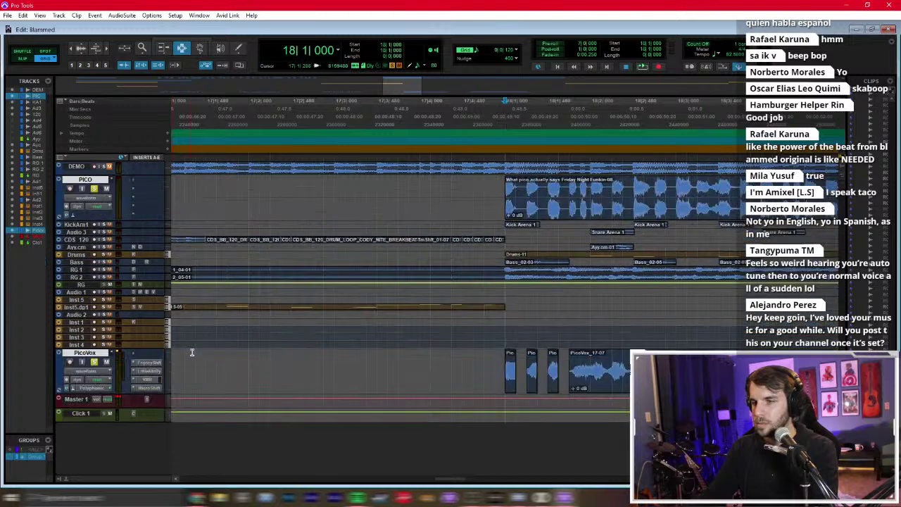
Step: Play back PicoVox against the PICO reference from 18|1|000
left_click(549, 382)
key("ctrl+]")
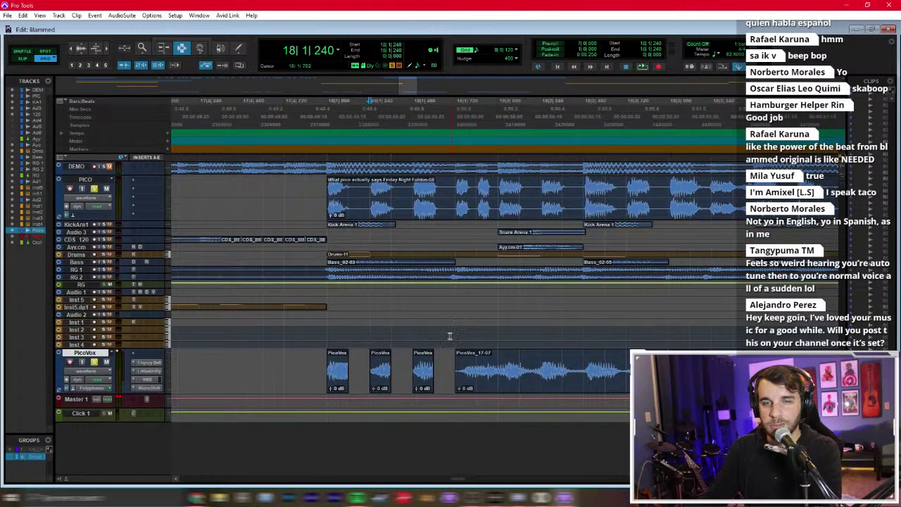
left_click(328, 364)
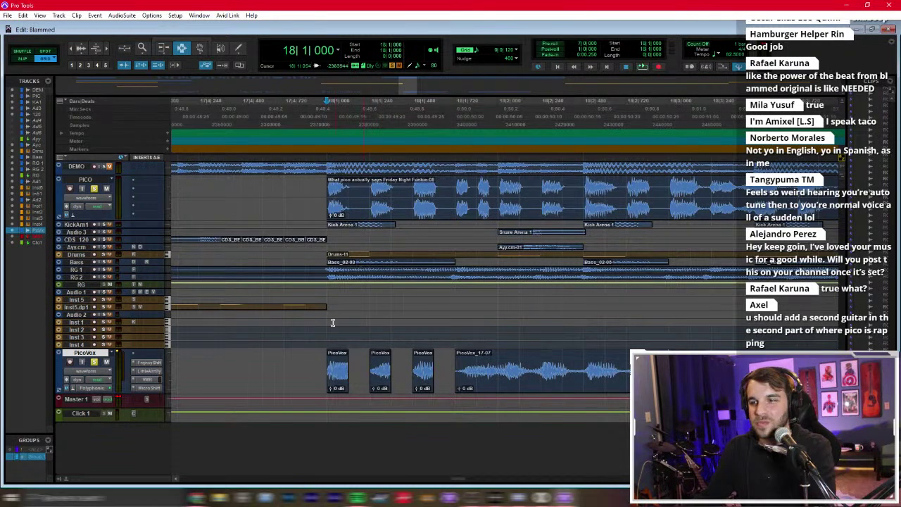
key("space")
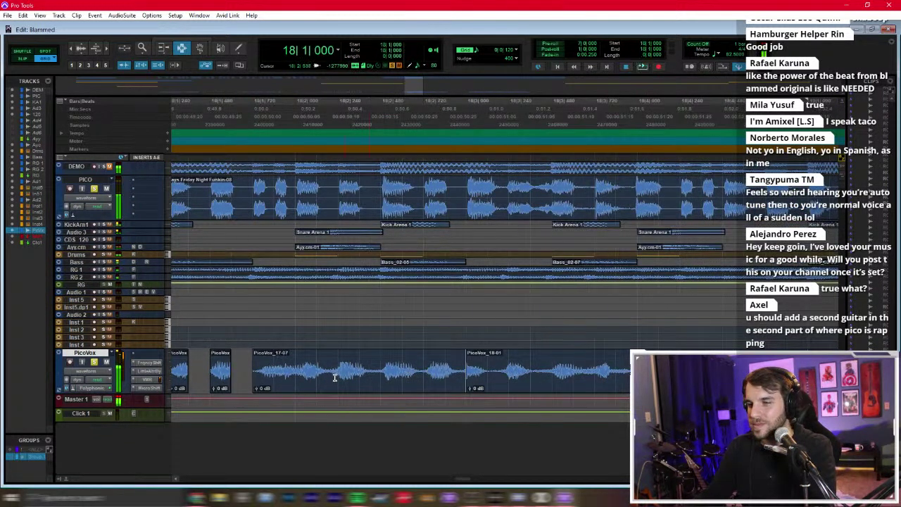
Step: On a 1/64-note grid, cut PicoVox gaps at 18|1|780 and 18|1|900 to leave two short syllables
left_click_drag(342, 372, 356, 371)
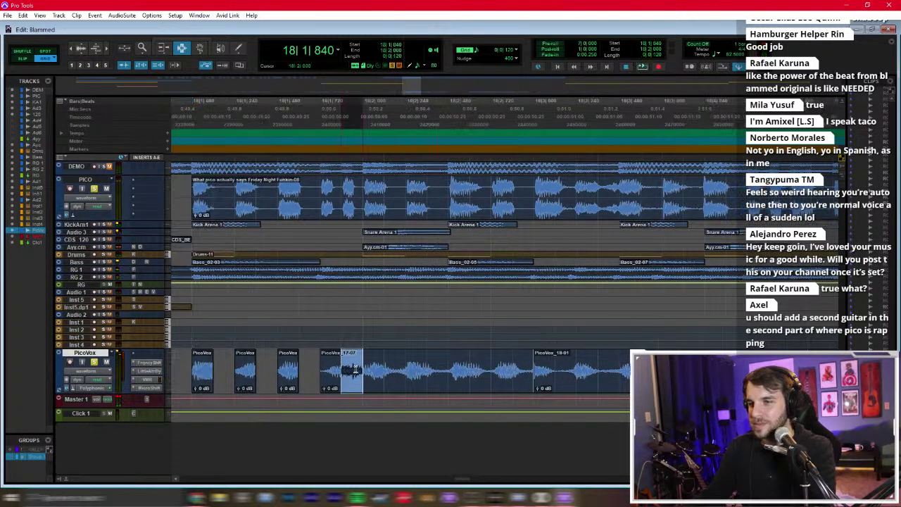
left_click(506, 58)
left_click(536, 104)
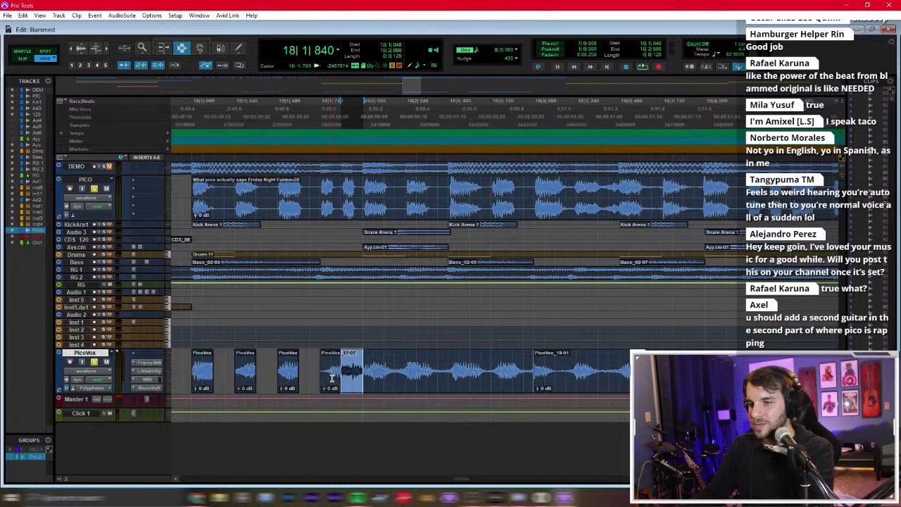
left_click(332, 379)
key("ctrl+e")
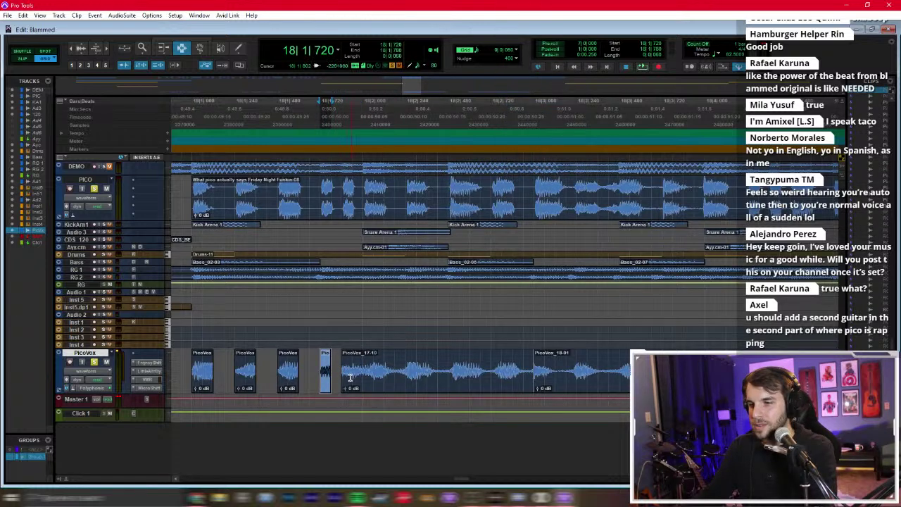
left_click_drag(352, 378, 358, 373)
key("ctrl+e")
Step: Return the grid to 1/32 note, cut the gaps between PicoVox syllables across bar 18, beat 2, and play them back
left_click(507, 49)
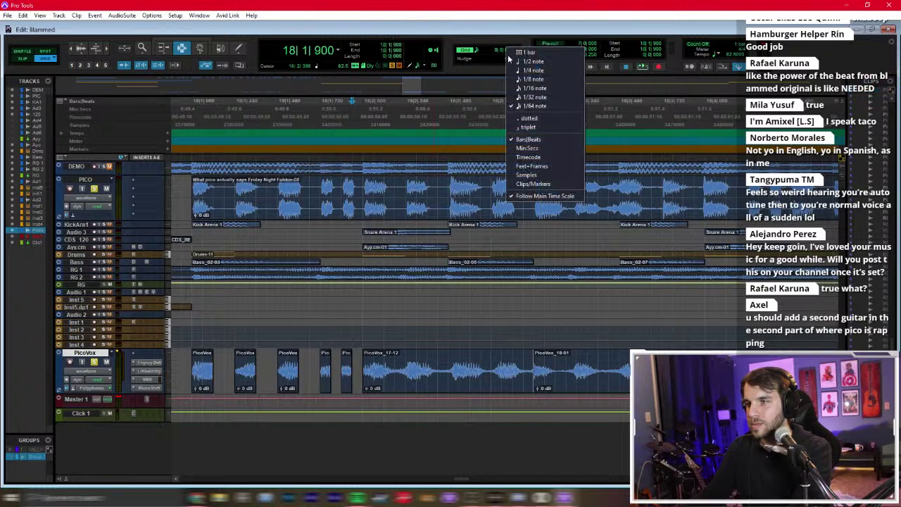
left_click(539, 96)
left_click_drag(384, 373, 534, 373)
key("Delete")
key("Delete")
key("Delete")
key("Delete")
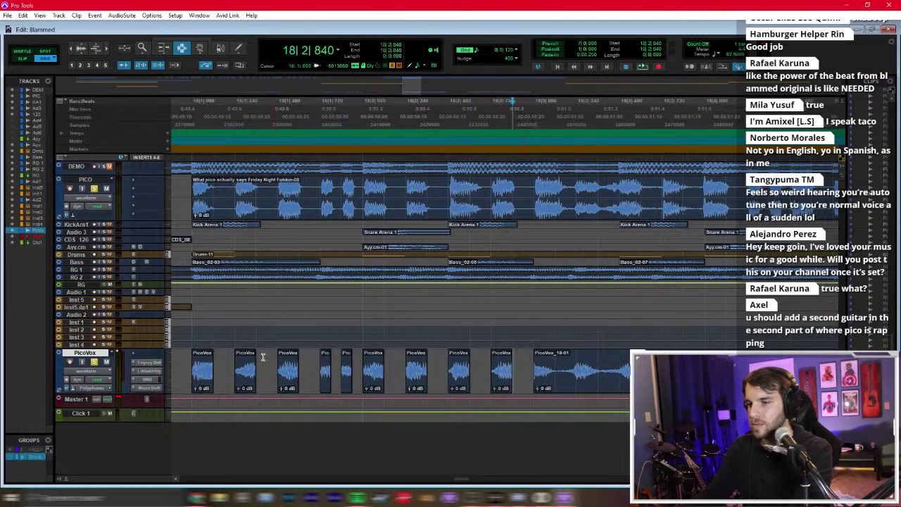
key("space")
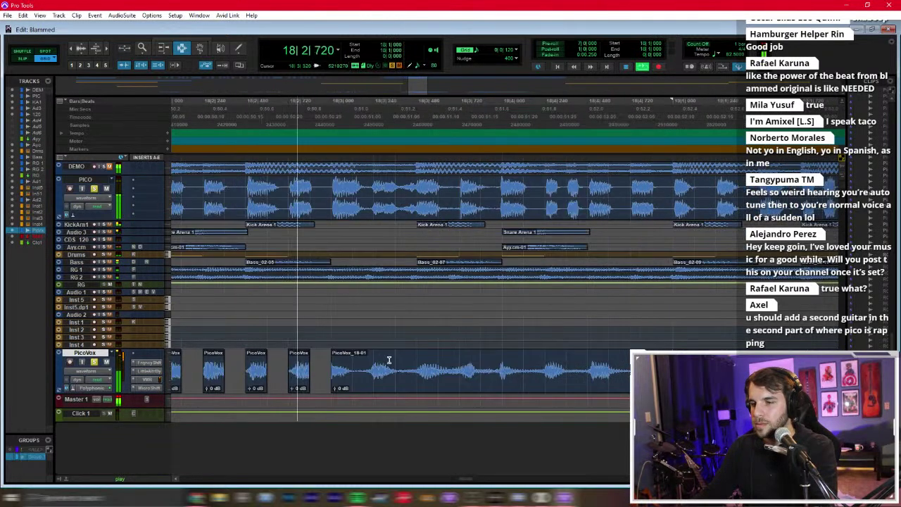
Step: Cut the gaps between PicoVox syllables across bar 18, beat 3, and extend the start of the clip at 18|3|480 slightly earlier
left_click_drag(351, 381, 503, 373)
key("Delete")
key("Delete")
key("Delete")
key("Delete")
key("F6")
left_click_drag(417, 381, 407, 381)
key("F7")
Step: Cut the PicoVox gaps at 18|4|120 and 18|4|360
left_click_drag(524, 373, 588, 374)
key("Delete")
key("Delete")
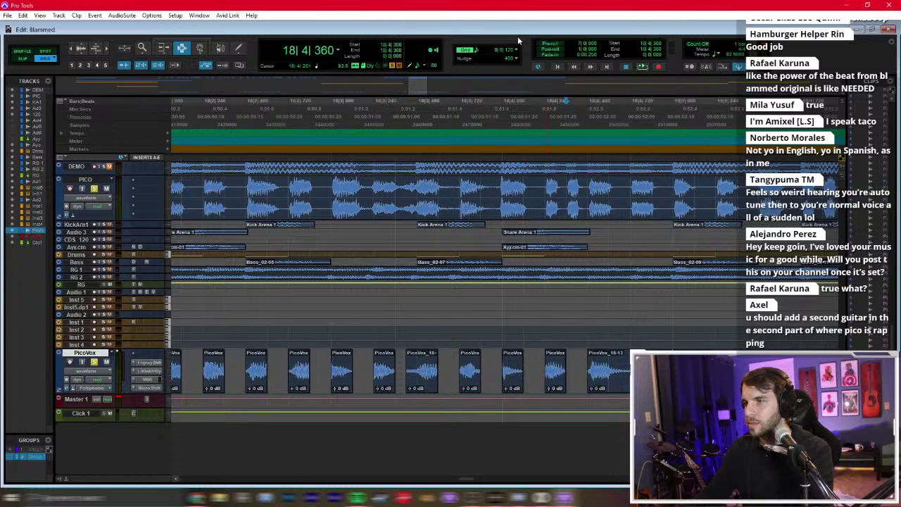
left_click(516, 50)
left_click(542, 87)
left_click(514, 51)
left_click(544, 98)
left_click(596, 250)
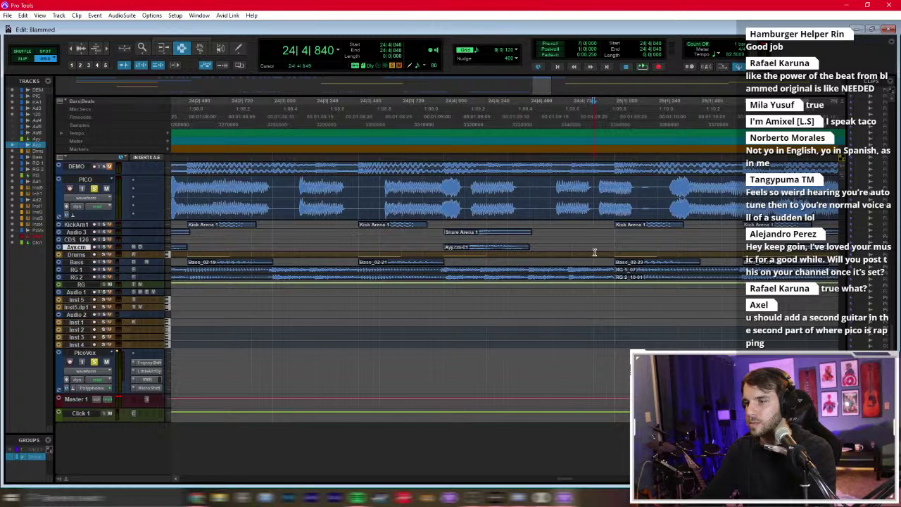
scroll(407, 354, "left", 10)
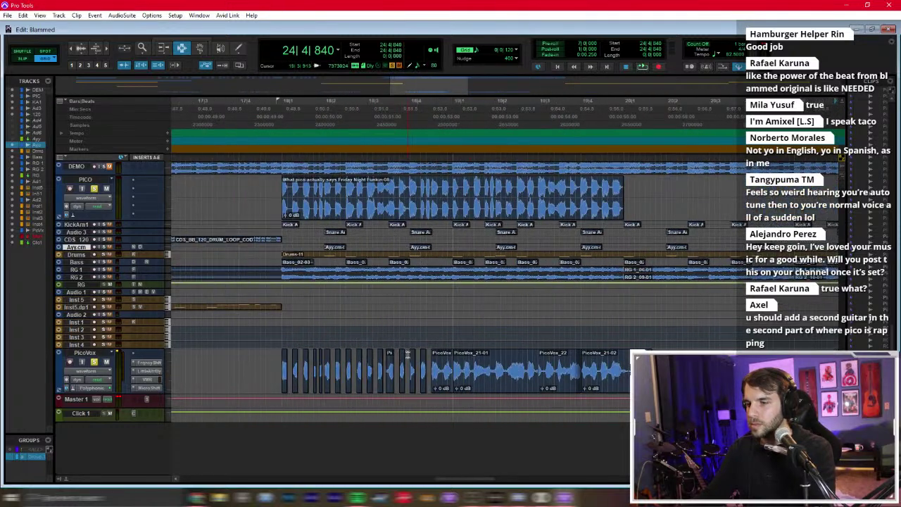
left_click(420, 339)
scroll(454, 337, "up", 3)
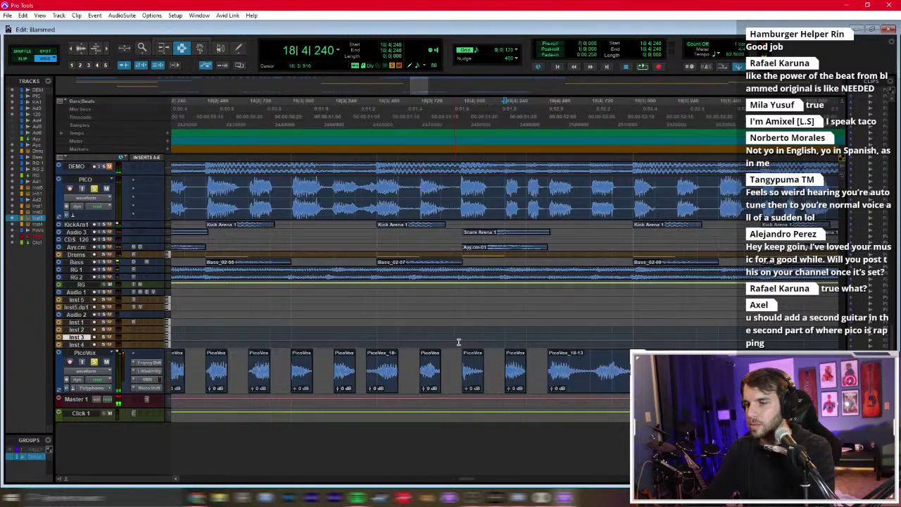
Step: On a 1/64-note grid, make two short PicoVox hits at 18|4|240 and 18|4|360, and cut the gaps through the rest of beat 4
left_click(525, 374)
double_click(517, 368)
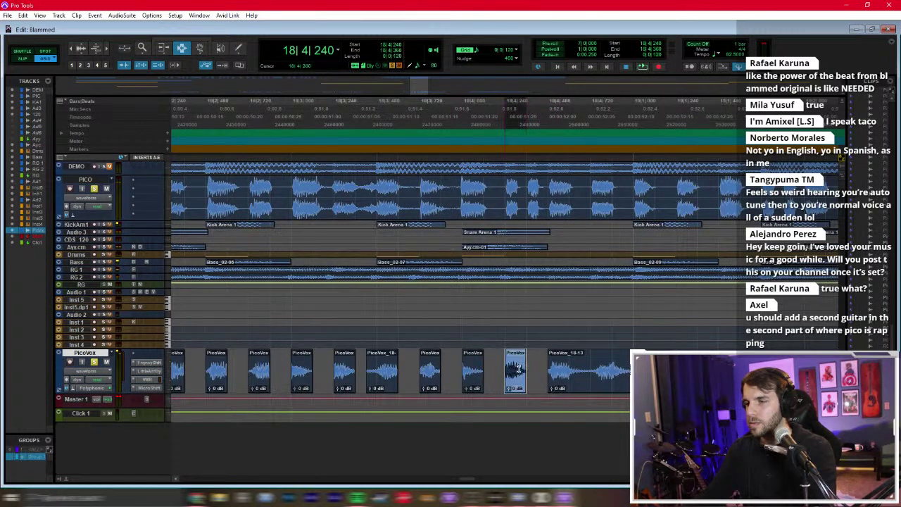
left_click(518, 54)
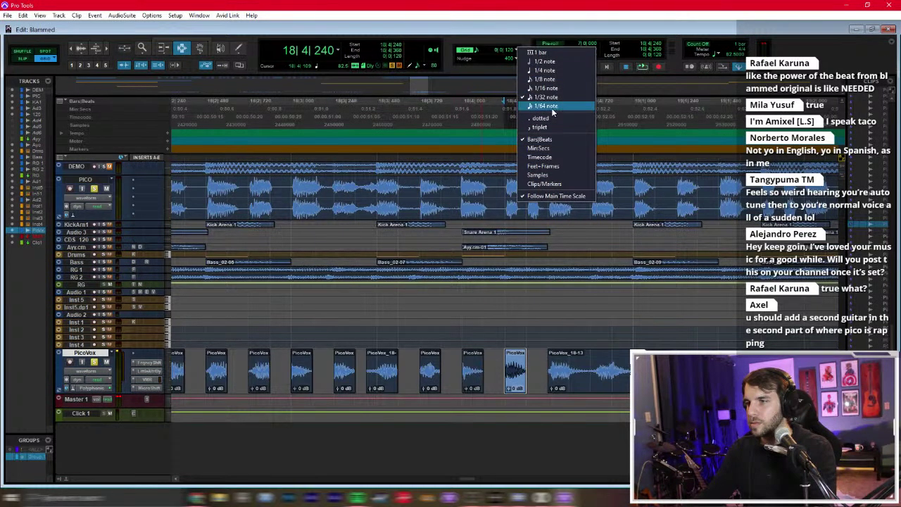
left_click(547, 105)
left_click(504, 376)
left_click(522, 371)
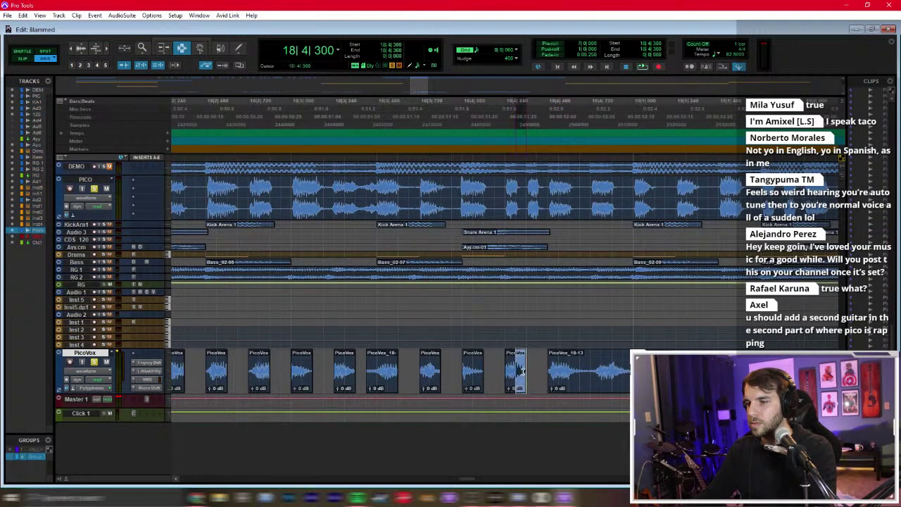
left_click_drag(520, 350, 595, 372)
left_click_drag(609, 374, 625, 372)
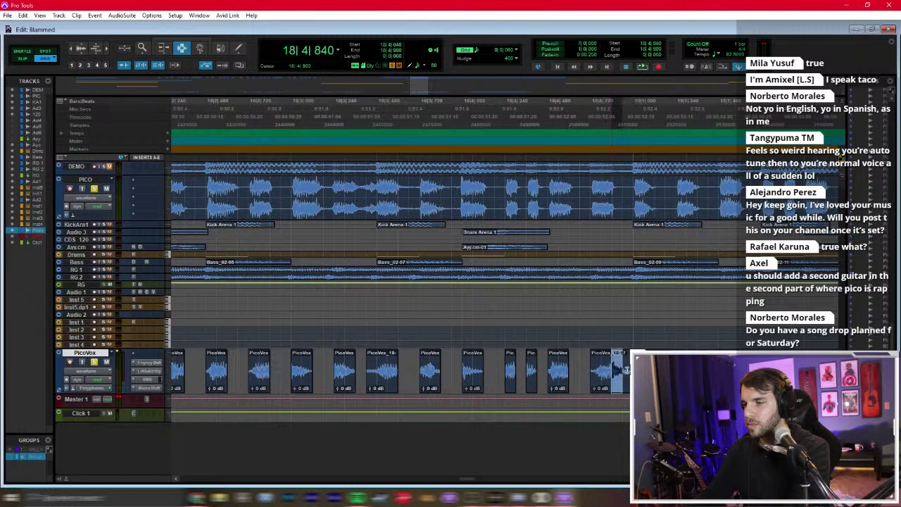
Step: Set the grid to 1/32 note and cut the PicoVox gaps from bar 19, beat 1 into beat 2, matching the PICO reference
right_click(525, 190)
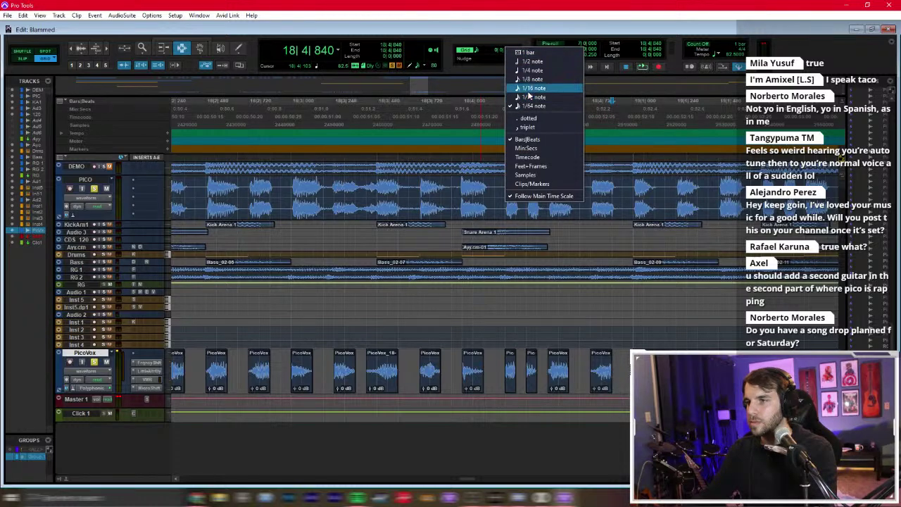
left_click(529, 99)
scroll(525, 190, "right", 3)
left_click(529, 370)
left_click_drag(574, 370, 628, 366)
left_click_drag(692, 370, 713, 370)
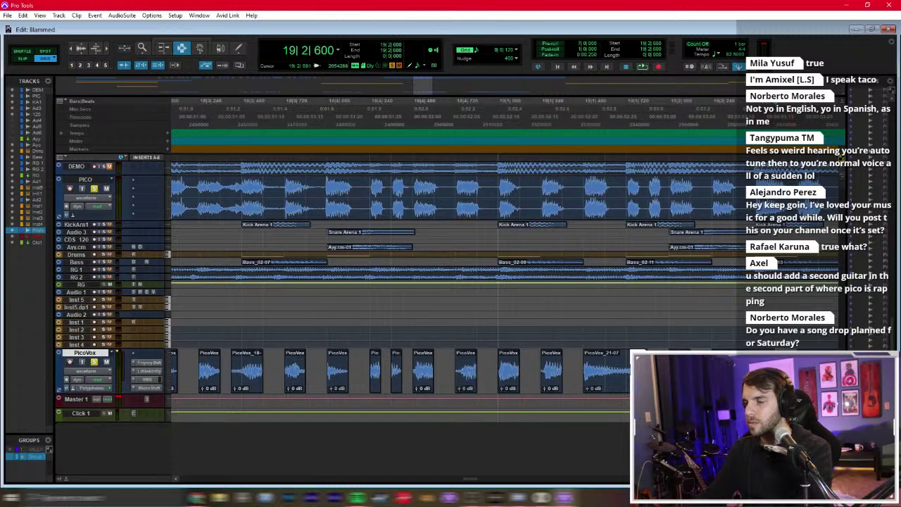
Step: Cut the gaps between PicoVox syllables from 19|2|600 through 19|3|840
scroll(458, 211, "right", 5)
key("Delete")
left_click_drag(491, 373, 631, 373)
left_click(506, 379)
key("Delete")
key("Delete")
key("Delete")
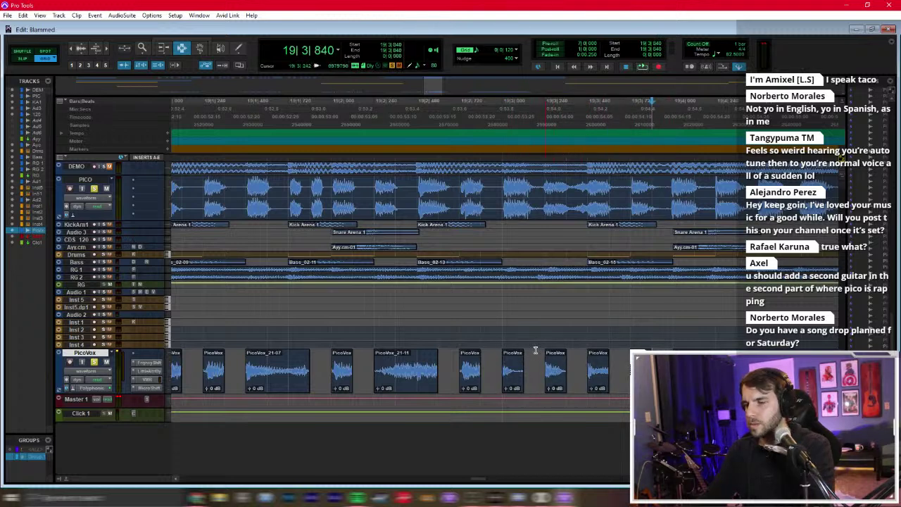
Step: Play back the tightened PicoVox phrase in bars 18 and 19 against the PICO reference
key("ctrl+bracketleft")
key("ctrl+bracketleft")
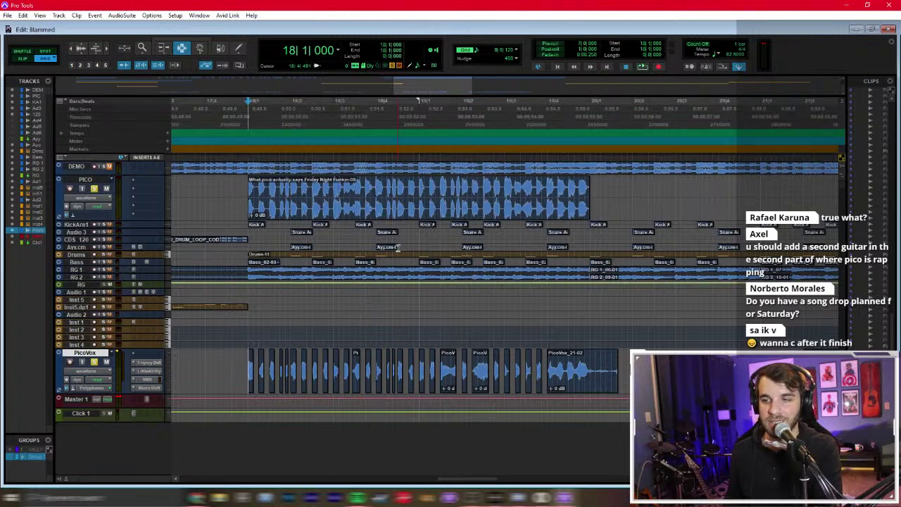
key("space")
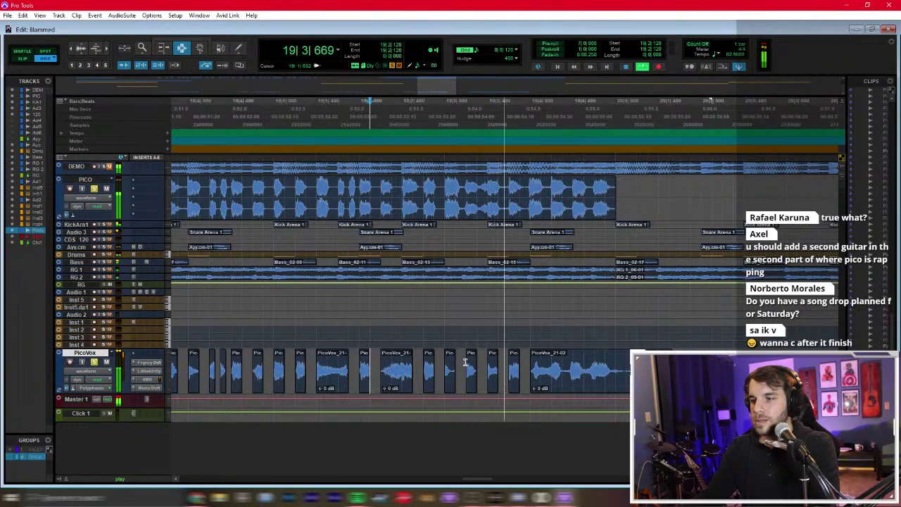
key("space")
Step: Cut the gaps between PicoVox syllables across bar 19, beat 4, and clean up the phrase's end at 20|1|000
left_click_drag(535, 375, 568, 375)
key("ctrl+bracketright")
key("Delete")
key("Delete")
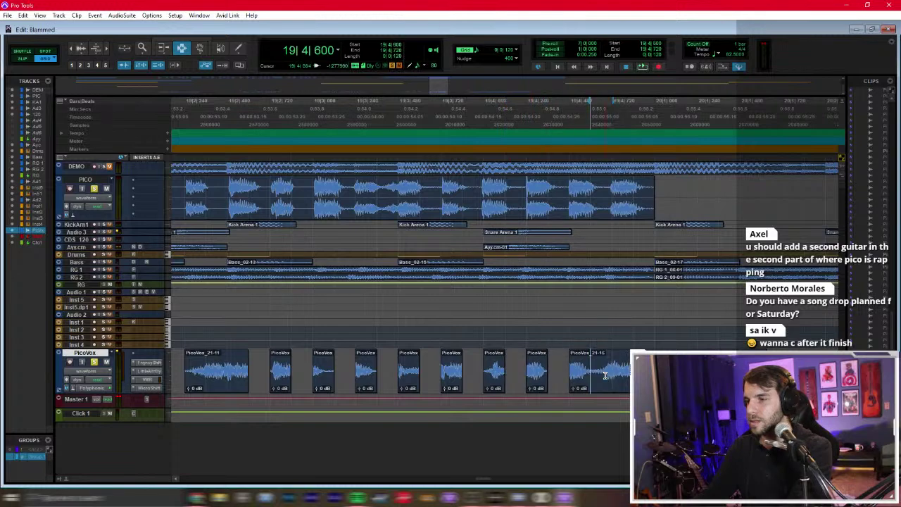
key("Delete")
left_click_drag(666, 374, 644, 373)
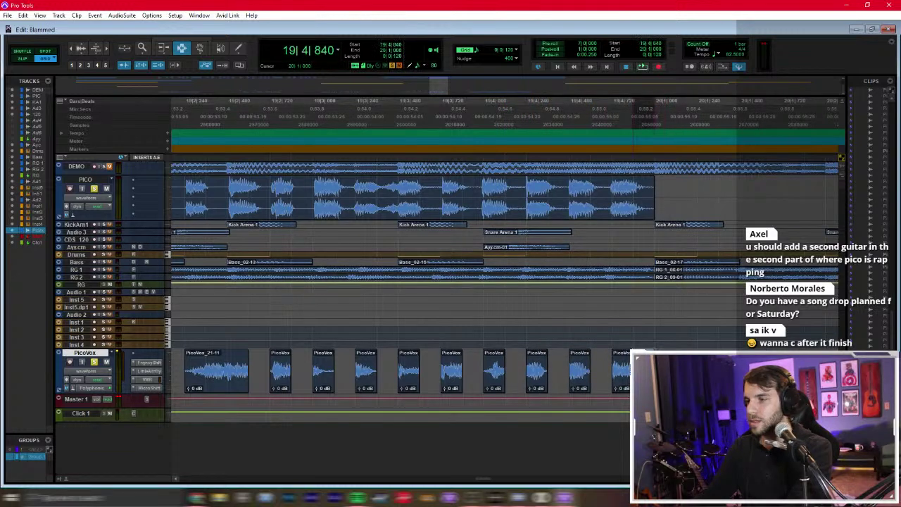
Step: Locate the next PicoVox phrase in bar 21 and play it back from 21|1|840
key("ctrl+bracketleft")
key("ctrl+bracketleft")
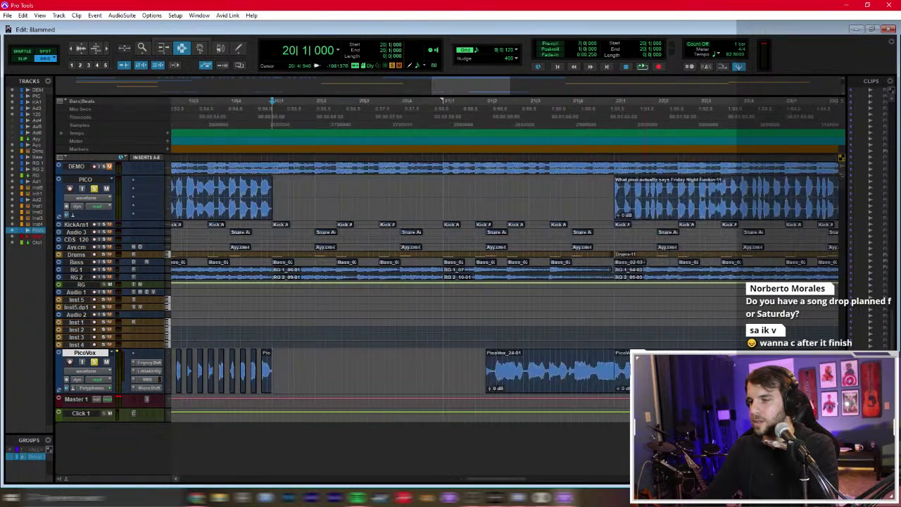
key("ctrl+bracketright")
key("ctrl+bracketright")
left_click(505, 378)
key("space")
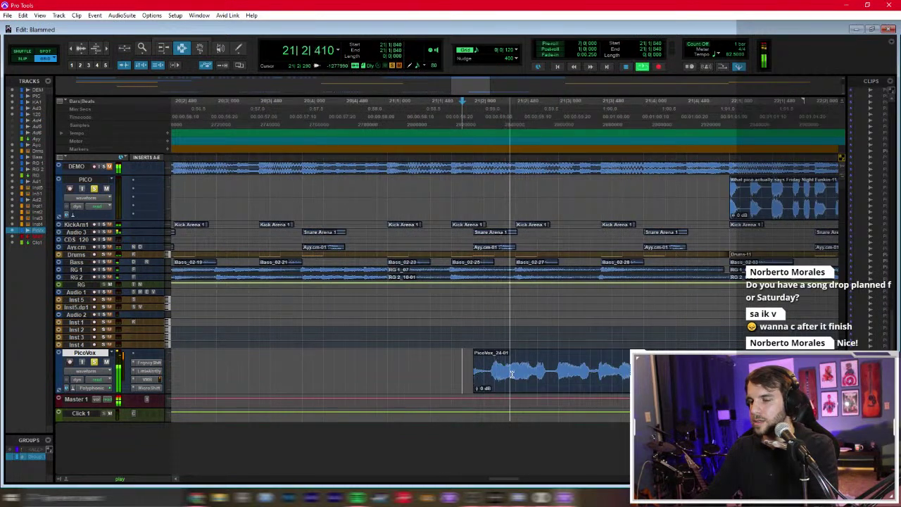
Step: Try a Vari-Fi slow-down on the end of the PicoVox phrase from 21|4|360 to 22|1|000, then undo it
key("space")
left_click_drag(474, 377, 523, 376)
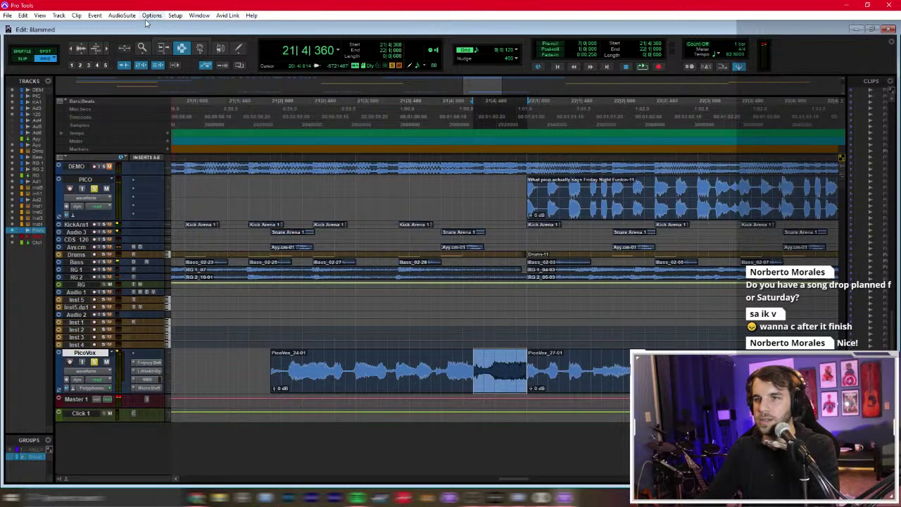
left_click(122, 14)
mouse_move(138, 43)
left_click(236, 240)
left_click(238, 135)
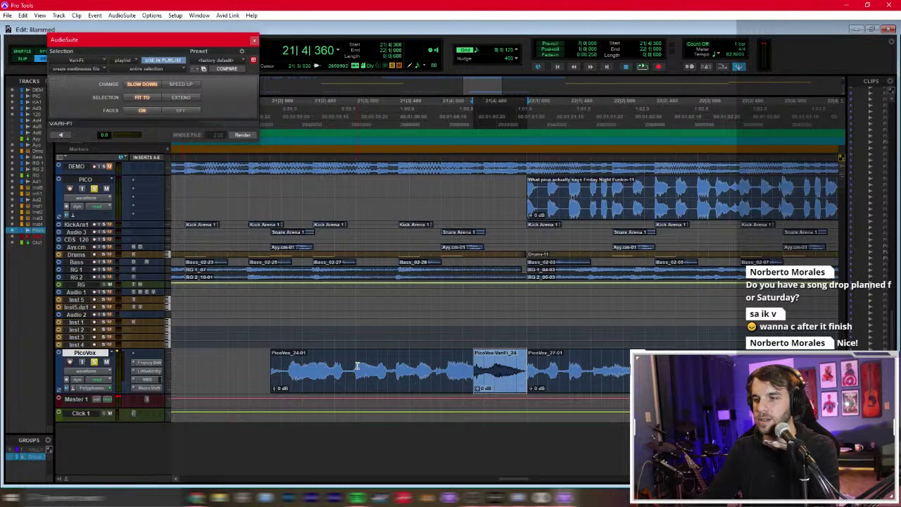
left_click(313, 366)
key("space")
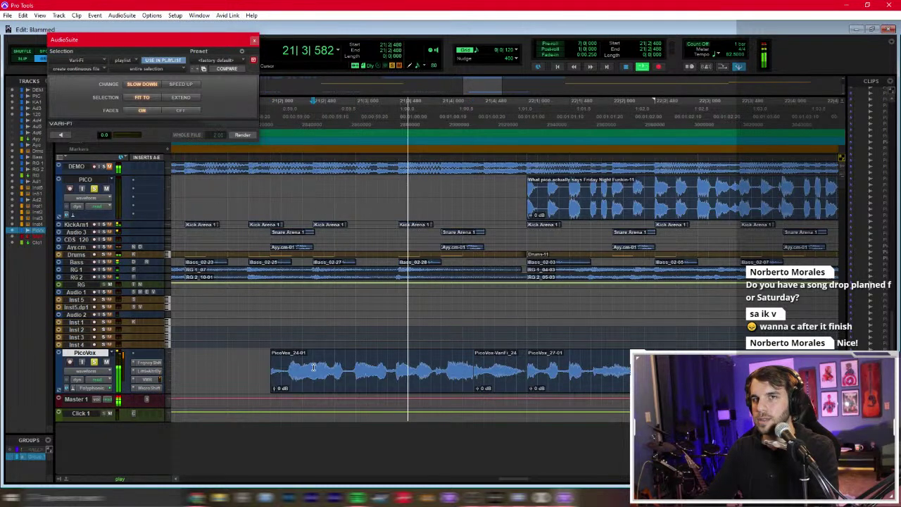
key("space")
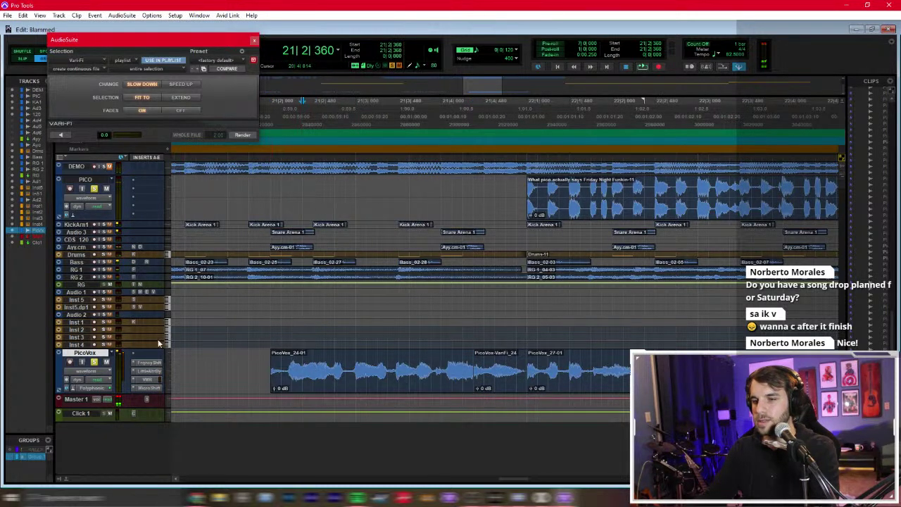
key("space")
key("space")
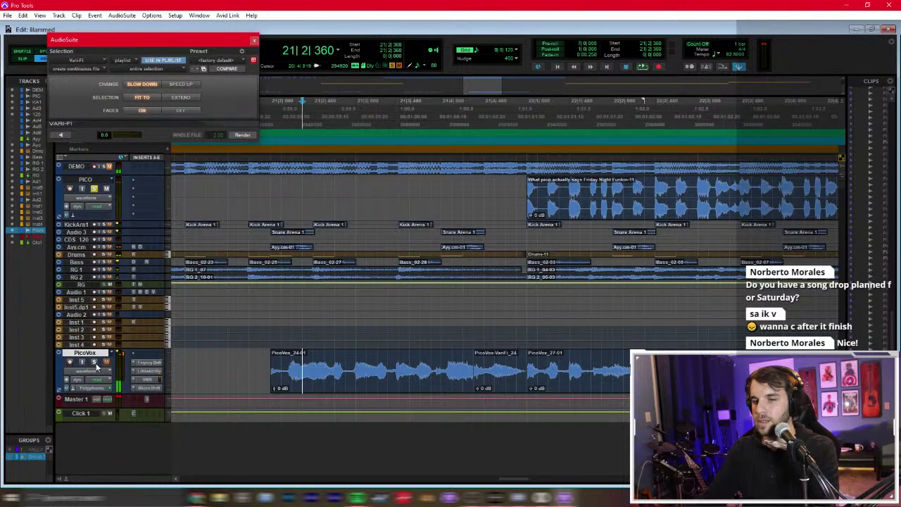
key("ctrl+z")
Step: Enable Frequency automation in PicoVox's AIR Frequency Shifter and display its automation lane on the track
left_click(463, 368)
key("space")
key("space")
left_click(142, 367)
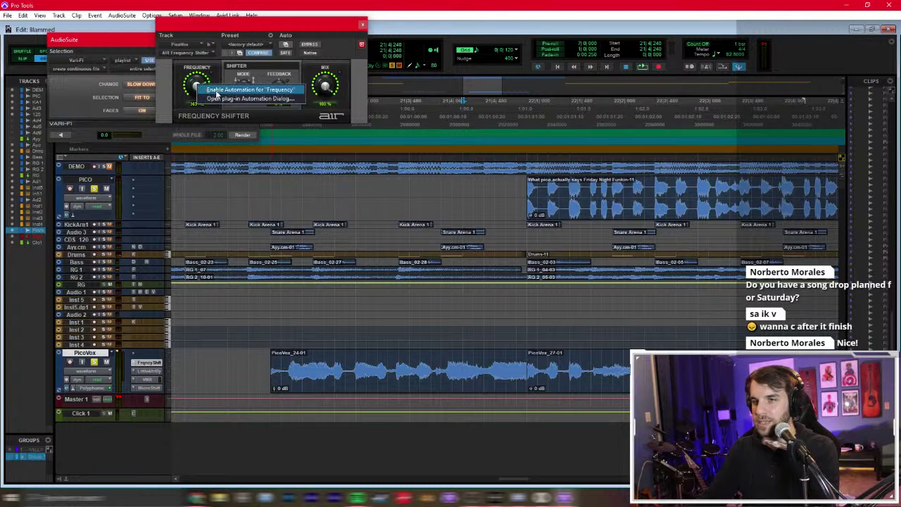
left_click(109, 375)
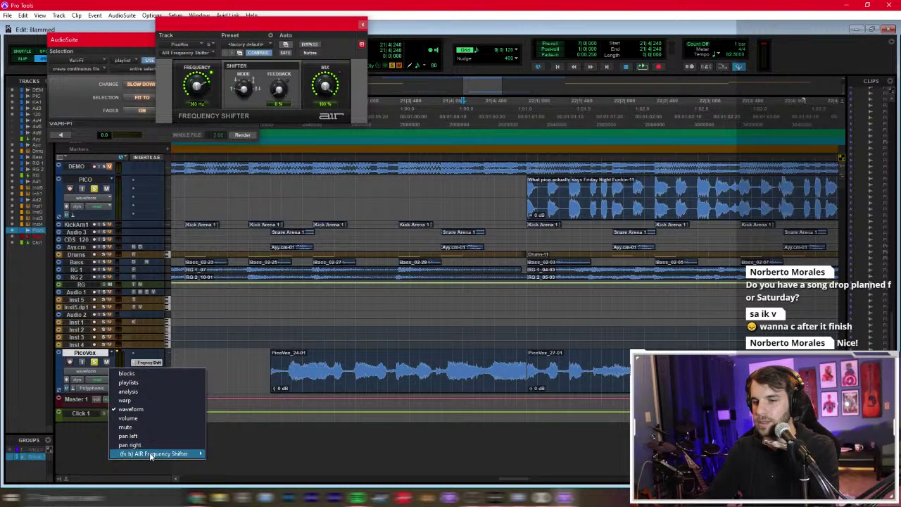
left_click(225, 454)
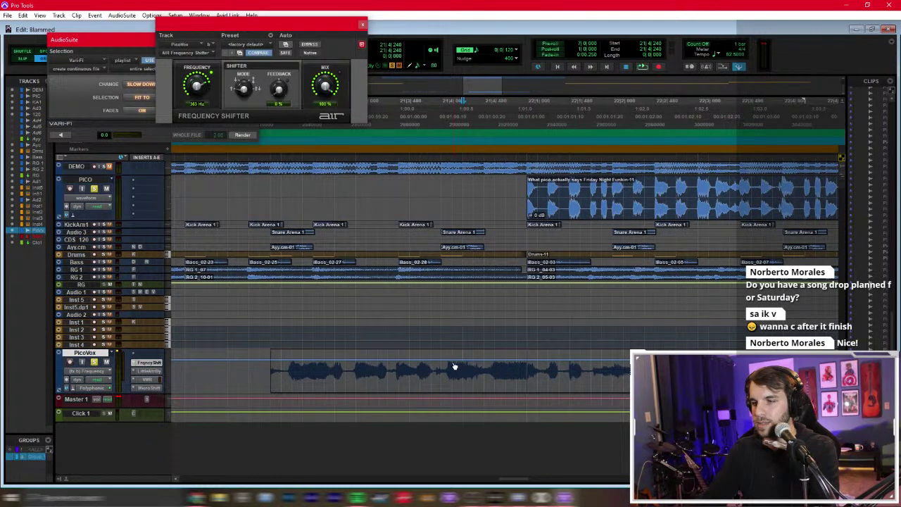
Step: Draw PicoVox Frequency automation that rises around 21|4|120 and drops before bar 22, then enlarge the track and play it back
left_click_drag(453, 361, 484, 366)
key("space")
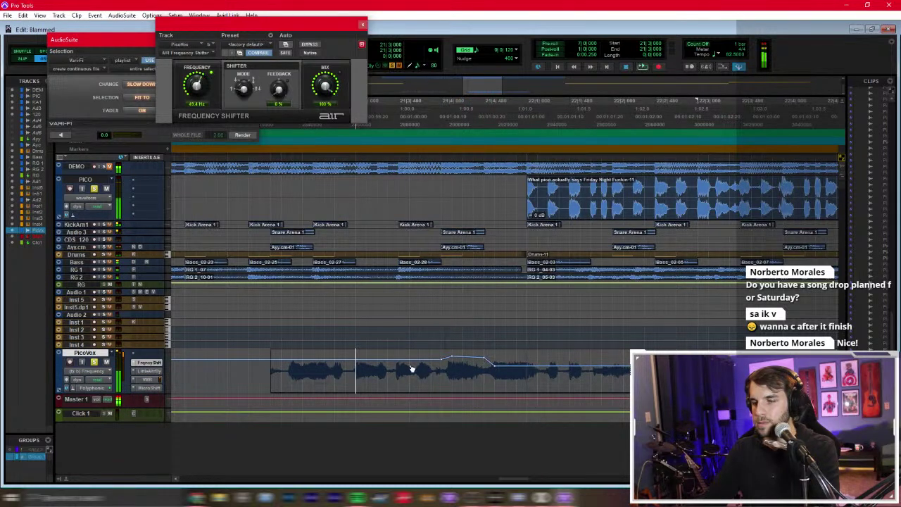
left_click_drag(119, 392, 122, 448)
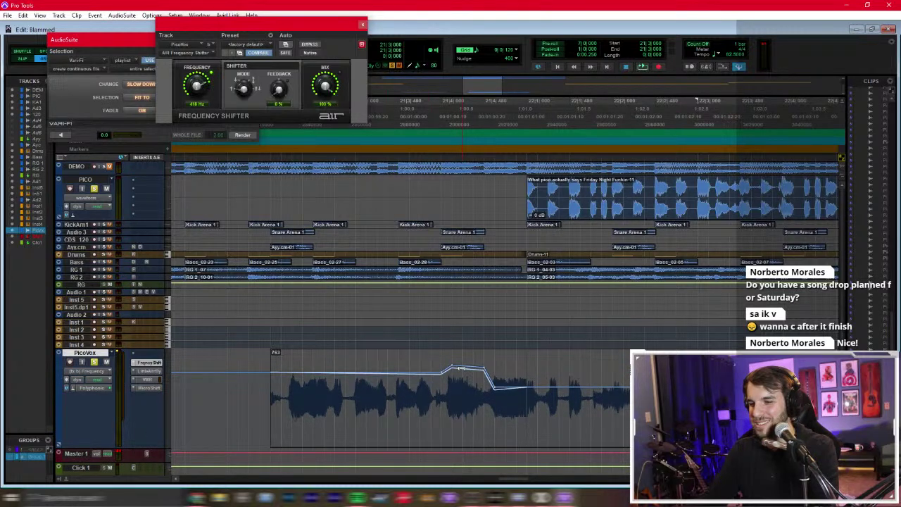
key("space")
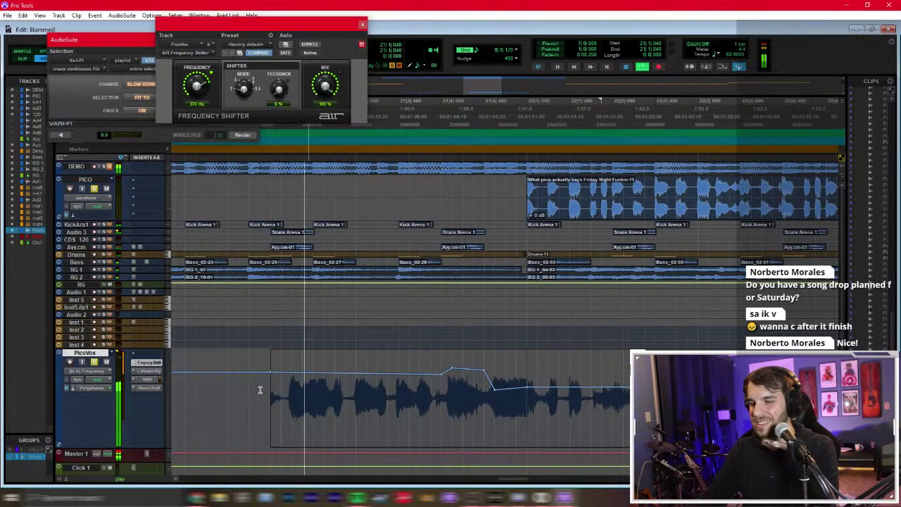
Step: Lower the Frequency automation peak in bar 21, beat 4, raise the 21|4|600 breakpoint for a gradual fall, and audition it
key("space")
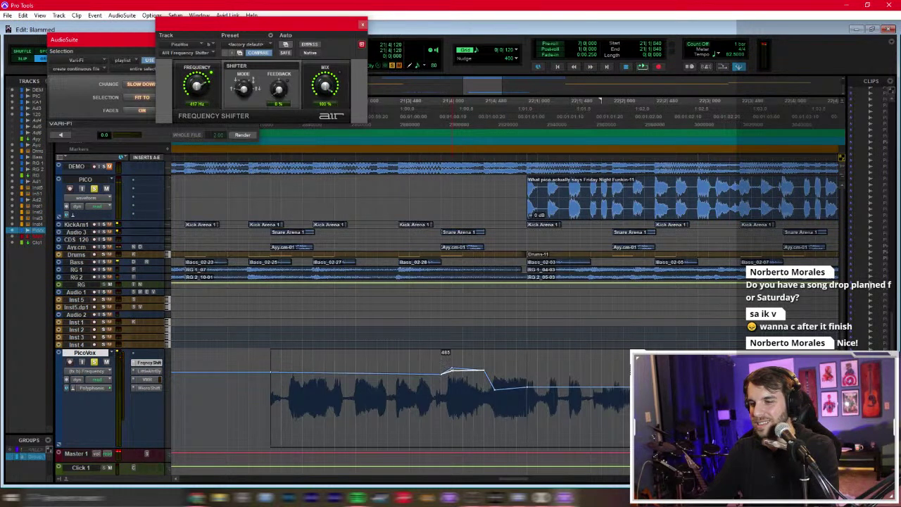
left_click_drag(486, 376, 485, 372)
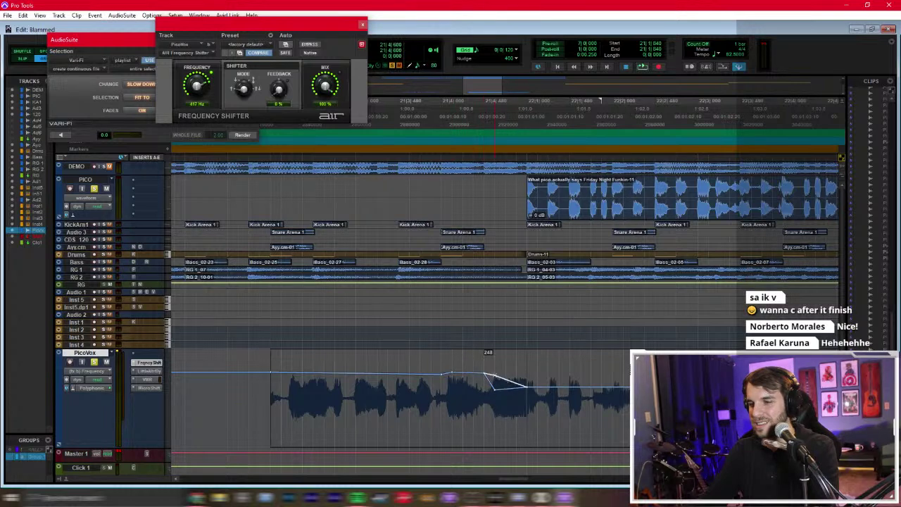
left_click(400, 384)
key("space")
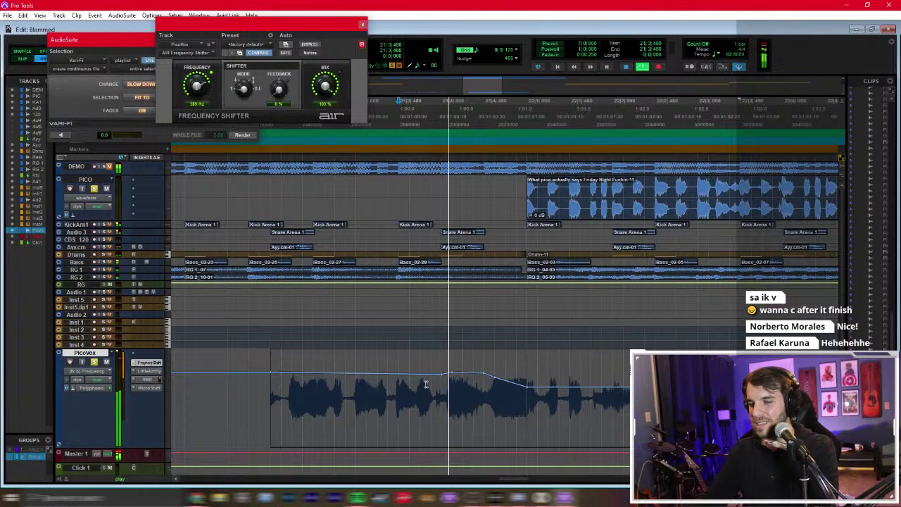
left_click(274, 390)
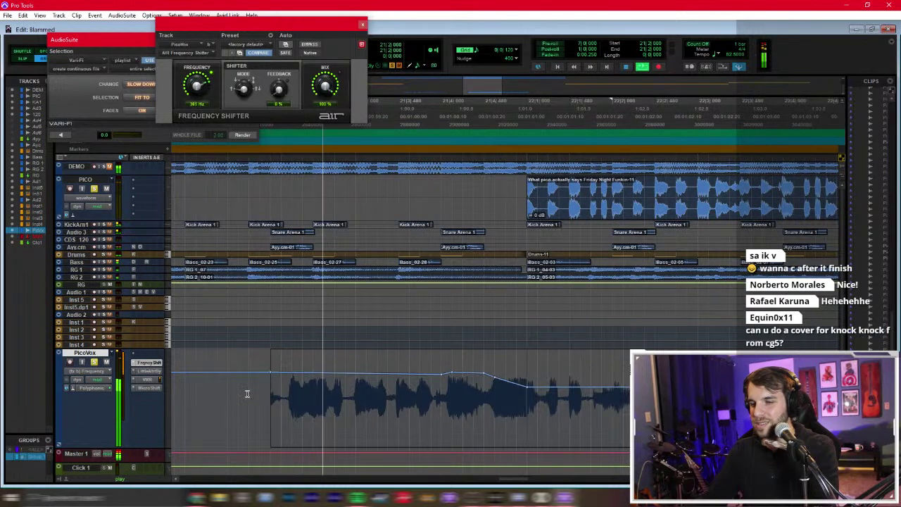
Step: Restore the PicoVox Frequency automation from 22|1|000 onward to the level it has before the phrase
key("ctrl+bracketleft")
left_click_drag(243, 391, 314, 391)
left_click_drag(514, 391, 609, 391)
left_click(554, 381)
left_click(516, 388)
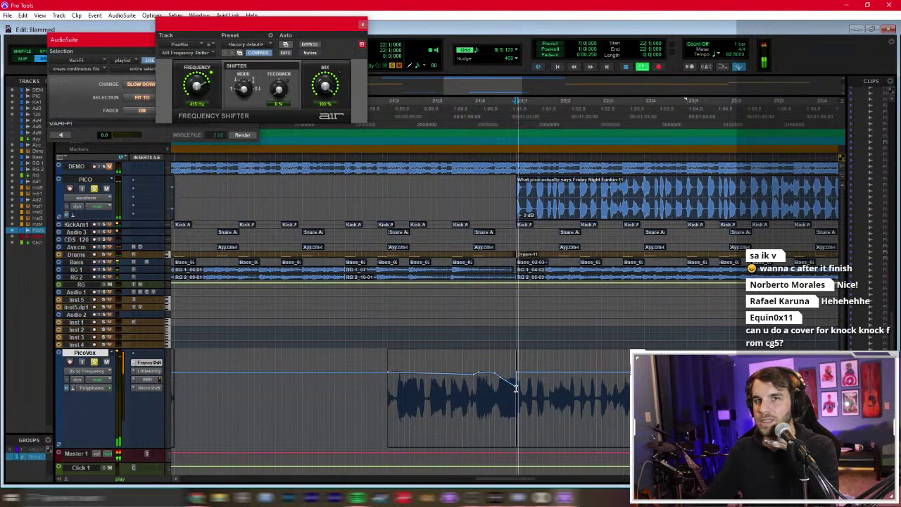
Step: Play back the PicoVox phrase in bars 22 and 23 against the PICO reference
scroll(515, 388, "right", 6)
left_click(515, 388)
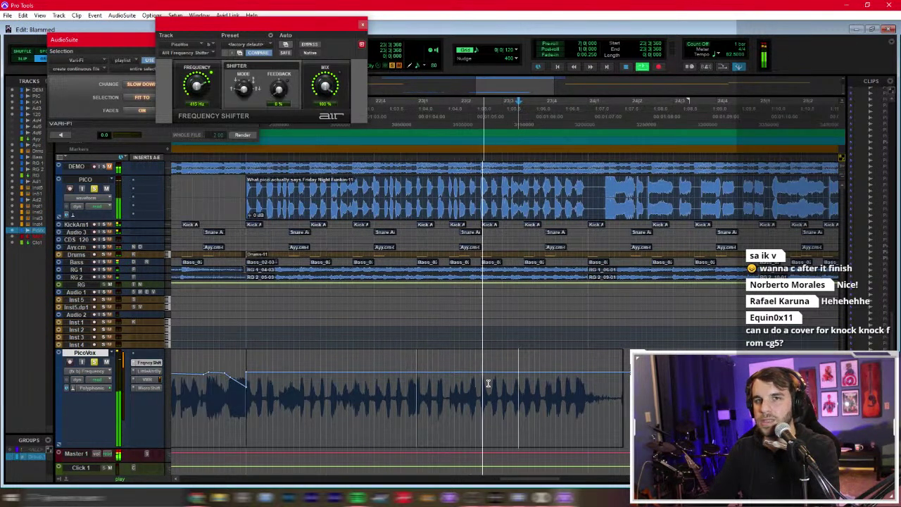
key("space")
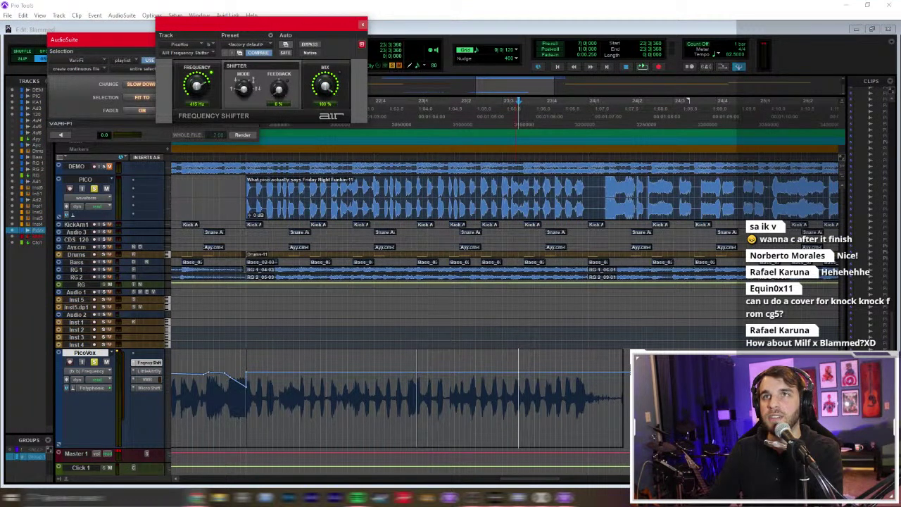
left_click(481, 395)
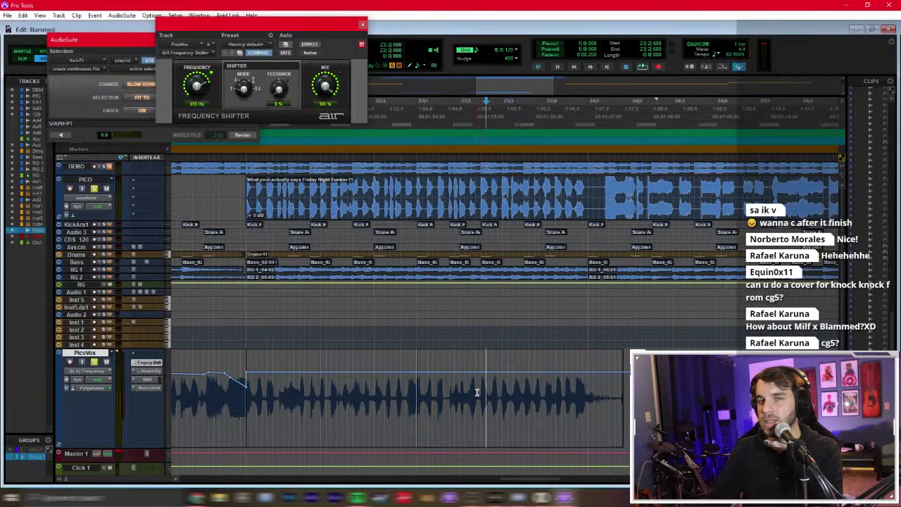
left_click(248, 392)
key("space")
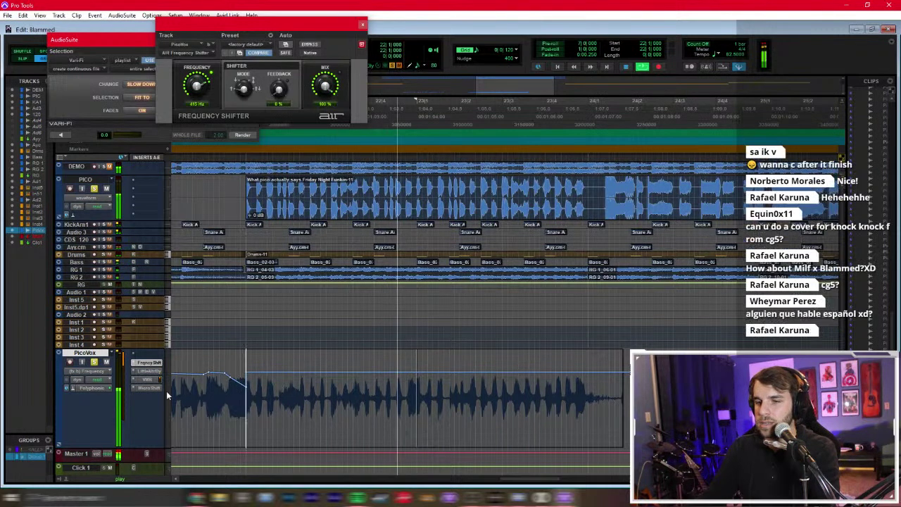
Step: Compare the PicoVox phrase in bars 18 and 19 with the one starting at bar 22 by playing back both
key("ctrl+bracketleft")
key("ctrl+bracketleft")
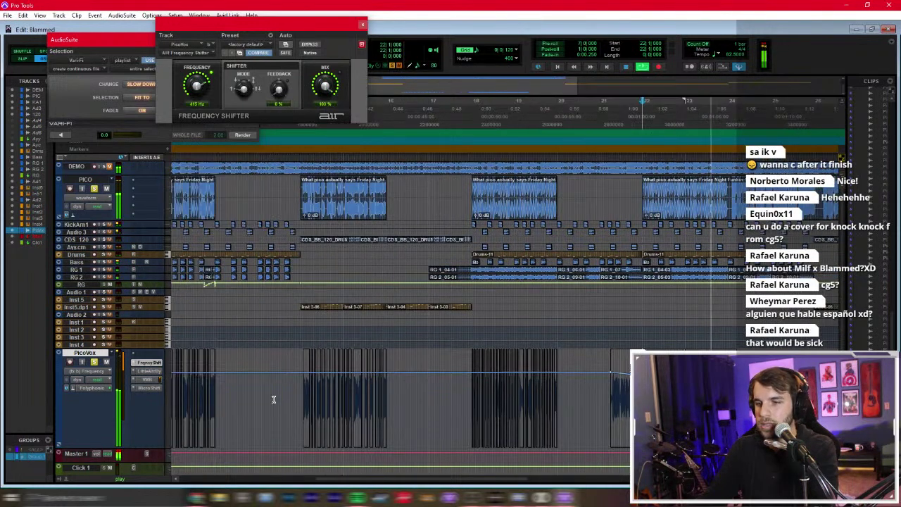
key("space")
key("space")
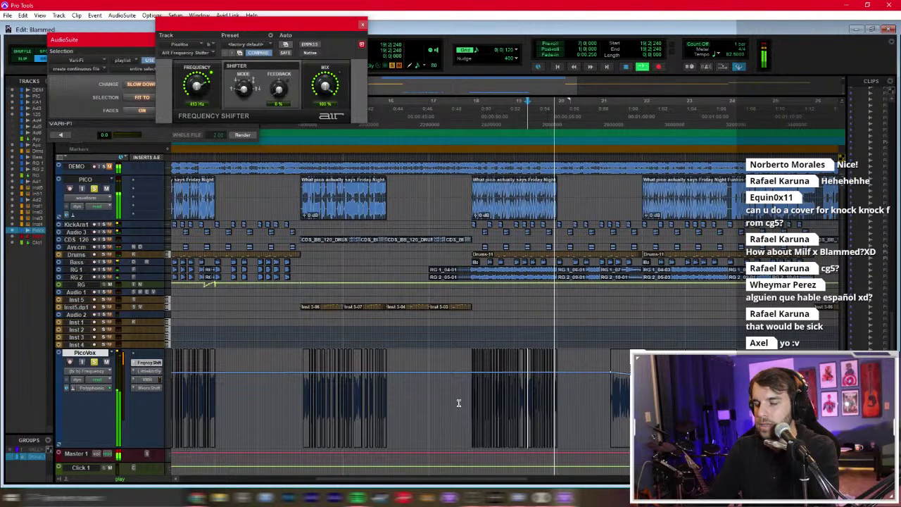
key("space")
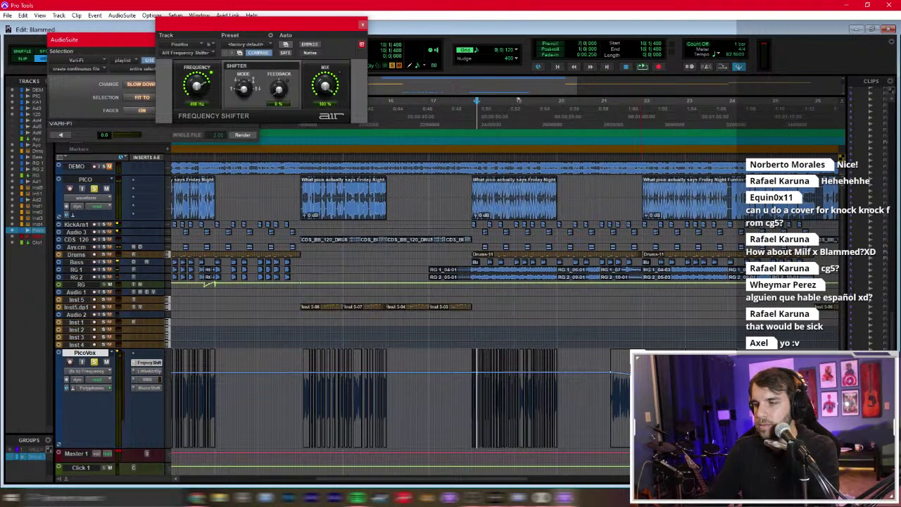
key("space")
key("ctrl+bracketright")
key("ctrl+bracketright")
key("ctrl+bracketright")
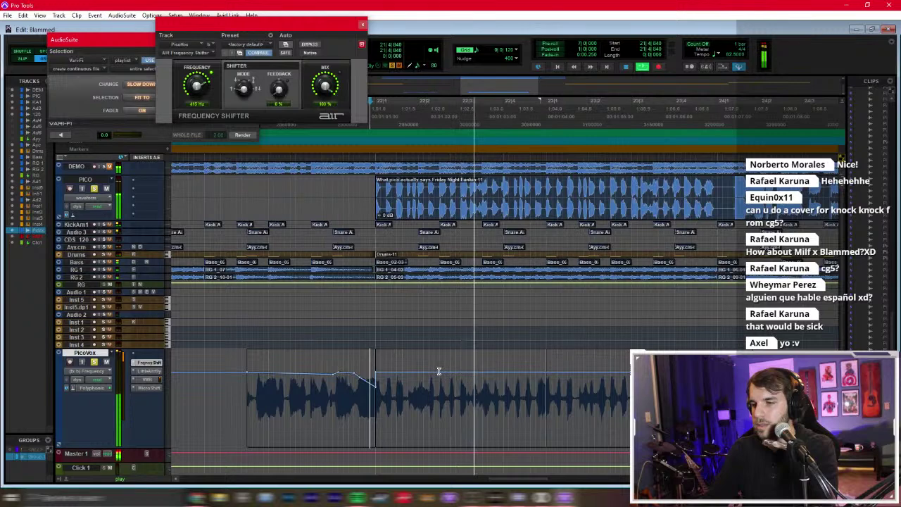
key("space")
Step: Return PicoVox to waveform view and cut the gaps between its syllables in bar 22, beat 1
left_click(88, 371)
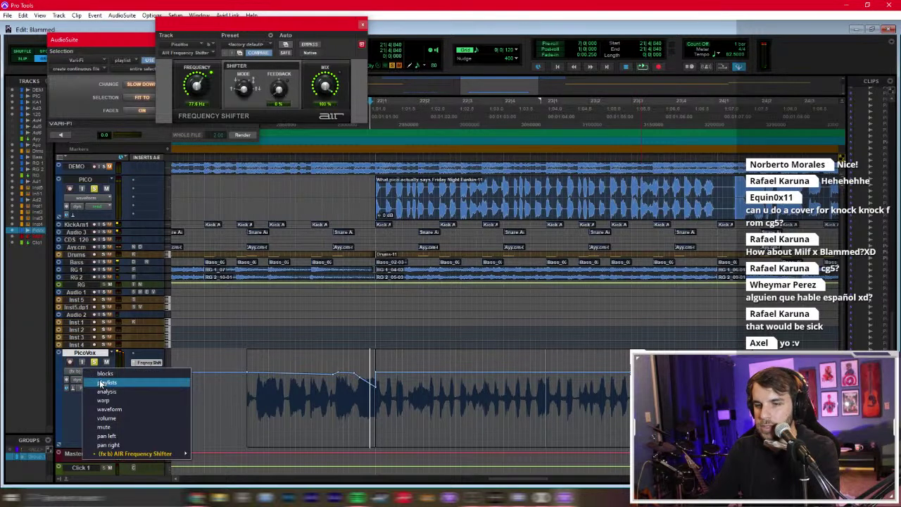
left_click(109, 409)
key("ctrl+bracketright")
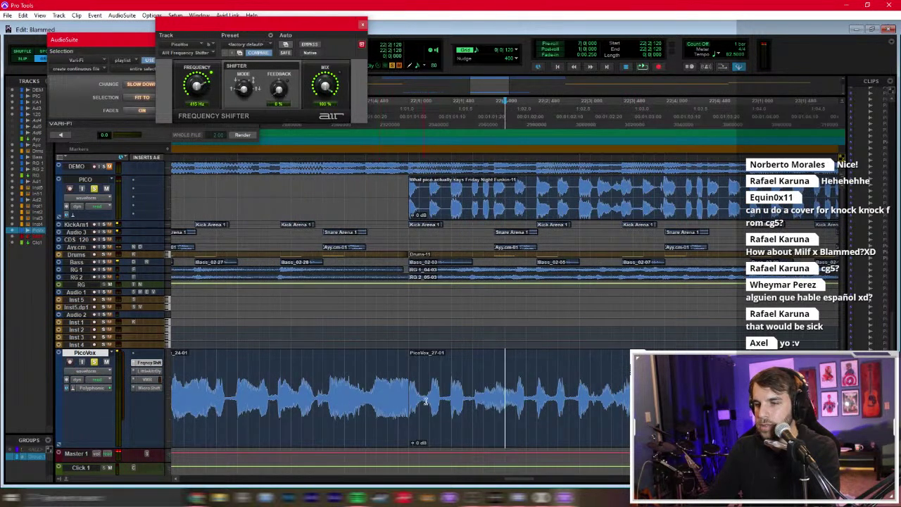
left_click_drag(420, 406, 472, 406)
key("Delete")
key("Delete")
left_click(471, 406)
key("Delete")
key("space")
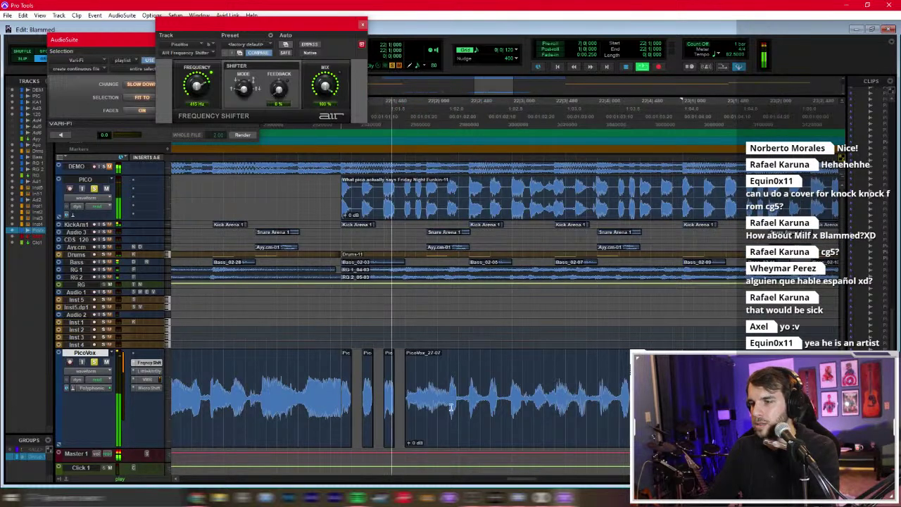
Step: Close the Frequency Shifter and set the grid value to 0|0|060
left_click(363, 26)
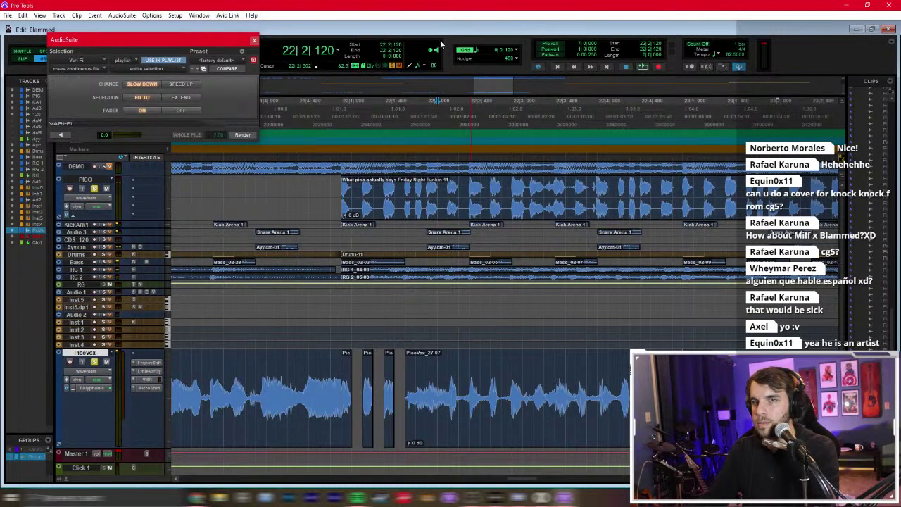
left_click(516, 50)
left_click(541, 107)
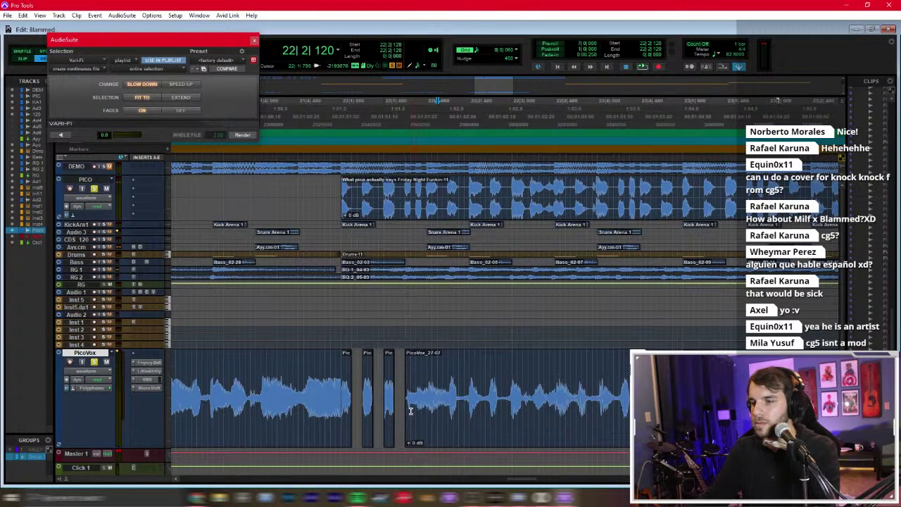
Step: Cut the gaps between PicoVox syllables from the end of bar 22, beat 1 through 22|3|120 and play back the result
key("ctrl+bracketright")
left_click_drag(485, 408, 646, 400)
key("Delete")
key("Delete")
key("Delete")
key("Delete")
key("Delete")
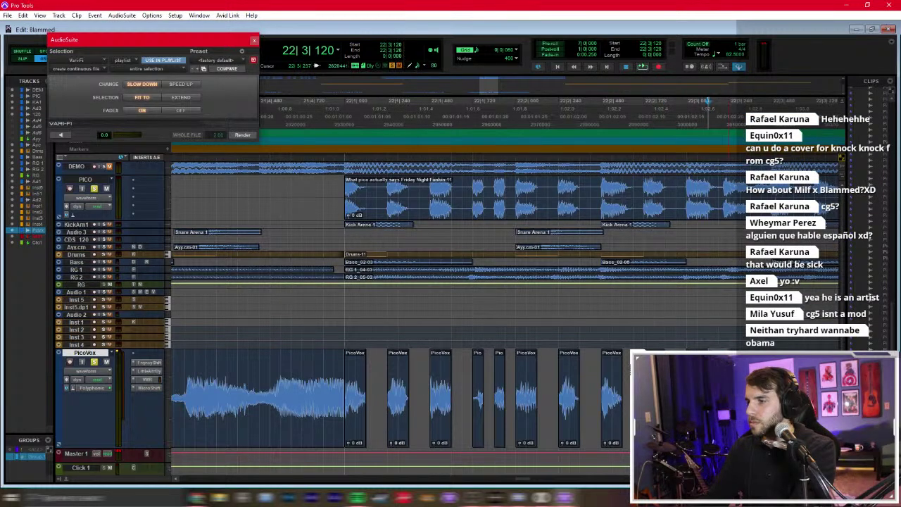
key("space")
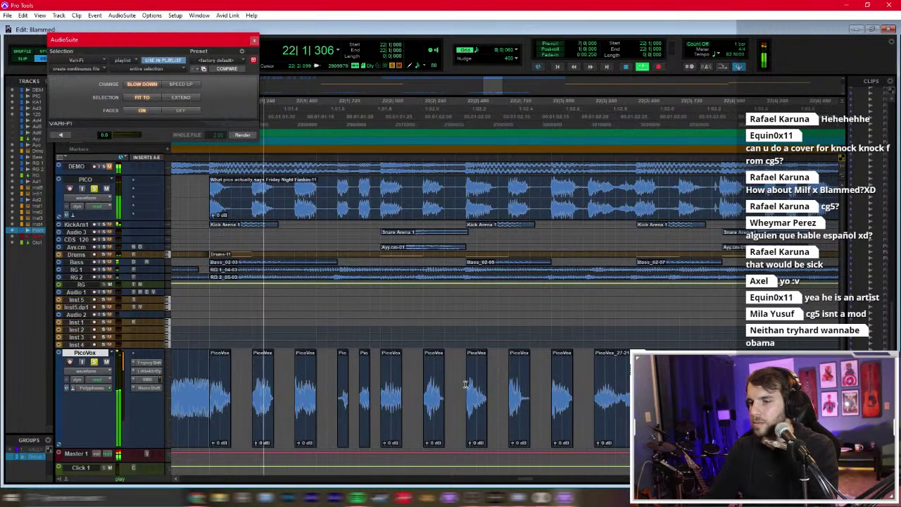
key("space")
Step: Cut the gaps between PicoVox syllables from bar 22, beat 3 to 22|4|240 and audition the edit
left_click_drag(399, 398, 505, 398)
key("Delete")
key("Delete")
key("Delete")
key("Delete")
double_click(503, 400)
key("space")
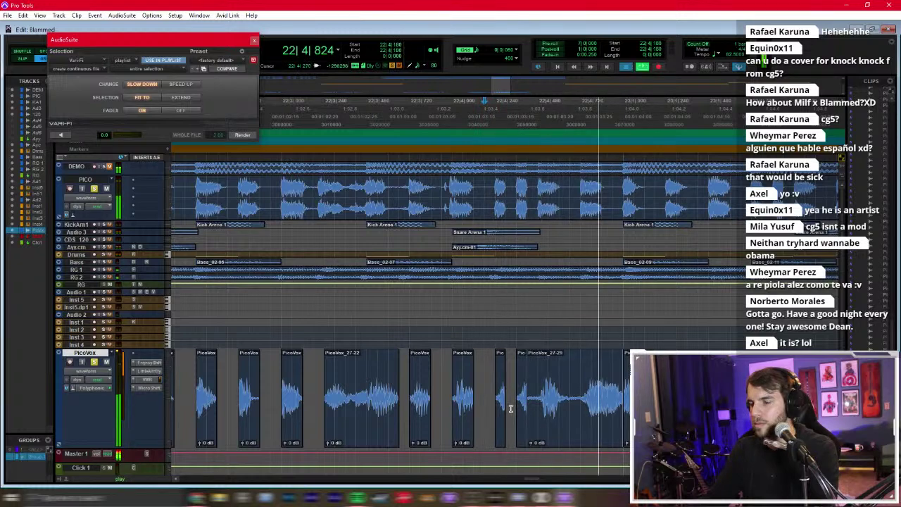
Step: Cut the gaps between PicoVox syllables from the middle of bar 22, beat 4 up to 23|1|480
key("space")
left_click_drag(528, 402, 613, 398)
key("Delete")
key("Delete")
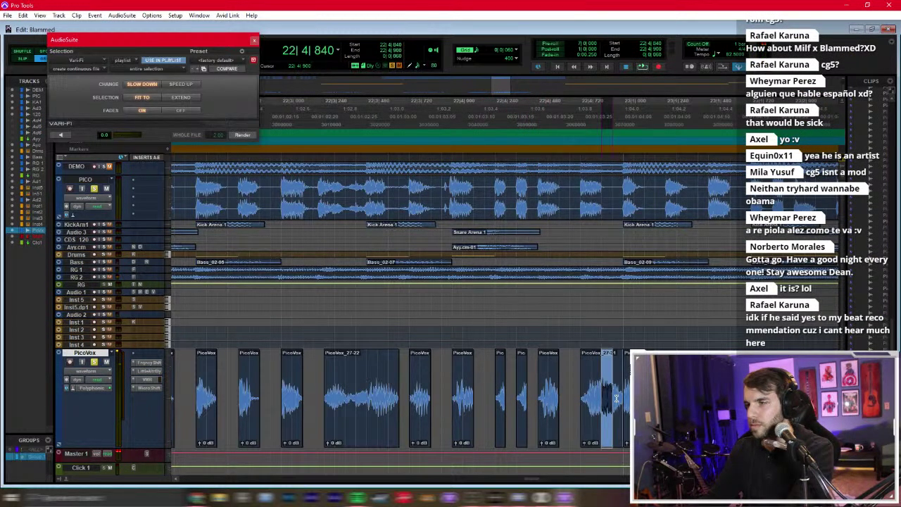
key("Delete")
key("space")
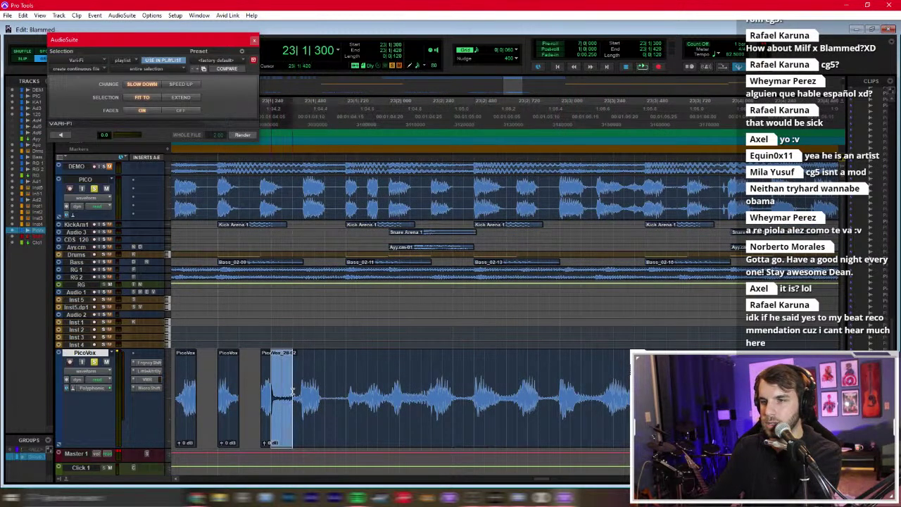
key("space")
left_click(305, 395, "shift")
key("Delete")
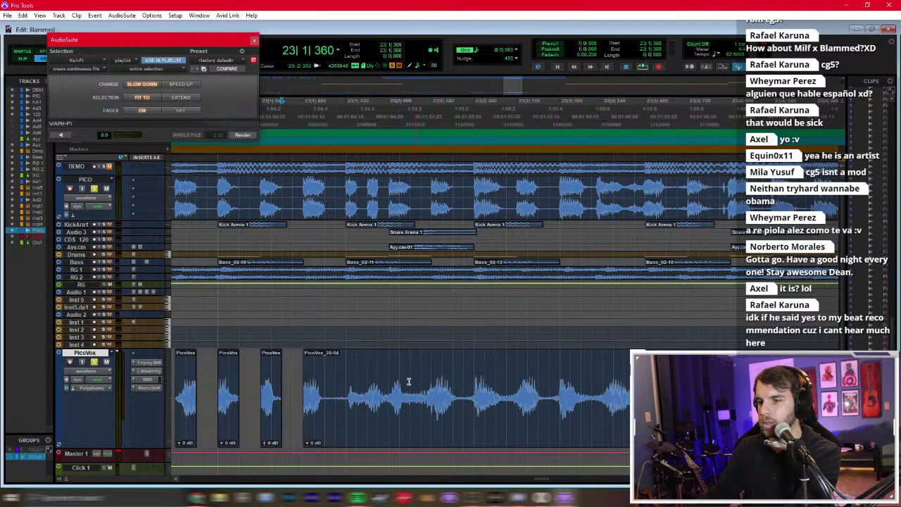
Step: Cut the gaps between PicoVox syllables from 23|1|360 through 23|2|120
key("Delete")
left_click_drag(357, 396, 324, 411)
key("Delete")
key("Delete")
left_click_drag(417, 406, 431, 403)
key("Delete")
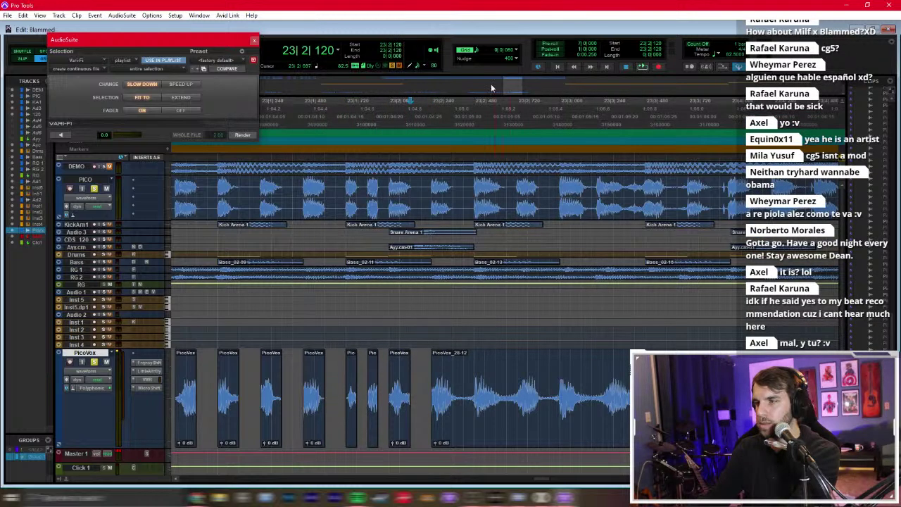
Step: Set the grid value to 0|0|120, cut the PicoVox syllable gaps into bar 23, beat 3, and play back the edit
left_click(513, 50)
left_click(535, 92)
left_click_drag(453, 391, 604, 391)
key("Delete")
key("Delete")
key("Delete")
key("Delete")
key("space")
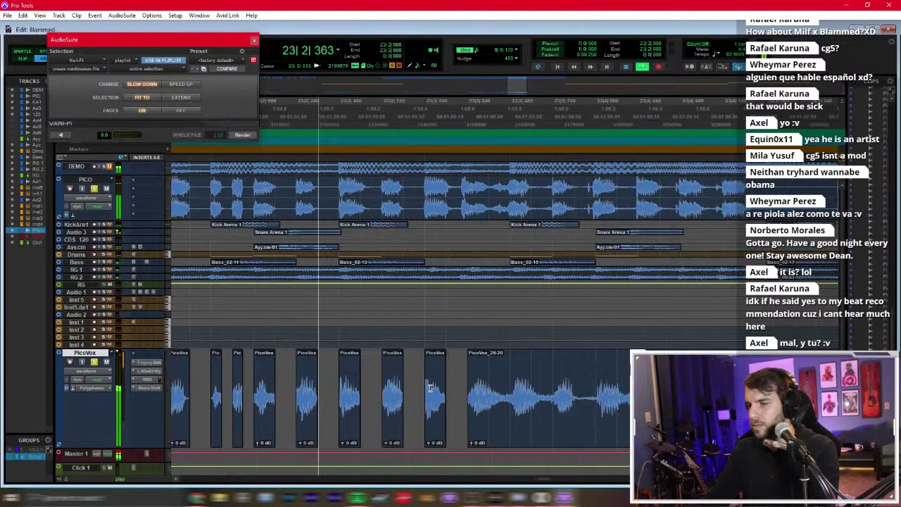
Step: Cut the remaining gaps between PicoVox syllables from bar 23, beat 3 to the end of bar 23
left_click_drag(530, 395, 693, 394)
key("Delete")
key("Delete")
key("Delete")
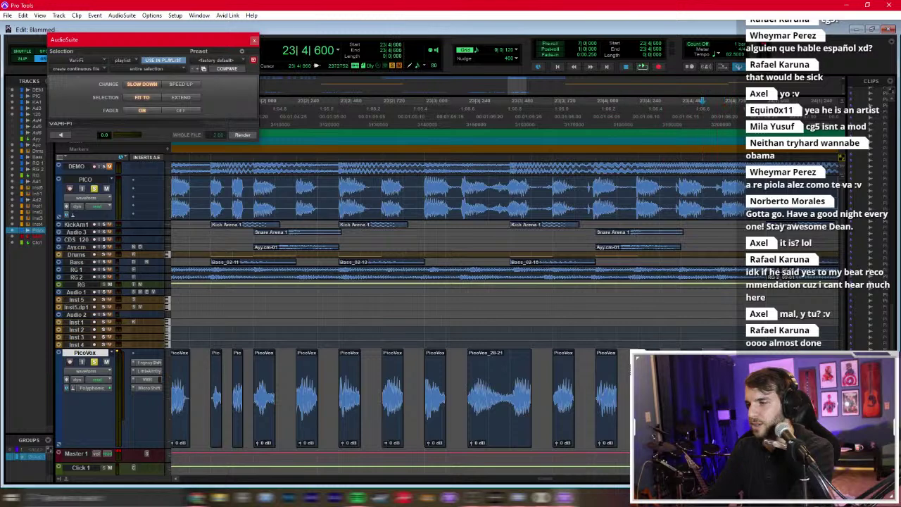
key("ctrl+bracketleft")
key("ctrl+bracketleft")
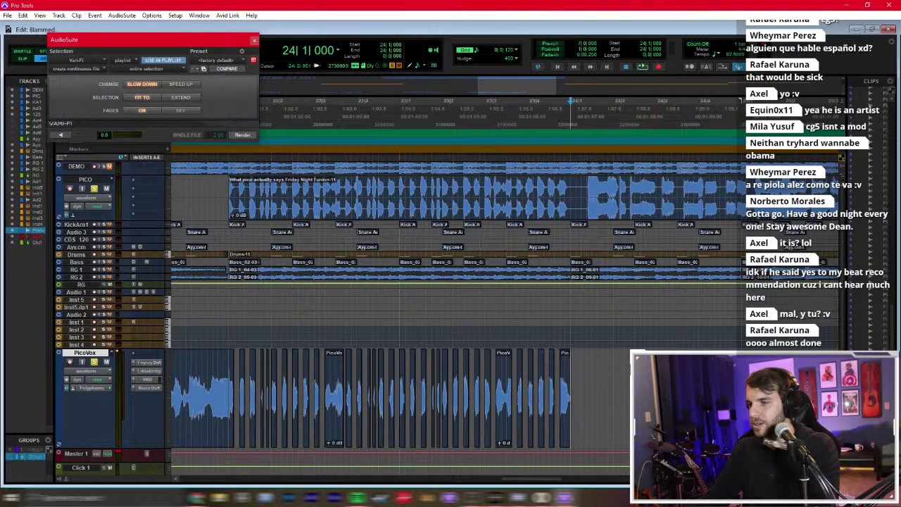
key("ctrl+bracketleft")
key("ctrl+bracketleft")
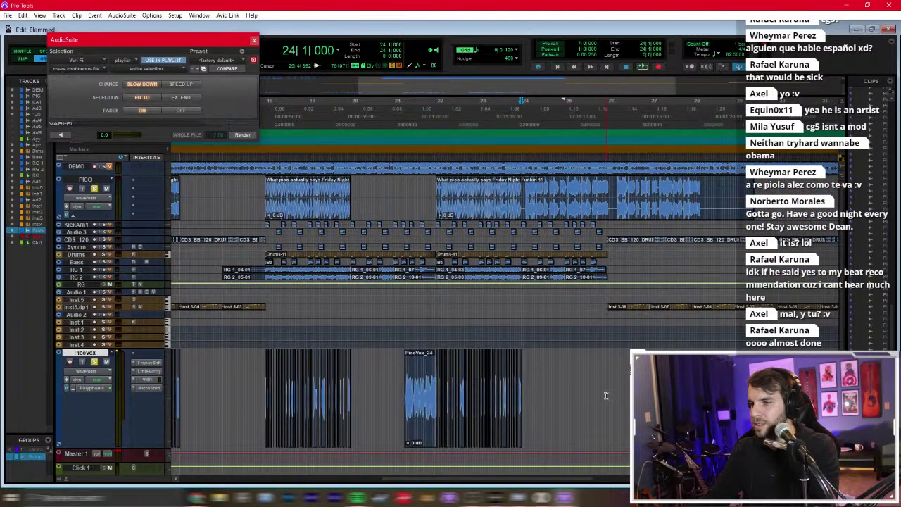
Step: Hide the PICO reference track and keep PicoVox in waveform view
right_click(84, 181)
left_click(106, 185)
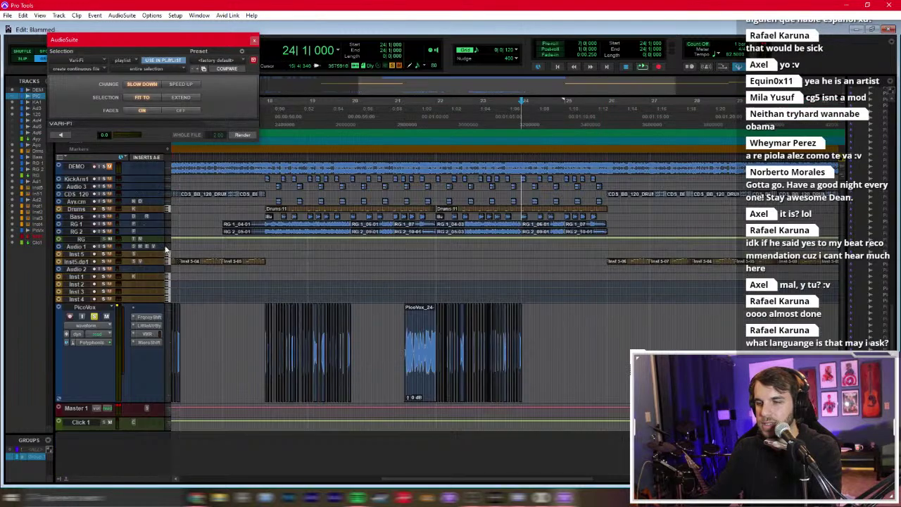
left_click(99, 329)
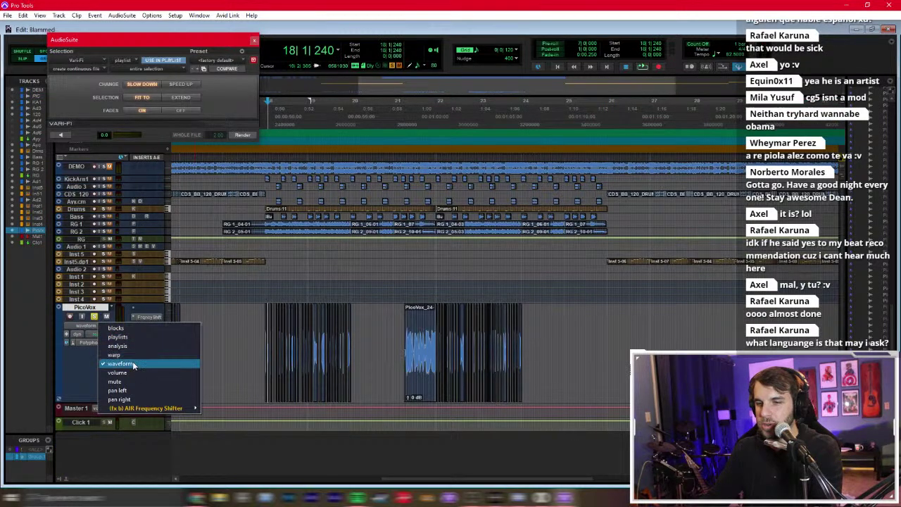
left_click(123, 359)
left_click(240, 338)
Step: Set the grid value to 1 bar and close the AudioSuite Vari-Fi window
left_click(502, 49)
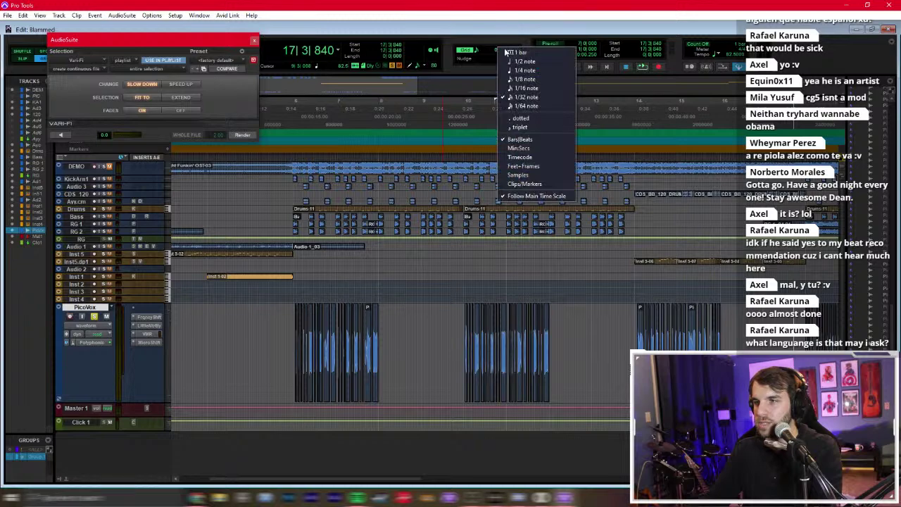
left_click(525, 54)
left_click(254, 42)
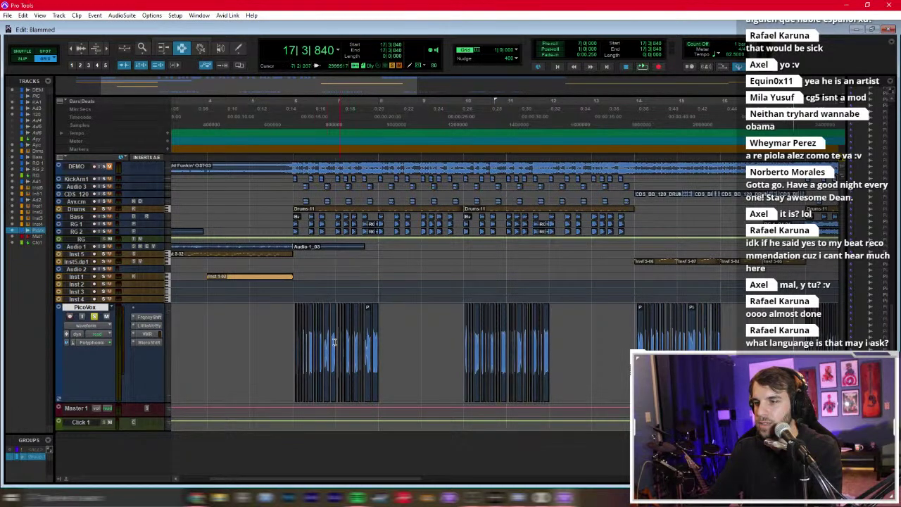
Step: Copy the PicoVox phrase from bars 14 and 15 and paste it at bars 26 and 30
left_click(631, 340)
key("space")
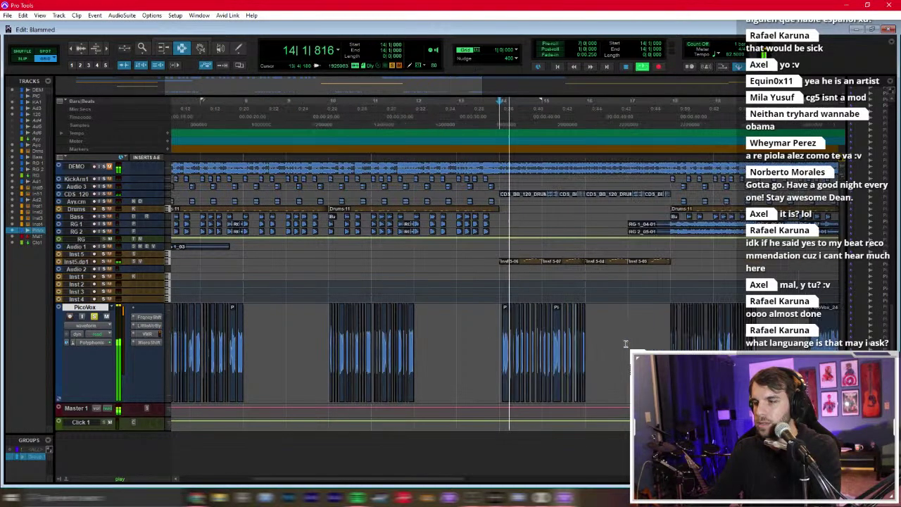
left_click(582, 341)
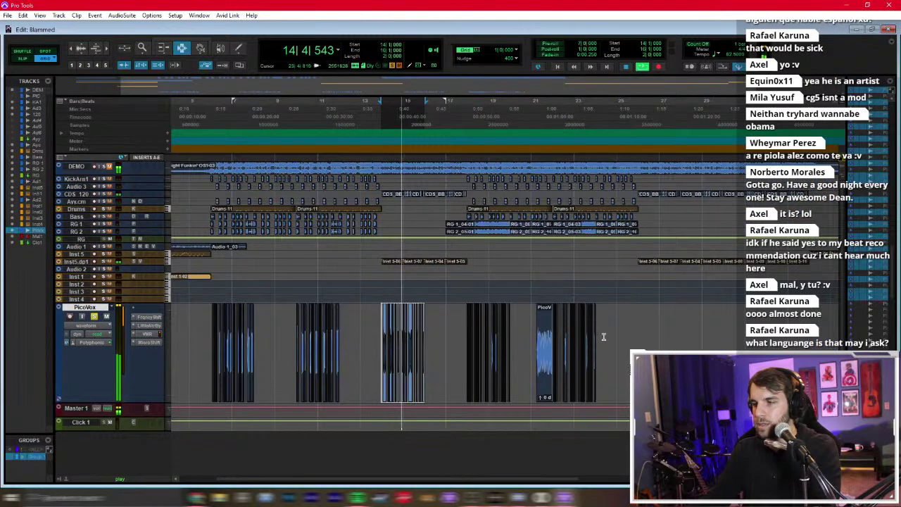
left_click(640, 334)
key("ctrl+bracketright")
key("ctrl+bracketright")
key("ctrl+bracketright")
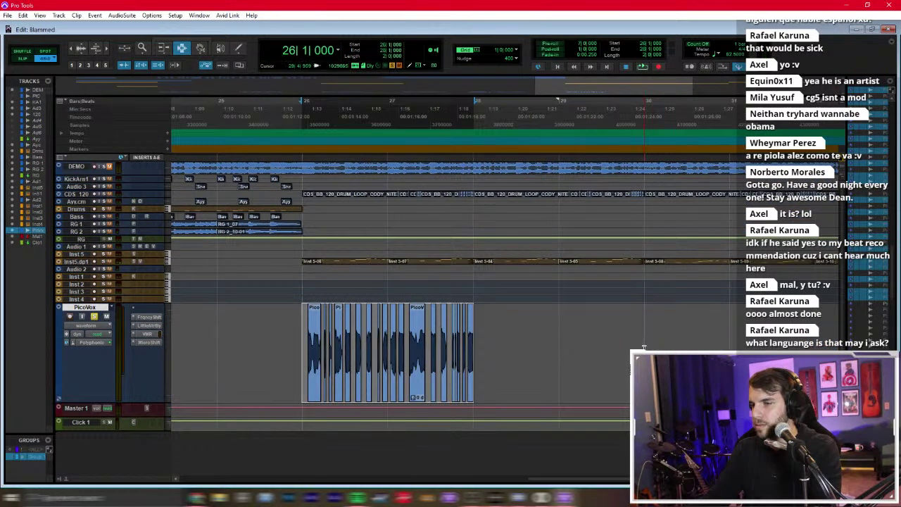
left_click(644, 347)
key("ctrl+bracketleft")
key("ctrl+bracketleft")
Step: Play the full mix from bar 2 and raise the FG-X level gain on Master 1 to 6.6 dB
left_click(223, 342)
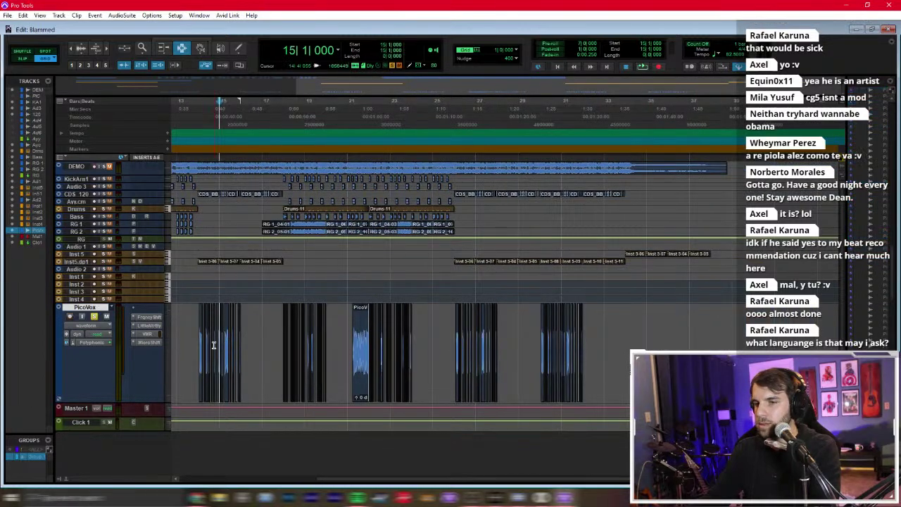
scroll(247, 334, "left", 5)
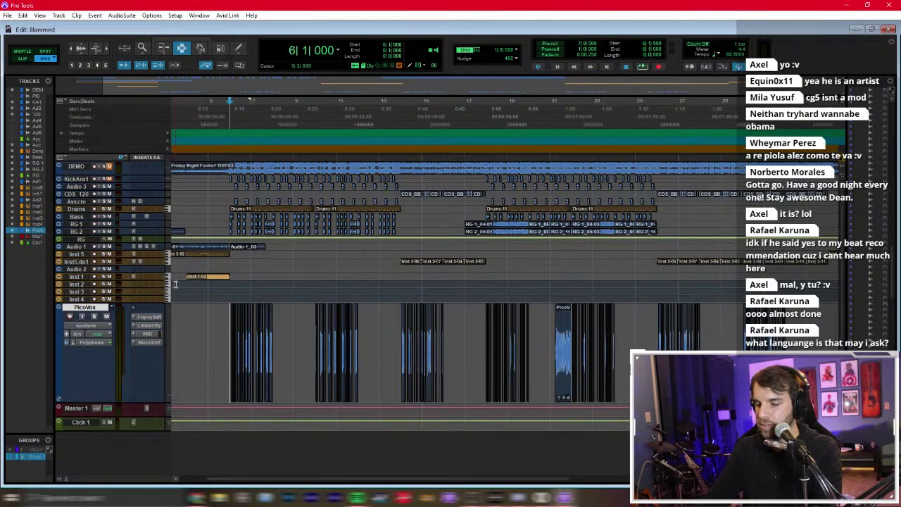
key("Return")
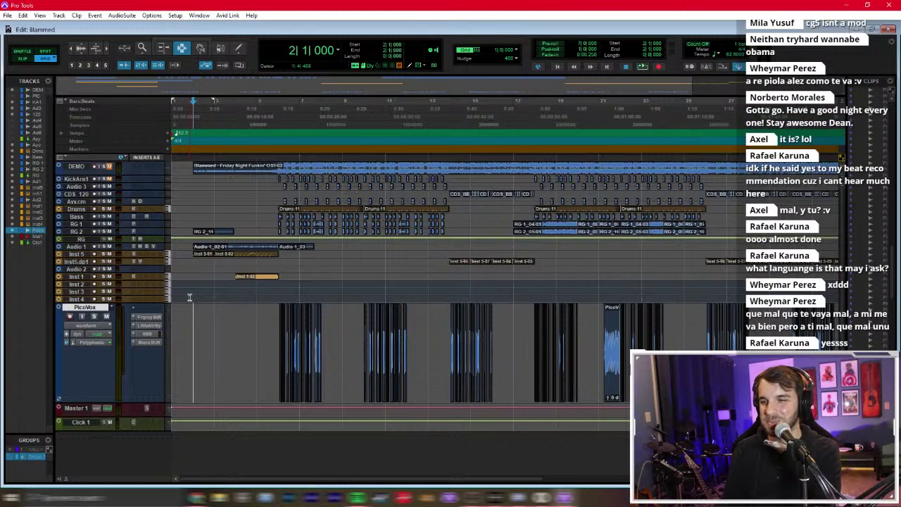
key("space")
key("ctrl+equal")
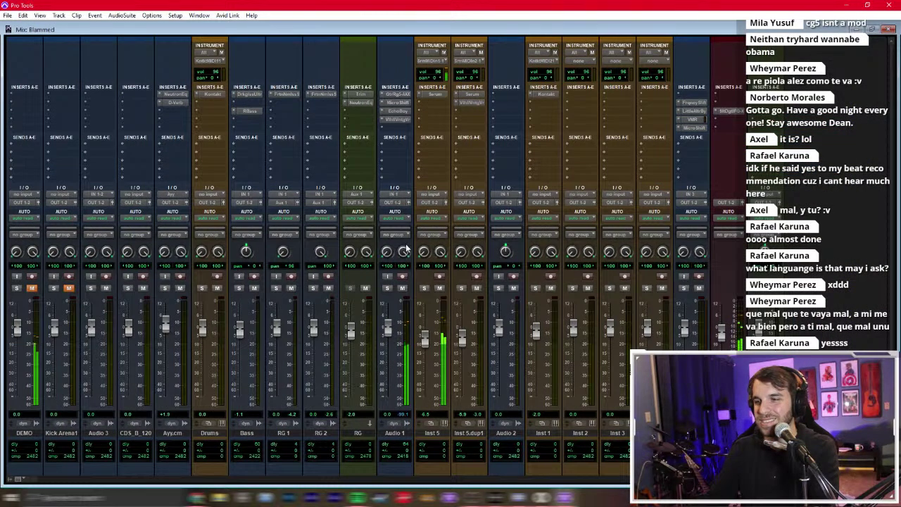
left_click(729, 111)
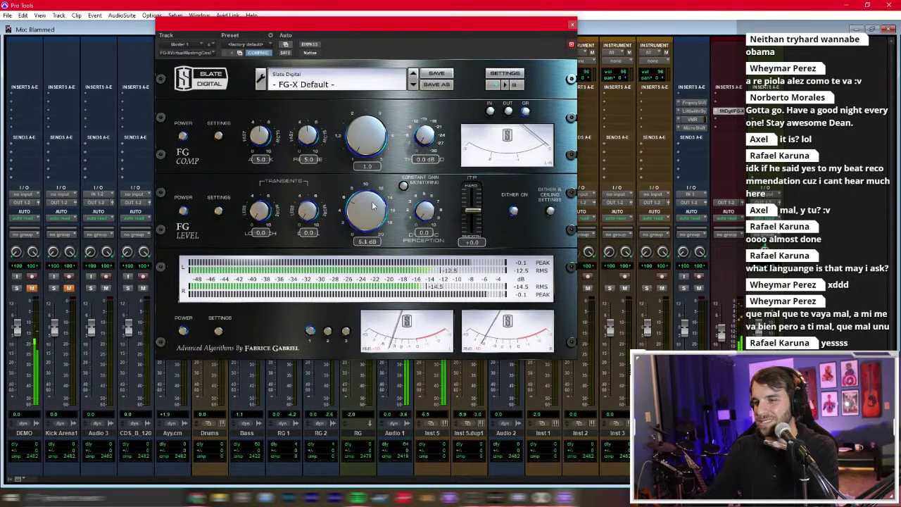
scroll(374, 205, "up", 1)
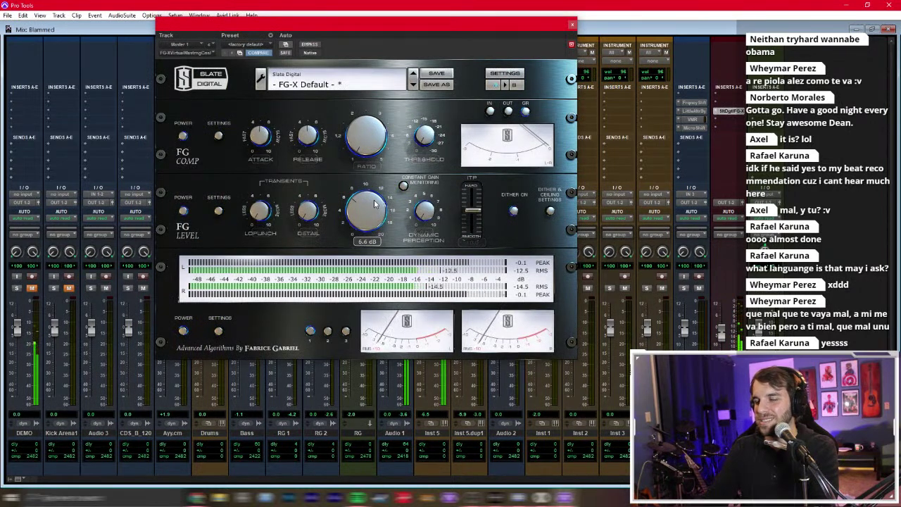
left_click(571, 26)
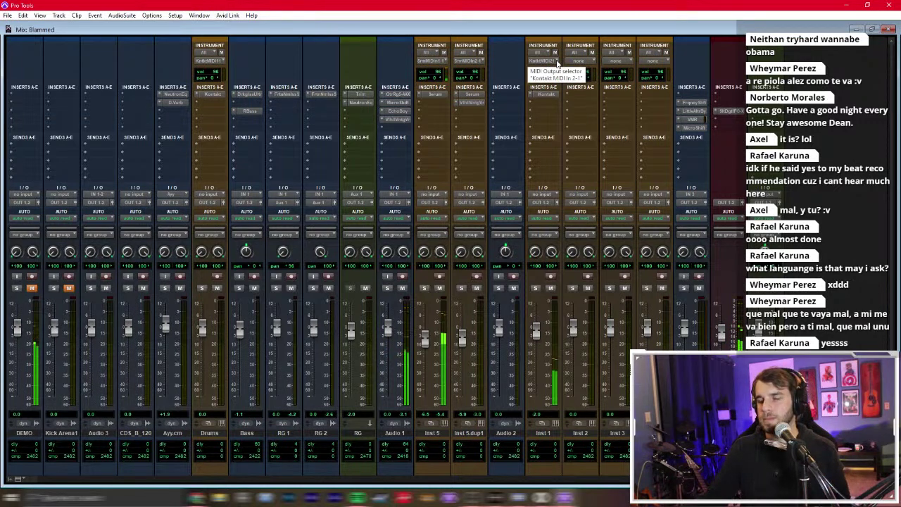
Step: Unmute the Kick Arena 1 track and lower its fader to -1.7 dB during playback
key("ctrl+equal")
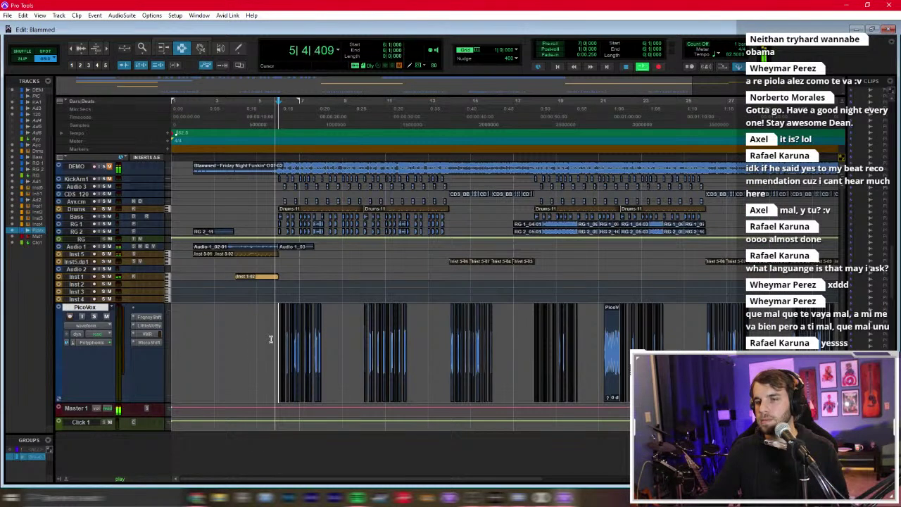
key("ctrl+equal")
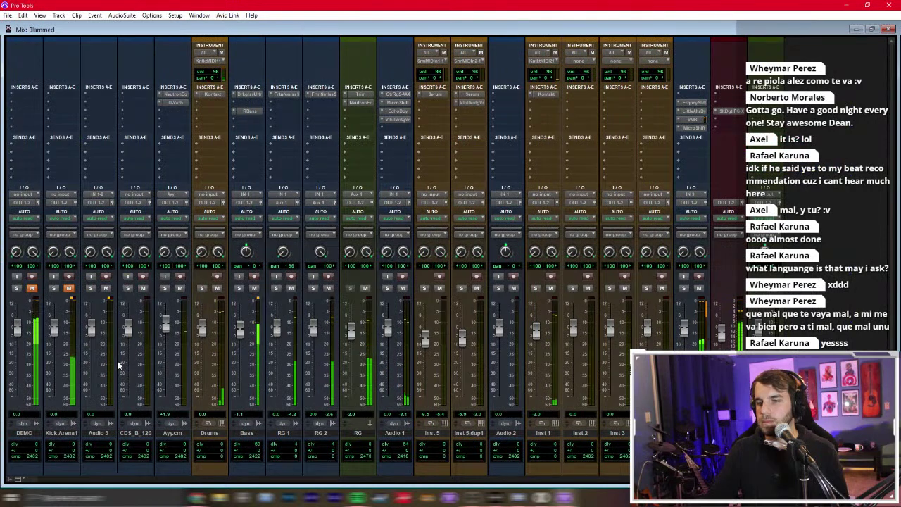
left_click_drag(54, 334, 57, 329)
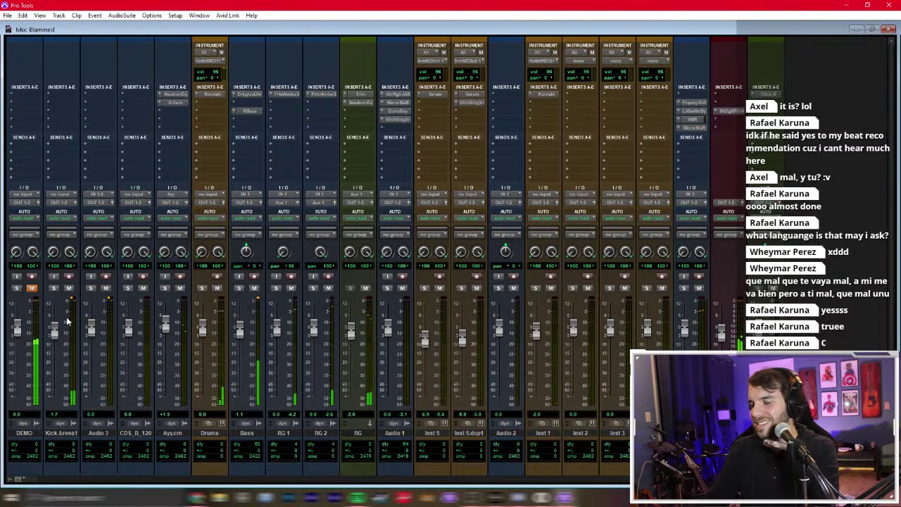
key("ctrl+equal")
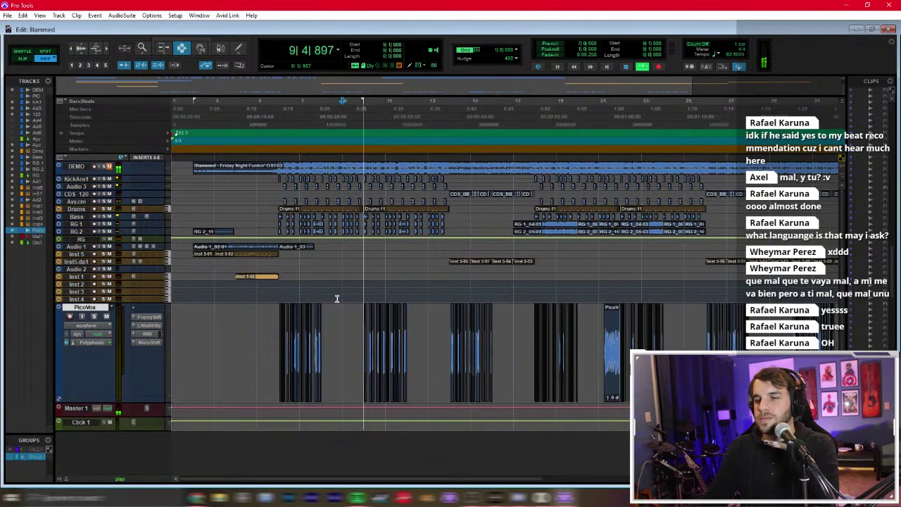
Step: Audition the full mix from bar 11 to bar 23, checking the levels and the edited PicoVox phrases
key("ctrl+equal")
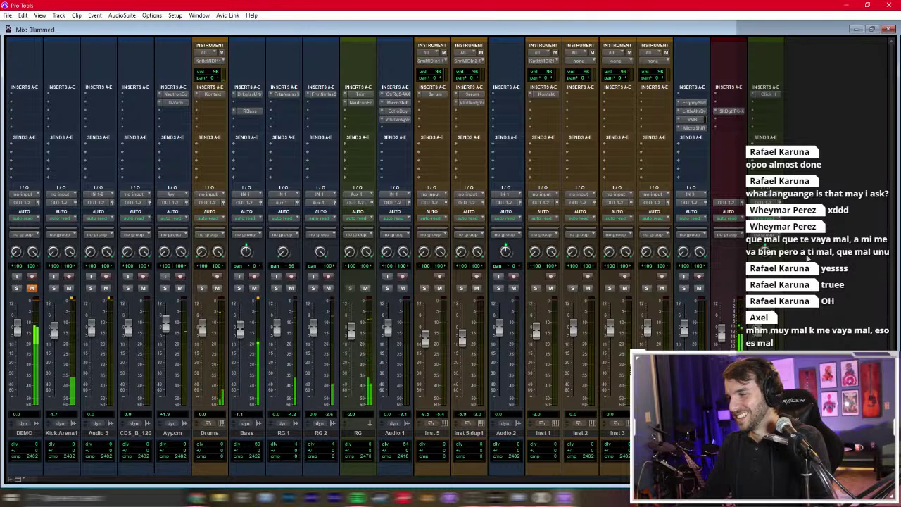
key("ctrl+equal")
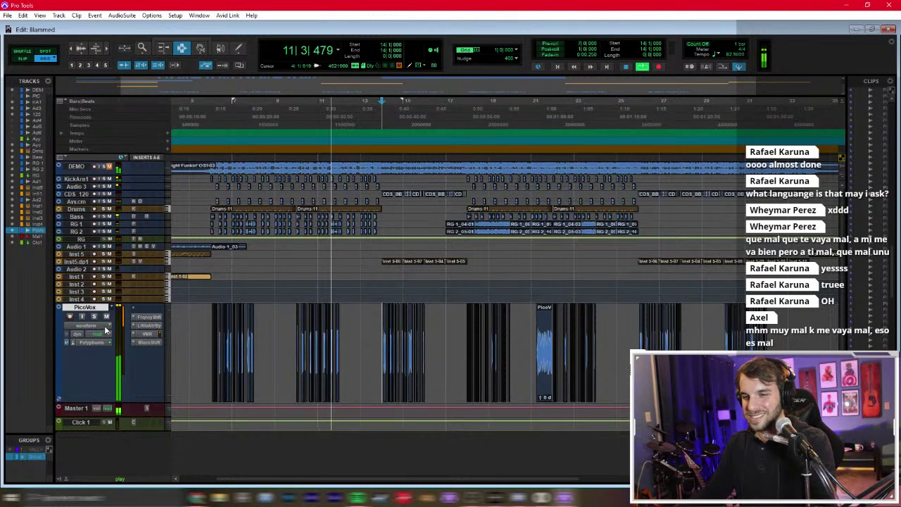
left_click(352, 330)
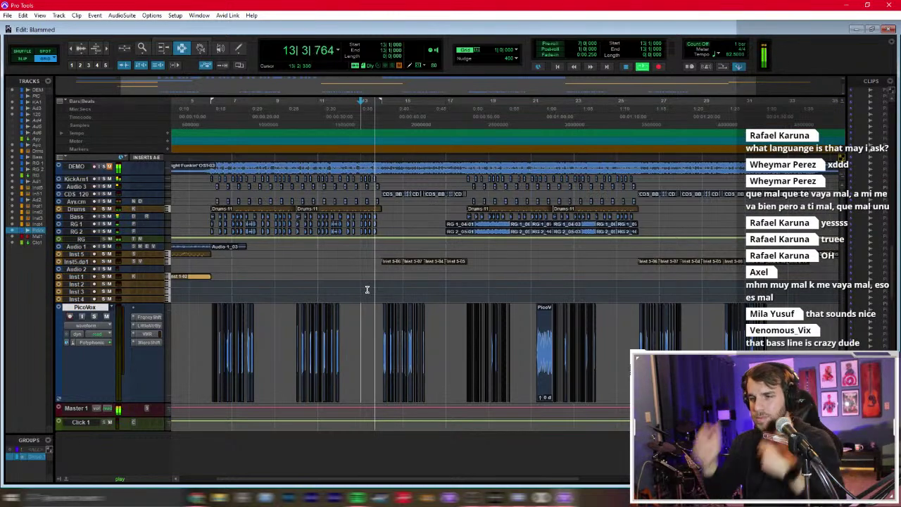
key("ctrl+bracketright")
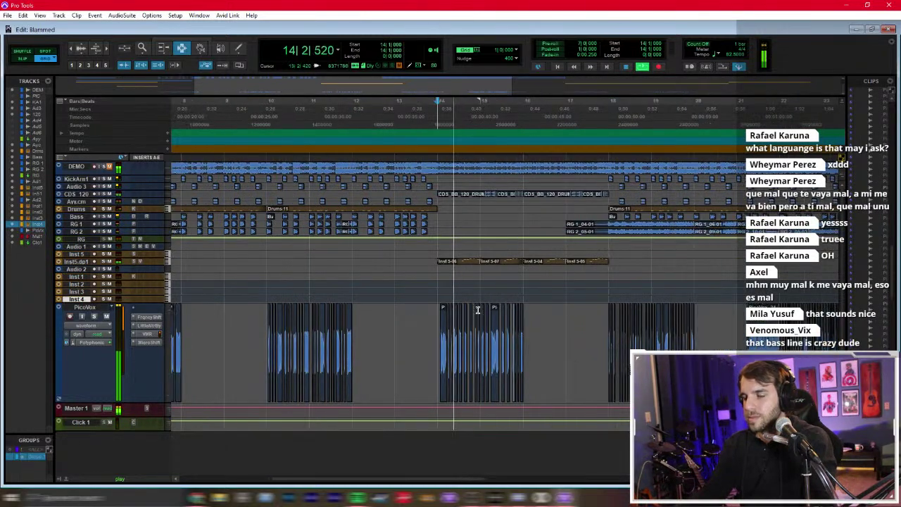
key("ctrl+bracketright")
left_click(608, 352)
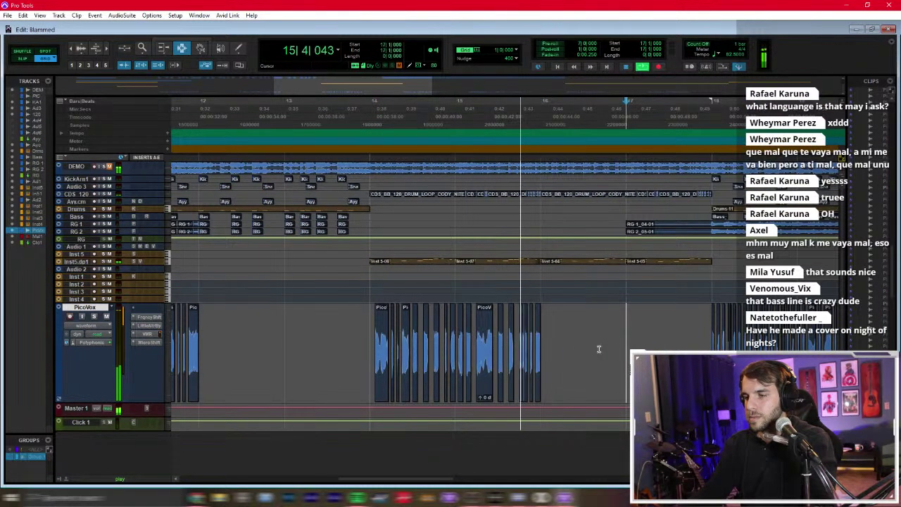
left_click(484, 344)
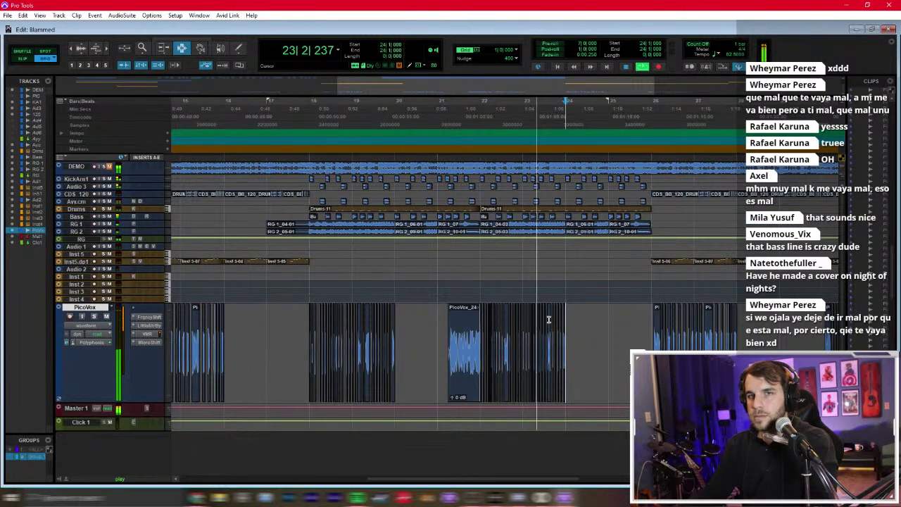
Step: Check the track levels and listen to the pasted PicoVox phrase at bar 26, ending playback back at bar 6
key("ctrl+equal")
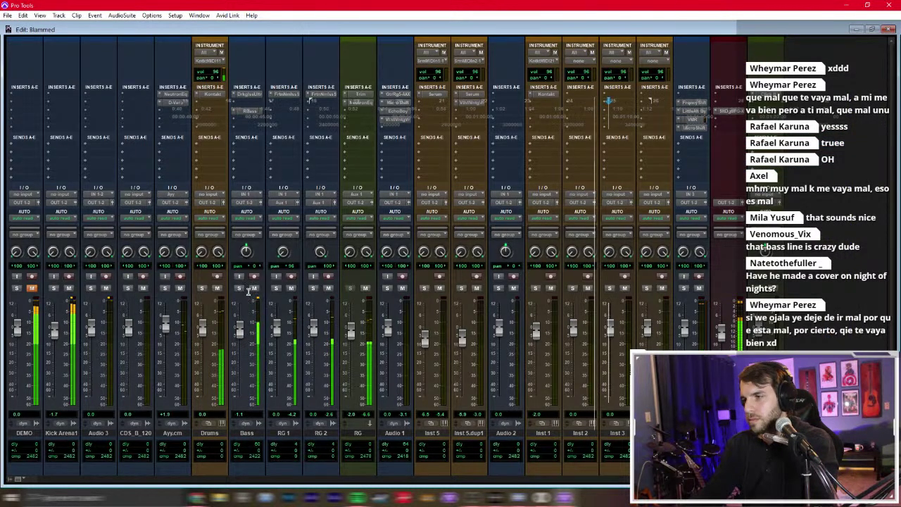
key("ctrl+equal")
key("ctrl+bracketleft")
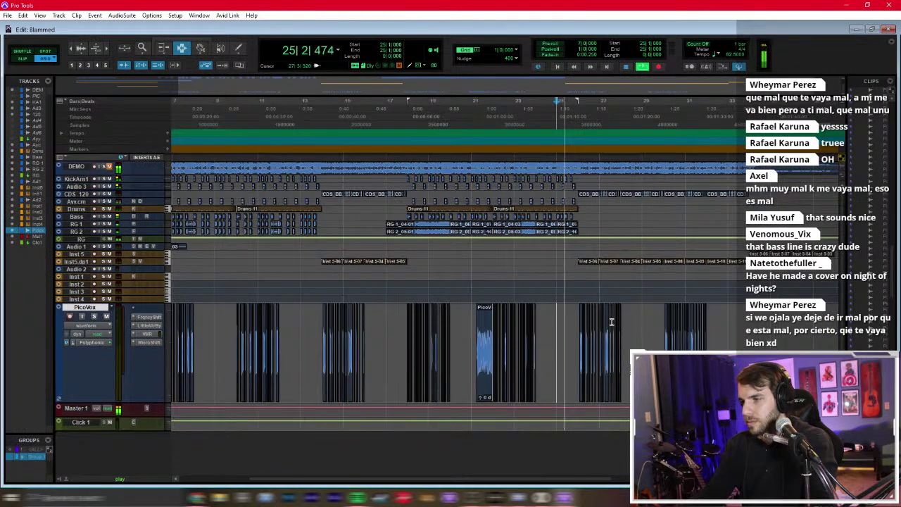
key("ctrl+bracketright")
key("ctrl+bracketright")
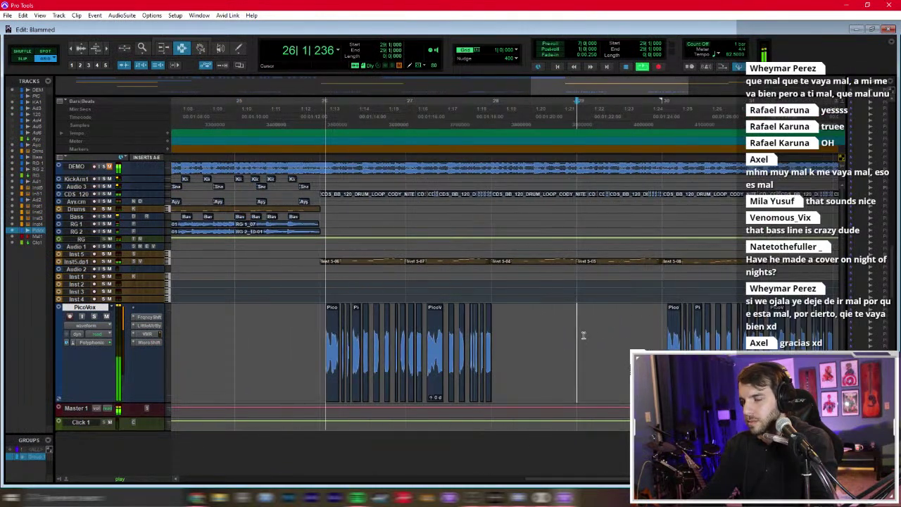
key("ctrl+bracketleft")
key("ctrl+bracketleft")
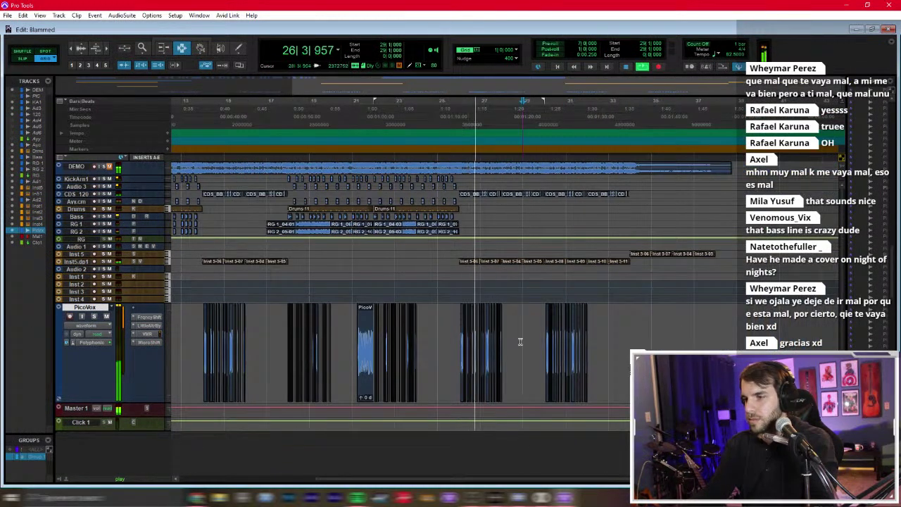
scroll(564, 324, "left", 4)
key("space")
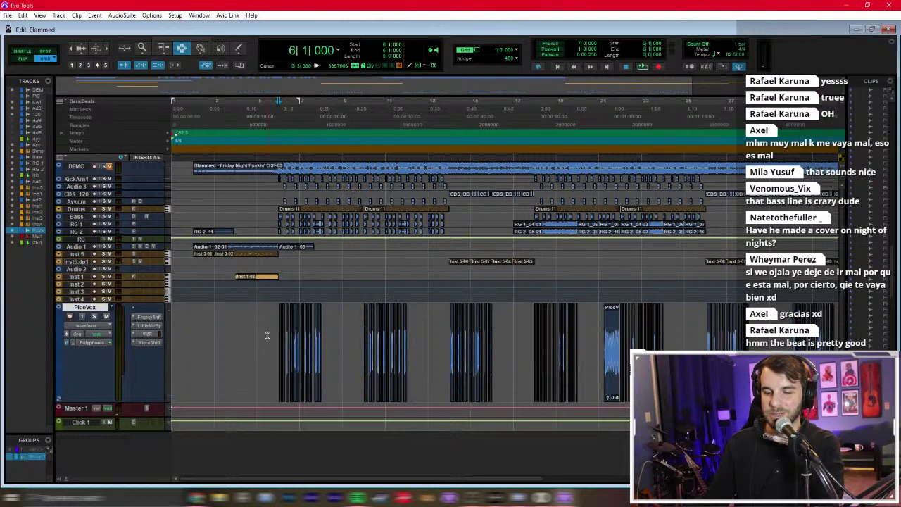
Step: Add a new mono audio track below PicoVox and set its input to IN 1 (Mono)
key("ctrl+shift+n")
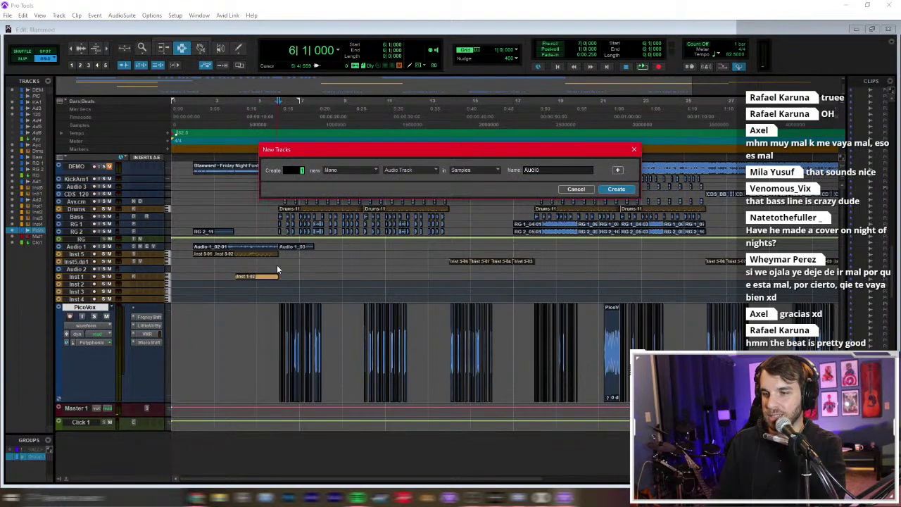
key("Escape")
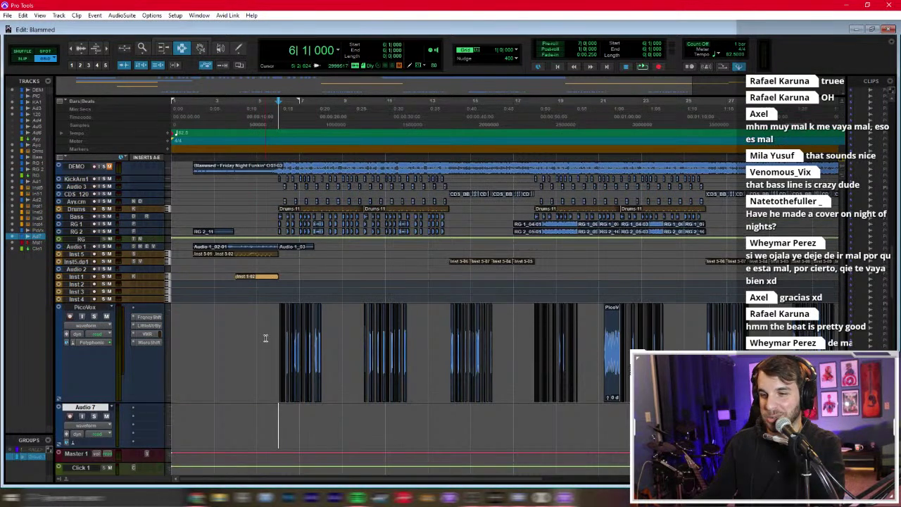
key("ctrl+equal")
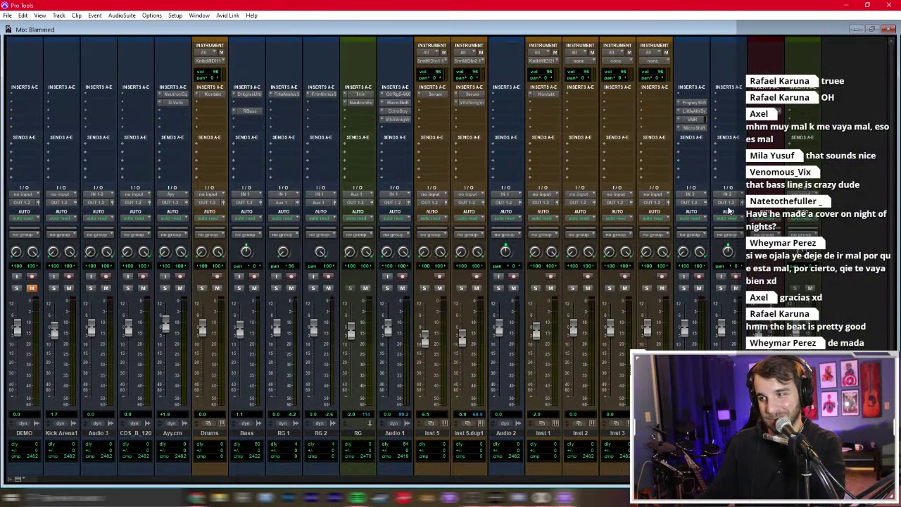
left_click(734, 201)
mouse_move(762, 221)
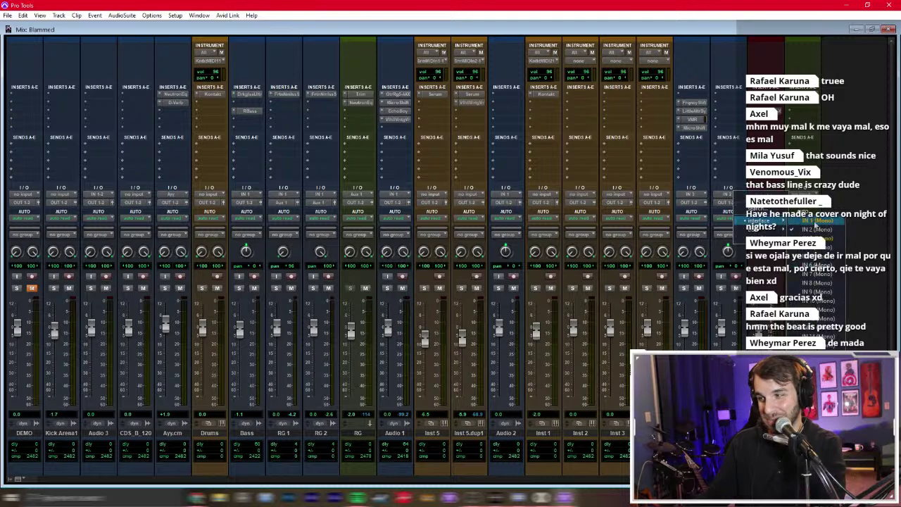
left_click(817, 220)
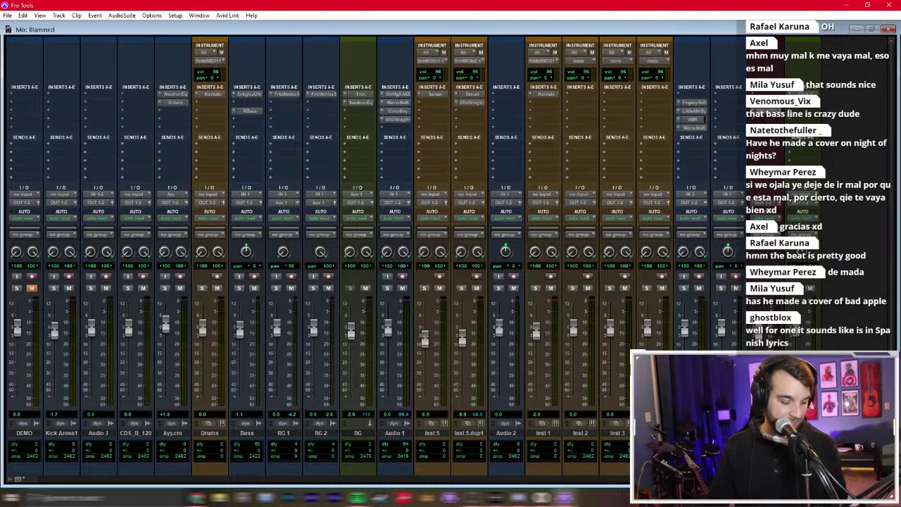
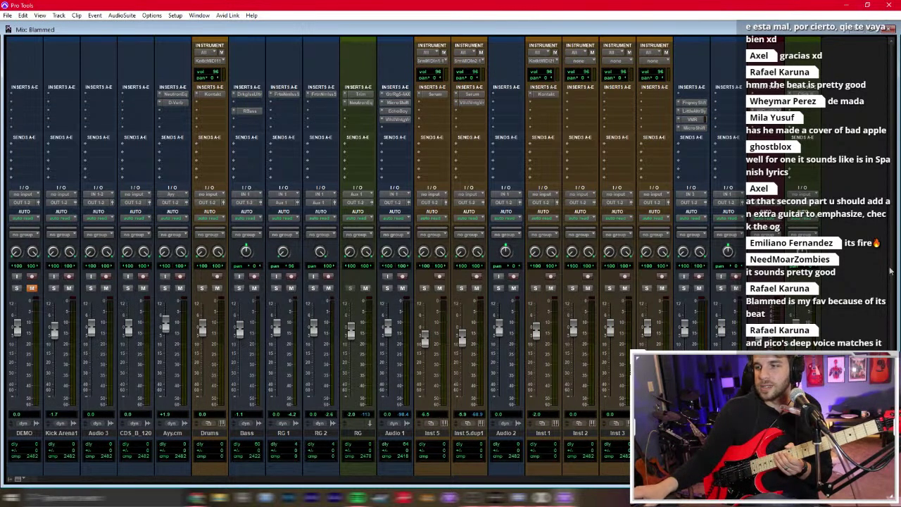
Step: Record-arm Audio 7 and insert the Fortin Nameless Suite amp plug-in on it with its default preset
left_click(736, 276)
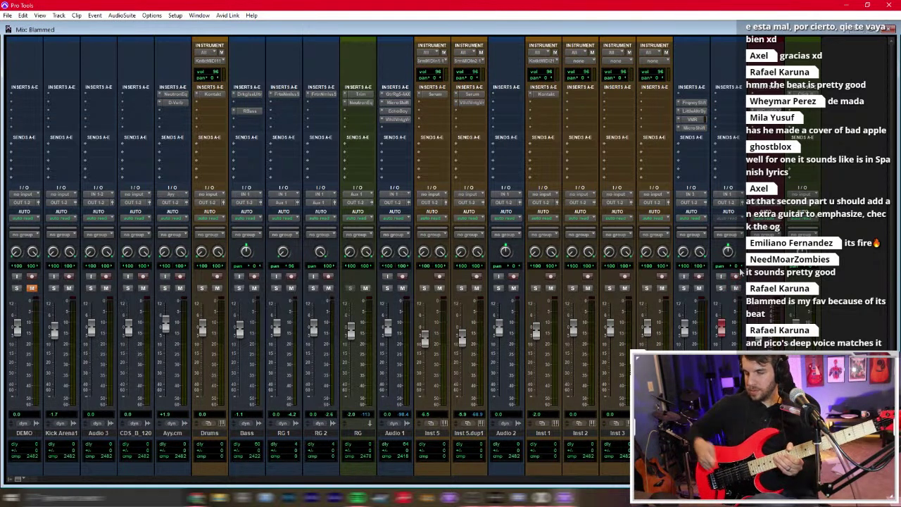
left_click(739, 106)
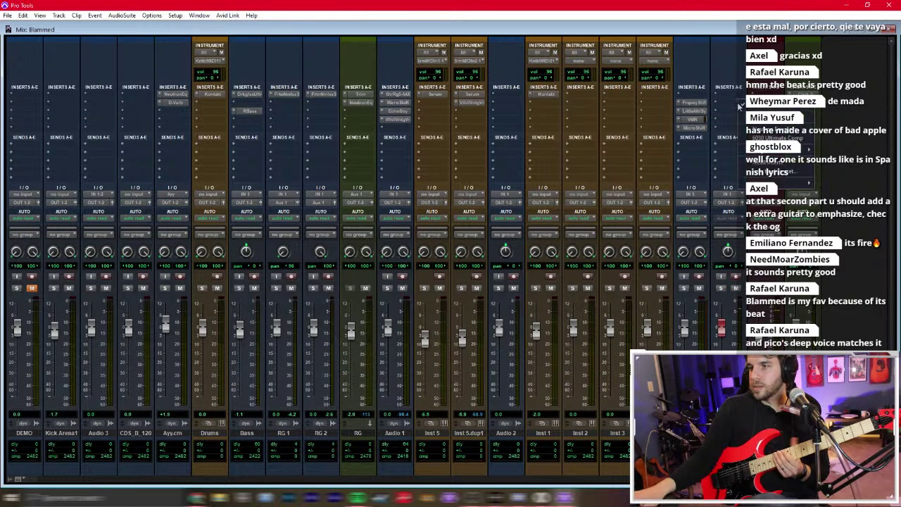
left_click(737, 102)
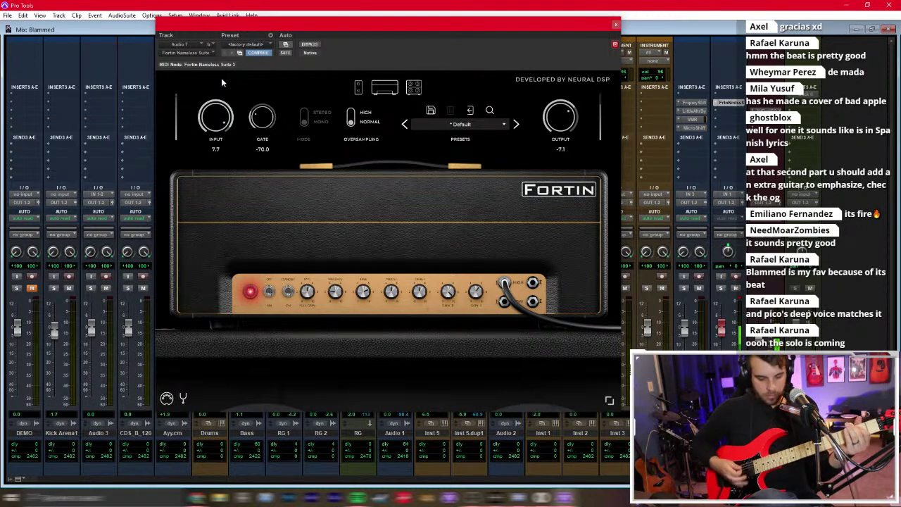
left_click(615, 26)
left_click(725, 121)
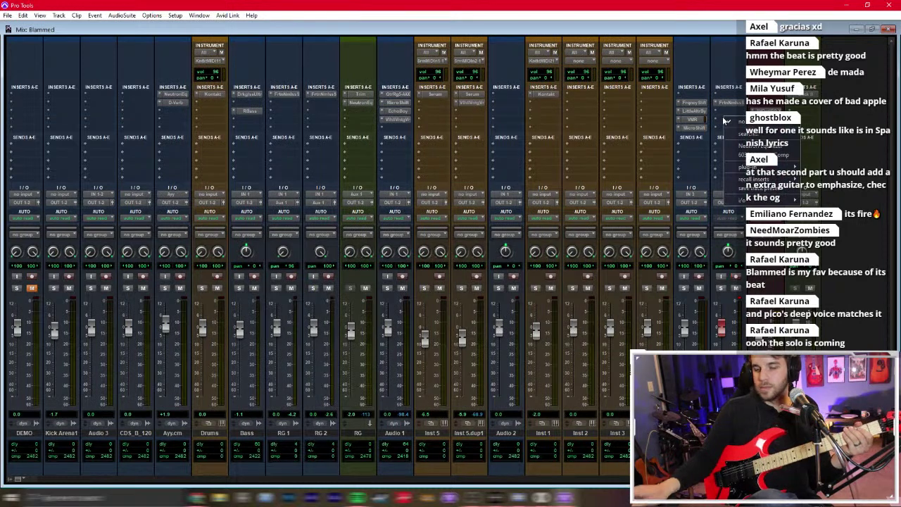
left_click(723, 122)
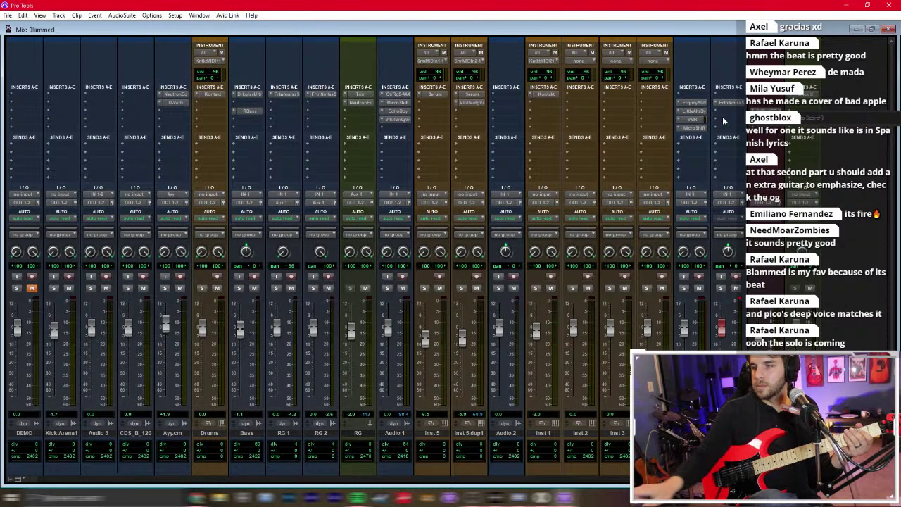
key("ctrl+equal")
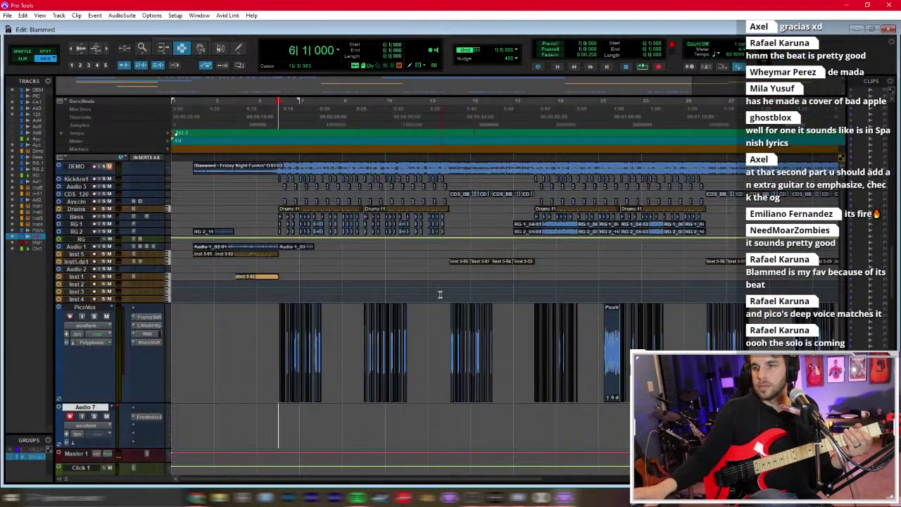
Step: Solo the DEMO and Audio 7 tracks and play the DEMO melody from bar 6
key("ctrl+bracketright")
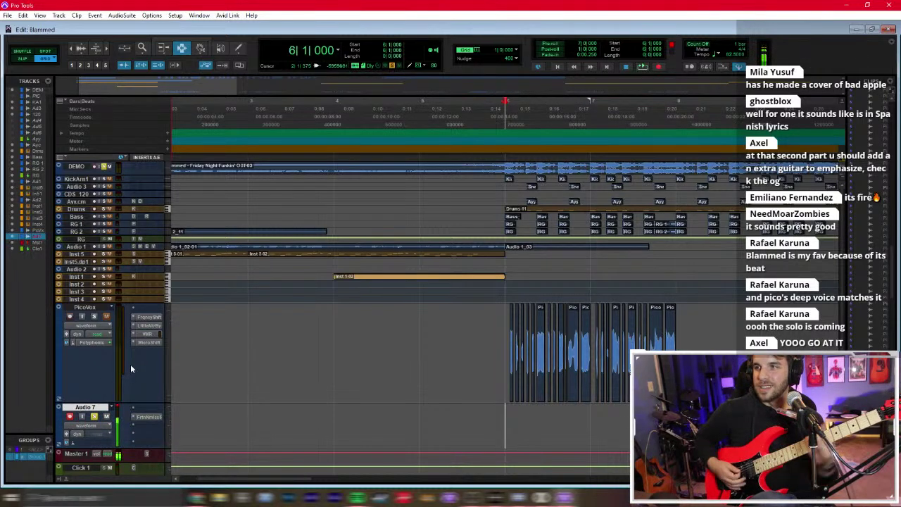
key("space")
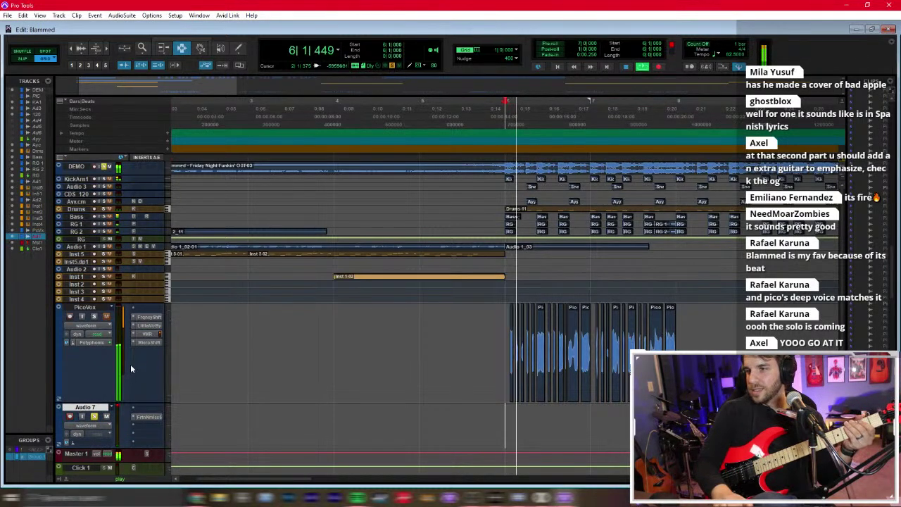
key("space")
Step: Play the soloed DEMO melody repeatedly from bar 8 to work out and rehearse the guitar part
key("space")
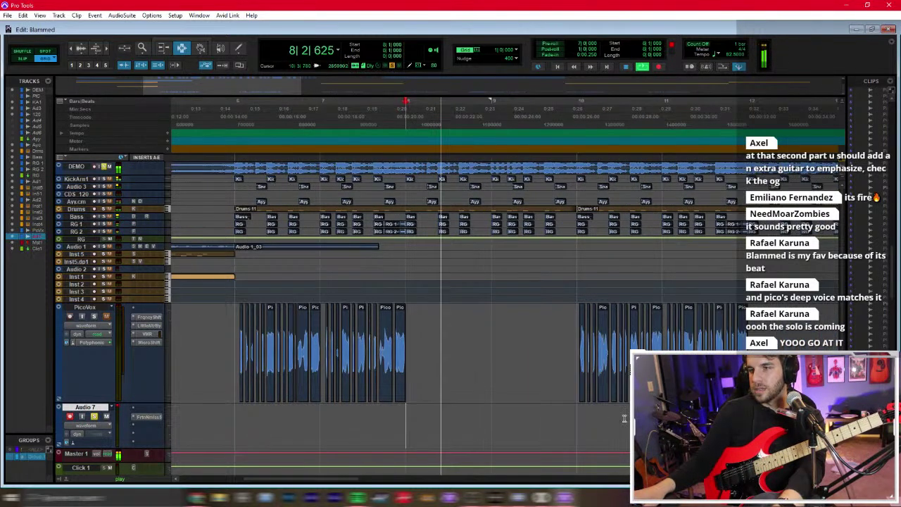
key("space")
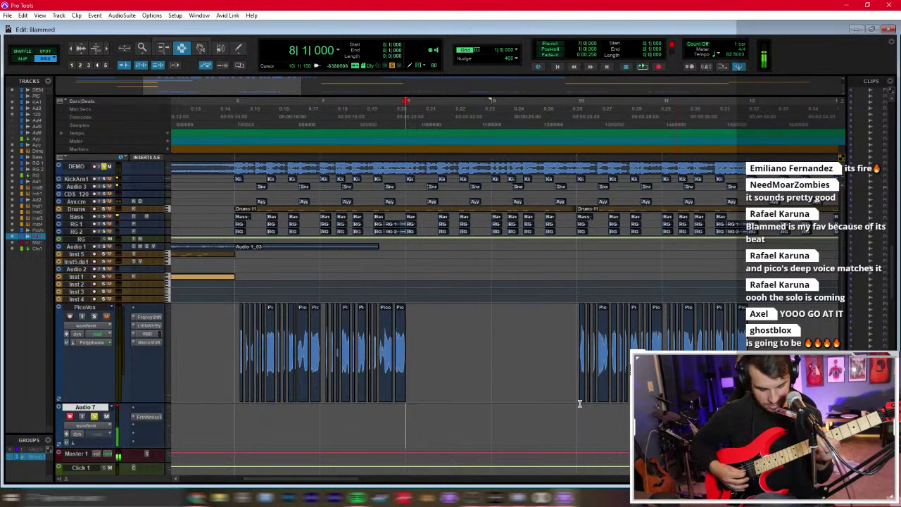
key("space")
key("space")
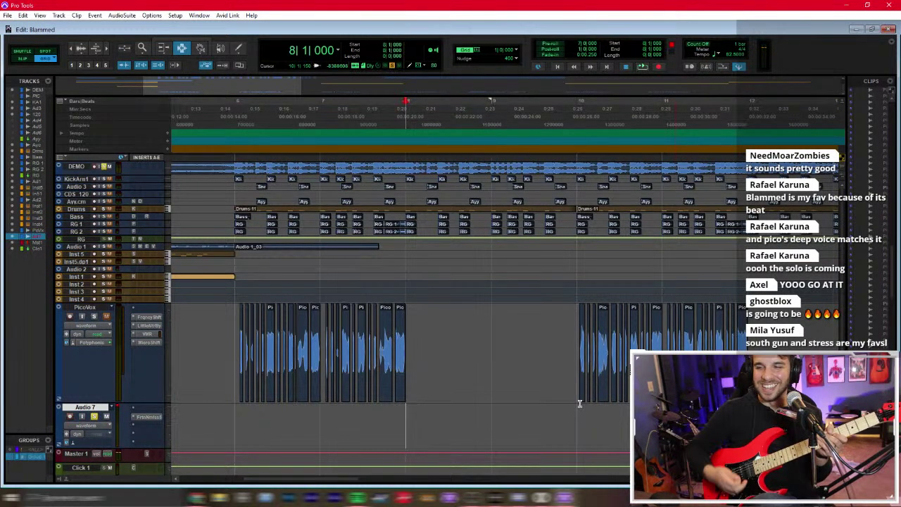
key("space")
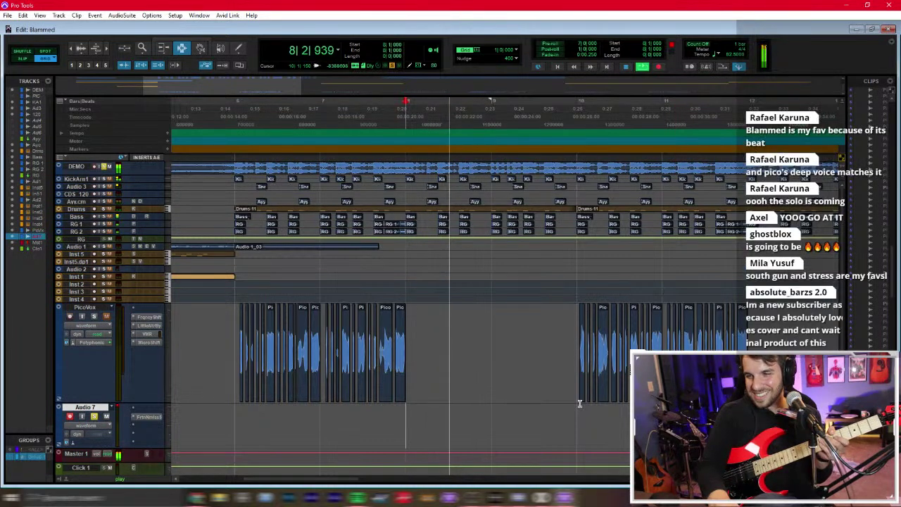
key("ctrl+bracketright")
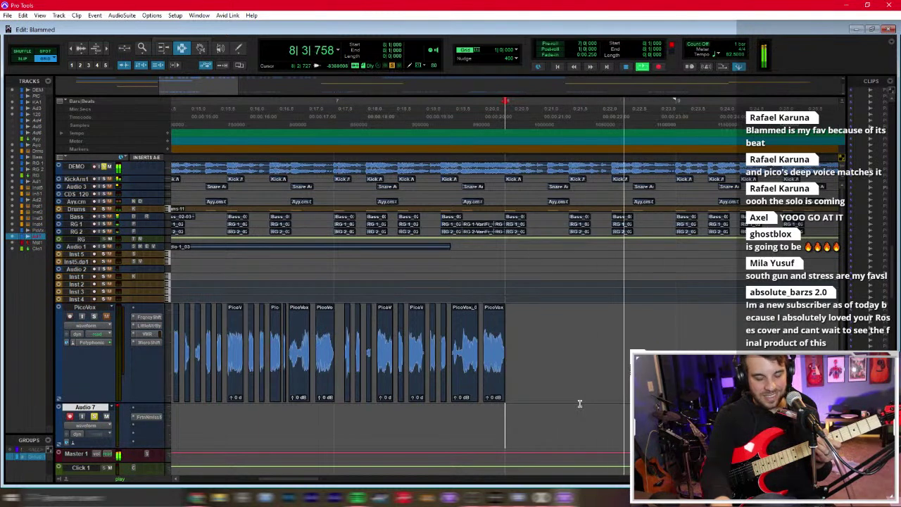
key("space")
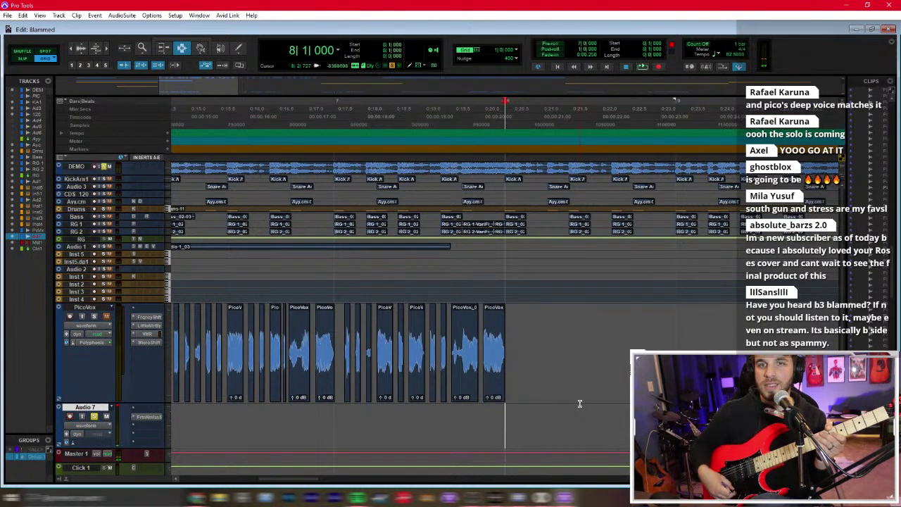
key("space")
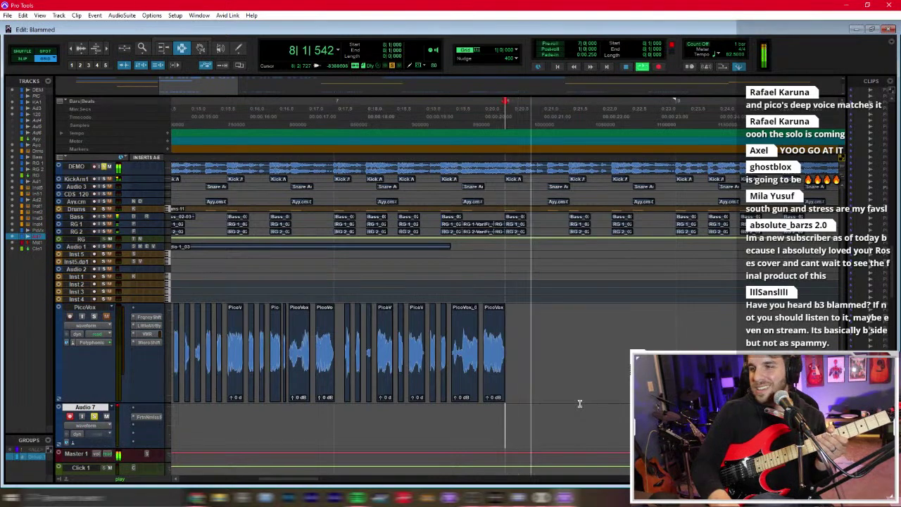
key("space")
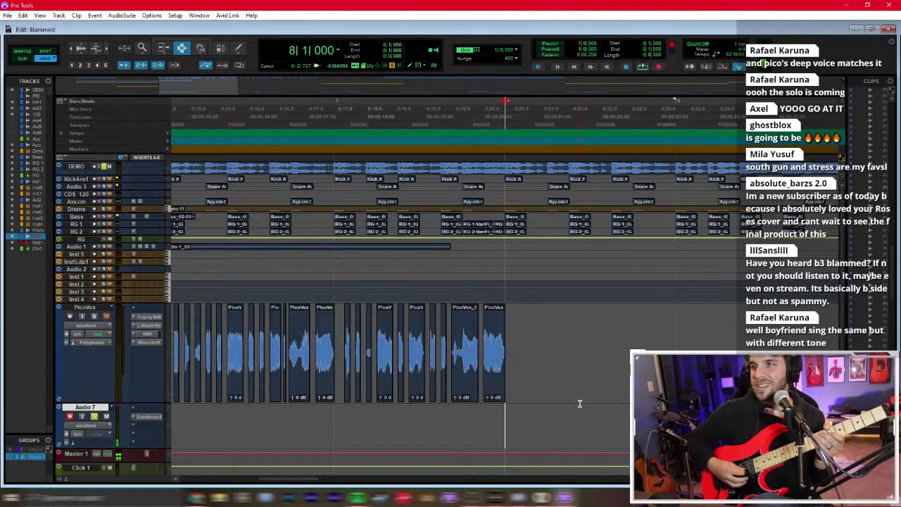
key("space")
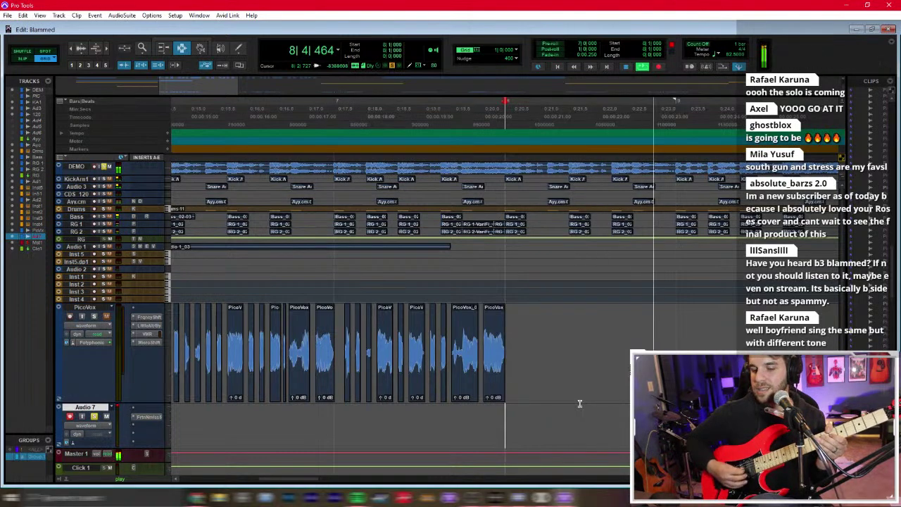
key("space")
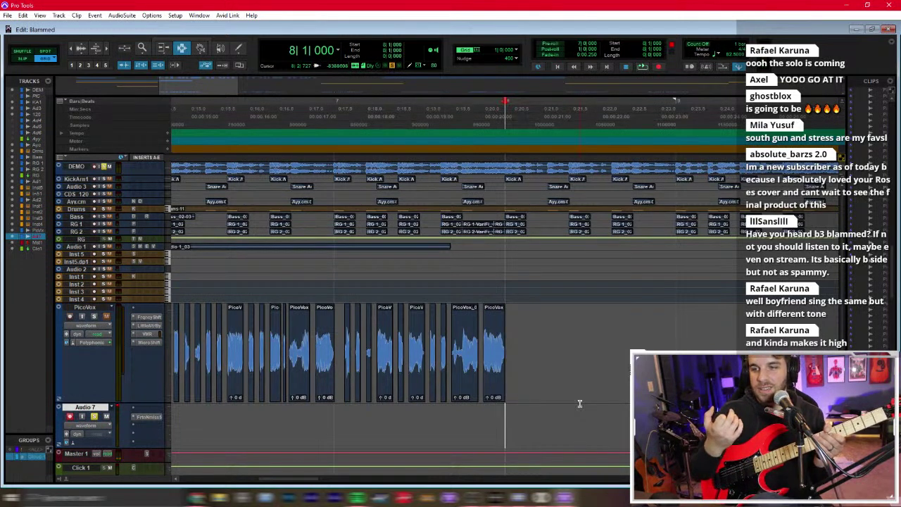
Step: Record a first guitar take on Audio 7 from bar 8 to just past bar 10 and check its mixer channel
key("space")
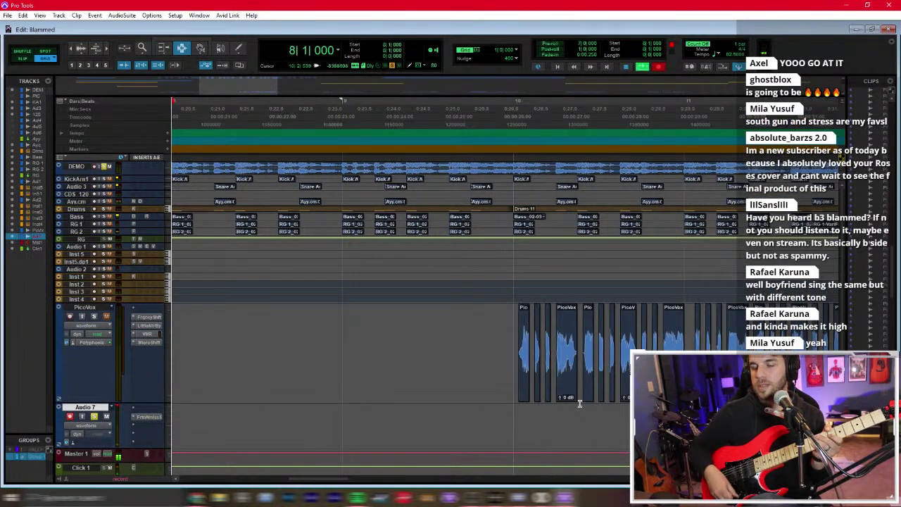
key("ctrl+space")
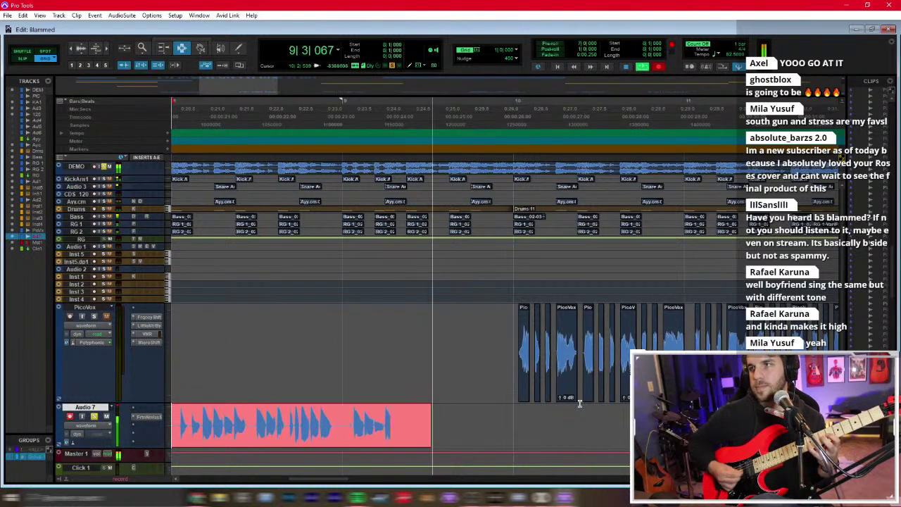
key("space")
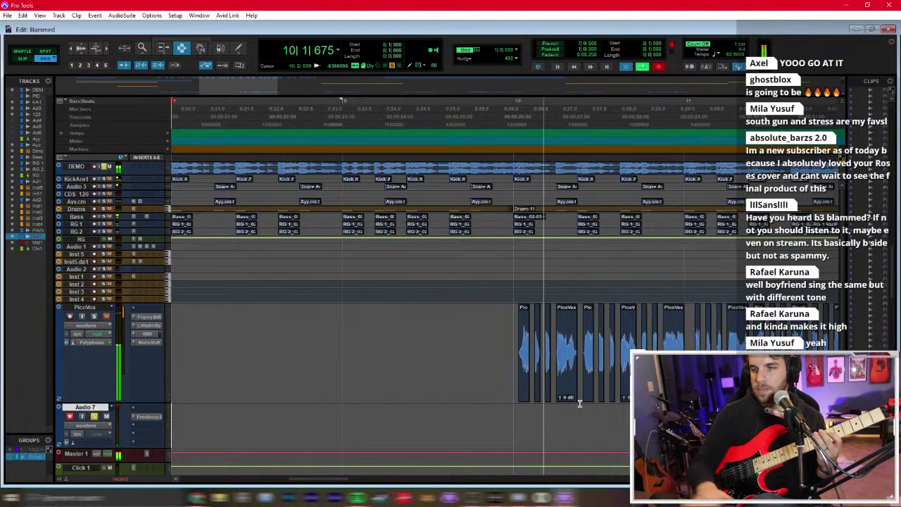
key("ctrl+equal")
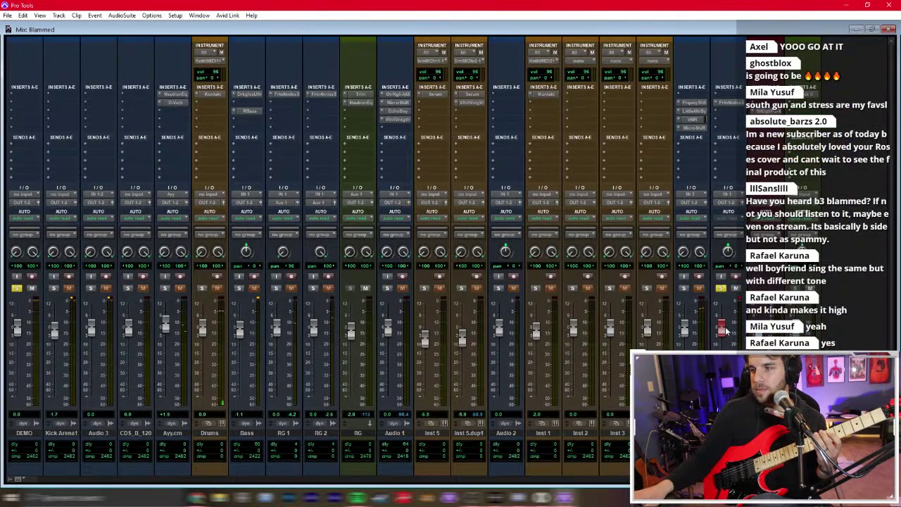
key("ctrl+equal")
Step: Re-record the guitar part on Audio 7 from bar 8 over the first take, ending just past bar 10
left_click(513, 424)
key("space")
key("space")
key("space")
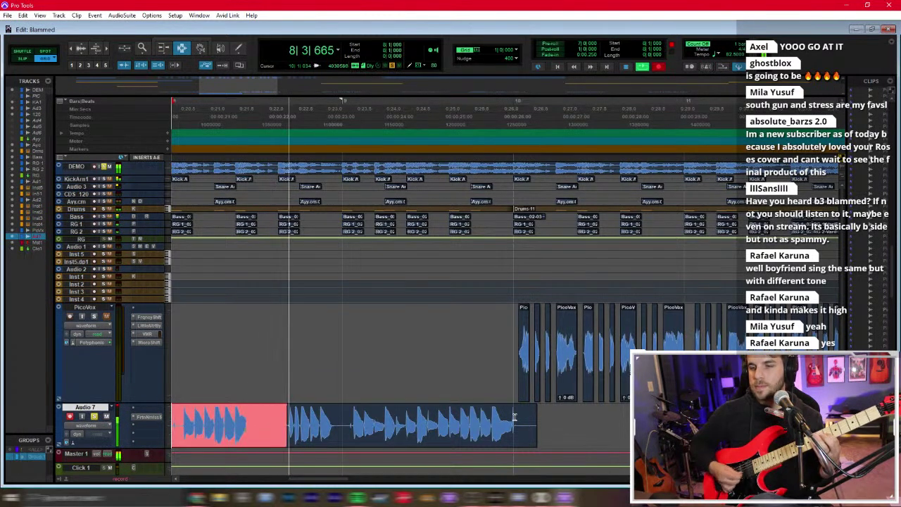
key("space")
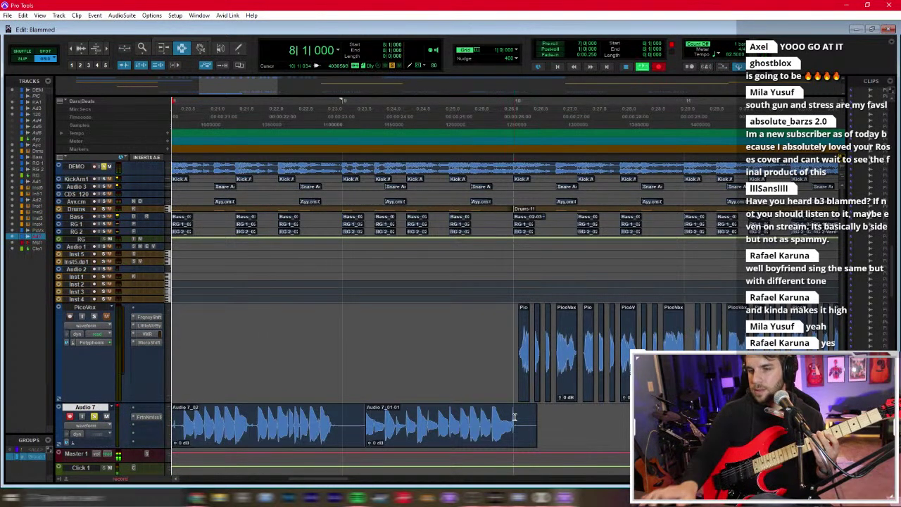
key("ctrl+space")
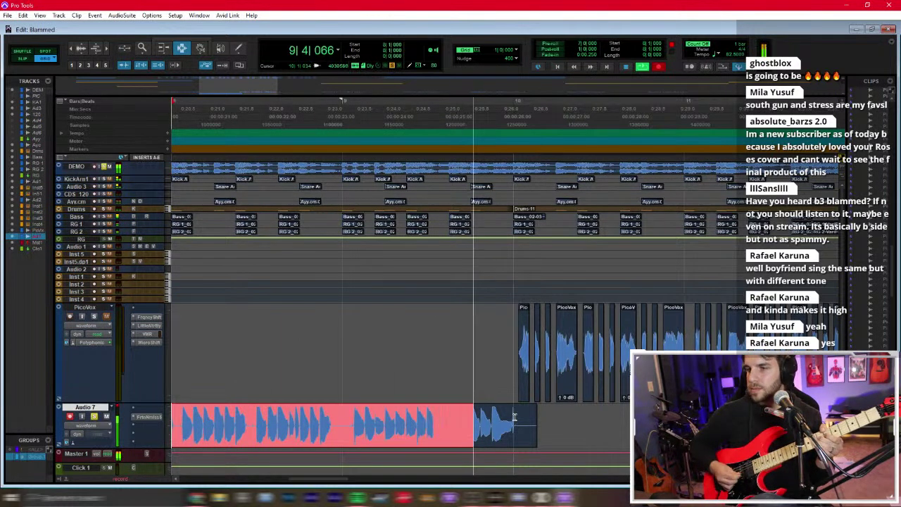
key("space")
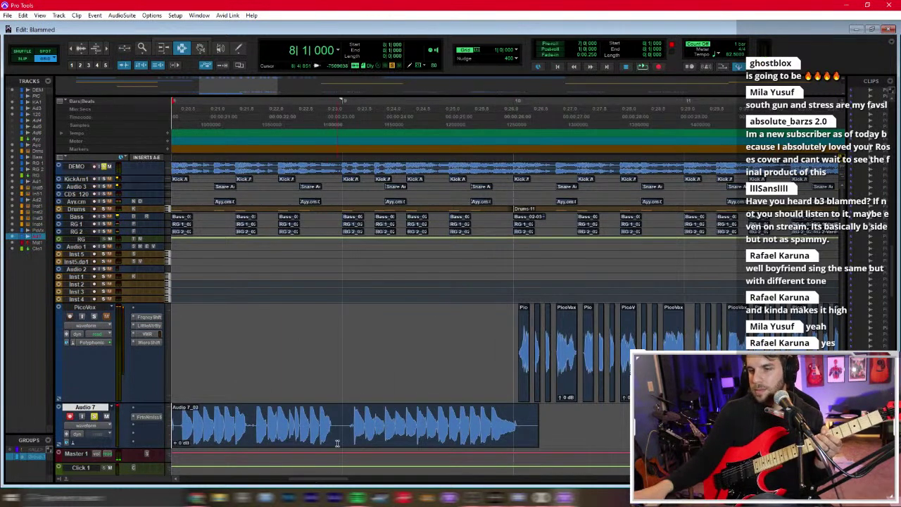
Step: Re-record the second half of the guitar part on Audio 7 from bar 9 to just past bar 10 and check the mixer
left_click(342, 444)
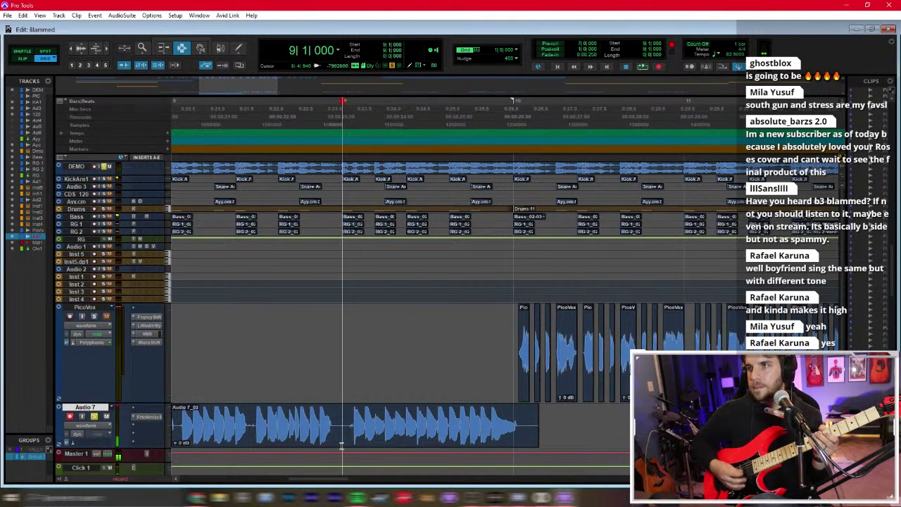
key("space")
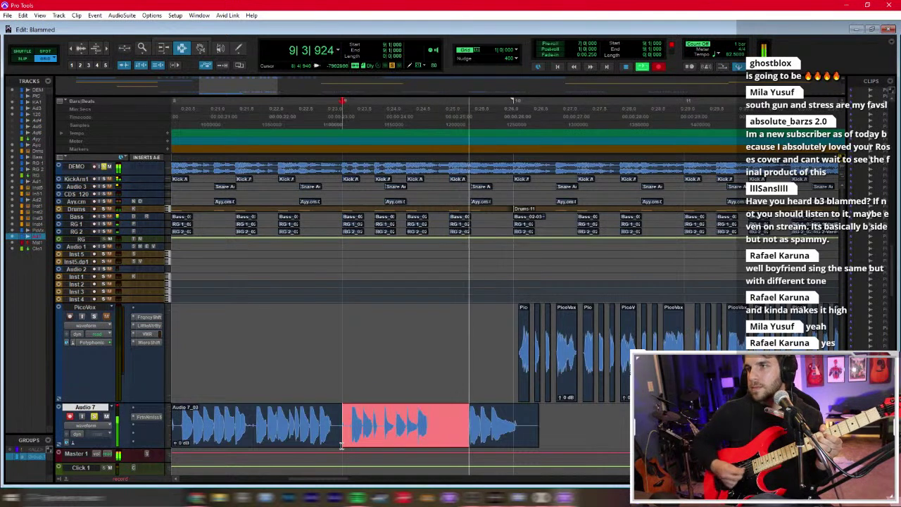
key("space")
key("ctrl+space")
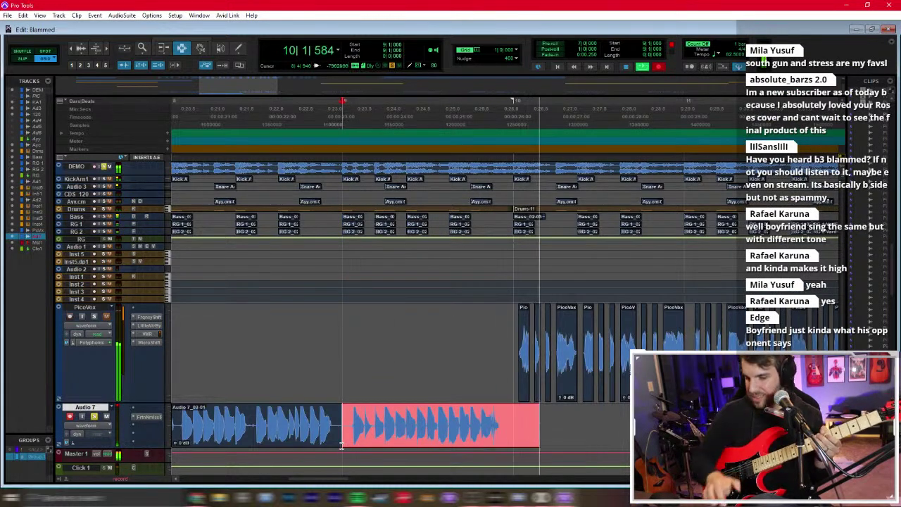
key("space")
key("ctrl+equal")
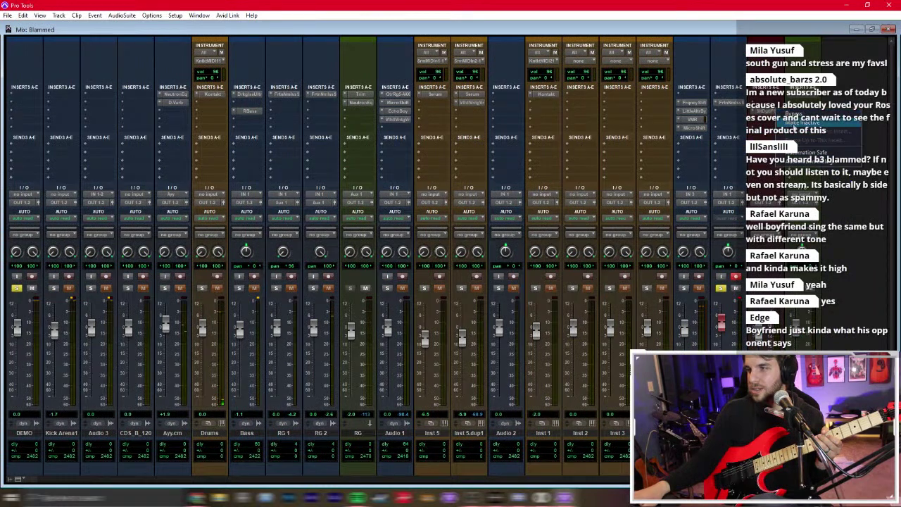
key("ctrl+equal")
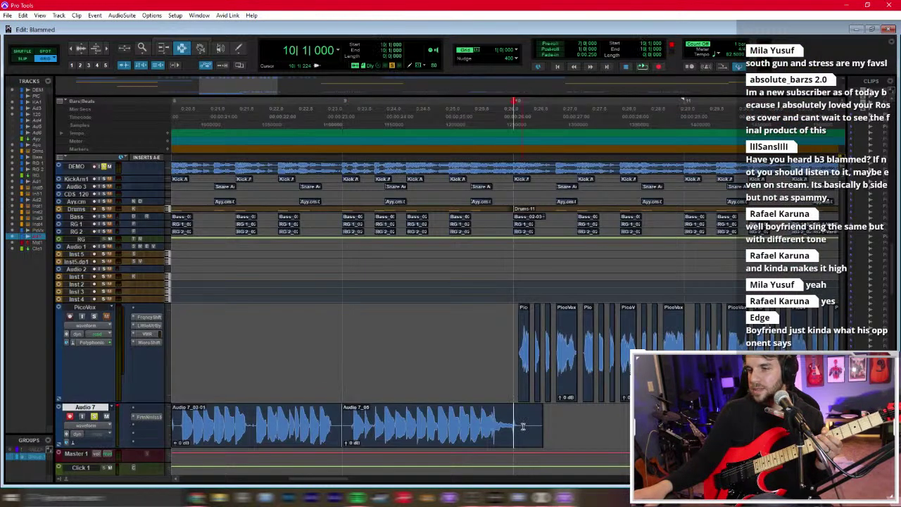
Step: Play the soloed DEMO melody repeatedly from bar 12 to work out and rehearse the next guitar answer
key("ctrl+bracketleft")
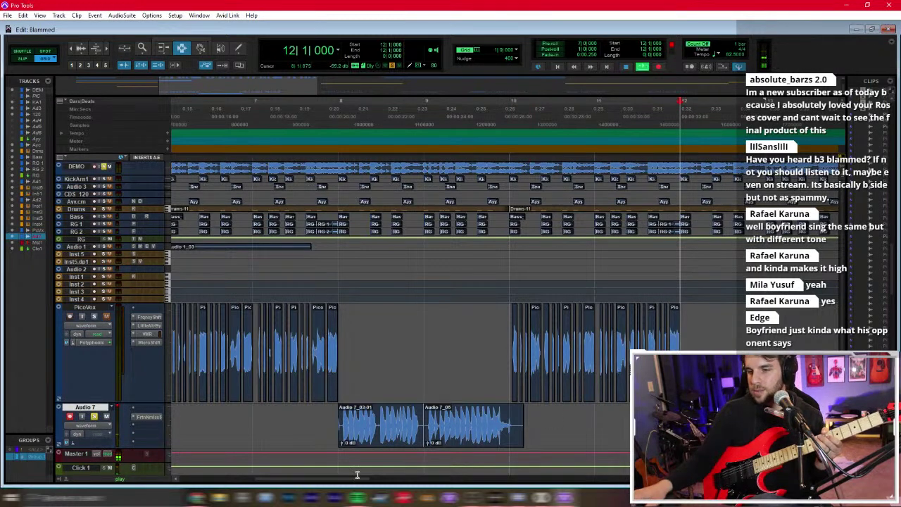
left_click_drag(355, 483, 416, 483)
key("space")
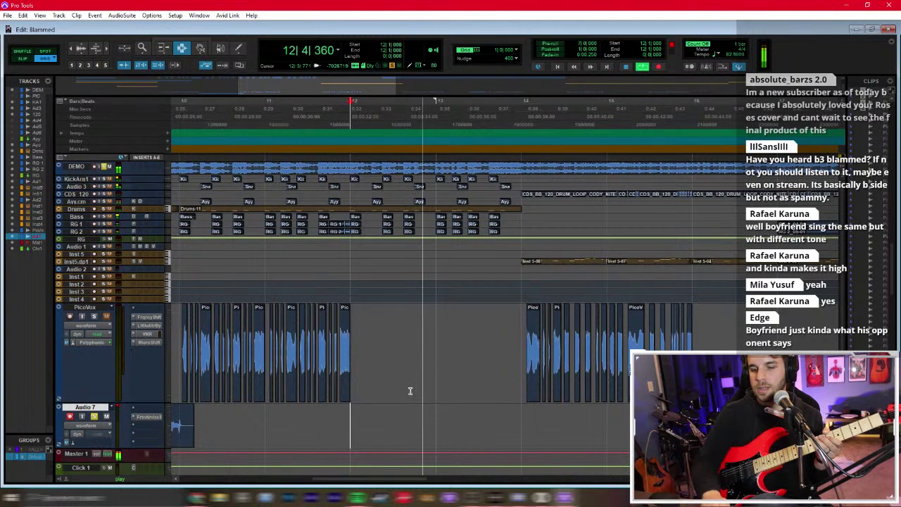
key("space")
key("space")
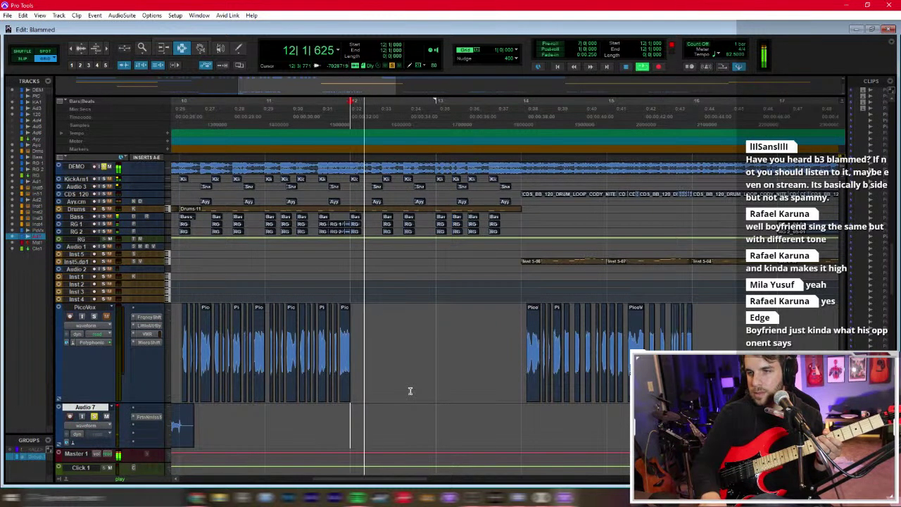
key("space")
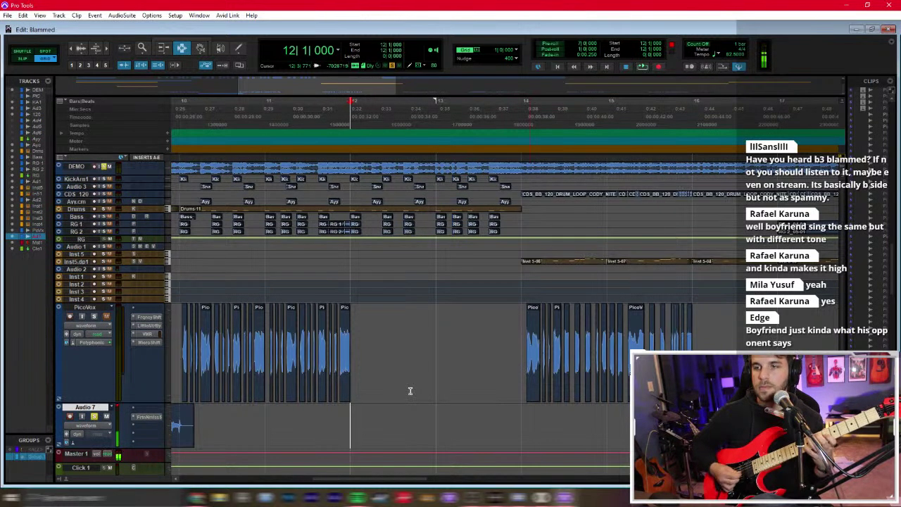
key("space")
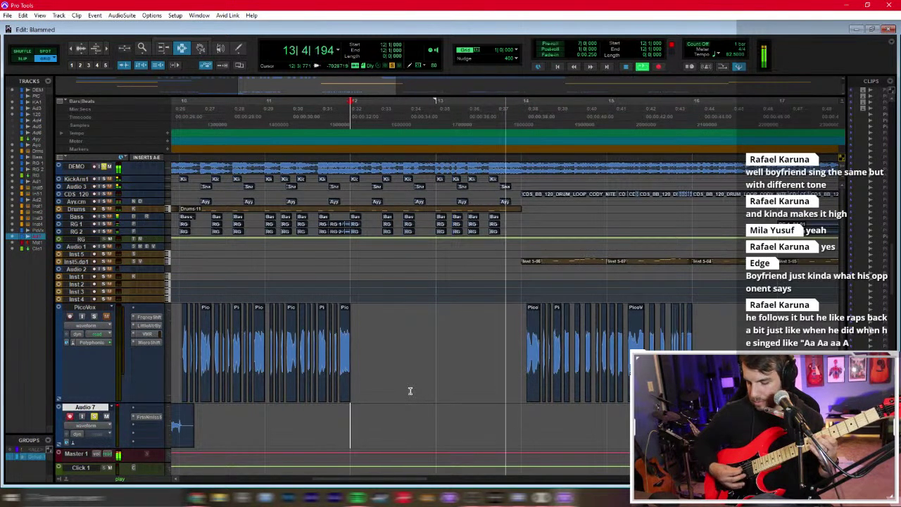
key("space")
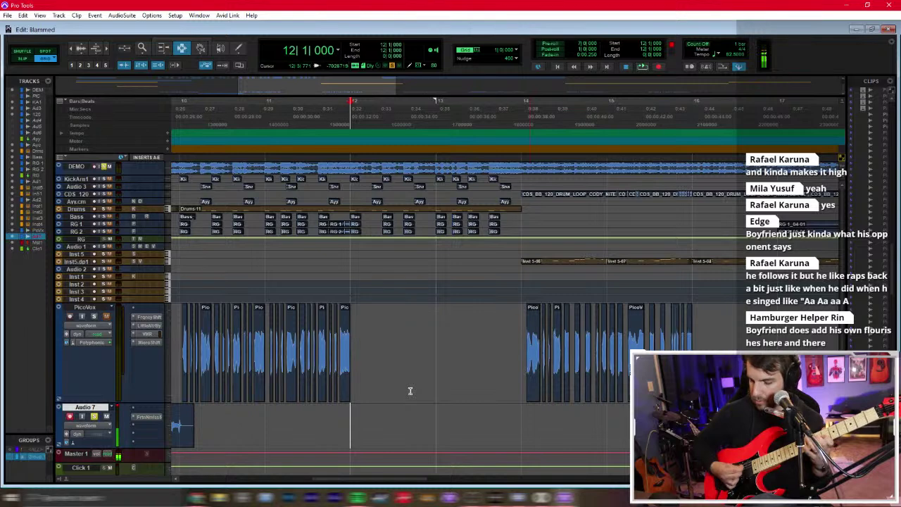
Step: Record repeated guitar takes on Audio 7 from bar 11, keeping the last one that runs just past bar 14, and check the mixer
key("ctrl+space")
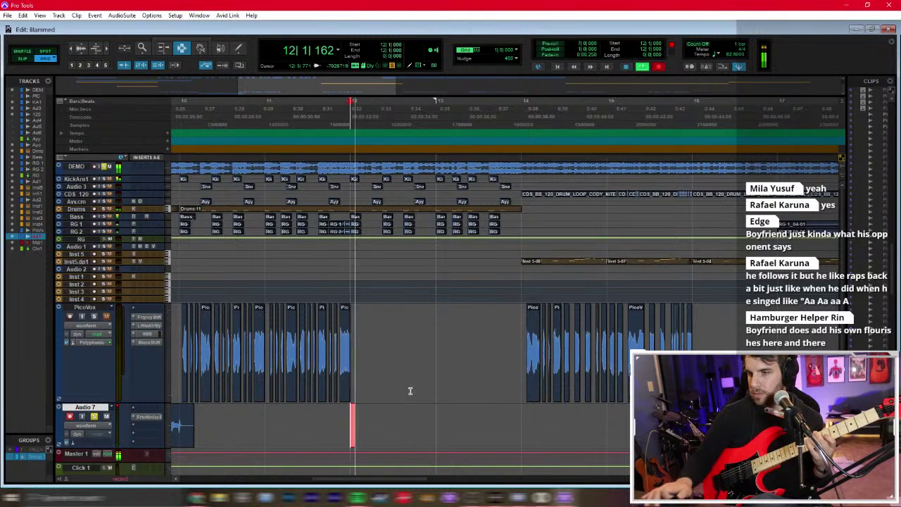
key("space")
key("ctrl+space")
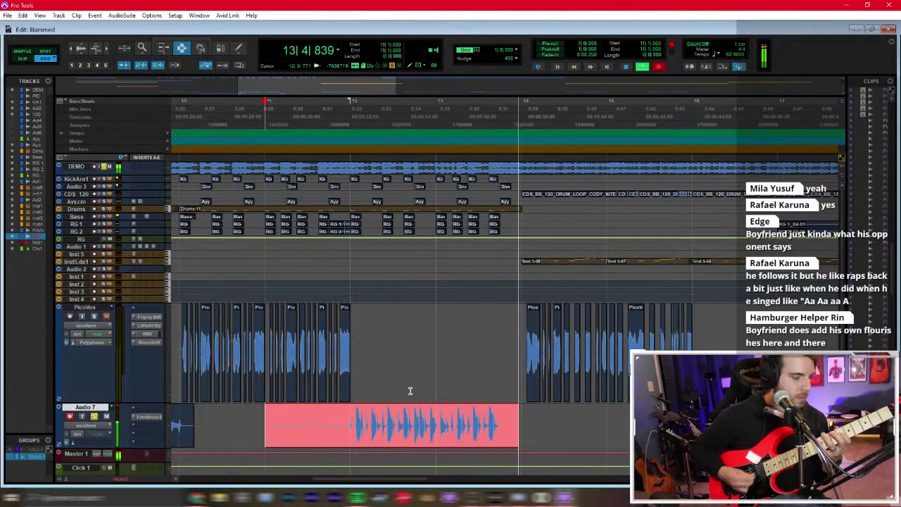
key("space")
key("ctrl+space")
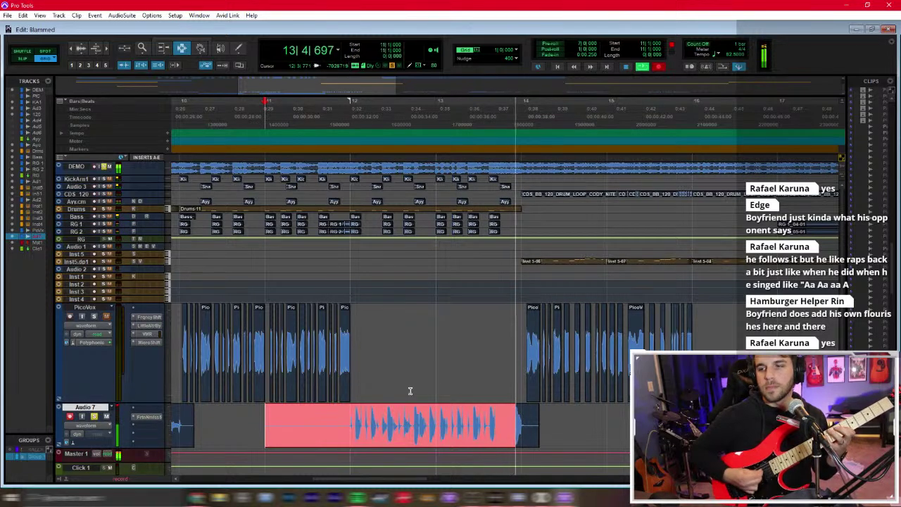
key("space")
key("ctrl+space")
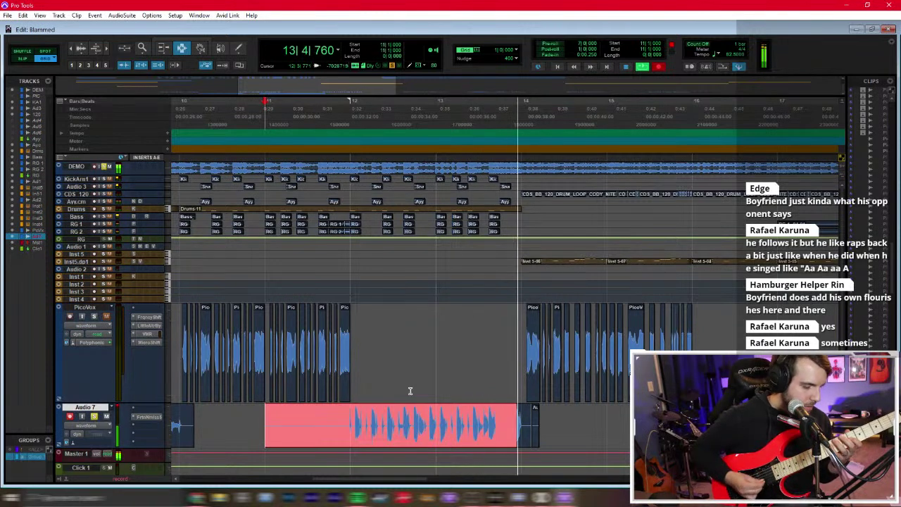
key("space")
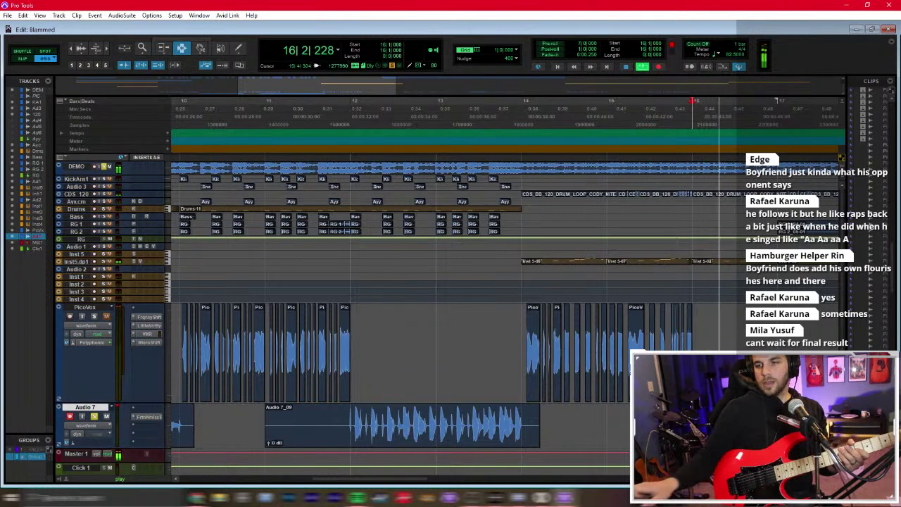
key("ctrl+equal")
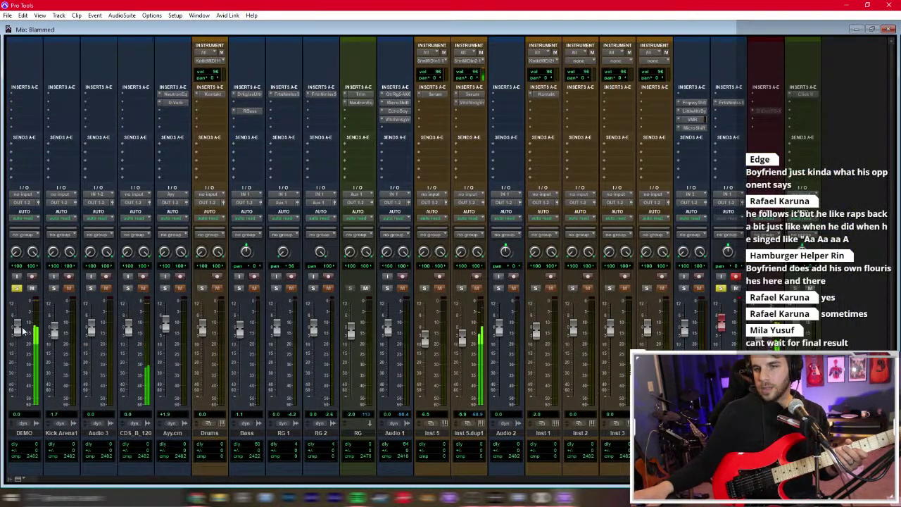
key("ctrl+equal")
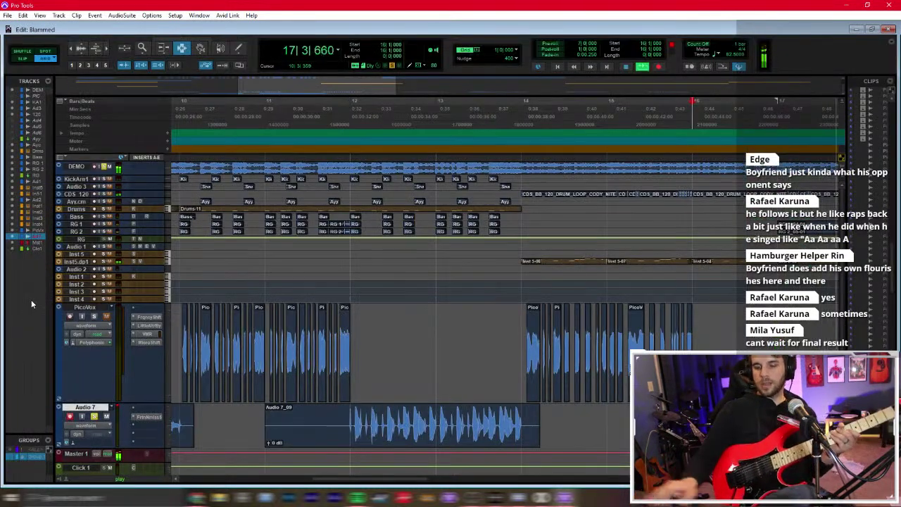
Step: Record the next guitar answer on Audio 7 from bar 15 to just past bar 18, replacing the short first take
key("space")
key("ctrl+space")
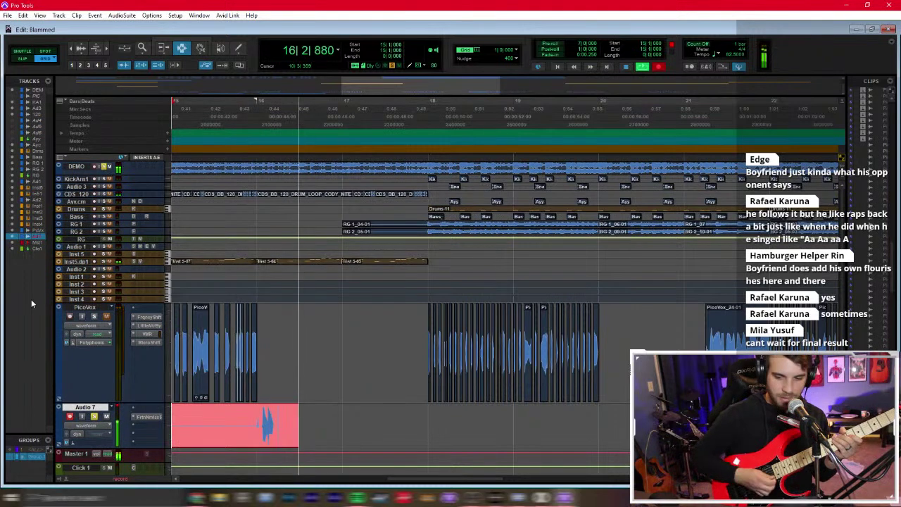
key("space")
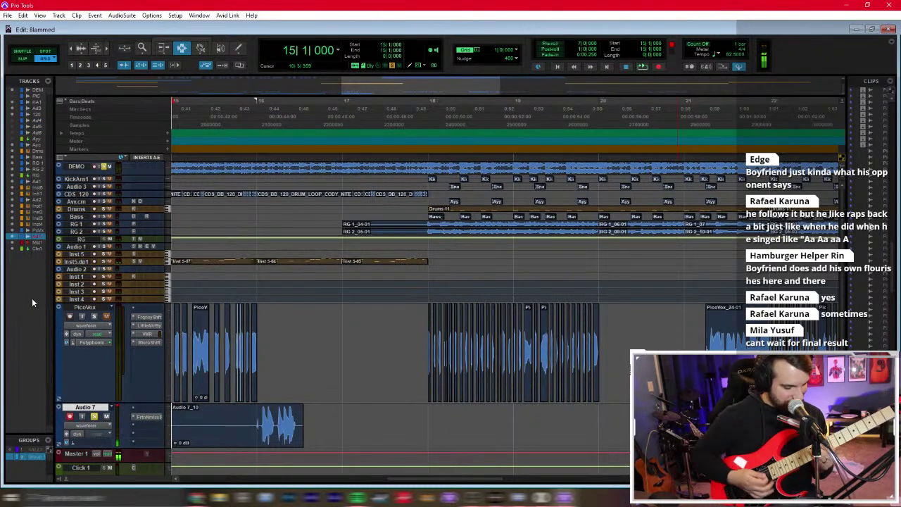
key("space")
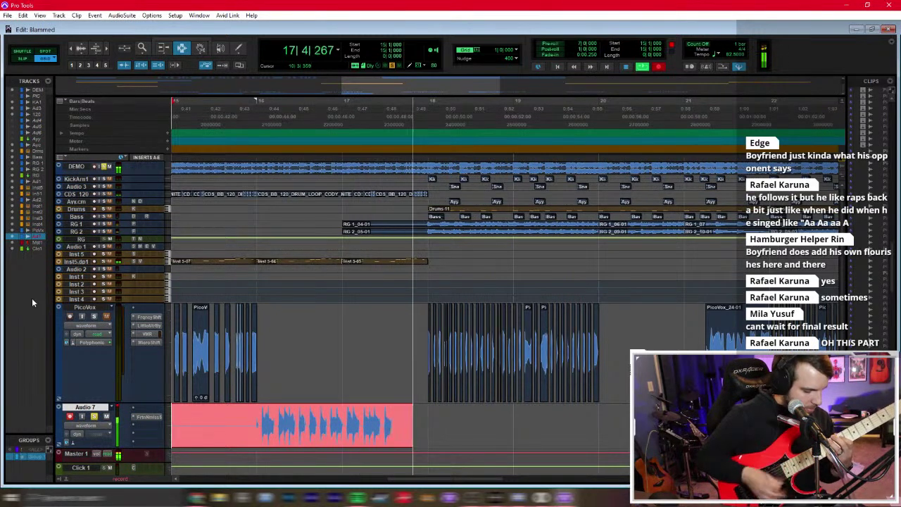
key("space")
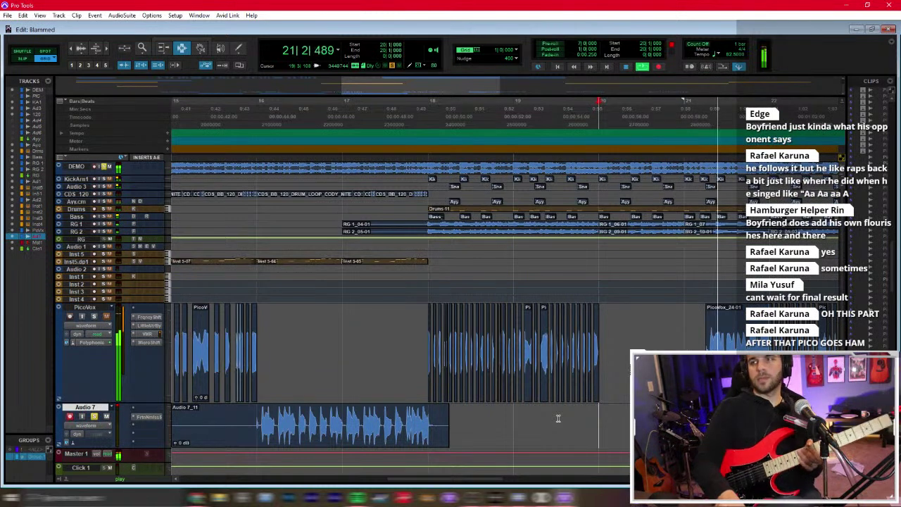
Step: Rehearse against the DEMO melody from bar 20 and record a guitar take on Audio 7 from bar 19 to past bar 21
key("space")
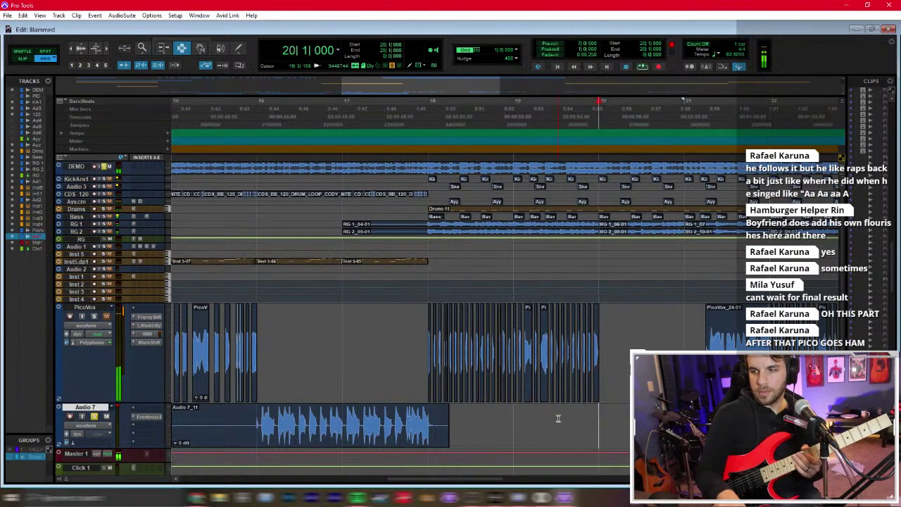
key("space")
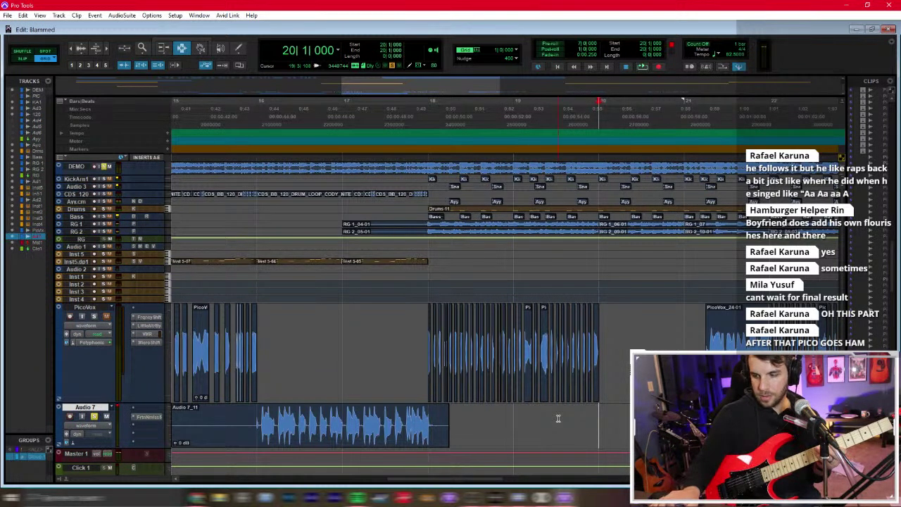
key("space")
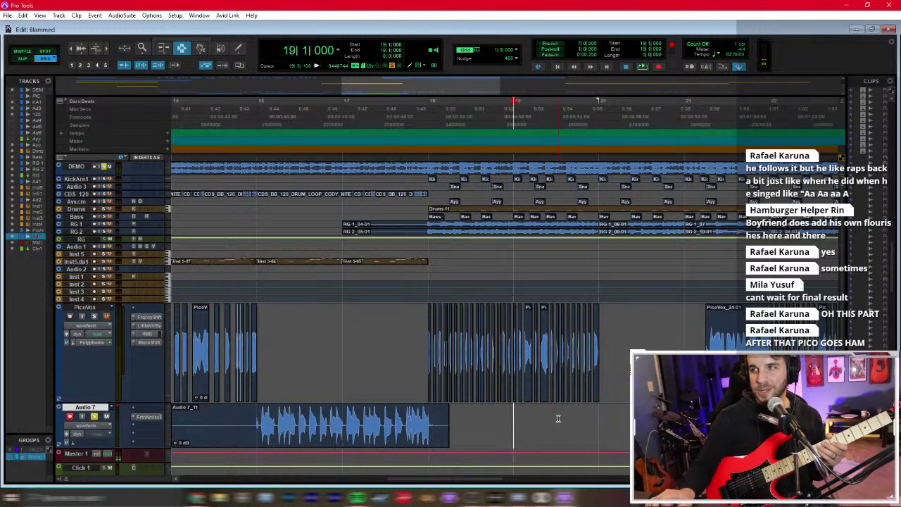
key("space")
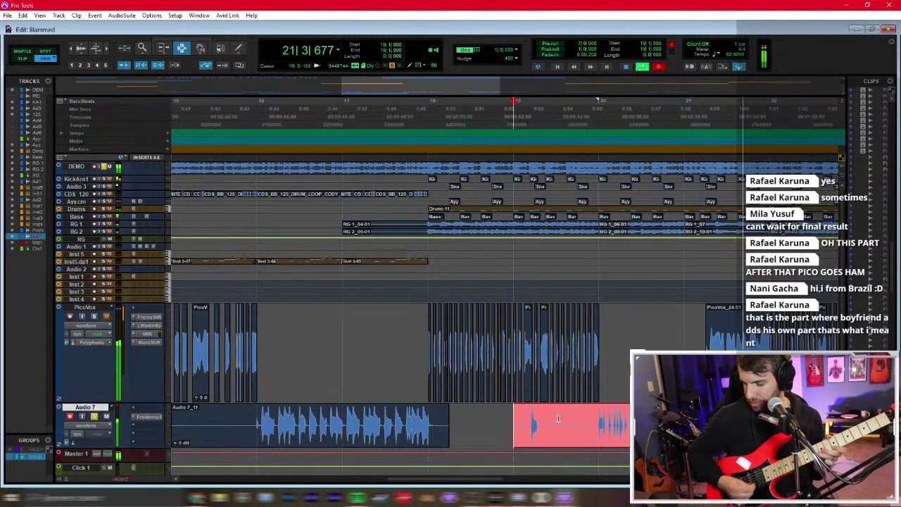
key("space")
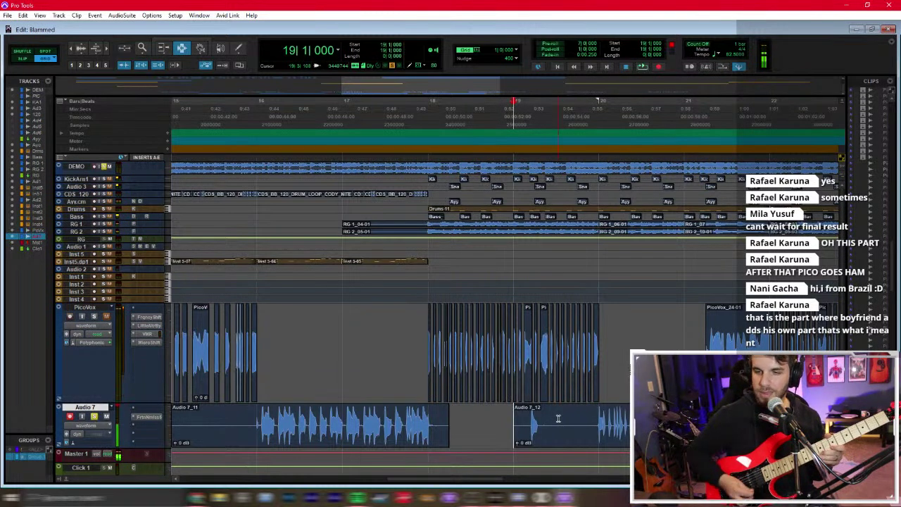
Step: Record the guitar part onto Audio 7 from bar 19 to bar 26, discarding the first take and restarting it
key("ctrl+space")
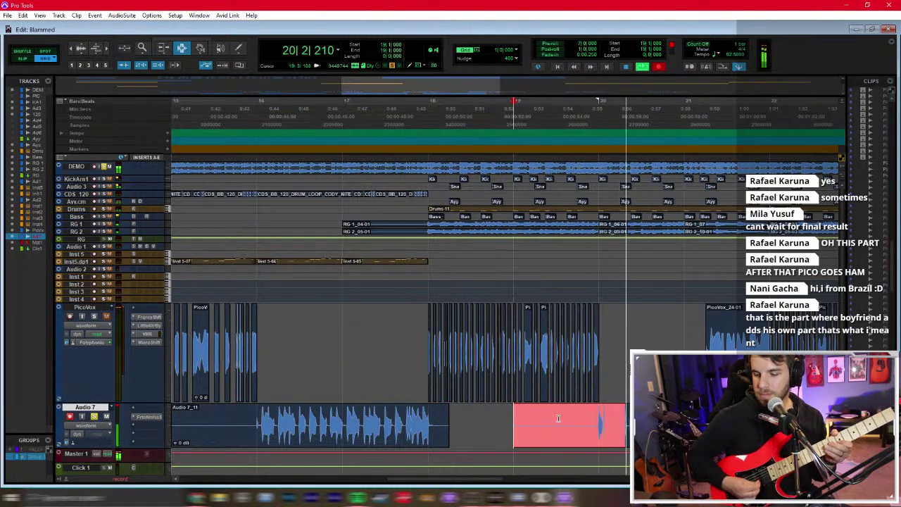
key("ctrl+period")
key("ctrl+space")
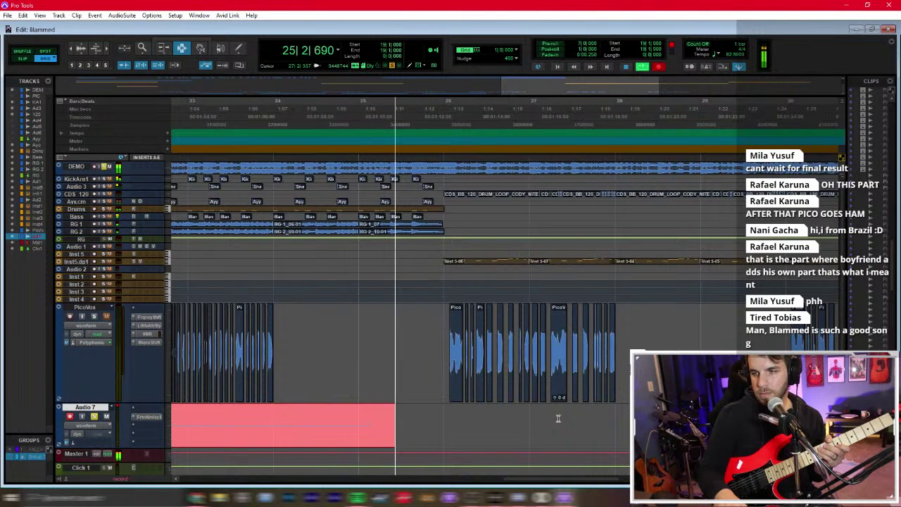
key("space")
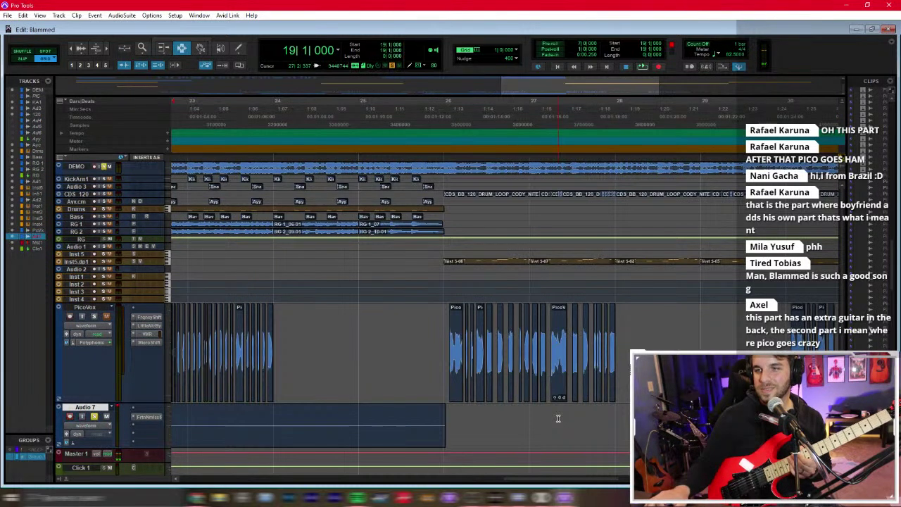
Step: Record repeated guitar takes onto Audio 7 from bar 23, running the last one through to bar 34 with DEMO muted
key("ctrl+space")
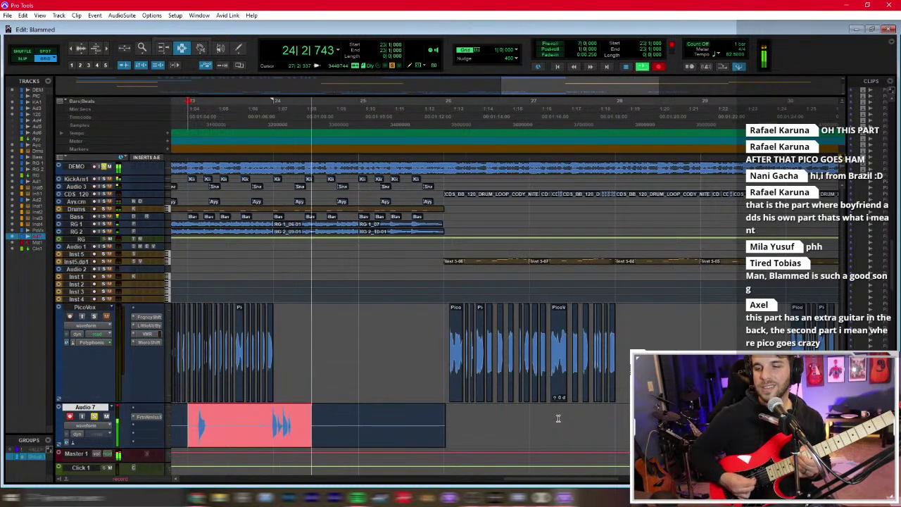
key("space")
key("ctrl+space")
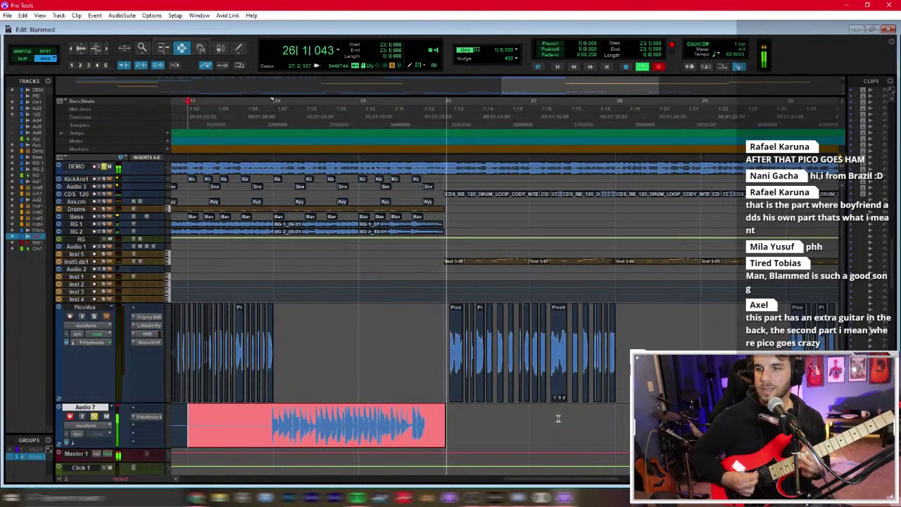
key("space")
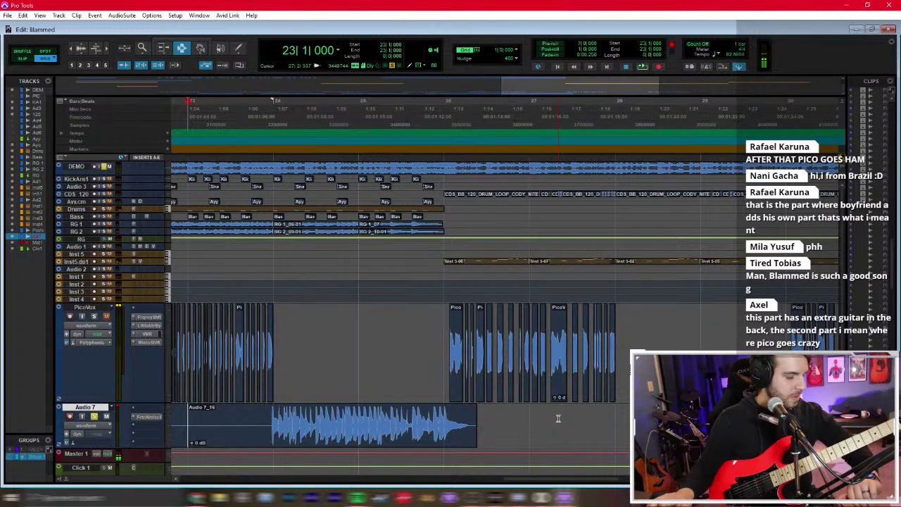
key("ctrl+space")
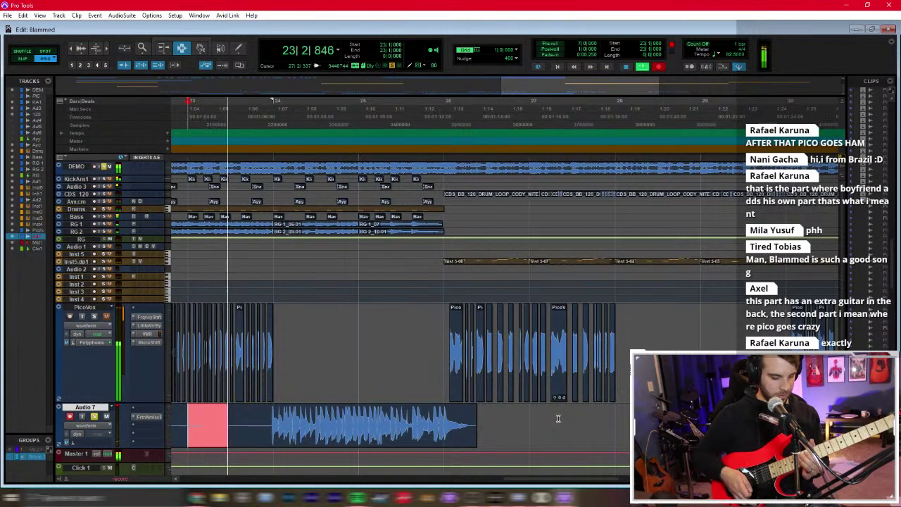
key("space")
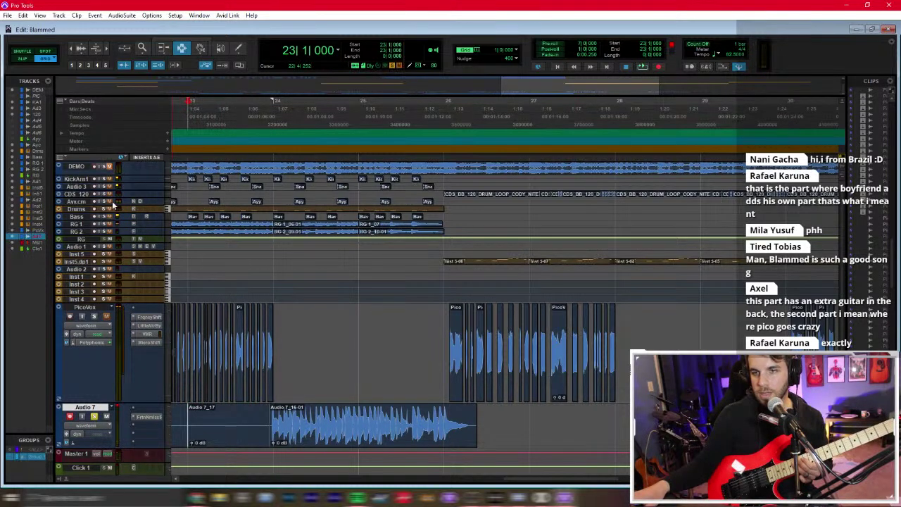
key("ctrl+space")
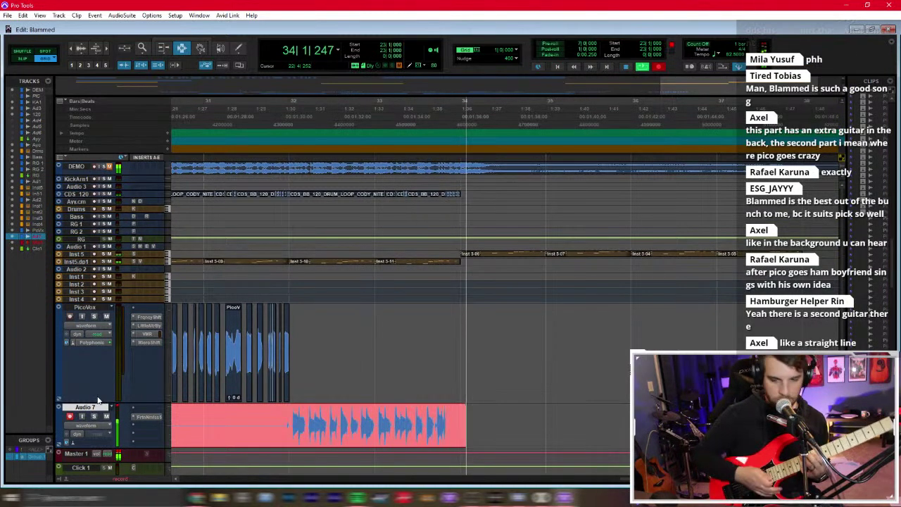
key("space")
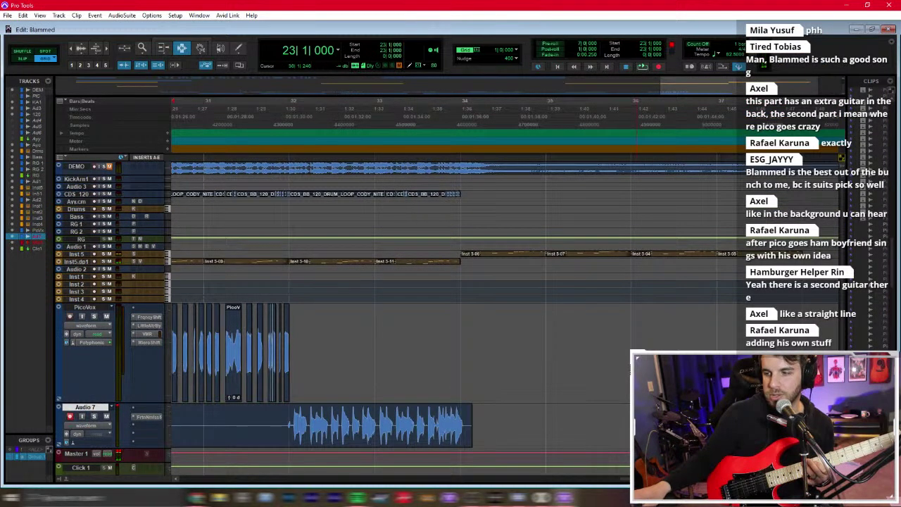
Step: Re-record the Audio 7 guitar from bar 27 in several takes, and redo the ending from bar 31 to bar 34
scroll(431, 434, "left", 10)
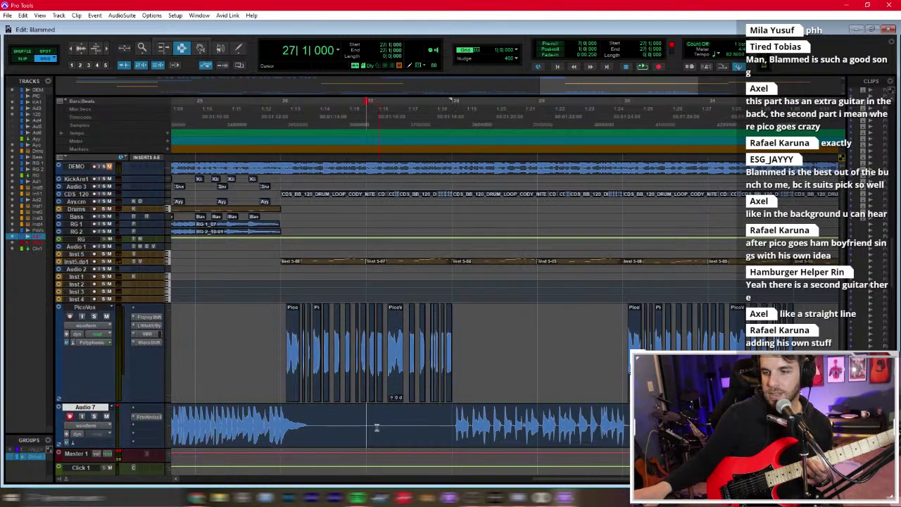
key("space")
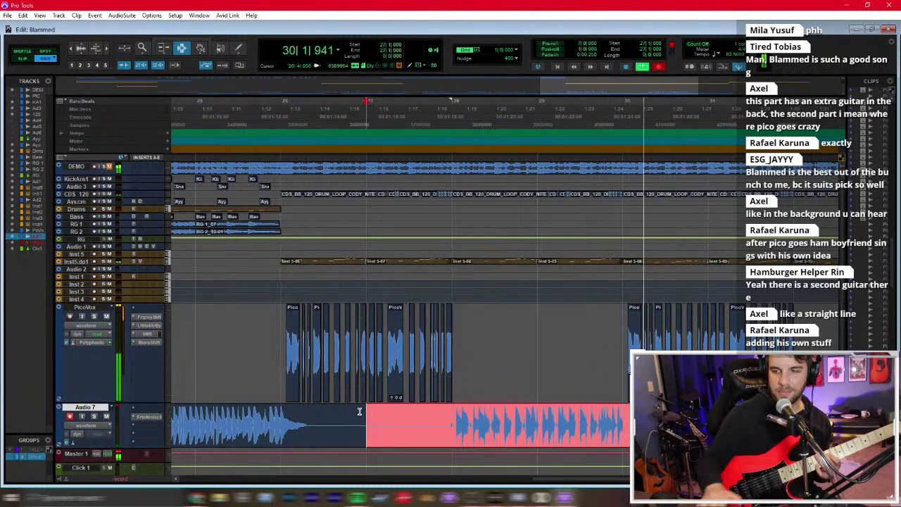
key("space")
key("ctrl+space")
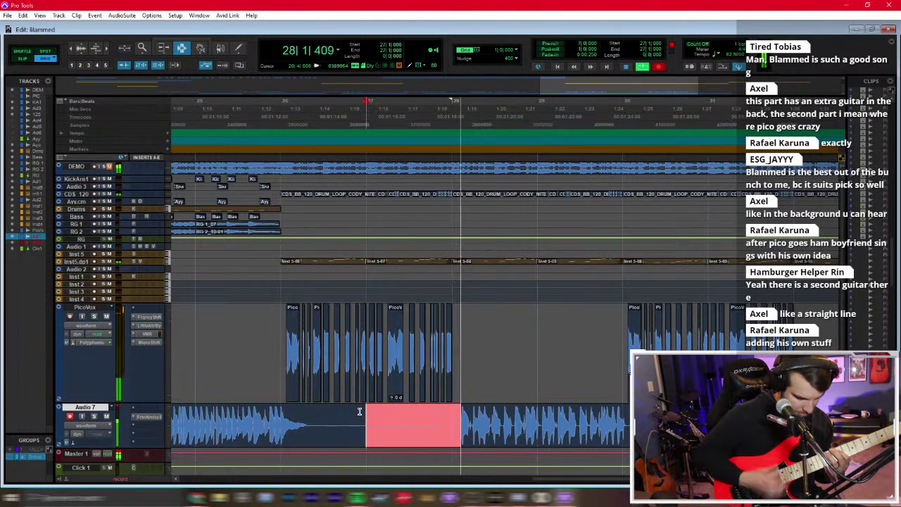
key("space")
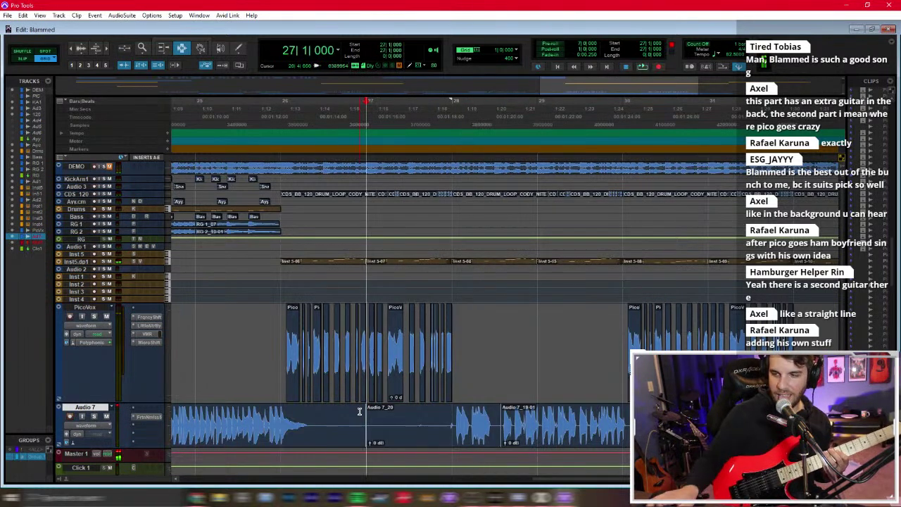
key("ctrl+space")
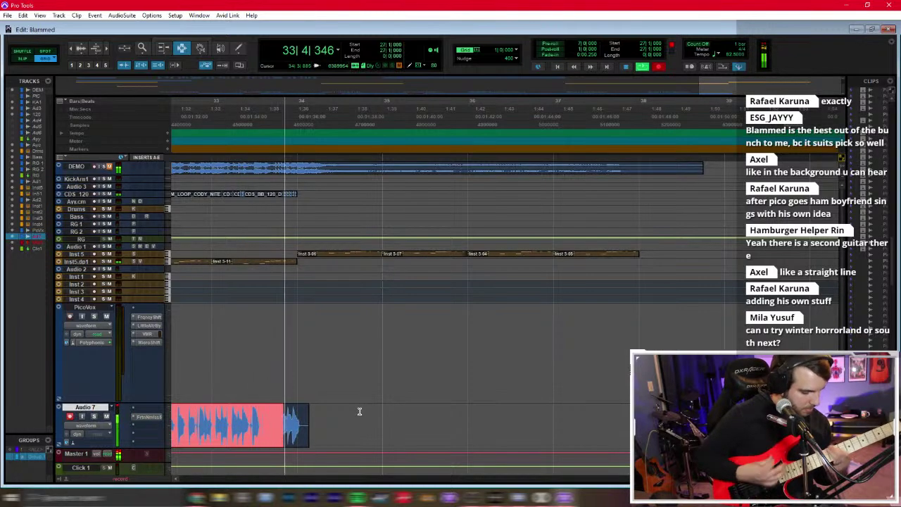
key("space")
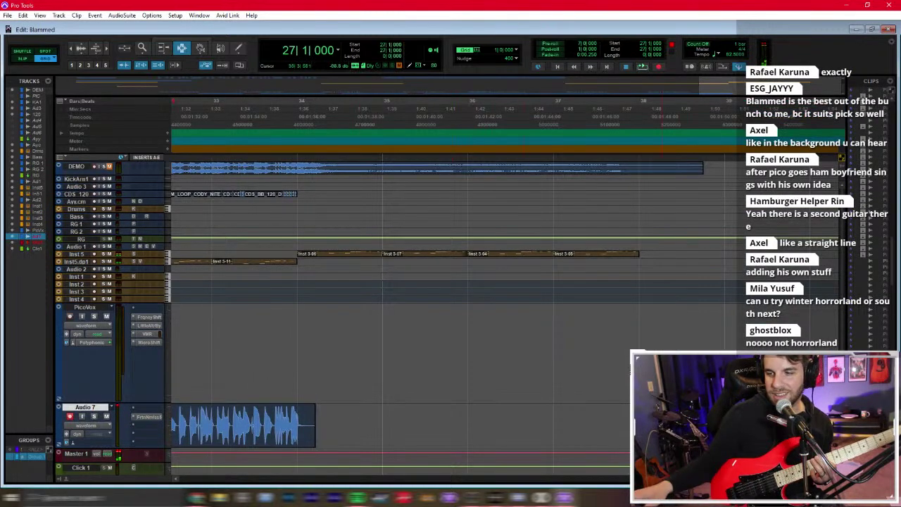
key("ctrl+space")
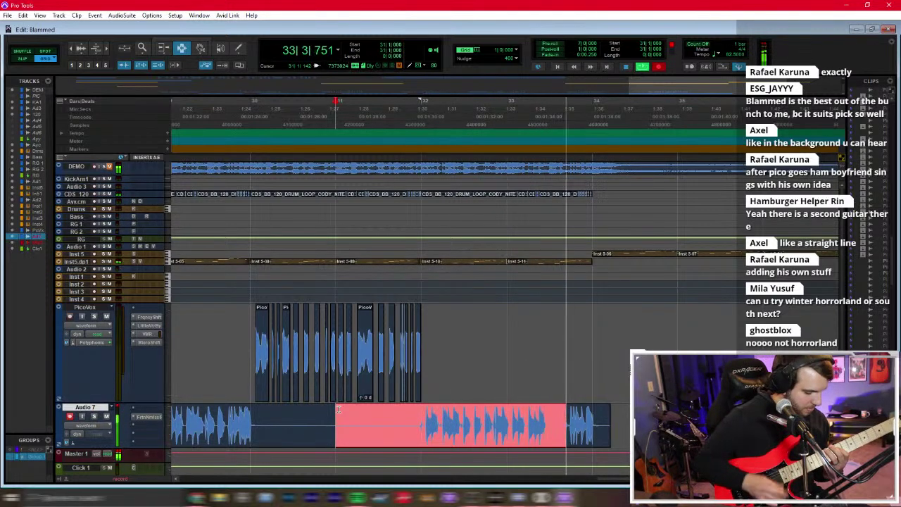
key("space")
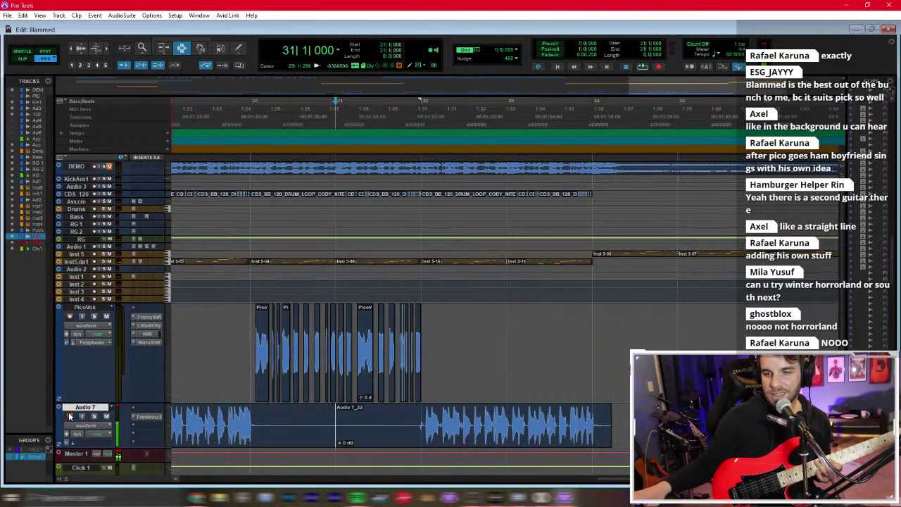
Step: Play the song from bar 2
left_click(240, 351)
key("Return")
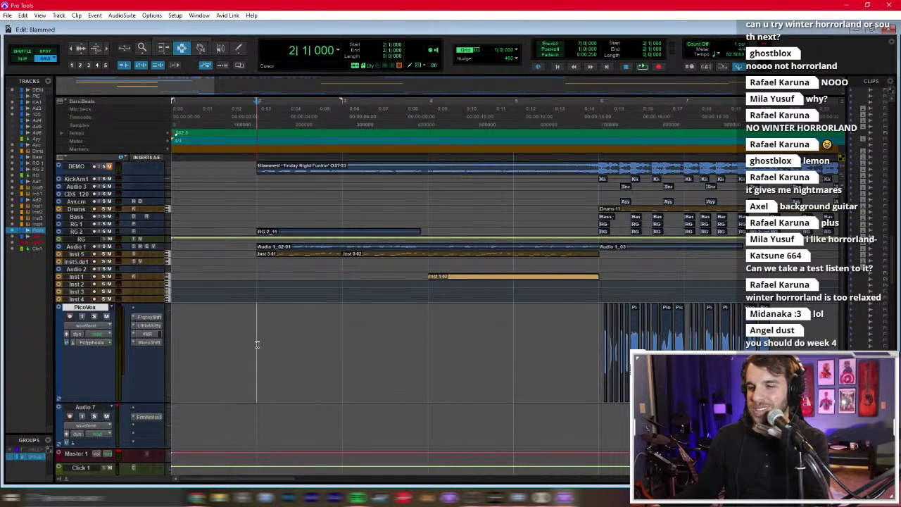
key("space")
key("ctrl+bracketleft")
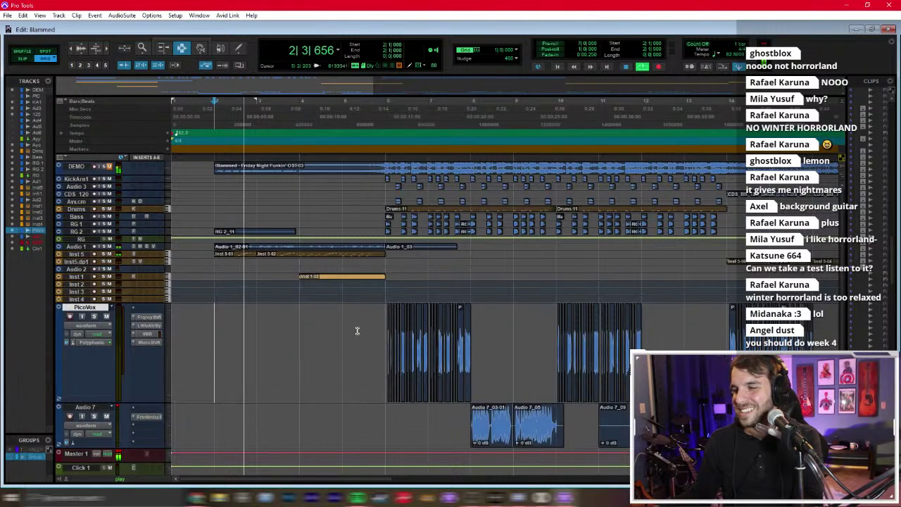
key("space")
Step: Solo Audio 7, set the grid to 1/8 note and audition the lead-in to its first clip at bar 8
left_click(516, 422)
key("ctrl+bracketright")
left_click(424, 431)
left_click(167, 428)
left_click(200, 397)
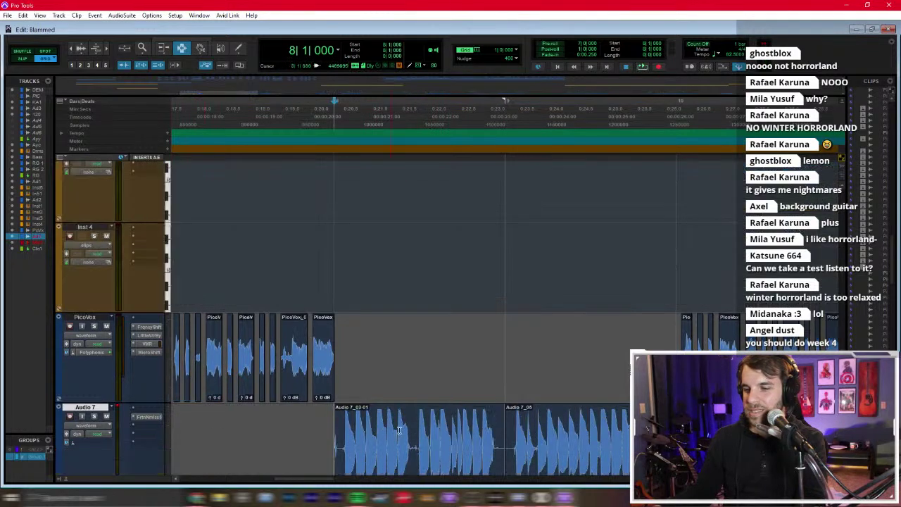
scroll(361, 426, "down", 5)
left_click(508, 49)
left_click(525, 86)
key("space")
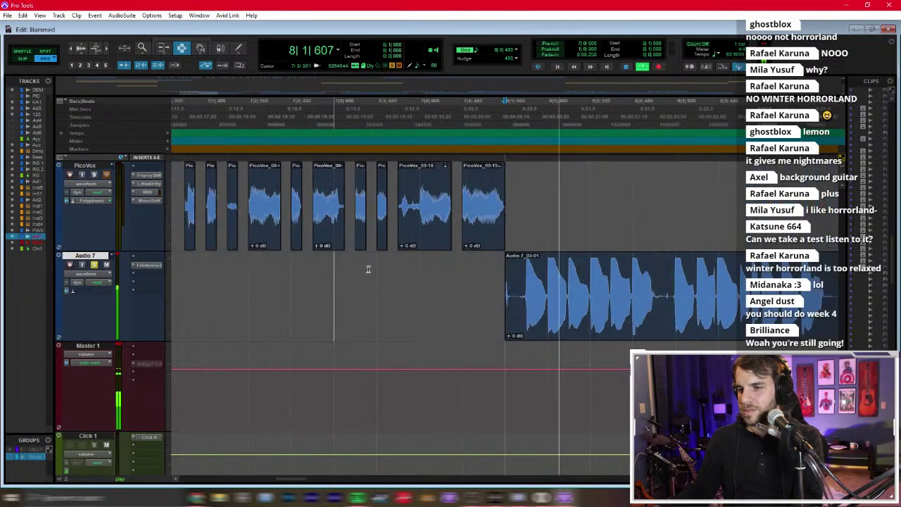
Step: Set the grid to 1/16 note and trim the start of Audio 7's first clip at bar 8 by one sixteenth
left_click(508, 49)
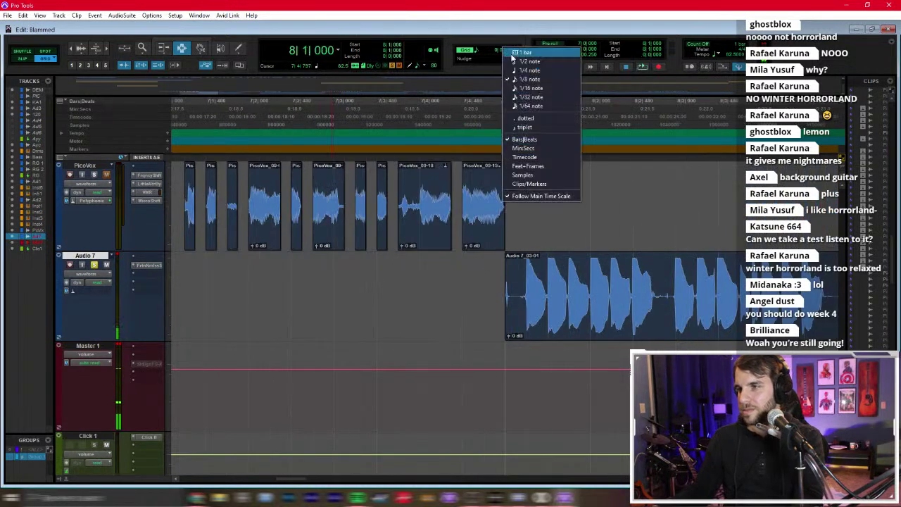
left_click(533, 92)
key("space")
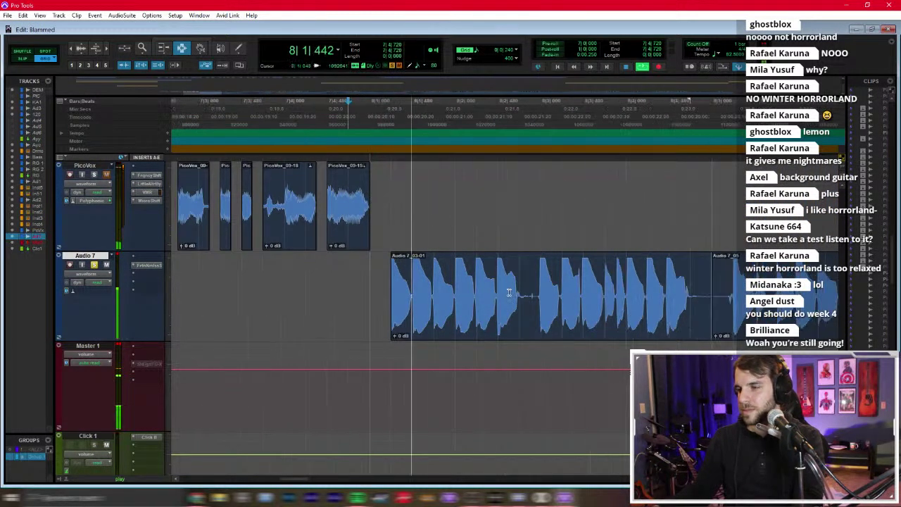
Step: Delete the gaps between the Audio 7 phrases in bar 8 and into bar 9, plus the tail beyond 10|1|000
left_click_drag(521, 294, 536, 295)
key("Delete")
left_click_drag(690, 294, 734, 294)
key("Delete")
scroll(632, 299, "right", 4)
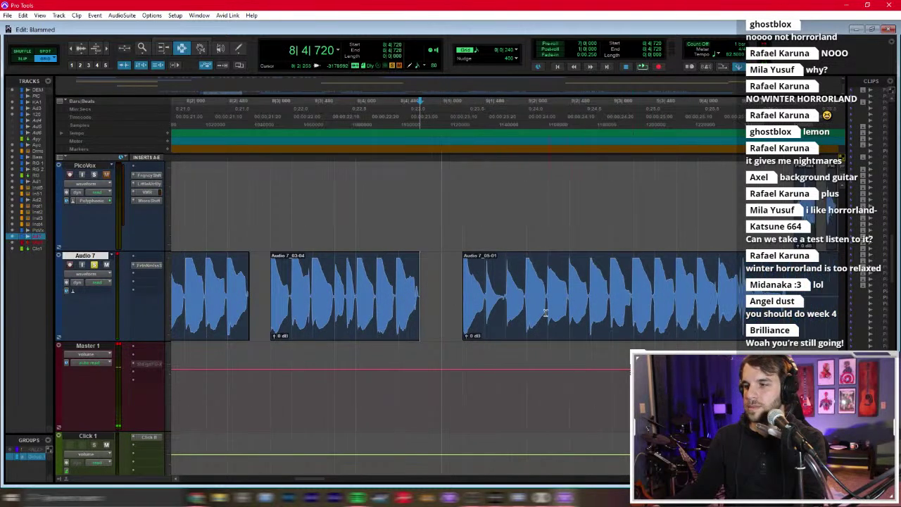
left_click_drag(590, 298, 668, 295)
key("Delete")
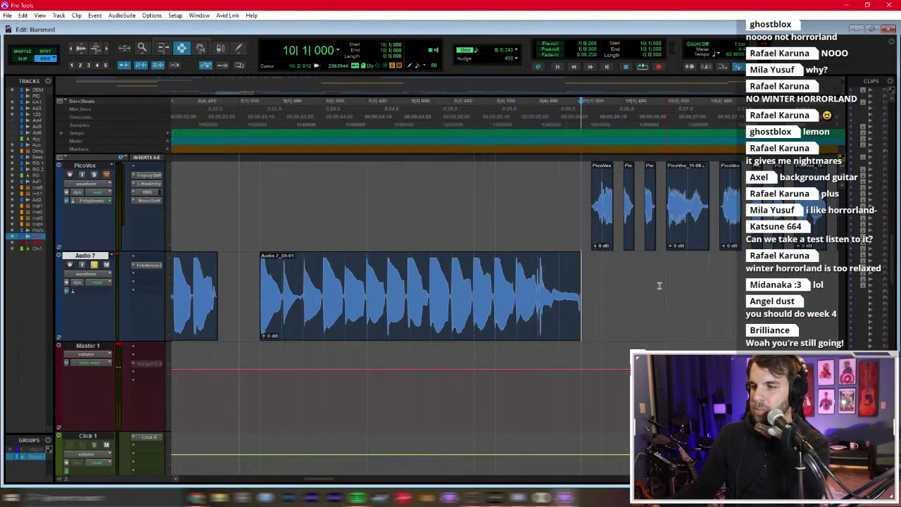
Step: Trim the start of the next Audio 7 clip to 12|1|240 and delete the noisy gap at the start of bar 13
scroll(594, 289, "right", 6)
scroll(515, 301, "right", 3)
left_click(535, 296)
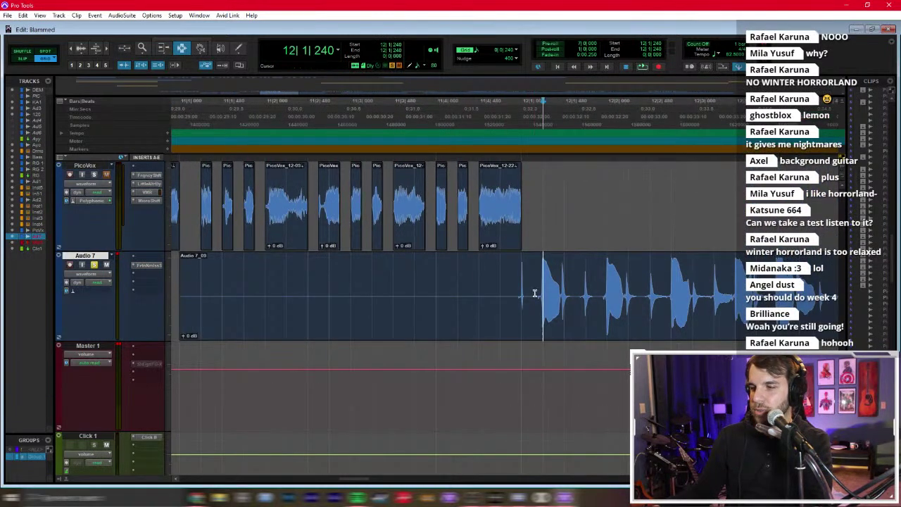
key("a")
left_click(503, 308)
key("space")
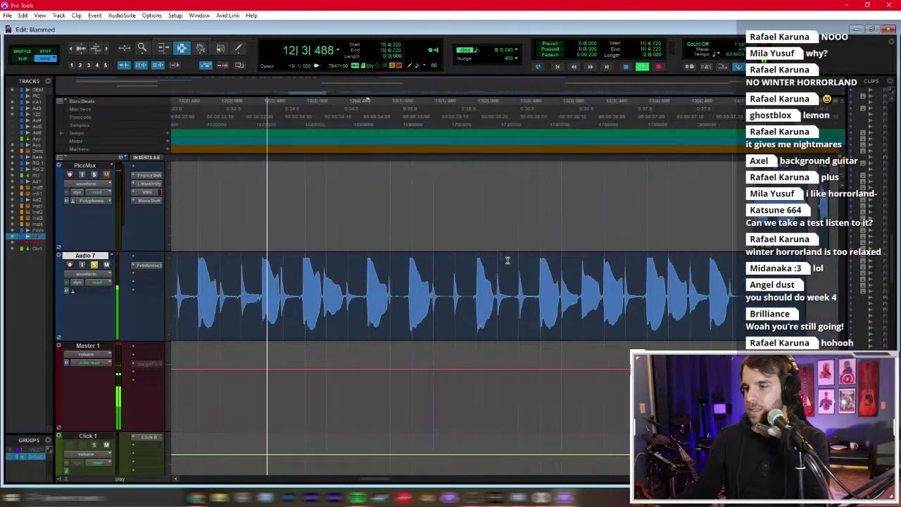
left_click_drag(390, 305, 414, 306)
key("Delete")
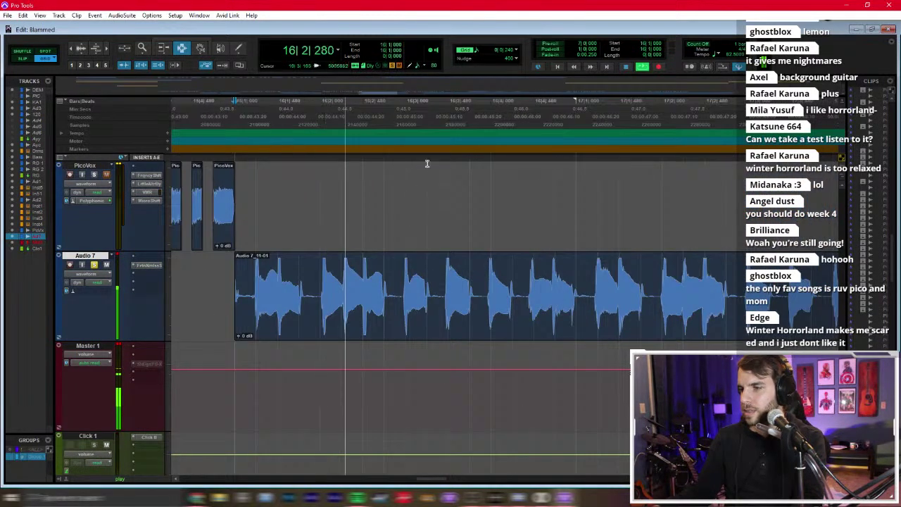
Step: Set the edit grid to 1/32 note
left_click(512, 56)
left_click(536, 93)
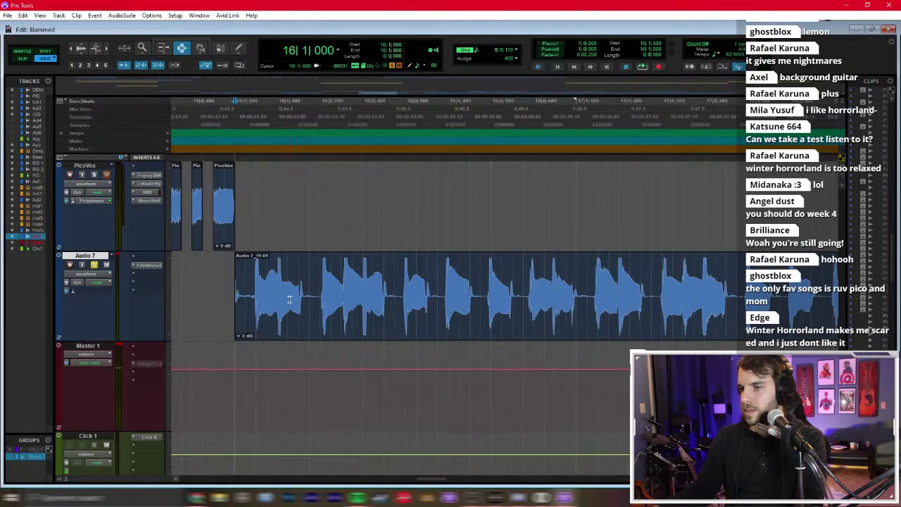
Step: Try deleting the gap from 16|1|720 to 16|2|000 on Audio 7, audition it and undo the deletion
left_click_drag(299, 295, 321, 296)
key("Delete")
key("space")
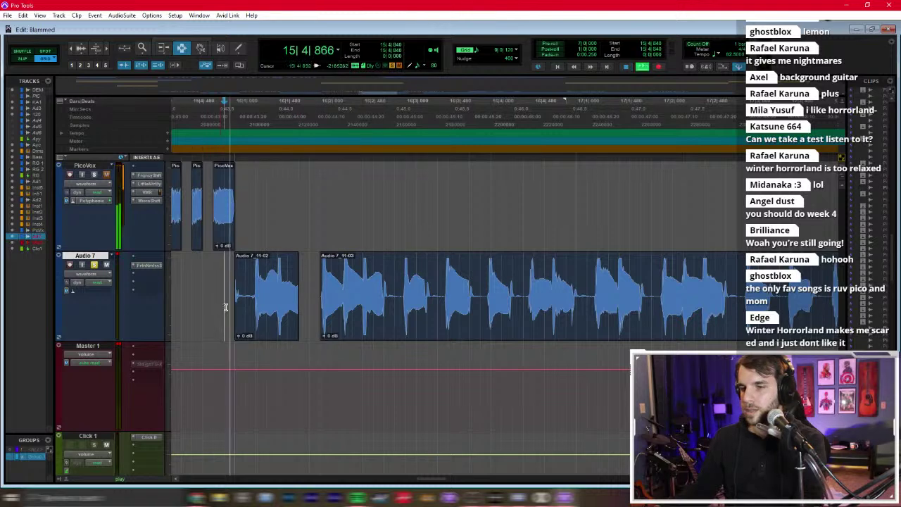
key("ctrl+z")
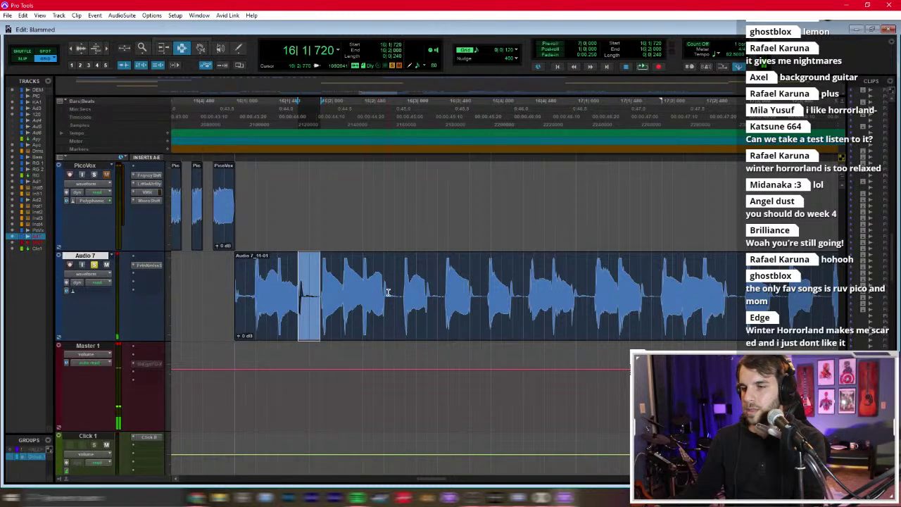
Step: Audition Audio 7 through bars 16 and 17, and trim the end of its clip to 18|1|000
left_click(384, 294)
key("space")
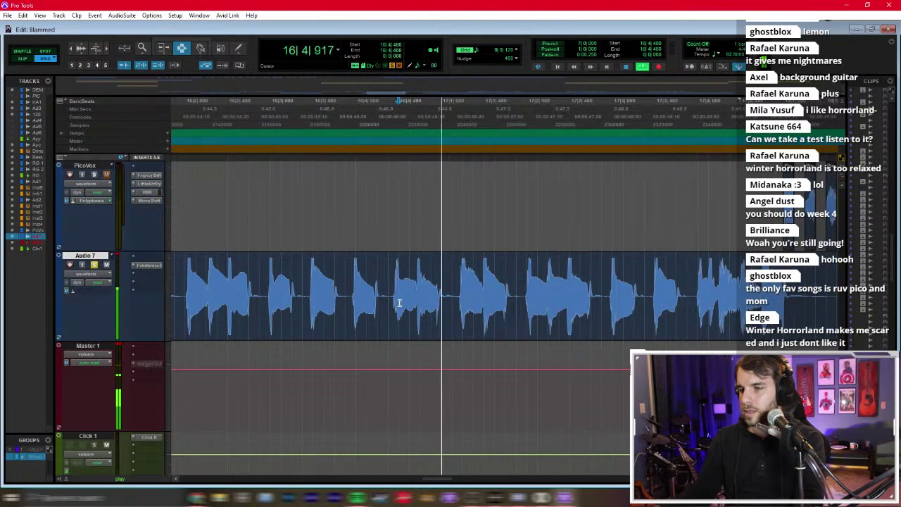
left_click(504, 294)
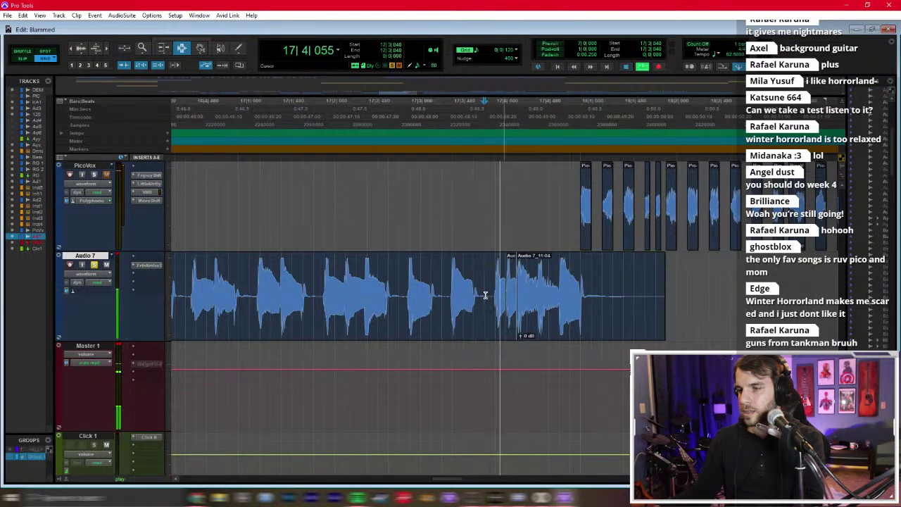
left_click(550, 289)
left_click(576, 289)
key("s")
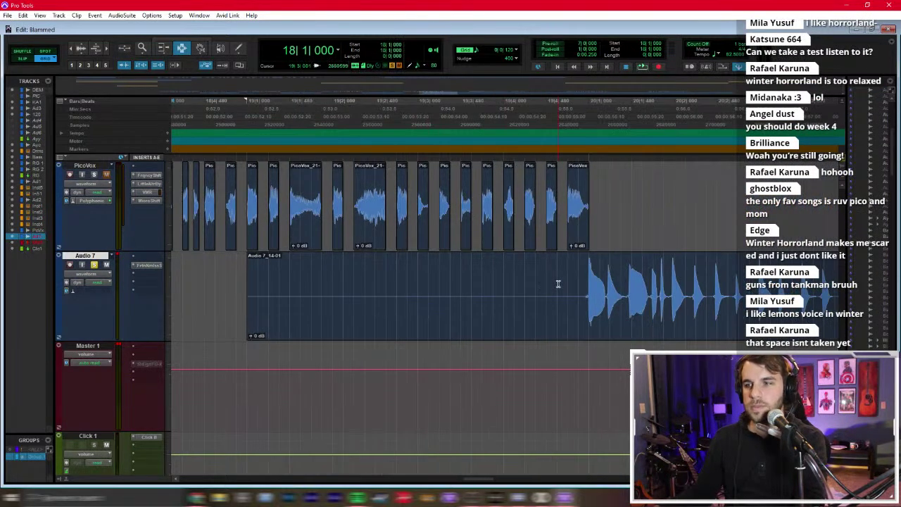
Step: Trim the start of the Audio 7_14-01 clip to 20|1|000 and fade out its tail from 22|1|240
left_click(589, 288)
key("space")
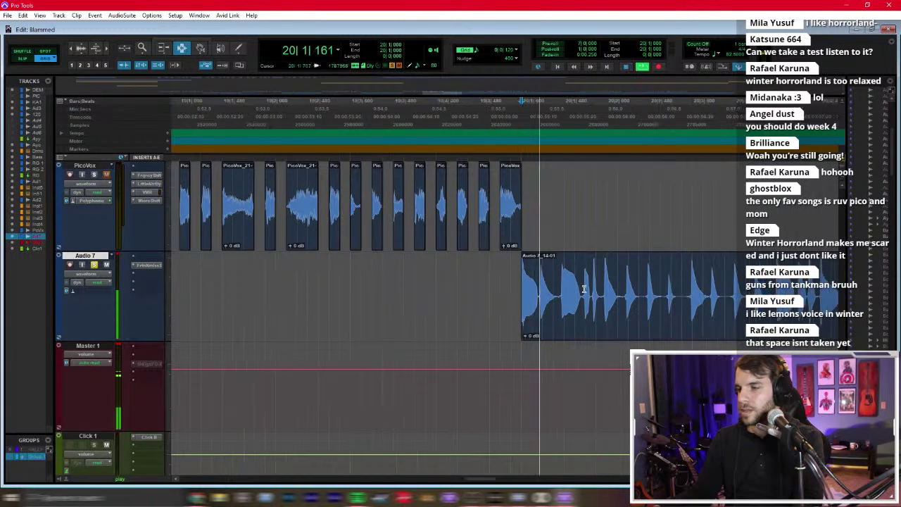
scroll(465, 316, "left", 2)
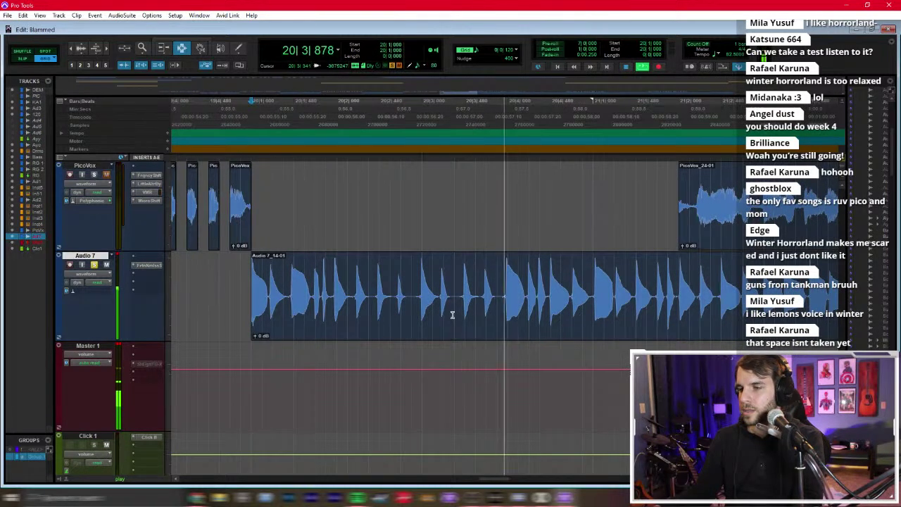
scroll(453, 315, "right", 10)
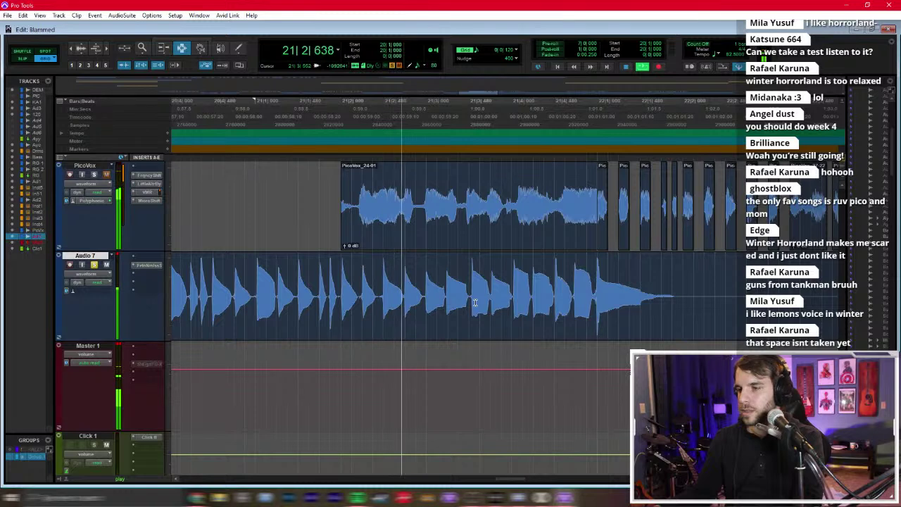
left_click(670, 296)
scroll(669, 296, "down", 1)
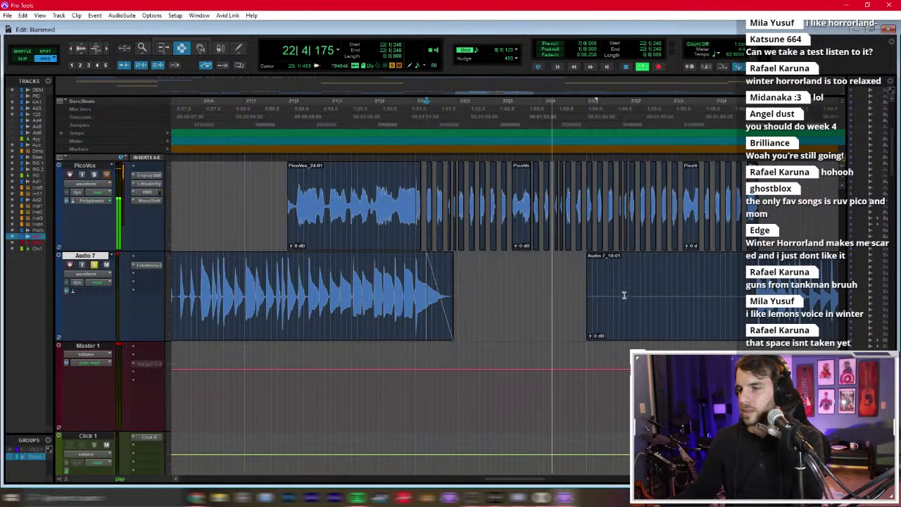
Step: Trim the Audio 7_18-01 clip to start at 24|1|000 and end at 26|2|240
scroll(685, 305, "up", 2)
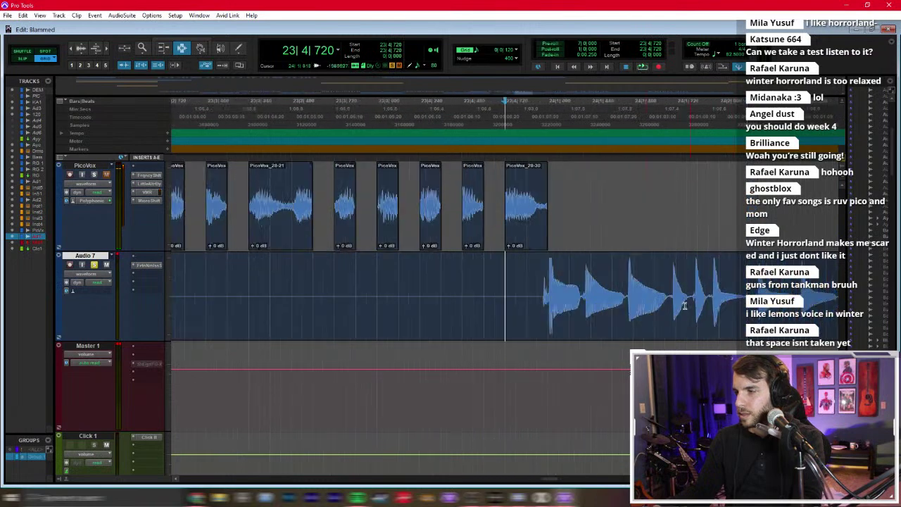
double_click(528, 303)
left_click(506, 302)
key("space")
scroll(508, 301, "down", 1)
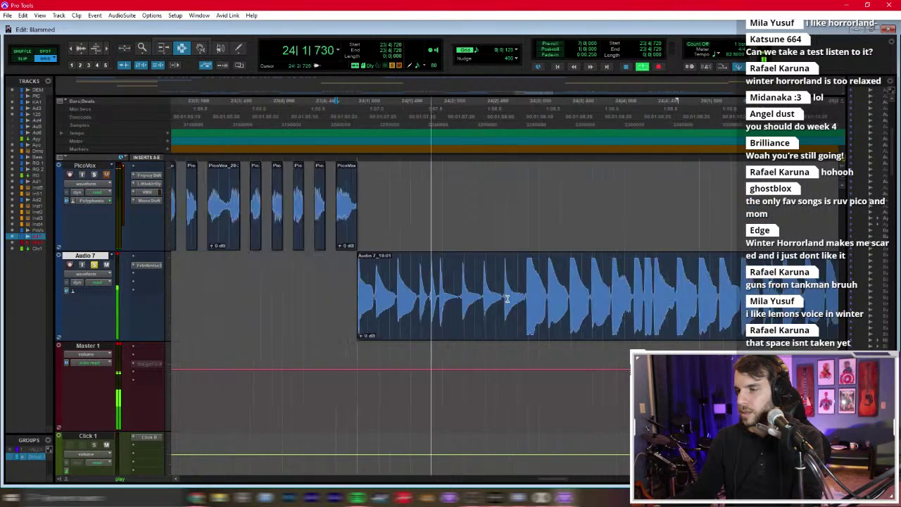
scroll(507, 299, "down", 2)
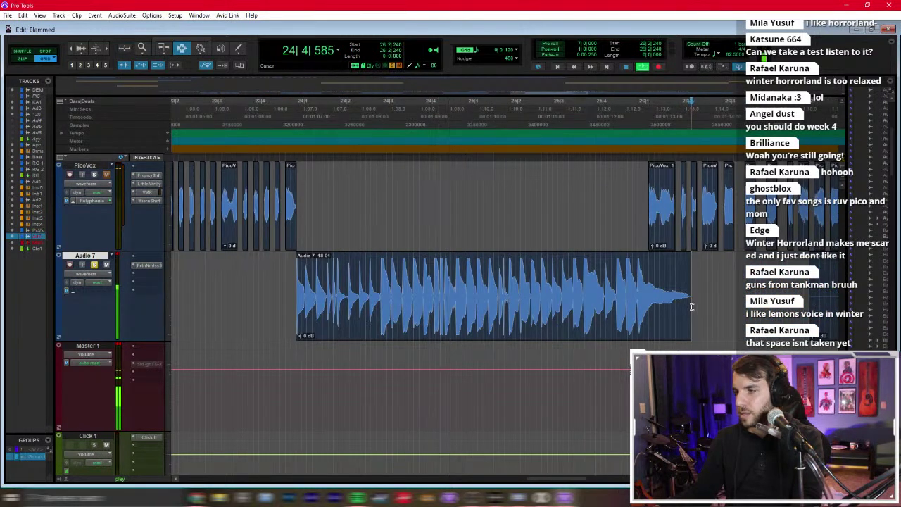
Step: Trim the start of the Audio 7_21-01 clip to 28|1|000 and cut off its noisy tail just after bar 30 begins
scroll(692, 307, "right", 4)
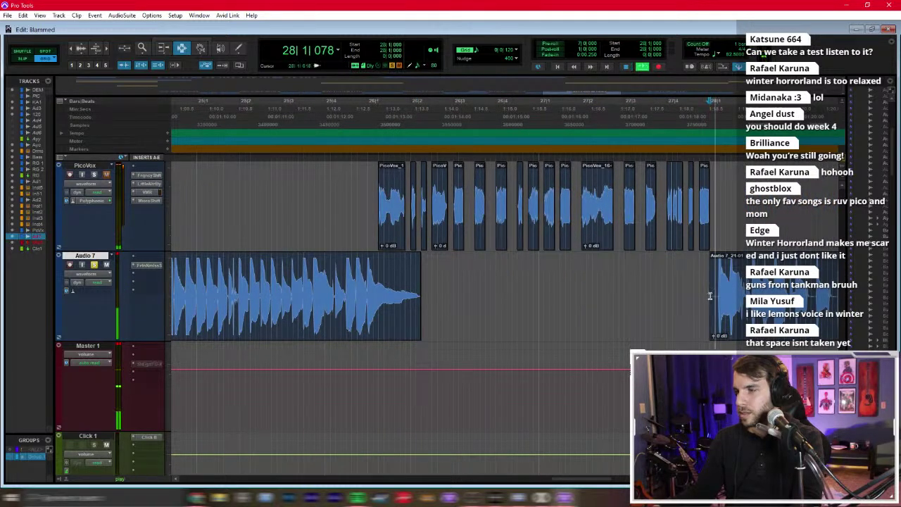
left_click(715, 296)
scroll(665, 312, "right", 2)
scroll(665, 303, "right", 3)
left_click(721, 303)
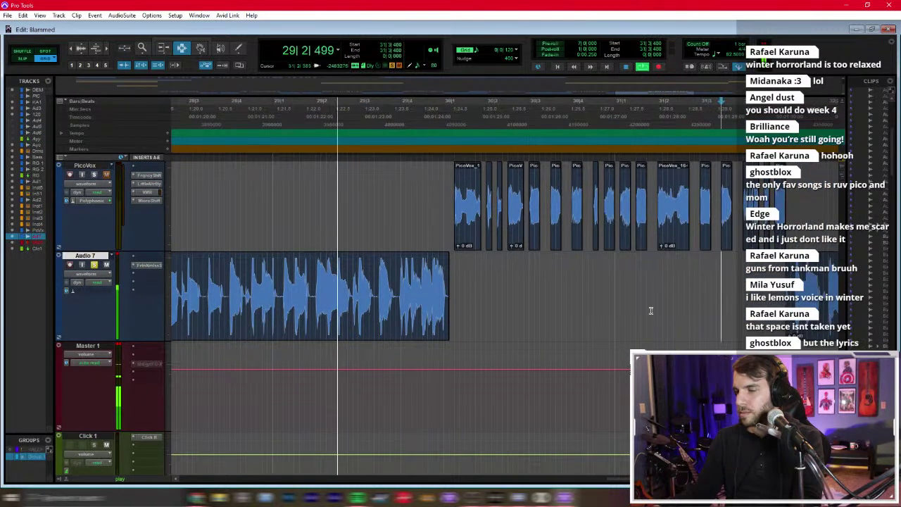
Step: Clean up the noisy spot around 29|4|000 on Audio 7, selecting from 29|3|720 to the clip's end
key("ctrl+]")
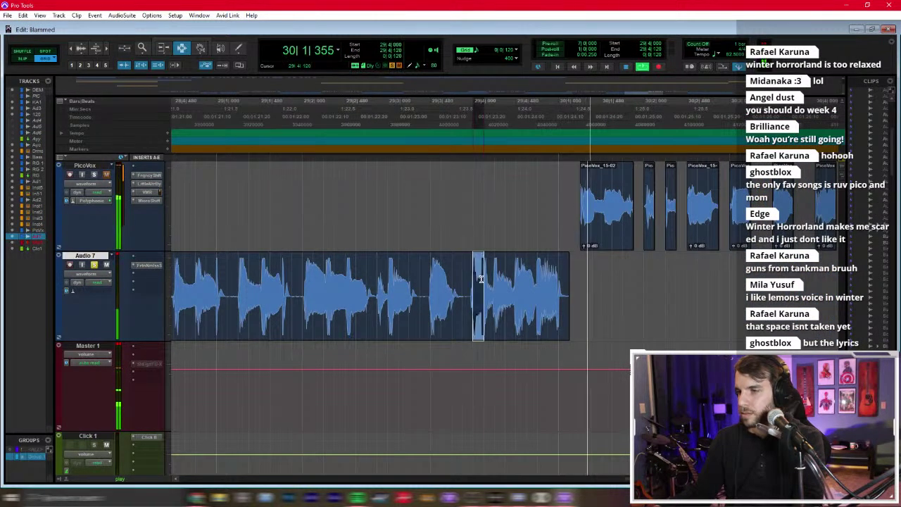
left_click(462, 284)
key("ctrl+[")
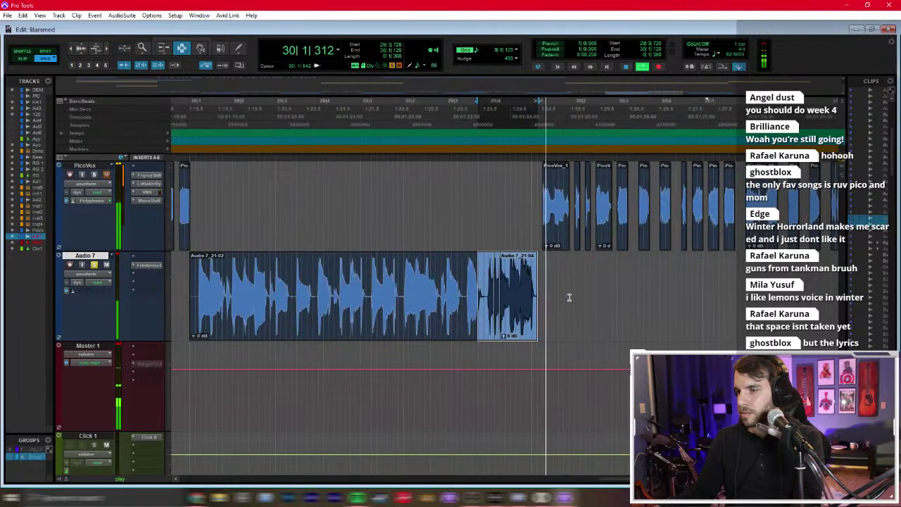
Step: Trim the start of the last Audio 7 clip to 32|1|000 and unsolo the Audio 7 track
left_click(671, 299)
key("ctrl+[")
key("ctrl+[")
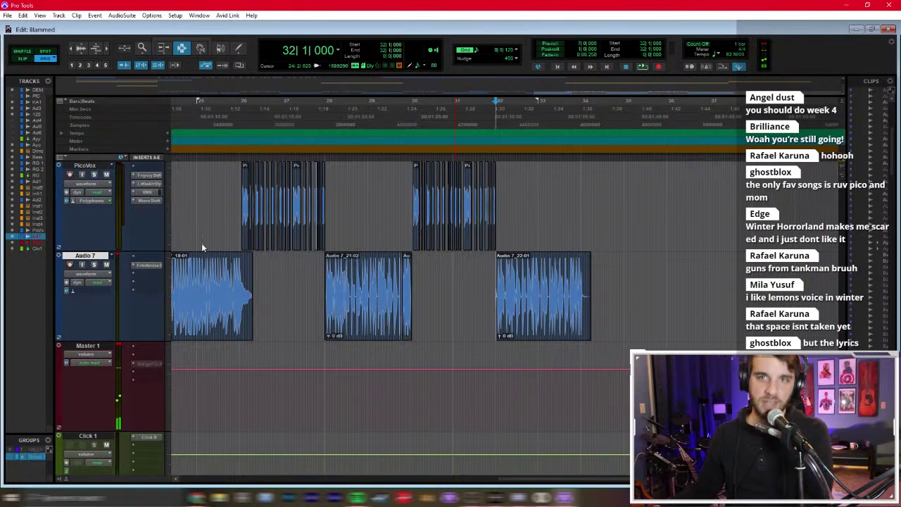
Step: Return to the session start and set the height of all tracks to fit to window
key("ctrl+=")
key("ctrl+=")
left_click(277, 204)
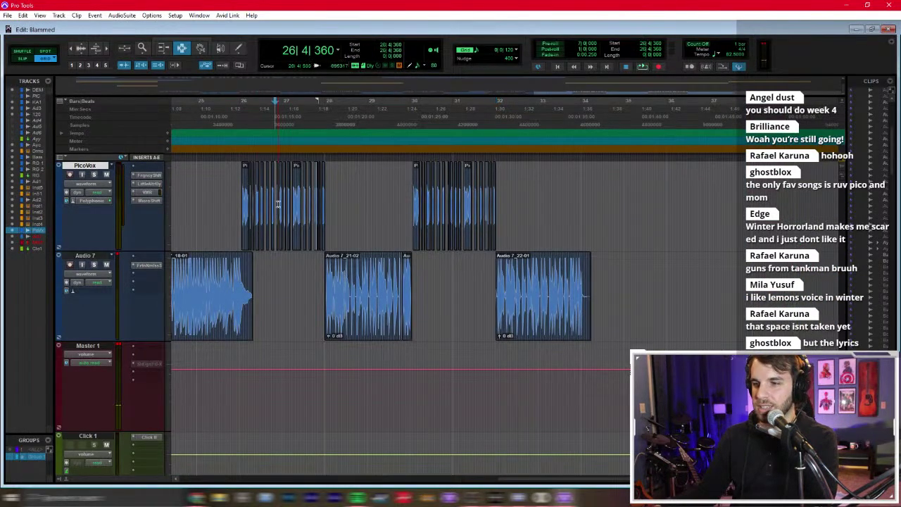
key("Return")
left_click(171, 241, "alt")
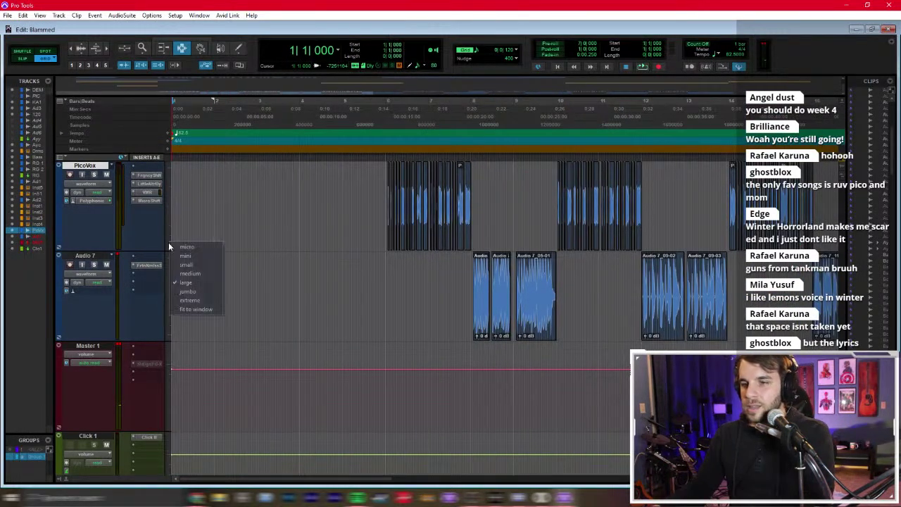
left_click(195, 308)
scroll(242, 261, "up", 1)
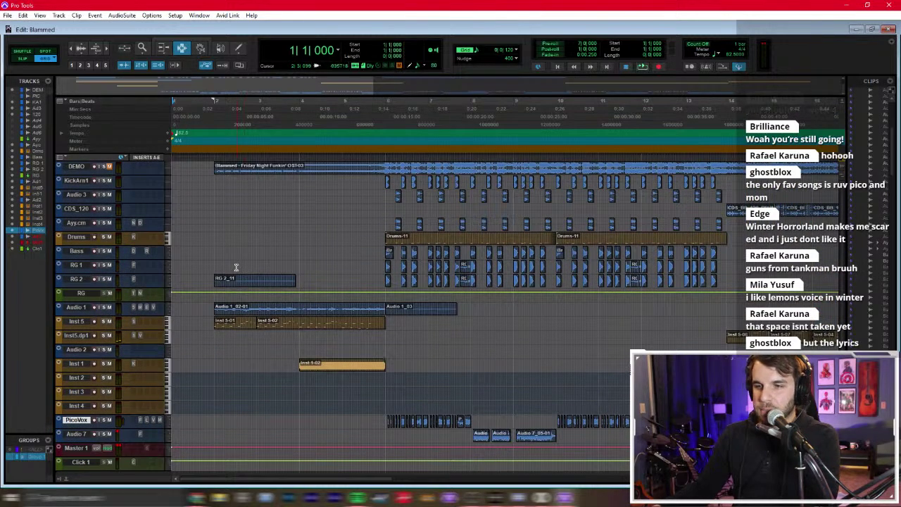
left_click(214, 279)
key("ctrl+equal")
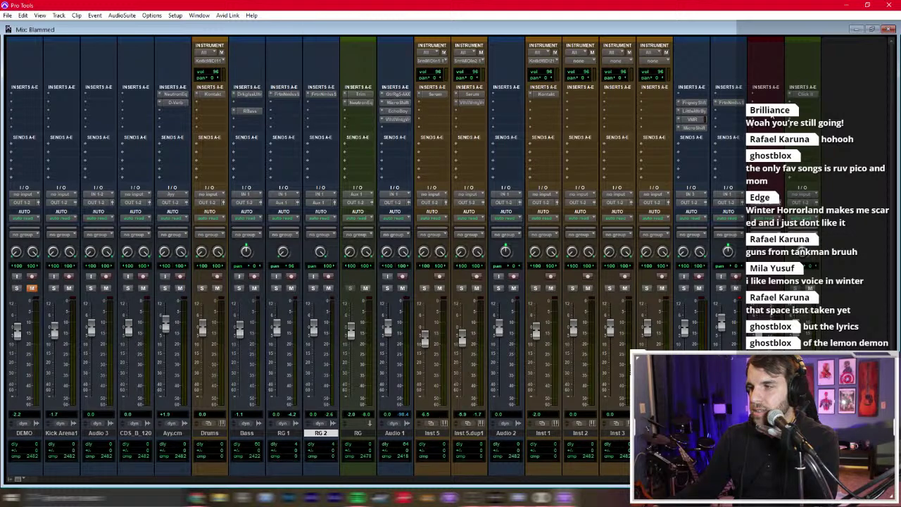
key("ctrl+equal")
left_click(236, 267)
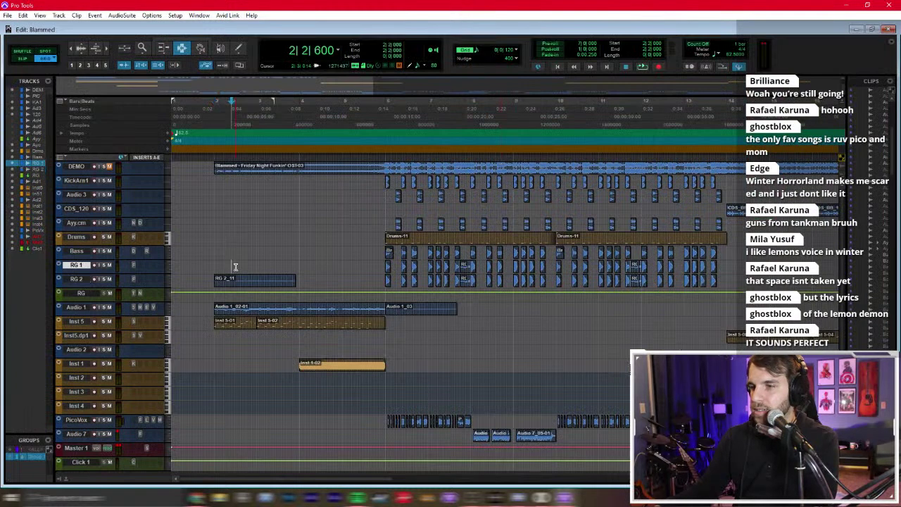
Step: Set the edit grid to 1 bar and place the edit cursor at 2|1|000 on the Drums track
left_click(507, 58)
left_click(523, 58)
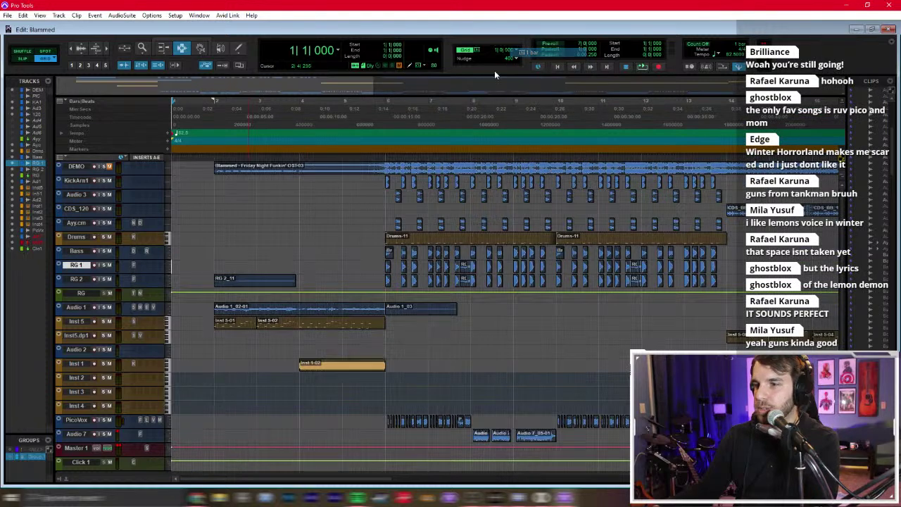
left_click(210, 243)
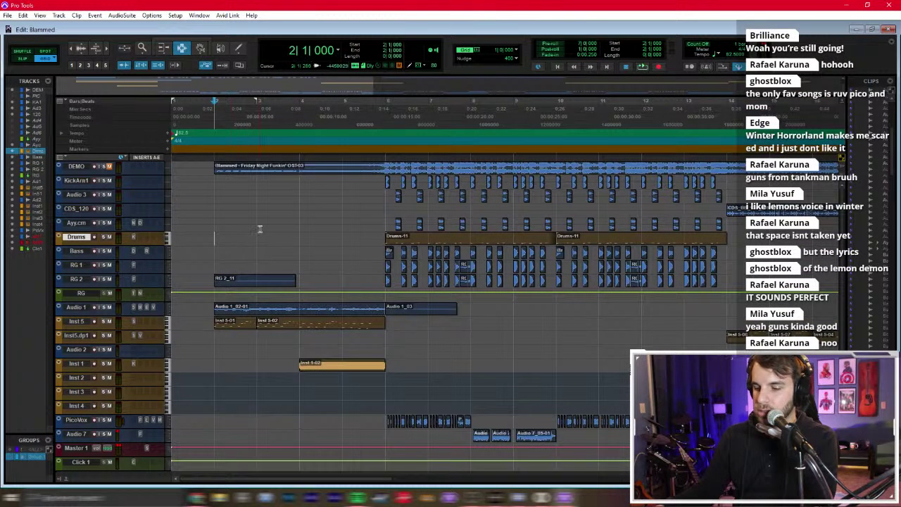
Step: Play the full arrangement from the session start and watch the track levels in the mixer
key("space")
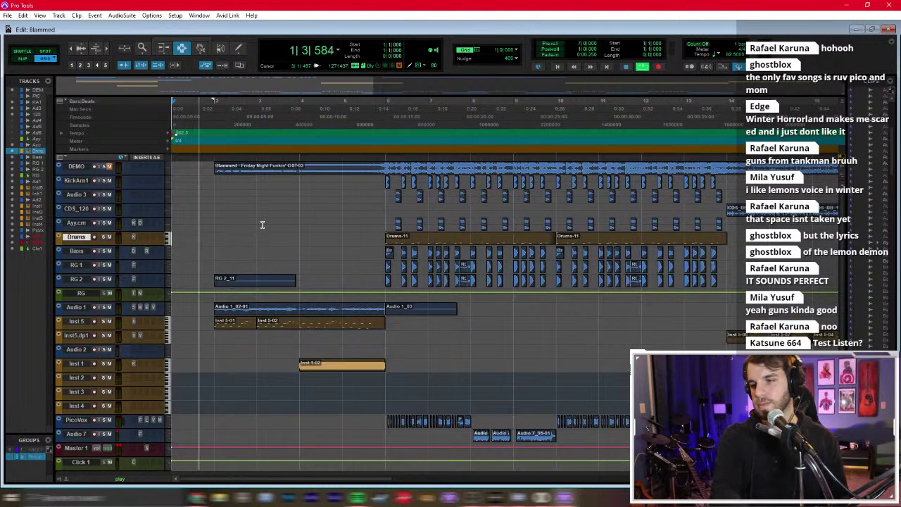
key("ctrl+[")
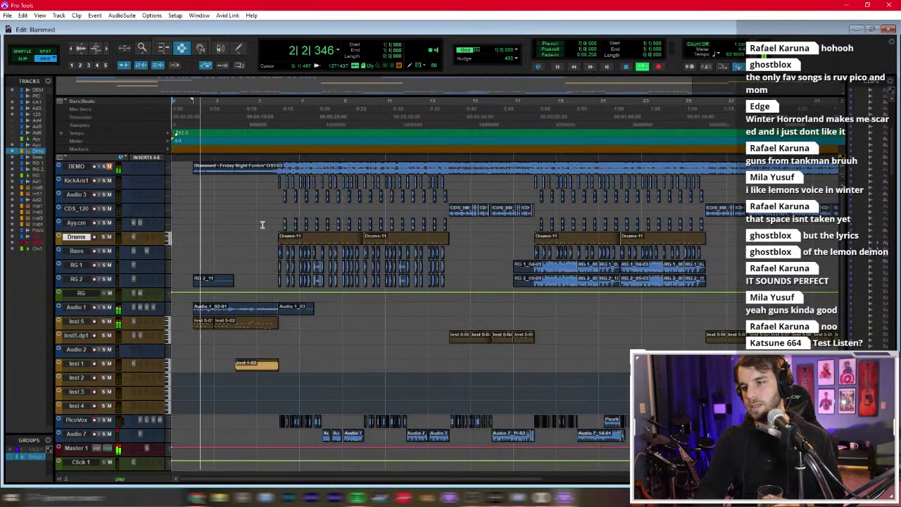
key("ctrl+=")
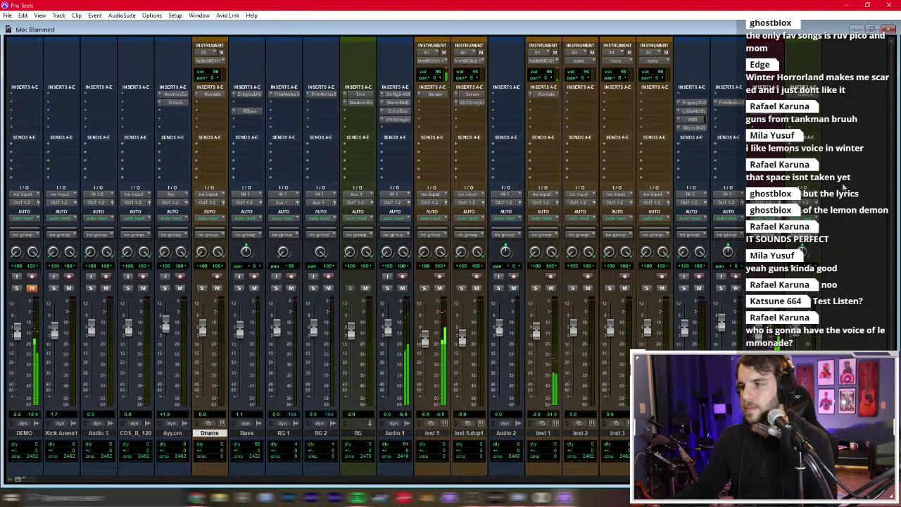
Step: Change the hardware buffer size in the Playback Engine settings
left_click(176, 15)
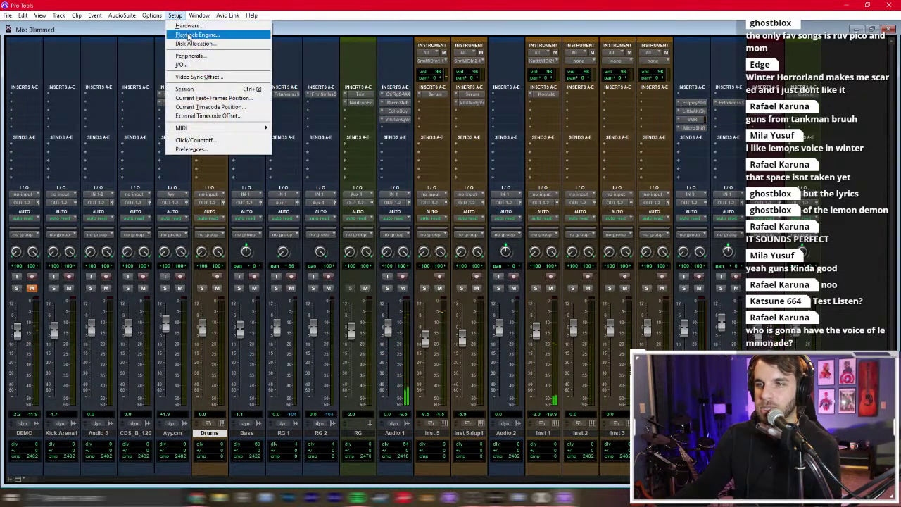
left_click(199, 34)
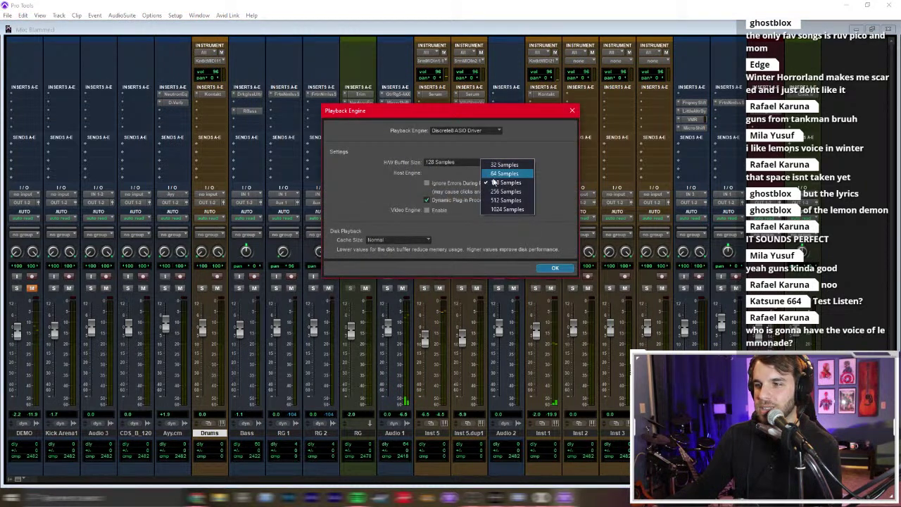
left_click(554, 269)
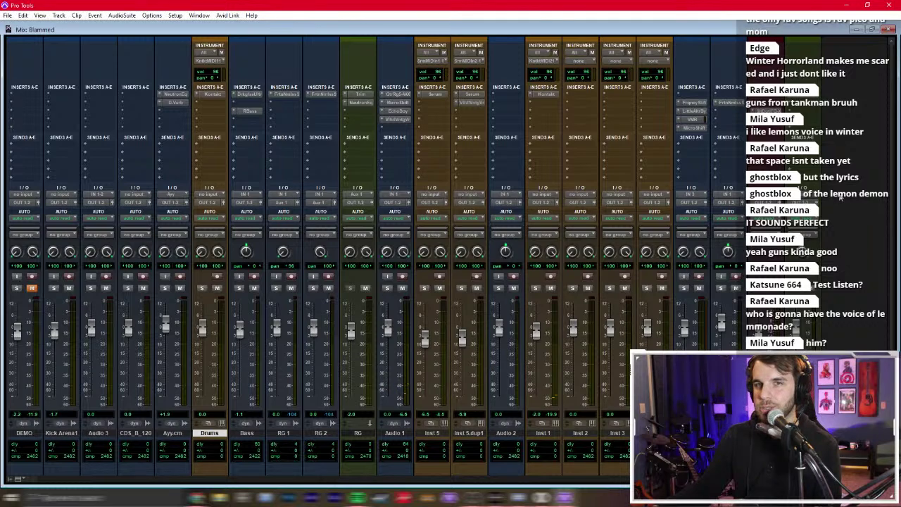
Step: Play the arrangement from bar 4 in the Edit window
key("ctrl+equal")
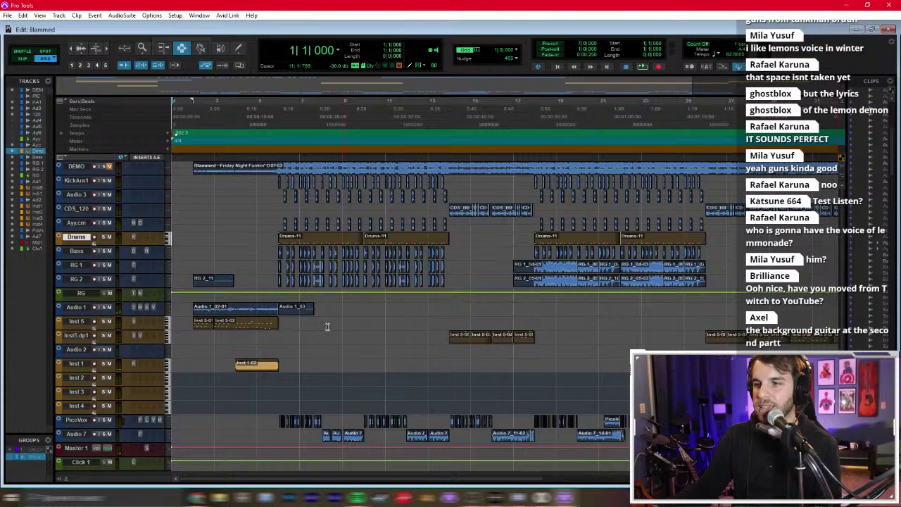
left_click(239, 328)
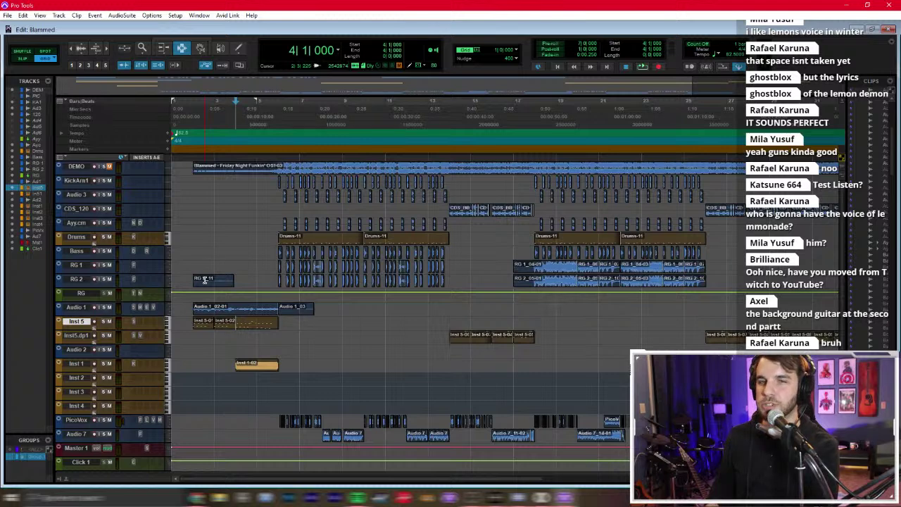
key("space")
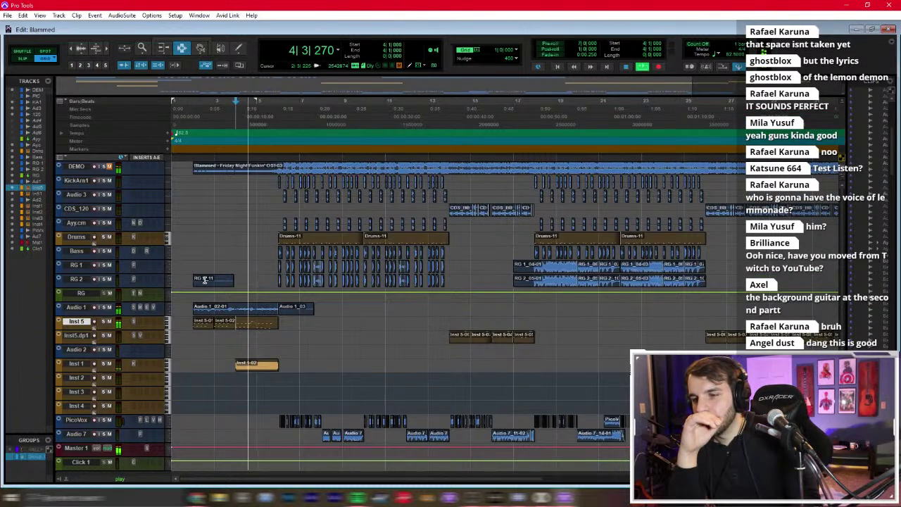
key("ctrl+]")
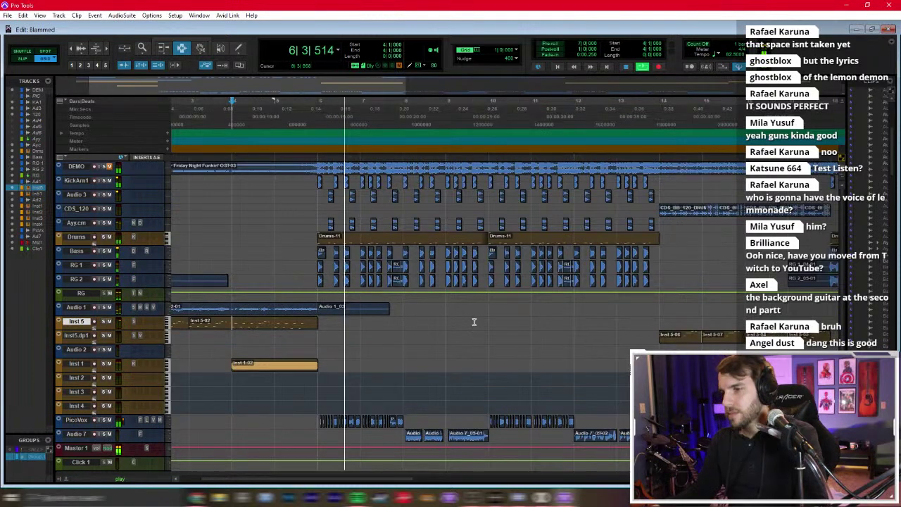
Step: Create a new aux track in the mixer and insert the ValhallaVintageVerb reverb on it
key("ctrl+equal")
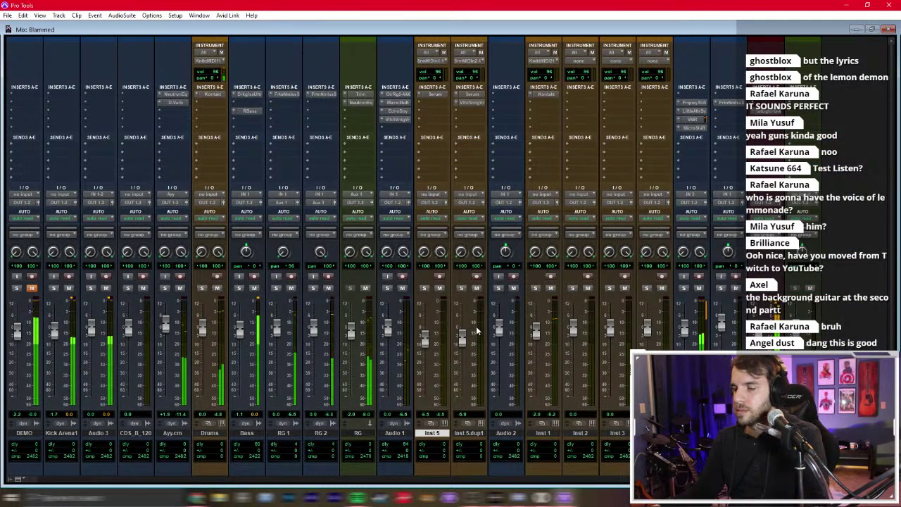
key("ctrl+shift+n")
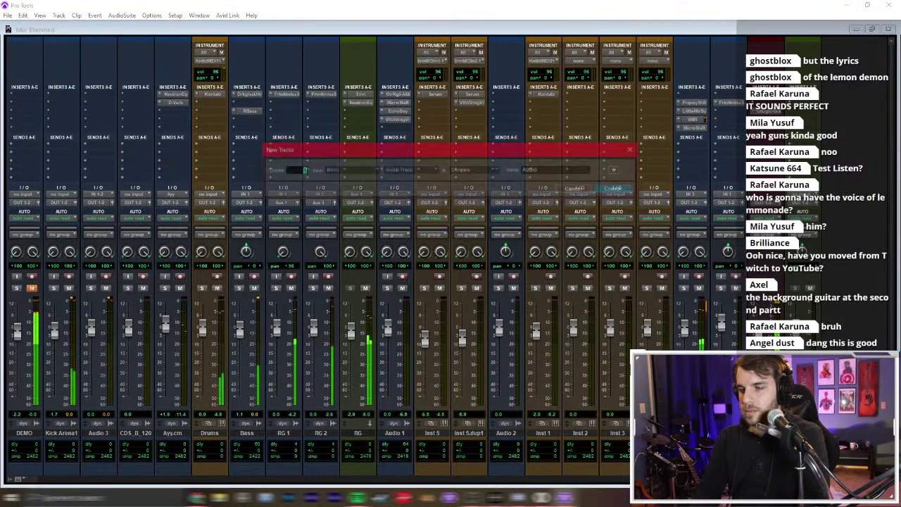
key("Escape")
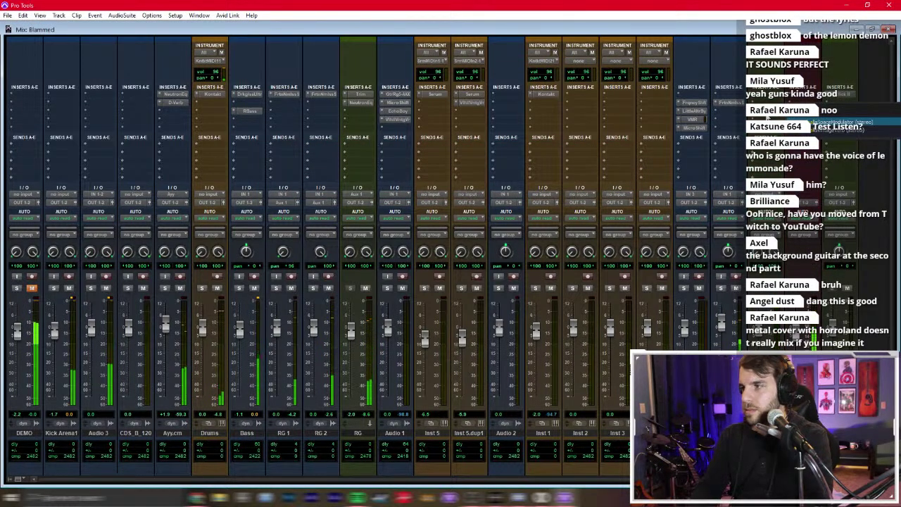
left_click(838, 125)
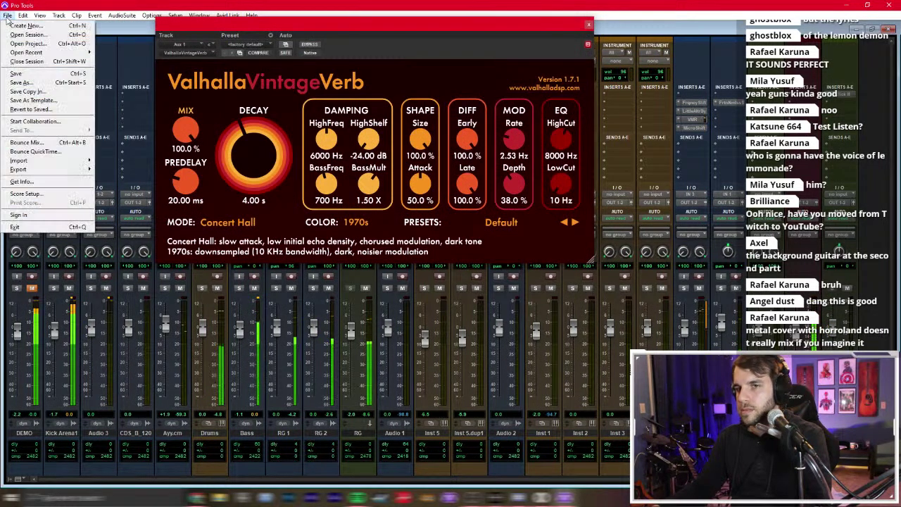
Step: Set the reverb's color mode to NOW and its decay to 1.59 s
left_click(8, 15)
key("Escape")
left_click(356, 222)
left_click(362, 256)
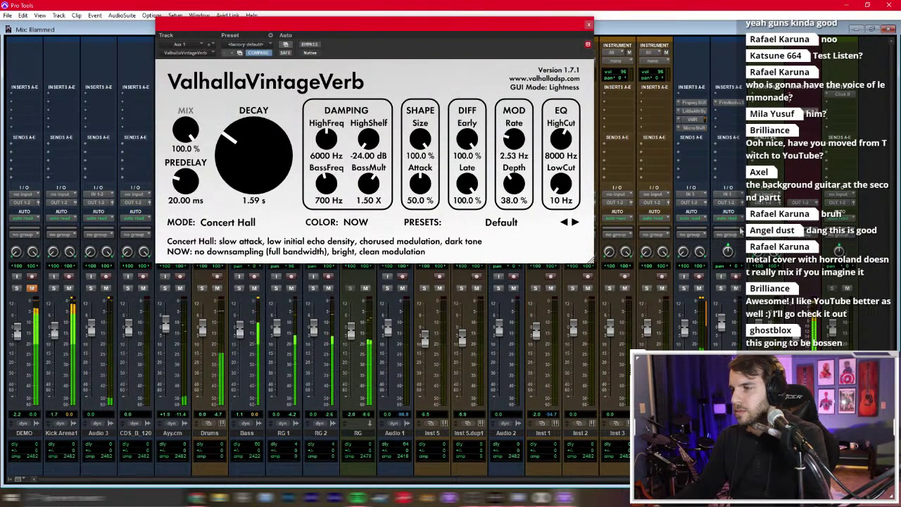
Step: Route the lead channel outputs to a new stereo aux input track named LEADS, and close the reverb window
left_click(733, 202)
left_click(746, 252)
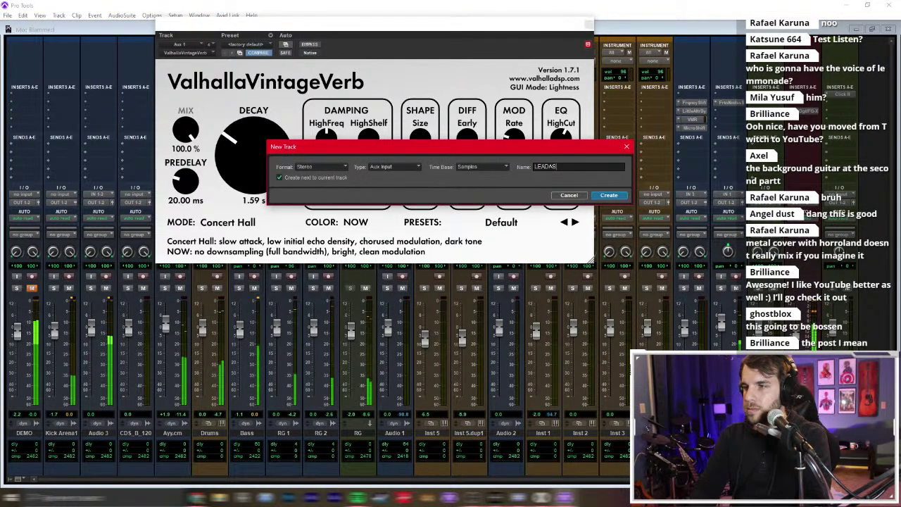
key("Return")
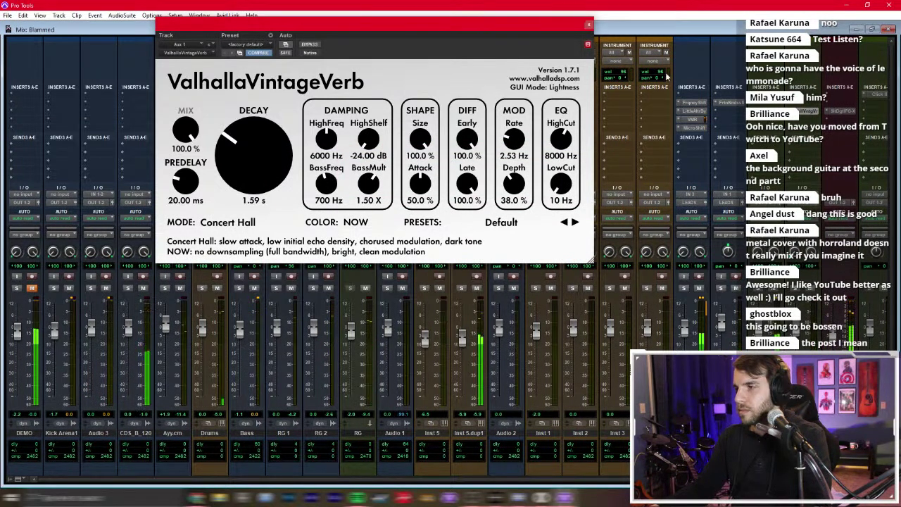
left_click(588, 26)
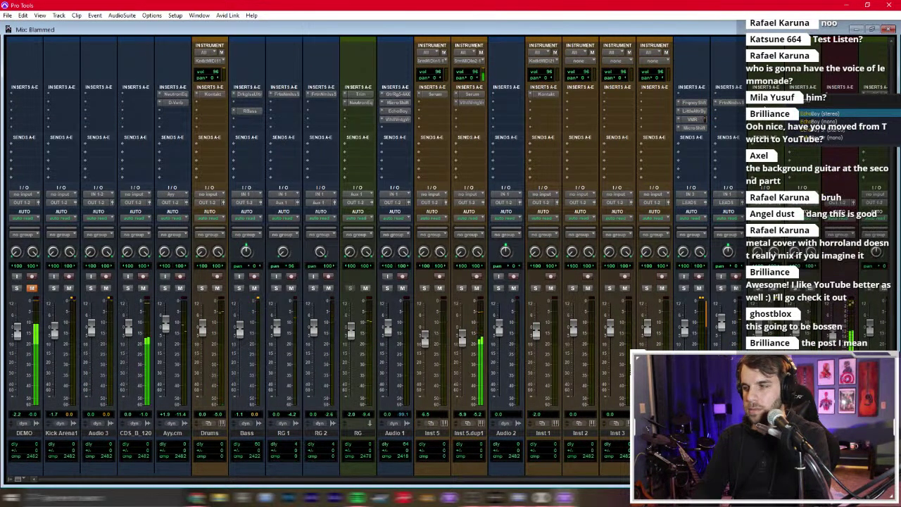
Step: Insert the stereo EchoBoy delay on the LEADS aux and set its mode to Ping-Pong
left_click(823, 113)
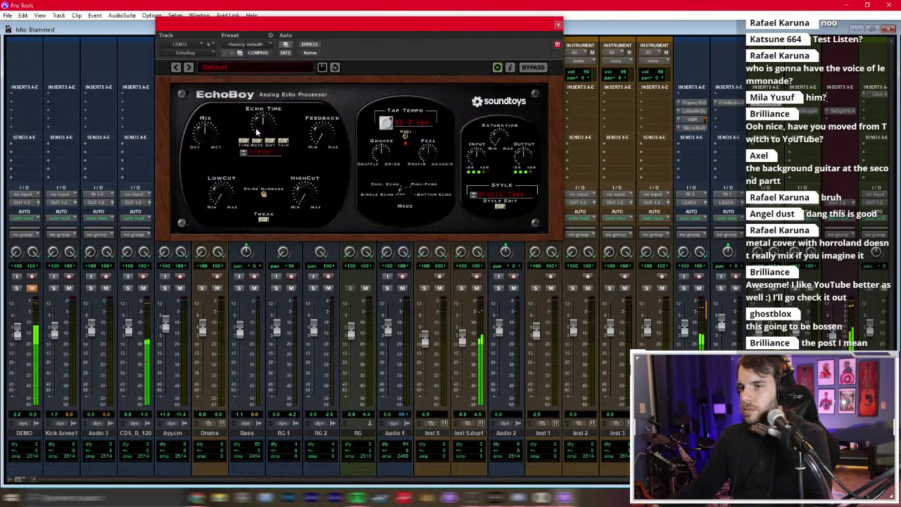
left_click_drag(404, 200, 411, 169)
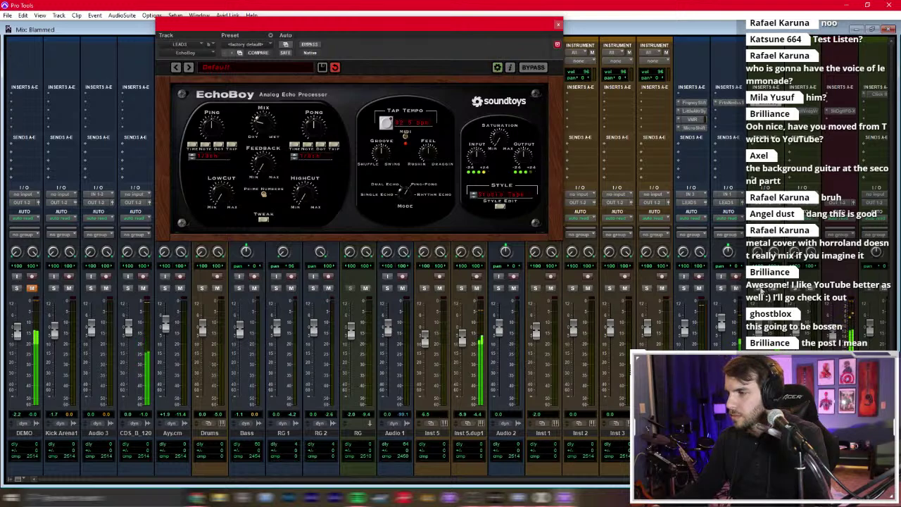
Step: Insert Neutron Equalizer on Audio 7 and enable a 12 dB low-cut filter at about 291 Hz
left_click(725, 102)
left_click(745, 138)
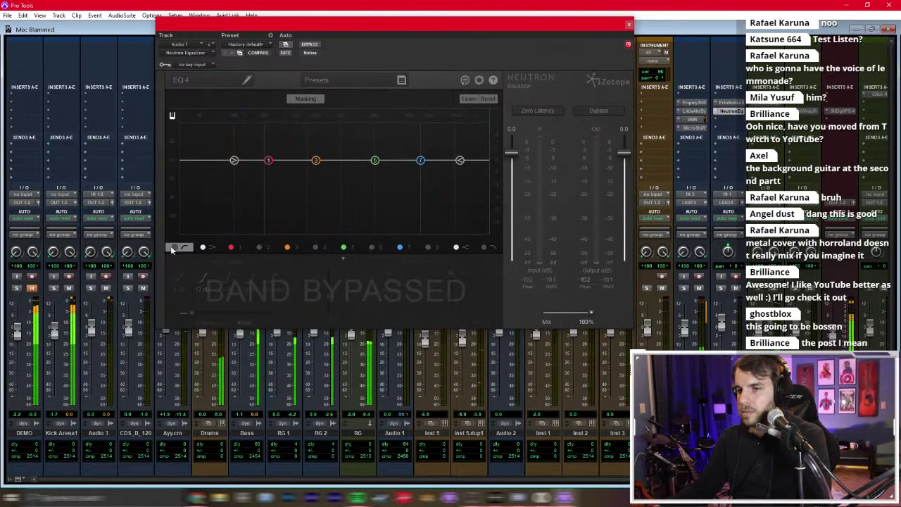
double_click(202, 158)
left_click_drag(202, 158, 282, 159)
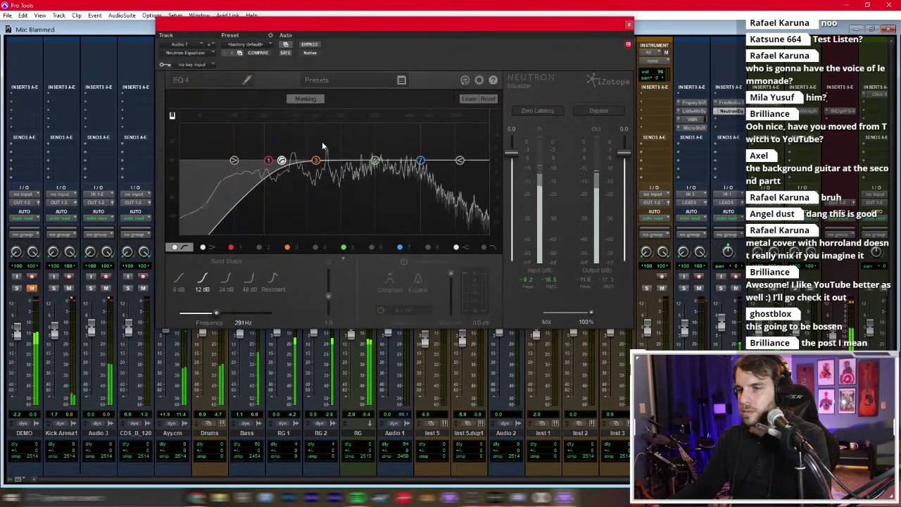
left_click(629, 24)
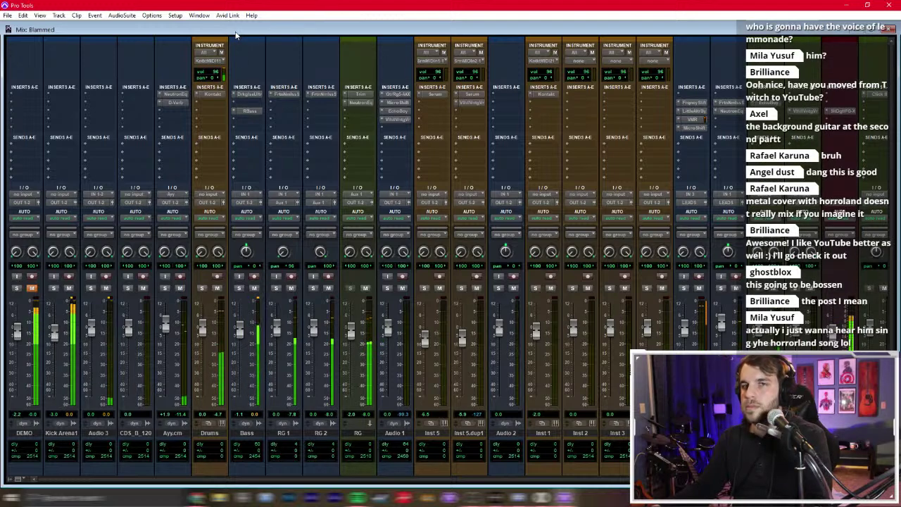
Step: Follow playback in the Edit window from about bar 23 to bar 28, examining the Audio 7 lead clips against the arrangement
key("ctrl+equal")
left_click(395, 290)
key("ctrl+bracketleft")
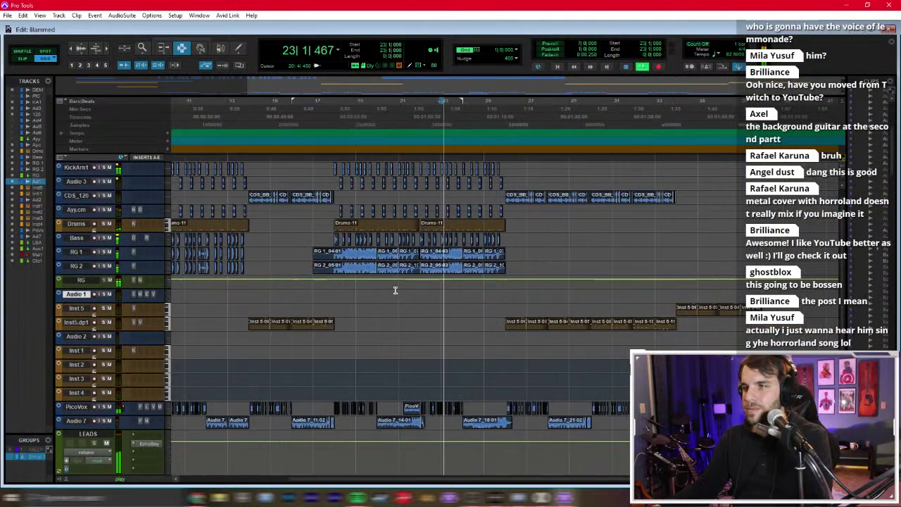
left_click(460, 243)
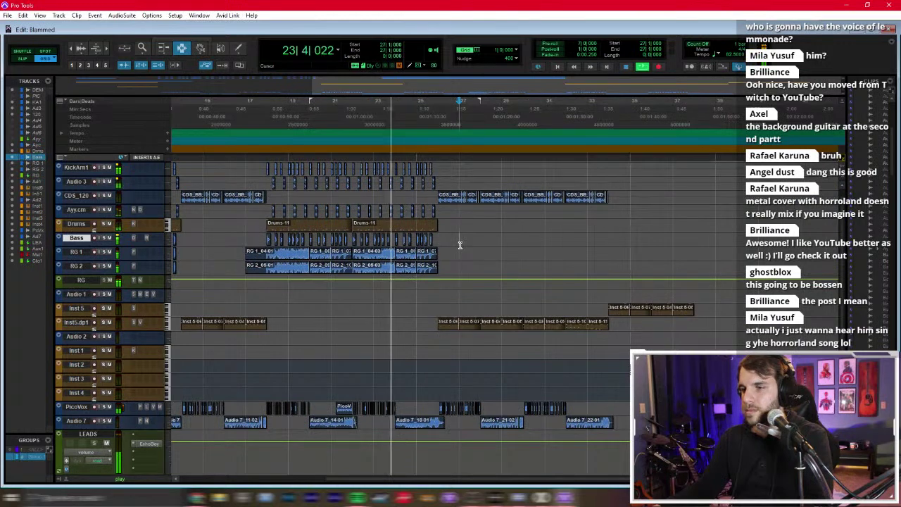
left_click(473, 216)
scroll(473, 217, "up", 1)
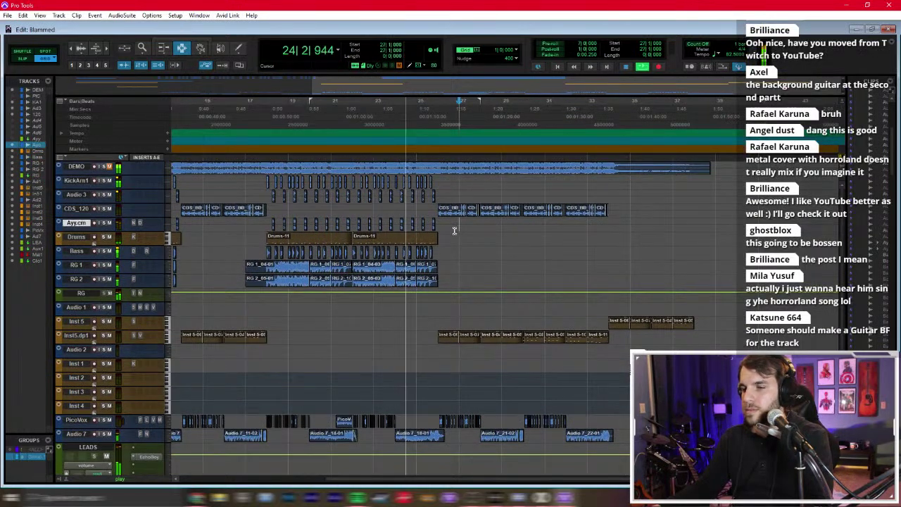
key("ctrl+bracketright")
key("ctrl+bracketright")
left_click(340, 438)
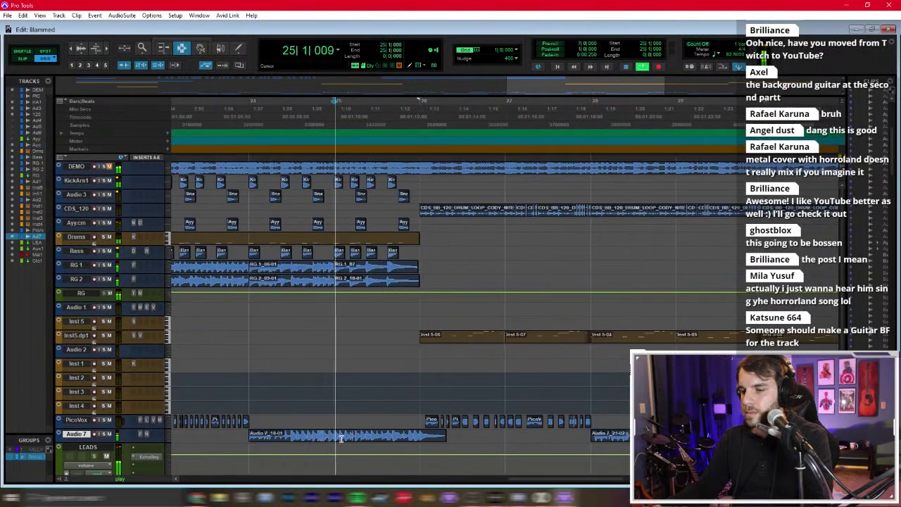
left_click(428, 392)
key("ctrl+bracketleft")
key("ctrl+bracketleft")
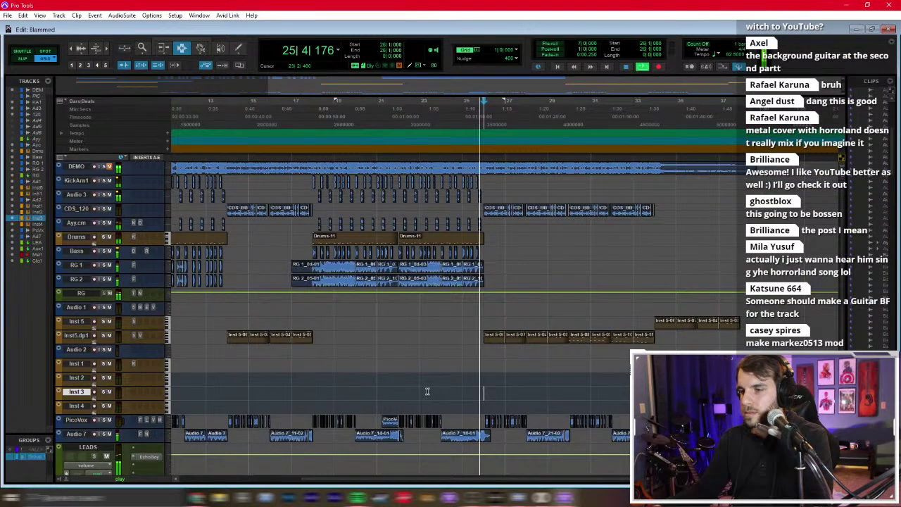
left_click(468, 369)
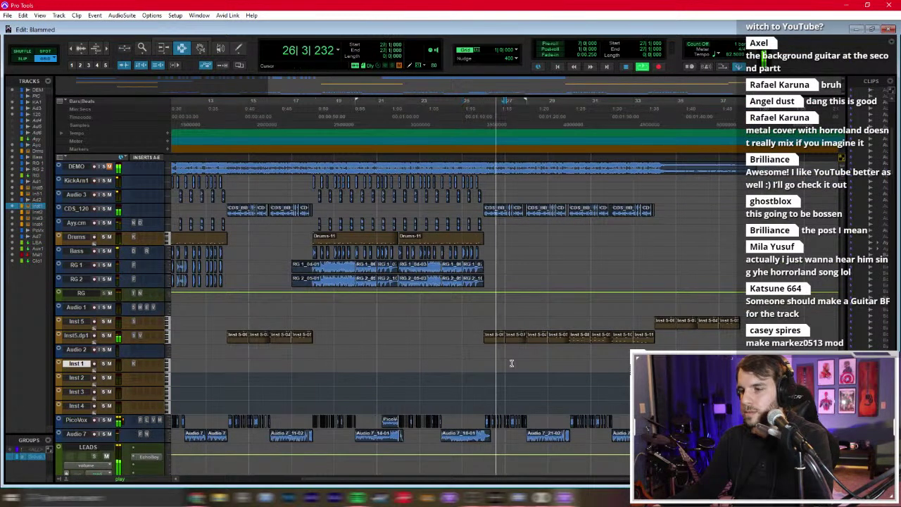
left_click(533, 290)
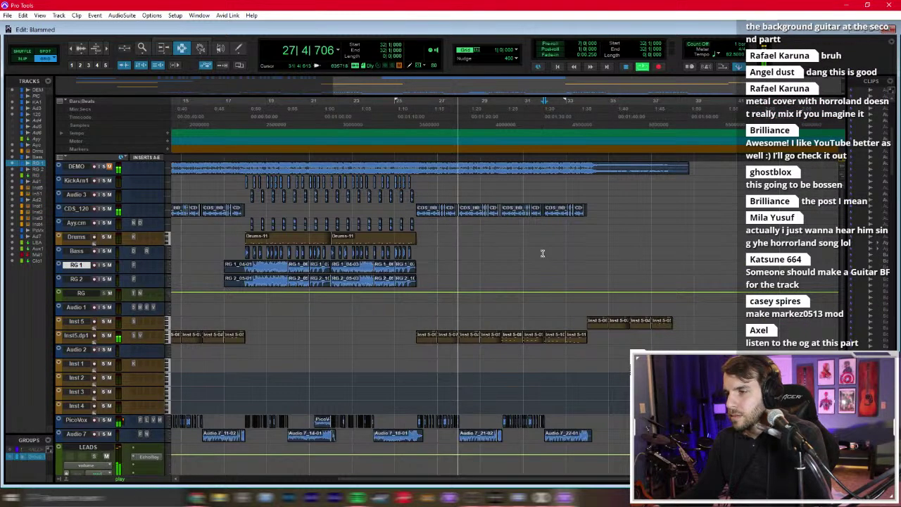
left_click(485, 354)
key("ctrl+bracketright")
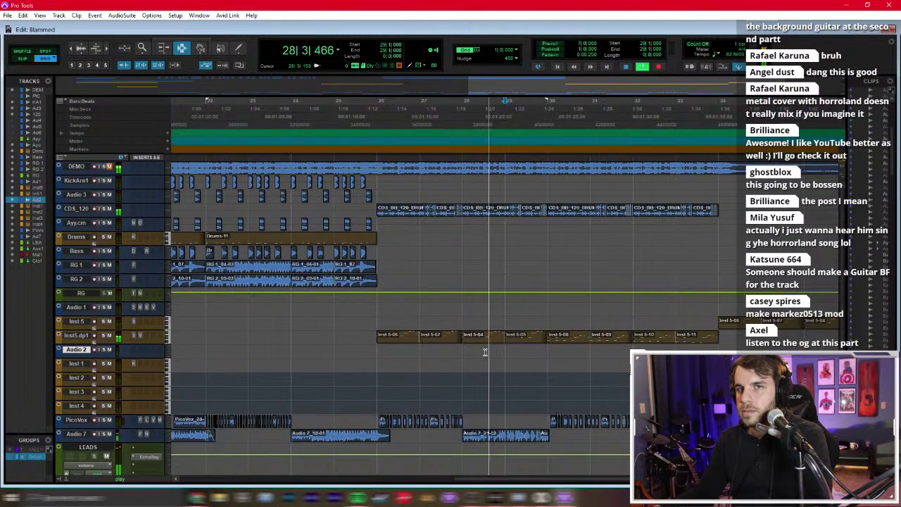
Step: In the mixer, raise the Inst 5.dup1 fader to about -7.0 dB and set PicoVox's right pan to 65
key("ctrl+equal")
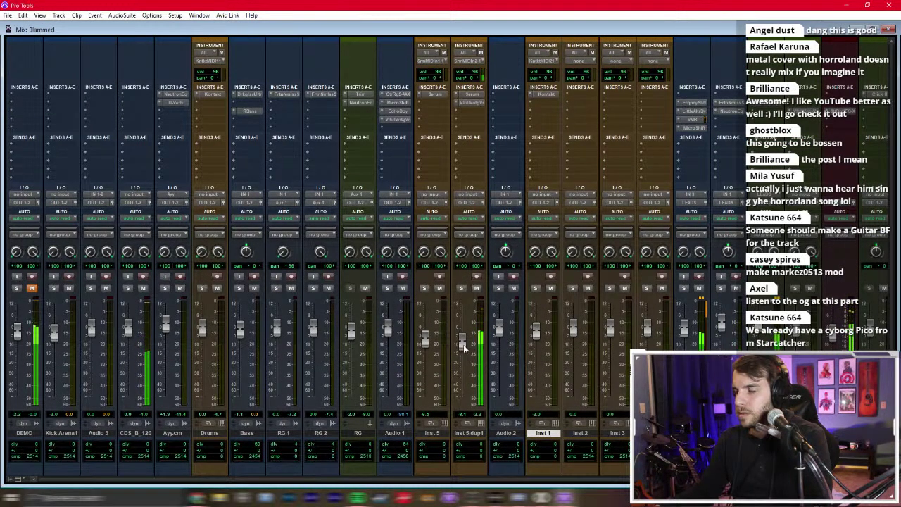
key("ctrl+equal")
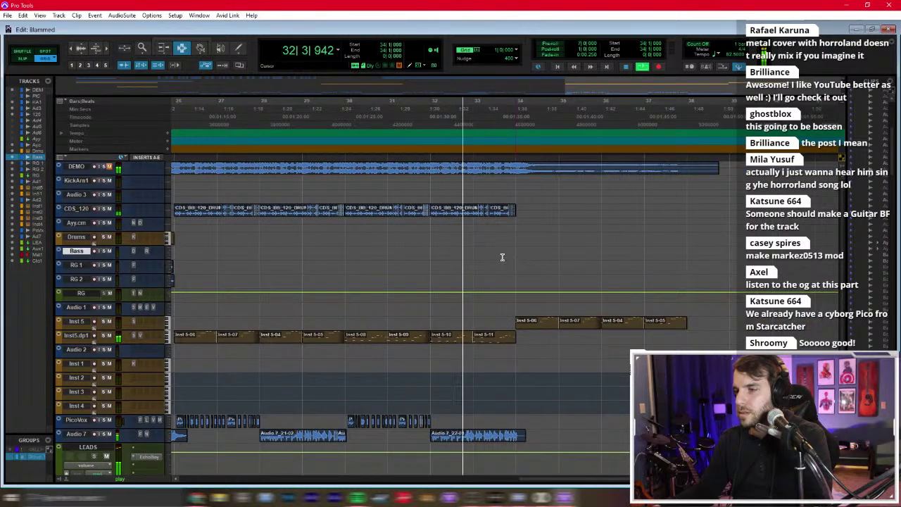
key("ctrl+equal")
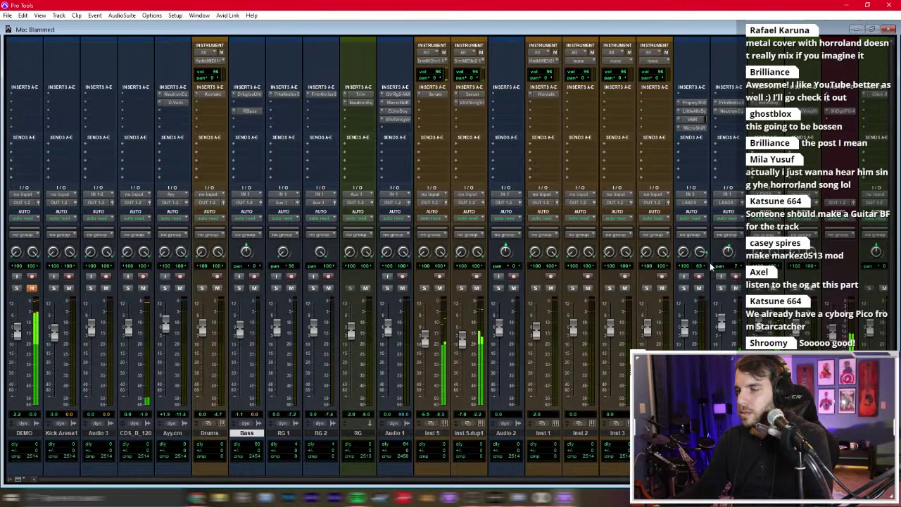
key("ctrl+equal")
Step: Copy the intro clips on Inst 5 to bar 34 and trim the last Audio 7 clip to end at that bar
key("ctrl+bracketleft")
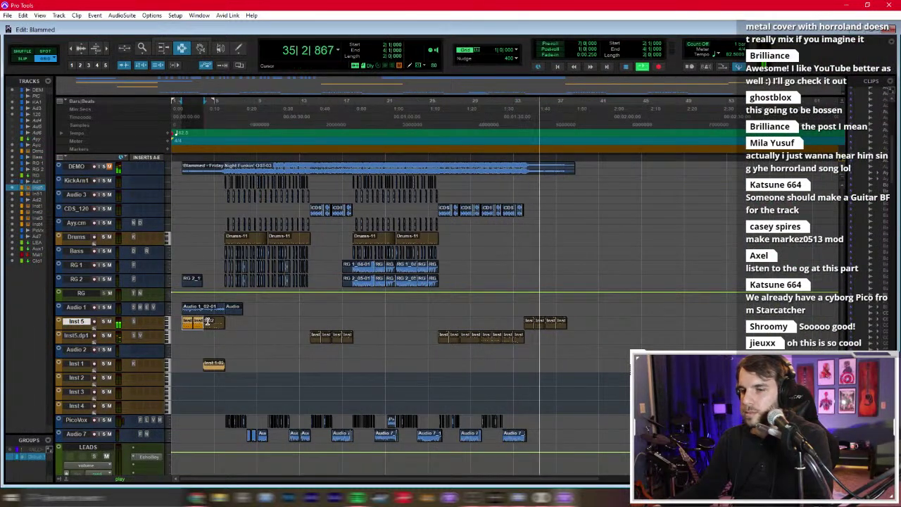
key("space")
left_click(525, 321)
key("space")
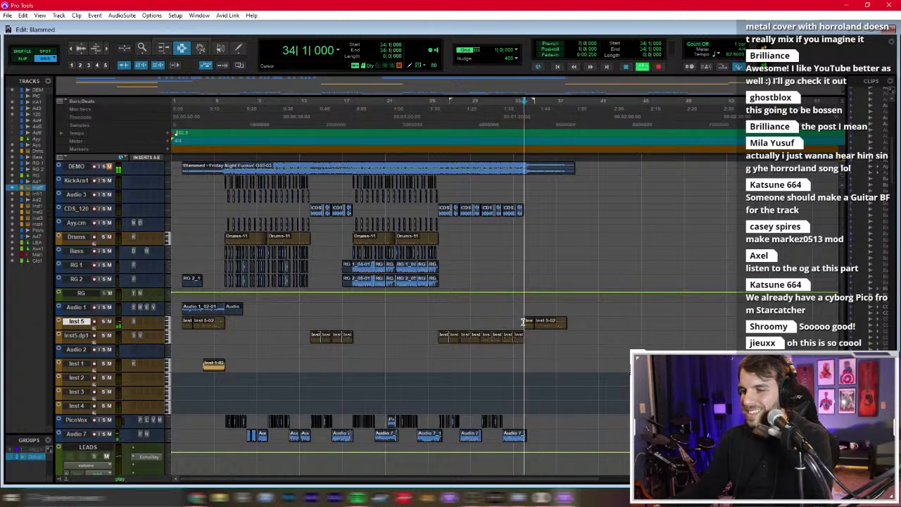
key("ctrl+bracketright")
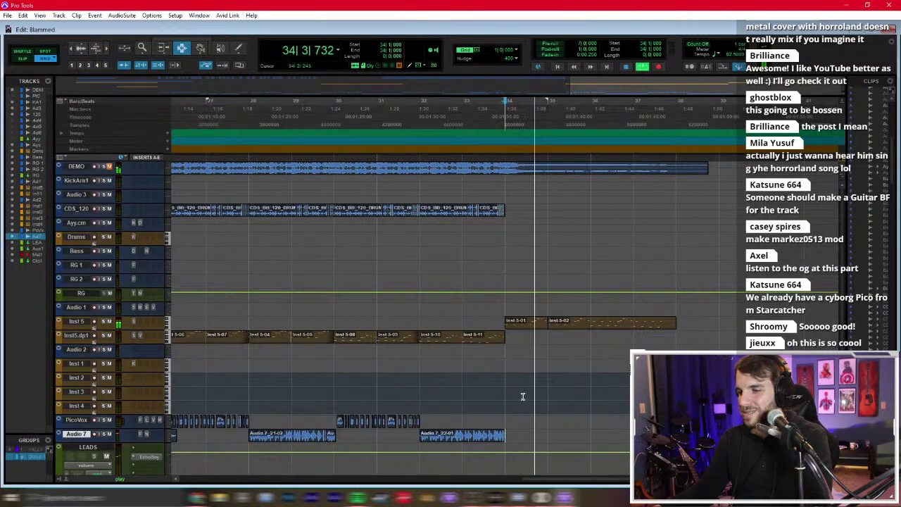
Step: Transpose the Inst 5 clips starting at bar 34 by 2 semitones, and stop playback after listening
left_click_drag(506, 323, 669, 324)
key("alt+0")
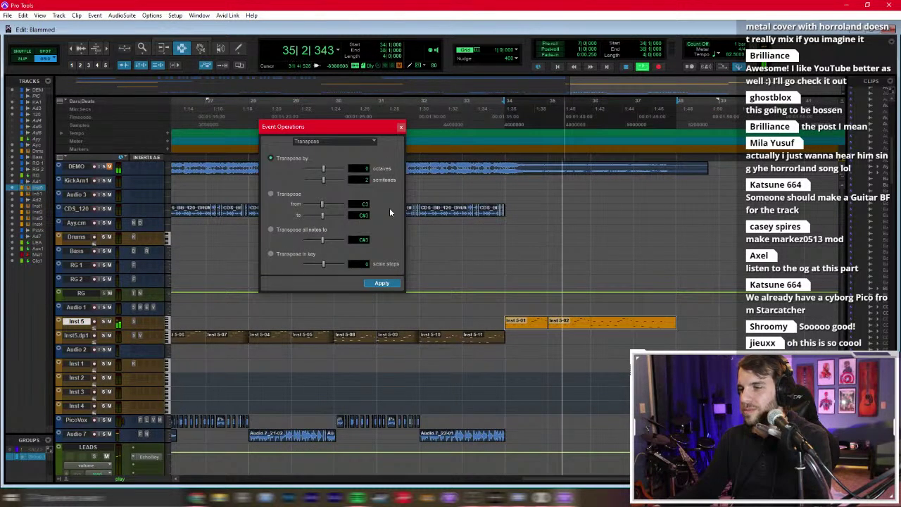
left_click(382, 283)
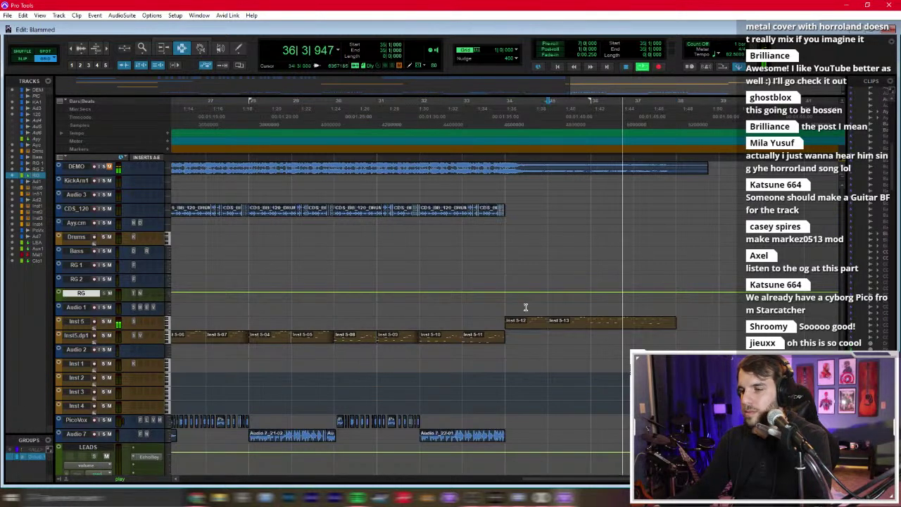
key("r")
key("r")
left_click(405, 322)
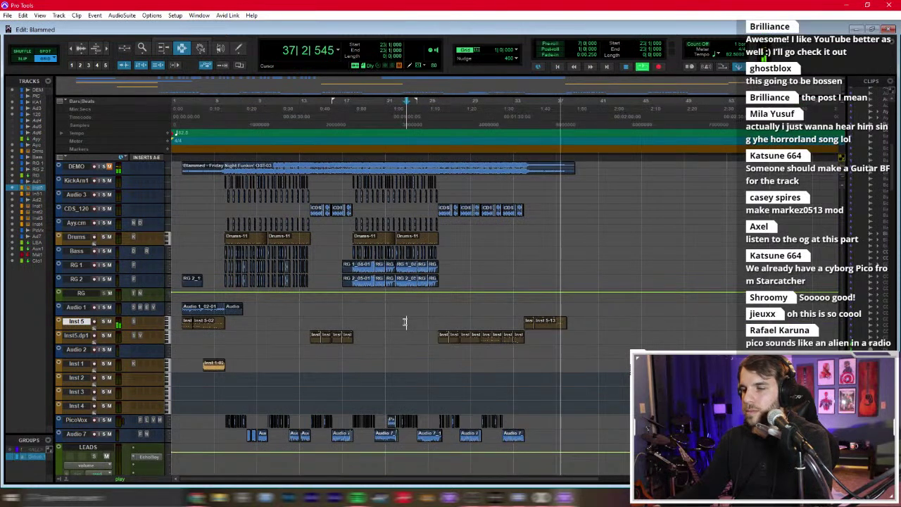
key("space")
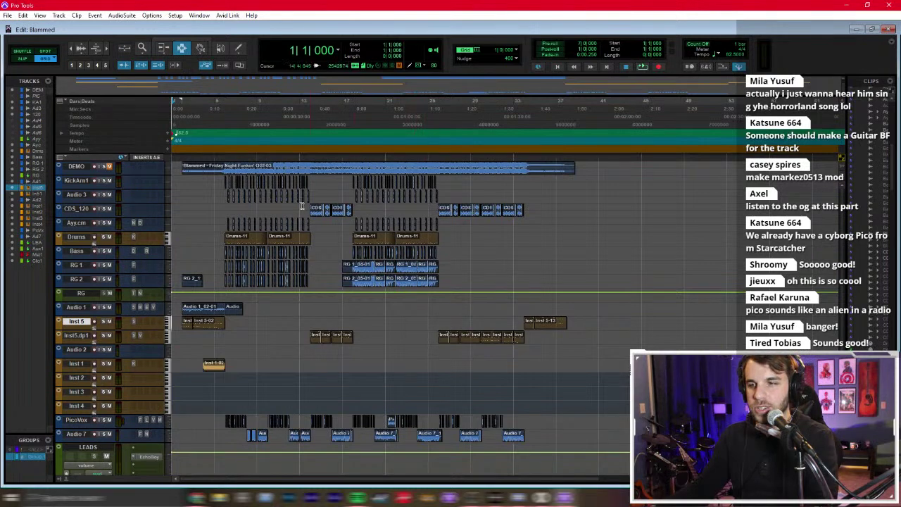
Step: Delete the RG 2_11 clip from the intro on the RG 2 track
left_click(234, 223)
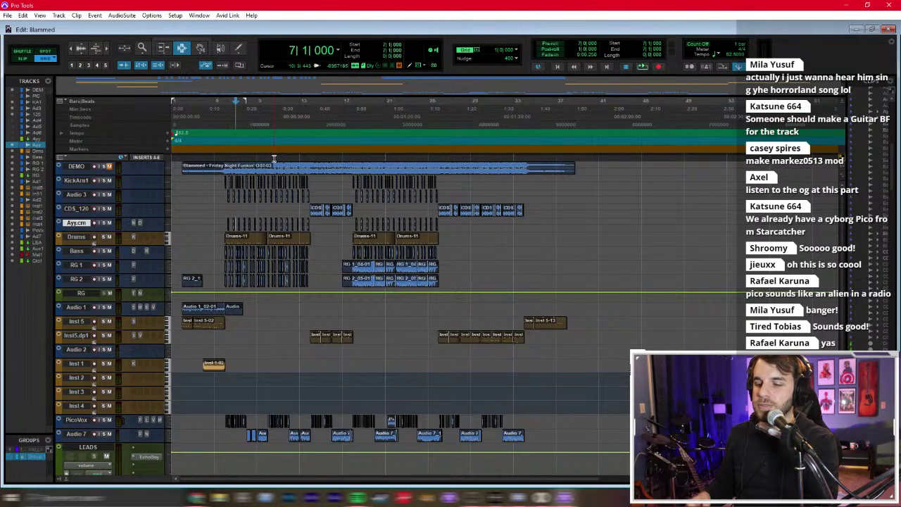
key("ctrl+bracketright")
key("ctrl+bracketright")
key("ctrl+bracketright")
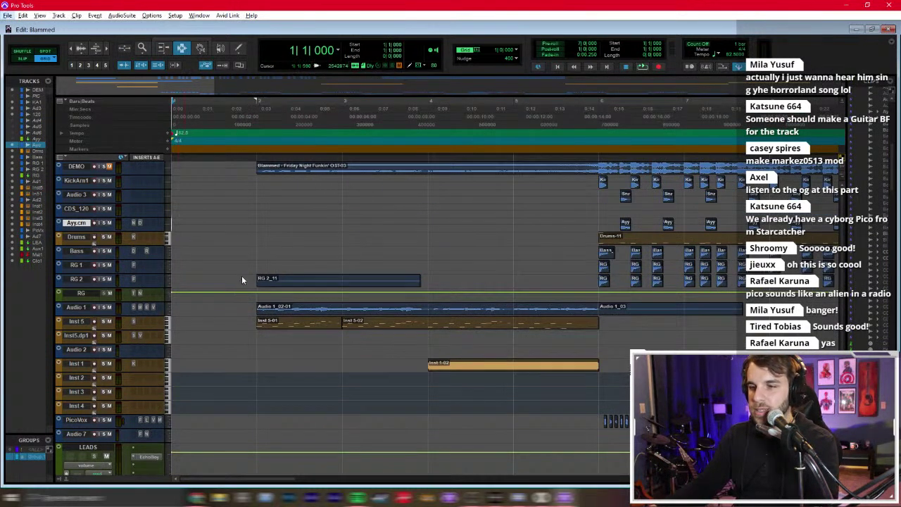
left_click_drag(241, 279, 469, 275)
key("Delete")
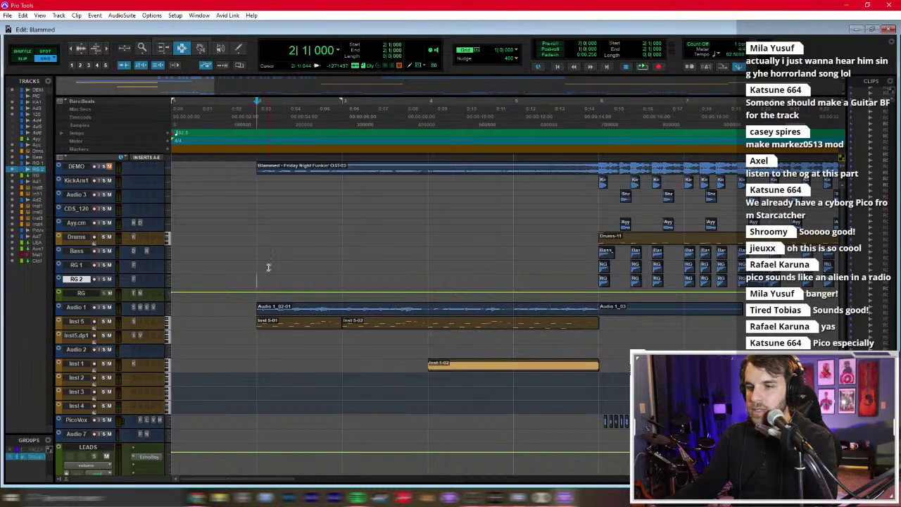
Step: Add memory location markers named Intro at bar 2 and A1 at bar 6
key("p")
key("ctrl+bracketleft")
key("ctrl+bracketleft")
key("KP_Enter")
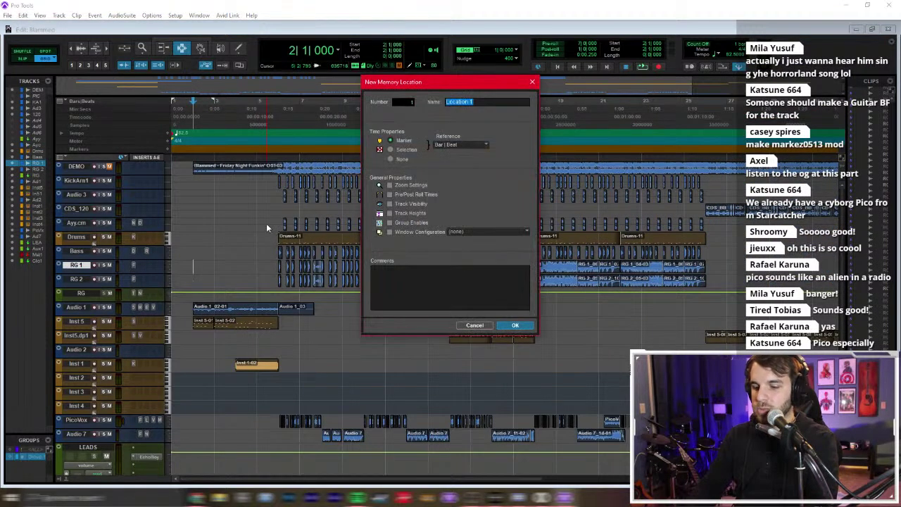
type("Intro")
key("Return")
left_click(279, 199)
key("KP_Enter")
type("A1")
key("Return")
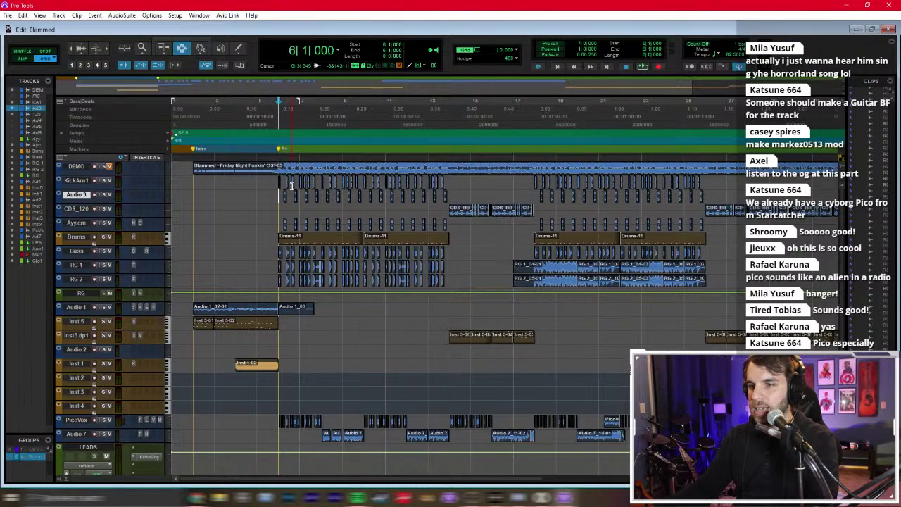
Step: Add memory location markers named B1 at bar 14 and A2 at bar 18
left_click(448, 188)
key("KP_Enter")
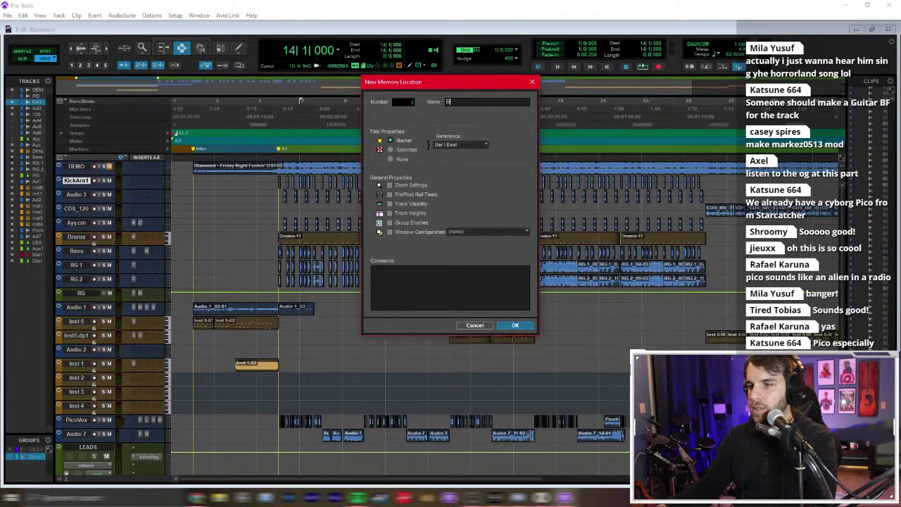
type("B1")
key("Return")
key("KP_Enter")
type("A2")
key("Return")
Step: Add a marker named B2 at bar 26 and return the edit cursor to bar 2
left_click(576, 183)
key("KP_Enter")
type("B2")
key("Return")
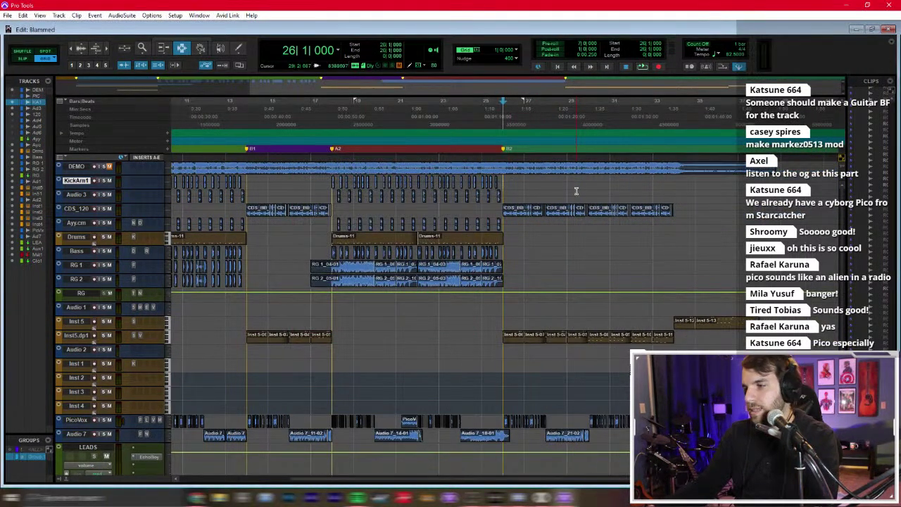
scroll(494, 215, "left", 5)
left_click(494, 215)
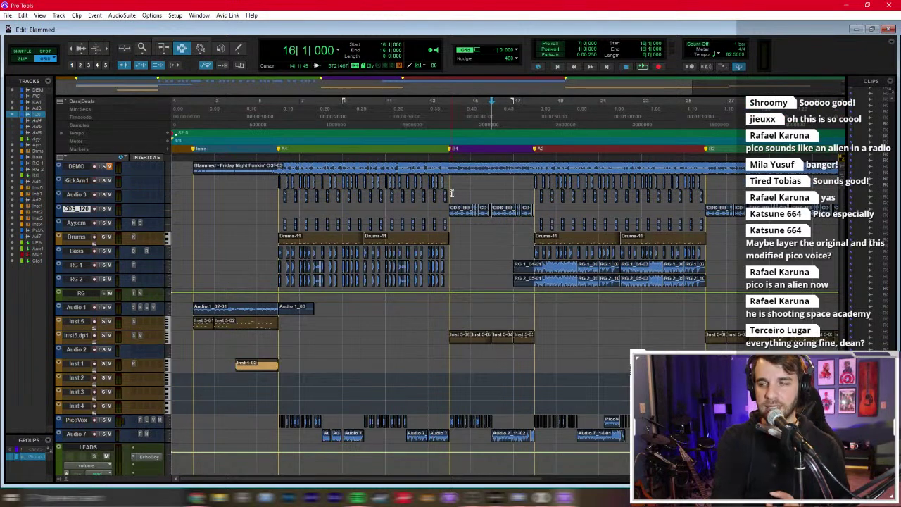
left_click(188, 228)
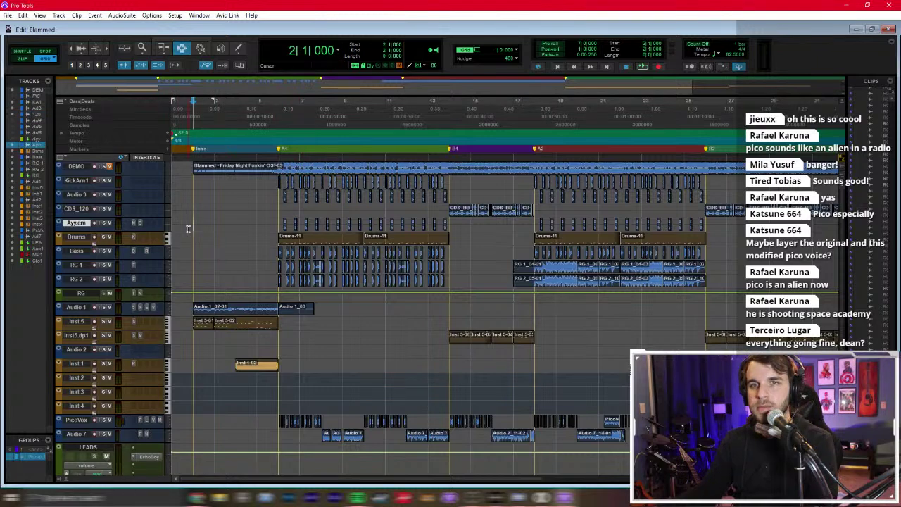
Step: Solo the DEMO track and listen to the intro from bar 2 and again from bar 3
left_click_drag(197, 215, 279, 224)
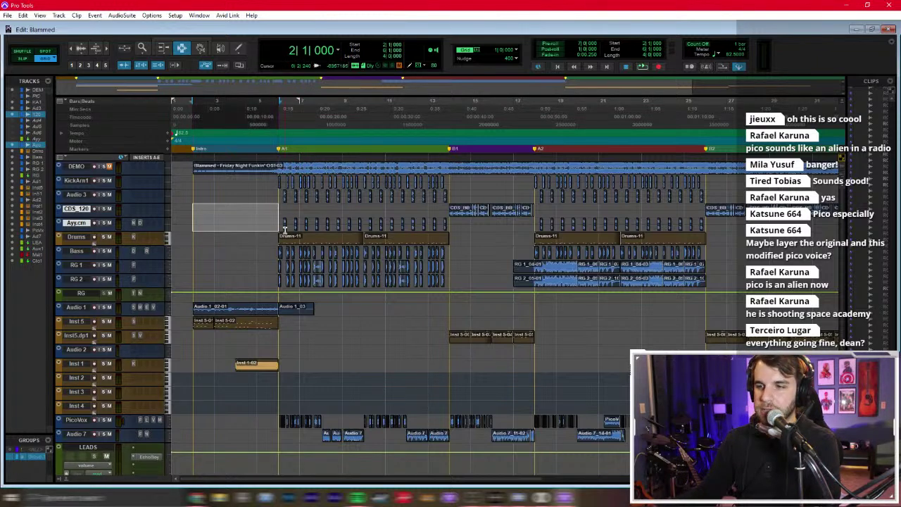
left_click(244, 222)
key("ctrl+bracketleft")
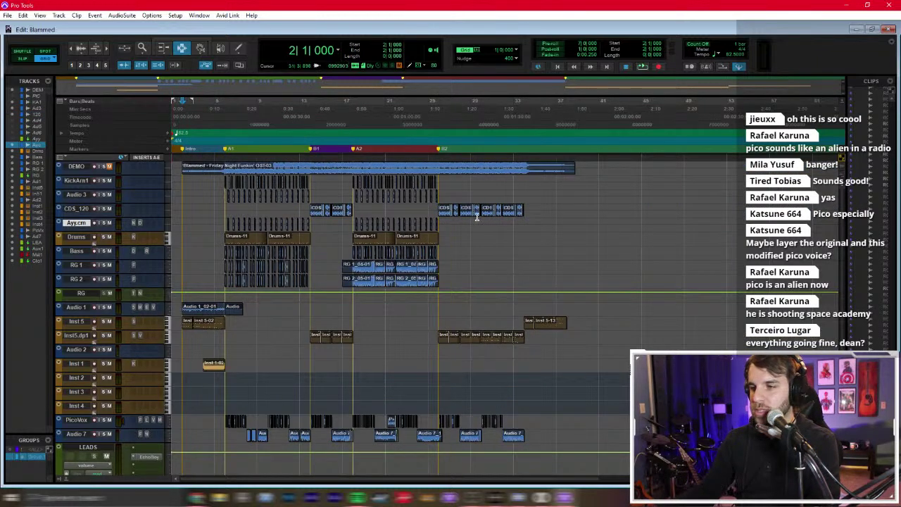
key("ctrl+bracketright")
key("ctrl+bracketright")
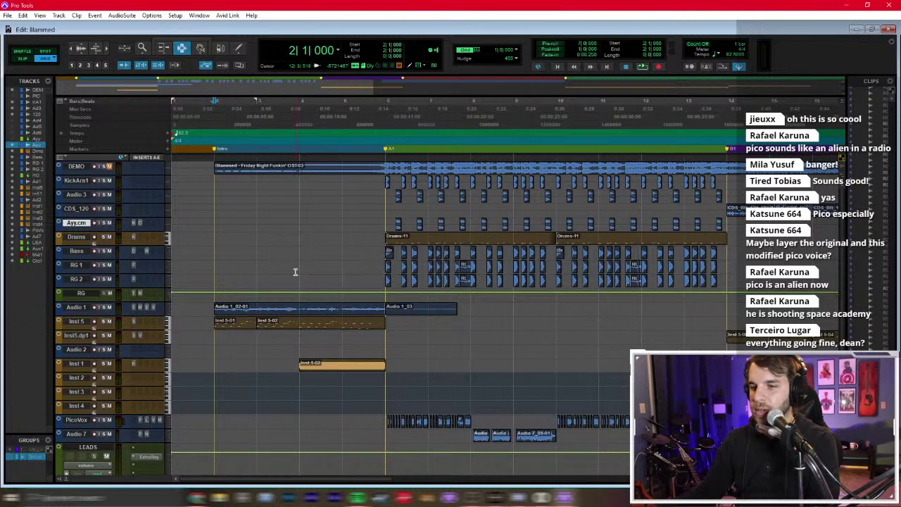
left_click(107, 166)
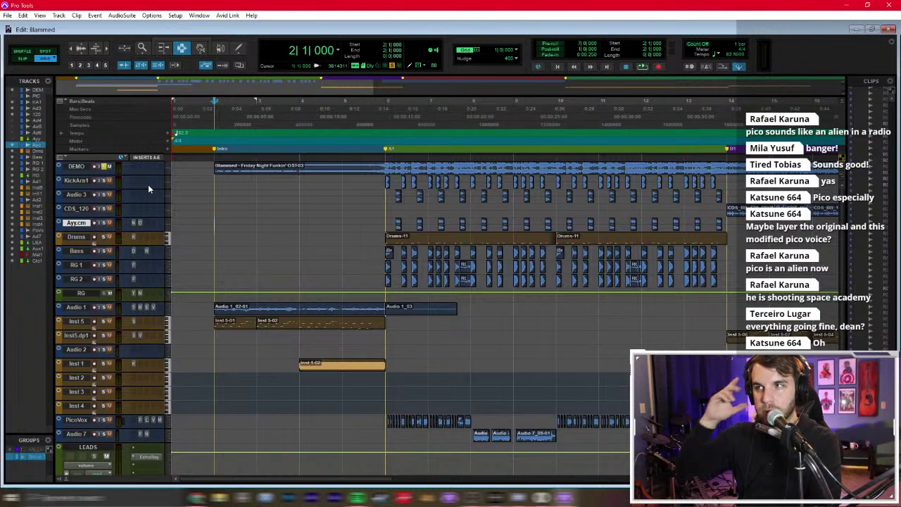
key("space")
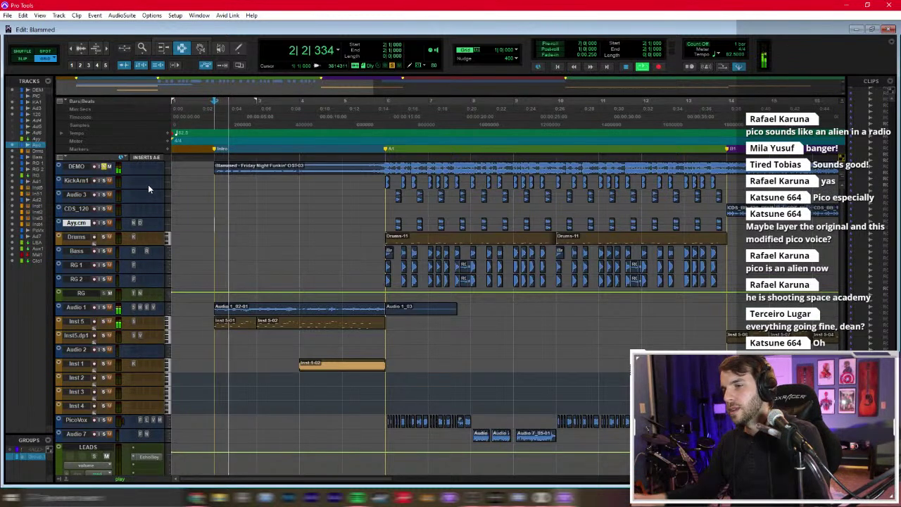
left_click(257, 182)
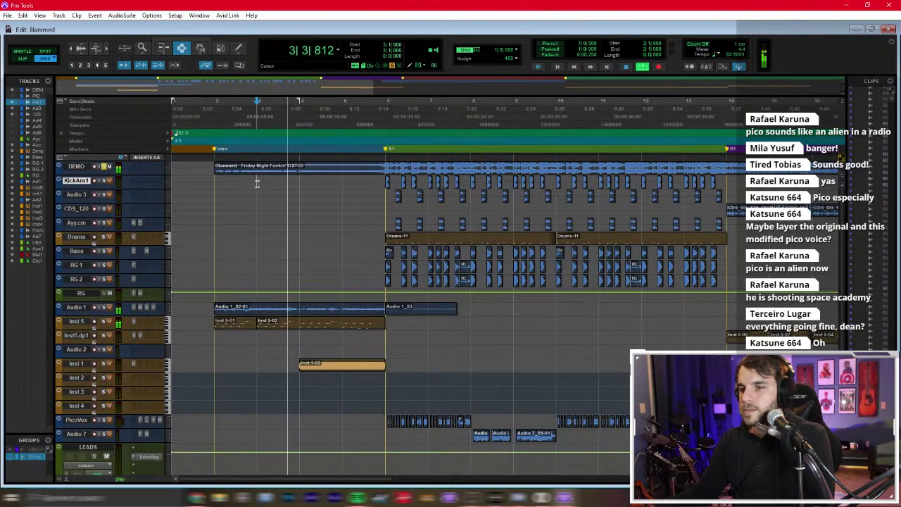
key("space")
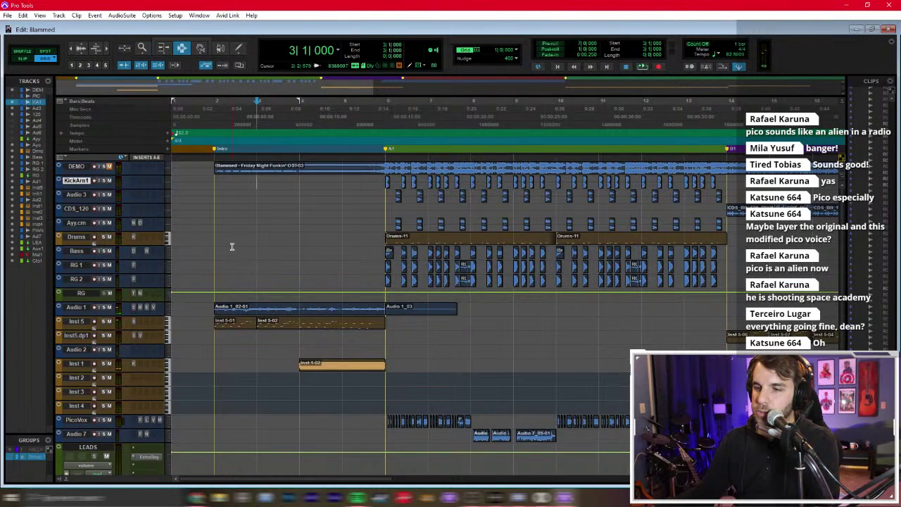
Step: Insert Serum on the Inst 2 track, dismiss the missing noise file message, and solo the track
scroll(232, 247, "down", 1)
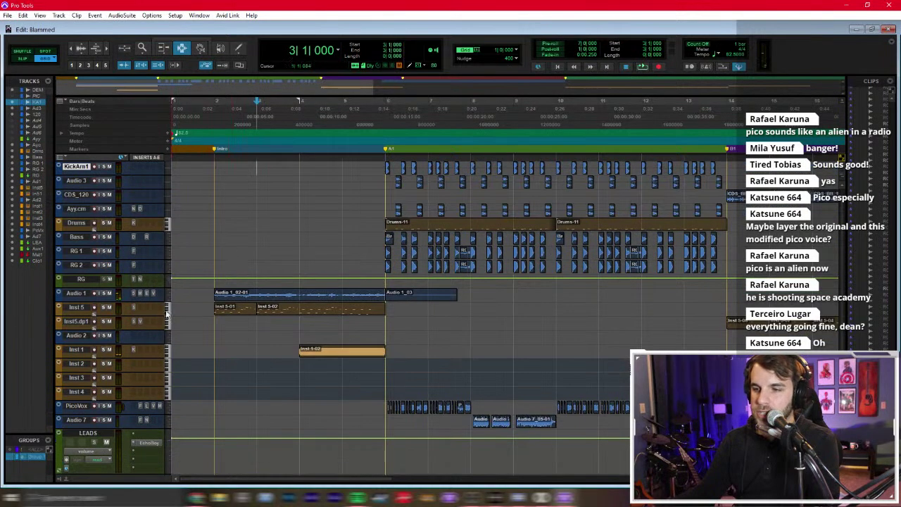
left_click(131, 364)
type("serum")
key("Return")
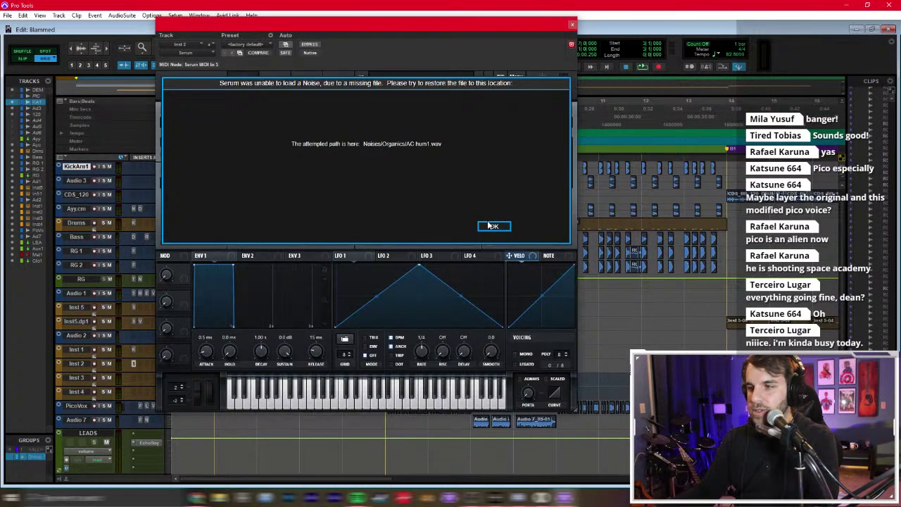
left_click(492, 226)
left_click_drag(333, 39, 469, 58)
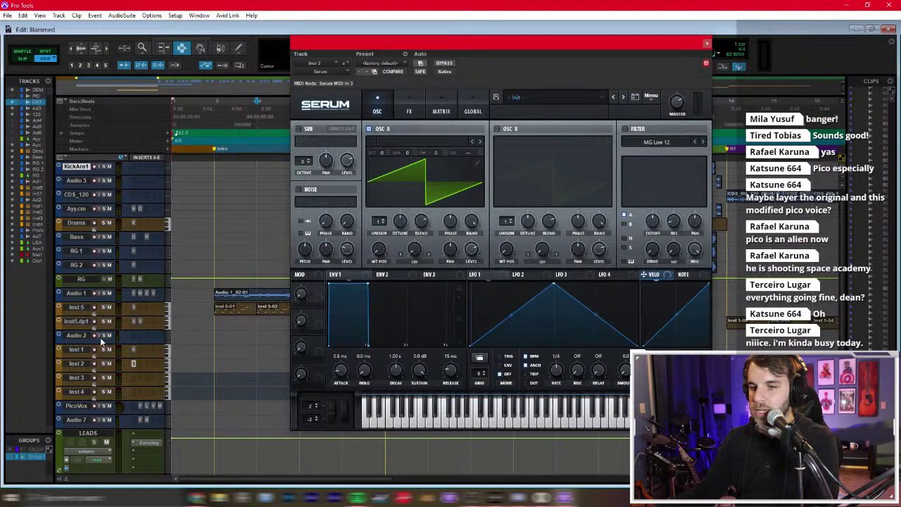
left_click(103, 364)
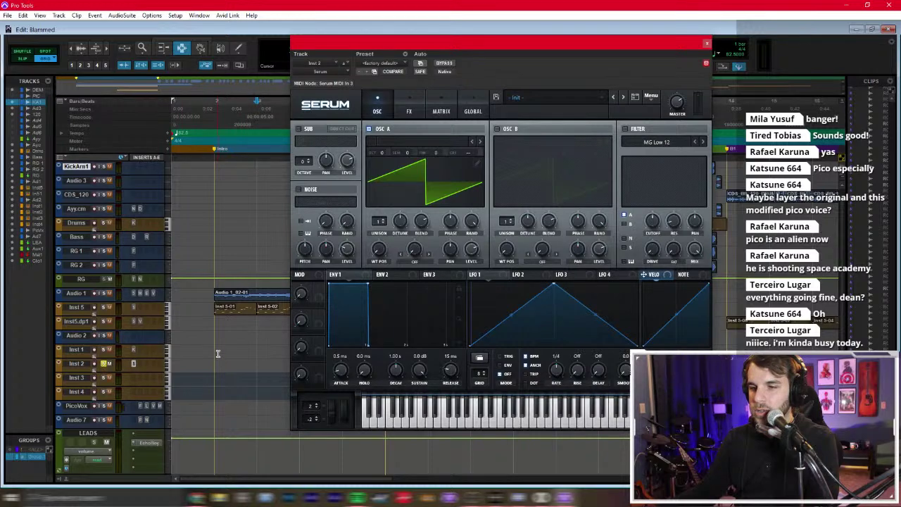
left_click_drag(397, 57, 612, 55)
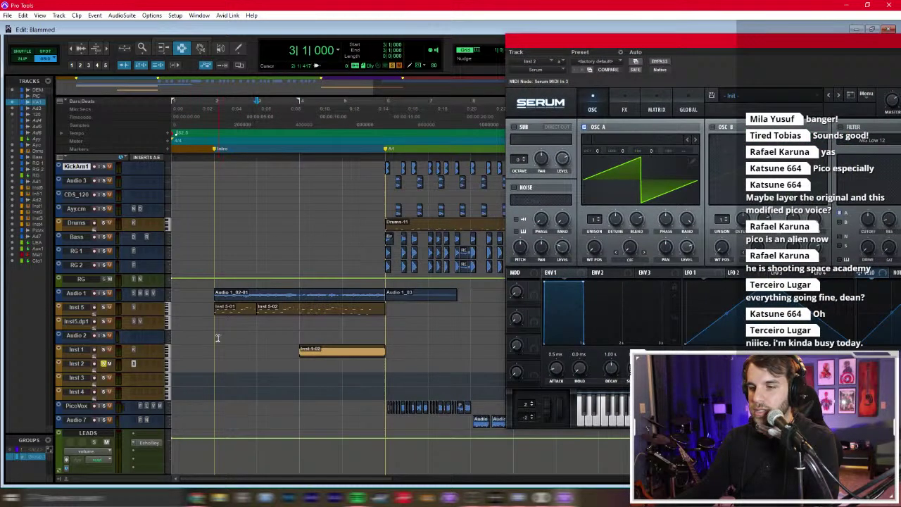
left_click_drag(218, 338, 366, 337)
key("ctrl+KP_Equal")
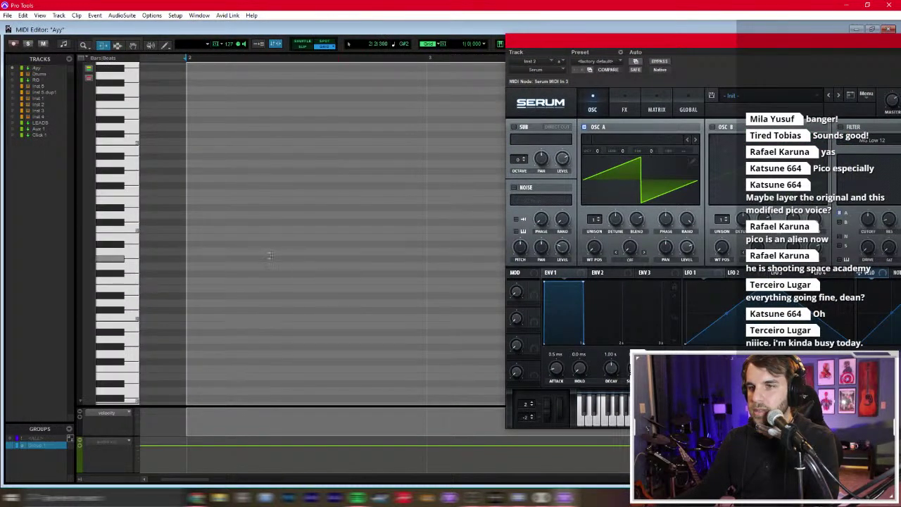
key("ctrl+KP_Equal")
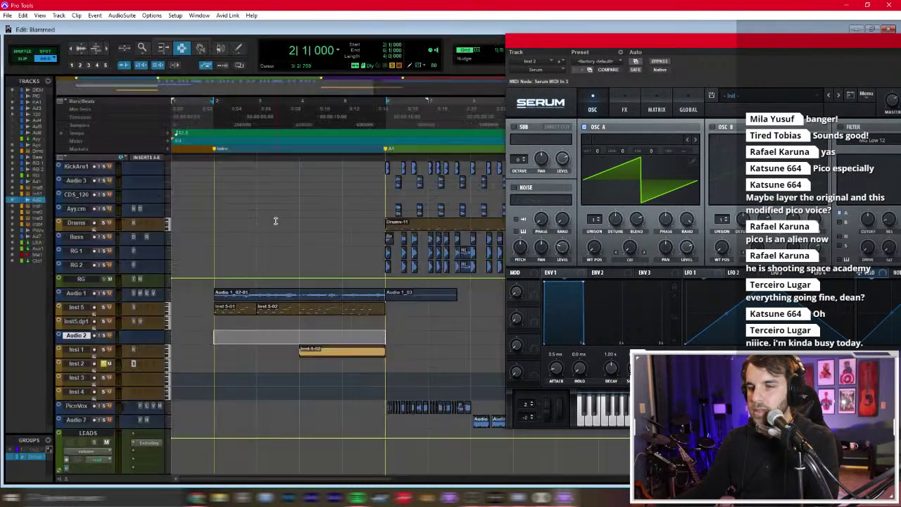
Step: Show the Inst 2 track in the MIDI Editor from bar 2, close the Serum window, and choose the Pencil tool
left_click(214, 375)
key("ctrl+KP_Equal")
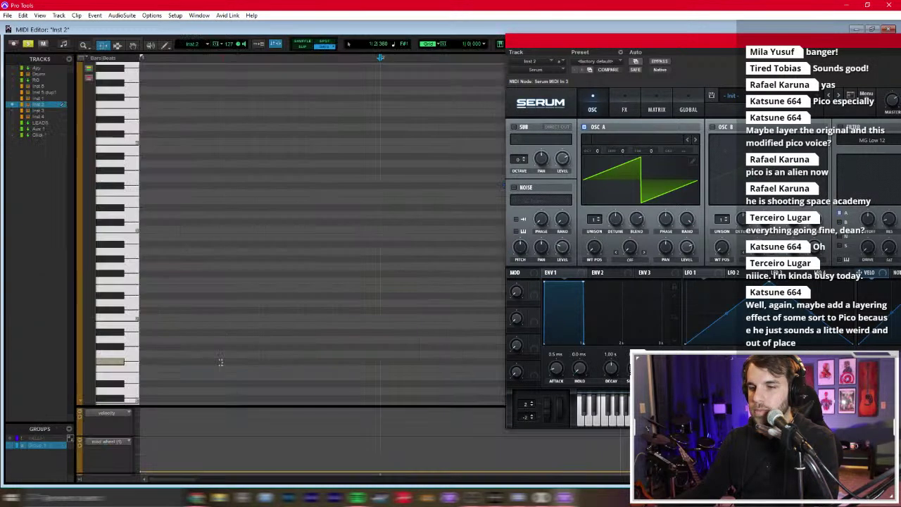
left_click_drag(880, 38, 573, 80)
left_click(611, 83)
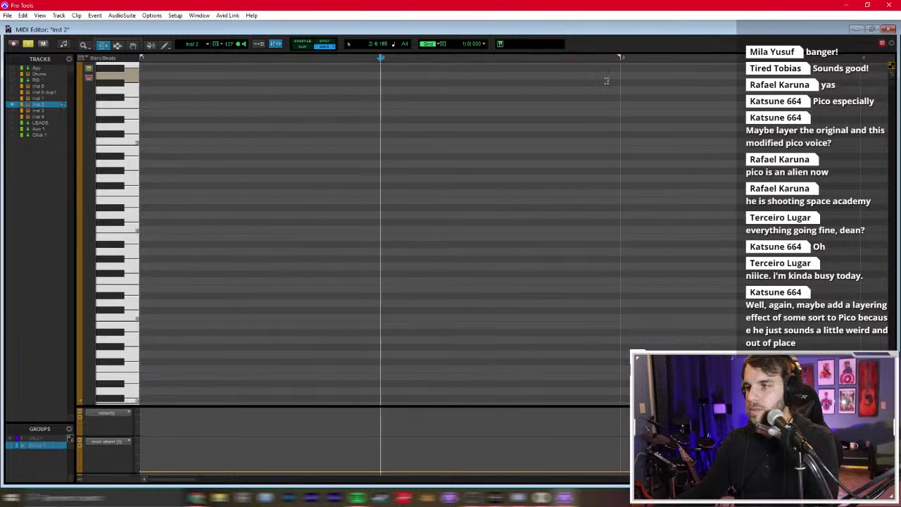
key("ctrl+w")
key("ctrl+equal")
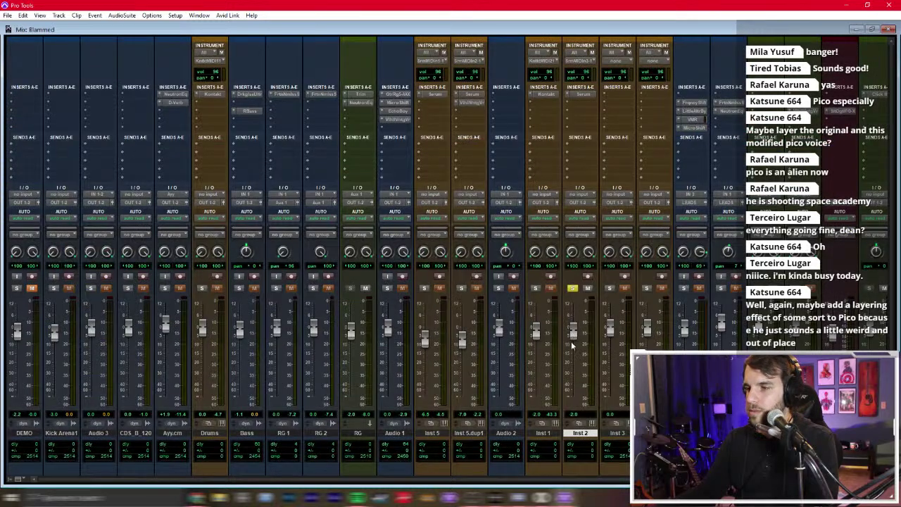
key("ctrl+KP_Equal")
key("ctrl+bracketleft")
key("ctrl+bracketleft")
key("F10")
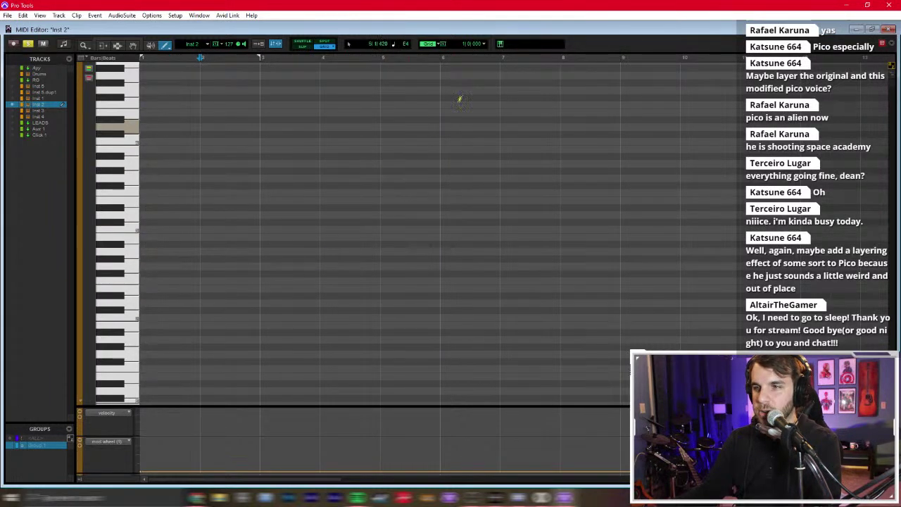
Step: Set the grid to 1/8 notes and draw two one-bar F#2 notes in bars 2 and 3 of Inst 2
left_click(474, 44)
left_click(496, 72)
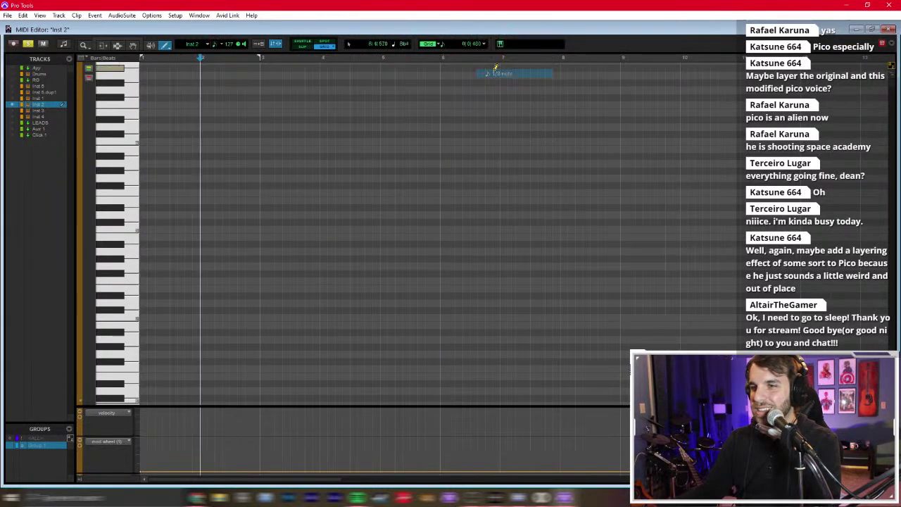
left_click(202, 274)
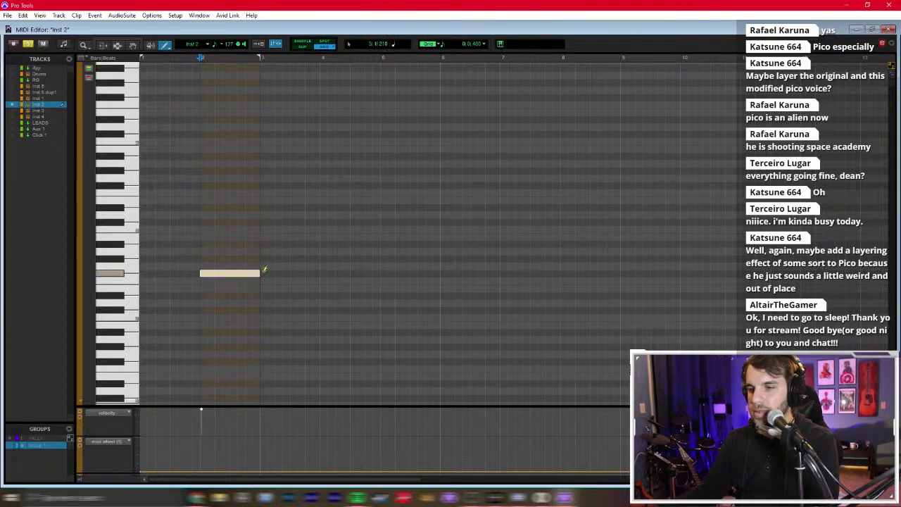
left_click(264, 273)
Step: Transpose both notes down an octave, duplicate them into bars 4 and 5, lower the copies two semitones, and play them
key("F8")
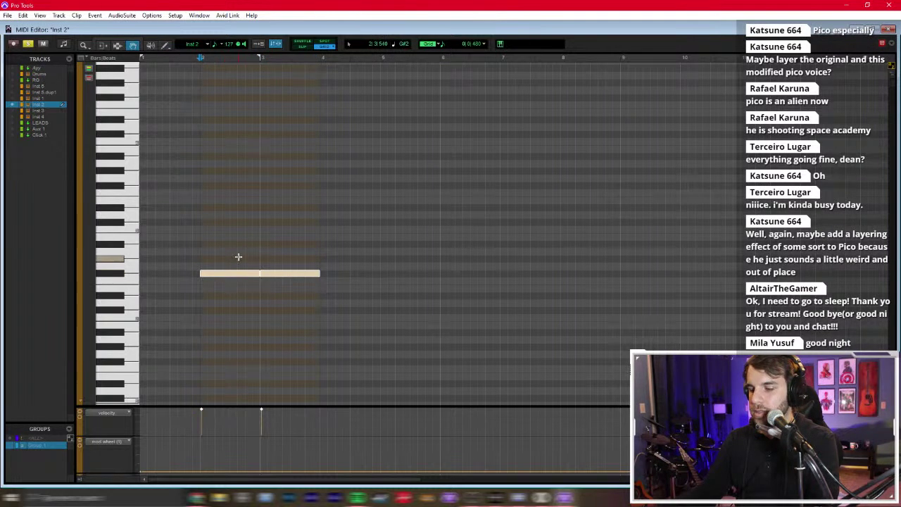
key("shift+Down")
key("ctrl+d")
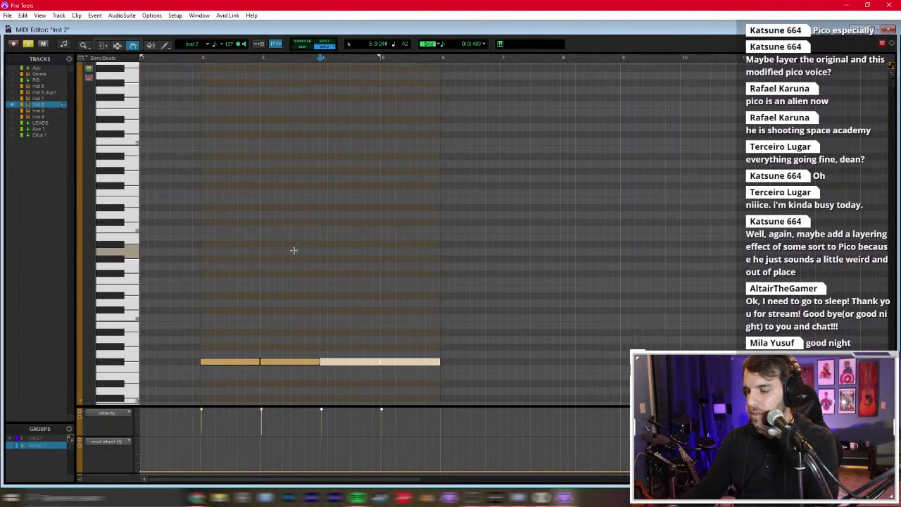
key("Down")
key("Down")
key("space")
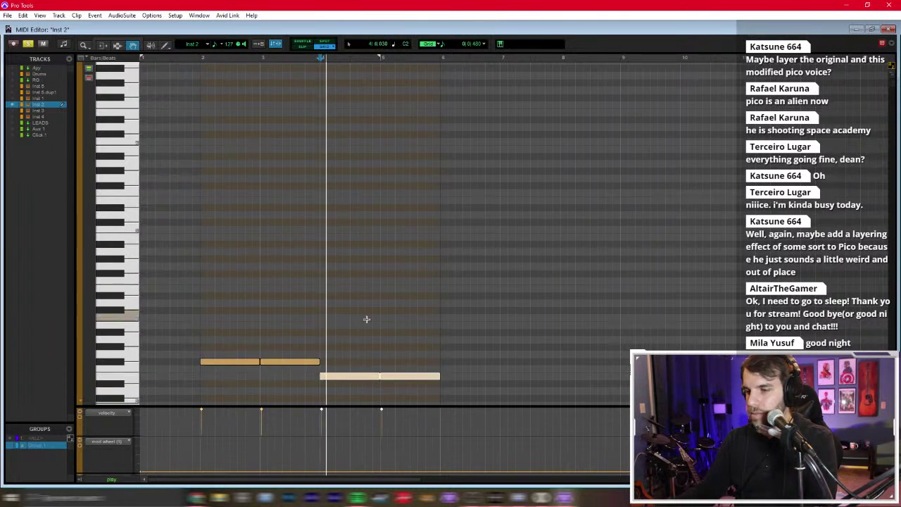
Step: Divide bar 5 of Inst 2 into two notes pitched below the bar 4 note, and lower the track's fader to -13.7 dB
scroll(407, 322, "down", 3)
key("ctrl+]")
key("F7")
left_click(446, 312)
mouse_move(649, 262)
left_mouse_down()
mouse_move(575, 262)
mouse_move(580, 279)
mouse_move(650, 283)
left_mouse_up()
key("F10")
key("ctrl+=")
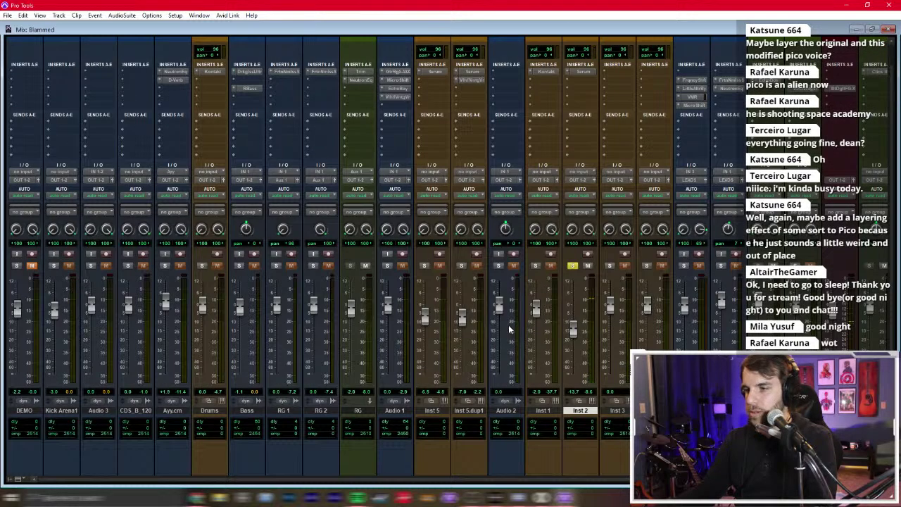
key("ctrl+=")
Step: Play the Inst 2 clip from bar 2 and set the unison of Serum's oscillator A to 9 voices
double_click(273, 368)
key("space")
left_click(134, 363)
mouse_move(283, 262)
left_mouse_down()
mouse_move(307, 239)
mouse_move(284, 277)
left_mouse_up()
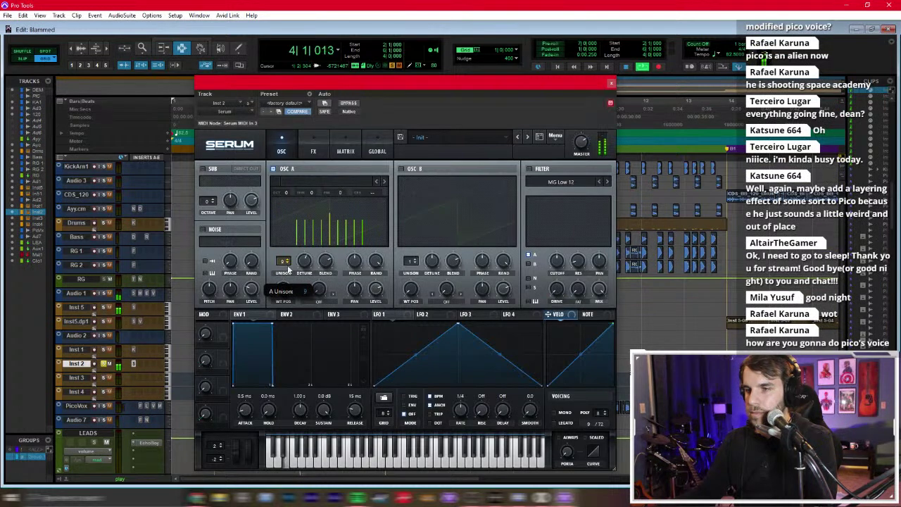
Step: Enable Distortion, Hyper/Dimension and Reverb in Serum's effects, adjusting the Tube distortion's drive
left_click(317, 152)
left_click(227, 184)
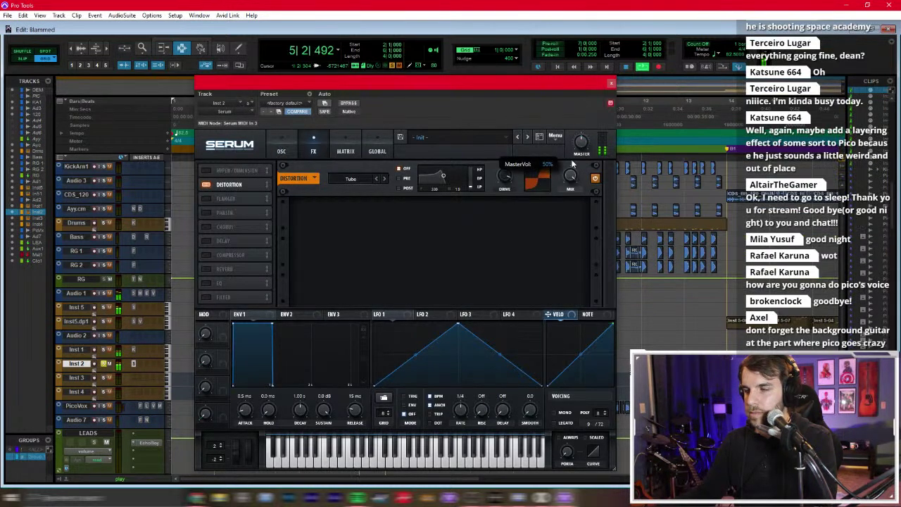
left_click_drag(505, 178, 504, 174)
left_click(232, 170)
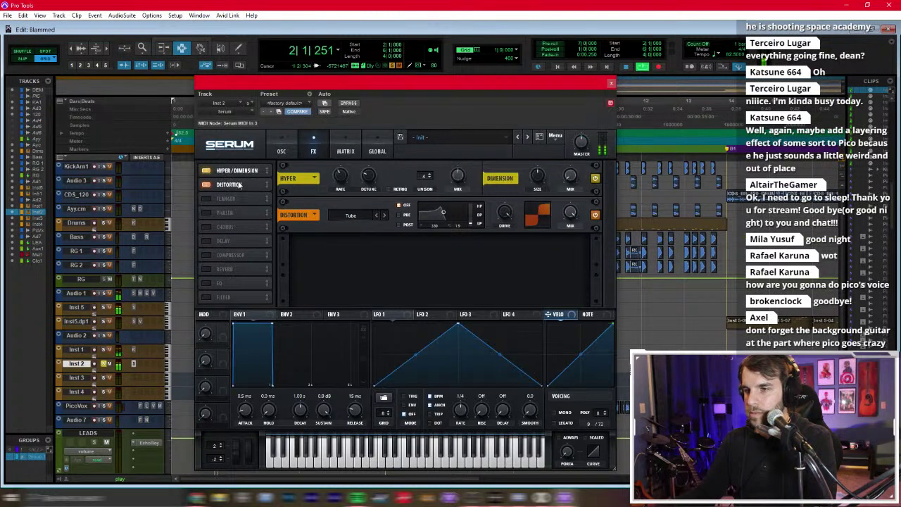
left_click(206, 270)
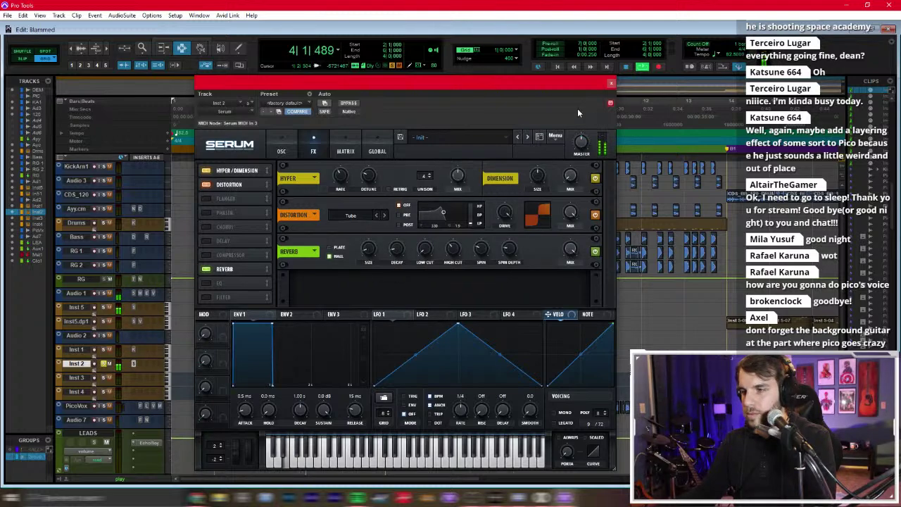
left_click(610, 84)
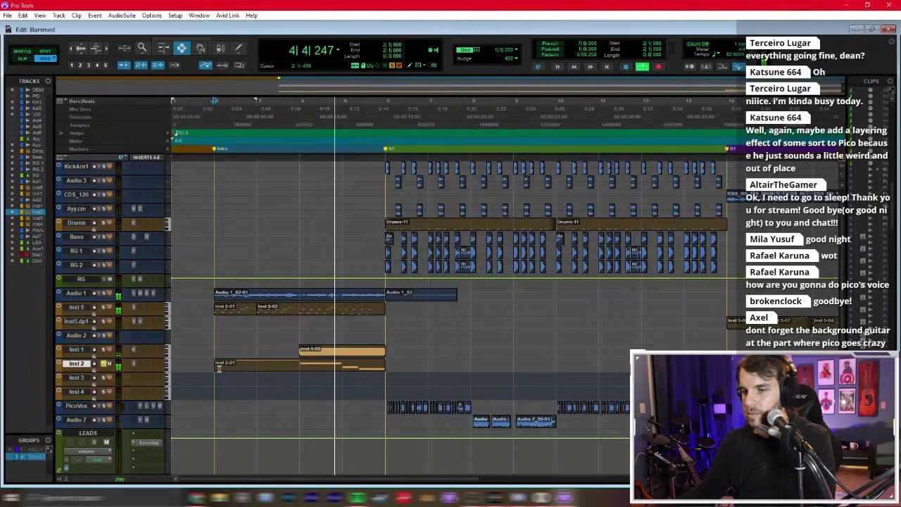
Step: Enable the Filter effect in Serum on Inst 2, check the available filter types, and keep MG Low 6
left_click(134, 364)
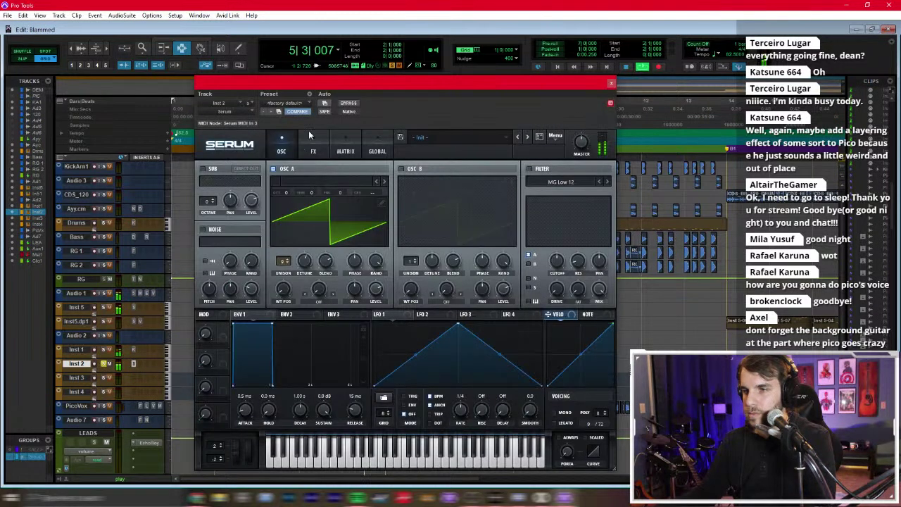
left_click(345, 151)
left_click(313, 151)
left_click(209, 299)
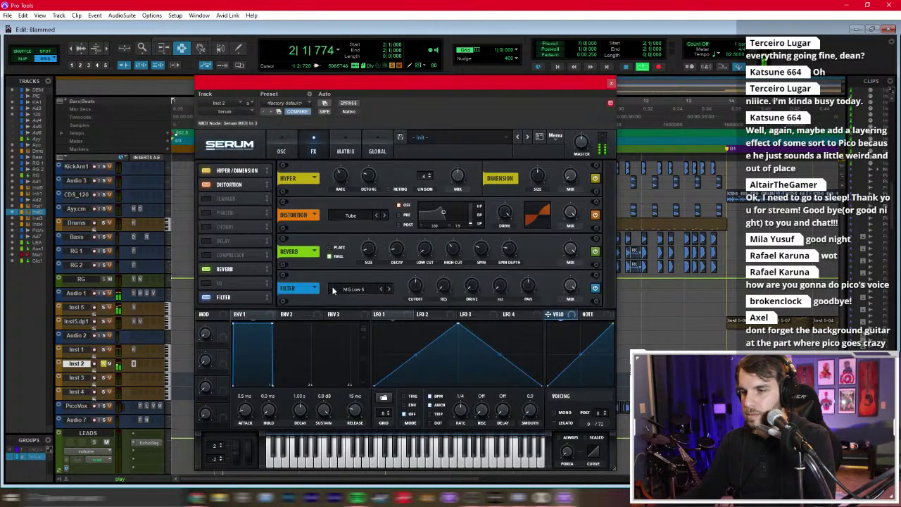
left_click(359, 294)
mouse_move(356, 301)
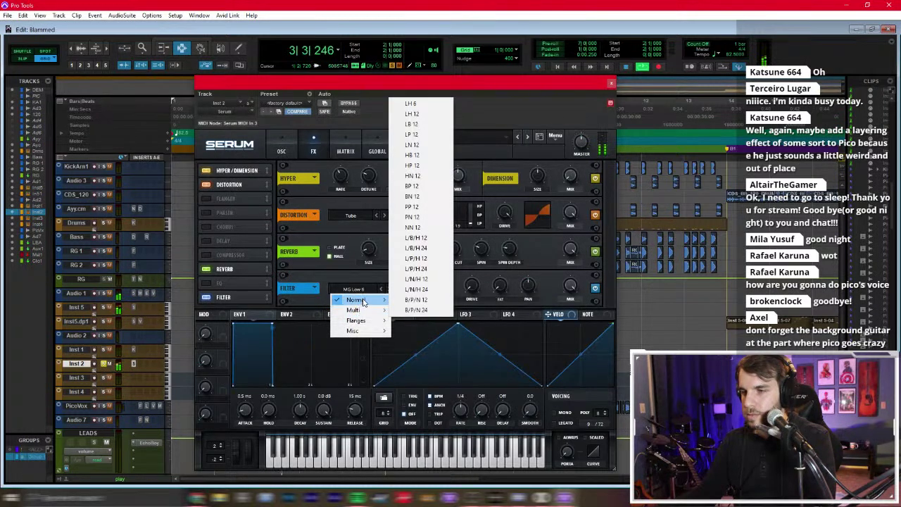
left_click(359, 281)
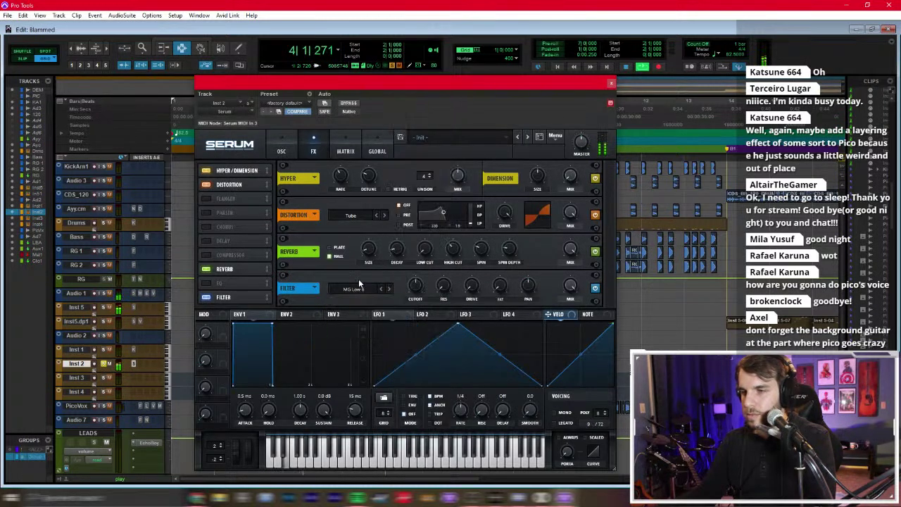
left_click(610, 84)
Step: Insert Neutron Equalizer after Serum on the Inst 2 track
left_click(139, 364)
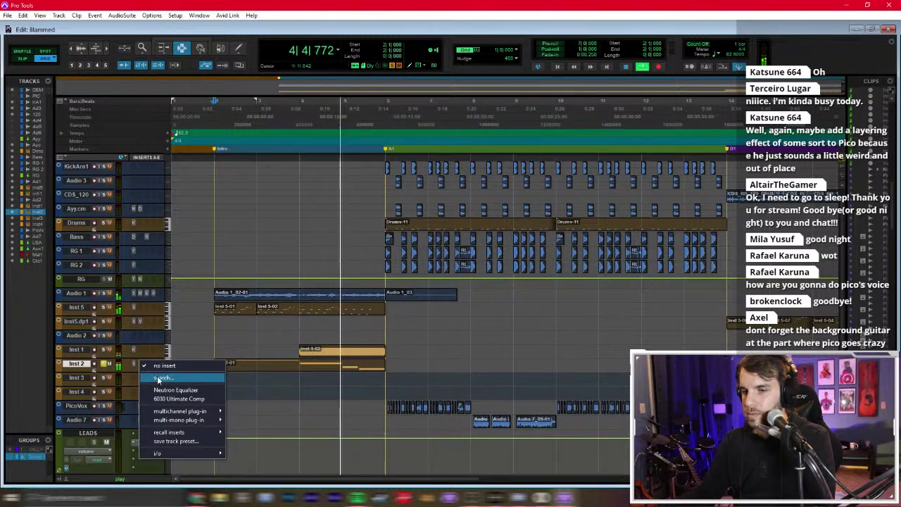
left_click(169, 388)
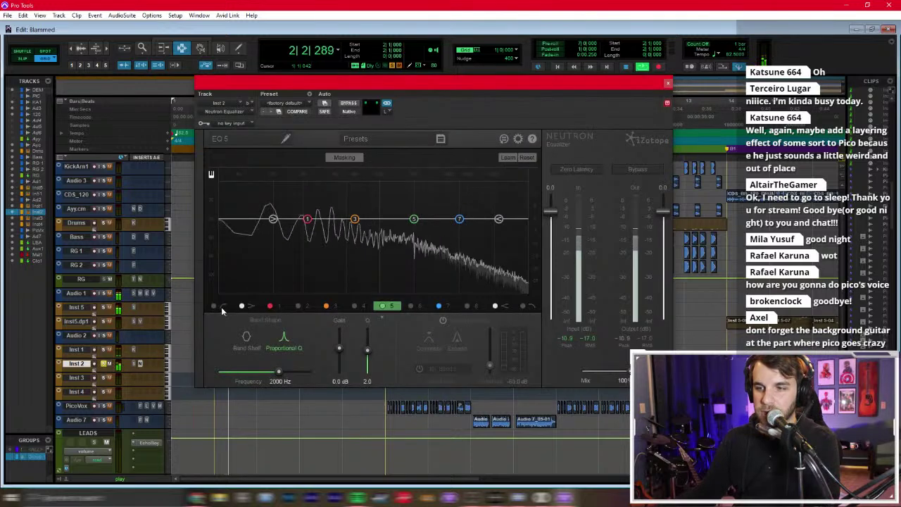
Step: Enable Neutron Equalizer's 12 dB low-cut filter on Inst 2 at about 178 Hz and replay the intro from bar 2
left_click(238, 219)
left_click_drag(245, 226, 307, 220)
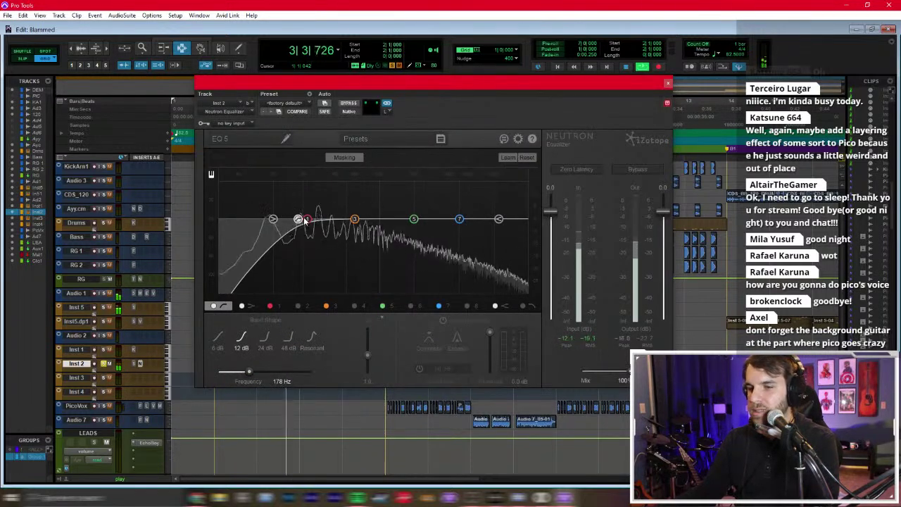
key("space")
left_click(669, 82)
key("space")
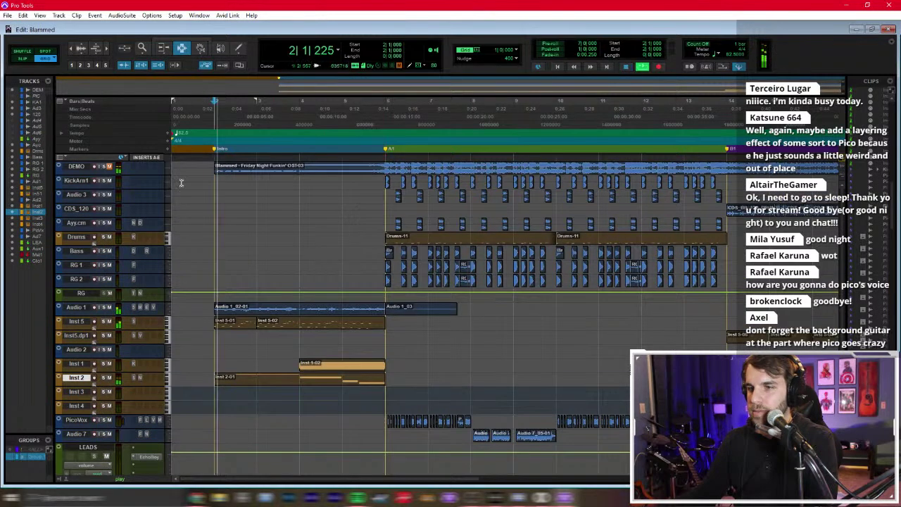
Step: Enable Serum's oscillator B at octave -1 on Inst 2 and set the track's volume to -7.5 dB
key("ctrl+equal")
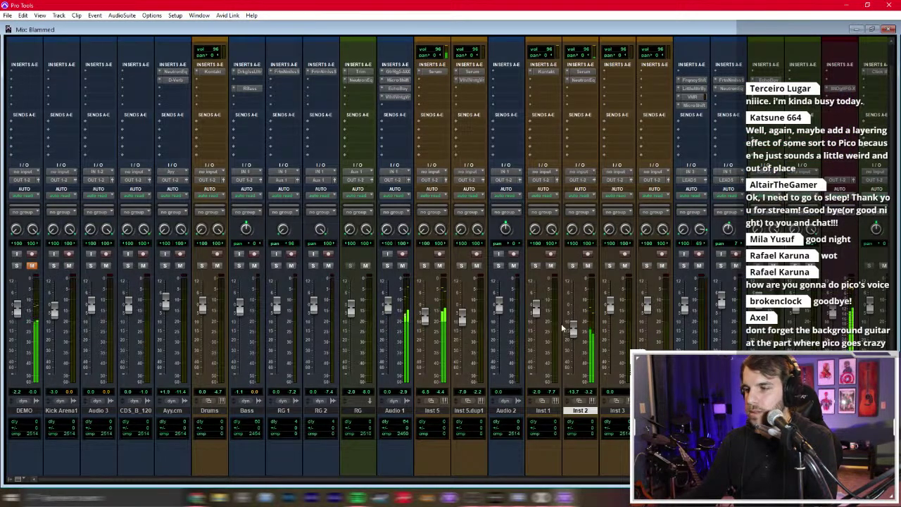
left_click(584, 72)
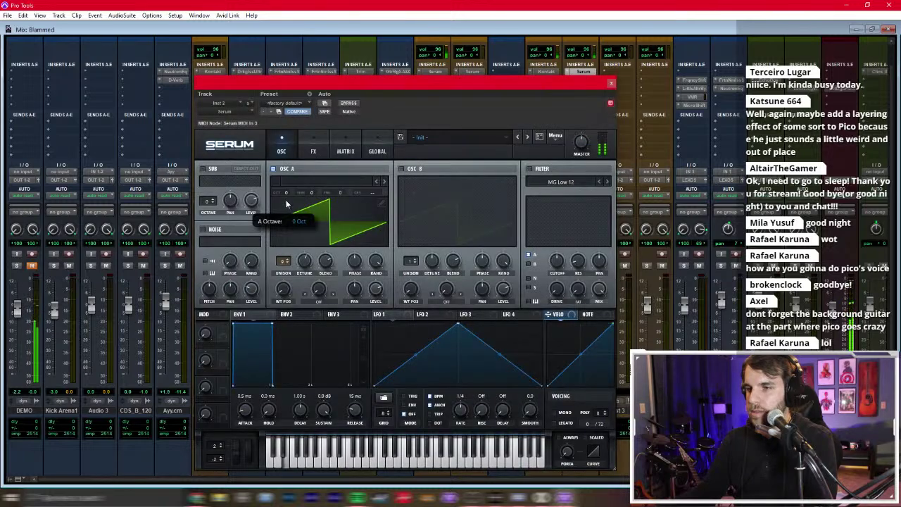
left_click(401, 169)
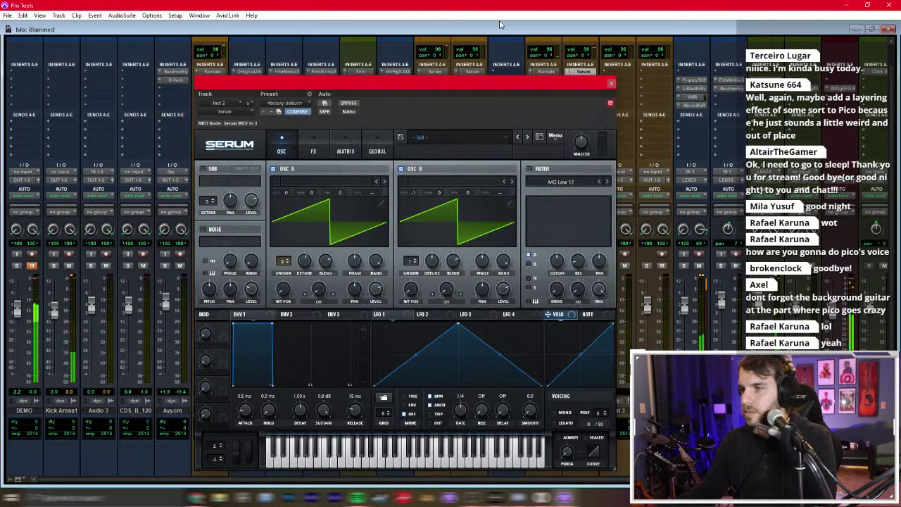
left_click(609, 85)
left_click_drag(577, 321, 577, 315)
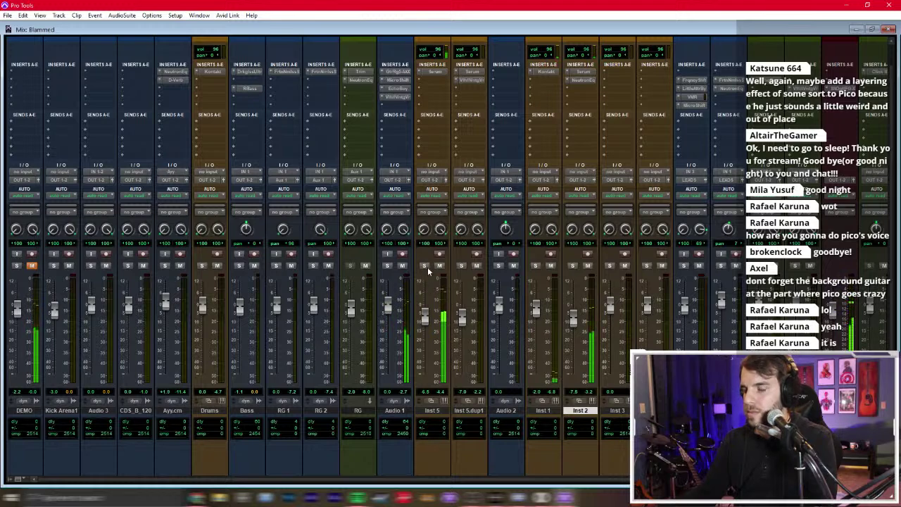
Step: Set the ValhallaVintageVerb mix on Audio 1 to 60 % while the track is soloed
left_click(387, 265)
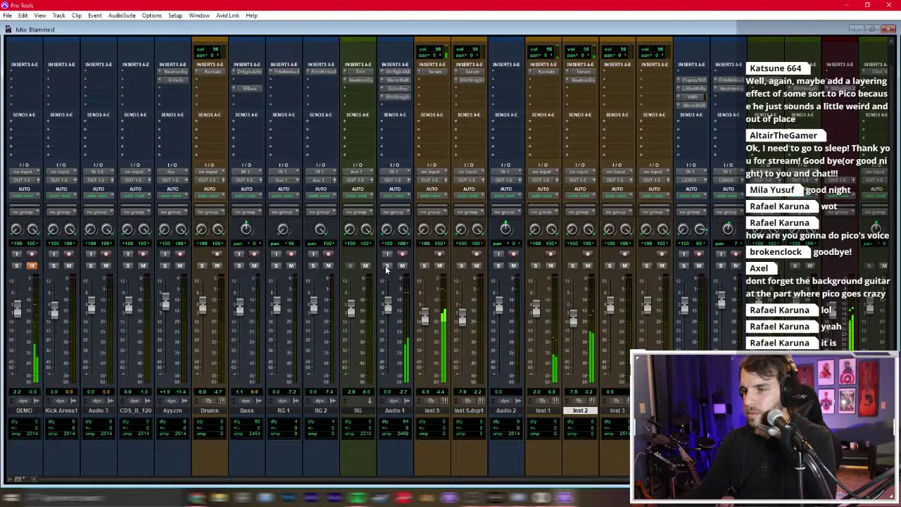
left_click(395, 98)
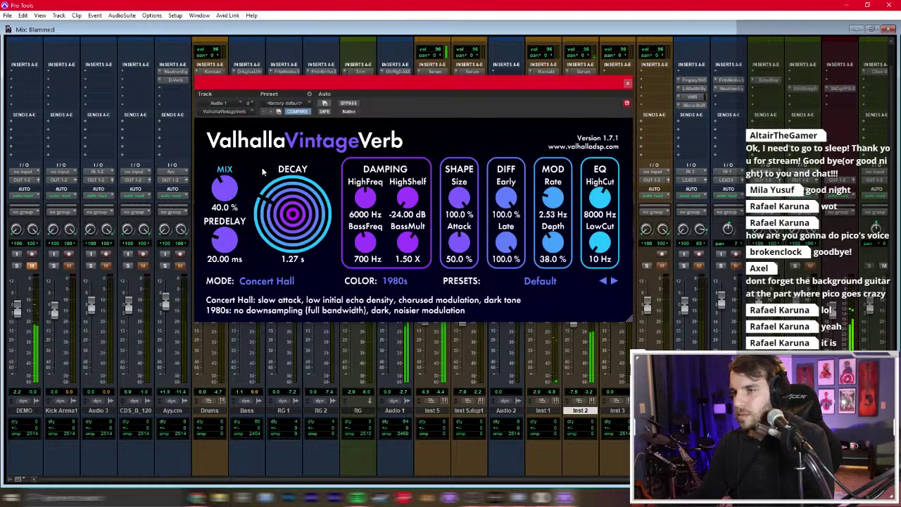
left_click_drag(226, 188, 229, 177)
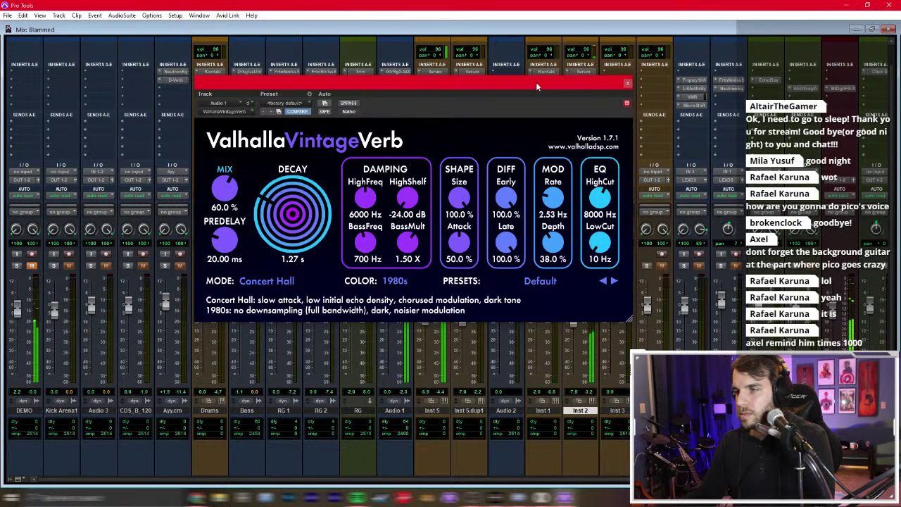
left_click(629, 85)
left_click(388, 266)
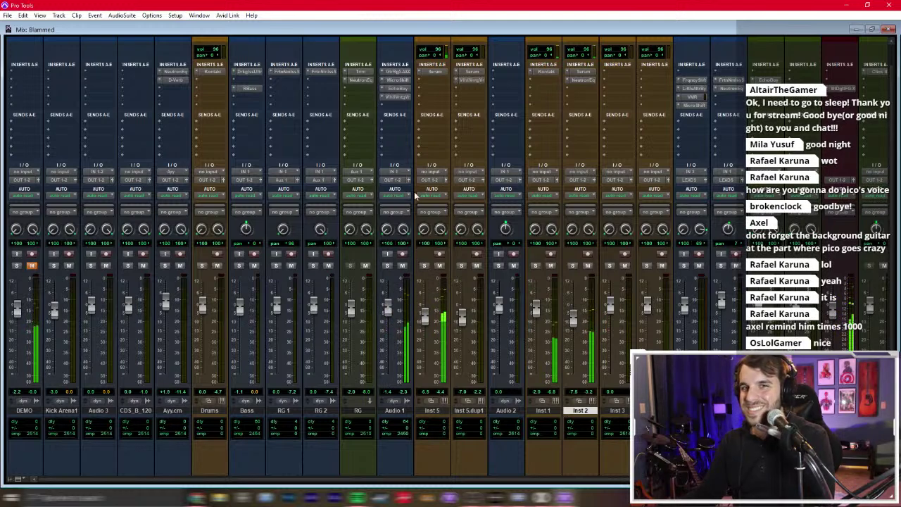
Step: Solo the DEMO track and play the original song's intro from bar 4
key("ctrl+equal")
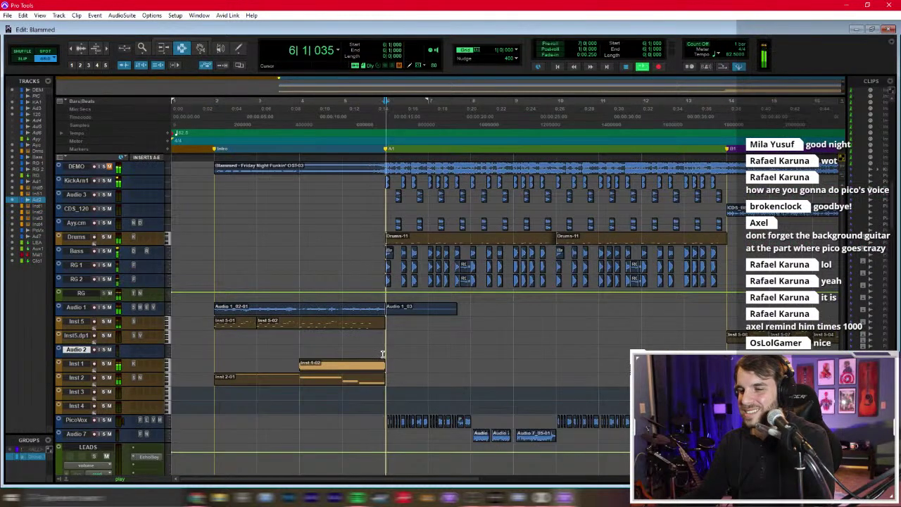
left_click(276, 347)
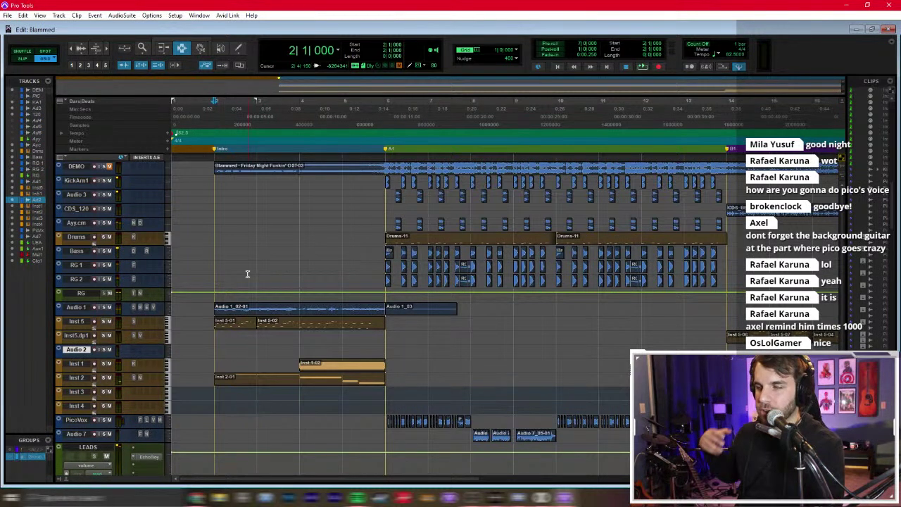
left_click(297, 392)
left_click(102, 168)
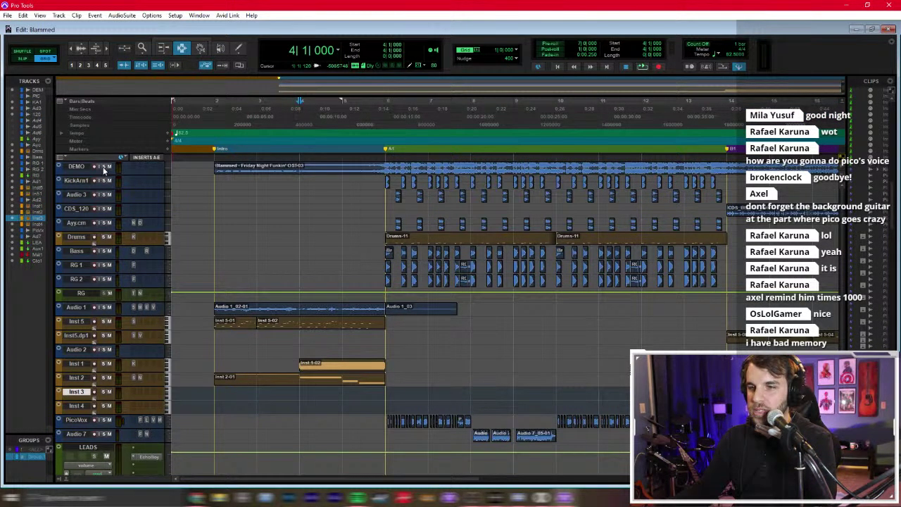
key("space")
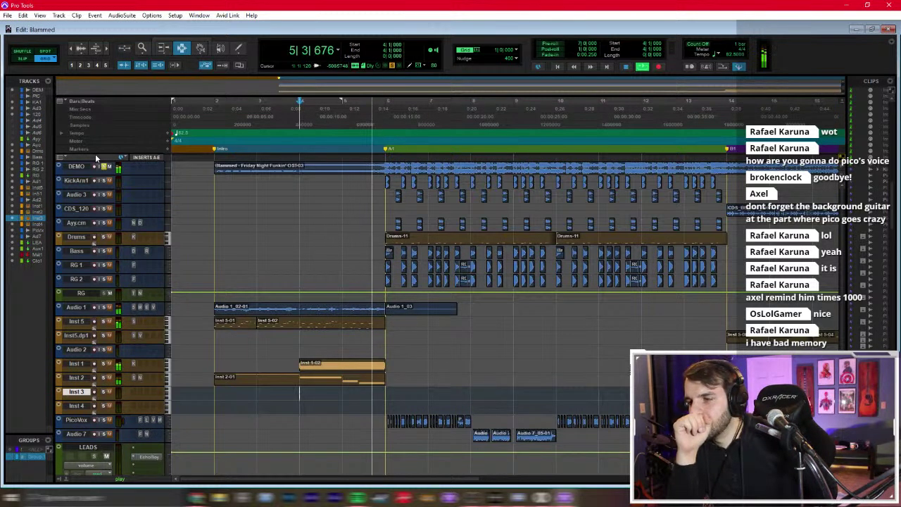
key("space")
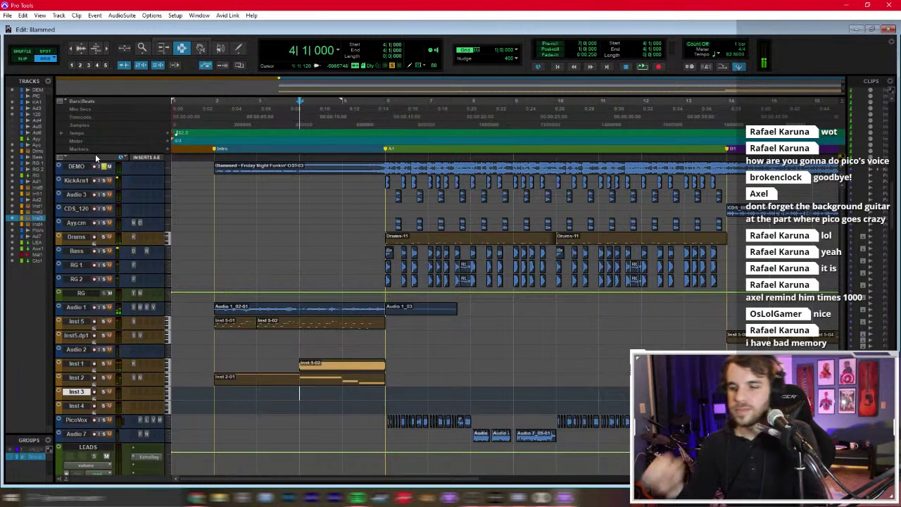
Step: Rename the Audio 1, Inst 5 and Inst 5.dup1 tracks as IntroGuitar, IntroBells and ChorusBells
left_click(297, 271)
left_click(296, 292)
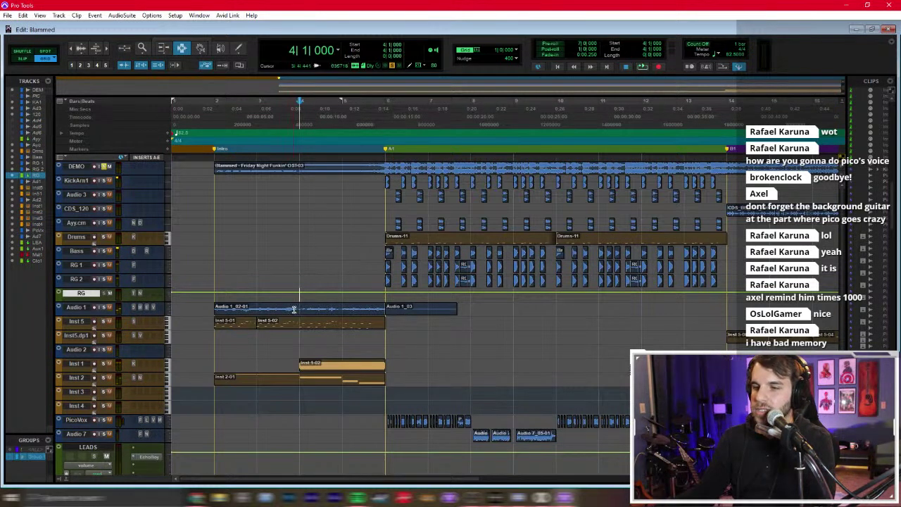
left_click(293, 305)
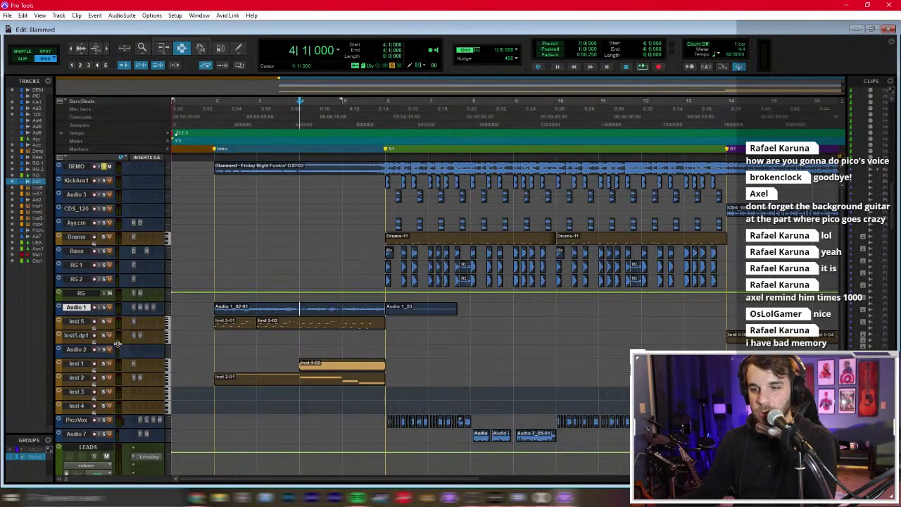
key("ctrl+equal")
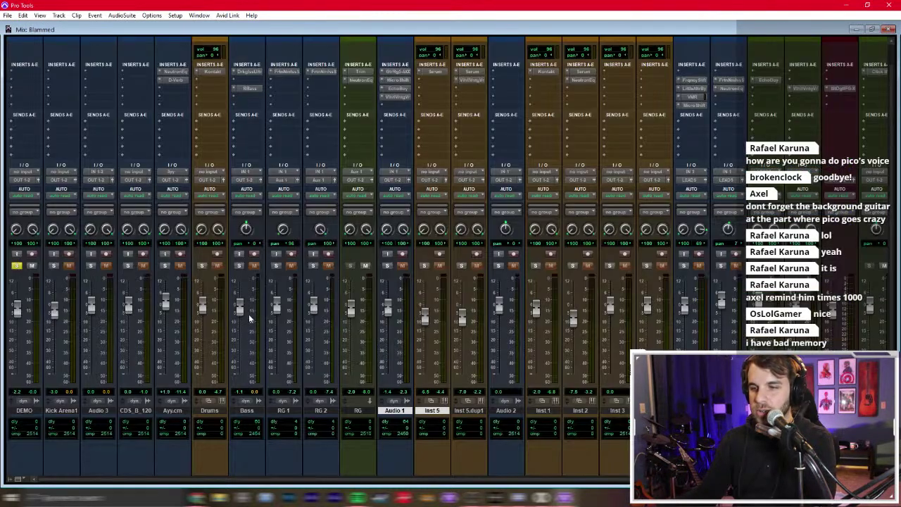
key("ctrl+equal")
double_click(69, 310)
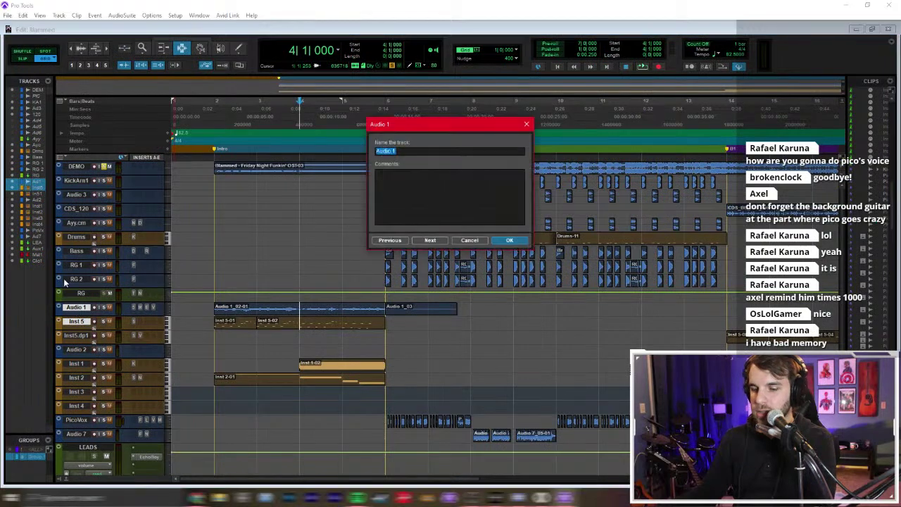
type("IntroBells")
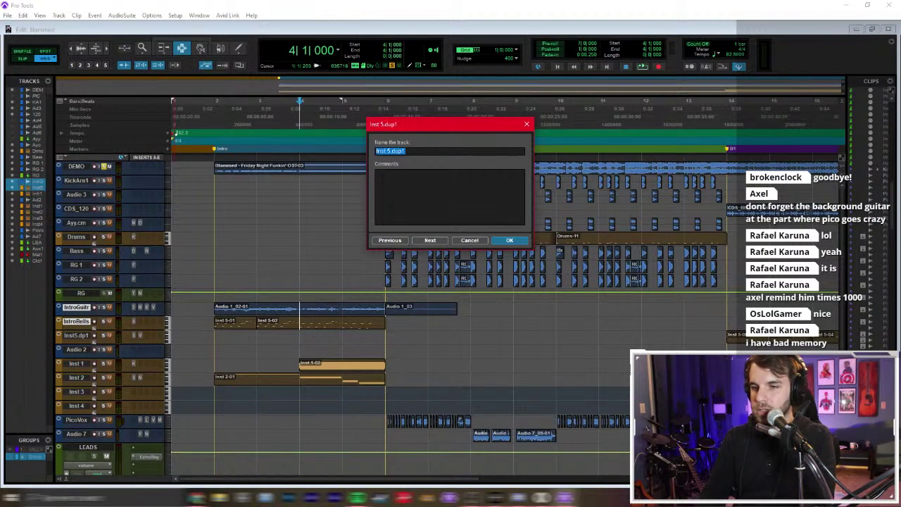
type("ChorusBells")
key("Return")
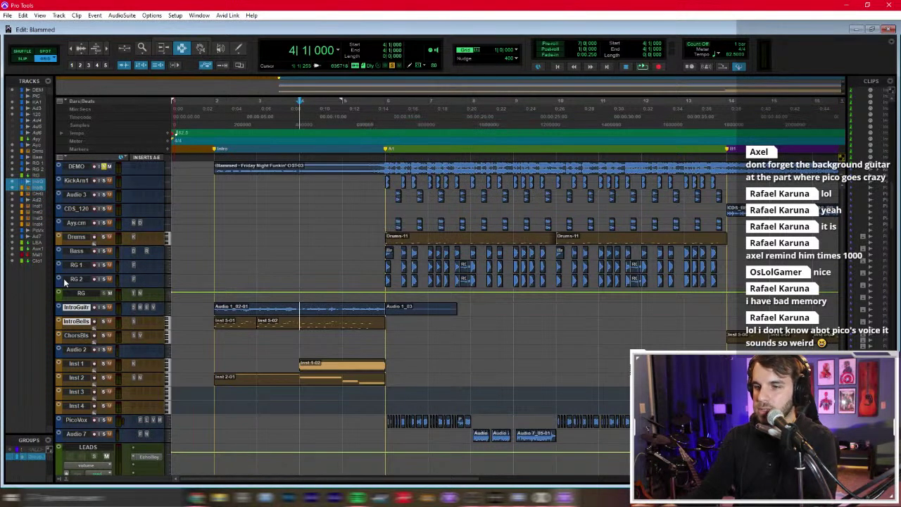
Step: Route the outputs of IntroGuitar and IntroBells to a new stereo aux input track named IntroBus
key("ctrl+equal")
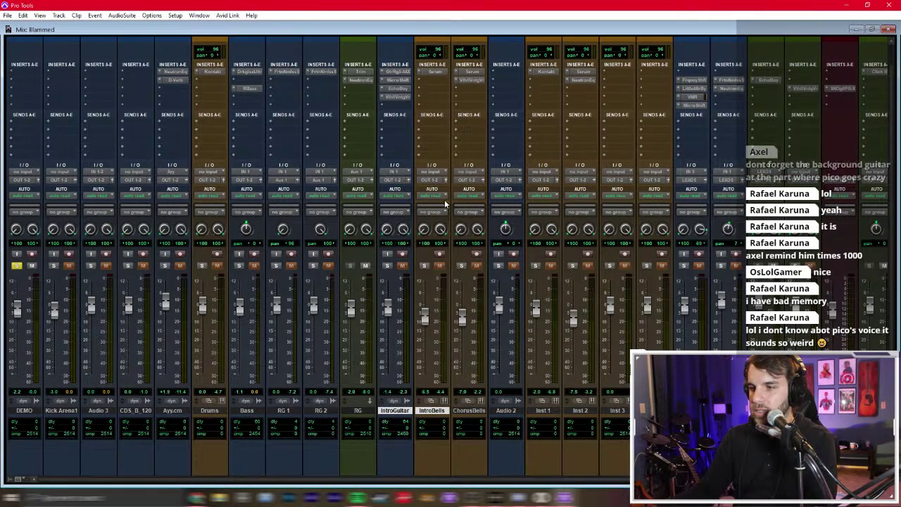
left_click(431, 181)
left_click(462, 238)
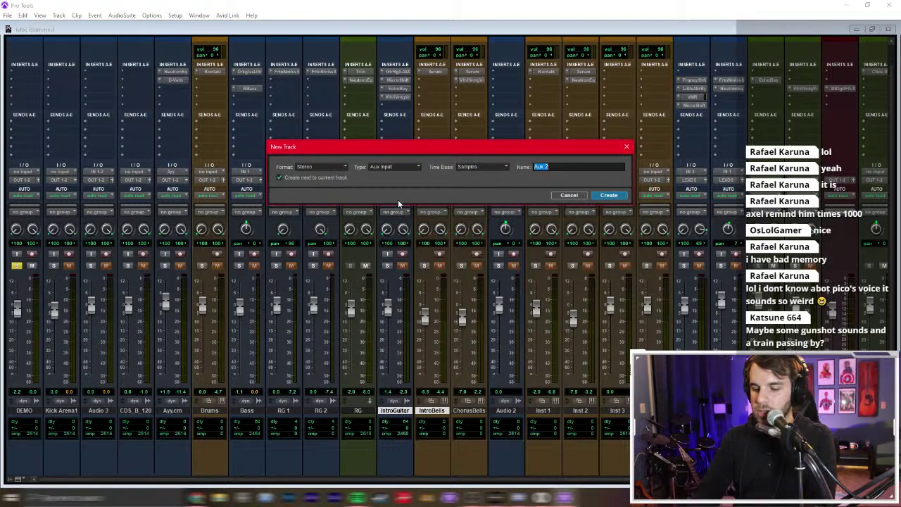
type("IntroBus")
key("Return")
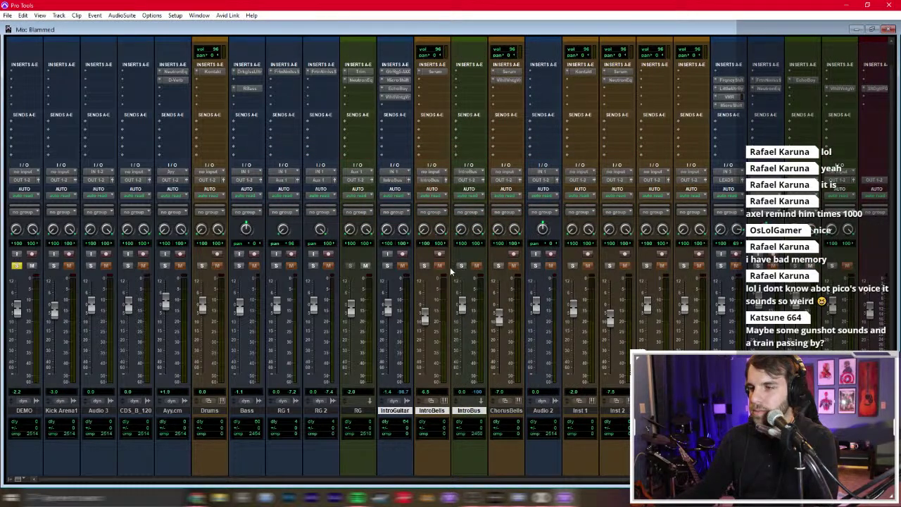
Step: Solo IntroGuitar and IntroBells and insert the AIR Frequency Shifter on IntroBus
left_click(387, 266)
left_click(469, 72)
type("freq")
left_click(535, 92)
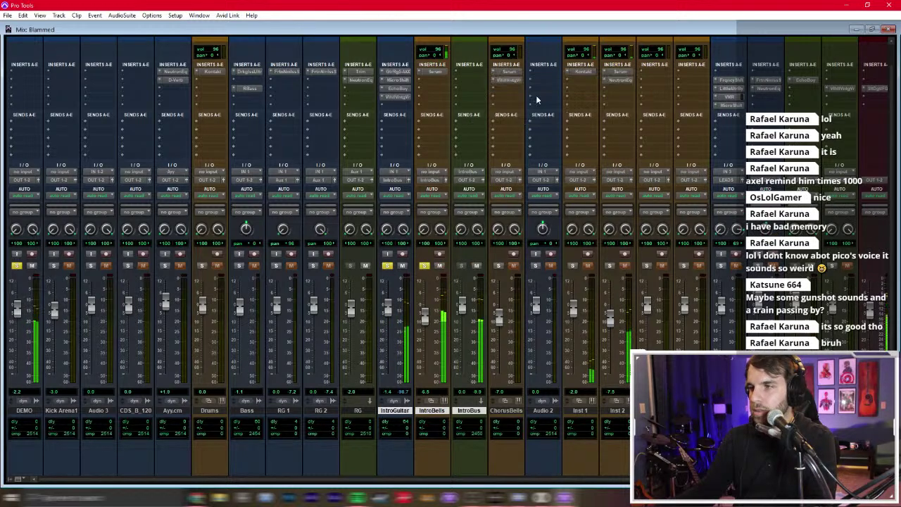
key("ctrl+equal")
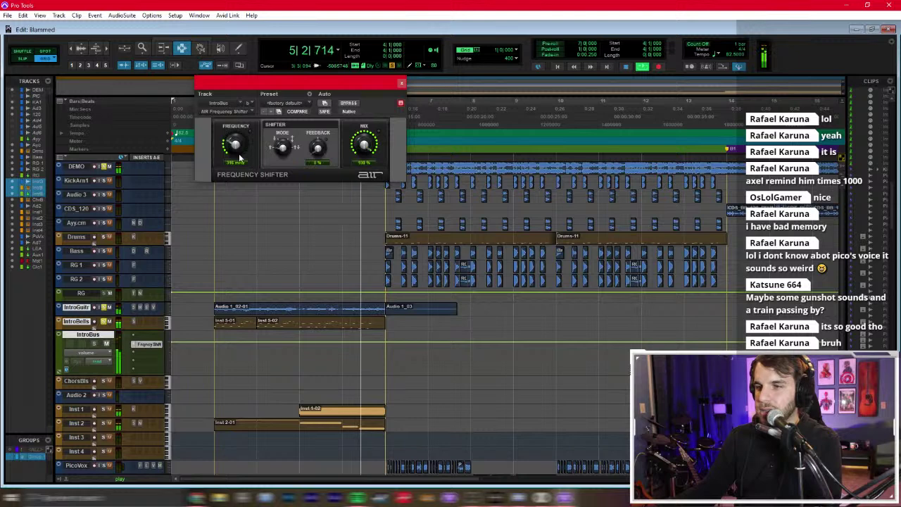
Step: Set the Frequency Shifter's frequency to 10.0 mHz and its mix to 0 %, and replay from bar 4
left_click_drag(234, 134, 238, 126)
key("space")
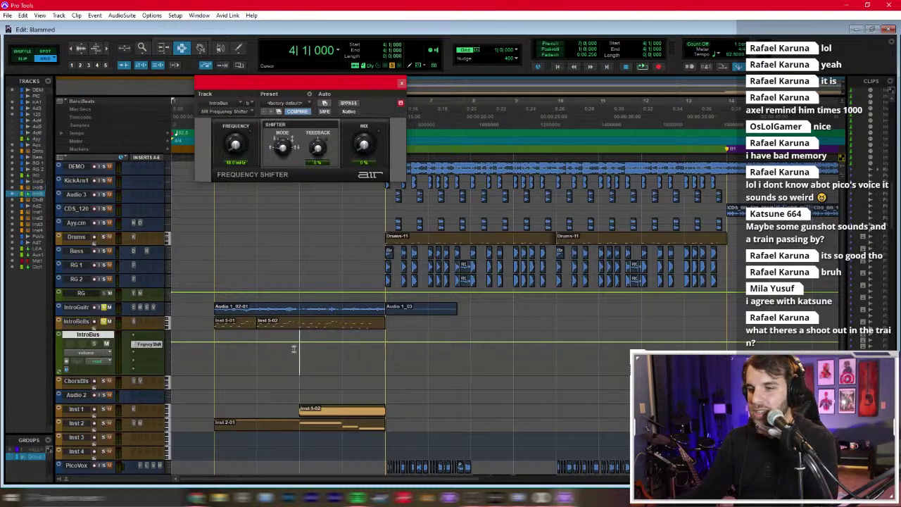
left_click(301, 310)
key("space")
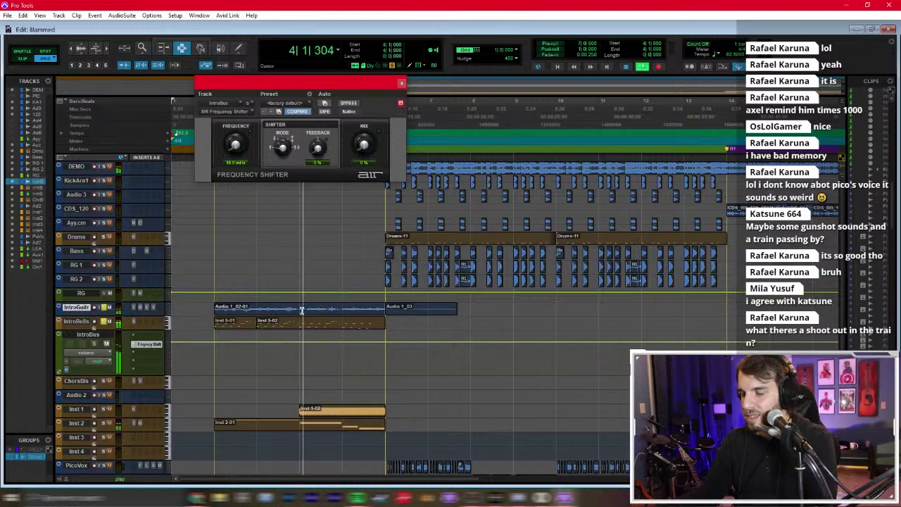
Step: Increase the height of all tracks to medium for a closer view of the intro clips
key("ctrl+]")
left_click(167, 324)
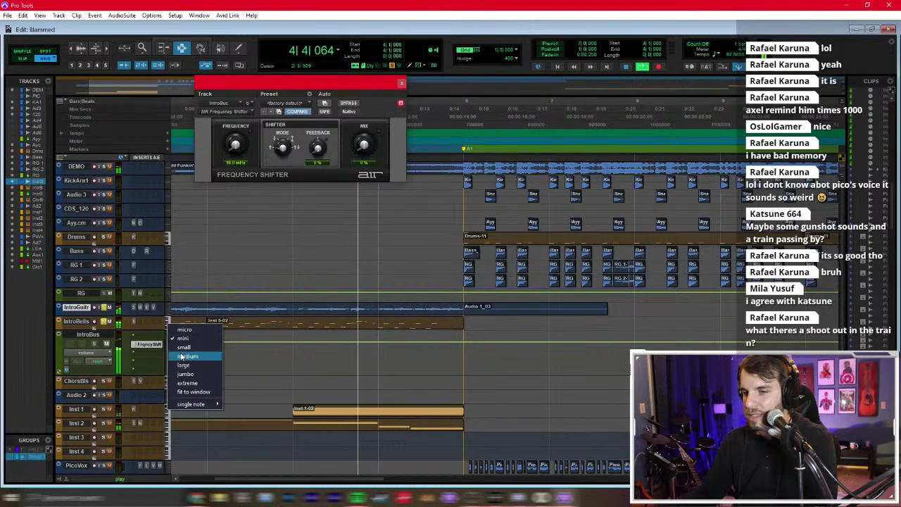
left_click(190, 367)
left_click(352, 324)
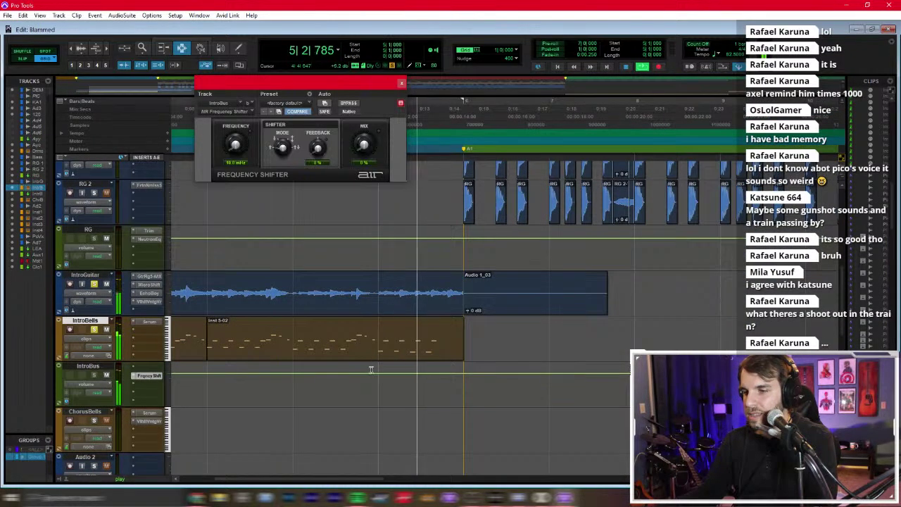
Step: Enable automation for the Frequency Shifter's frequency and mix, and display the mix automation on IntroBus
key("space")
right_click(371, 144)
left_click(374, 143)
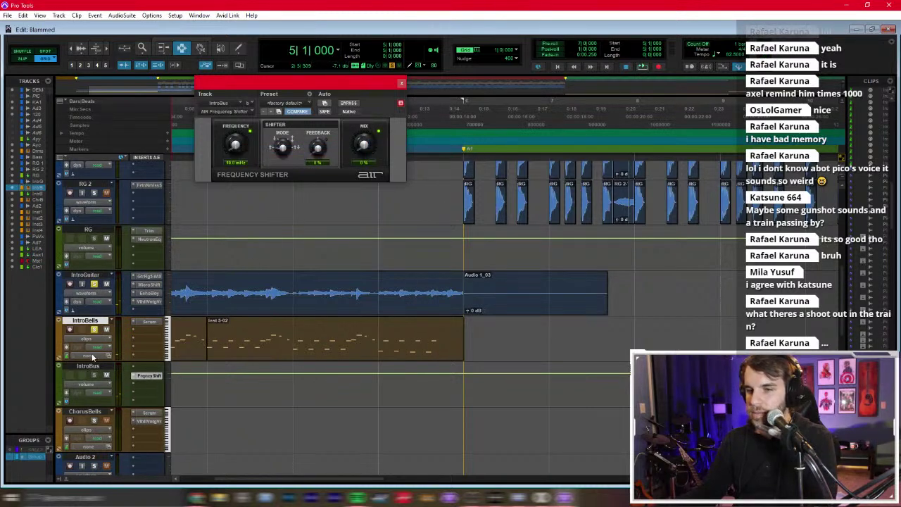
left_click(106, 385)
mouse_move(172, 423)
left_click(211, 431)
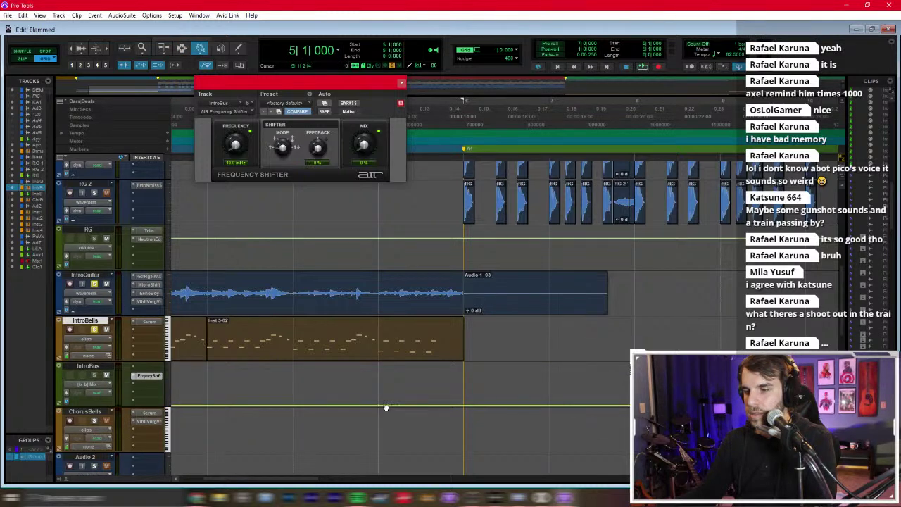
Step: Create a mix automation ramp on IntroBus rising from bar 5 to its maximum at bar 6, and play it
left_click_drag(381, 365, 379, 368)
left_click(378, 368)
key("space")
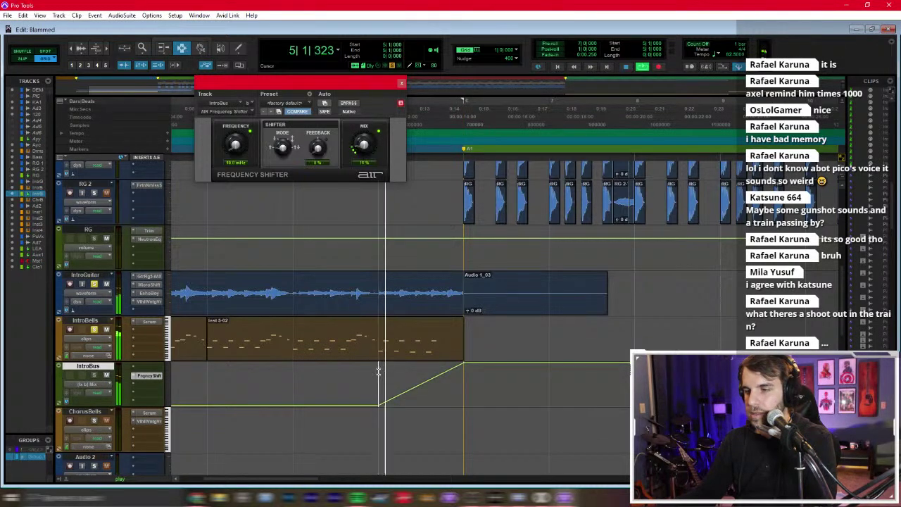
key("space")
Step: Move the start of the IntroBus mix automation ramp to the middle of bar 5 and return to bar 5
left_click(380, 365)
left_click(413, 420)
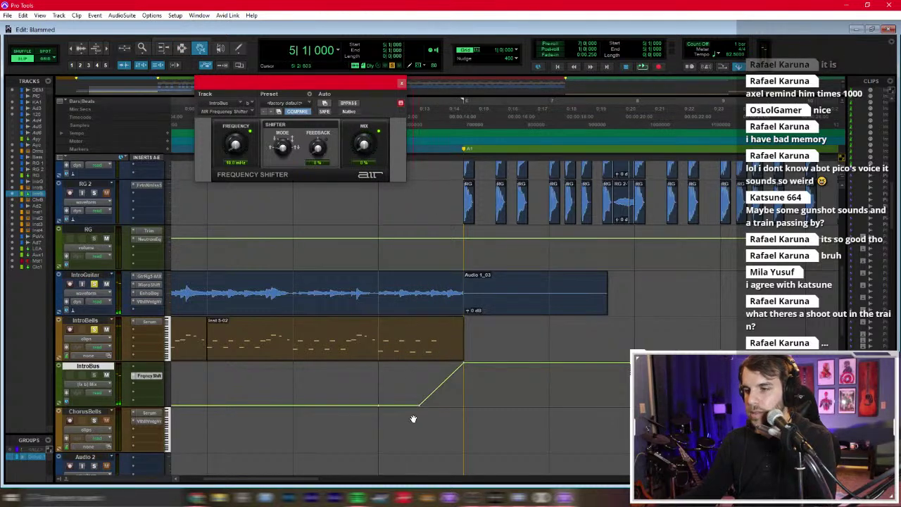
key("F7")
left_click(379, 389)
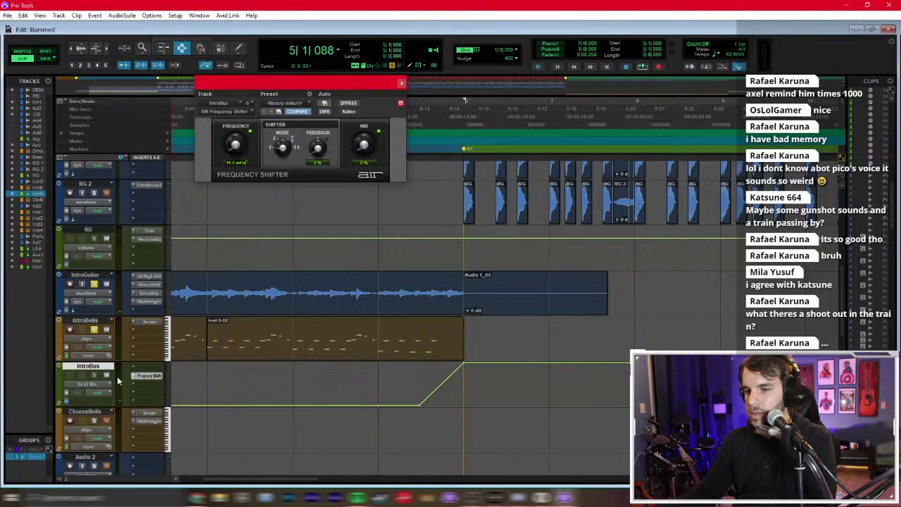
Step: Display the Frequency Shifter's frequency automation on IntroBus, create a ramp from early bar 5 to a high value at bar 6, and play it
left_click(108, 383)
mouse_move(190, 424)
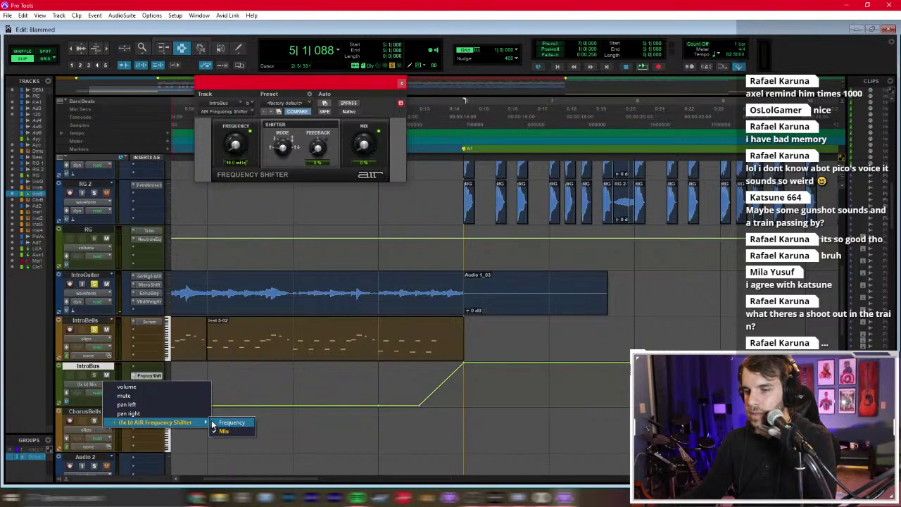
left_click(231, 423)
left_click_drag(463, 363, 463, 372)
left_click(380, 343)
key("space")
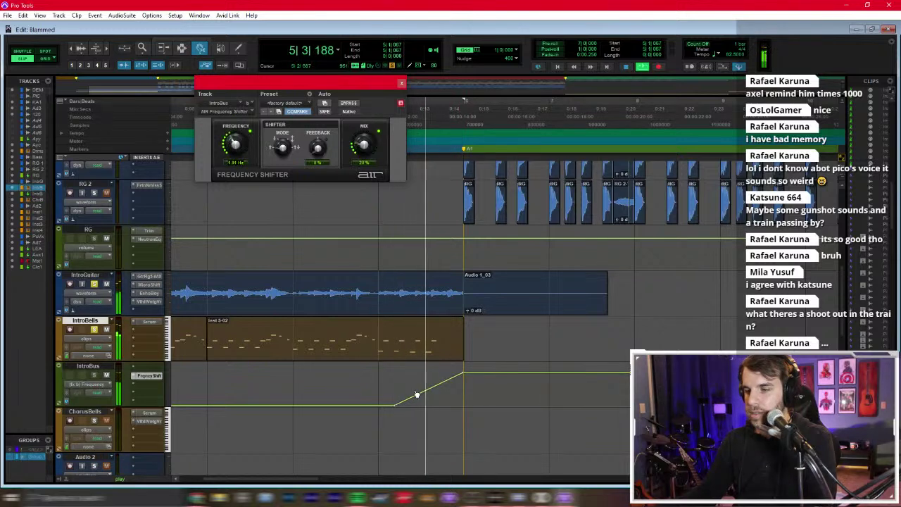
key("space")
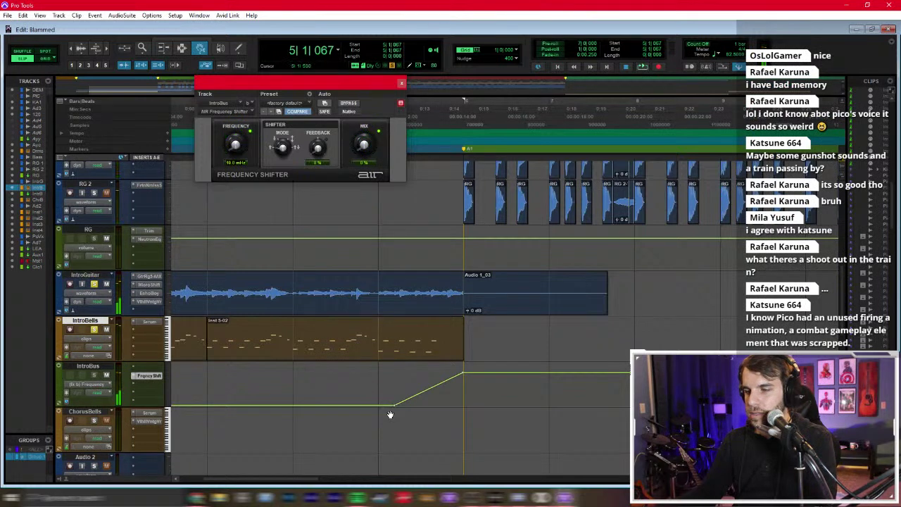
Step: Reshape IntroBus's frequency automation into a gradual rise to mid-bar 5, followed by a steep climb to its maximum at bar 6
left_click_drag(403, 394, 422, 385)
left_click(382, 346)
key("space")
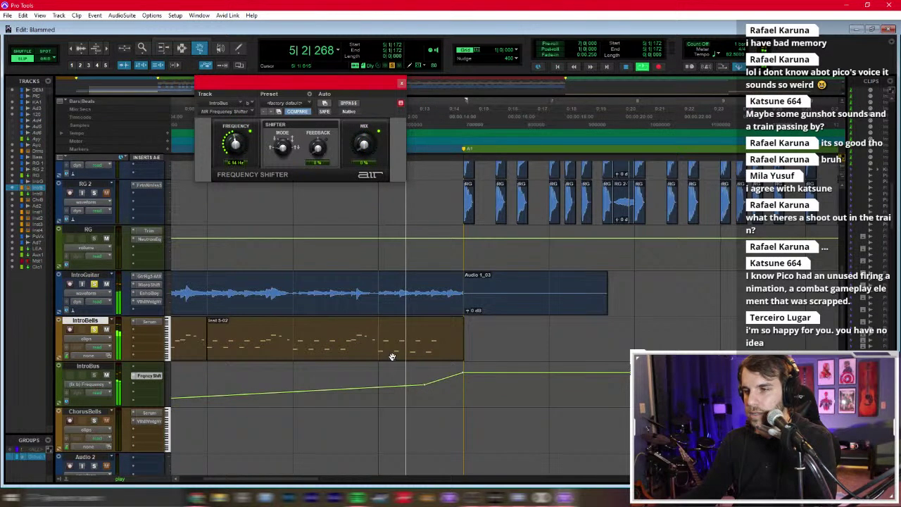
key("space")
left_click_drag(463, 376, 463, 363)
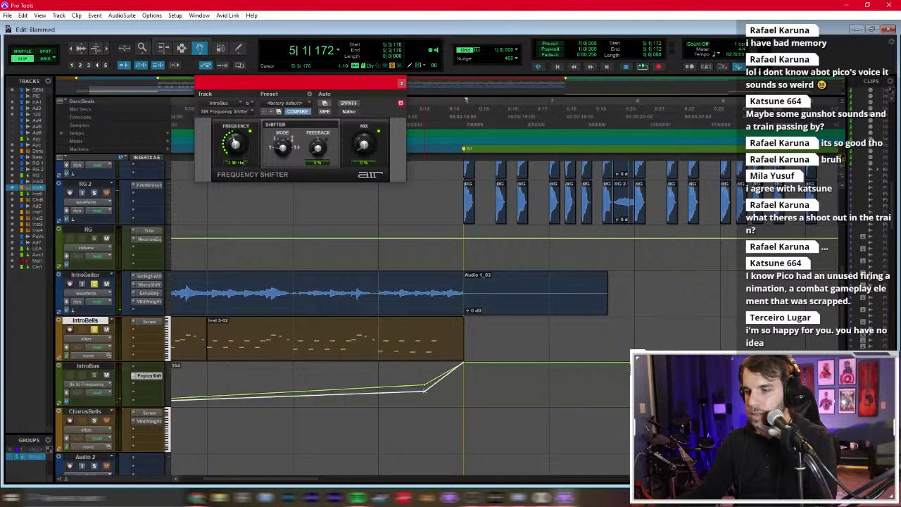
left_click_drag(426, 388, 423, 392)
Step: Steepen IntroBus's Frequency Shifter mix ramp to reach 100% shortly after the middle of bar 5, and play the transition
left_click(85, 389)
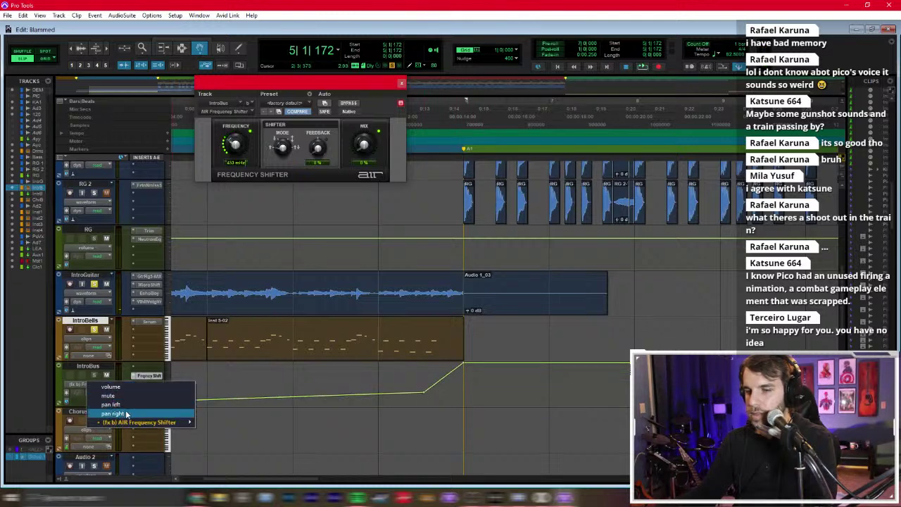
left_click(206, 430)
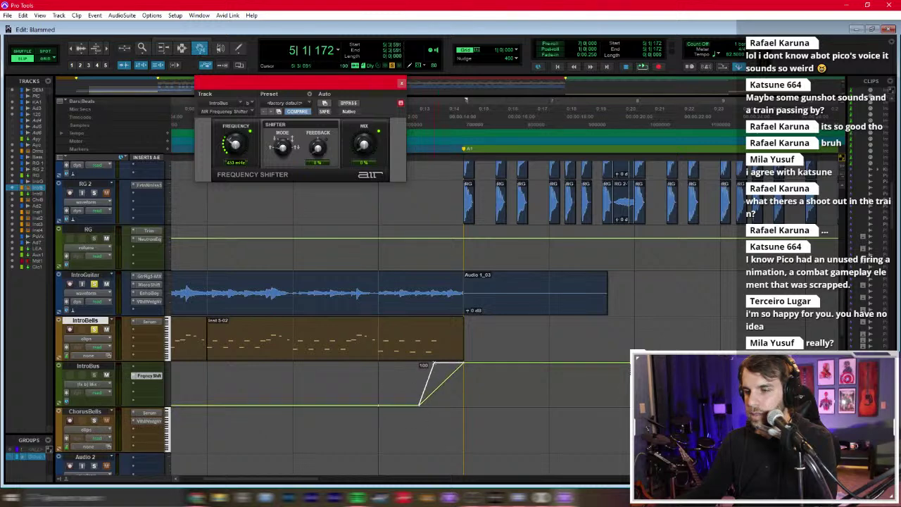
left_click_drag(434, 364, 429, 363)
key("F6")
key("space")
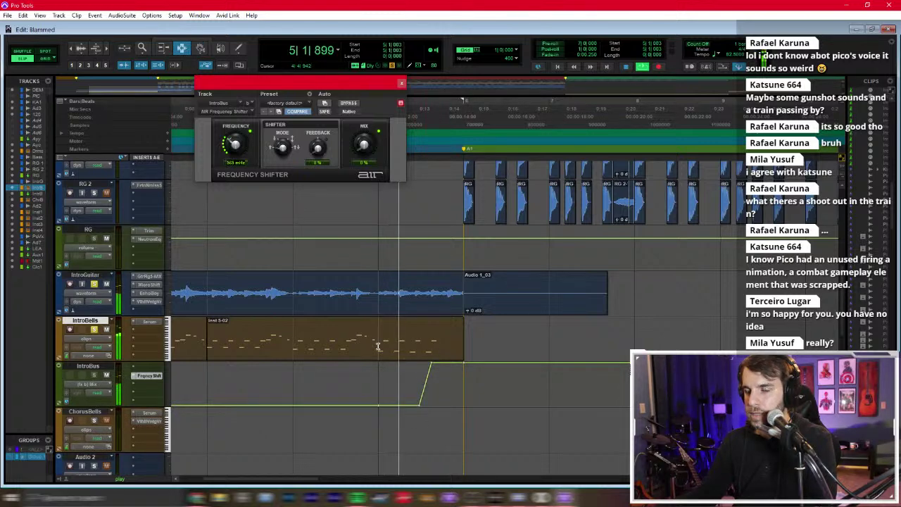
key("space")
Step: Return IntroBus to frequency automation, lower its mid-bar 5 and bar 6 breakpoints, and play the passage from the end of bar 4
left_click(101, 341)
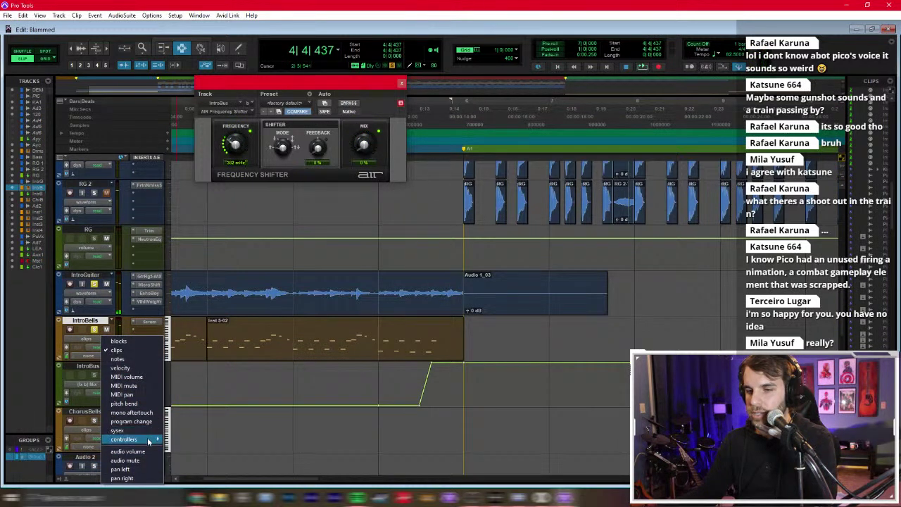
left_click(93, 328)
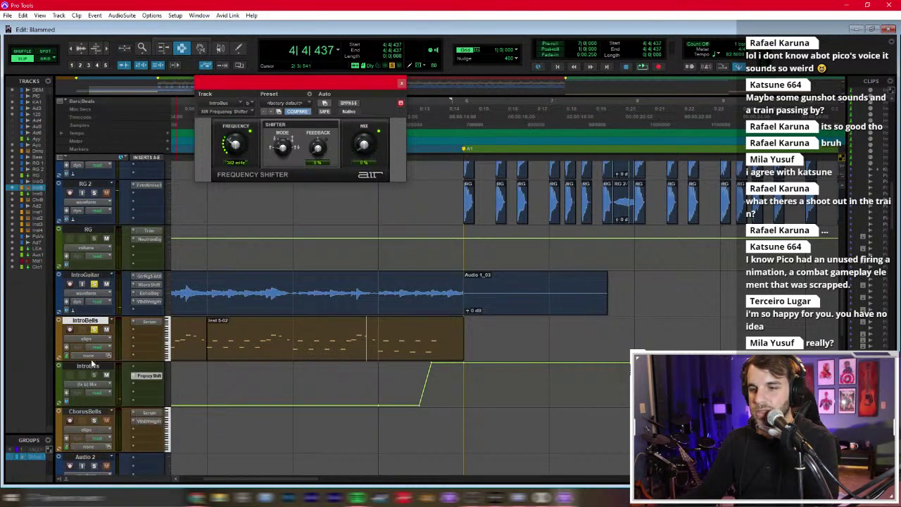
left_click(101, 389)
mouse_move(199, 423)
left_click(227, 422)
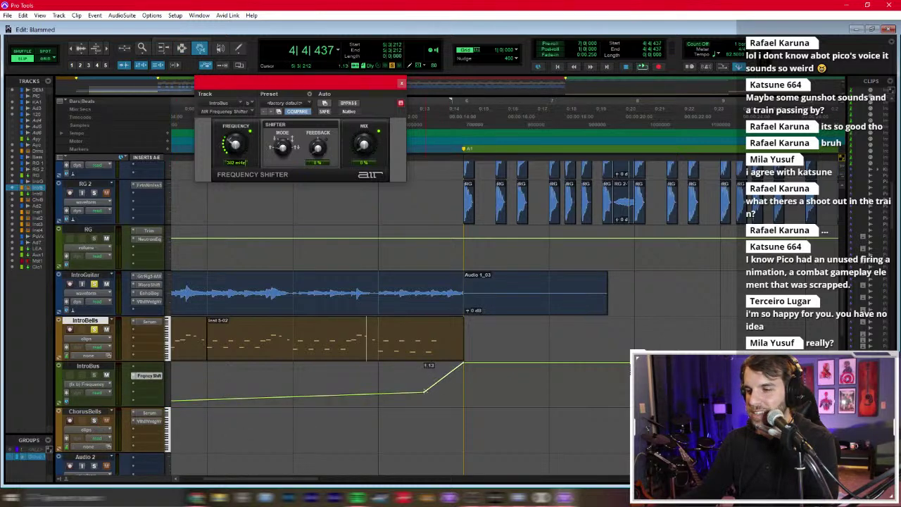
left_click_drag(426, 395, 423, 399)
left_click_drag(466, 367, 463, 372)
key("space")
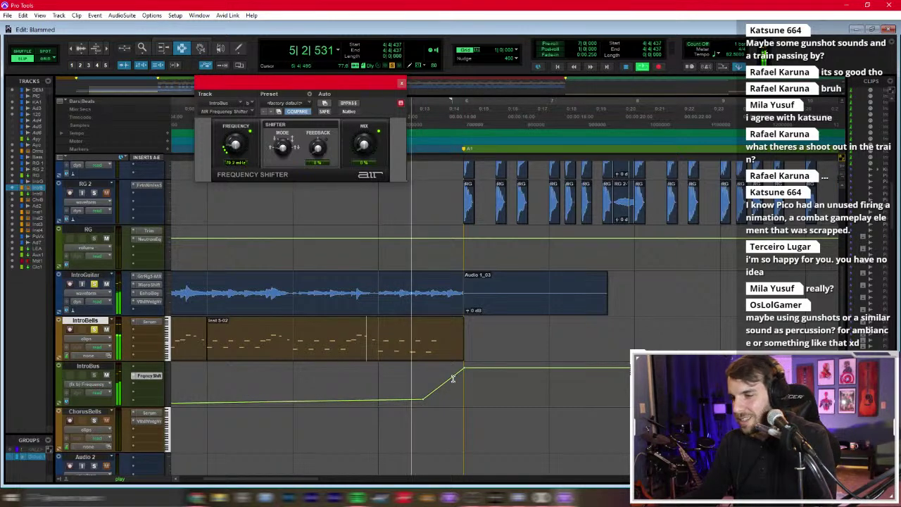
key("space")
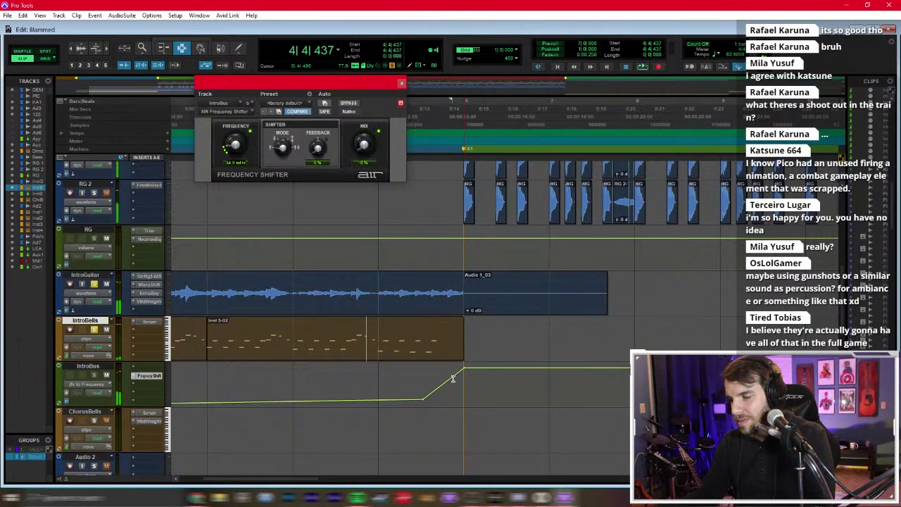
Step: Shorten the long note in the Inst 1 clip to one bar in the MIDI Editor
left_click(358, 370)
double_click(327, 331)
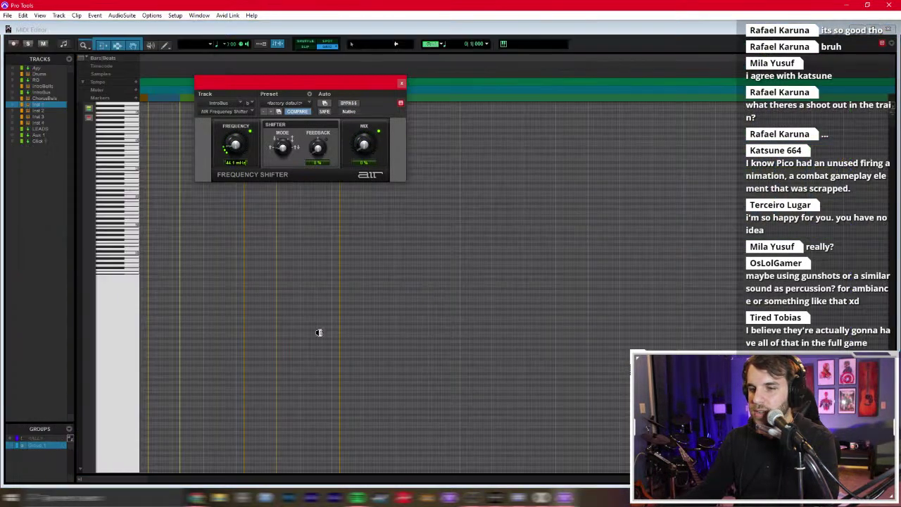
key("ctrl+w")
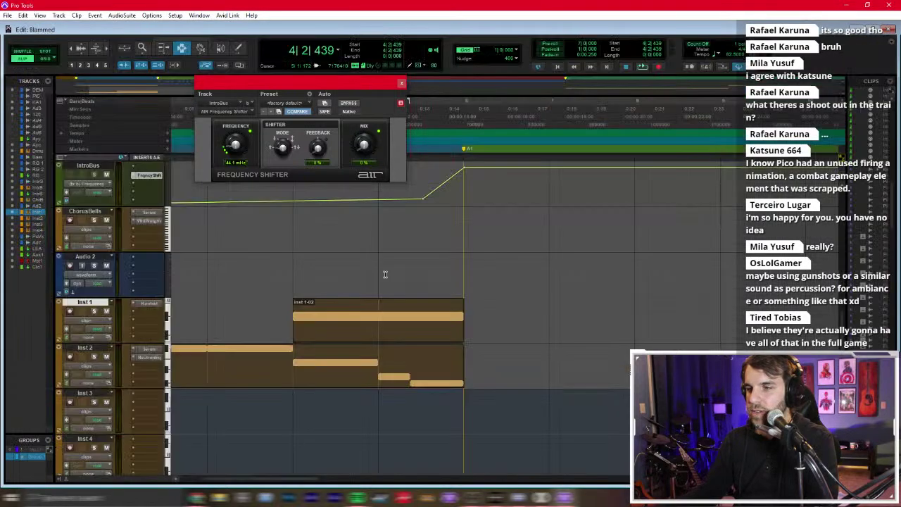
double_click(384, 317)
left_click_drag(624, 231, 512, 234)
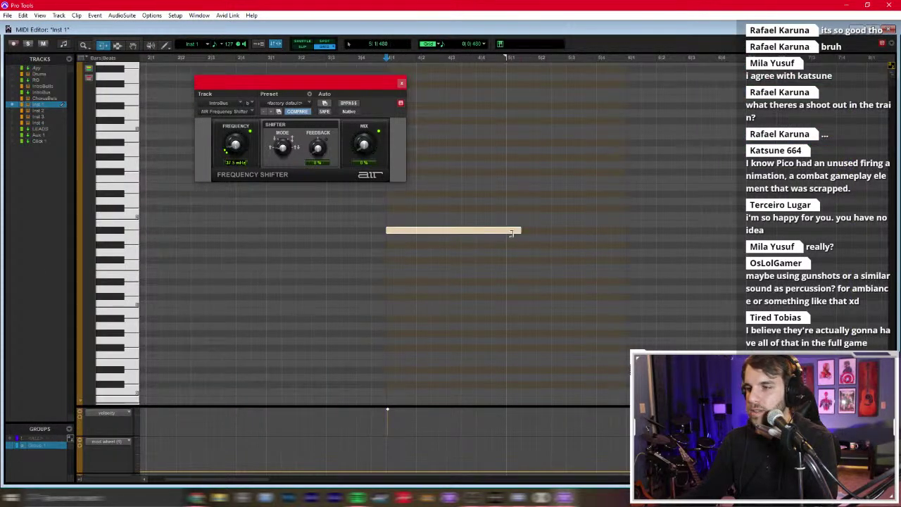
key("ctrl+w")
Step: Move the Inst 1 clip to start at bar 5, set its Rise & Hit rise time to 4 beats, and play it
left_click_drag(357, 339, 439, 327)
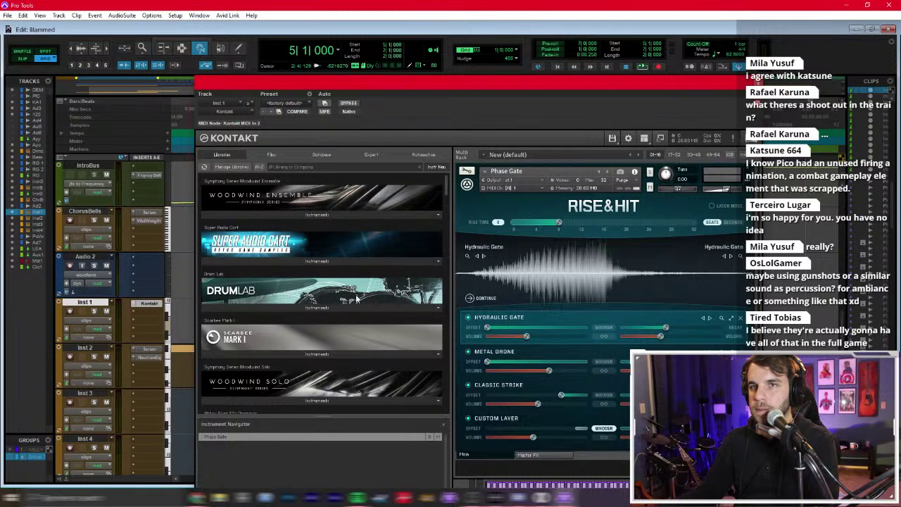
key("space")
key("ctrl+w")
key("F7")
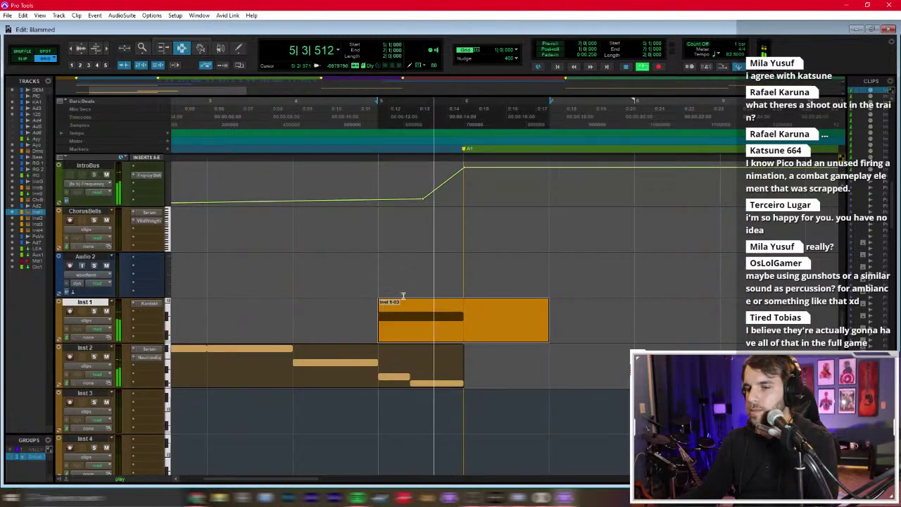
left_click(401, 303)
key("space")
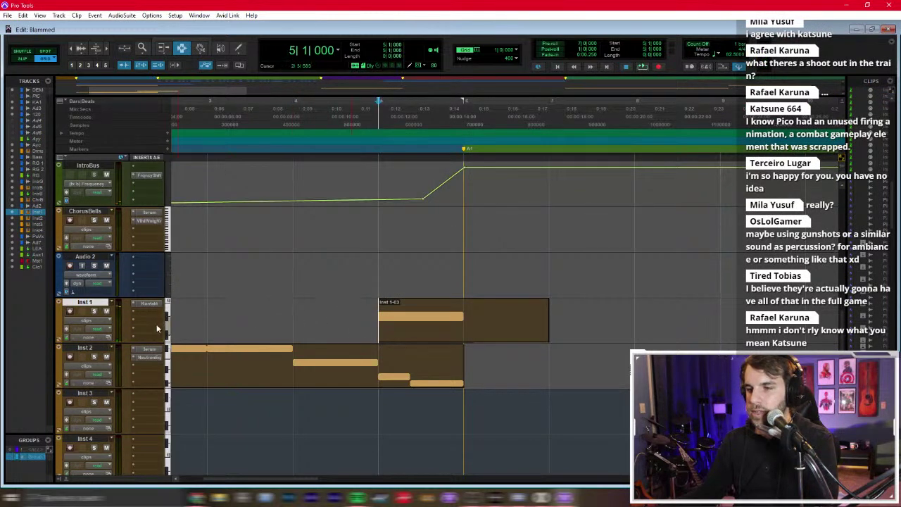
Step: Raise the Metal Drone layer's offset in Inst 1's Rise & Hit instrument to match the Classic Strike layer's, and play the result
left_click(142, 305)
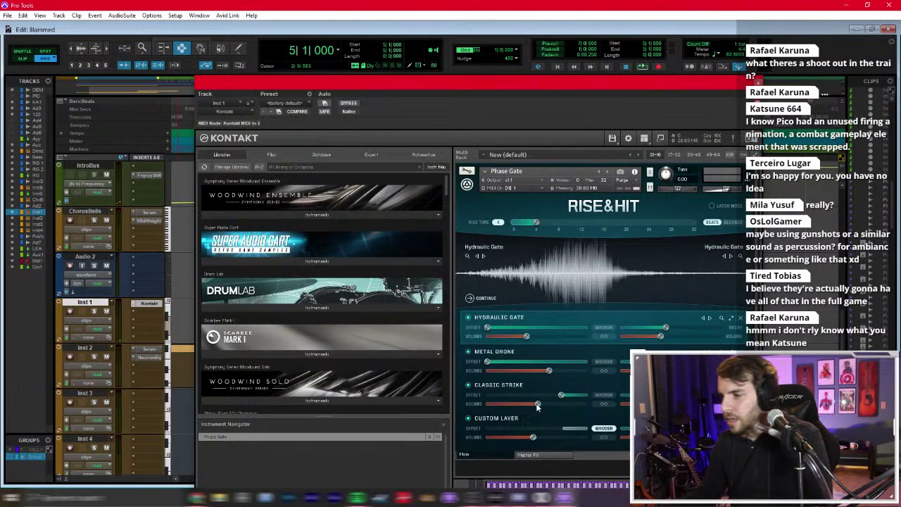
left_click_drag(489, 362, 536, 362)
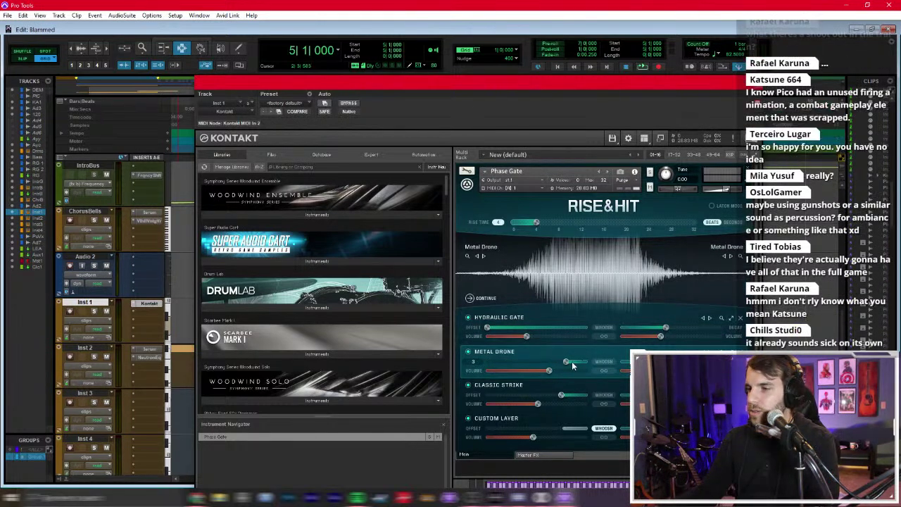
left_click(561, 396)
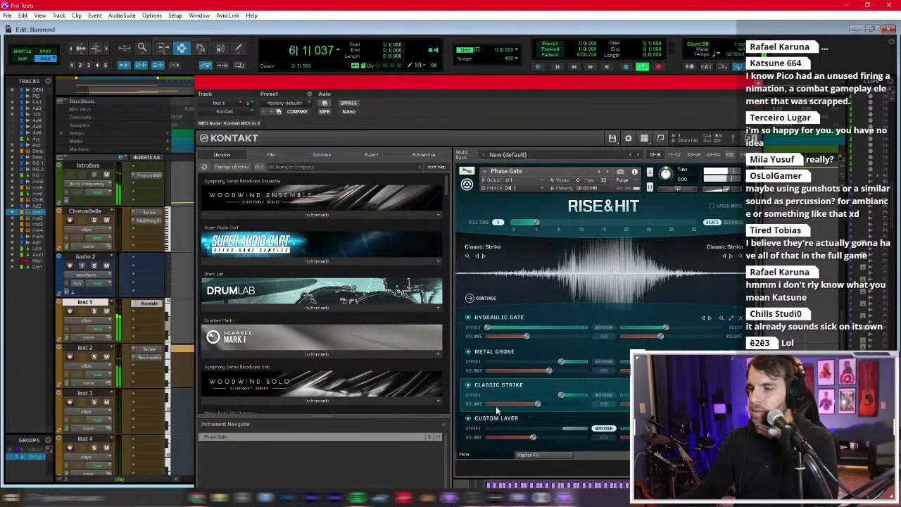
left_click(755, 82)
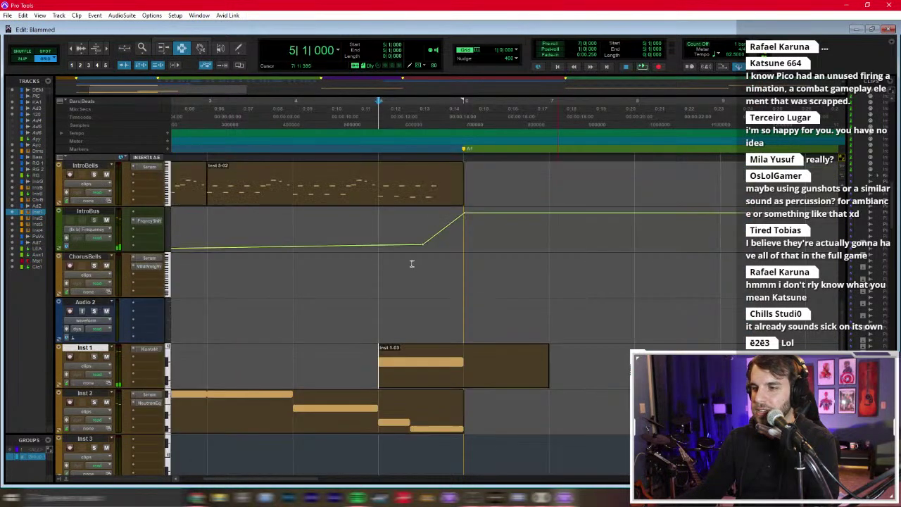
Step: Reduce the height of all tracks for a full overview and play the intro from bar 2, replaying the transition into A1 from bar 5
left_click(167, 296)
left_click(201, 354, "alt")
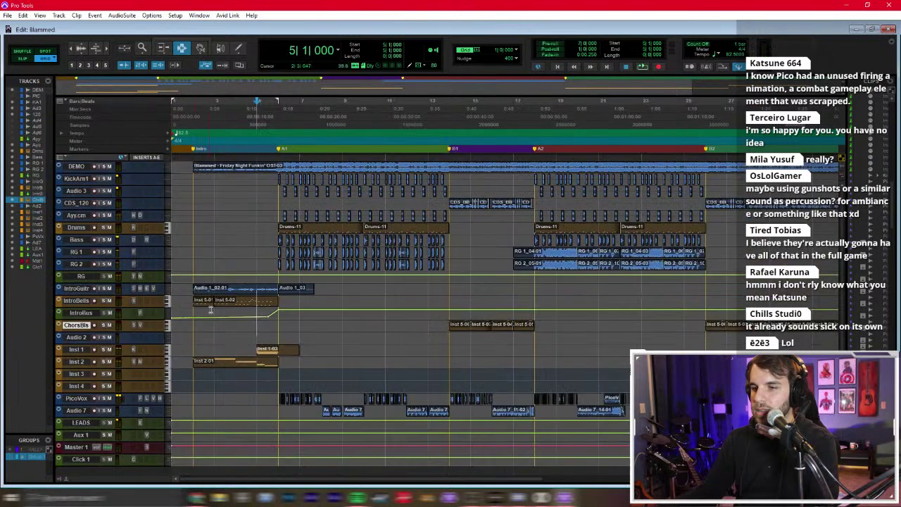
left_click(194, 245)
key("space")
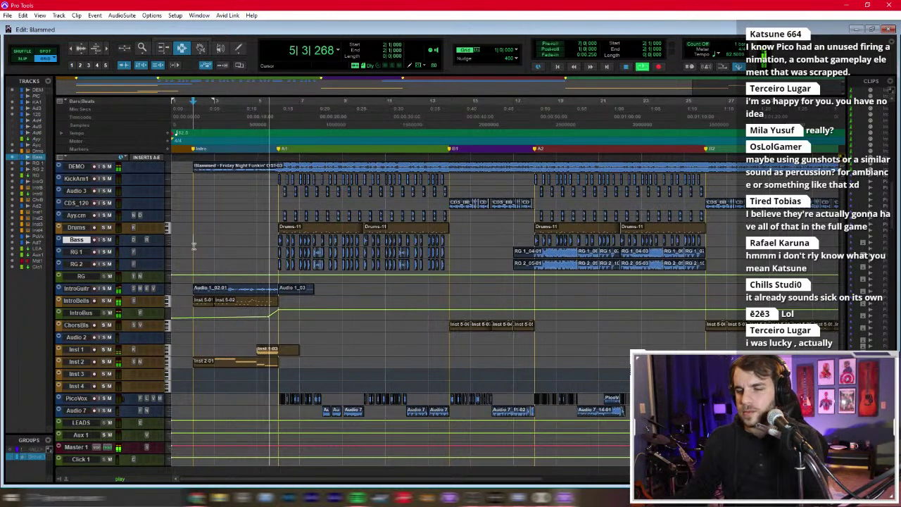
left_click(248, 228)
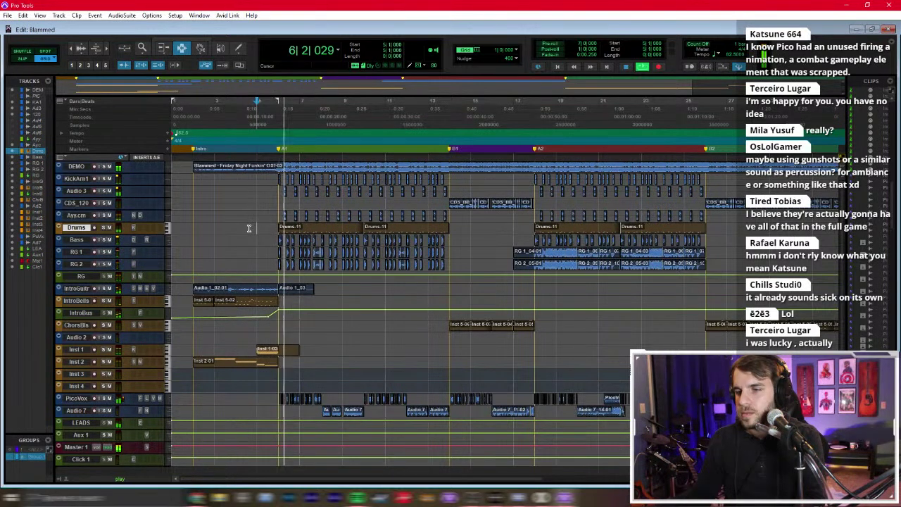
left_click(253, 276)
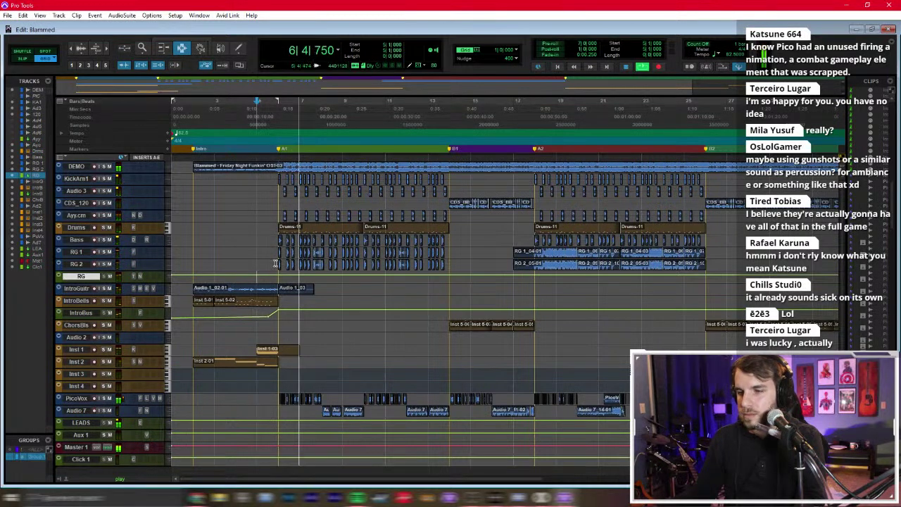
Step: Examine the EchoBoy delay settings on the LEADS bus in the mixer during playback, and return to the Edit window
key("ctrl+equal")
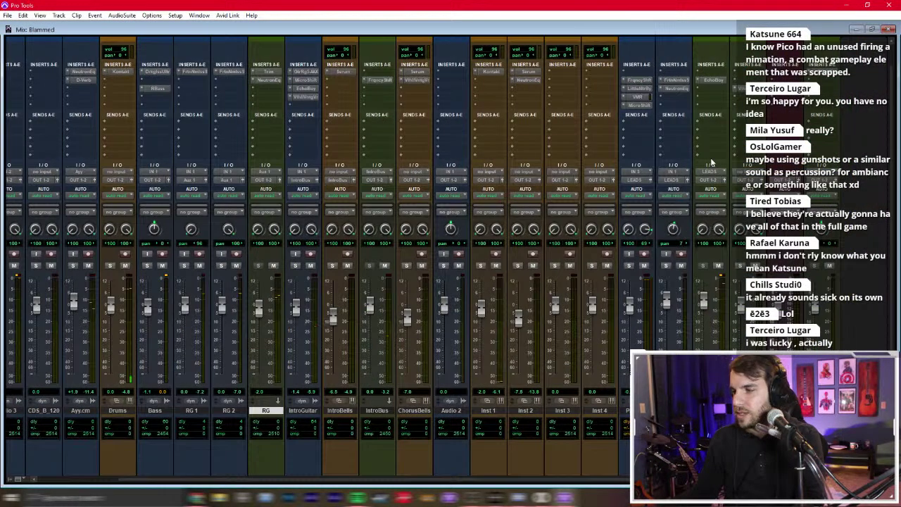
left_click(714, 79)
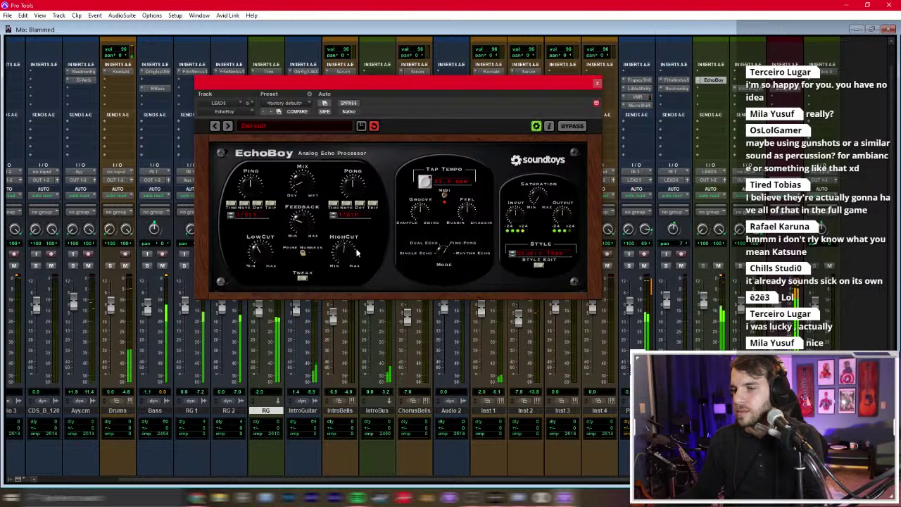
left_click(597, 83)
key("ctrl+equal")
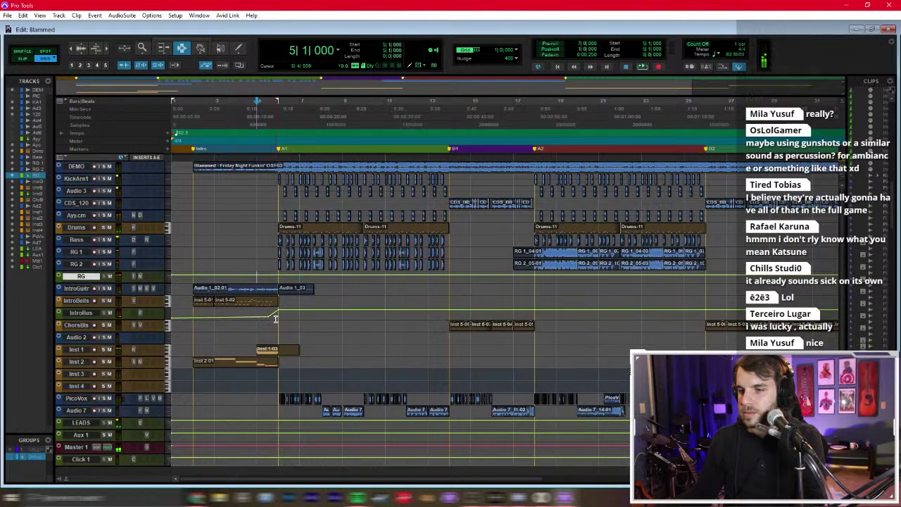
Step: Enlarge the IntroBus track and automate its mute so that it is muted from bar 6 onward
left_click_drag(83, 318, 83, 378)
left_click(91, 331)
left_click(106, 342)
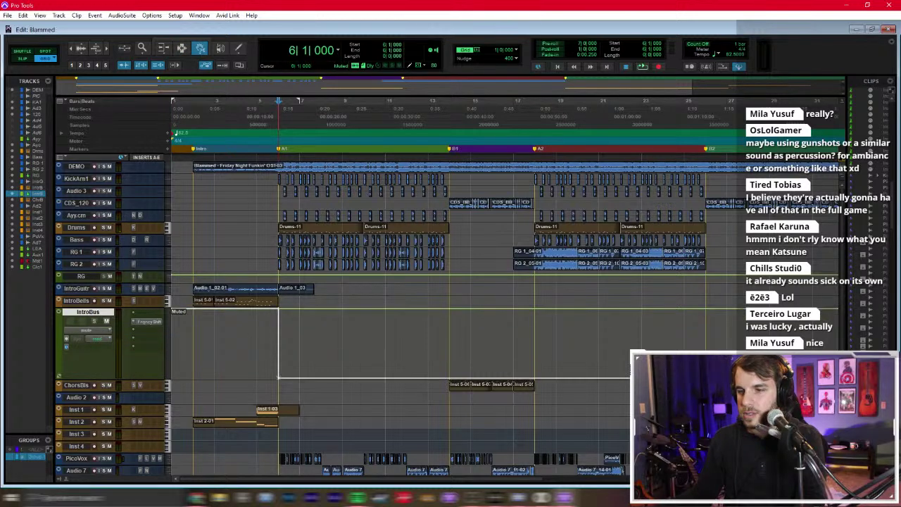
Step: Enlarge the Inst 2 track, automate its audio mute so that it is muted from bar 6 onward, and play from bar 2
left_click_drag(91, 428, 93, 456)
left_click(95, 443)
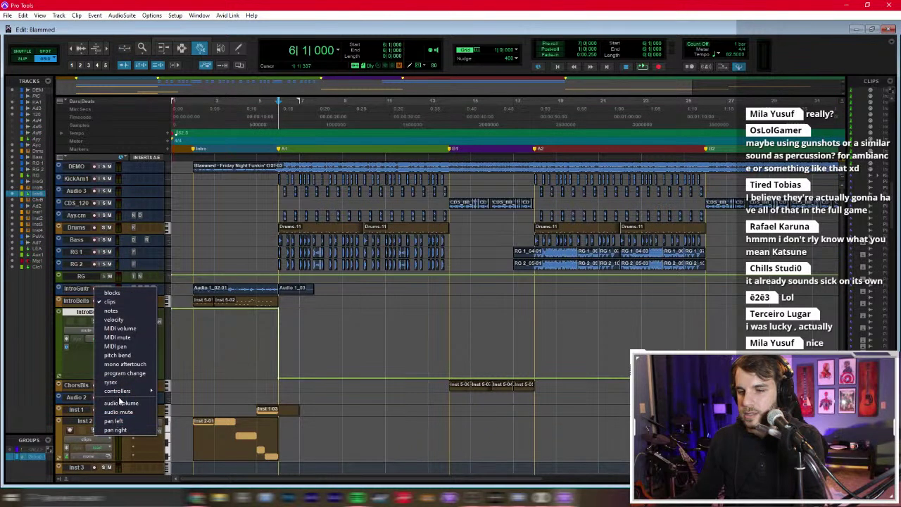
left_click(125, 421)
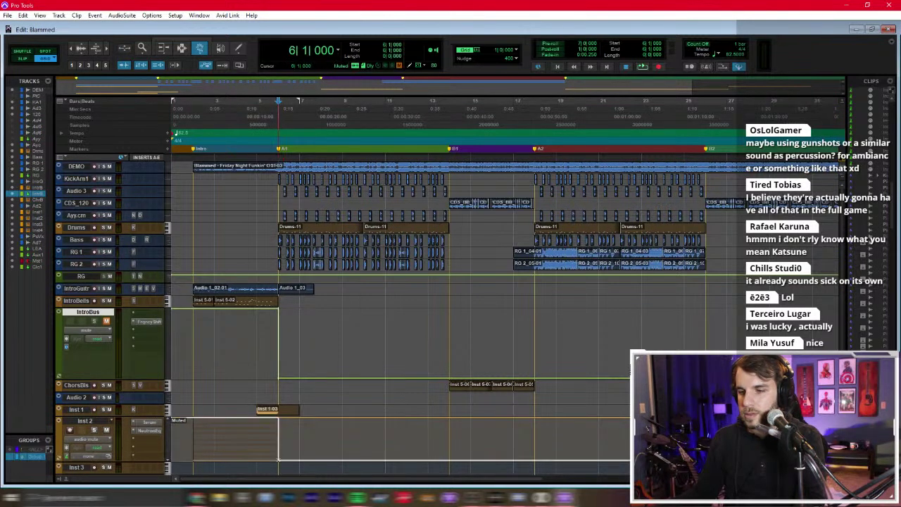
key("F7")
left_click(193, 364)
key("space")
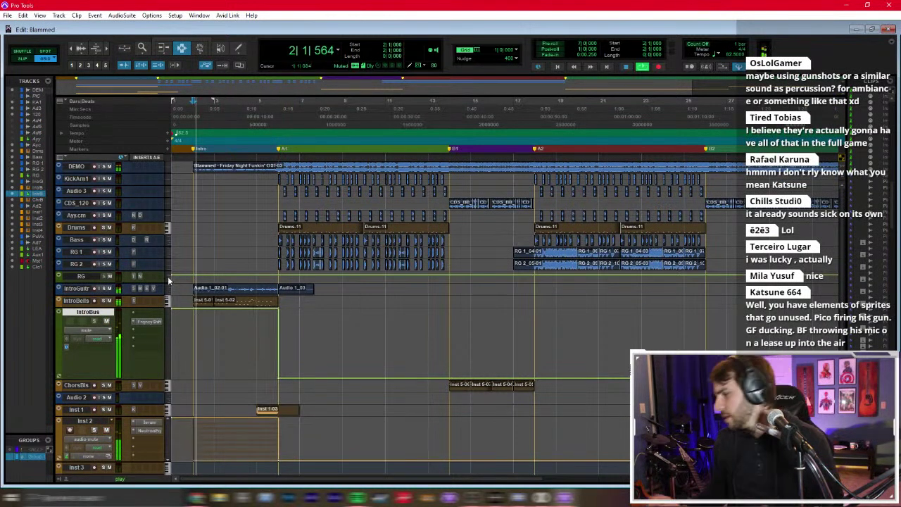
key("space")
key("space")
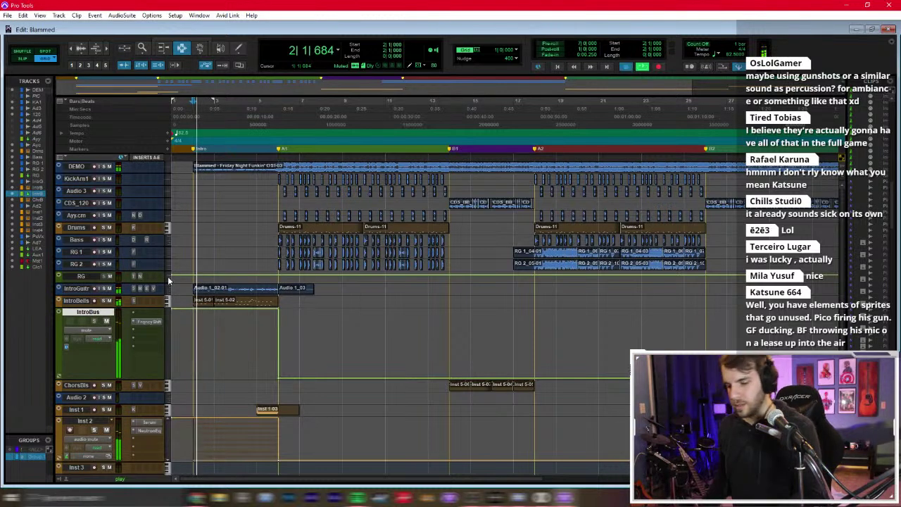
Step: Stop playback and set the grid value to an eighth note (0|0|480) for the intro recording
key("space")
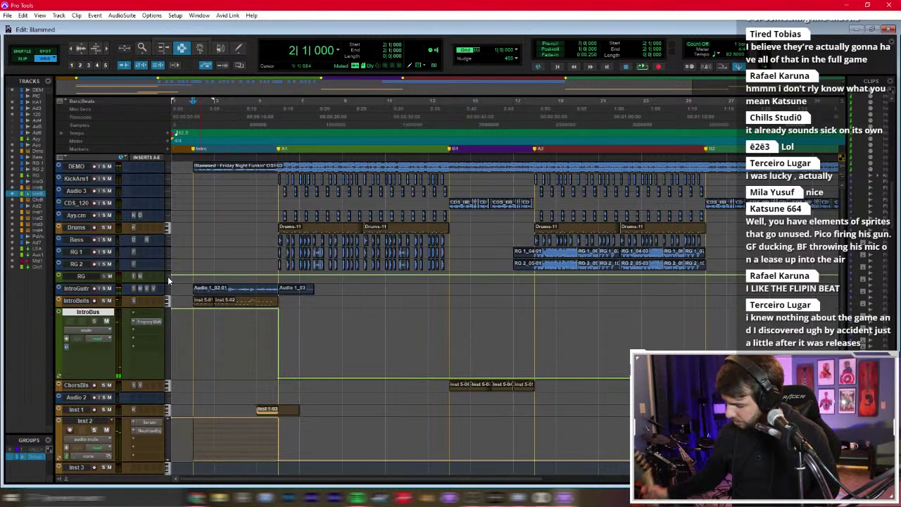
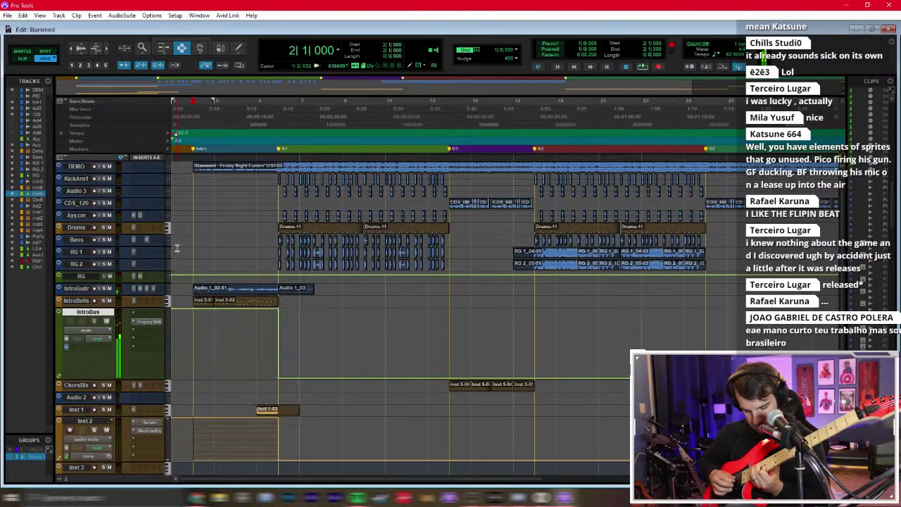
key("ctrl+bracketright")
key("ctrl+bracketright")
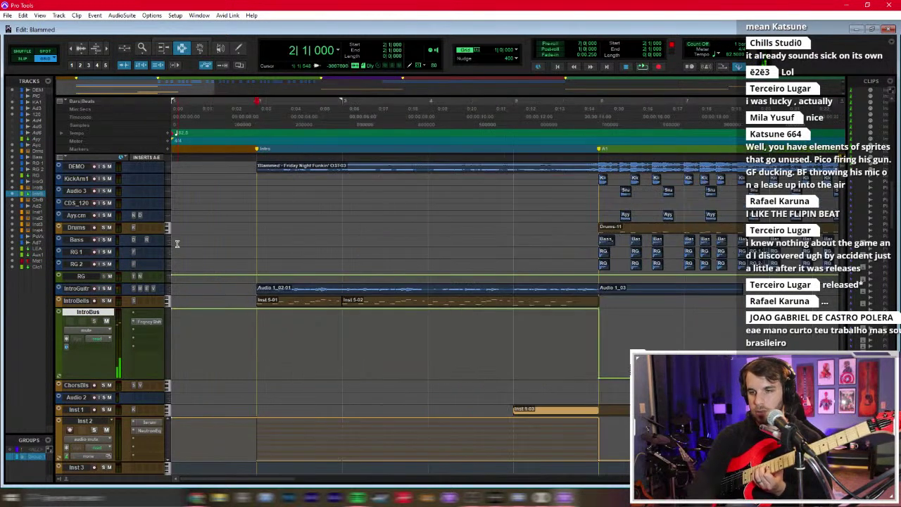
left_click(520, 50)
left_click(526, 78)
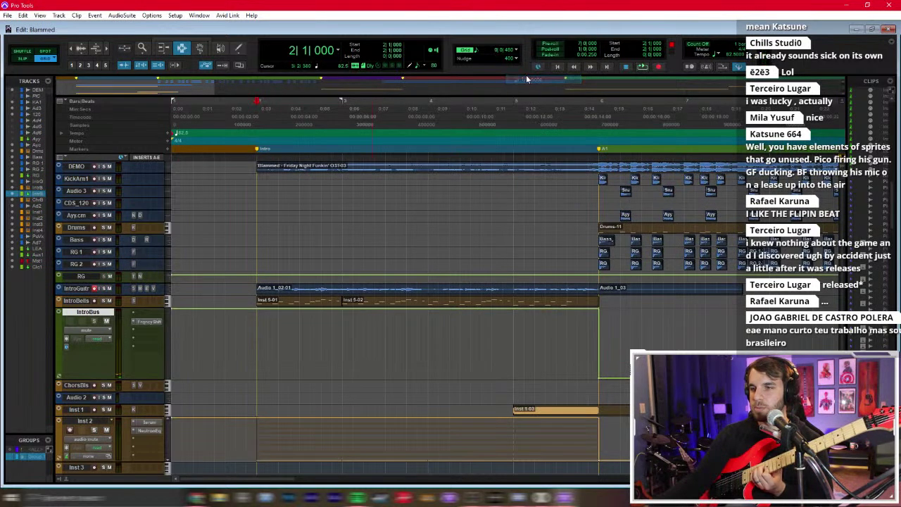
Step: Select bars 2 to 4 on the IntroGuitar track, record a guitar take there, and check its channel in the mixer
left_click_drag(259, 289, 430, 296)
key("space")
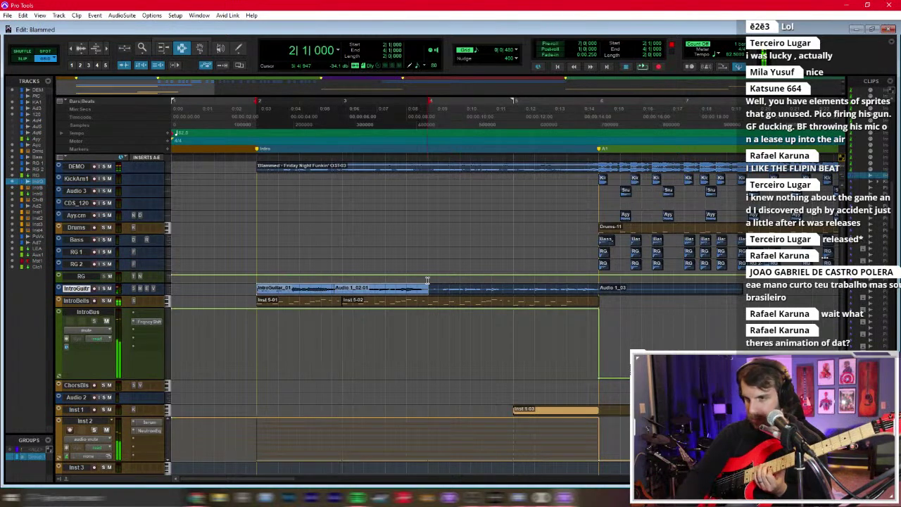
key("ctrl+equal")
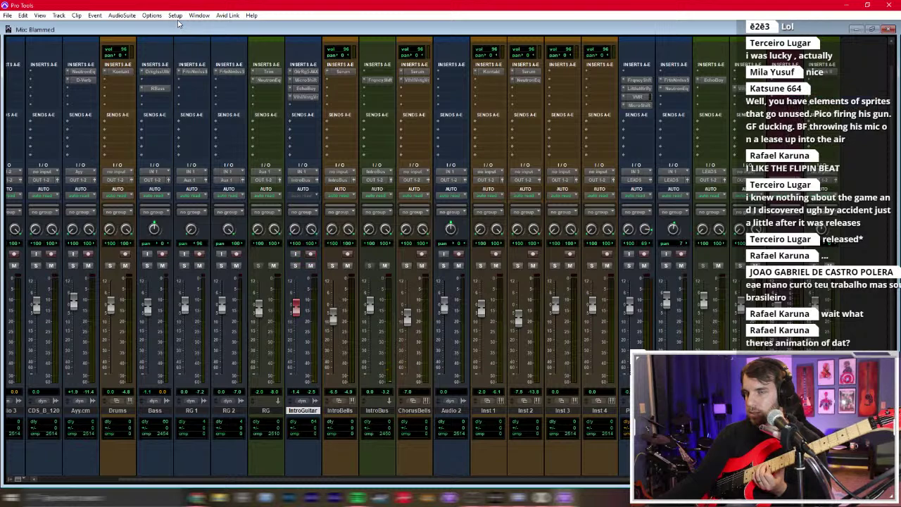
key("ctrl+equal")
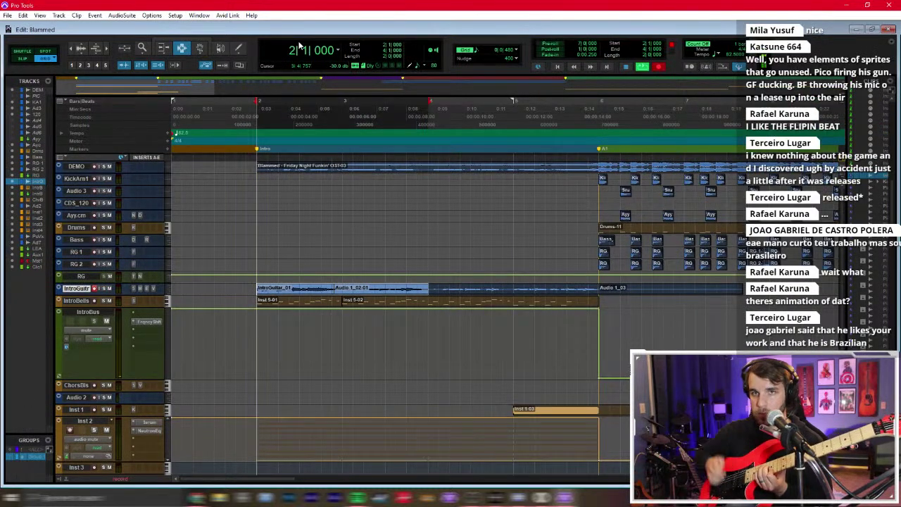
Step: Record two more guitar takes over the selected bars 2 to 4 on the IntroGuitar track
key("space")
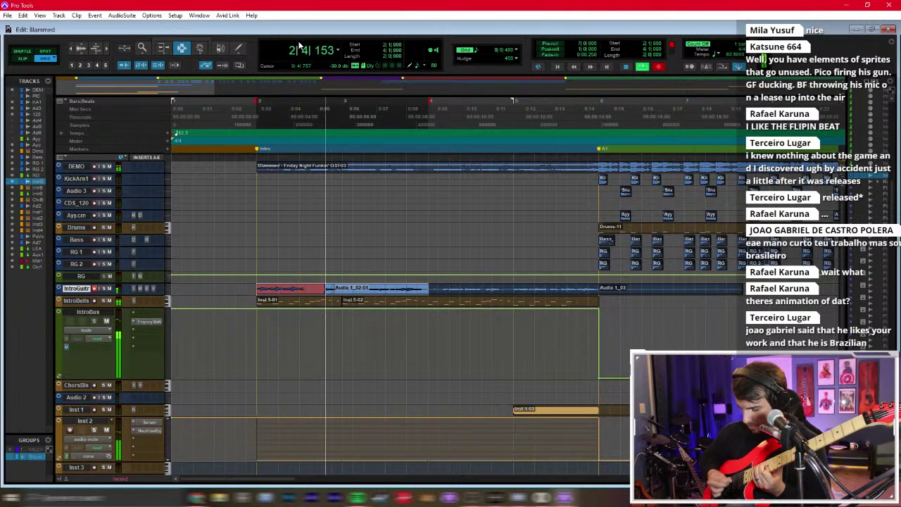
key("space")
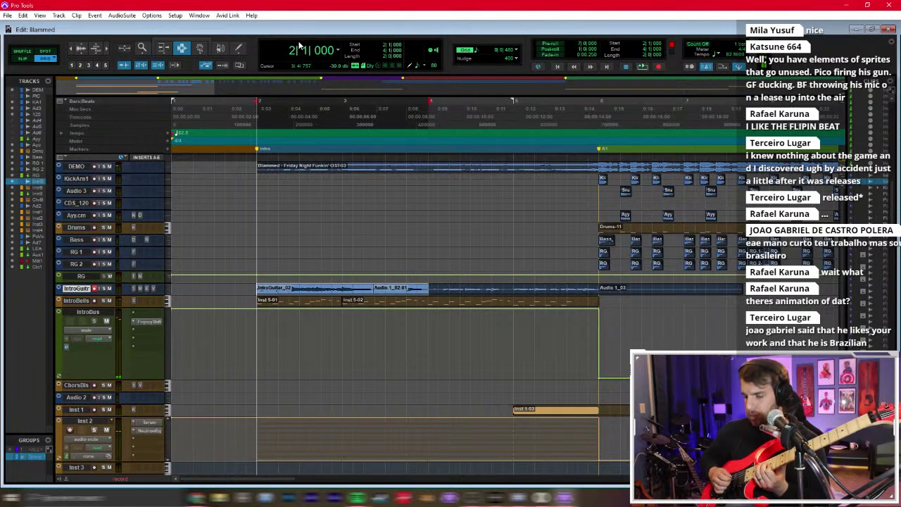
key("space")
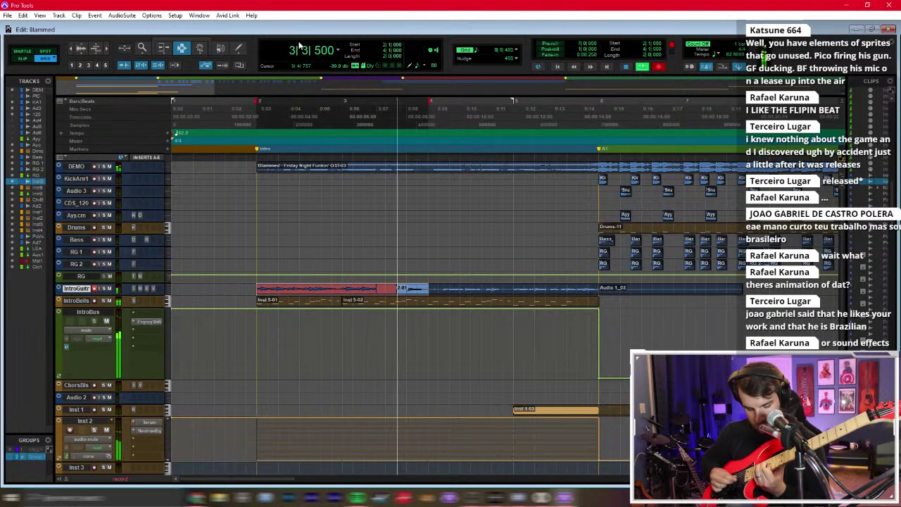
key("space")
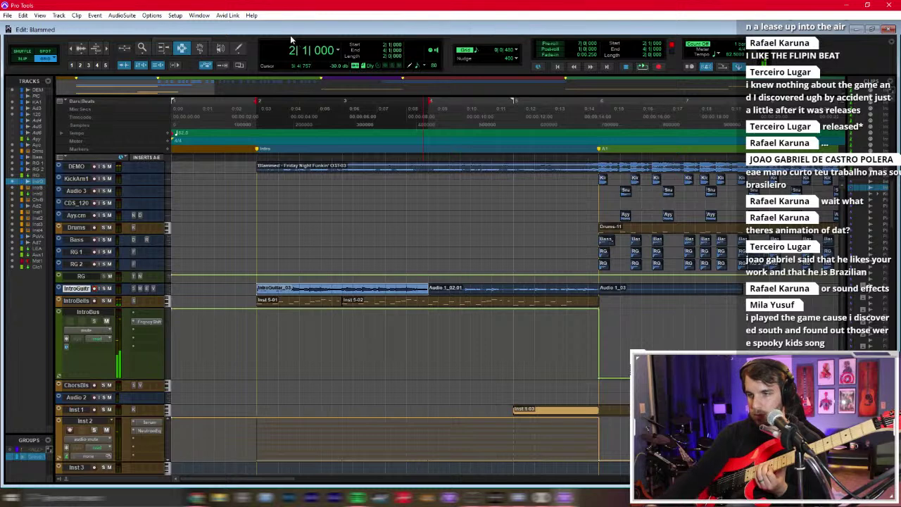
Step: Record the remaining intro guitar in two passes, from bar 4 and from bar 5, ending the clips at bar 6
left_click(433, 169)
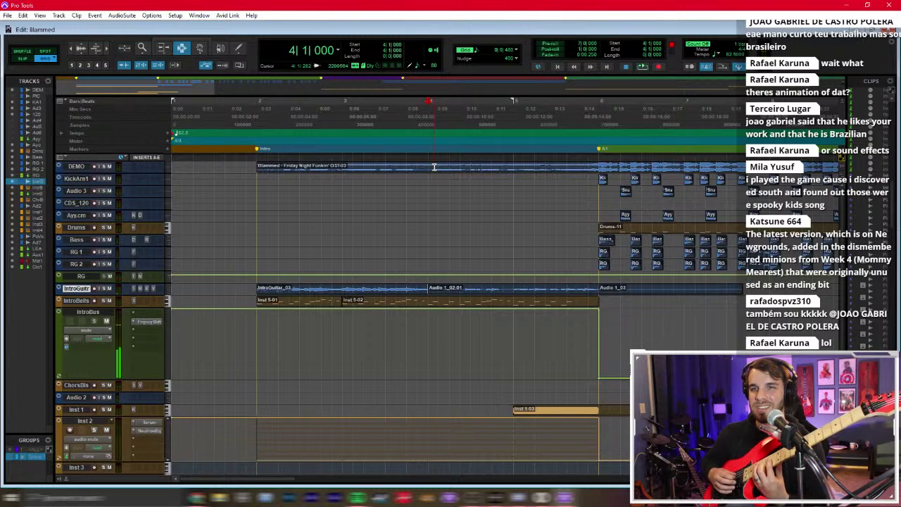
key("space")
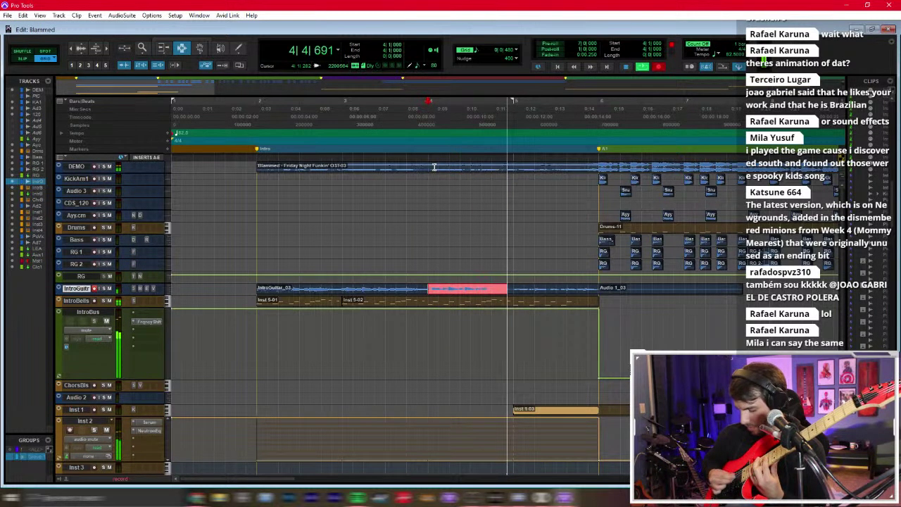
key("space")
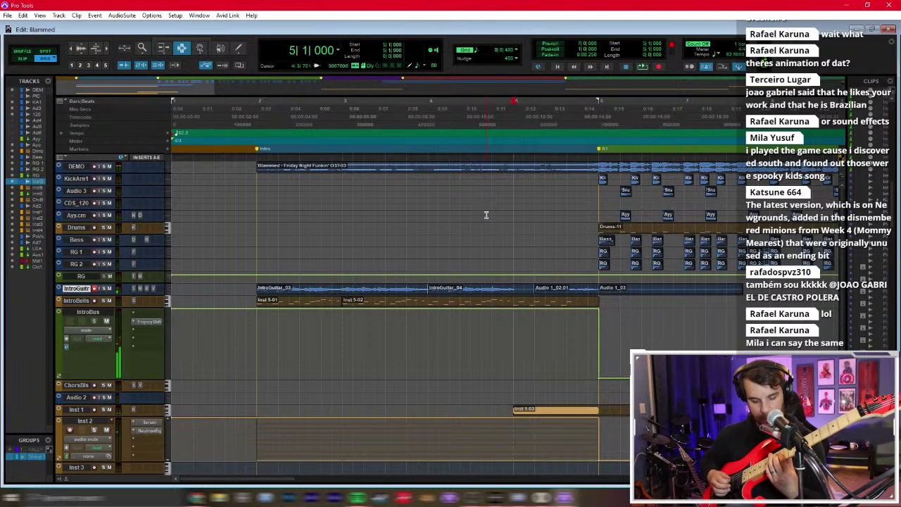
key("ctrl+space")
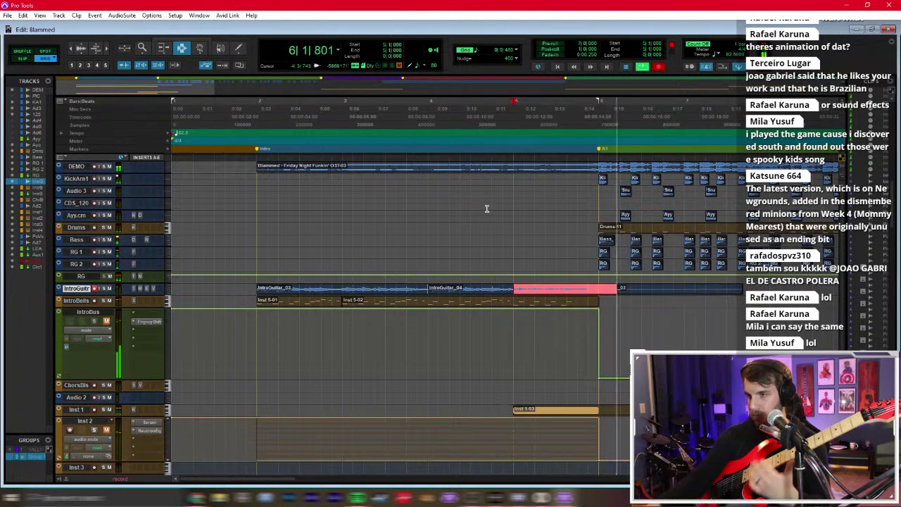
key("space")
key("ctrl+z")
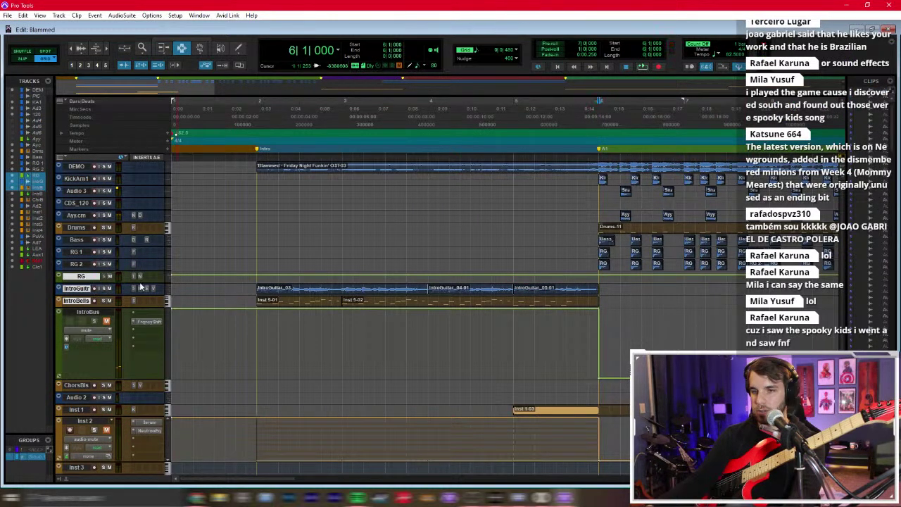
Step: Play the intro from bar 2 with the new guitar and check the levels in the mixer before returning to the Edit window
left_click(254, 287)
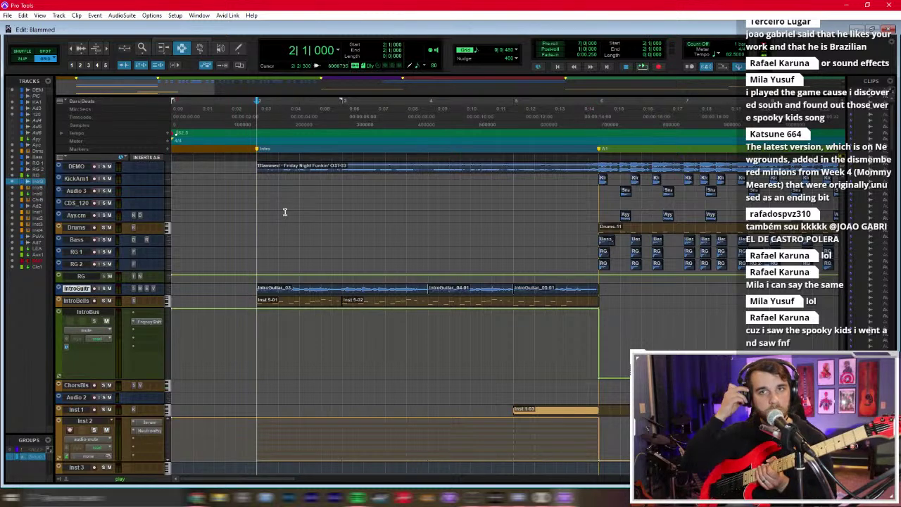
key("space")
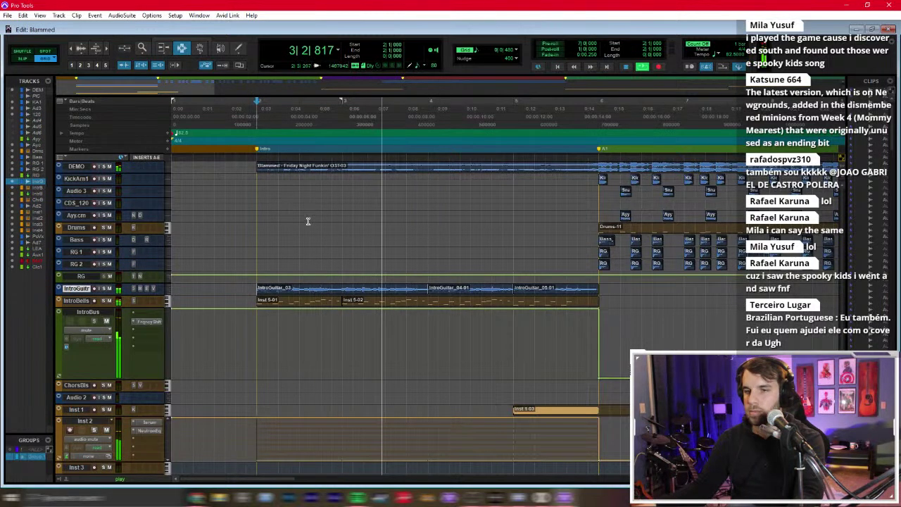
key("ctrl+equal")
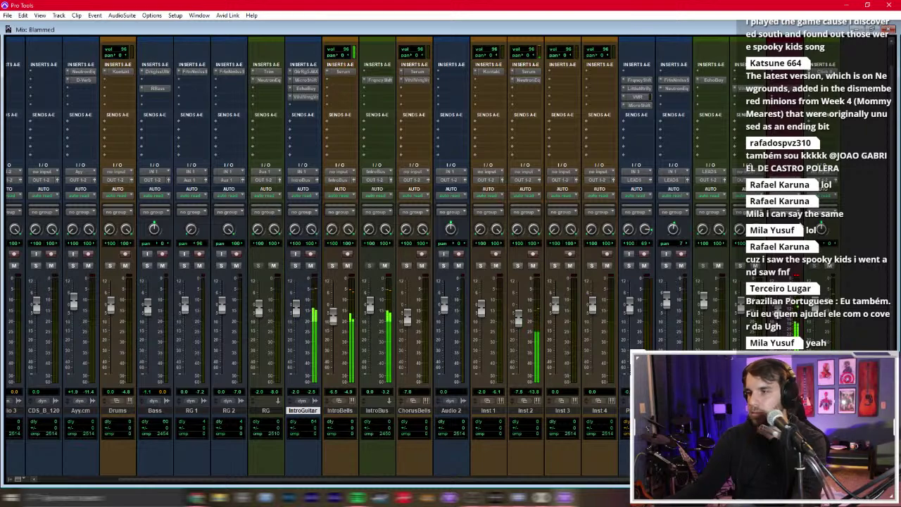
key("ctrl+equal")
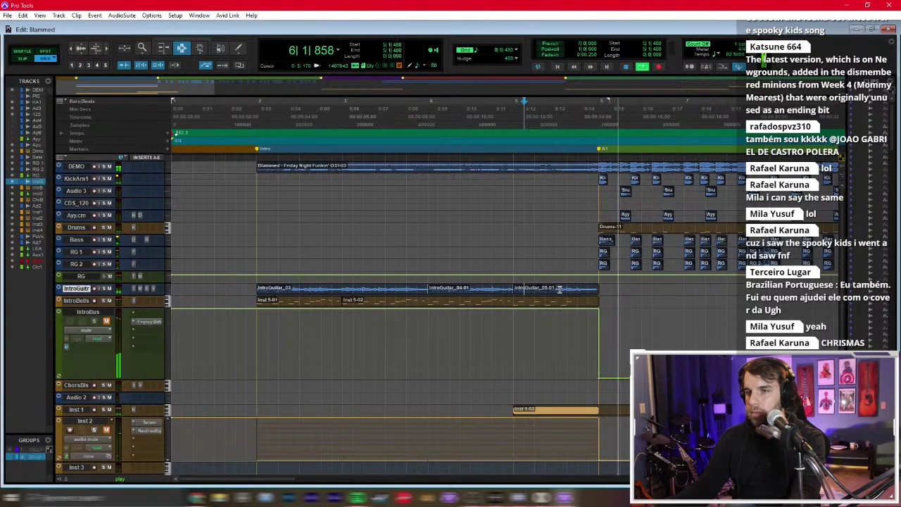
Step: Mute the DEMO track and move the edit cursor to bar 4, beat 3
left_click(109, 167)
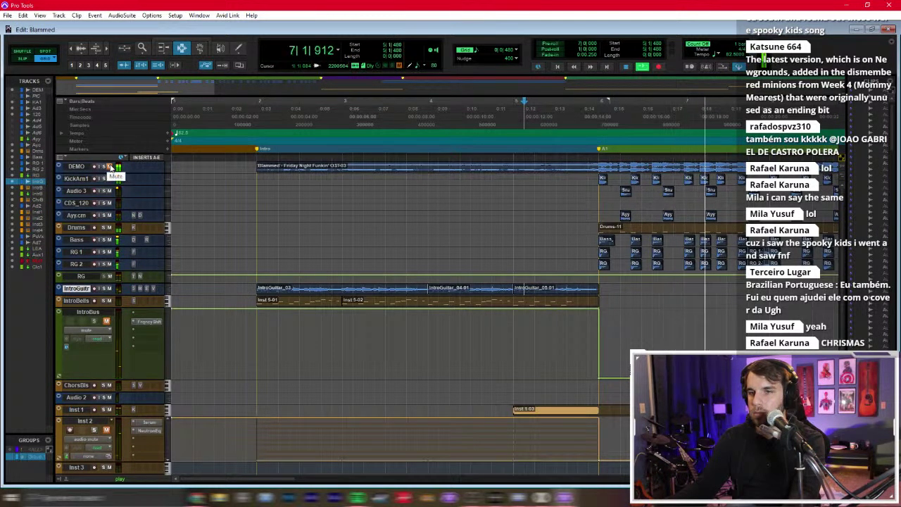
key("ctrl+bracketleft")
left_click(319, 218)
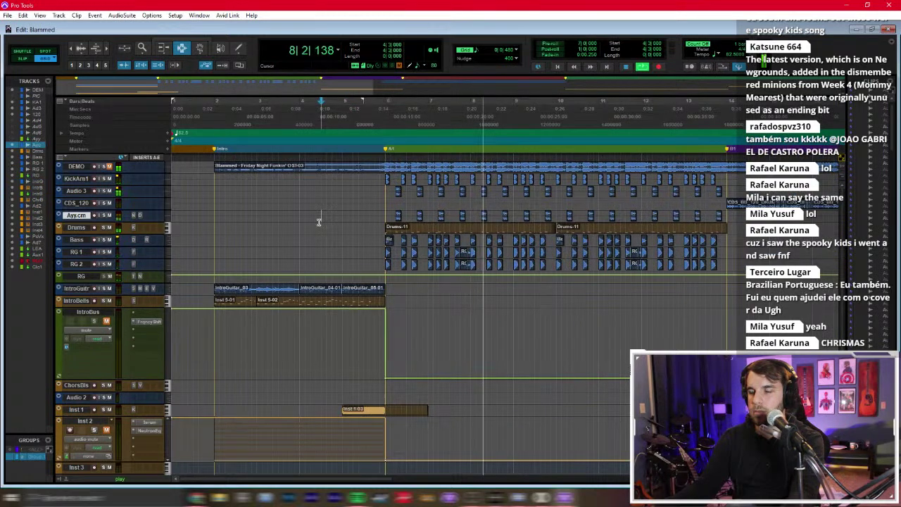
Step: Insert Little AlterBoy in the first insert slot of the Audio 7 channel in the mixer
key("ctrl+equal")
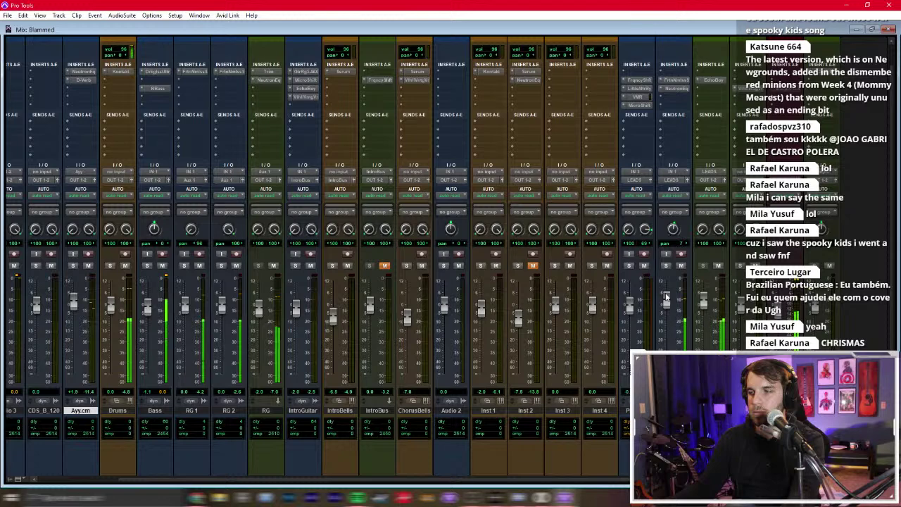
left_click(671, 74)
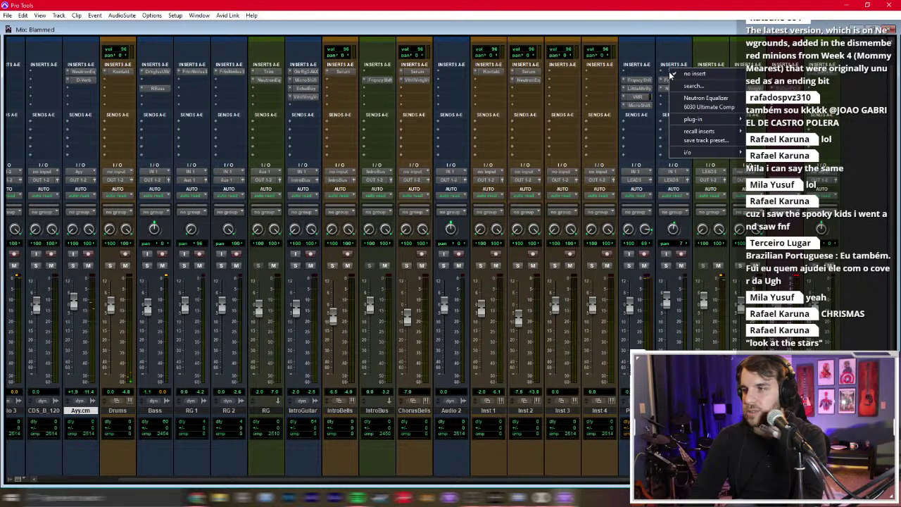
type("little")
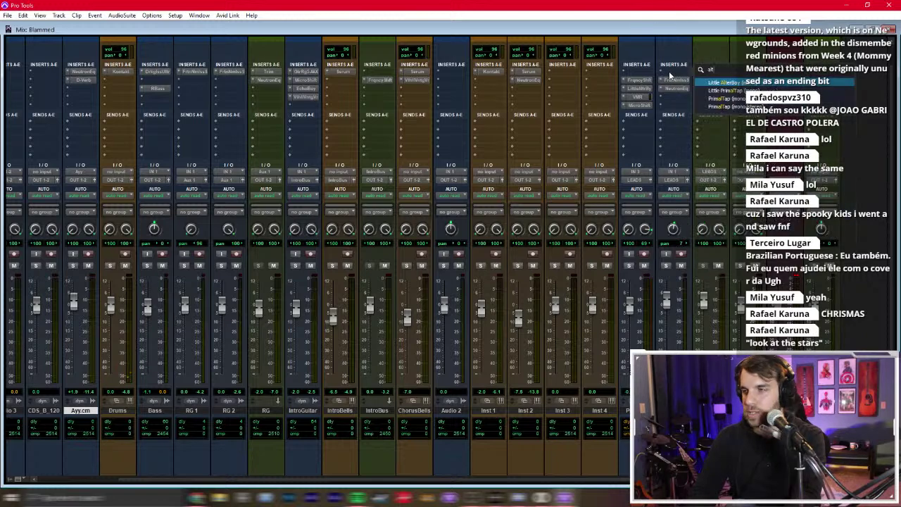
key("Return")
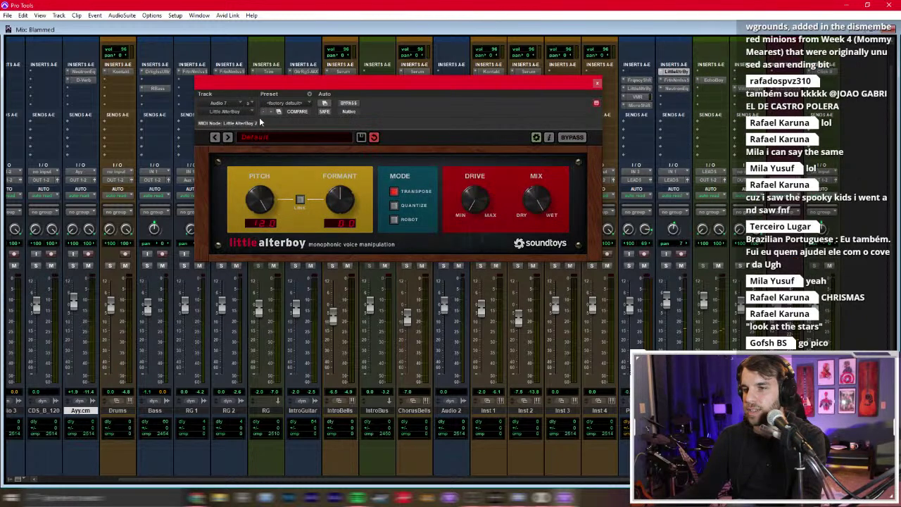
Step: Play from 7|3|480, set Little AlterBoy's formant on Audio 7 to 5.5, and close the plug-in window
key("ctrl+equal")
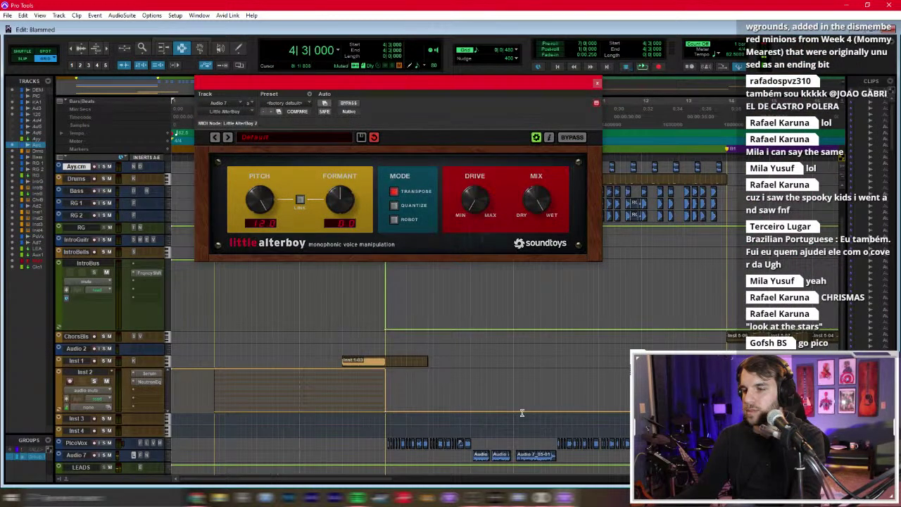
left_click(474, 415)
key("space")
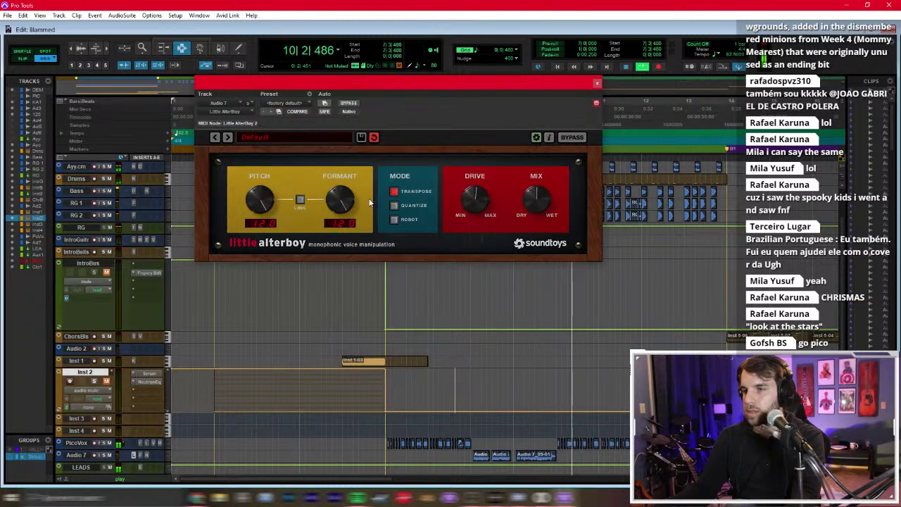
left_click_drag(350, 207, 344, 229)
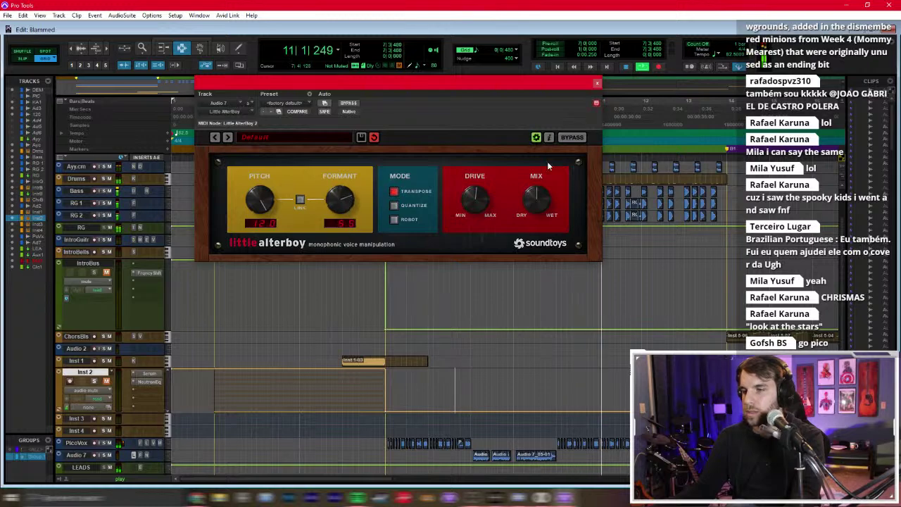
left_click(596, 85)
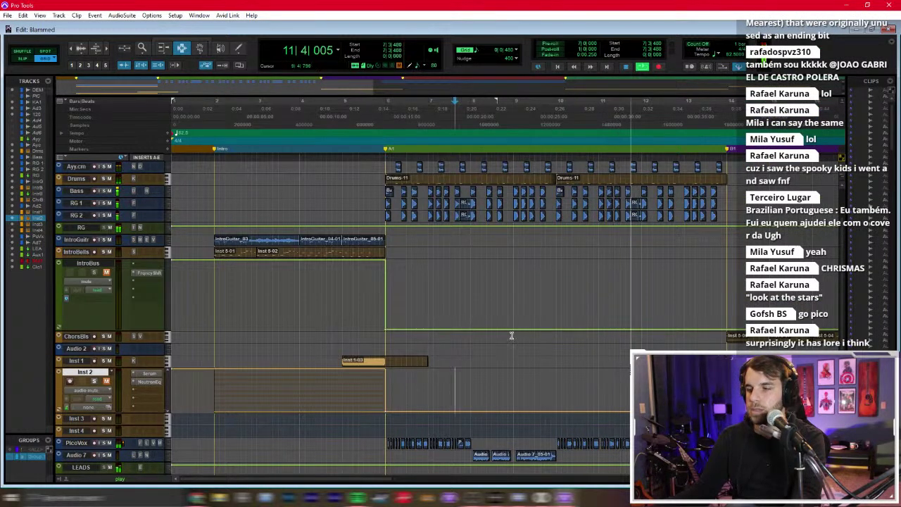
Step: Listen to the mix from section A1 into B1, stop playback, and return to the intro in the timeline
key("ctrl+equal")
key("ctrl+equal")
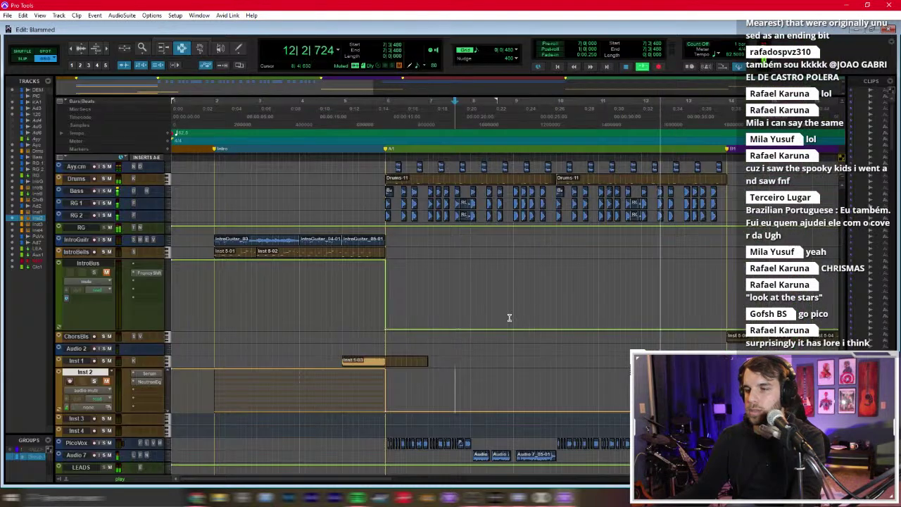
left_click(330, 407)
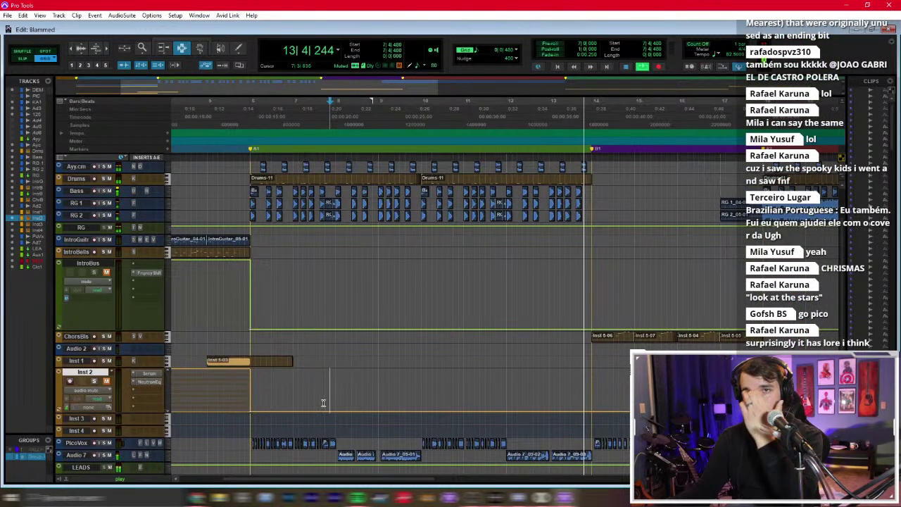
left_click(325, 389)
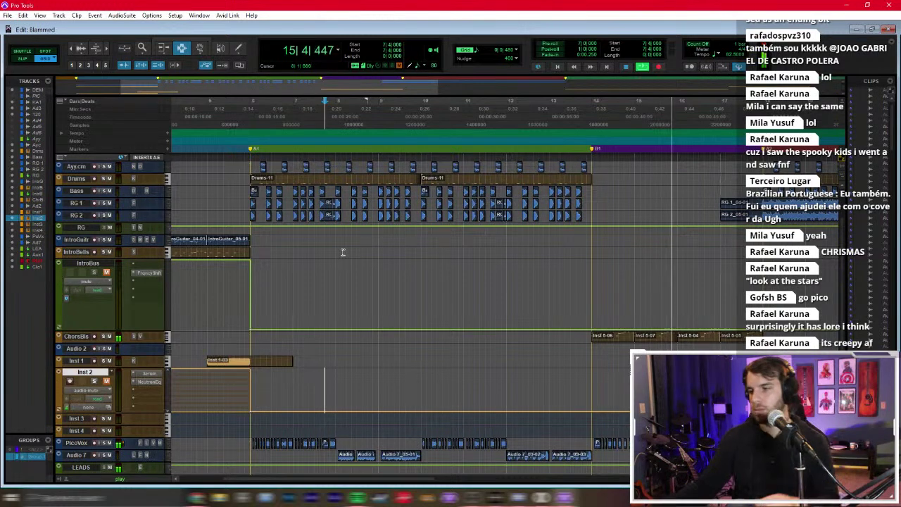
key("space")
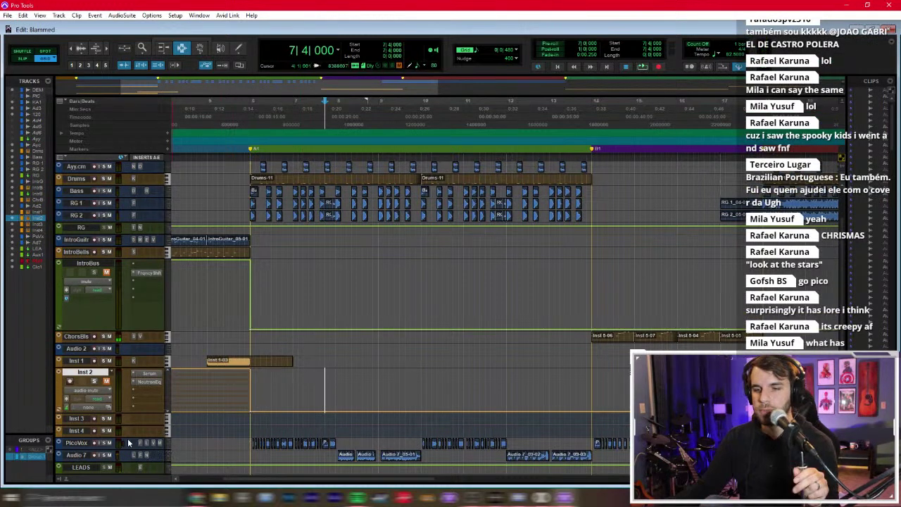
scroll(246, 398, "left", 4)
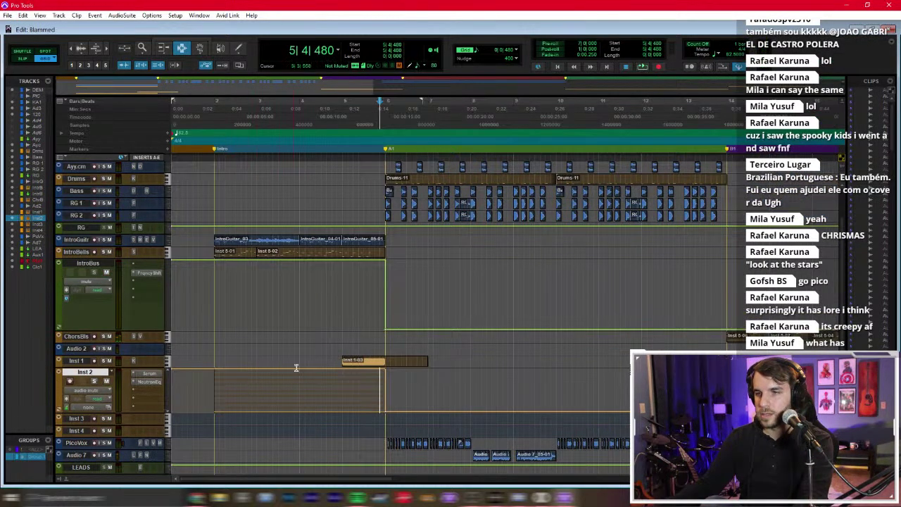
Step: Play section A1 from 6|1|000 with the DEMO track soloed and again with DEMO muted, and select the KickArm1 track
scroll(284, 370, "up", 2)
left_click(385, 199)
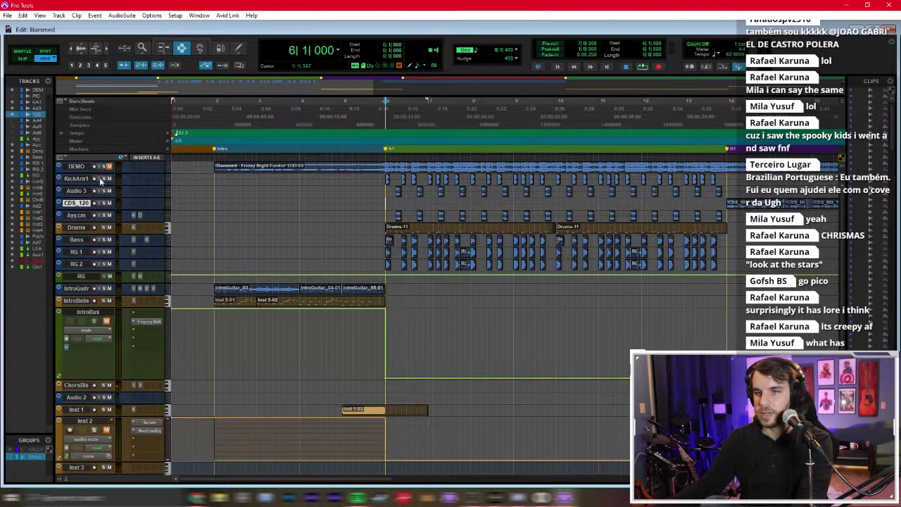
key("space")
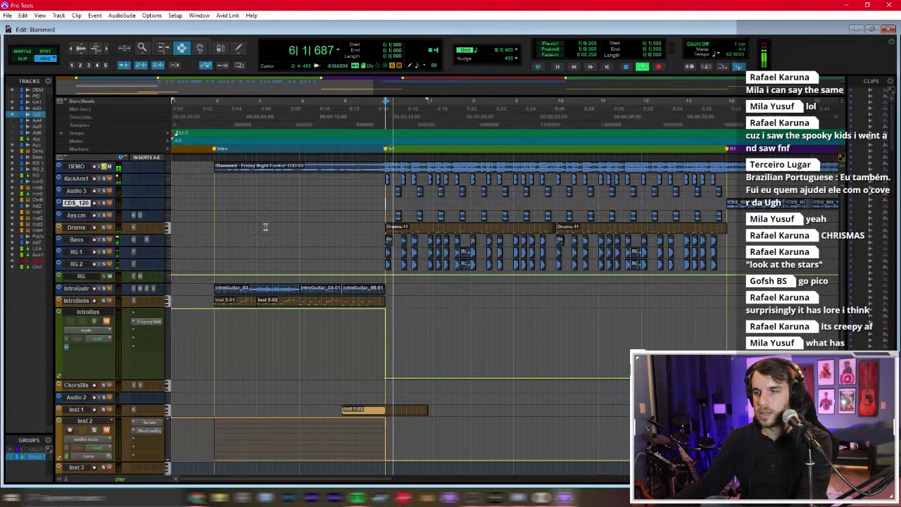
scroll(166, 192, "right", 3)
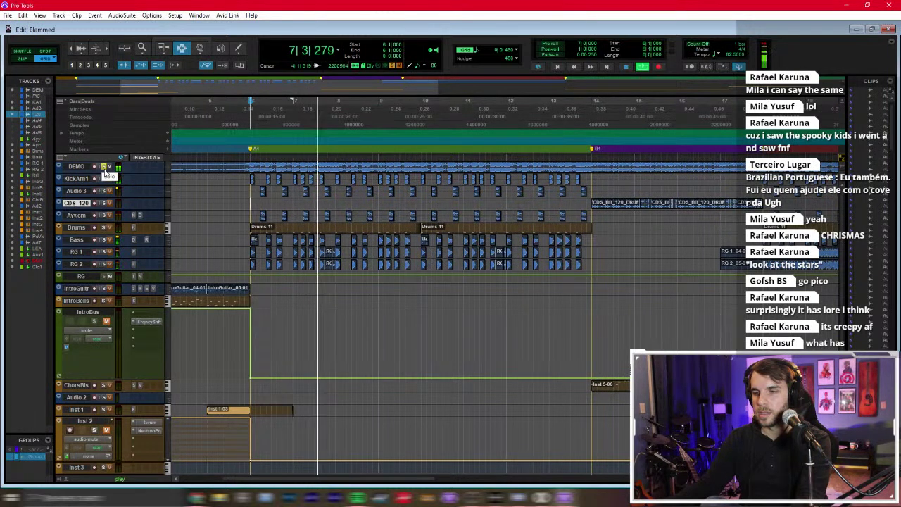
key("space")
key("space")
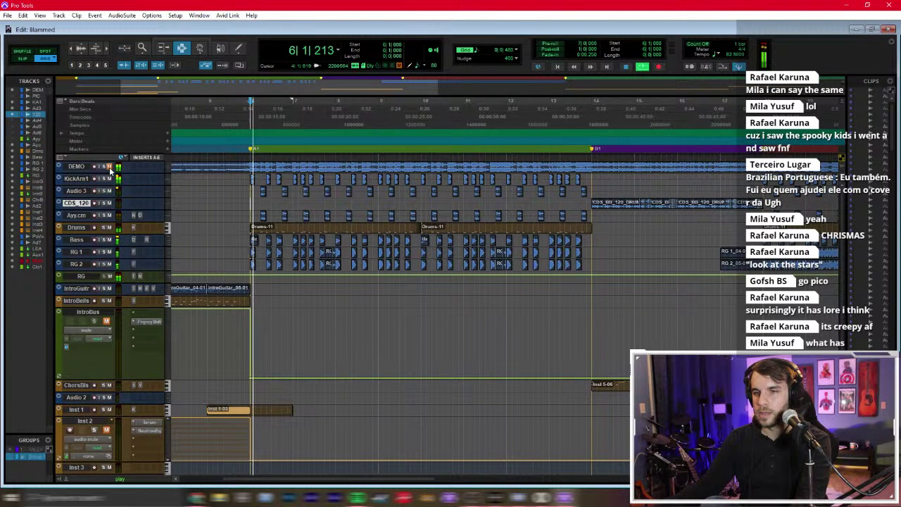
left_click(78, 179)
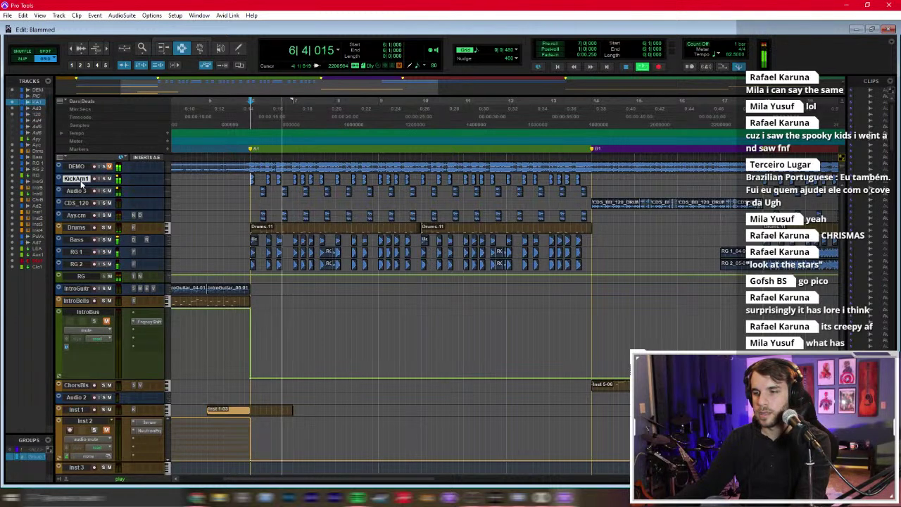
key("space")
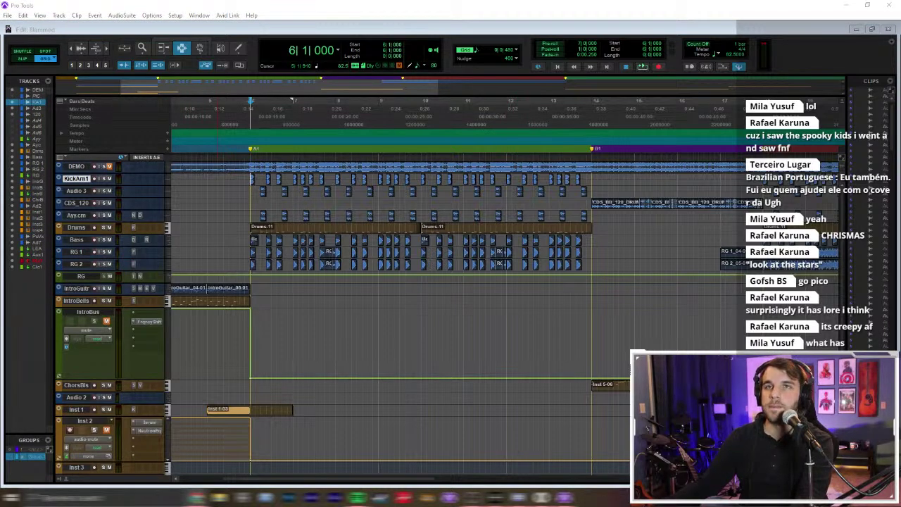
Step: Switch to Splice in the browser, browse the drum samples to Kicks, and filter them by the distorted tag
key("alt+Tab")
key("super+Up")
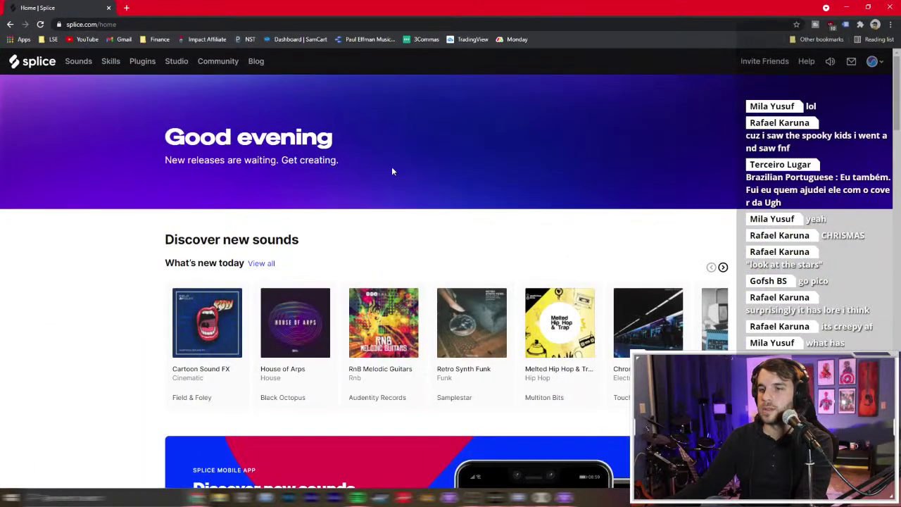
left_click(83, 64)
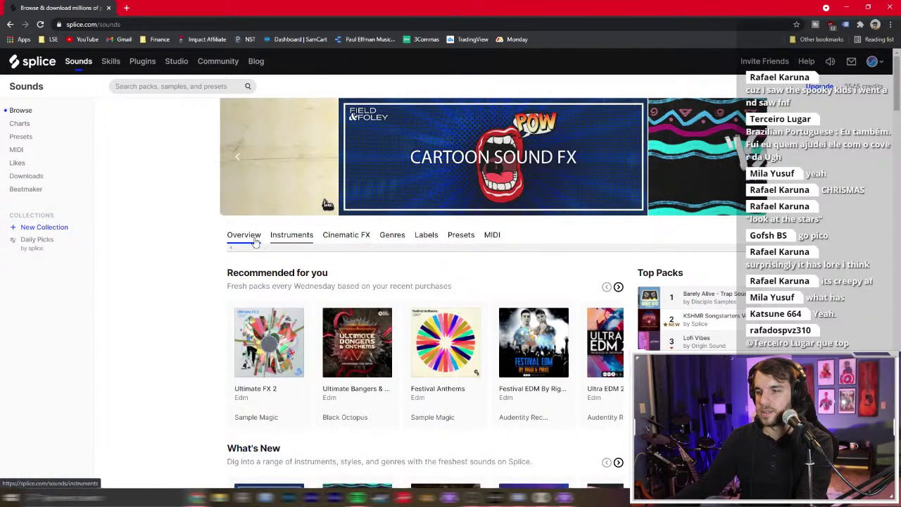
left_click(277, 238)
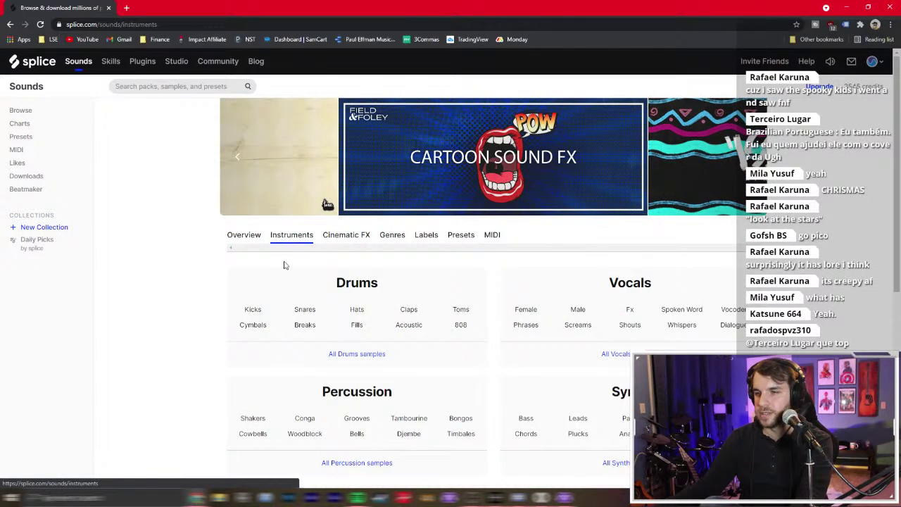
left_click(254, 310)
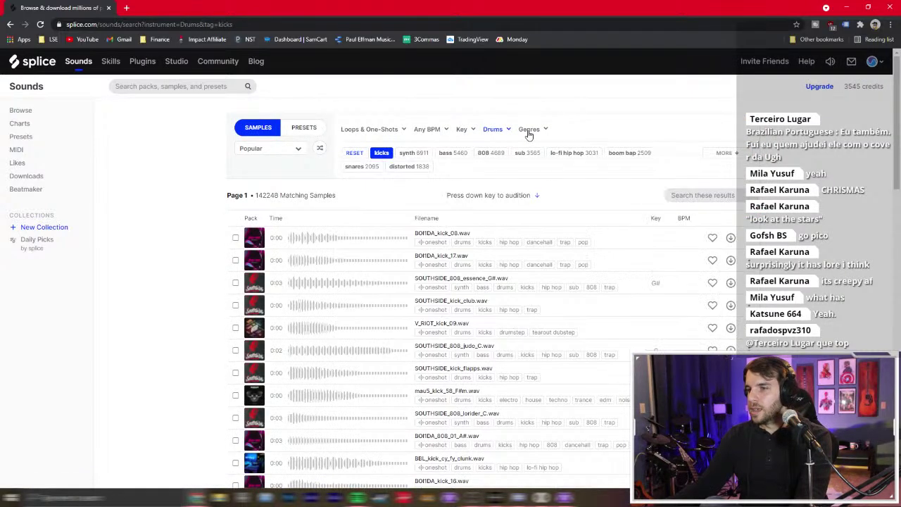
left_click(426, 166)
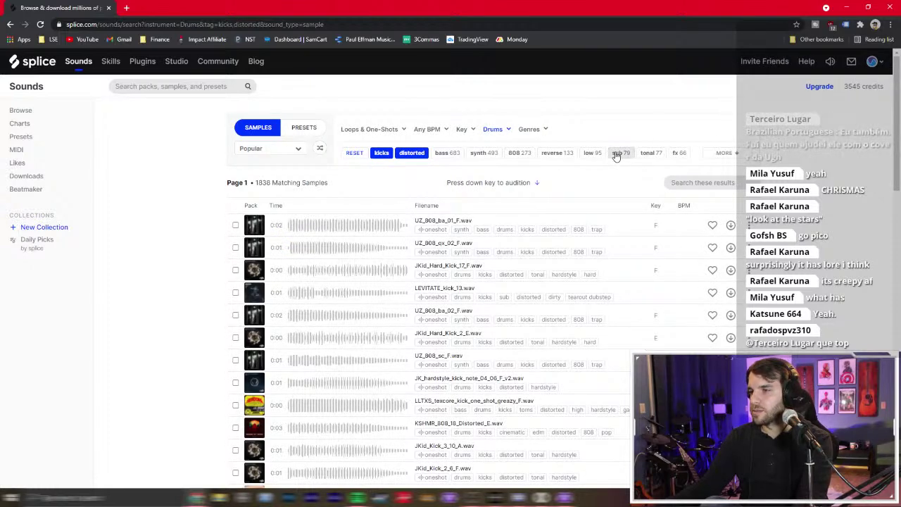
Step: Narrow the kick samples with the wet tag, audition the listed sounds, and remove the wet filter
left_click(719, 153)
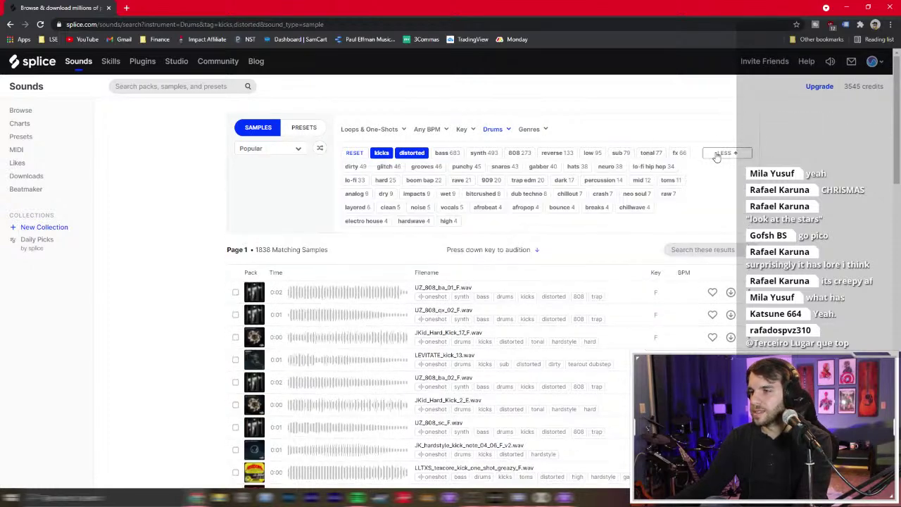
left_click(447, 194)
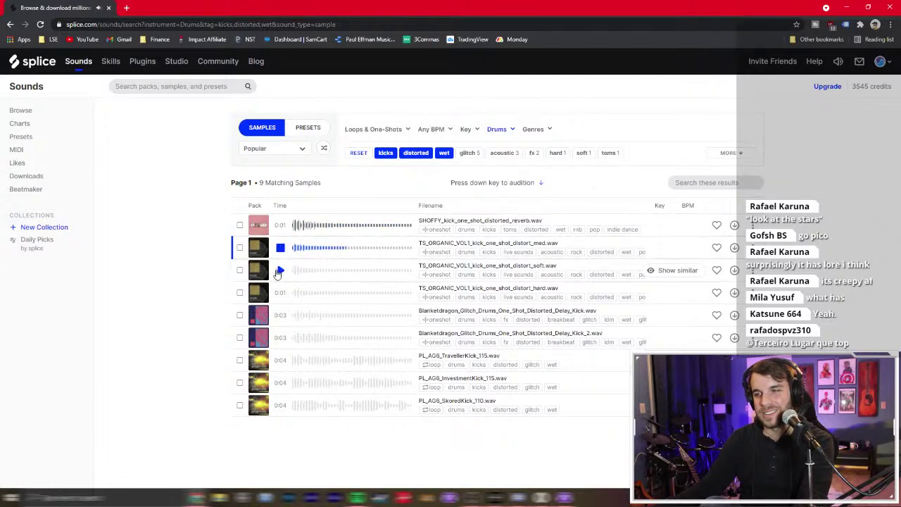
left_click(280, 292)
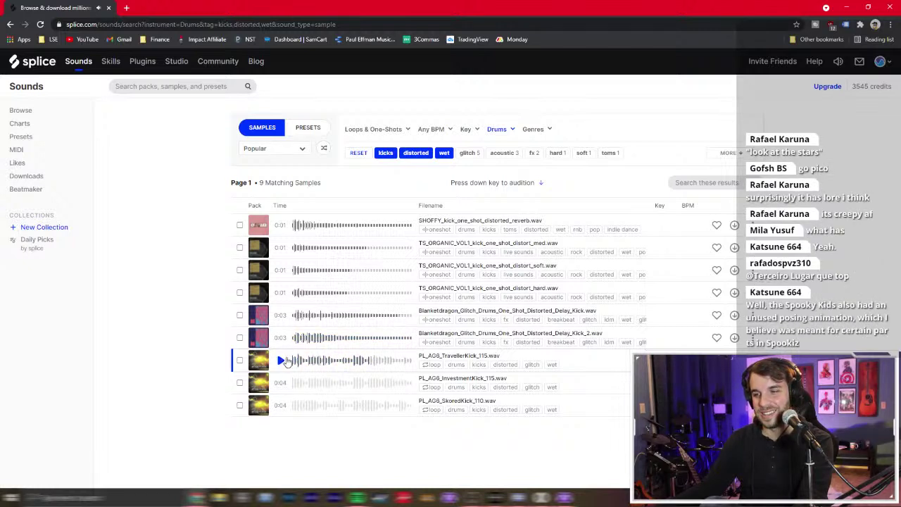
left_click(279, 382)
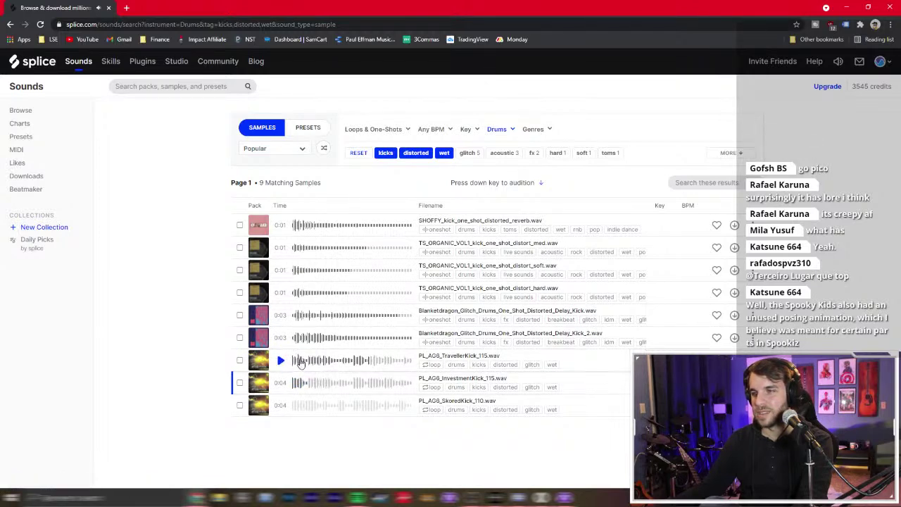
left_click(445, 153)
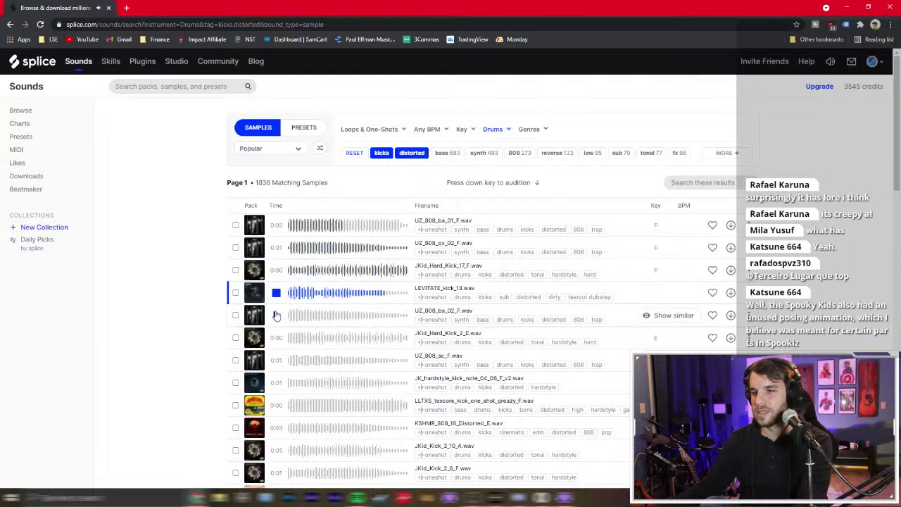
Step: Audition the distorted kick samples down the list and download JKid_Kick_2_6_F.wav
left_click(275, 337)
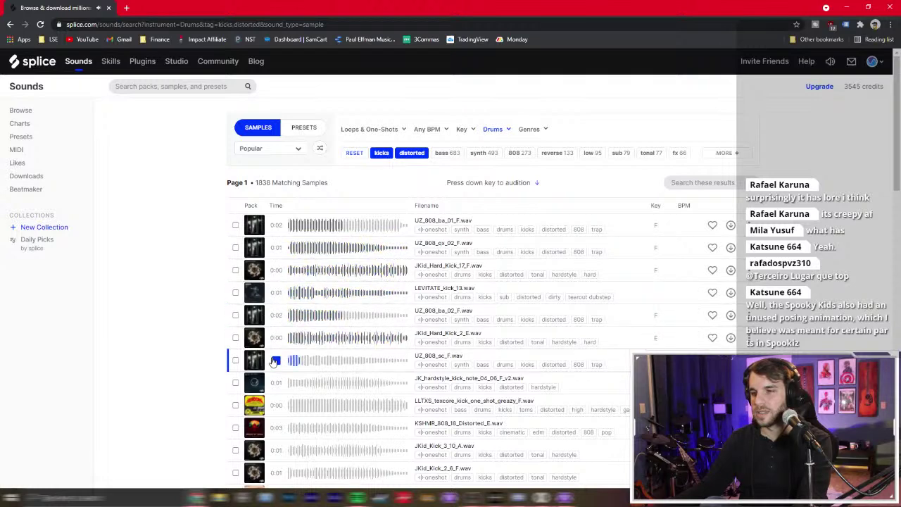
left_click(277, 385)
scroll(275, 360, "down", 2)
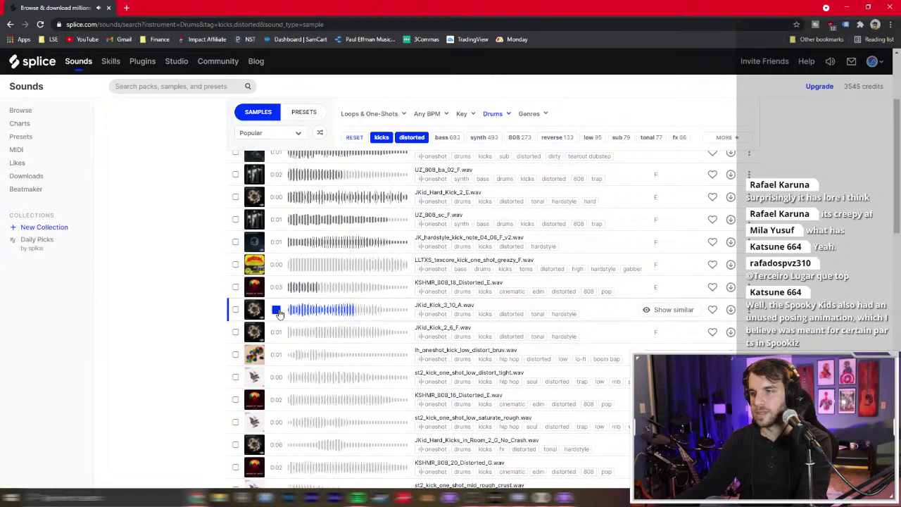
left_click(277, 332)
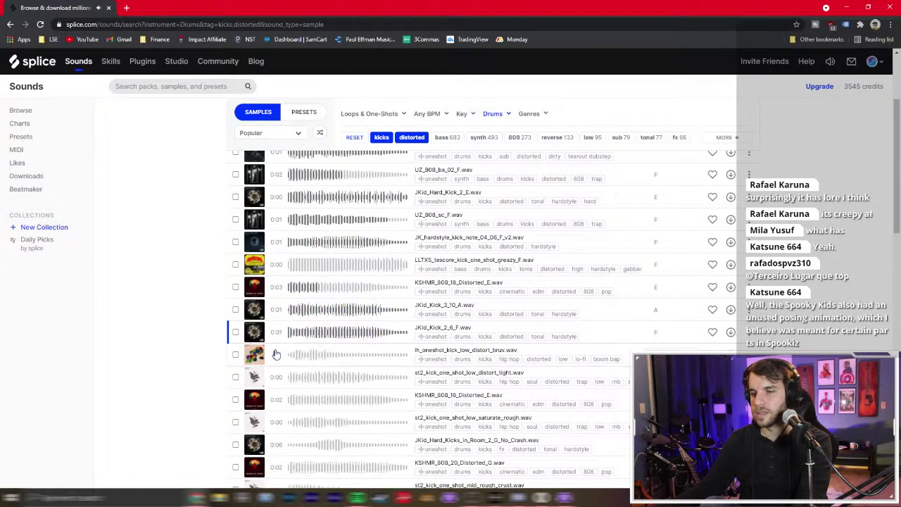
left_click(276, 341)
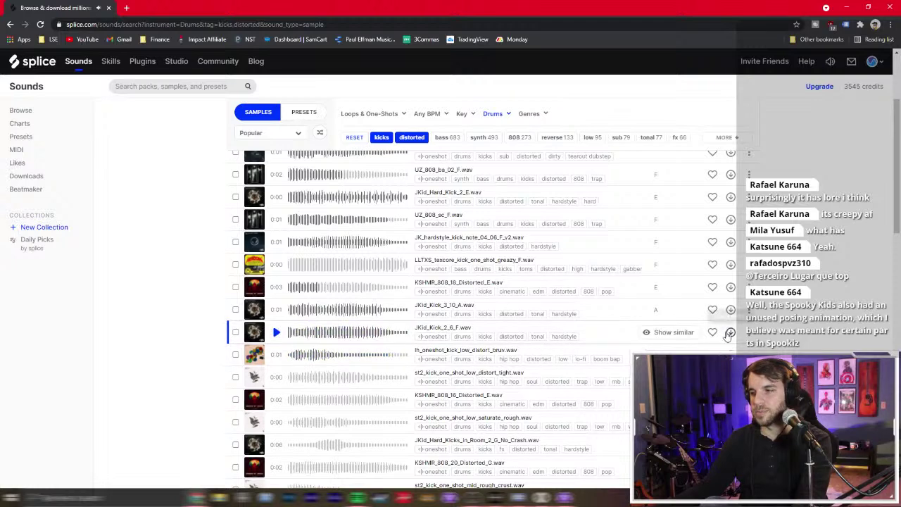
left_click(731, 332)
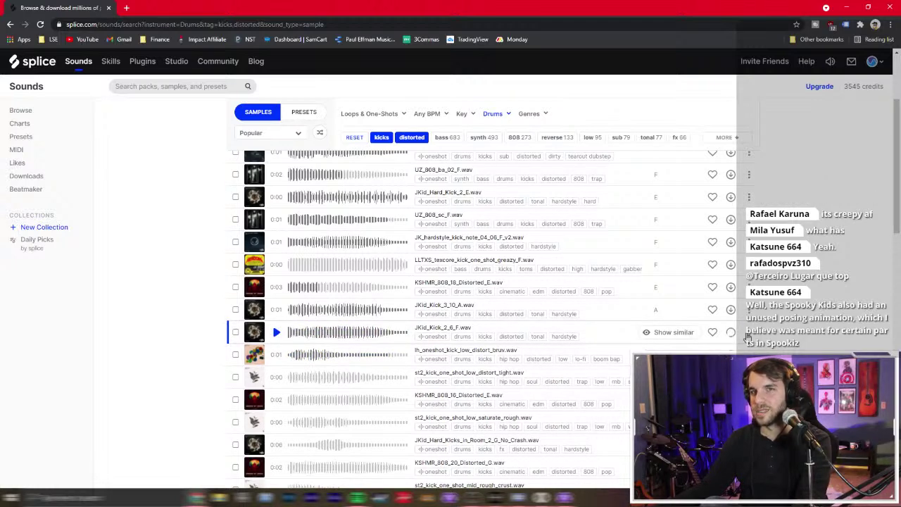
triple_click(676, 310)
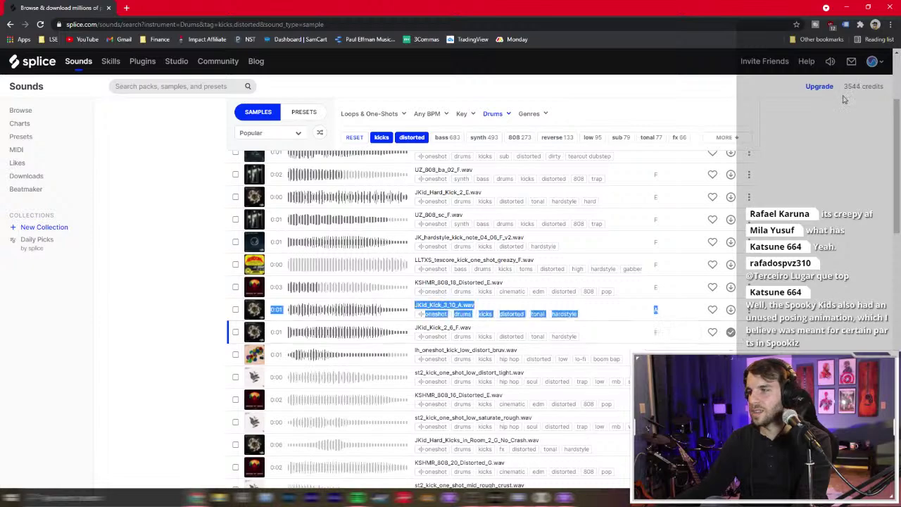
Step: Return to Pro Tools and import the downloaded kick sample onto a new track below KickArm1, with its clip at 6|1|000
left_click(850, 8)
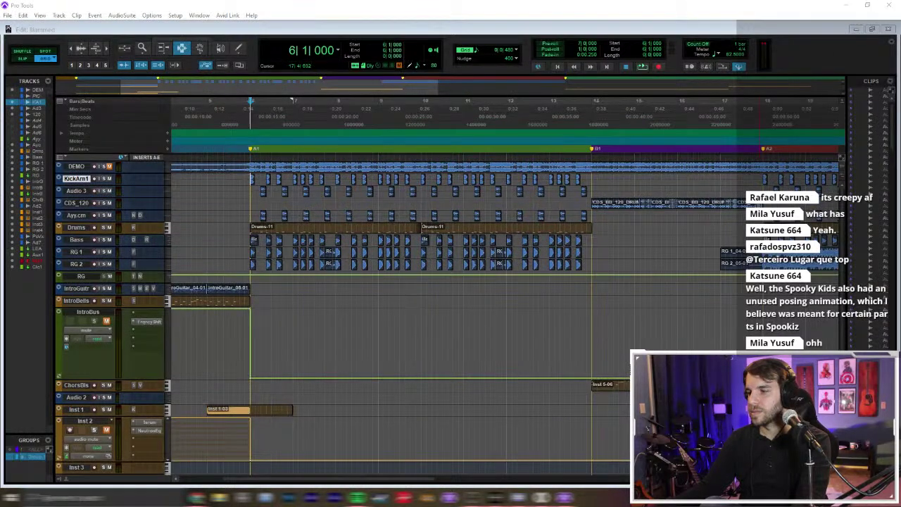
key("alt+Tab")
left_click_drag(333, 169, 22, 300)
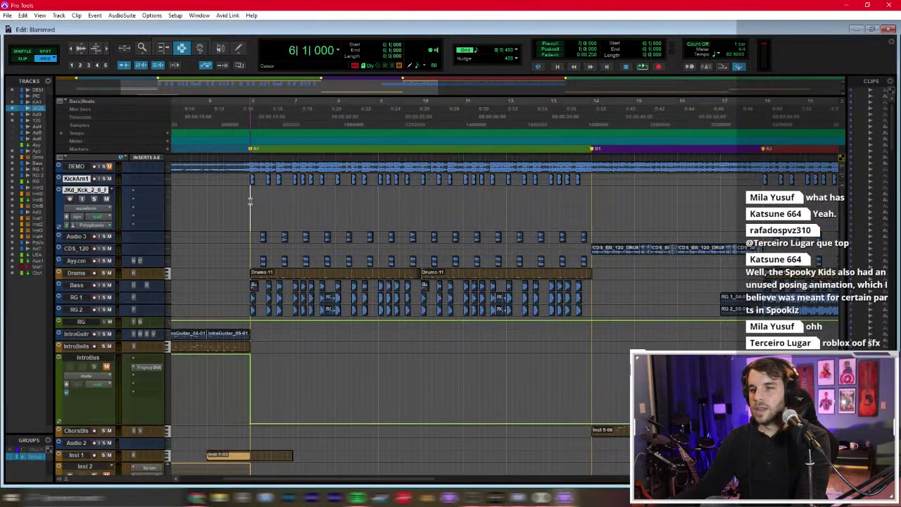
scroll(173, 203, "left", 3)
mouse_move(185, 211)
left_mouse_down()
mouse_move(407, 211)
mouse_move(397, 208)
left_mouse_up()
key("ctrl+bracketright")
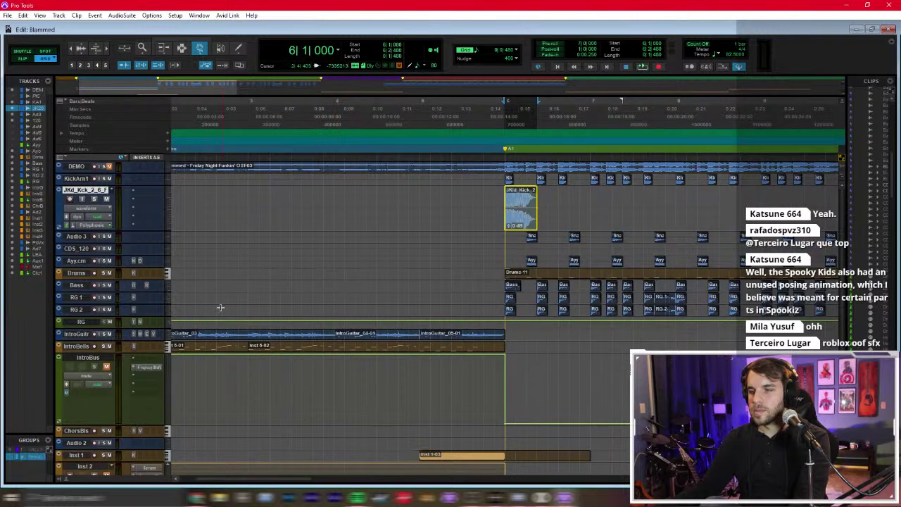
Step: Solo the RG 1 and new kick tracks and listen to them together from 6|1|000
left_click(104, 297)
key("space")
key("space")
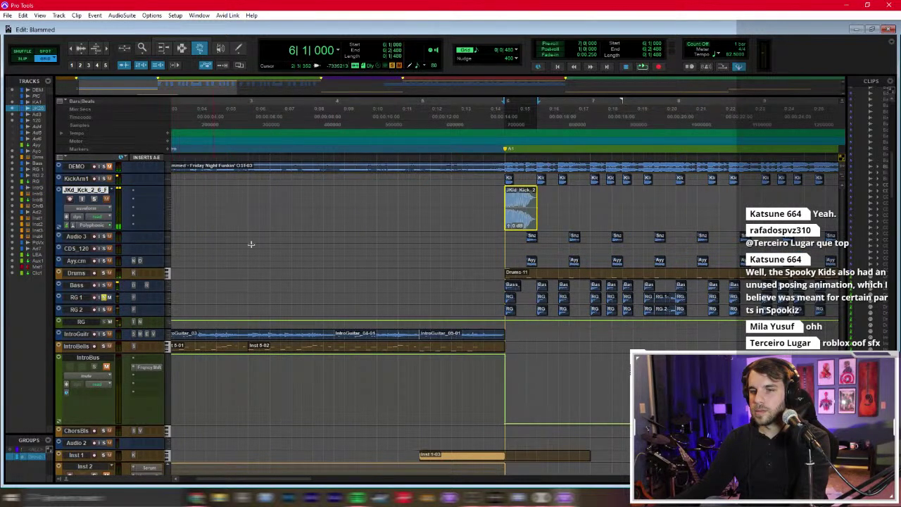
key("space")
key("space")
key("space")
key("space")
Step: Transpose the new kick clip by 0 octaves and 2 semitones and listen to it
key("alt+0")
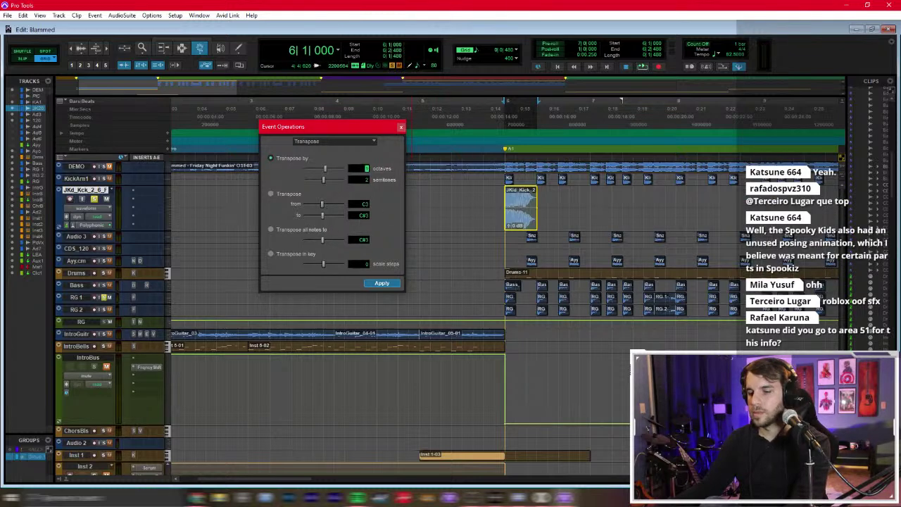
left_click(382, 283)
key("space")
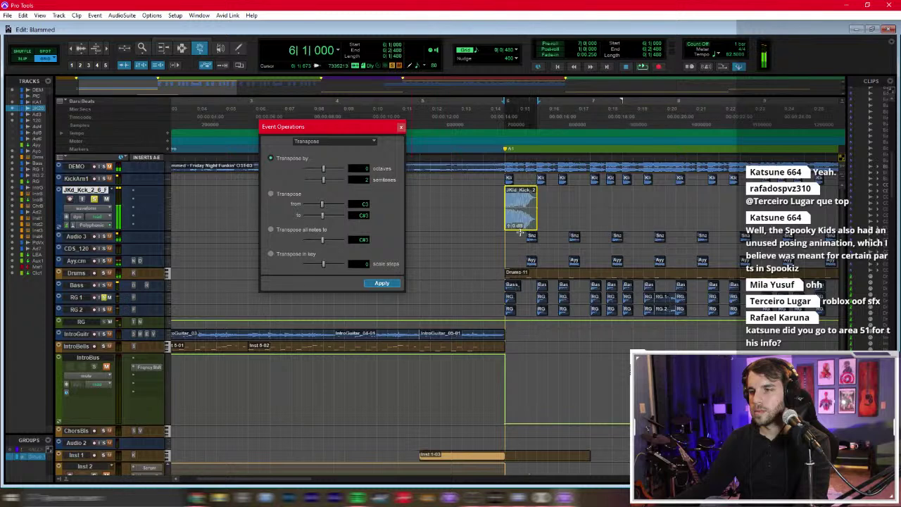
Step: Shorten the kick clip with time compression so it ends at 6|1|705, audition it, and close Event Operations
key("ctrl+]")
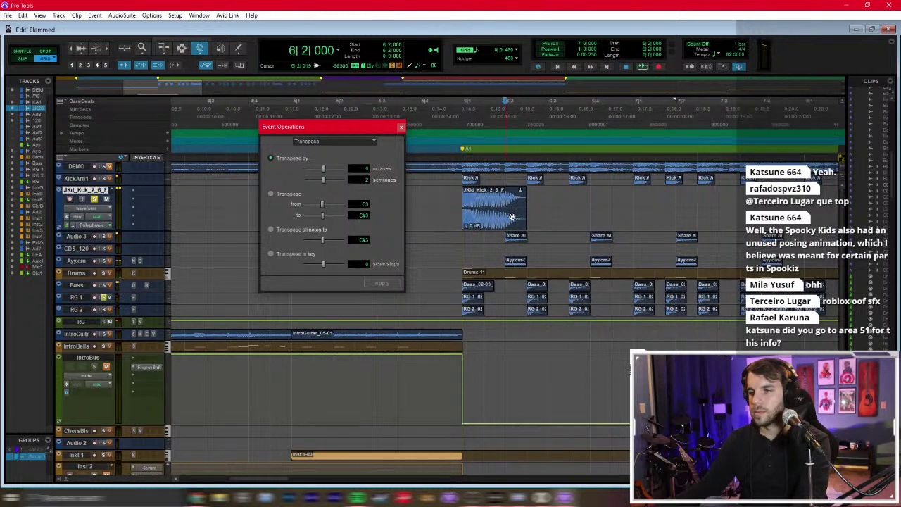
left_click_drag(524, 211, 509, 211)
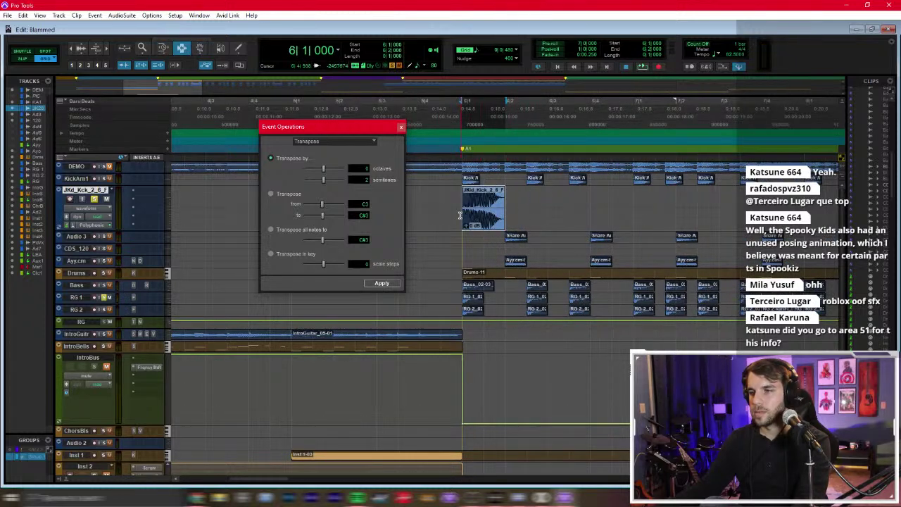
key("space")
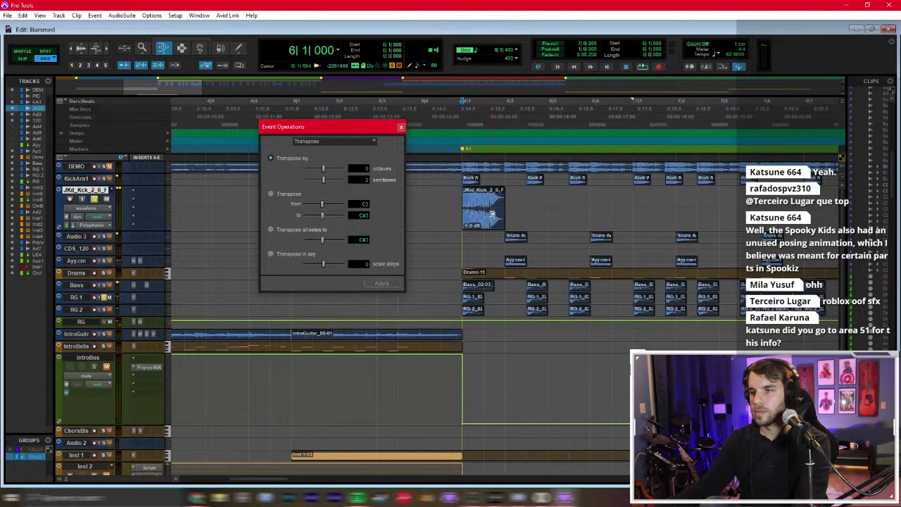
left_click_drag(493, 214, 481, 222)
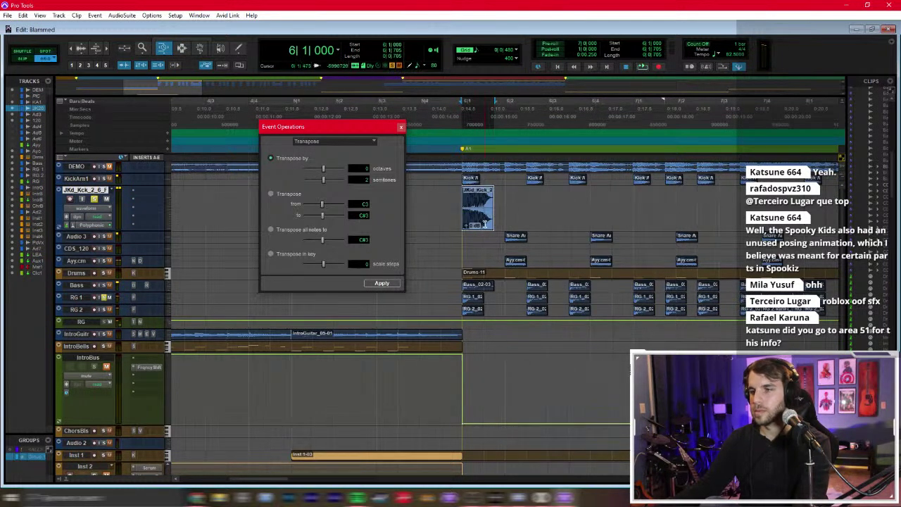
key("space")
key("ctrl+w")
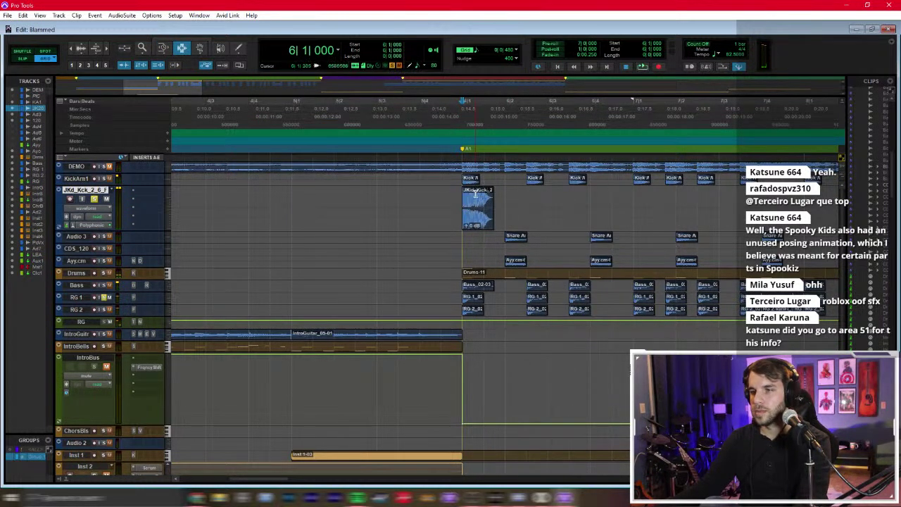
Step: Copy the kick clip to 6|2|480, 6|3|480 and 7|1|000 to match the KickArm1 hits
key("ctrl+d")
key("ctrl+d")
left_click(636, 213)
key("ctrl+v")
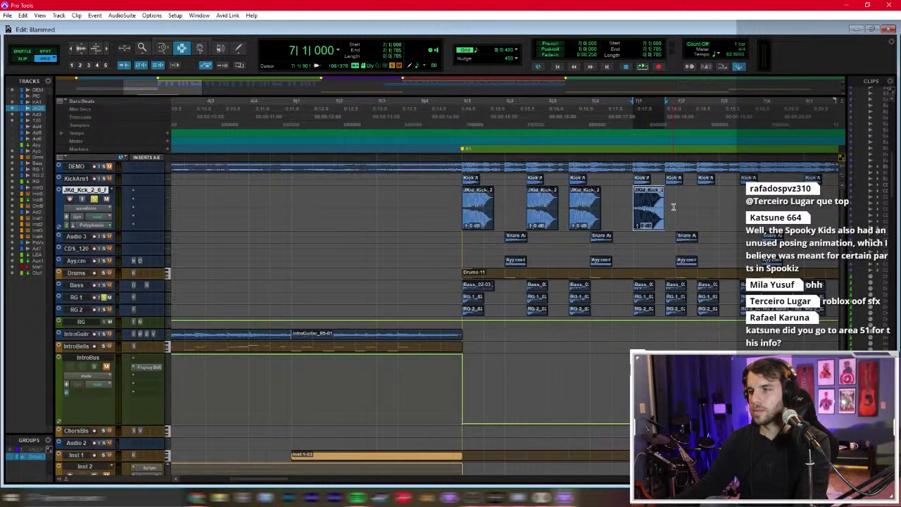
Step: Set the grid to 0|0|240 and paste kick clips under the three remaining KickArm1 hits of bar 7
left_click(504, 50)
left_click(528, 89)
left_click(662, 204)
key("ctrl+v")
key("ctrl+d")
left_click(736, 204)
key("ctrl+v")
Step: Paste kick clips under the three KickArm1 hits of bar 8, ending with the one at 8|3|480
scroll(734, 203, "right", 3)
left_click(601, 209)
key("ctrl+v")
left_click(659, 212)
key("ctrl+v")
left_click(710, 202)
key("ctrl+v")
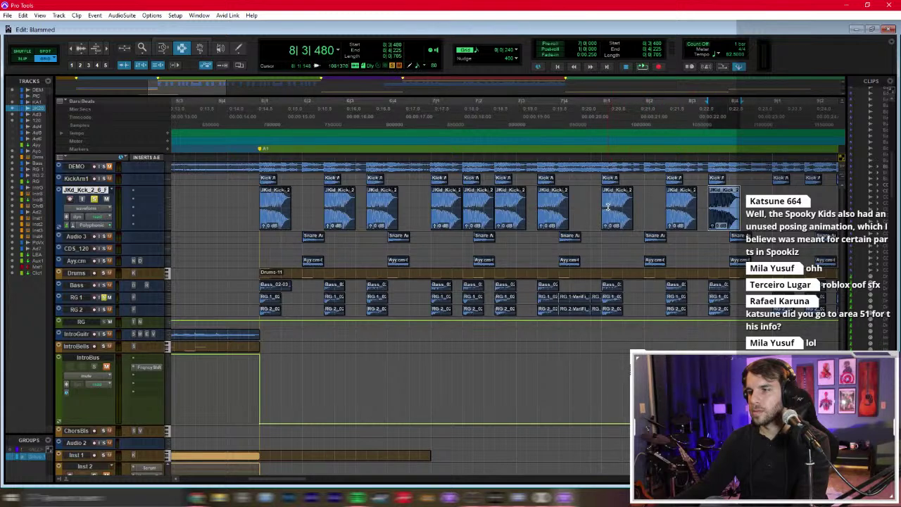
Step: Transpose the three kick clips of bar 8 by 2 semitones and audition them
left_click(608, 206)
left_click(724, 207, "shift")
key("alt+0")
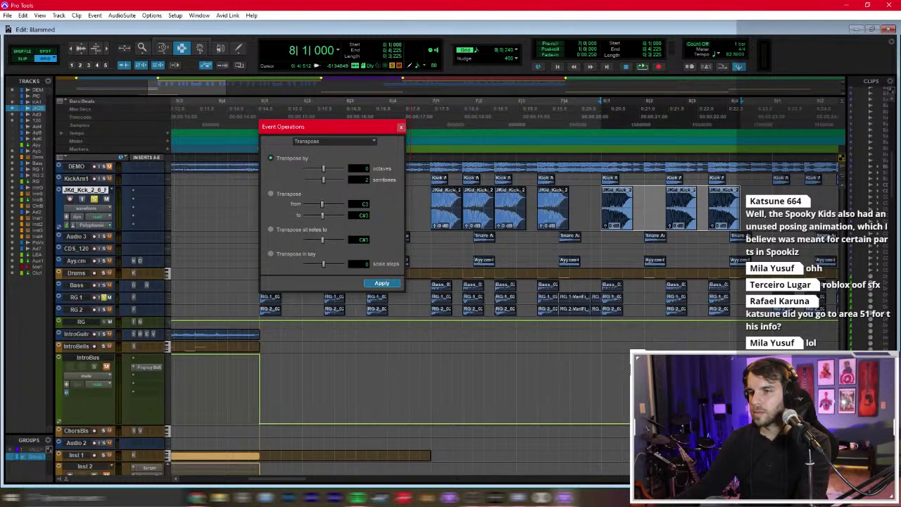
key("Return")
key("space")
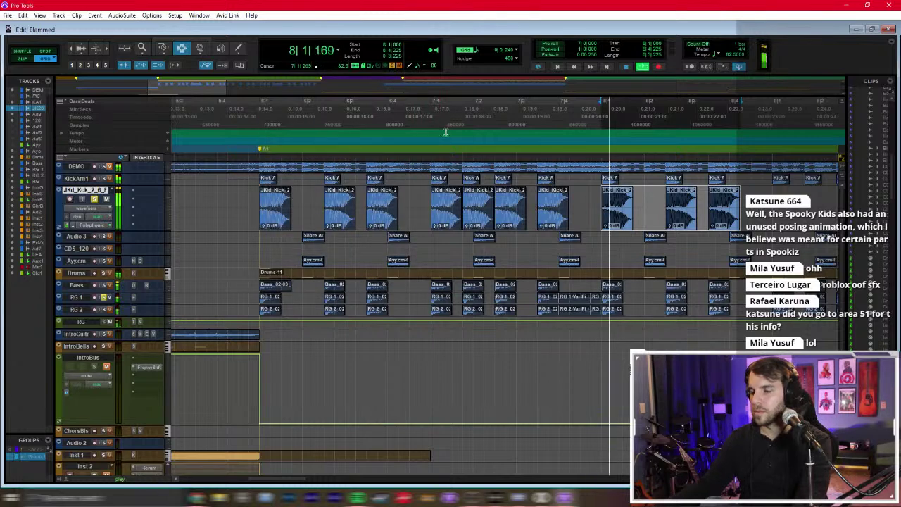
Step: Paste kick clips under the four KickArm1 hits of bar 9, at 9|1|000, 9|1|720, 9|2|480 and 9|3|480
left_click(502, 204)
key("space")
key("ctrl+v")
left_click(535, 205)
key("ctrl+v")
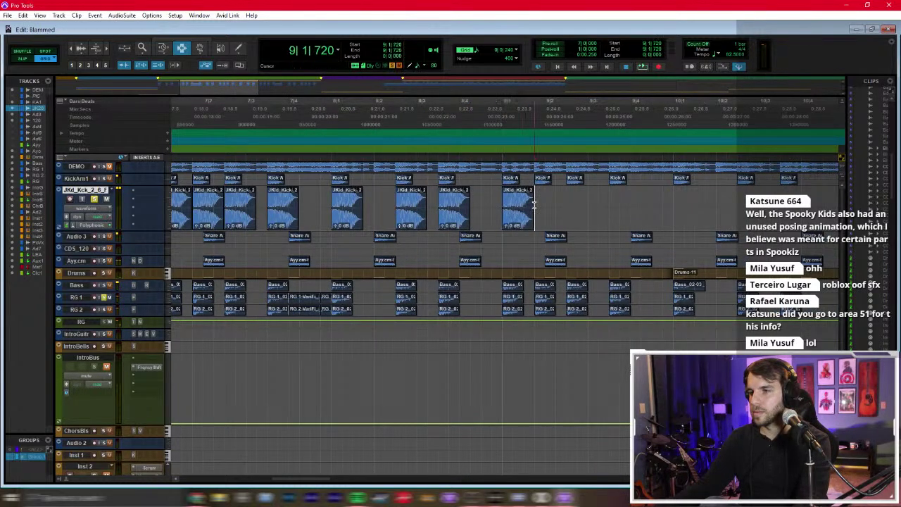
left_click(567, 205)
key("ctrl+v")
left_click(609, 205)
key("ctrl+v")
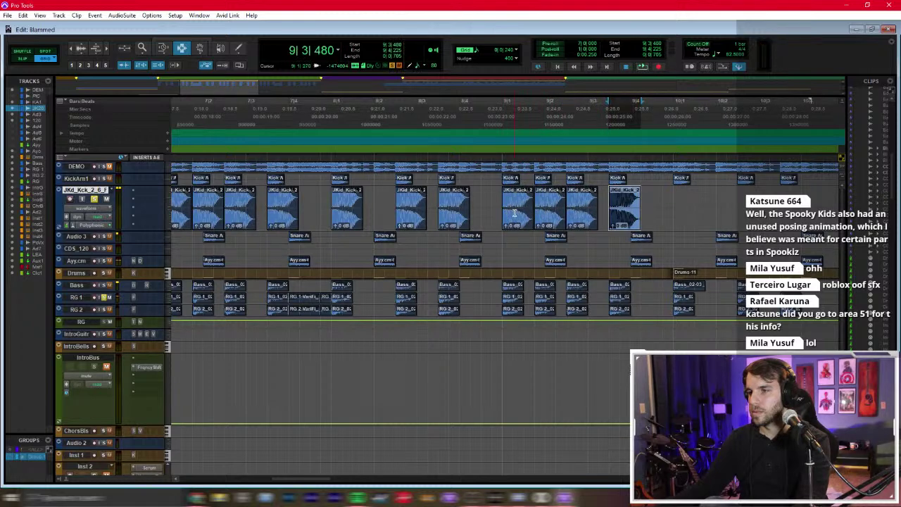
Step: Transpose the four kick clips of bar 9 by -2 semitones and the last two by a further -1 semitone
left_click(515, 207)
left_click(550, 208, "shift")
key("alt+t")
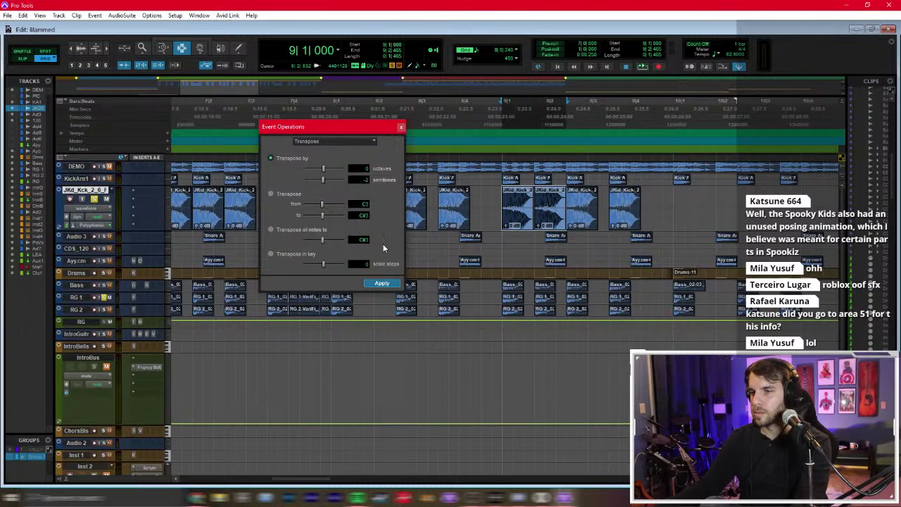
left_click(643, 209, "shift")
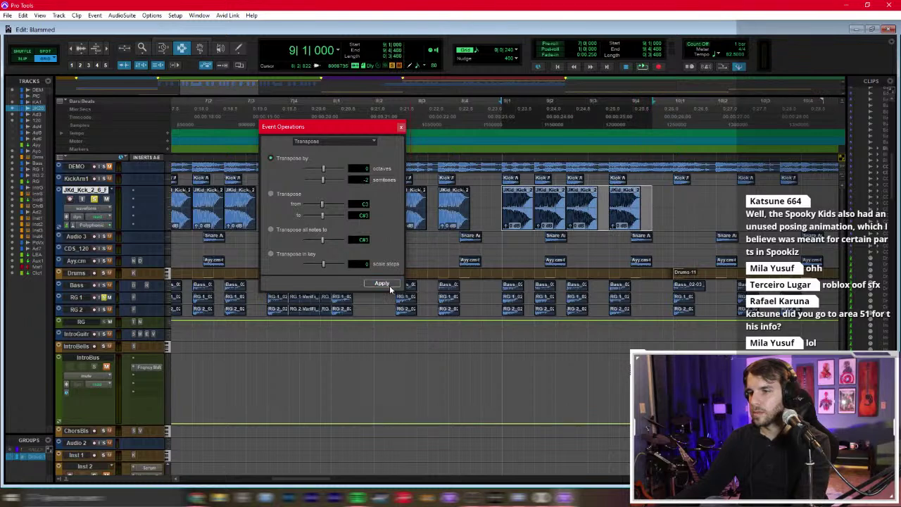
left_click_drag(566, 206, 645, 205)
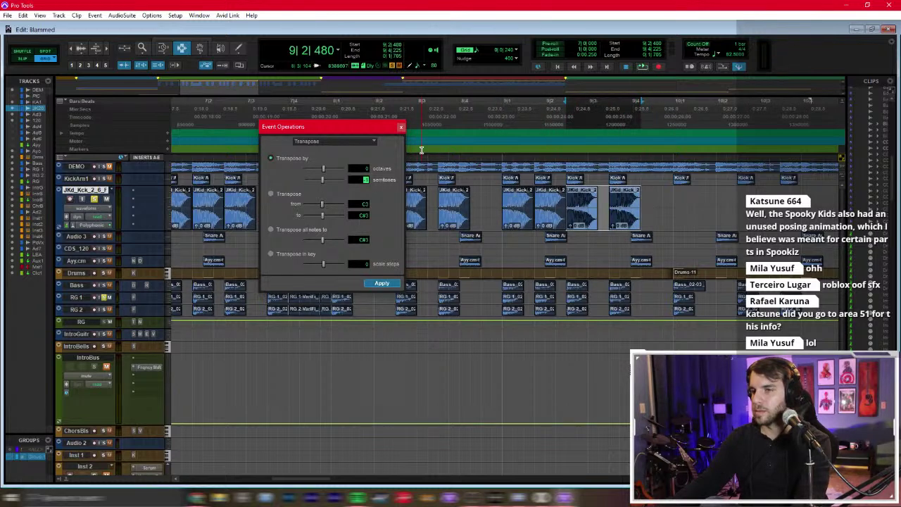
key("Escape")
Step: Play from the A1 marker and insert MicroShift with its default settings on the kick sample track
key("space")
key("period")
key("1")
key("period")
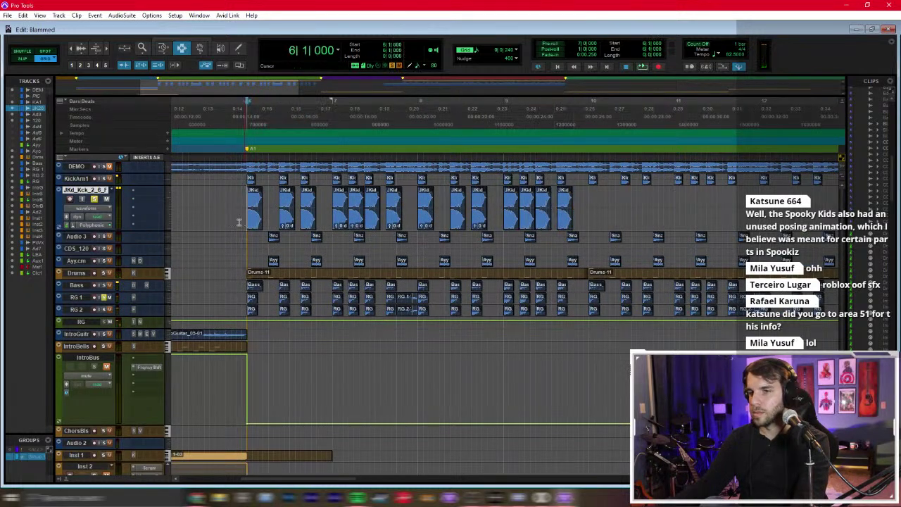
left_click(134, 190)
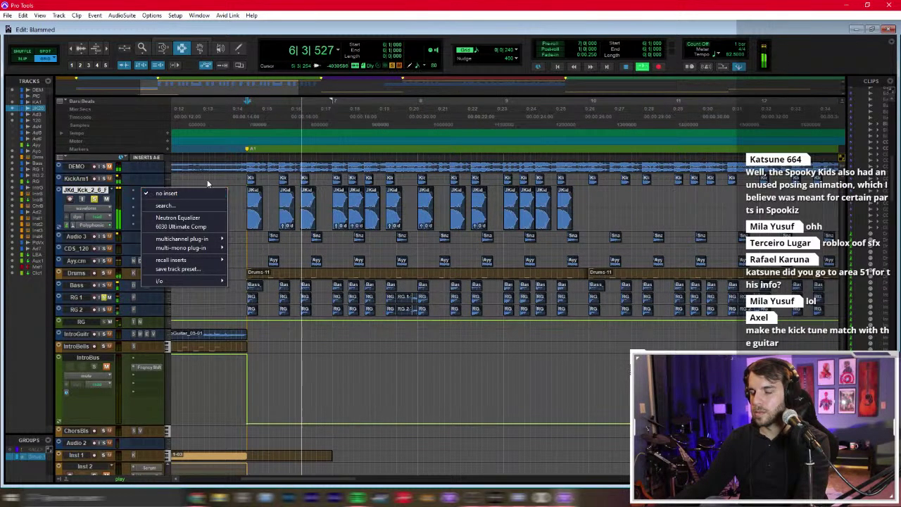
type("mic")
key("Return")
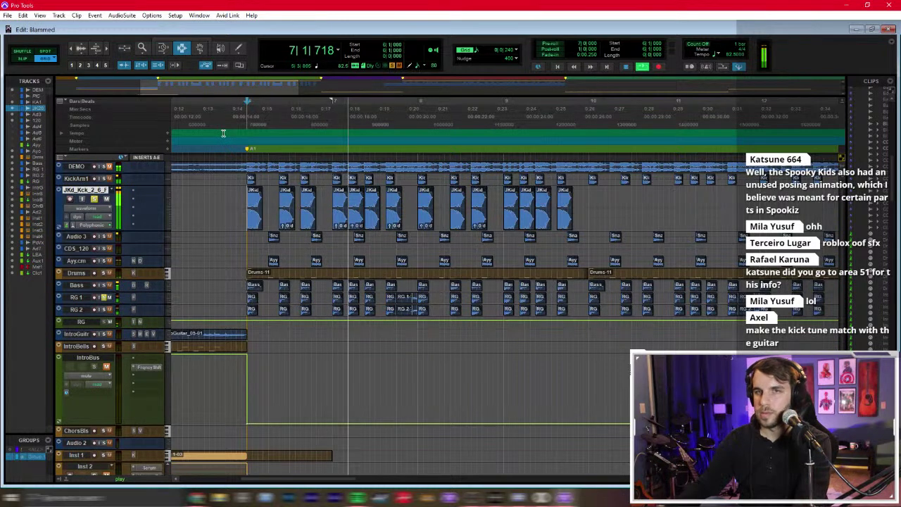
left_click_drag(261, 196, 251, 235)
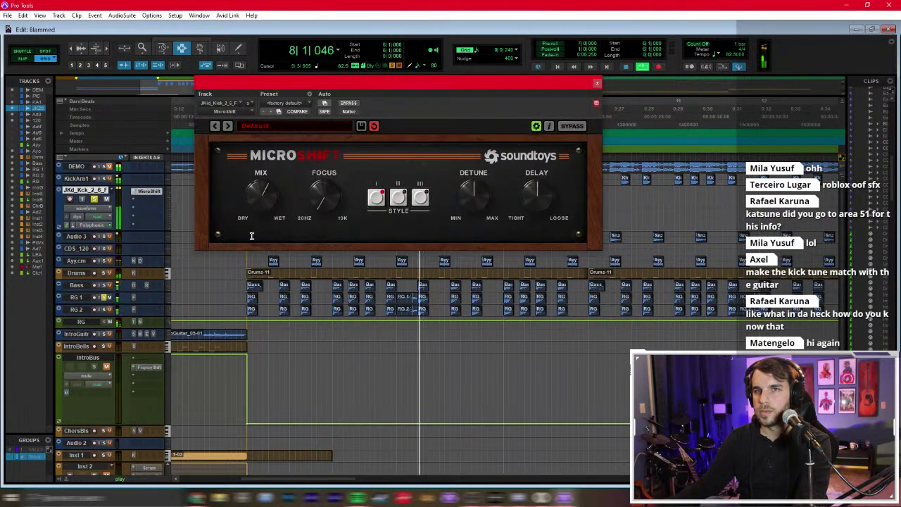
left_click(597, 83)
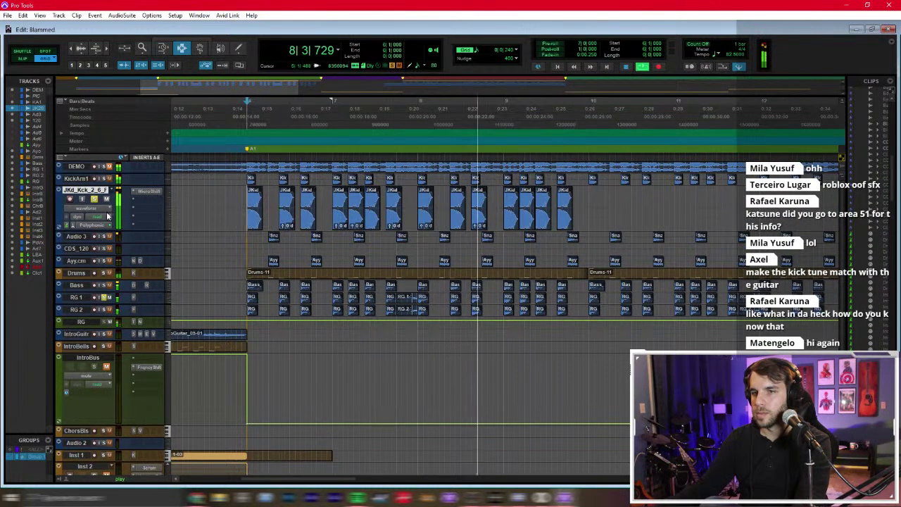
Step: Insert Neutron Equalizer after MicroShift and play the kick clips selected from 6|1|000 to 10|1|000
left_click(134, 199)
left_click(180, 228)
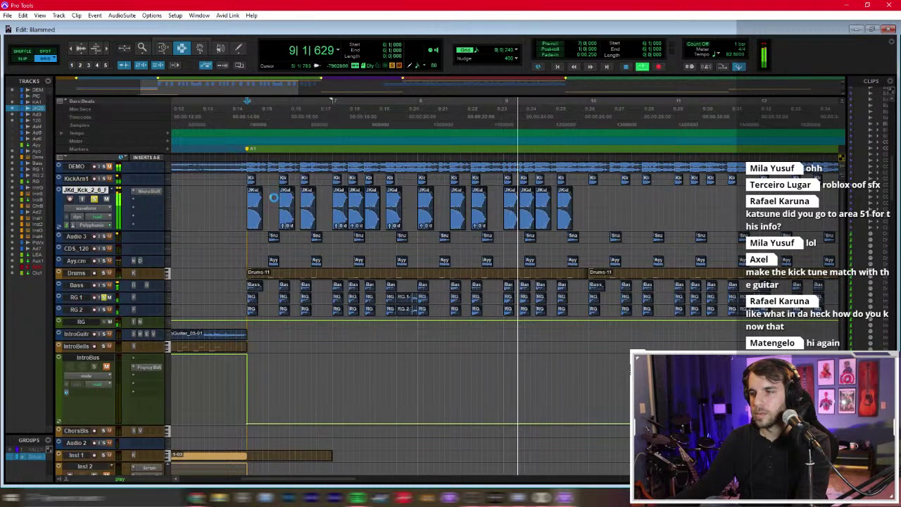
key("space")
left_click_drag(412, 83, 563, 261)
left_click(579, 204, "shift")
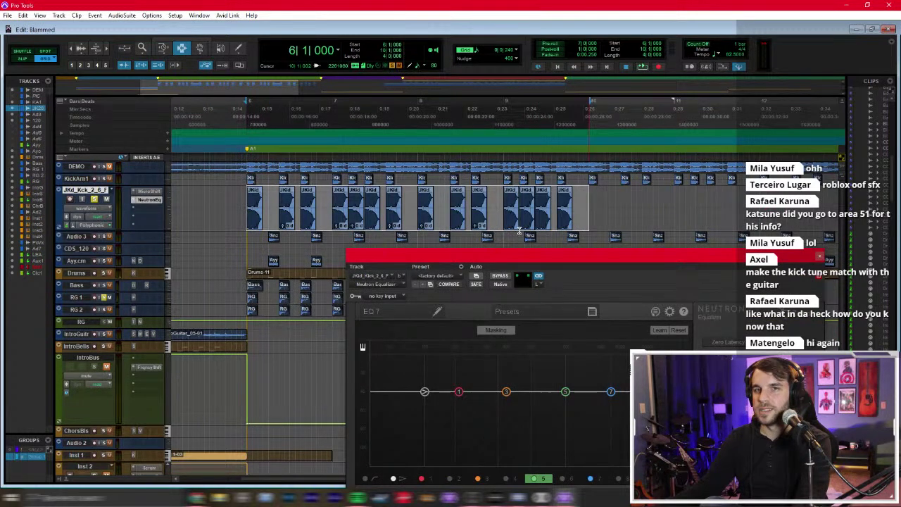
key("space")
left_click_drag(484, 258, 464, 133)
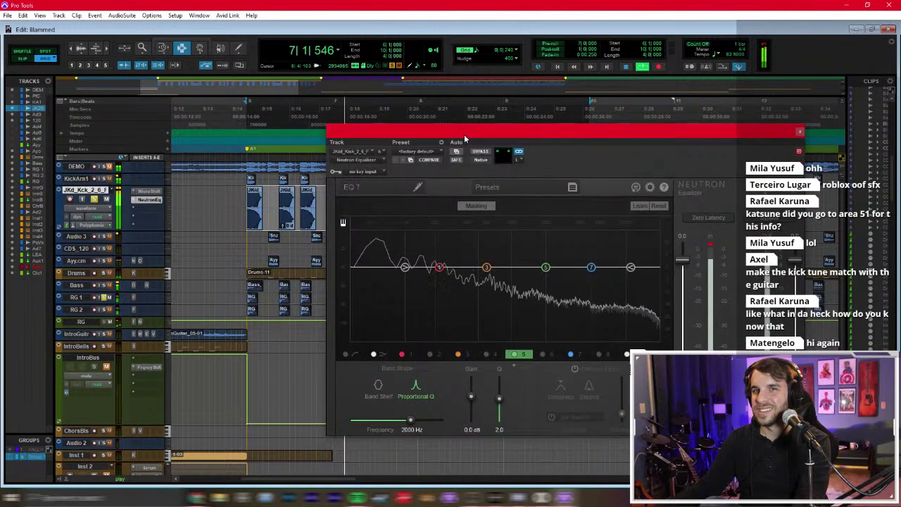
Step: Cut the kick's highs with the equalizer's high shelf at 6812 Hz and -5.9 dB, and audition the result
left_click_drag(630, 268, 604, 283)
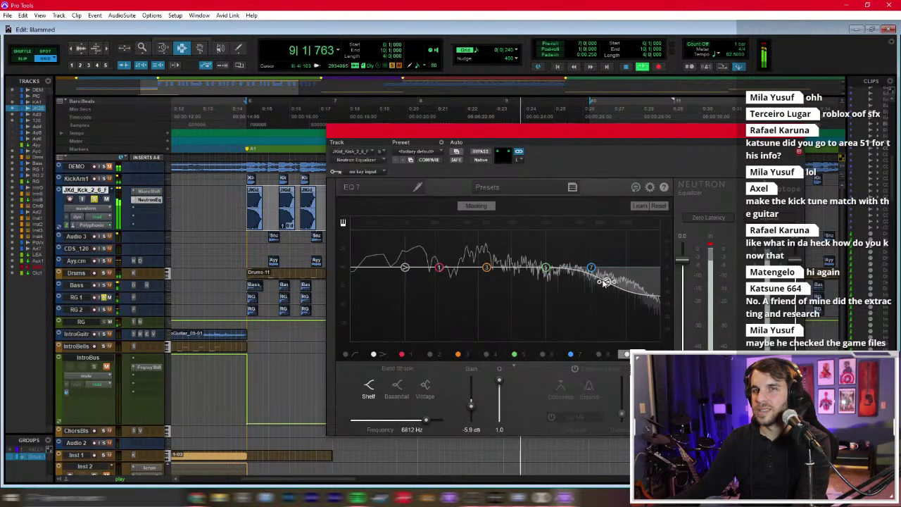
key("space")
key("space")
key("space")
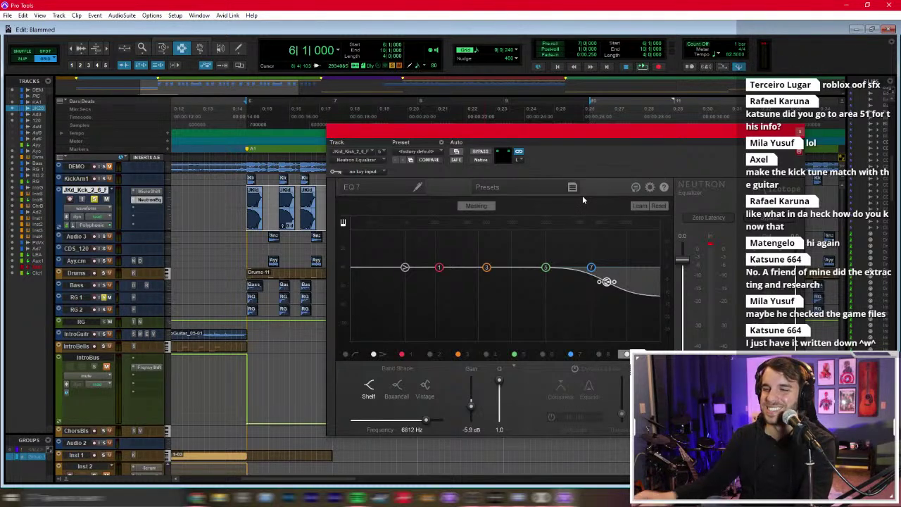
key("space")
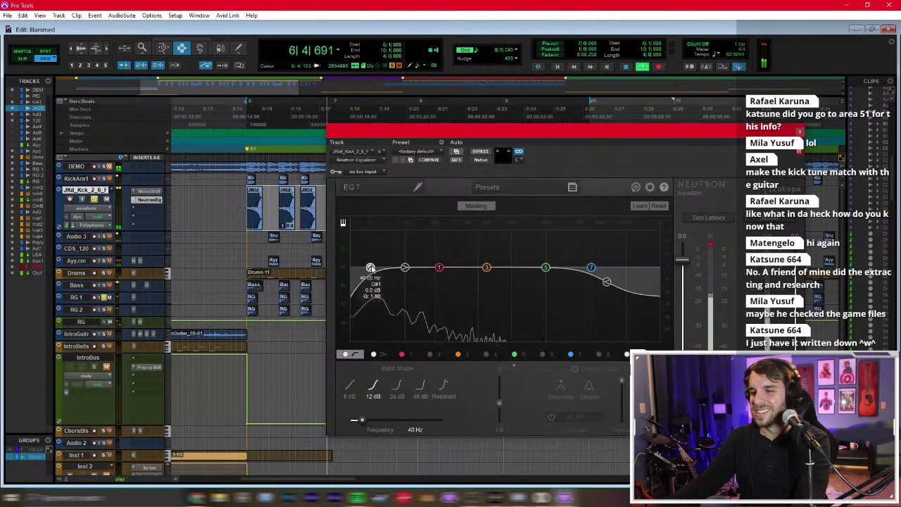
Step: Enable a Resonant low-cut filter in the kick's equalizer at 108 Hz with a Q of 4.3
left_click(406, 267)
left_click_drag(410, 265, 378, 268)
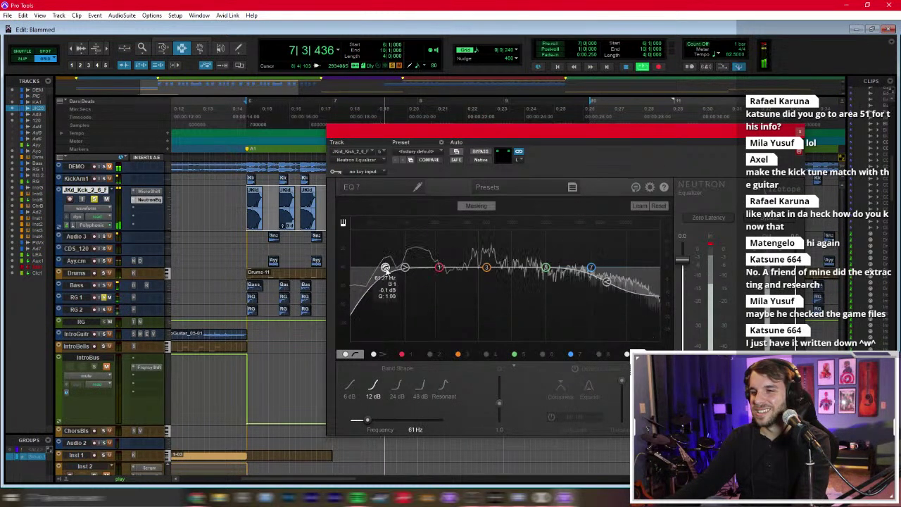
left_click(443, 384)
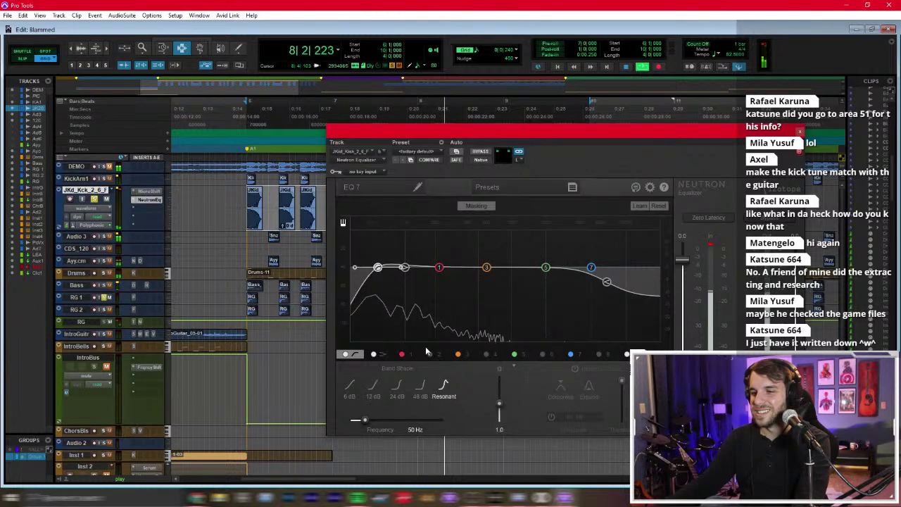
scroll(404, 272, "up", 3)
left_click_drag(403, 272, 429, 275)
scroll(422, 271, "up", 3)
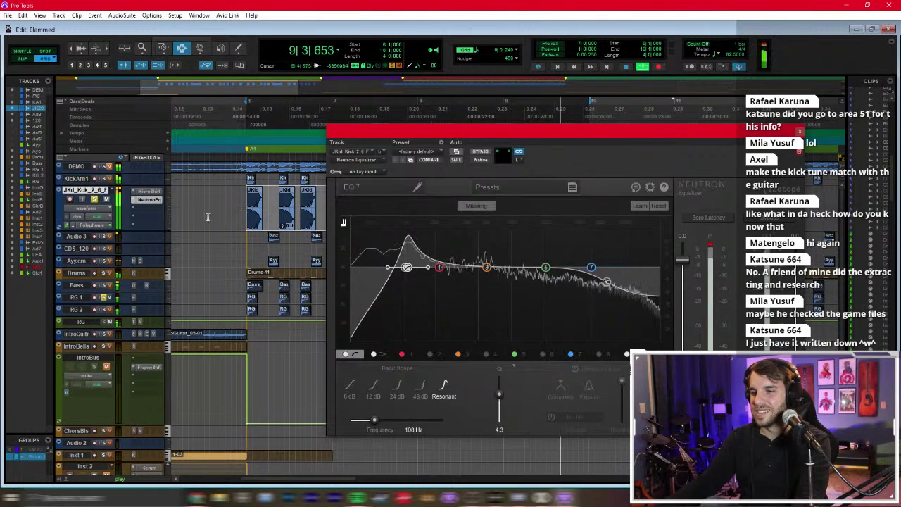
Step: Insert Decapitator with default settings as the kick track's third plug-in, audition it and close its window
left_click(160, 212)
type("sa")
key("BackSpace")
key("BackSpace")
key("Escape")
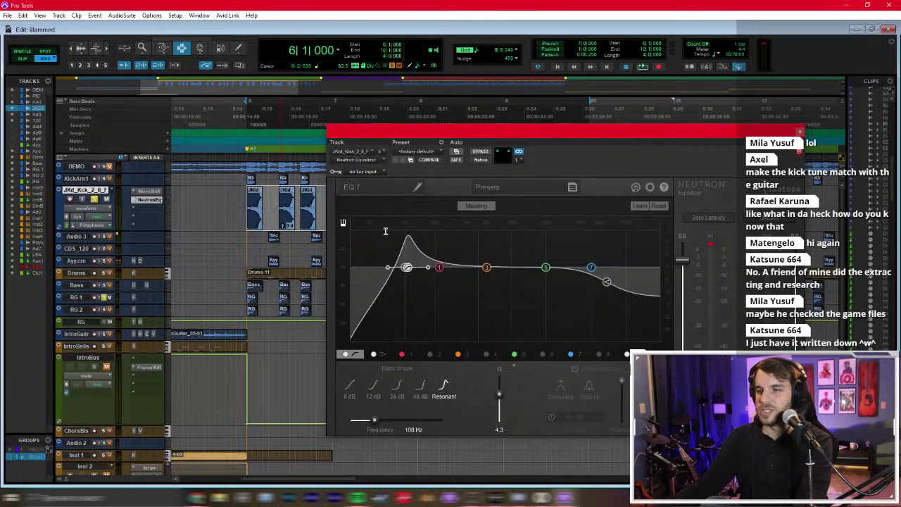
key("space")
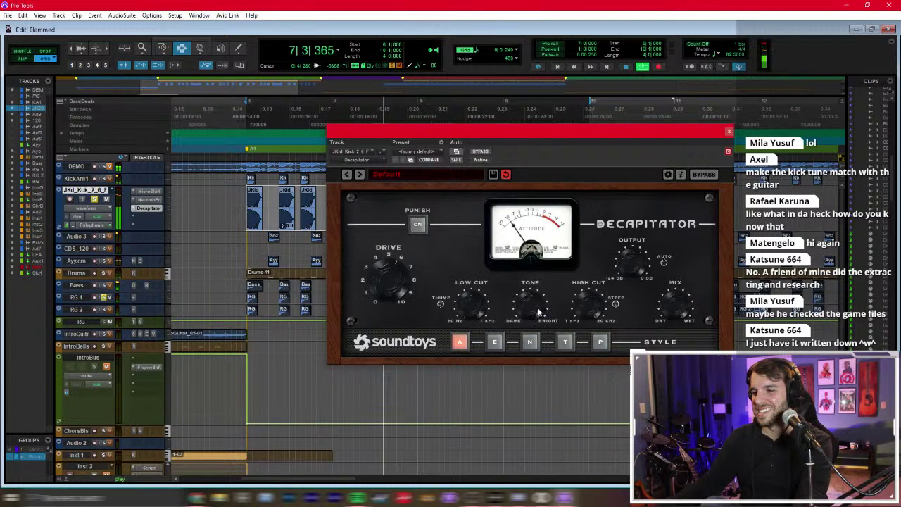
left_click(729, 131)
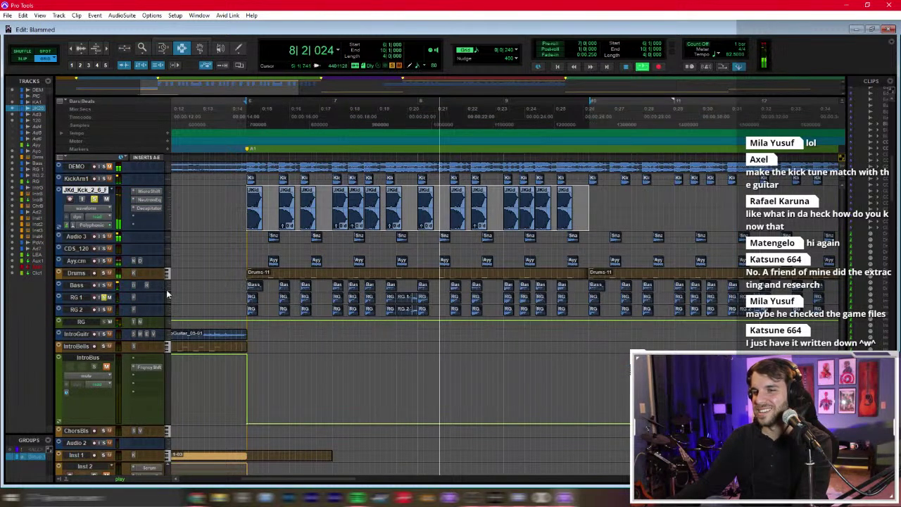
Step: Select the tracks from KickArm1 through RG 2, clear the solos and audition section A1
left_click(78, 310)
left_click(99, 181)
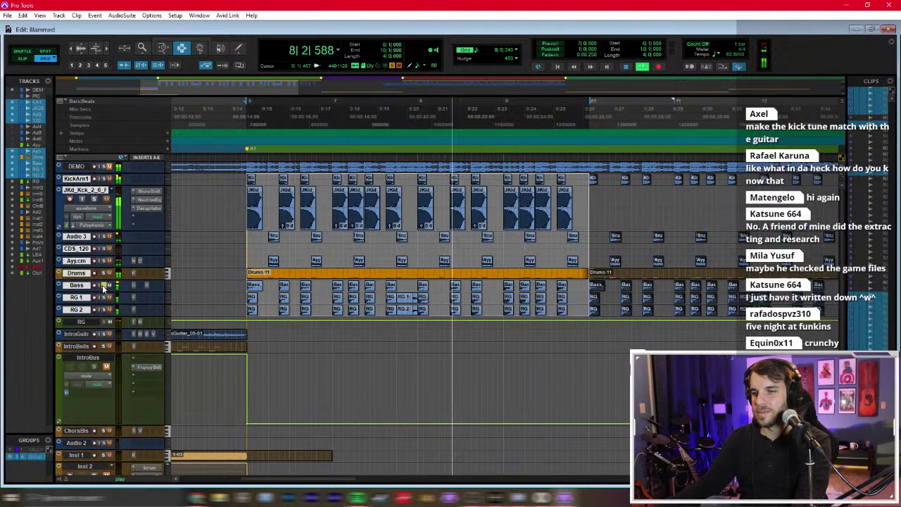
key("space")
Step: Consolidate the kick clips from 6|1|000 to 10|1|000 into a single clip
left_click(246, 205)
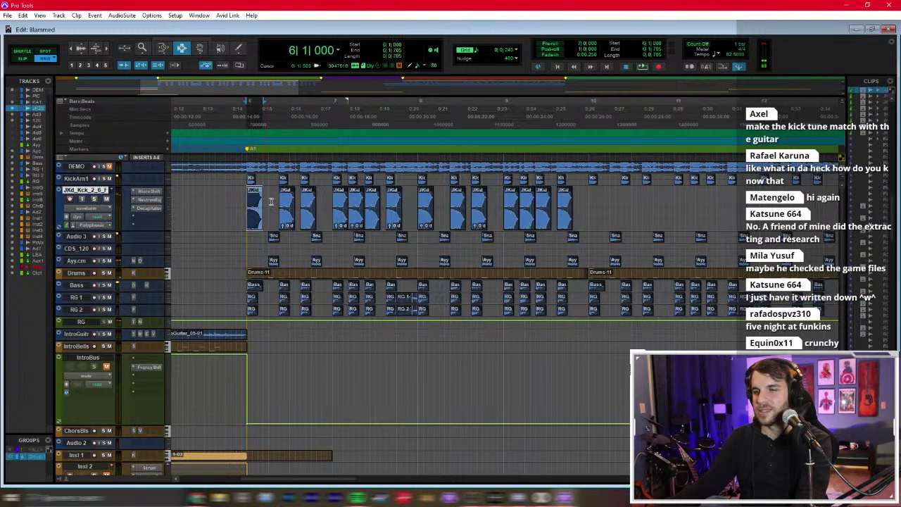
left_click(588, 196, "shift")
key("alt+t")
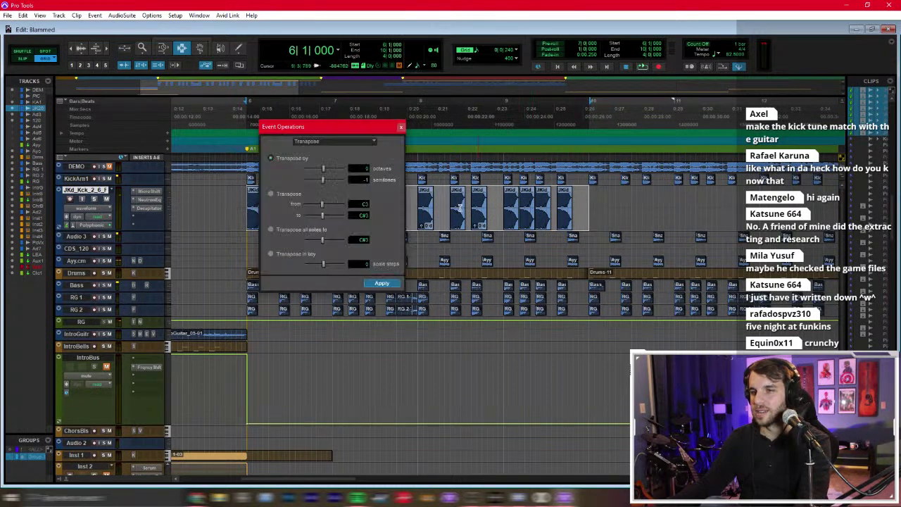
left_click(403, 129)
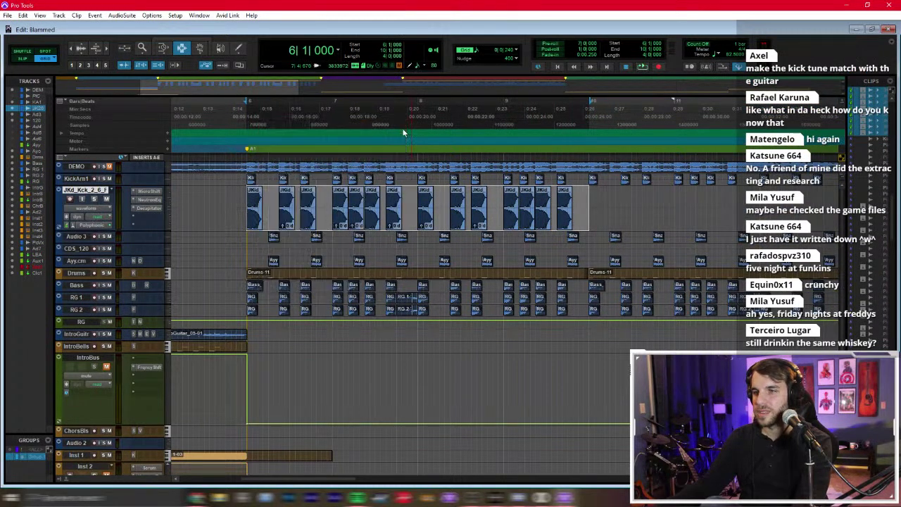
key("alt+shift+3")
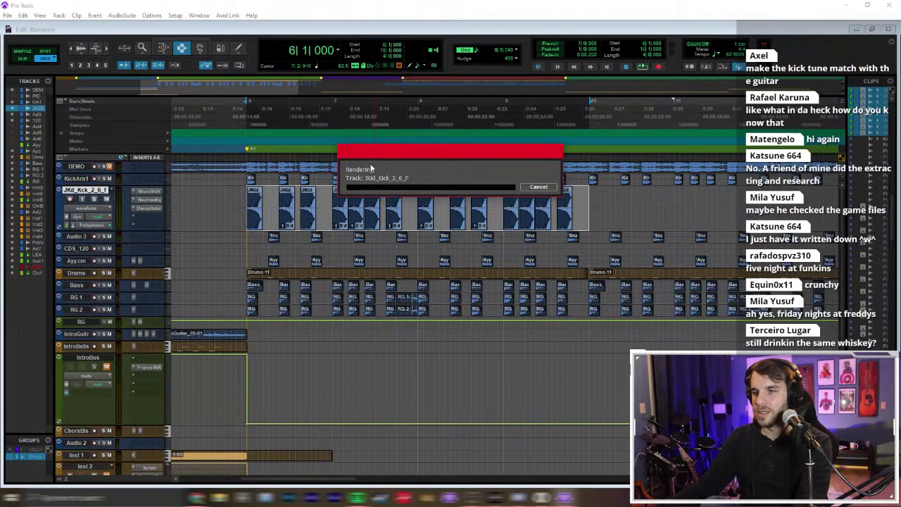
Step: Open the consolidated kick clip's Elastic Properties and play it with the kick and Bass tracks soloed
double_click(345, 202)
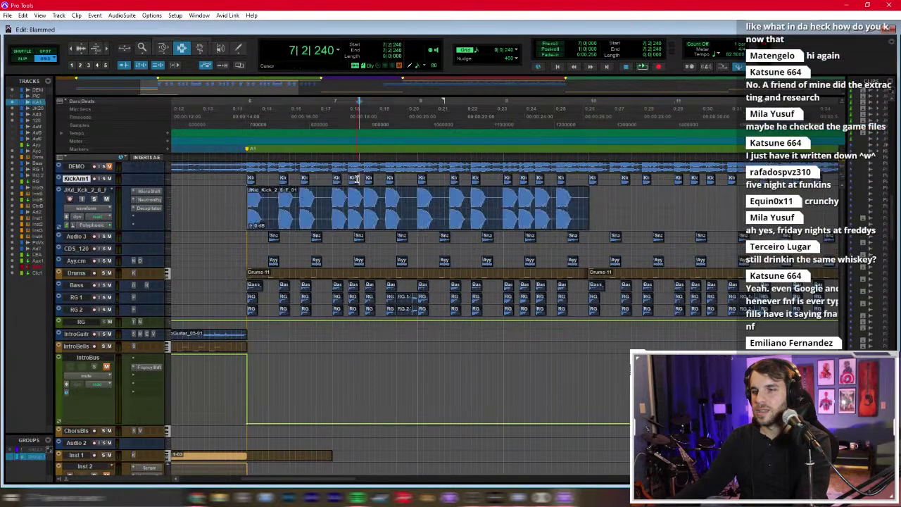
key("alt+KP_5")
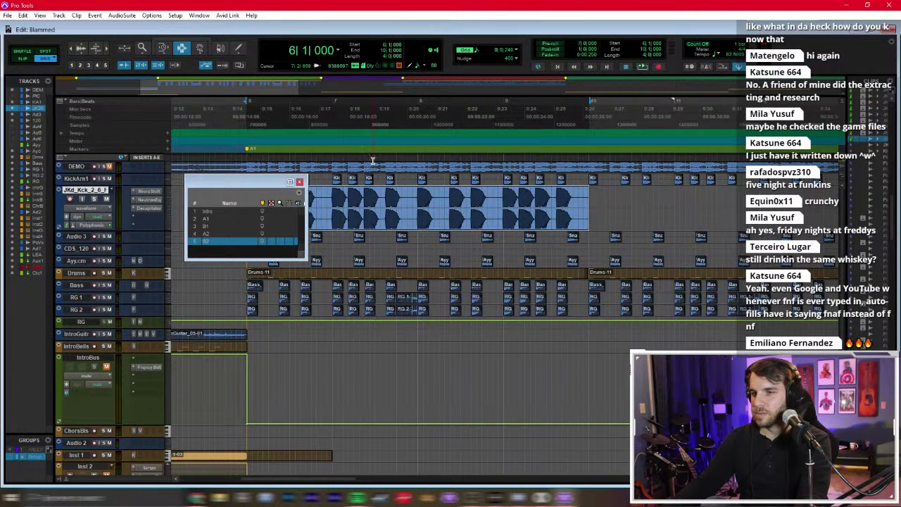
left_click(102, 284)
key("space")
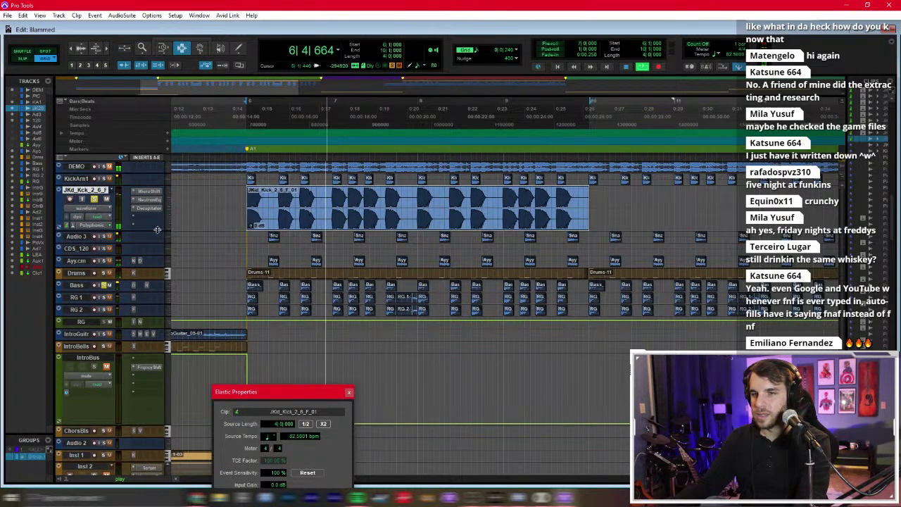
Step: Show the mixer and set the consolidated kick clip's pitch shift to -99 cents in Elastic Properties
key("ctrl+equal")
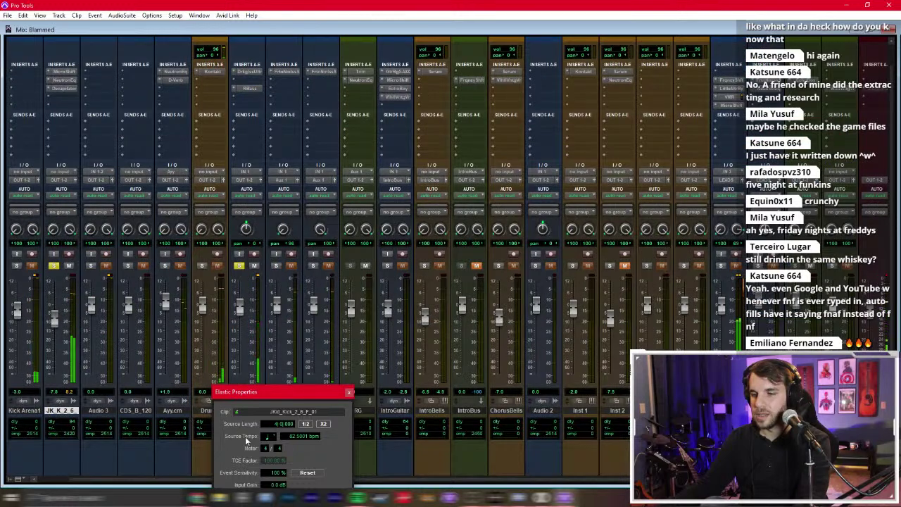
left_click_drag(267, 391, 293, 306)
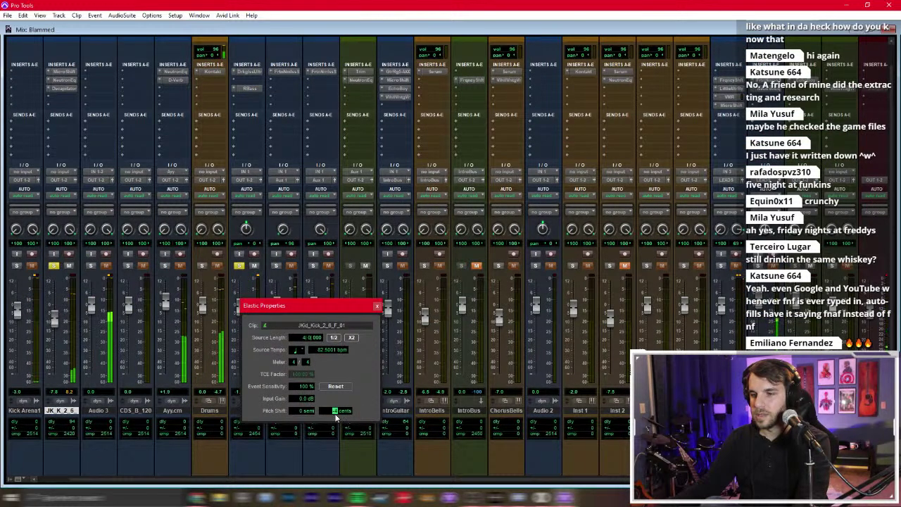
type("-99")
key("Return")
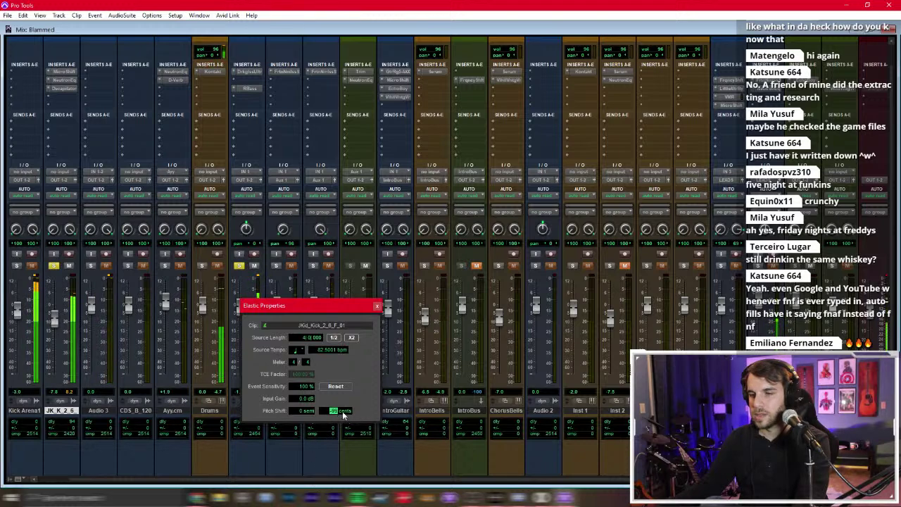
Step: Set the consolidated kick clip's pitch shift to -1 semitone and close Elastic Properties
scroll(299, 411, "down", 1)
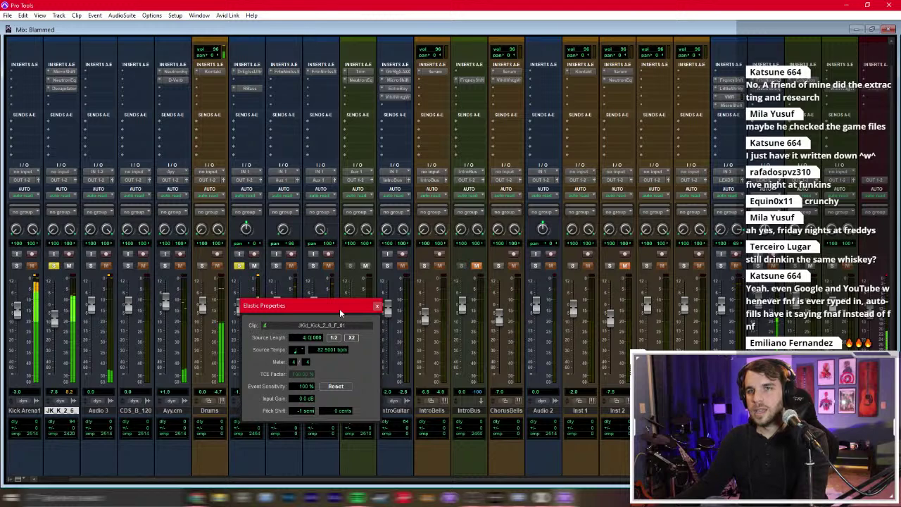
left_click(378, 307)
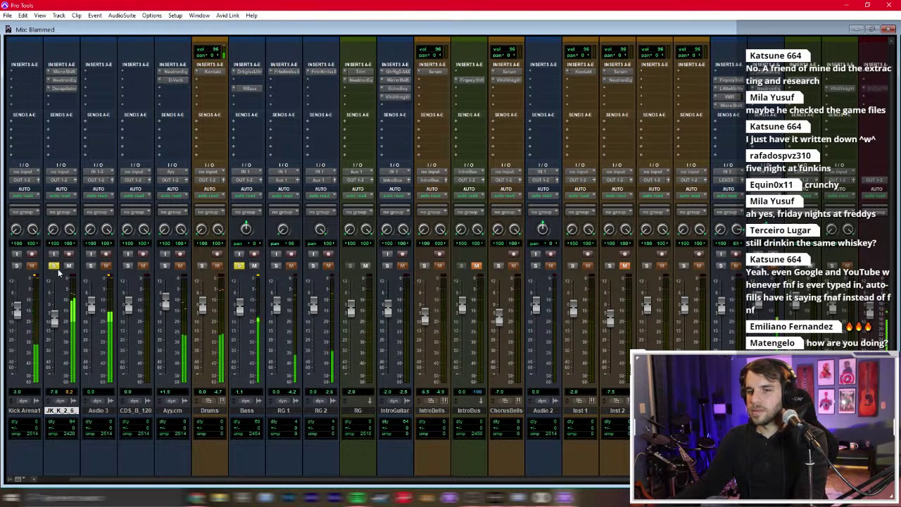
Step: Clear the kick and Bass solos and raise the JK_K_2_6 kick track's level to about -5.7 dB
left_click(239, 266)
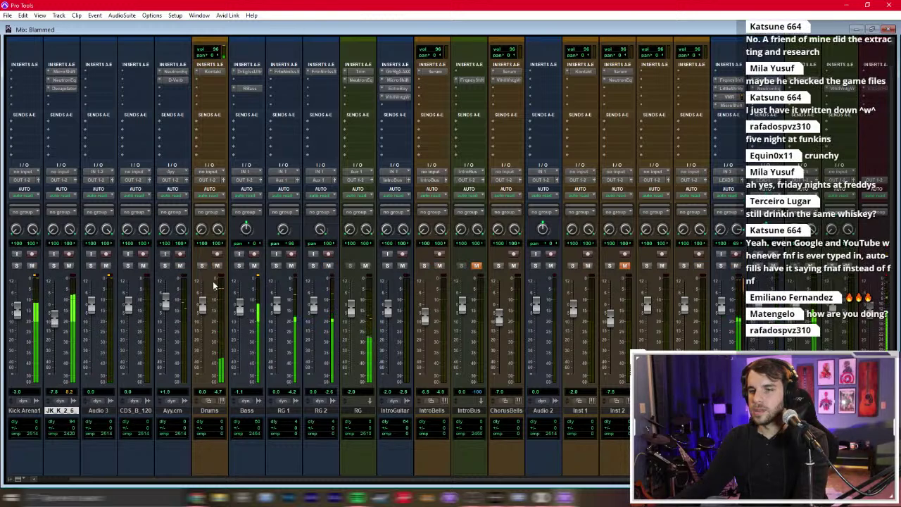
left_click_drag(51, 322, 57, 322)
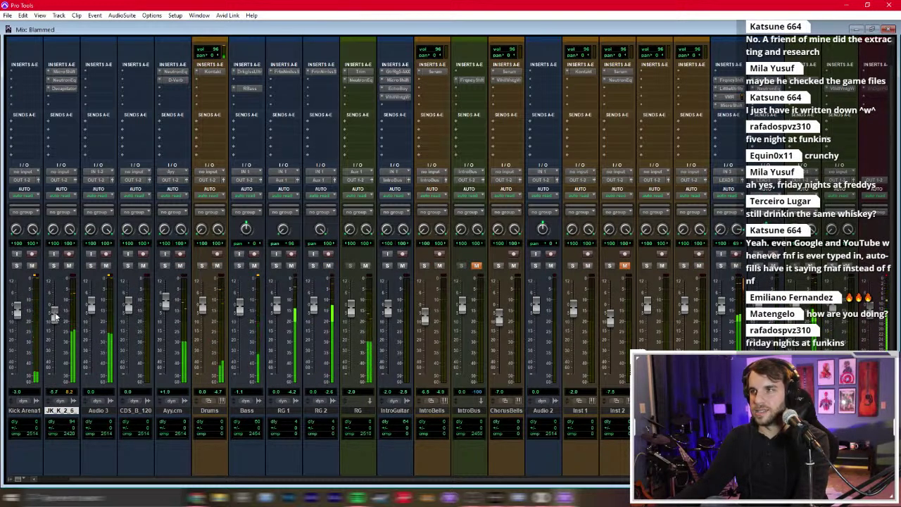
Step: Return to the Edit window and audition the retuned kick with the full mix from 5|3|240 into section A1
key("ctrl+equal")
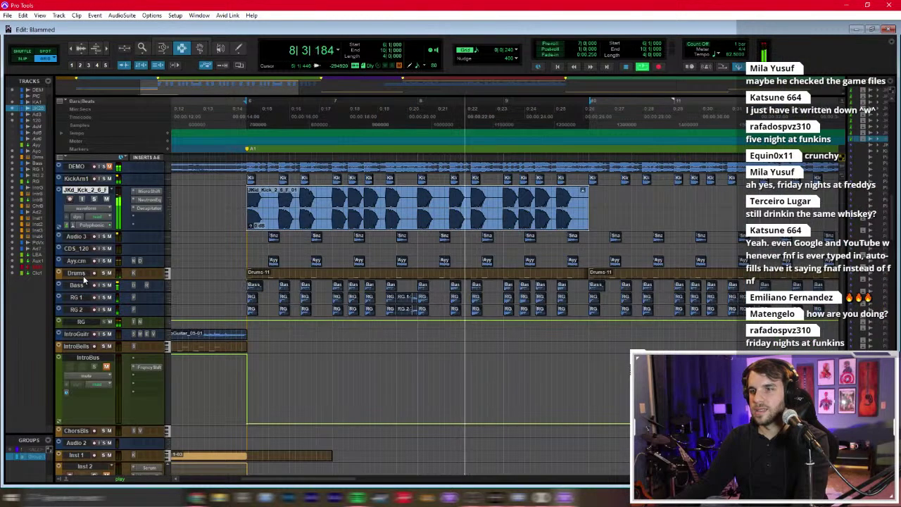
key("ctrl+equal")
left_click_drag(349, 308, 355, 301)
key("ctrl+equal")
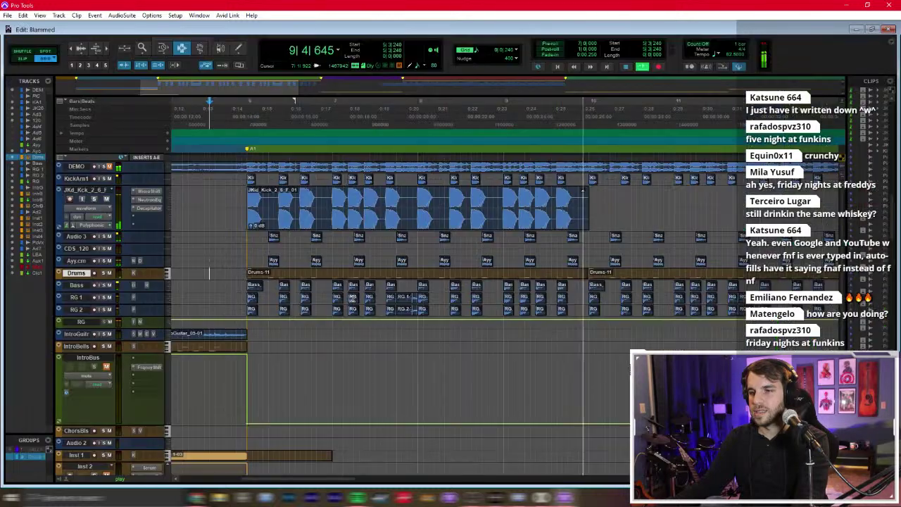
key("ctrl+equal")
key("ctrl+equal")
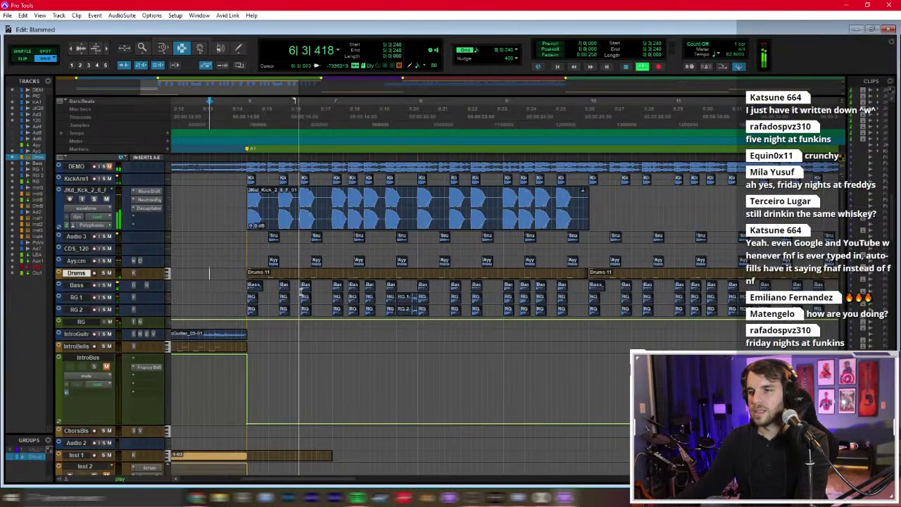
Step: Enlarge the PicoVox track and display its AIR Frequency Shifter frequency automation
scroll(334, 305, "down", 5)
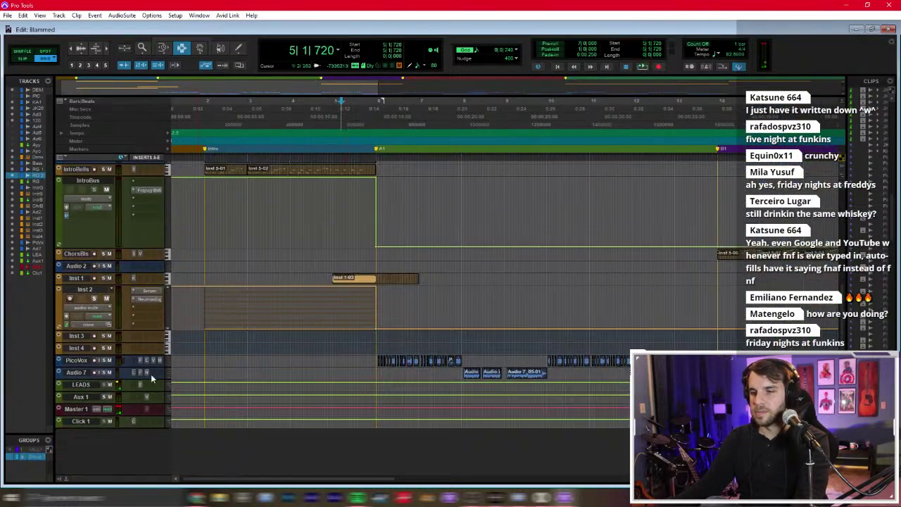
key("ctrl+Up")
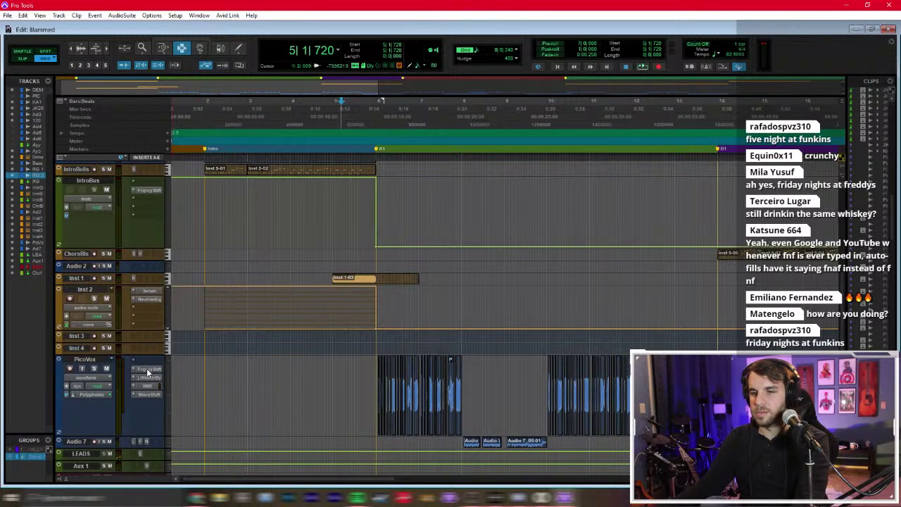
left_click(96, 380)
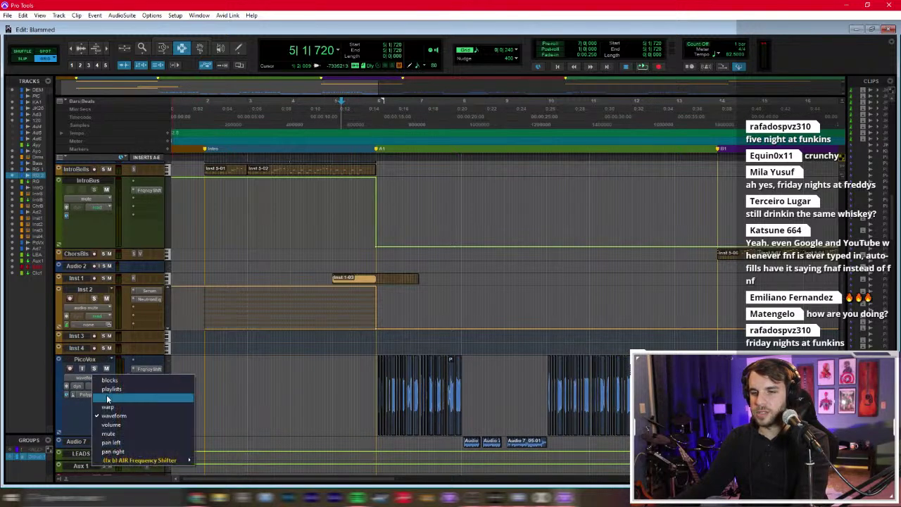
left_click(204, 462)
left_click(168, 373)
left_click(197, 426)
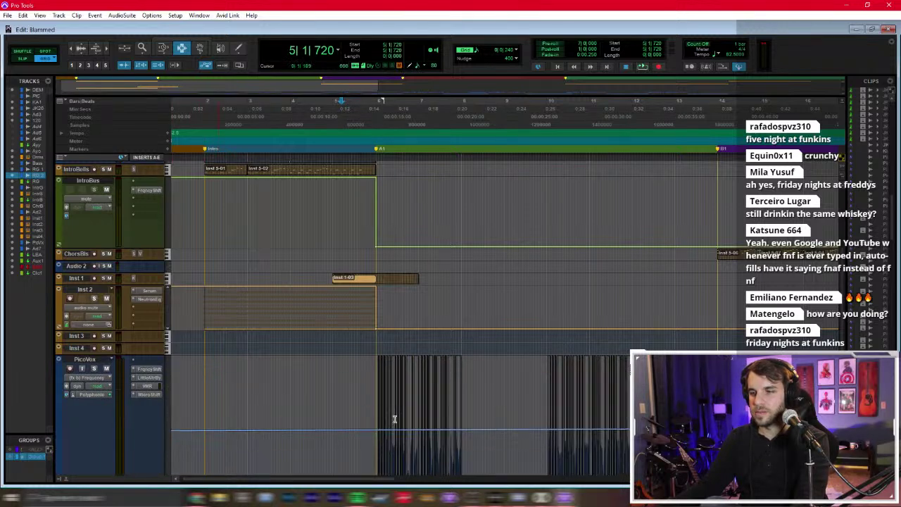
scroll(366, 418, "down", 5)
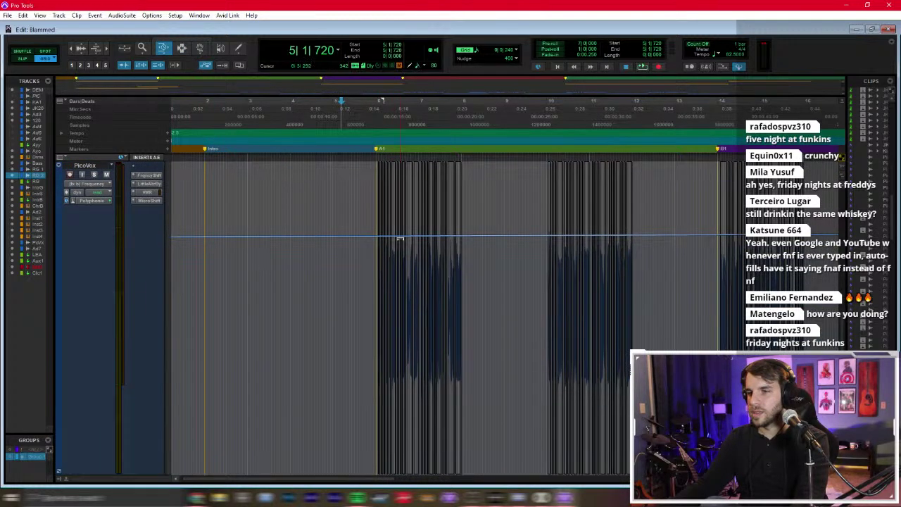
Step: Lower the PicoVox Frequency Shifter automation line slightly and audition the change from the start of section A1
key("space")
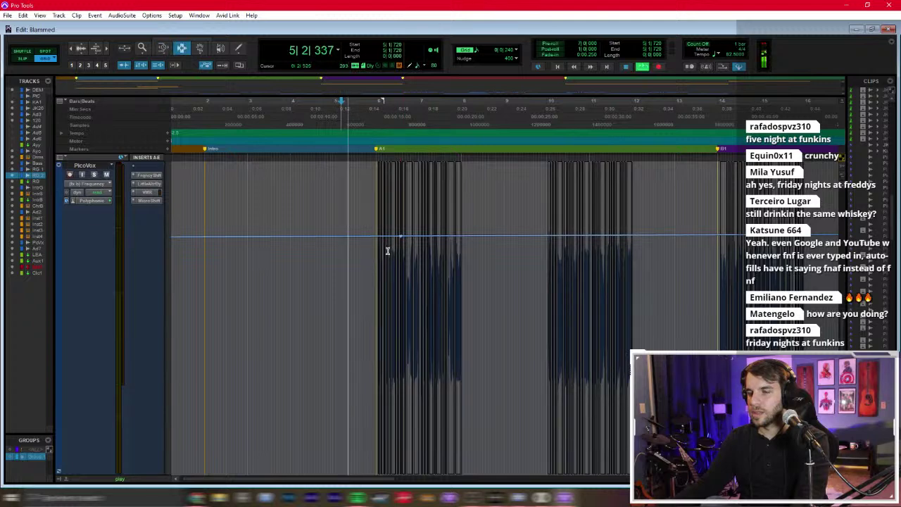
left_click(379, 254)
key("F6")
key("space")
key("space")
key("space")
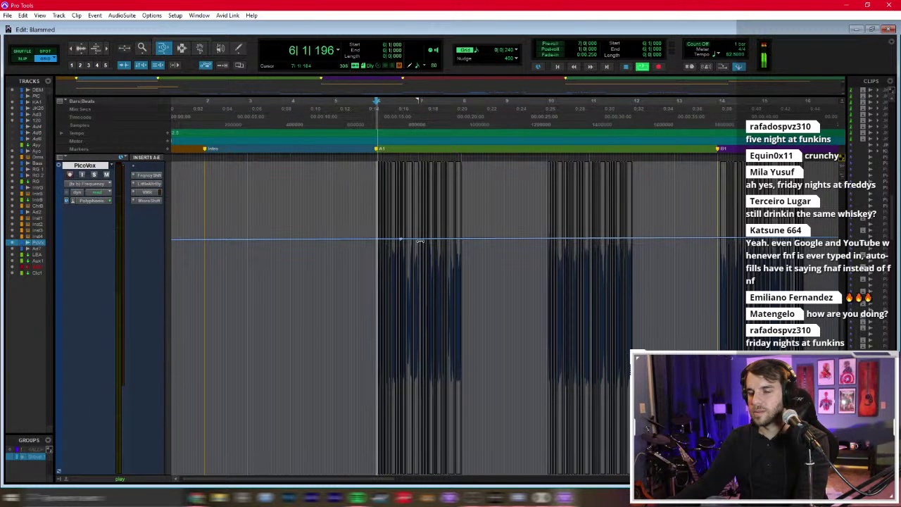
Step: Switch the PicoVox track back to waveform view and play it from 5|3|720
key("F7")
left_click(91, 184)
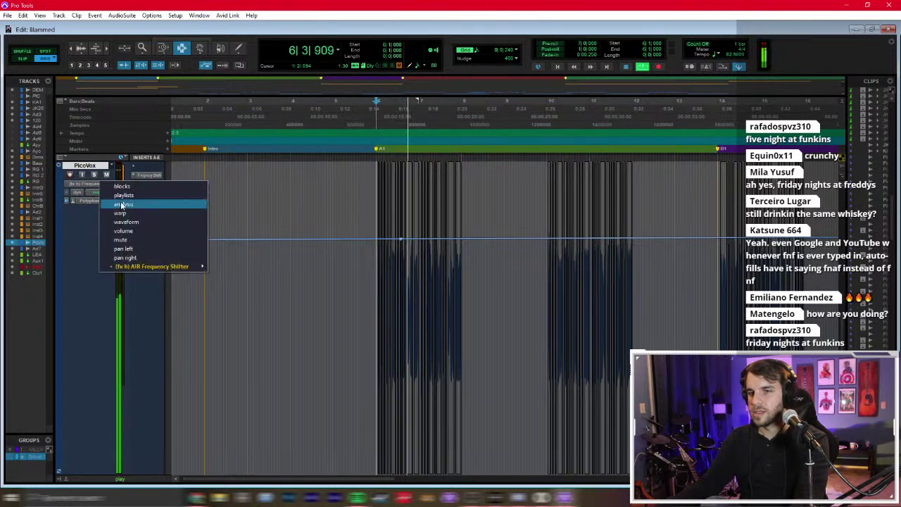
left_click(131, 223)
key("space")
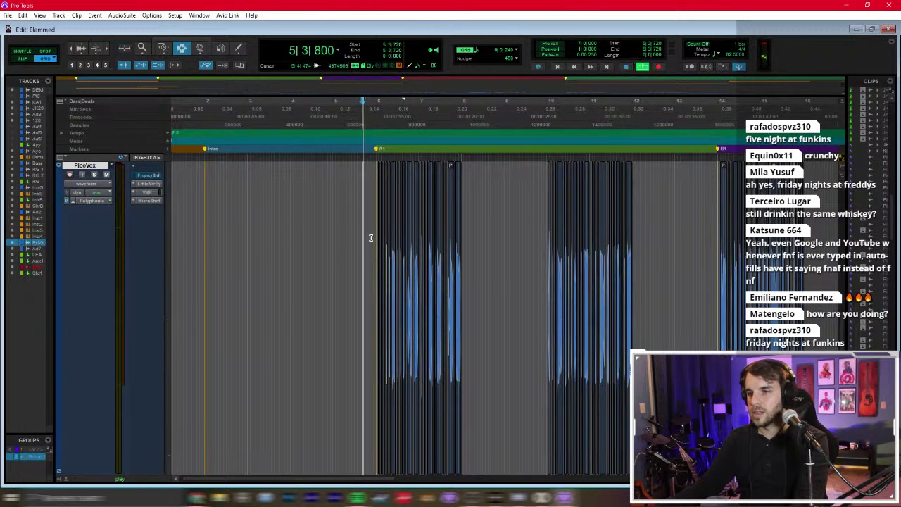
key("space")
Step: Select the PicoVox clips from 6|1|000 to 12|3|720, look at the Transpose event operation and audition the selection
left_click_drag(298, 261, 476, 266)
key("ctrl+[")
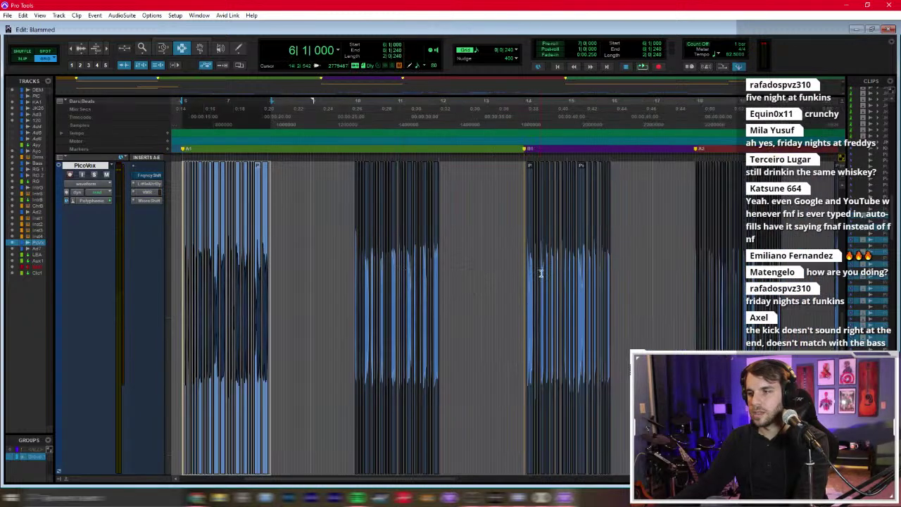
left_click(471, 272, "shift")
key("alt+t")
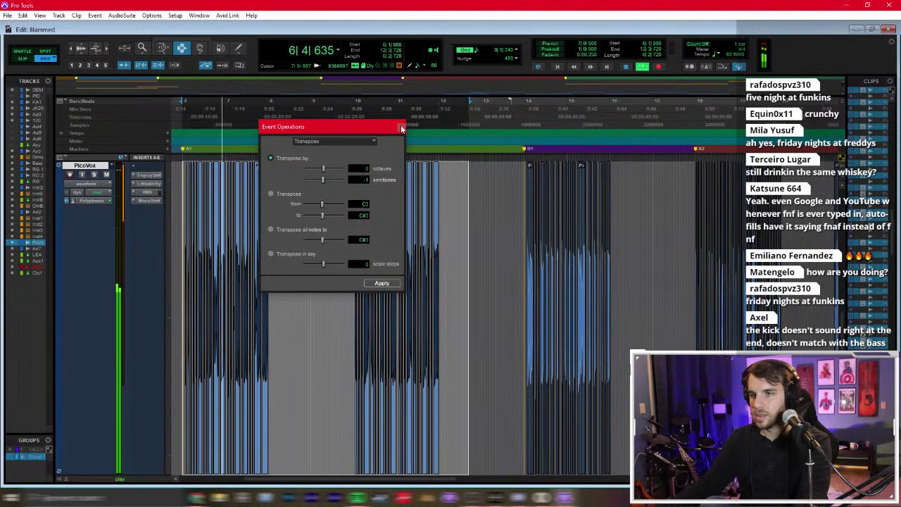
key("Escape")
scroll(317, 178, "left", 5)
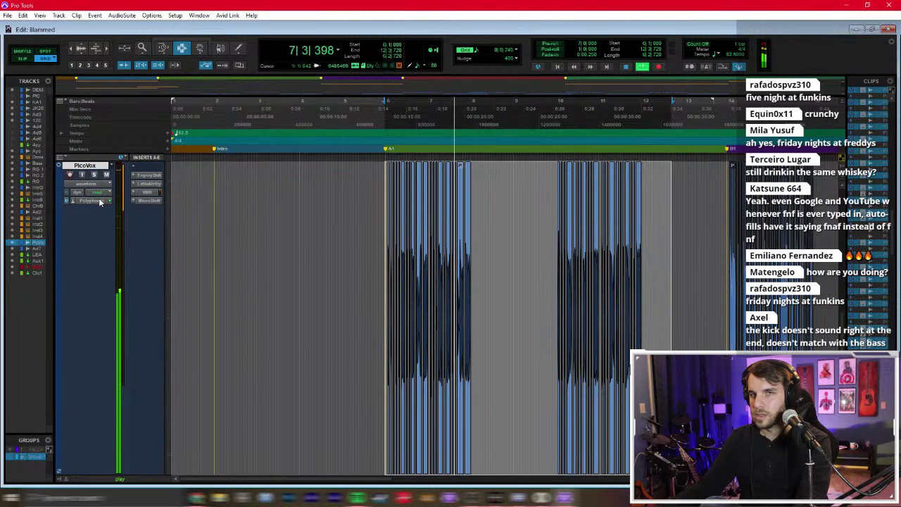
key("space")
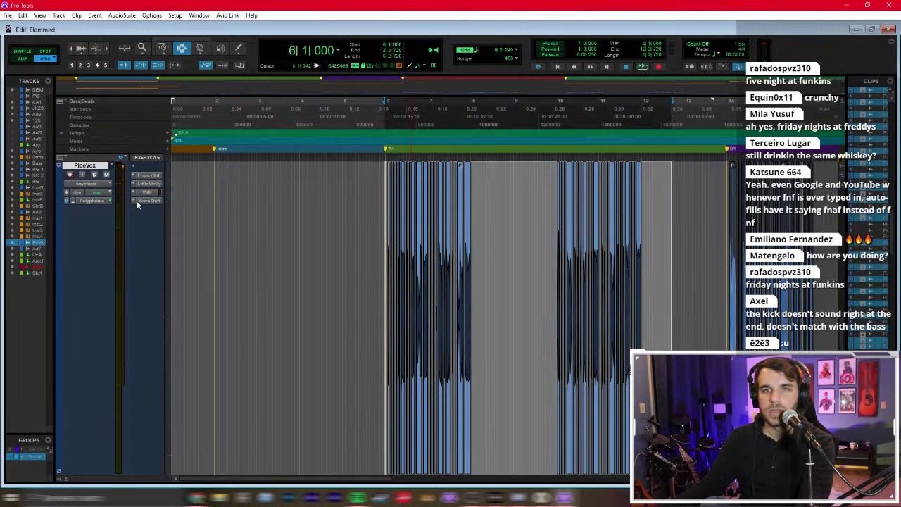
key("alt+Tab")
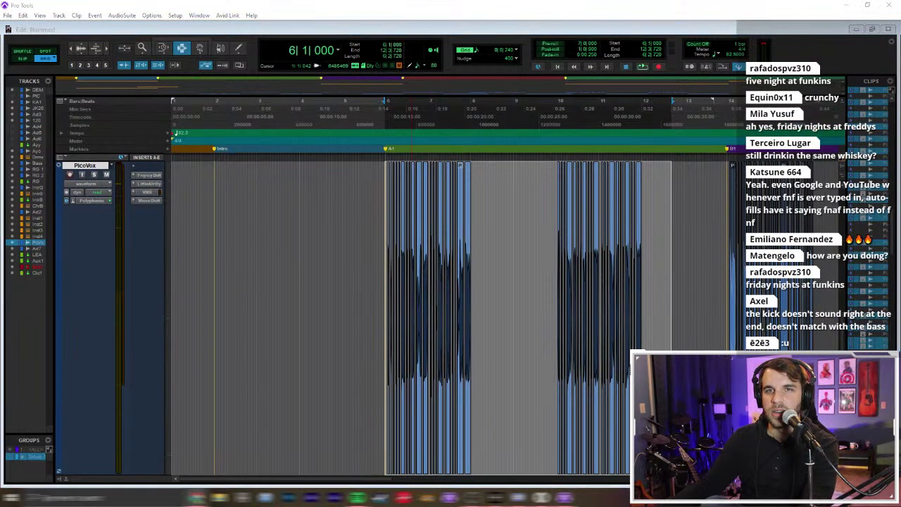
Step: Check the PicoVox track's AIR Frequency Shifter during playback from bar 6 and display its Frequency automation on the track
left_click(209, 169)
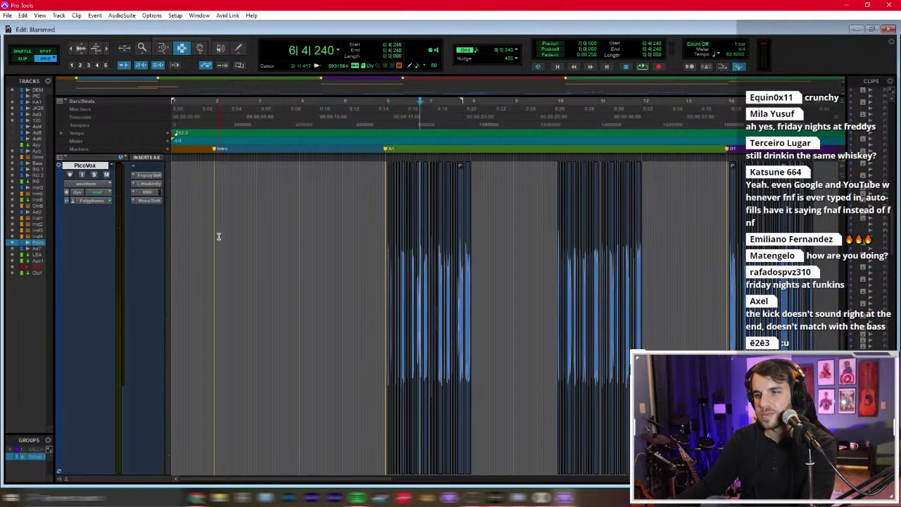
key("space")
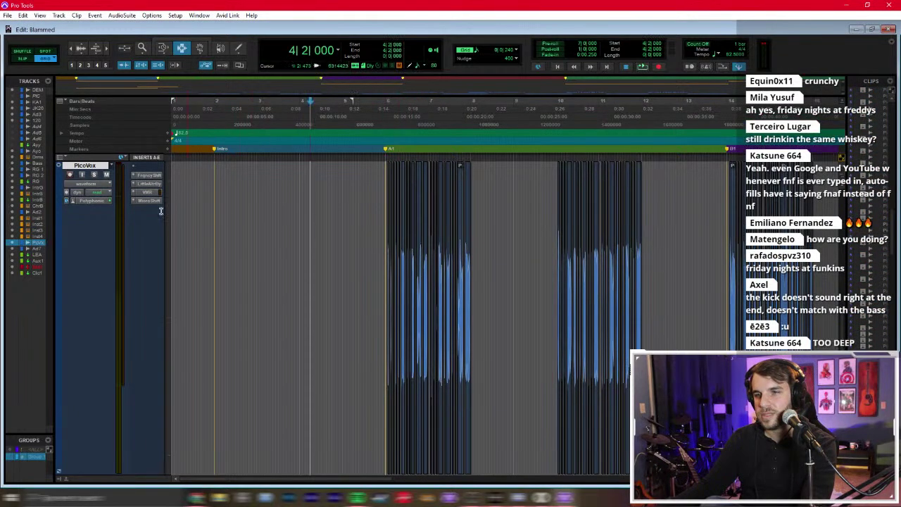
left_click(146, 176)
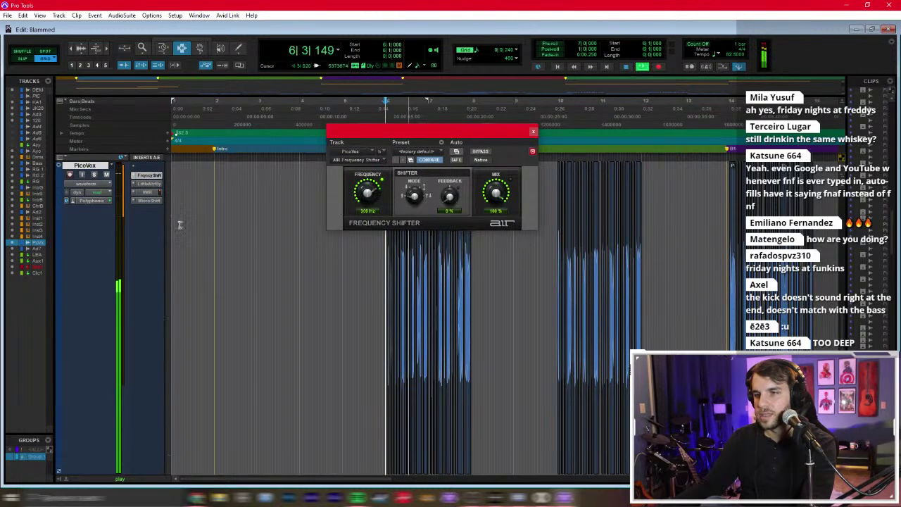
left_click(88, 184)
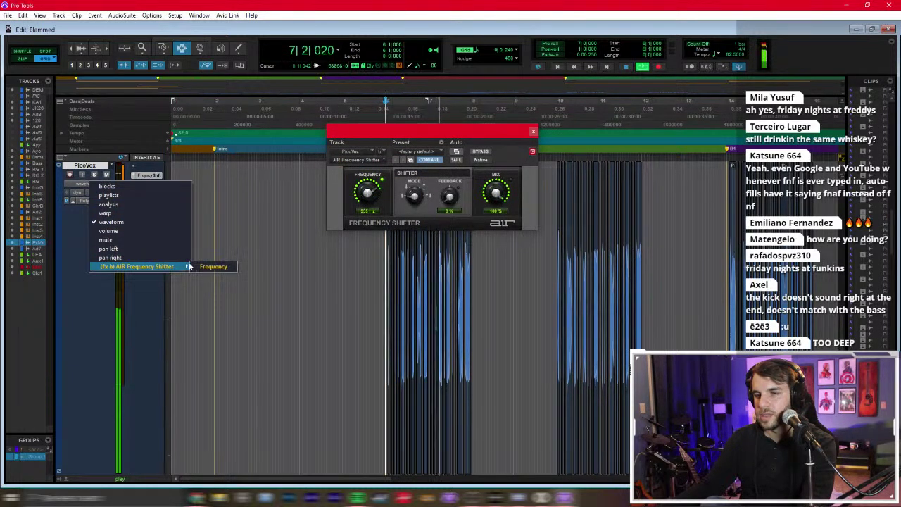
left_click(219, 266)
left_click(533, 131)
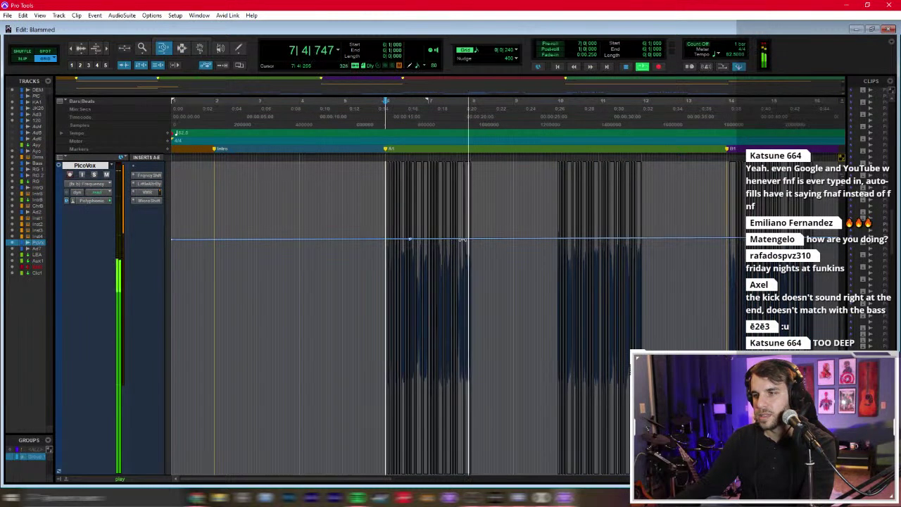
Step: Trim the PicoVox Frequency automation slightly upward, auditioning the vocals at the start of the A1 section
key("space")
key("space")
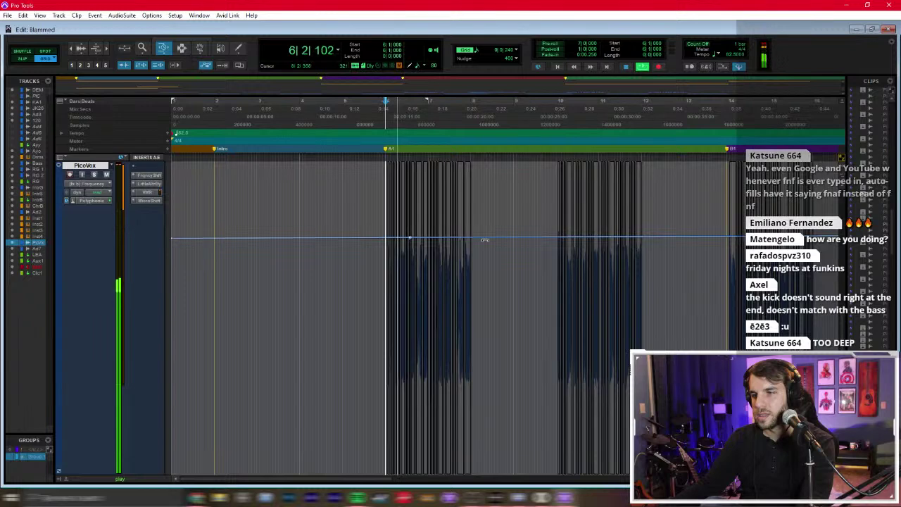
key("space")
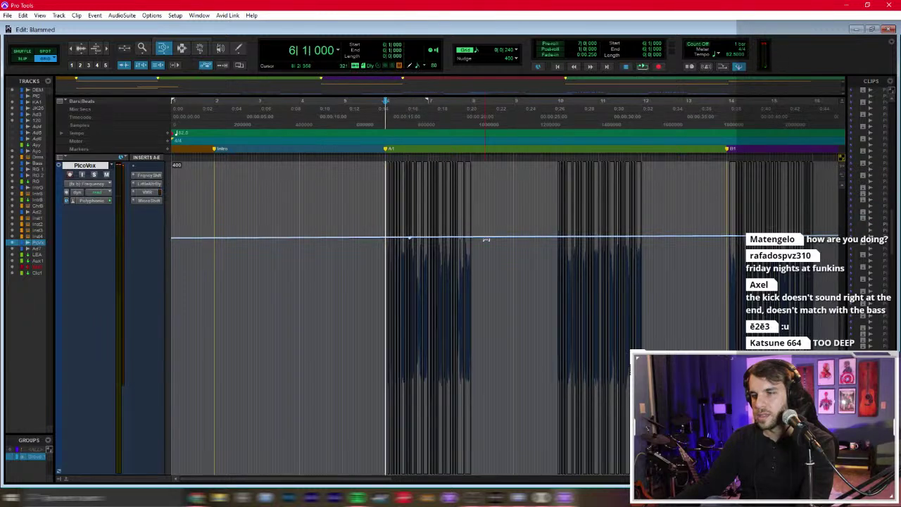
key("space")
key("space")
left_click(377, 249)
key("space")
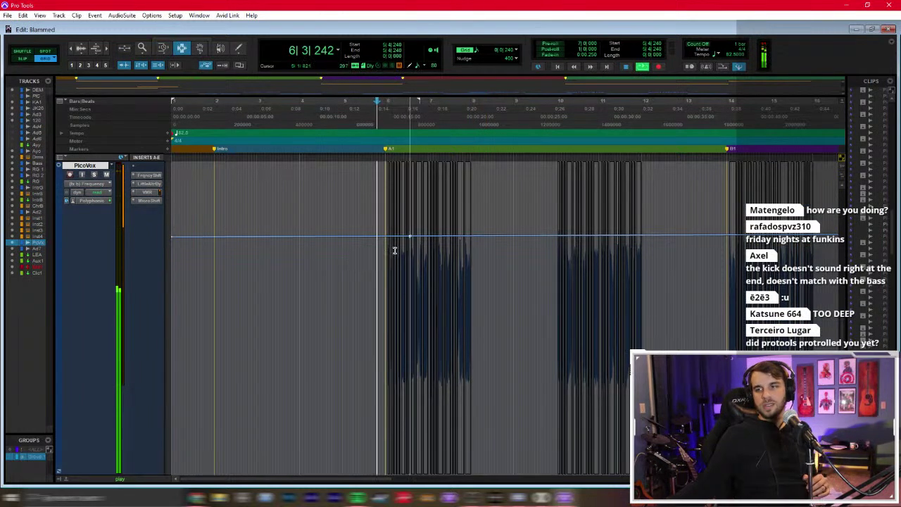
Step: Set the grid to 1 bar, copy the three-bar PicoVox Frequency automation from bar 6 to bar 22 and repeat it through bar 36
left_click(511, 53)
left_click(533, 54)
left_click_drag(407, 263, 510, 263)
key("ctrl+bracketleft")
key("ctrl+bracketleft")
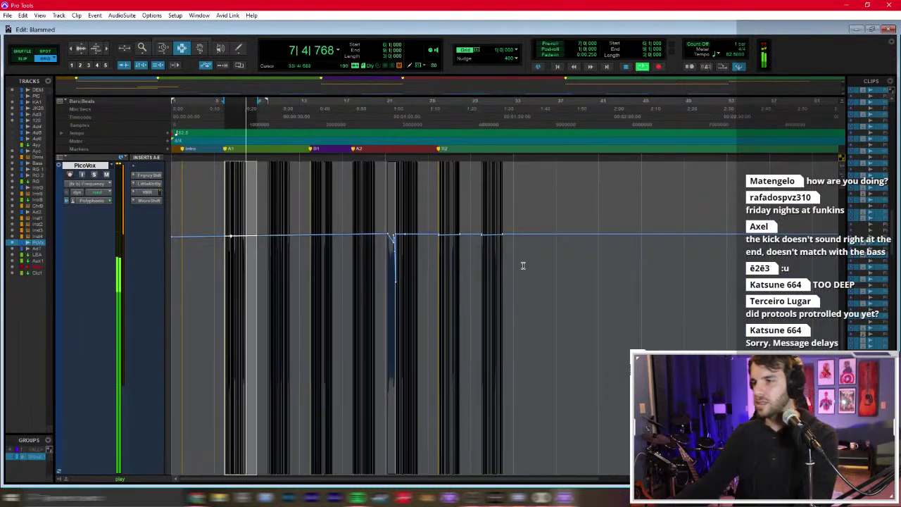
double_click(396, 264)
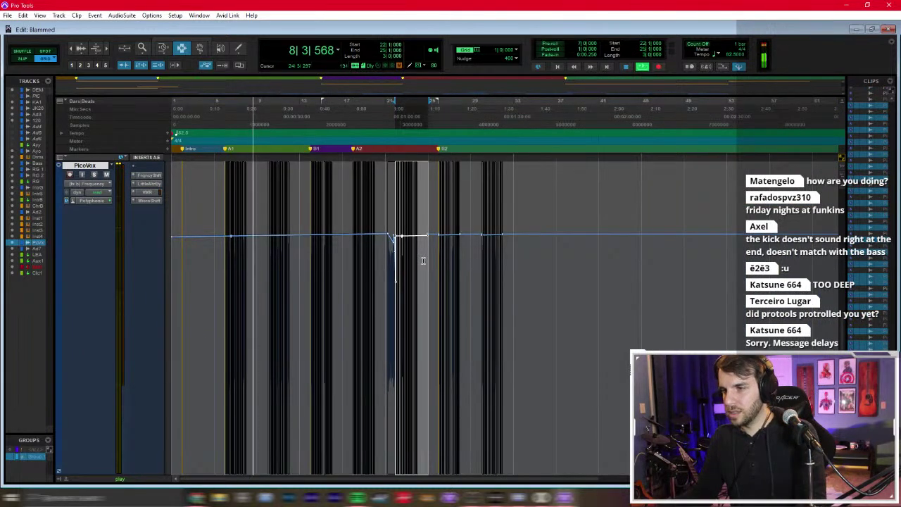
key("plus")
key("plus")
key("plus")
key("plus")
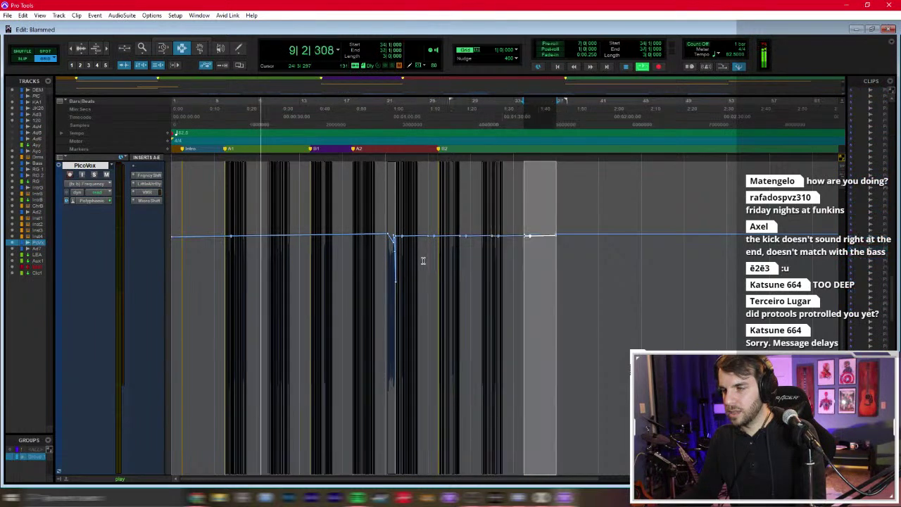
left_click(446, 258)
left_click_drag(497, 257, 588, 258)
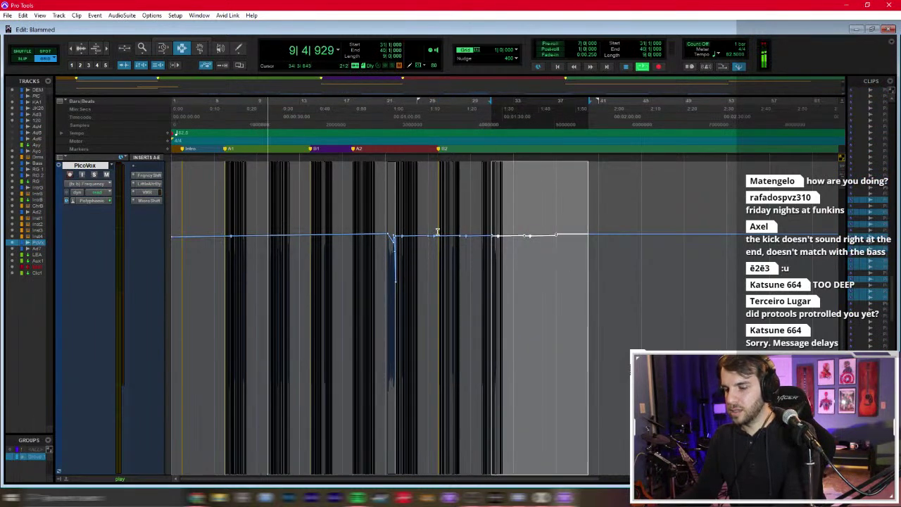
left_click(497, 258)
key("space")
Step: Solo the JKd_Kick track and play it from bar 6 to check the kick's pitch
scroll(306, 277, "up", 10)
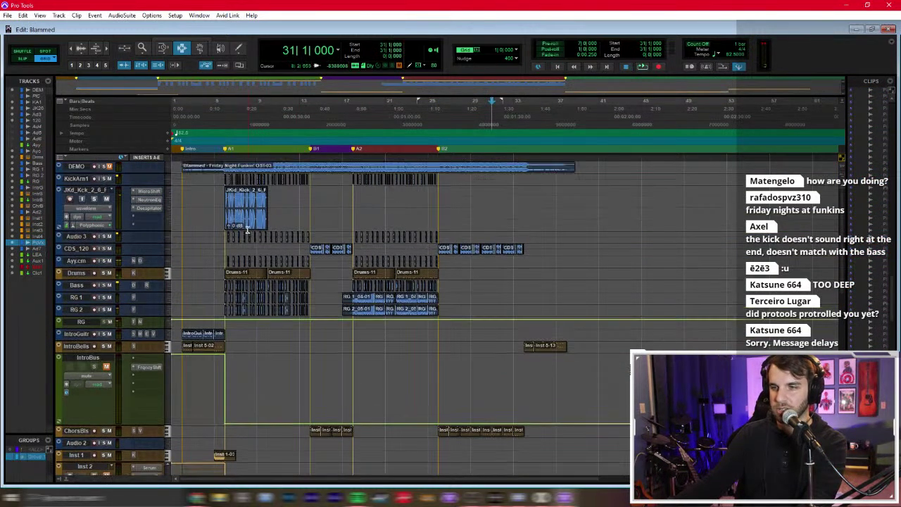
left_click(222, 200)
key("ctrl+bracketright")
key("ctrl+bracketright")
key("ctrl+bracketright")
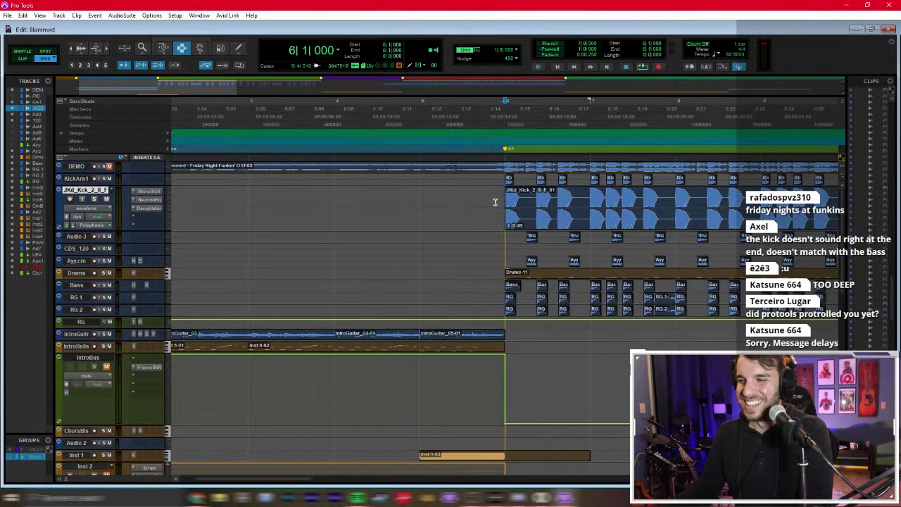
scroll(495, 202, "right", 3)
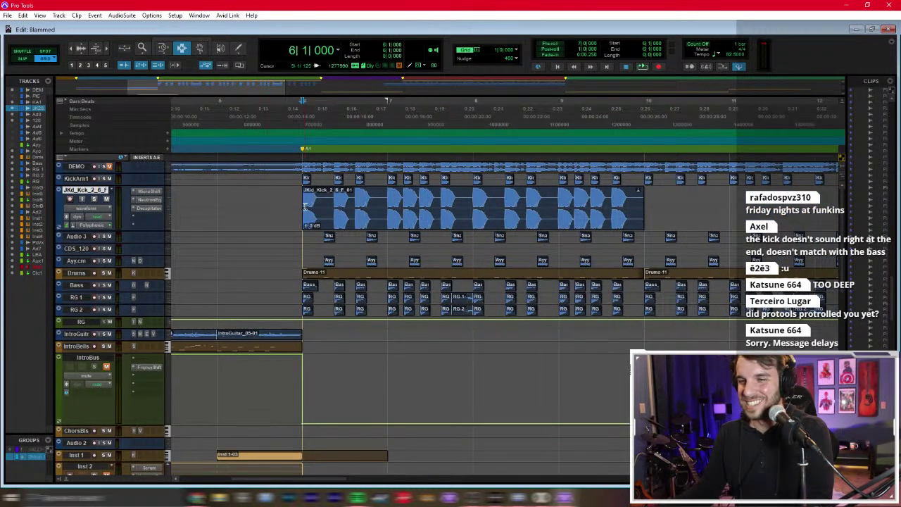
key("space")
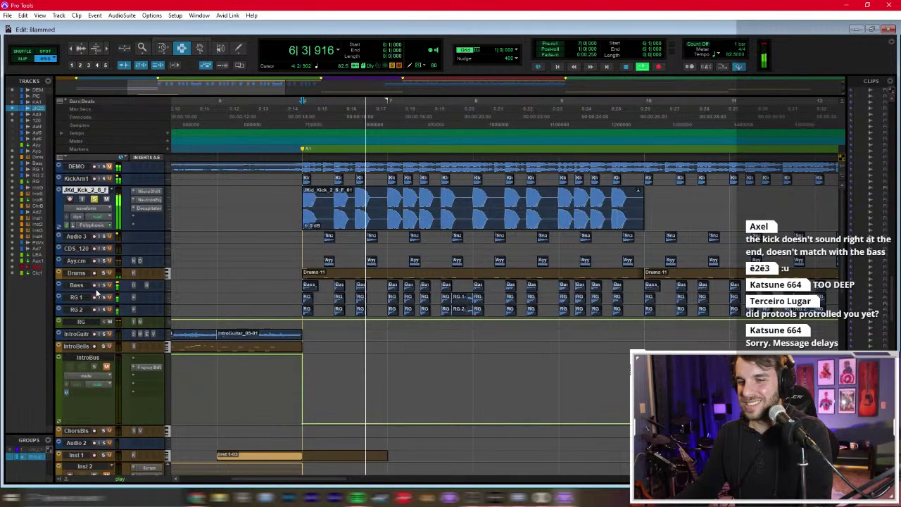
Step: Split the JKd_Kick clip at bars 8 and 9, transpose the bar 9 clip by semitones and play it
scroll(448, 229, "up", 3)
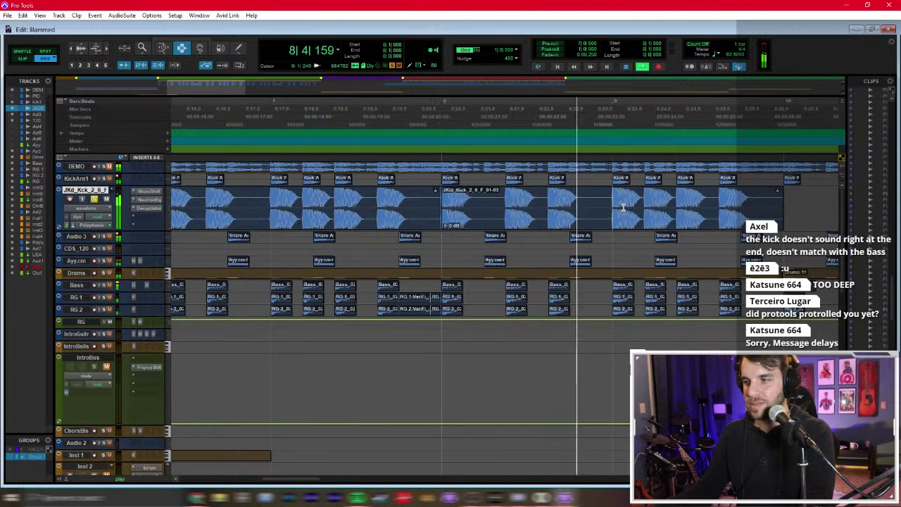
scroll(619, 203, "right", 3)
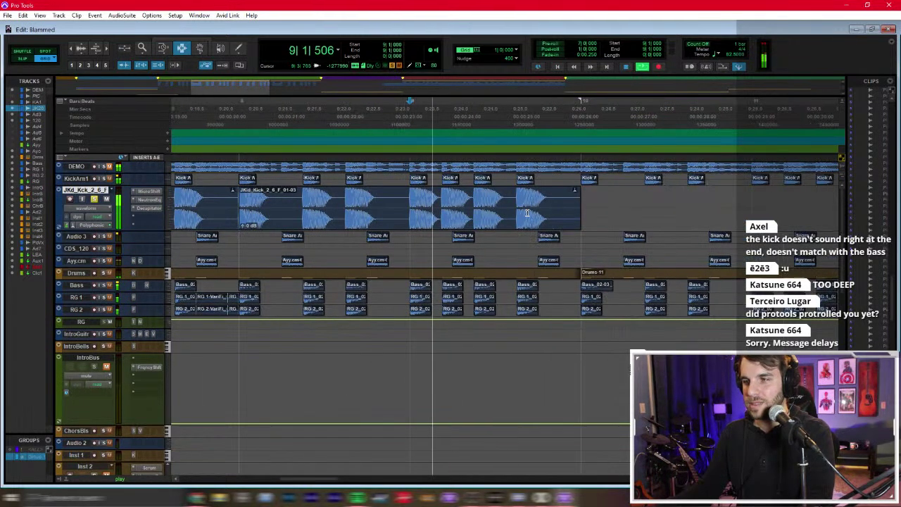
key("space")
double_click(423, 203)
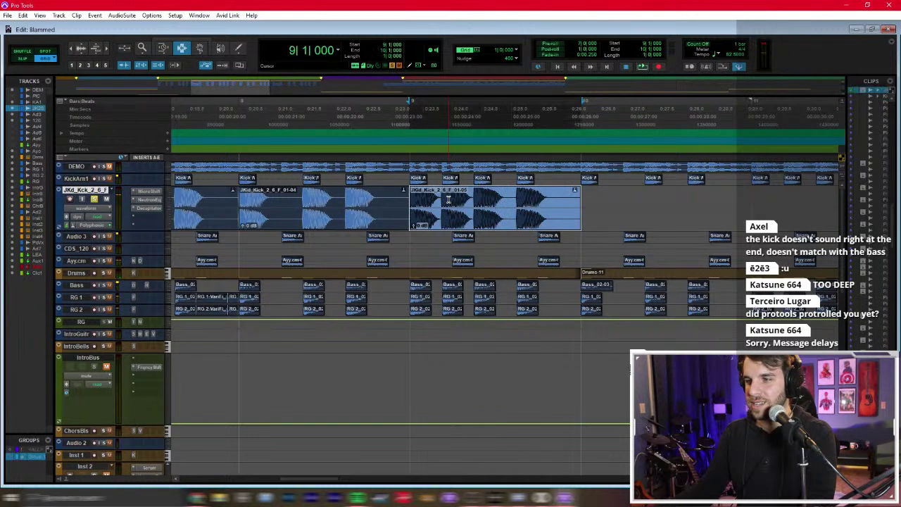
key("alt+0")
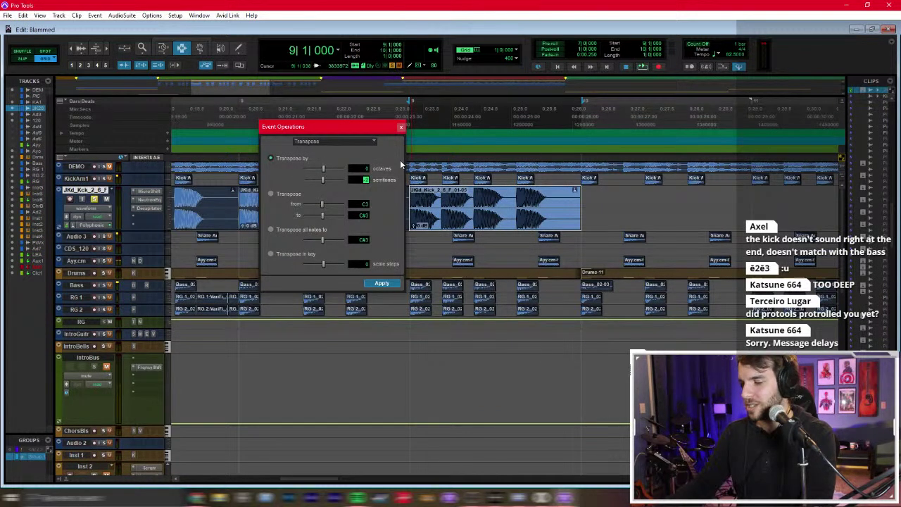
key("alt+0")
key("space")
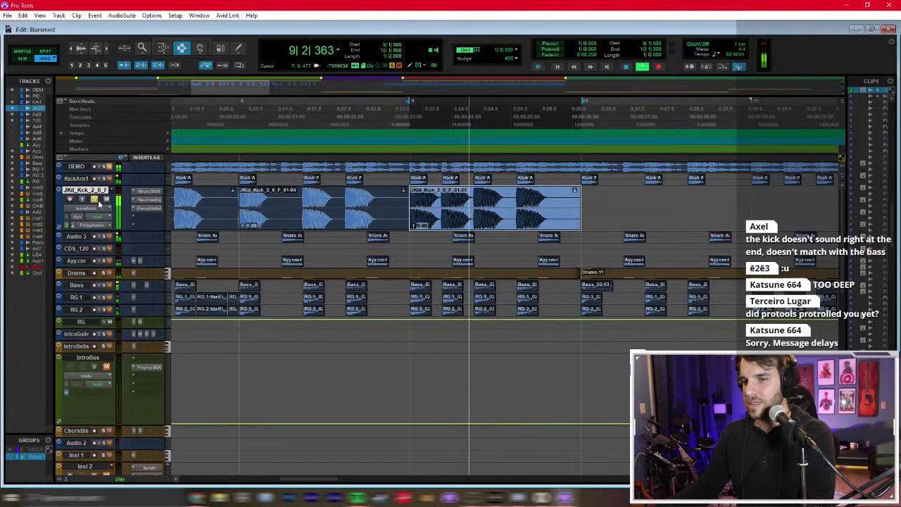
Step: Consolidate the JKd_Kick clips from bar 6 to bar 10 into one clip, duplicate it to fill the A1 section and play from bar 6
key("ctrl+bracketleft")
key("ctrl+bracketleft")
left_click(503, 215)
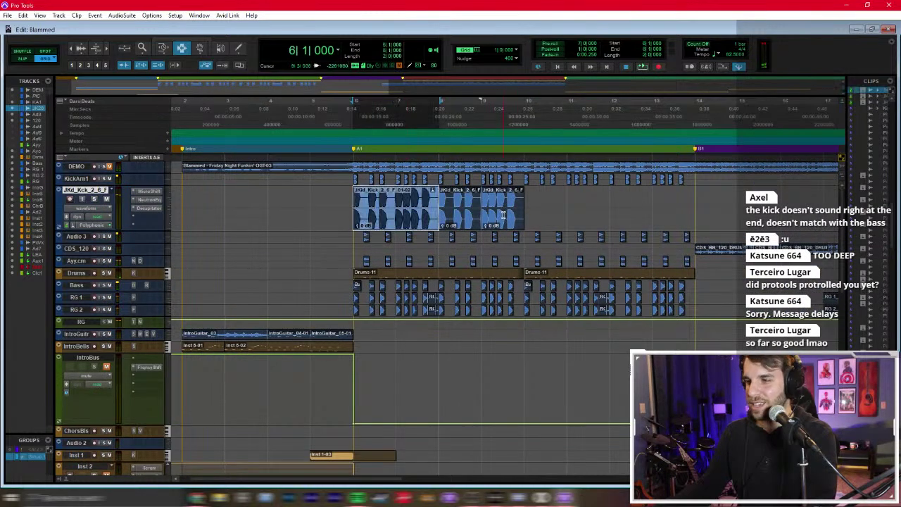
left_click(502, 215, "shift")
key("alt+shift+3")
key("ctrl+d")
key("ctrl+bracketleft")
key("space")
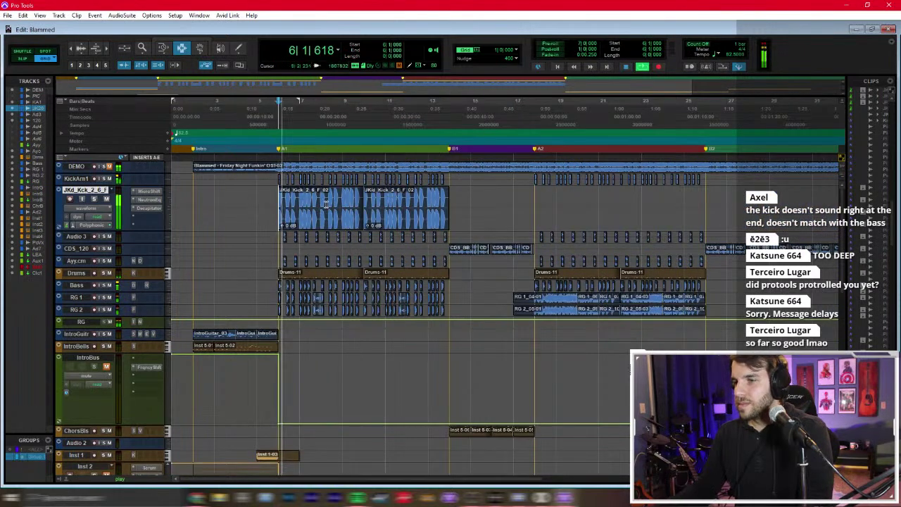
Step: Copy both consolidated kick clips from the A1 section to the A2 marker at bar 18
left_click(329, 205)
left_click(387, 212, "shift")
key("ctrl+c")
left_click(531, 205)
key("ctrl+v")
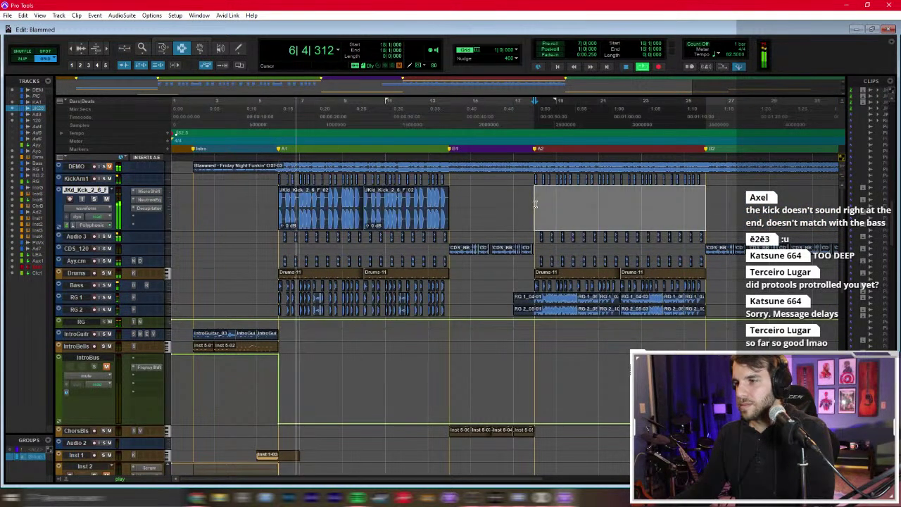
Step: In the mixer, lower the JK_K_2_6 kick fader to -7.5 dB and raise the Ayy.cm fader to +4.8 dB
left_click(279, 231)
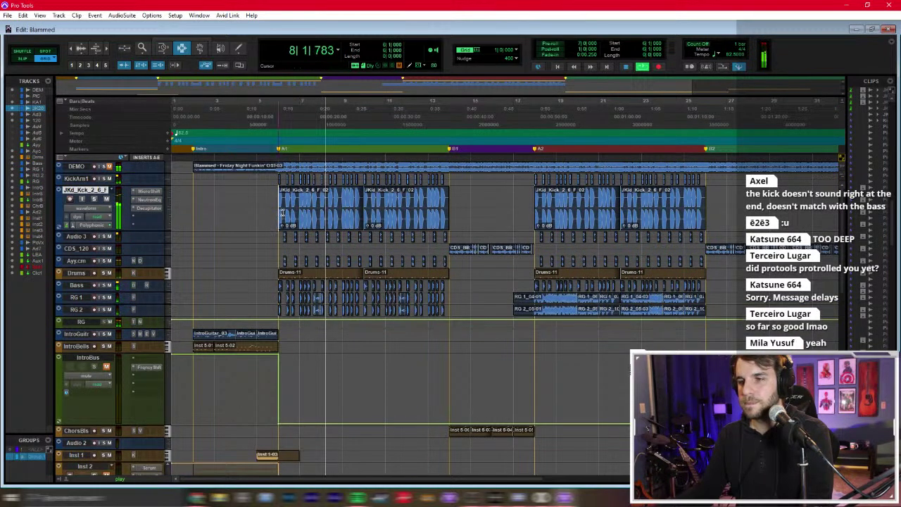
key("ctrl+equal")
key("ctrl+equal")
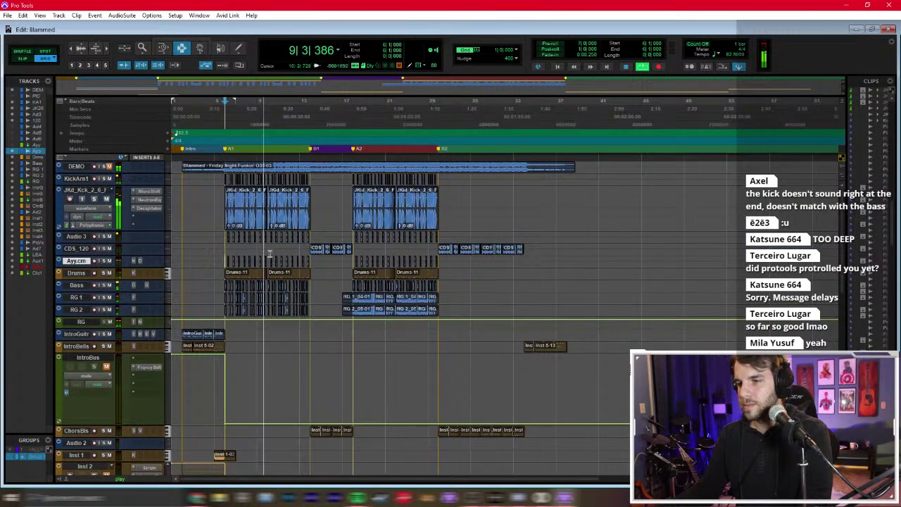
key("ctrl+equal")
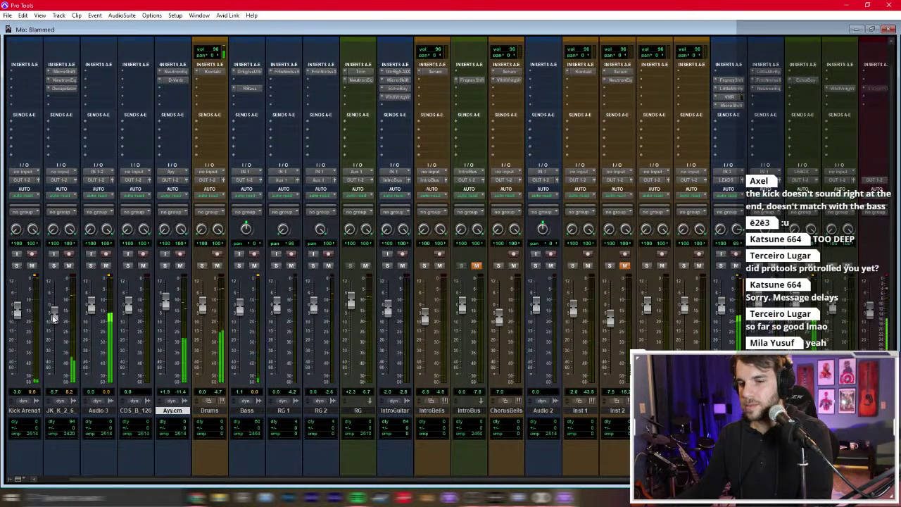
left_click_drag(163, 305, 167, 299)
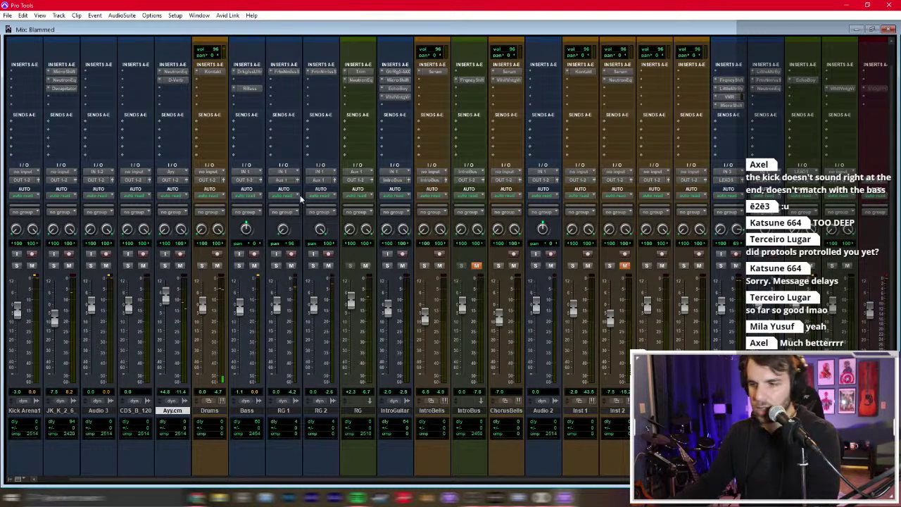
key("ctrl+equal")
Step: Play the A2 section from bar 18 to audition the copied kicks
left_click(222, 248)
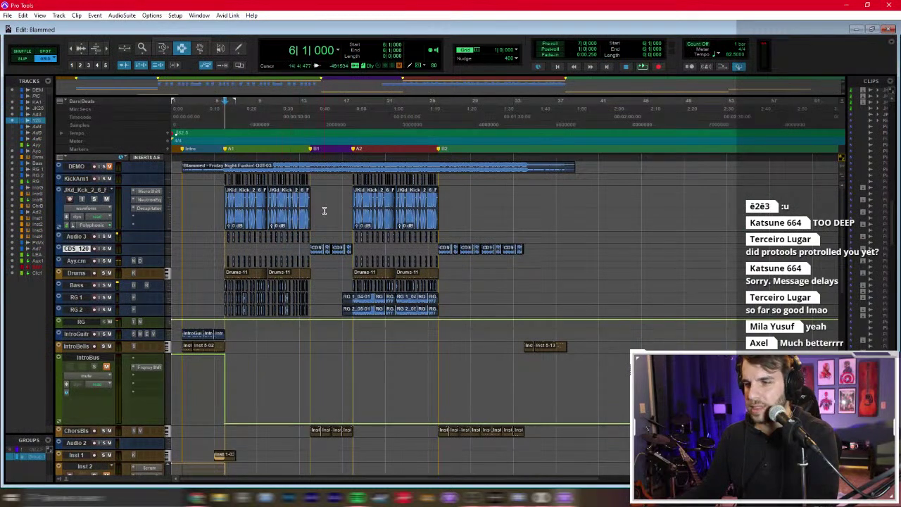
left_click(347, 206)
key("space")
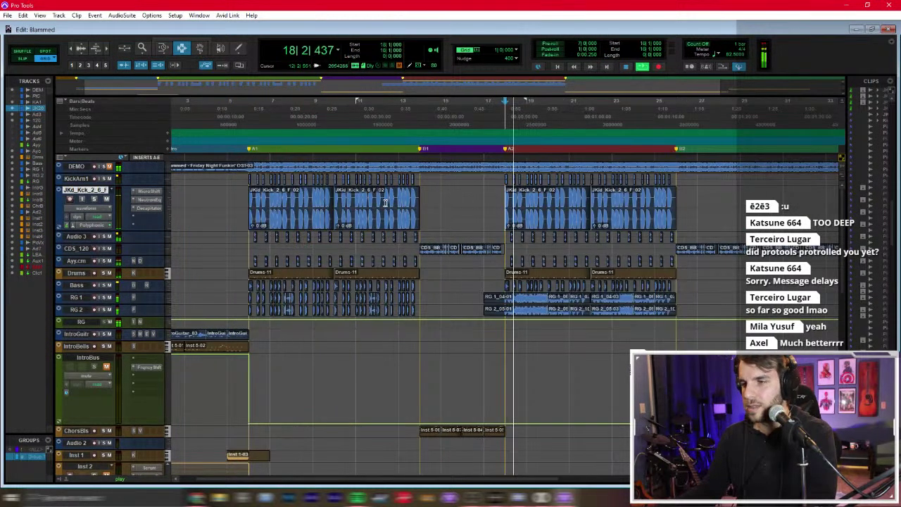
Step: Edit the Inst 2 audio mute automation so the track is unmuted from the A2 marker at bar 18
key("ctrl+bracketleft")
left_click_drag(186, 350, 194, 353)
scroll(208, 389, "down", 3)
left_click_drag(224, 415, 136, 429)
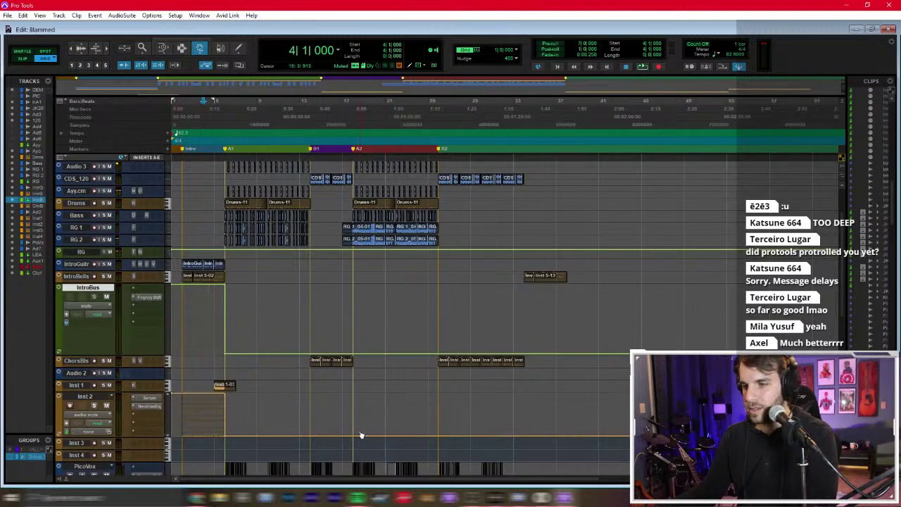
Step: Show clips on the Inst 2 track, copy the intro's Inst 2-01 clip to bars 18 and 22 of the A2 section, and play from bar 18
left_click(106, 415)
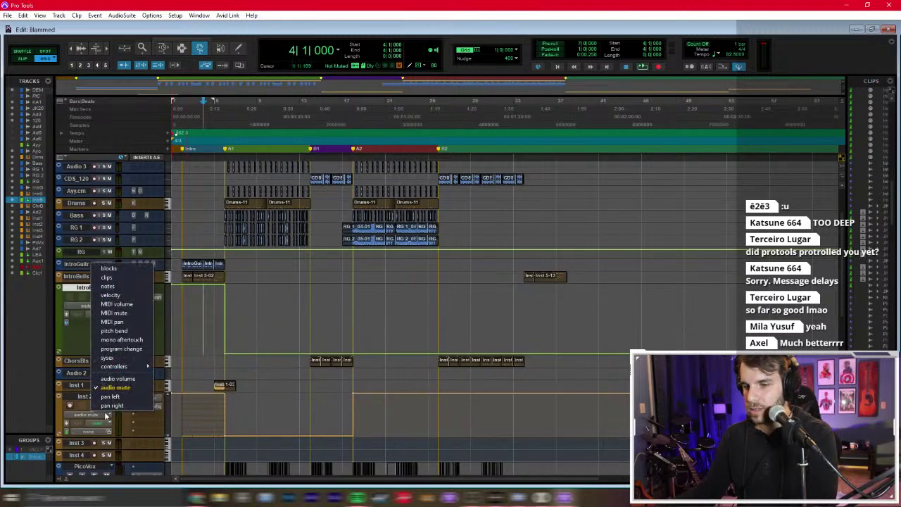
left_click(134, 285)
double_click(202, 406)
key("ctrl+w")
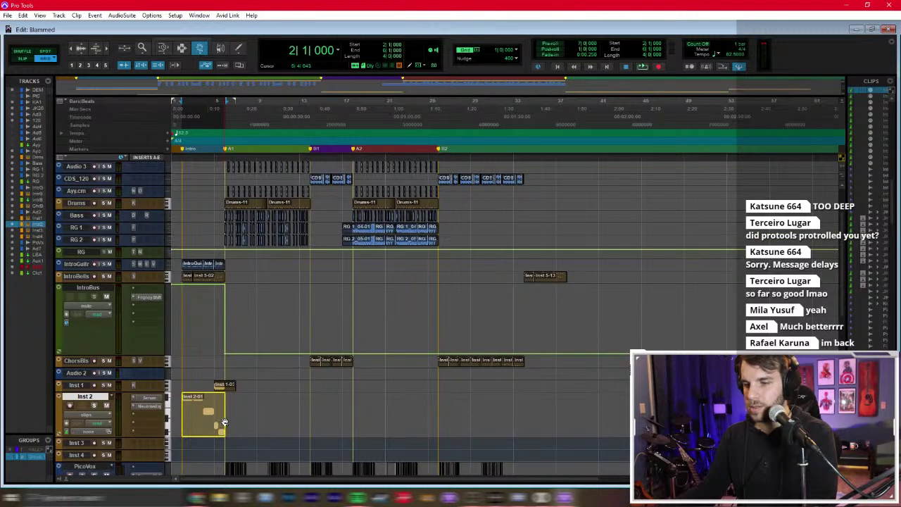
key("F7")
left_click(354, 418)
left_click(354, 420)
key("space")
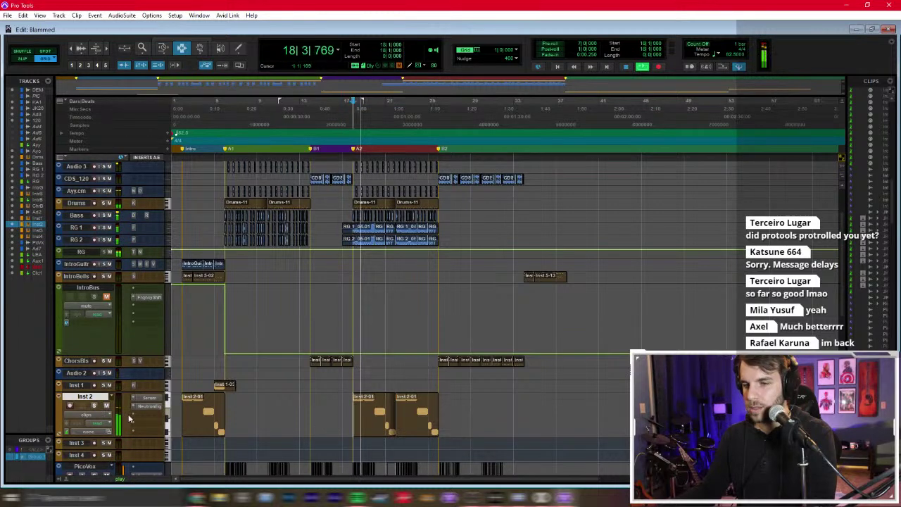
Step: Edit the Inst 2 audio mute automation so the track stays unmuted across the whole A2 section, and switch it back to clips view
left_click(90, 416)
left_click(119, 399)
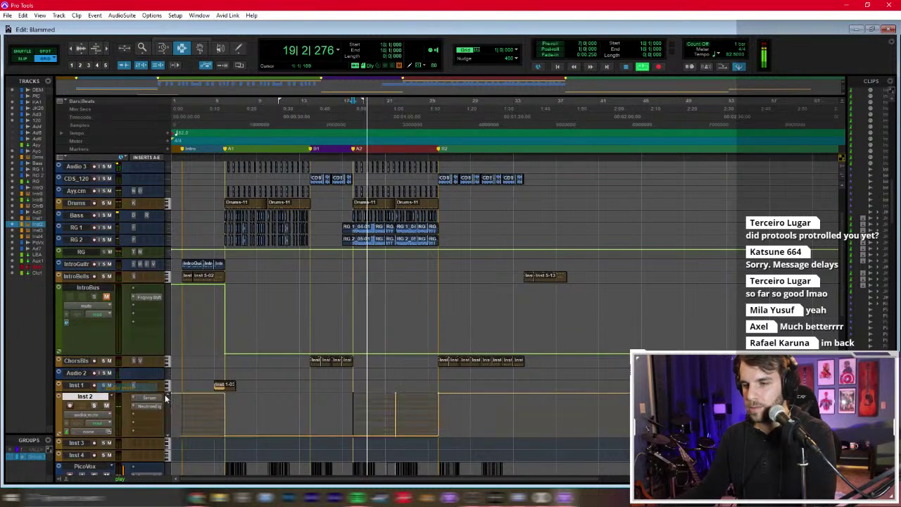
key("F7")
left_click_drag(374, 412, 457, 411)
left_click(428, 421)
left_click(106, 417)
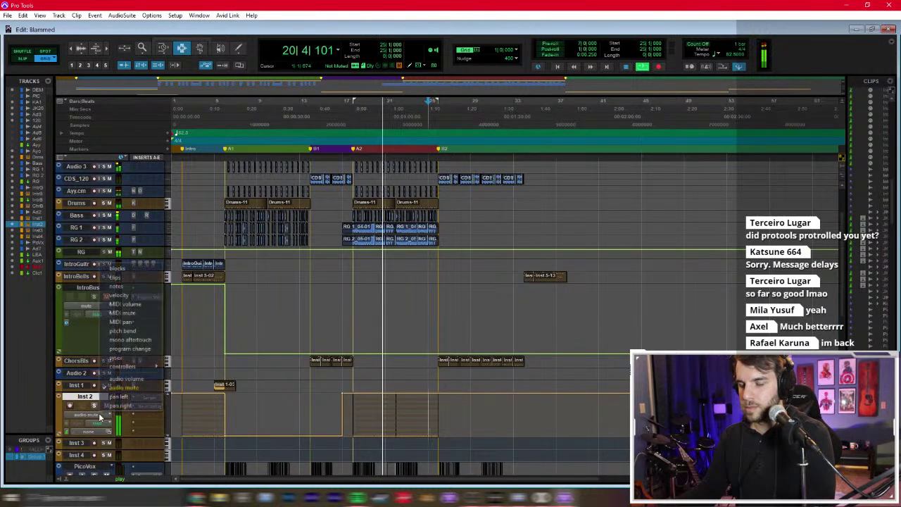
left_click(126, 277)
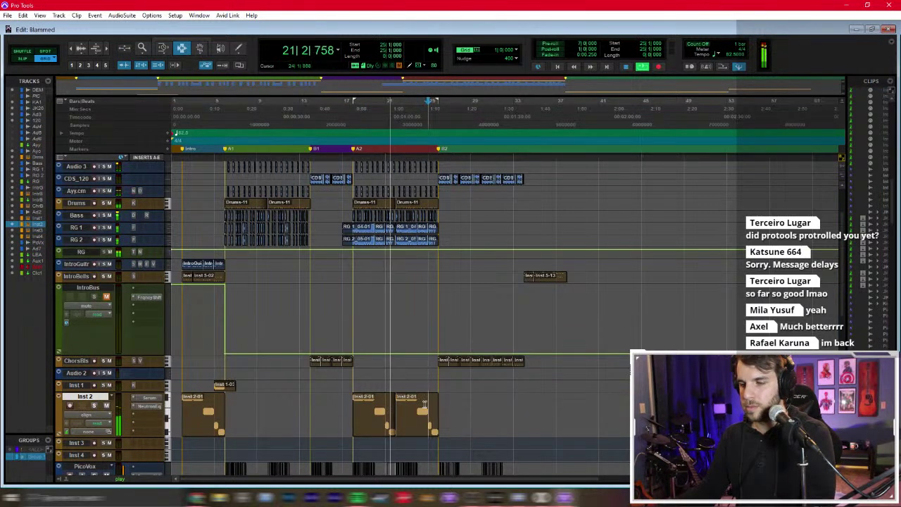
Step: Stop playback and open the Drums clip at bar 18 of the A2 section in the MIDI Editor
left_click(431, 340)
scroll(395, 317, "up", 3)
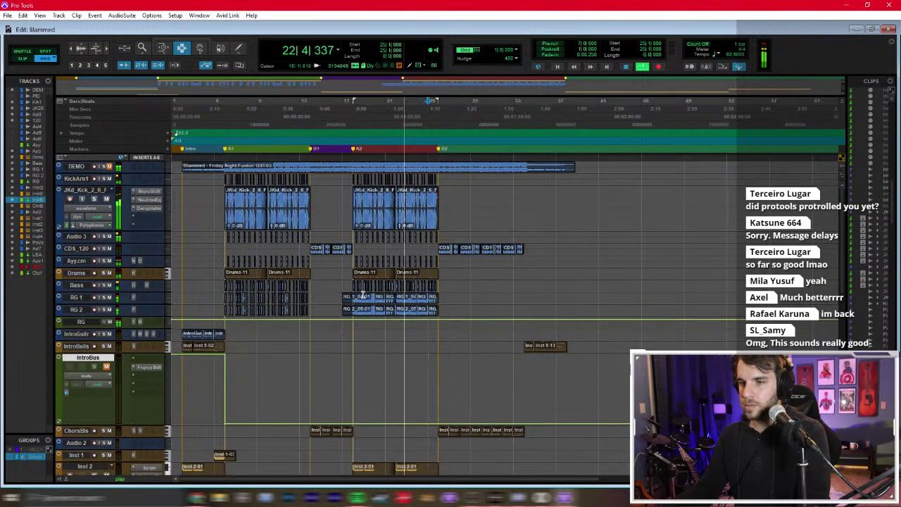
key("space")
left_click(218, 292)
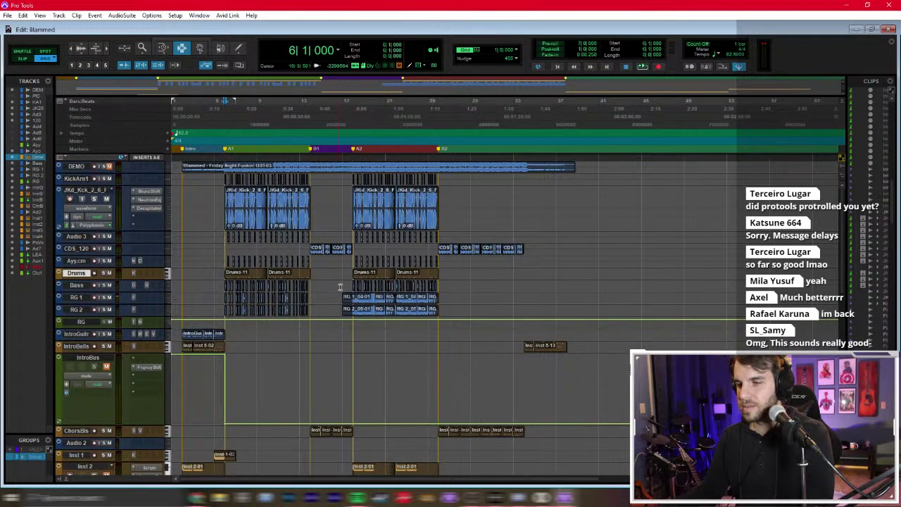
double_click(379, 290)
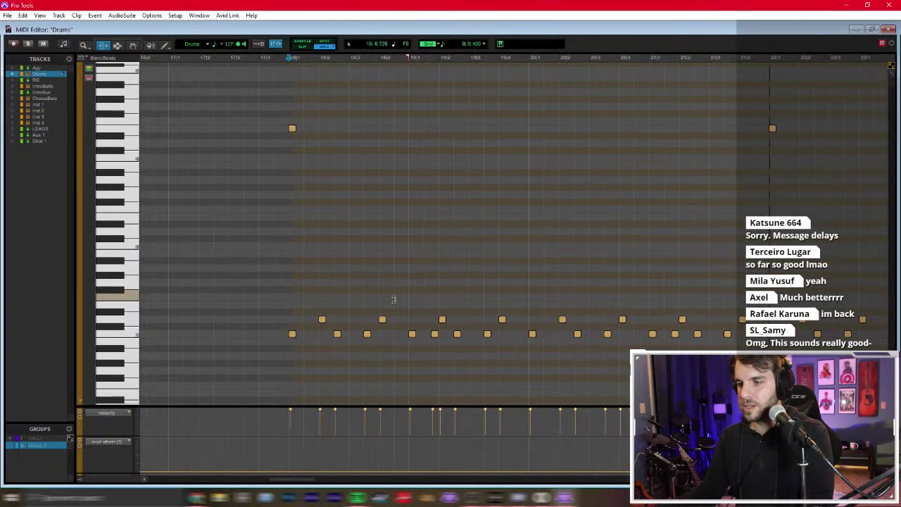
Step: Draw seven drum notes on one upper pitch, one per beat from bar 18 beat 2 to bar 19 beat 4, and audition them
mouse_move(322, 173)
left_mouse_down()
mouse_move(327, 128)
mouse_move(329, 170)
left_mouse_up()
key("space")
left_click(356, 172)
left_click(386, 172)
left_click(417, 172)
left_click(446, 172)
left_click(476, 172)
left_click(505, 171)
key("F6")
key("space")
key("space")
key("F10")
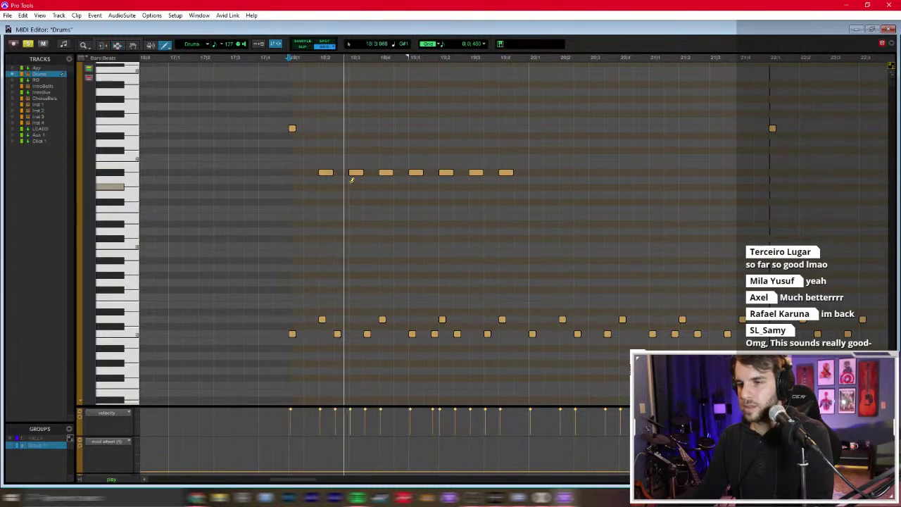
Step: Copy the seven new drum notes half a beat earlier at a lower velocity to fill the off-beats, and play the result
key("F8")
mouse_move(540, 146)
left_mouse_down()
mouse_move(368, 199)
mouse_move(319, 199)
mouse_move(317, 179)
left_mouse_up()
key("space")
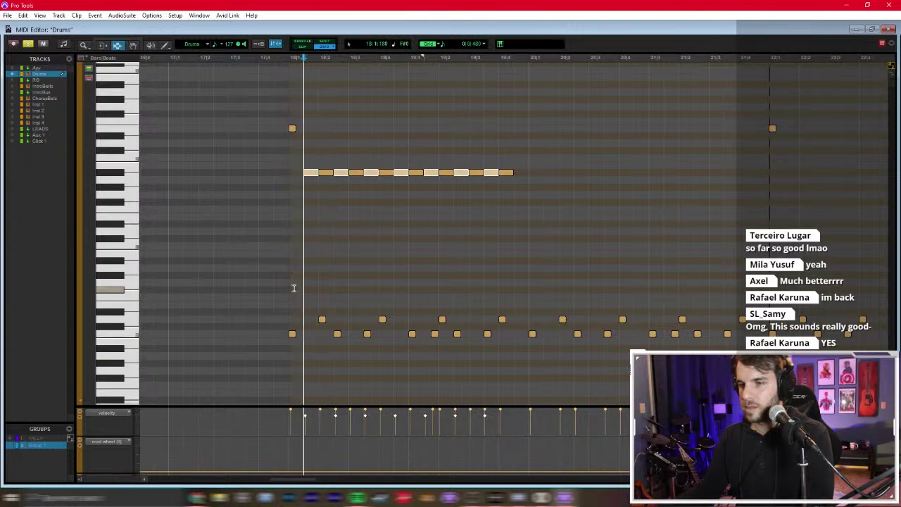
Step: Insert the FG-Grey compressor on the Drums track in the mixer, and close its window back in the Edit window
key("ctrl+equal")
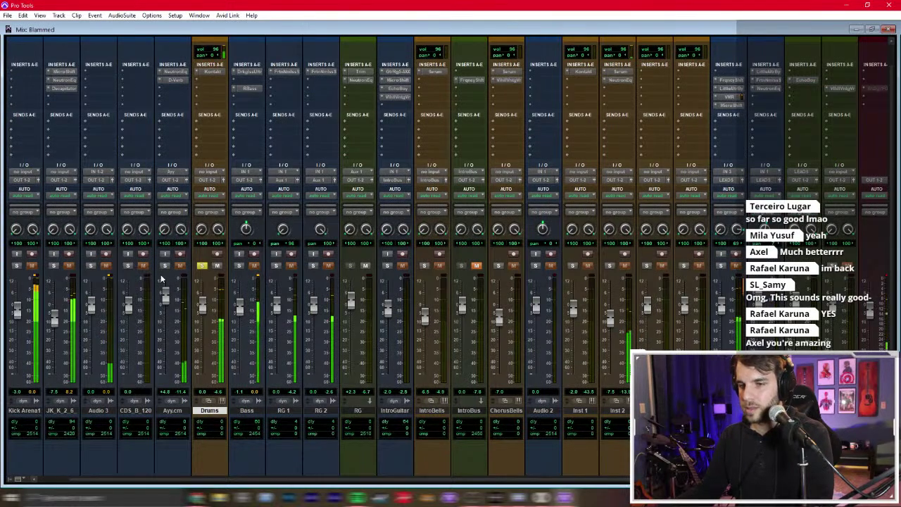
left_click(217, 94)
left_click(232, 94)
key("Escape")
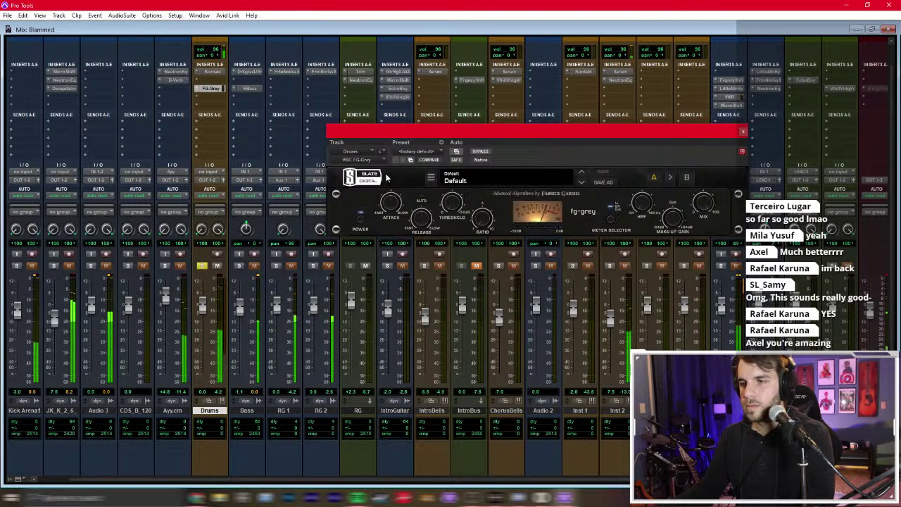
key("ctrl+equal")
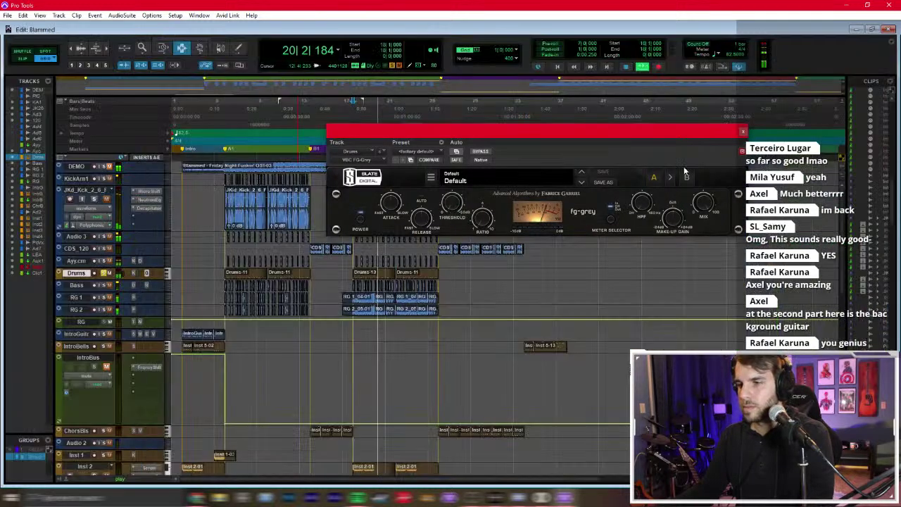
left_click(743, 131)
Step: Duplicate the two-bar drum pattern from bar 18 to bars 20, 22 and 24 in the MIDI Editor, and return to the Edit window
key("super+equal")
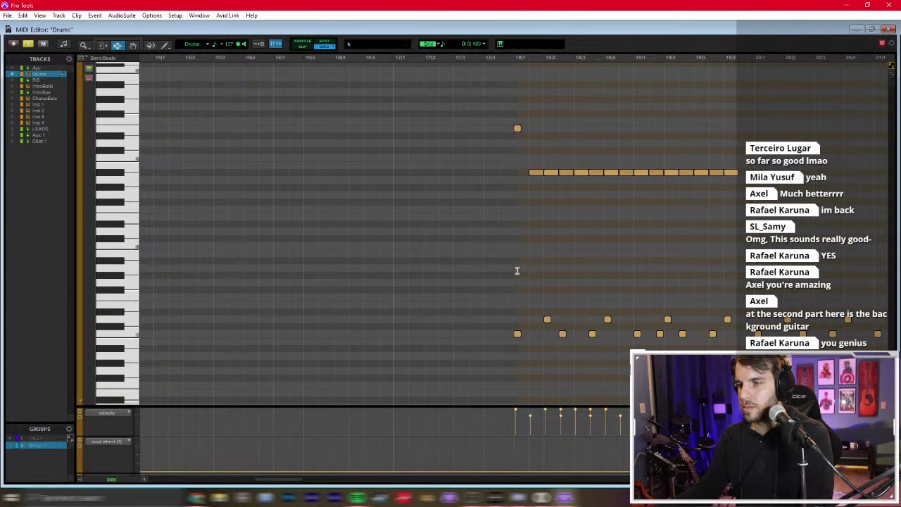
left_click_drag(519, 267, 747, 264)
key("ctrl+bracketleft")
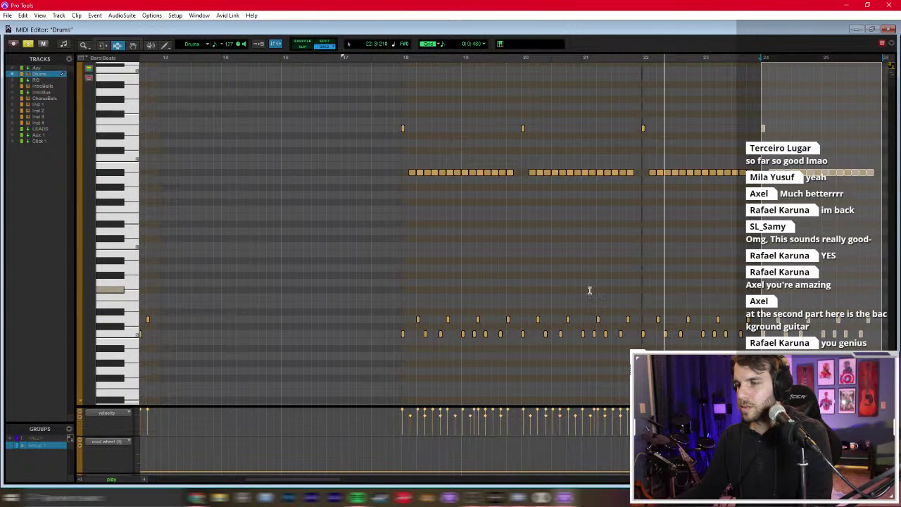
key("super+equal")
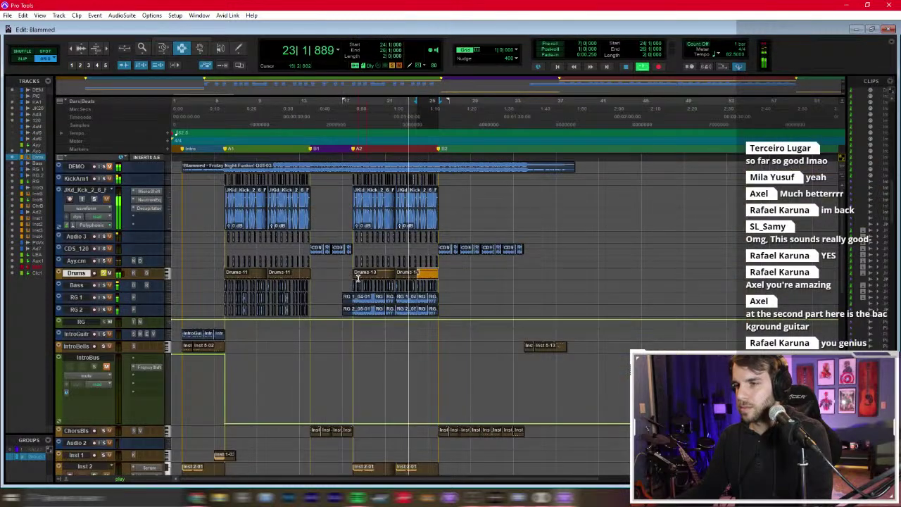
Step: In the first A2 Drums clip, add notes in the gaps ending bars 19 and 21, and set a bar 20 note's velocity to 91
left_click(146, 274)
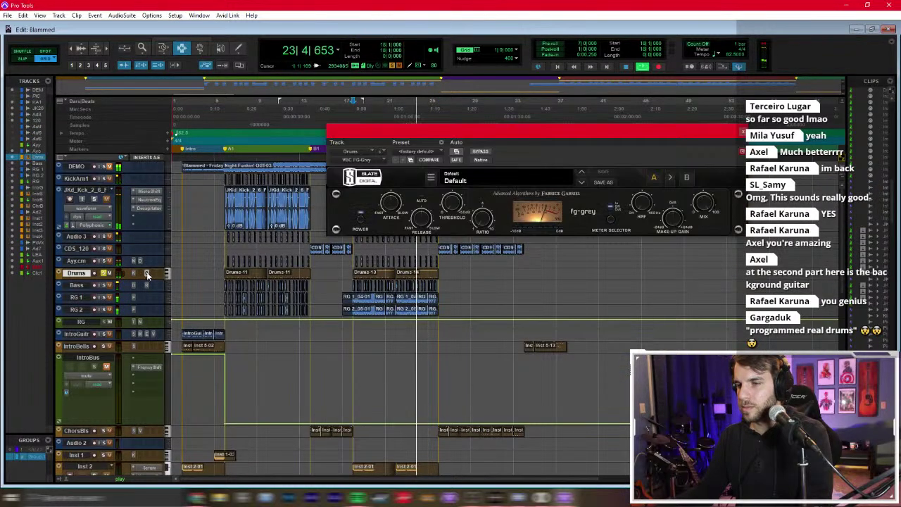
left_click(365, 274)
double_click(360, 281)
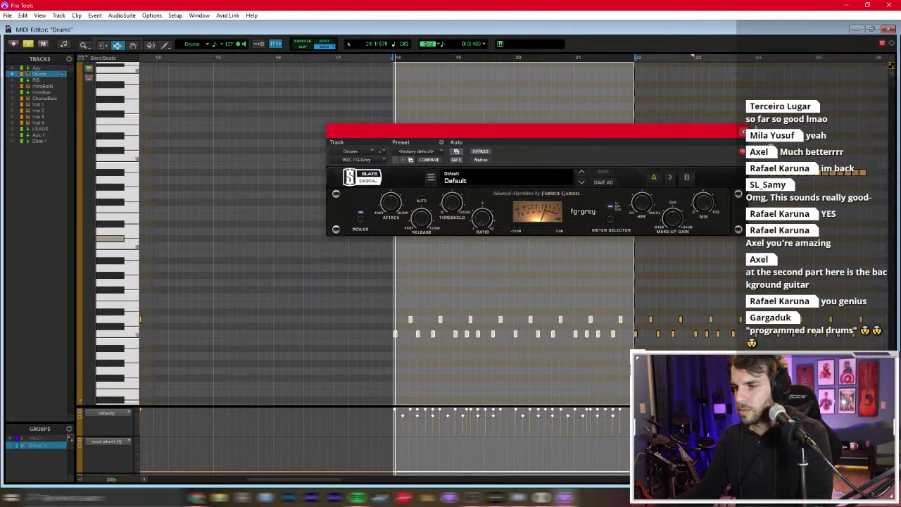
left_click(517, 173)
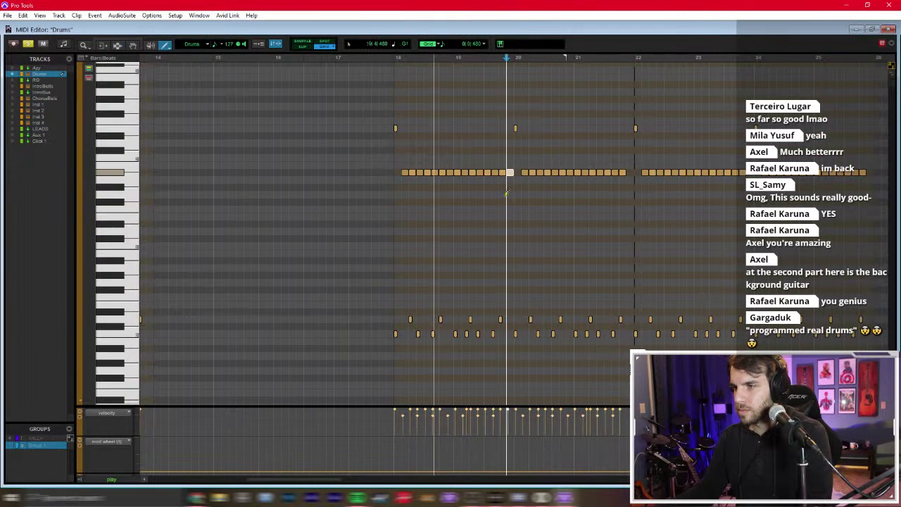
key("F8")
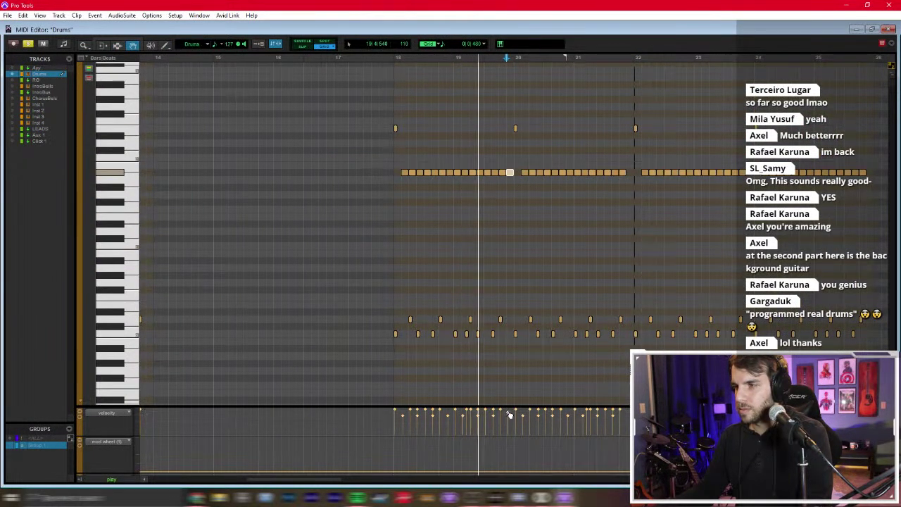
key("F10")
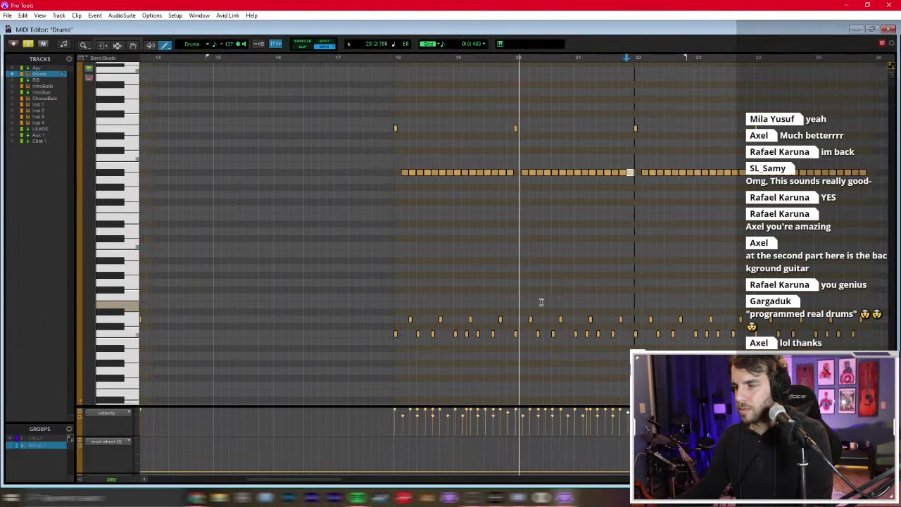
key("F8")
left_click(569, 173)
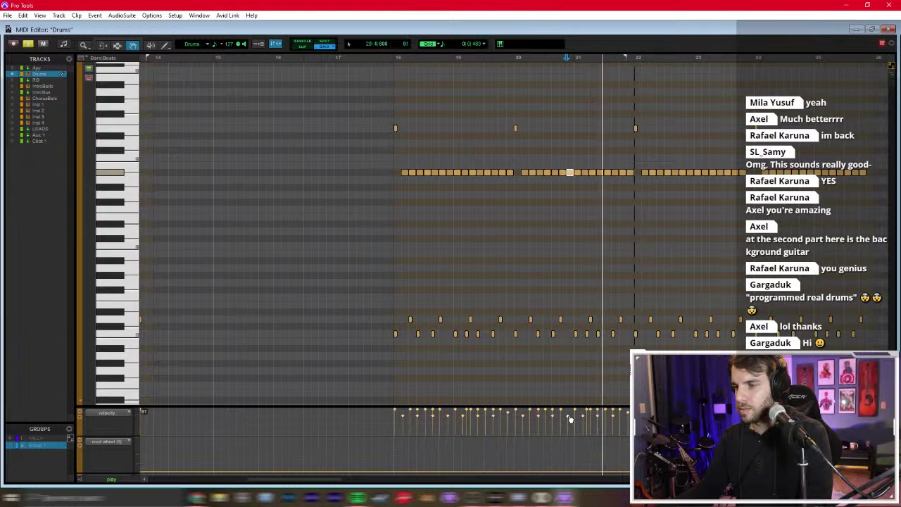
key("ctrl+w")
Step: Play both A2 Drums clips while adjusting the FG-Grey threshold, setting release to 0.3 and make-up gain to about 7.6 dB
left_click_drag(369, 271, 416, 272)
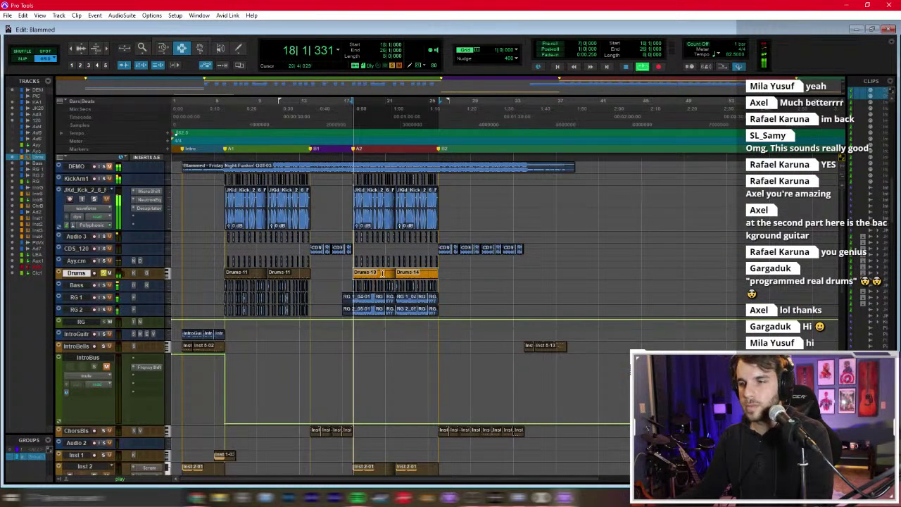
left_click(147, 274)
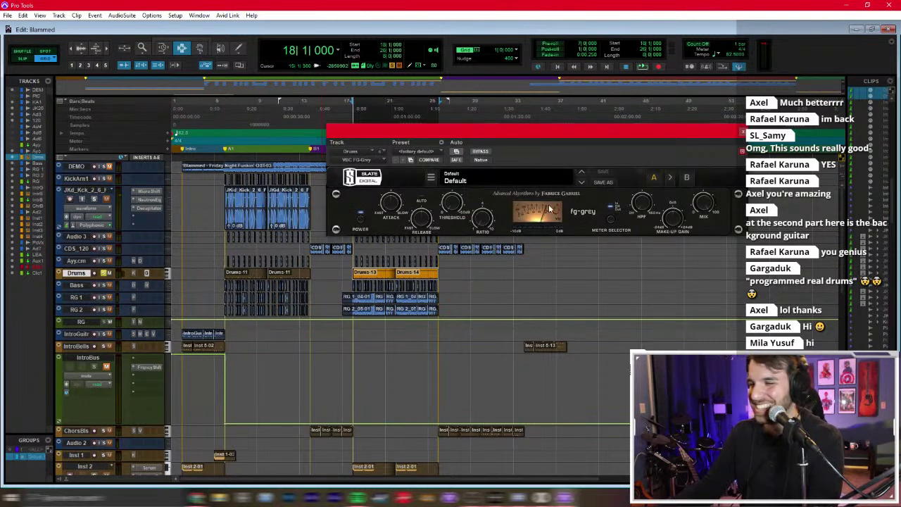
key("space")
left_click_drag(452, 206, 461, 183)
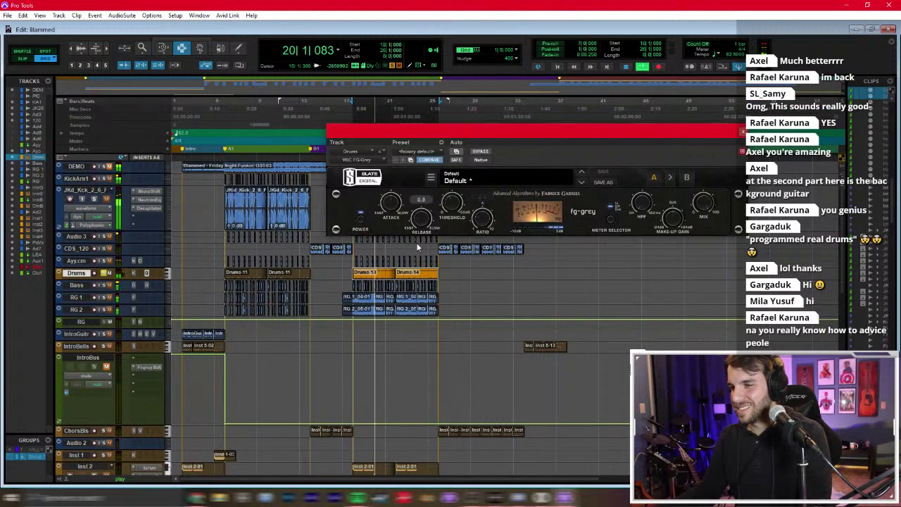
left_click_drag(674, 206, 674, 203)
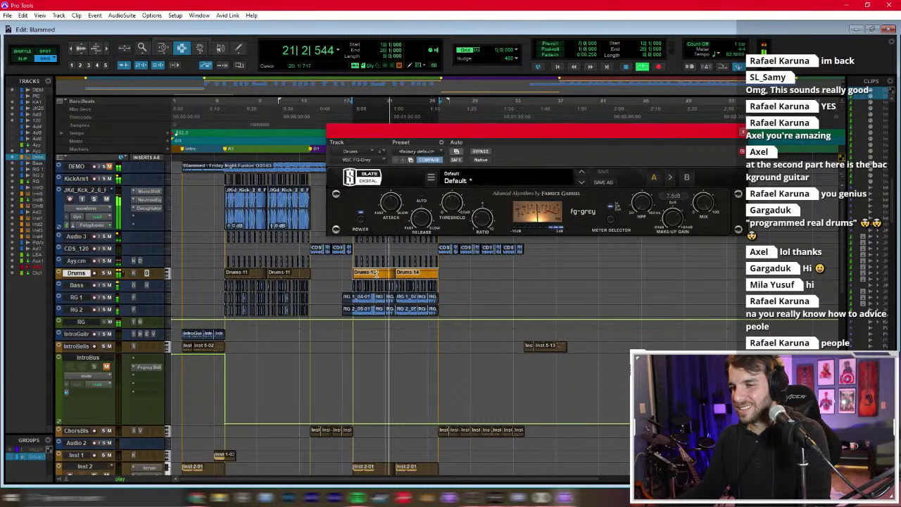
left_click(742, 132)
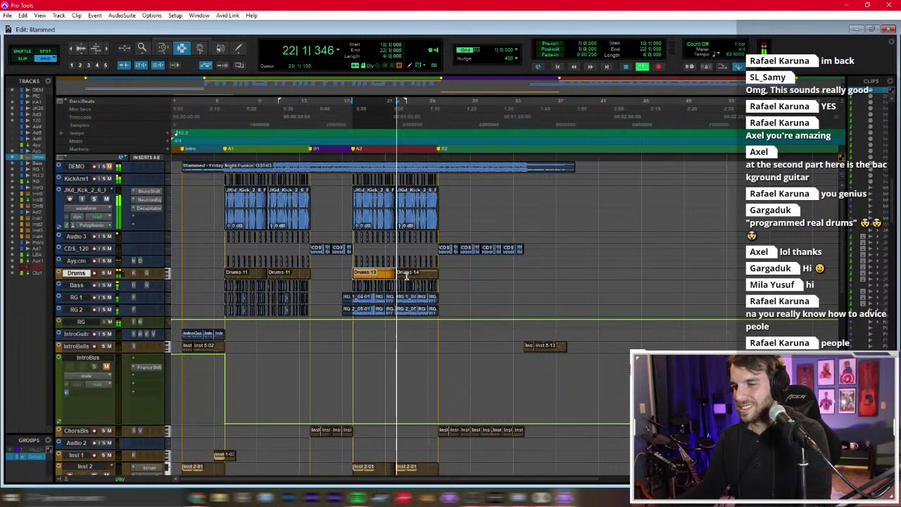
Step: Insert an L1 limiter on the LEADS track with an output ceiling of -6 and a threshold of about -7.1, and close it
key("ctrl+equal")
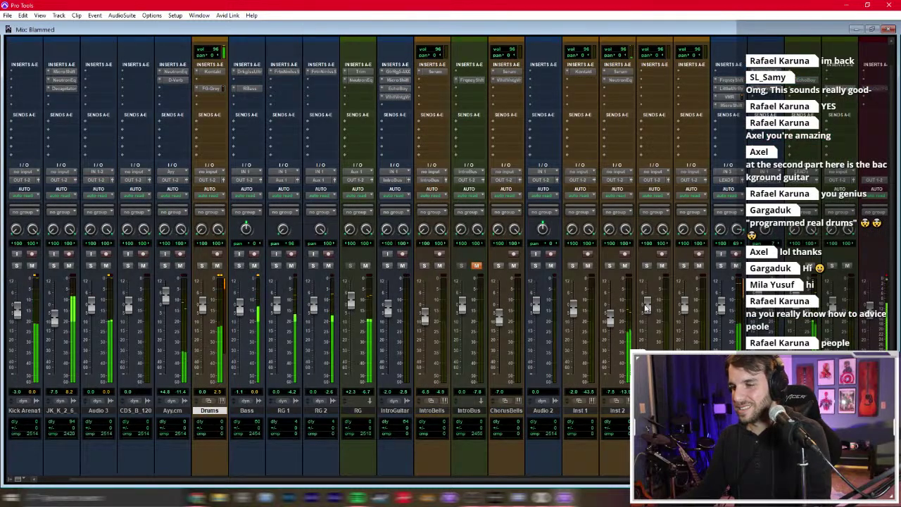
left_click(714, 97)
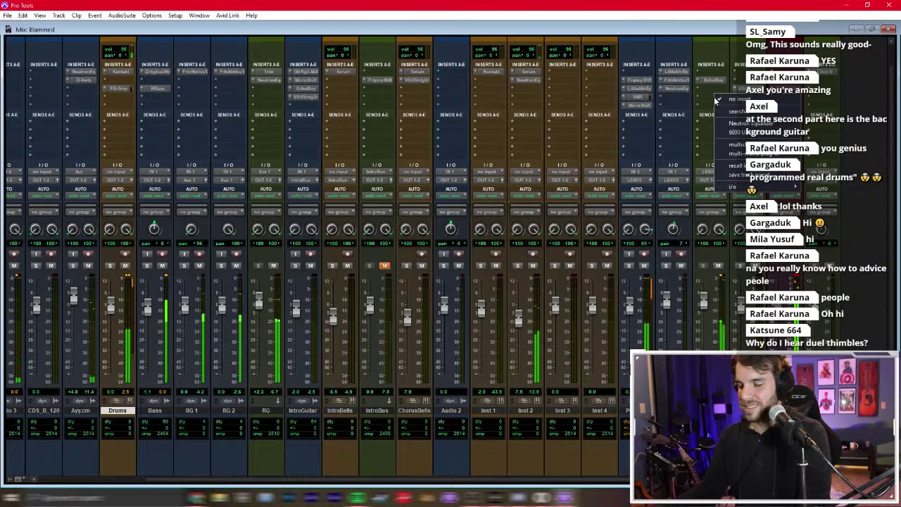
left_click(824, 211)
left_click(423, 217)
type("-6")
key("Return")
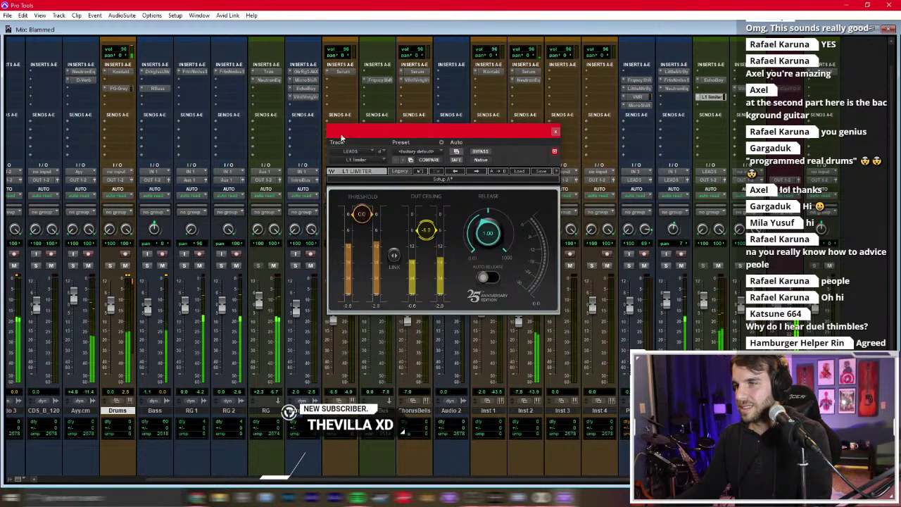
left_click_drag(361, 211, 361, 226)
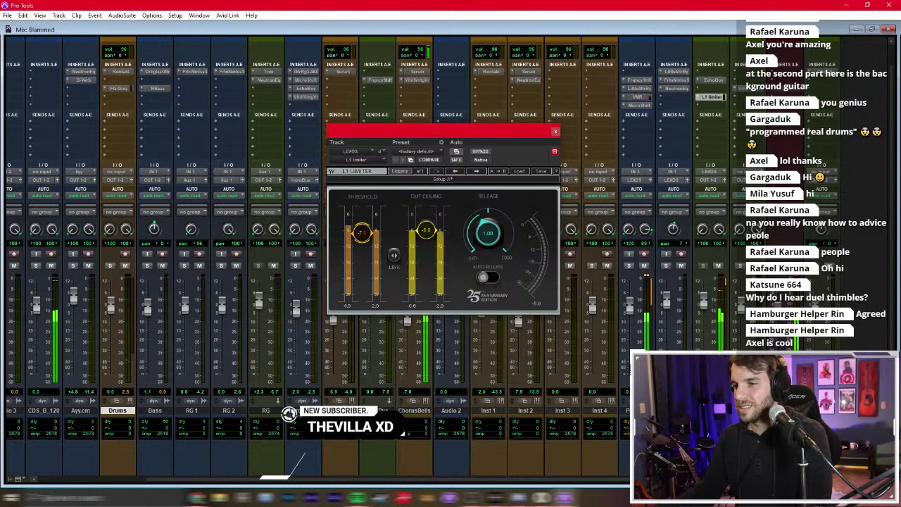
left_click(556, 133)
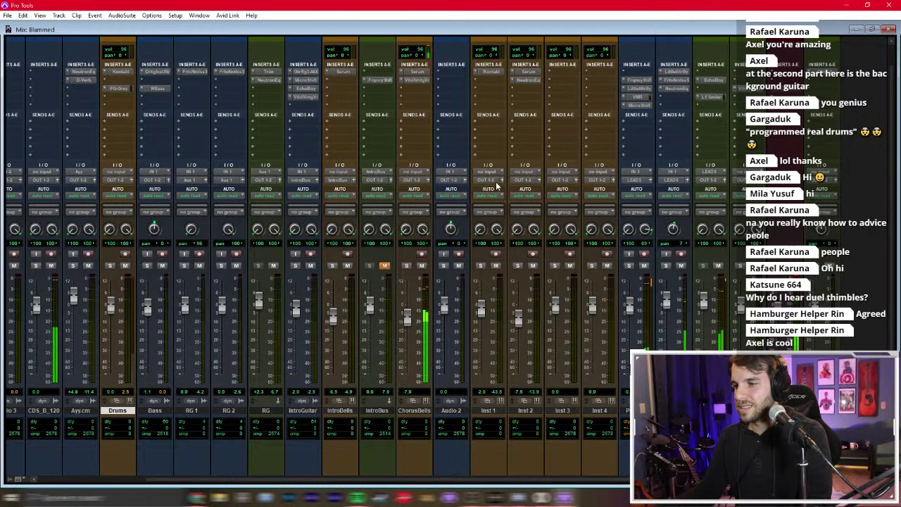
Step: Return to the Edit window and examine the PicoVox track's frequency automation around the start of A1
key("ctrl+equal")
scroll(367, 376, "down", 3)
left_click(319, 367)
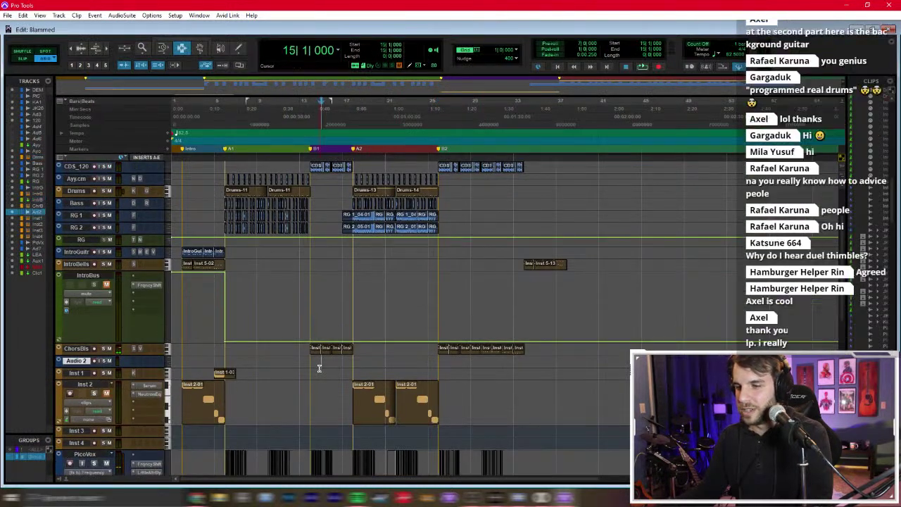
scroll(309, 367, "down", 2)
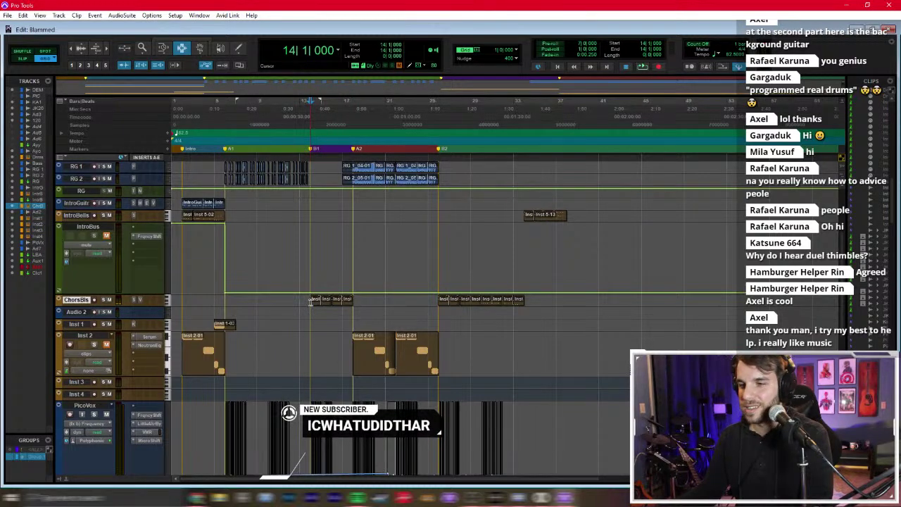
scroll(321, 324, "down", 9)
scroll(312, 329, "down", 3)
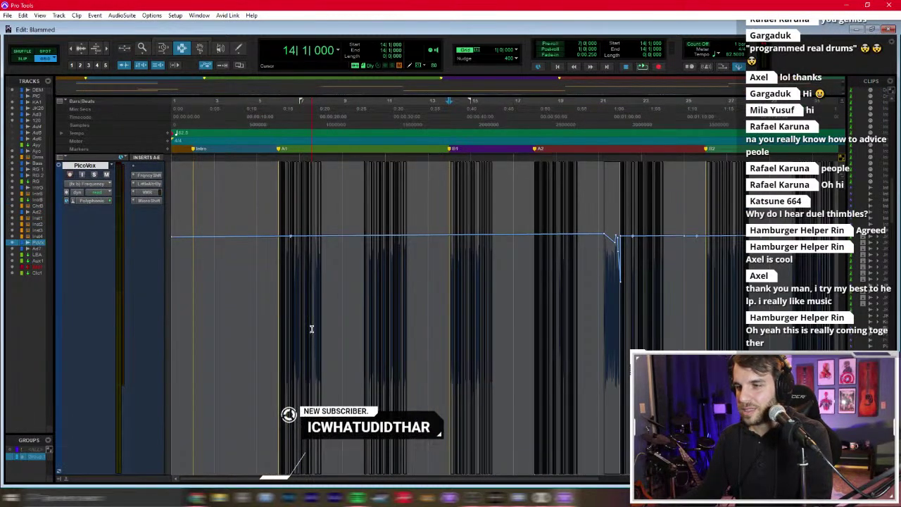
scroll(312, 328, "up", 3)
left_click(302, 316)
left_click(281, 307)
scroll(406, 289, "up", 2)
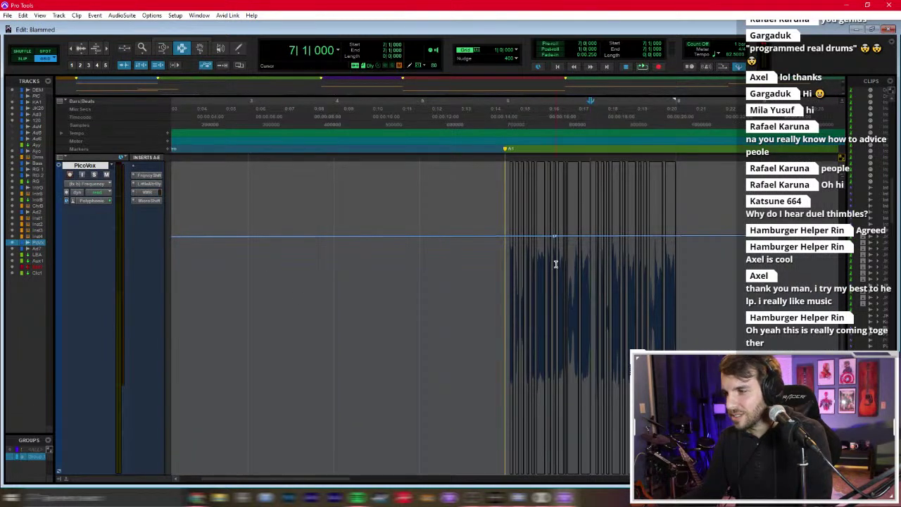
scroll(556, 264, "up", 2)
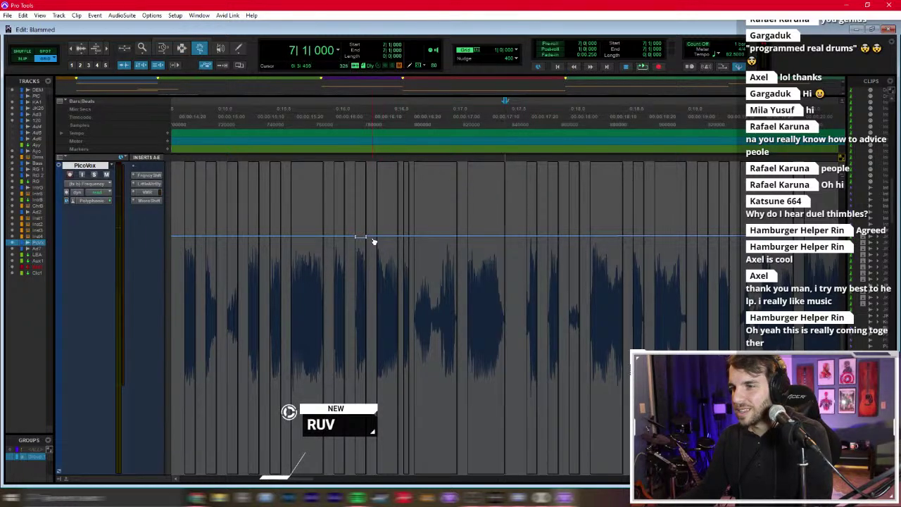
Step: Lower the PicoVox frequency automation breakpoint at the start of the bar 21 phrase slightly to level the line leading into it
scroll(434, 251, "down", 5)
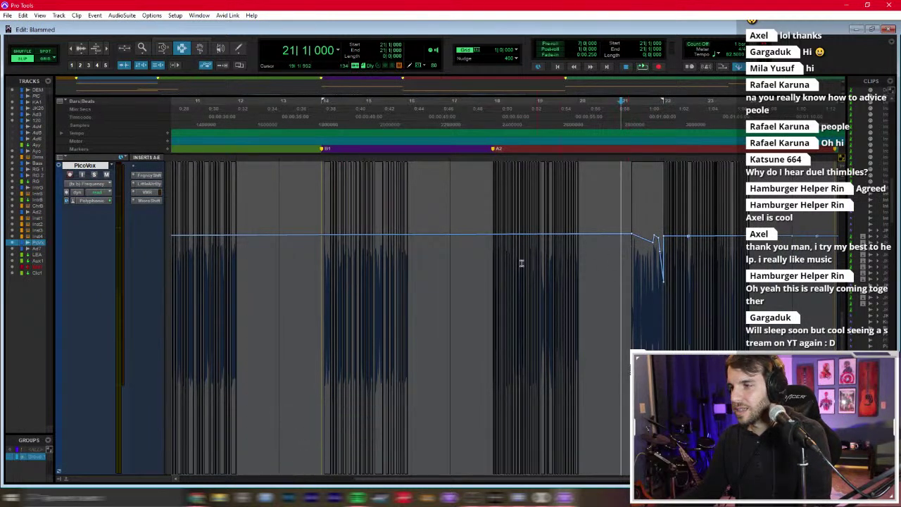
key("F8")
left_click_drag(635, 237, 635, 239)
scroll(553, 267, "left", 10)
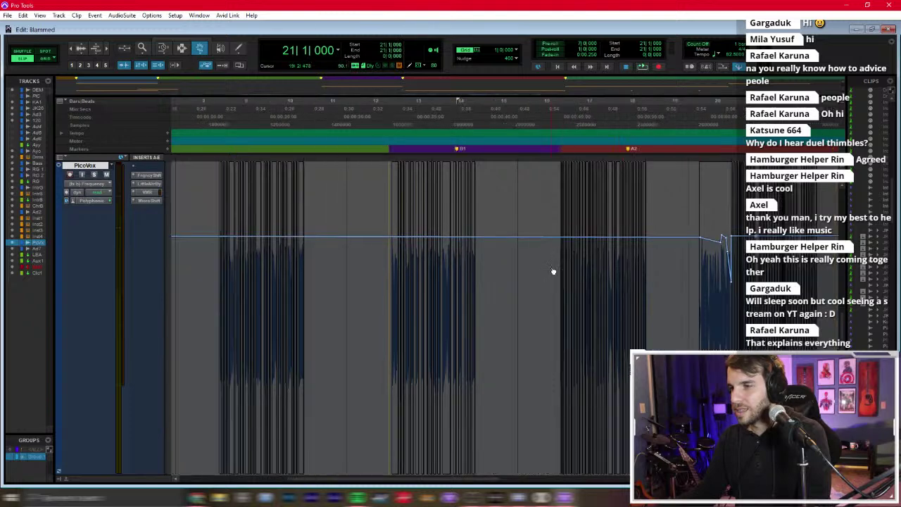
Step: Play the mix from just before A1 to hear the PicoVox part with the levelled automation
left_click(409, 262)
key("space")
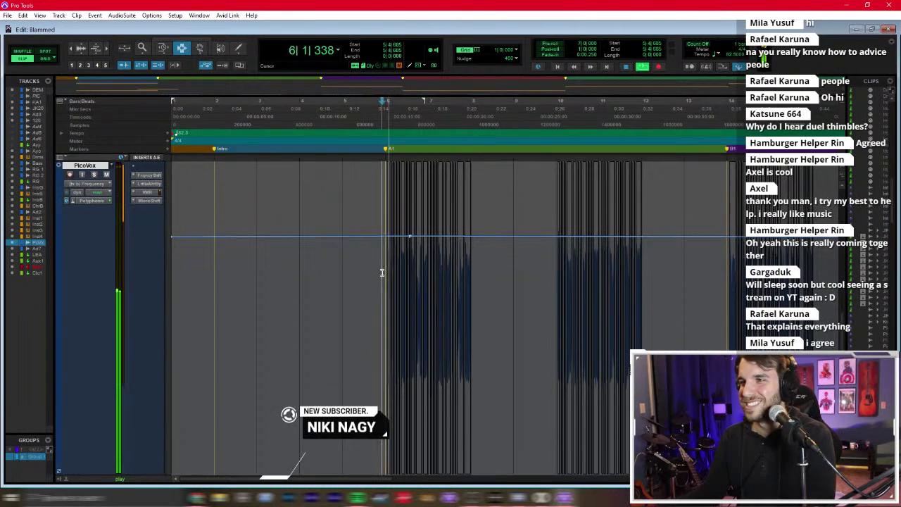
scroll(430, 253, "right", 3)
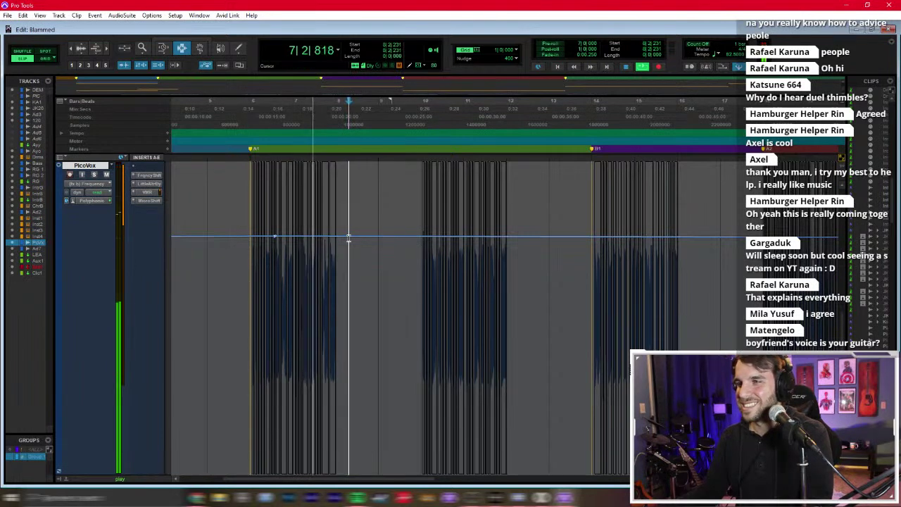
scroll(345, 238, "left", 2)
key("space")
left_click(419, 232)
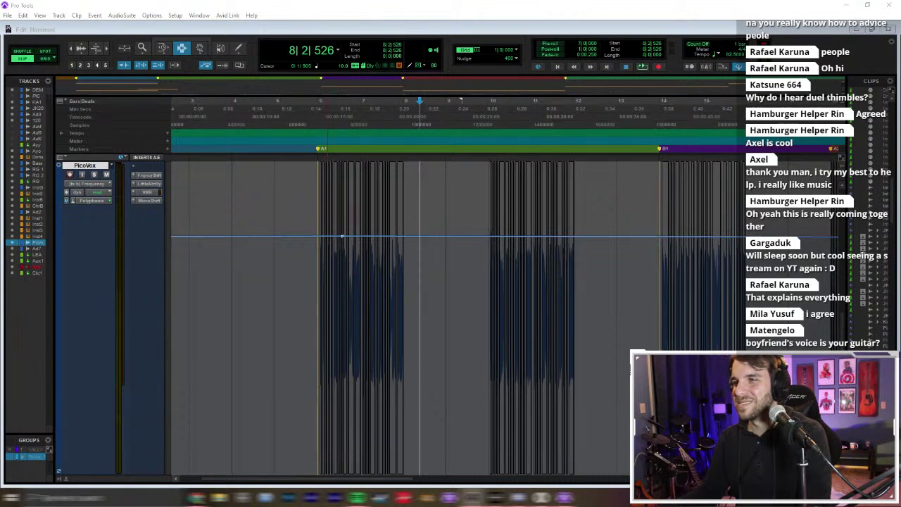
Step: Switch to Grid mode, place the cursor at bar 6 with pre-roll on, and play the A1 section
left_click(323, 271)
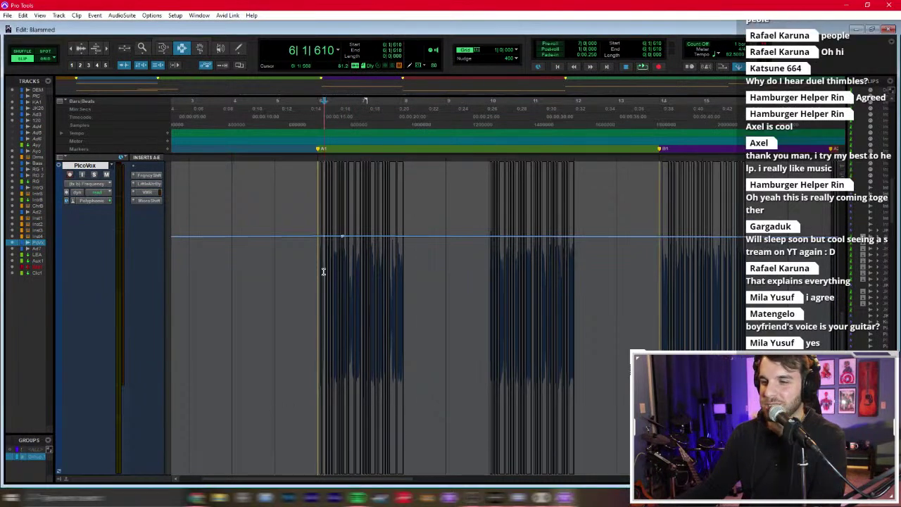
key("F4")
left_click(316, 271)
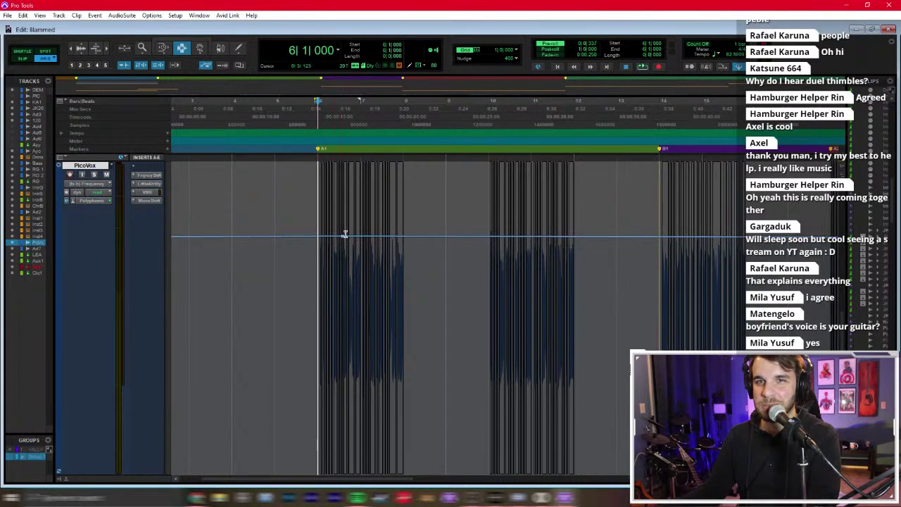
key("space")
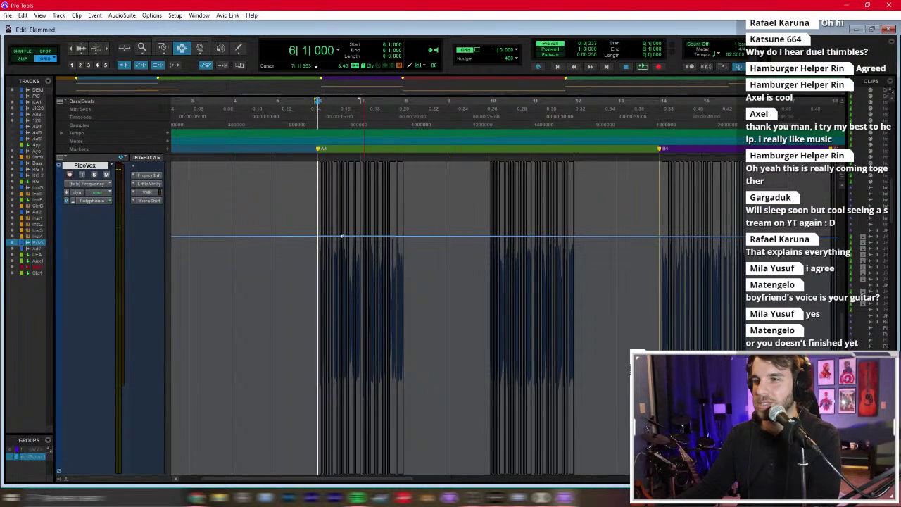
key("alt+Tab")
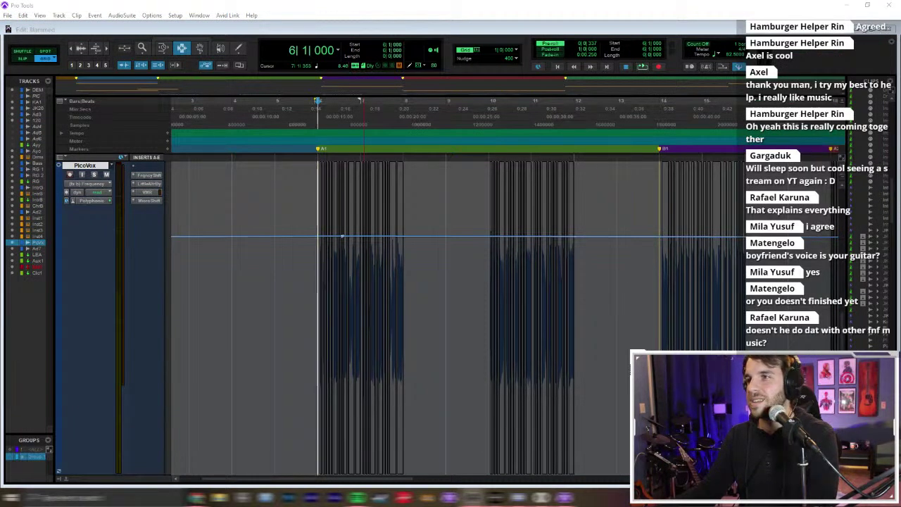
key("alt+Tab")
key("space")
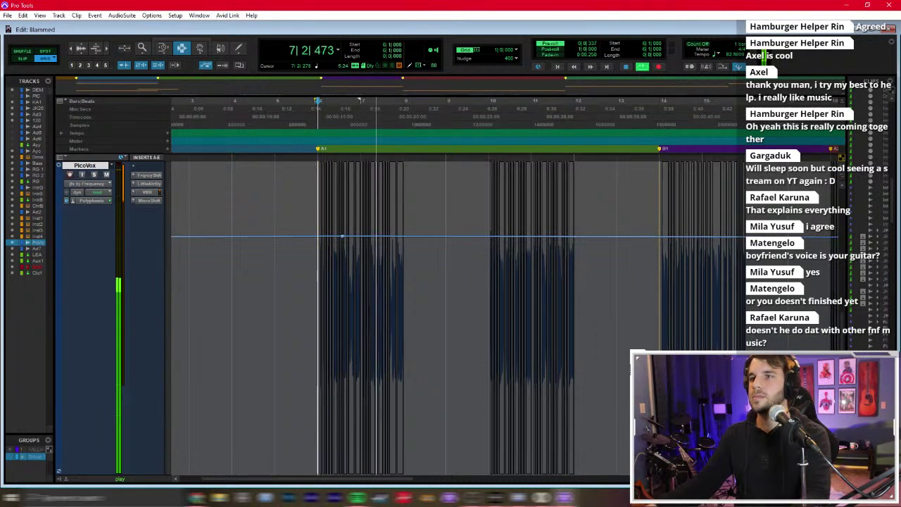
key("alt+Tab")
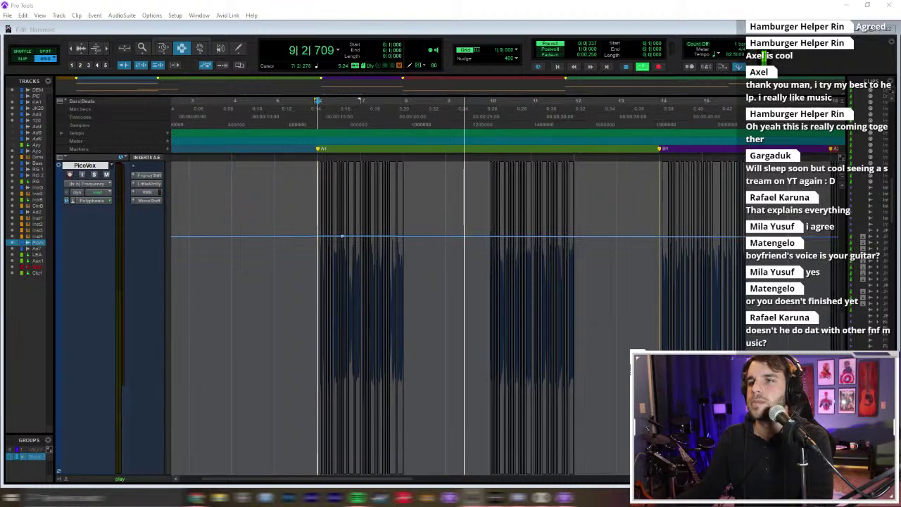
left_click(332, 252)
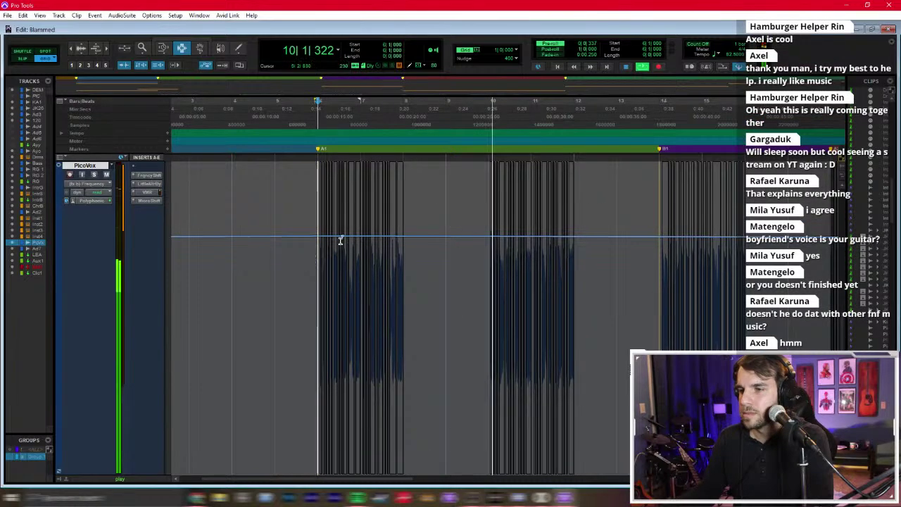
scroll(377, 253, "left", 2)
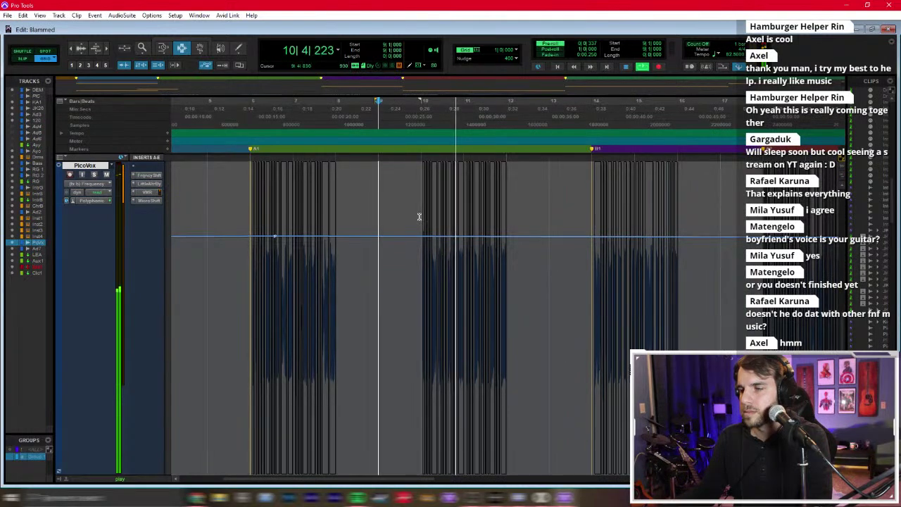
Step: Play the B1 section from bar 14 to check the first PicoVox phrase
scroll(465, 240, "down", 1)
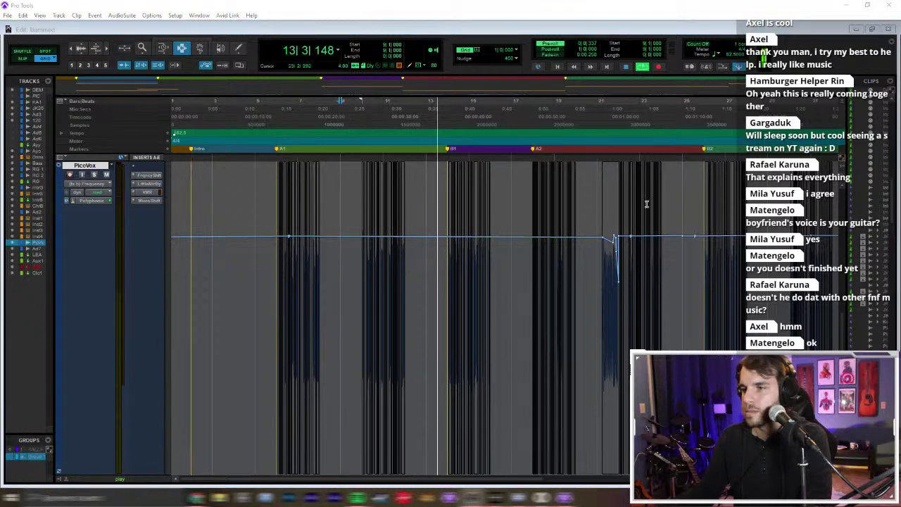
left_click(451, 298)
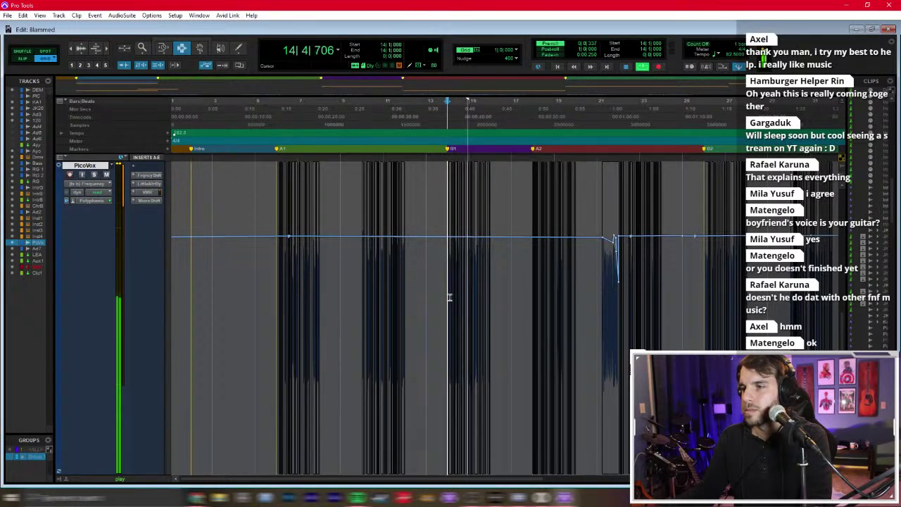
key("space")
key("ctrl+]")
key("ctrl+]")
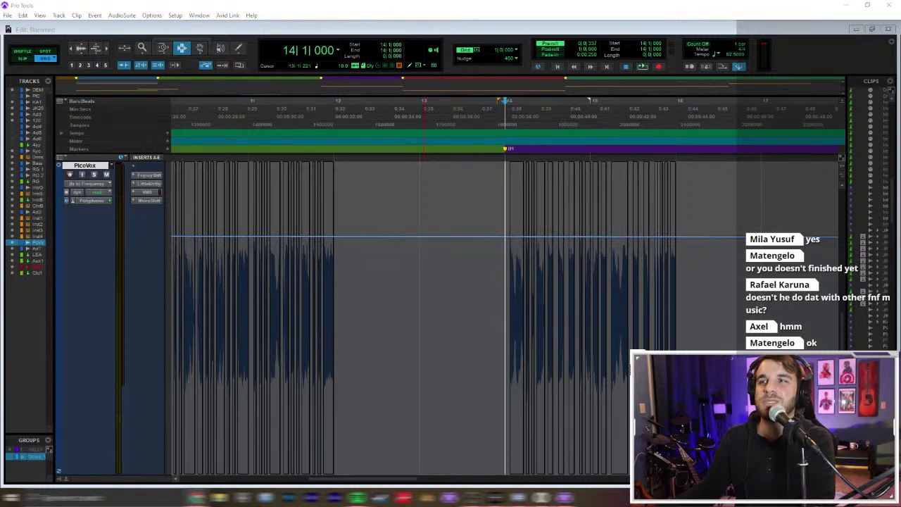
left_click(643, 67)
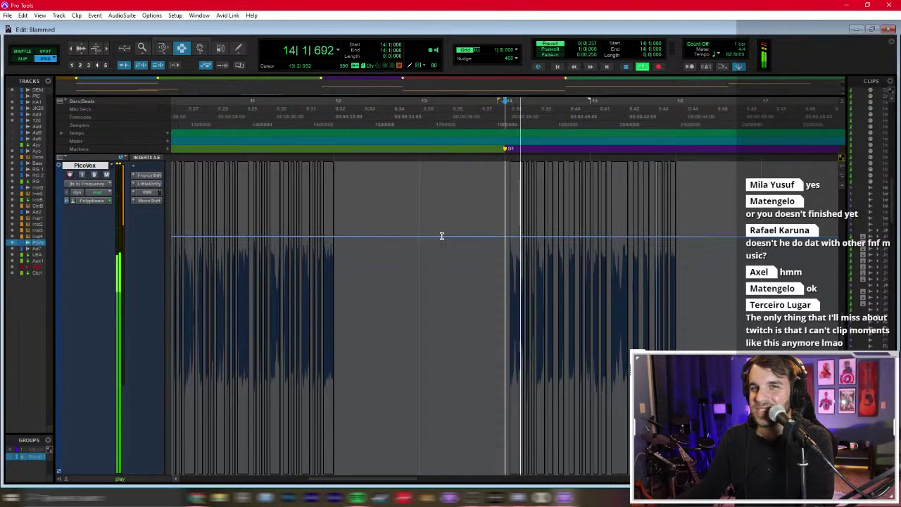
scroll(493, 246, "right", 3)
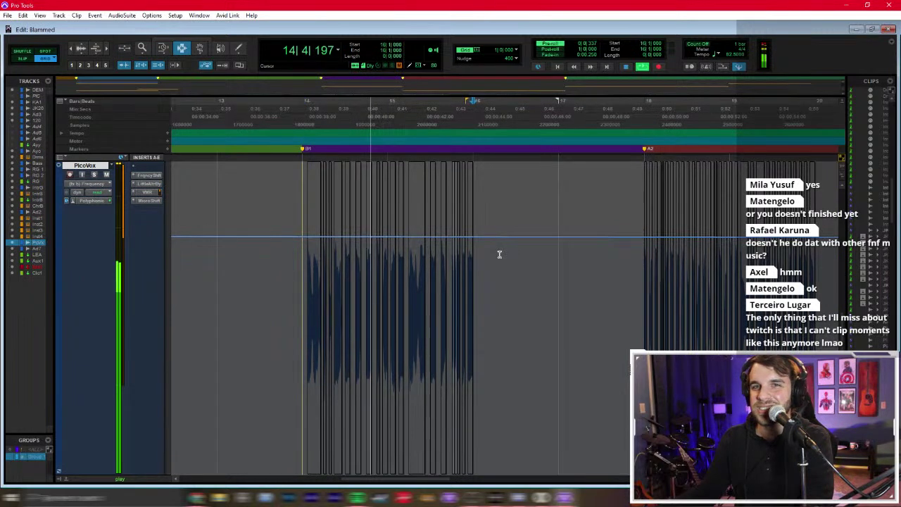
scroll(499, 254, "right", 1)
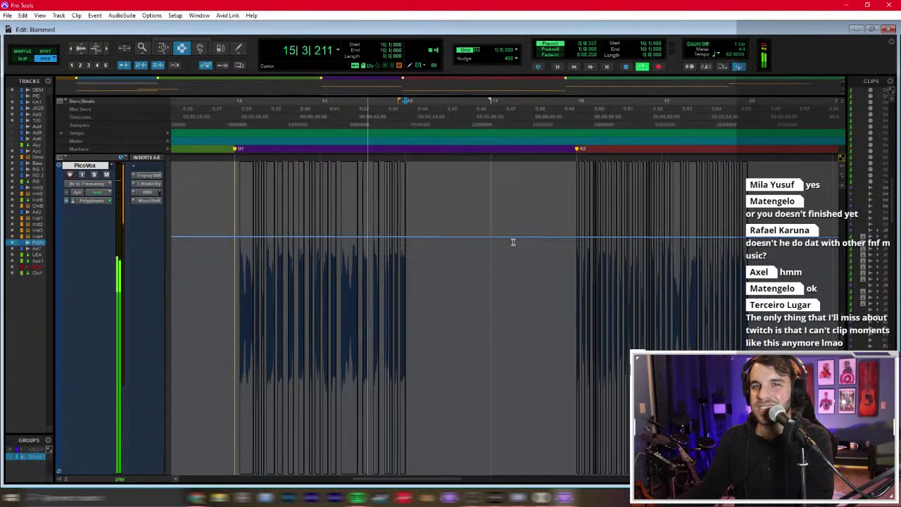
key("space")
key("ctrl+bracketright")
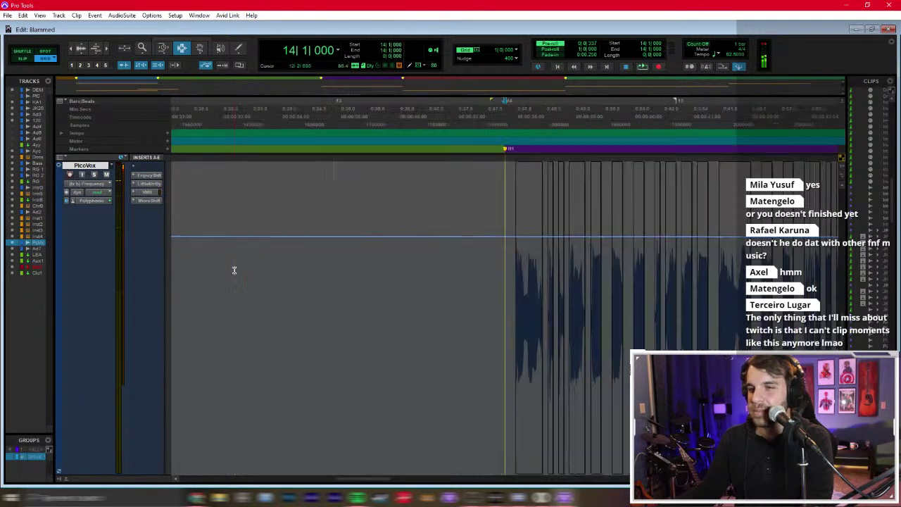
Step: Replay the B1 PicoVox phrase from bar 14 and set the grid to sixteenth notes (0|0|240)
scroll(503, 254, "right", 3)
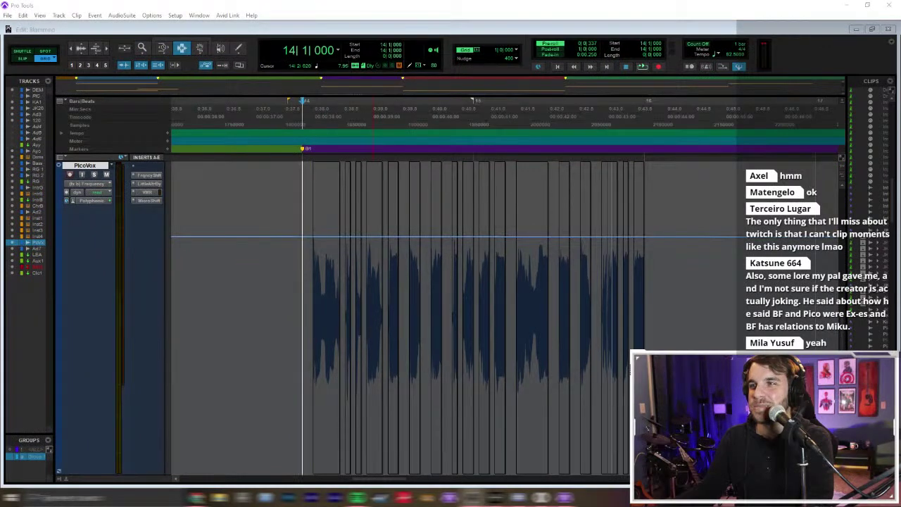
left_click(338, 309)
key("space")
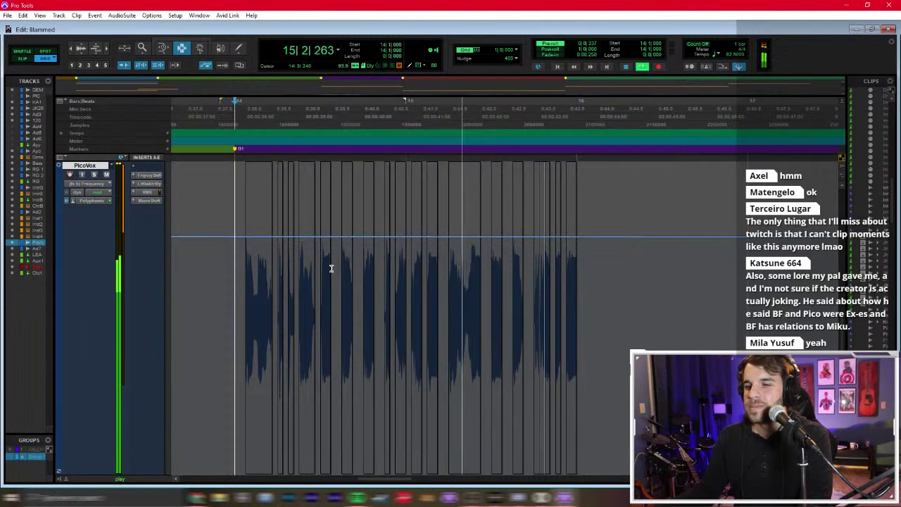
key("space")
left_click(516, 50)
left_click(538, 88)
key("space")
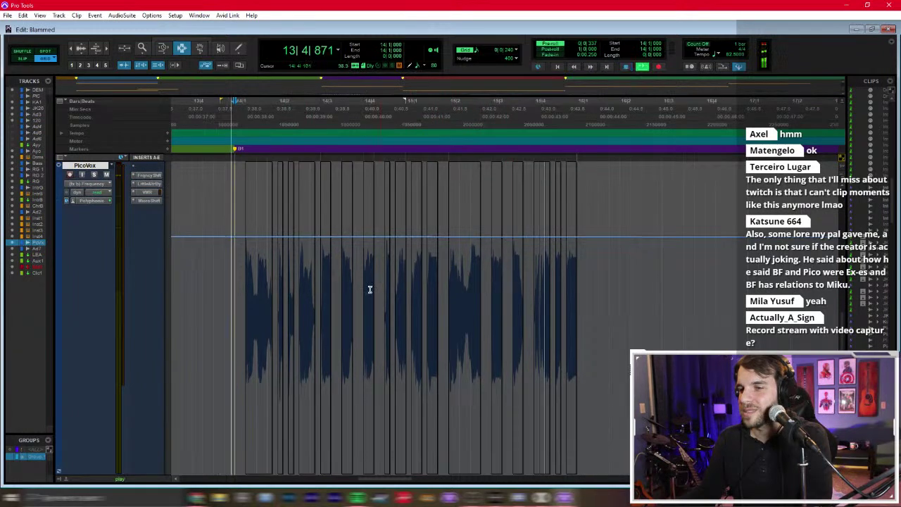
Step: Raise the PicoVox frequency automation from 14|4|720 to bar 15, and copy the raised segment to 15|4|720
scroll(470, 285, "up", 2)
left_click(445, 264)
double_click(498, 264)
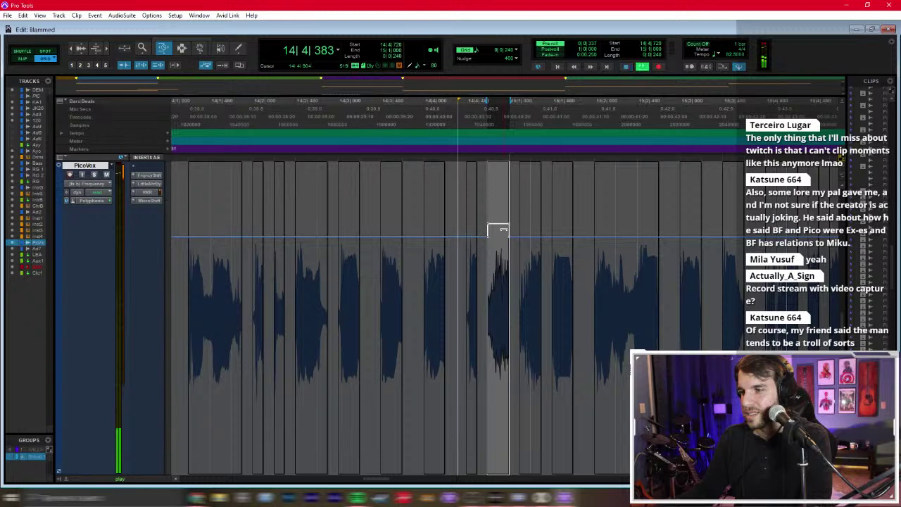
key("space")
key("space")
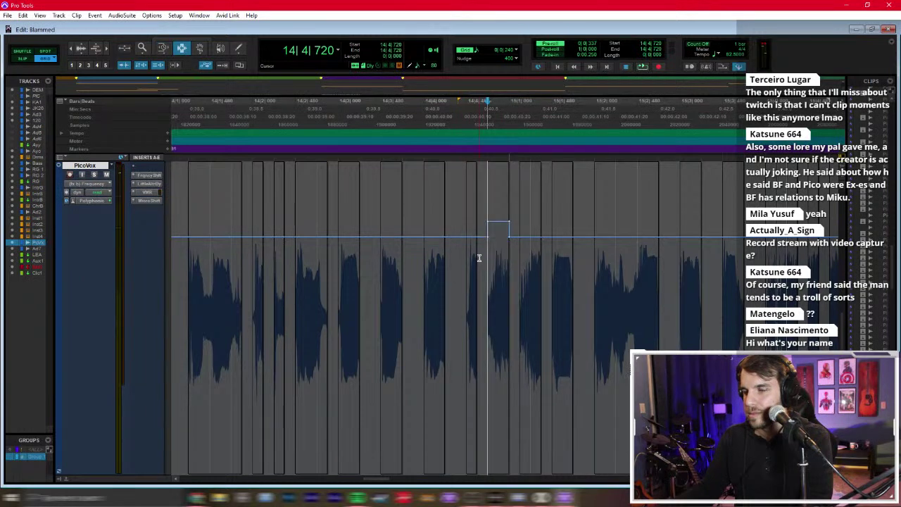
key("ctrl+bracketleft")
left_click_drag(496, 257, 672, 230)
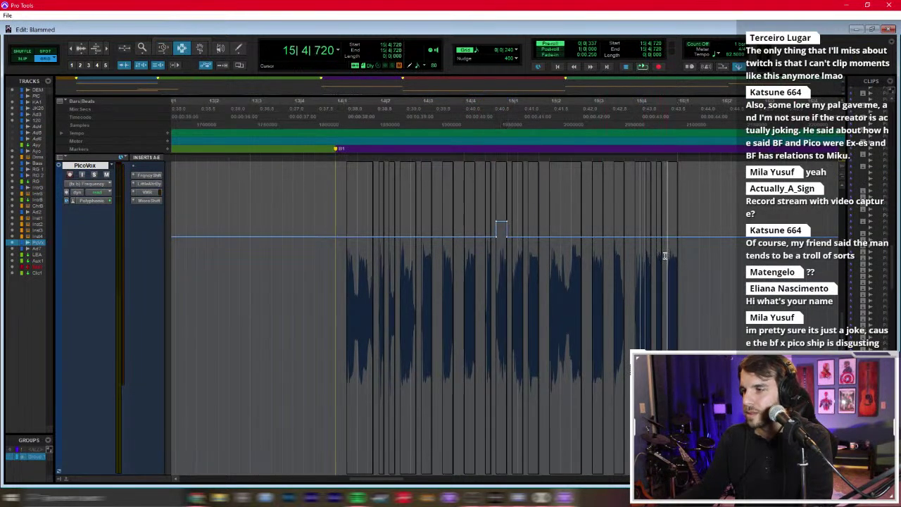
Step: Play B1 from bar 14 and slightly lower the raised automation segment at 15|4|720 with the Trim tool
left_click(336, 268)
key("space")
key("space")
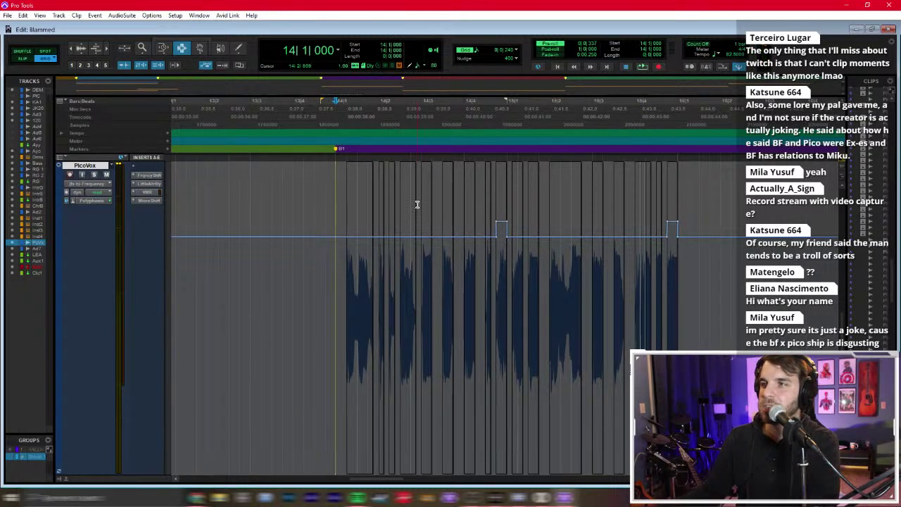
key("space")
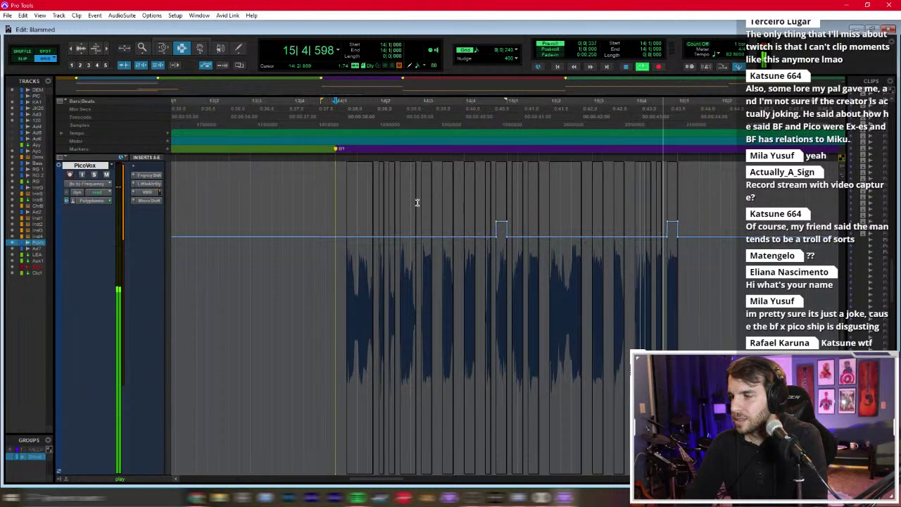
left_click(494, 244)
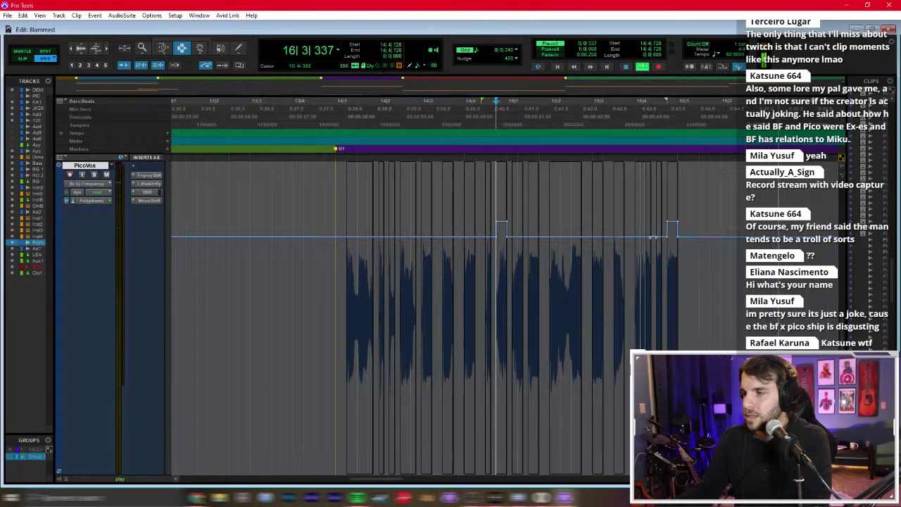
key("F6")
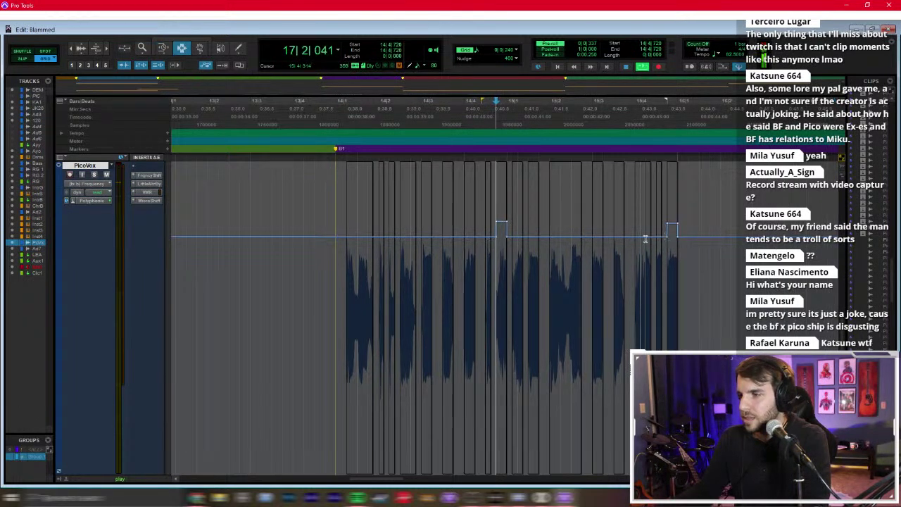
Step: Set the edit grid to quarter notes (0|1|000)
left_click(302, 255)
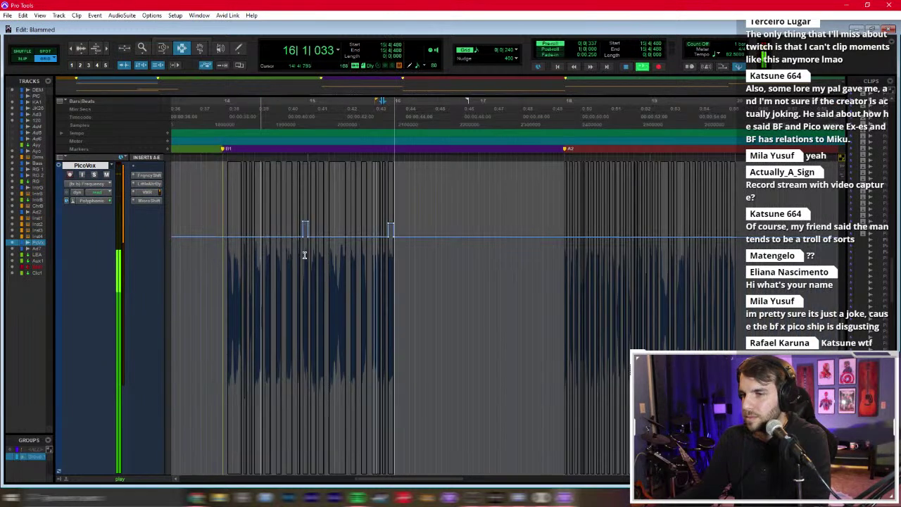
key("F6")
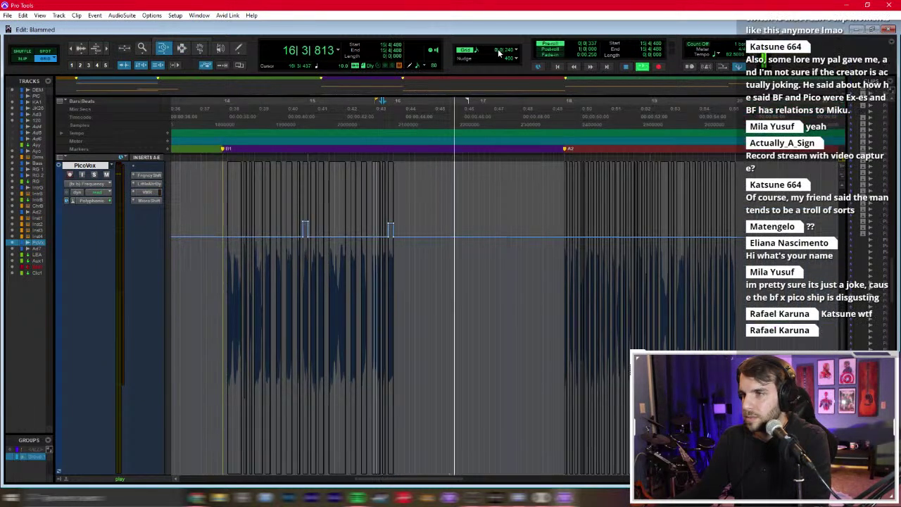
left_click(497, 54)
left_click(517, 67)
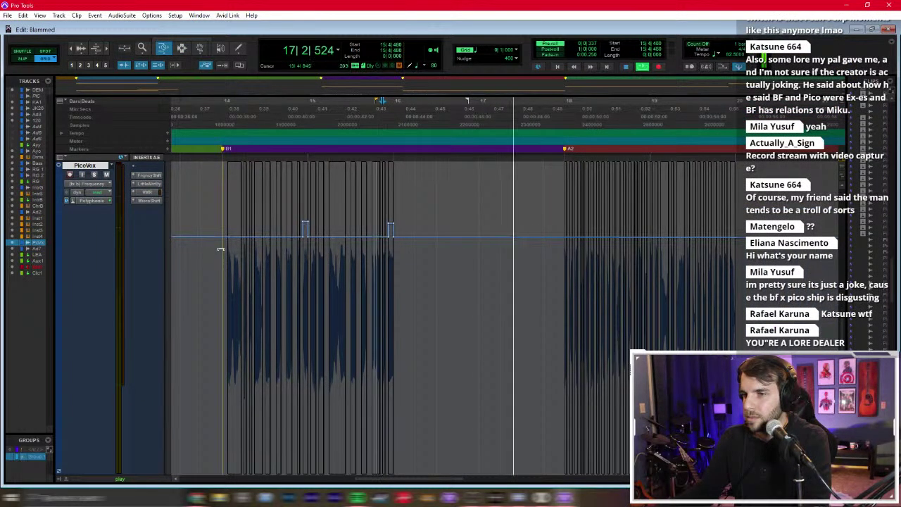
Step: Copy the PicoVox frequency automation from bars 14 to 16 in B1, and paste it into B2 at 26|1|000 and 30|1|000
key("F7")
left_click_drag(222, 251, 397, 243)
key("r")
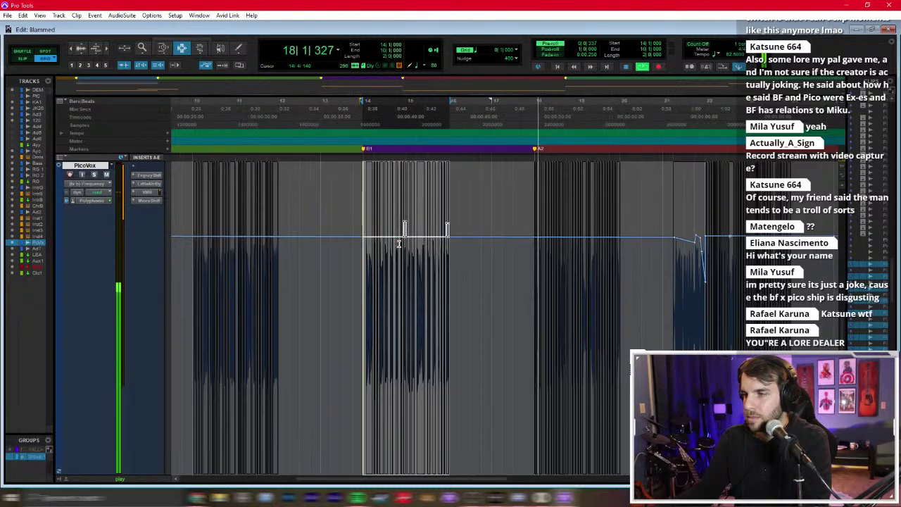
key("r")
left_click(588, 218)
double_click(591, 215)
double_click(678, 205)
key("t")
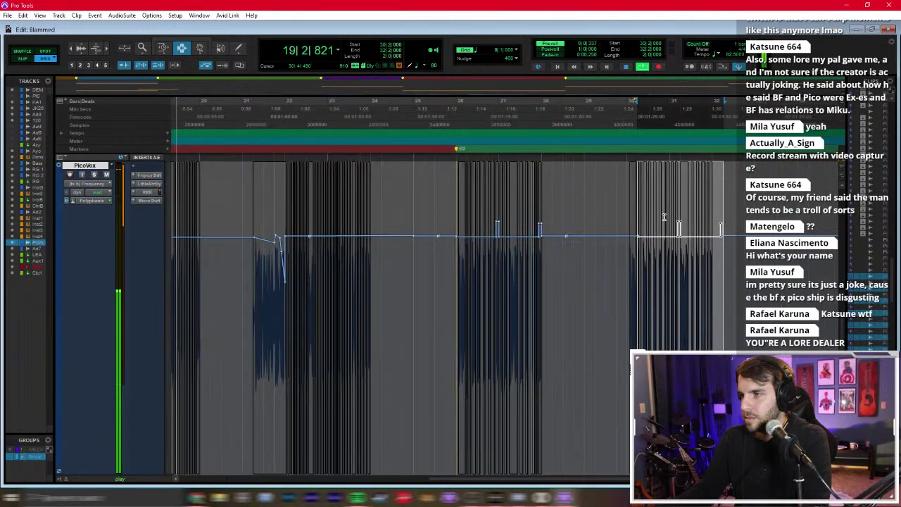
key("minus")
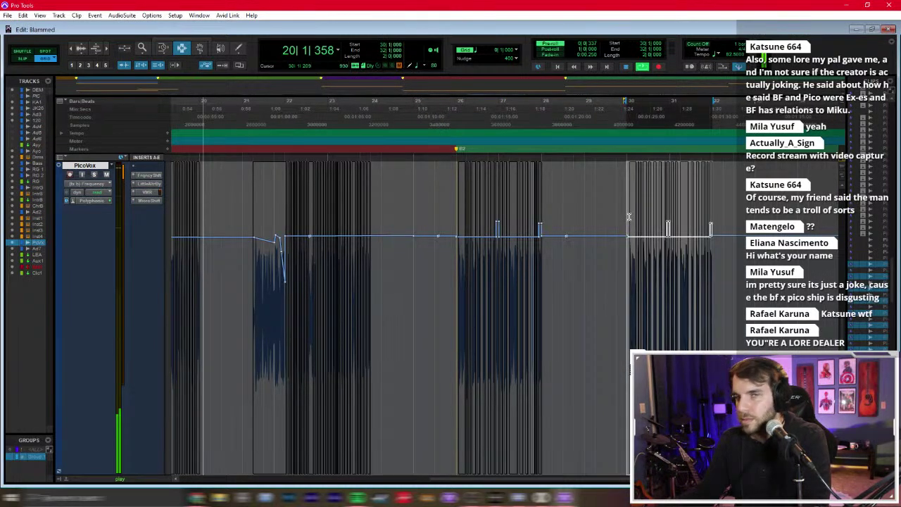
Step: Stop playback in A2 and set all track heights to fit the edit window
left_click(486, 290)
scroll(486, 290, "left", 3)
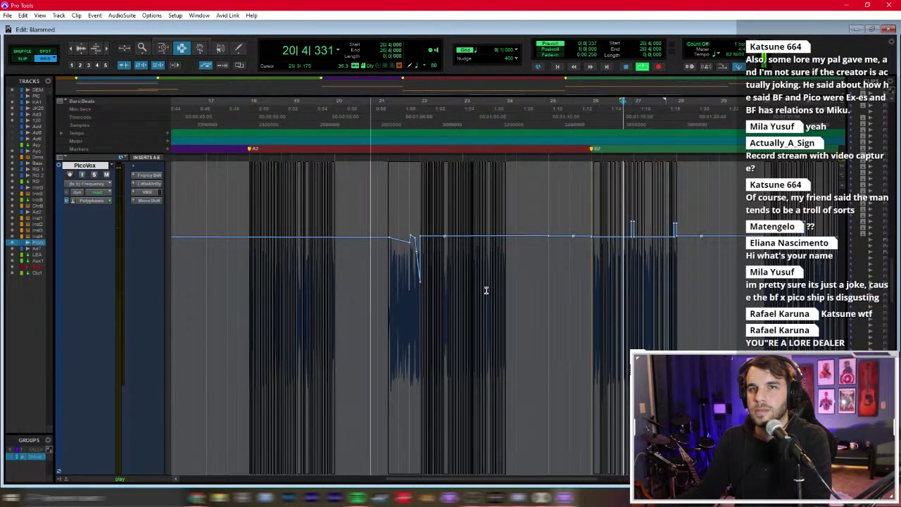
key("space")
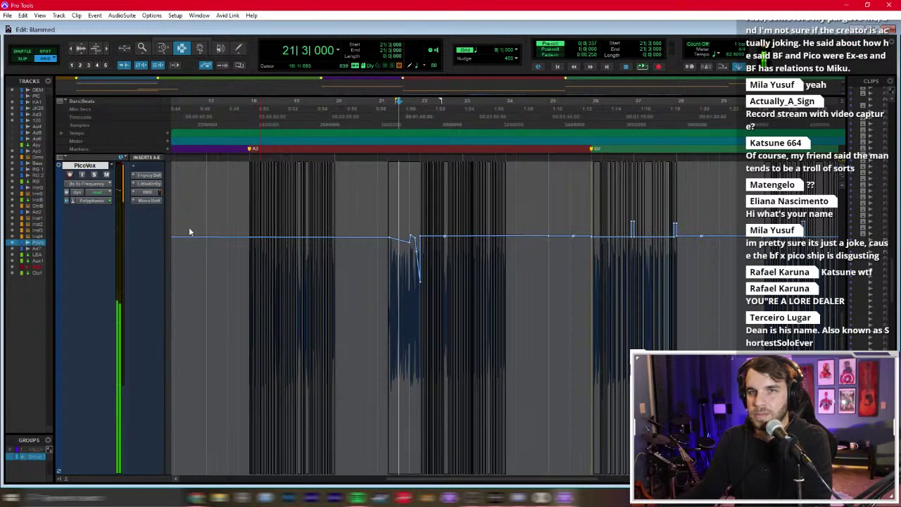
left_click(167, 241)
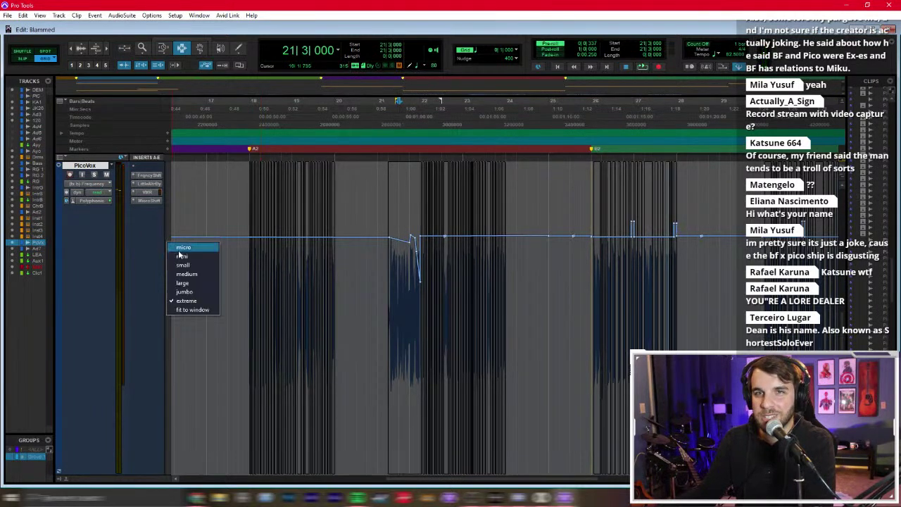
left_click(187, 308)
left_click(374, 284)
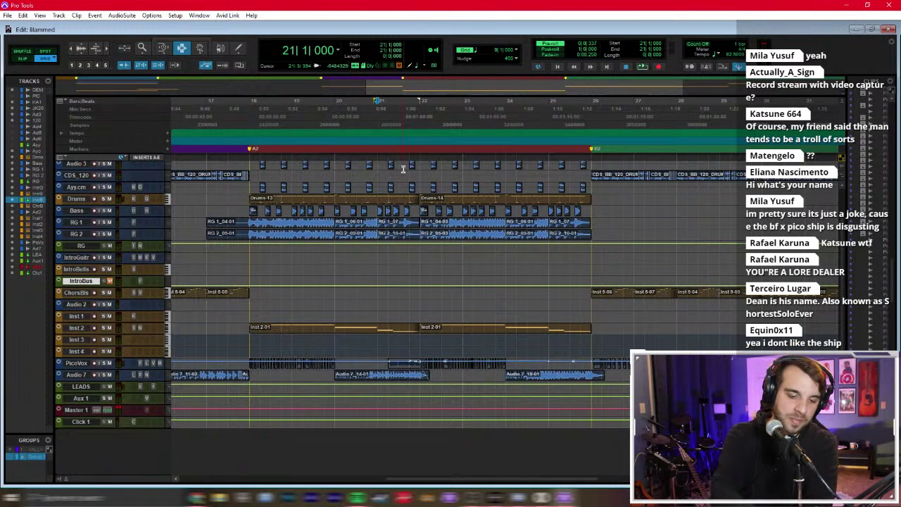
left_click(347, 259)
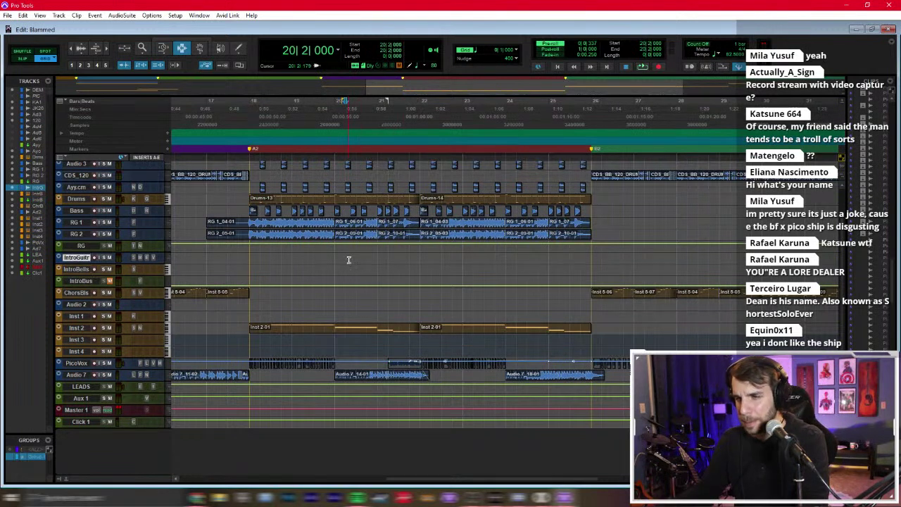
left_click(440, 268)
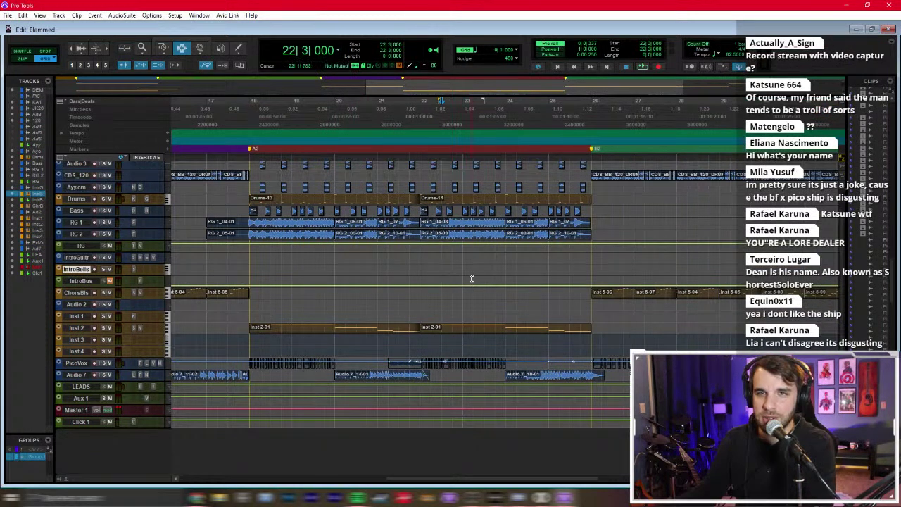
left_click(488, 262)
left_click(530, 281)
left_click(562, 258)
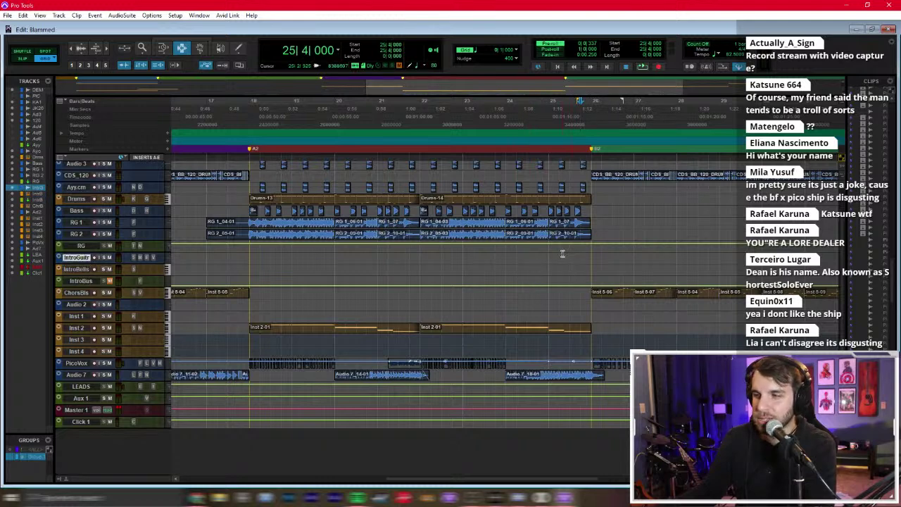
left_click(686, 268)
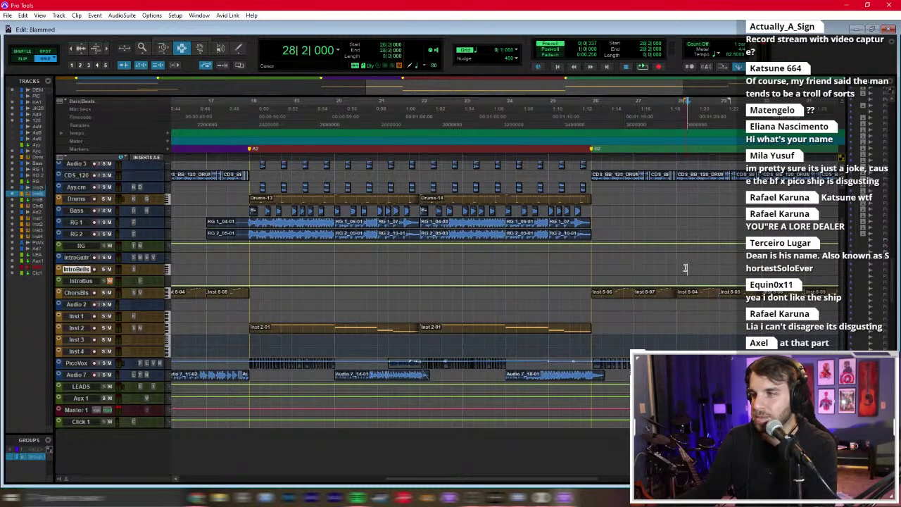
Step: Play the full mix through A2 from 18|1|000 to check for missing background parts
left_click(249, 263)
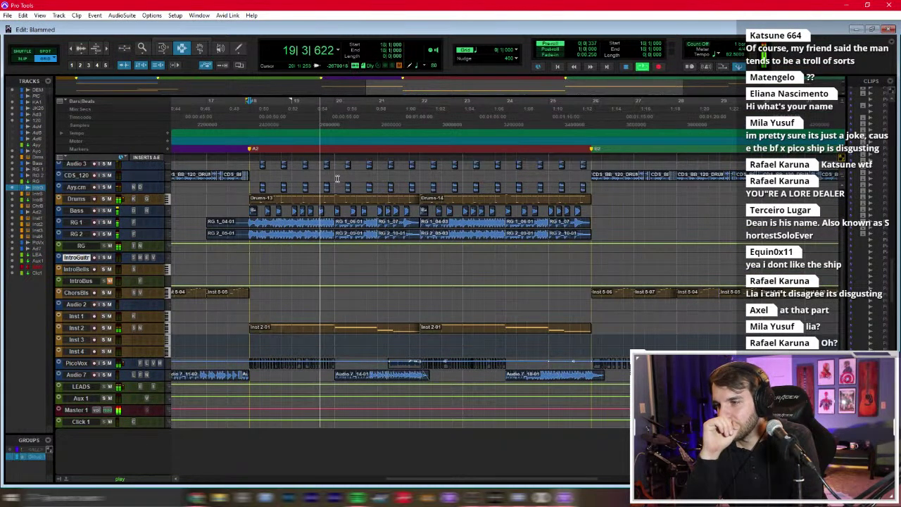
scroll(338, 179, "left", 3)
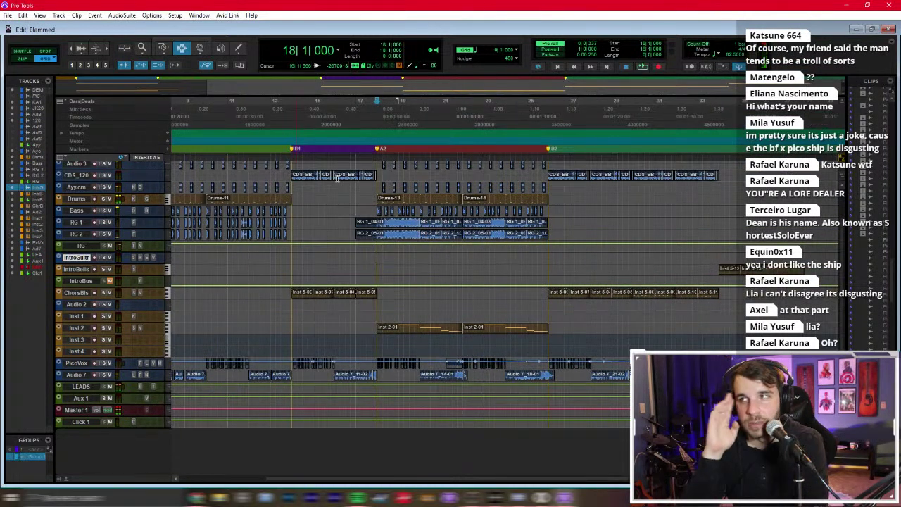
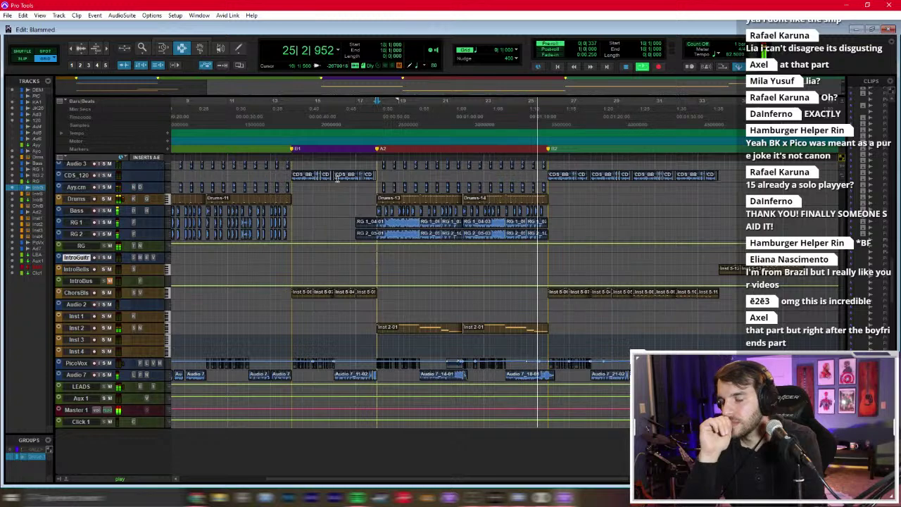
left_click(521, 271)
scroll(523, 263, "up", 3)
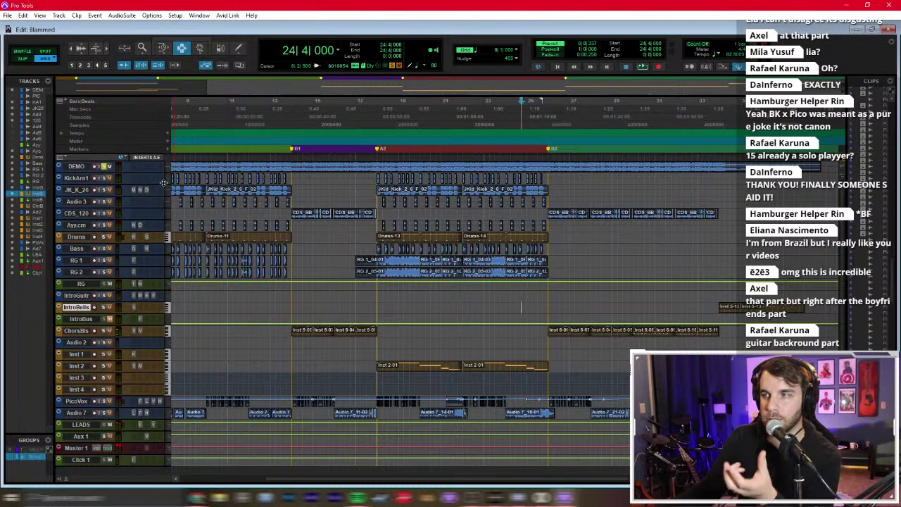
Step: Listen to the soloed DEMO track through A2 from 18|1|000, and replay it from 19|4|000
left_click(442, 167)
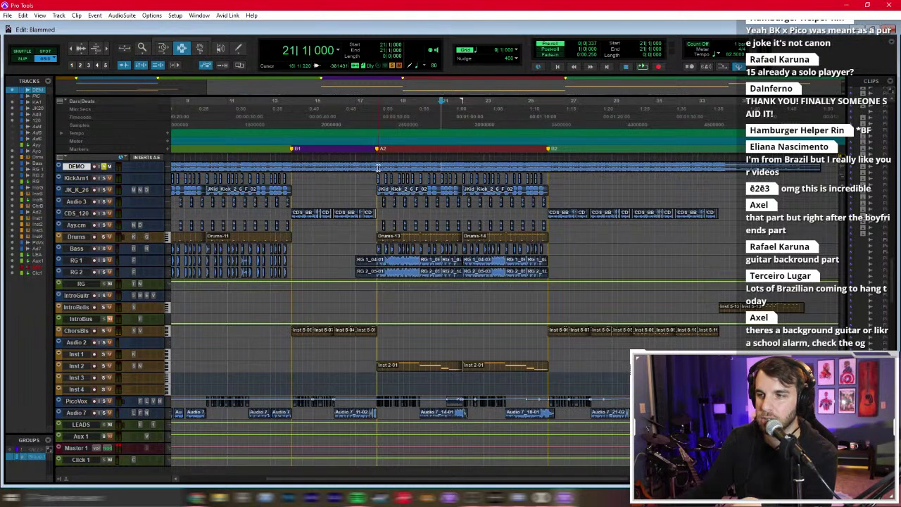
key("space")
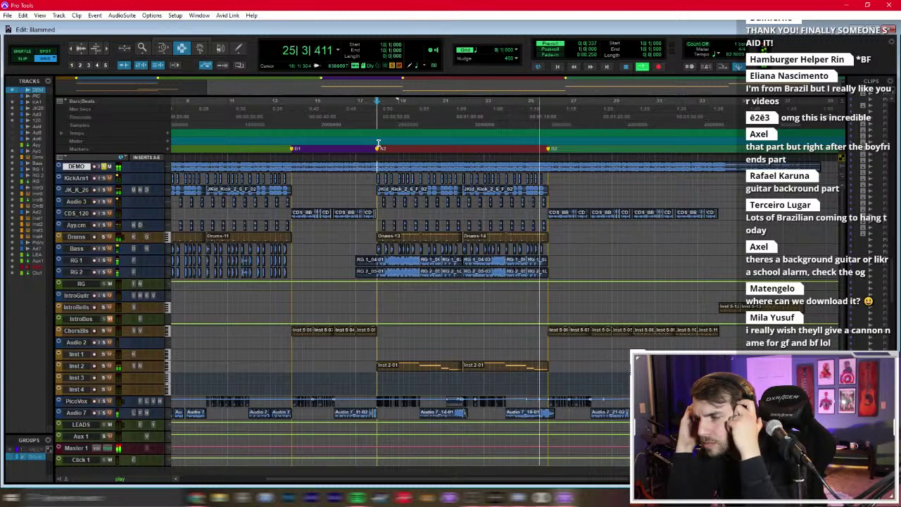
key("space")
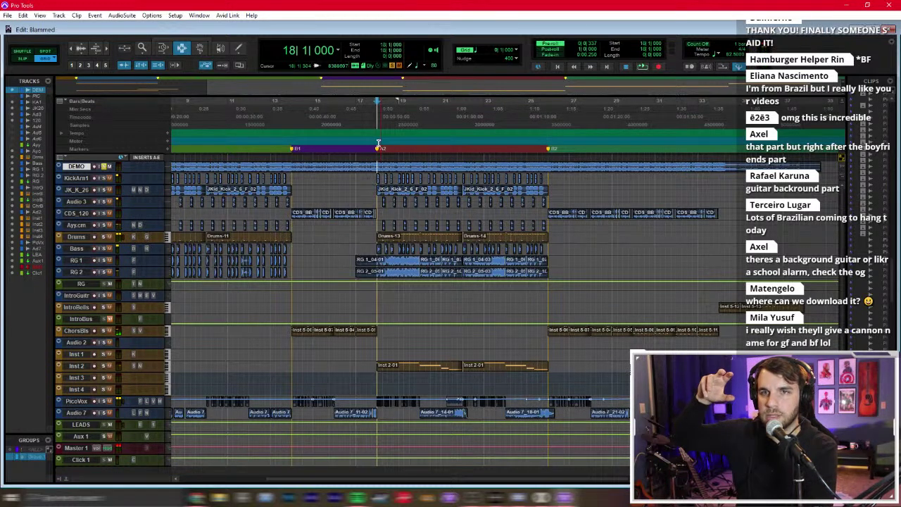
left_click(415, 112)
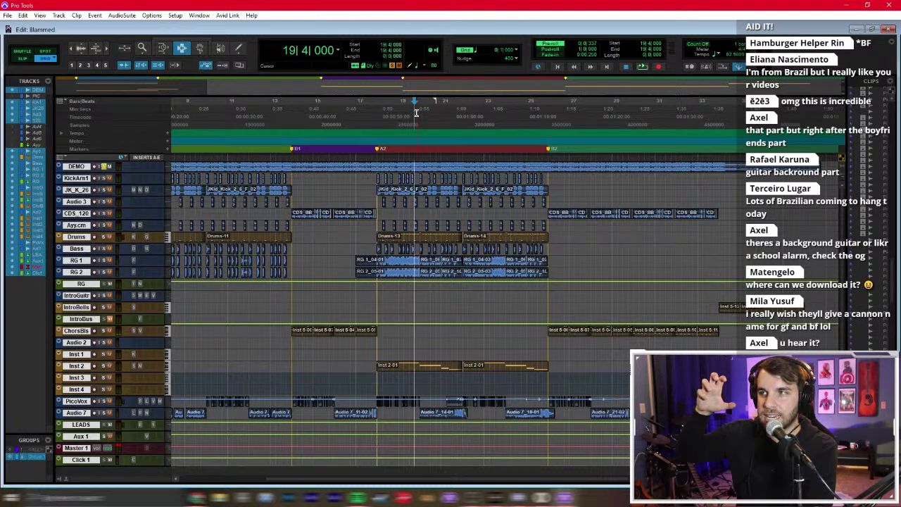
key("space")
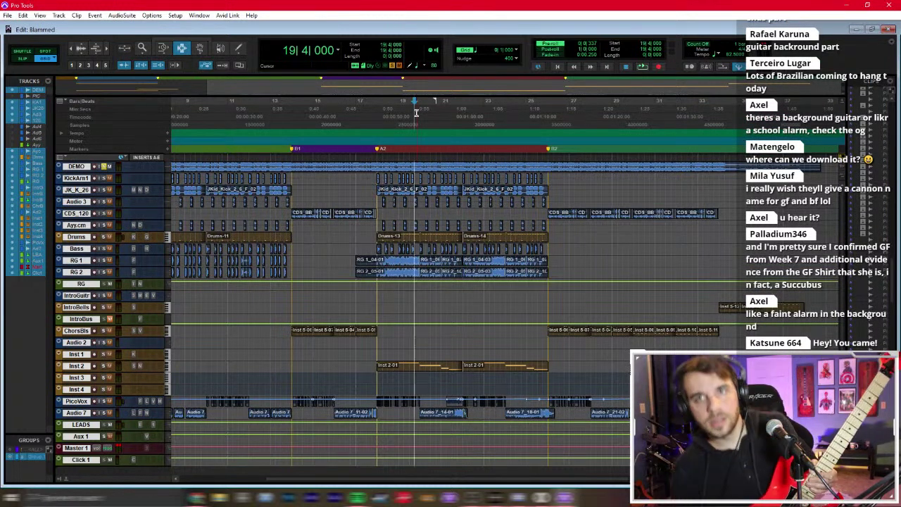
left_click(77, 274)
right_click(75, 261)
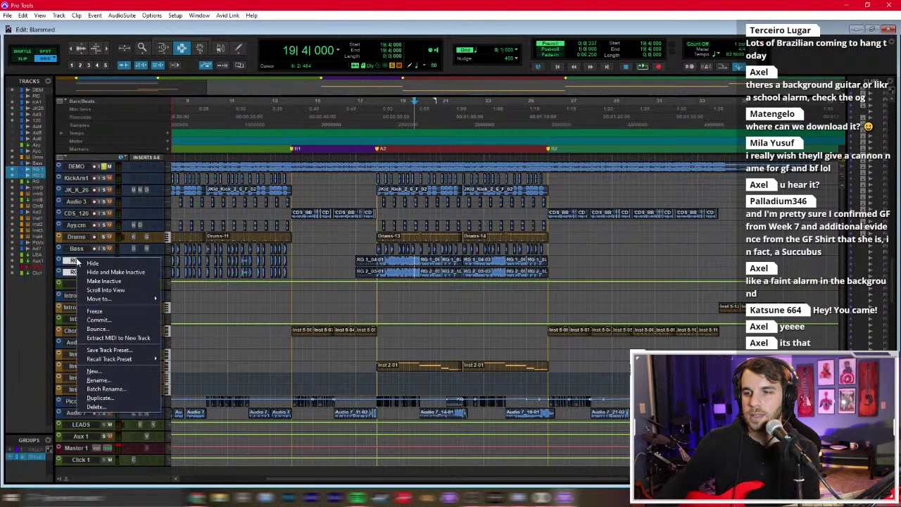
left_click(134, 398)
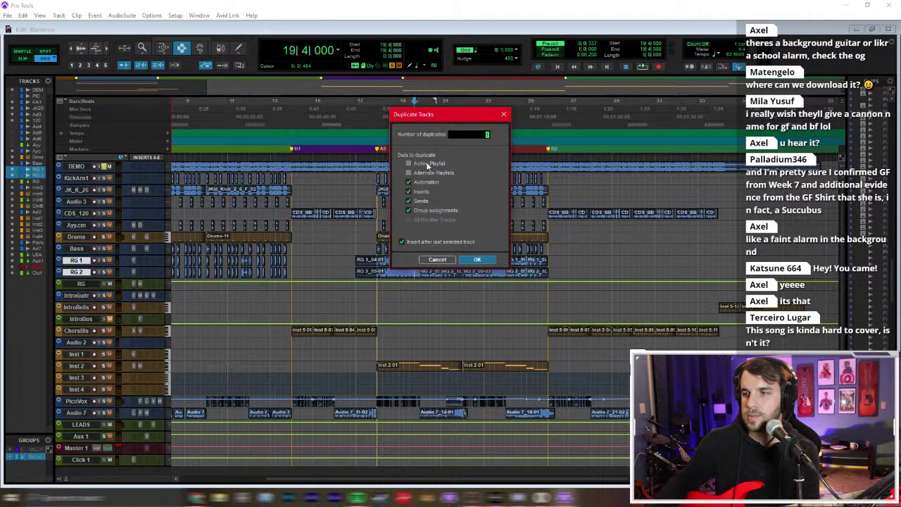
left_click(440, 261)
Step: Create a mono audio track below the RG track and load the Fortin plug-in on its first insert
left_click(88, 285)
key("ctrl+shift+n")
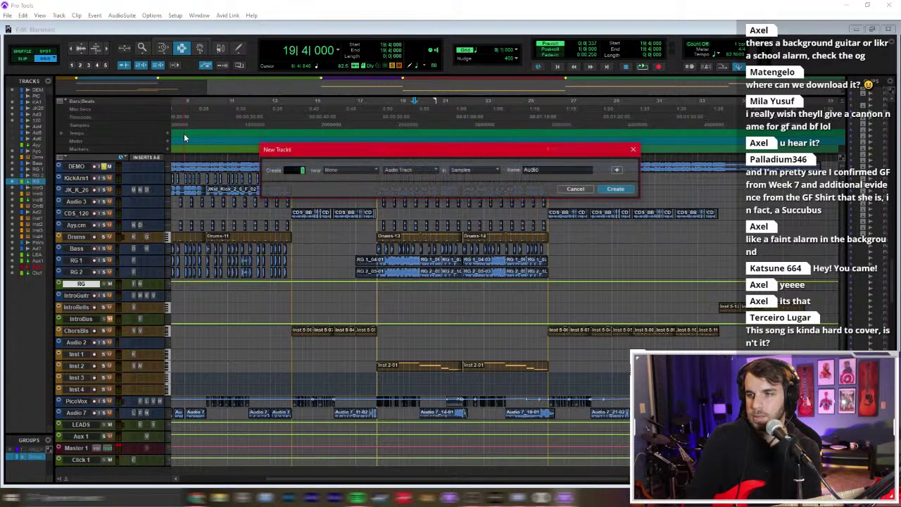
key("Return")
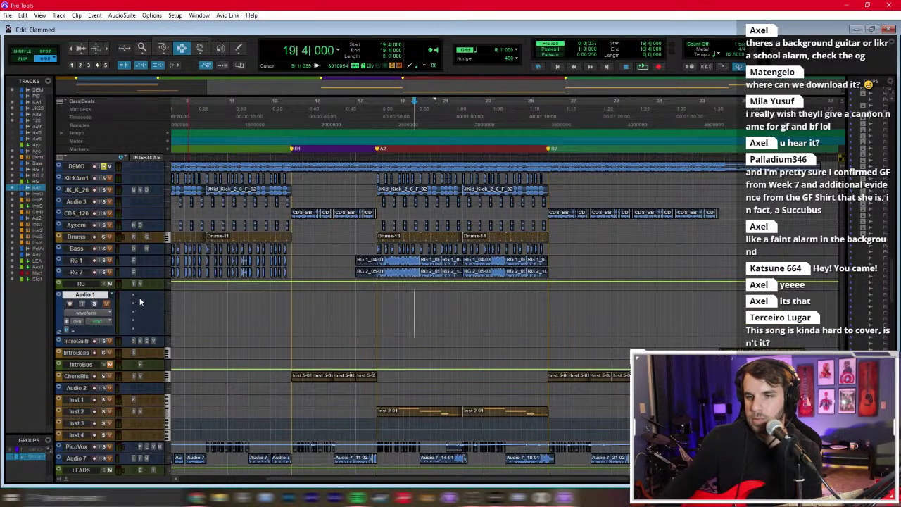
left_click(139, 301)
type("fortin")
key("Return")
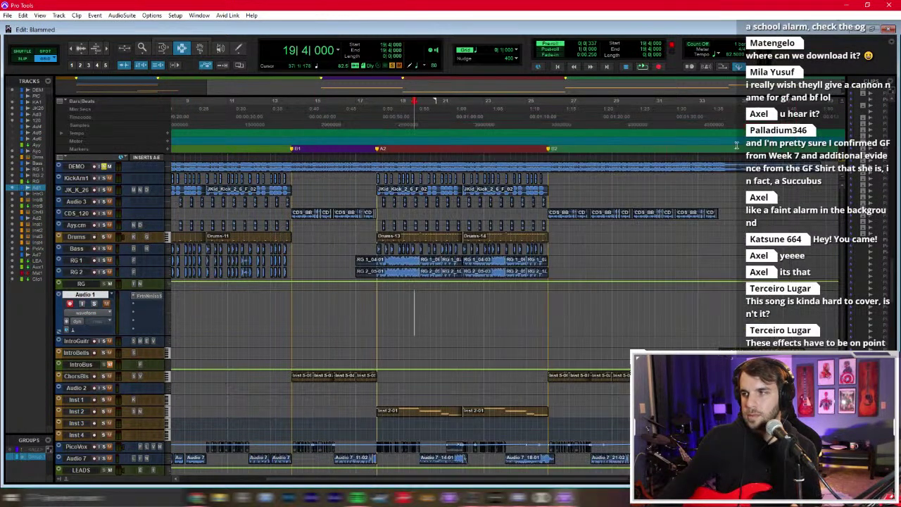
Step: Set the Audio 1 track's input to interface IN 1 and unsolo the DEMO track
key("ctrl+equal")
left_click(307, 180)
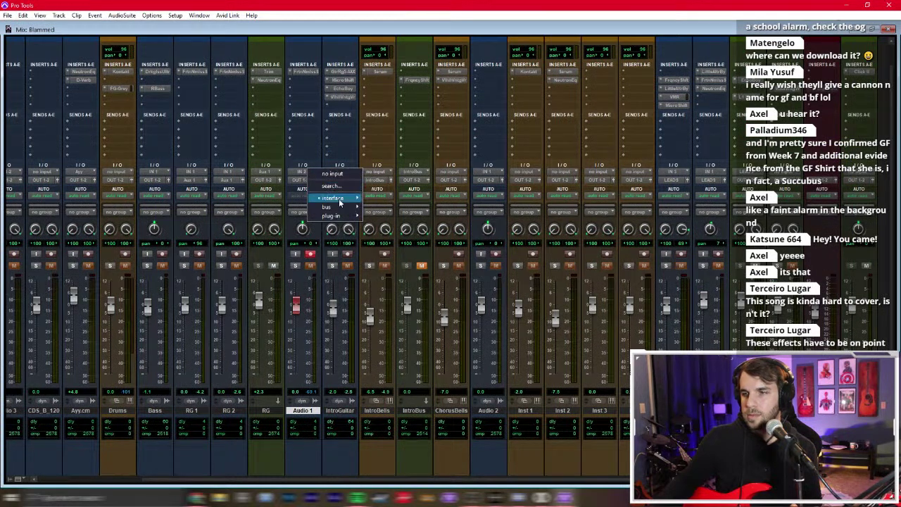
left_click(375, 202)
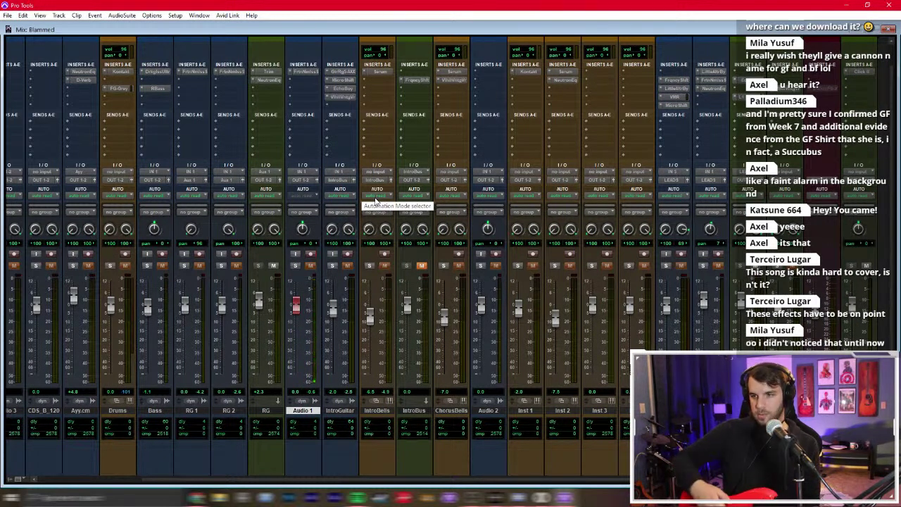
left_click_drag(358, 485, 69, 337)
left_click(16, 266)
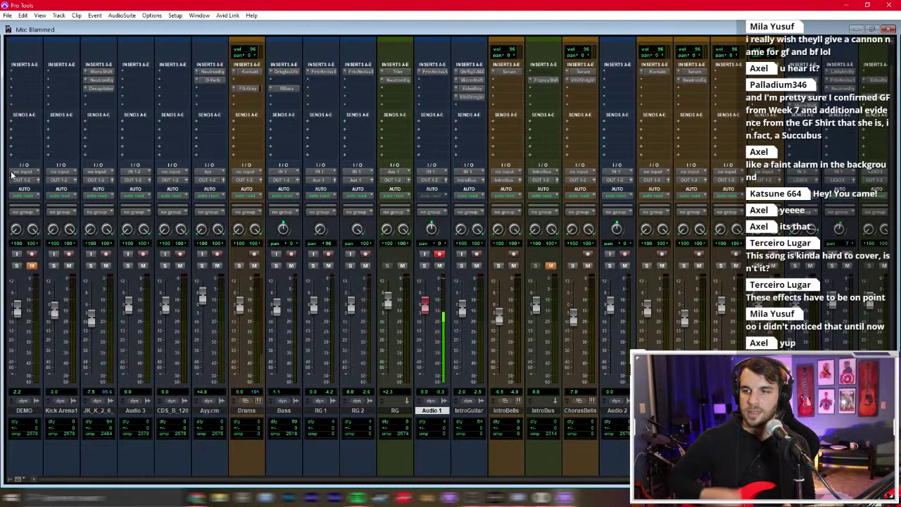
key("ctrl+equal")
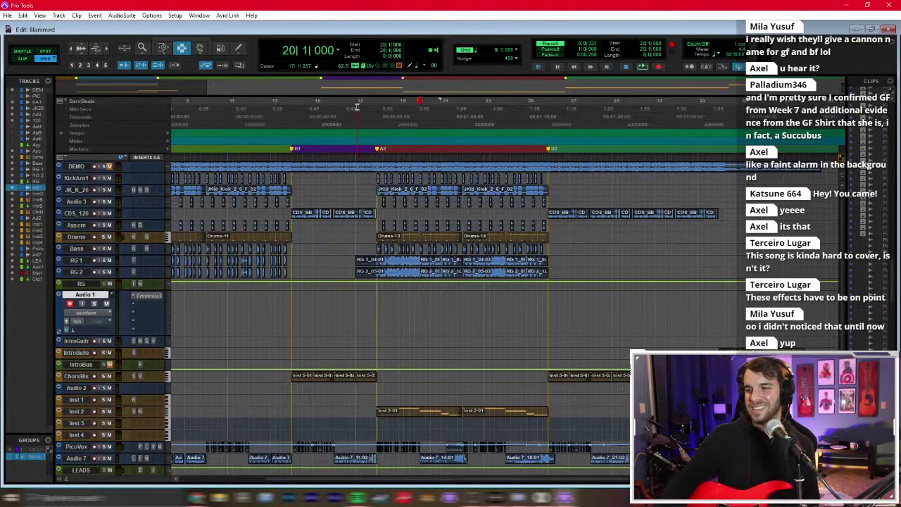
Step: Record a guitar take on Audio 1 from 21|1|000 to the end of A2, and duplicate the track without its clip
key("ctrl+space")
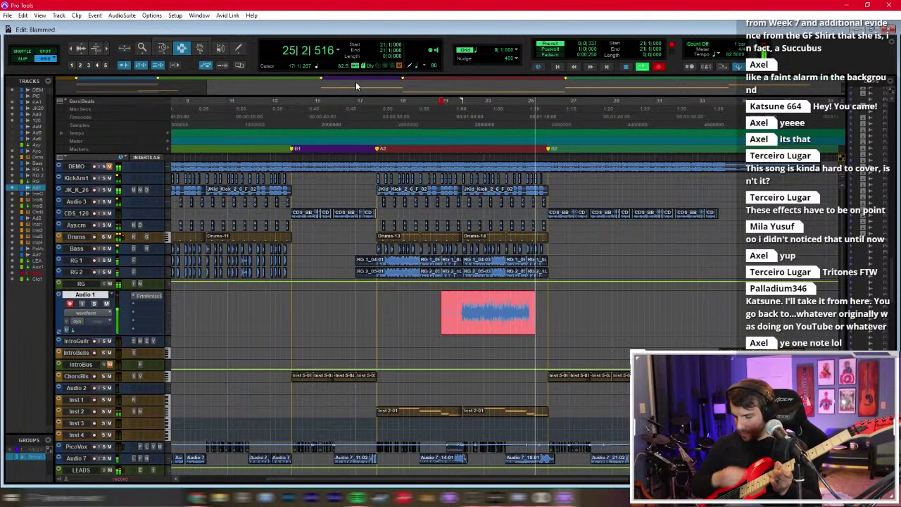
key("space")
right_click(85, 296)
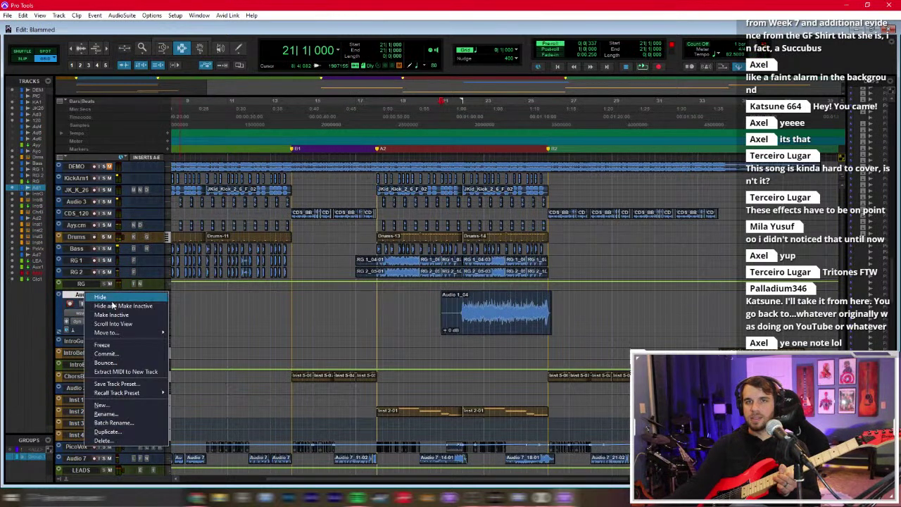
left_click(139, 431)
key("Return")
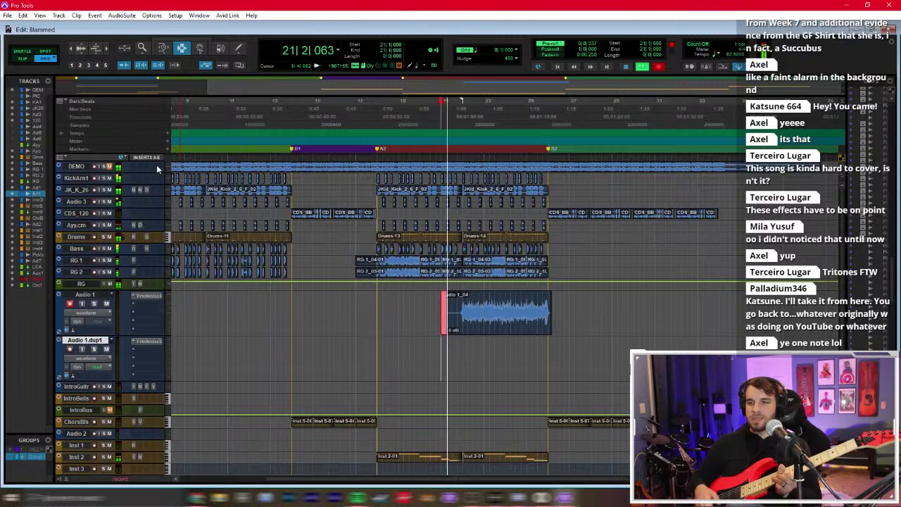
Step: Record a second guitar take on Audio 1.dup1 from 21|1|000 to the end of A2
key("space")
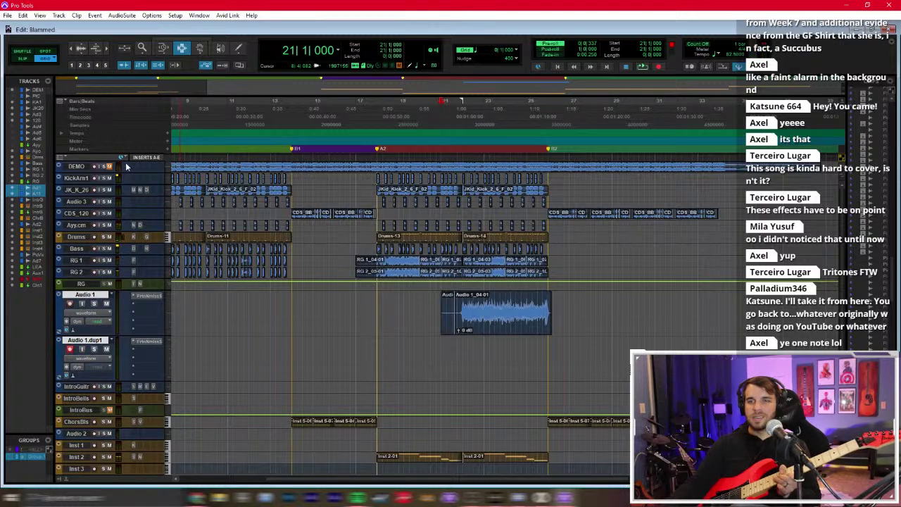
key("ctrl+space")
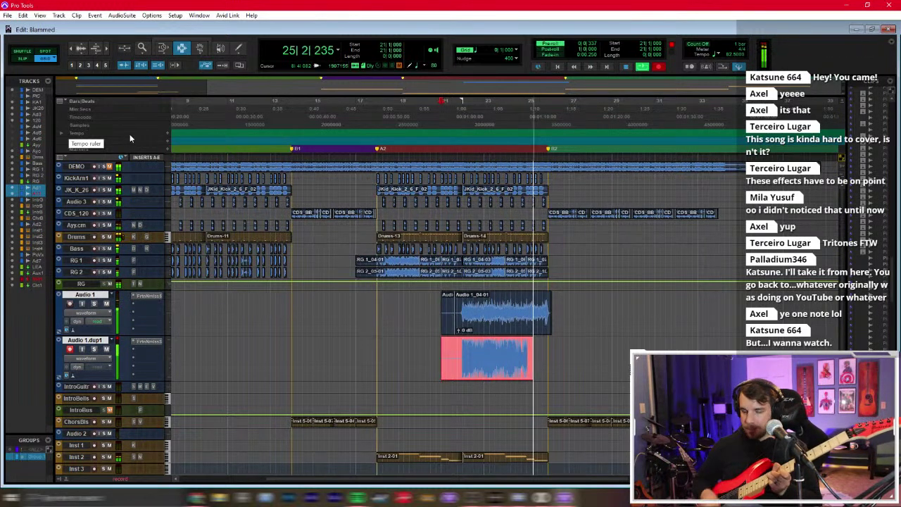
key("space")
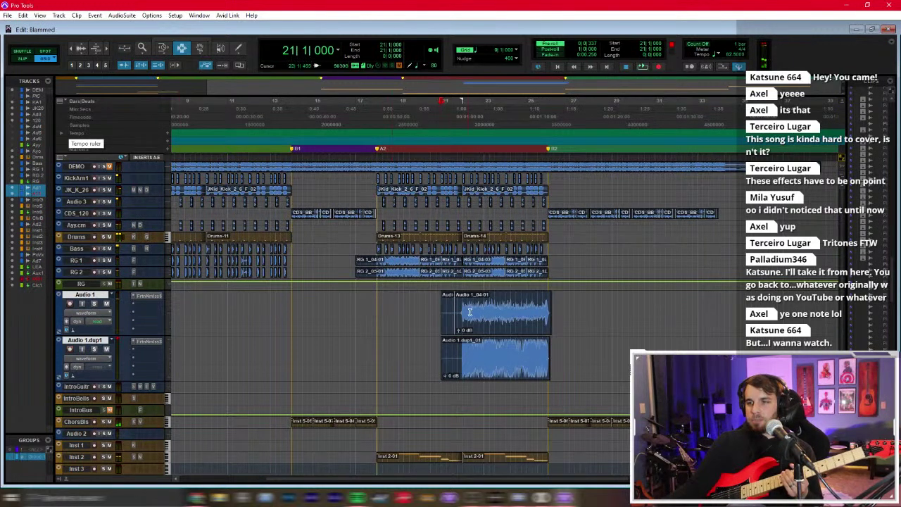
Step: Pan Audio 1 and Audio 1.dup1 fully to opposite sides, disarm recording on Audio 1.dup1, and play the result briefly
key("ctrl+equal")
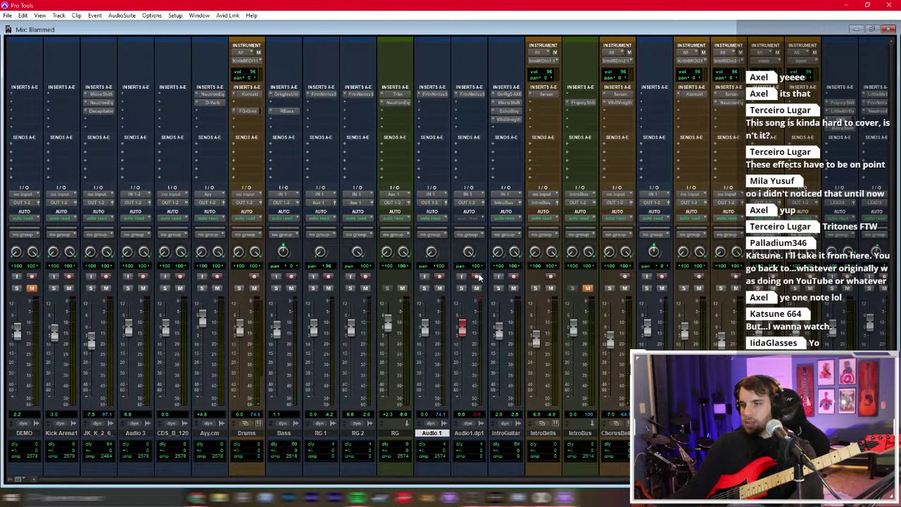
key("space")
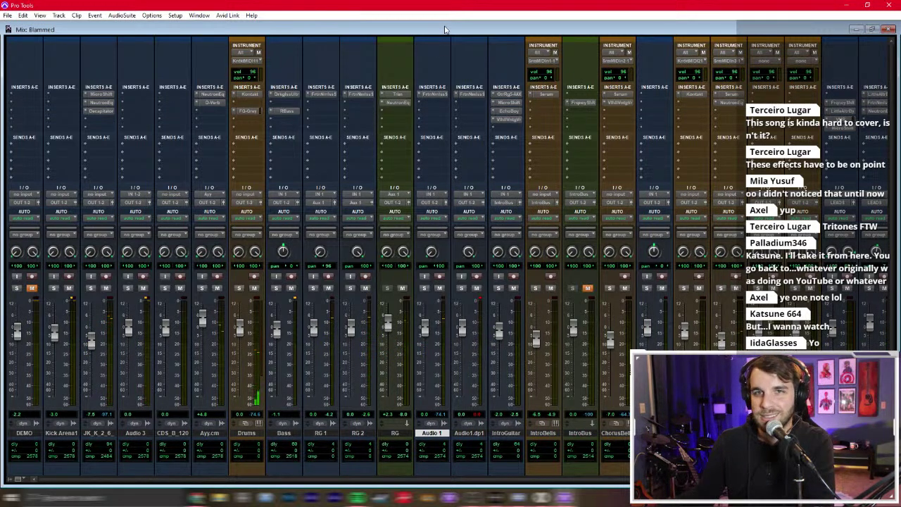
key("ctrl+equal")
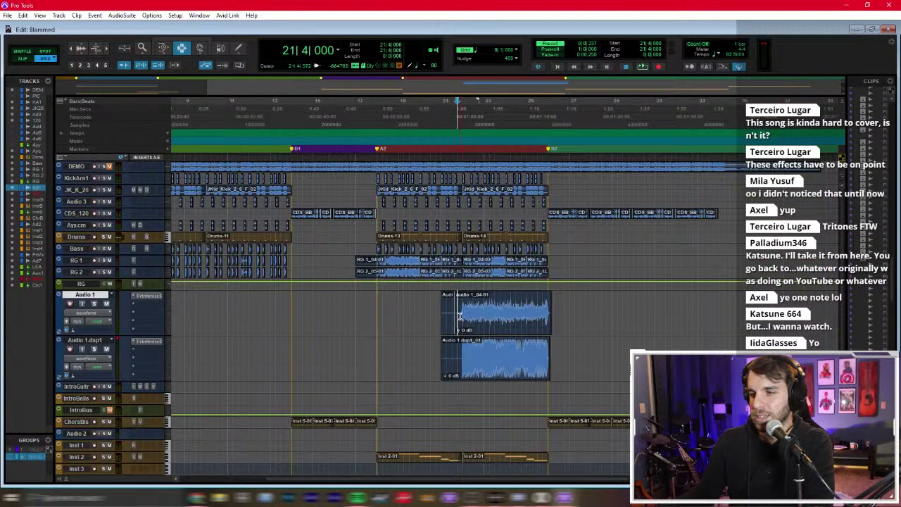
Step: Trim the Audio 1 and Audio 1.dup1 takes to 22|1|000–26|1|000, and delete the RG 1 and RG 2 portions before A2
left_click(460, 315)
key("ctrl+bracketright")
left_click_drag(502, 355, 430, 295)
key("Delete")
left_click_drag(679, 315, 711, 348)
key("Delete")
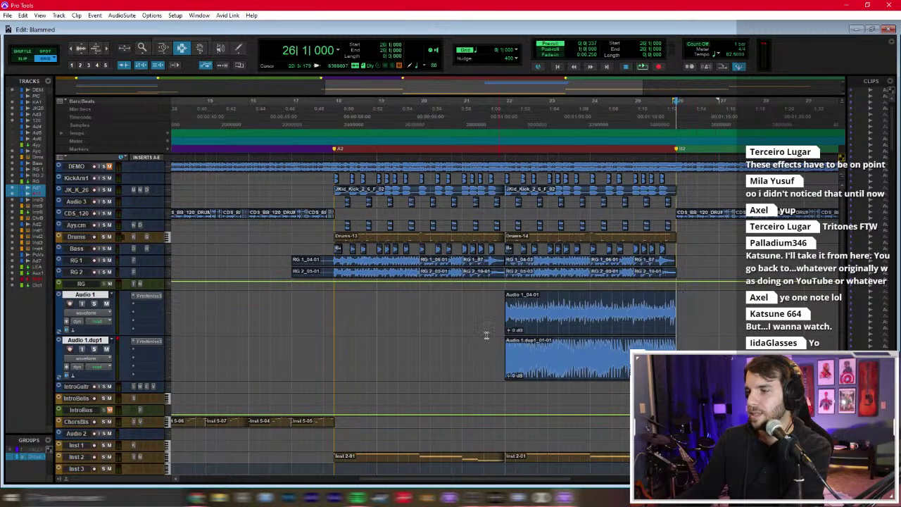
left_click_drag(335, 262, 290, 281)
key("Delete")
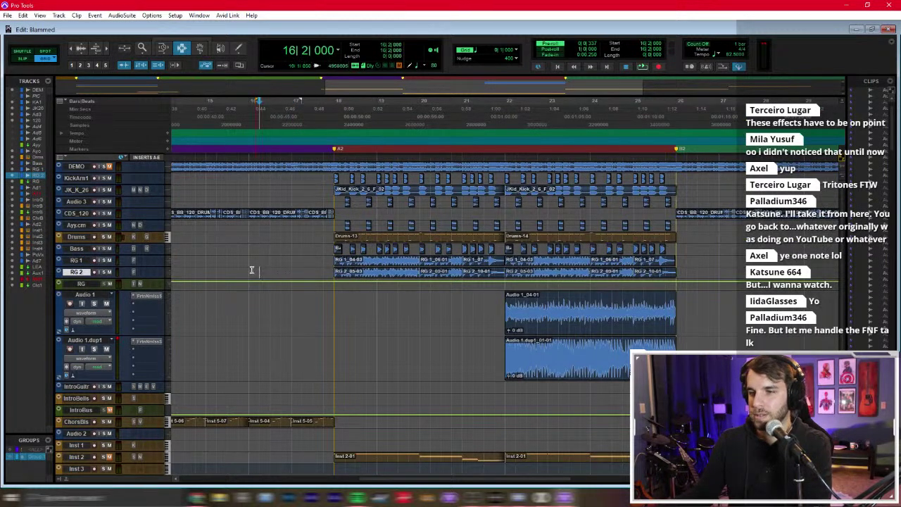
Step: Listen to the transition from B1 into A2, replaying it from 17|2|000
key("space")
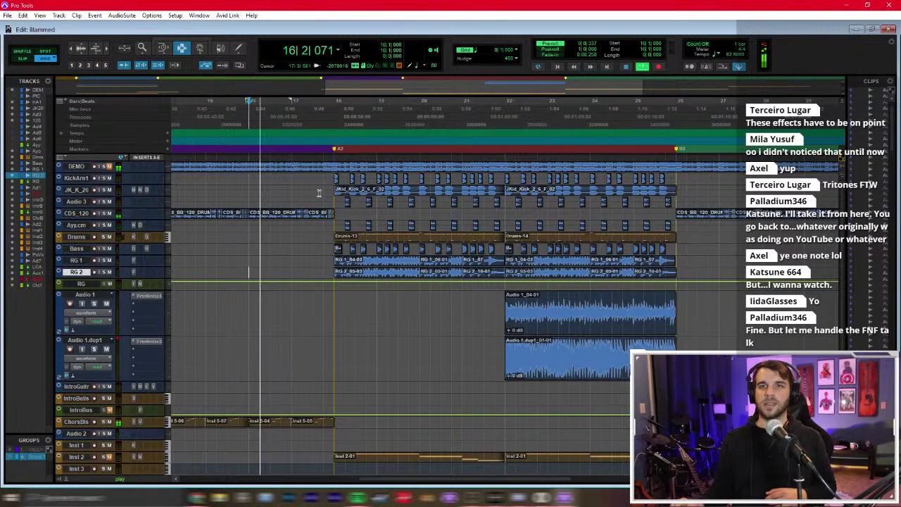
left_click(284, 236)
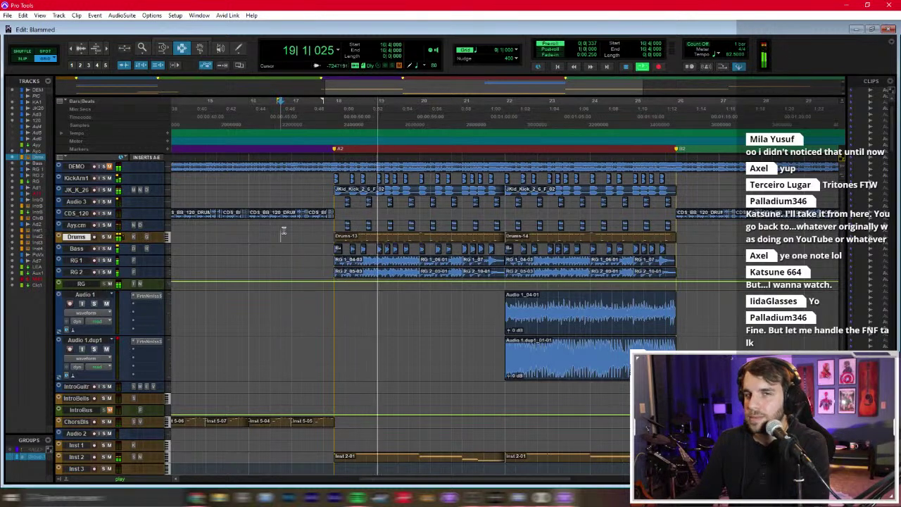
key("space")
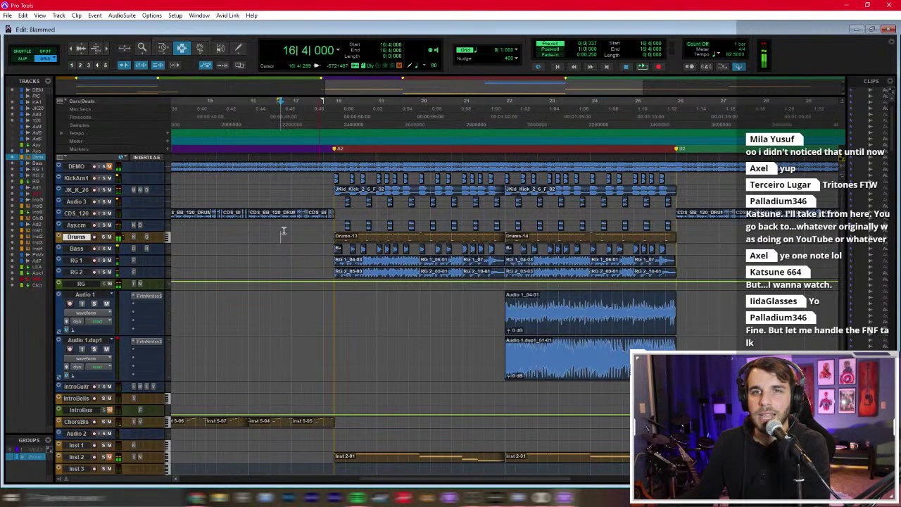
left_click(318, 254)
key("ctrl+bracketleft")
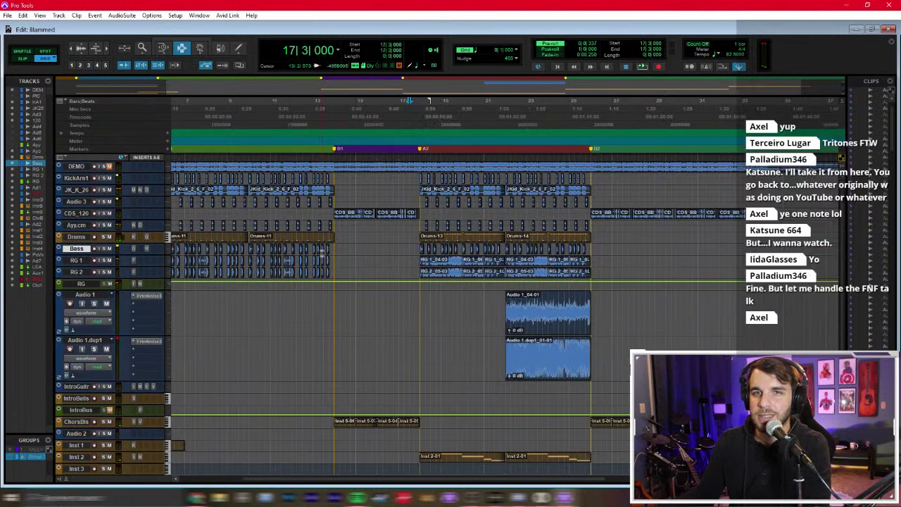
left_click(612, 262)
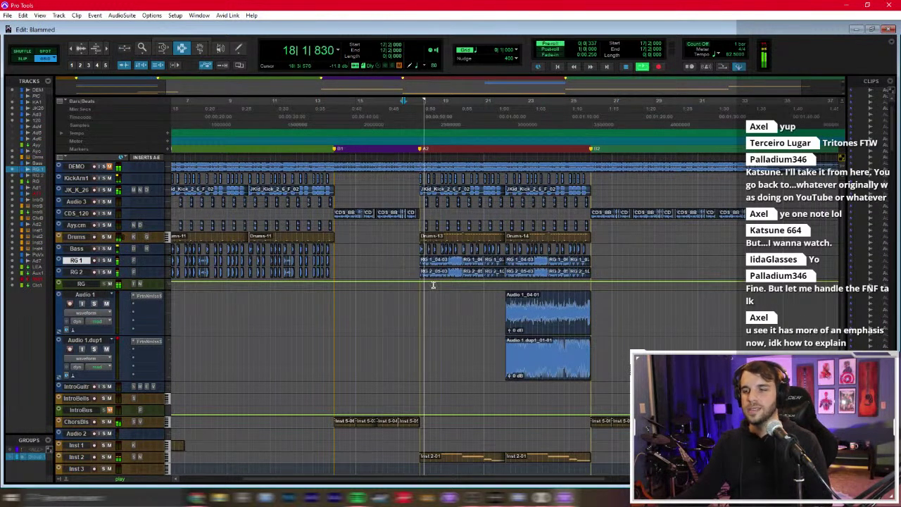
left_click(465, 313)
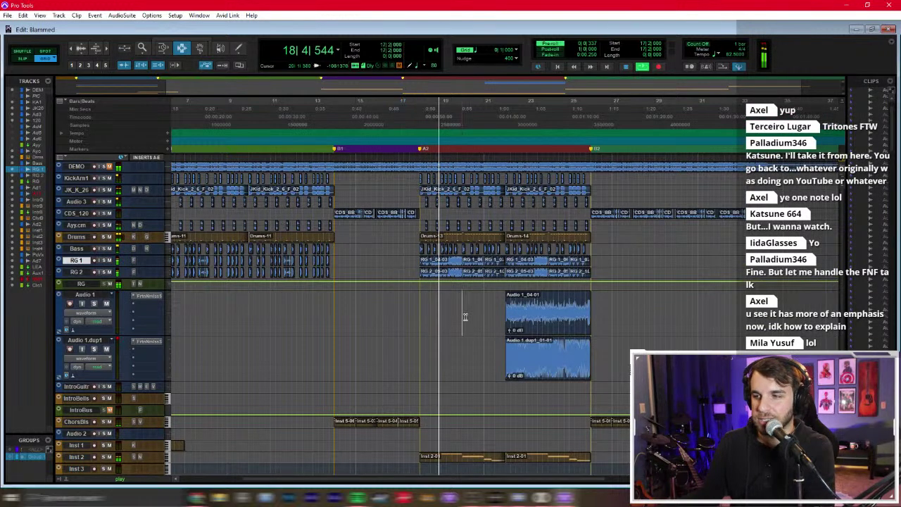
Step: Lower the Audio 1 fader to -2.0 dB and raise the gain of the Audio 1 clip to +6.0 dB
key("ctrl+equal")
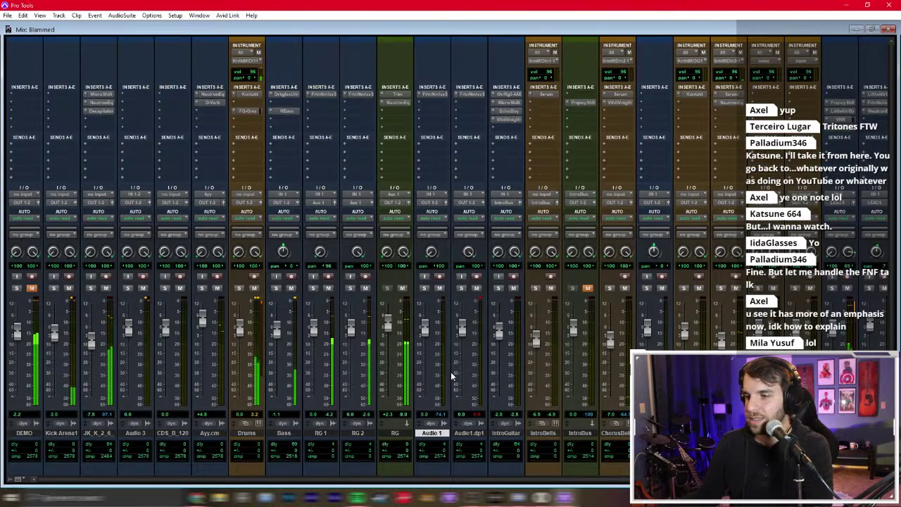
left_click(469, 432, "shift")
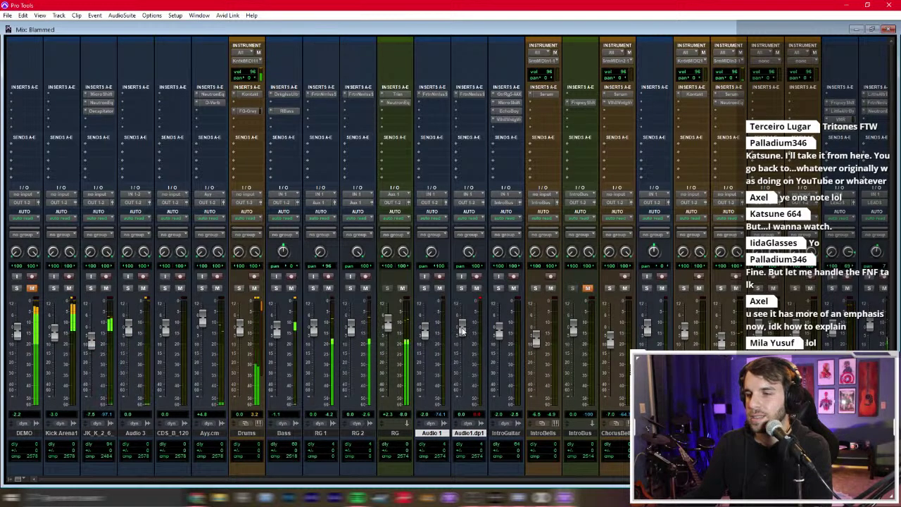
key("ctrl+equal")
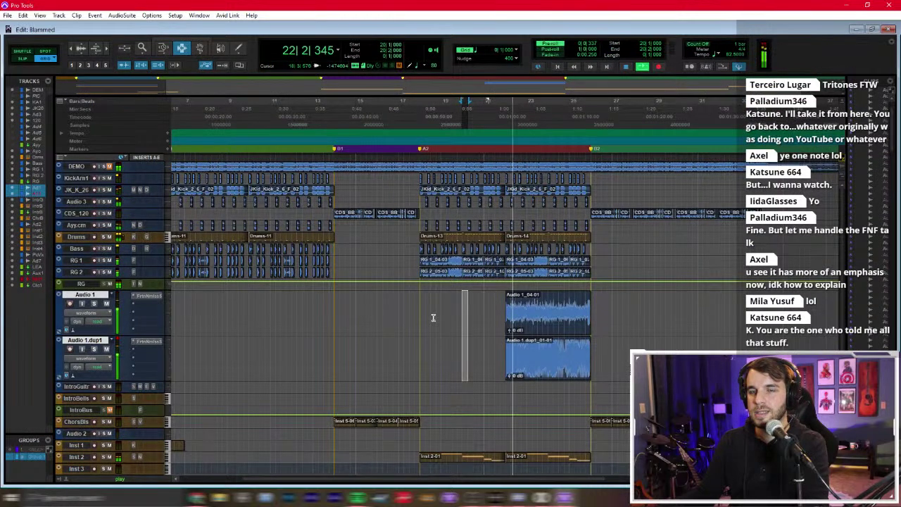
left_click(481, 331)
left_click(596, 322)
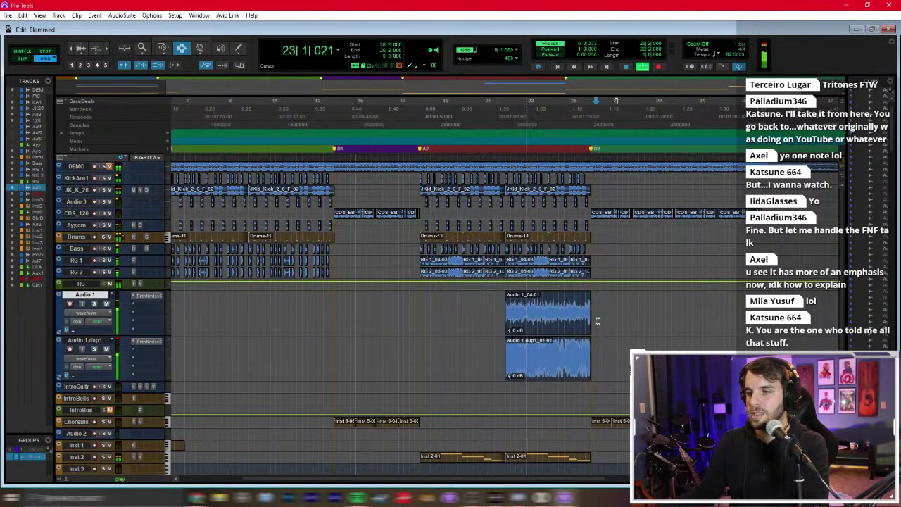
key("ctrl+equal")
key("ctrl+equal")
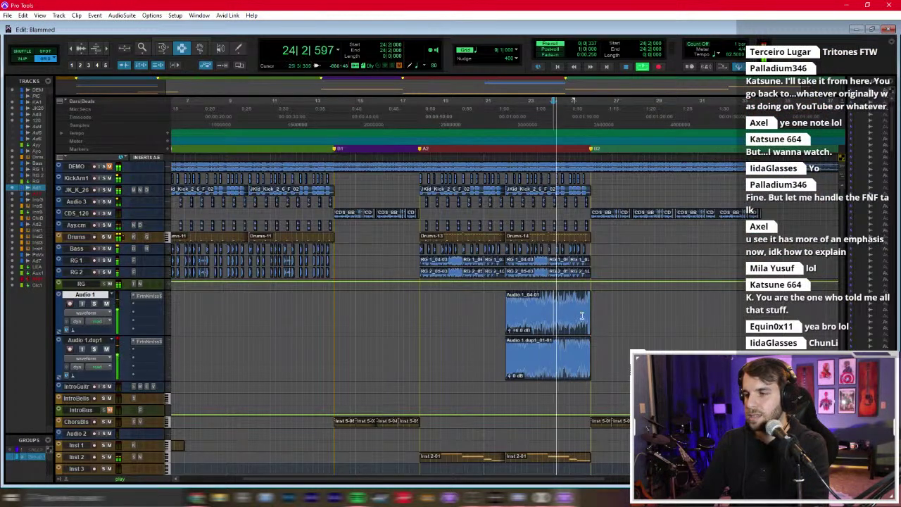
Step: Copy a kick clip to 26|1|000 on the KickArm1 track, at the start of B2
key("ctrl+bracketright")
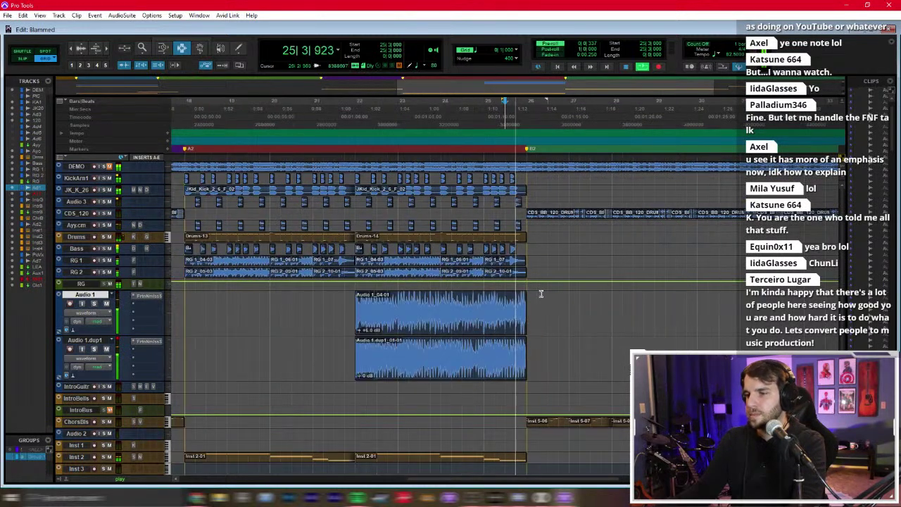
left_click(536, 271)
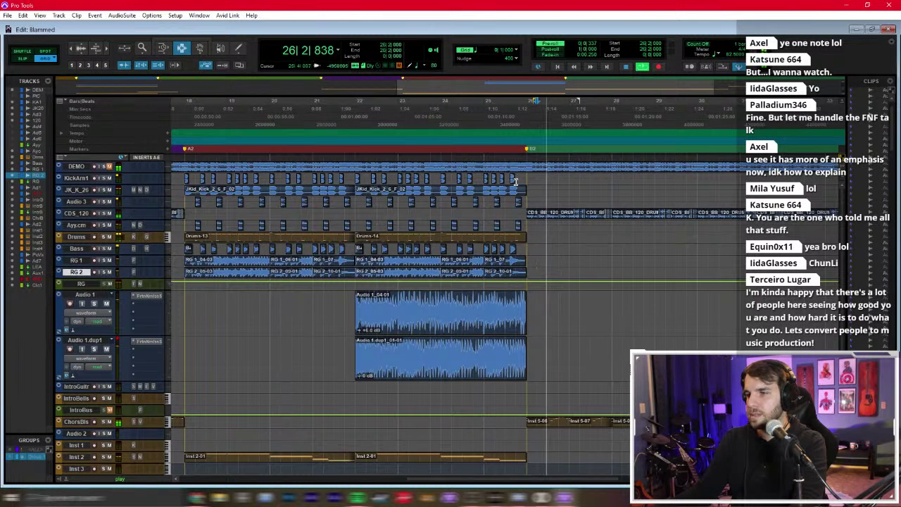
left_click(525, 180)
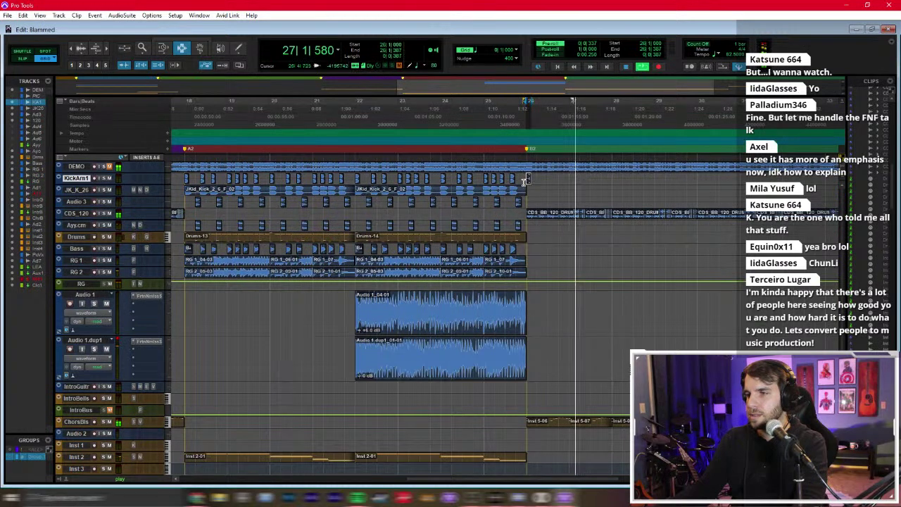
scroll(493, 211, "right", 2)
Step: Extend the Drums-14 clip to 27|1|000 and add a low kick note and two higher notes at 26|1|000
left_click(459, 238)
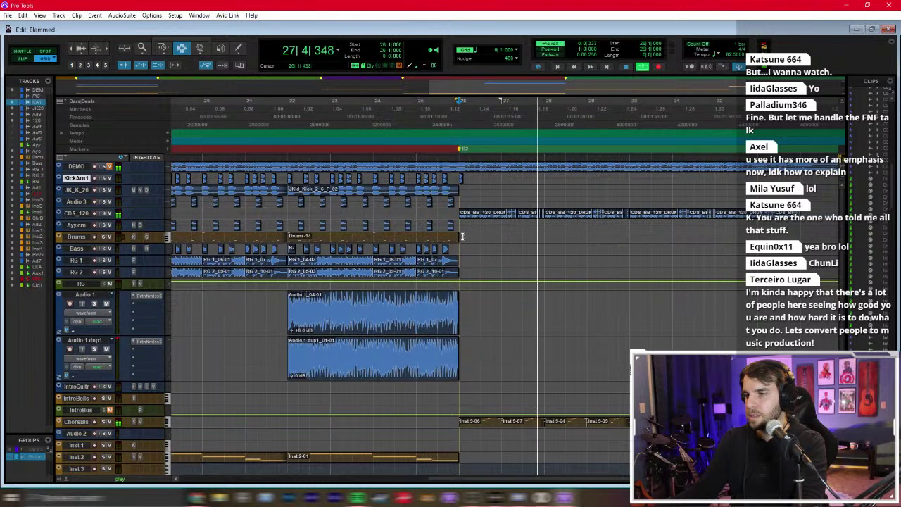
double_click(460, 237)
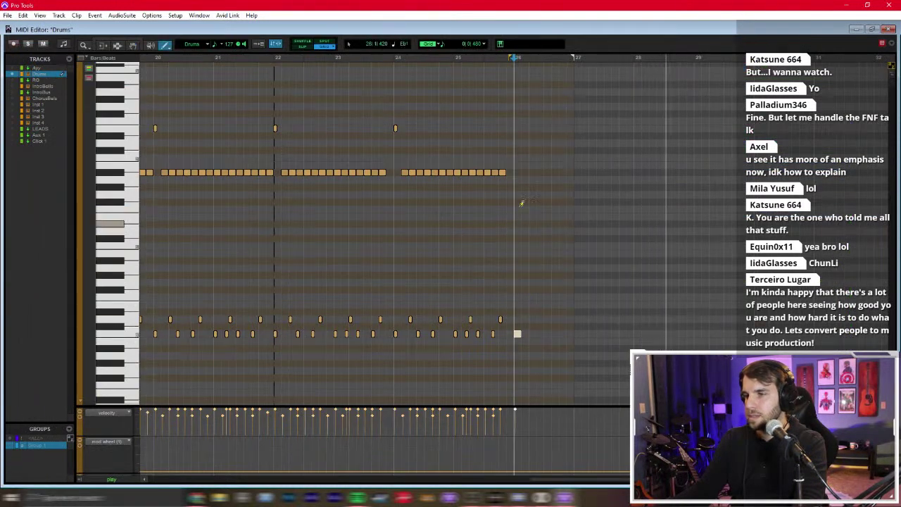
left_click(518, 129)
left_click(518, 107)
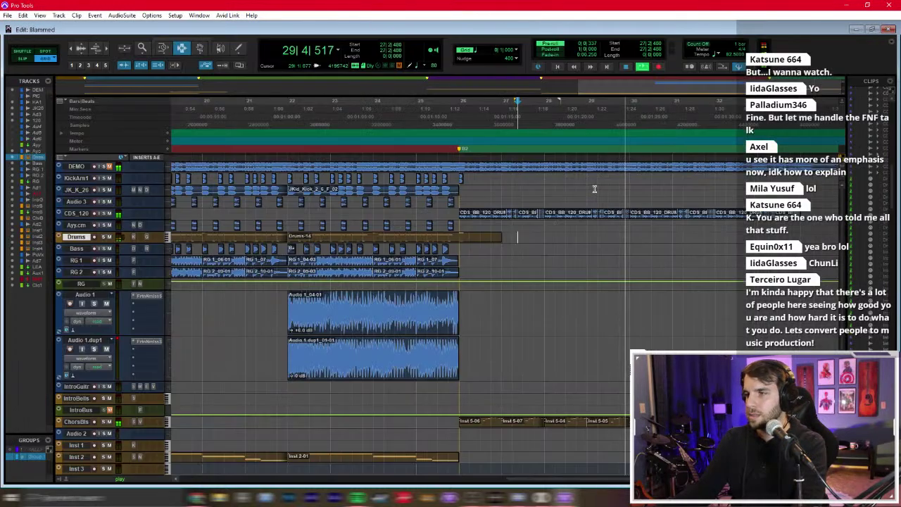
key("ctrl+w")
Step: Listen through B2 to its end and place the edit cursor at 34|1|000
left_click(586, 246)
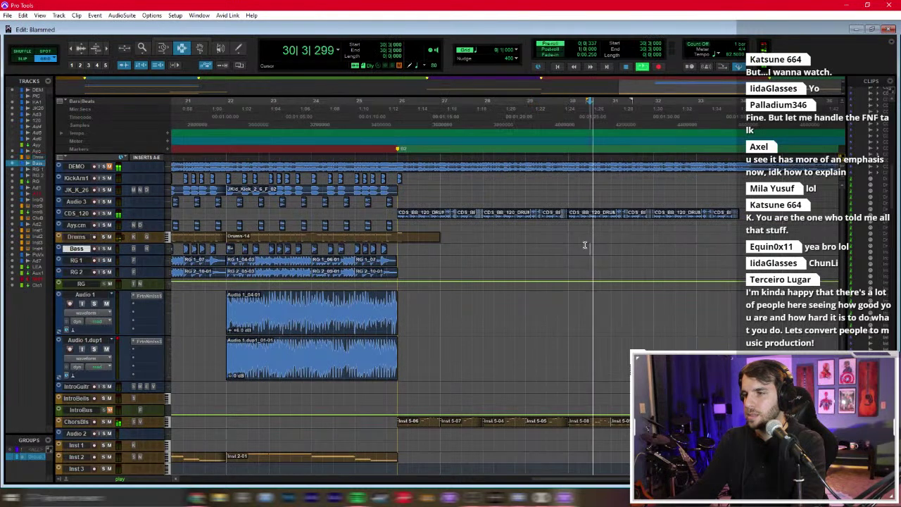
left_click(569, 240)
left_click(572, 248)
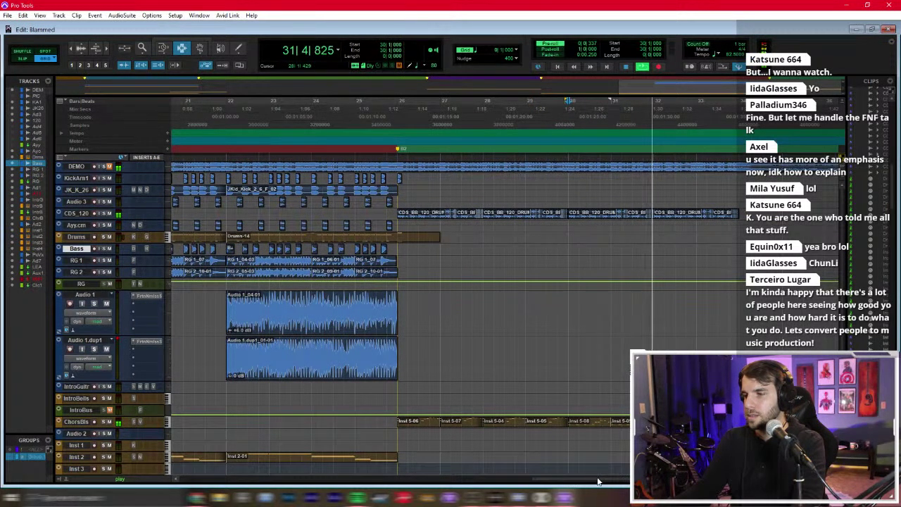
key("ctrl+bracketleft")
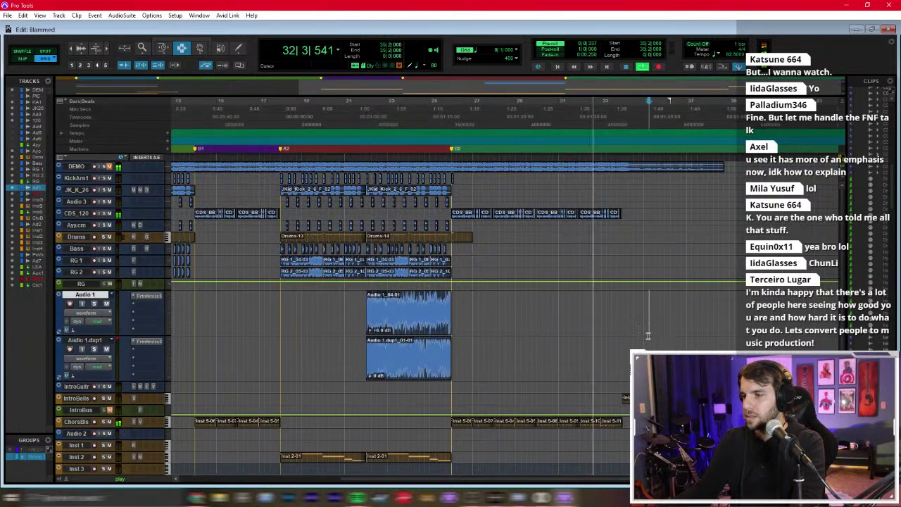
left_click(475, 271)
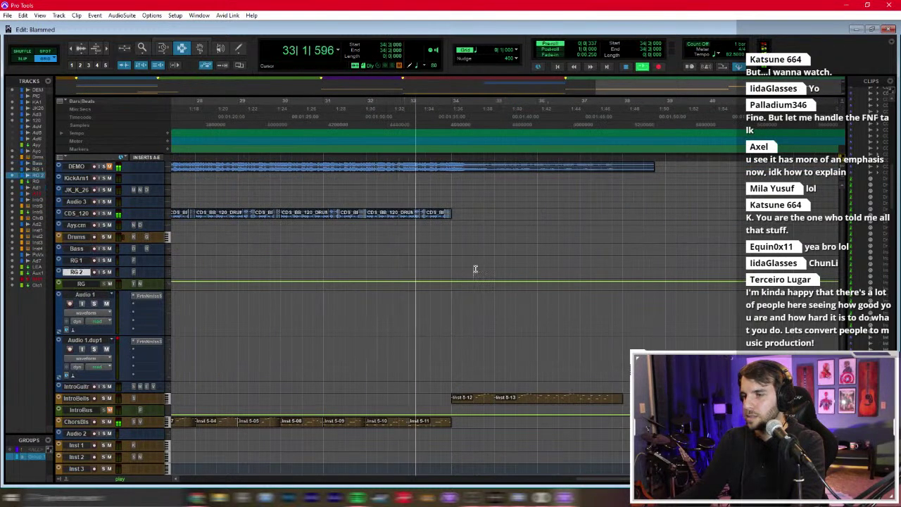
left_click(453, 302)
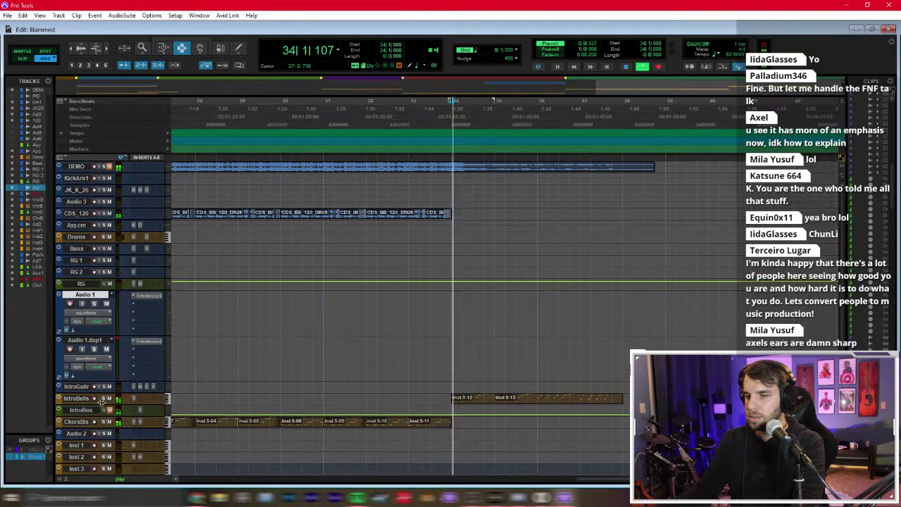
Step: Ramp the IntroBus AIR Frequency Shifter Mix automation down to its minimum just before 34|1|000, and unmute IntroBus
left_click_drag(102, 404, 111, 459)
key("space")
scroll(120, 435, "down", 1)
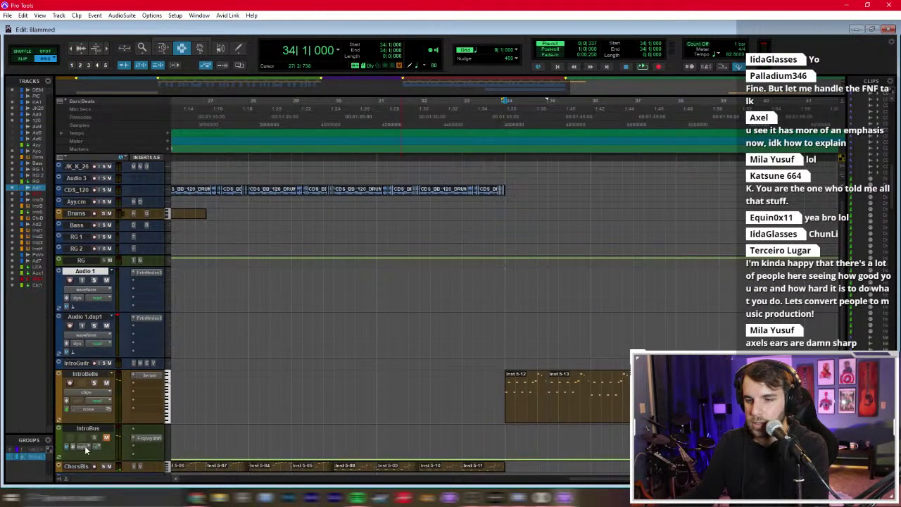
left_click(85, 449)
mouse_move(165, 444)
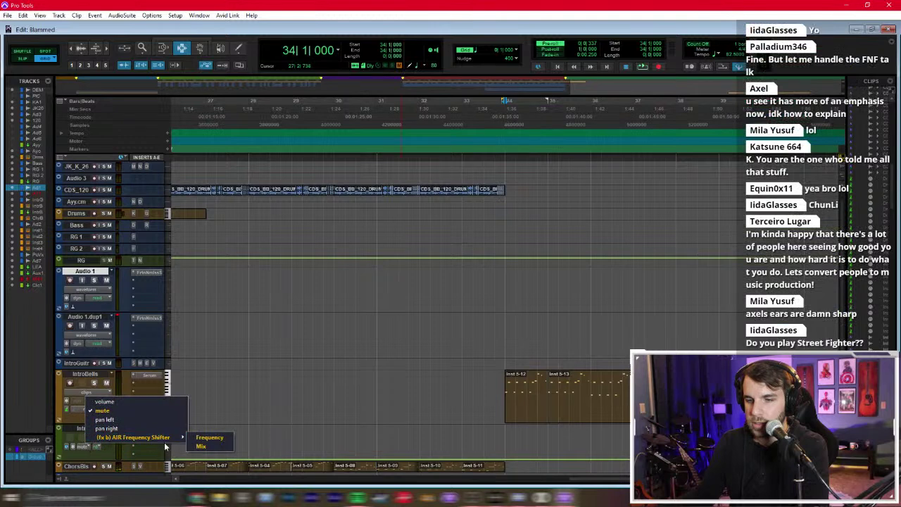
left_click(200, 448)
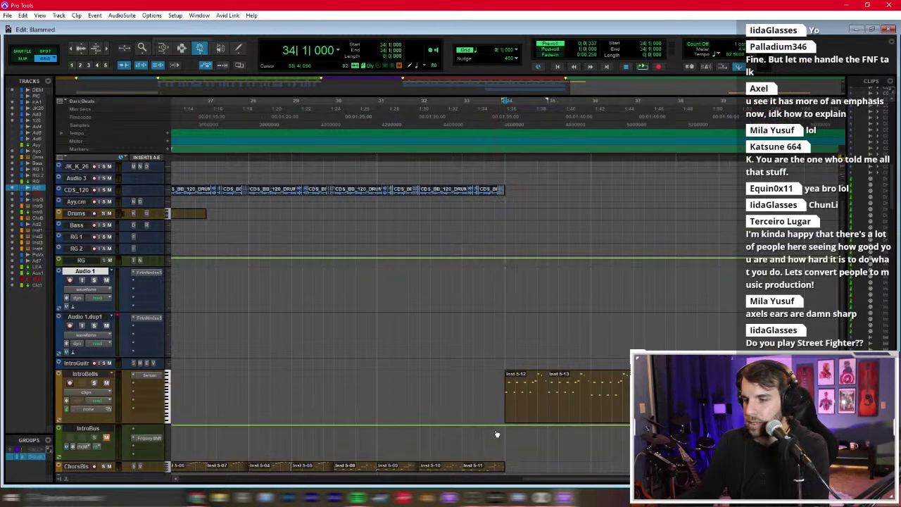
left_click_drag(486, 427, 484, 425)
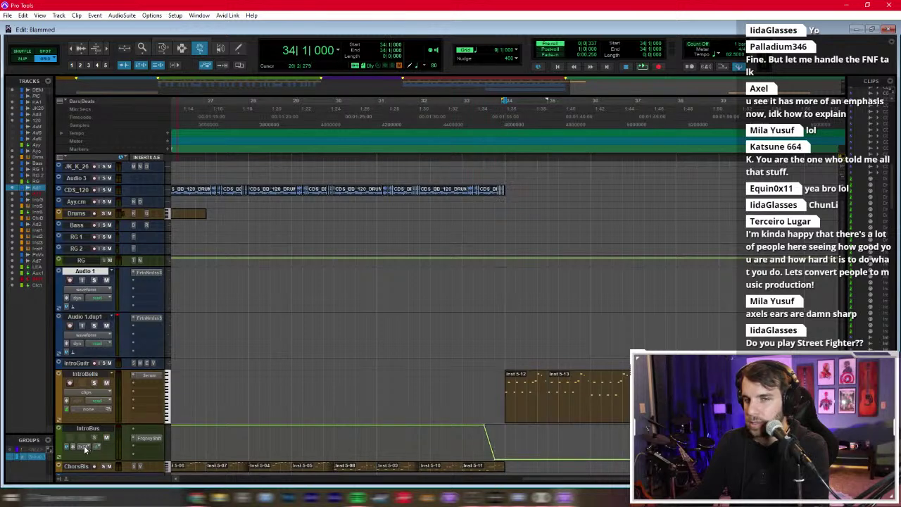
Step: Switch the IntroBus lane to mute automation and unmute the bus from 33|3|000, just ahead of the outro bells
left_click(85, 449)
left_click(138, 408)
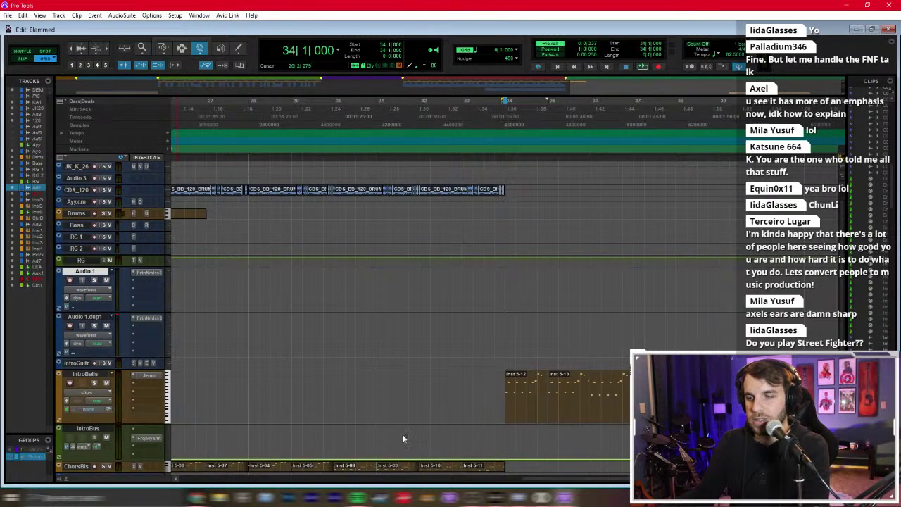
left_click(484, 431)
key("F7")
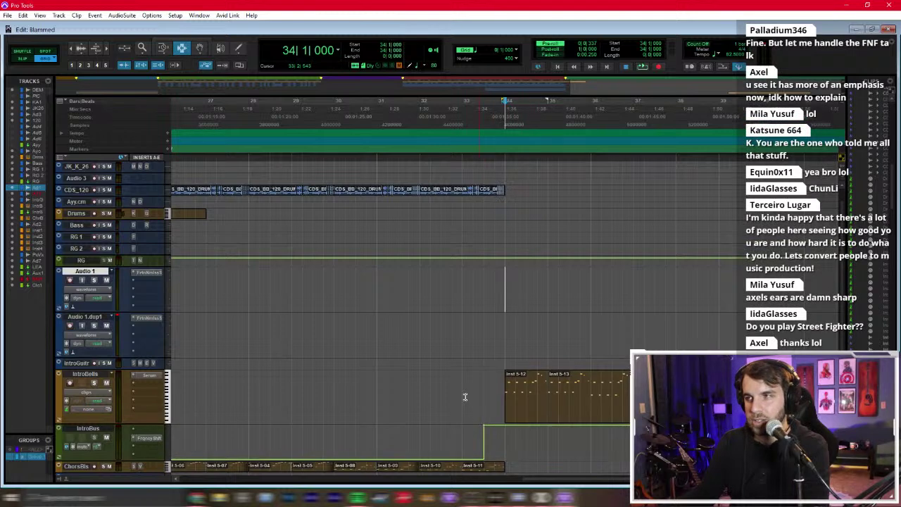
Step: Play the transition from the end of B2 into the outro bells, starting at 33|1|000
left_click(458, 394)
key("space")
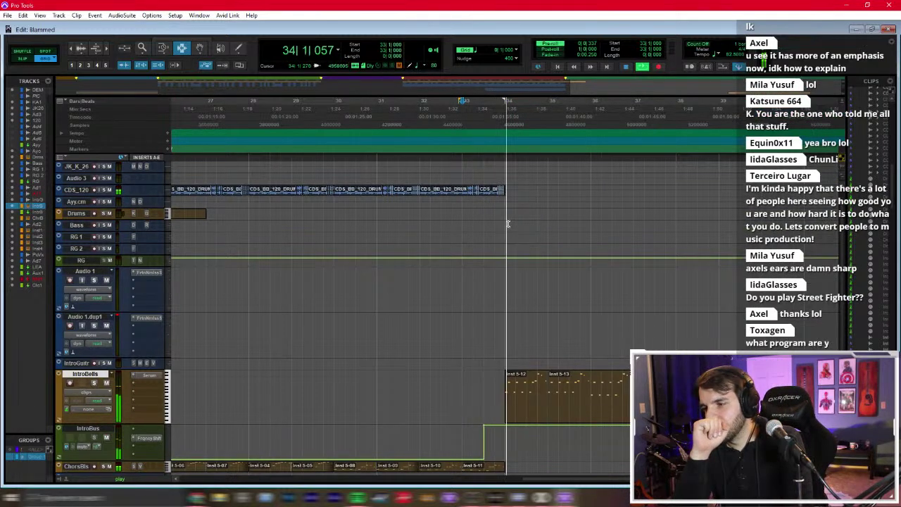
key("space")
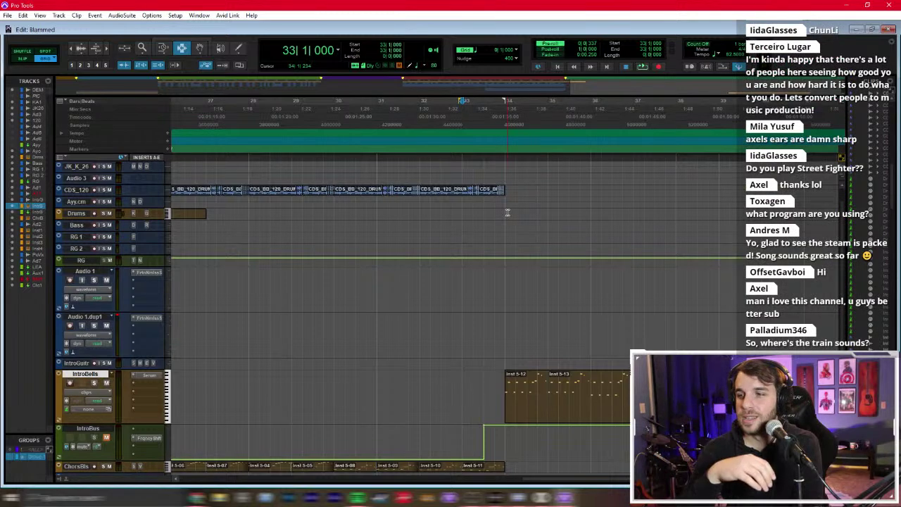
key("Return")
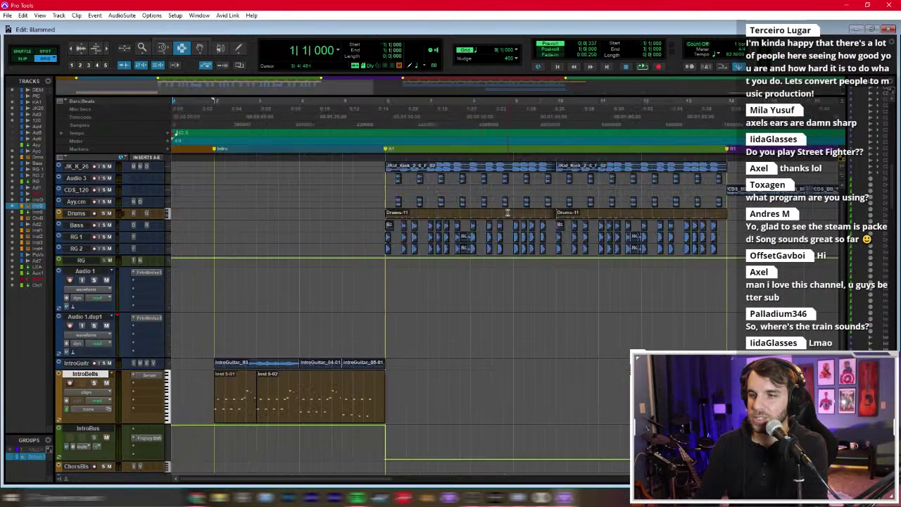
scroll(507, 212, "up", 2)
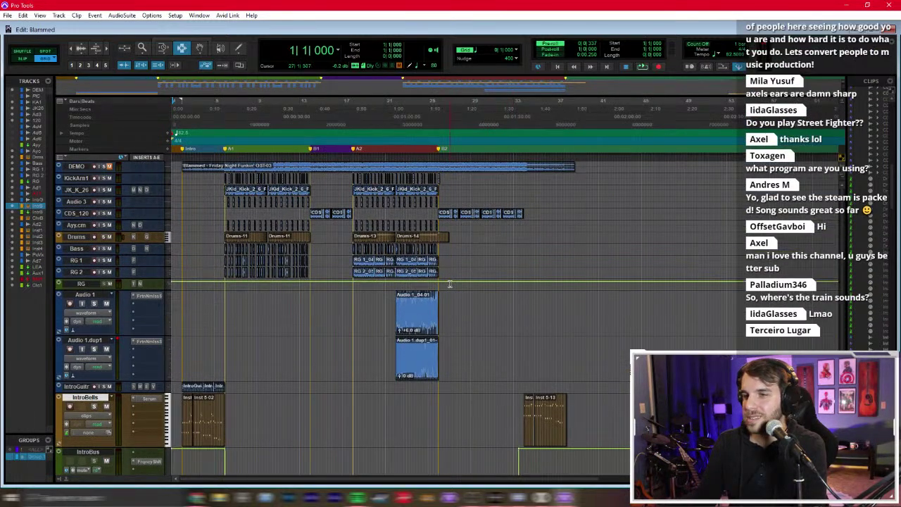
left_click(465, 255)
left_click(498, 249)
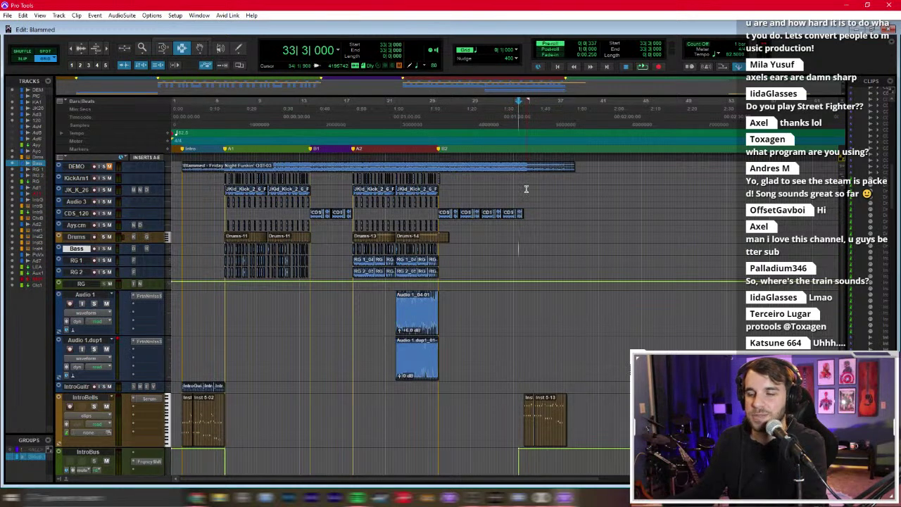
left_click(535, 212)
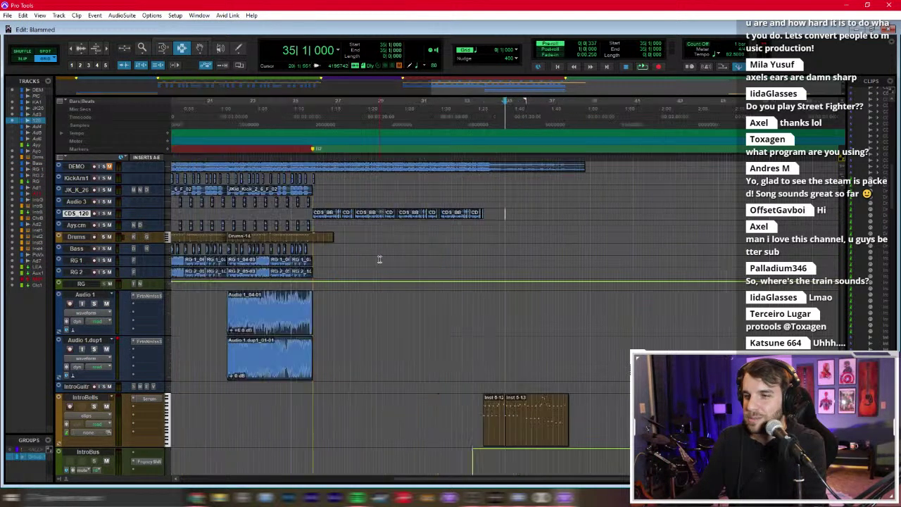
left_click(330, 262)
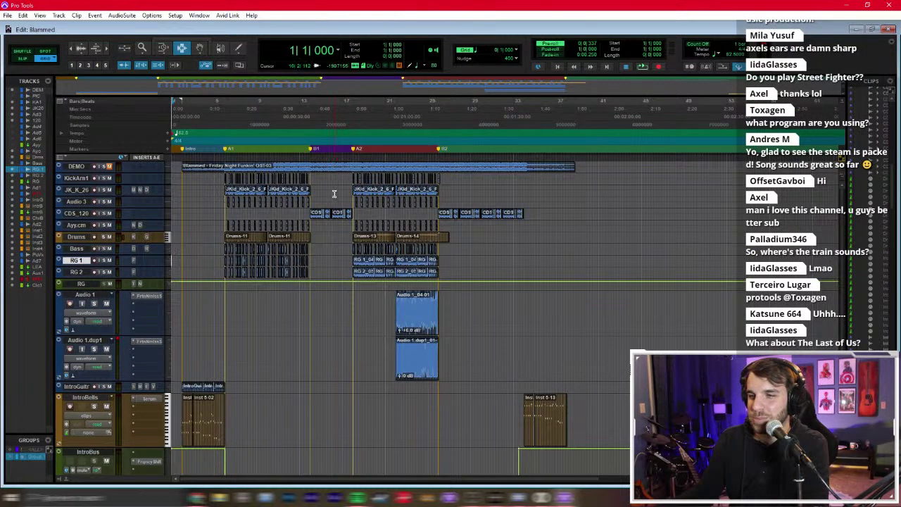
Step: Reduce all tracks to one compact height so the whole session fits in the edit view
left_click(307, 248)
scroll(317, 252, "down", 4)
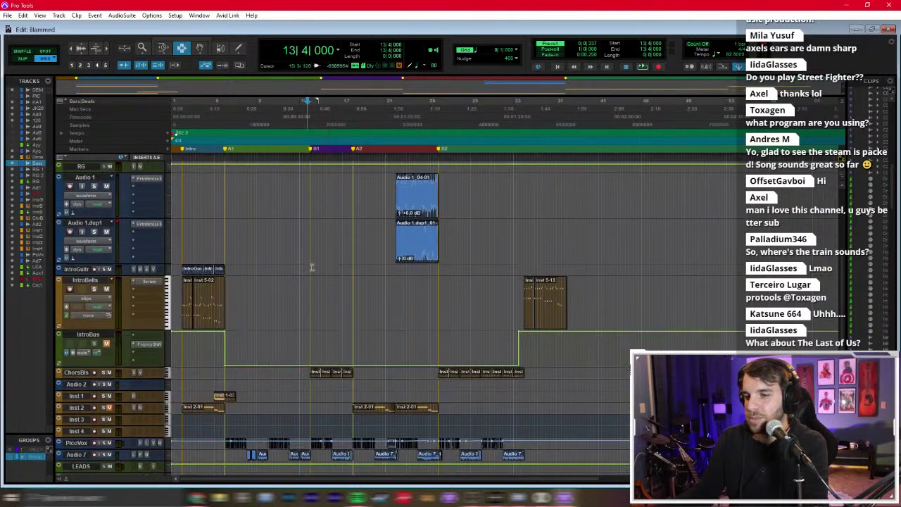
left_click(169, 301, "alt")
left_click(199, 371)
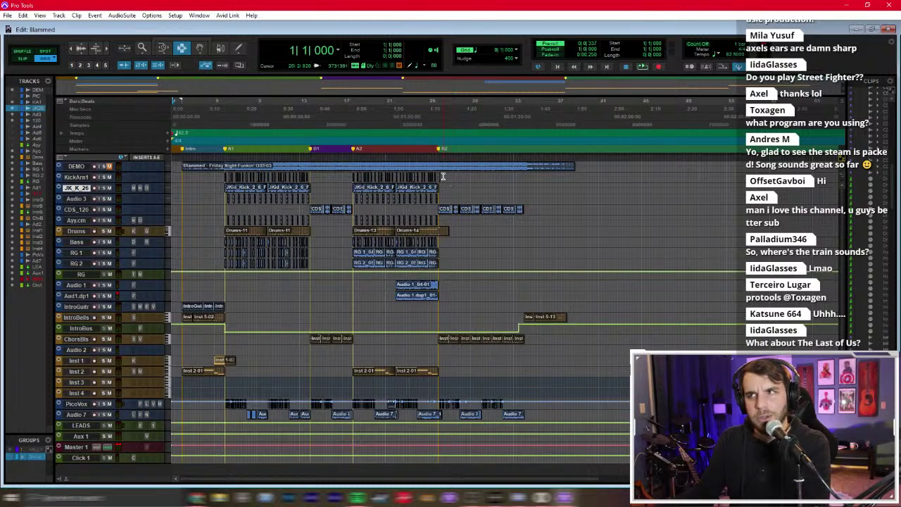
Step: Inspect the Slate Digital FG-X mastering plug-in on Master 1 and close it
key("ctrl+equal")
scroll(445, 214, "left", 2)
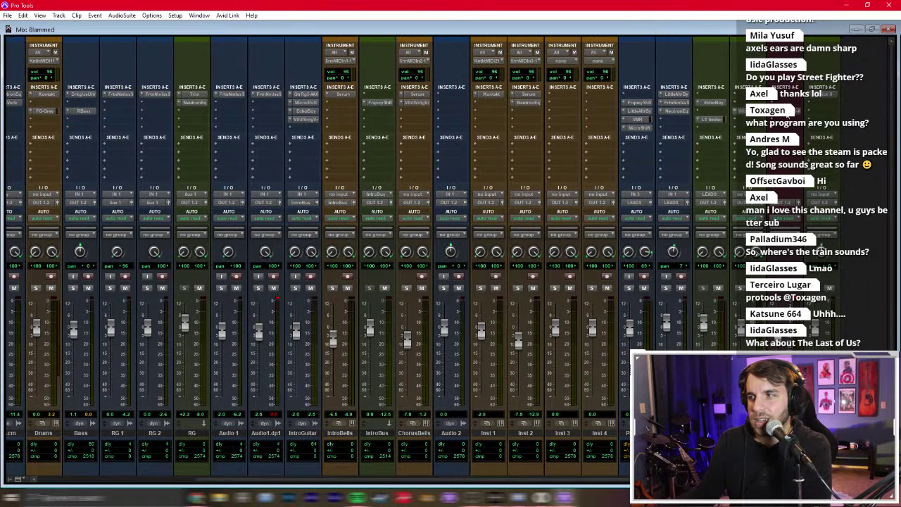
left_click(822, 94)
key("ctrl+equal")
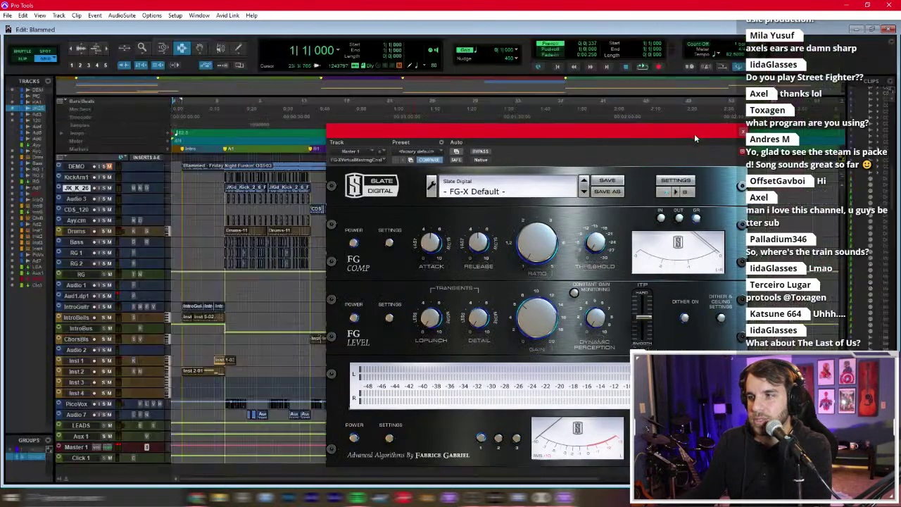
left_click_drag(694, 134, 729, 85)
left_click_drag(515, 104, 522, 99)
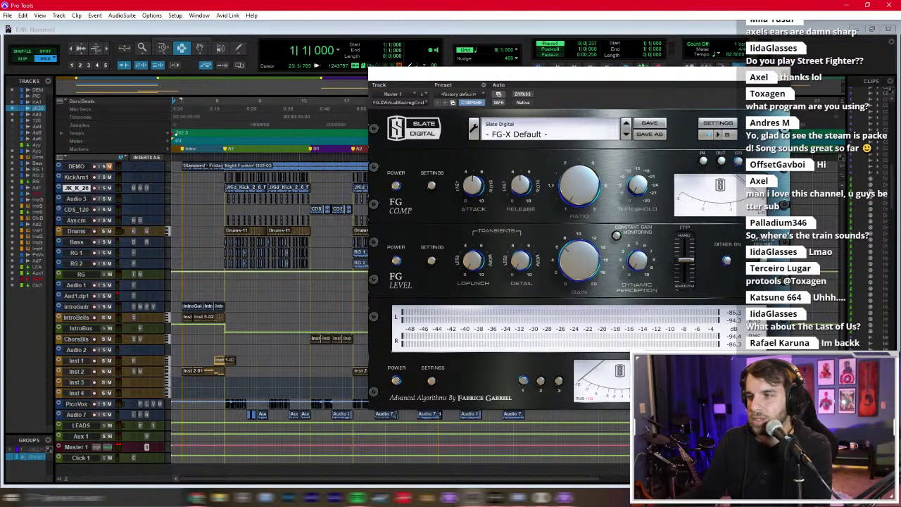
left_click_drag(555, 75, 584, 89)
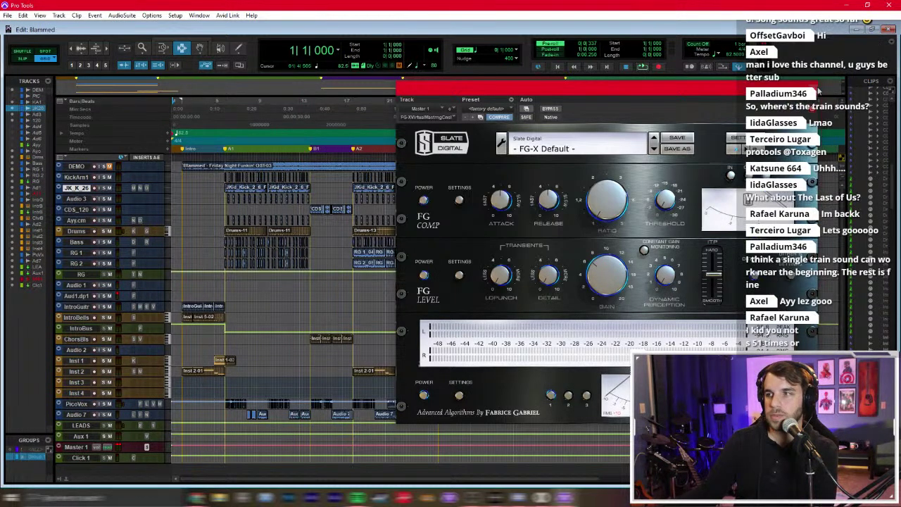
key("ctrl+w")
Step: Play the song from 1|1|000 through the intro into A1
left_click(572, 231)
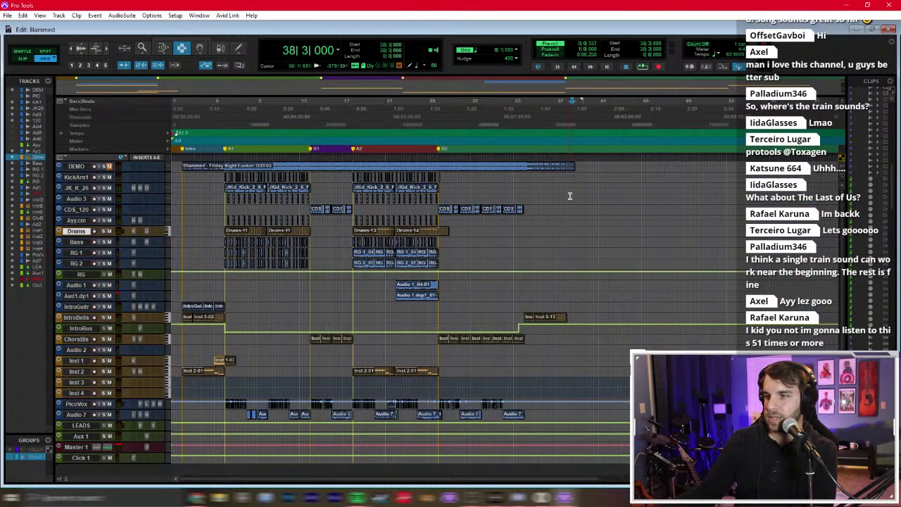
key("ctrl+]")
key("ctrl+]")
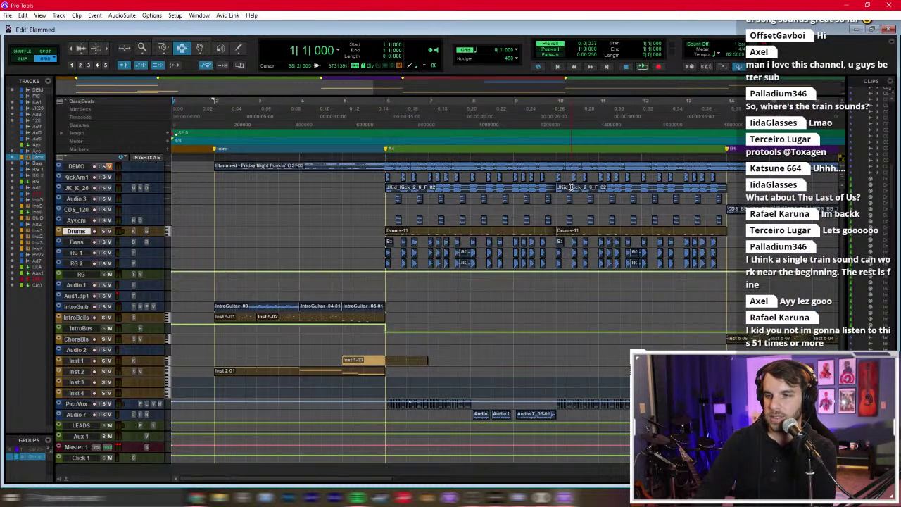
key("space")
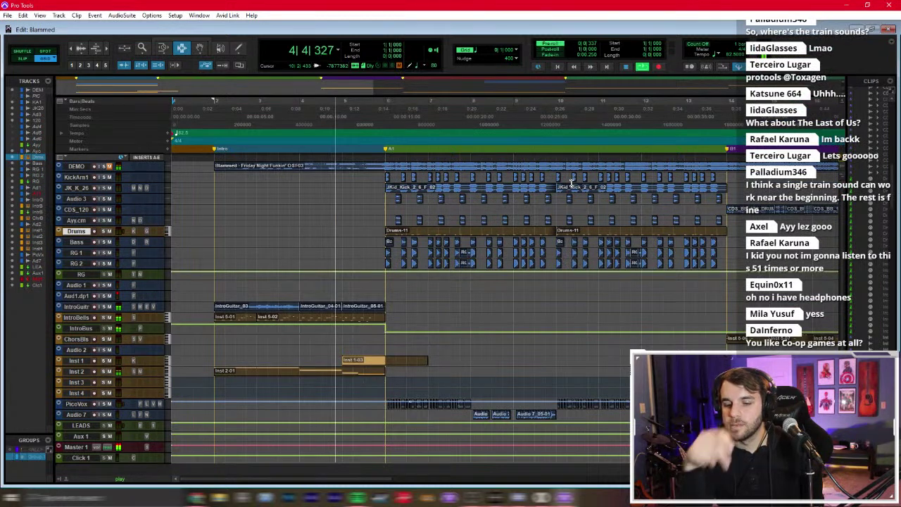
key("ctrl+bracketleft")
key("ctrl+bracketleft")
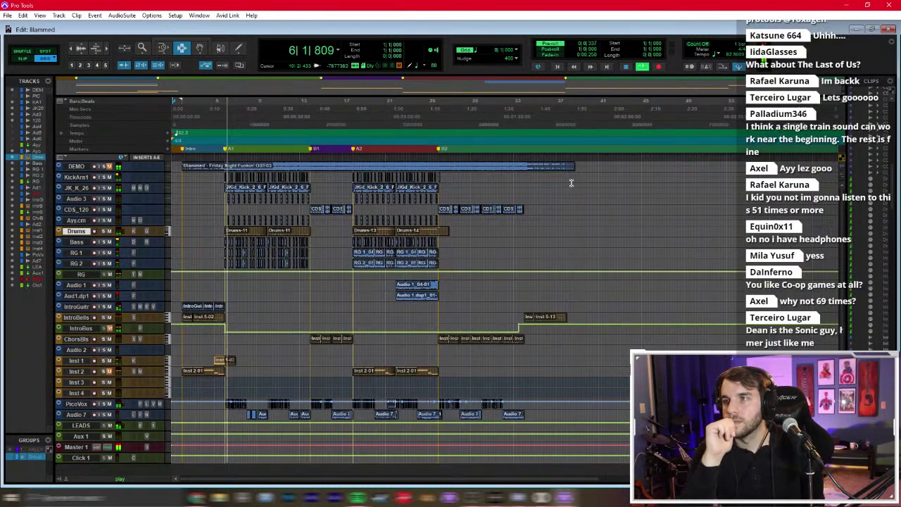
Step: During playback, inspect EchoBoy on the LEADS bus and Little AlterBoy on PicoVox, closing each plug-in
key("ctrl+equal")
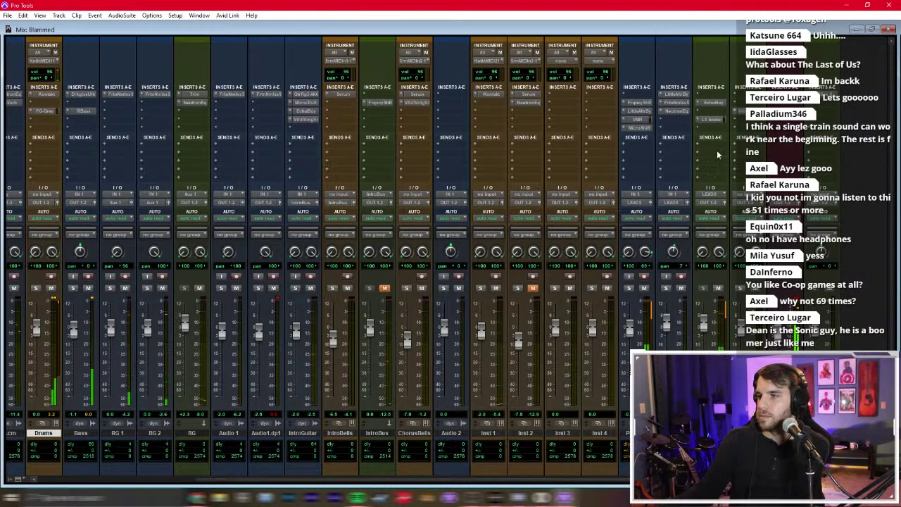
left_click(711, 102)
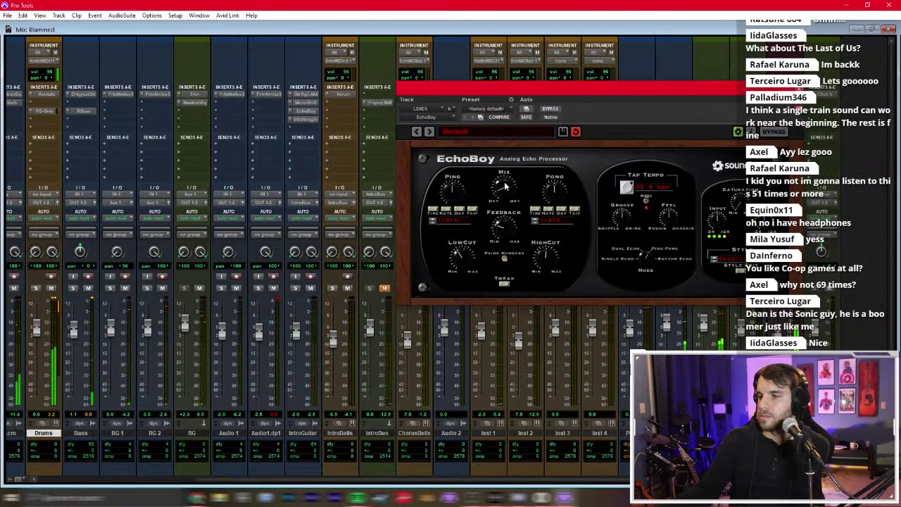
key("ctrl+w")
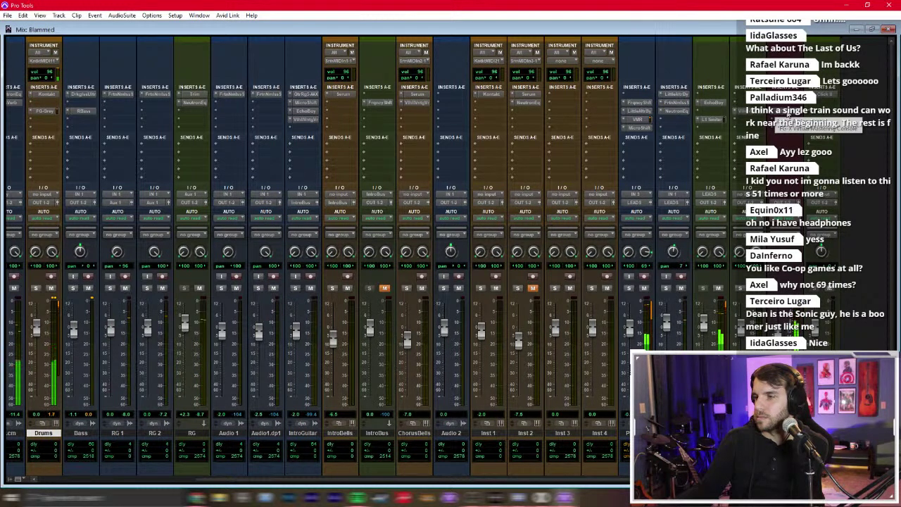
left_click(638, 110)
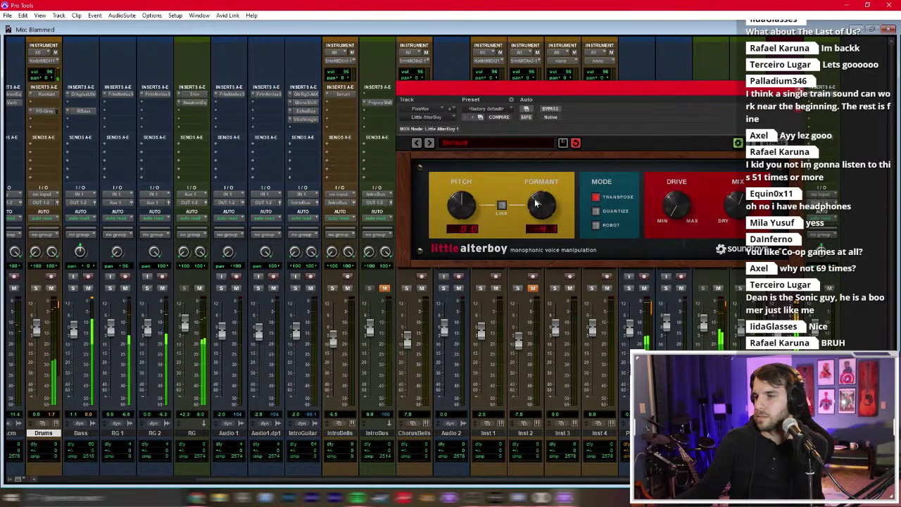
key("ctrl+w")
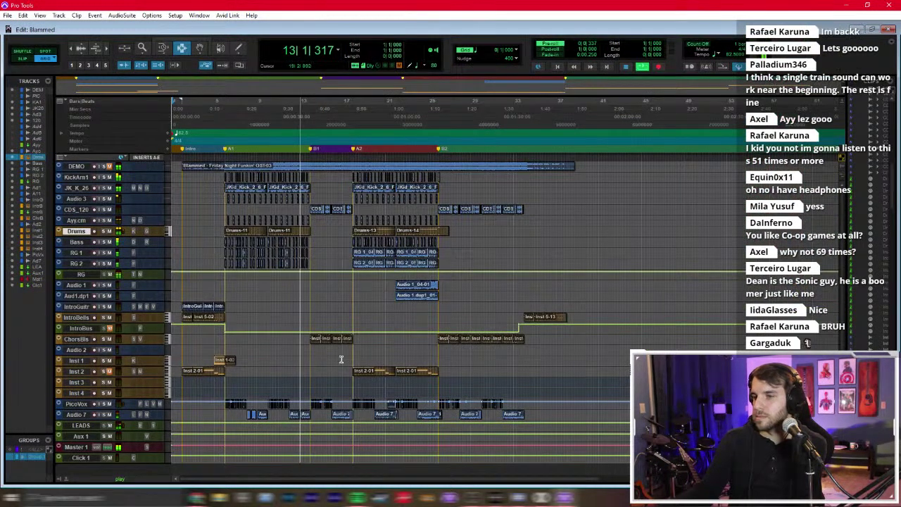
left_click_drag(235, 409, 537, 421)
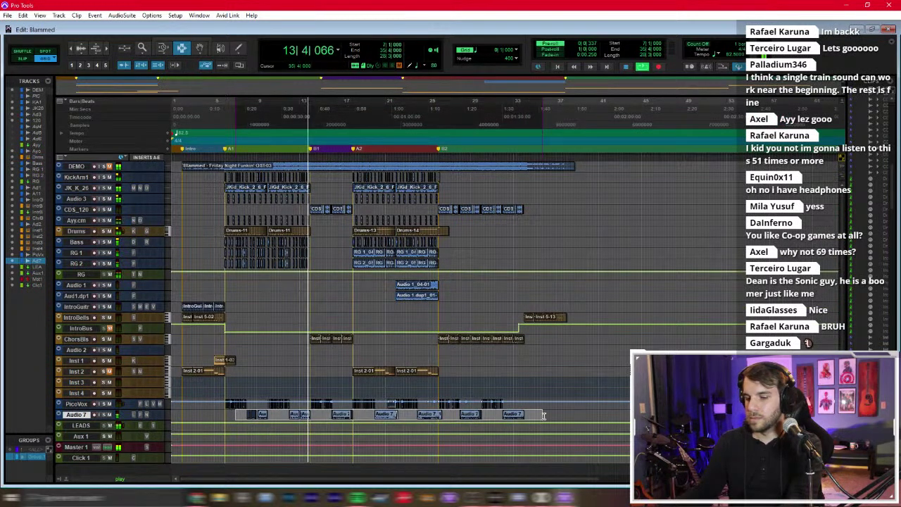
left_click(493, 417)
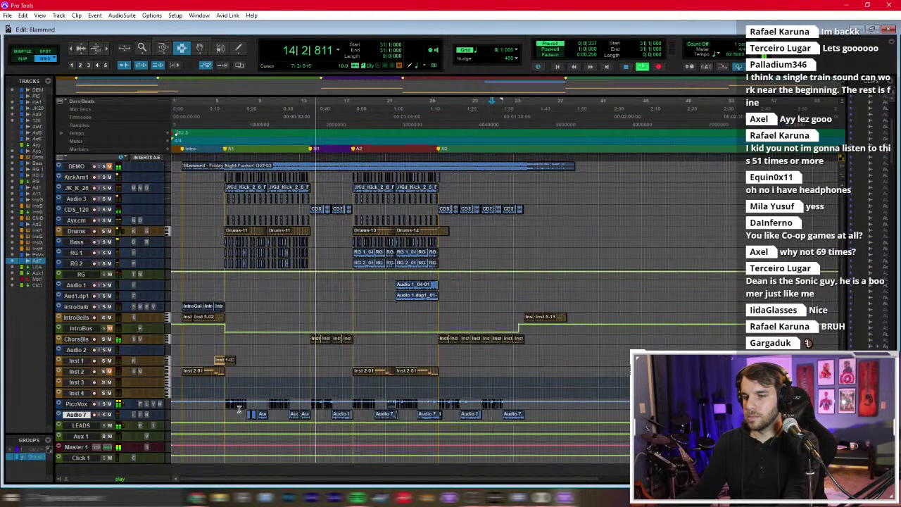
left_click_drag(236, 414, 550, 418)
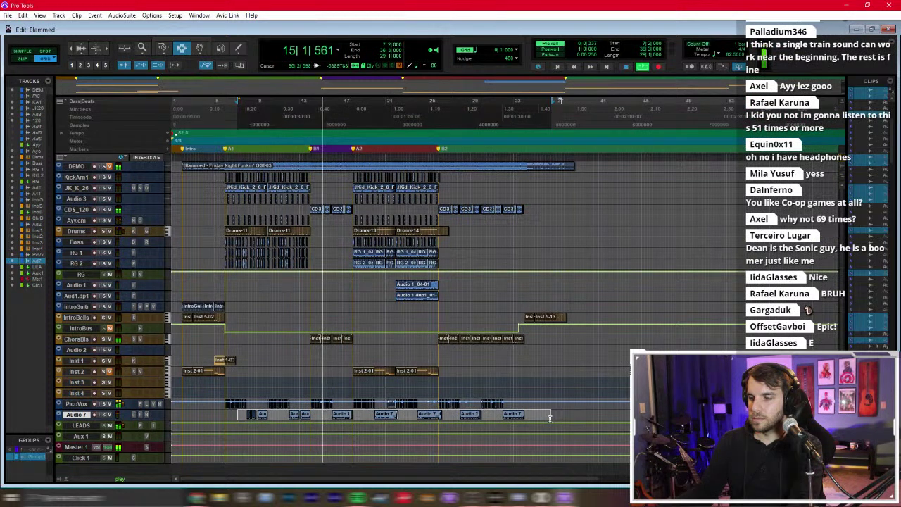
left_click(550, 417)
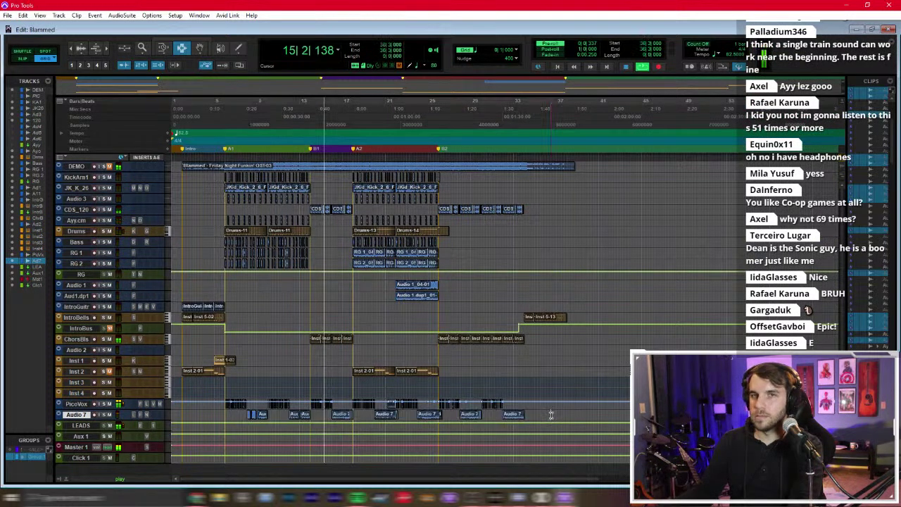
left_click(555, 338)
scroll(500, 328, "up", 1)
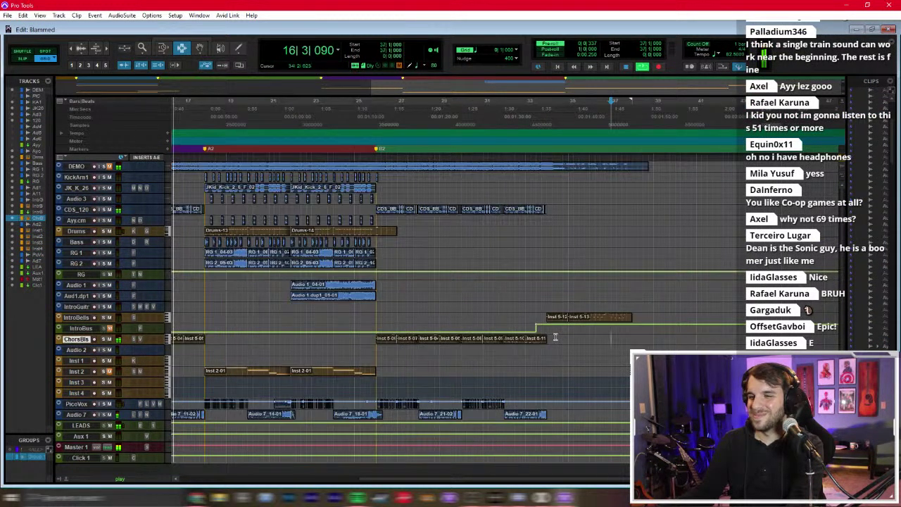
scroll(282, 295, "left", 5)
scroll(281, 291, "down", 1)
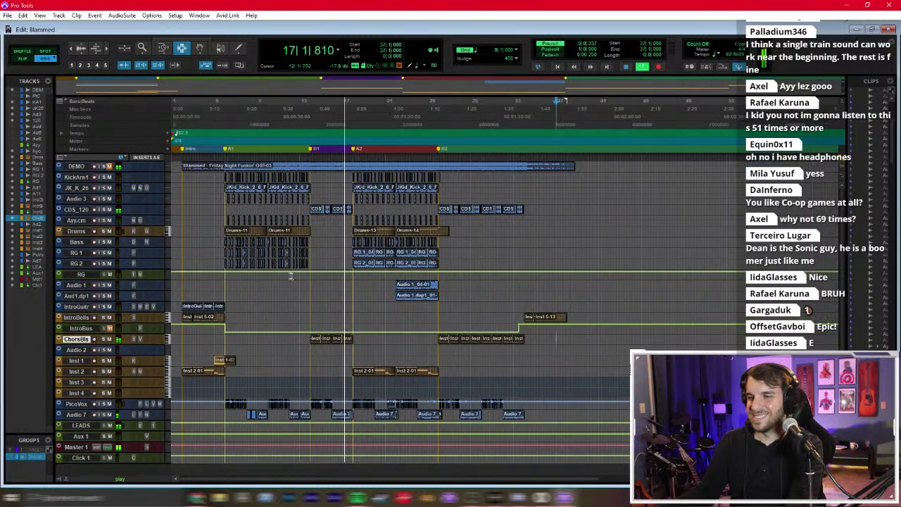
left_click(293, 279)
left_click(295, 286)
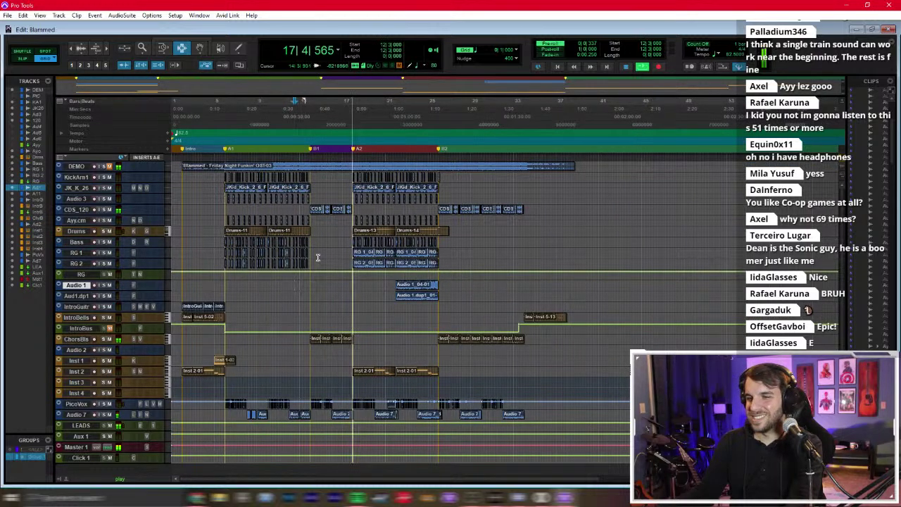
left_click(317, 255)
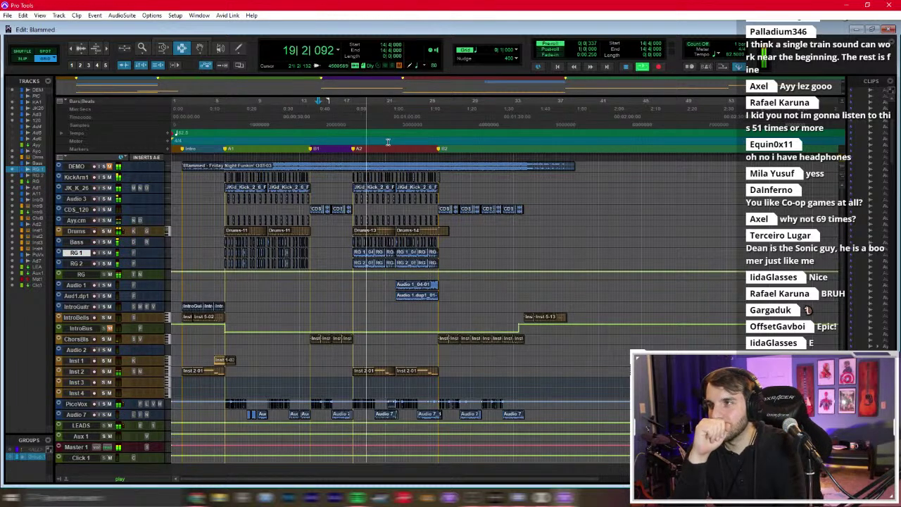
Step: Listen through A2 and B2 into the outro at 34|1|000, following the playback in a closer view
key("ctrl+]")
key("ctrl+]")
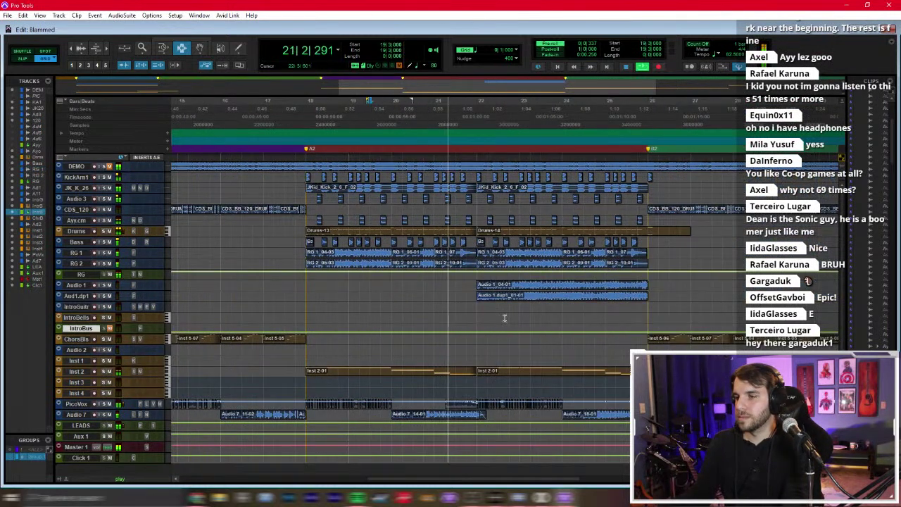
left_click(505, 318)
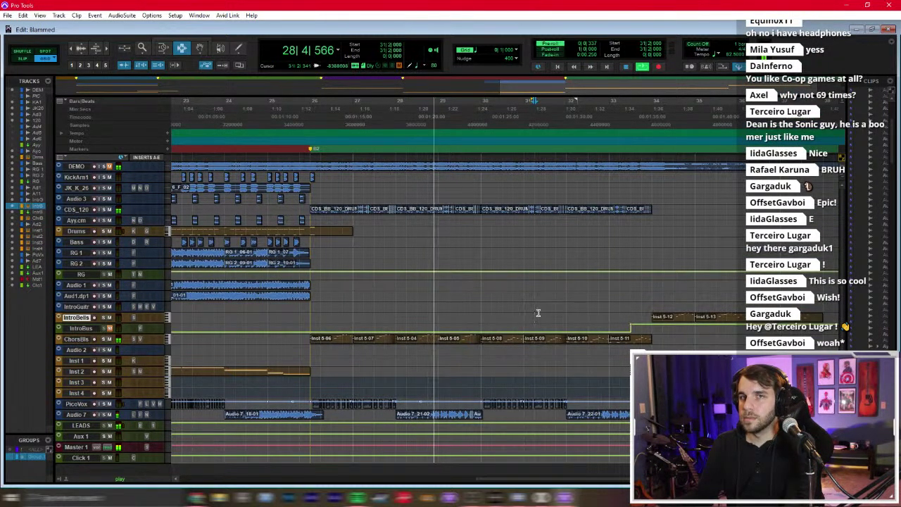
scroll(538, 313, "right", 1)
left_click(538, 298)
left_click(550, 251)
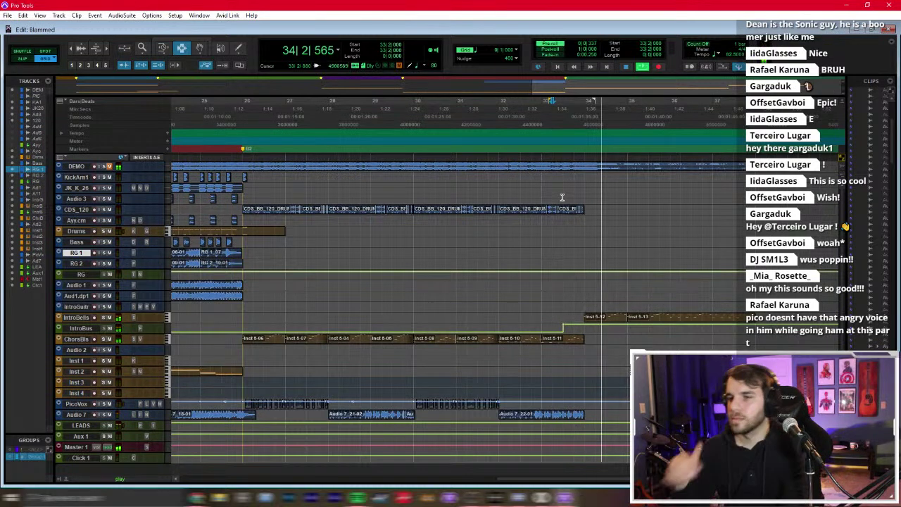
Step: Listen through the outro to bar 37, stop playback, and return to the session start at 1|1|000
left_click(245, 175)
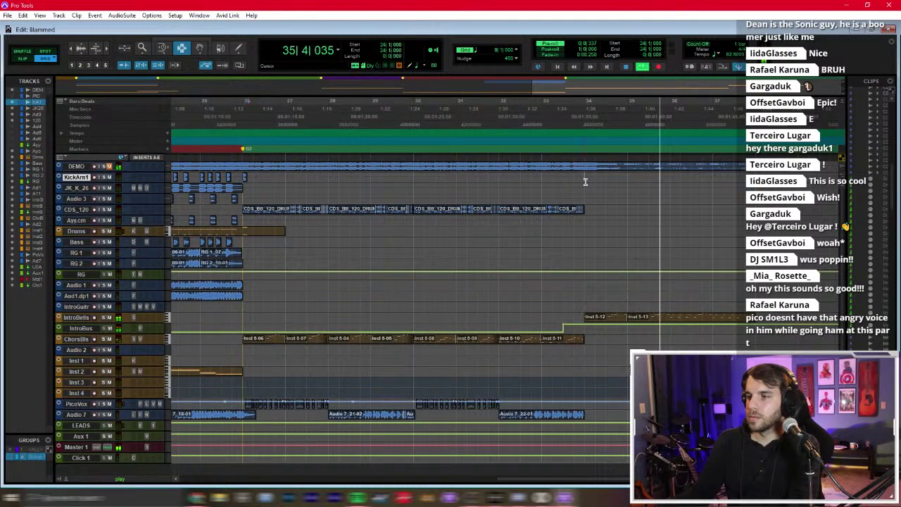
scroll(623, 218, "right", 2)
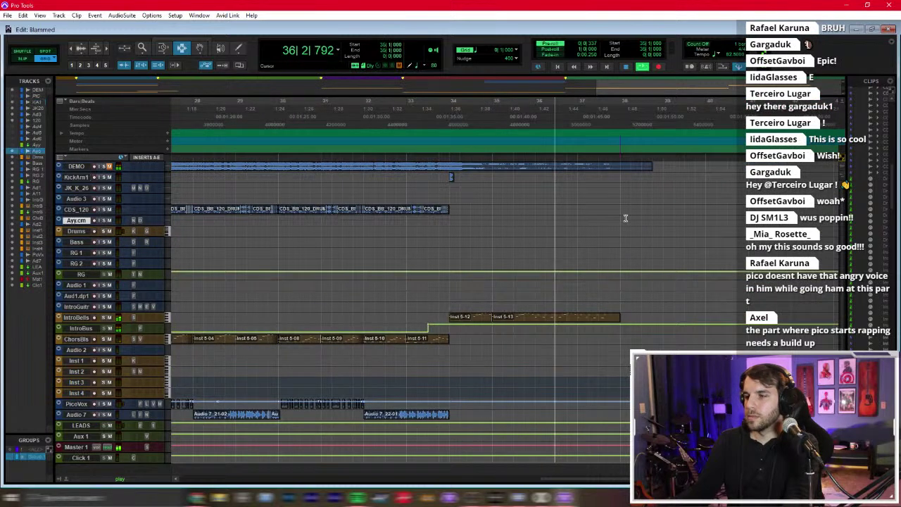
left_click(660, 198)
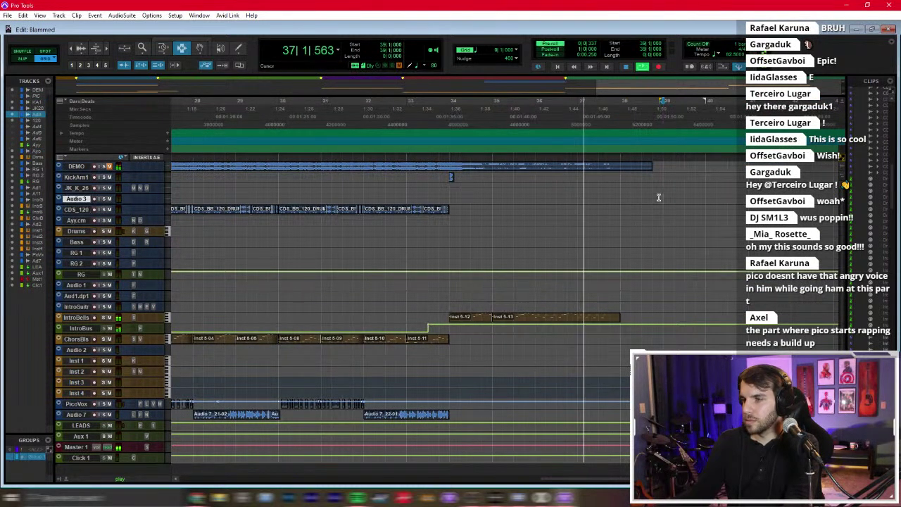
left_click(575, 207)
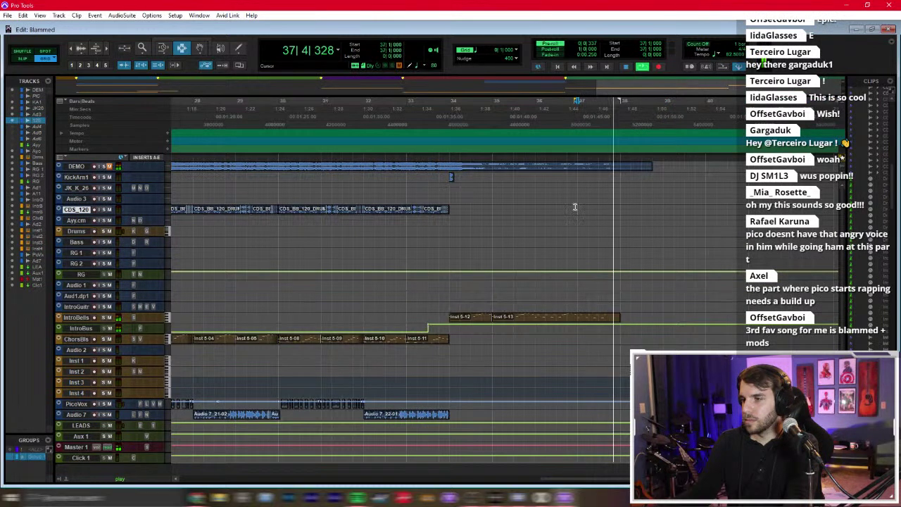
key("space")
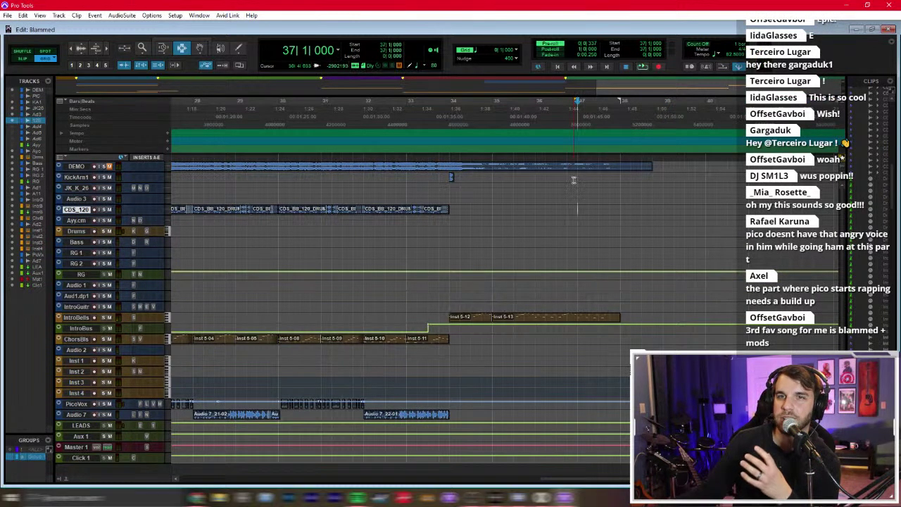
key("Return")
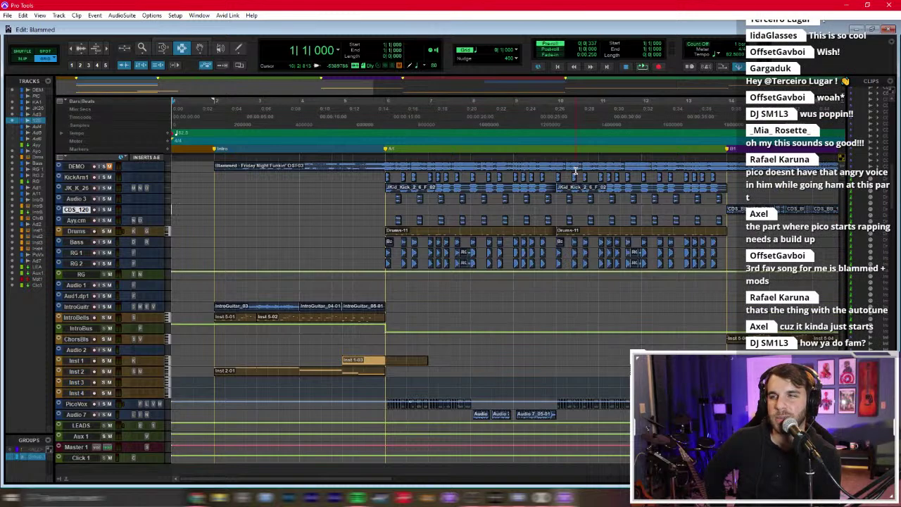
key("r")
key("r")
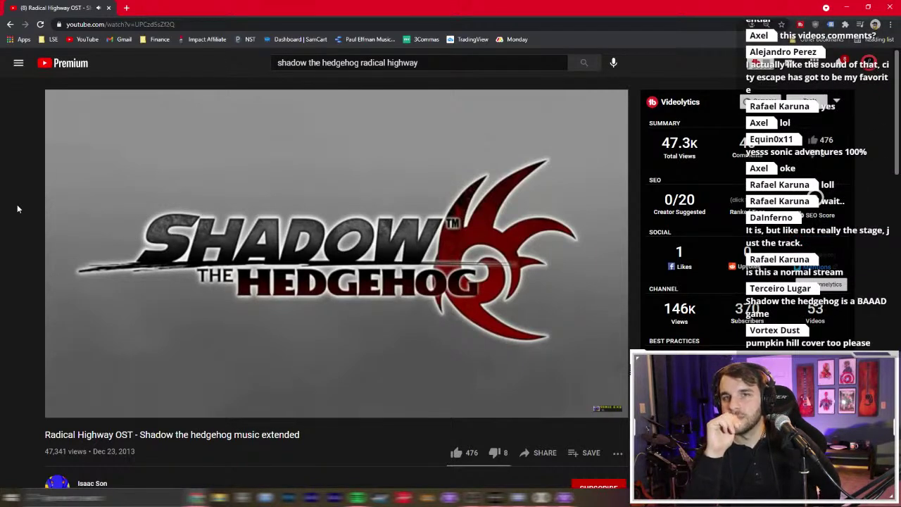
Step: In the YouTube browser window, pause and resume the Radical Highway OST video from Shadow the Hedgehog while listening to it
left_click(162, 178)
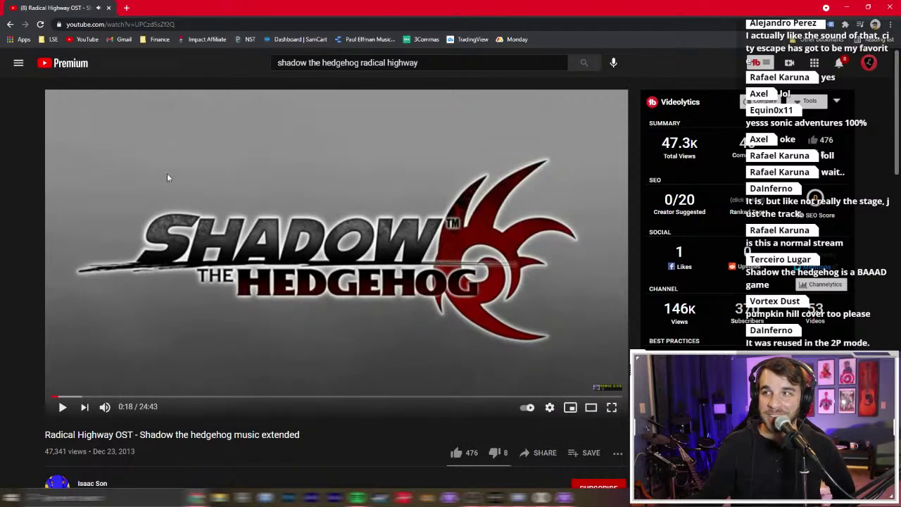
left_click(167, 176)
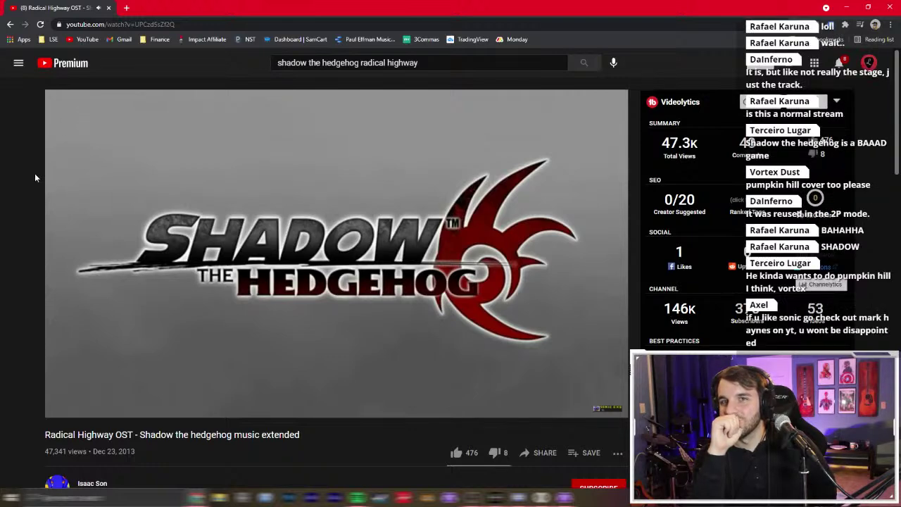
left_click(125, 177)
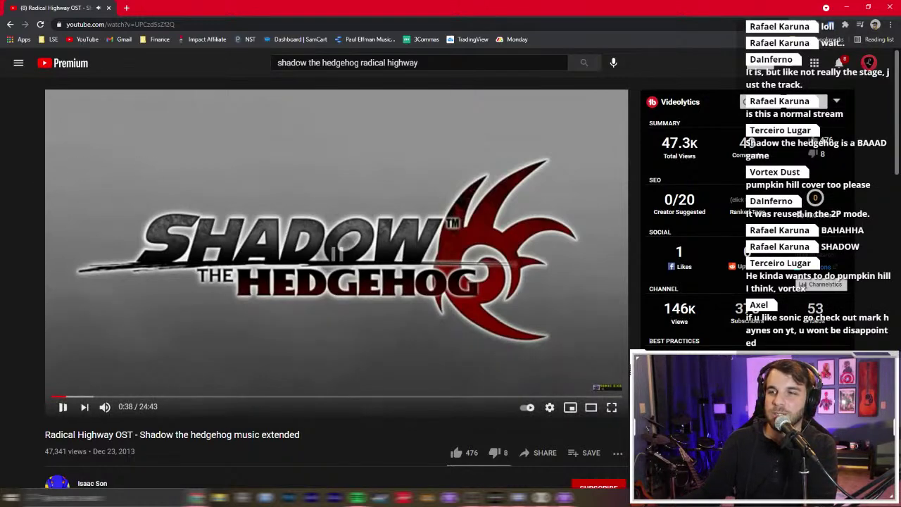
Step: Search YouTube for "generations radical highway", play the Act 1 Sonic Generations 3DS track, and lower its volume
left_click_drag(418, 63, 249, 64)
type("generations")
key("Return")
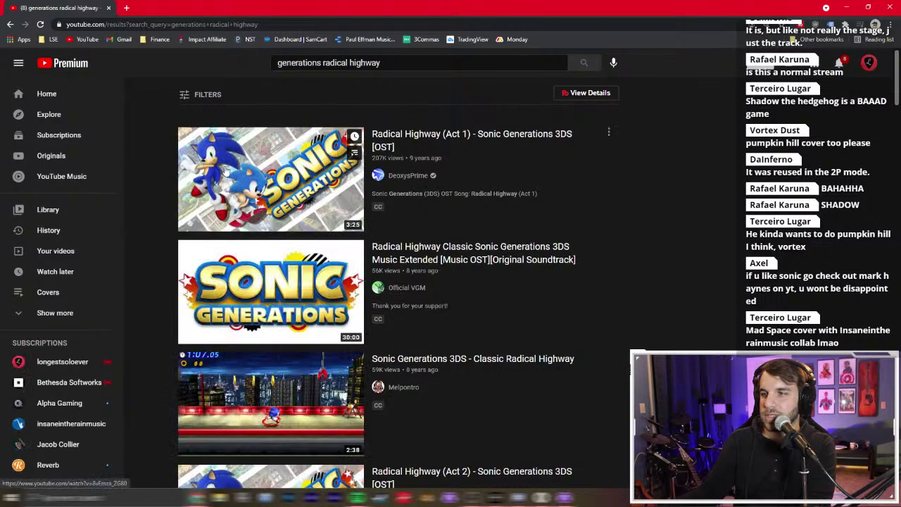
left_click(241, 167)
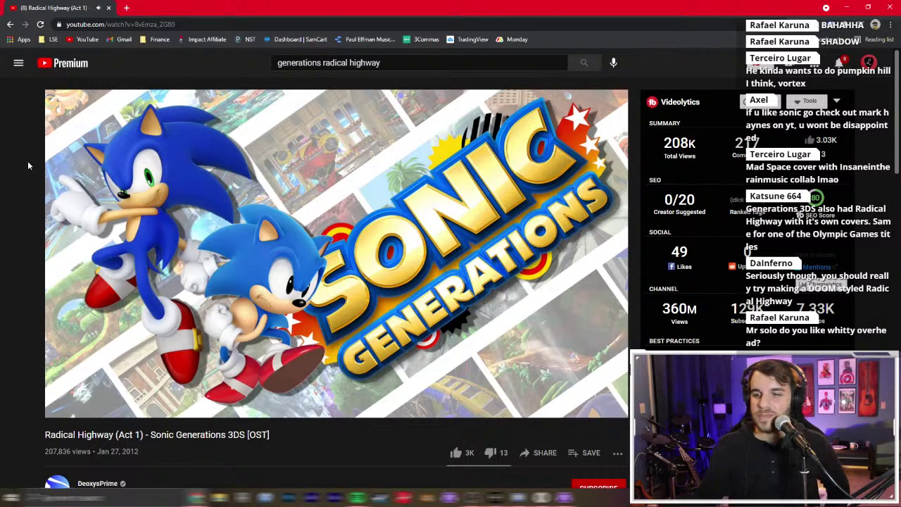
left_click_drag(131, 412, 122, 409)
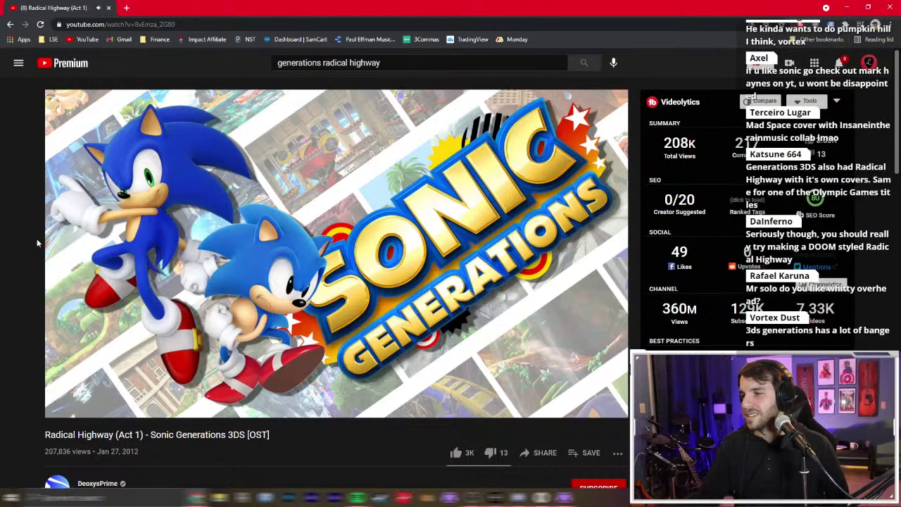
mouse_move(44, 236)
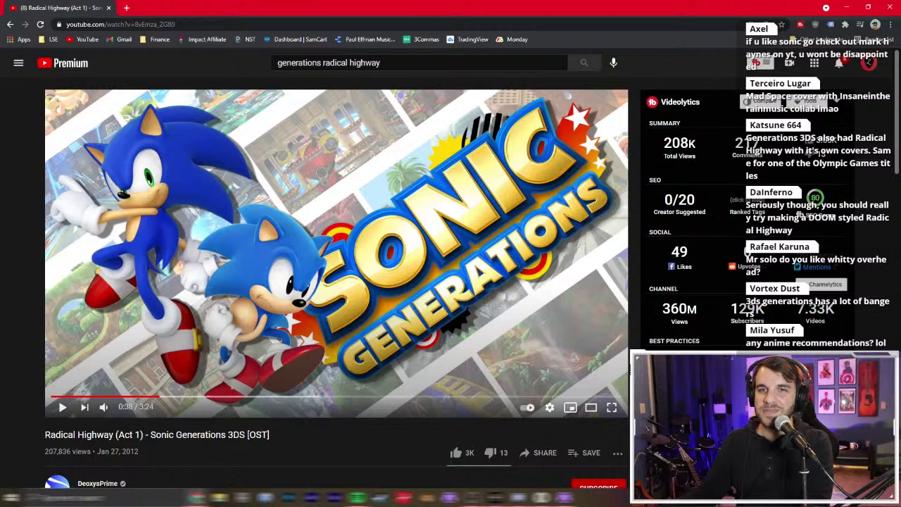
Step: Open Notepad and list City Escape, Radical Highway and EGGMAN on separate lines
key("super")
key("Escape")
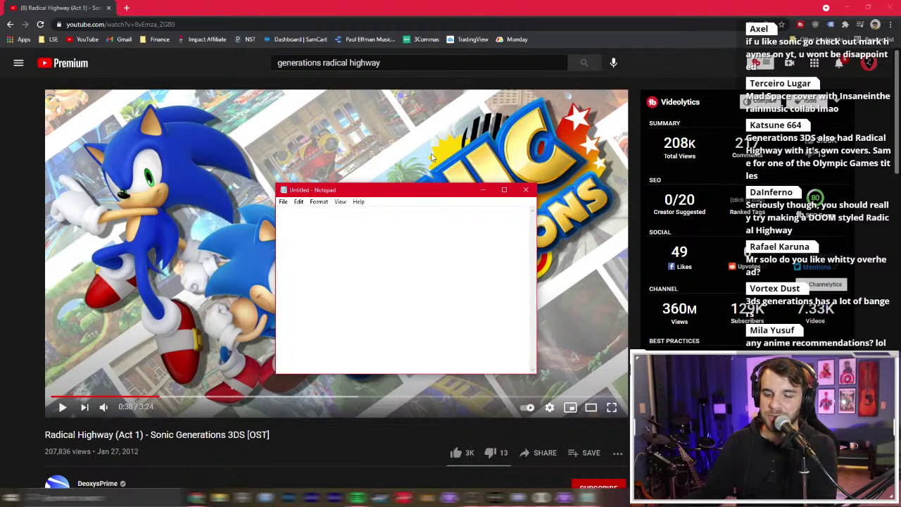
type("City Escape")
key("Return")
type("Radic")
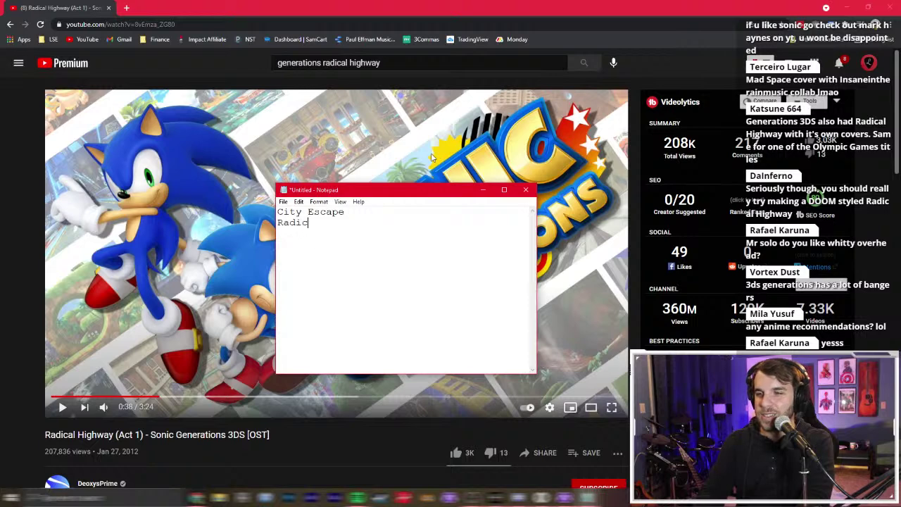
type("al Highway EGGMAN")
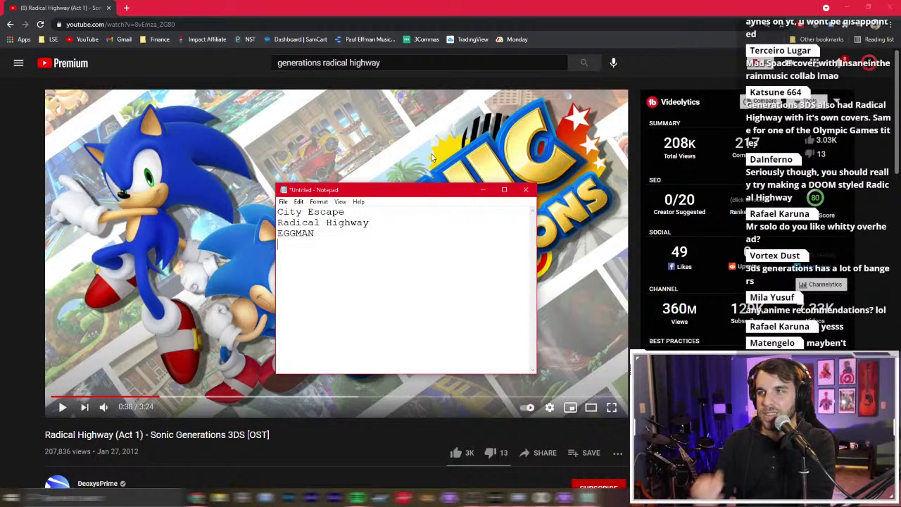
Step: Add Pumpkin and Live & Learn to the song list on separate lines
key("Return")
type("Pumpkin")
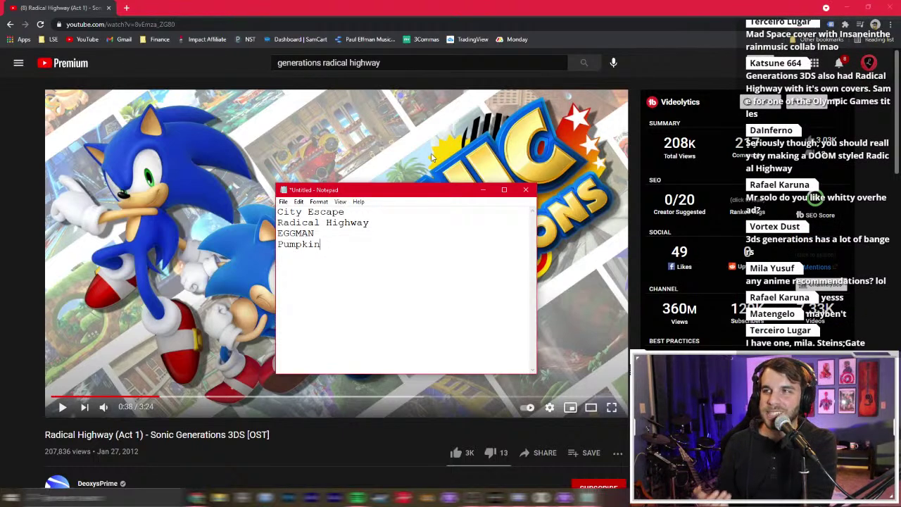
key("Return")
type("Live ")
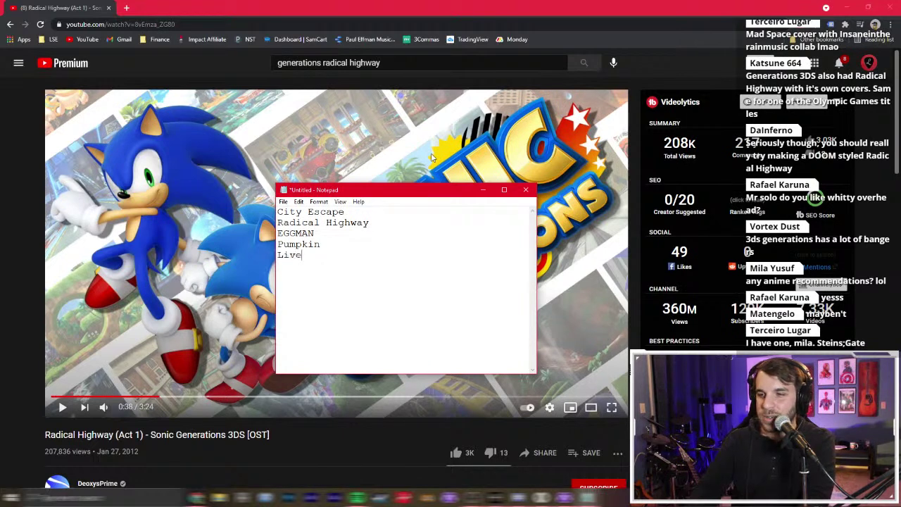
type("& Learn")
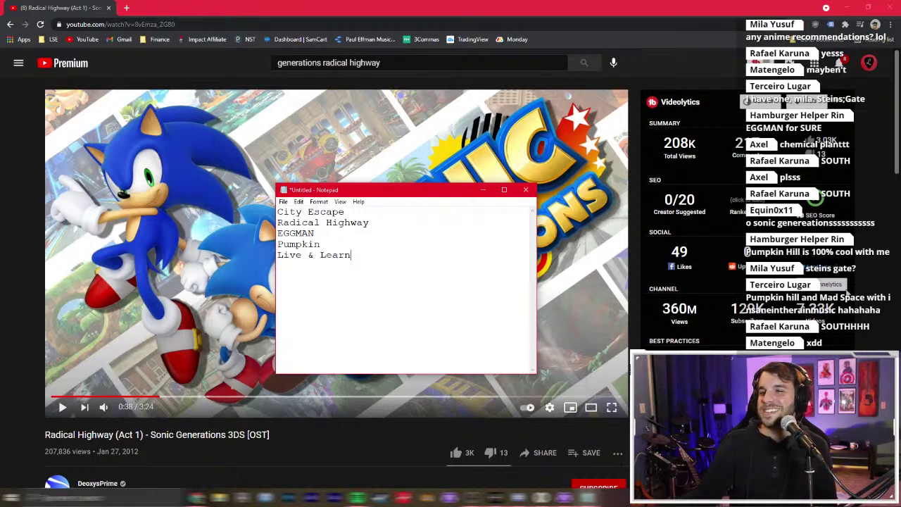
left_click_drag(381, 193, 378, 193)
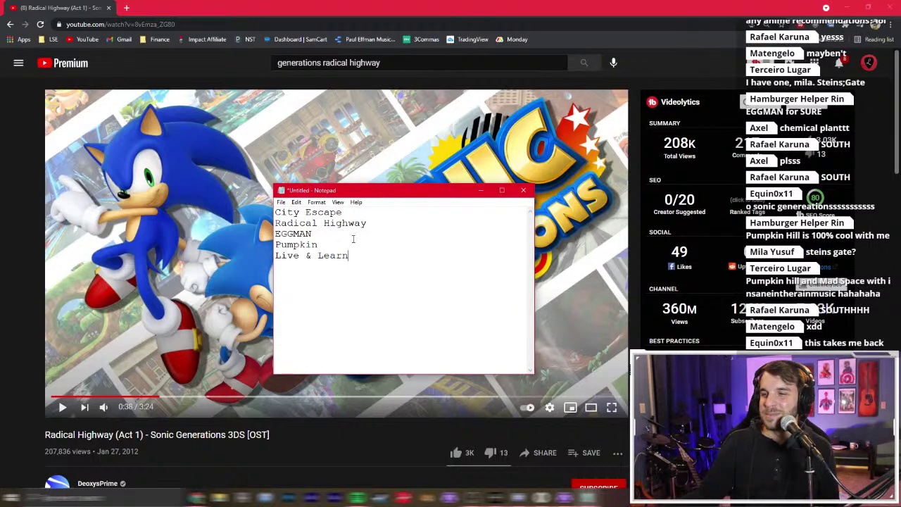
key("ctrl+a")
left_click(374, 261)
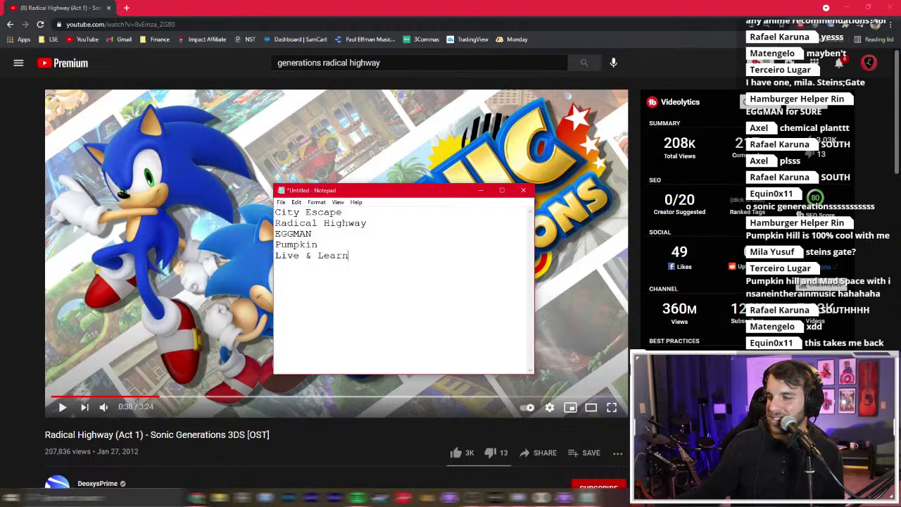
Step: Check the current and following month in the system calendar, then return to Notepad
left_click(874, 498)
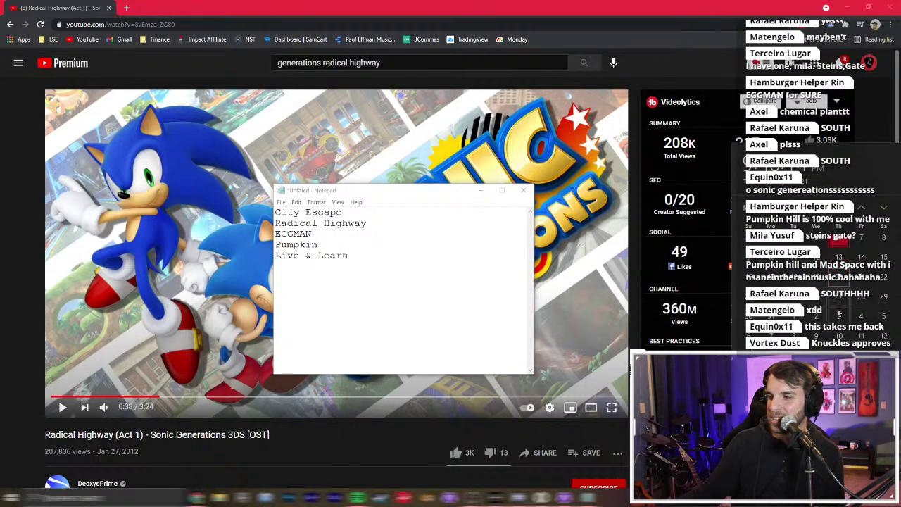
scroll(839, 312, "down", 1)
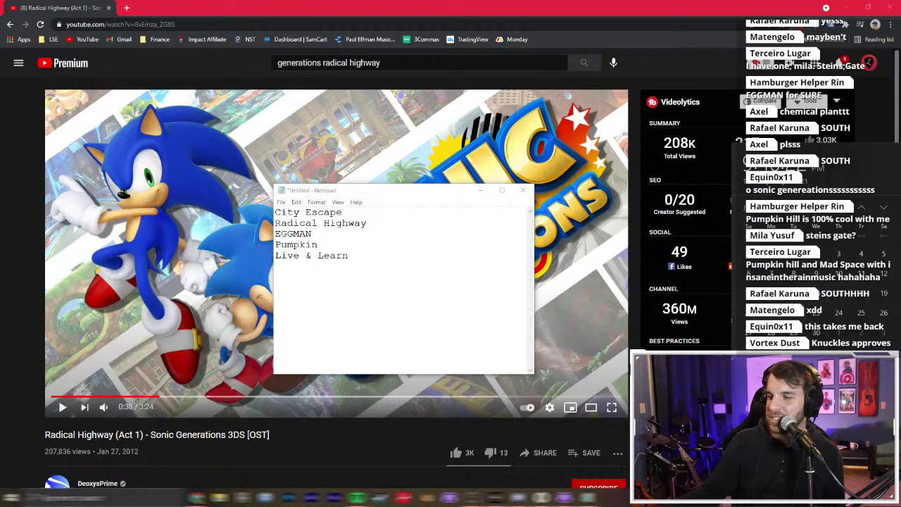
left_click(488, 345)
Step: Delete Live & Learn from the song list and move the Notepad window aside
left_click_drag(394, 285, 275, 276)
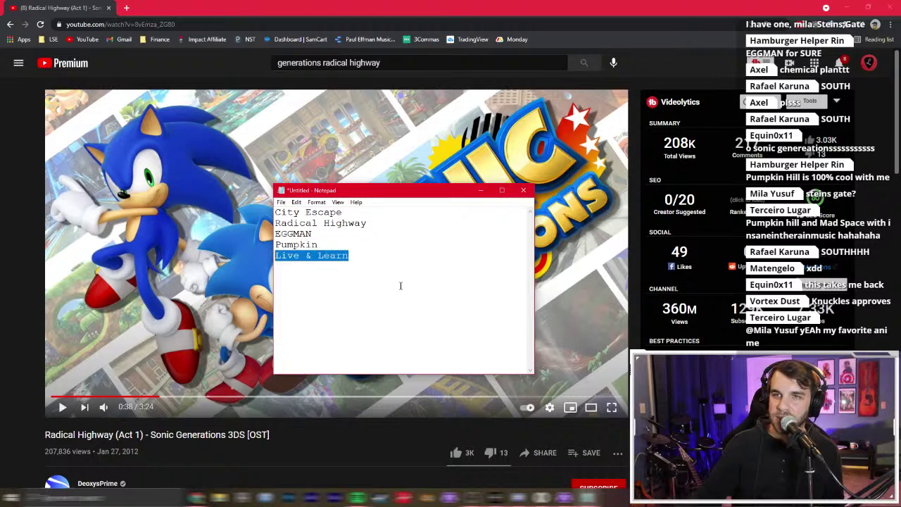
key("BackSpace")
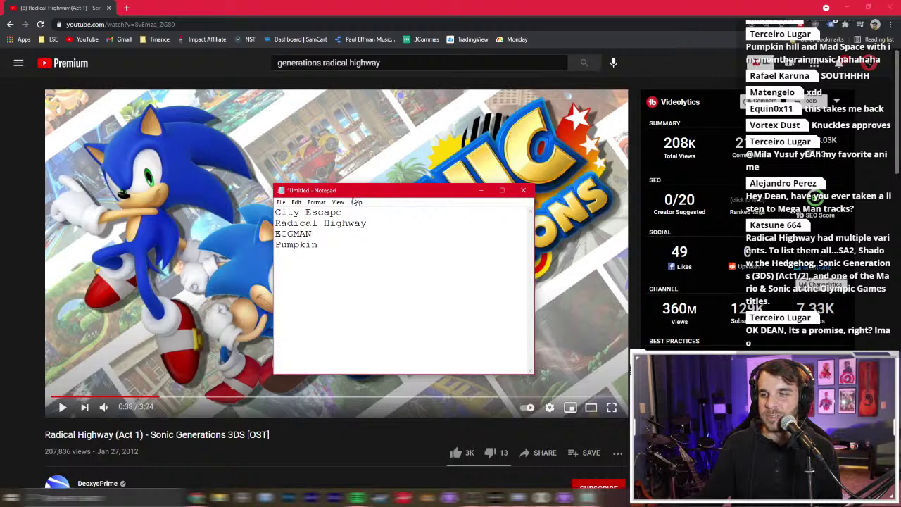
left_click_drag(356, 196, 316, 204)
left_click_drag(321, 257, 220, 222)
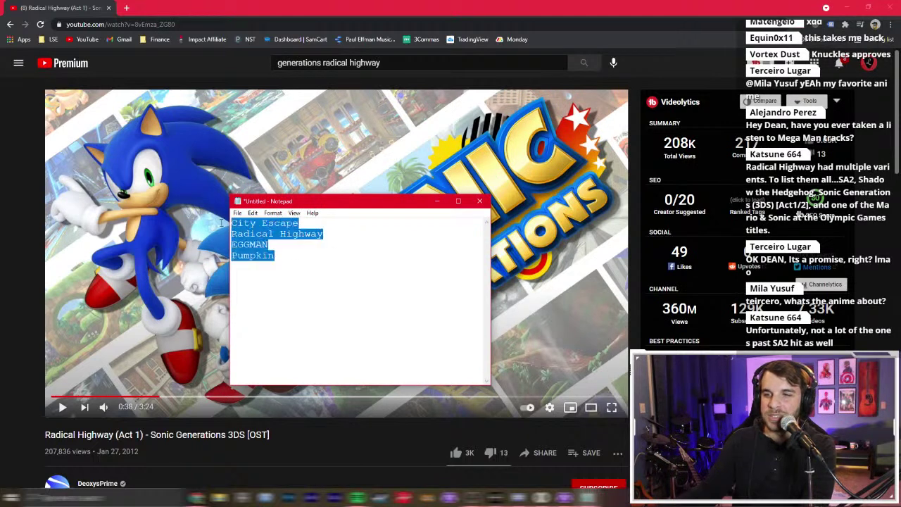
left_click(285, 252)
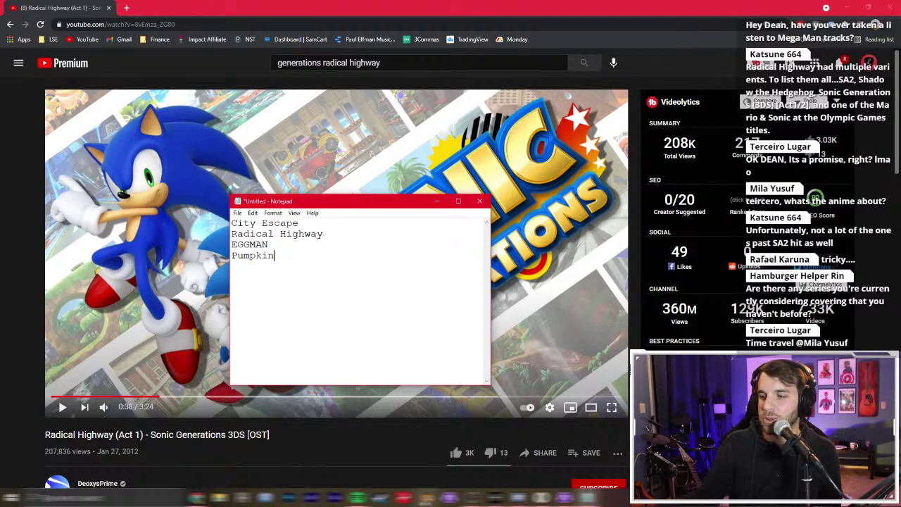
Step: Switch from Notepad back to the YouTube window and check the date in the system calendar
mouse_move(356, 497)
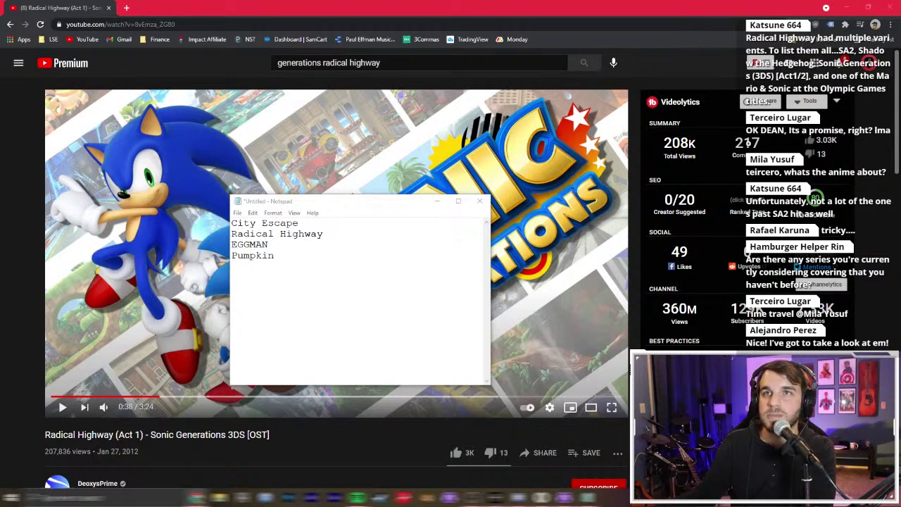
key("alt+Tab")
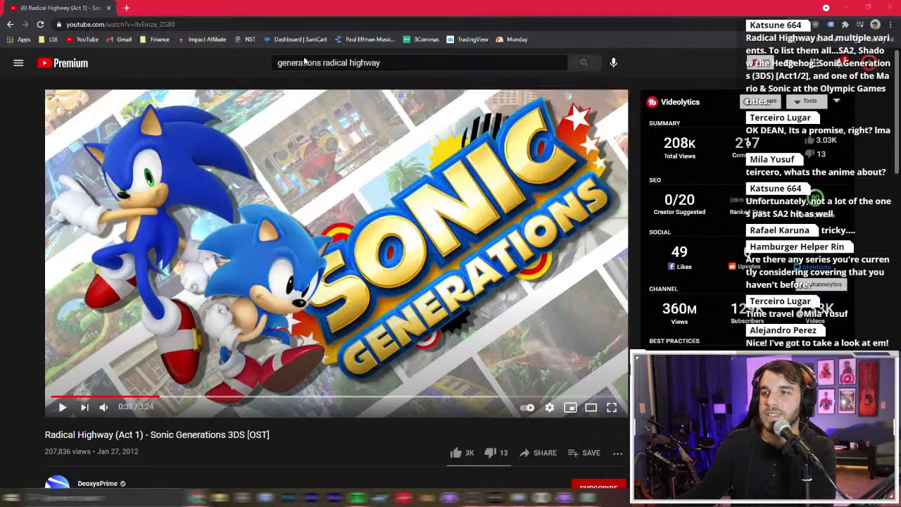
key("alt+Tab")
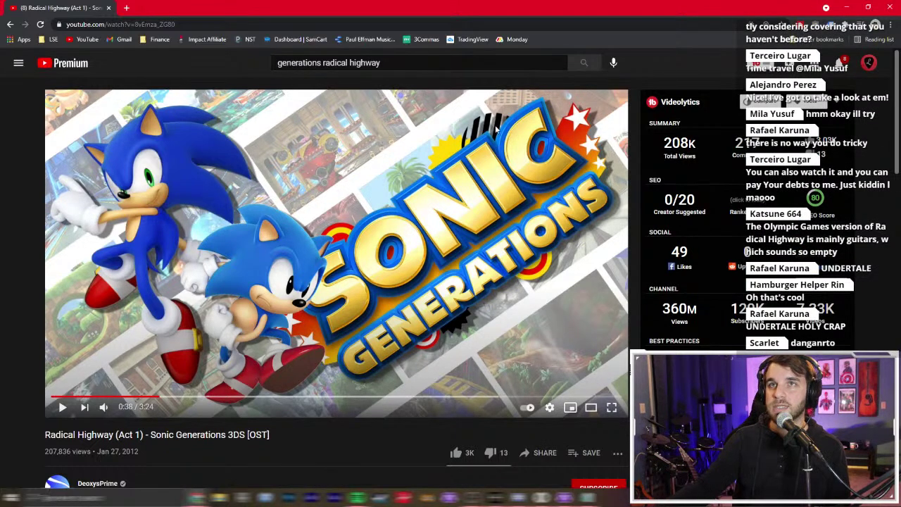
left_click(877, 499)
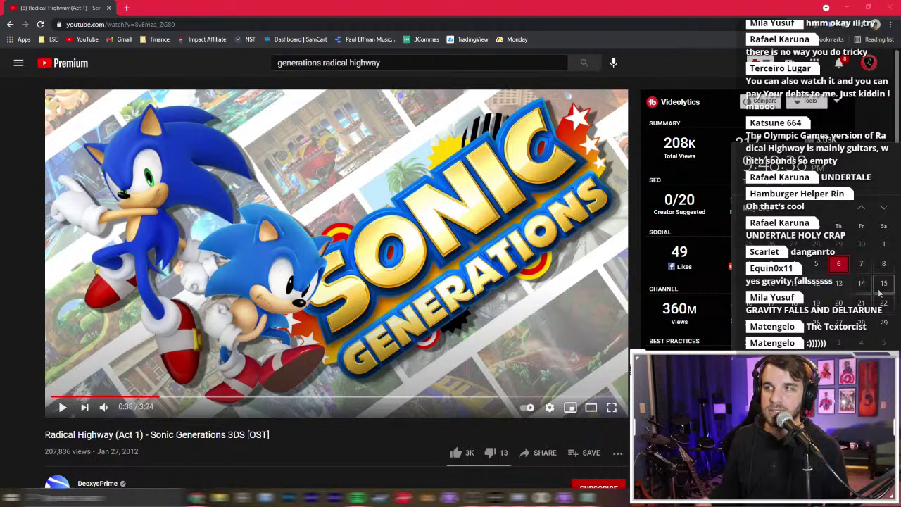
Step: Search YouTube for "zavodila" and play the Friday Night Funkin': Mid-Fight Masses OST video
left_click(266, 62)
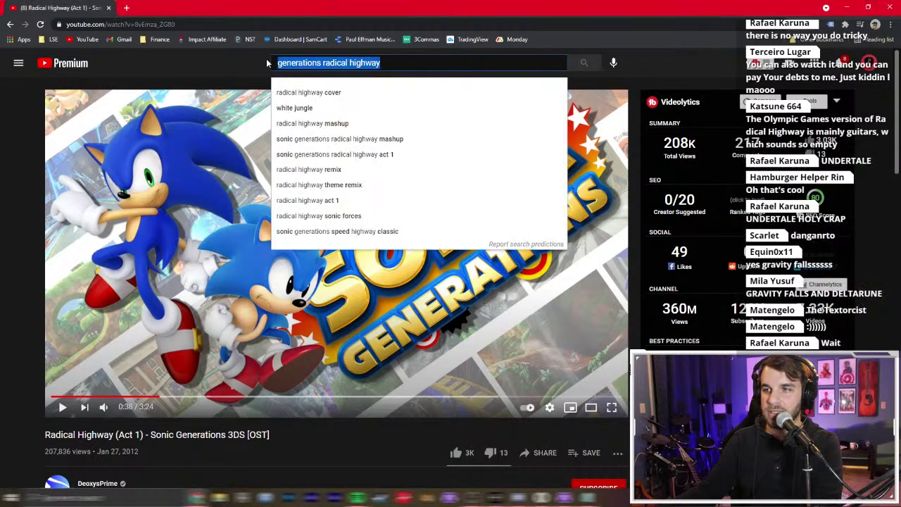
type("zavodila")
key("Return")
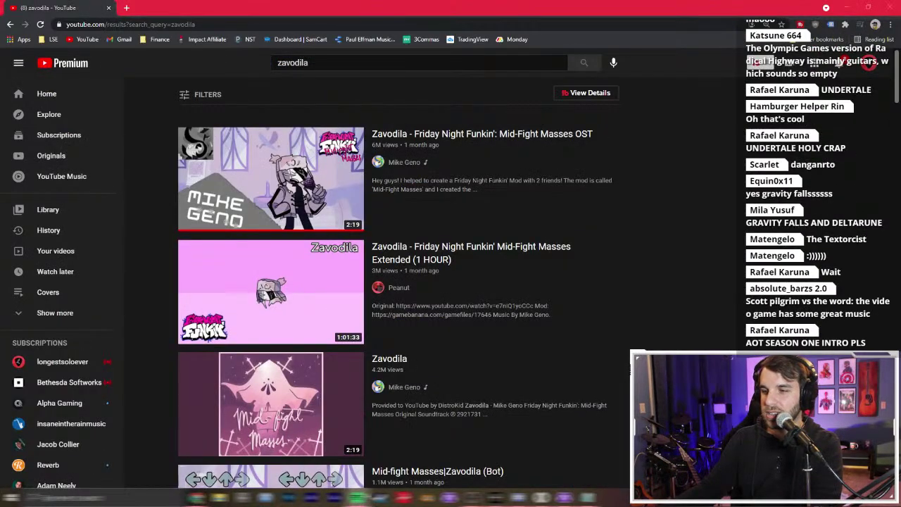
left_click(210, 180)
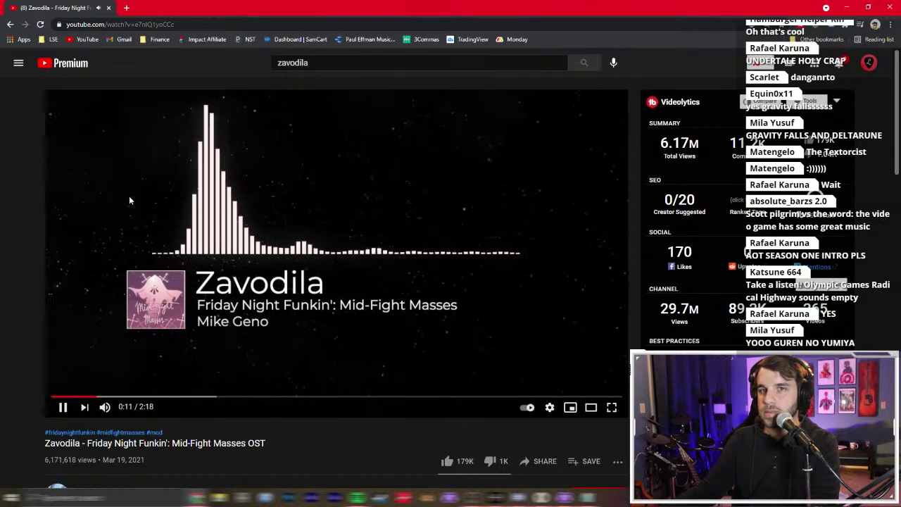
Step: Pause the Zavodila video, switch to Pro Tools and bring up the session chooser
left_click(128, 201)
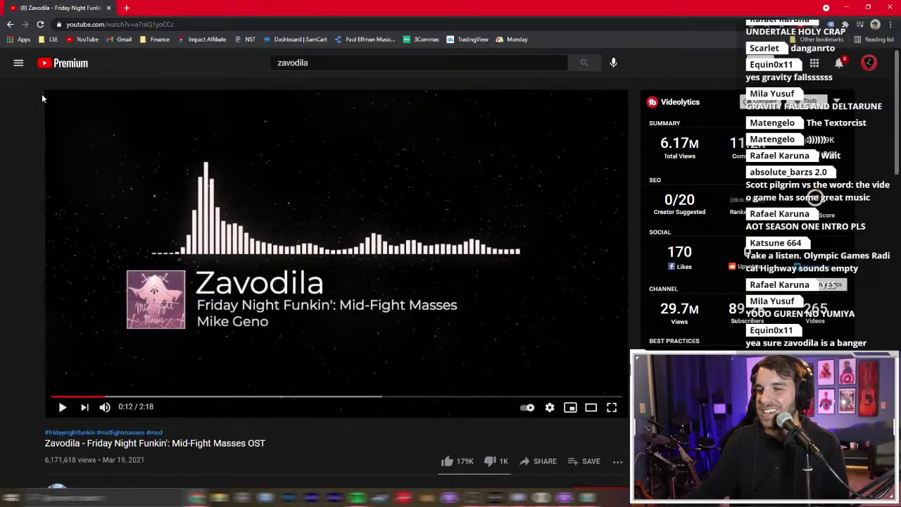
left_click(846, 14)
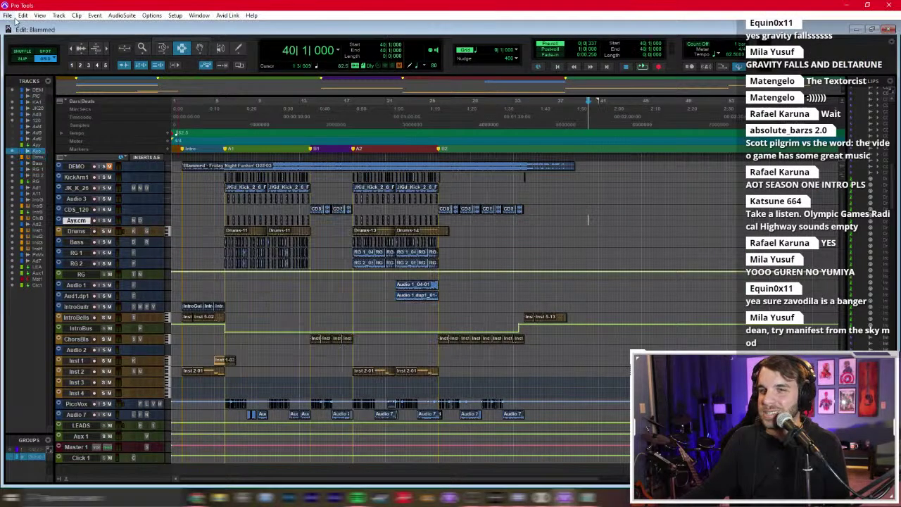
left_click(7, 15)
left_click(26, 35)
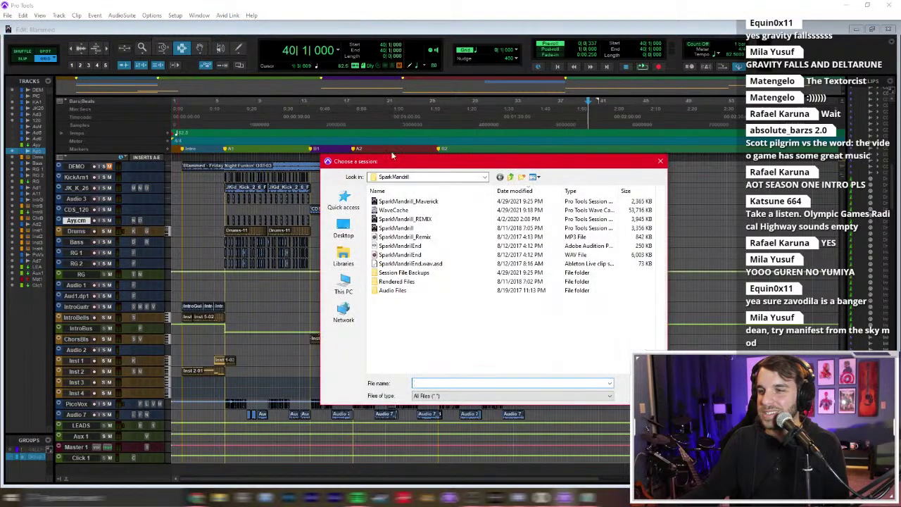
Step: Open the GurenNoYumiya session from its project folder in WORK, saving the changes to Blammed
left_click(510, 177)
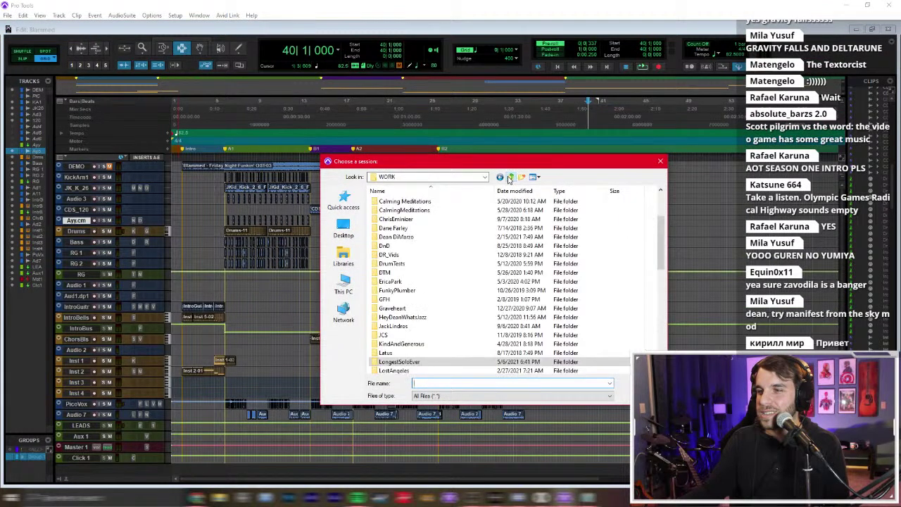
scroll(433, 310, "up", 20)
type("guren")
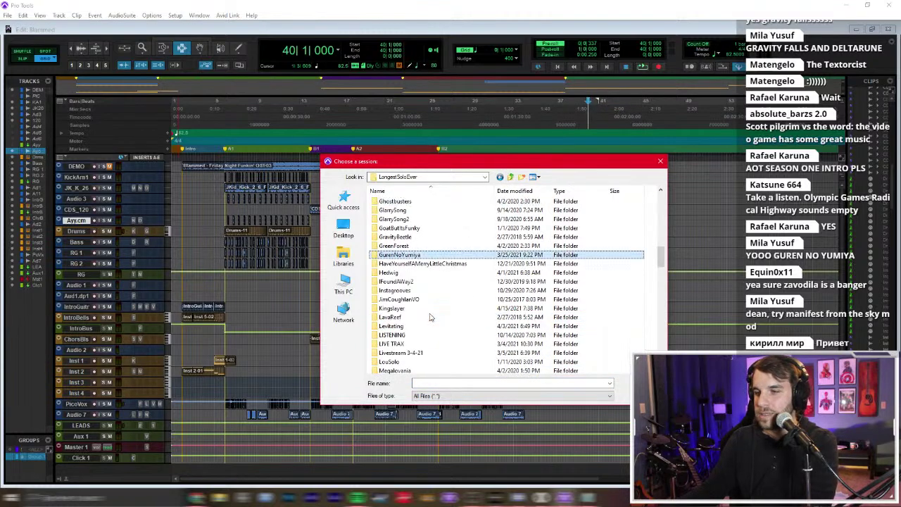
key("Return")
left_click(418, 220)
double_click(417, 220)
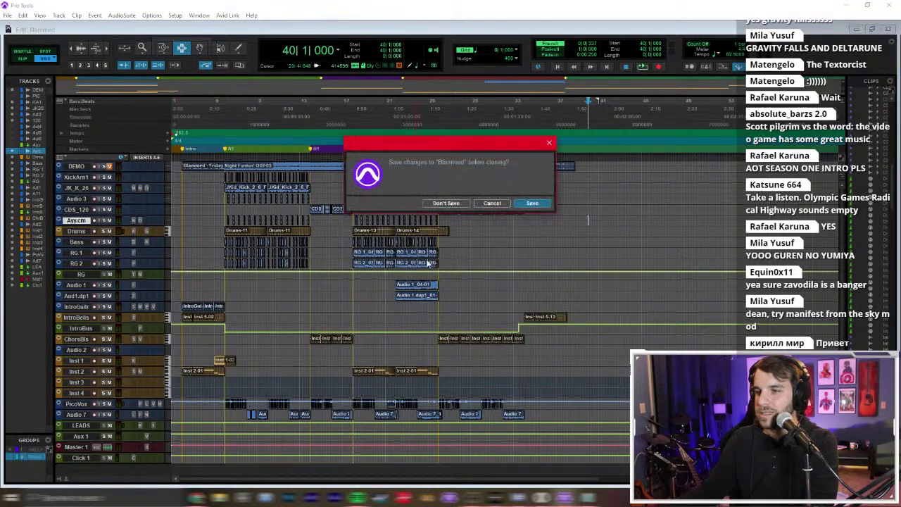
left_click(521, 203)
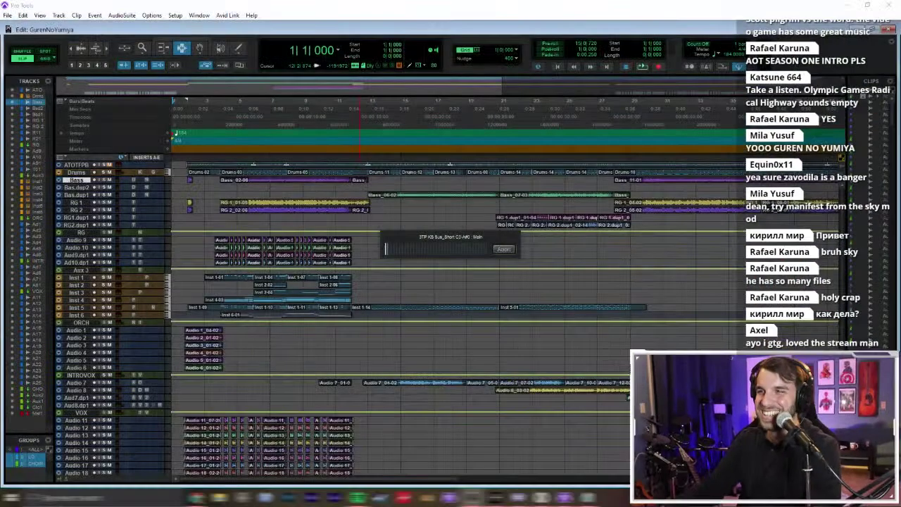
Step: Select the opening clips on tracks Audio 11 to Audio 25, solo those tracks and play them
scroll(439, 346, "down", 5)
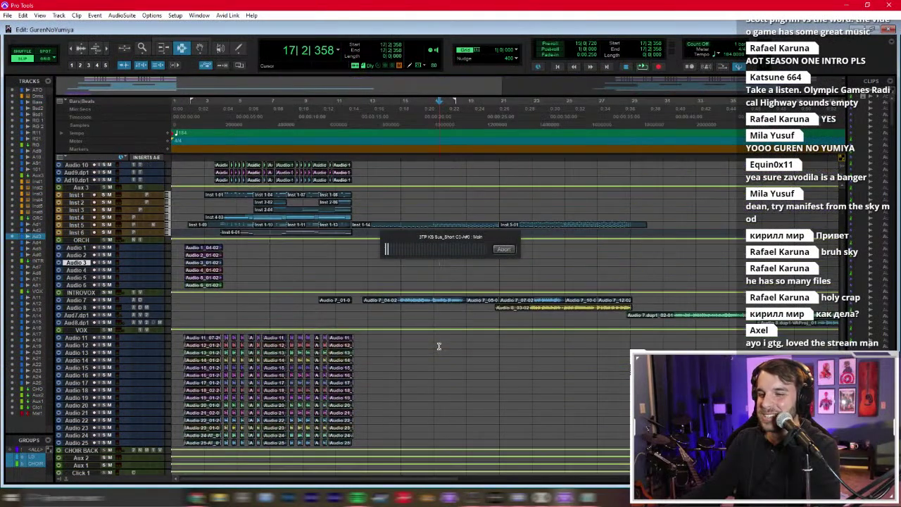
left_click_drag(255, 300, 255, 407)
left_click_drag(358, 394, 162, 382)
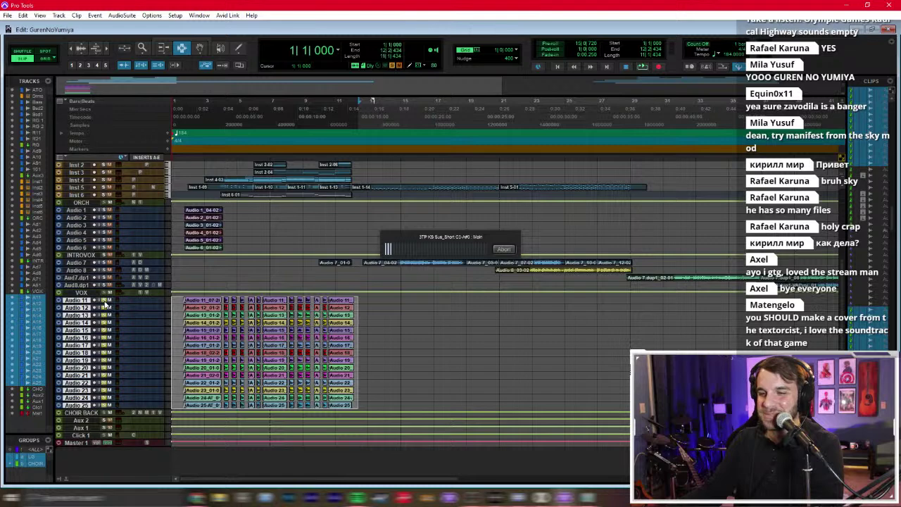
key("space")
key("ctrl+]")
key("ctrl+]")
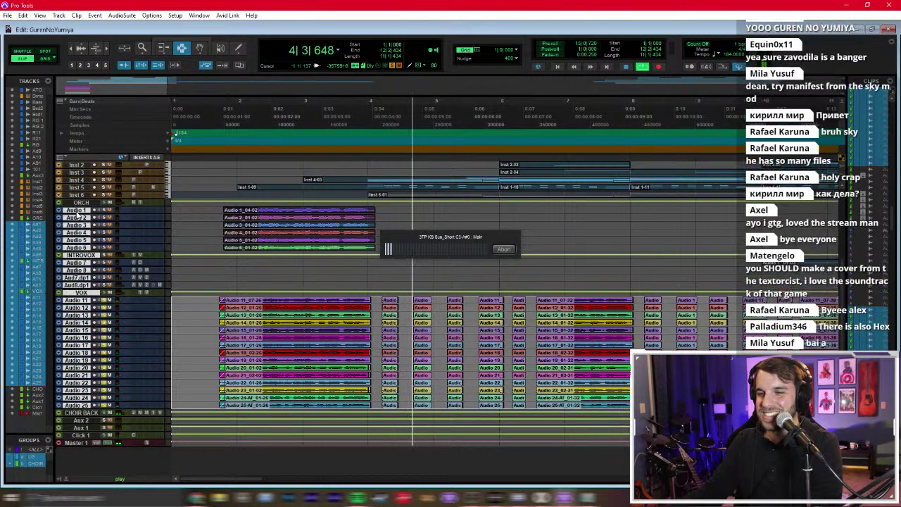
Step: Extend the selection and solo up to the Audio 1 track, play the combined parts from the start and stop playback
left_click(93, 211)
key("space")
key("space")
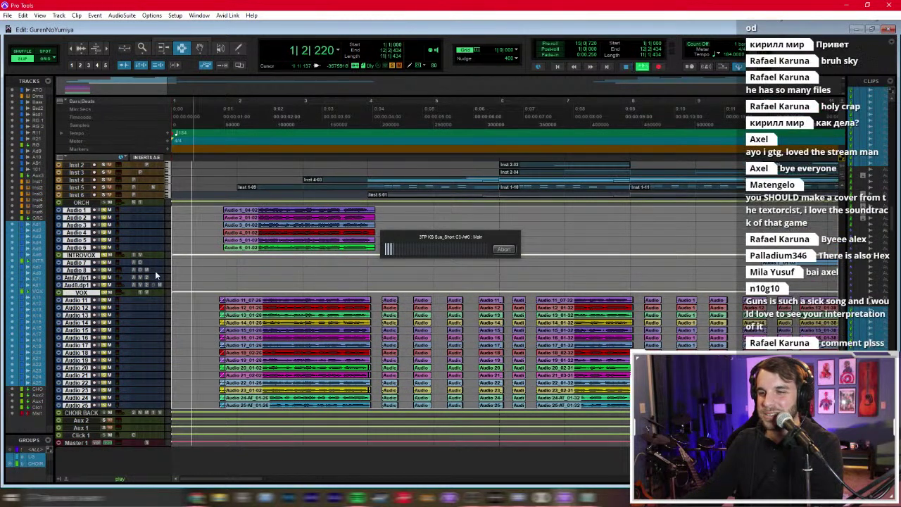
key("ctrl+[")
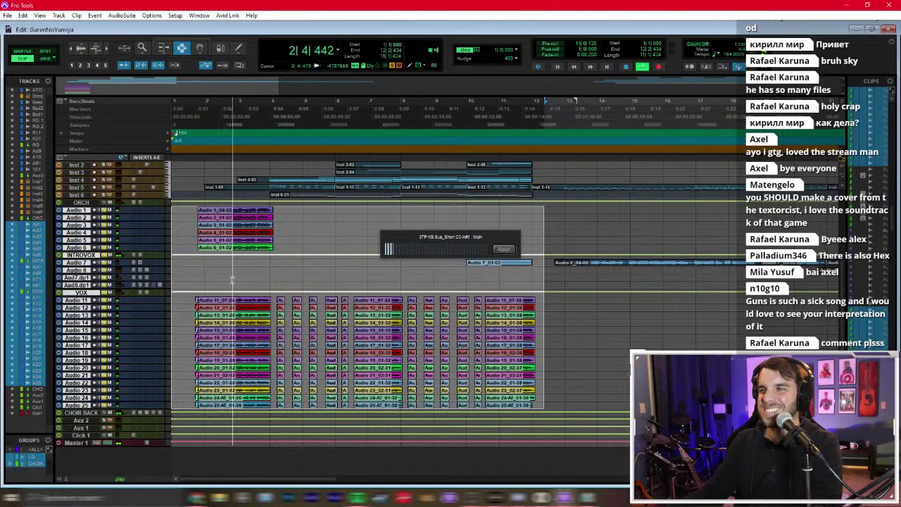
key("space")
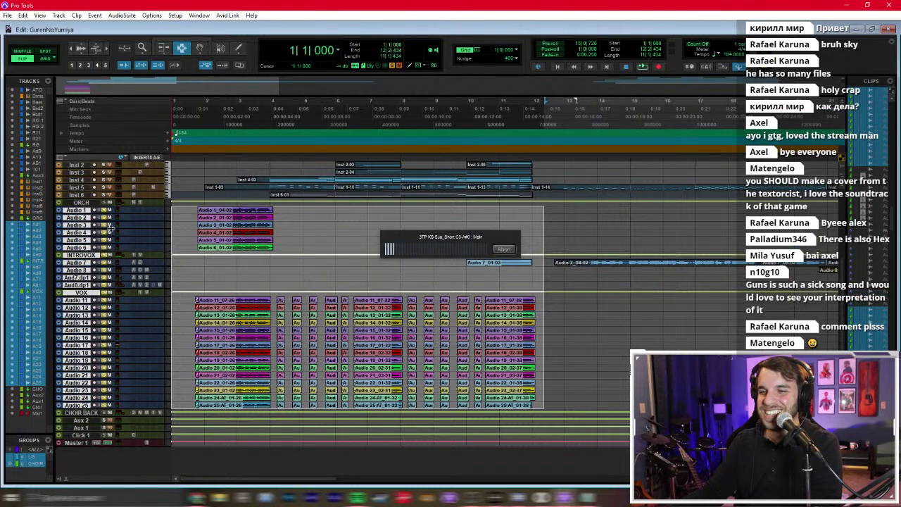
Step: Move the sample-loading window aside, switch to Notepad and add Blammed and Guren No Yumiya at the top of the song list
scroll(105, 228, "up", 6)
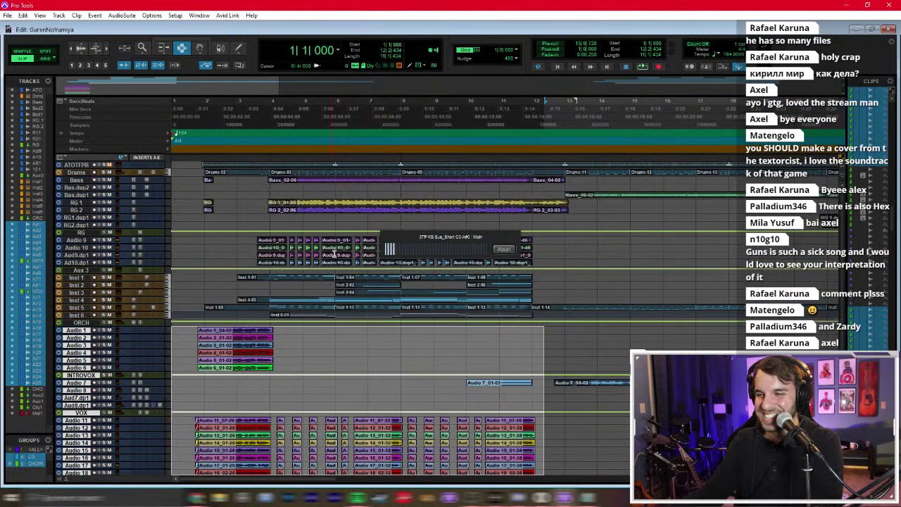
left_click_drag(403, 233, 728, 49)
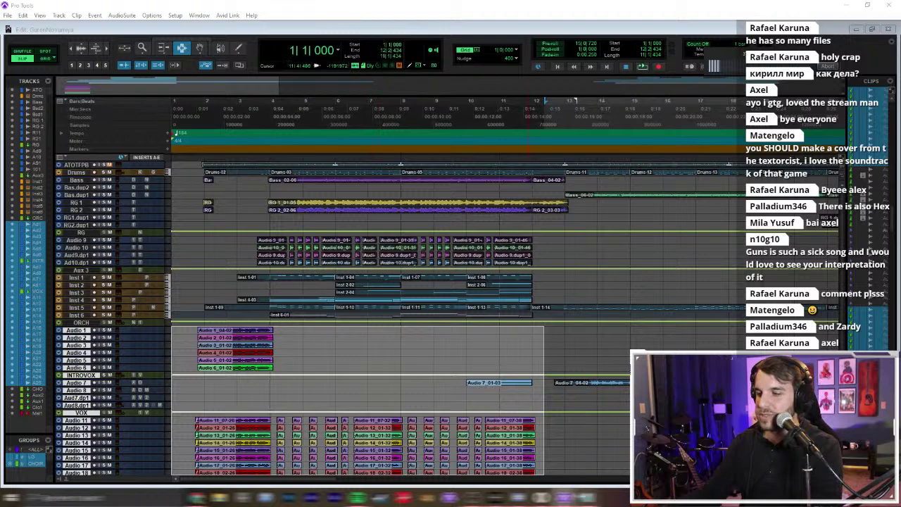
left_click(567, 498)
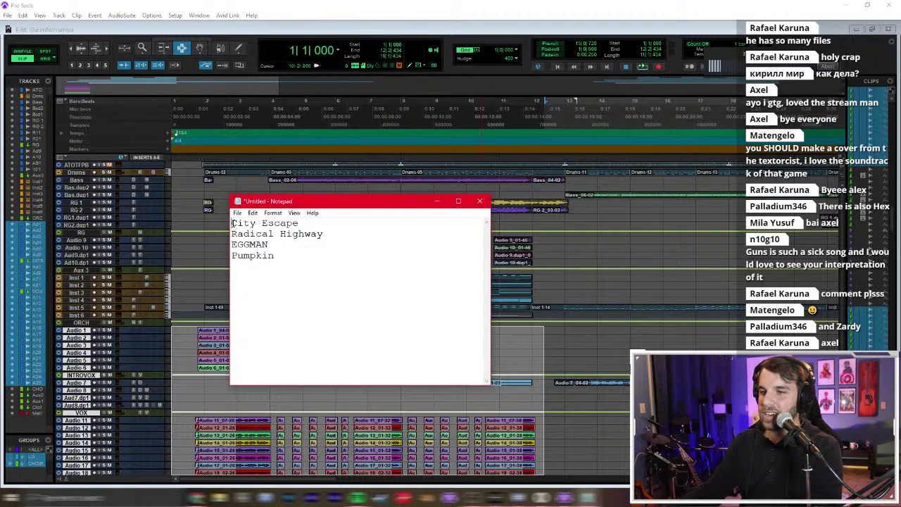
key("Return")
key("Return")
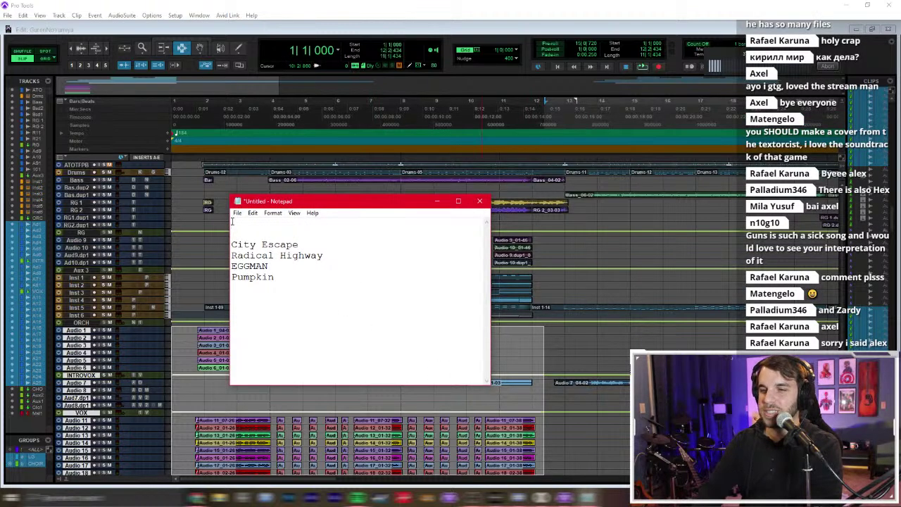
type("Blammed")
key("Return")
type("Guren No Yumiya")
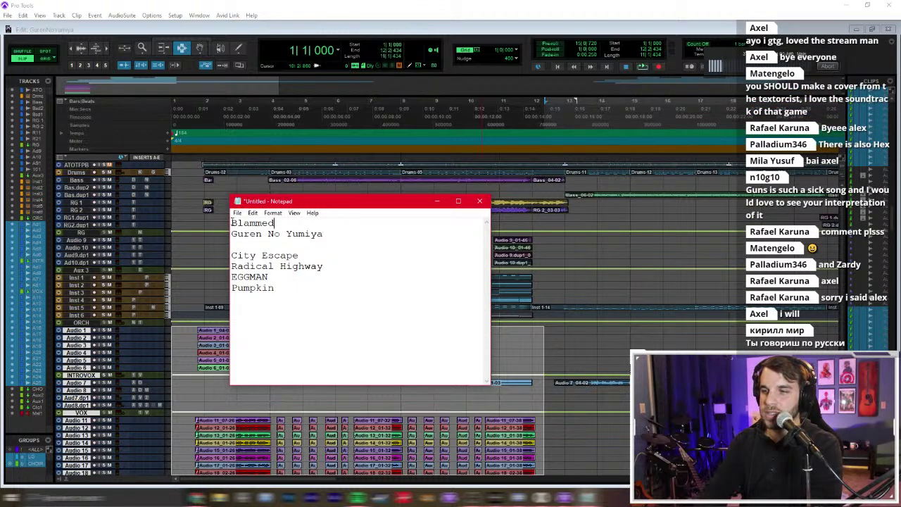
Step: Insert Guns between Blammed and Guren No Yumiya, and put Zavodila on the line above City Escape
key("Return")
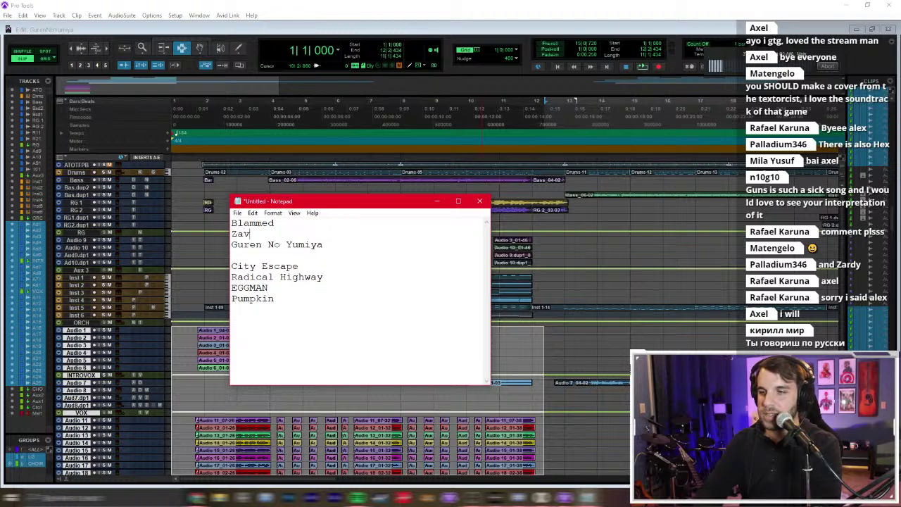
key("BackSpace")
key("BackSpace")
key("BackSpace")
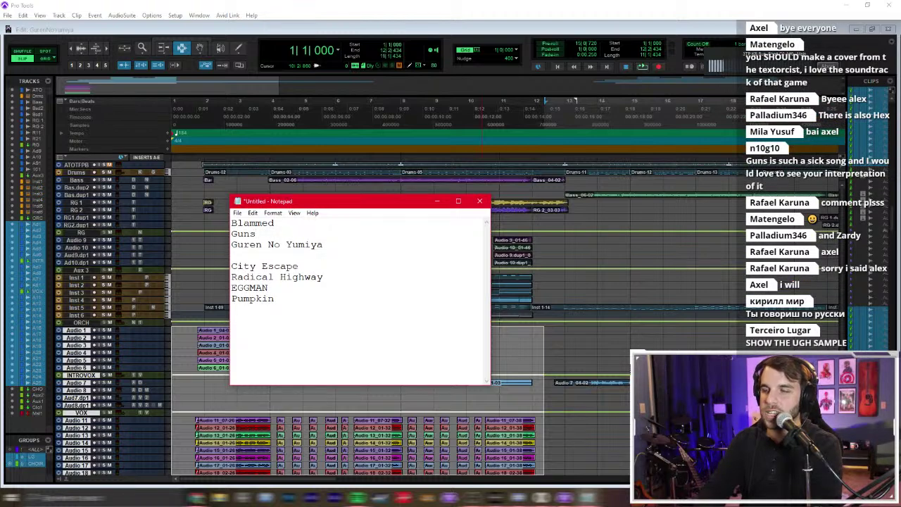
key("Return")
type("Z")
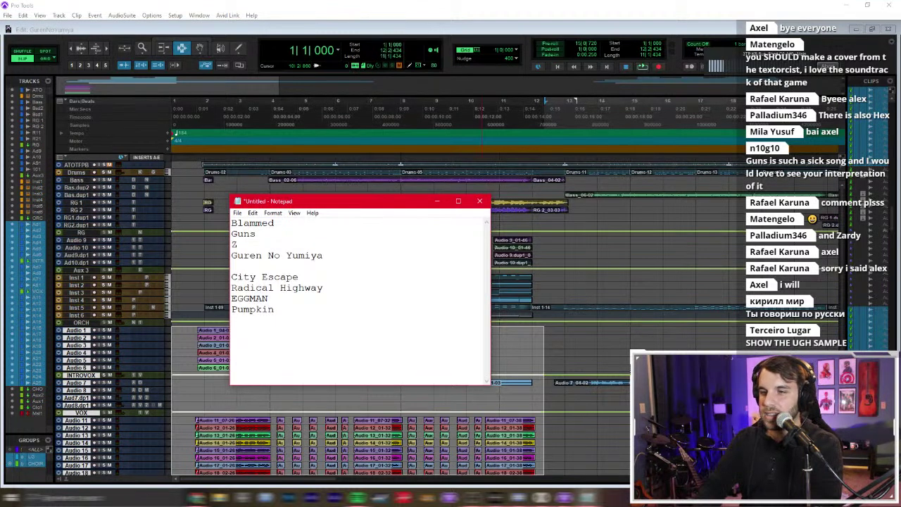
key("BackSpace")
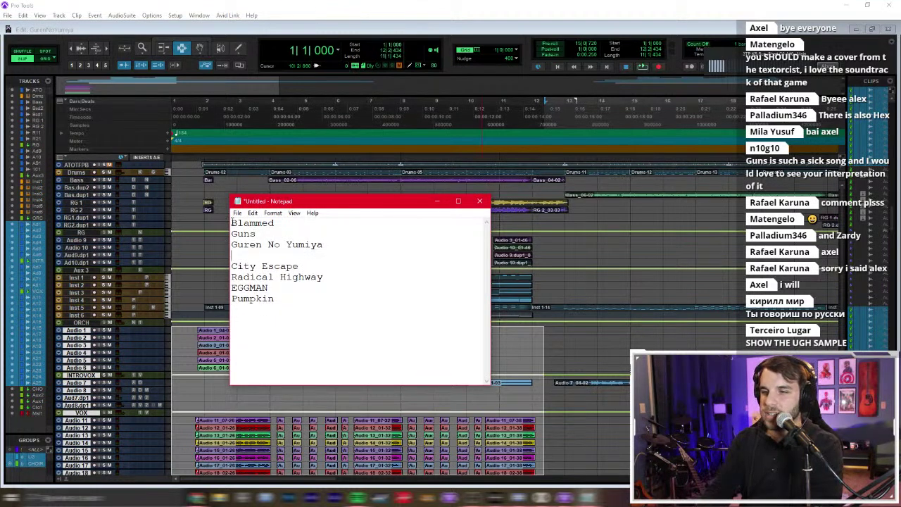
type("Zavodila")
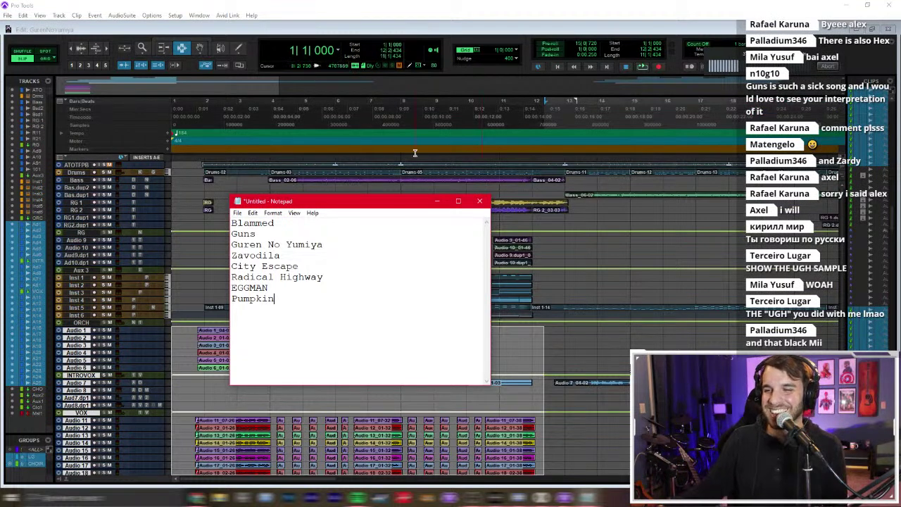
Step: Bring the song list back up, move the Notepad window aside and return to the Pro Tools session
left_click(355, 161)
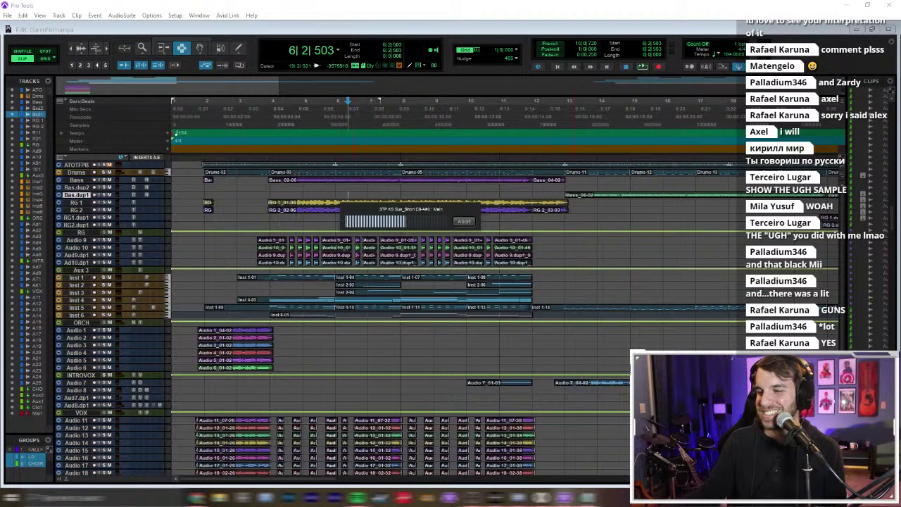
left_click(587, 499)
left_click_drag(295, 202, 191, 190)
key("ctrl+a")
left_click(231, 291)
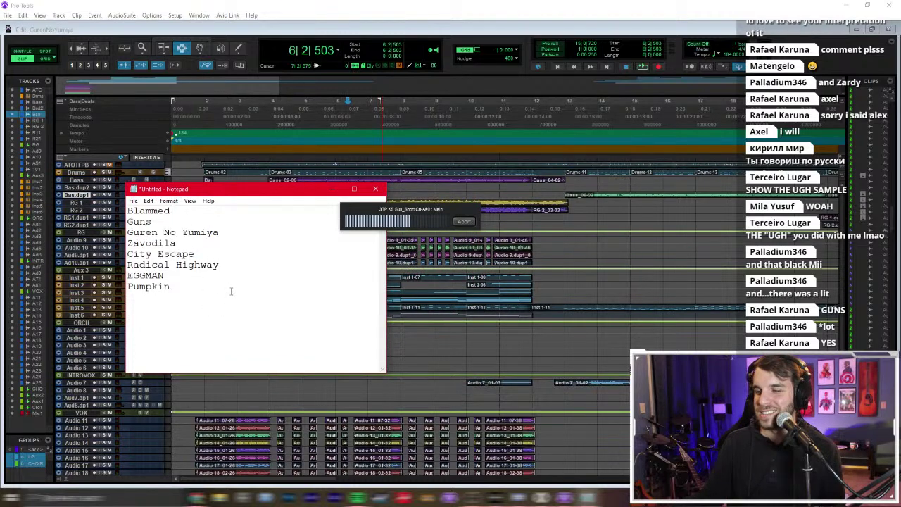
left_click_drag(233, 193, 590, 222)
left_click(202, 294)
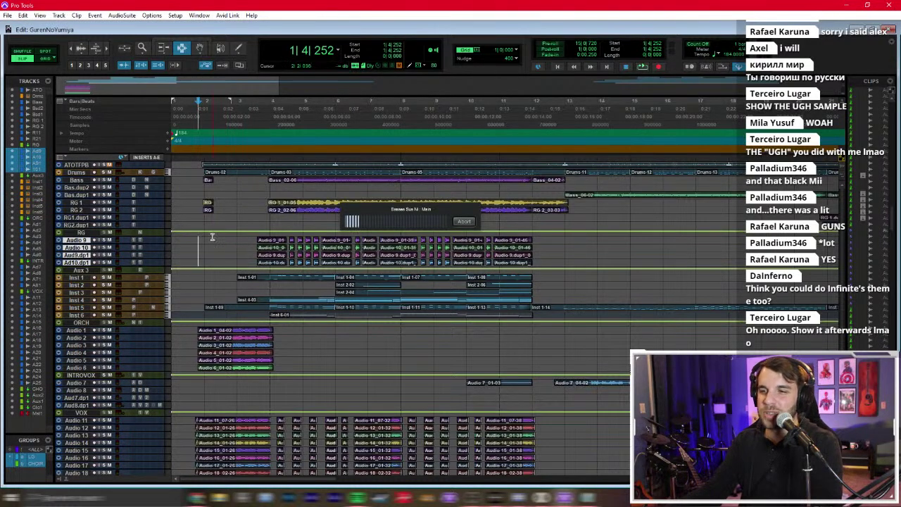
Step: Place the edit cursor in bar 1 just before the drums enter, play the intro into the following section and stop
left_click(192, 259)
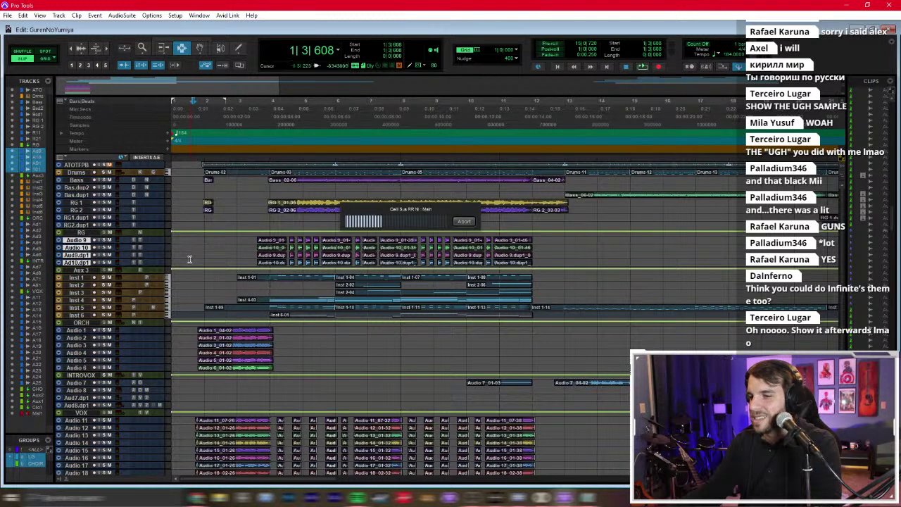
left_click(190, 246)
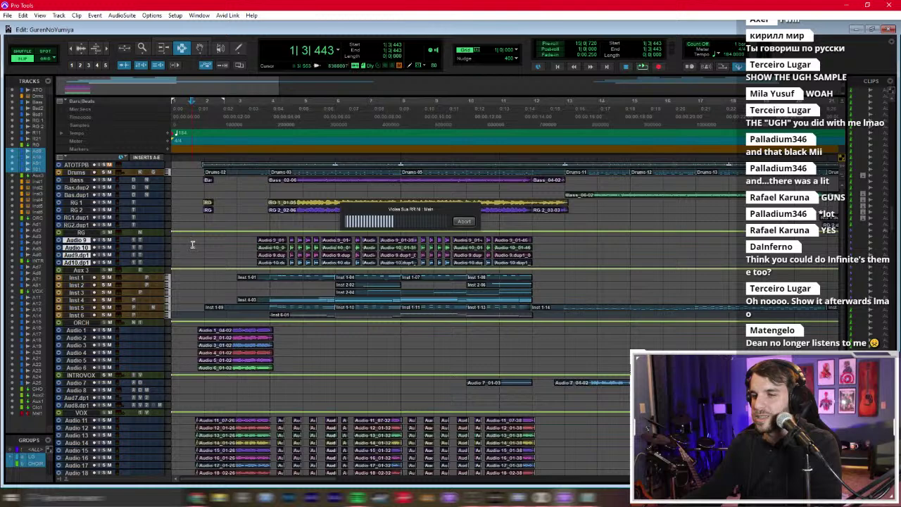
left_click(201, 233)
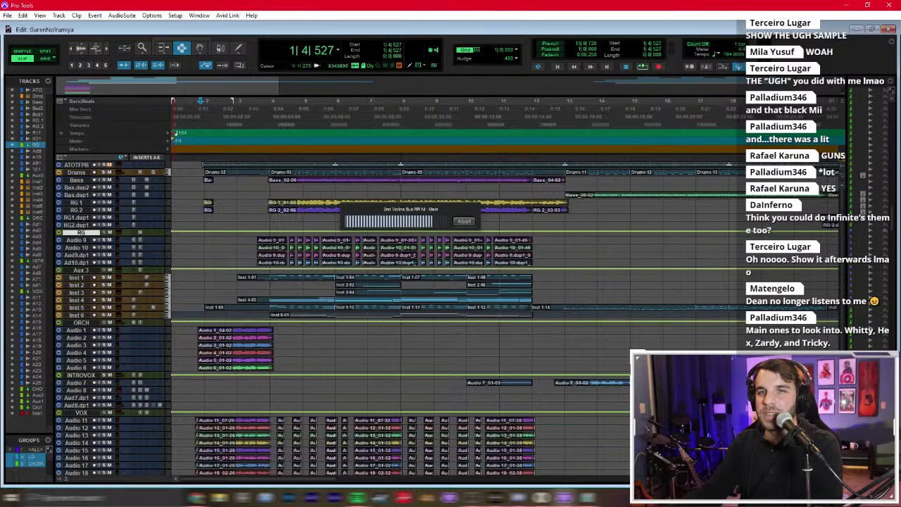
left_click(195, 187)
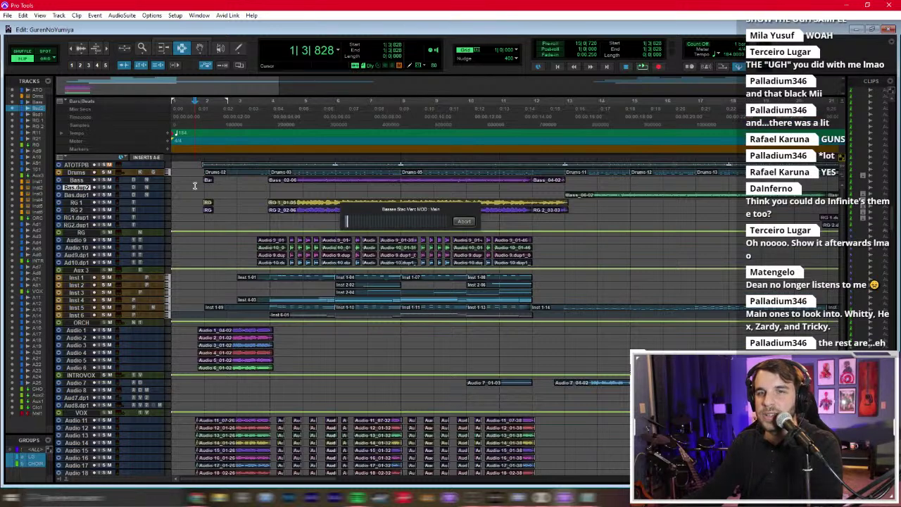
key("space")
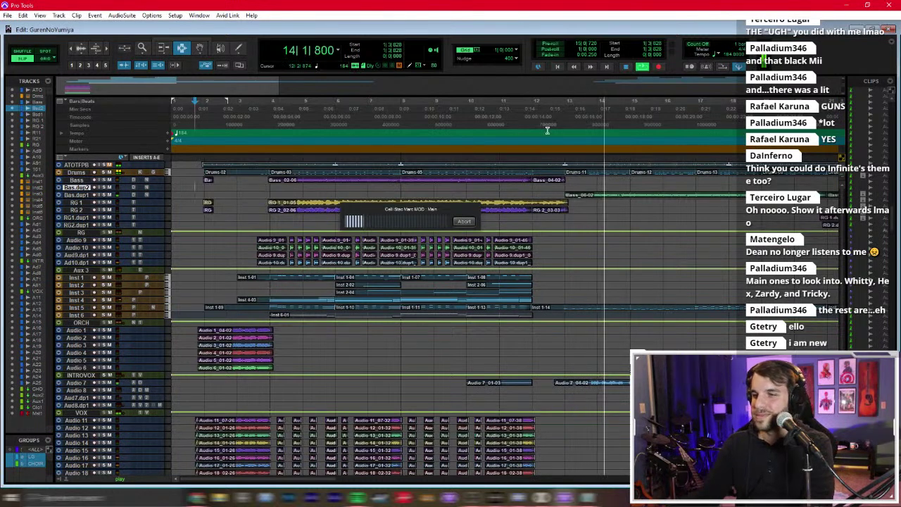
key("space")
Step: Position the edit cursor around bar 26 of the GurenNoYumiya session and switch to the Mix window
left_click(568, 345)
left_click(564, 382)
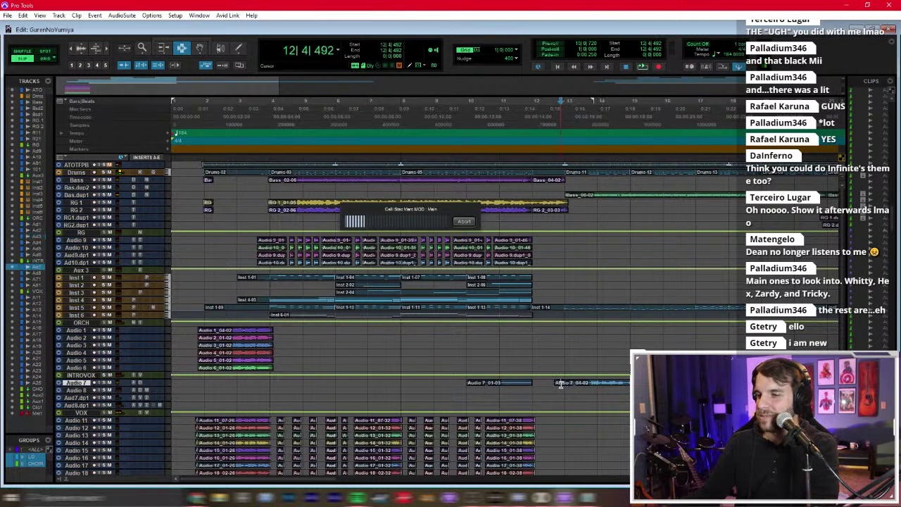
key("ctrl+bracketleft")
key("ctrl+bracketleft")
left_click(407, 376)
left_click(389, 384)
left_click(333, 389)
left_click(378, 344)
left_click(383, 340)
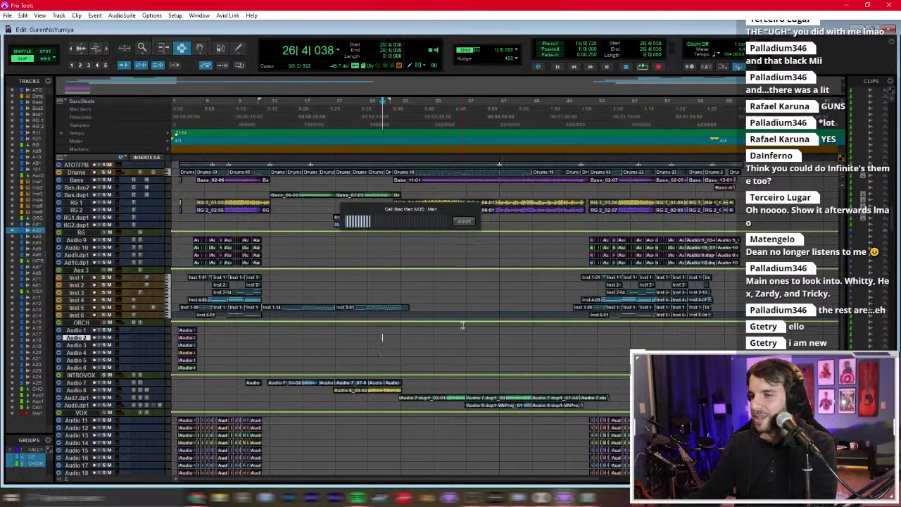
left_click(463, 326)
left_click(393, 272)
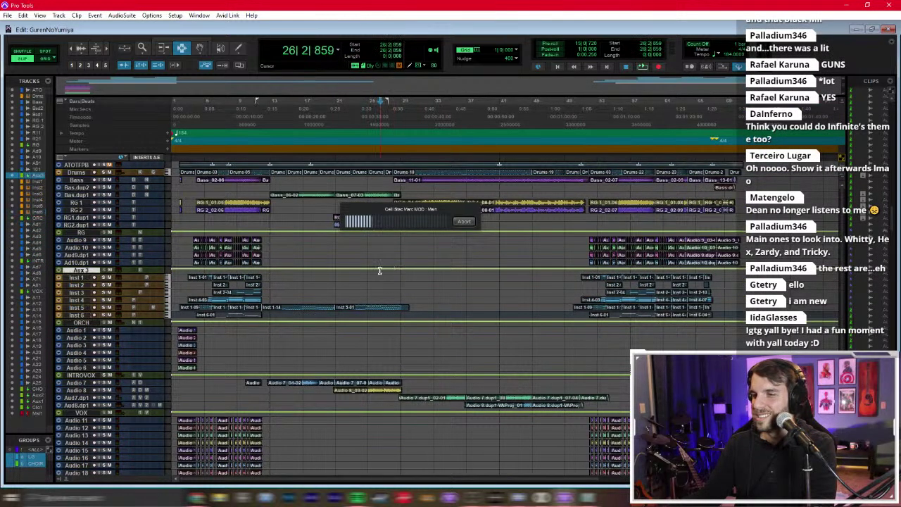
key("ctrl+equal")
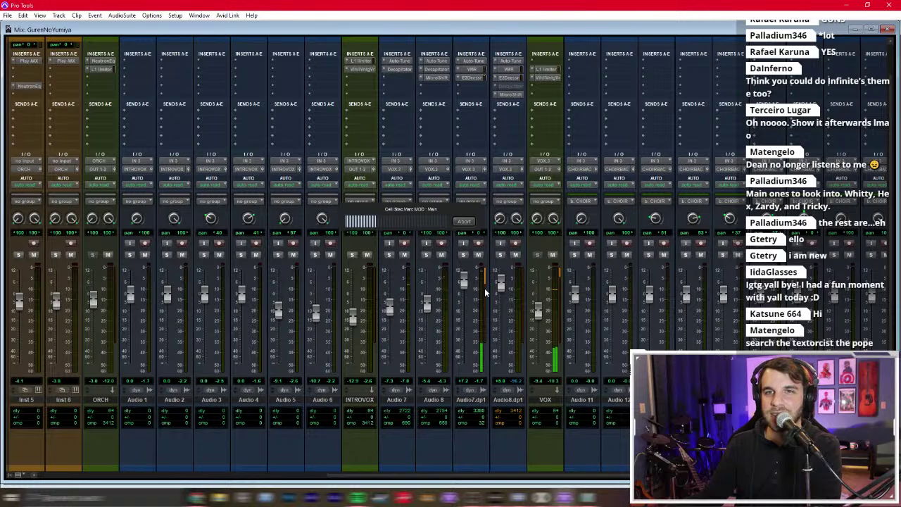
Step: Return to the Edit window and move the sample-loading progress window clear of the tracks
key("ctrl+equal")
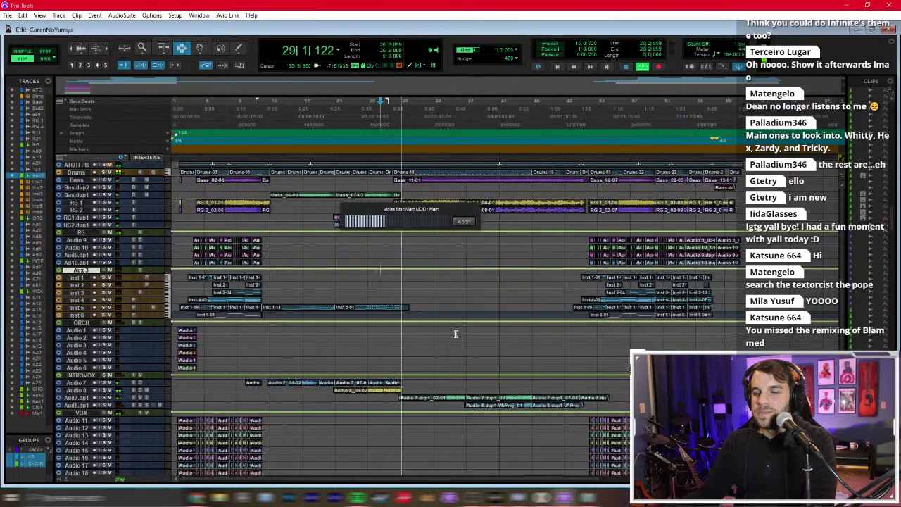
scroll(454, 338, "right", 2)
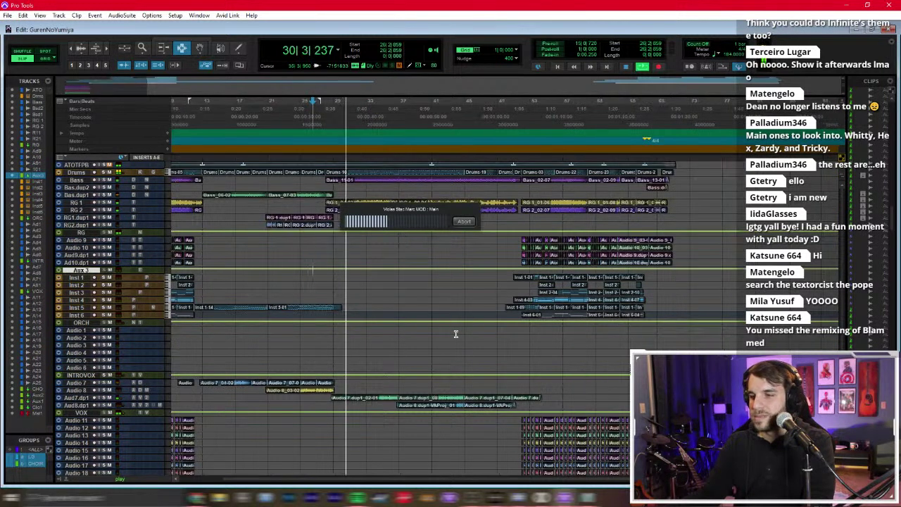
left_click_drag(405, 218, 708, 83)
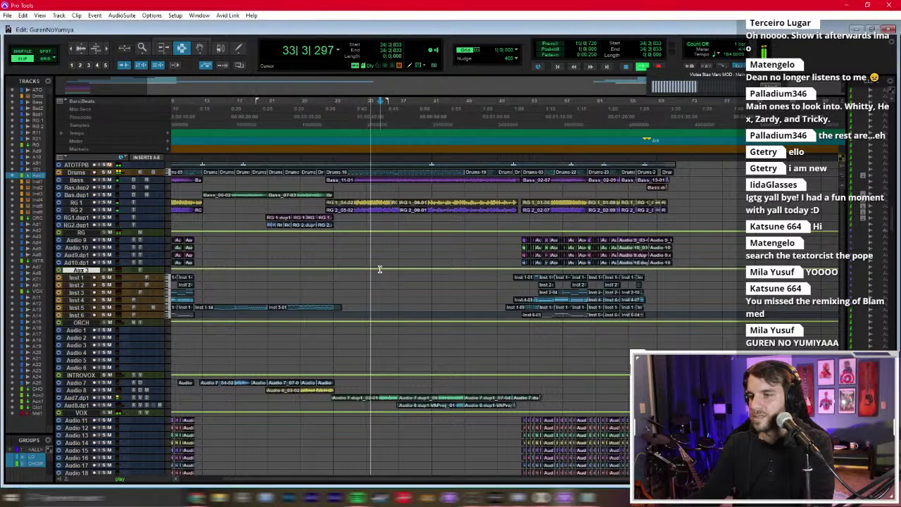
Step: Jump playback ahead to around bar 35, bar 40 and bar 51 to audition the middle section and the return of the choir
left_click(405, 193)
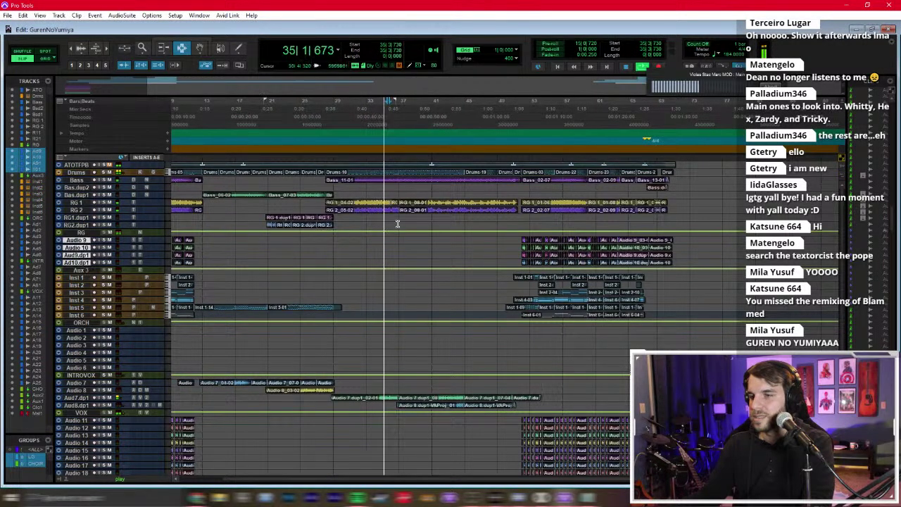
left_click(388, 239)
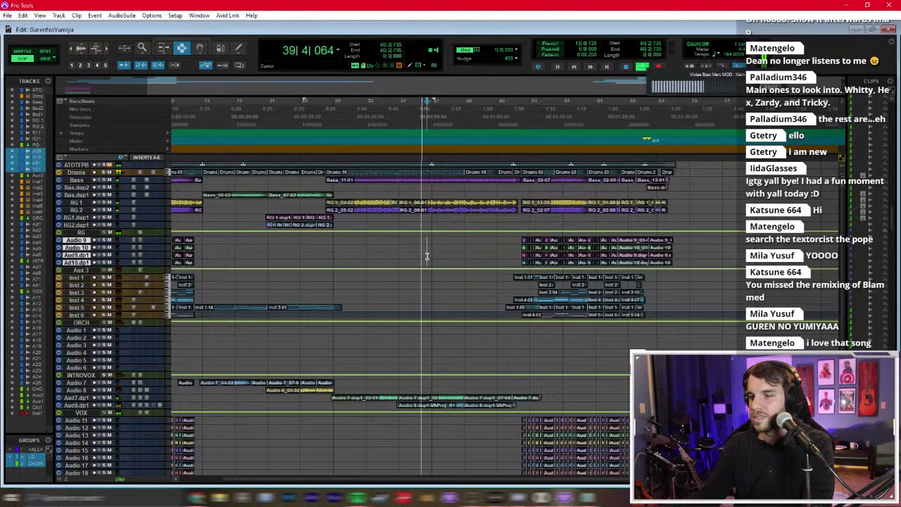
left_click(514, 250)
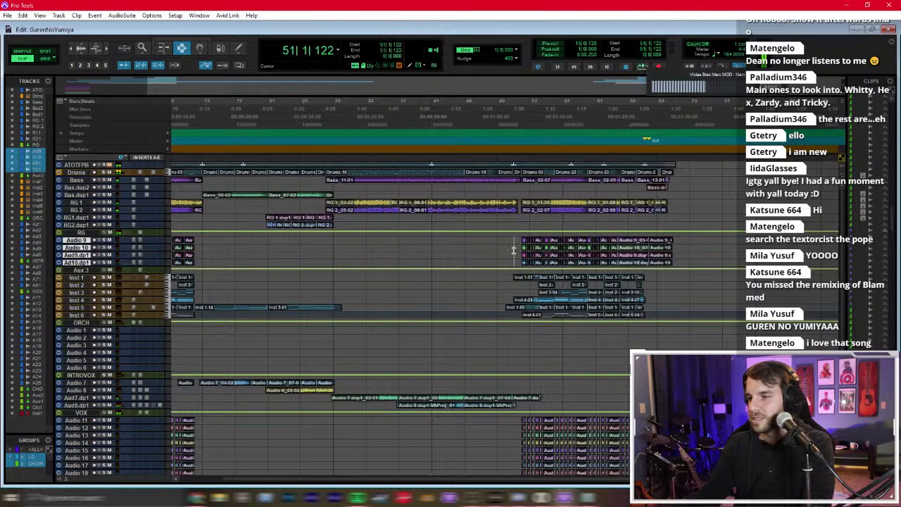
key("ctrl+bracketright")
key("ctrl+bracketright")
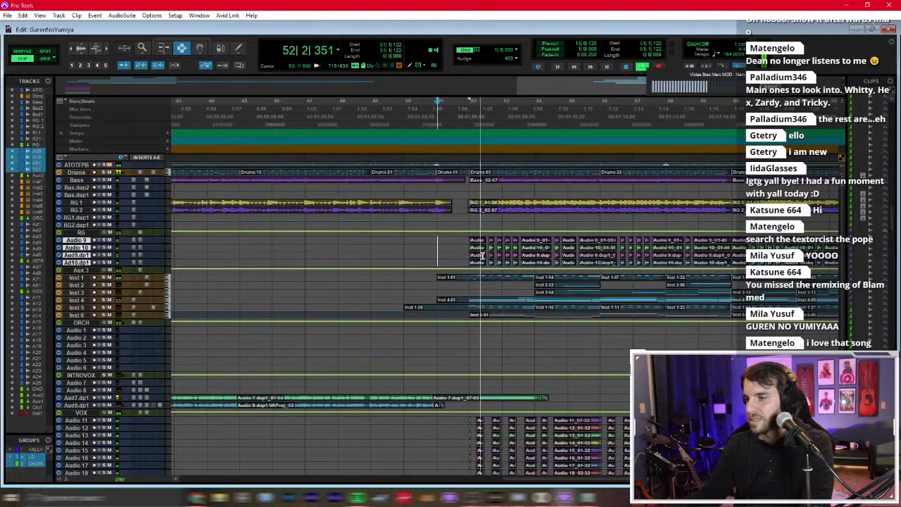
key("ctrl+bracketleft")
key("ctrl+bracketleft")
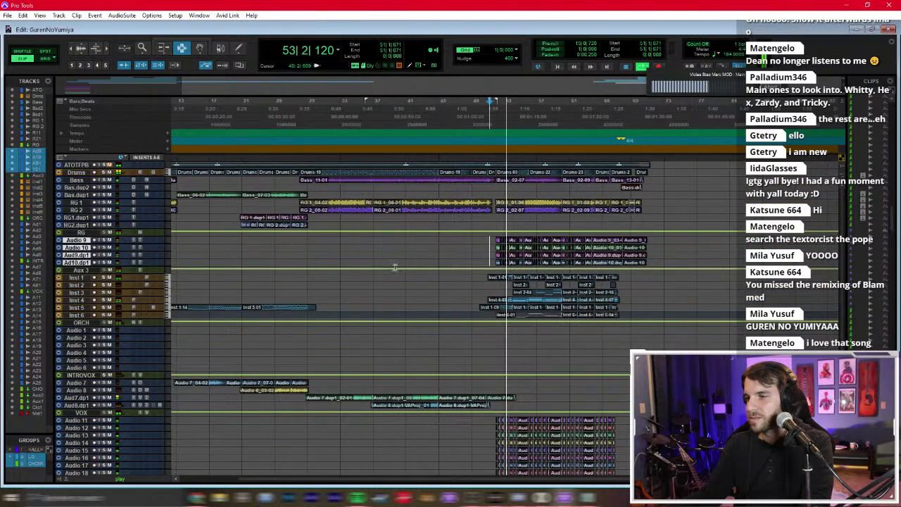
Step: Place the edit cursor at bar 15 on the empty stretch of the Audio 10 track and stop playback
scroll(398, 268, "right", 3)
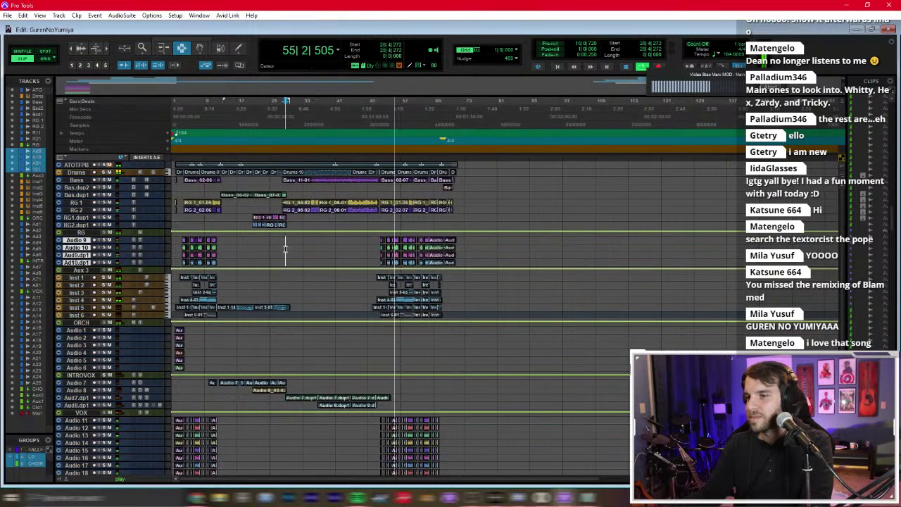
scroll(285, 248, "left", 6)
left_click(286, 248)
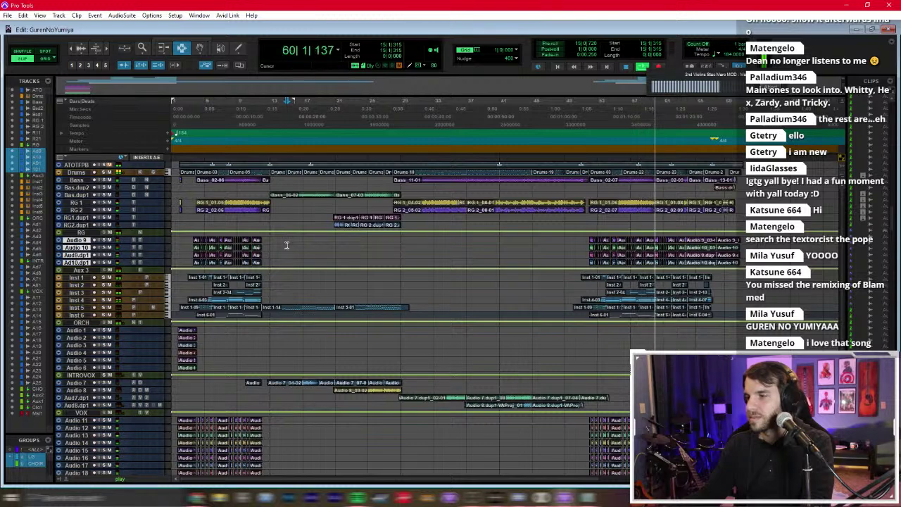
key("space")
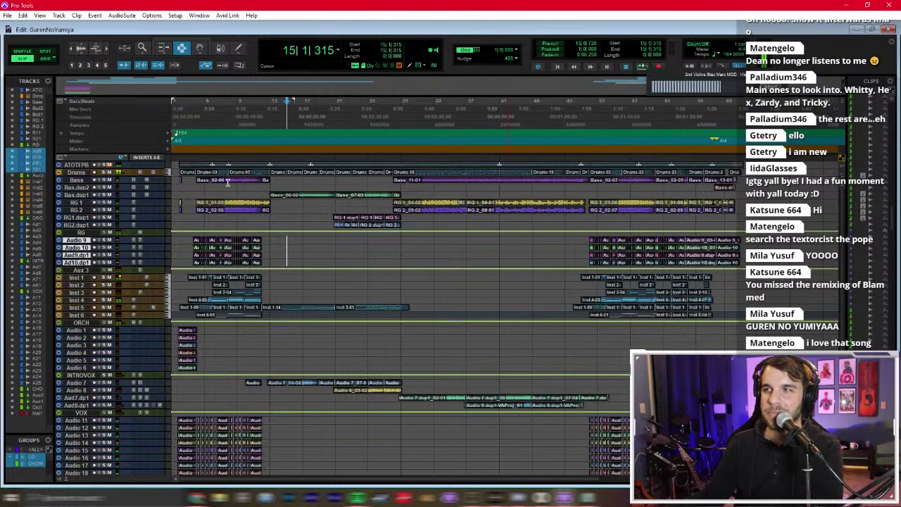
Step: Open the Ugh session from its Ugh project folder
left_click(8, 15)
left_click(25, 35)
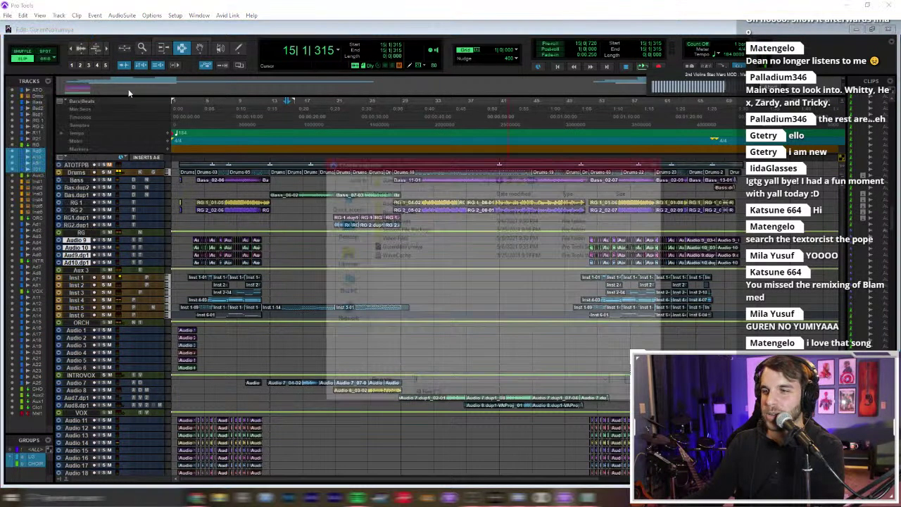
left_click(485, 177)
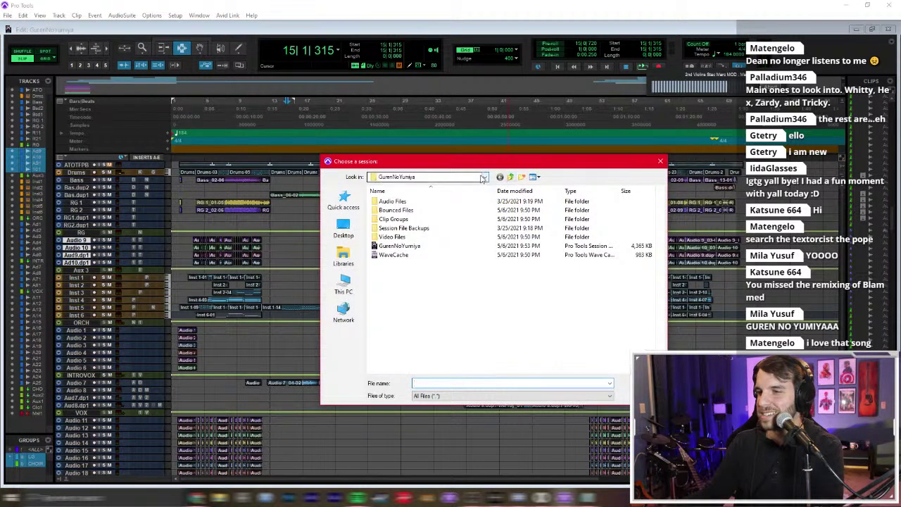
left_click(420, 351)
scroll(429, 324, "down", 10)
scroll(437, 307, "down", 3)
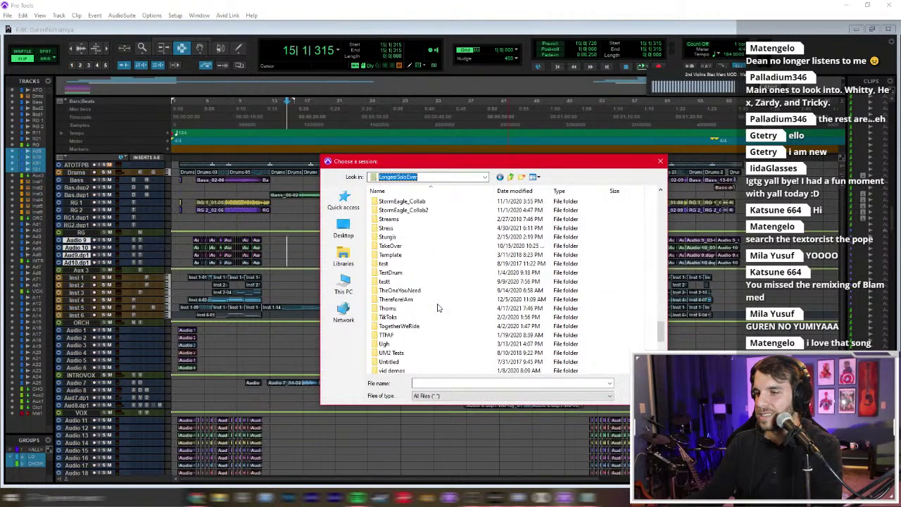
double_click(396, 295)
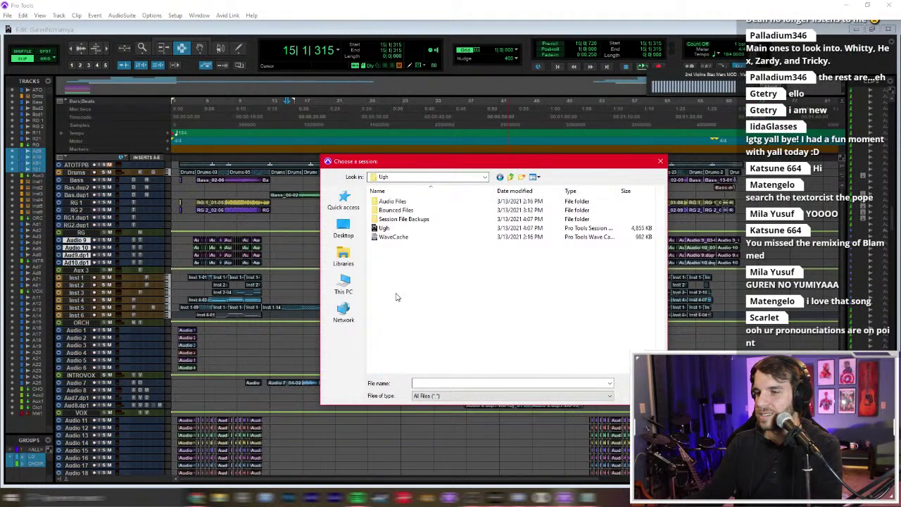
double_click(394, 228)
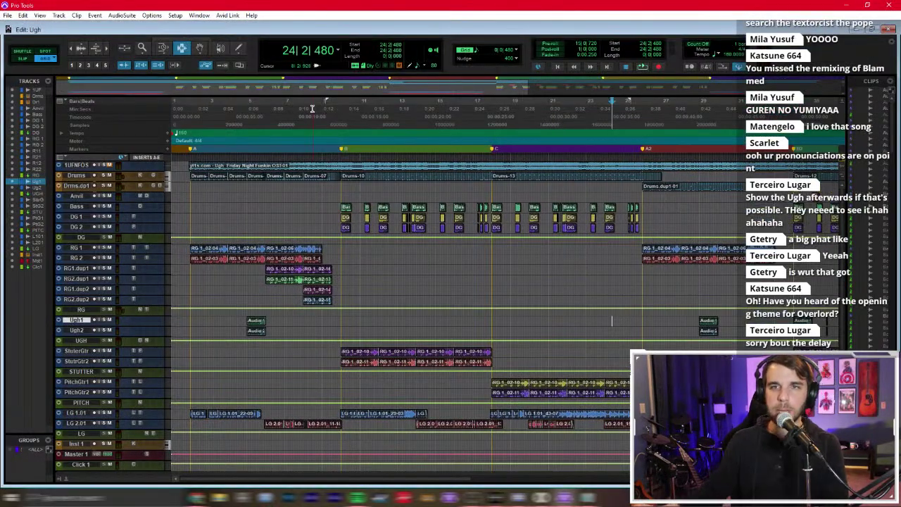
Step: Place the edit cursor on beat 4 of bar 1, just before section A, and play the intro
left_click(222, 180)
left_click(197, 208)
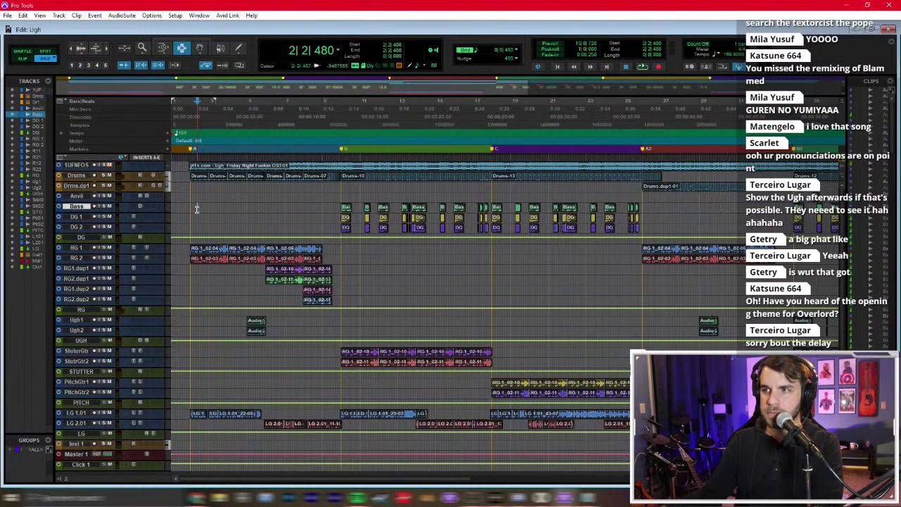
key("ctrl+]")
key("ctrl+]")
left_click(225, 217)
left_click(223, 211)
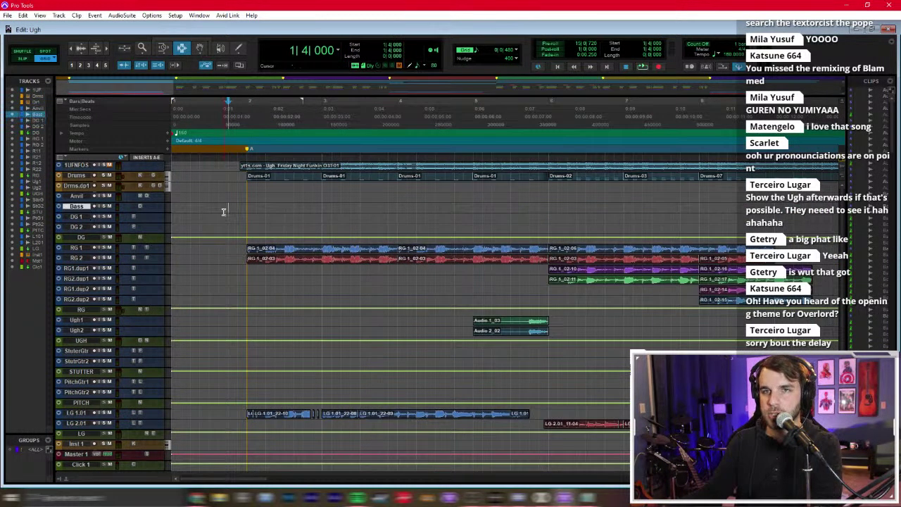
key("ctrl+[")
key("ctrl+[")
key("space")
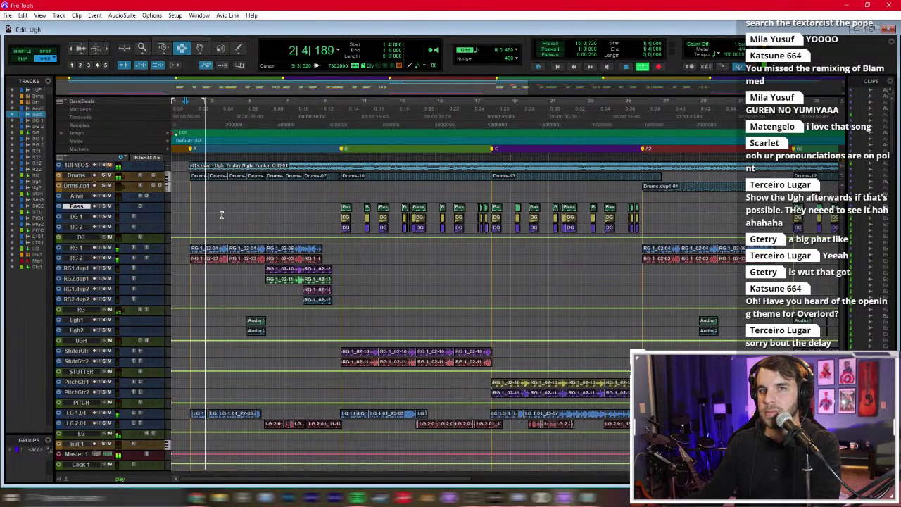
Step: Solo the Ugh1 and Ugh2 tracks and play from bar 4, just before their first clips
left_click(235, 320)
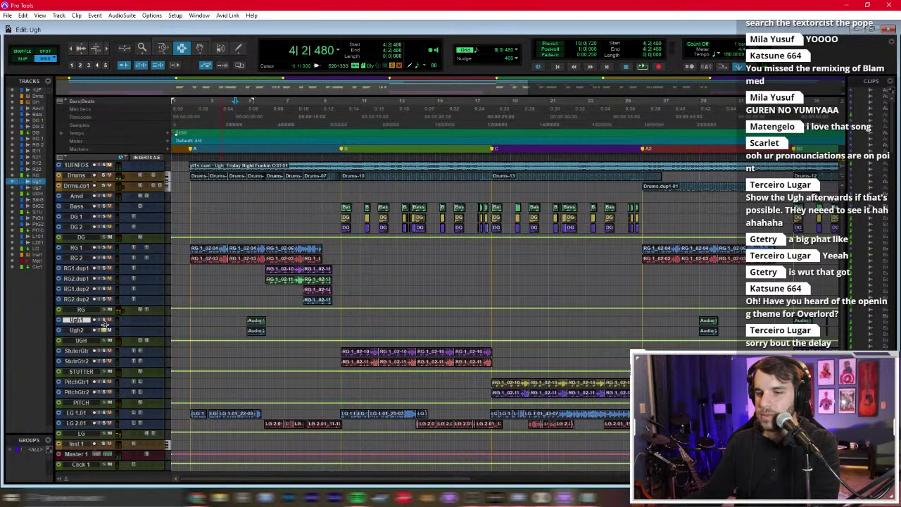
key("ctrl+]")
key("ctrl+]")
key("space")
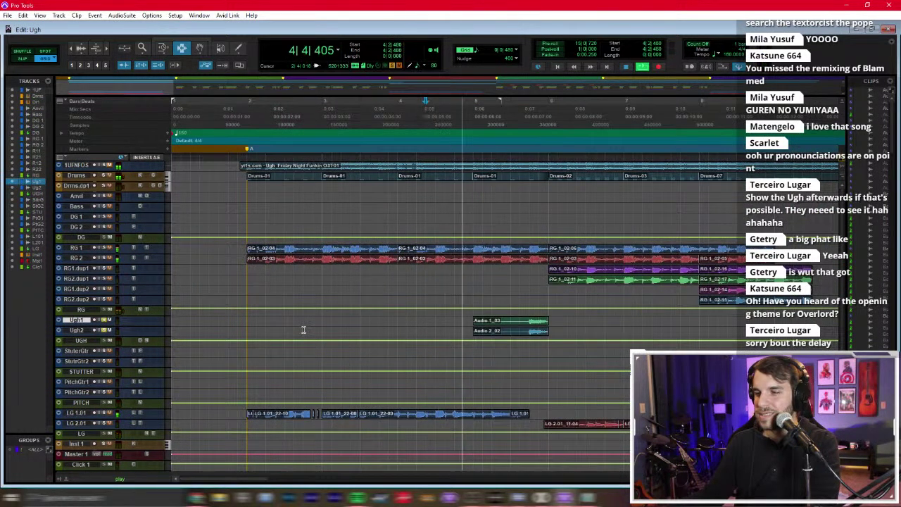
Step: Select the tail of the first Ugh1 and Ugh2 clips, play the selection and take both tracks off solo
key("space")
left_click_drag(518, 324, 556, 335)
key("space")
key("space")
left_click(106, 321)
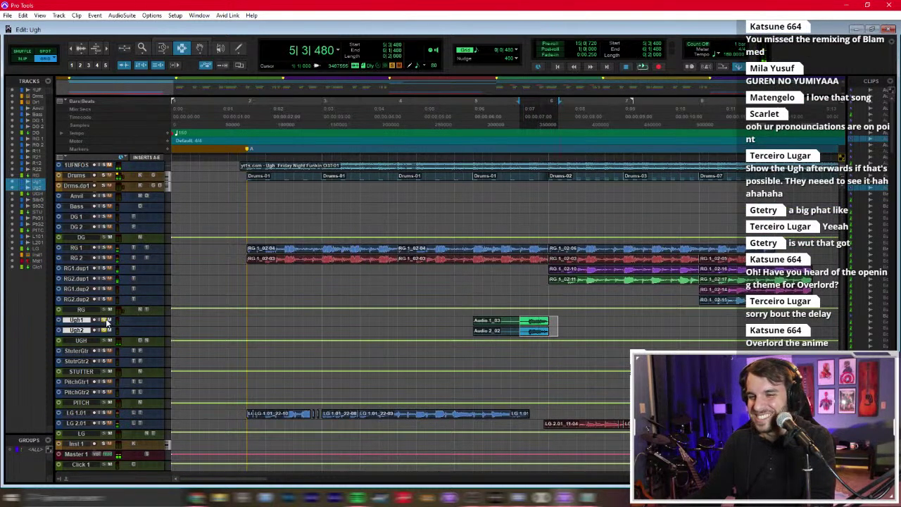
Step: Position the edit cursor in bar 5, at the start of section A, and in bar 25 before section A2 to audition each spot
left_click(294, 314)
left_click(491, 320)
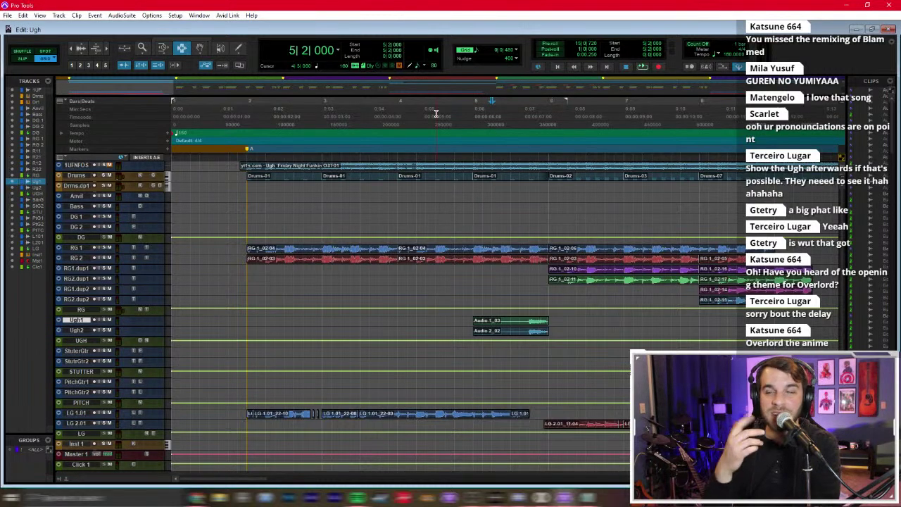
left_click(236, 282)
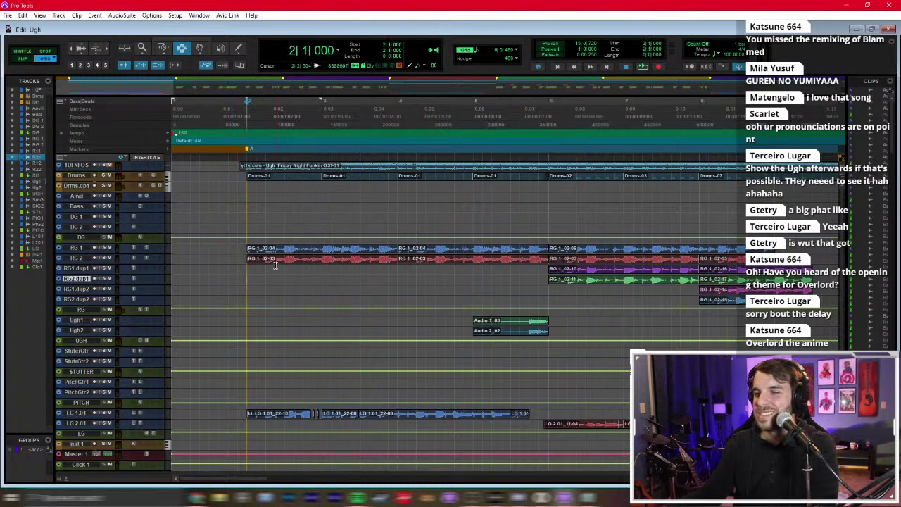
scroll(275, 265, "down", 5)
left_click(403, 282)
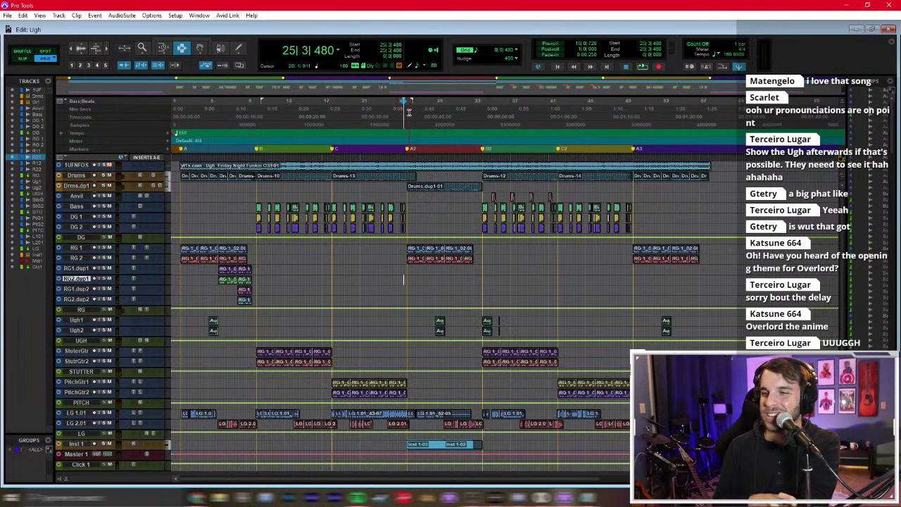
left_click(206, 311)
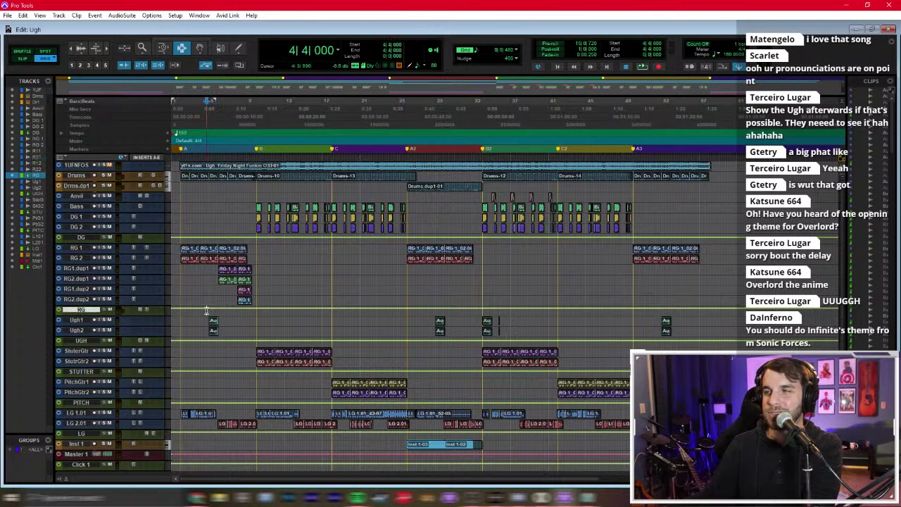
left_click(214, 280)
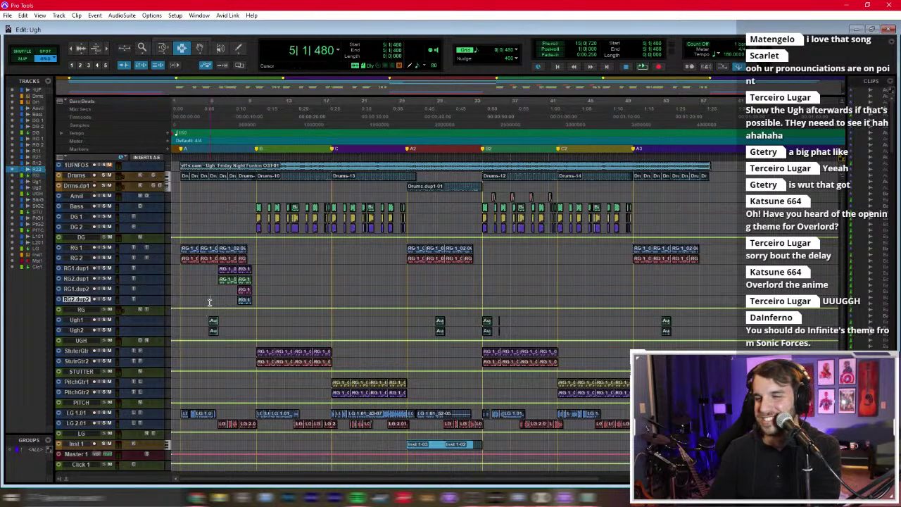
left_click(222, 256)
left_click(231, 232)
left_click(237, 209)
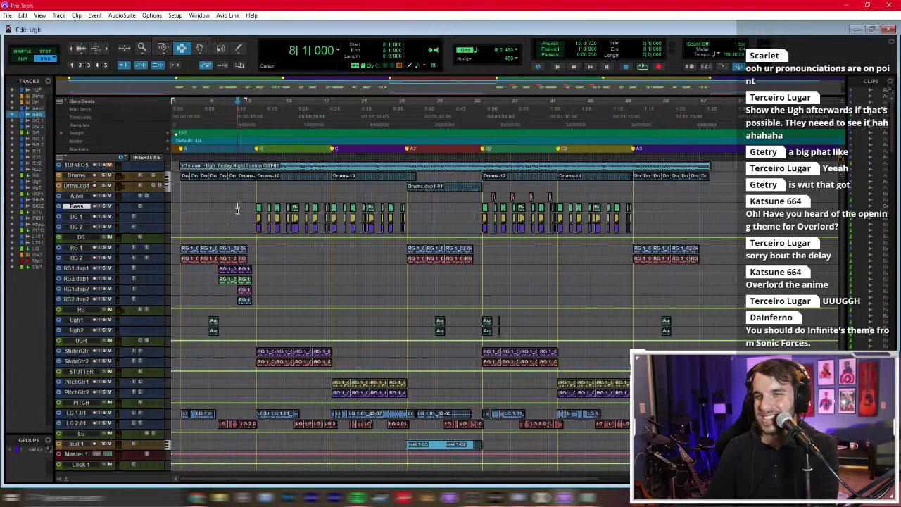
Step: Open the TakeOver session from its TakeOver project folder
left_click(23, 14)
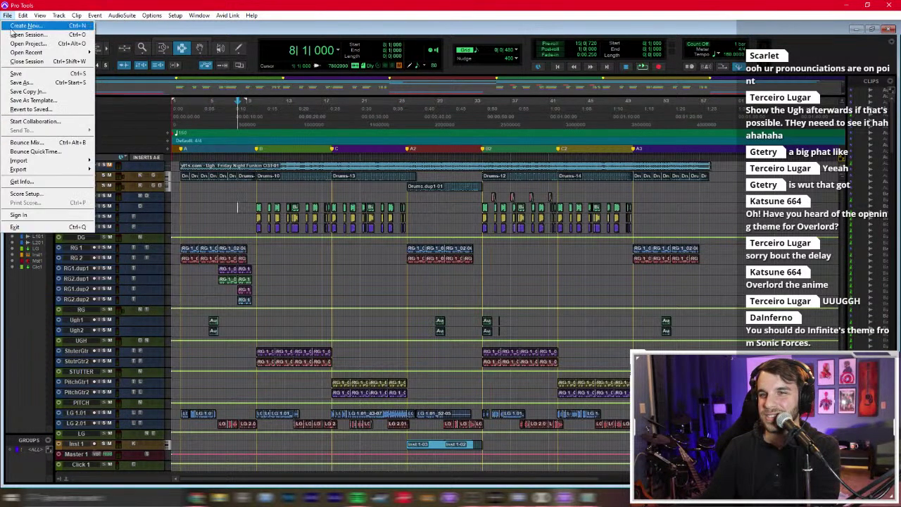
left_click(21, 28)
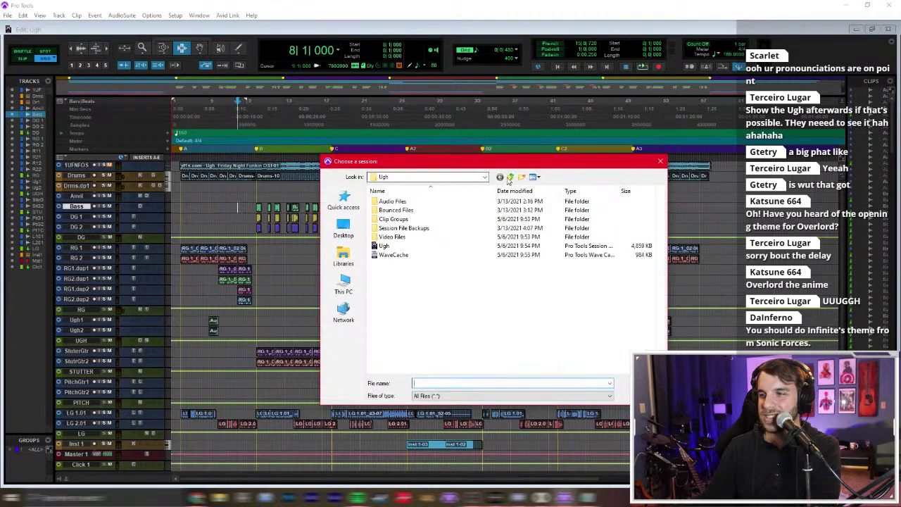
left_click(511, 177)
scroll(495, 271, "down", 5)
scroll(495, 271, "up", 5)
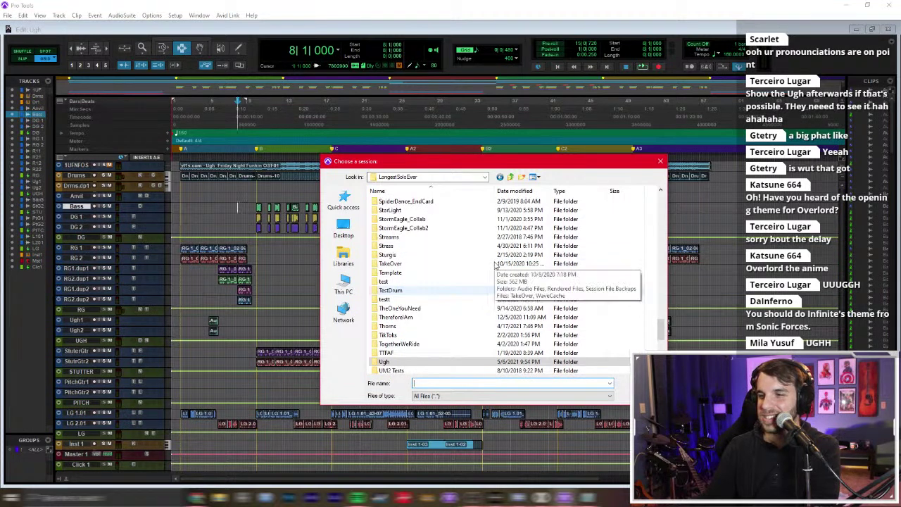
double_click(414, 264)
double_click(391, 228)
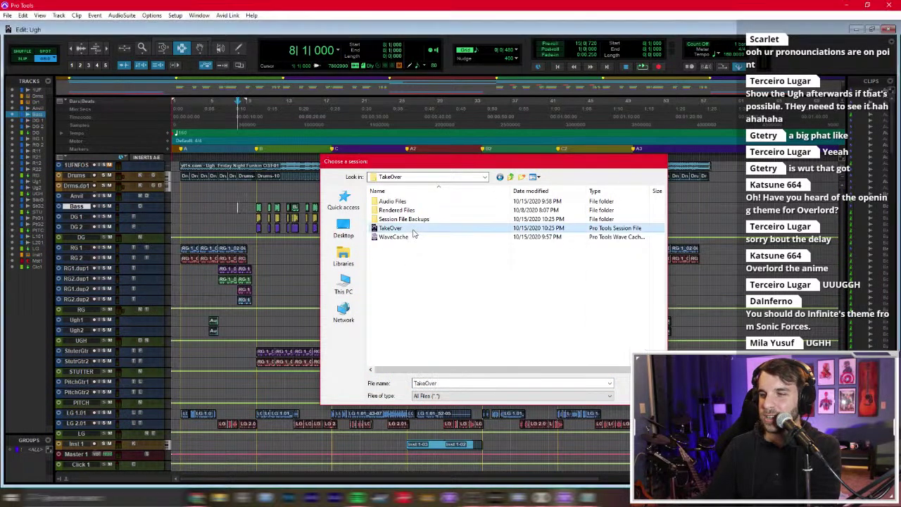
Step: Return the edit cursor to the start of the TakeOver session and show the whole arrangement in the timeline
left_click(532, 204)
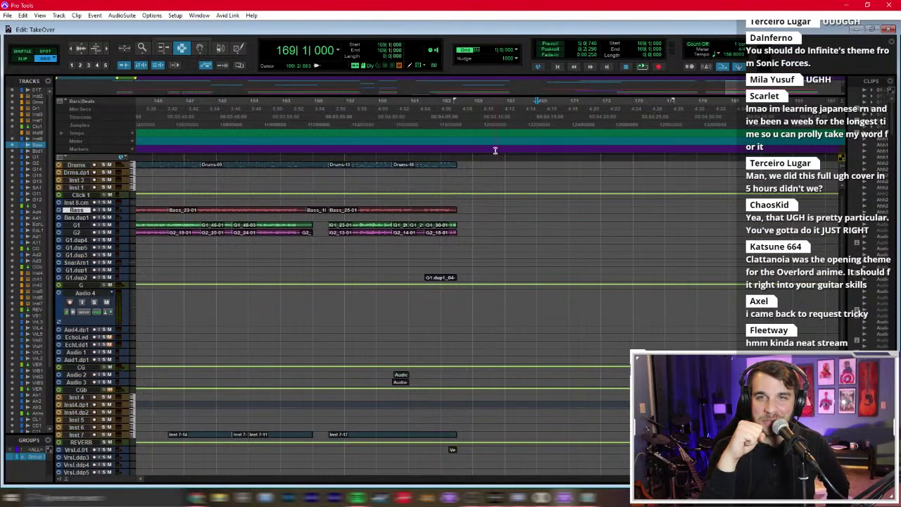
left_click(294, 240)
key("Return")
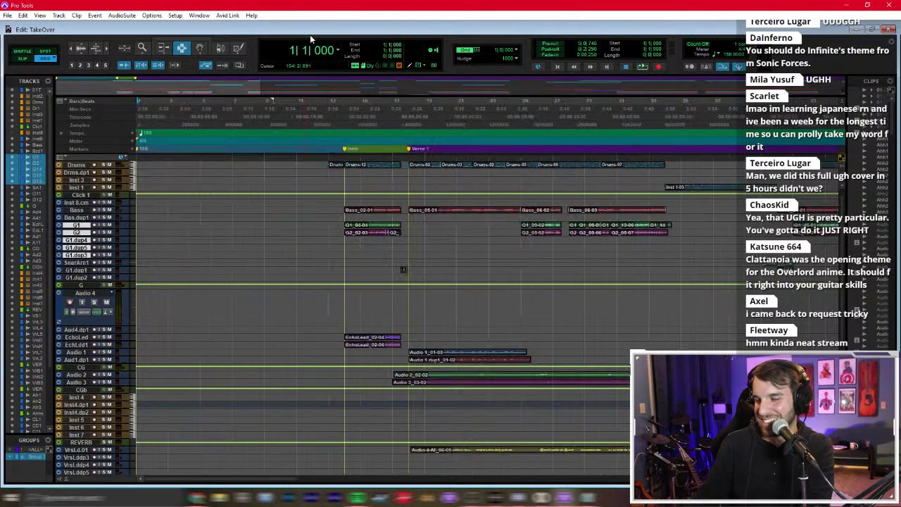
key("ctrl+bracketleft")
key("ctrl+bracketleft")
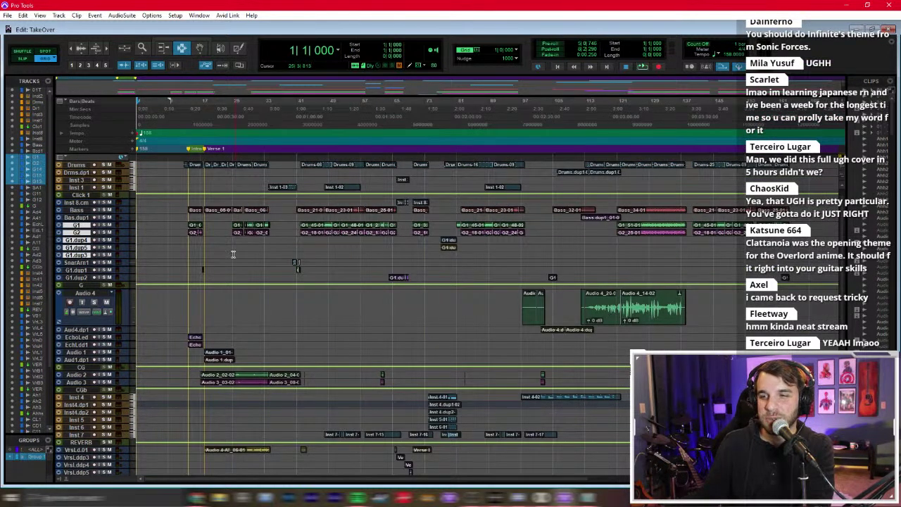
Step: Place the edit cursor at bar 12 on the Drums track, just before the Intro marker, and start playback
key("ctrl+bracketleft")
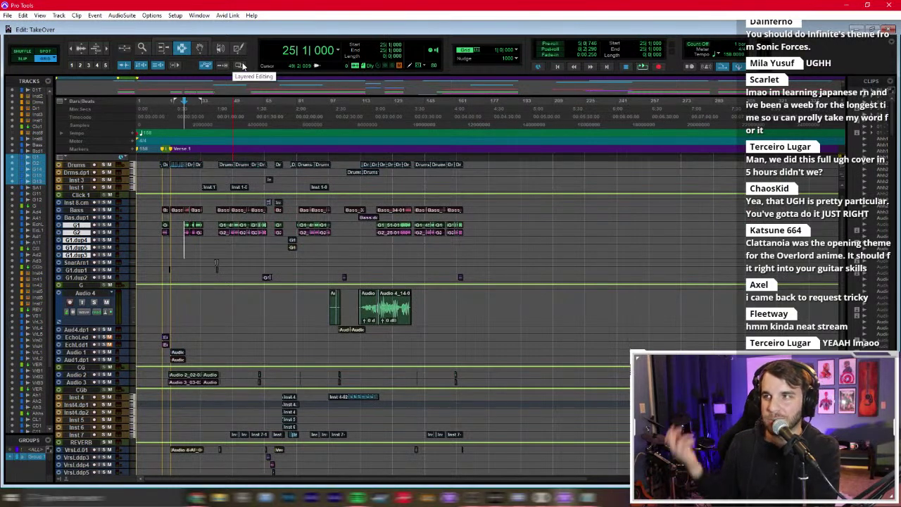
key("ctrl+bracketright")
key("ctrl+bracketright")
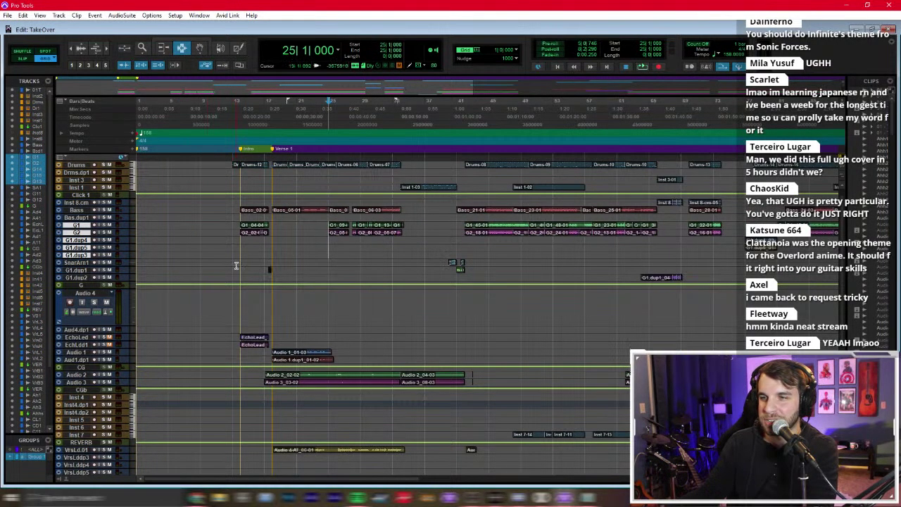
scroll(229, 232, "up", 2)
left_click(223, 180)
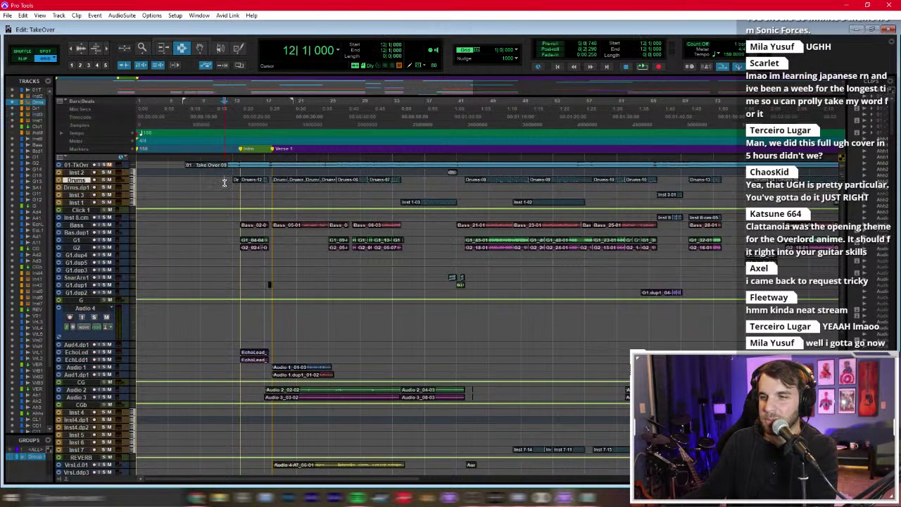
key("space")
Step: Reduce the Audio 4 track's height to match its neighbours and look over the remaining tracks while the intro plays
scroll(159, 256, "down", 6)
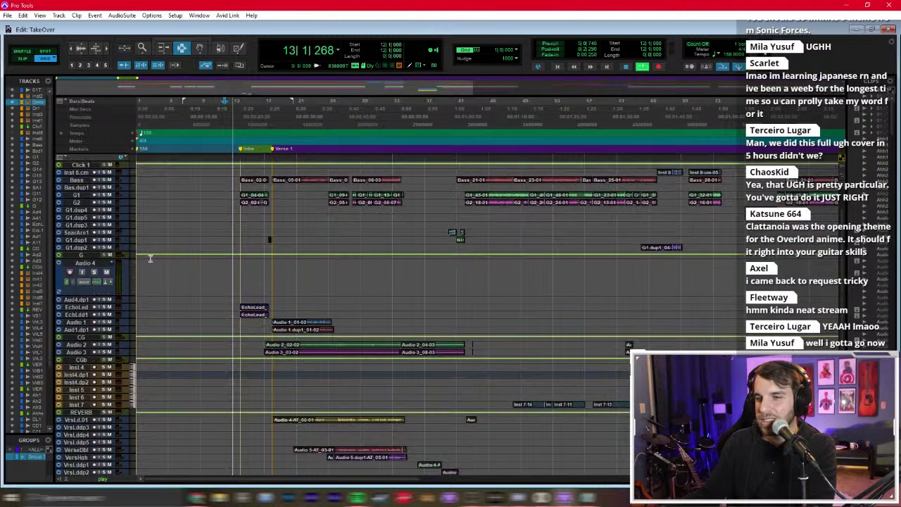
left_click(133, 273)
left_click(157, 345)
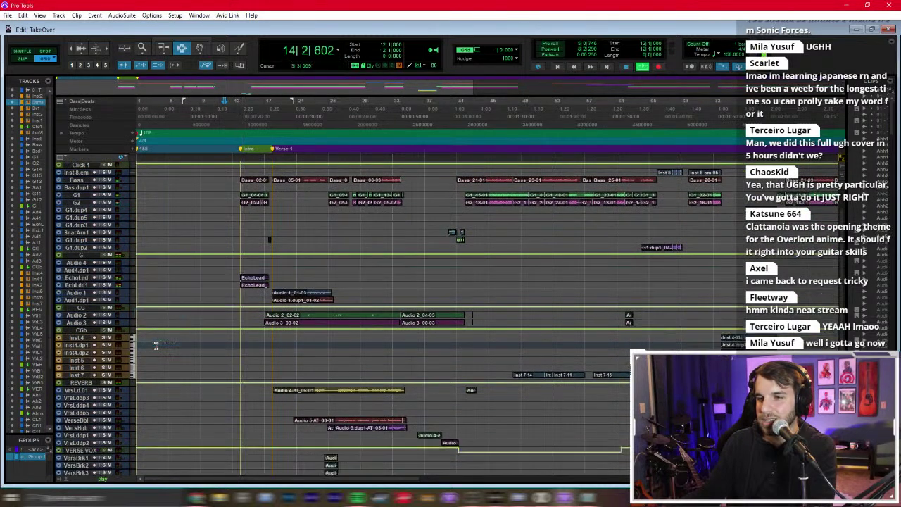
scroll(233, 307, "down", 10)
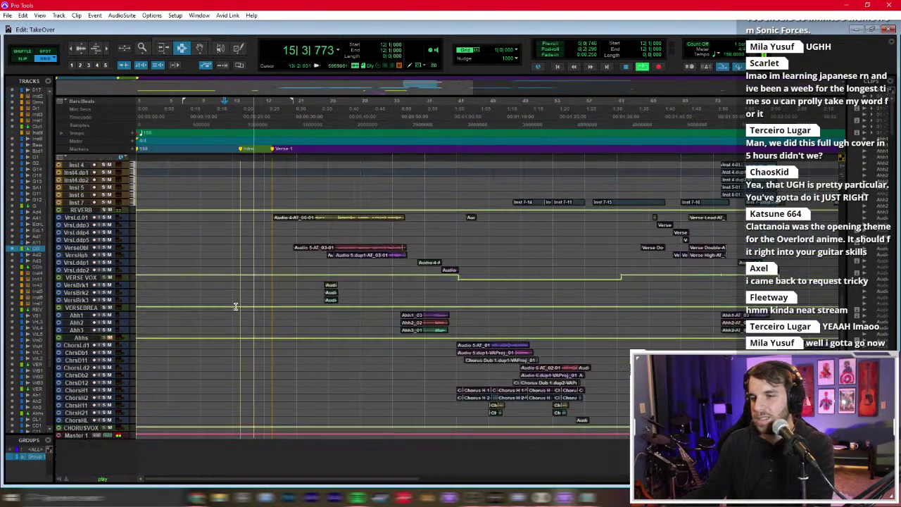
scroll(247, 302, "up", 10)
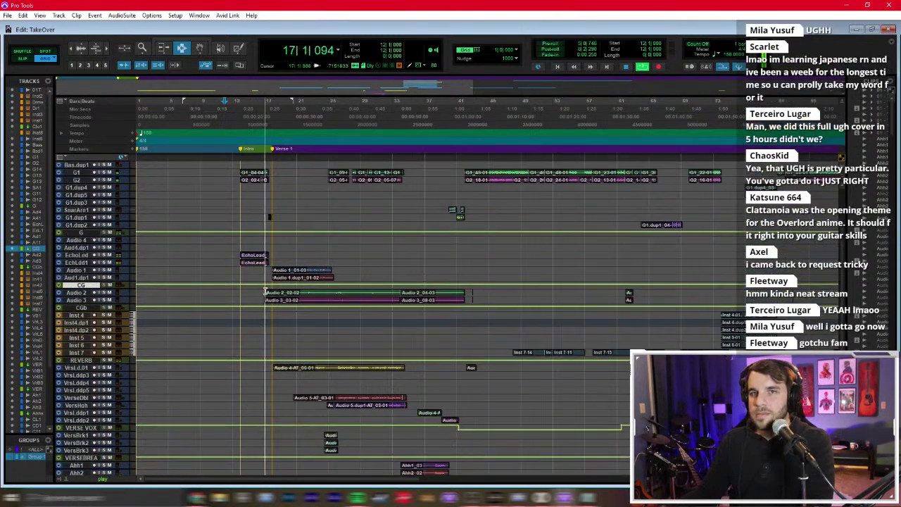
scroll(266, 291, "up", 3)
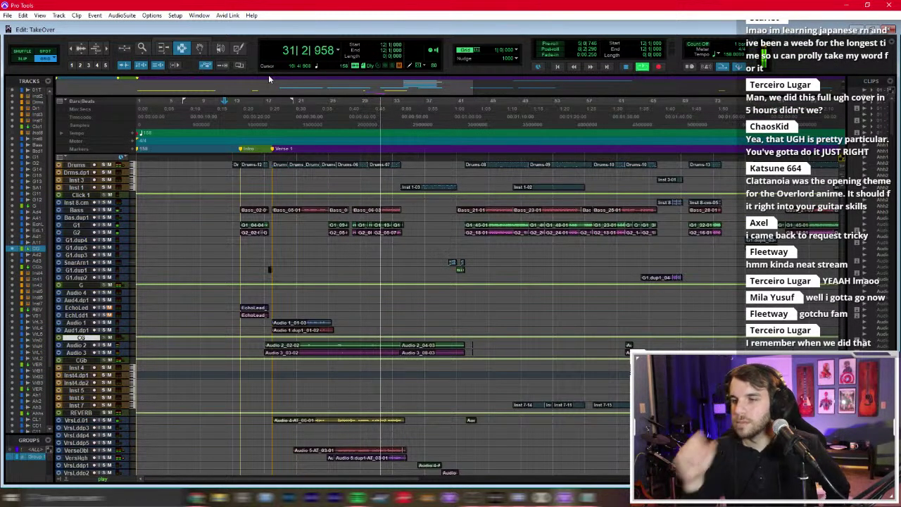
Step: Check the guitar channel strips in the mixer, then inspect the arrangement around bar 36 up close
key("ctrl+equal")
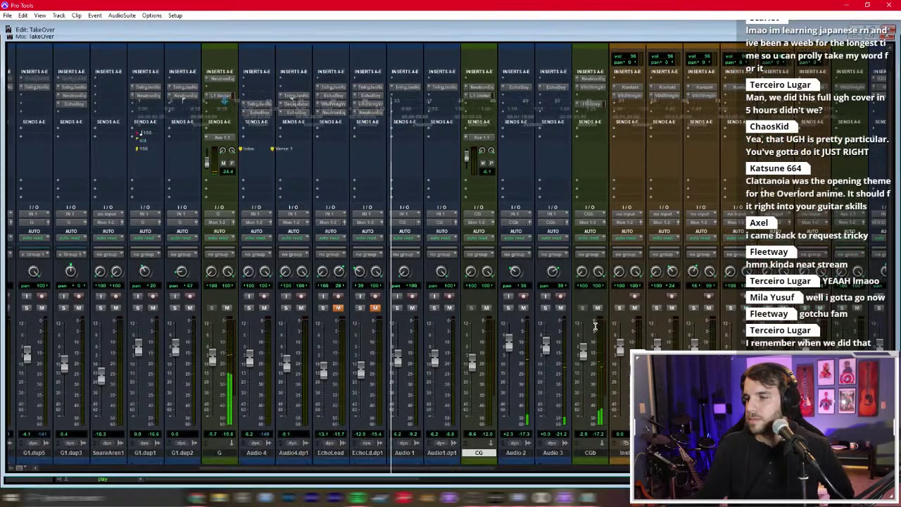
key("ctrl+equal")
key("ctrl+bracketright")
key("ctrl+bracketright")
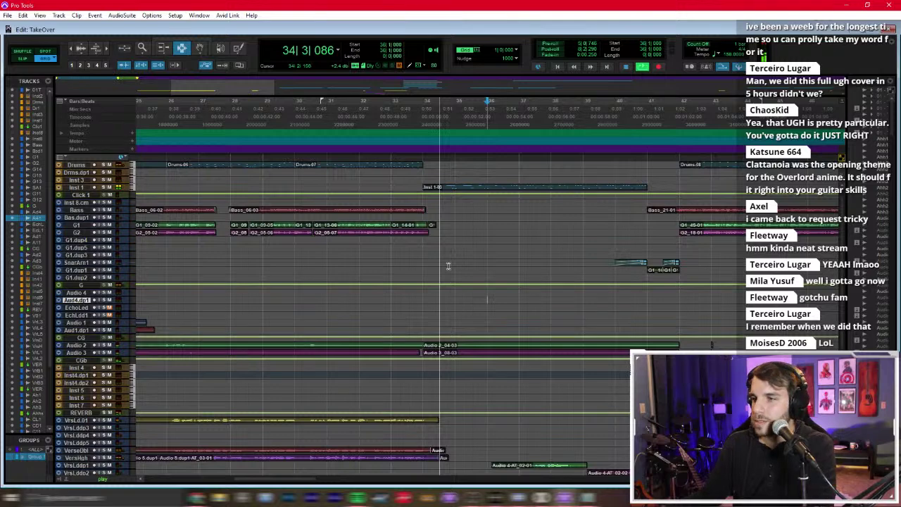
scroll(513, 238, "down", 8)
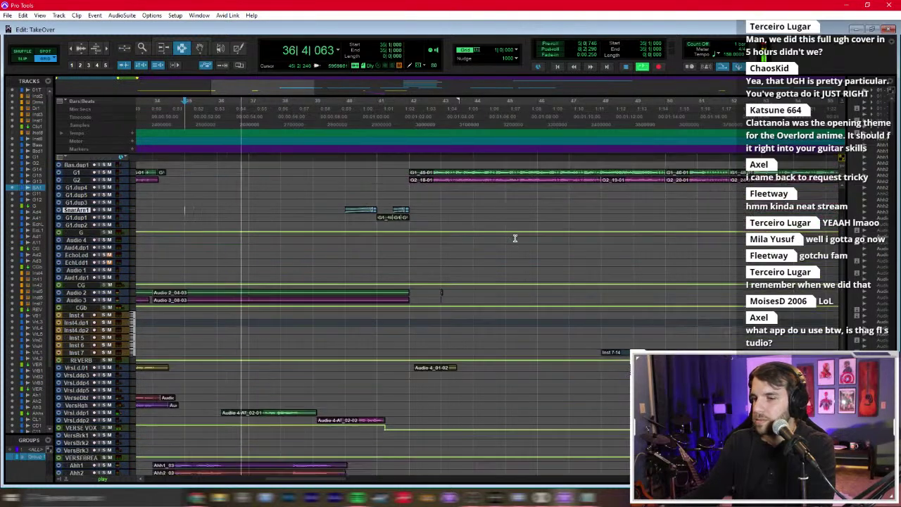
Step: Examine the mixer's channel strips from the instrument tracks through the verse and chorus vocals during playback
key("ctrl+equal")
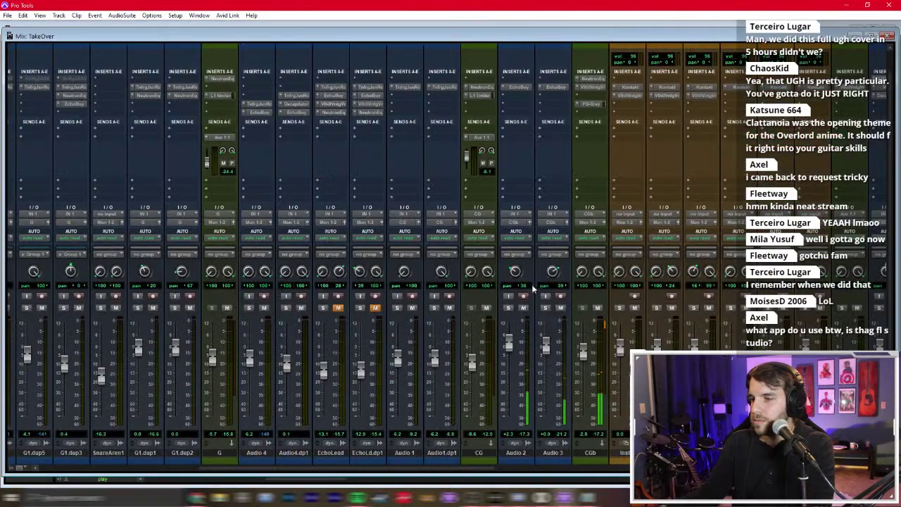
scroll(659, 344, "right", 15)
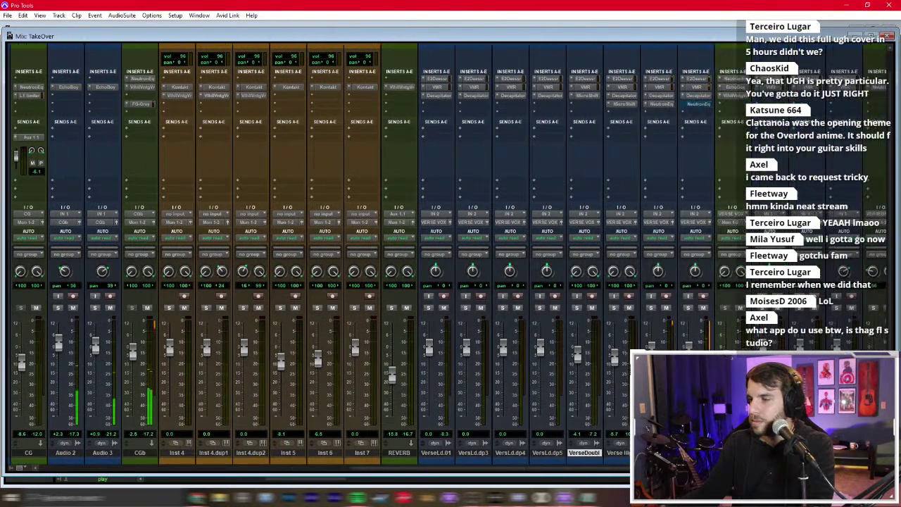
scroll(387, 254, "right", 8)
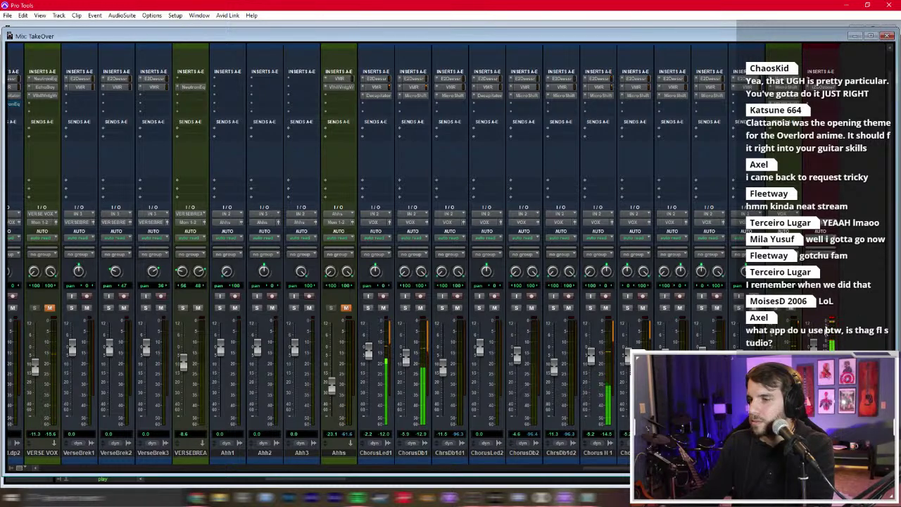
key("ctrl+equal")
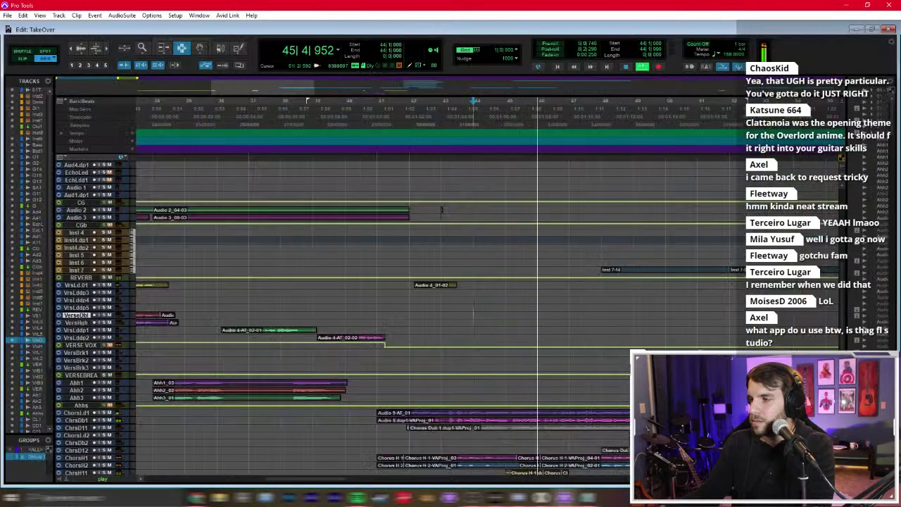
Step: Inspect the chorus lead, double and harmony vocal clips around bars 44 to 57, moving the edit cursor down to the Ahh3 track
scroll(563, 347, "down", 3)
key("ctrl+bracketleft")
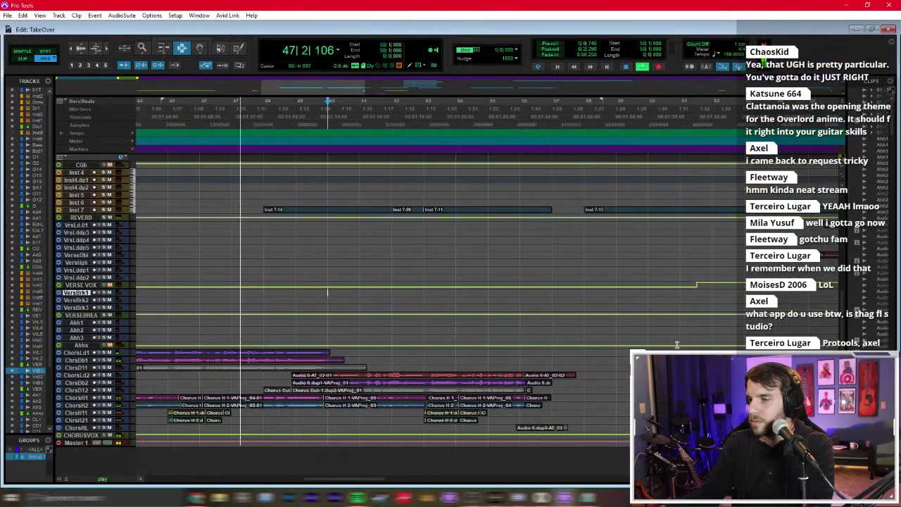
key("semicolon")
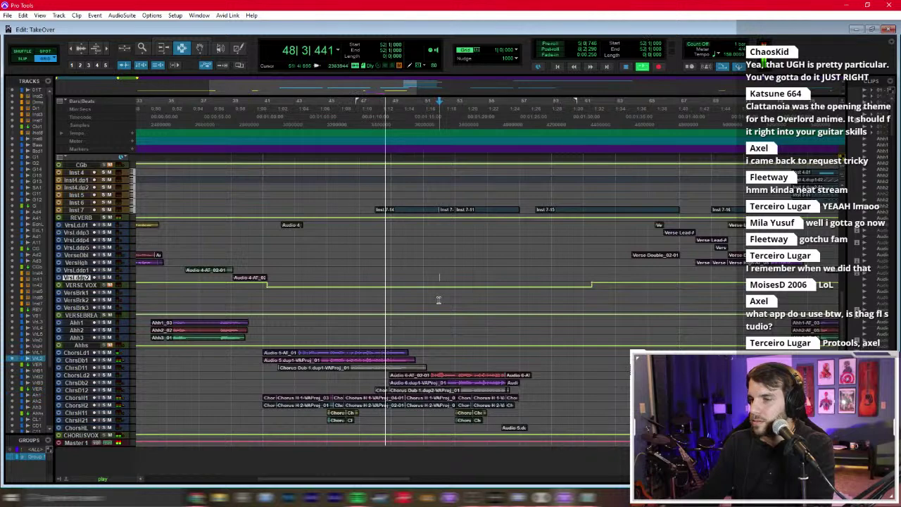
key("semicolon")
key("semicolon")
key("semicolon")
key("semicolon")
key("semicolon")
key("ctrl+bracketright")
key("ctrl+bracketright")
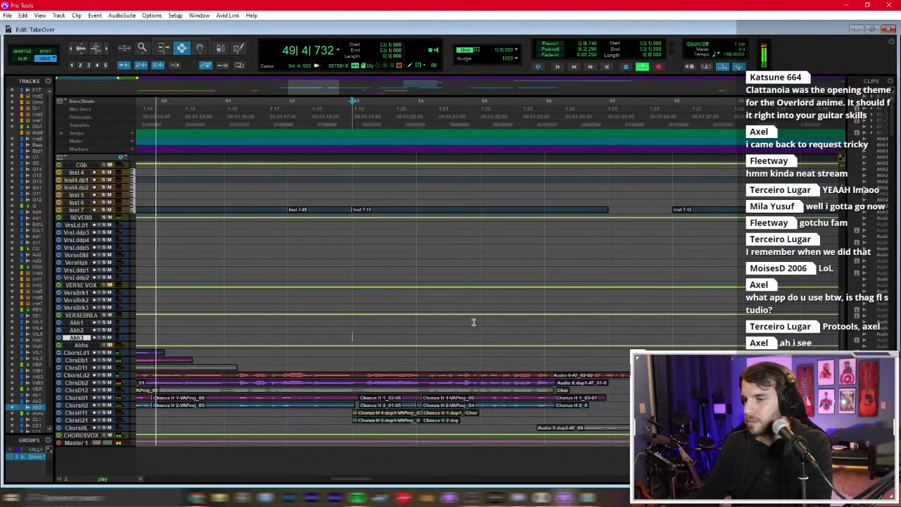
Step: Play on through the chorus vocals, place the edit cursor at bar 55 on the Ahh1 track and stop playback
key("ctrl+bracketleft")
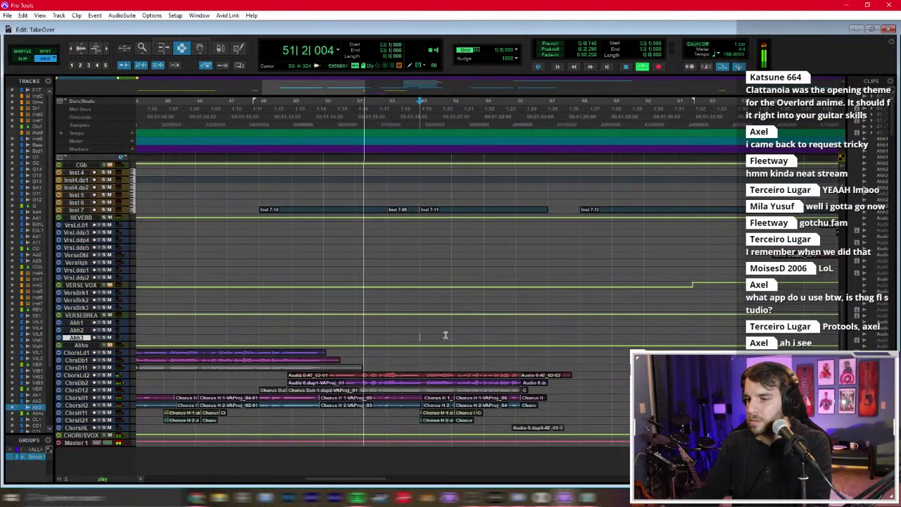
key("p")
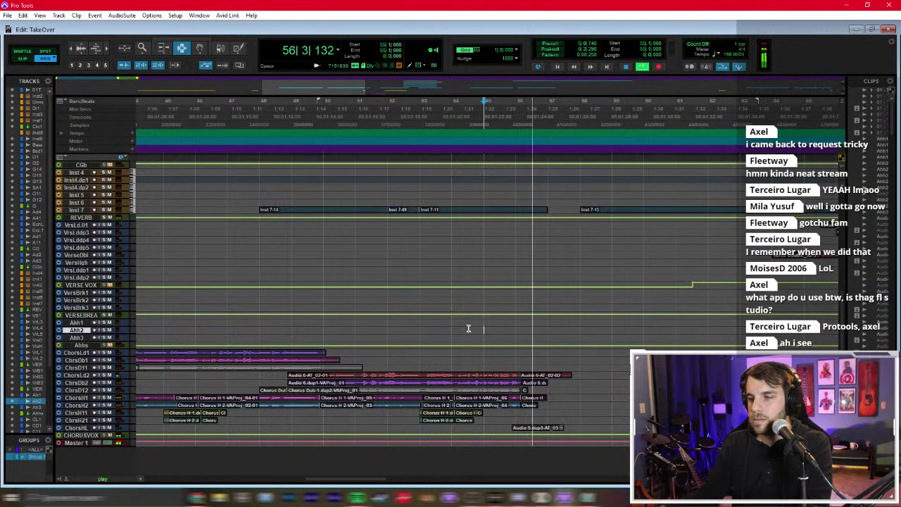
left_click(471, 320)
key("space")
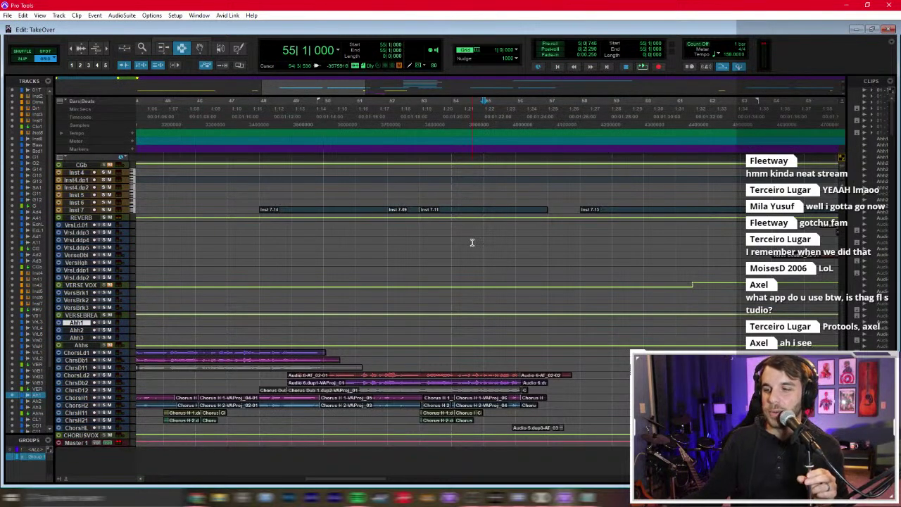
Step: Show a wider stretch of the arrangement from the upper tracks and place the edit cursor at bar 28 on the snare arrangement track
left_click(328, 322)
key("ctrl+bracketleft")
key("ctrl+bracketleft")
scroll(307, 325, "up", 3)
scroll(307, 326, "up", 4)
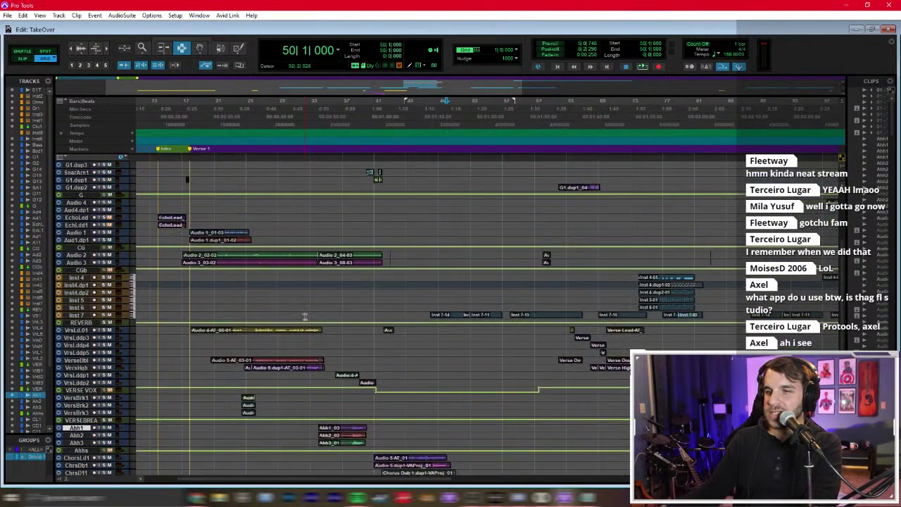
left_click(270, 255)
scroll(274, 244, "up", 1)
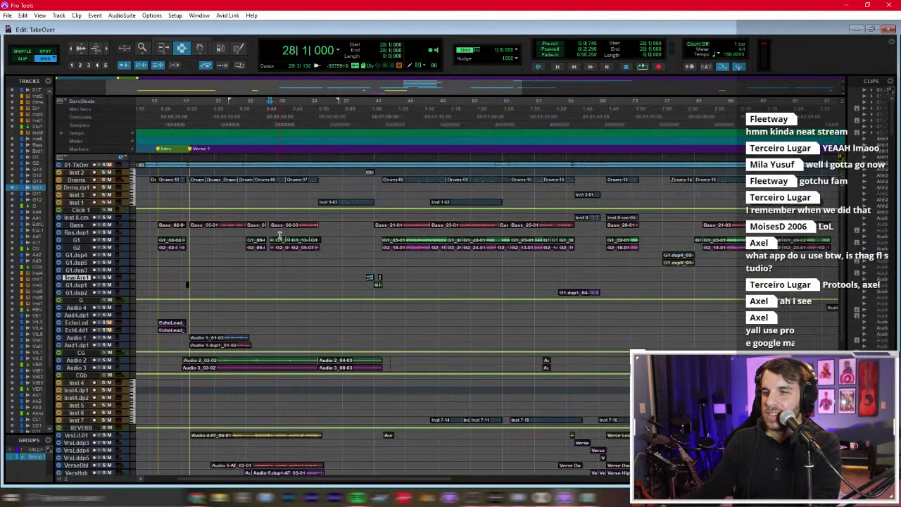
left_click(280, 204)
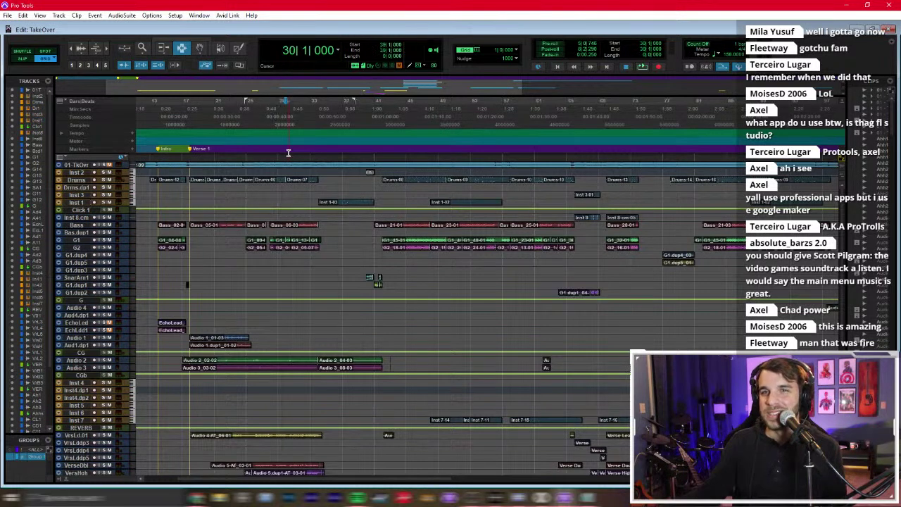
left_click(256, 239)
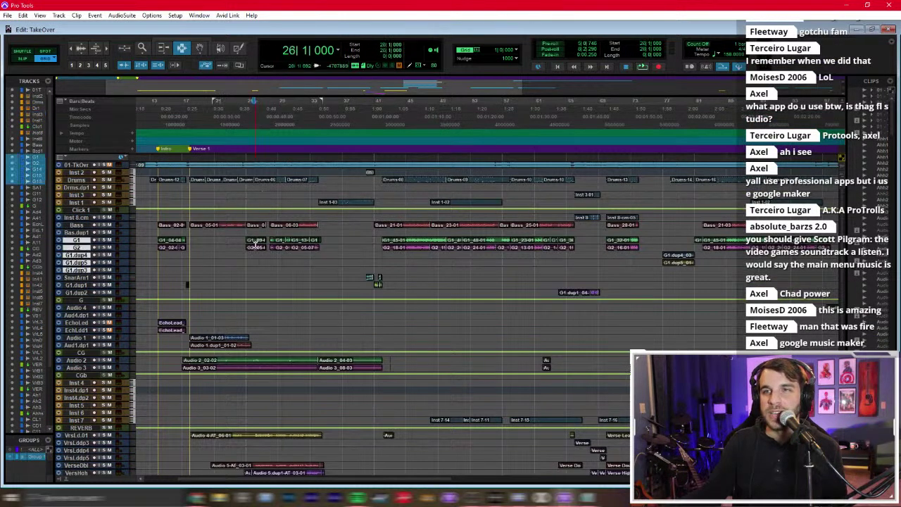
left_click(265, 208)
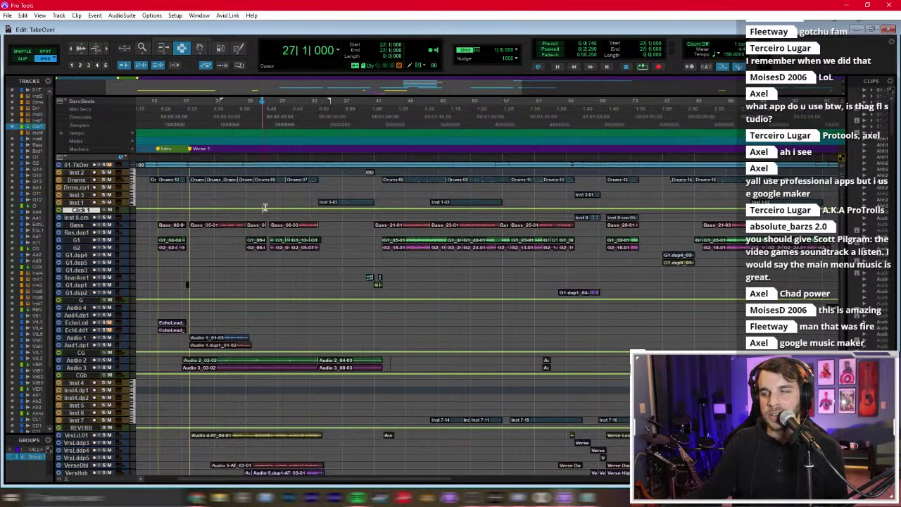
mouse_move(269, 197)
left_mouse_down()
mouse_move(262, 187)
mouse_move(259, 200)
left_mouse_up()
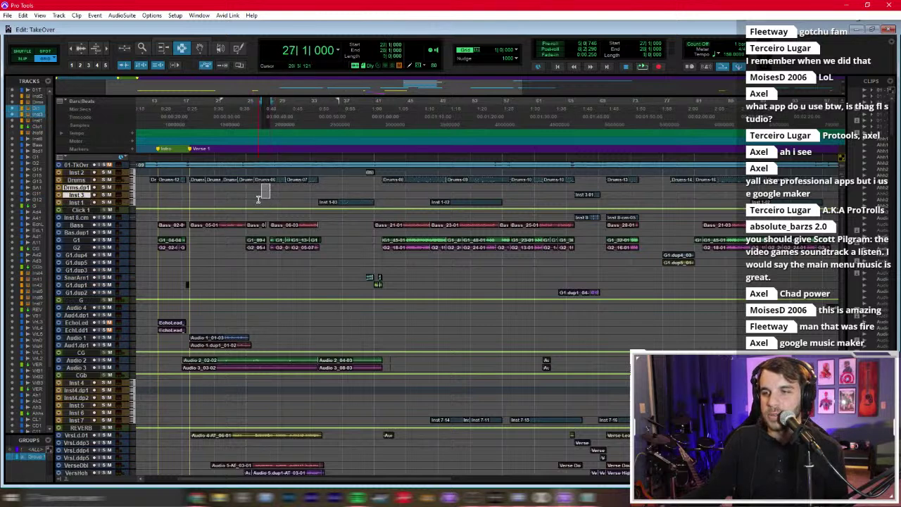
left_click_drag(198, 194, 189, 191)
left_click_drag(266, 190, 216, 190)
left_click(220, 191)
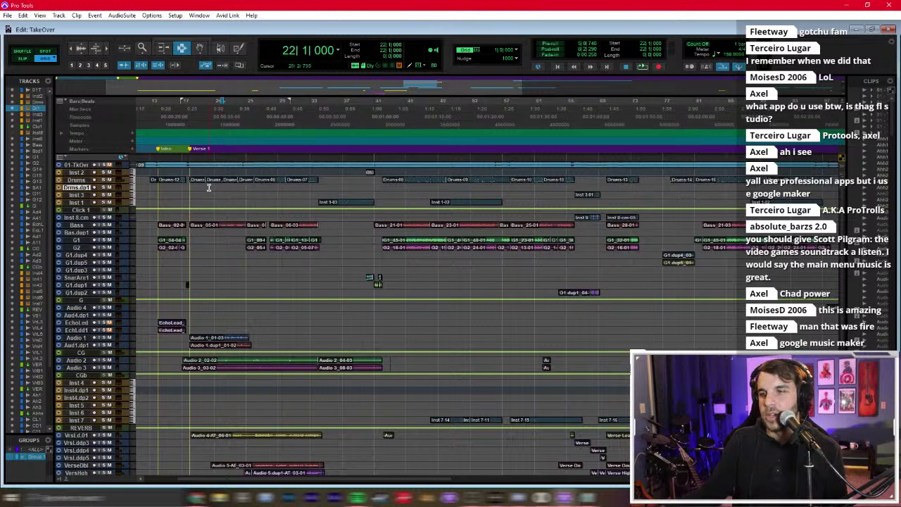